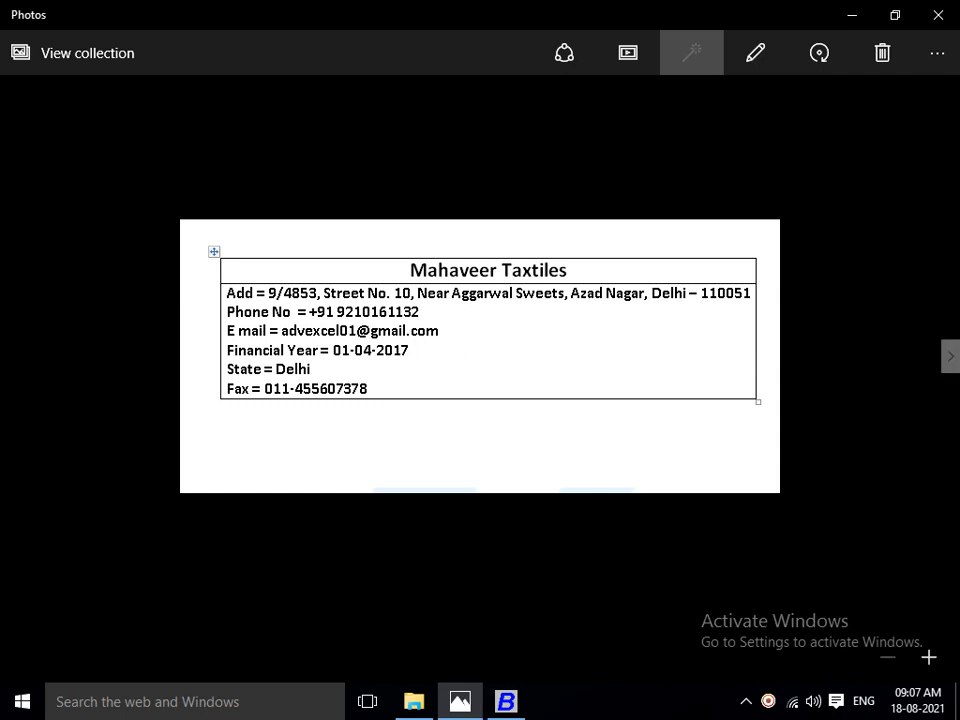
key("Right")
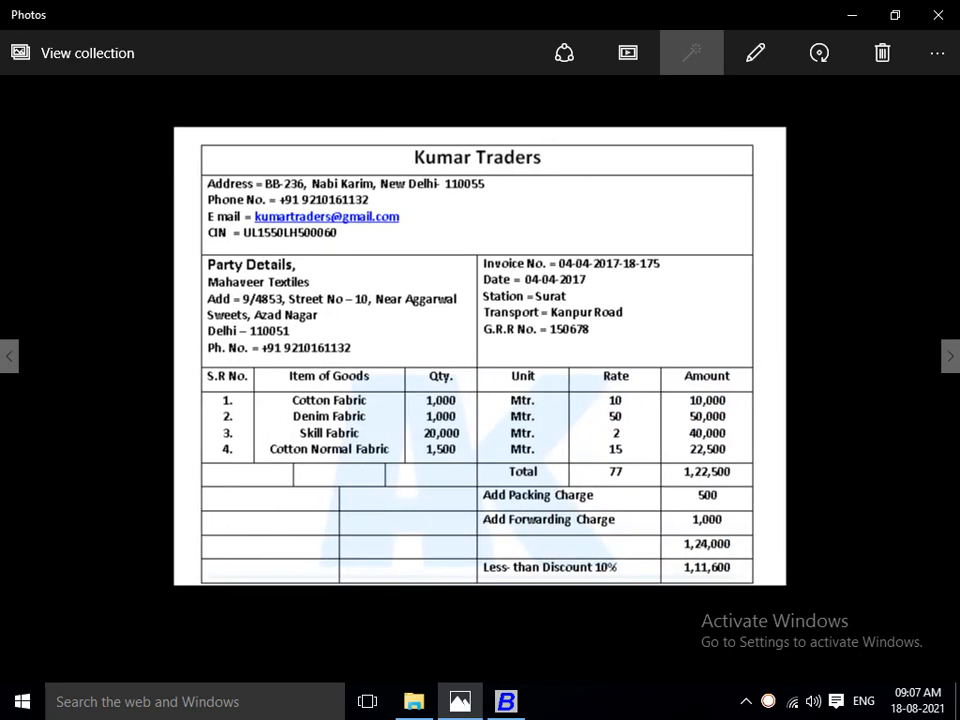
key("Left")
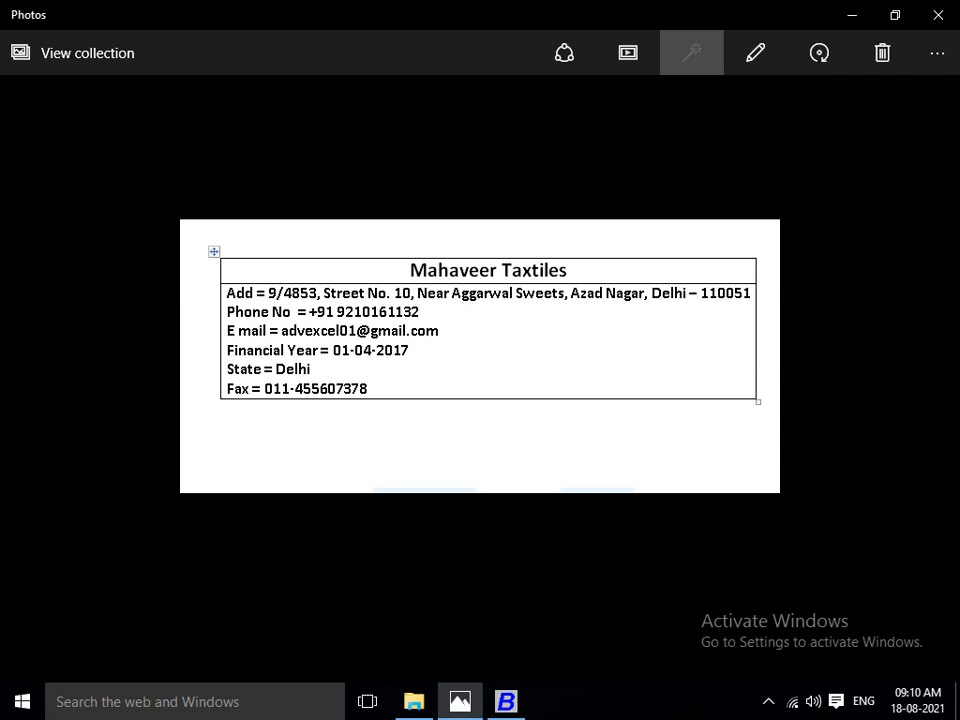
key("super+r")
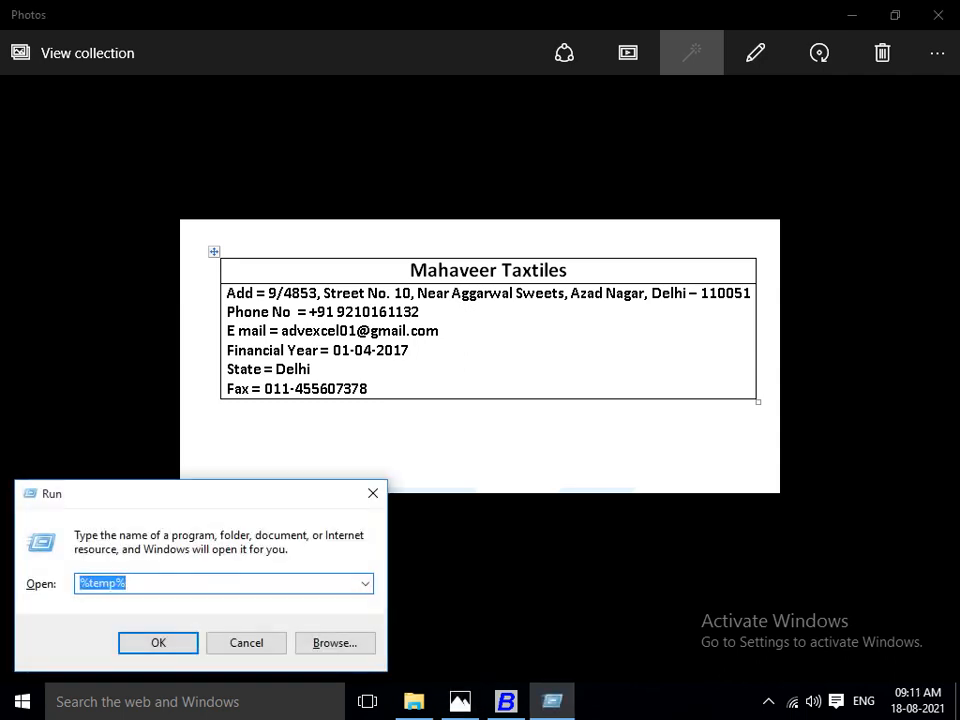
key("BackSpace")
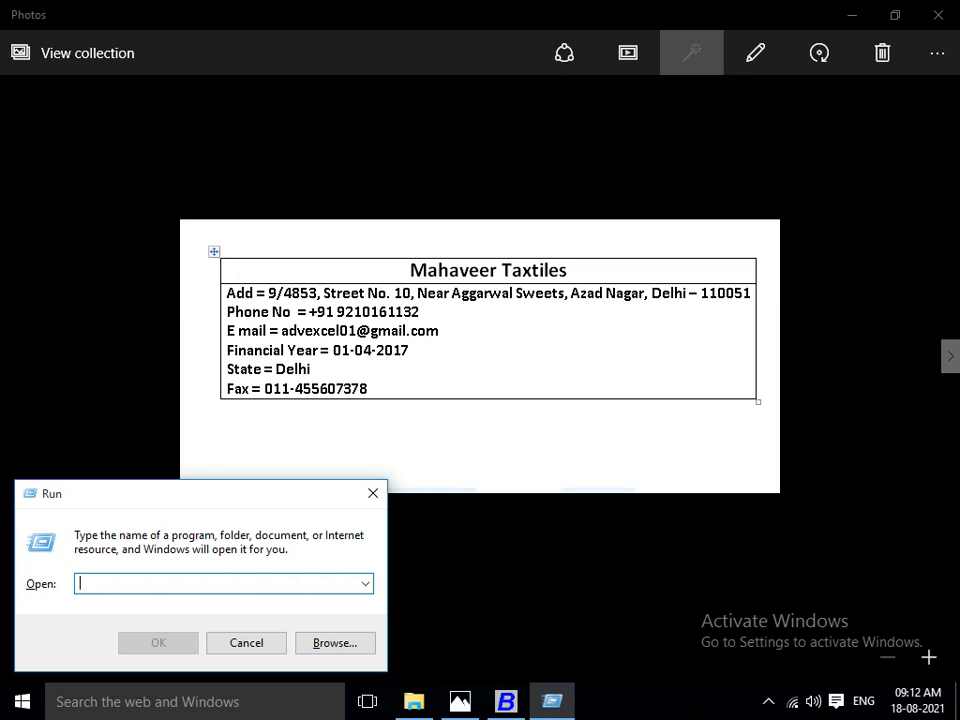
left_click(500, 420)
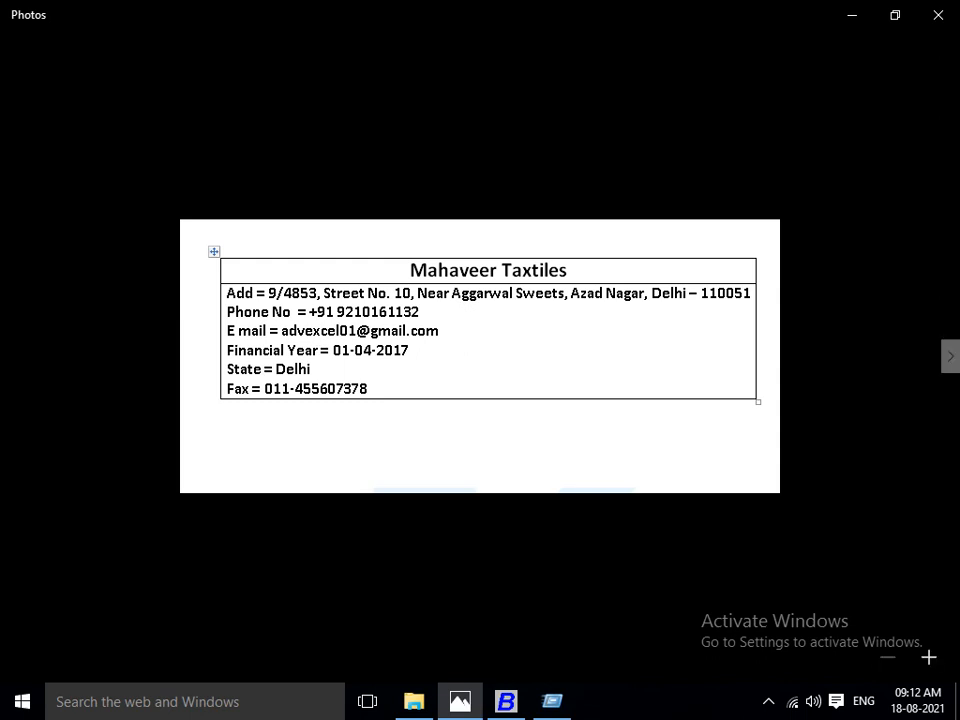
key("Right")
key("Left")
key("super+r")
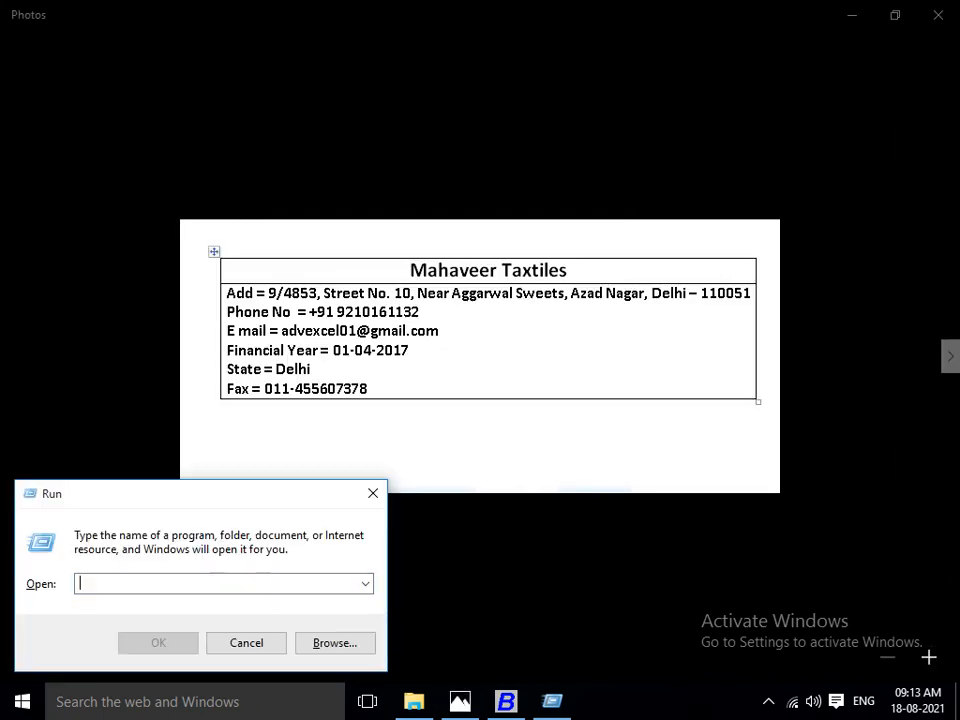
key("Escape")
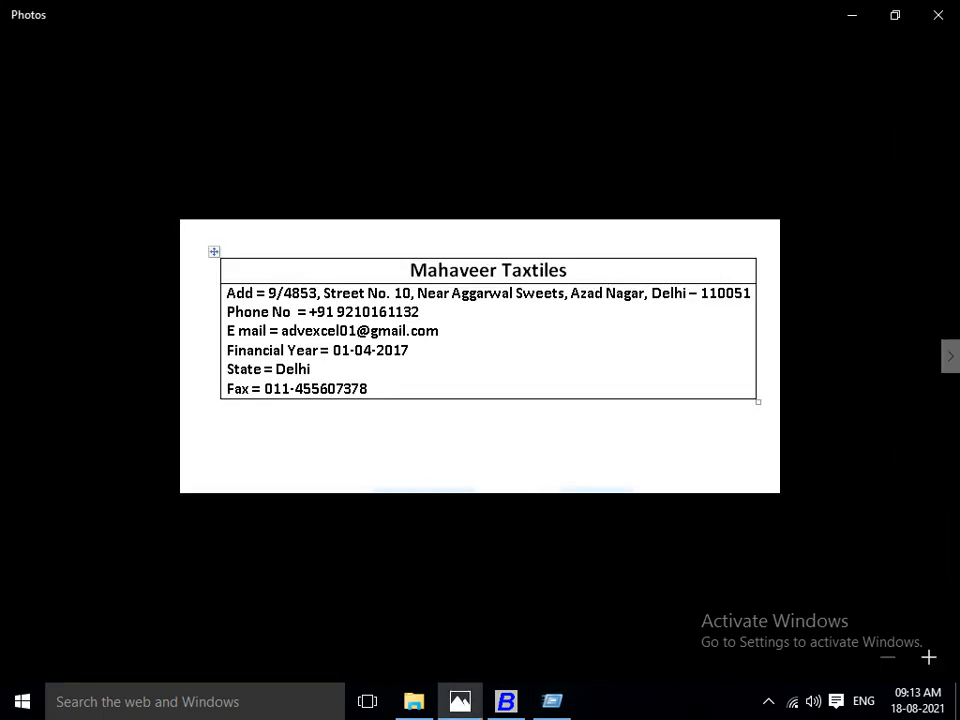
key("super+r")
key("Escape")
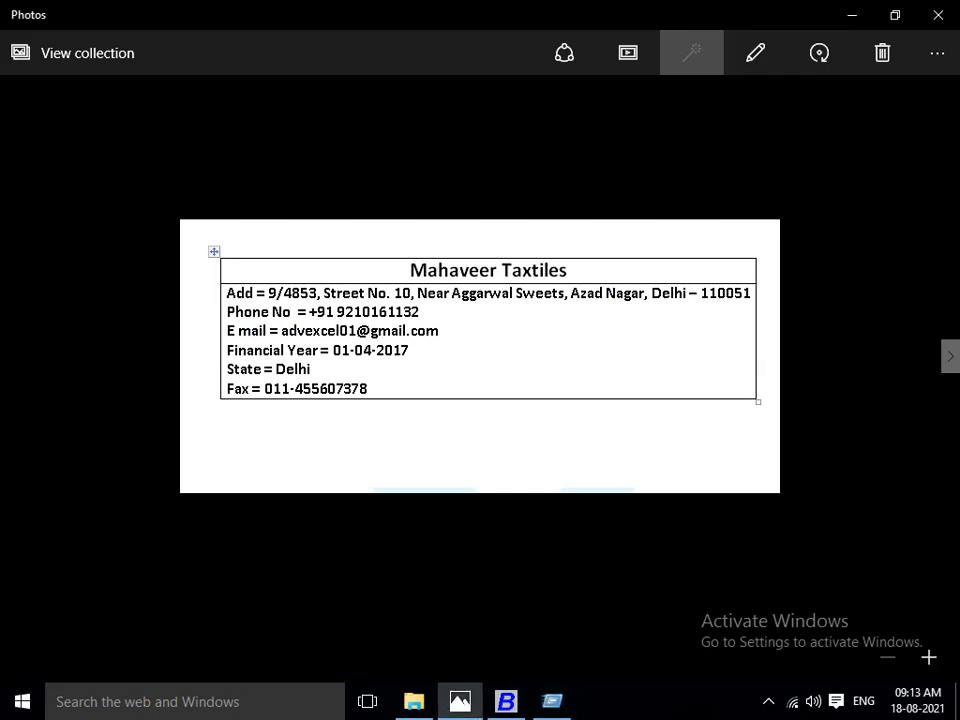
key("super+r")
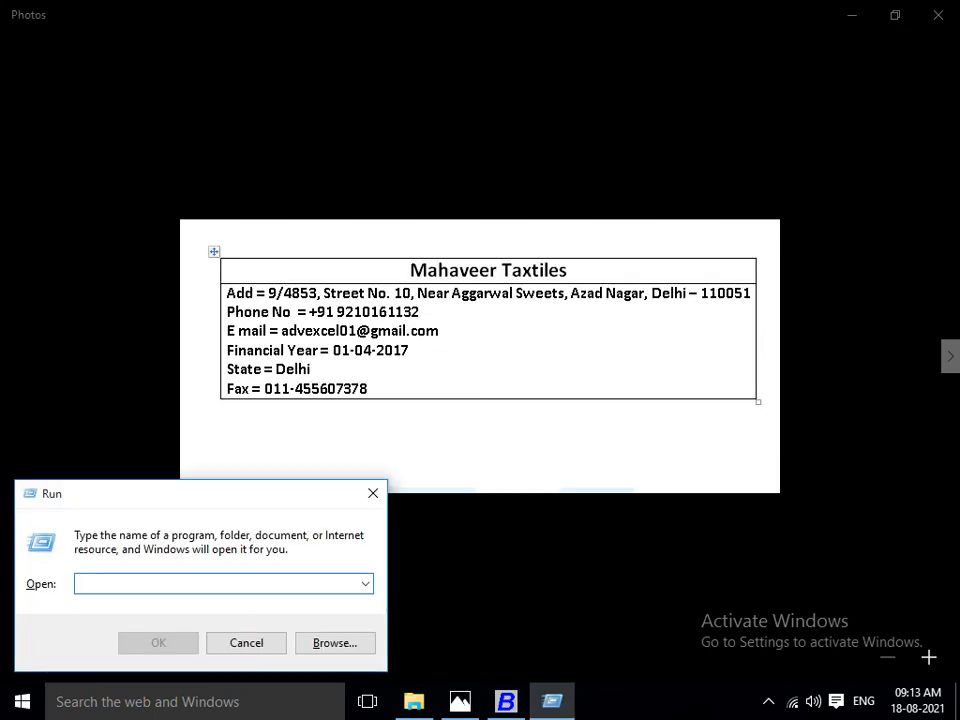
key("Escape")
Switch to Busy and enable accounting in Material Issue, Material Receipt and Stock Transfer for pure inventory vouchers.
key("alt+Tab")
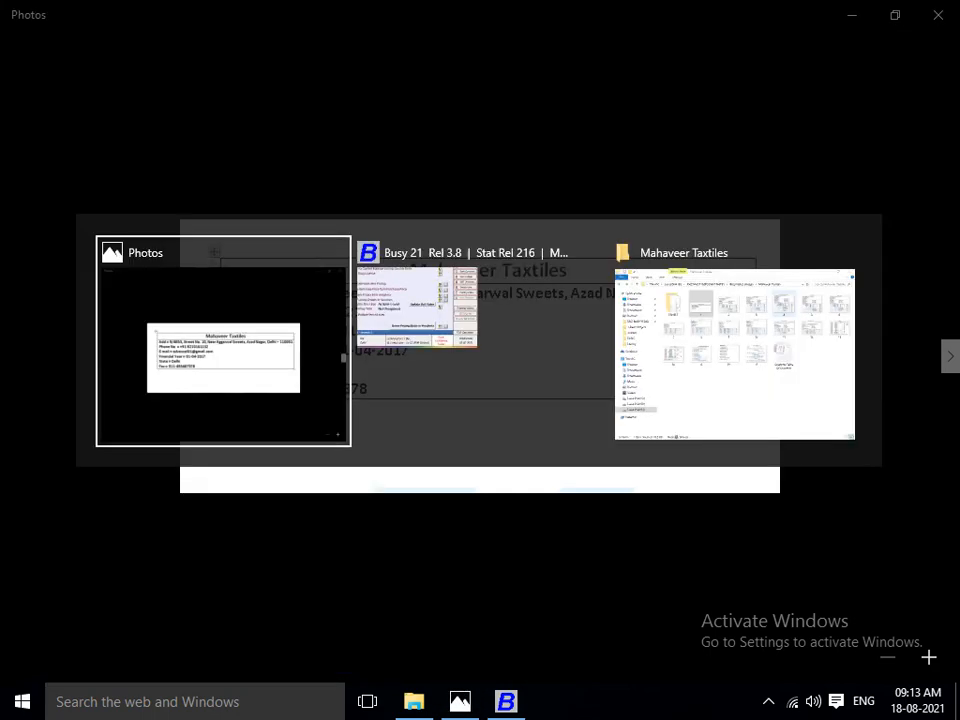
key("alt+Tab")
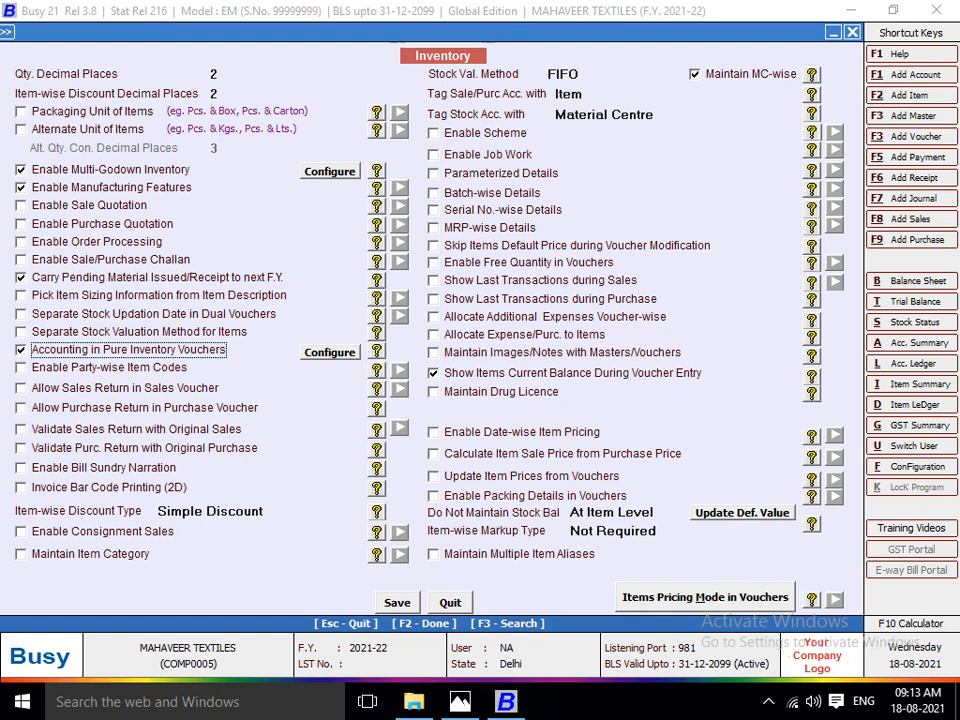
left_click(330, 352)
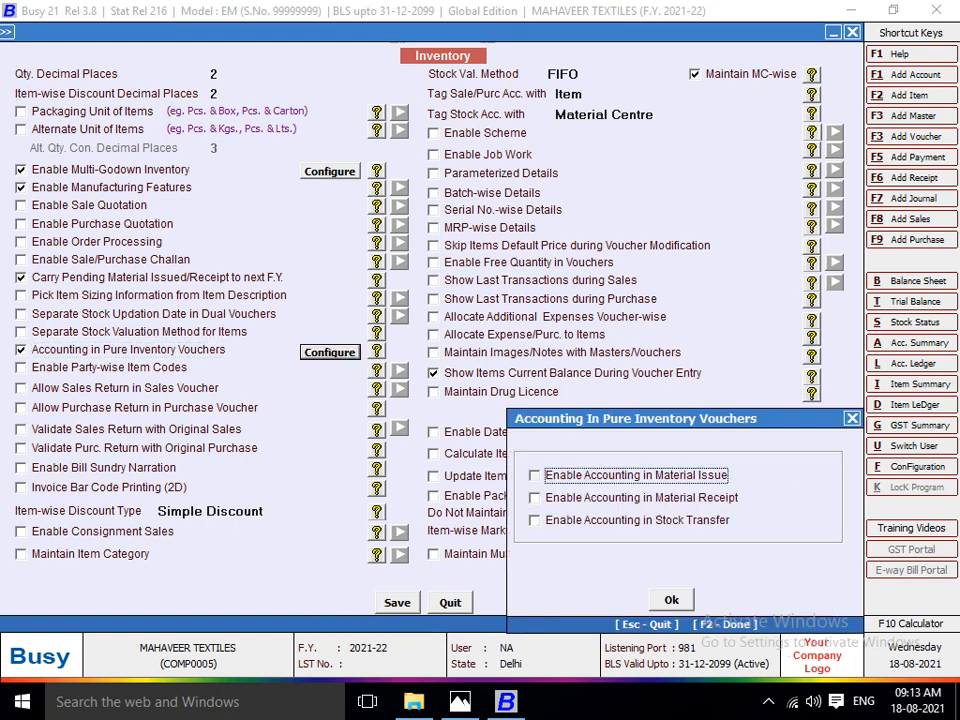
left_click(535, 475)
left_click(535, 498)
key("Return")
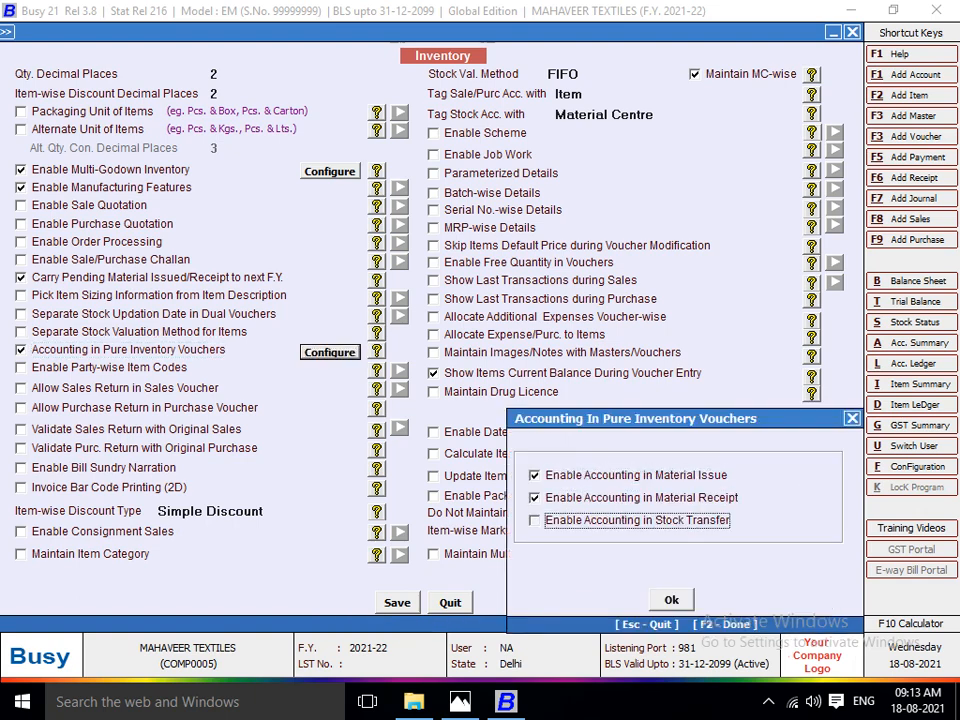
key("space")
key("Return")
key("Return")
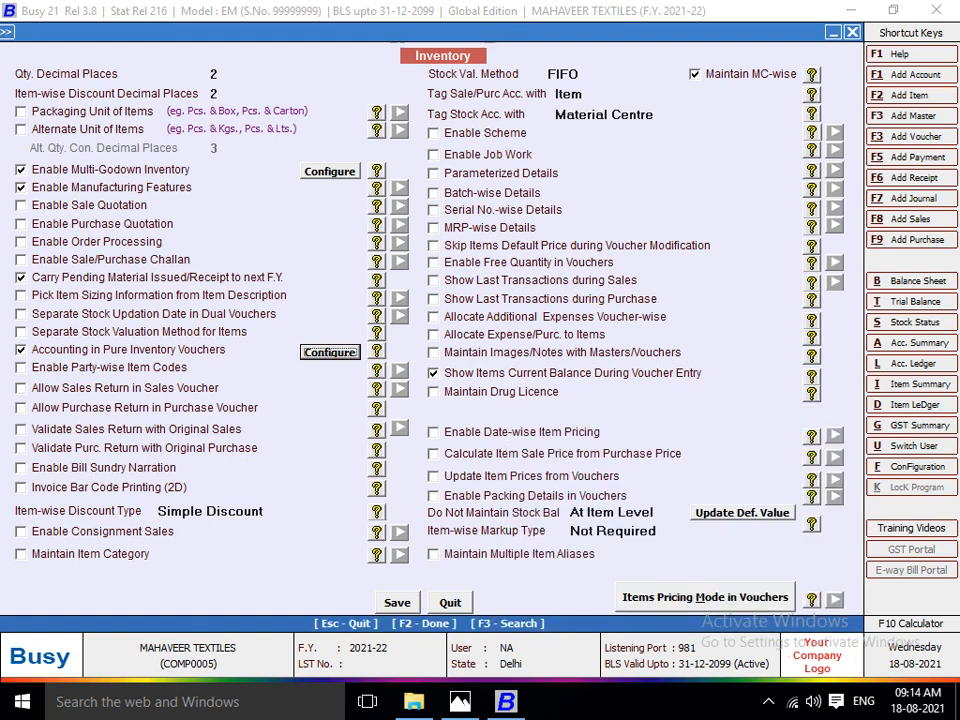
Save the inventory options and close the Features / Options configuration.
key("F2")
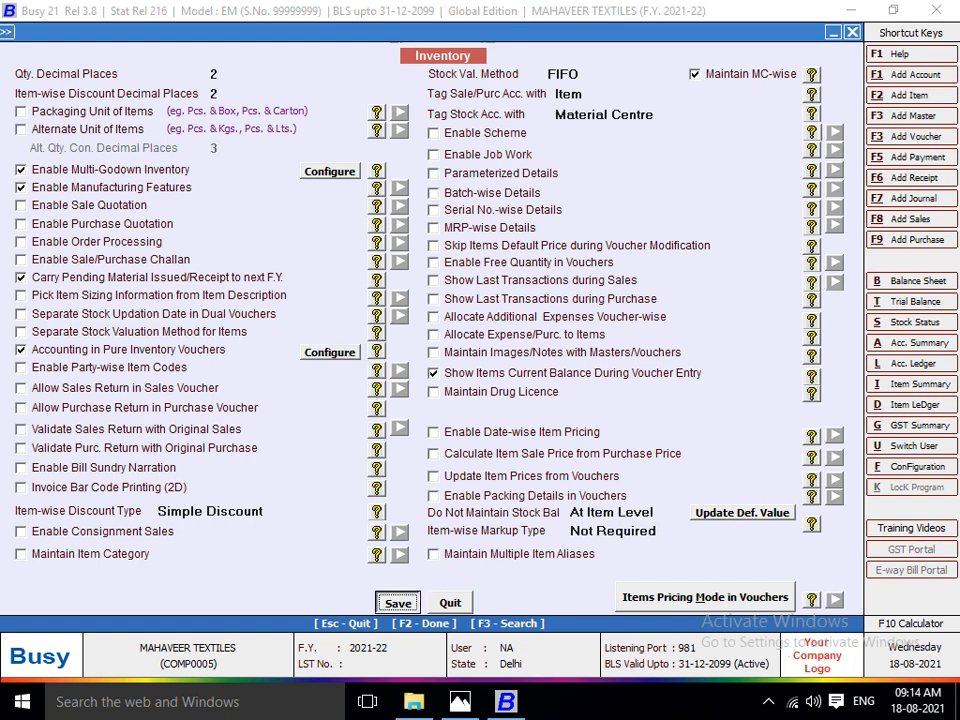
key("Escape")
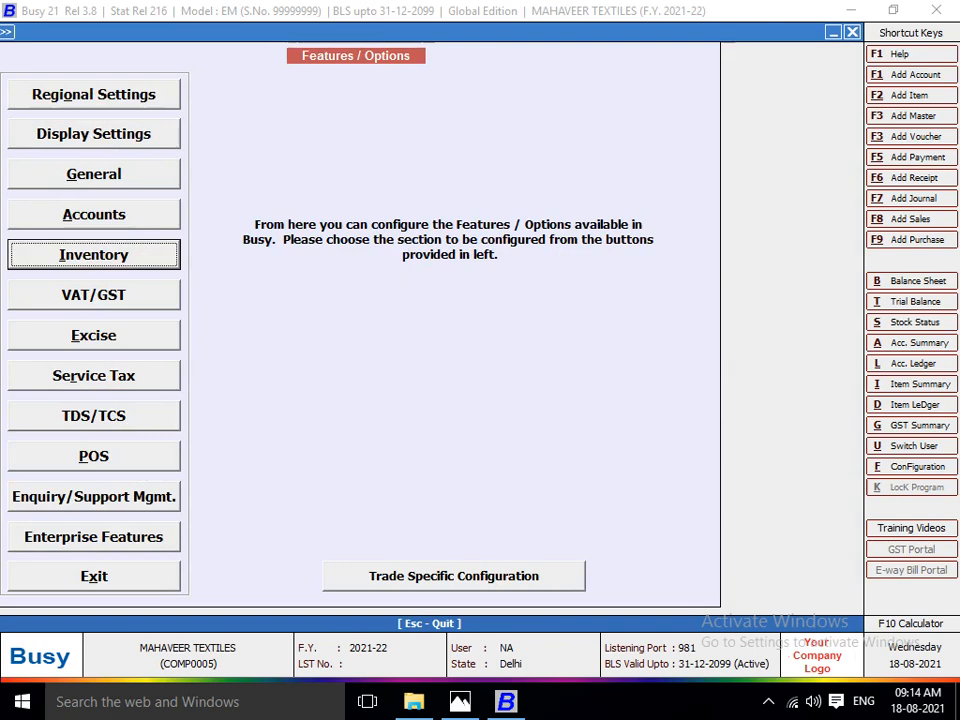
key("Escape")
key("Escape")
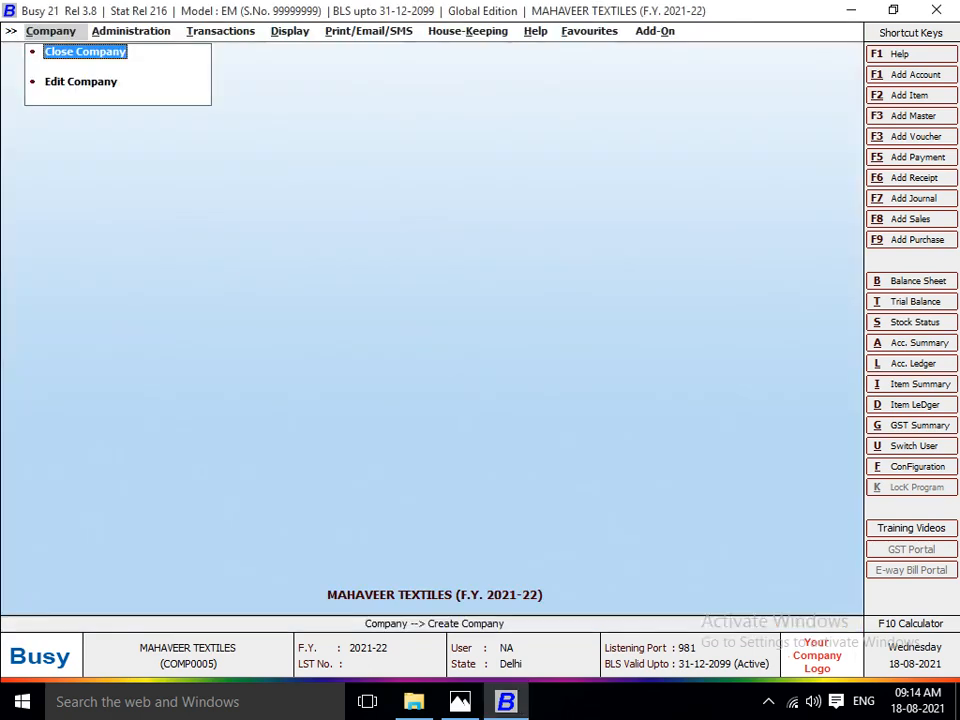
Open a new purchase voucher for Mahaveer Textiles.
key("Right")
key("Right")
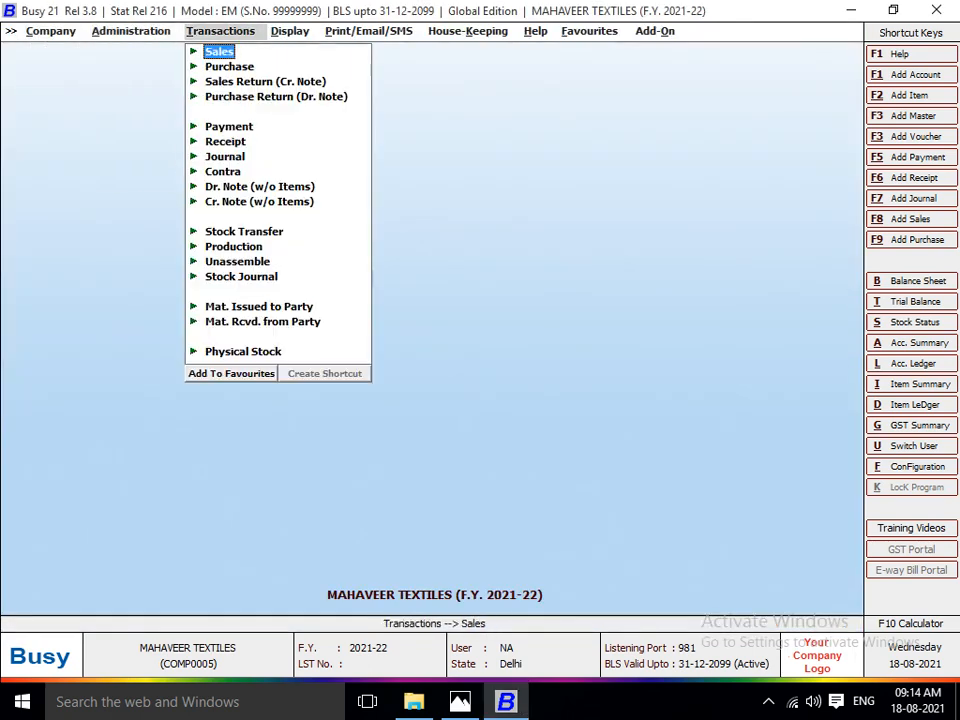
key("Down")
key("Return")
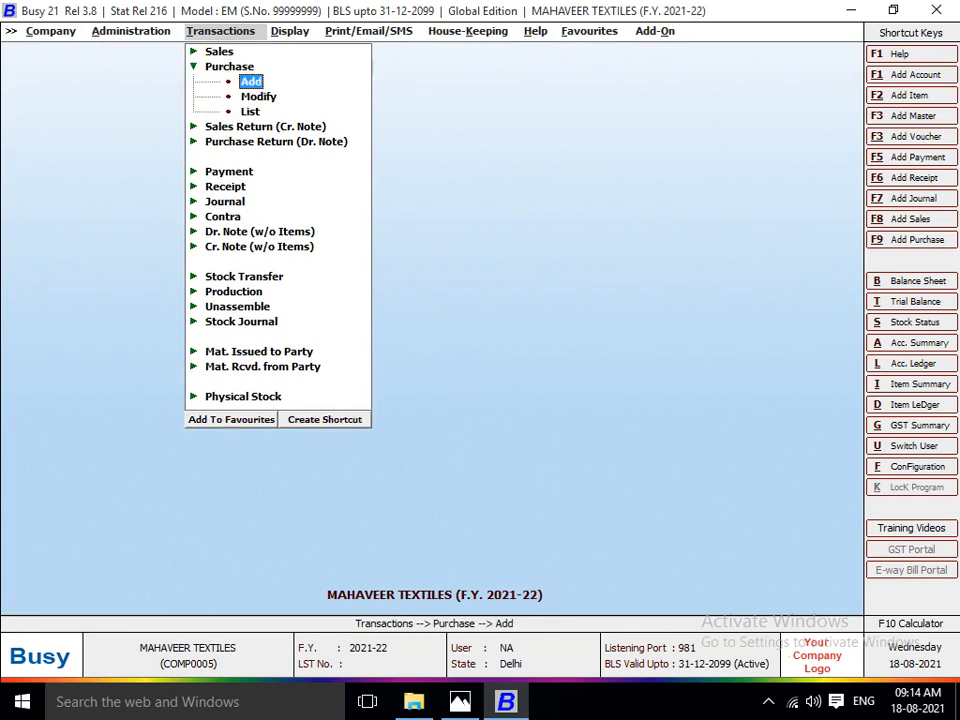
key("Return")
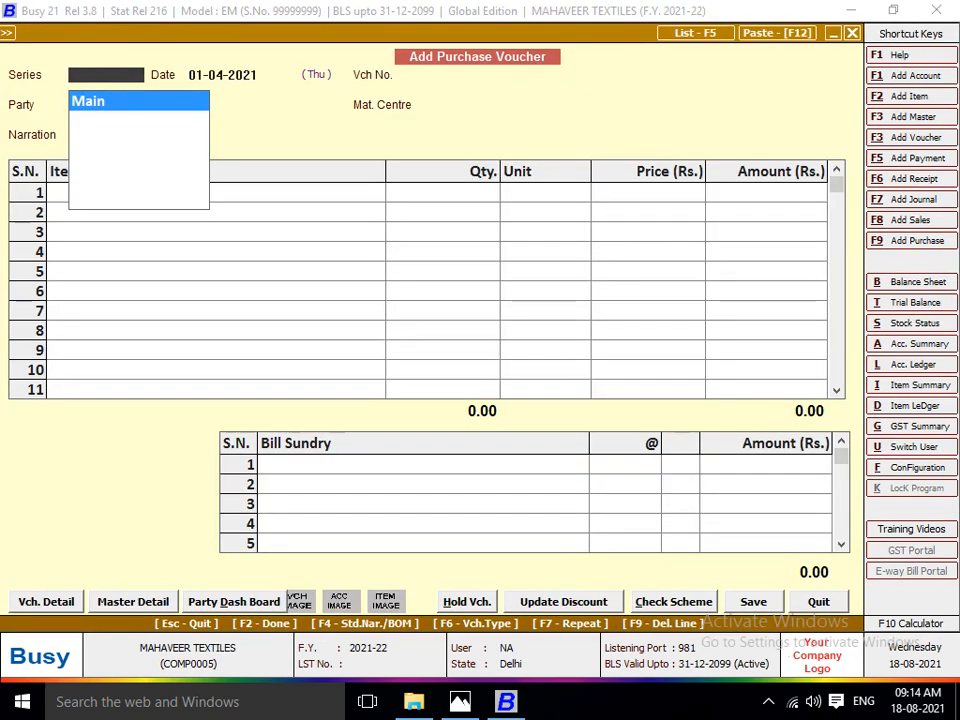
Using the Kumar Traders invoice image, set the purchase voucher's series to Main, date to 04-04-2021 and voucher number to 175.
key("alt+Tab")
key("Right")
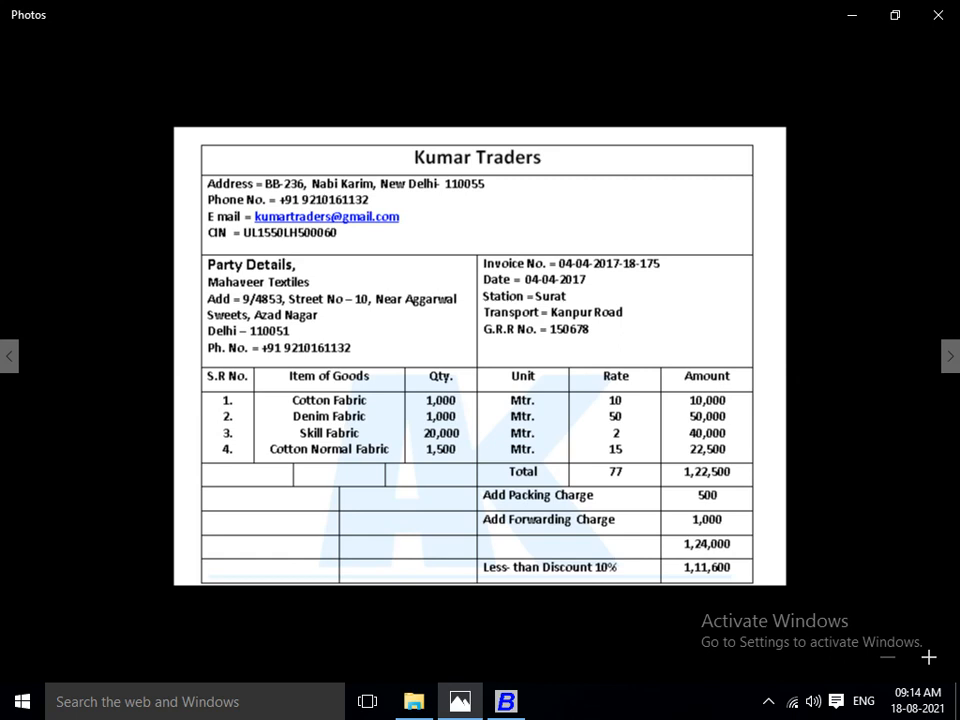
key("alt+Tab")
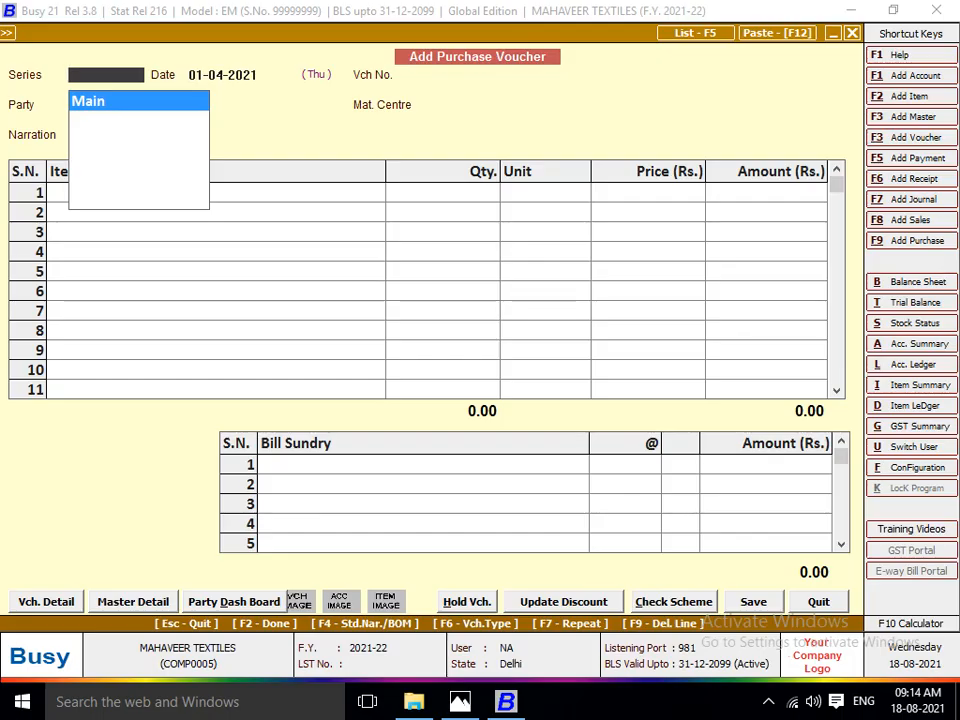
key("alt+Tab")
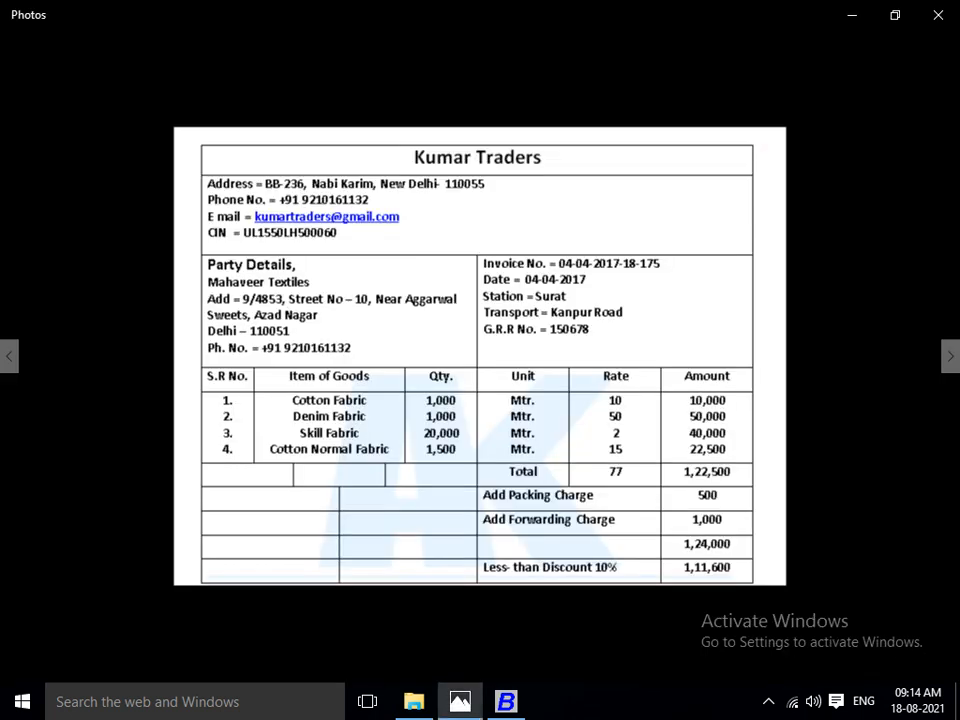
key("alt+Tab")
key("Return")
key("alt+Tab")
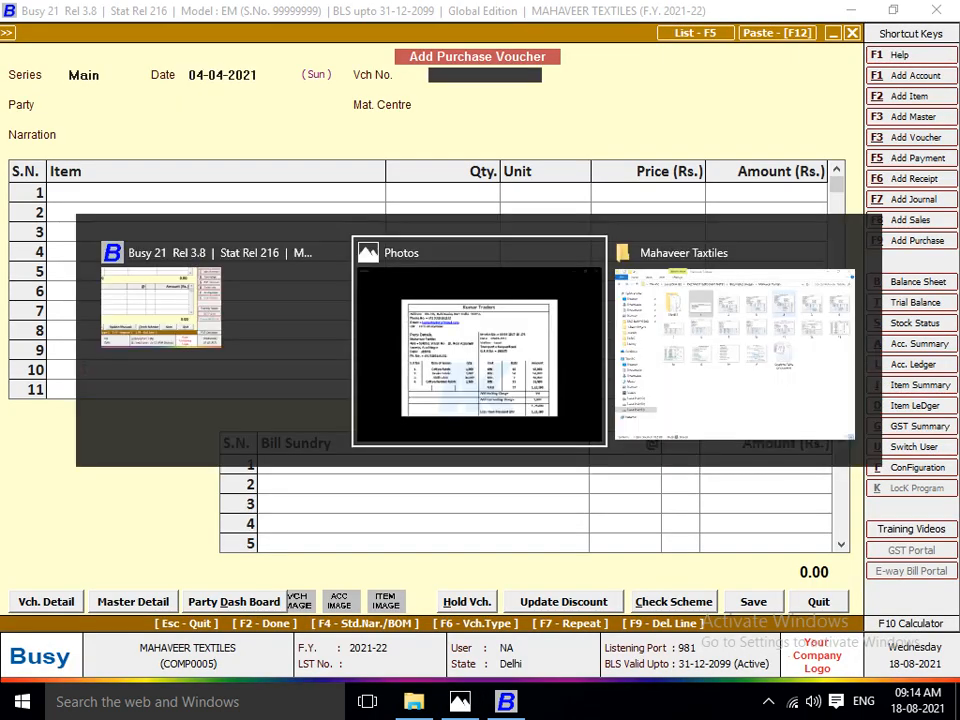
key("alt+Tab")
type("175")
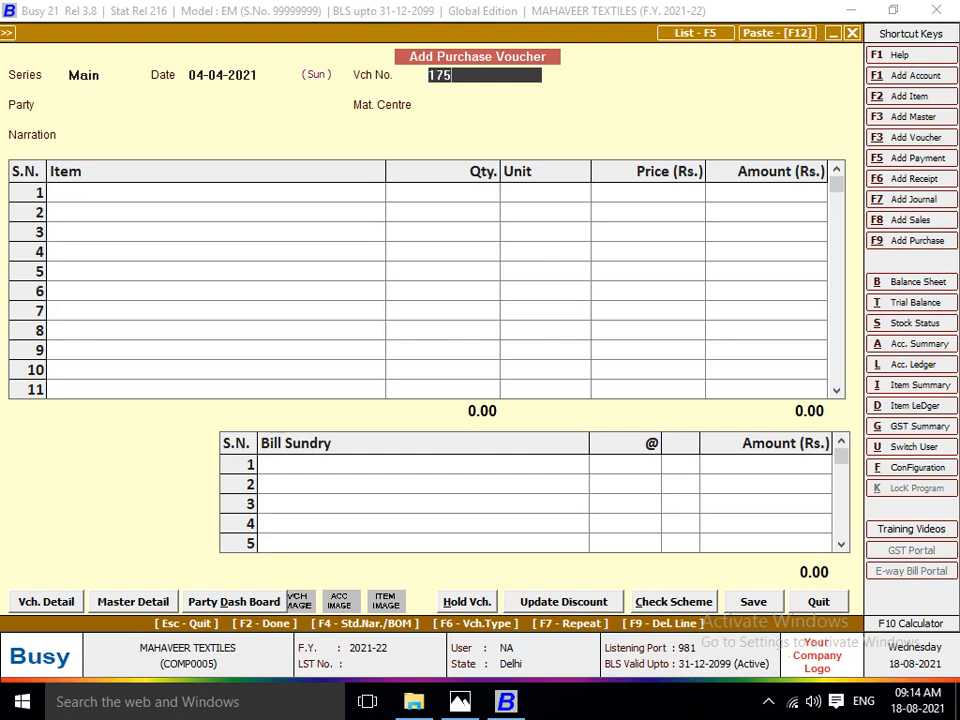
key("Return")
Check the supplier on the invoice and start a new party account named KUMAR TRADERS from the voucher, without an alias.
key("alt+Tab")
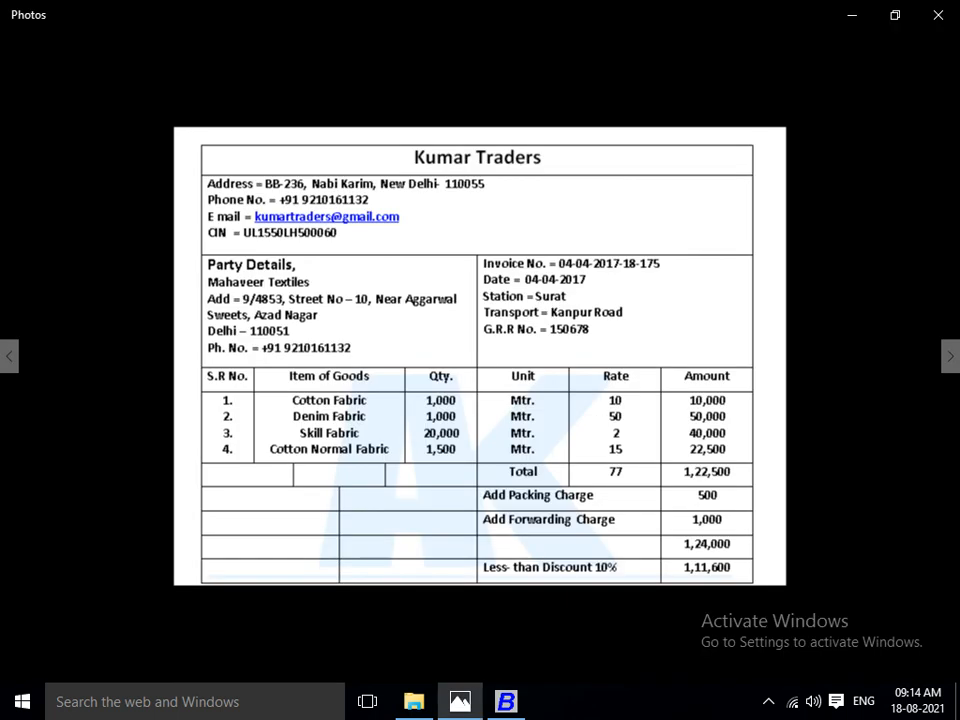
key("alt+Tab")
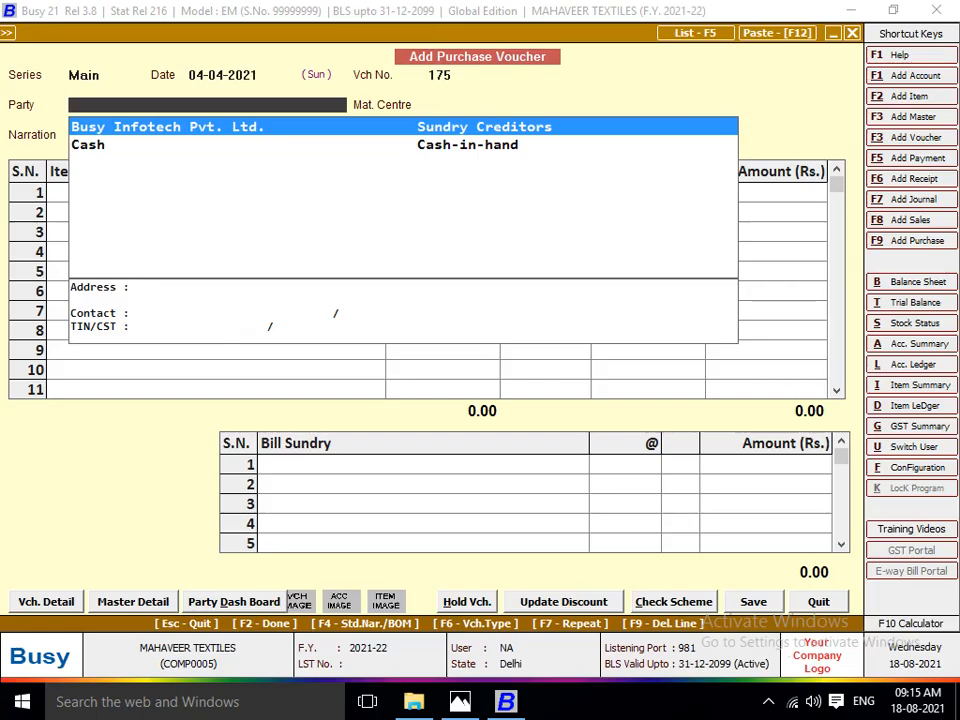
key("alt+c")
type("KUMAR")
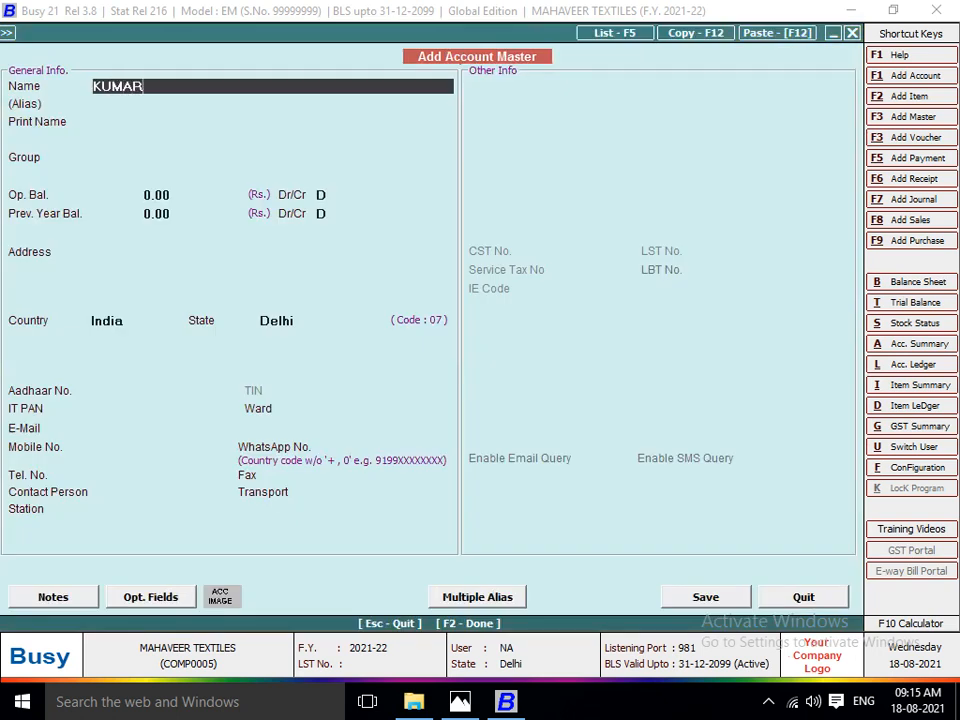
type(" TRADERS")
key("Return")
key("Return")
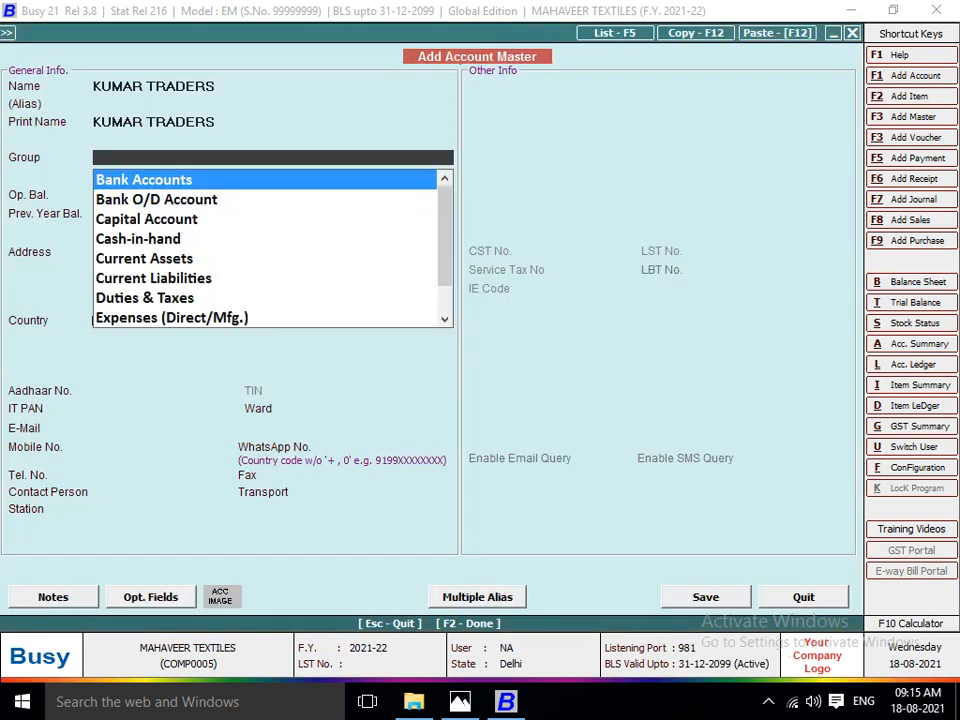
Assign the KUMAR TRADERS account to the Sundry Creditors group and leave its opening balance at zero.
type("SUN")
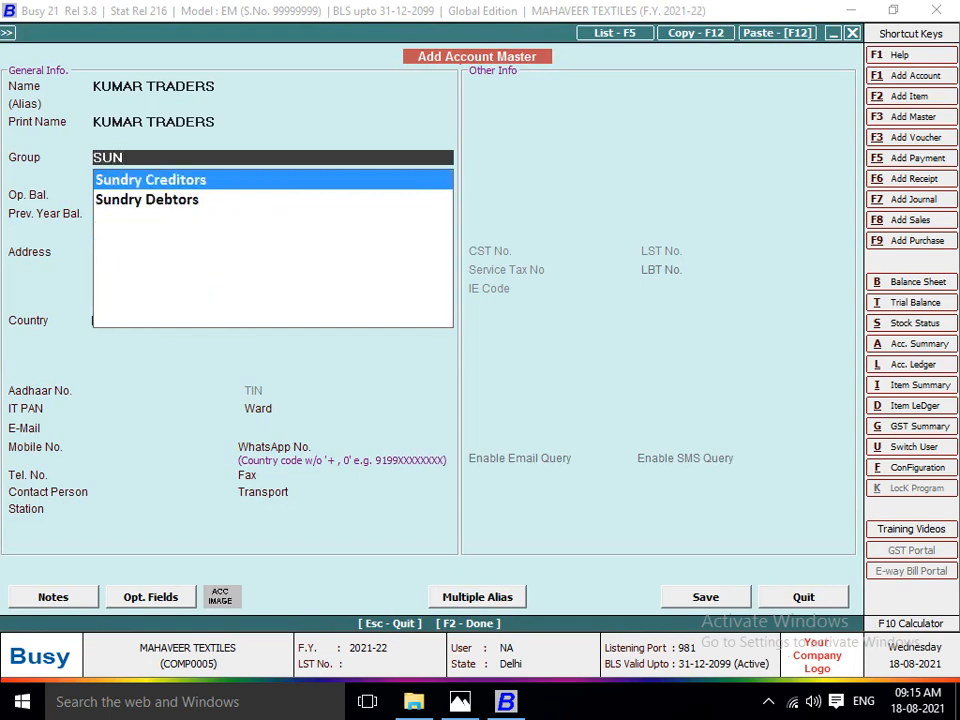
key("Return")
key("Return")
key("Return")
key("Return")
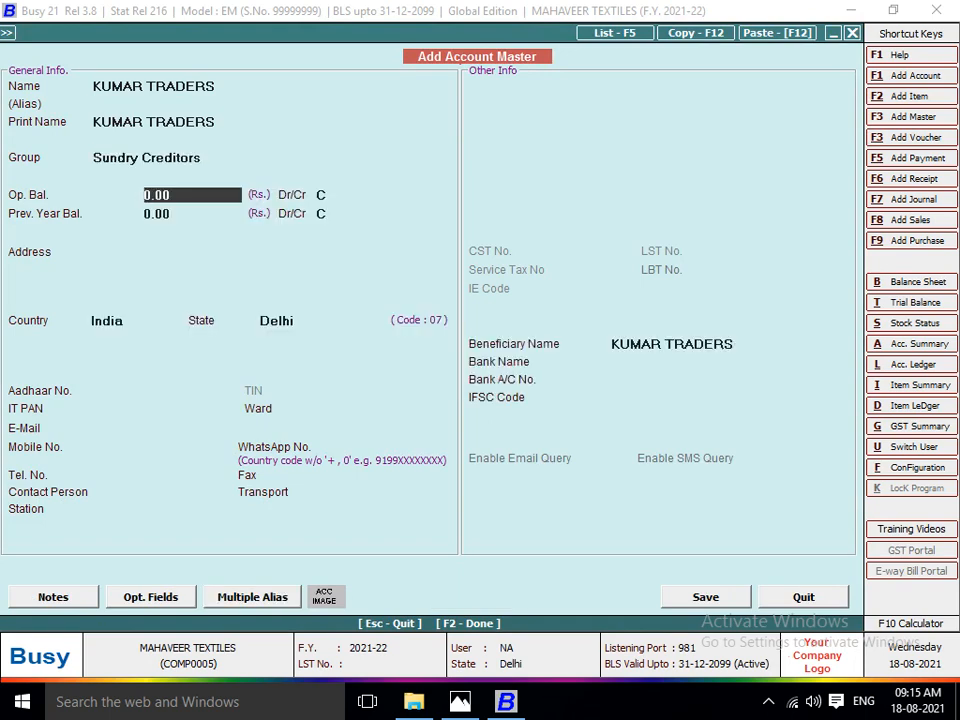
key("Return")
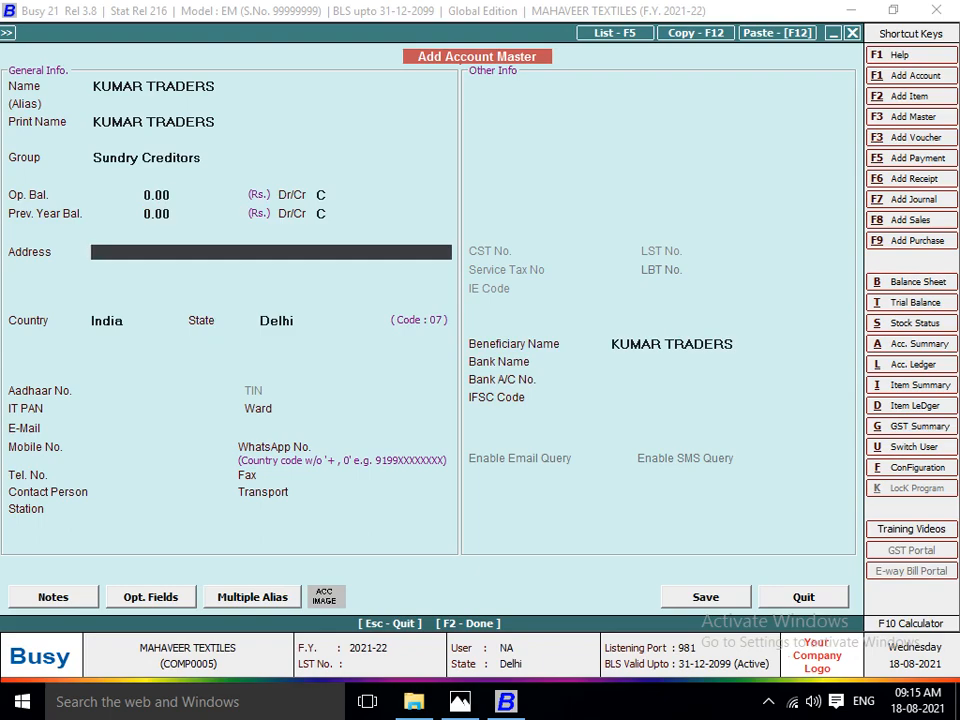
Enter the house number and locality from the Kumar Traders invoice into the supplier account's address.
key("alt+Tab")
key("alt+Tab")
key("alt+Tab")
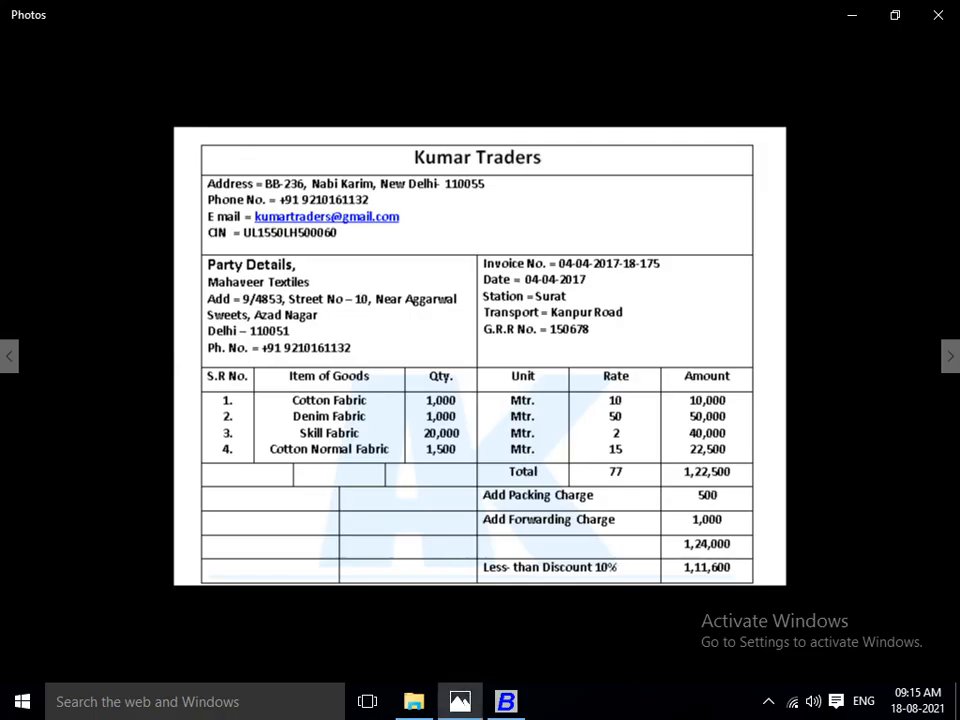
key("alt+Tab")
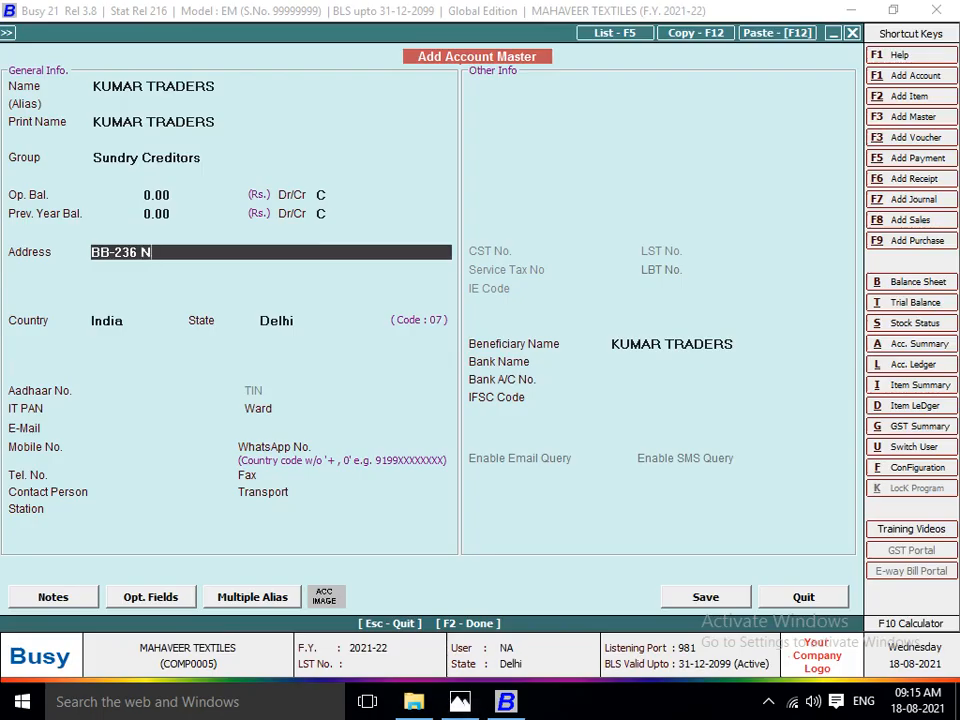
key("alt+Tab")
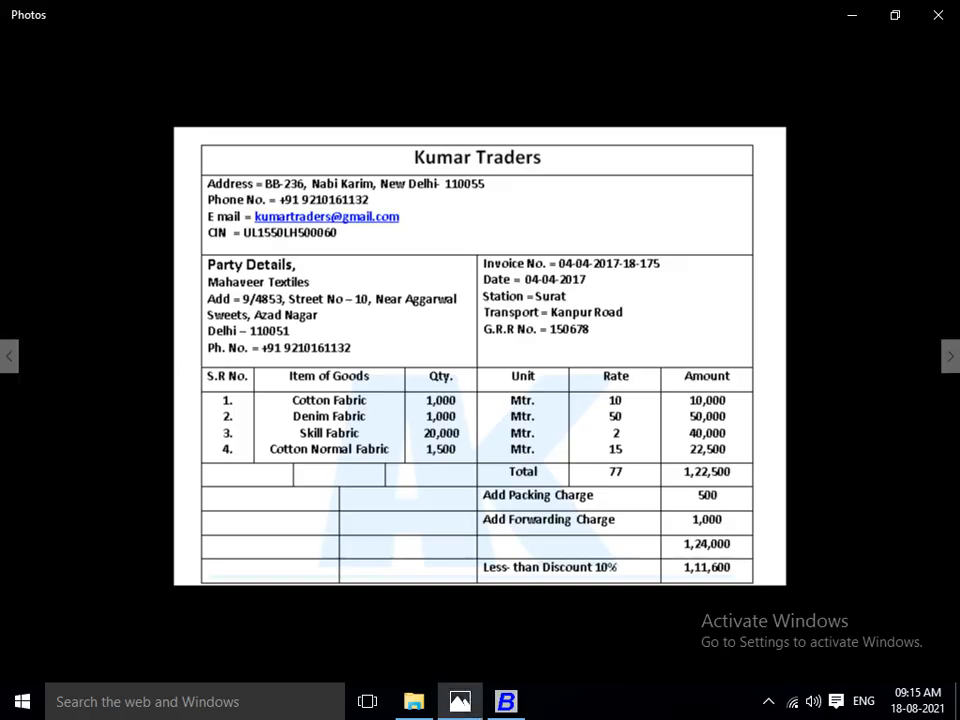
Complete the supplier's address with the invoice's city and postal code, leaving the remaining address lines blank.
key("alt+Tab")
type("NDW")
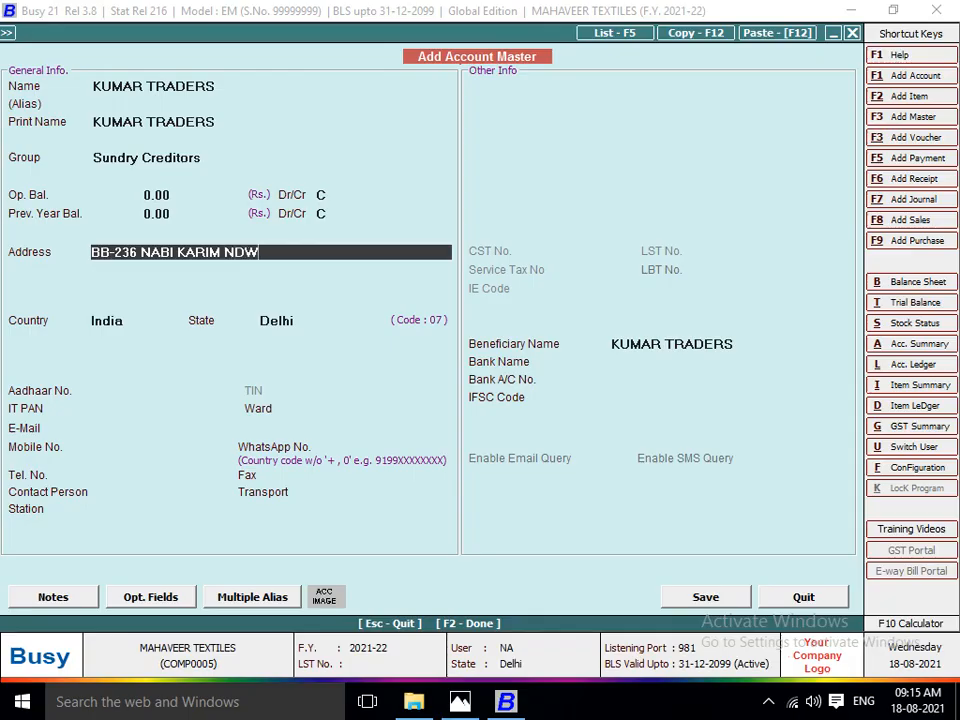
key("BackSpace")
key("BackSpace")
type("EW DELHI-1100")
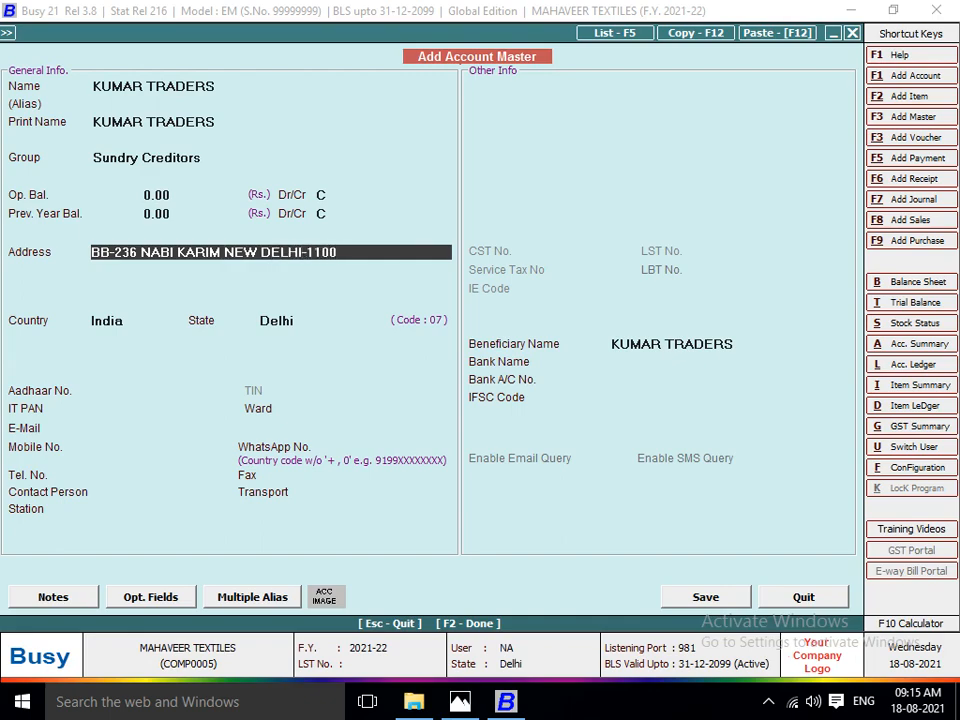
key("alt+Tab")
key("alt+Tab")
type("55")
key("Return")
key("Return")
key("Return")
key("Return")
key("Return")
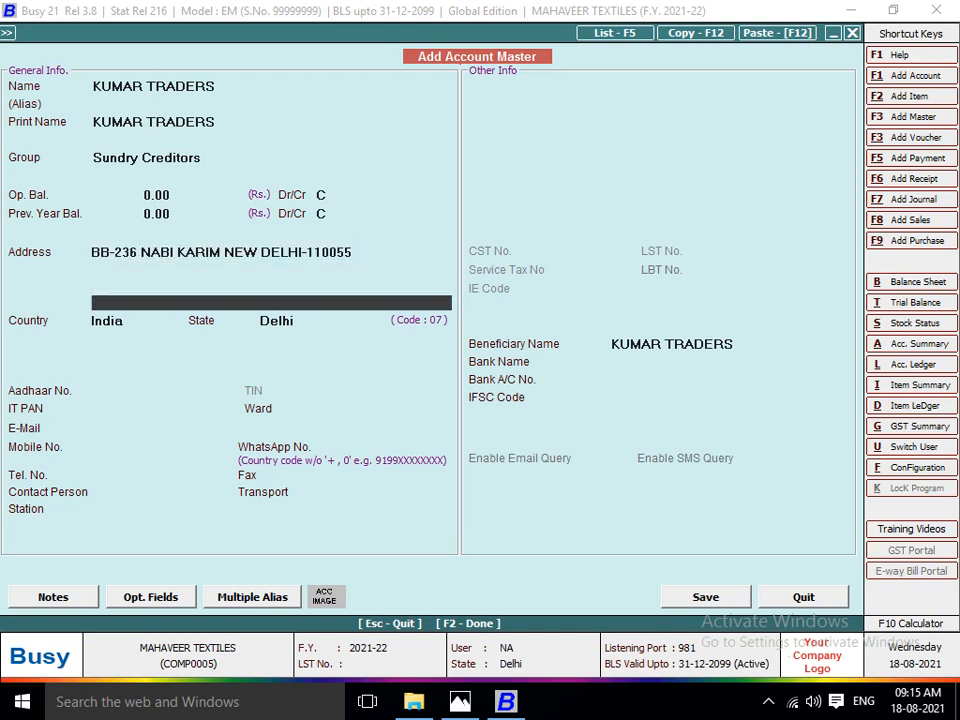
Leave the Aadhaar, PAN, ward and e-mail details blank, enter the supplier's mobile number and accept the matching WhatsApp number.
key("Return")
key("Return")
key("Return")
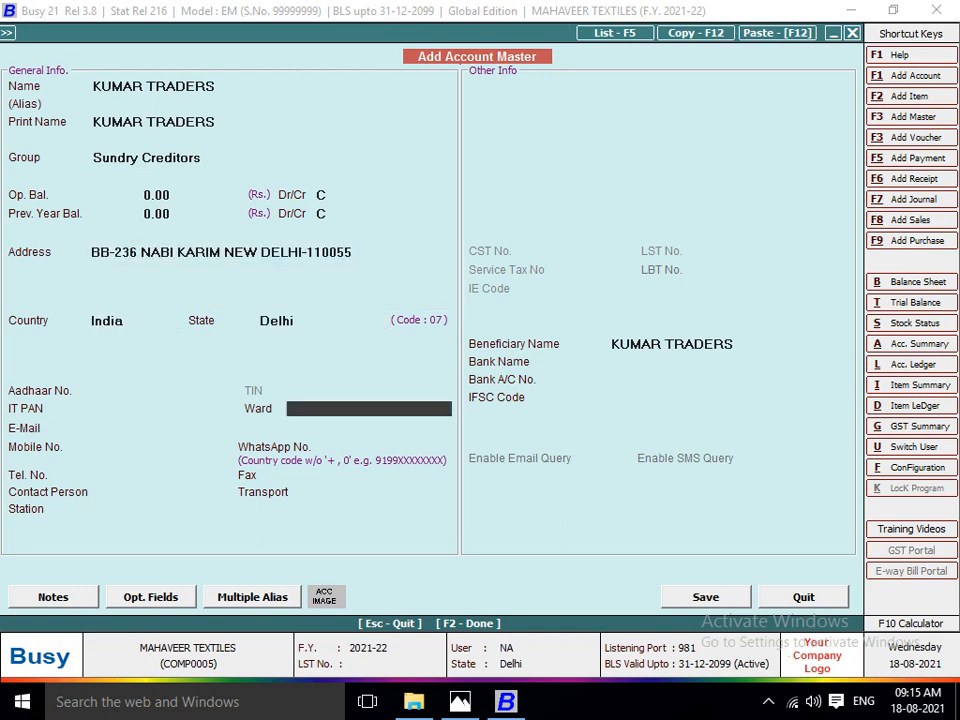
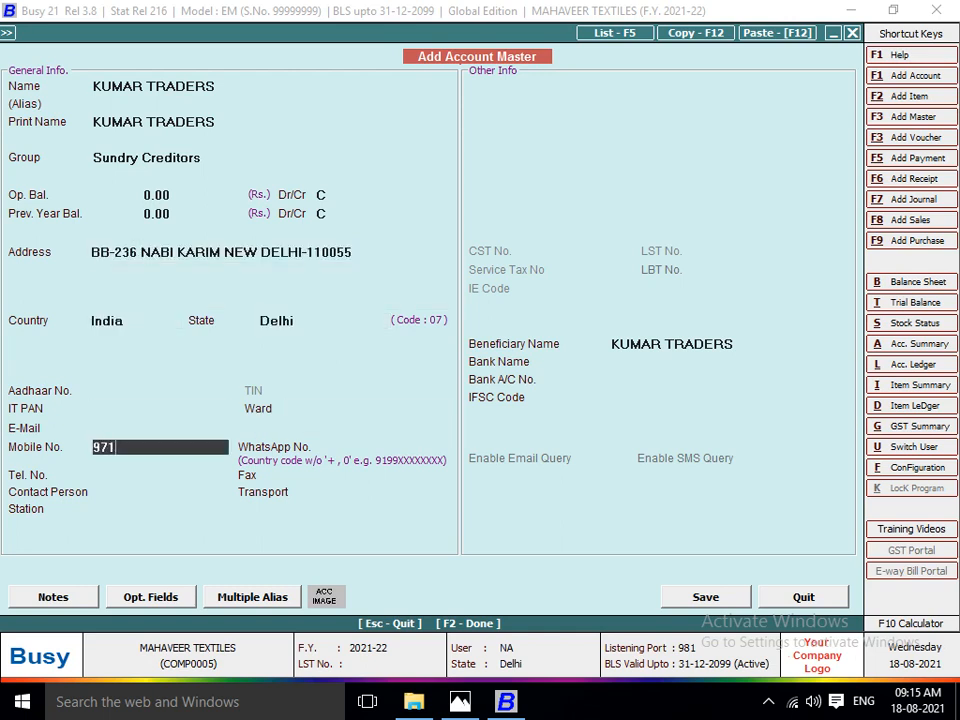
key("Return")
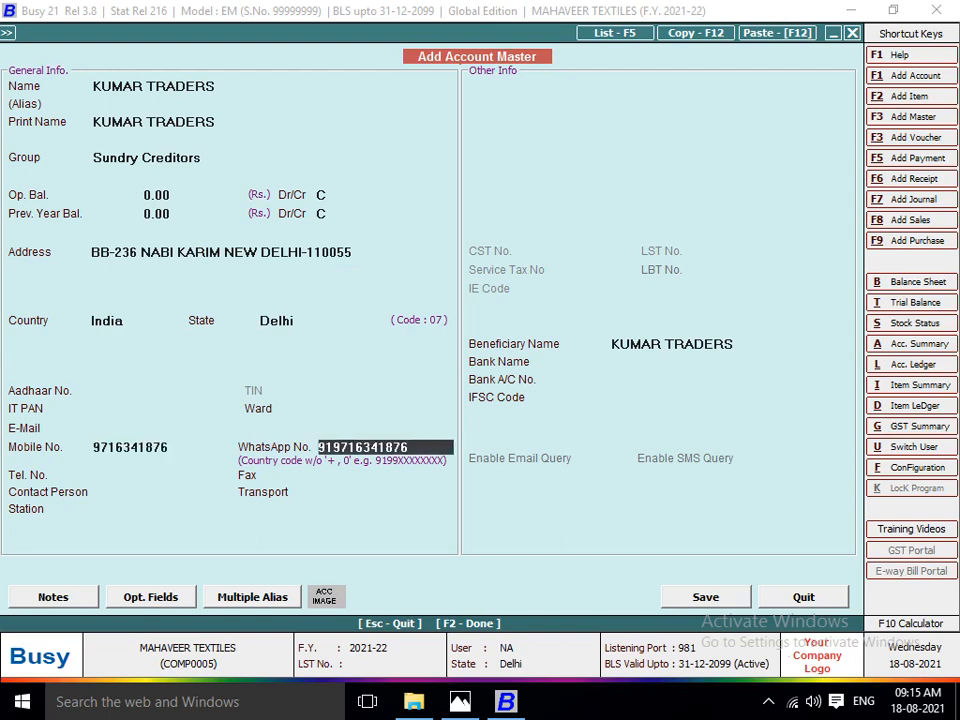
key("Return")
key("Return")
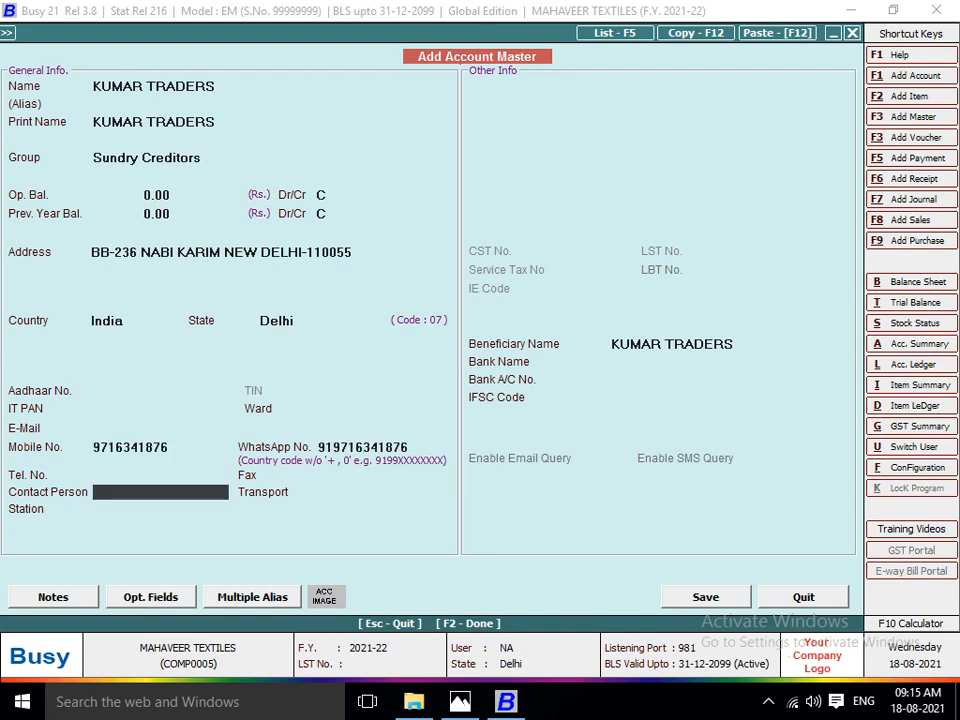
Set the supplier account's transport to KANPUR ROAD as given on the invoice, leaving the contact person blank.
key("alt+Tab")
key("alt+Tab")
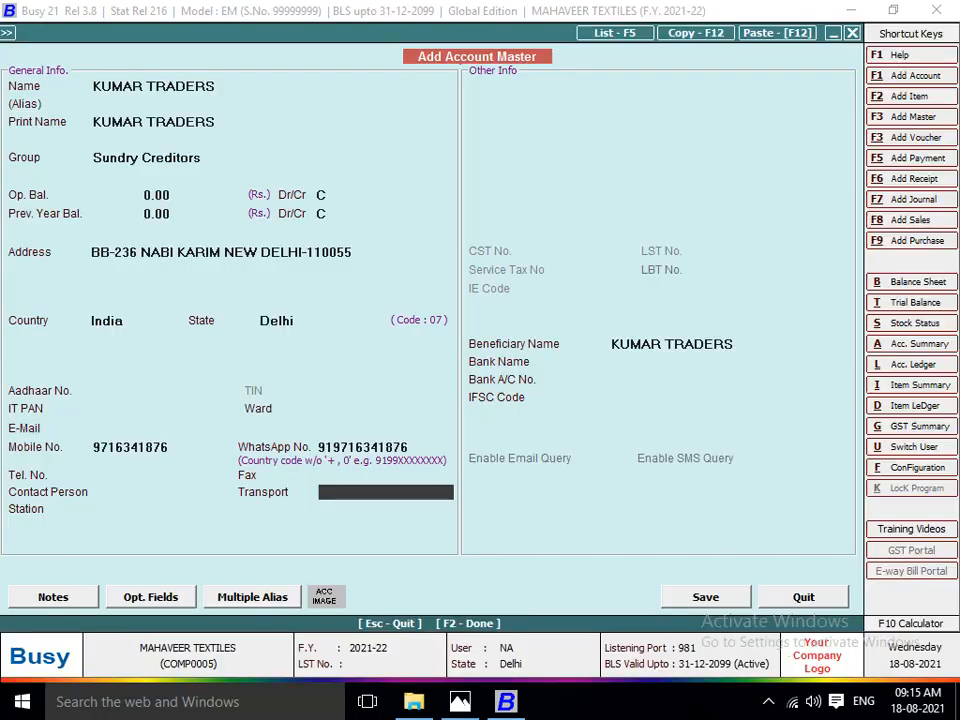
type("KANPUR")
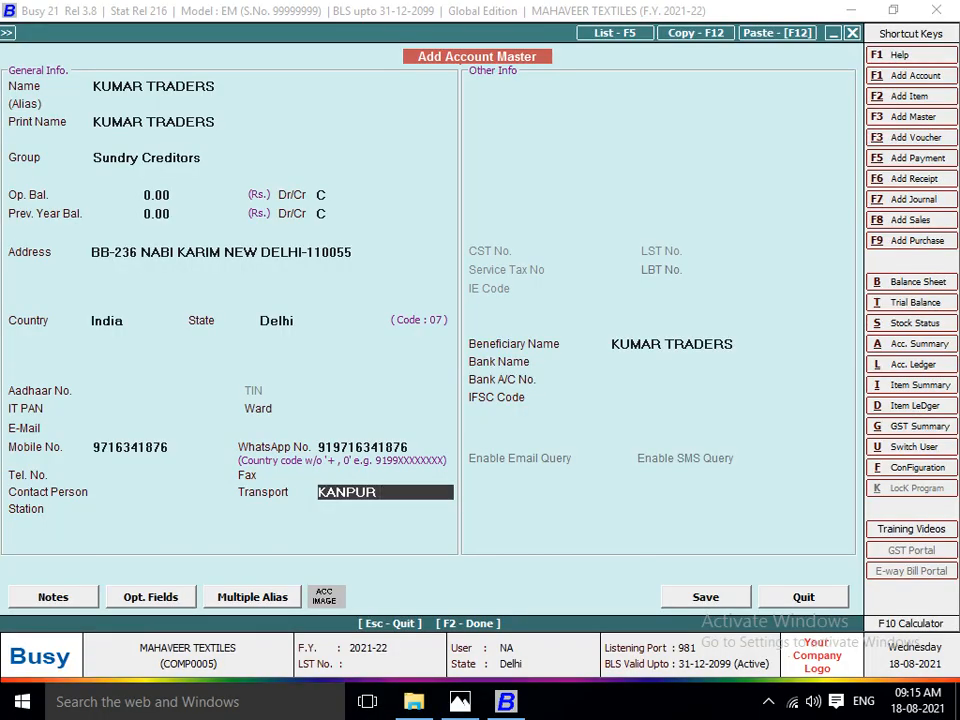
key("alt+Tab")
Set the supplier account's station to SURAT as on the invoice and save the KUMAR TRADERS account.
key("alt+Tab")
type("ROAD")
key("Return")
key("alt+Tab")
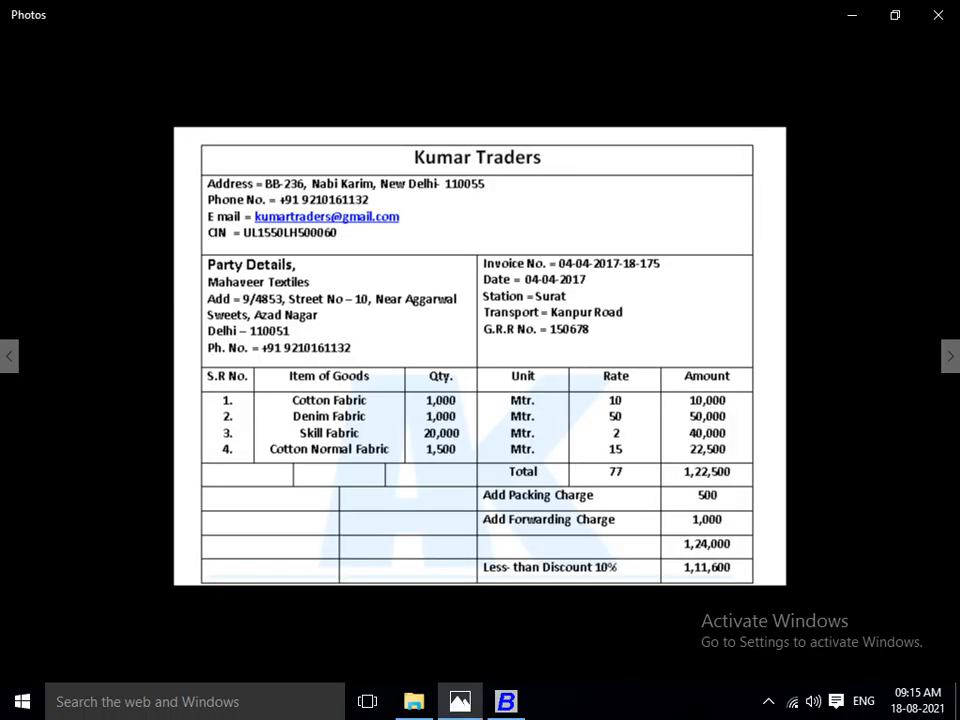
key("alt+Tab")
type("SY")
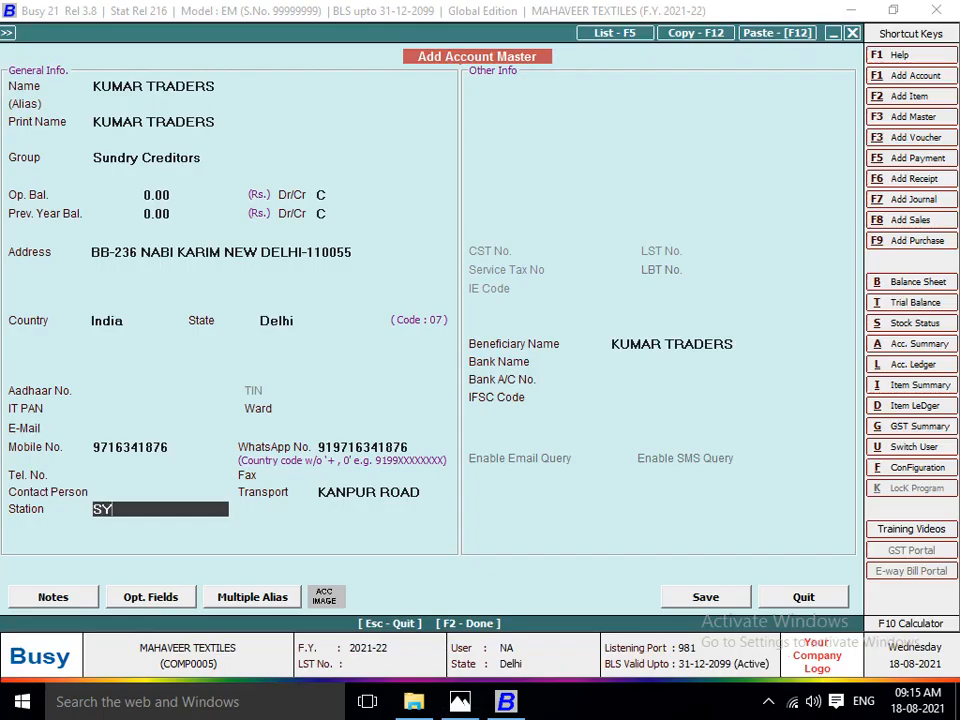
key("BackSpace")
type("URAT")
key("Return")
key("F2")
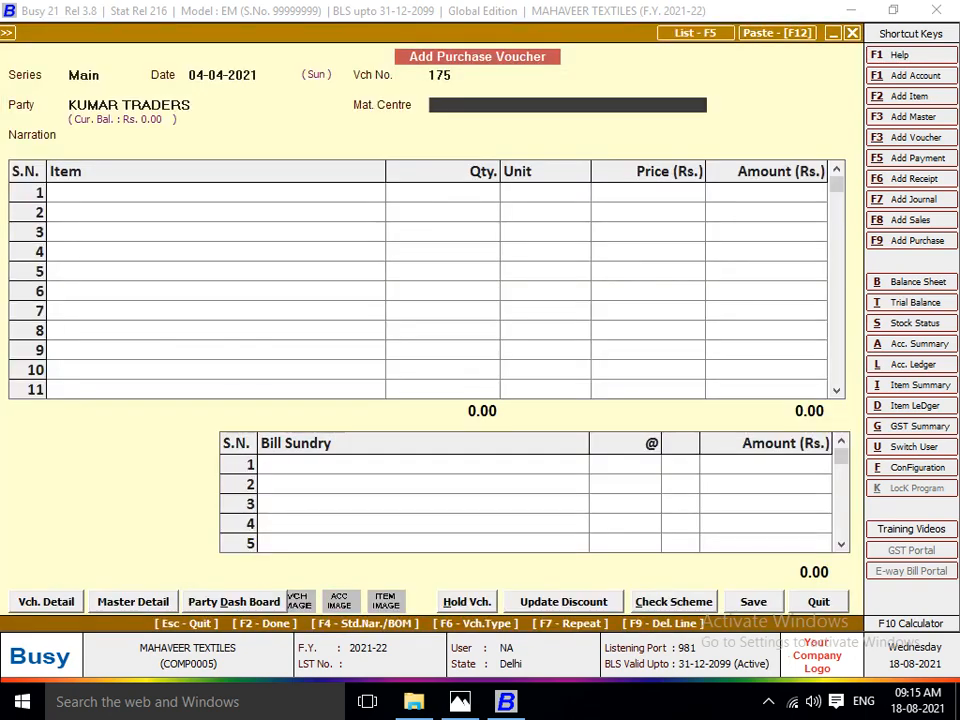
Set the purchase voucher's material centre to Main Store and check the invoice for the first item.
key("Return")
key("alt+Tab")
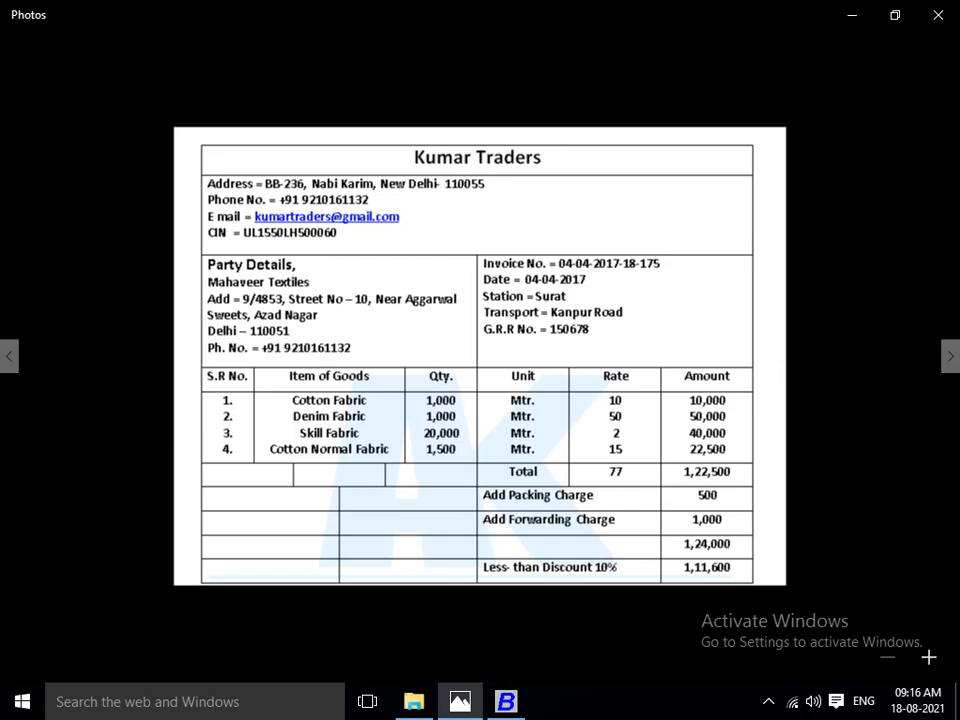
key("alt+Tab")
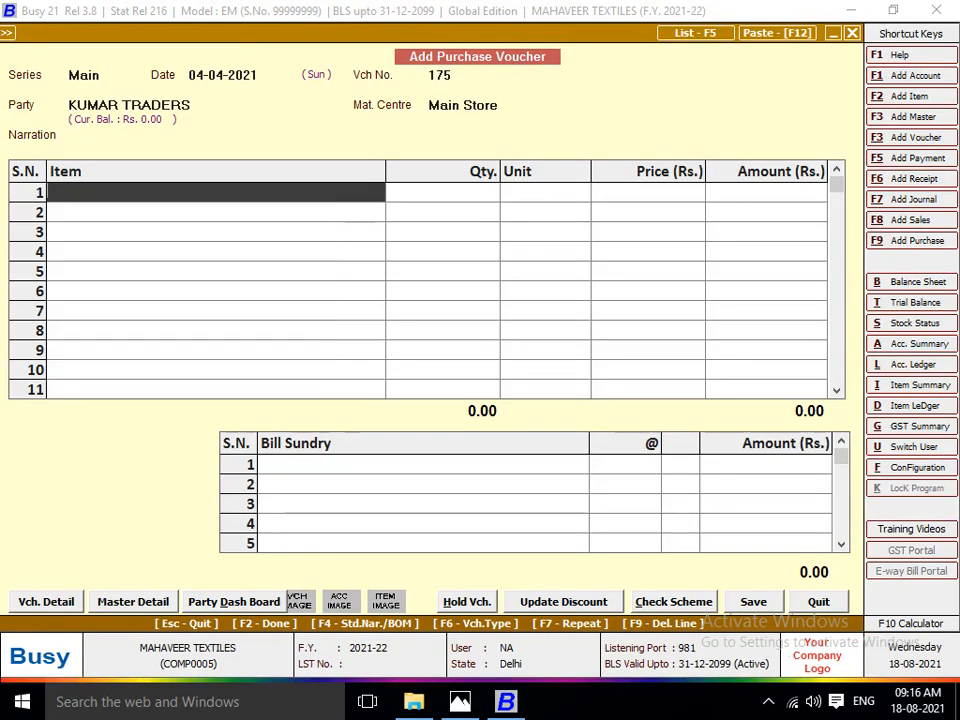
Start a new item master named COTTON FABRICS from the voucher's first row, without an alias.
key("F3")
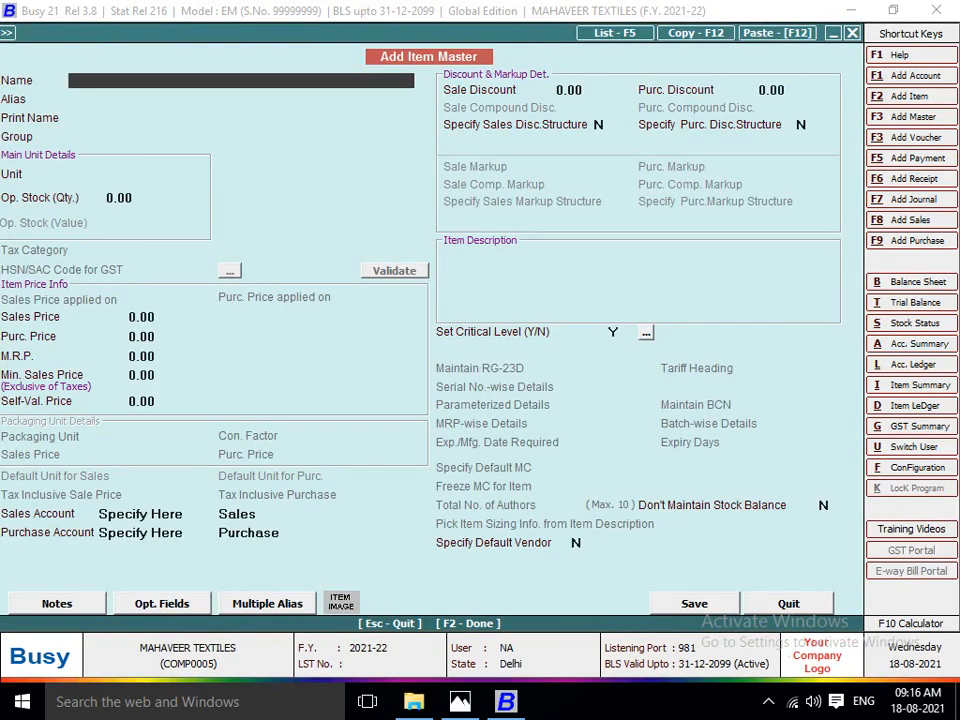
type("COTTON FABR")
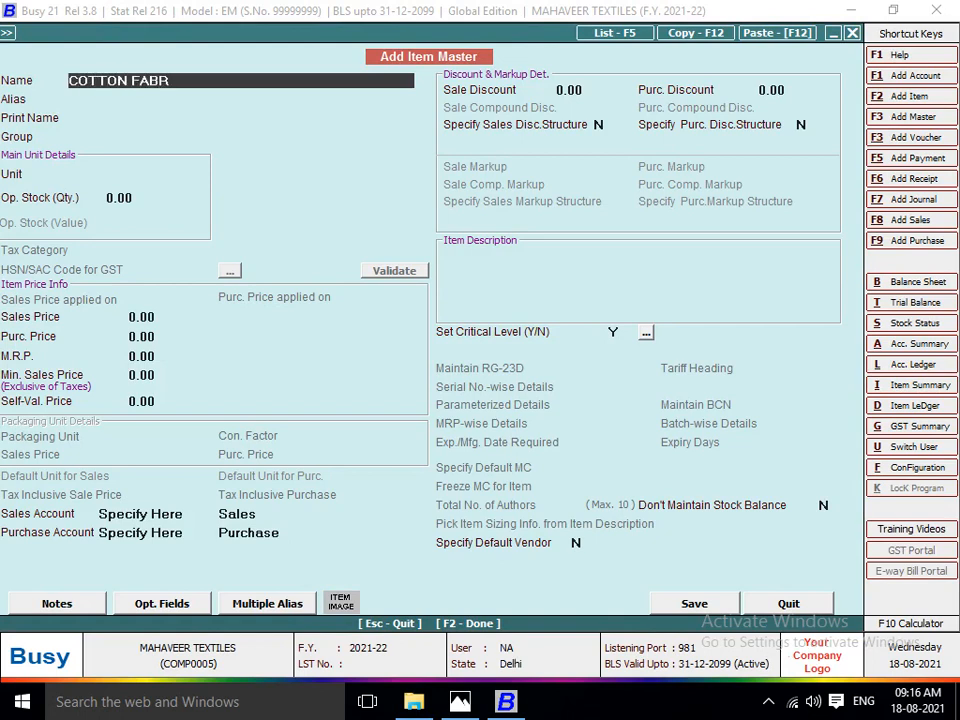
type("ICS")
key("Return")
key("Return")
key("Return")
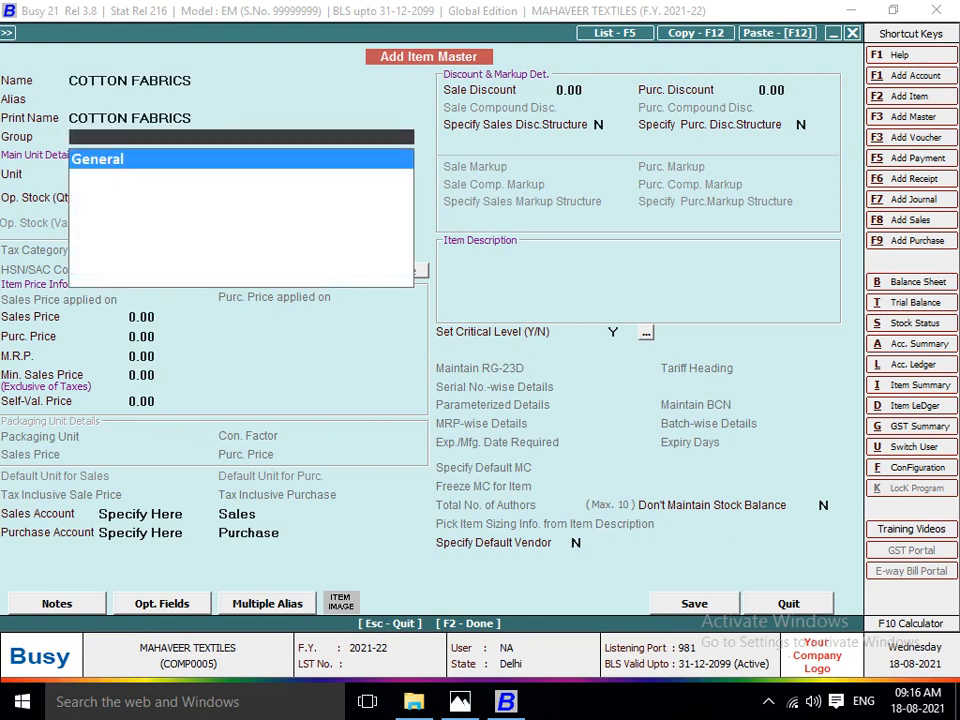
Create an item group named RAW MATRIAL under General and assign it to the COTTON FABRICS item.
key("F3")
type("R")
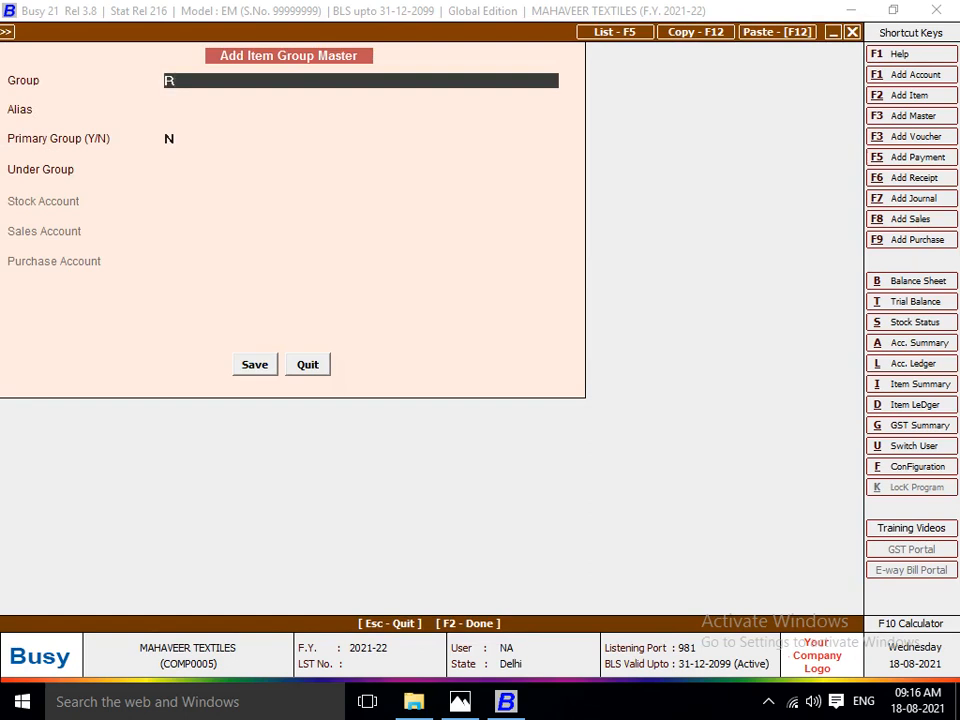
type("AW MATRIAL")
key("Return")
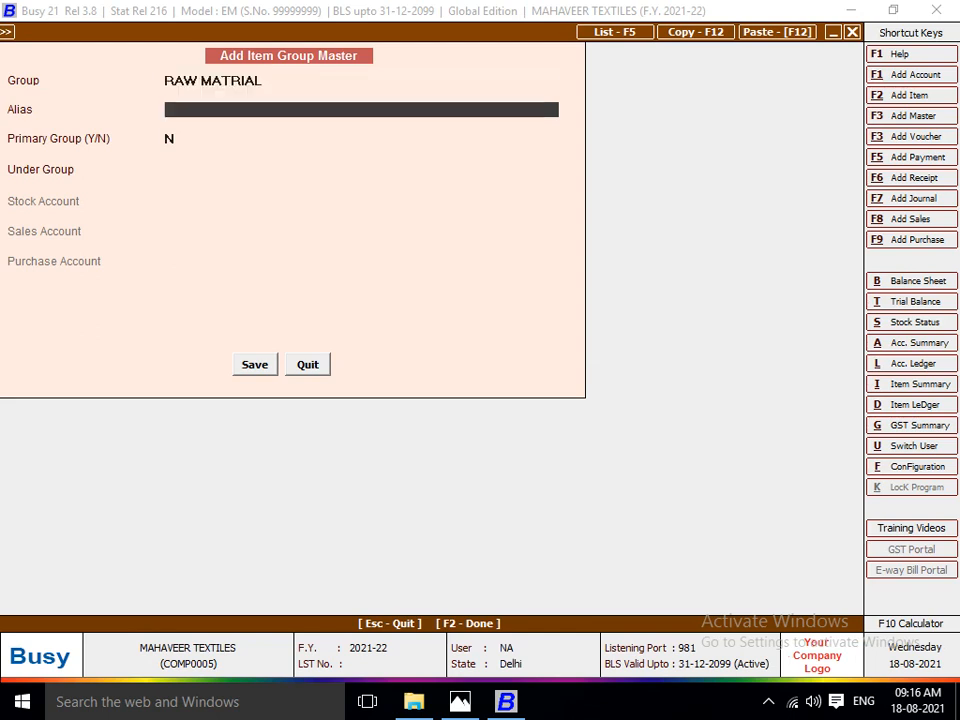
key("Return")
key("Return")
key("Return")
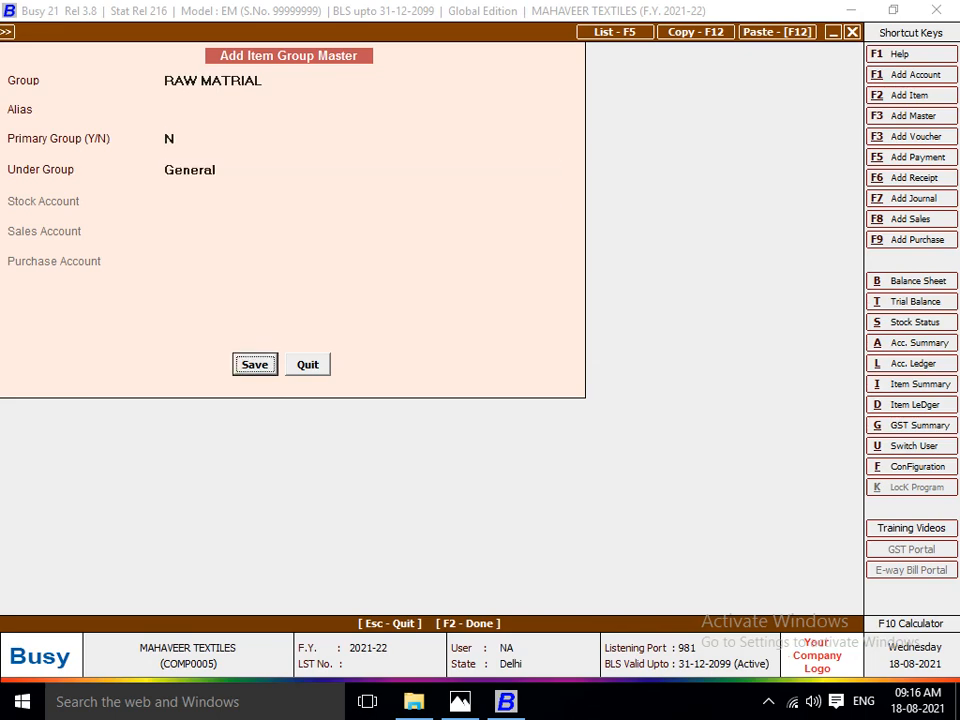
key("Return")
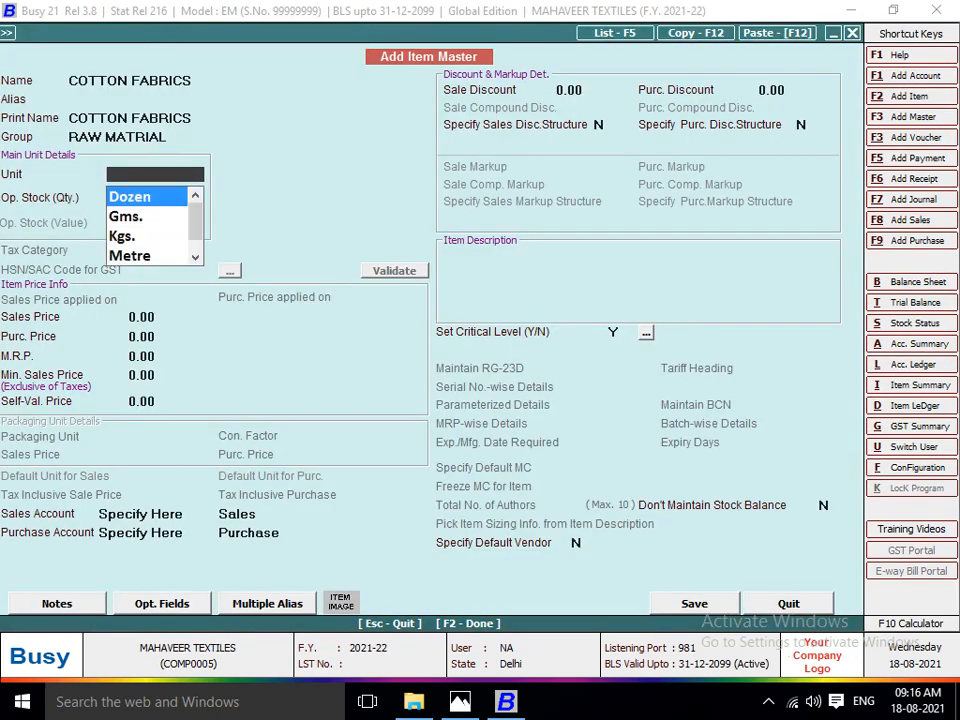
Set the COTTON FABRICS unit to Metre, leaving its opening stock and sales price at zero.
type("MT")
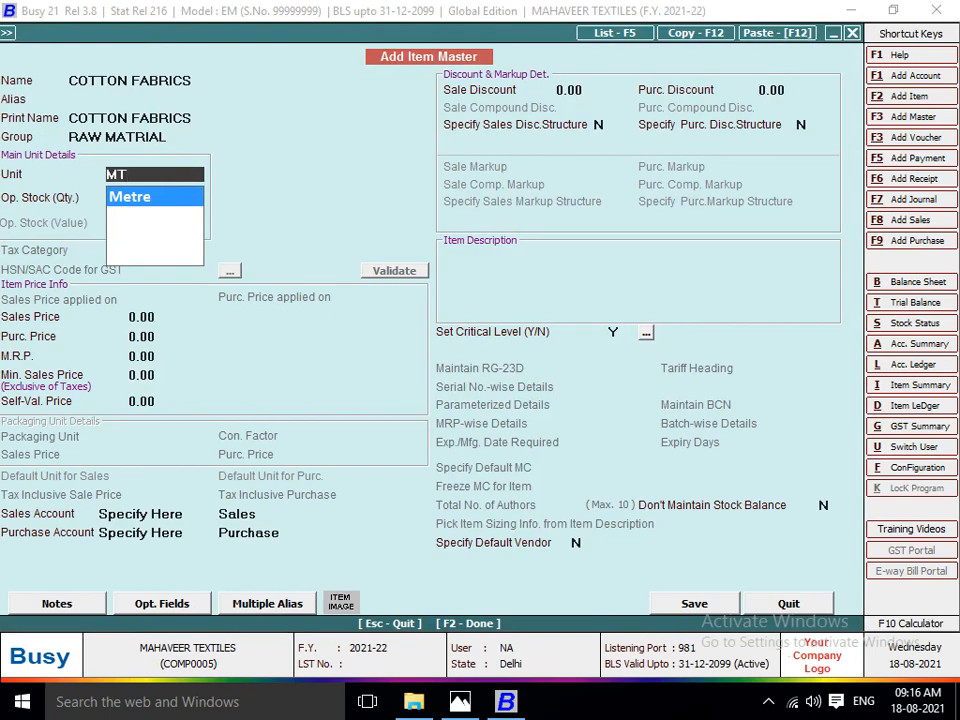
key("Return")
key("Return")
key("Return")
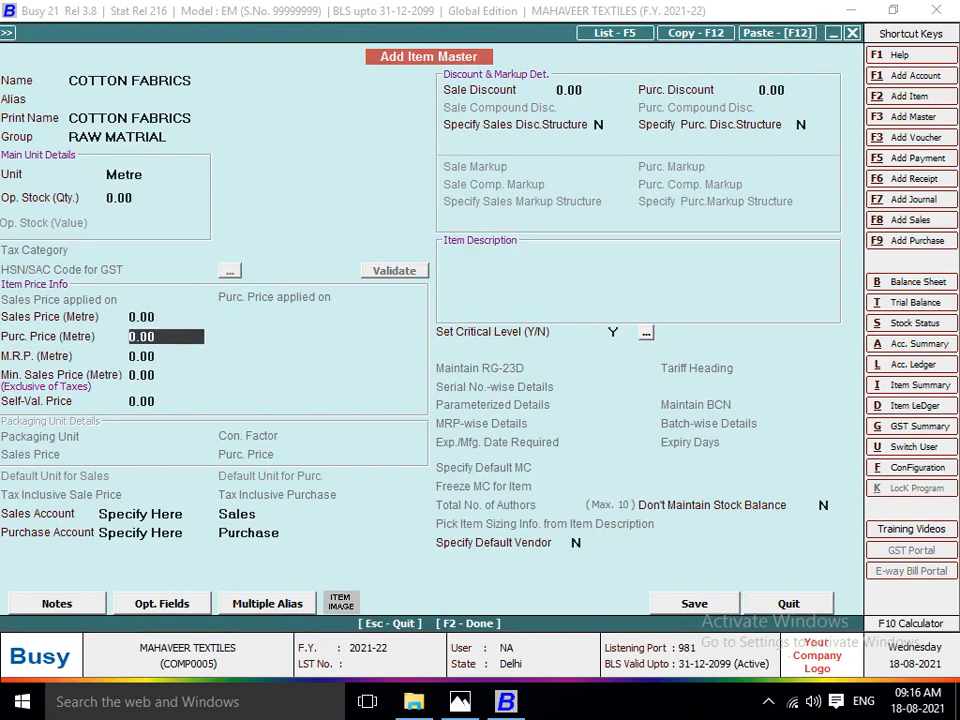
Set the COTTON FABRICS purchase price to 10 per the invoice, save the item and use it in the voucher's first row.
key("alt+Tab")
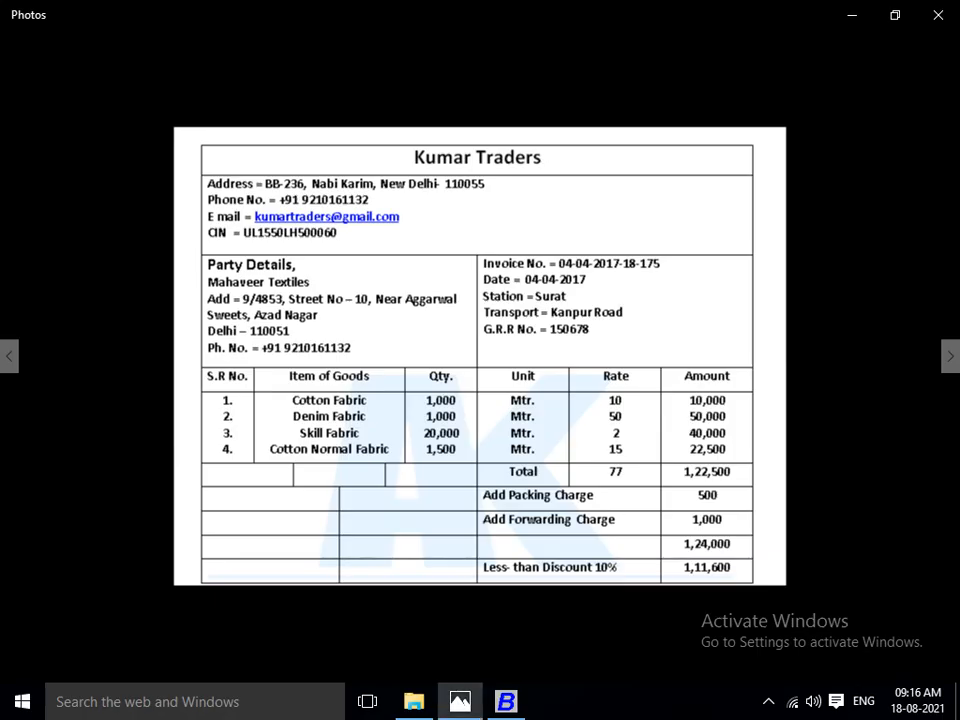
key("alt+Tab")
type("10")
key("Return")
key("Return")
key("Return")
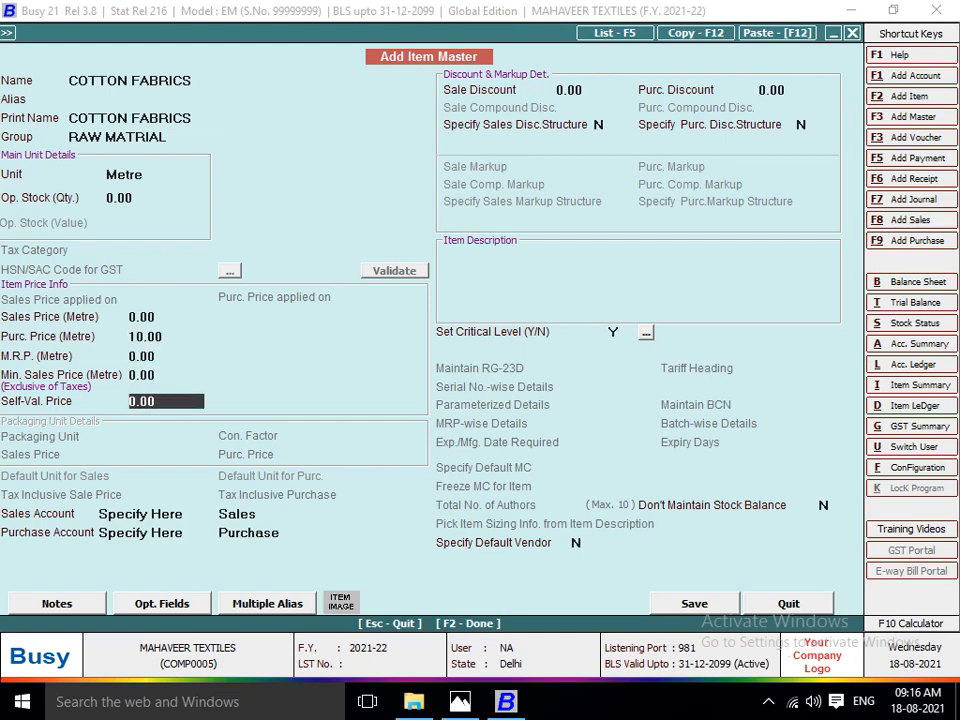
key("F2")
key("Return")
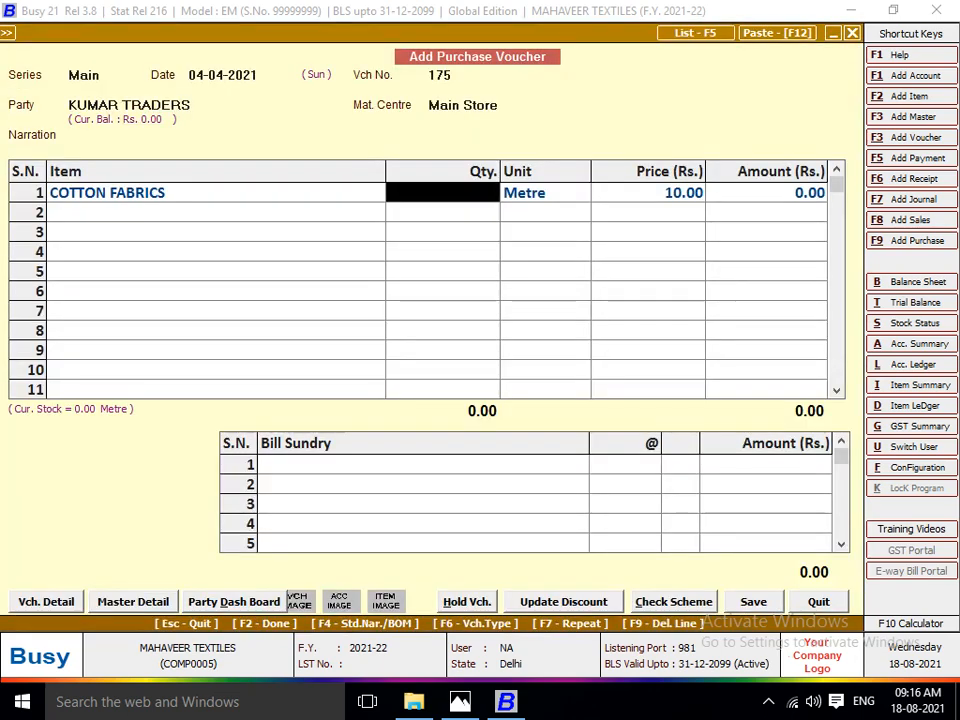
Set the COTTON FABRICS quantity to 1000 from the invoice and accept its Metre unit, price and amount.
key("alt+Tab")
Check the invoice's second item and start a new item master named DENIM FABRICS F without an alias.
key("alt+Tab")
type("1000")
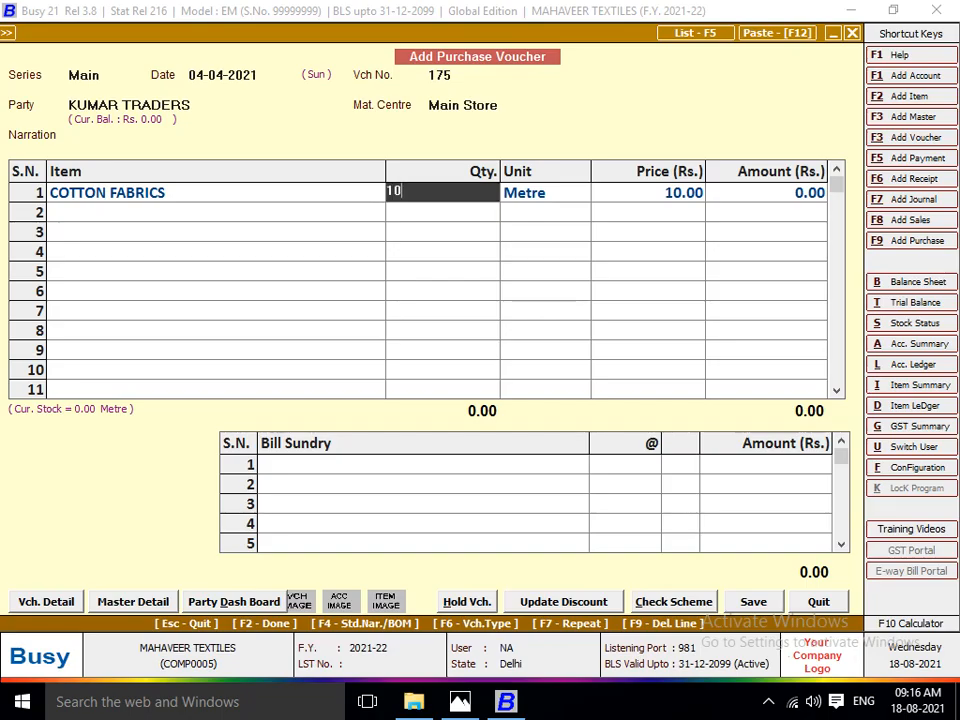
key("Return")
key("Return")
key("Return")
key("Return")
key("alt+Tab")
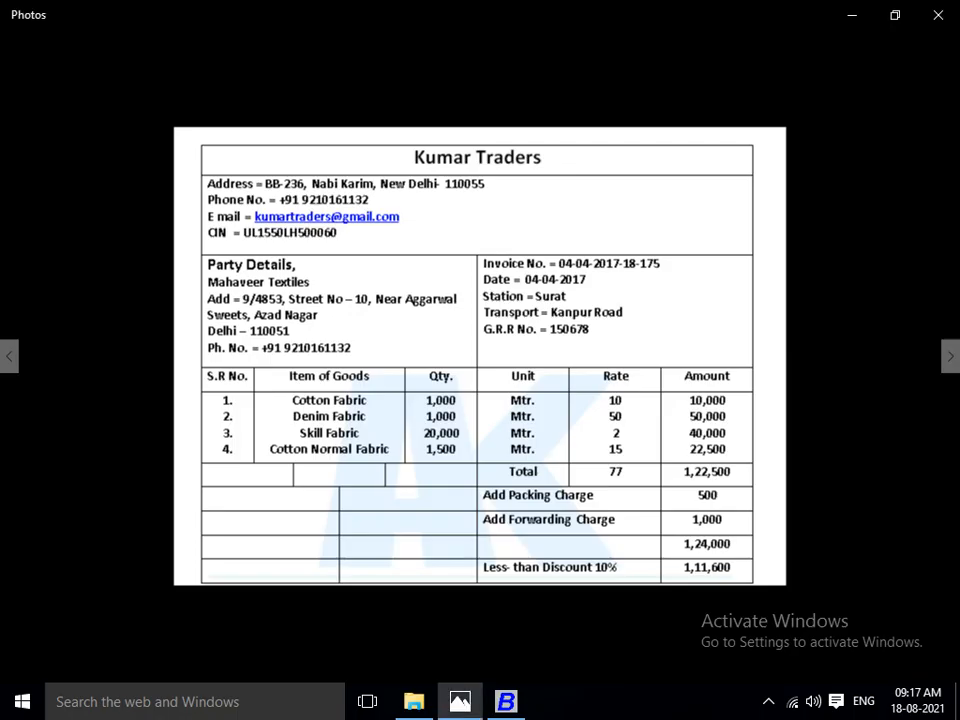
key("alt+Tab")
key("F3")
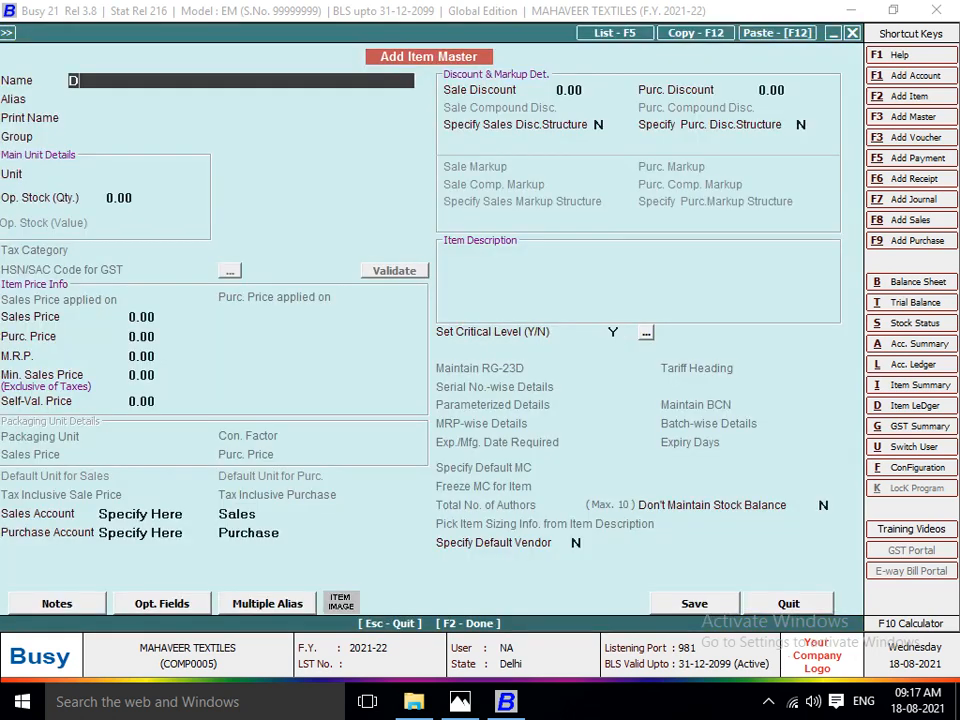
type("DENIM FABRICS F")
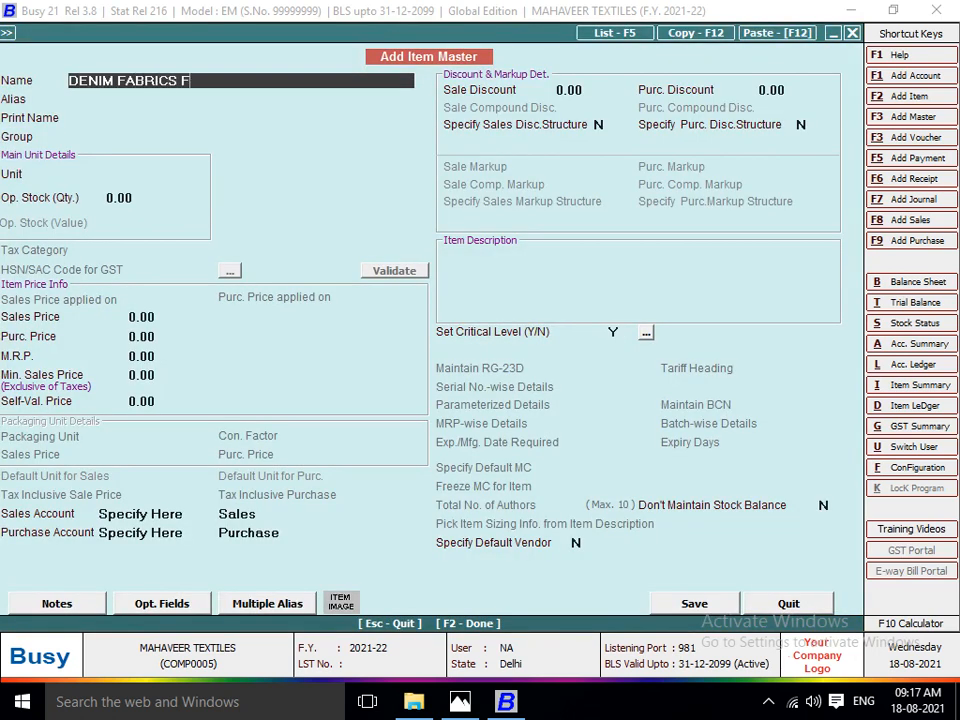
key("Return")
key("Return")
Assign the DENIM FABRICS F item to the RAW MATRIAL group with Metre as its unit and zero opening stock.
key("Return")
type("R")
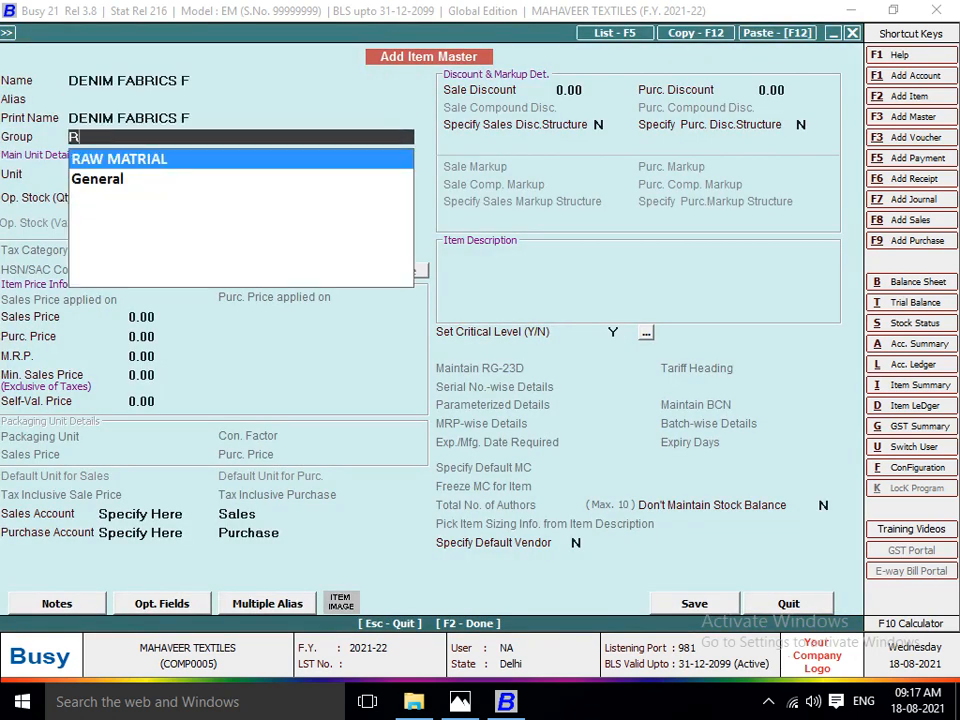
key("Return")
type("MT")
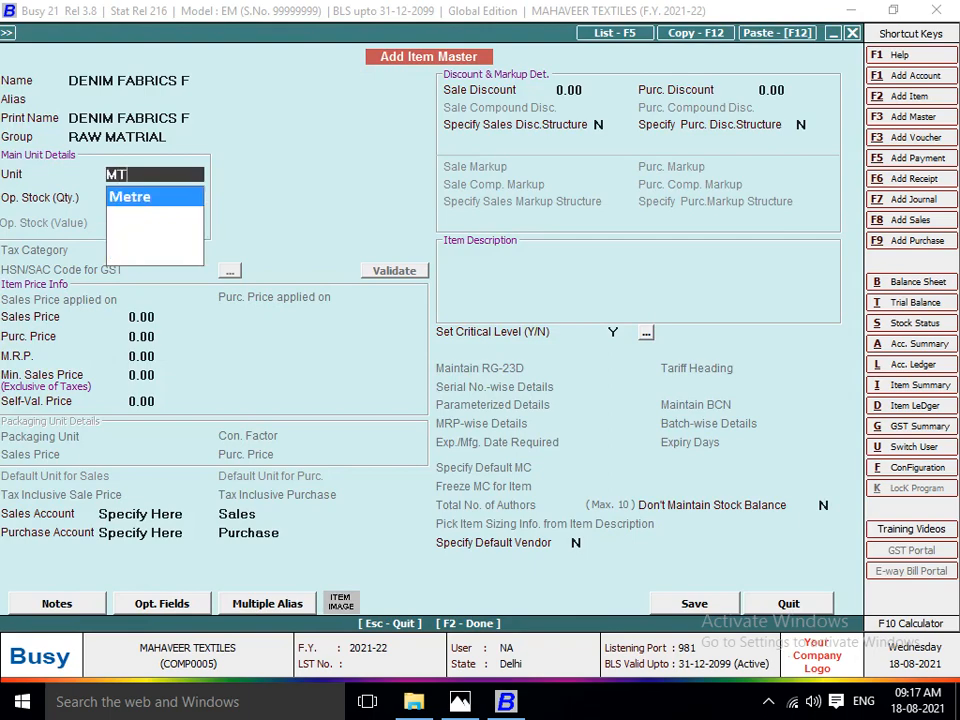
key("Return")
key("Return")
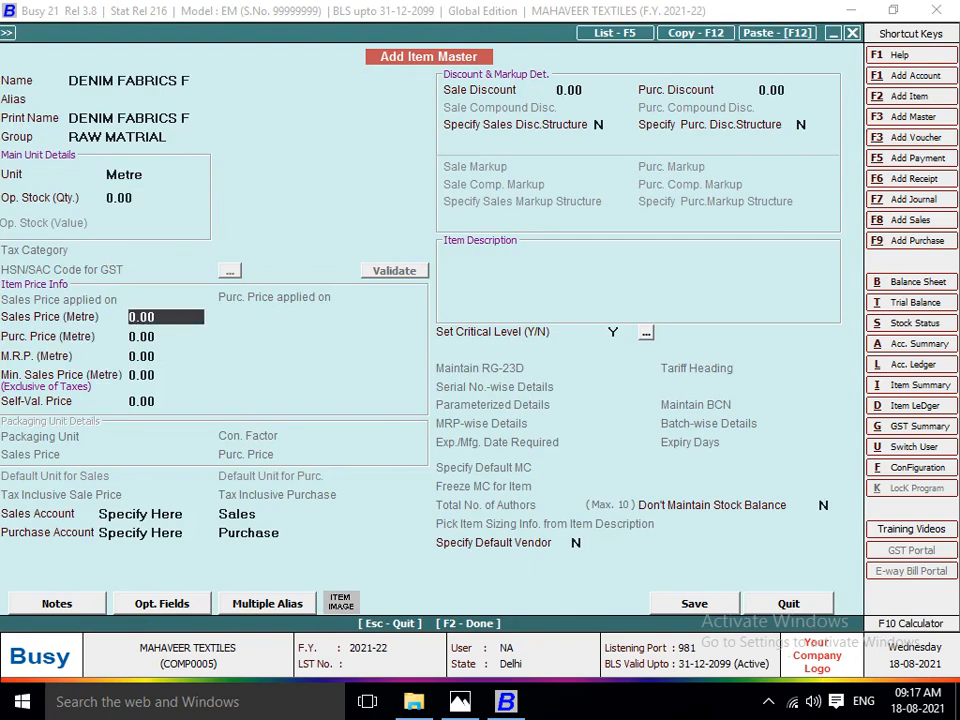
Set the DENIM FABRICS F purchase price to 50 as on the invoice and save the item master.
key("alt+Tab")
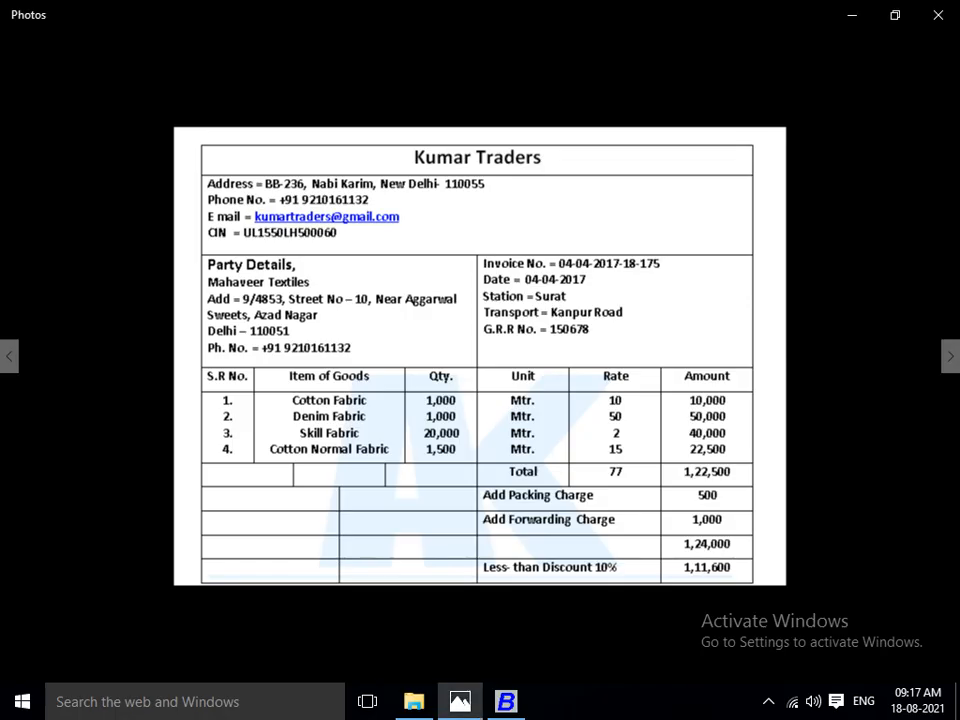
key("alt+Tab")
key("Return")
type("50")
key("Return")
key("F2")
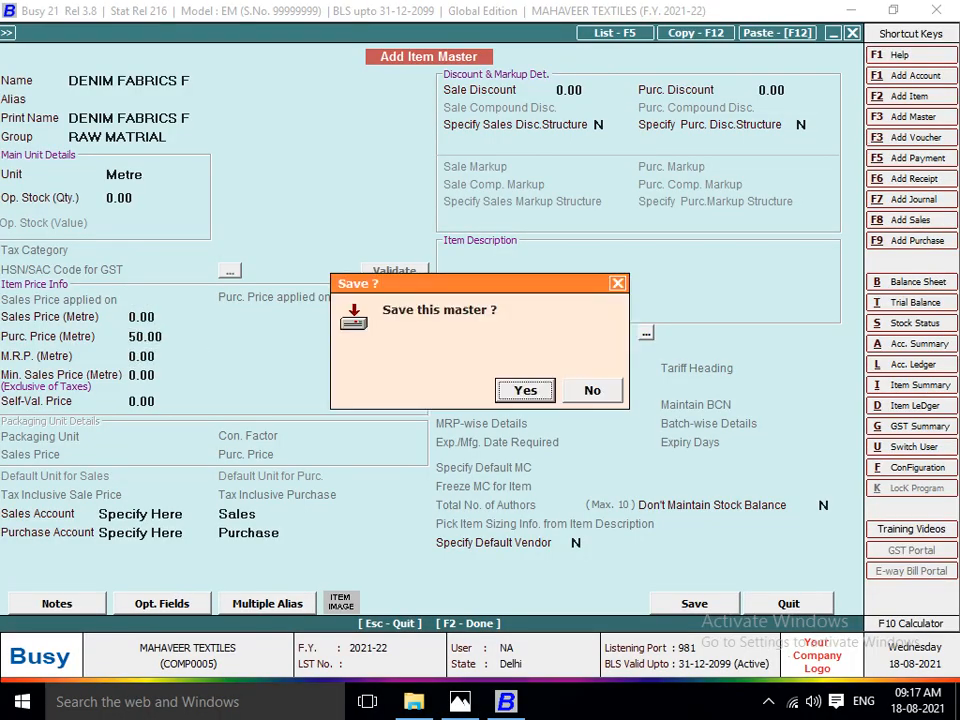
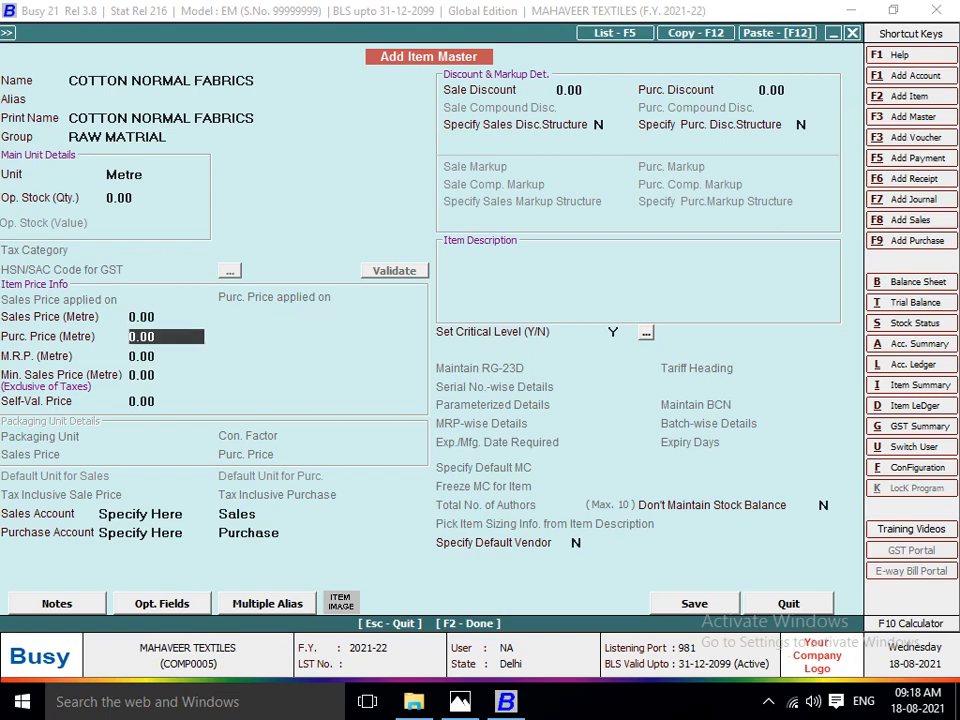
Set the COTTON NORMAL FABRICS purchase price to 15 and save the item master.
type("15")
Set the COTTON NORMAL FABRICS quantity to 1500 as on the invoice and accept its Metre unit, price and amount.
key("Return")
key("F2")
type("1500")
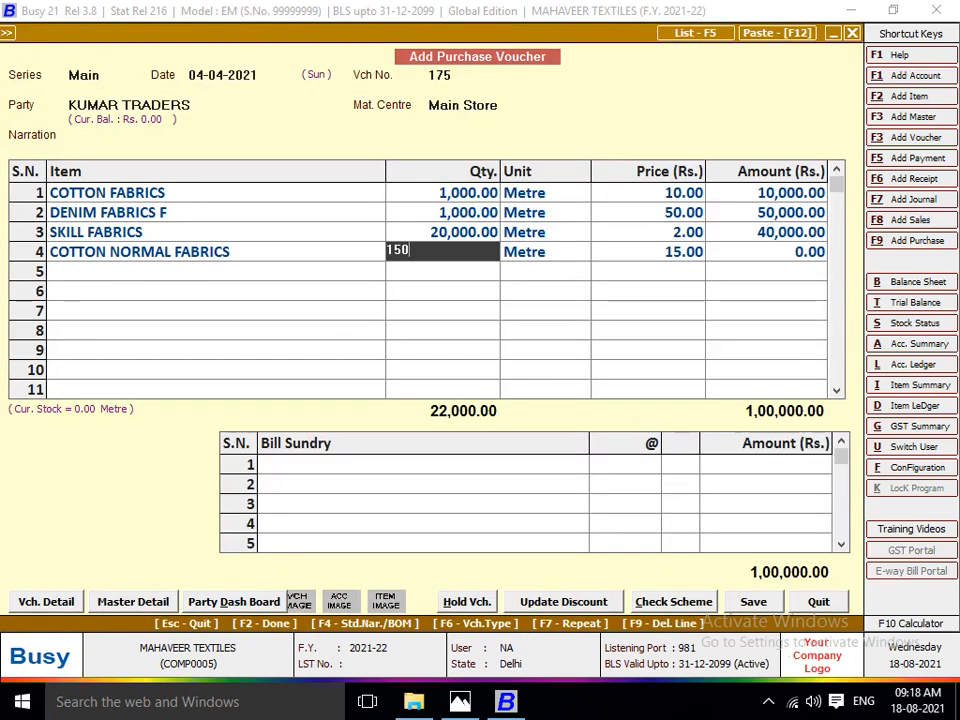
key("alt+Tab")
key("alt+Tab")
key("Return")
key("Return")
key("Return")
key("Return")
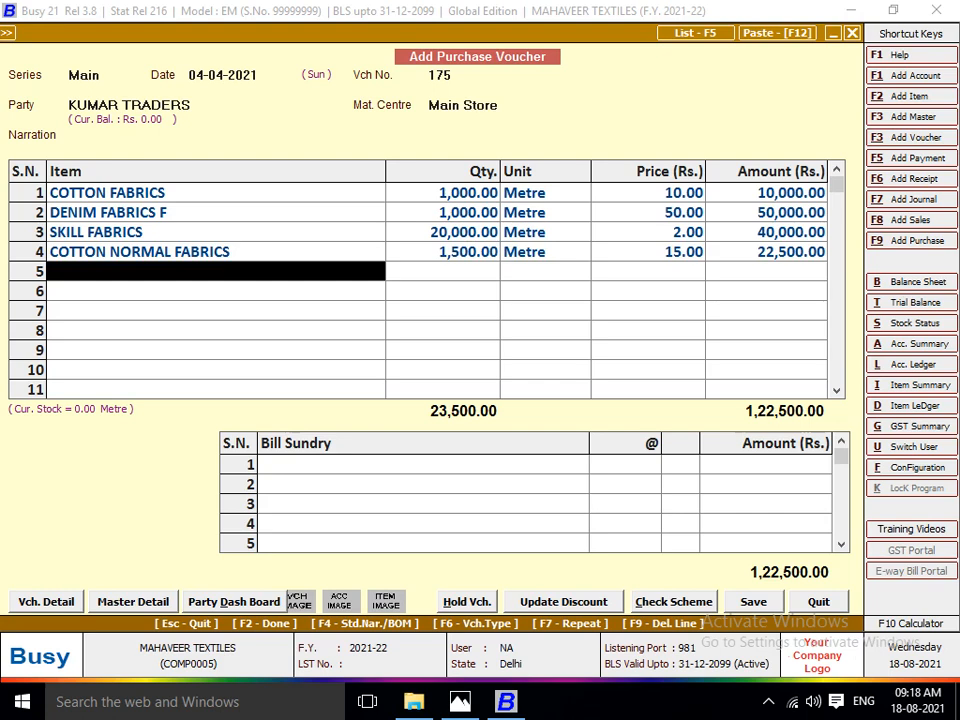
Finish the item list, check the invoice's extra charges and start a new bill sundry master named PACKING CHARGES without an alias.
key("Return")
key("alt+Tab")
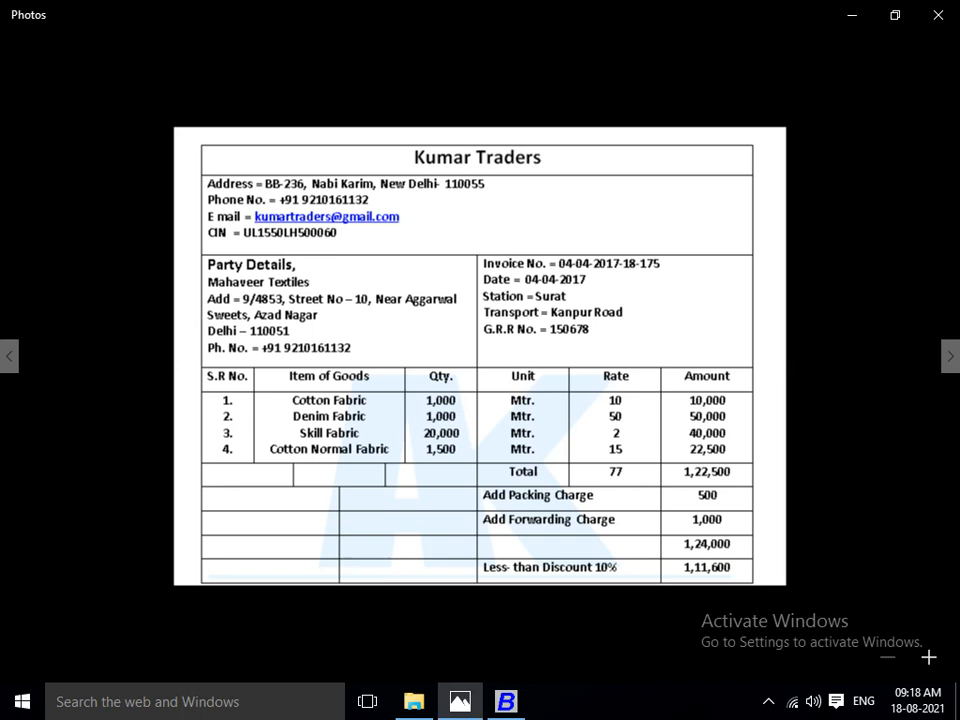
key("alt+Tab")
type("op")
key("BackSpace")
key("BackSpace")
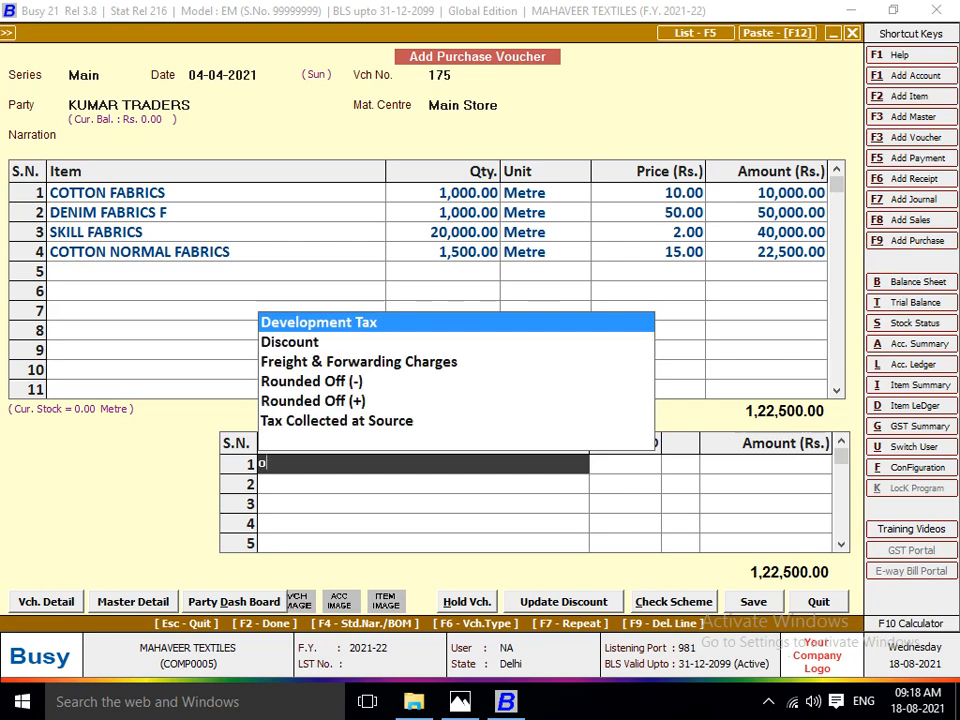
type("P")
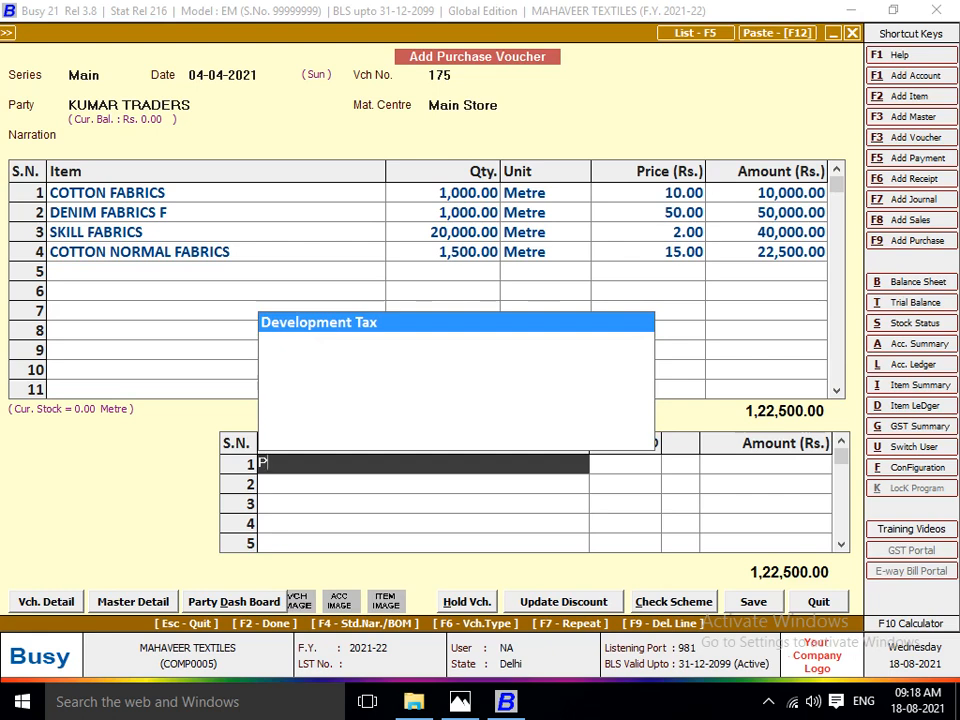
key("F3")
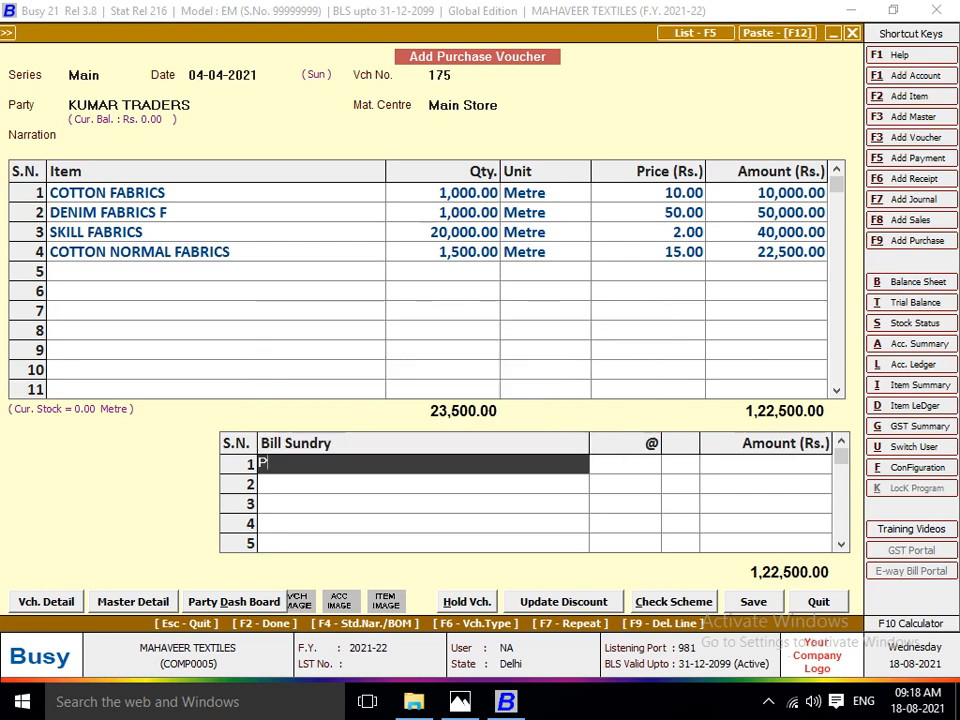
type("PACK")
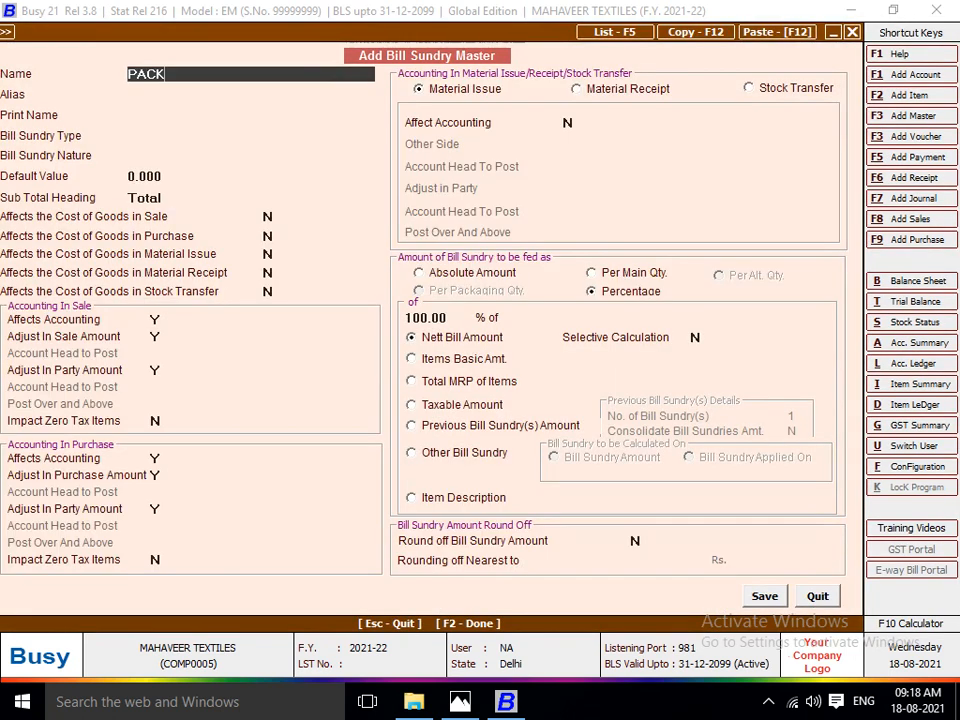
type("ING CHARGES")
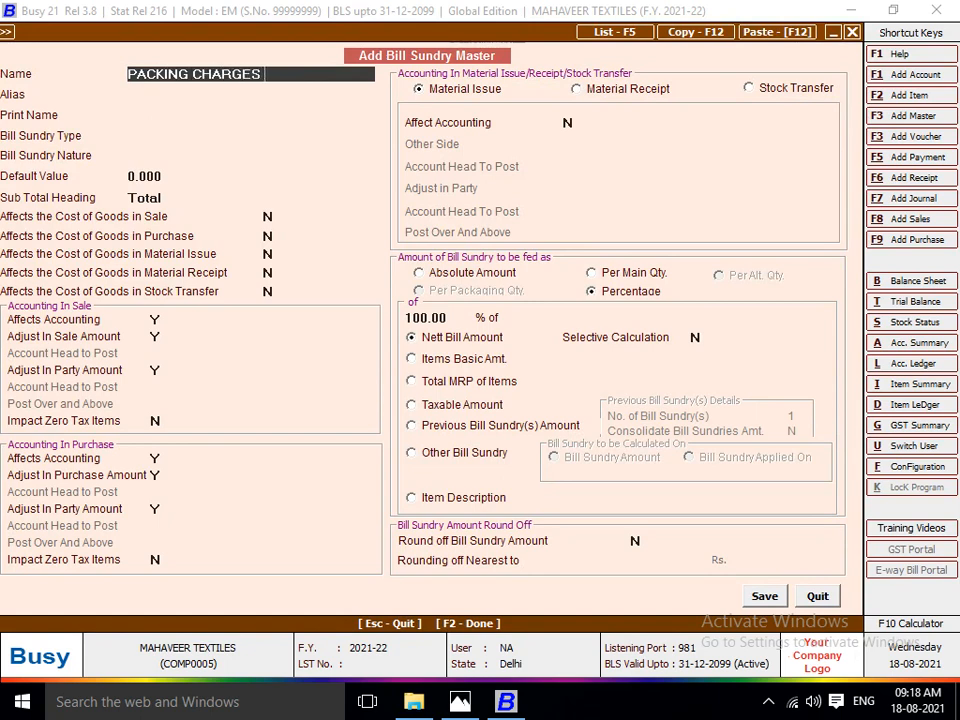
key("Return")
key("Return")
key("Return")
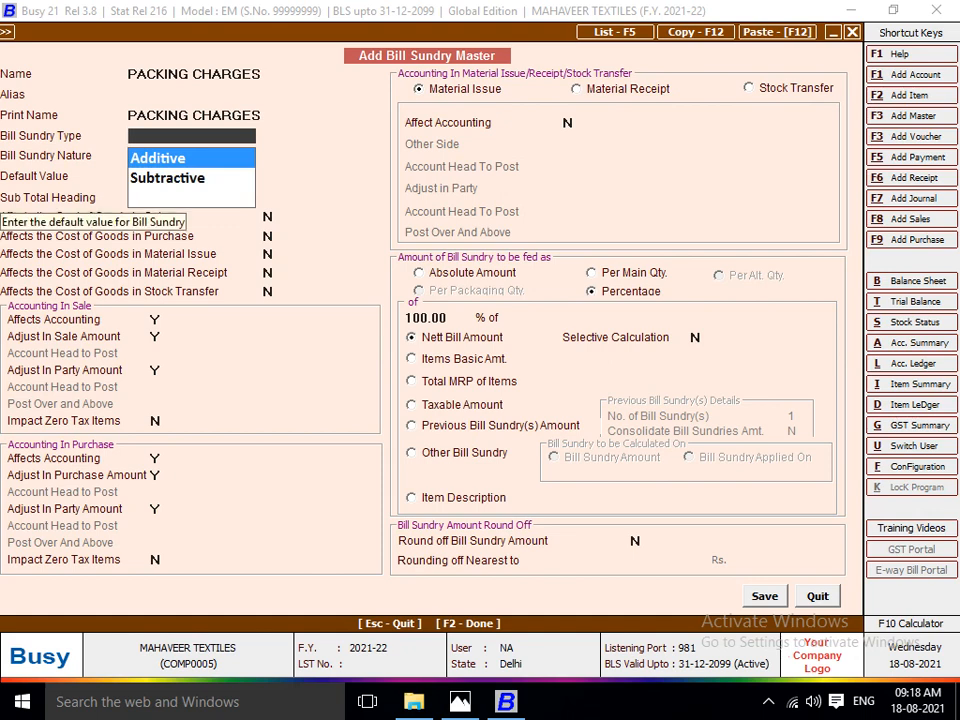
Set the bill sundry type to Additive and its nature to Others, keeping the zero default value and the Total heading.
key("Down")
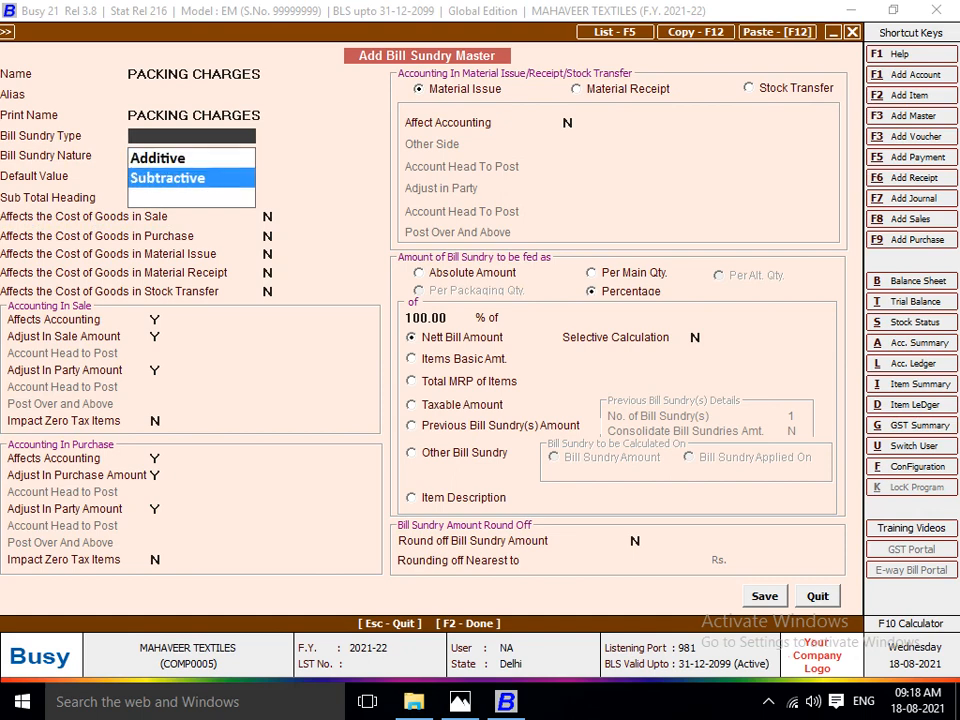
key("Up")
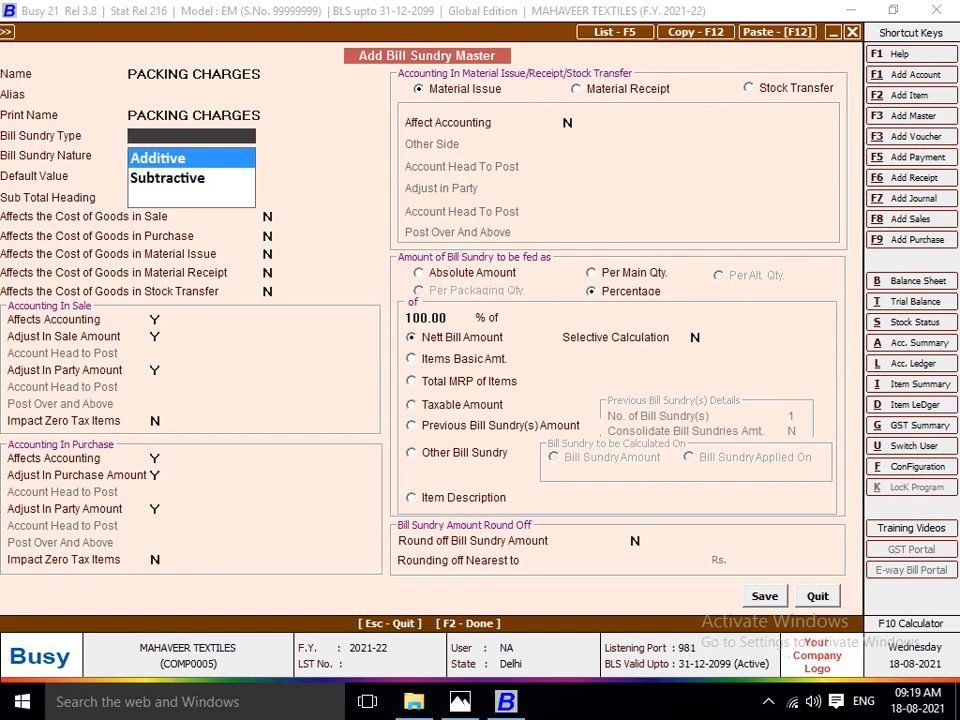
key("Down")
key("Up")
key("Down")
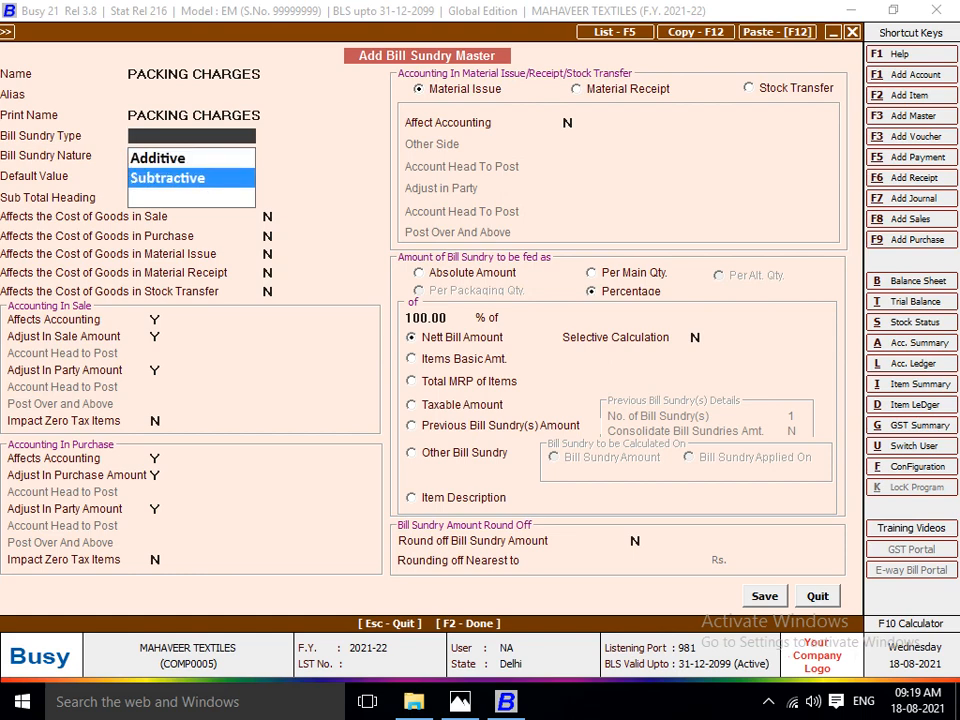
key("Up")
key("Down")
key("Up")
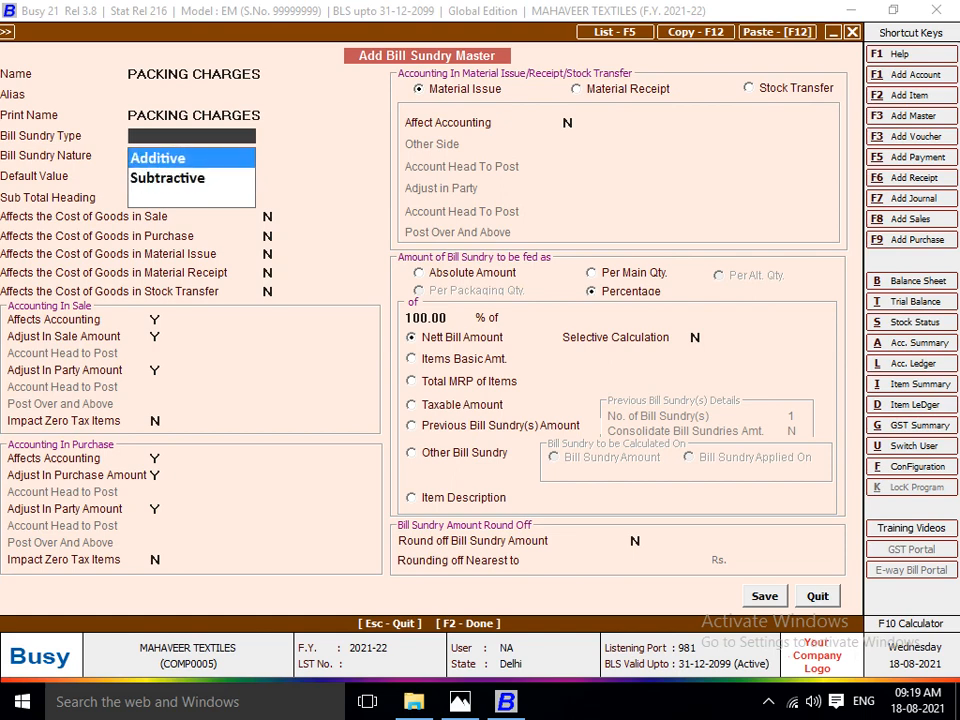
key("Down")
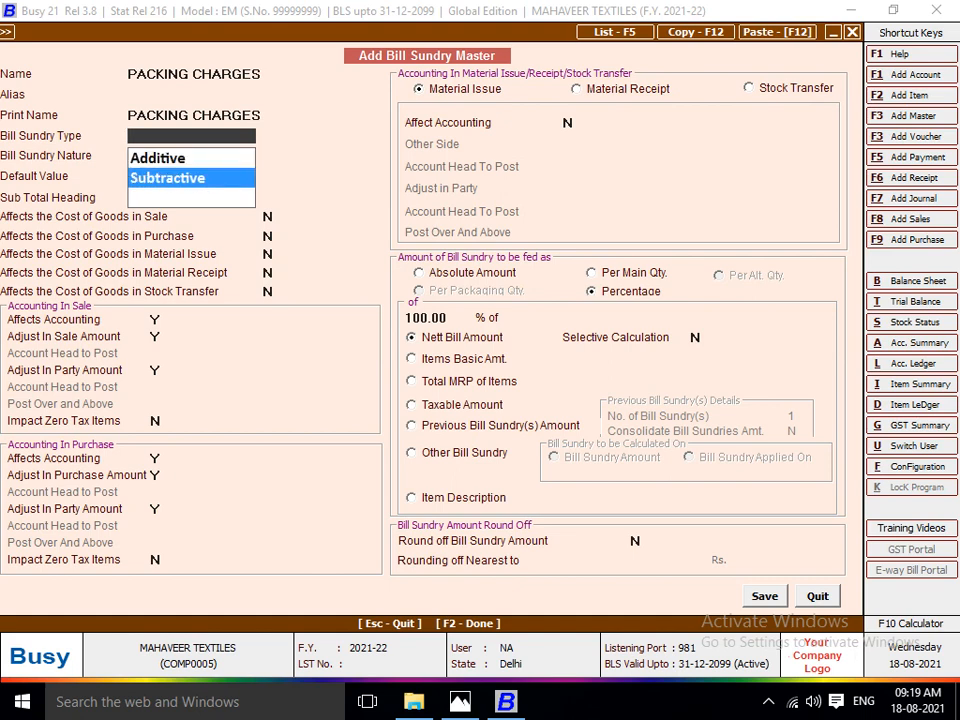
key("Up")
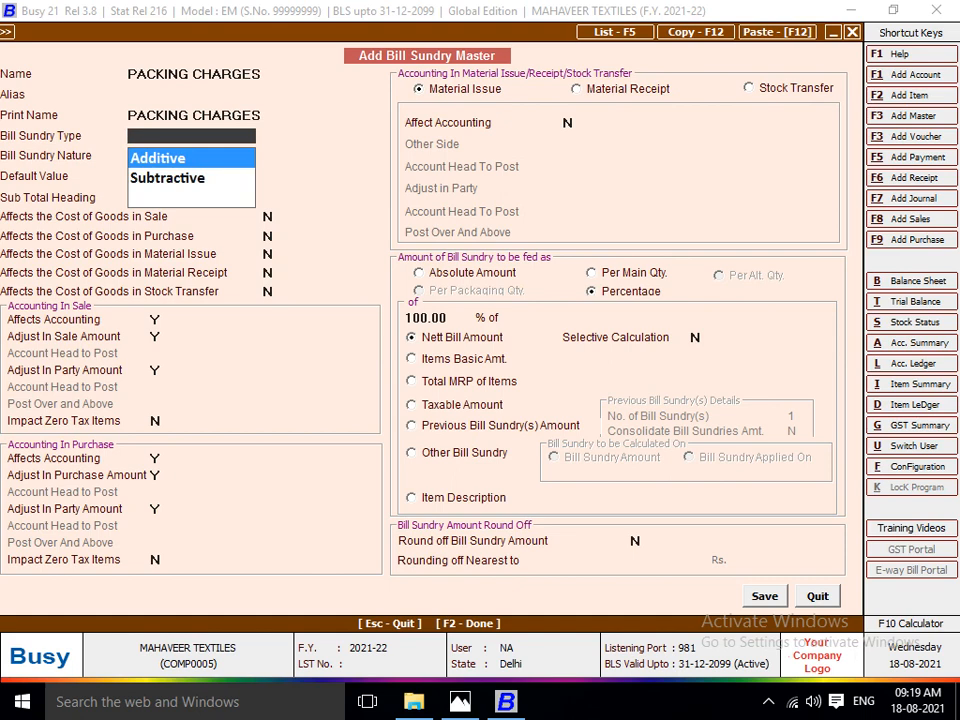
key("Return")
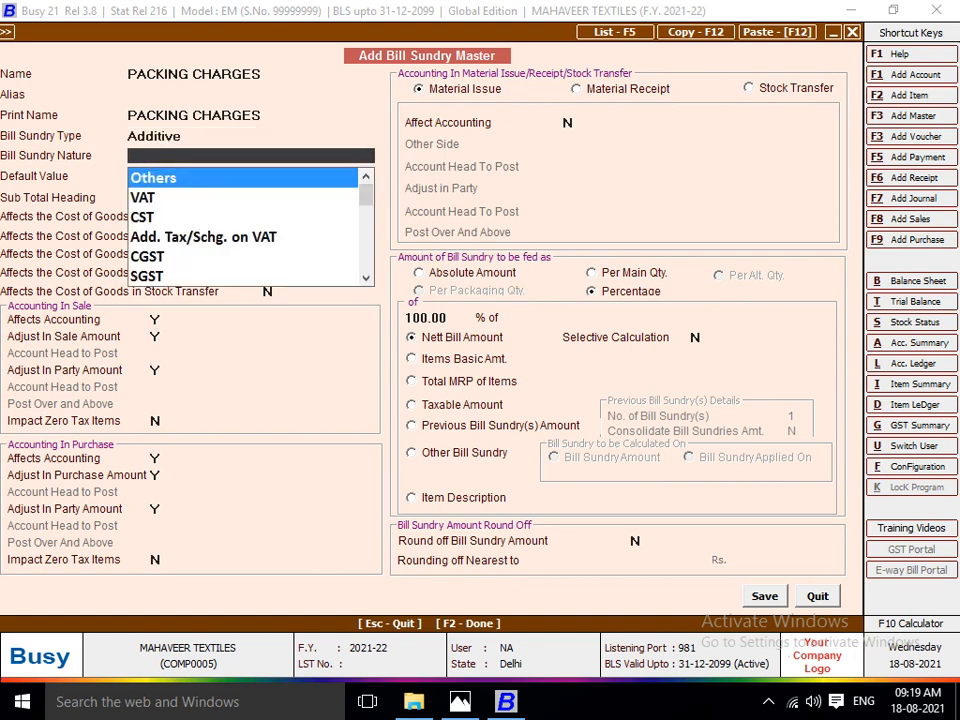
key("Return")
key("Return")
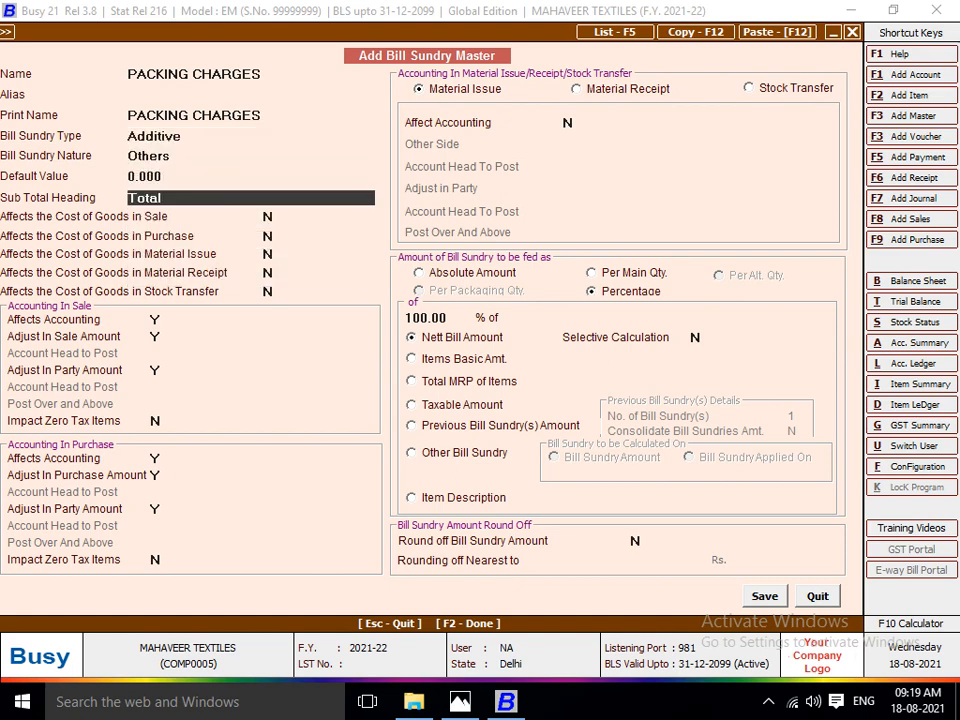
key("Return")
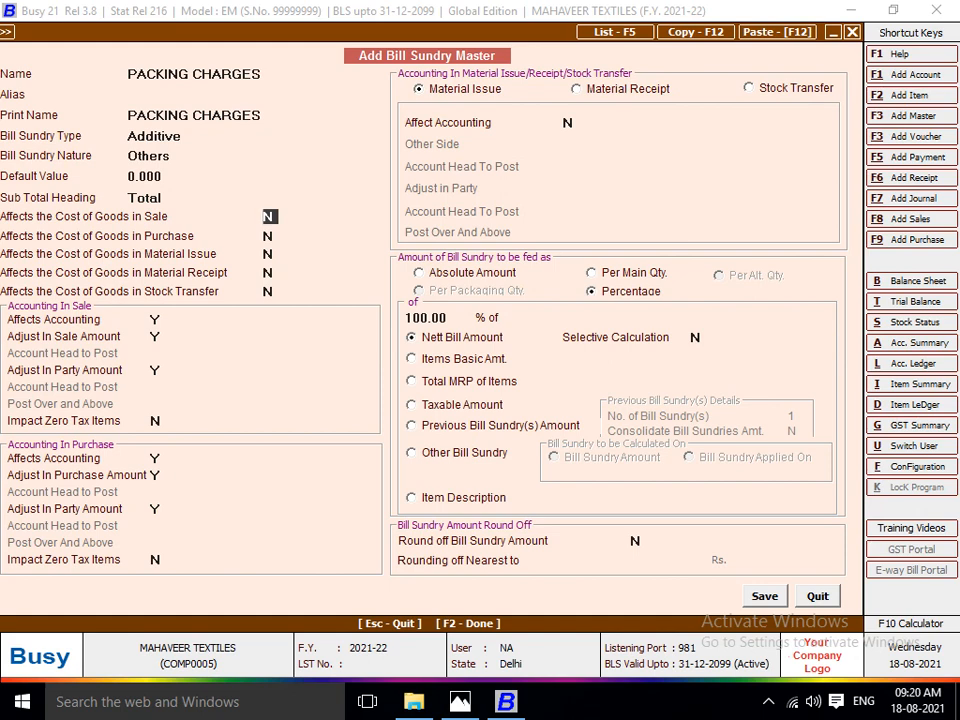
Make PACKING CHARGES affect the cost of goods in purchase, material issue, material receipt and stock transfer, and save the master.
key("Return")
type("Y")
key("Return")
type("Y")
key("Return")
type("Y")
key("Return")
type("Y")
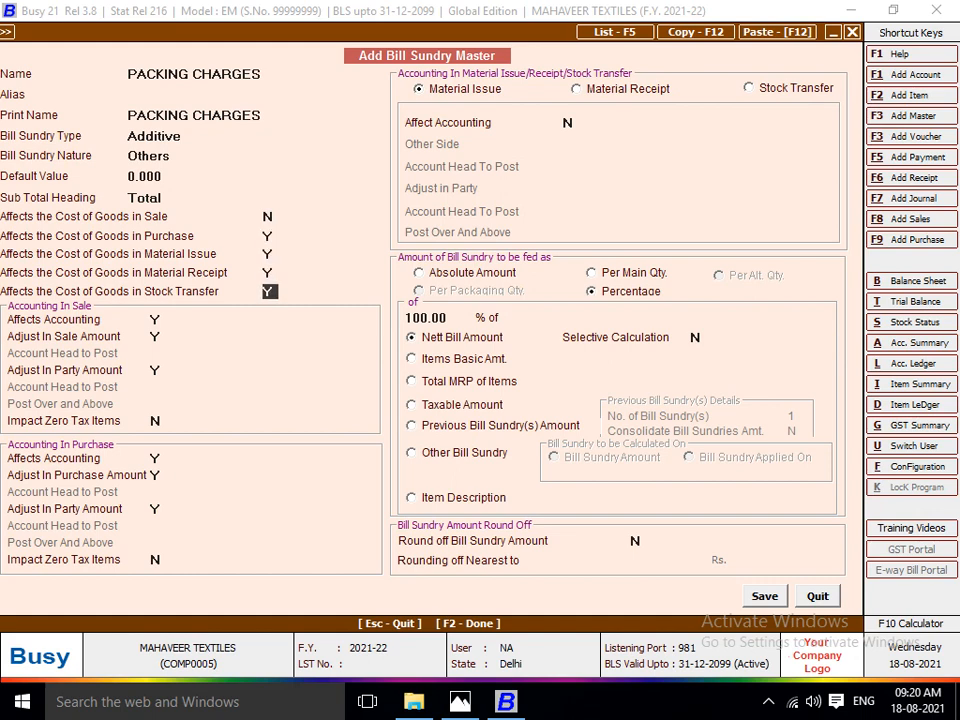
key("Return")
key("F2")
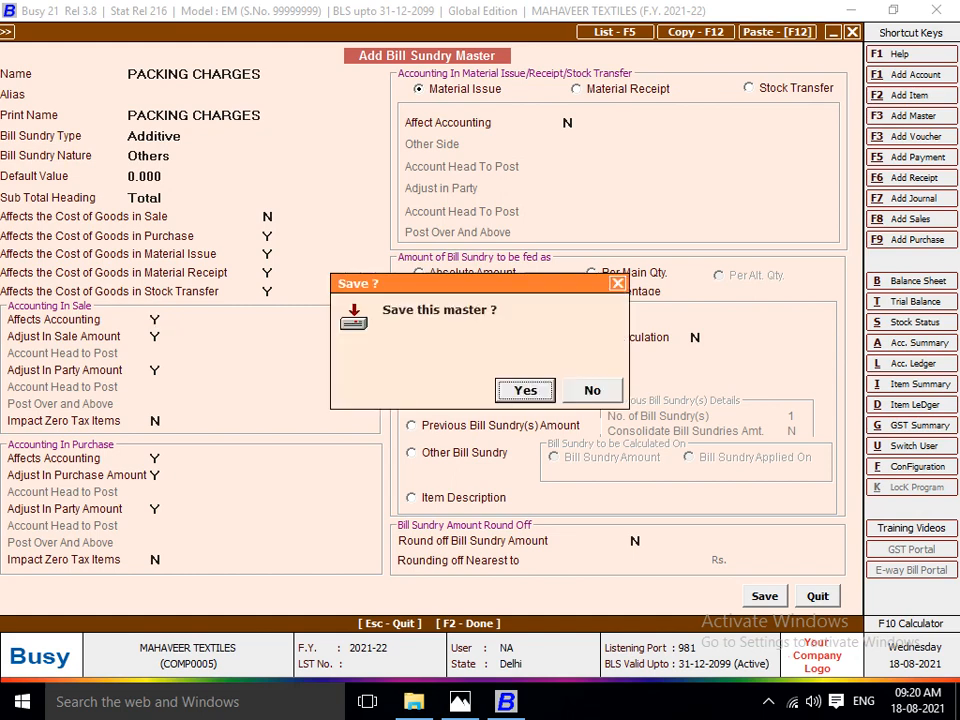
key("Return")
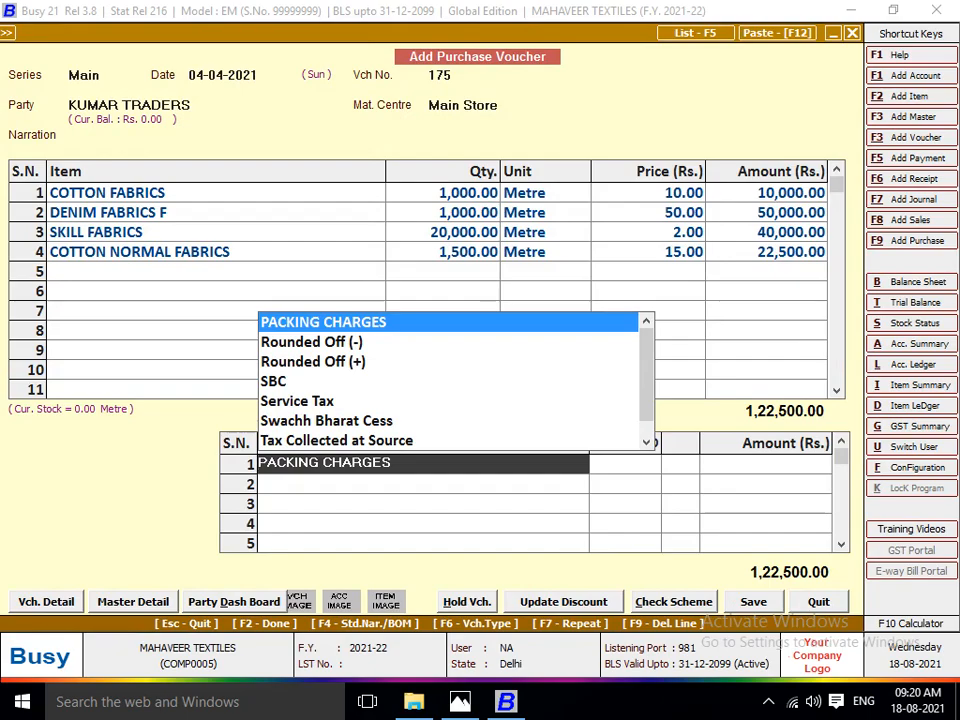
Select PACKING CHARGES as the voucher's first bill sundry and check its charge on the invoice.
key("Return")
key("alt+Tab")
key("alt+Tab")
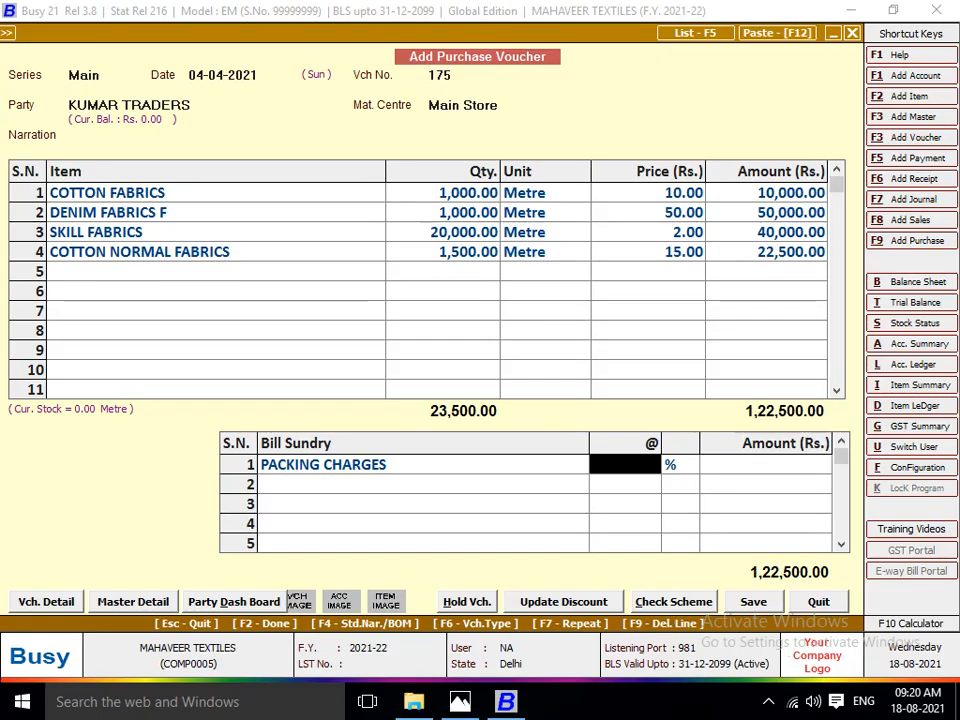
Modify the PACKING CHARGES master so its amount is fed as Absolute Amount, and save it.
key("alt+m")
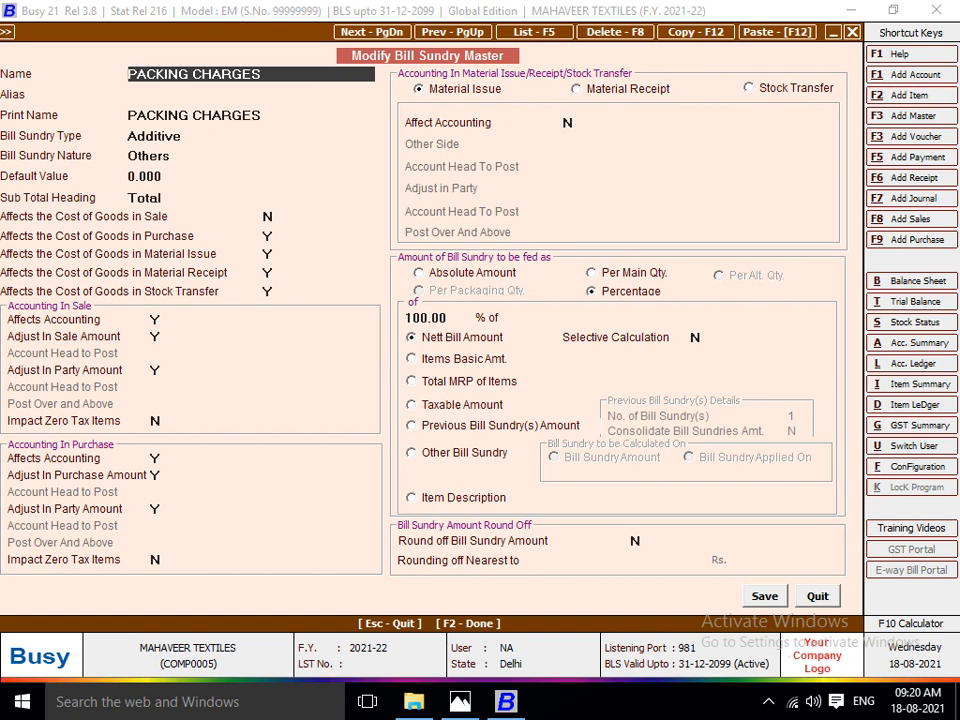
left_click(460, 273)
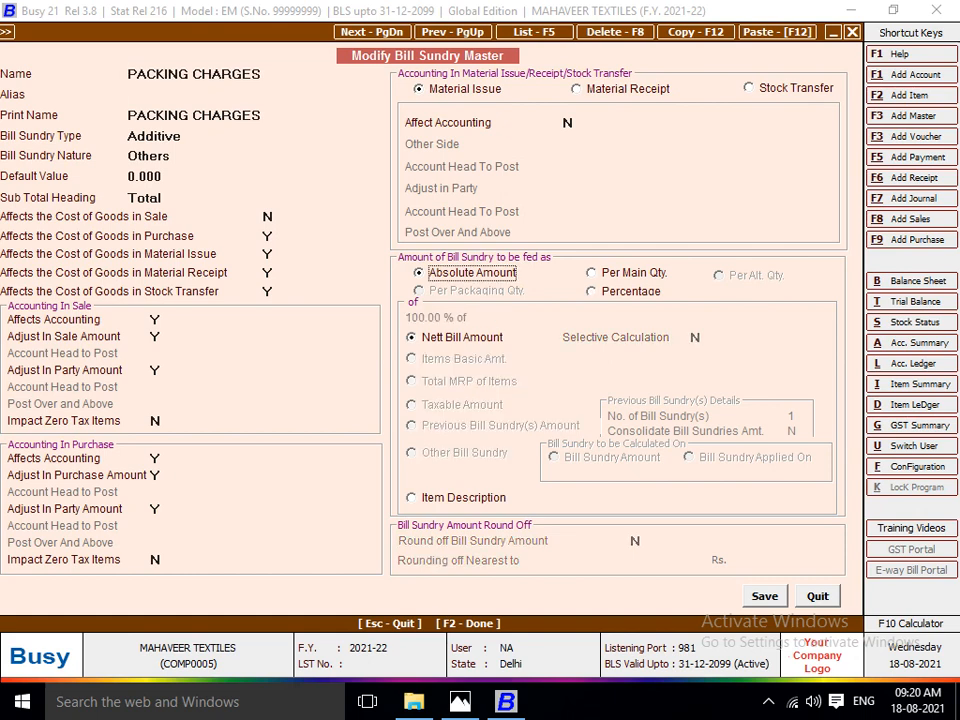
left_click(634, 273)
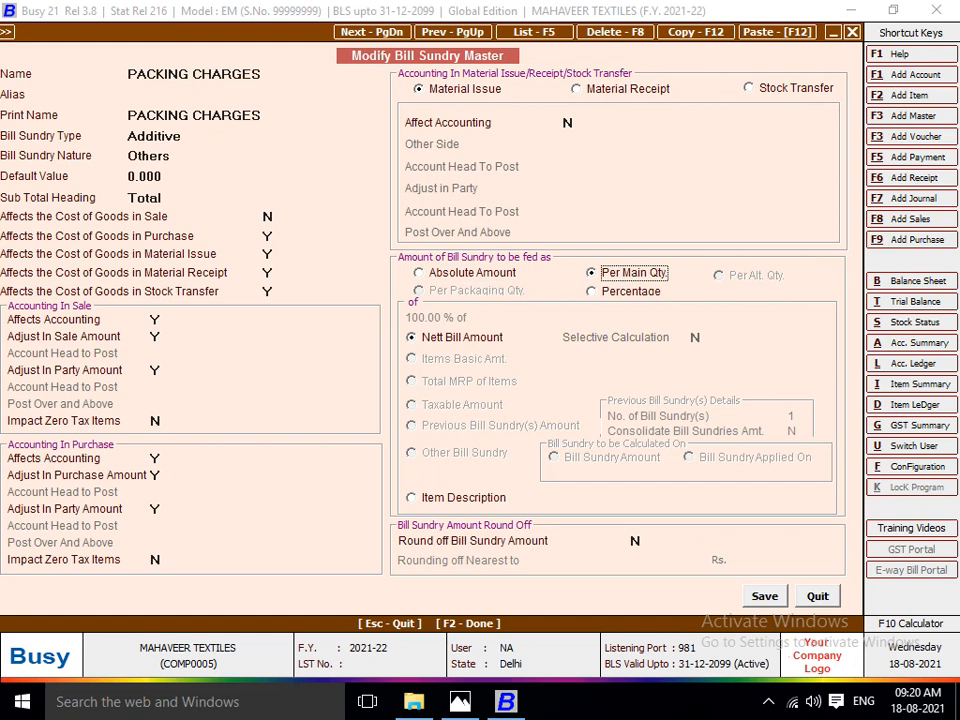
left_click(631, 291)
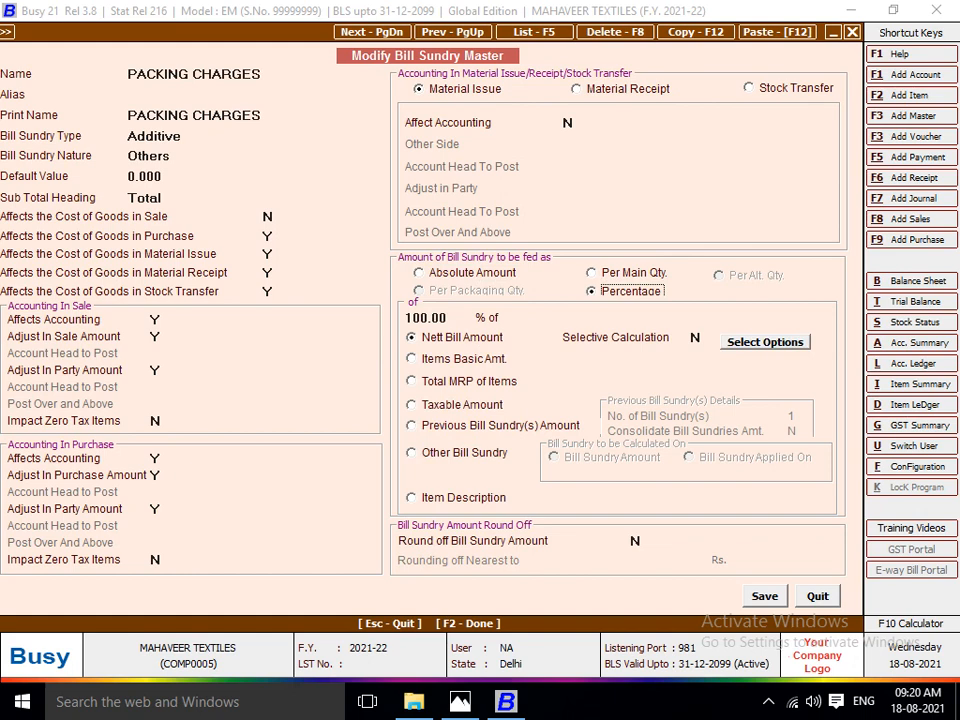
left_click(472, 273)
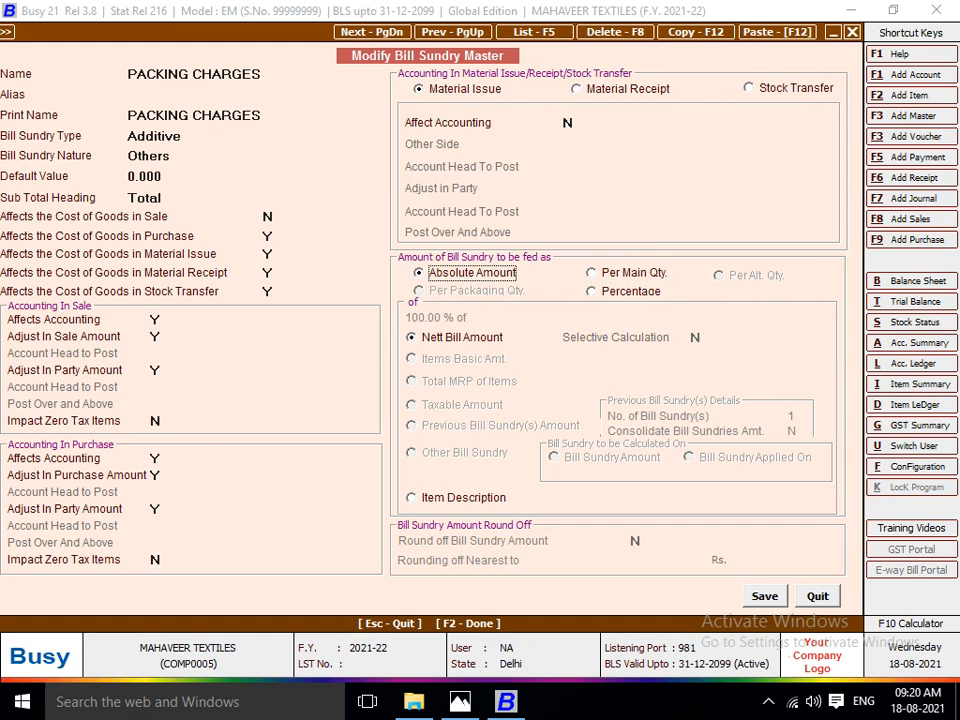
key("Right")
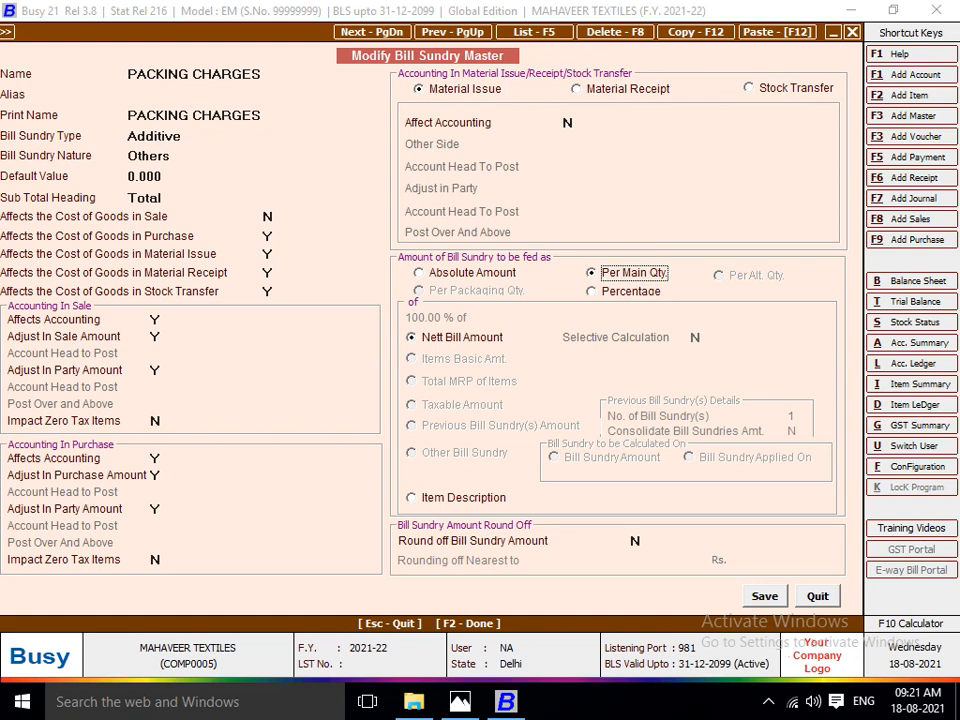
key("Left")
key("space")
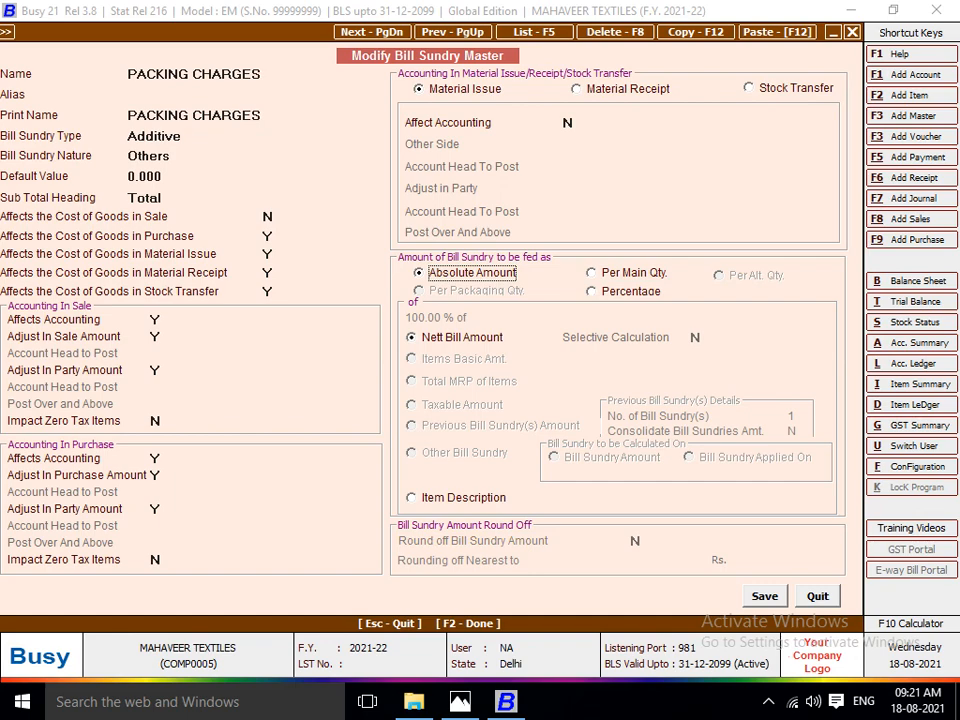
key("F2")
Reselect PACKING CHARGES in the first bill sundry row and enter an amount of 500 as on the invoice.
type("d")
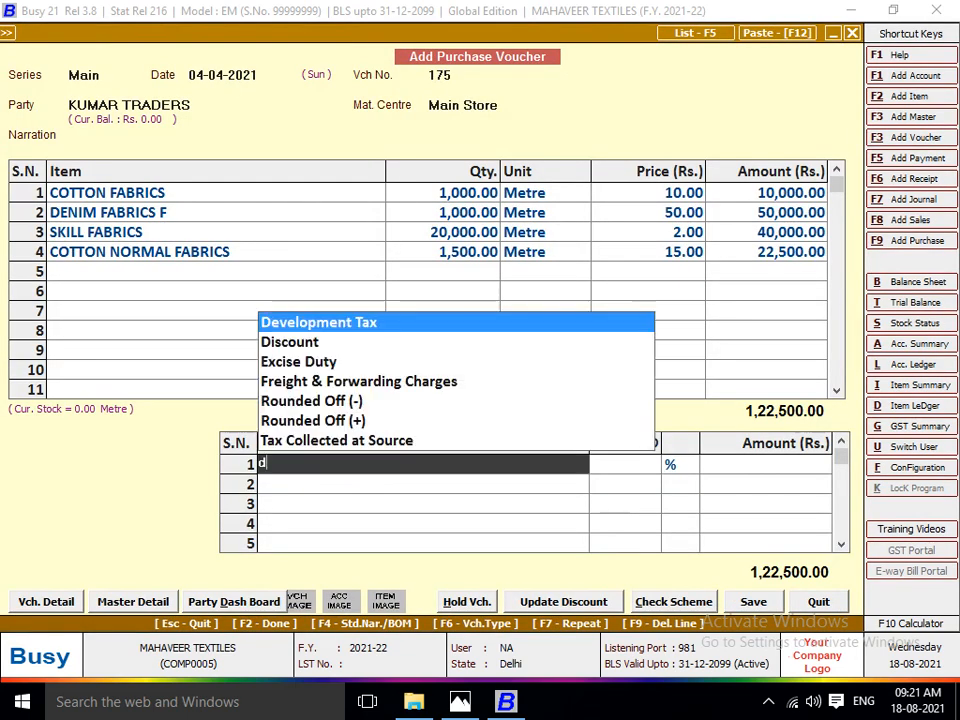
key("Return")
type("f")
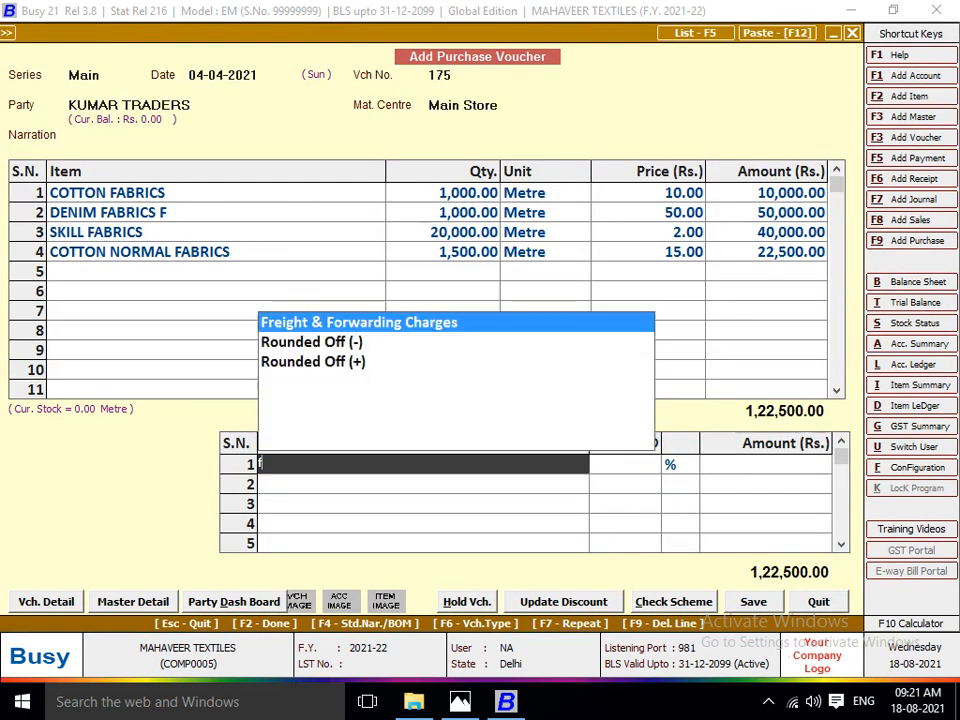
key("BackSpace")
type("PACK")
key("Return")
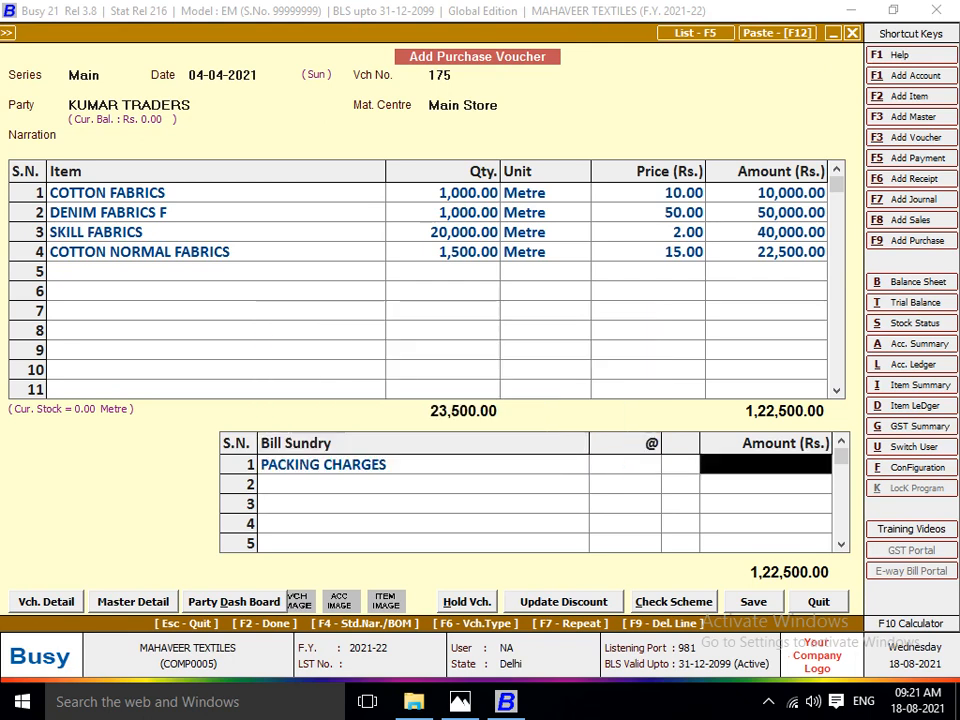
key("alt+Tab")
key("alt+Tab")
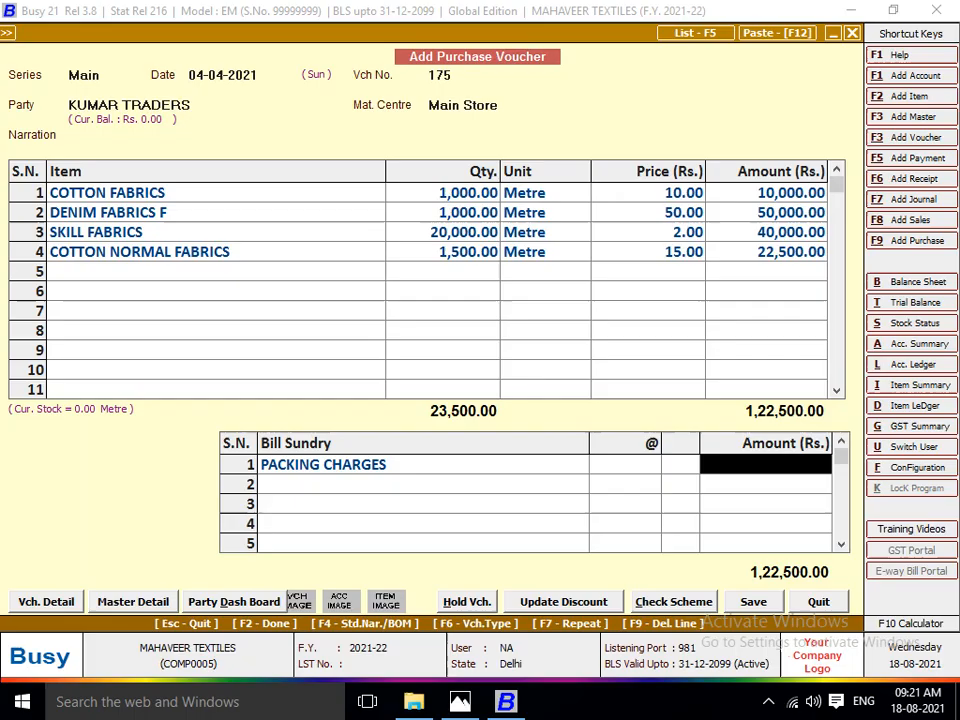
type("500")
key("Return")
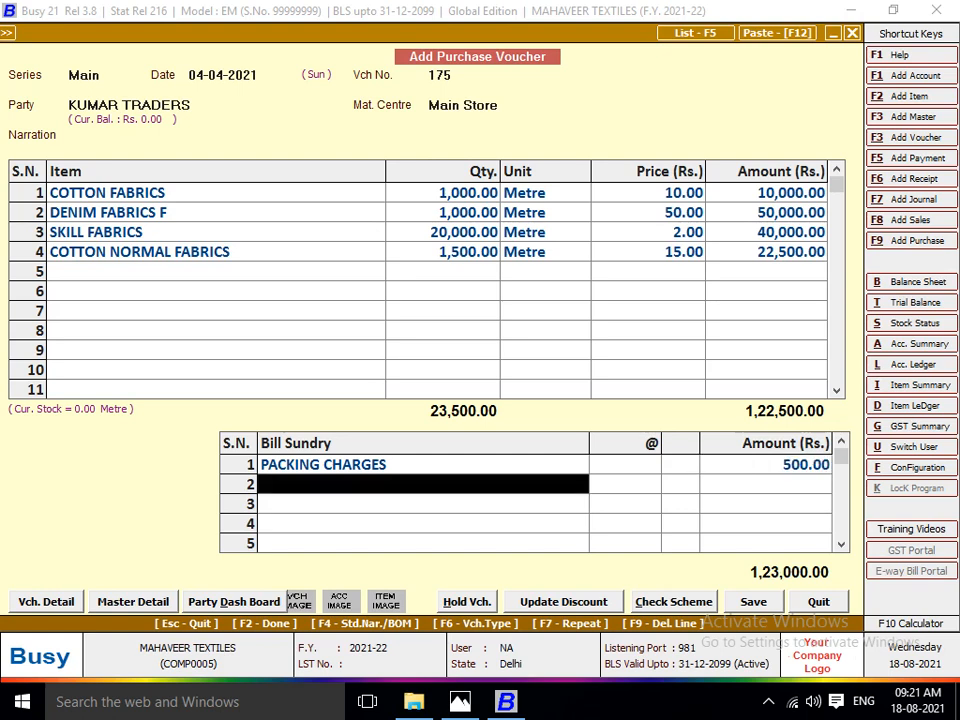
Add Freight & Forwarding Charges as the voucher's second bill sundry with an amount of 1000, matching the invoice.
key("alt+Tab")
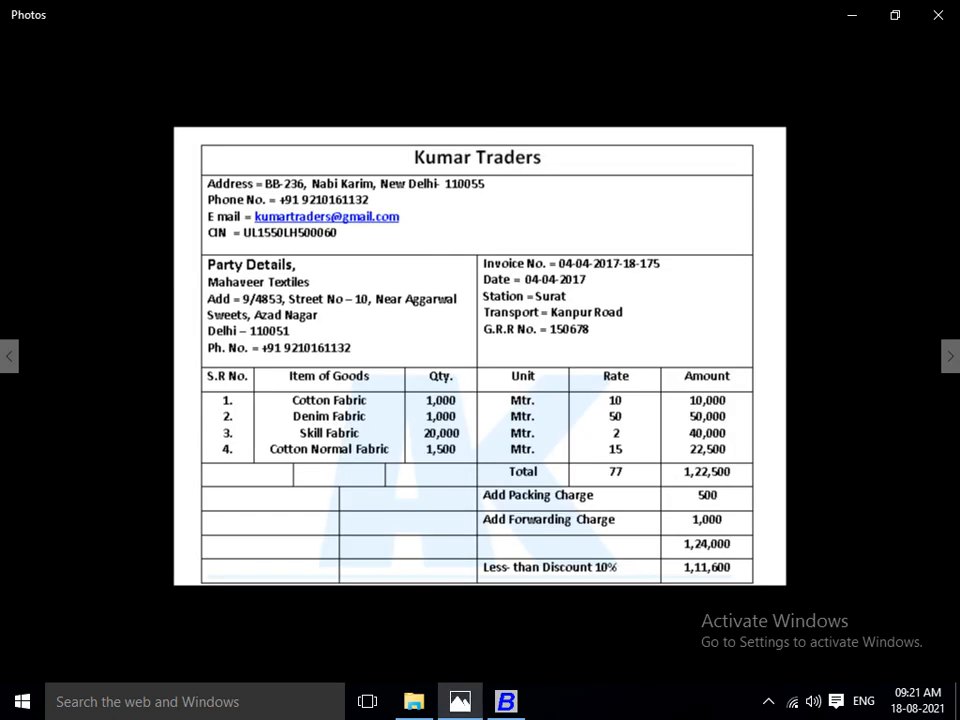
key("alt+Tab")
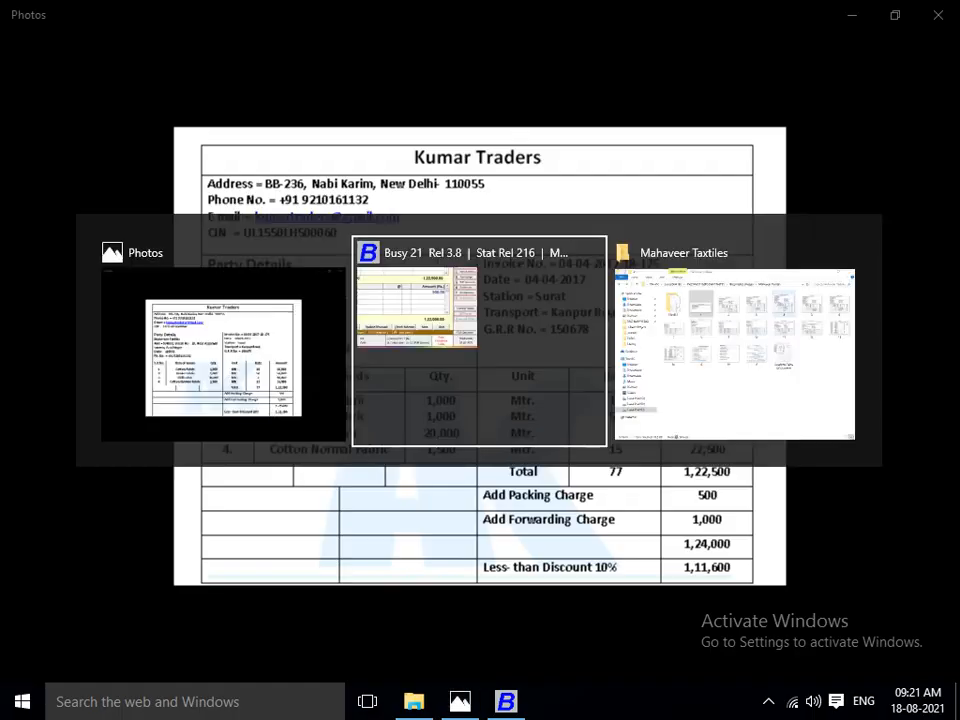
type("fRE")
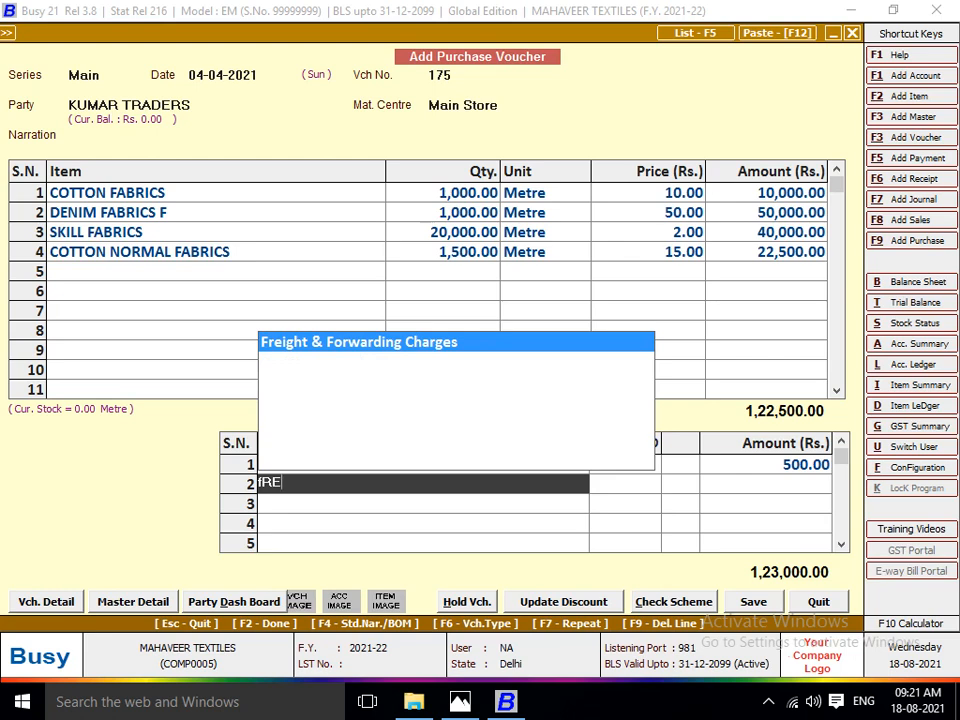
key("Return")
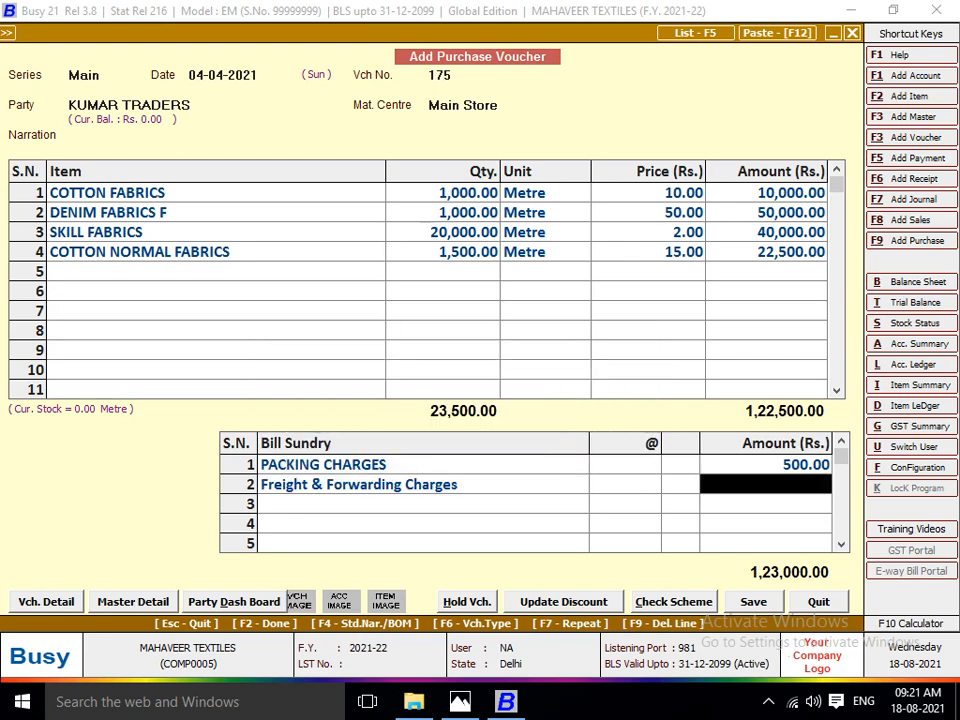
key("alt+Tab")
key("alt+Tab")
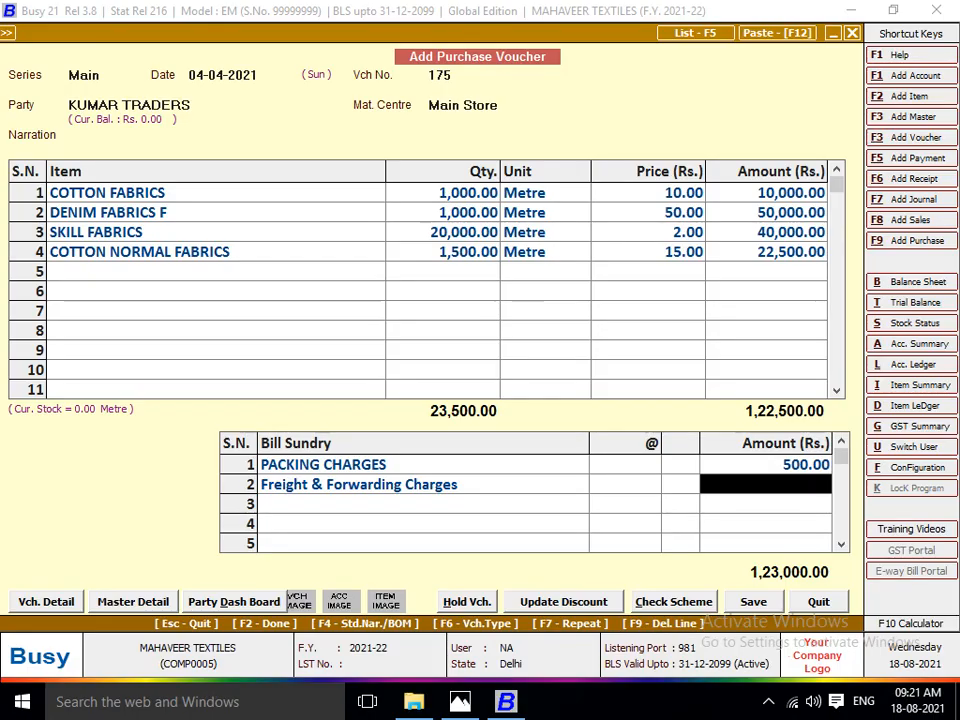
type("1000")
key("Return")
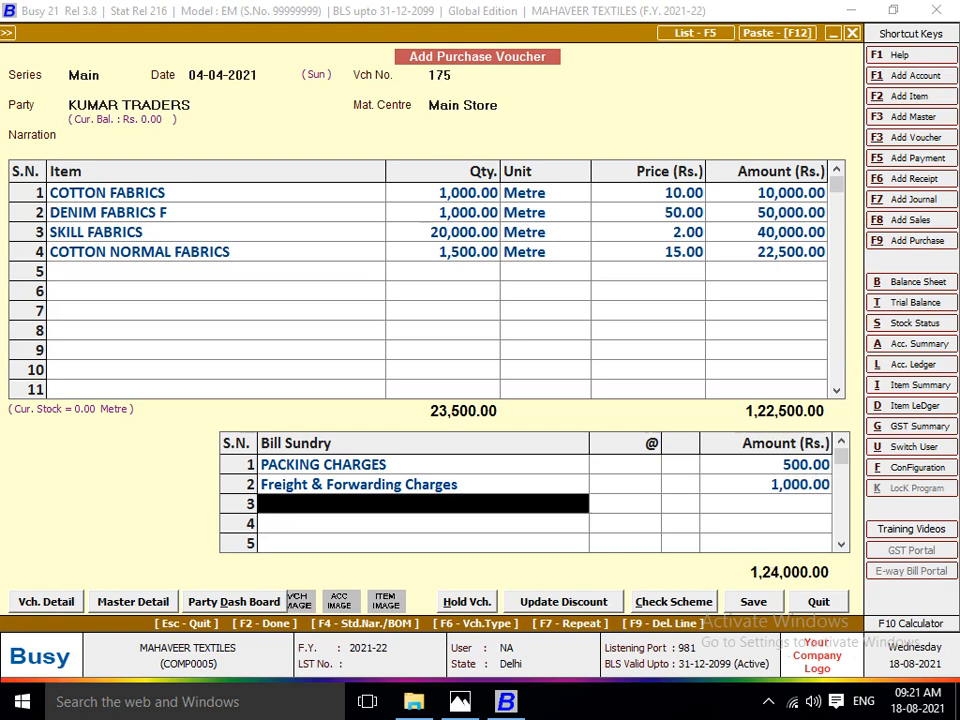
Check the invoice's next adjustment and select Discount as the voucher's third bill sundry.
key("alt+Tab")
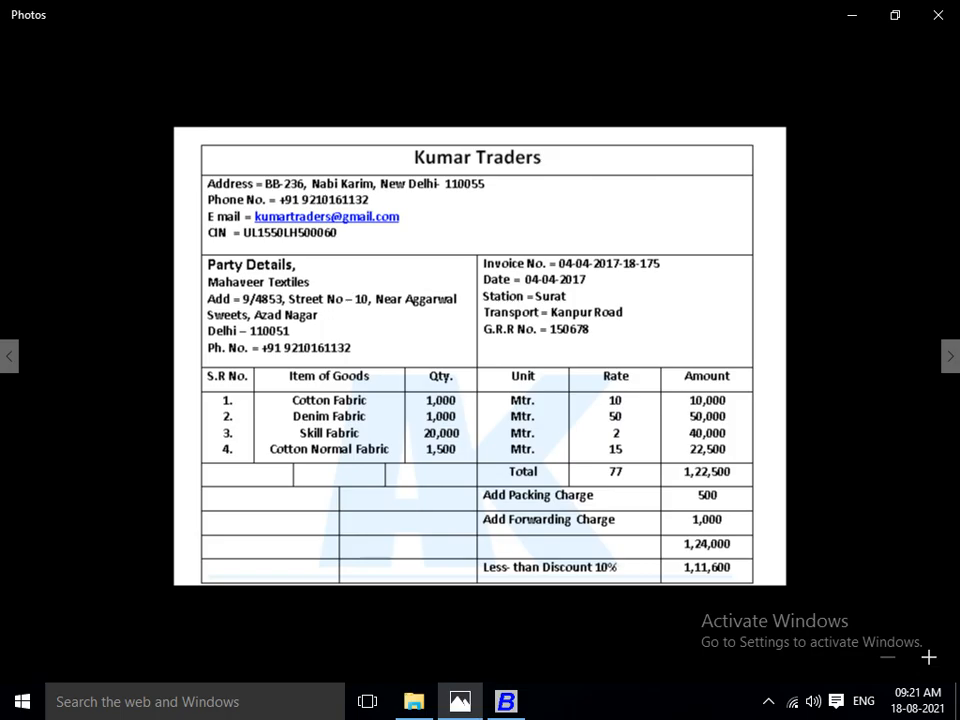
key("alt+Tab")
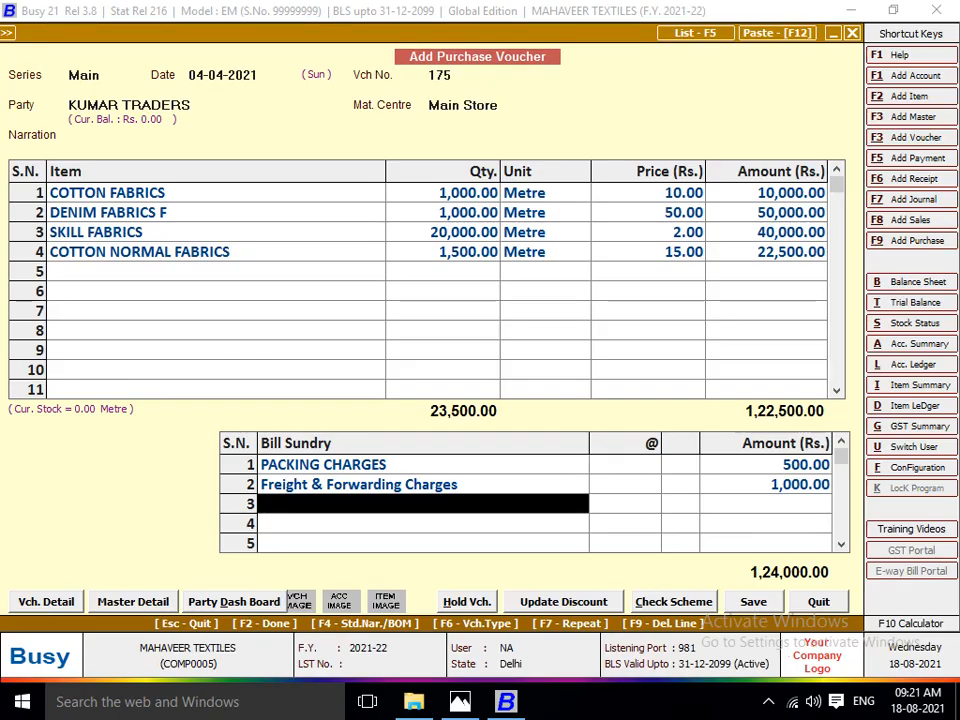
type("du")
key("BackSpace")
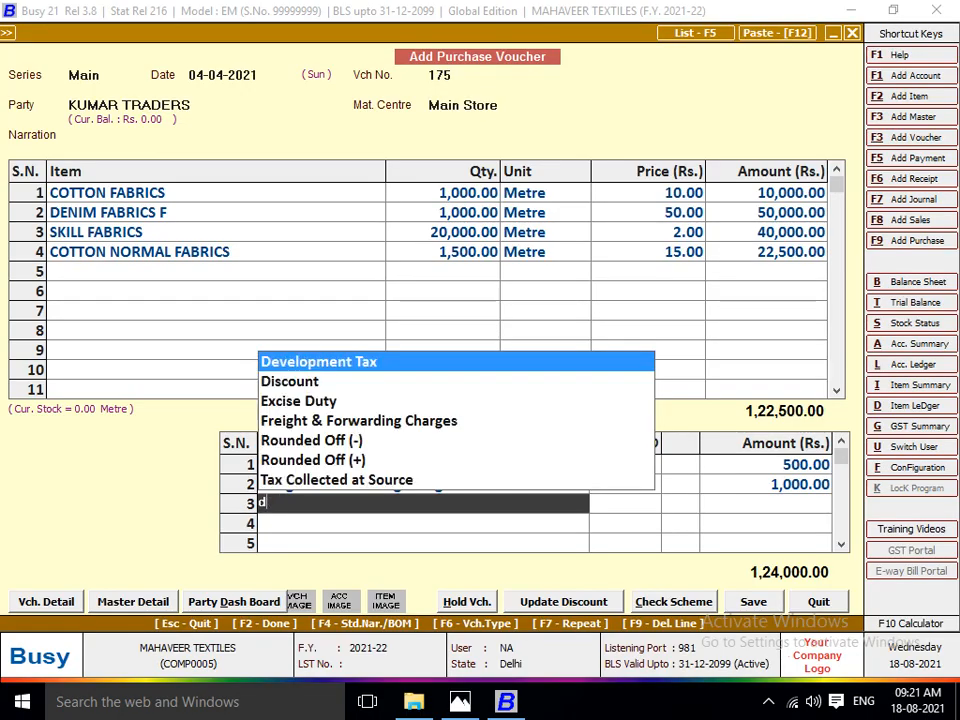
type("IS")
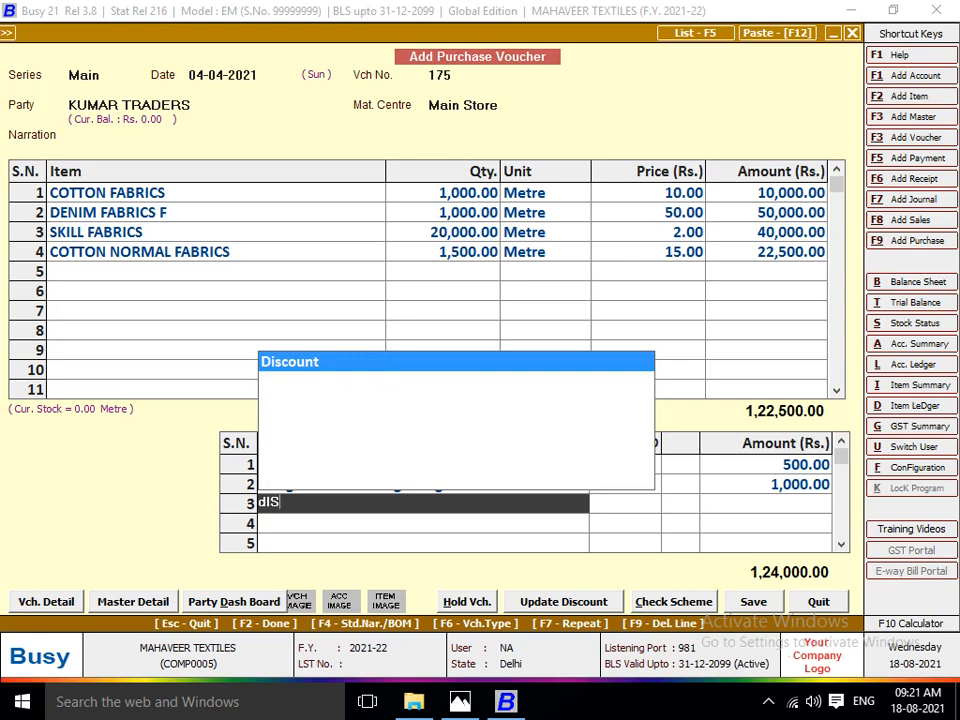
key("Return")
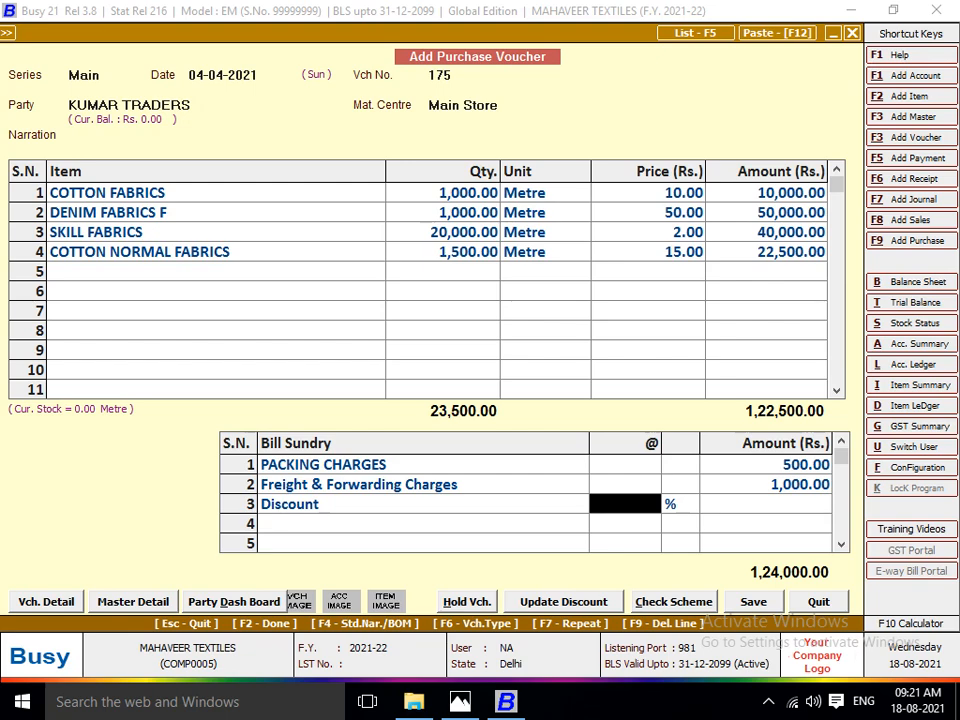
Set the Discount rate to 10% as on the invoice, and compare the voucher total with the invoice.
key("alt+Tab")
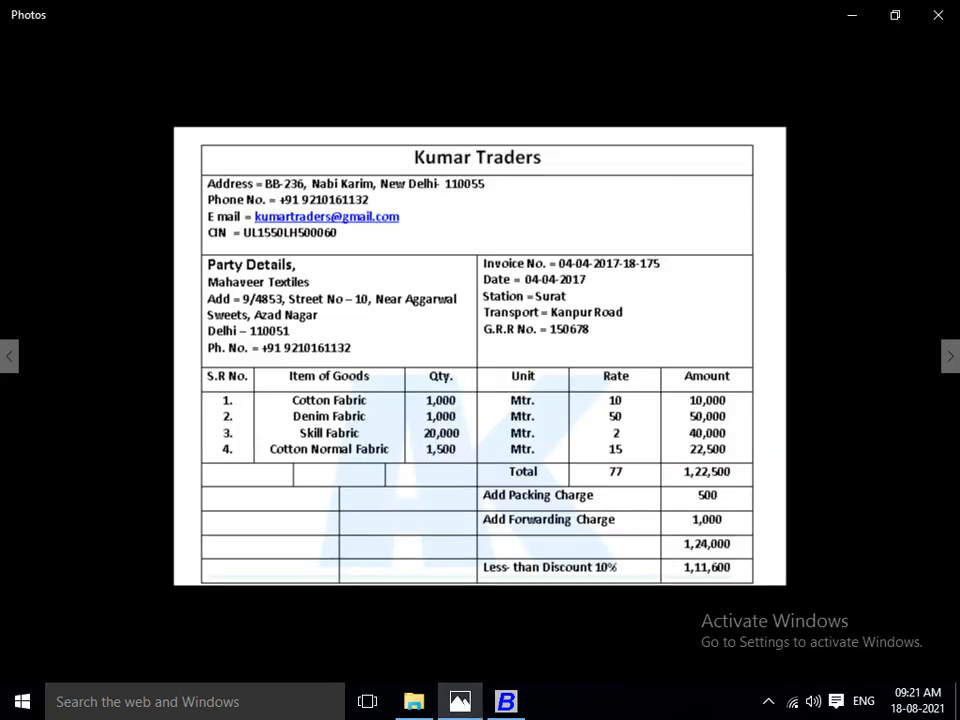
key("alt+Tab")
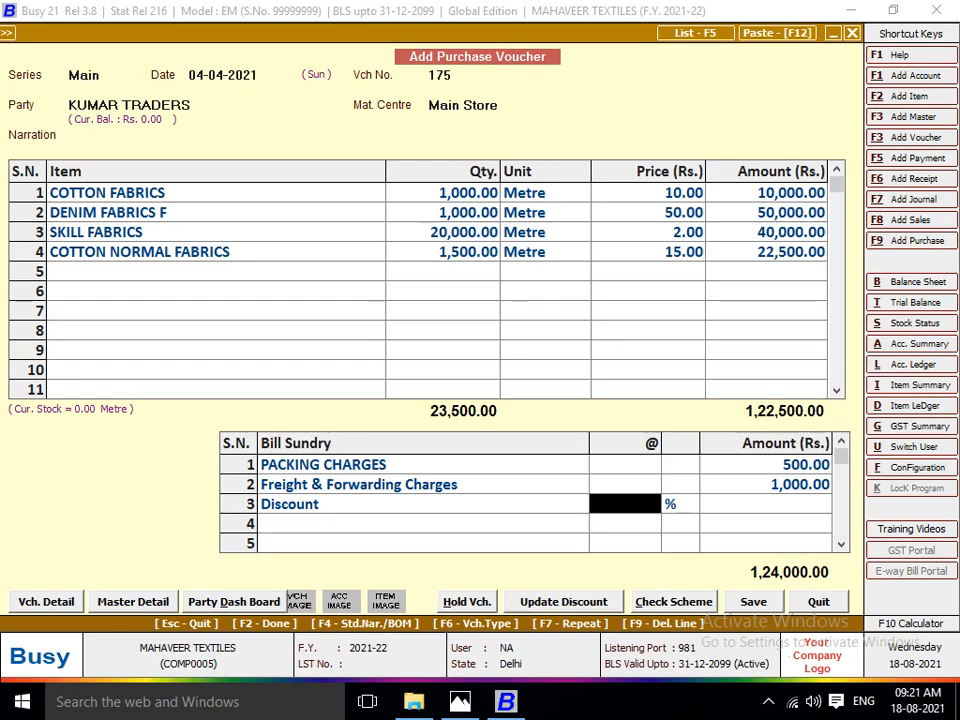
key("alt+Tab")
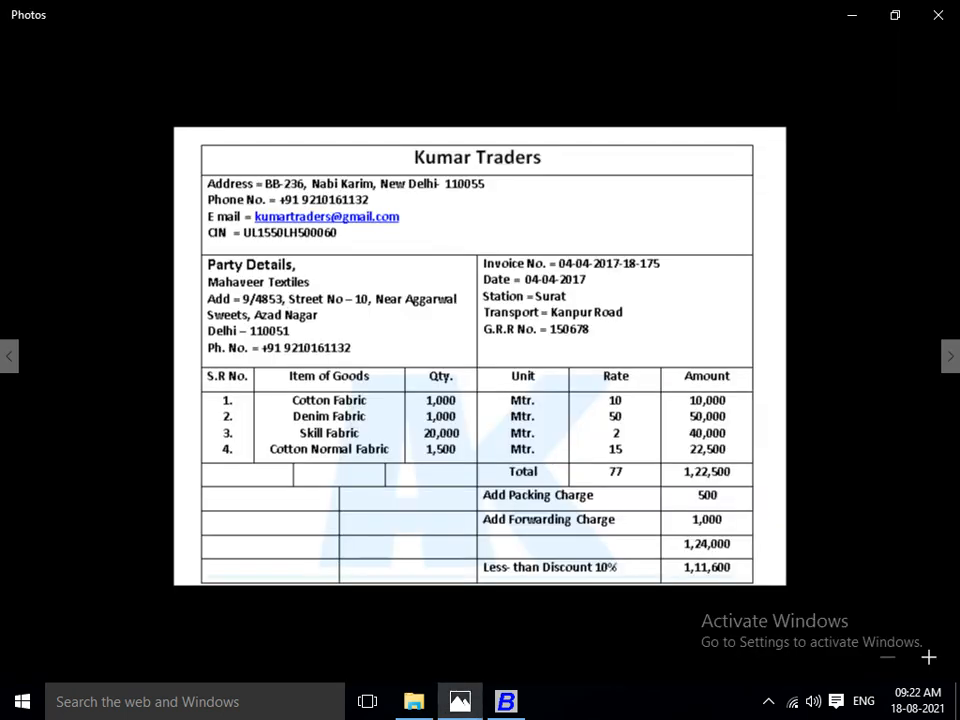
key("alt+Tab")
type("10")
key("Return")
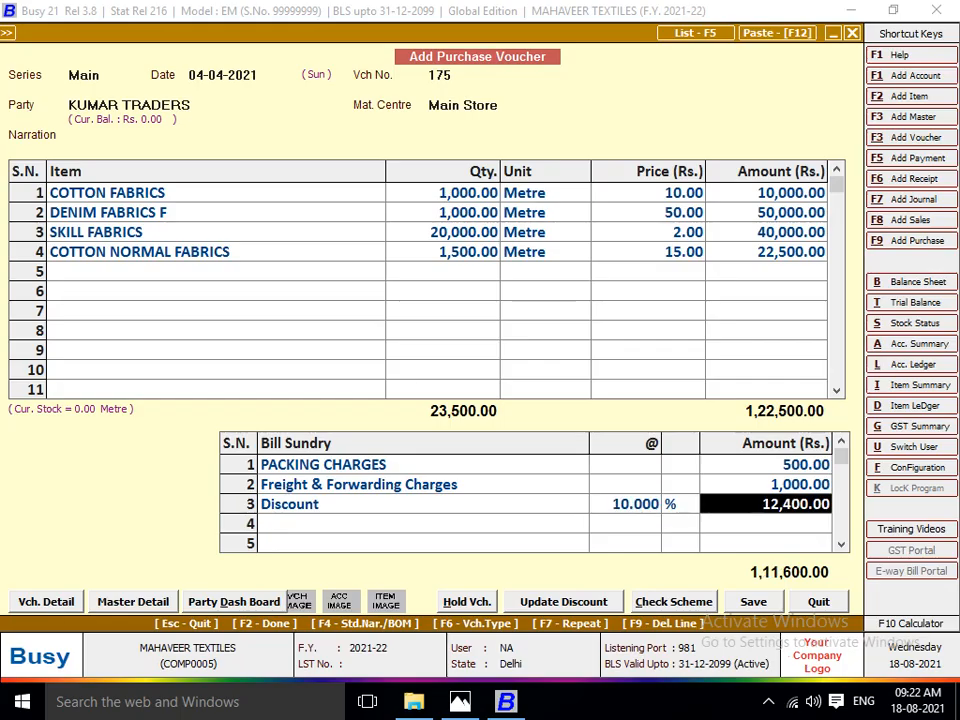
key("alt+Tab")
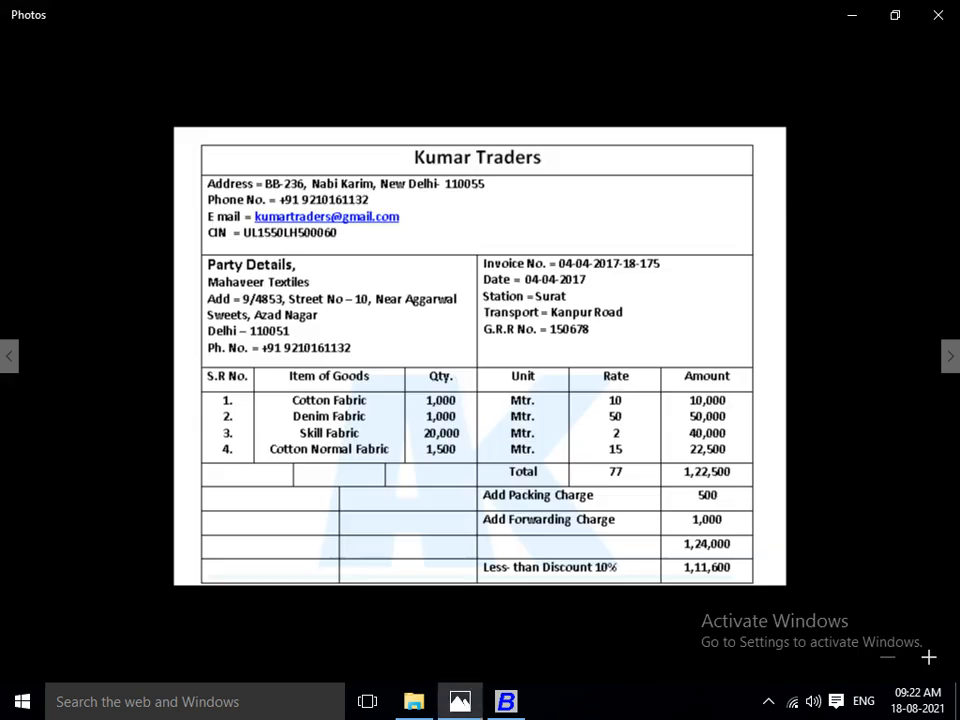
key("alt+Tab")
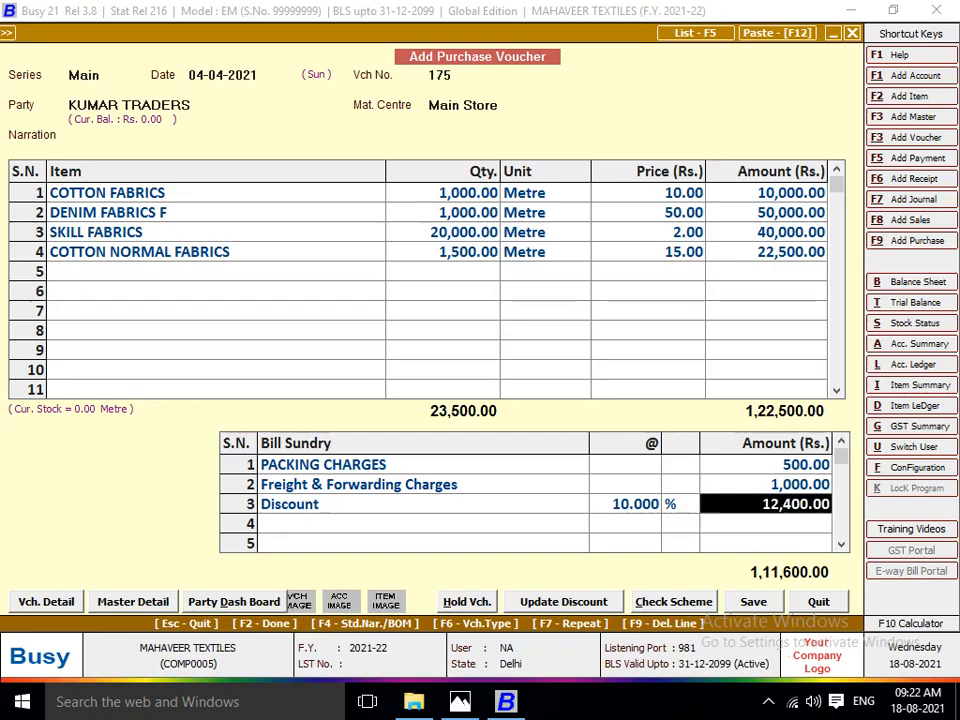
Review the Discount bill sundry master's cost-of-goods settings, save the master and move past the Discount row.
key("Left")
key("Left")
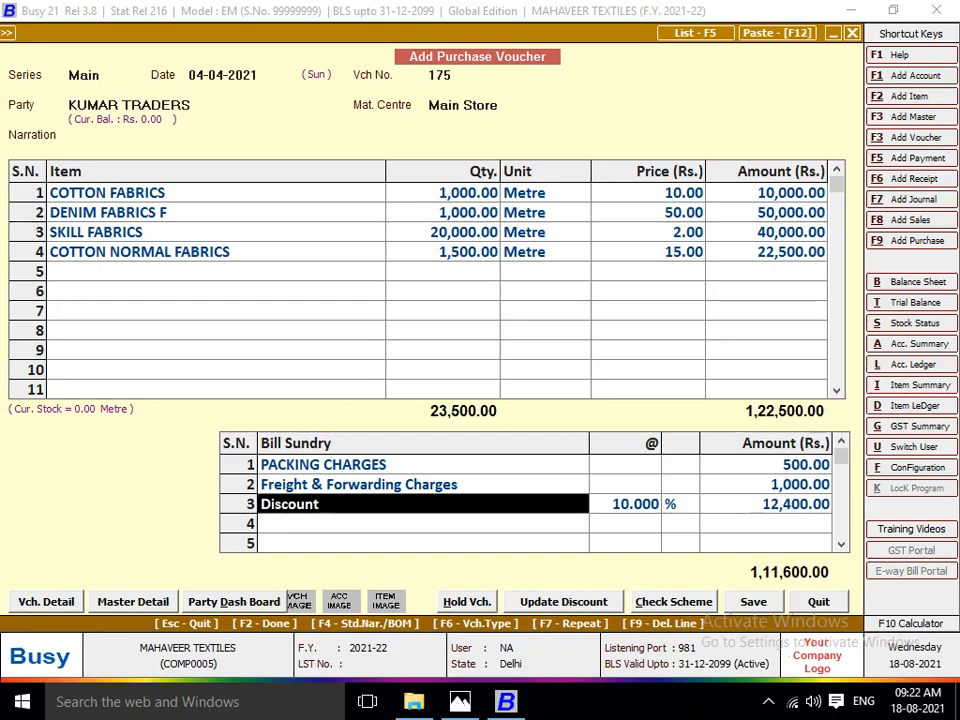
key("ctrl+Return")
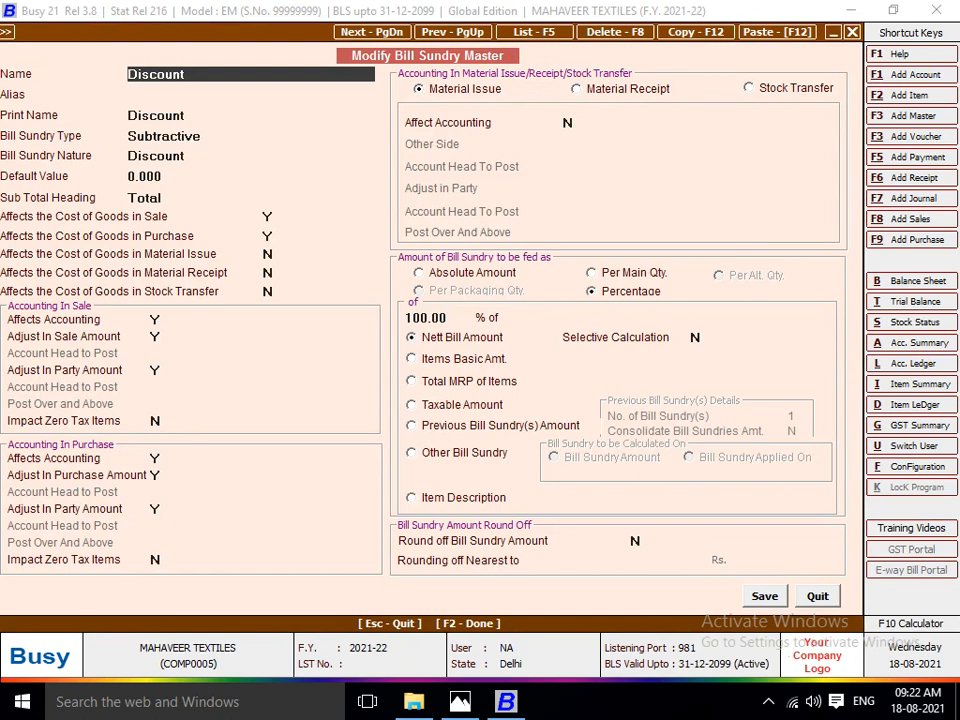
left_click(270, 216)
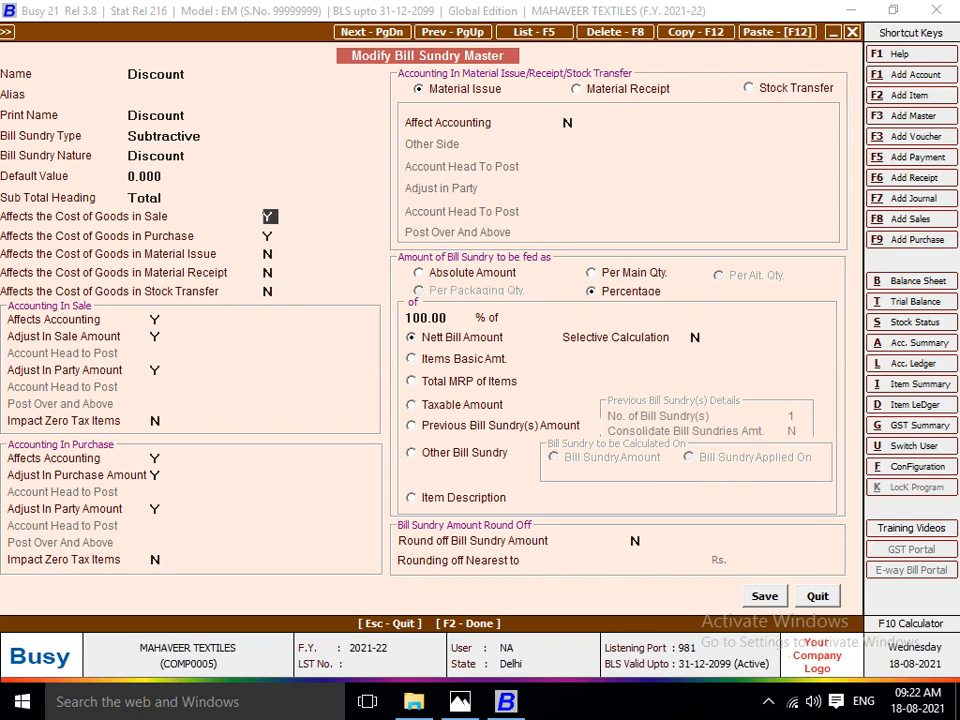
key("F2")
key("Return")
Finish the bill sundry entry and fill in the transport details with transport KANPUR ROAD and GR/RR number 150678.
key("Return")
key("Return")
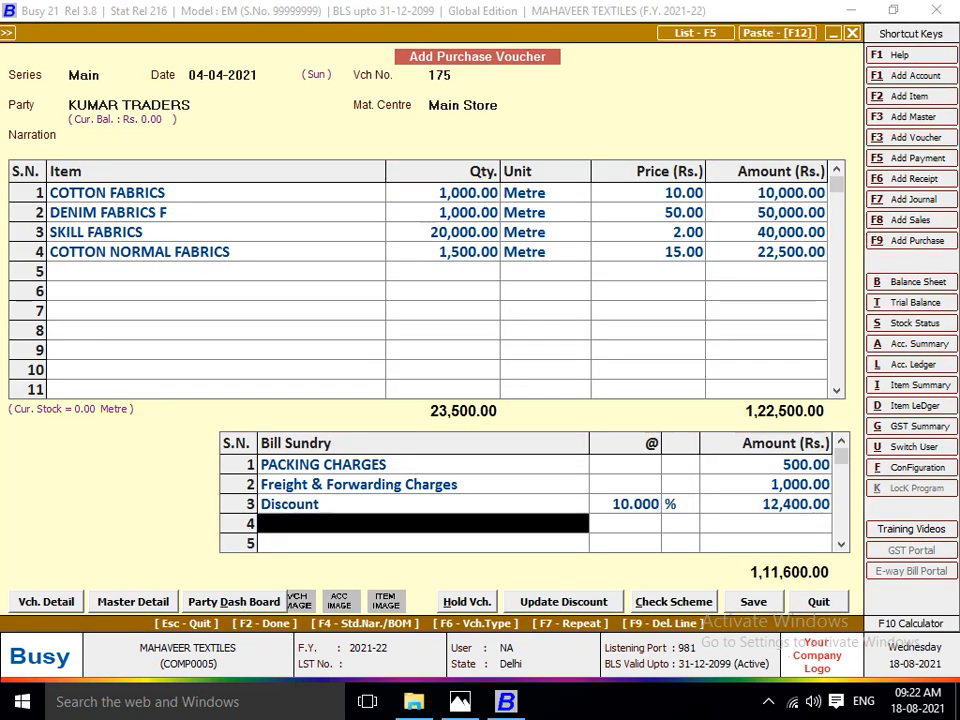
key("Return")
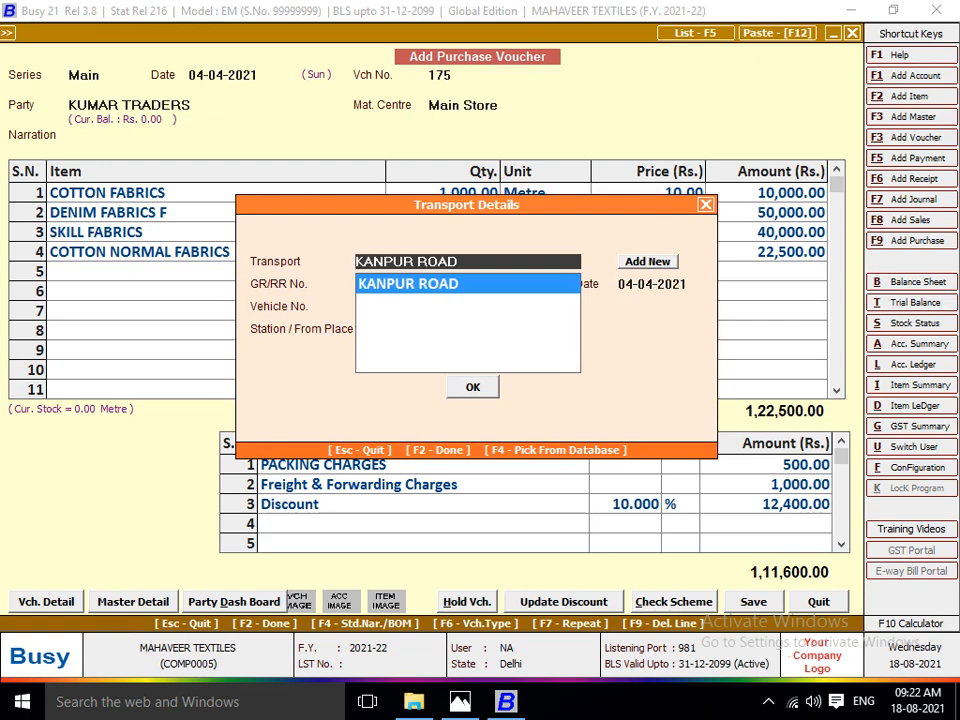
key("Return")
key("alt+Tab")
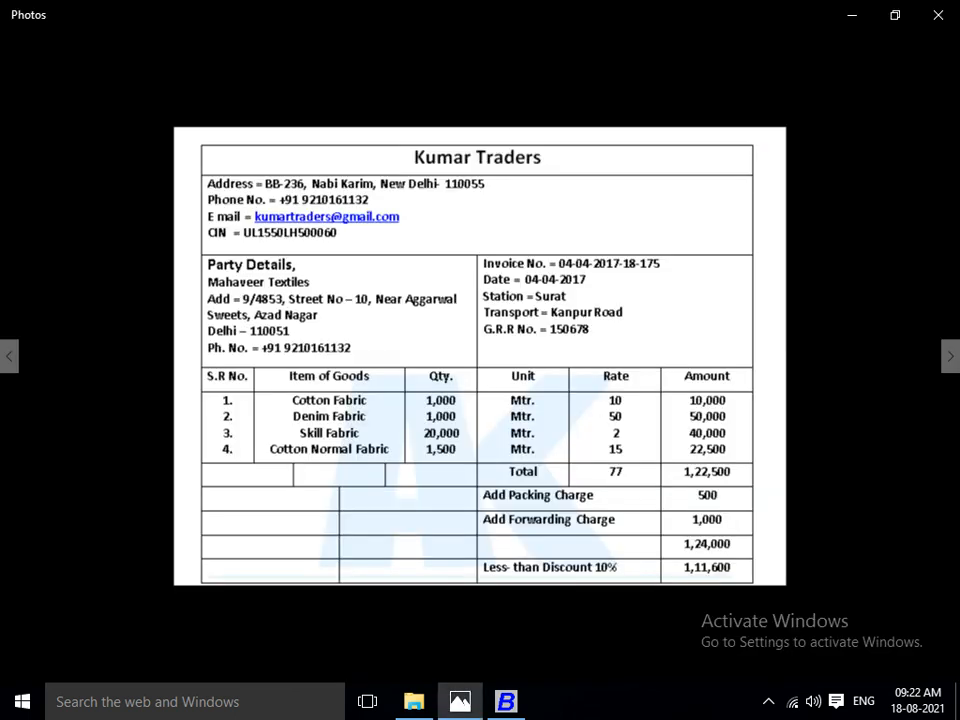
key("alt+Tab")
type("1506")
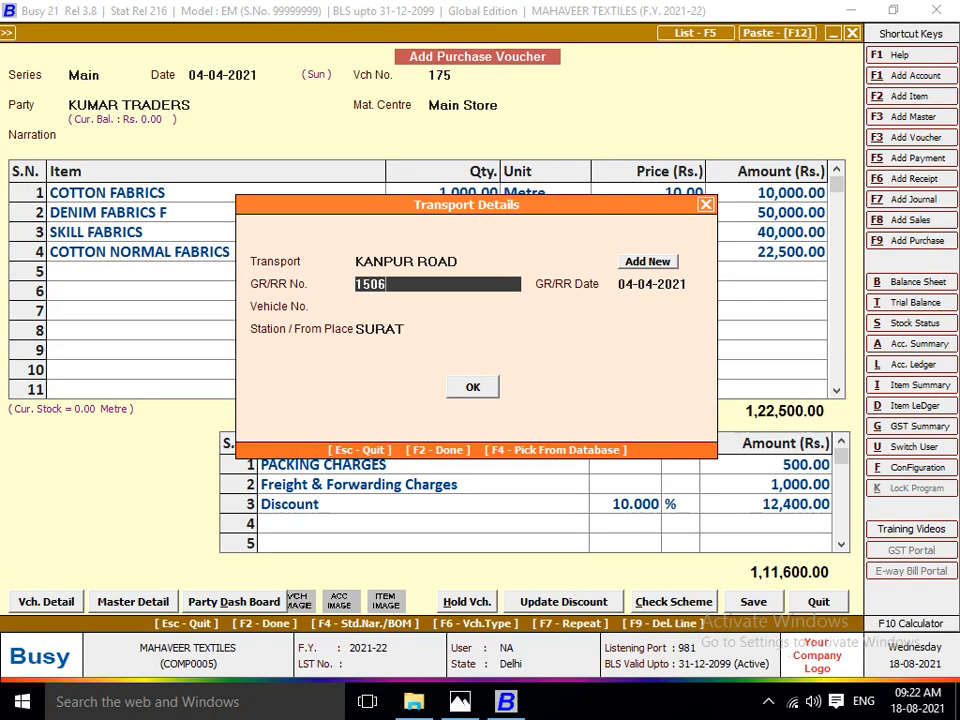
type("78")
key("Return")
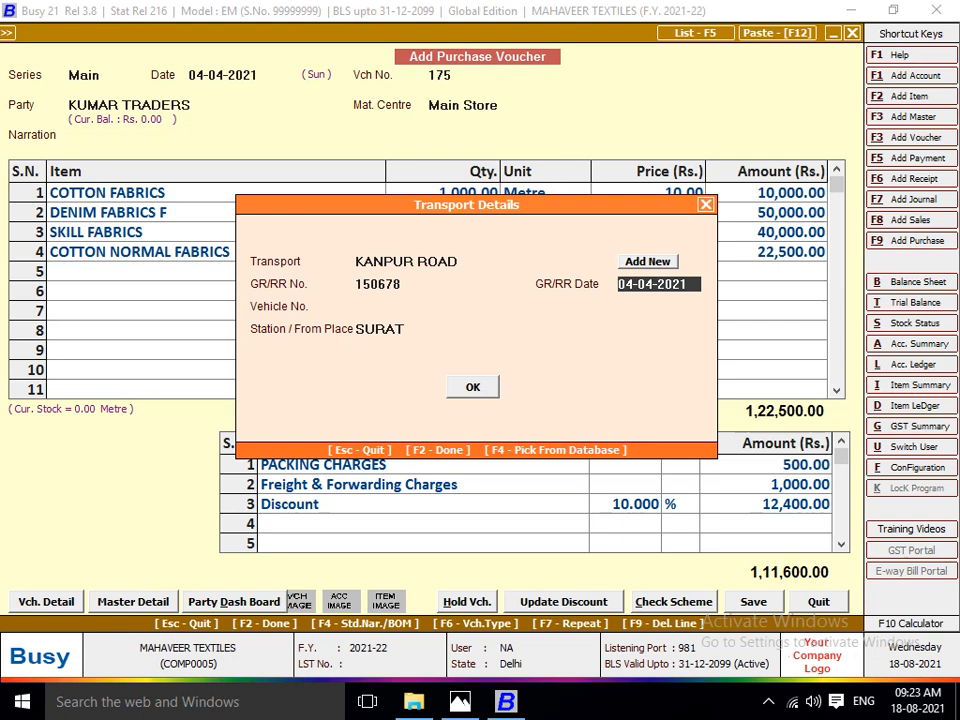
Confirm the remaining transport details and save the Kumar Traders purchase voucher.
key("Up")
key("Return")
key("Return")
key("Return")
key("Return")
key("Return")
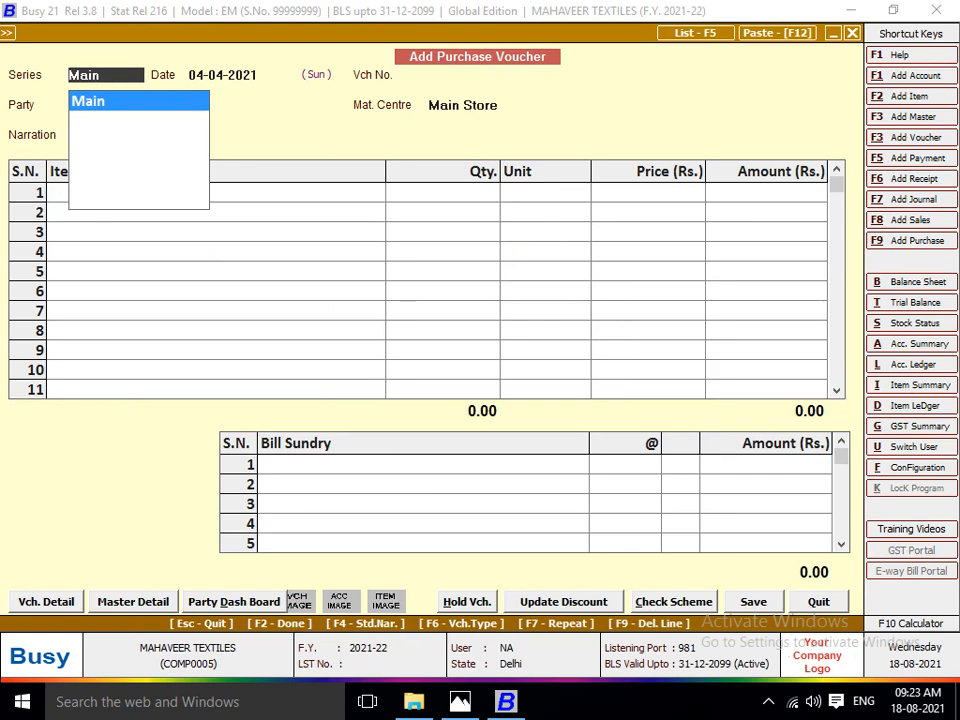
Bring up the Shiv Kripa Traders invoice image and set the new purchase voucher's date to 01-04-2021.
key("alt+Tab")
key("Right")
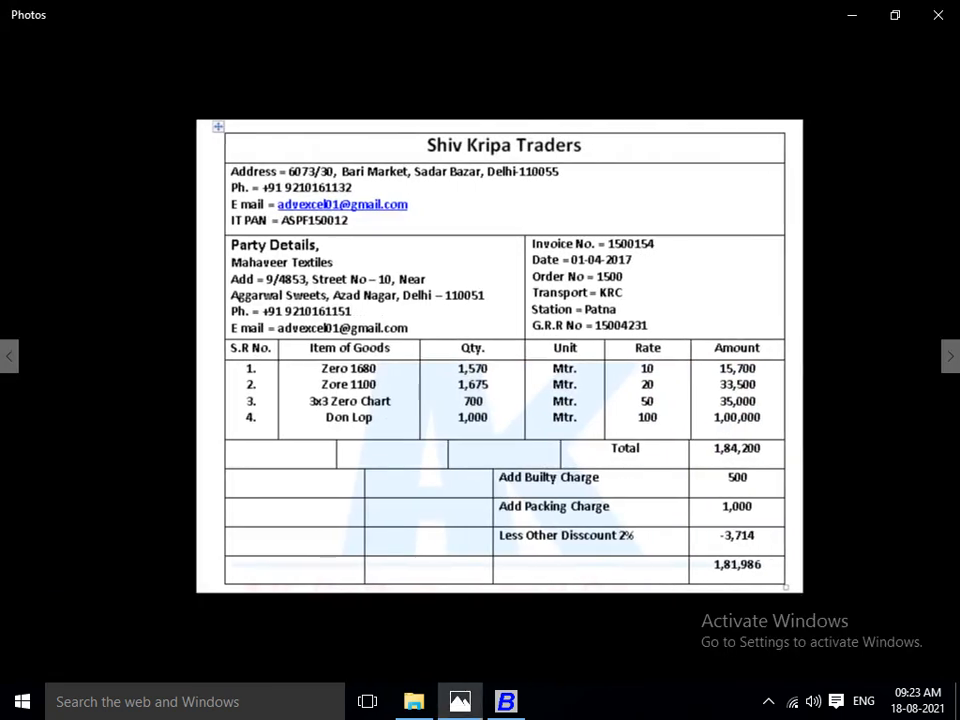
key("alt+Tab")
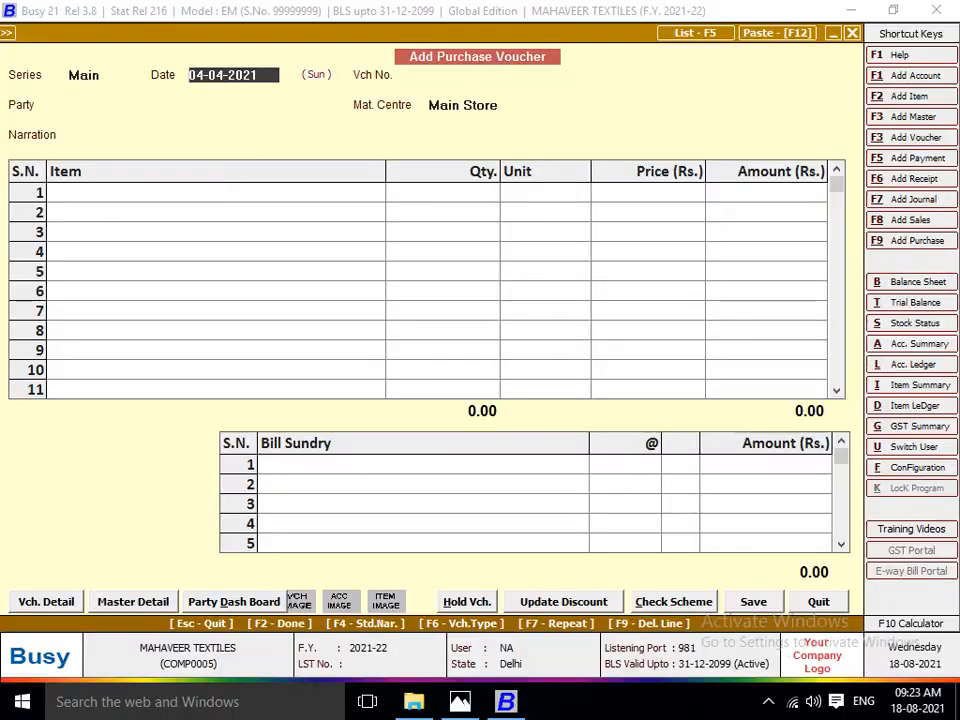
key("alt+Tab")
Enter 1500154 from the Shiv Kripa Traders invoice as the purchase voucher number.
key("alt+Tab")
type("1")
key("Return")
key("alt+Tab")
key("alt+Tab")
type("1500")
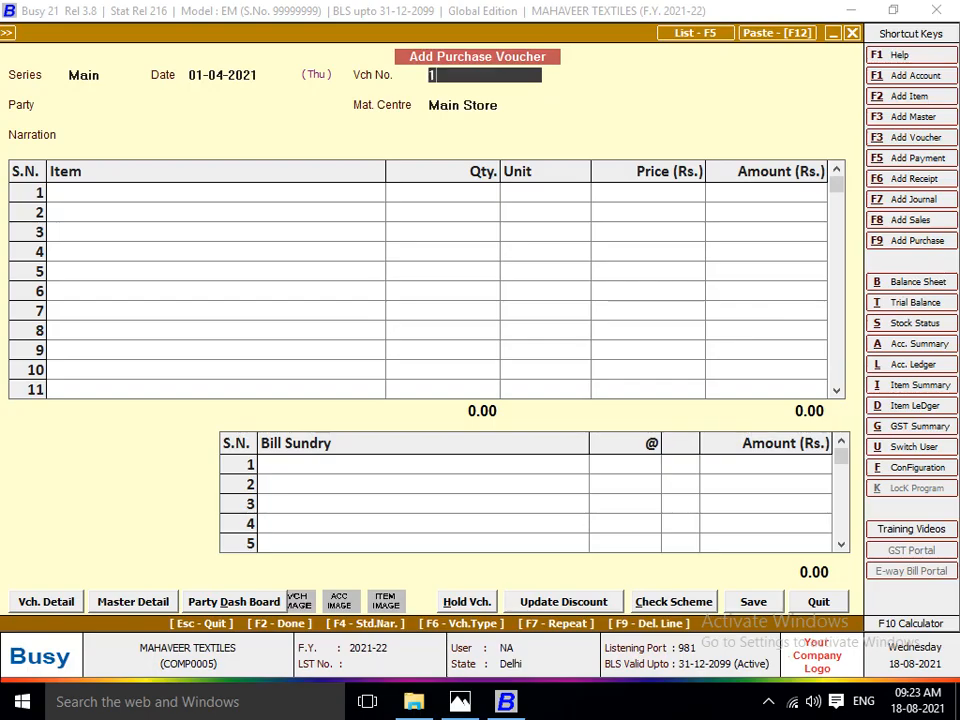
key("alt+Tab")
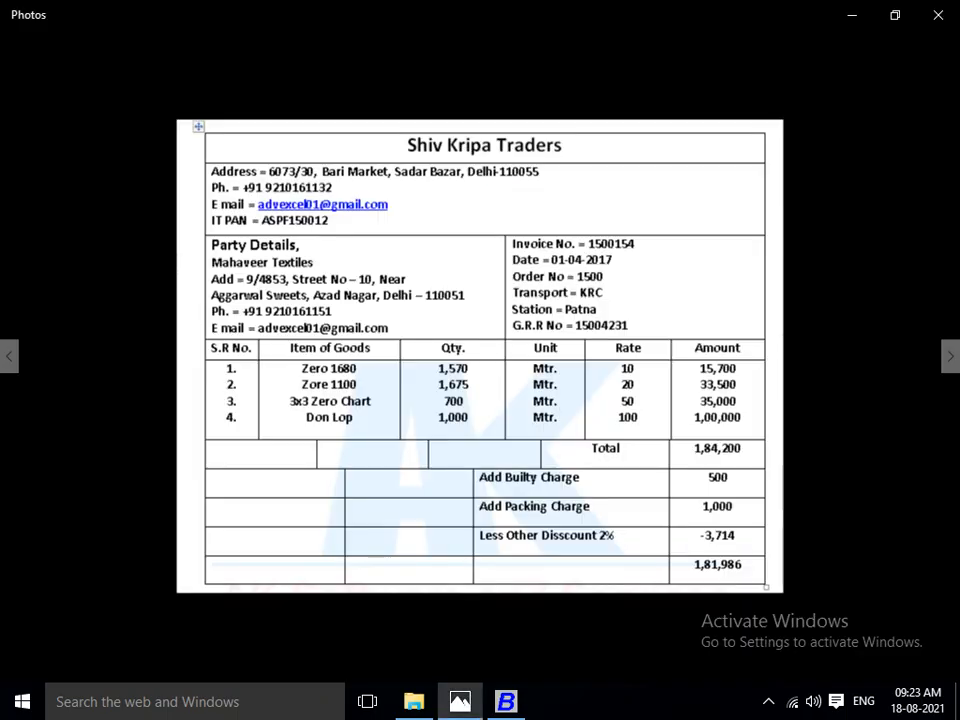
key("alt+Tab")
type("154")
key("Return")
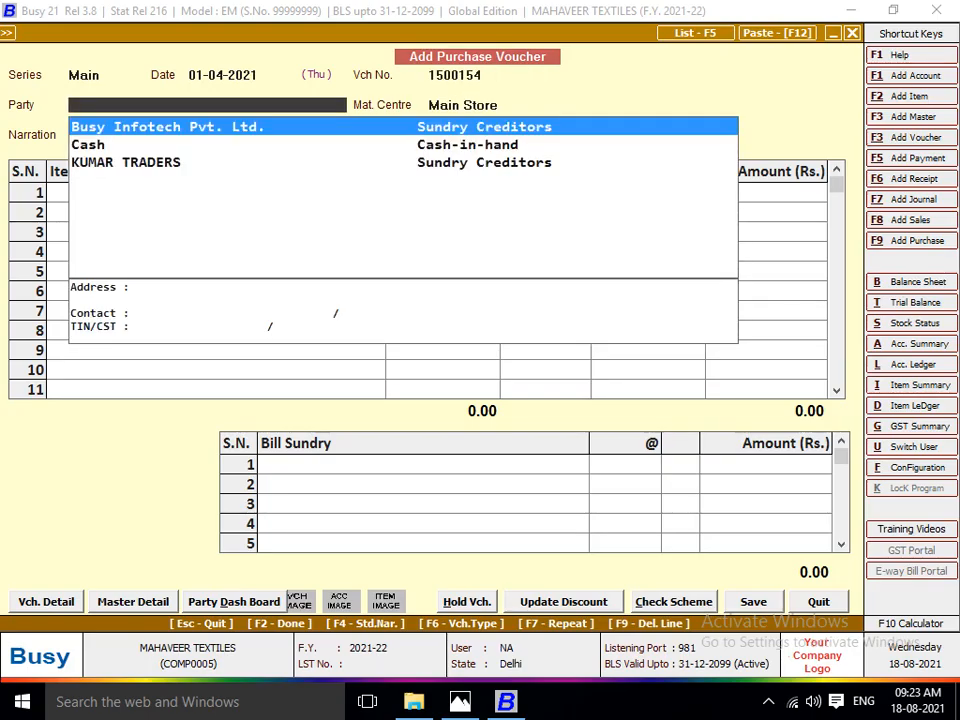
Create a new account master from the voucher's party field, naming it SHIV KRIPA TRADERS as on the invoice.
key("F3")
key("alt+Tab")
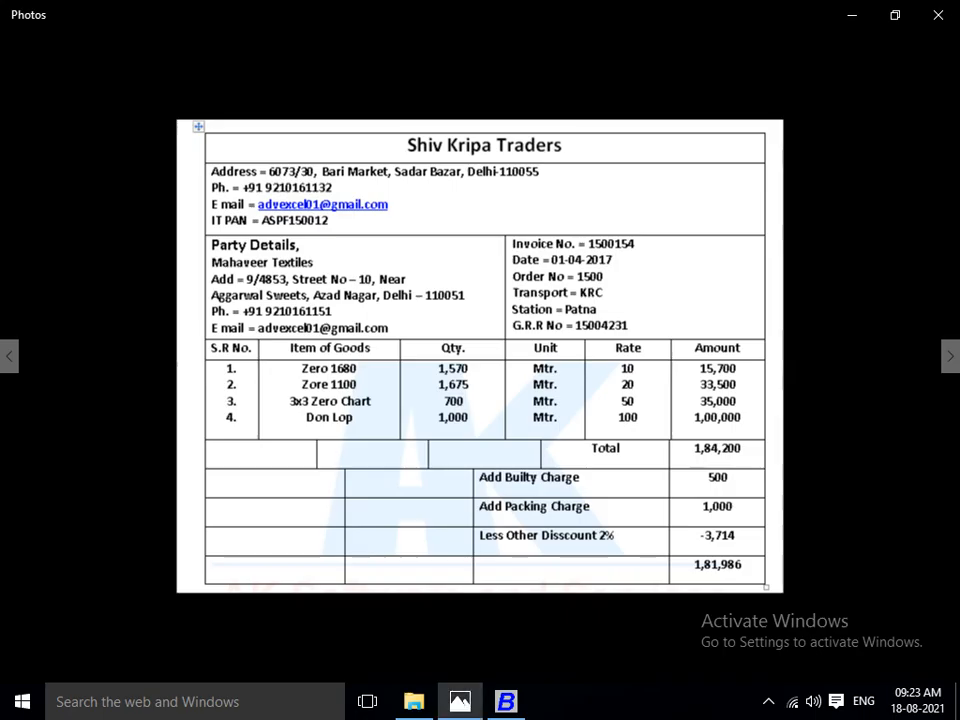
key("alt+Tab")
type("SHIV ")
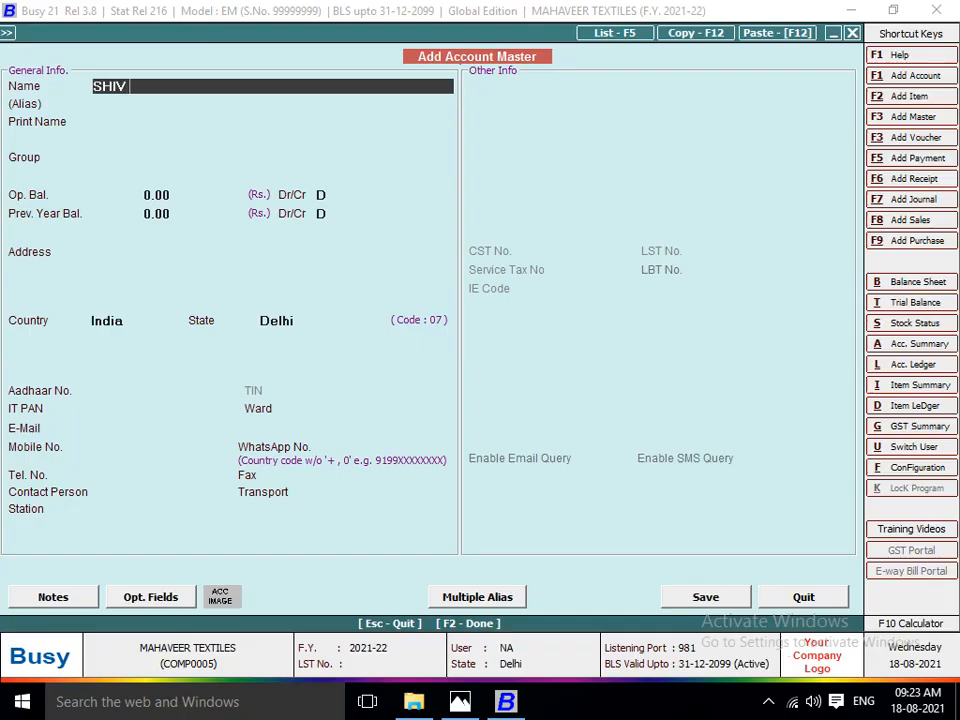
type("KR")
key("Return")
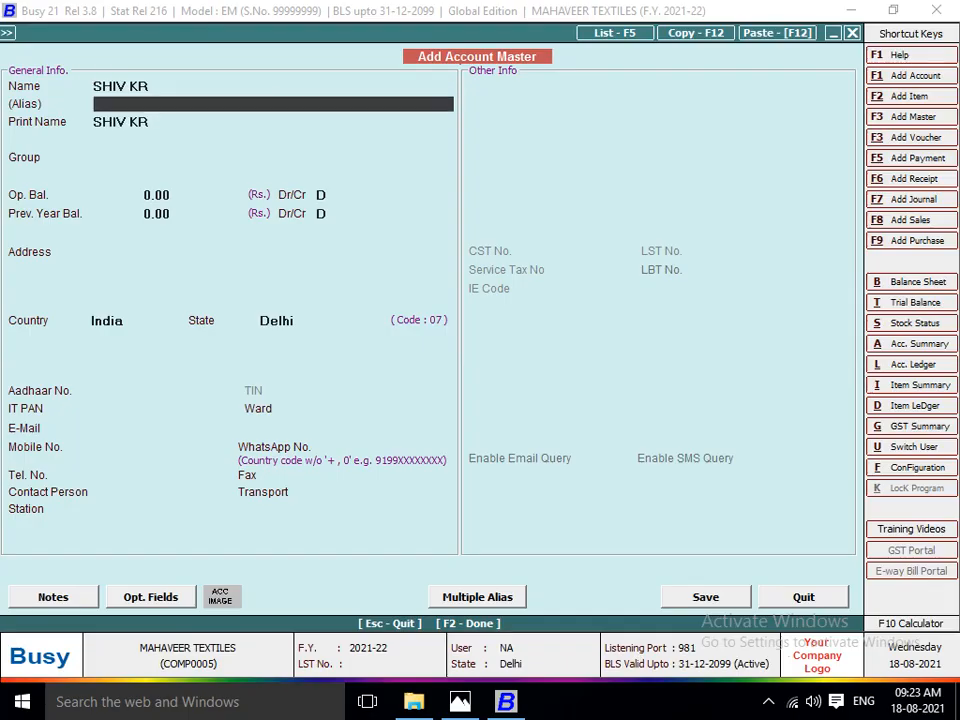
key("alt+Tab")
key("alt+Tab")
key("Up")
type("SHI")
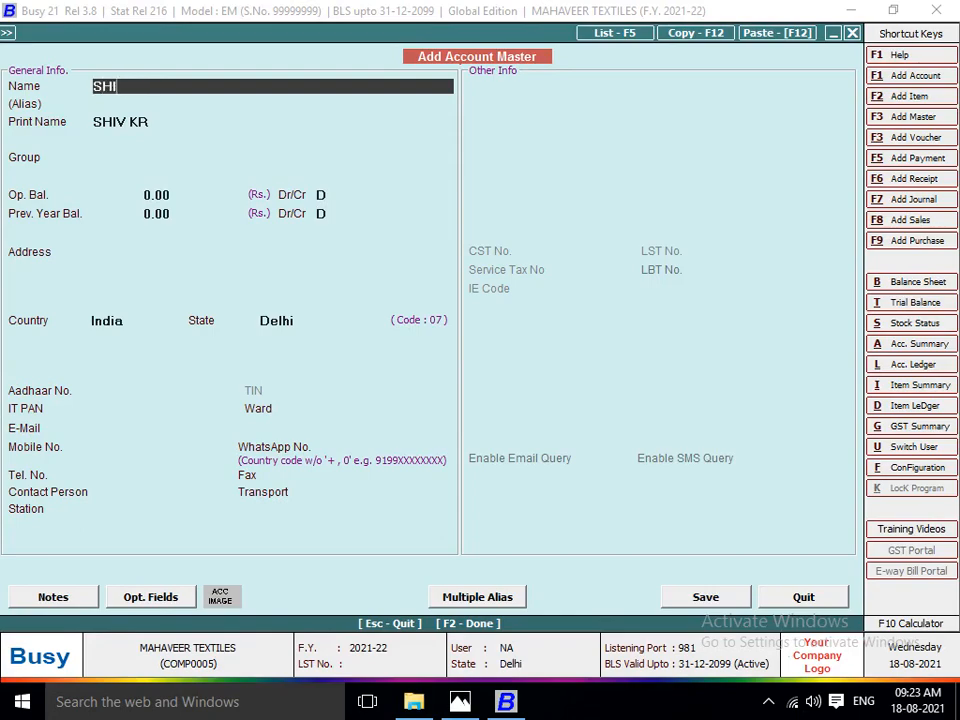
type("V KRI")
key("alt+Tab")
key("alt+Tab")
type("PA TRAD")
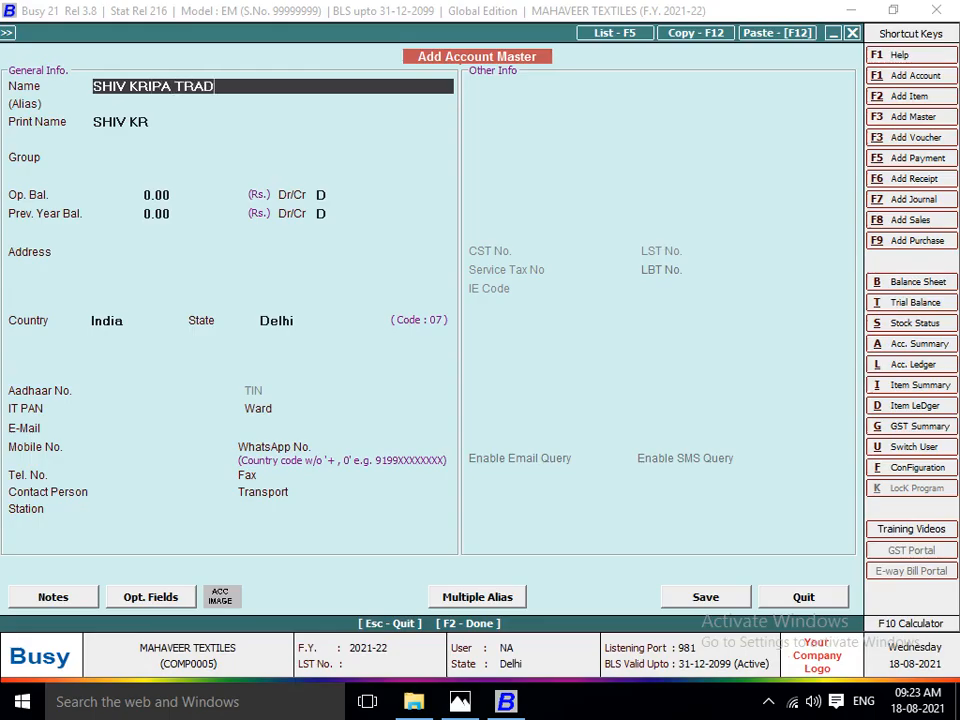
type("ERS")
key("Return")
Place the SHIV KRIPA TRADERS account under Sundry Creditors, save the master and accept it as the voucher's party.
key("Return")
type("S")
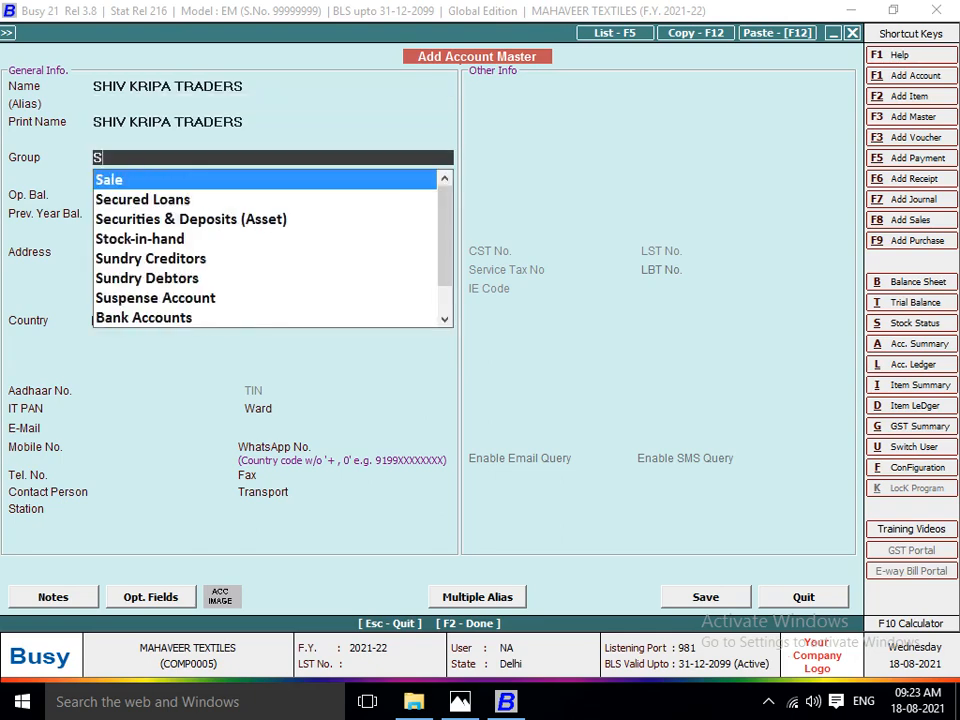
type("UN")
key("Return")
key("Return")
key("Return")
key("Return")
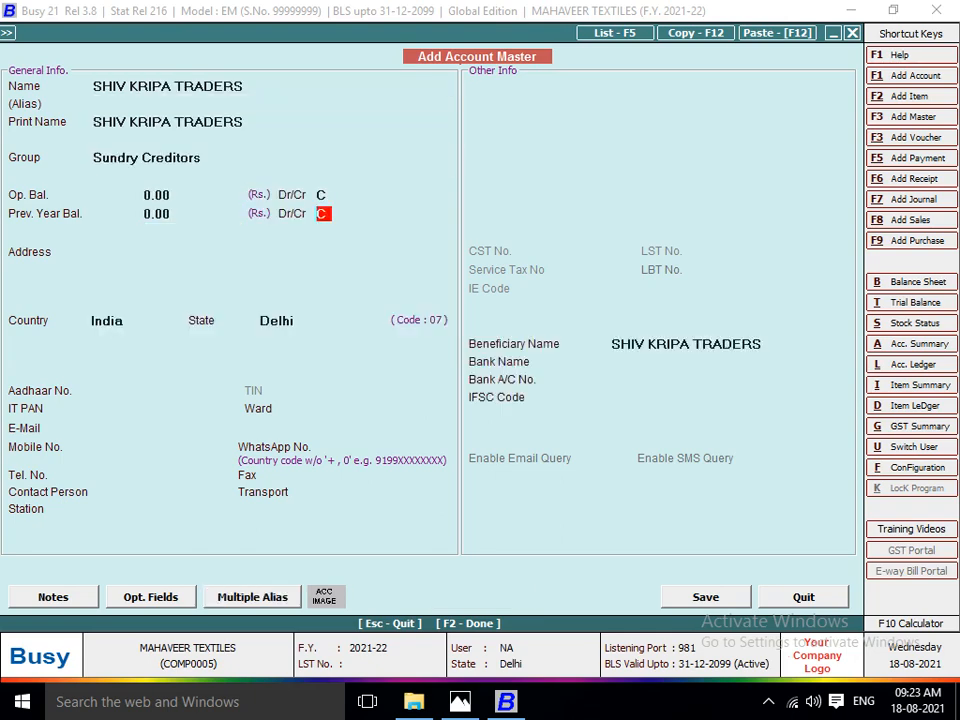
key("Return")
key("F2")
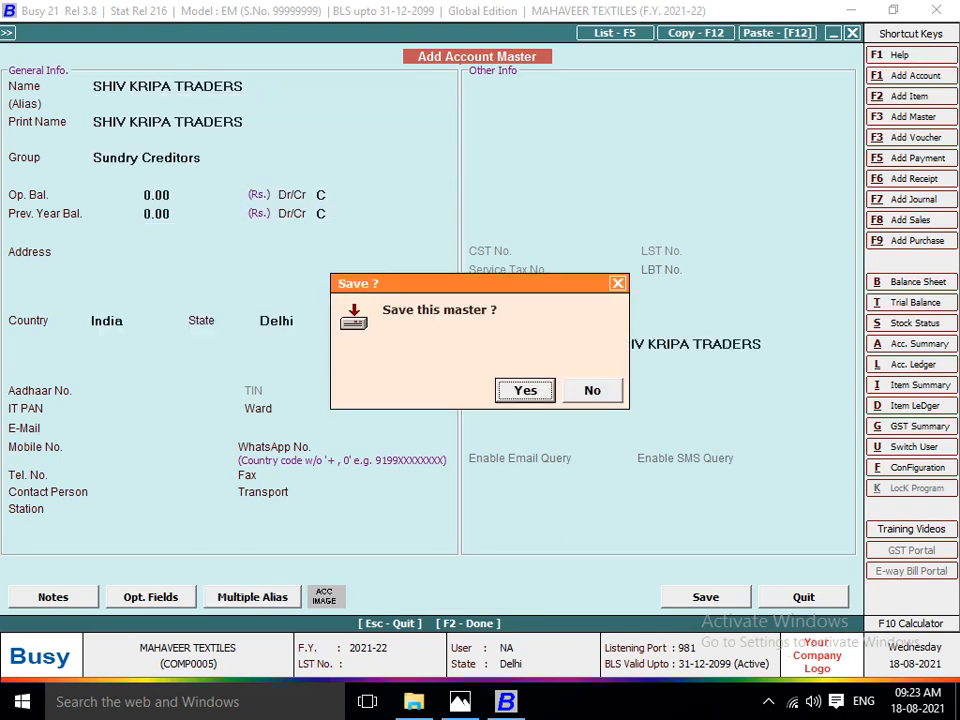
key("Return")
key("Return")
key("Return")
Create a new item master for the voucher's first line, named ZERO 1680 as on the invoice.
key("space")
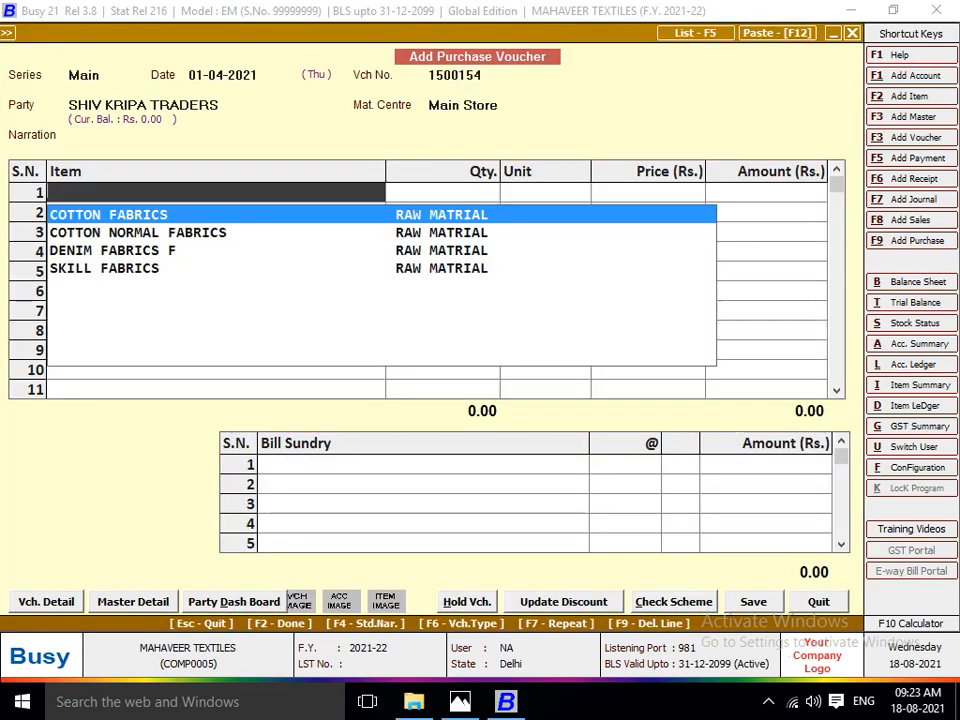
key("alt+Tab")
key("alt+Tab")
key("F2")
type("ZERO")
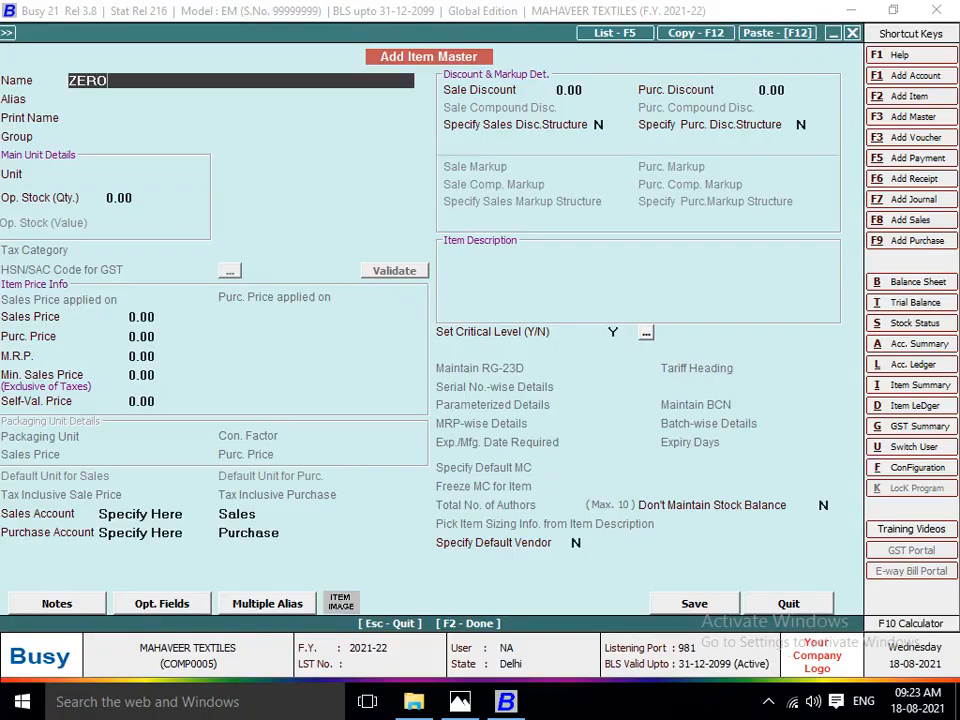
key("alt+Tab")
key("alt+Tab")
type("146")
key("BackSpace")
key("BackSpace")
type("680")
key("Return")
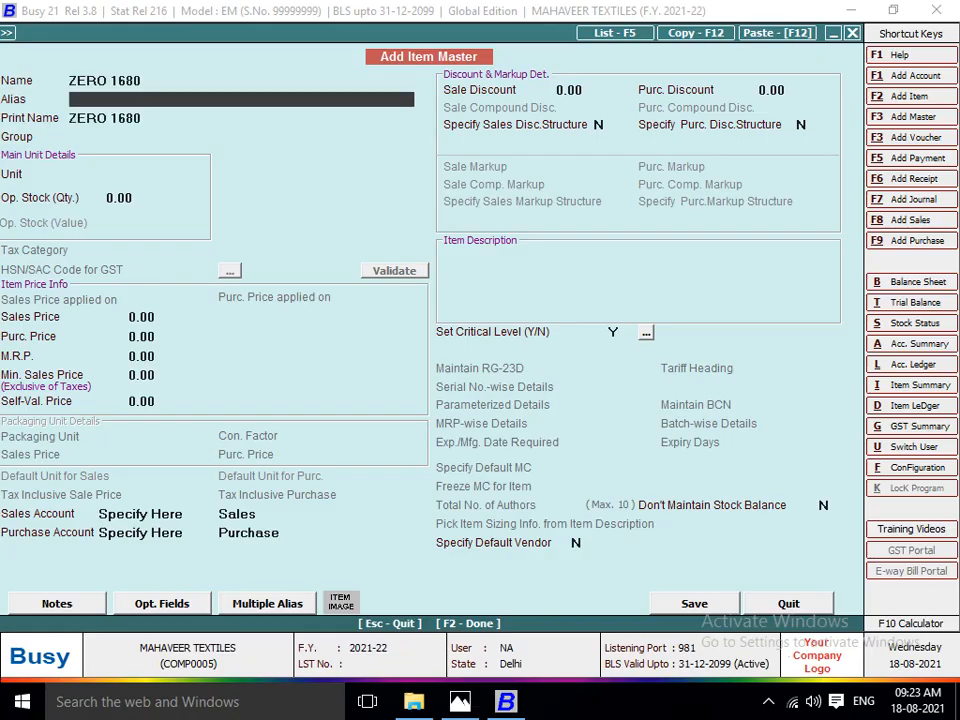
Assign the ZERO 1680 item to the RAW MATRIAL group with Metre as its unit.
key("Return")
key("Return")
type("R")
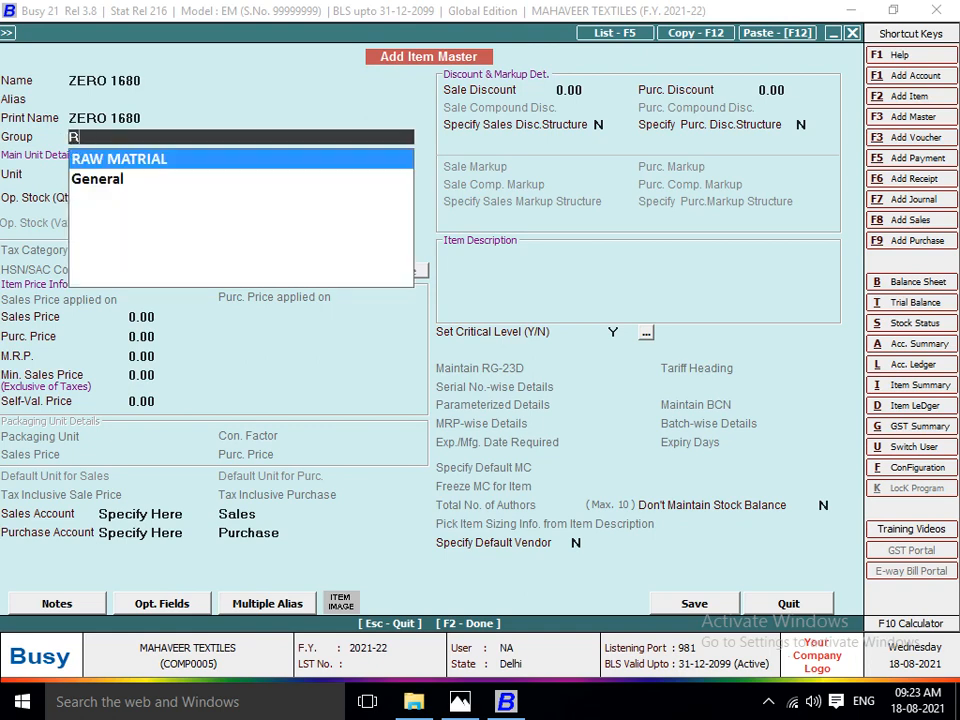
key("Return")
type("MT")
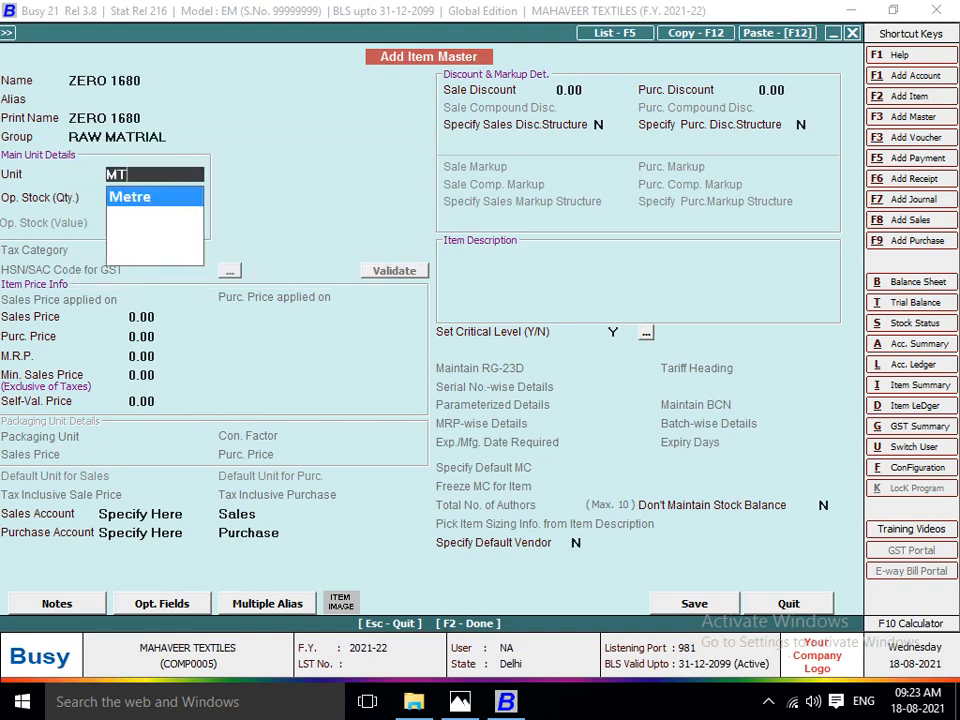
key("Return")
Set the ZERO 1680 item's purchase price to 10 per metre from the invoice and save the master.
key("alt+Tab")
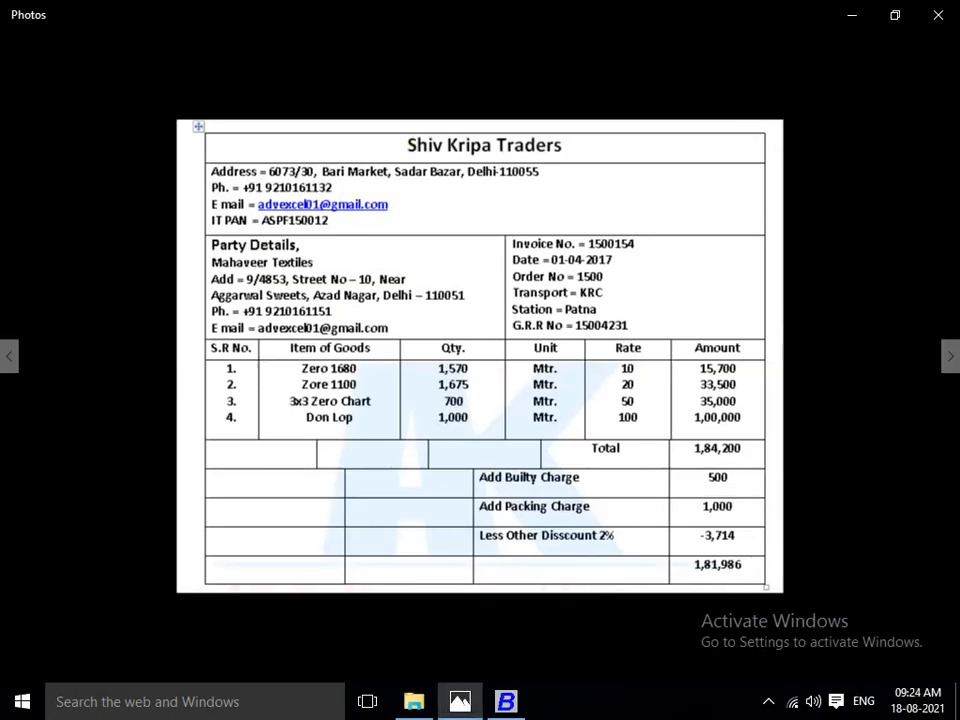
key("alt+Tab")
key("Return")
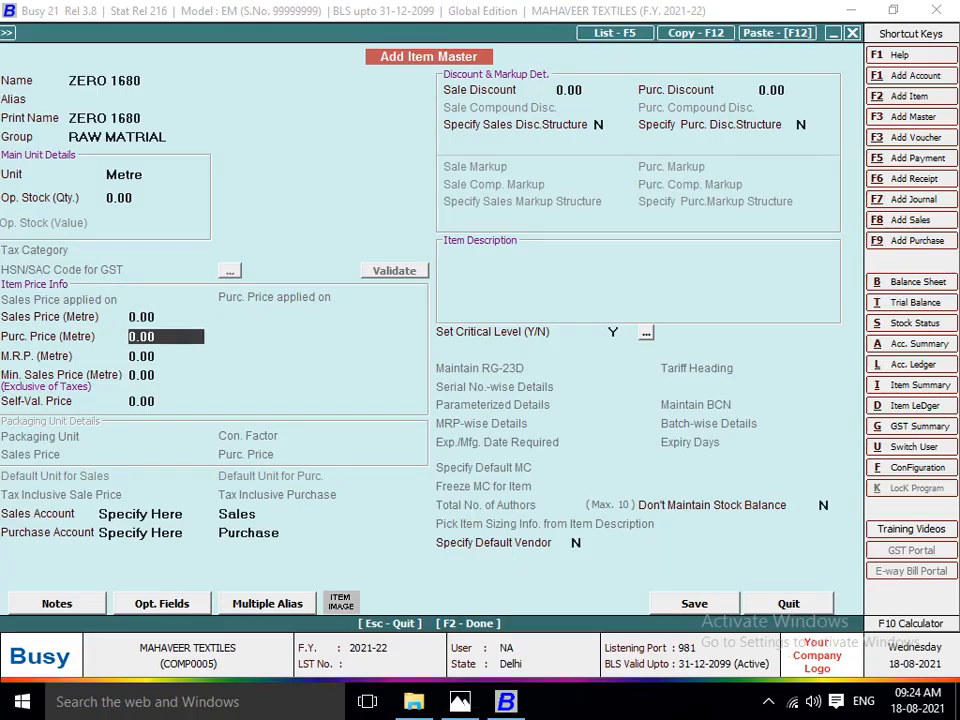
key("alt+Tab")
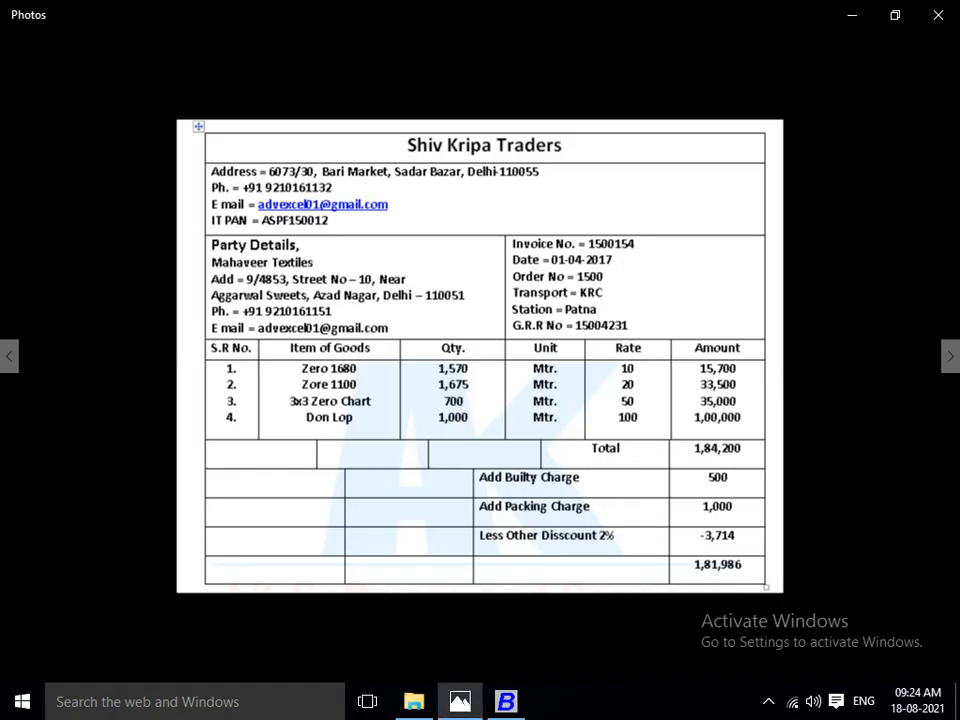
key("alt+Tab")
type("10")
key("Return")
key("Return")
key("F2")
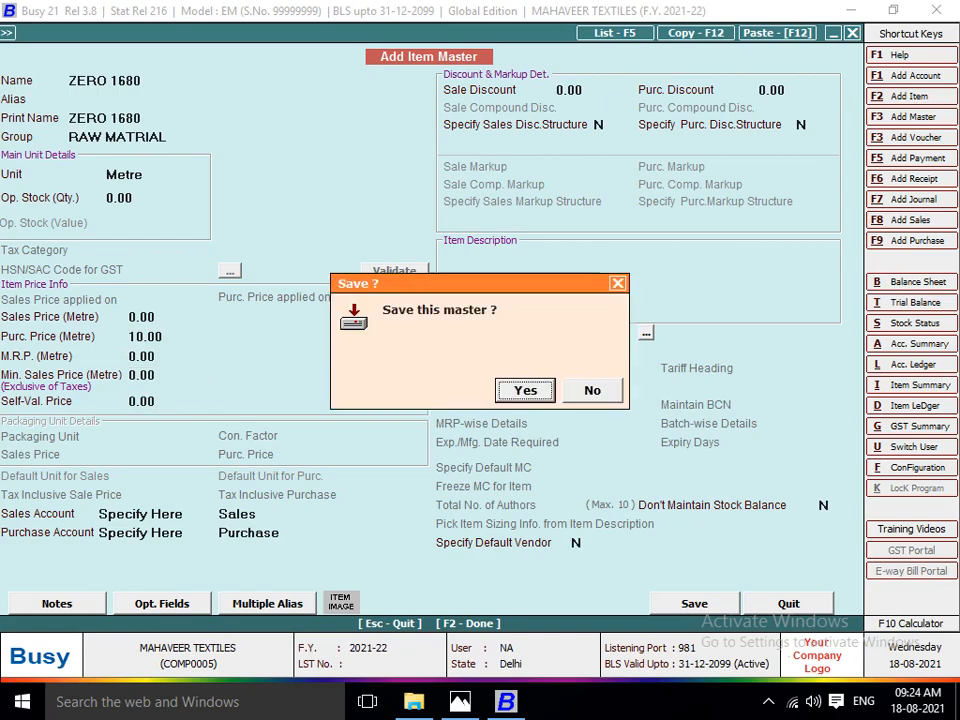
key("Return")
Enter a quantity of 1,570 metres for ZERO 1680 and complete the voucher line.
key("alt+Tab")
key("alt+Tab")
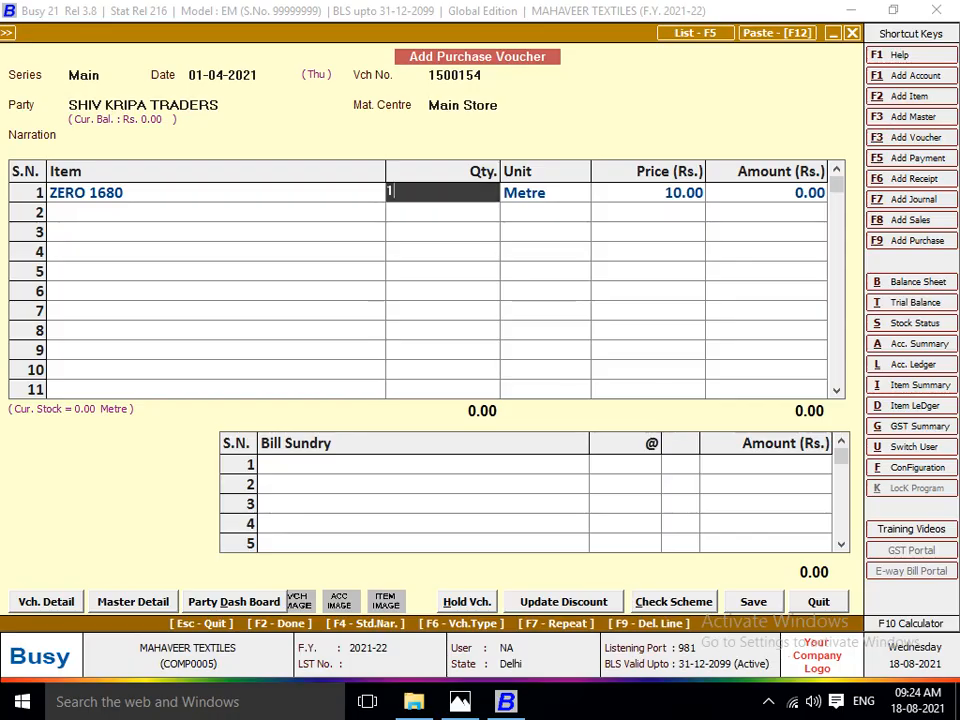
type("1,570")
key("Return")
key("Return")
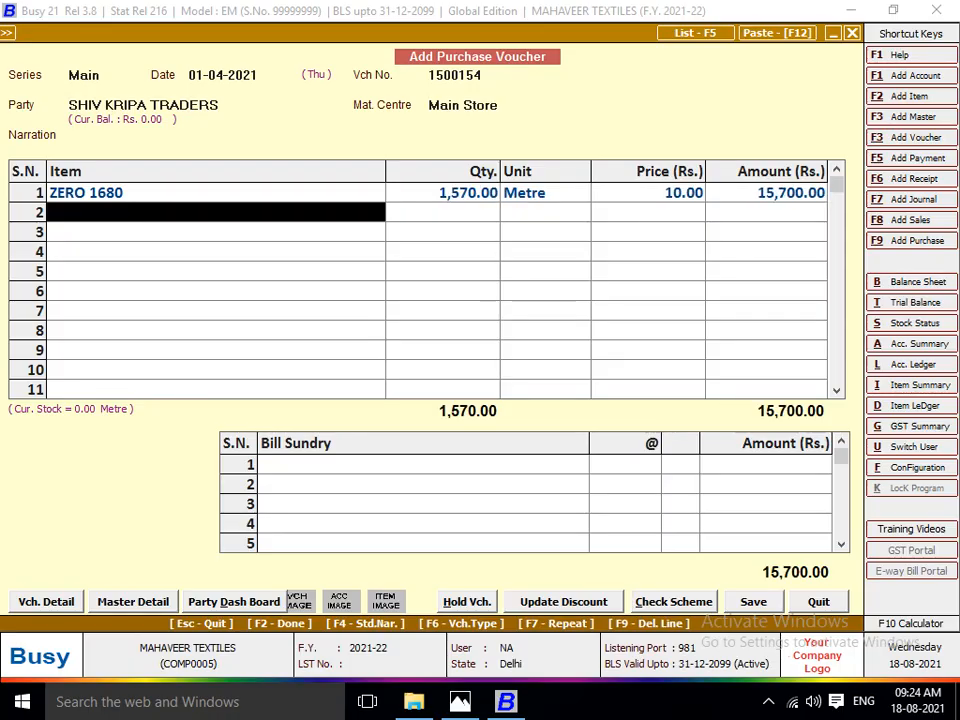
Create a new item master for the second voucher line, named ZORE 1100 as on the invoice.
key("F3")
key("alt+Tab")
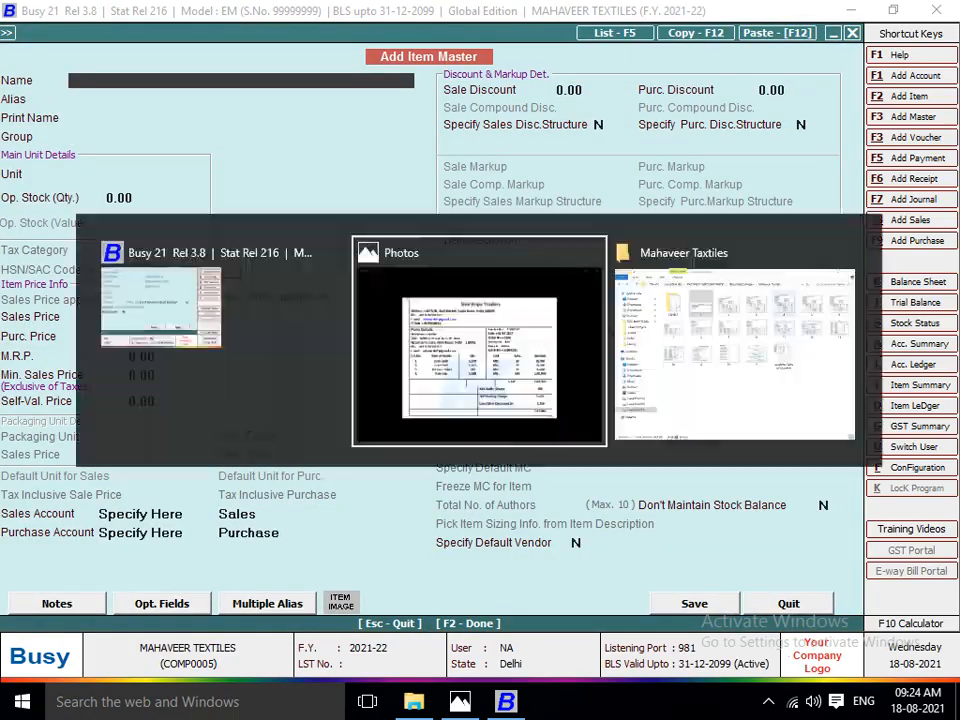
key("alt+Tab")
type("ZORE")
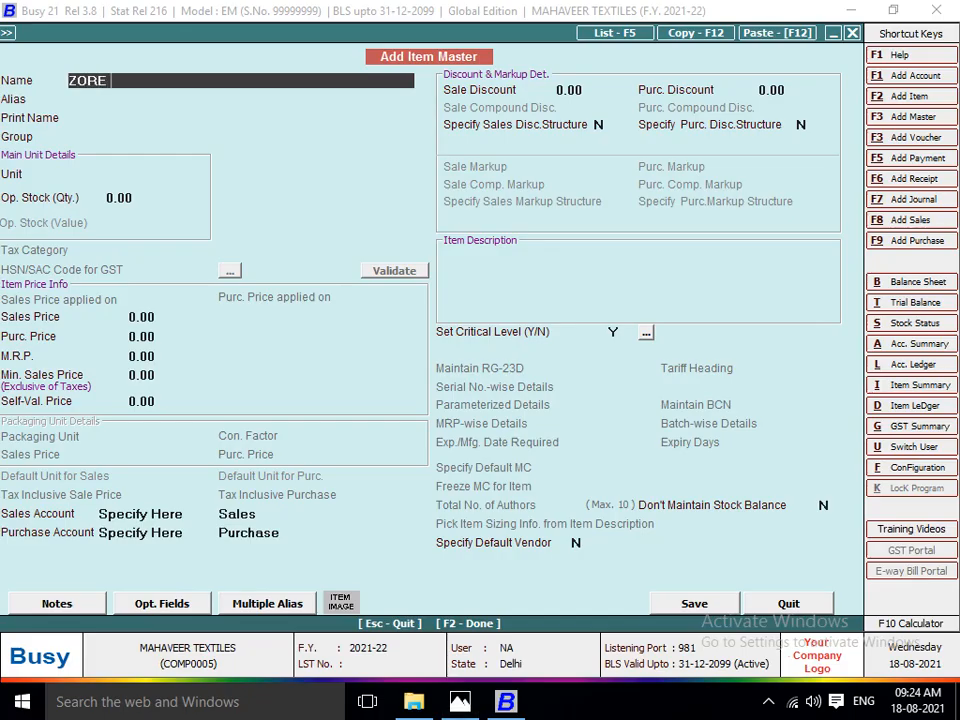
key("alt+Tab")
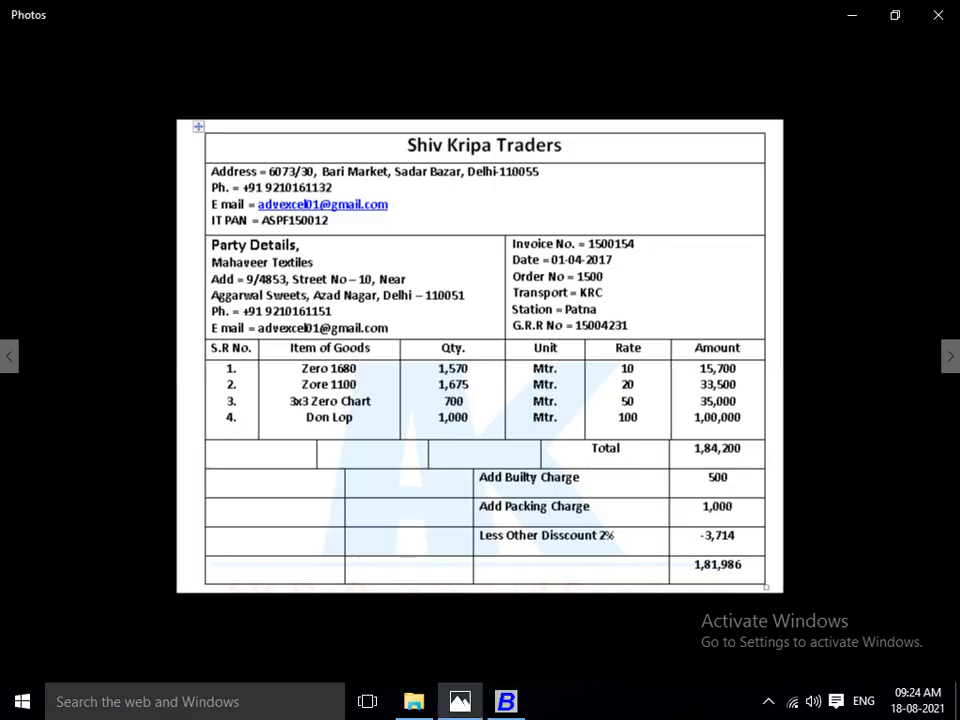
key("alt+Tab")
type("16")
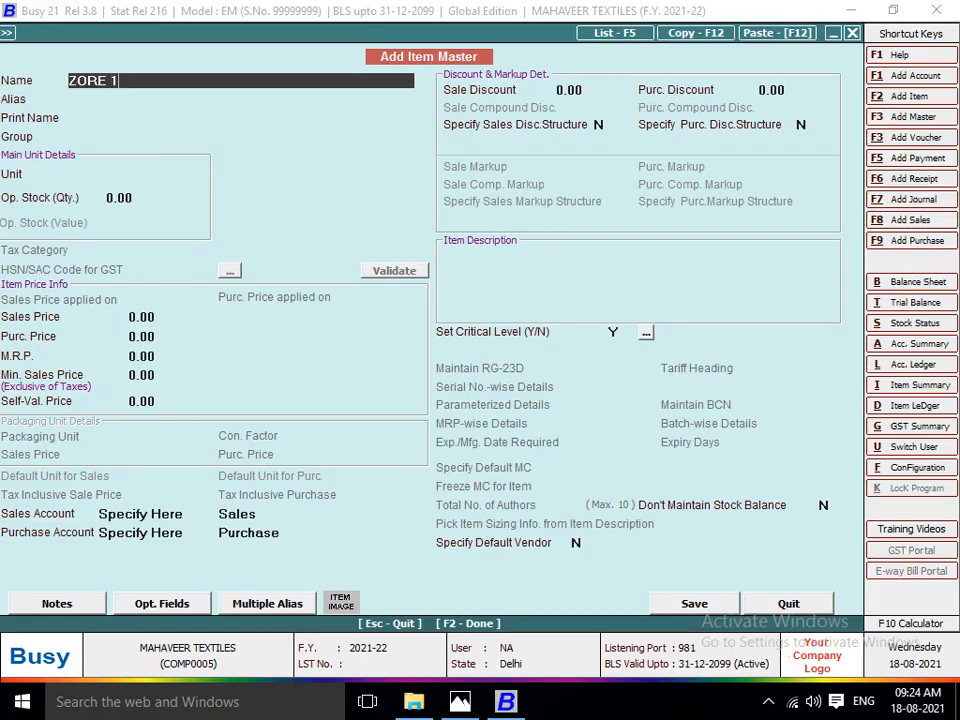
key("alt+Tab")
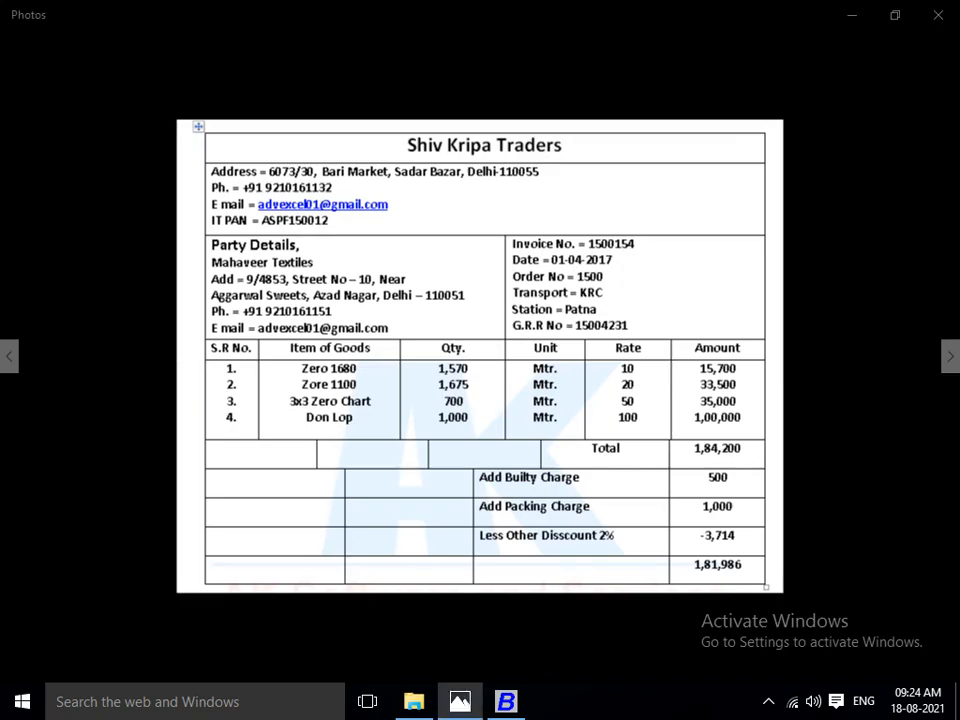
key("alt+Tab")
type("00")
key("Return")
Assign the ZORE 1100 item to the RAW MATRIAL group with Metre as its unit.
key("Return")
key("Return")
type("R")
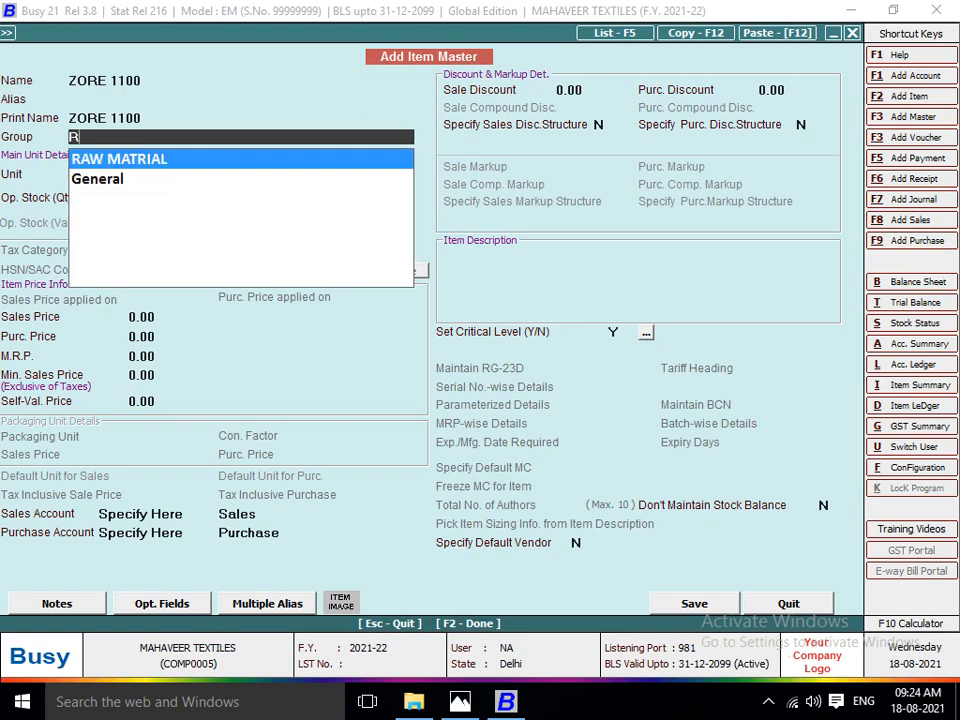
key("Return")
type("MT")
Set the ZORE 1100 item's purchase price to 20 per metre from the invoice and save the master.
key("Return")
key("Return")
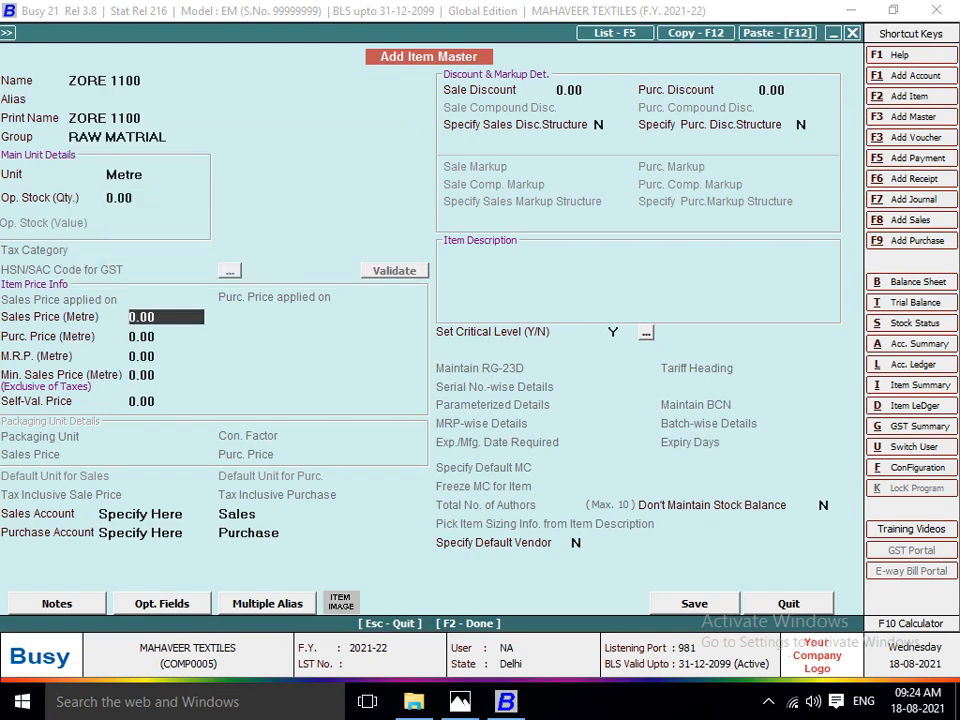
key("alt+Tab")
key("alt+Tab")
key("Return")
type("20")
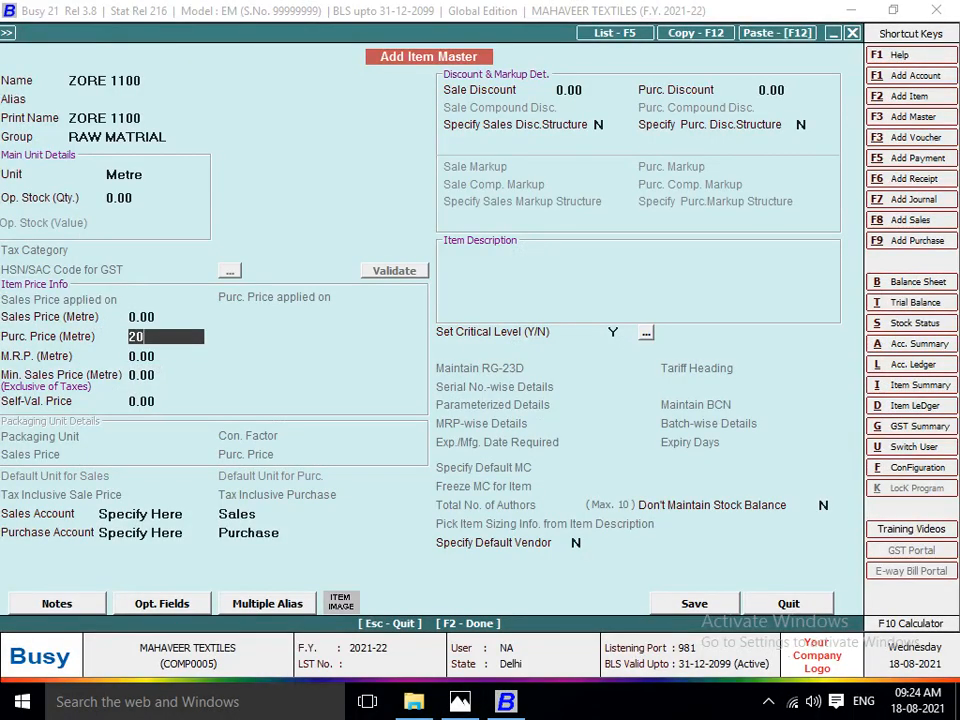
key("Return")
key("Return")
key("F2")
Enter a quantity of 1,675 metres for ZORE 1100 and complete the voucher line.
type("1,675")
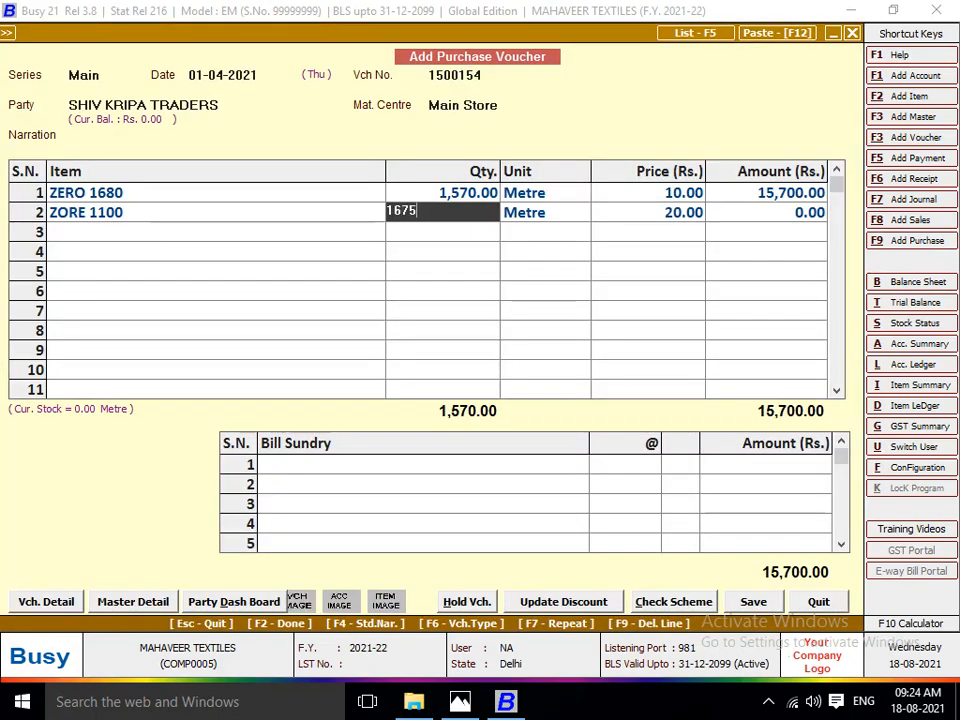
key("Return")
key("Return")
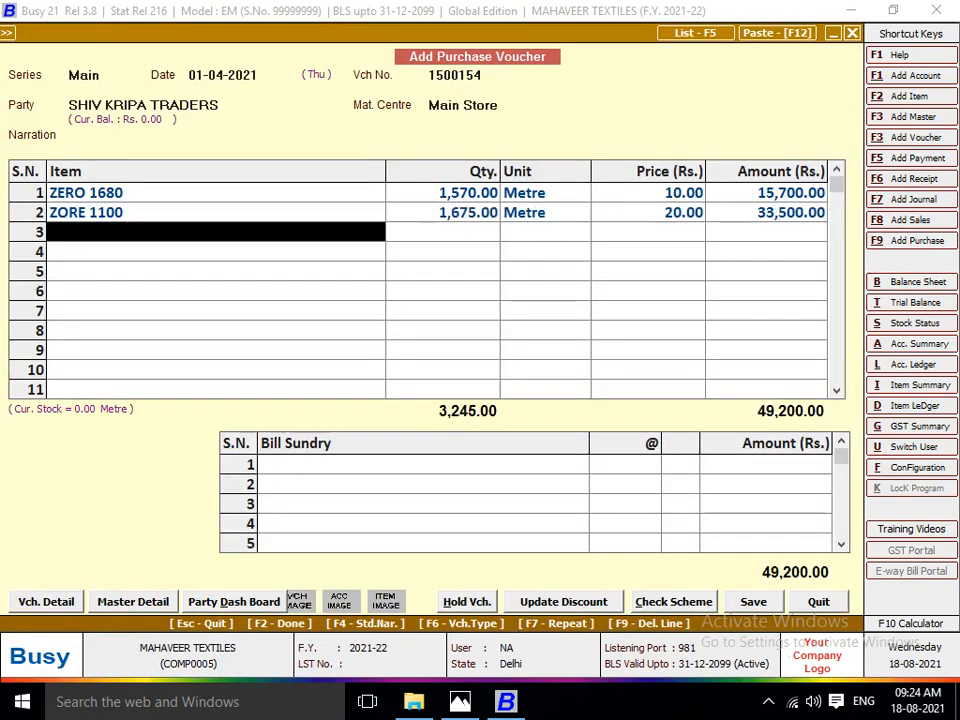
Create a new item master for the third voucher line, named 3*3 ZERO CHART.
key("F3")
key("alt+Tab")
key("alt+Tab")
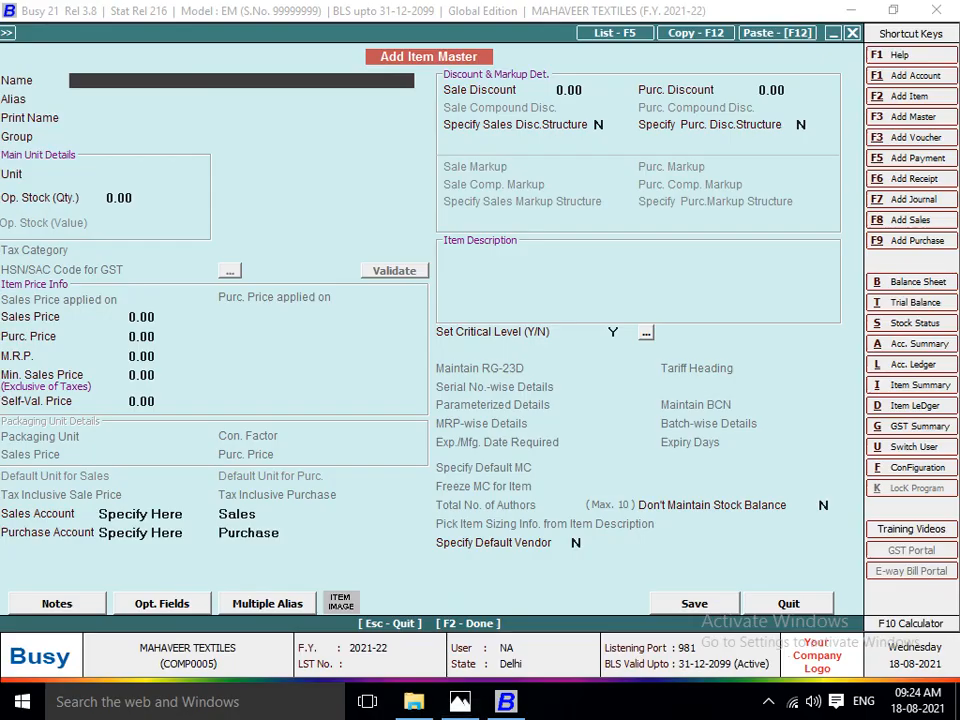
type("3*3 ZERO")
key("alt+Tab")
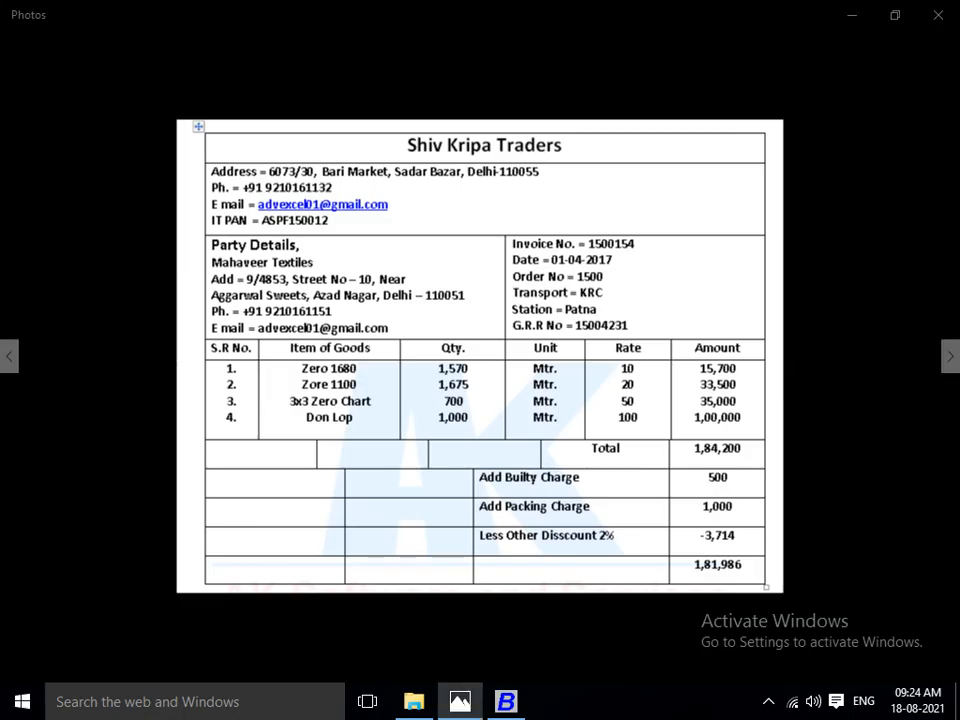
key("alt+Tab")
type("CHART")
key("Return")
key("Return")
key("Return")
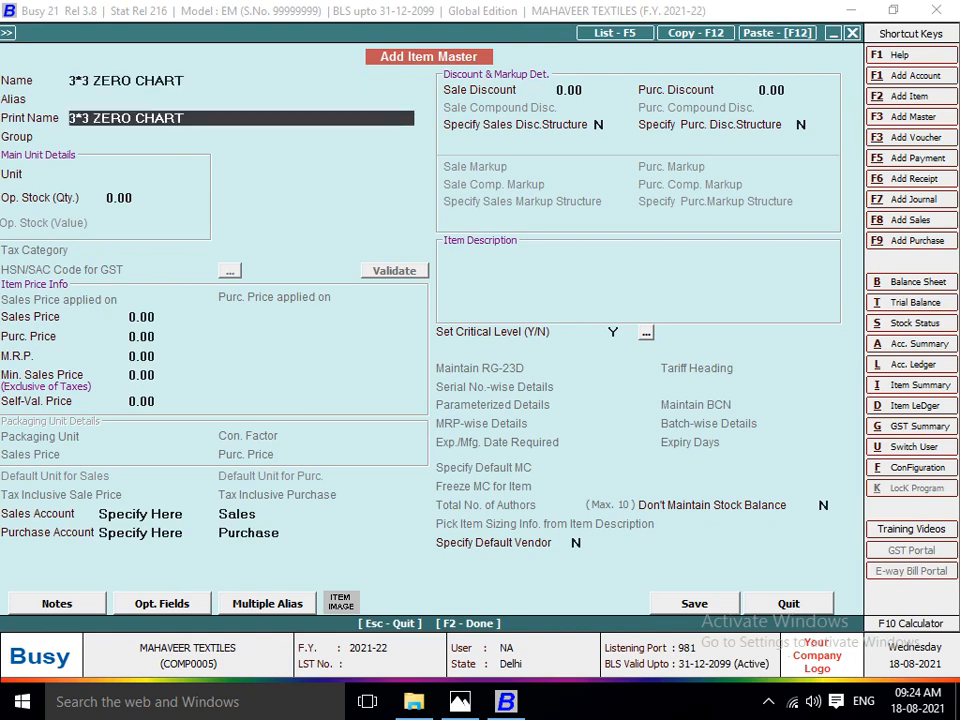
Assign the 3*3 ZERO CHART item to the RAW MATRIAL group with Metre as its unit.
key("Return")
key("Up")
type("R")
key("Return")
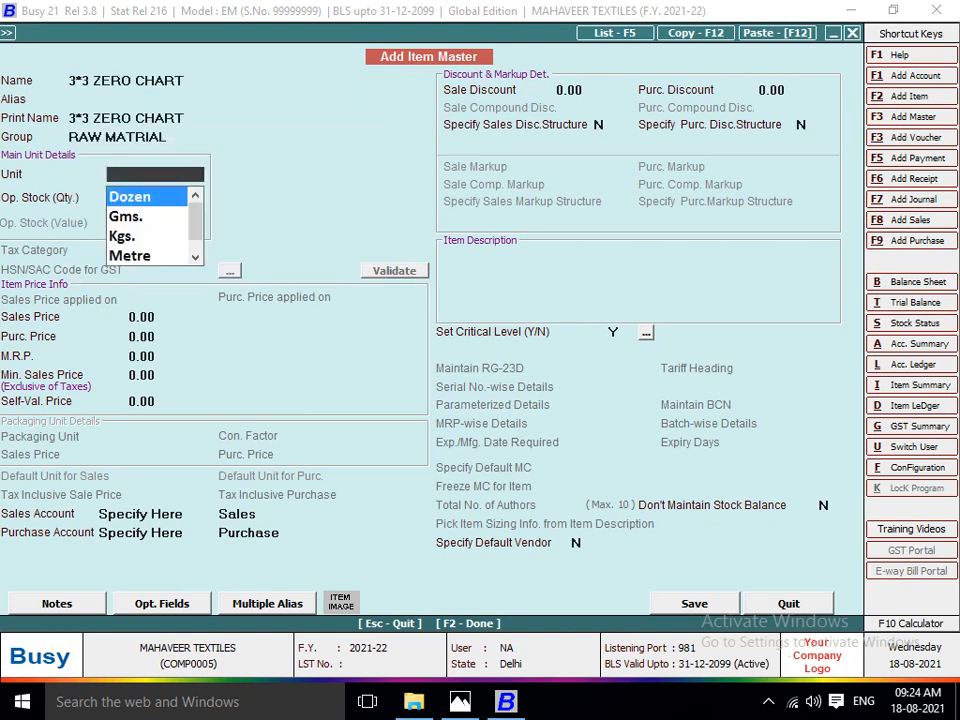
type("M")
key("Return")
key("Return")
key("Return")
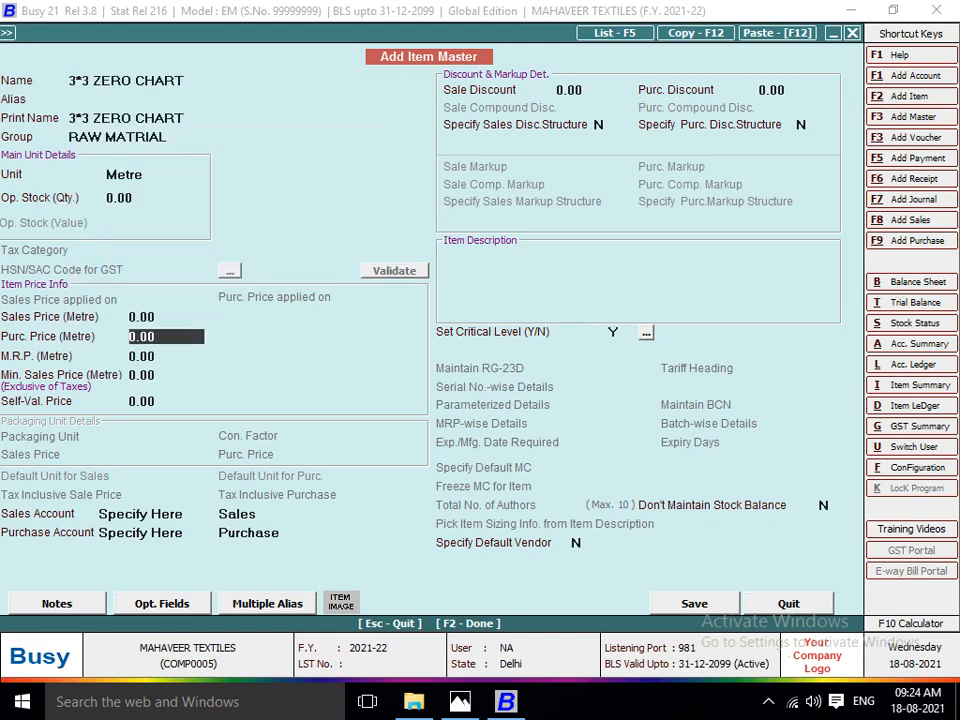
Set the 3*3 ZERO CHART item's purchase price to 50 per metre from the invoice and save the master.
key("alt+Tab")
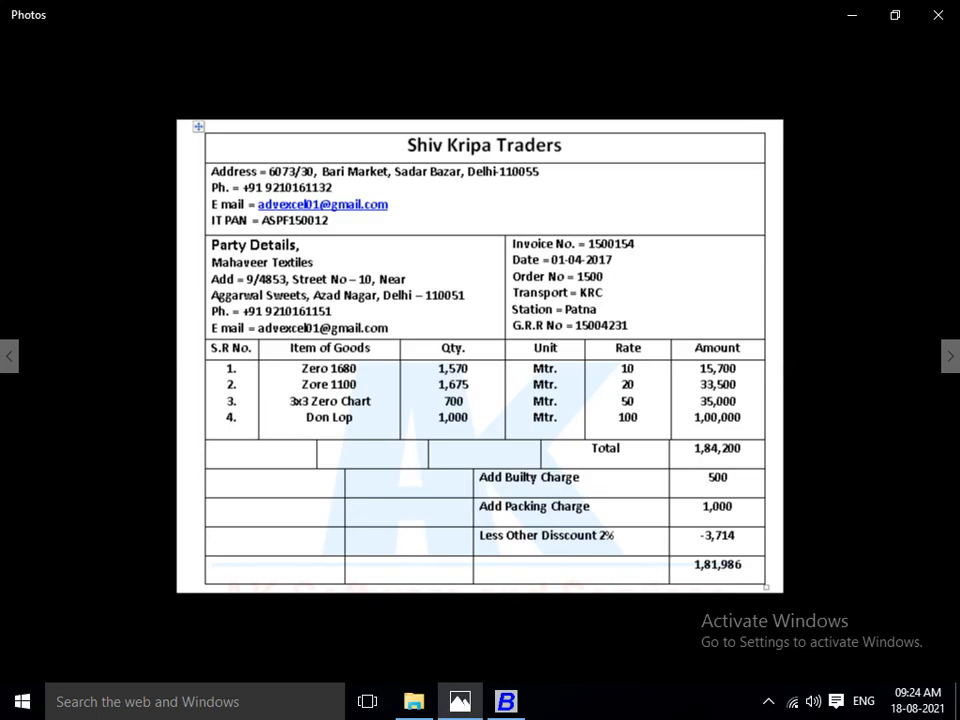
key("alt+Tab")
type("50")
key("Return")
key("Return")
key("Return")
key("Return")
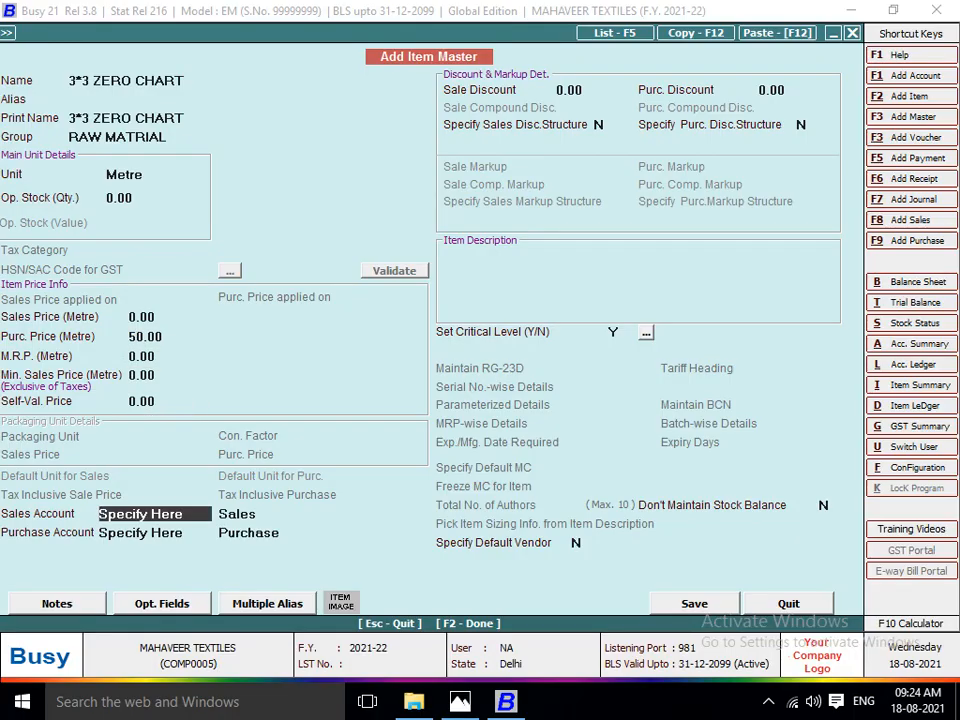
key("F2")
key("Return")
Enter a quantity of 700 metres for 3*3 ZERO CHART and complete the voucher line.
key("alt+Tab")
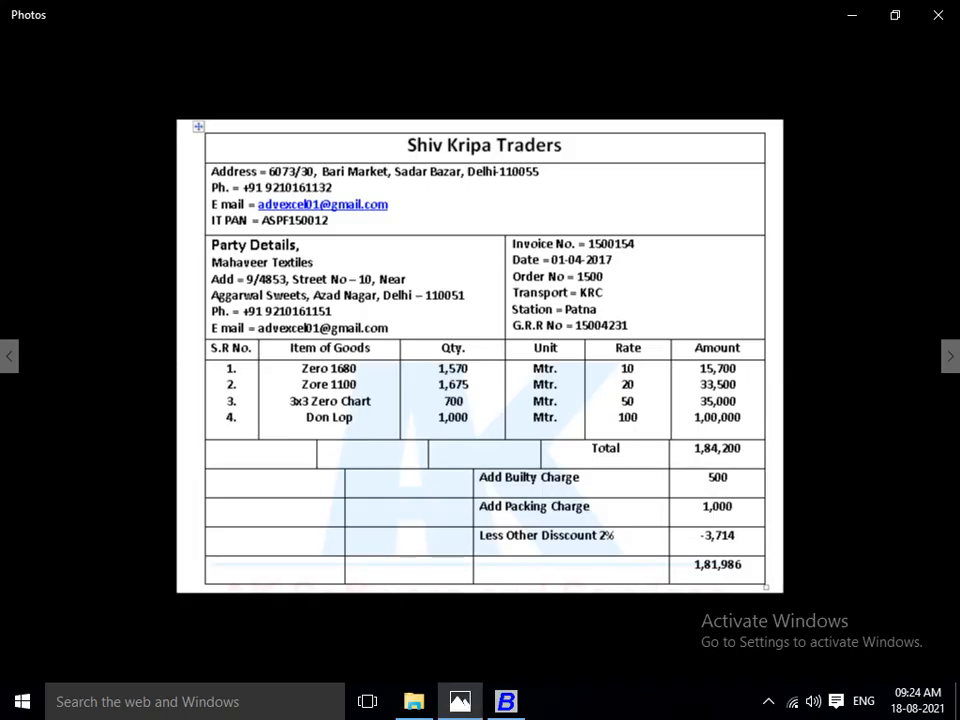
key("alt+Tab")
type("700")
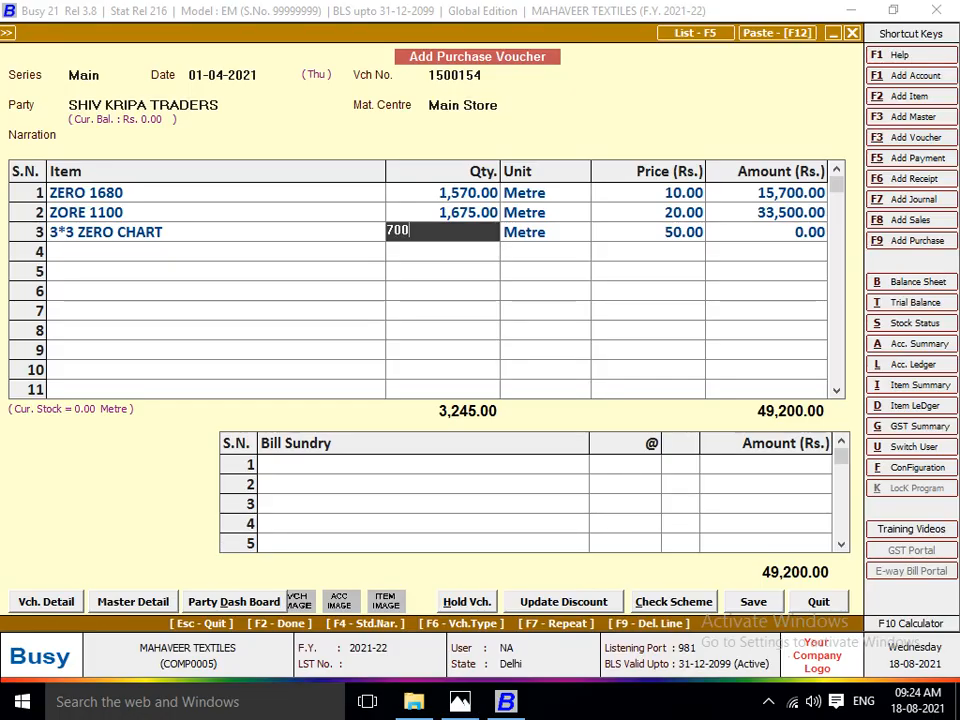
key("Return")
key("Return")
Create a new item master for the fourth voucher line, named DON LOP as on the invoice.
key("alt+Tab")
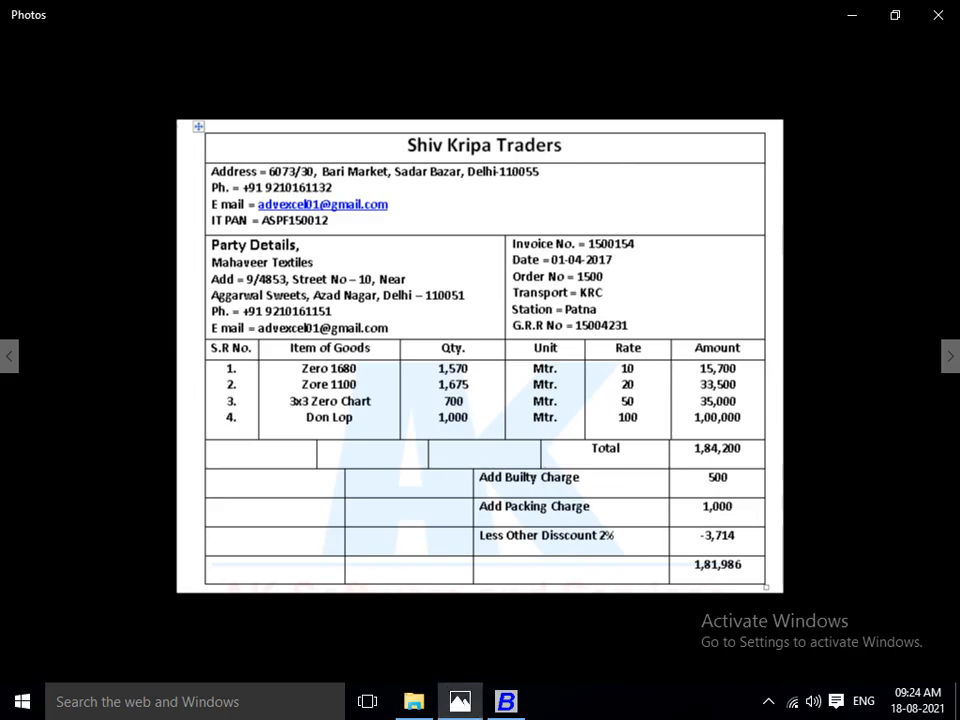
key("alt+Tab")
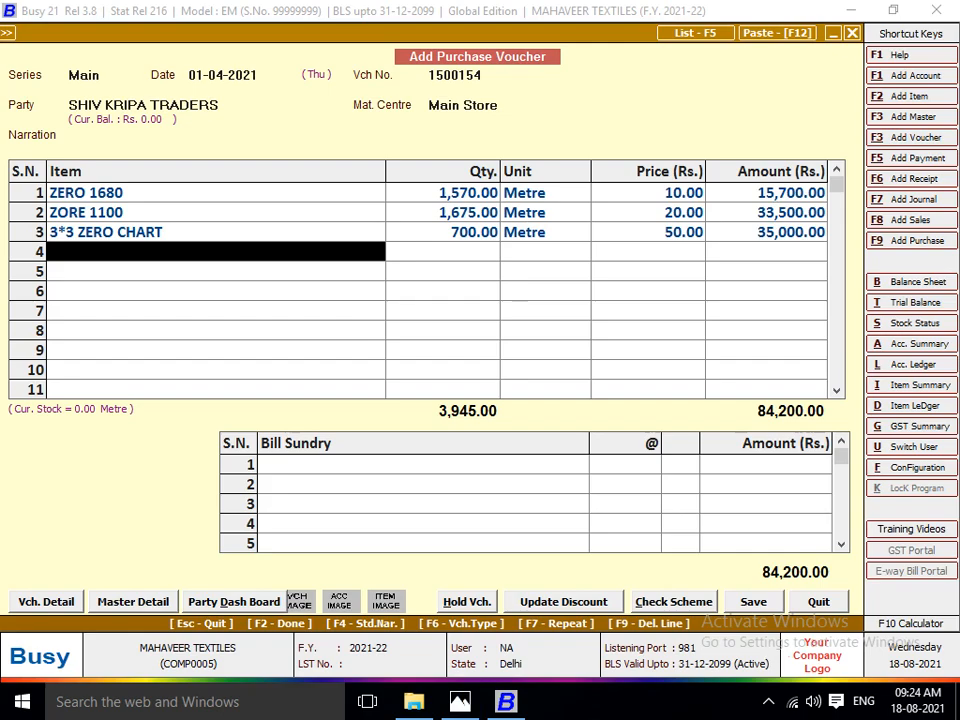
key("F2")
type("DON L")
key("alt+Tab")
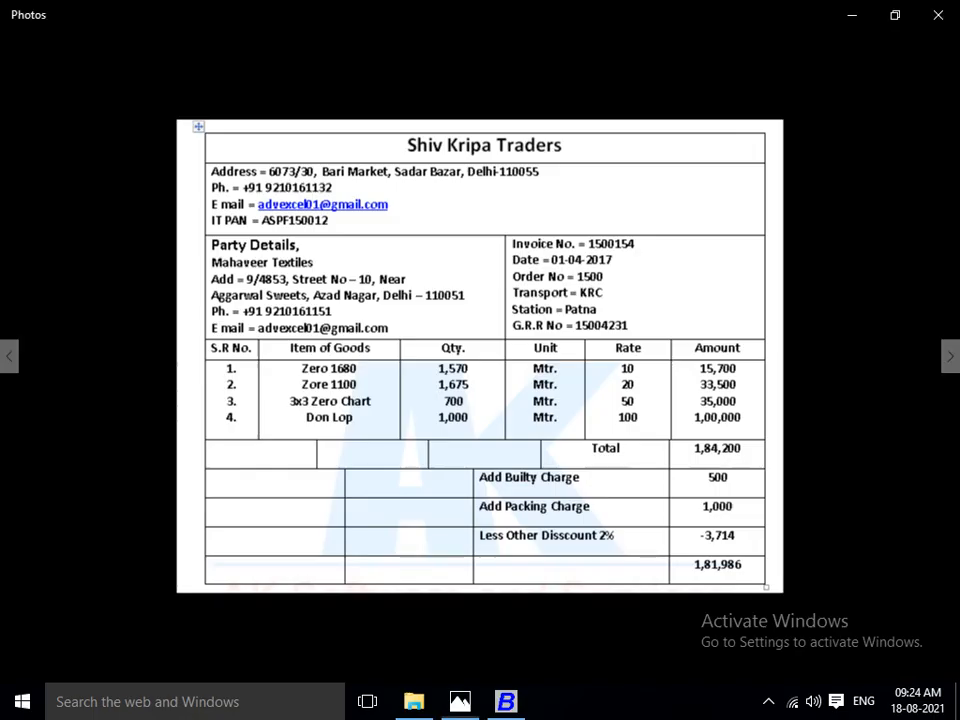
key("alt+Tab")
type("OP")
key("Return")
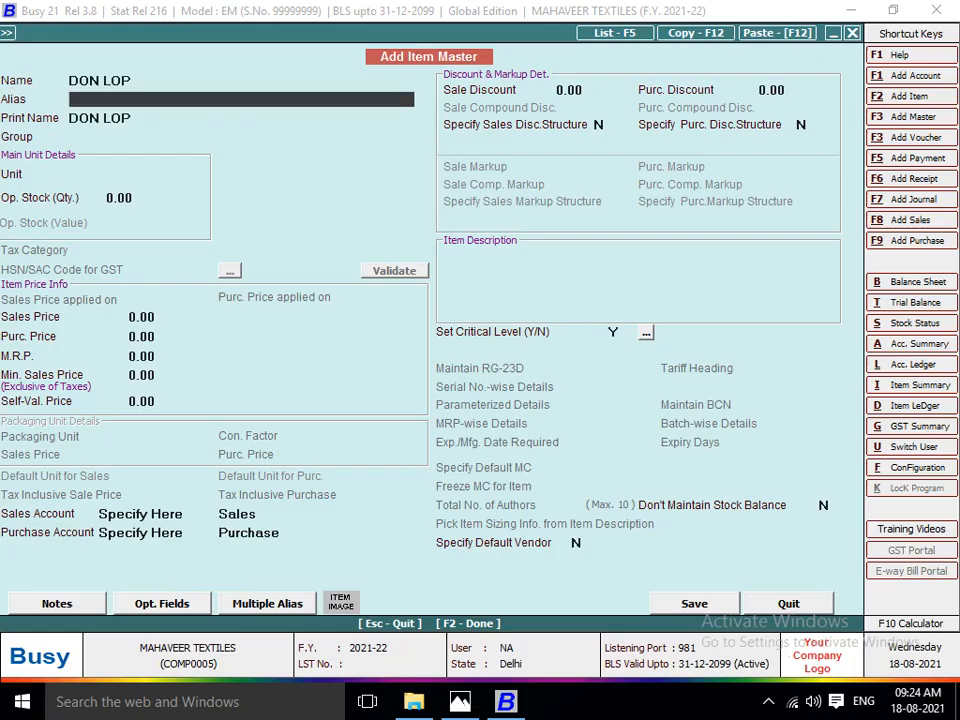
Assign the DON LOP item to the RAW MATRIAL group with Metre as its unit.
key("Return")
key("Return")
key("Down")
key("Return")
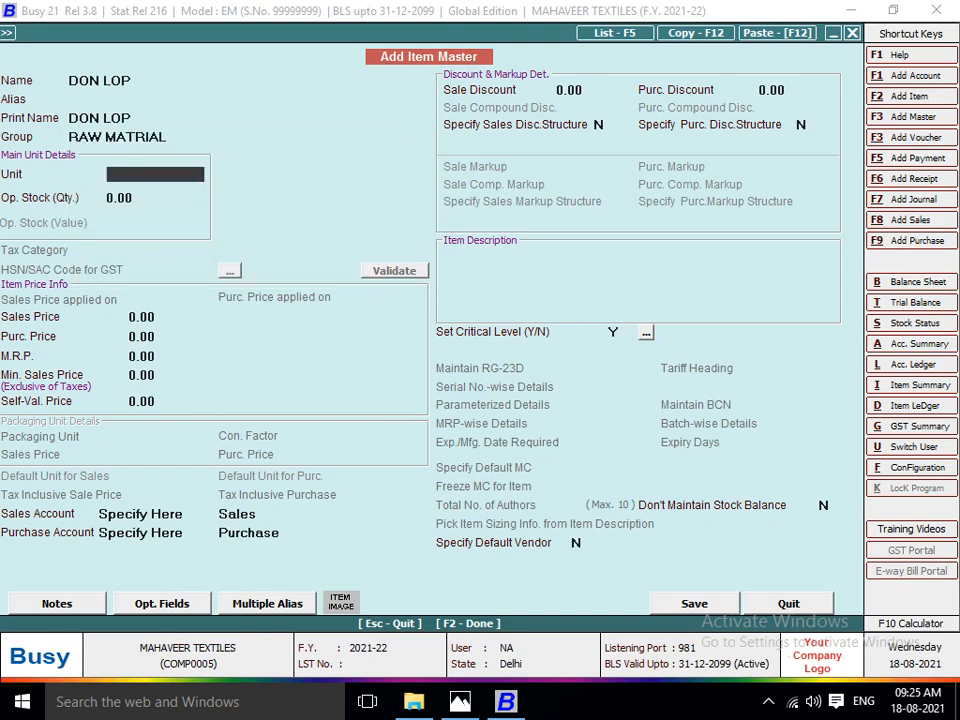
type("M")
key("Return")
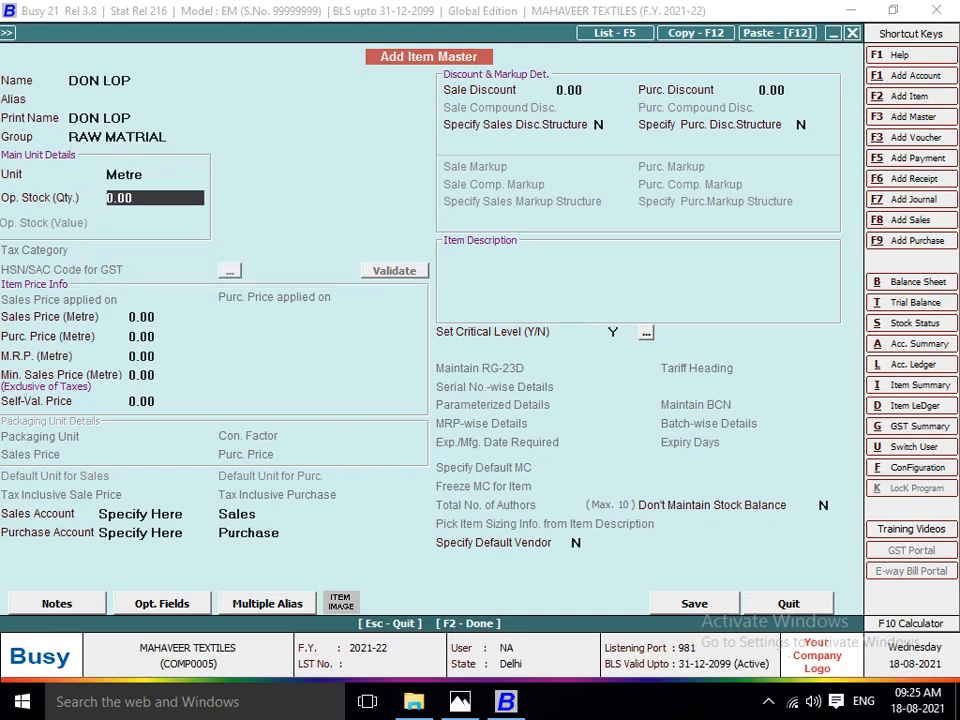
Set the DON LOP item's purchase price to 100 per metre from the invoice and save the master.
key("Return")
key("Return")
key("alt+Tab")
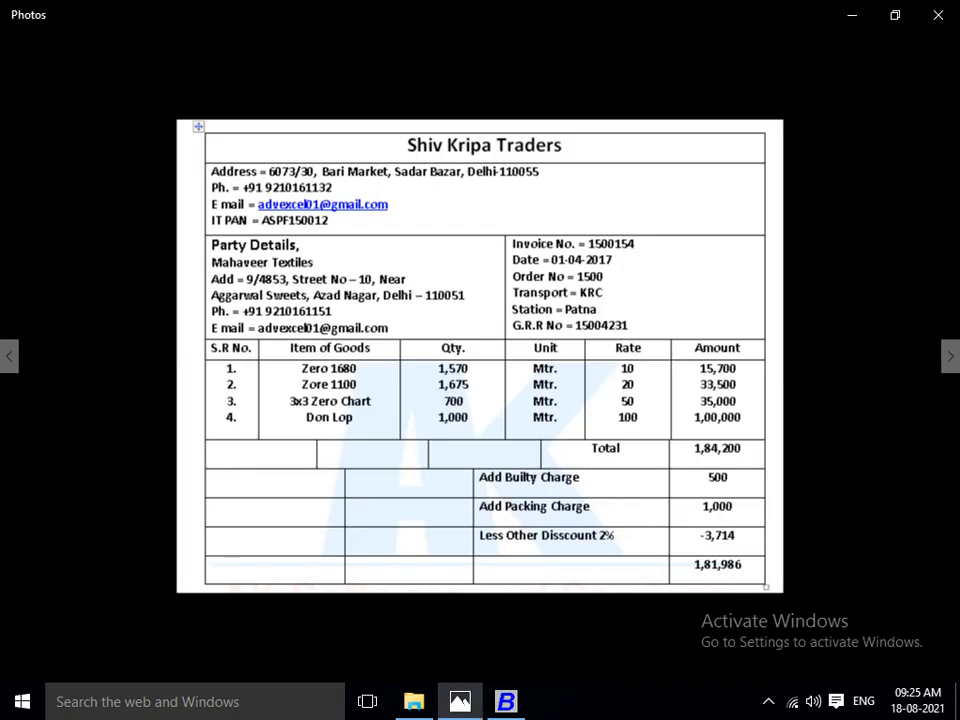
key("alt+Tab")
type("100")
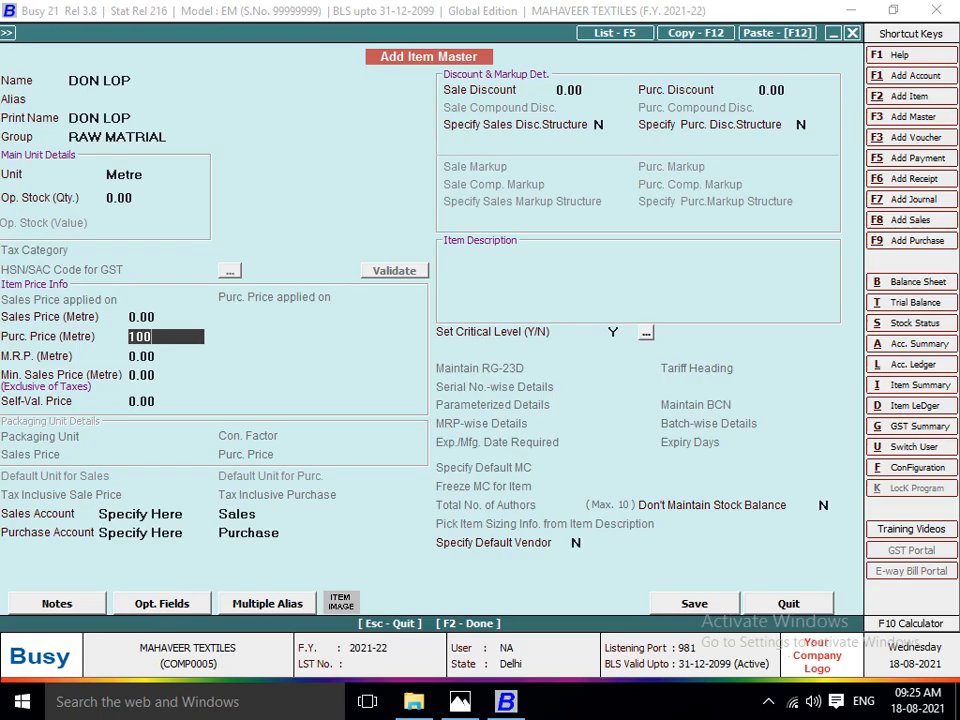
key("Return")
key("Return")
key("Return")
key("Return")
key("F2")
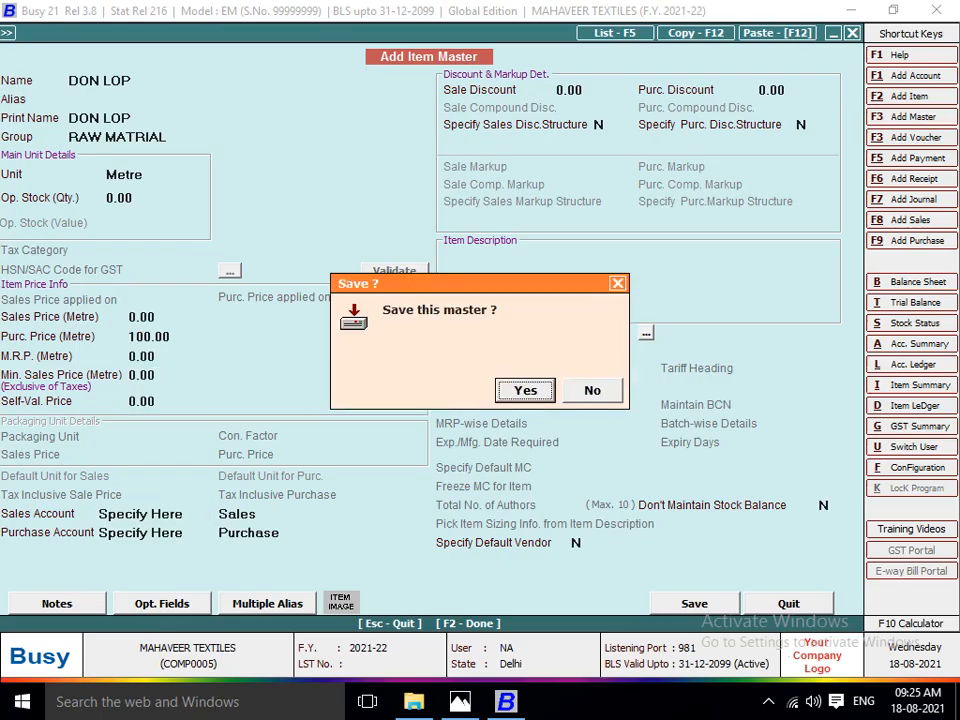
key("Return")
Enter a quantity of 1,000 metres for DON LOP and finish the item lines to reach the bill sundries.
key("alt+Tab")
key("alt+Tab")
type("1,0")
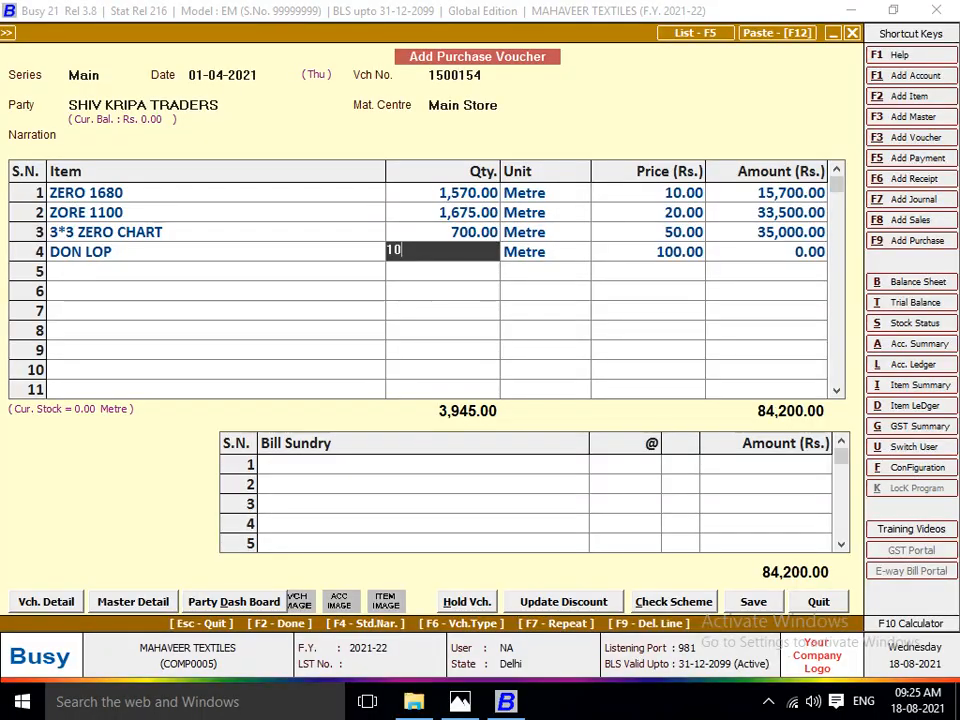
type("00")
key("Return")
key("Return")
key("Return")
key("Return")
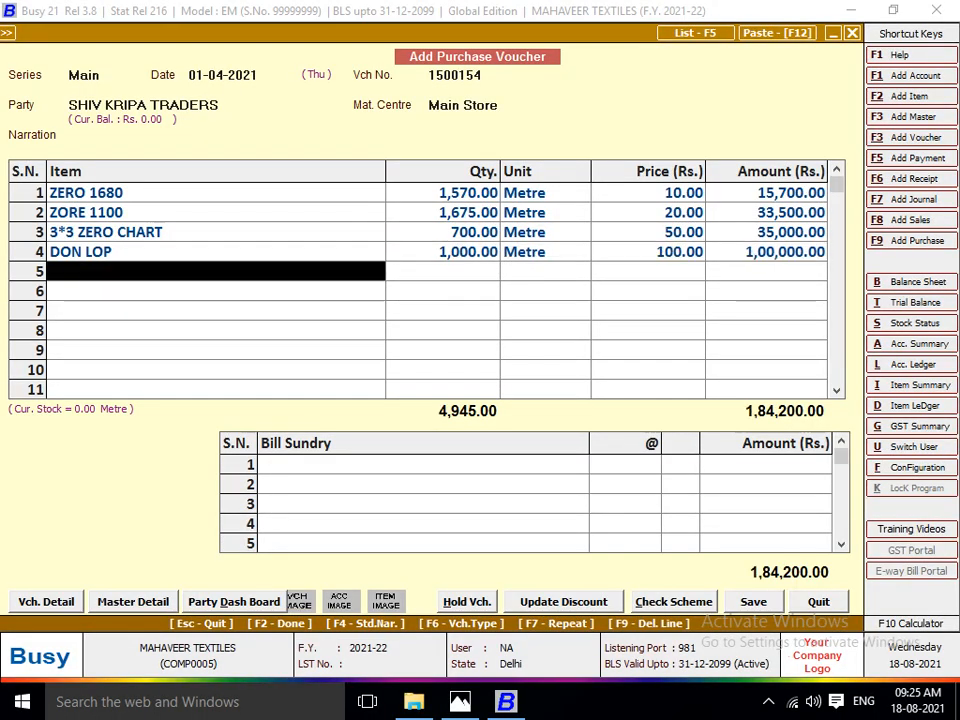
key("Return")
Create a new bill sundry master named BUILTY CHARGES for the first extra charge on the invoice.
key("alt+Tab")
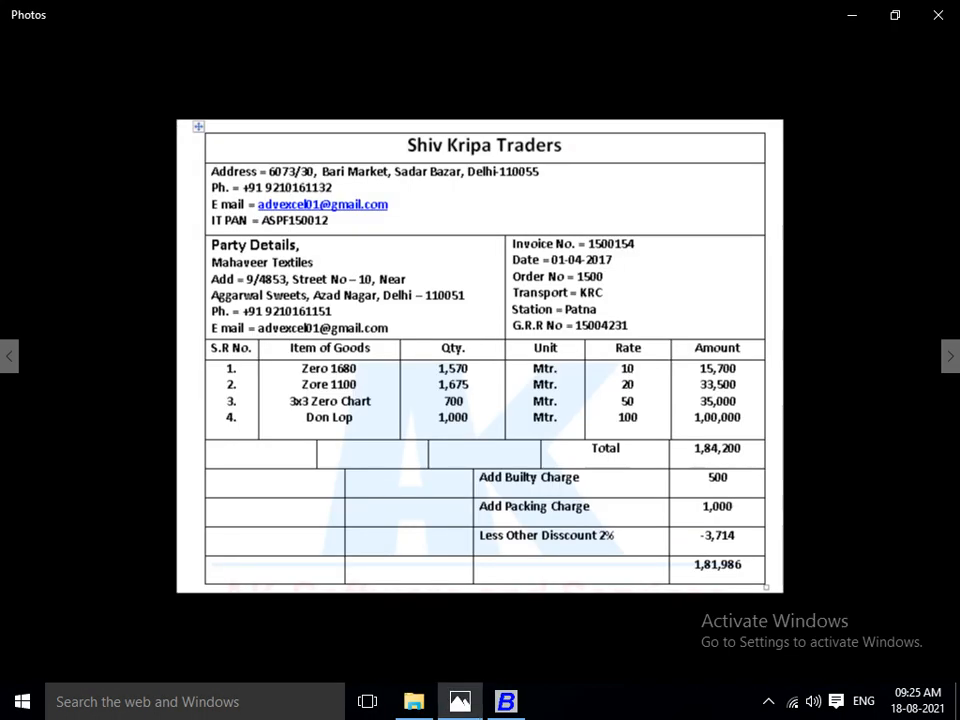
key("alt+Tab")
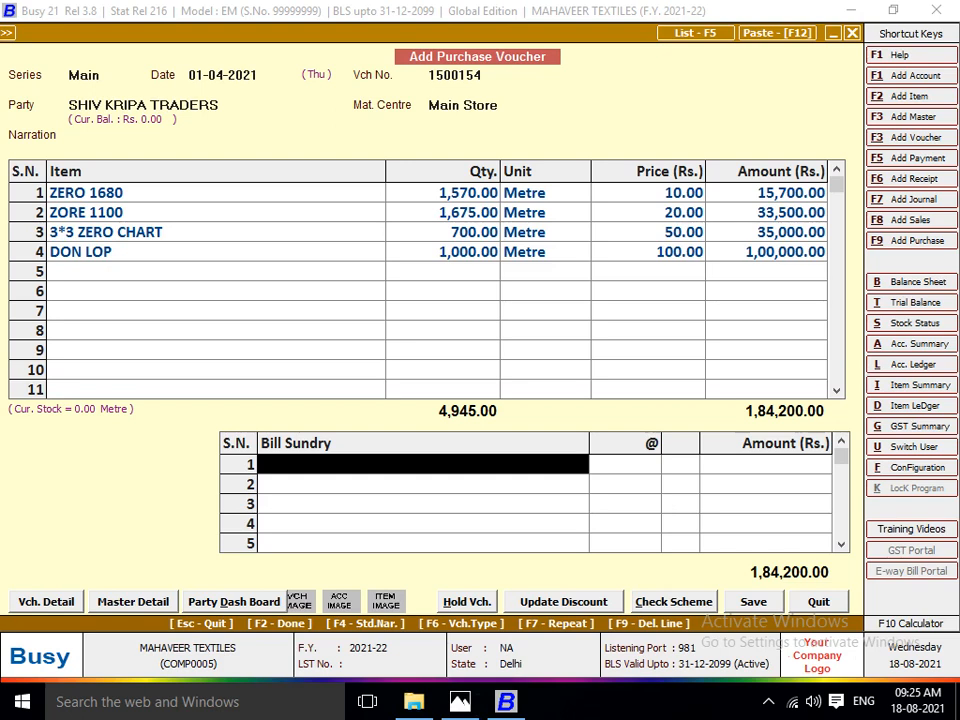
type("b")
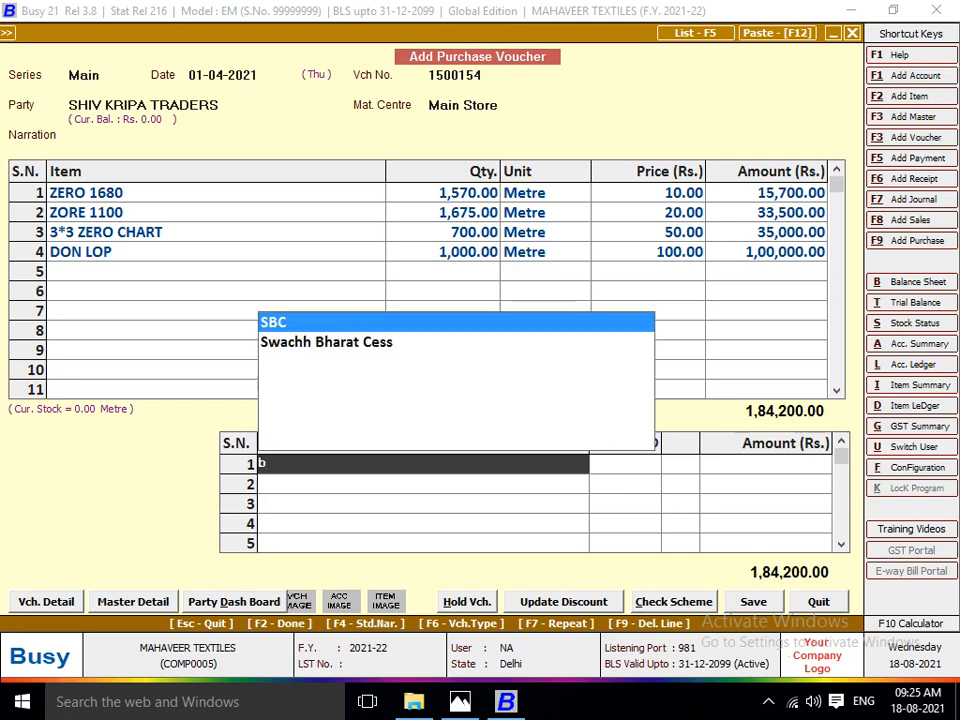
key("F3")
type("BU")
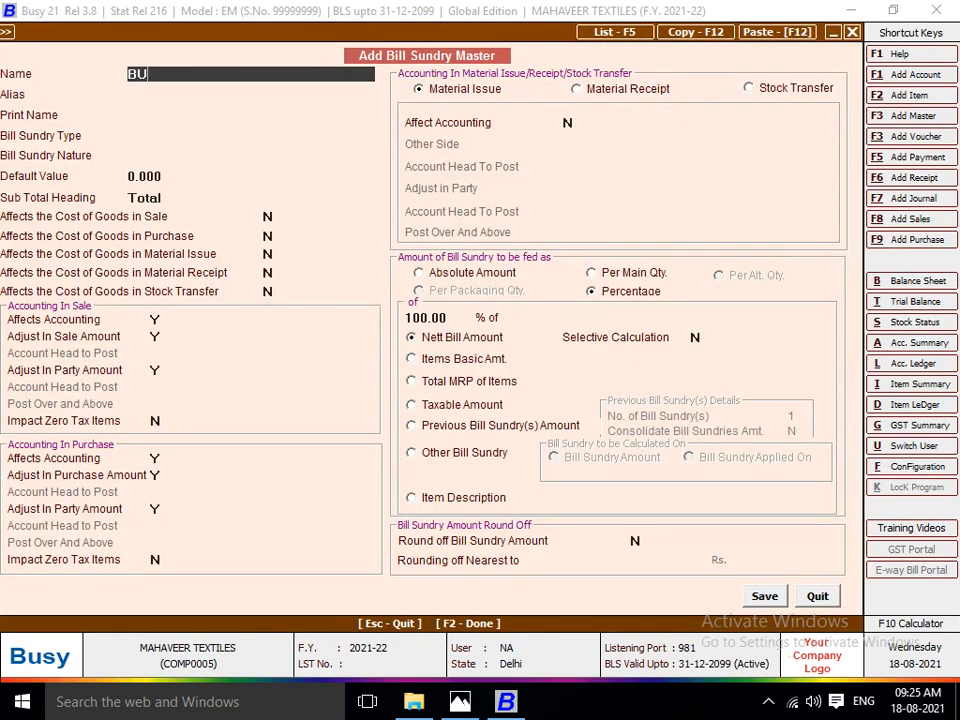
type("ILTY CHARGES")
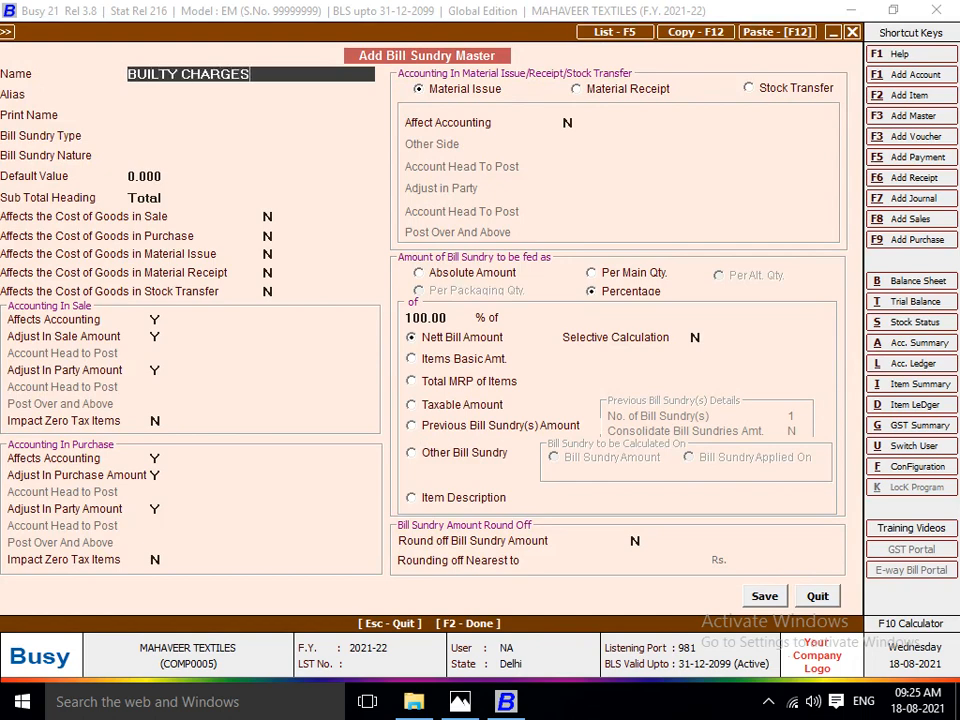
Set the BUILTY CHARGES bill sundry's type to Additive and its nature to Others.
key("Return")
key("Return")
key("Return")
key("Return")
key("Return")
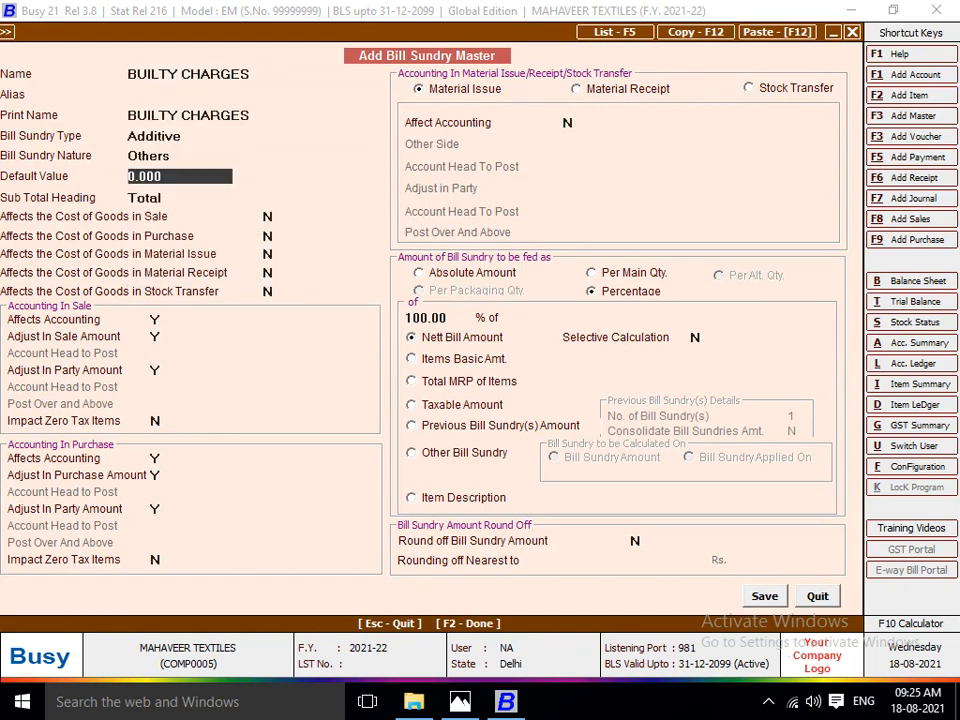
key("Up")
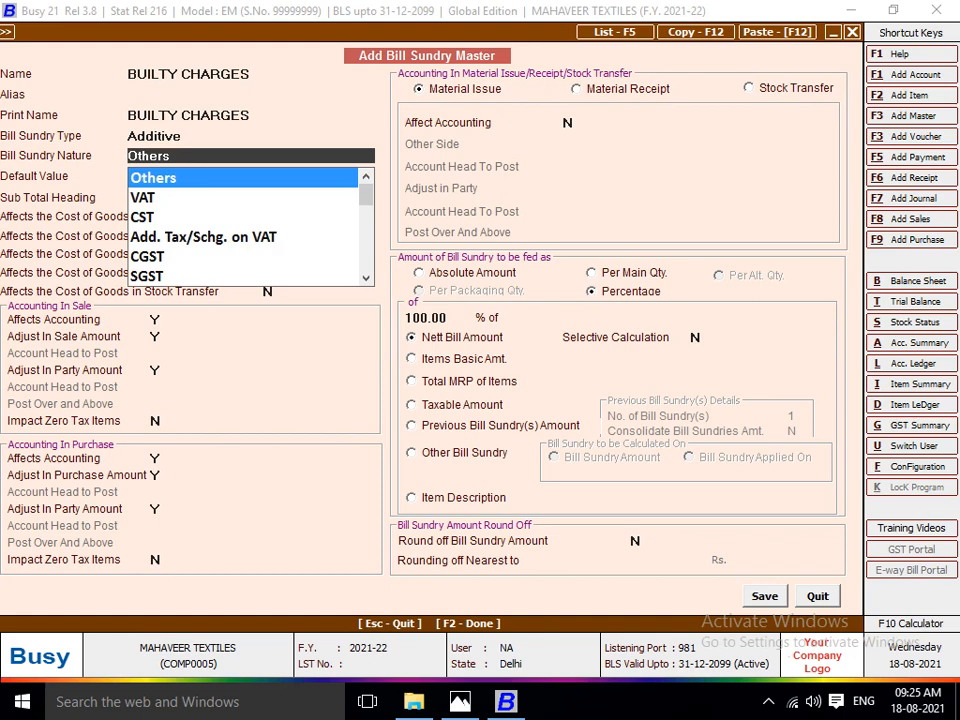
key("Up")
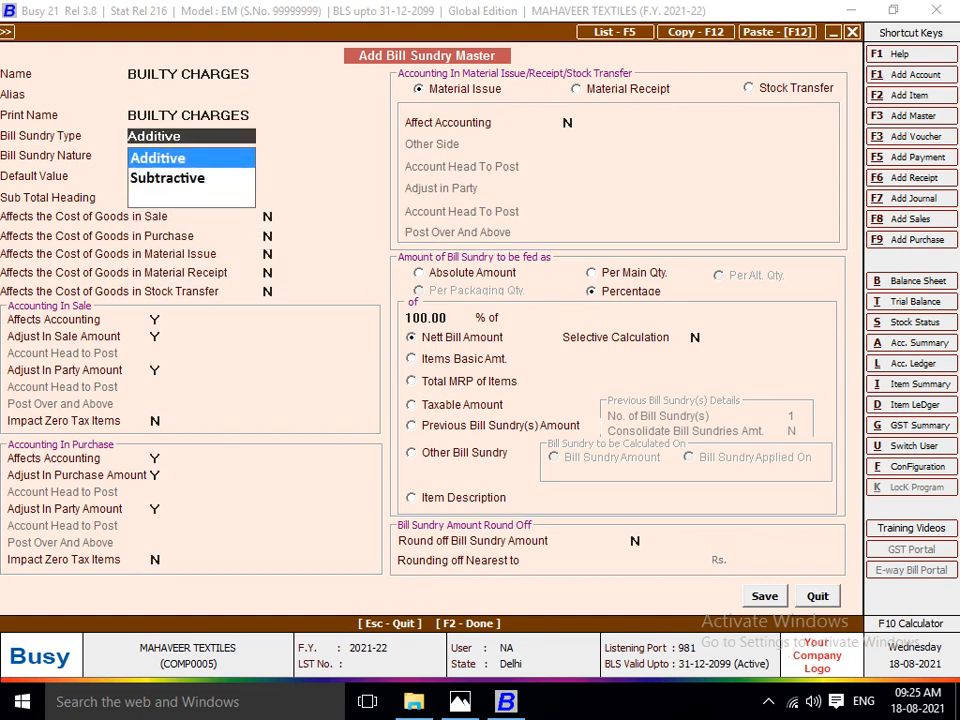
key("Down")
key("Up")
key("Return")
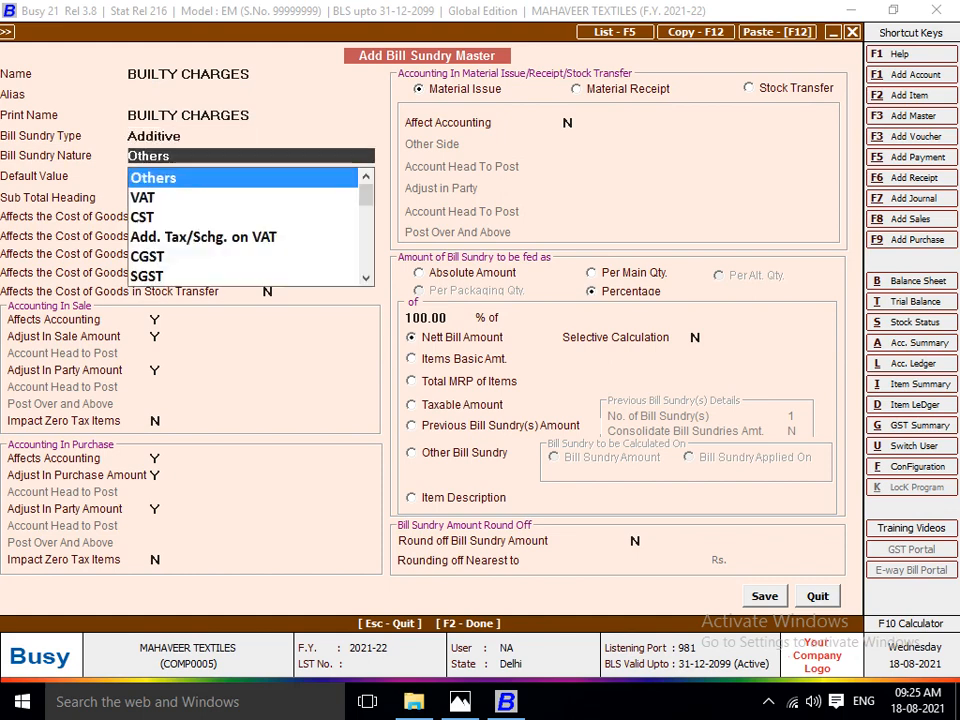
key("Return")
Make BUILTY CHARGES affect the cost of goods in purchase, material issue, material receipt and stock transfer.
key("Return")
key("Return")
key("Return")
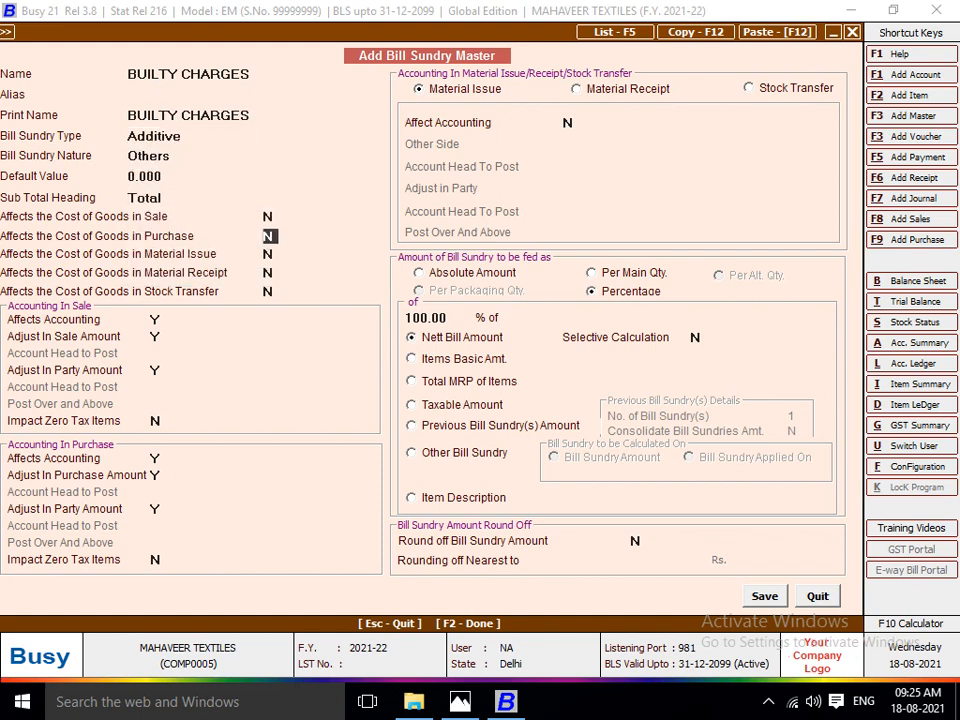
type("Y")
key("Return")
type("Y")
key("Return")
type("Y")
key("Return")
type("Y")
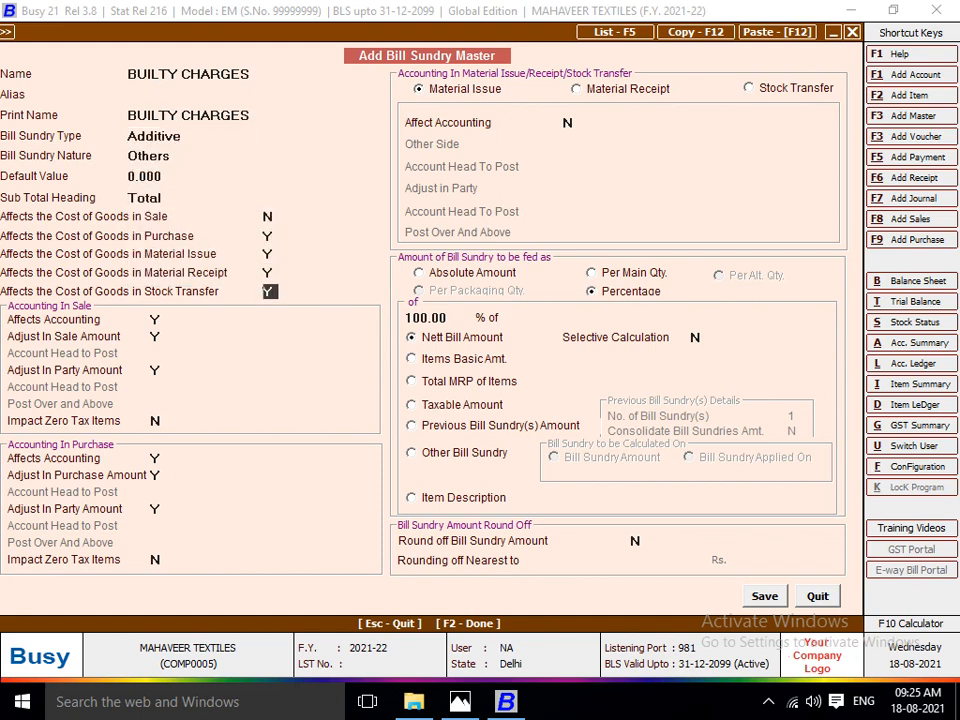
key("Return")
Have the BUILTY CHARGES amount fed as an absolute amount and save the bill sundry master.
left_click(420, 273)
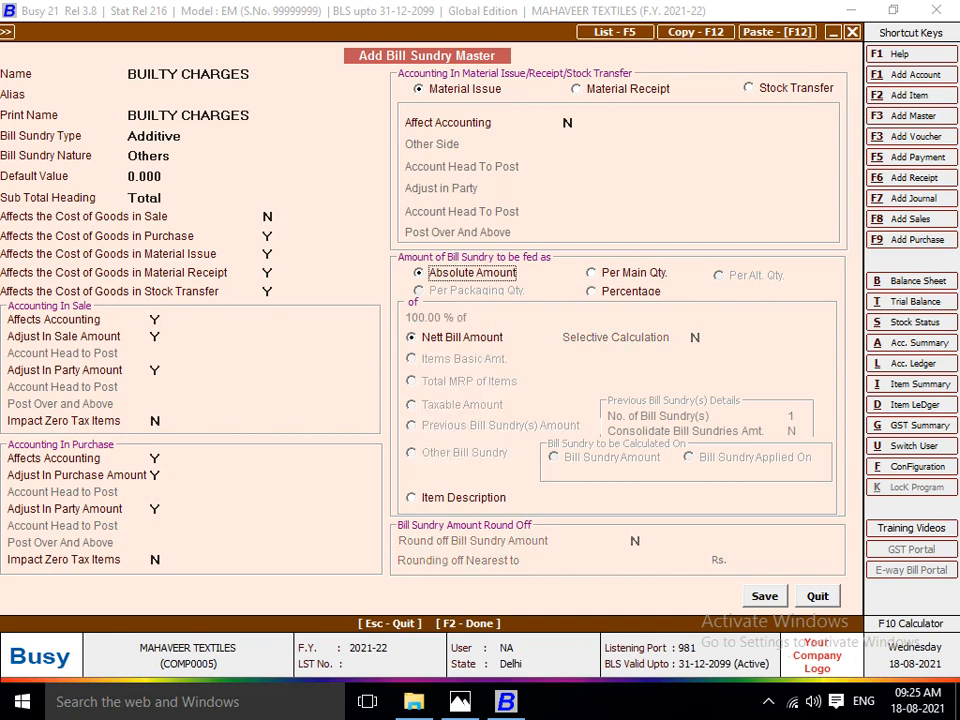
key("F2")
key("Return")
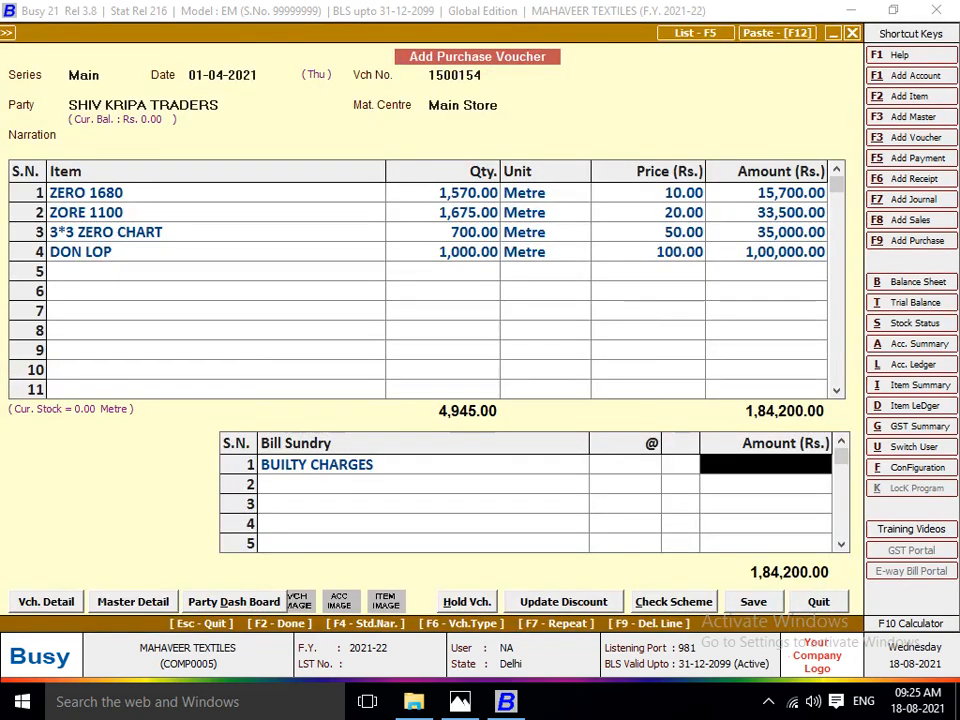
Enter 500 from the invoice as the BUILTY CHARGES amount on the voucher.
key("alt+Tab")
Add PACKING CHARGES as the second bill sundry with an amount of 1,000 from the invoice.
key("alt+Tab")
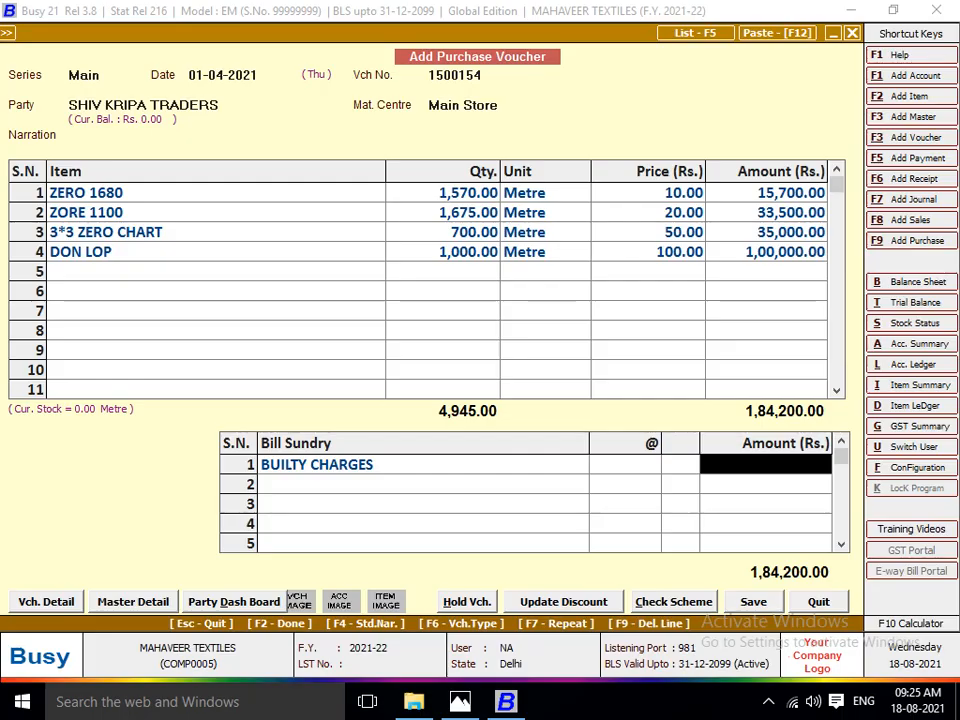
type("500")
key("Return")
key("alt+Tab")
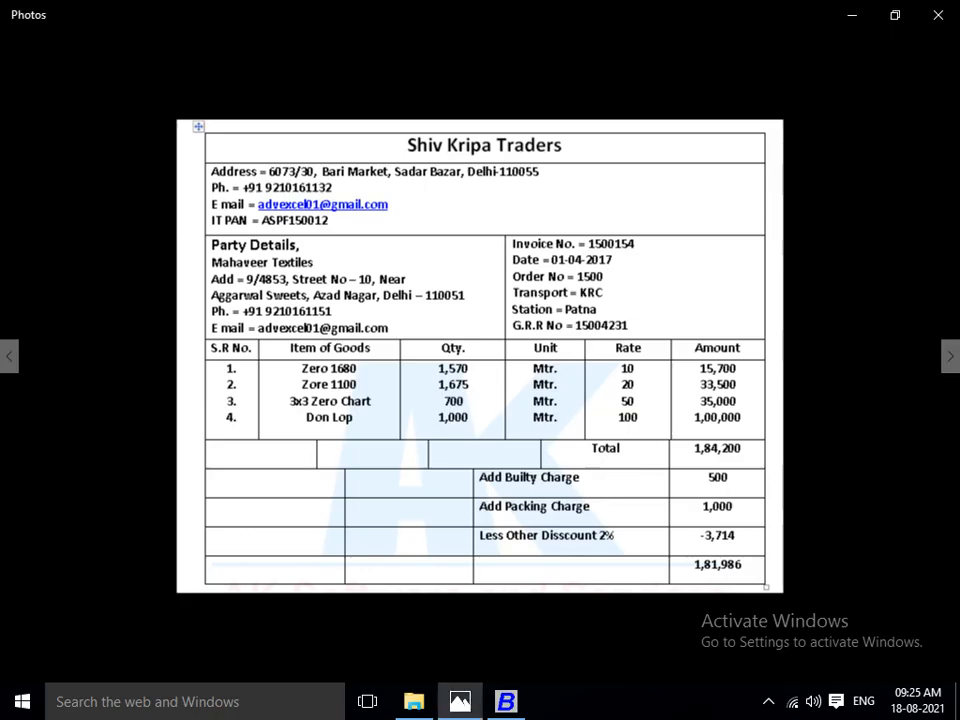
key("alt+Tab")
type("PA")
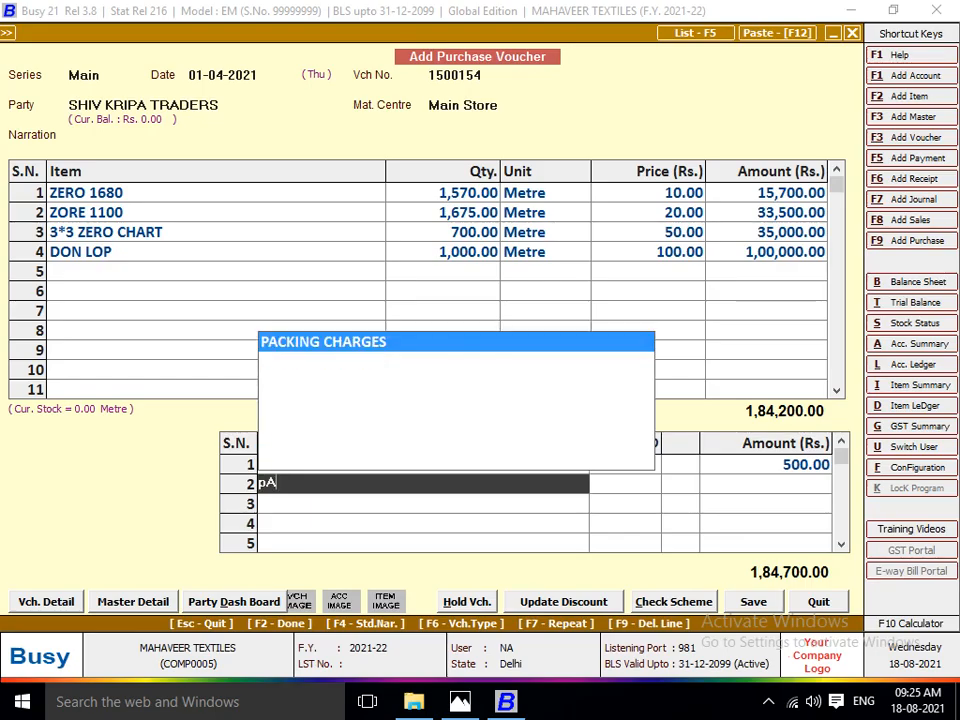
key("Return")
key("alt+Tab")
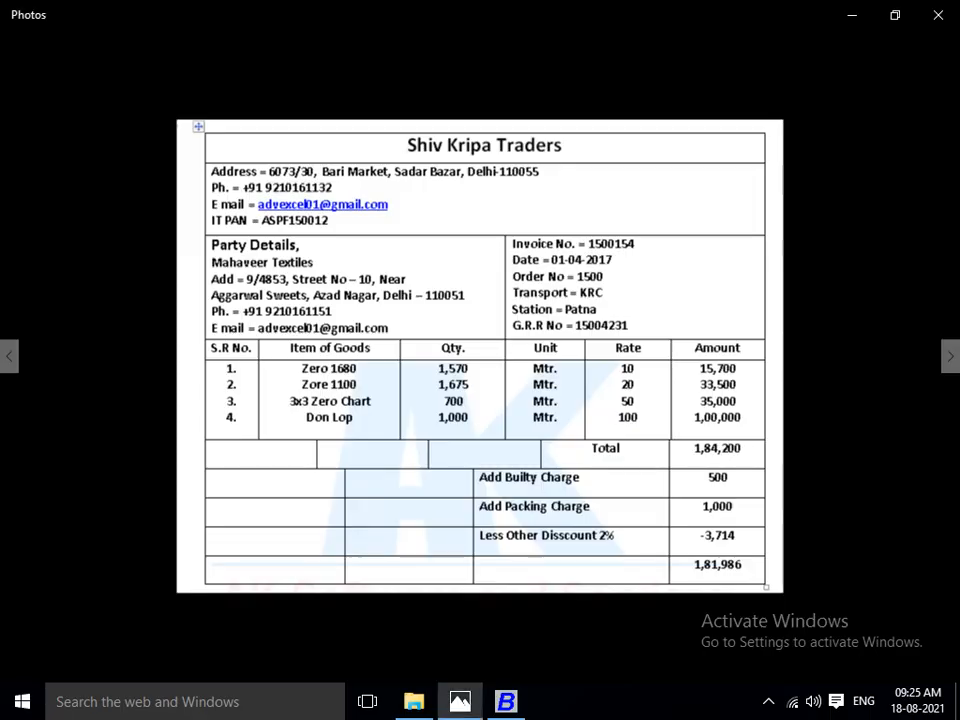
key("alt+Tab")
type("1000")
key("Return")
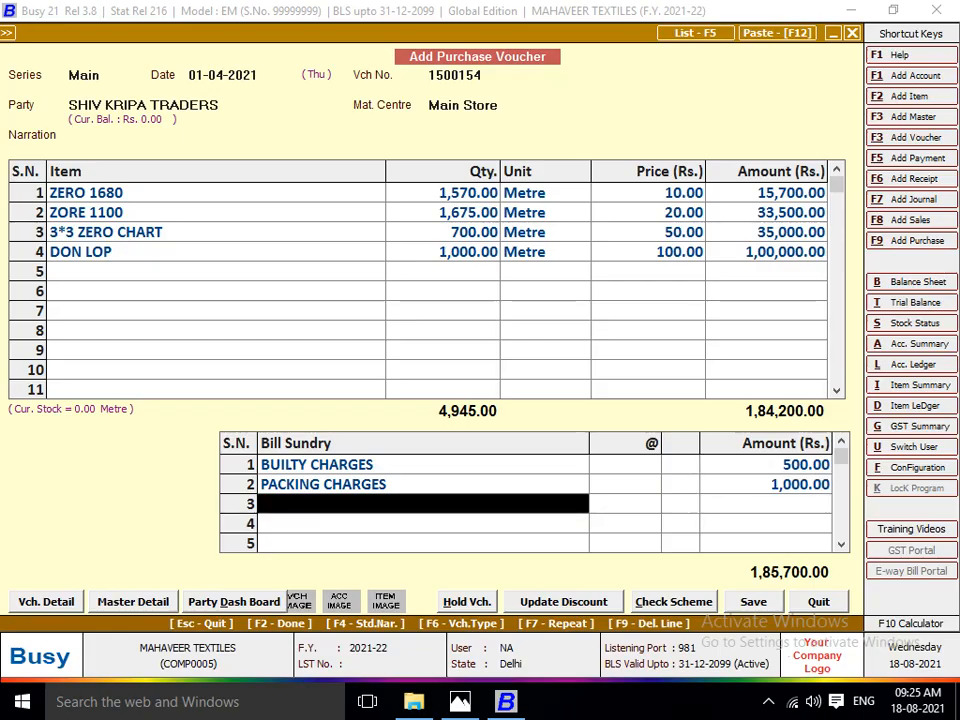
Add Discount as the third bill sundry at 2 percent, as given on the Shiv Kripa Traders invoice.
key("alt+Tab")
key("alt+Tab")
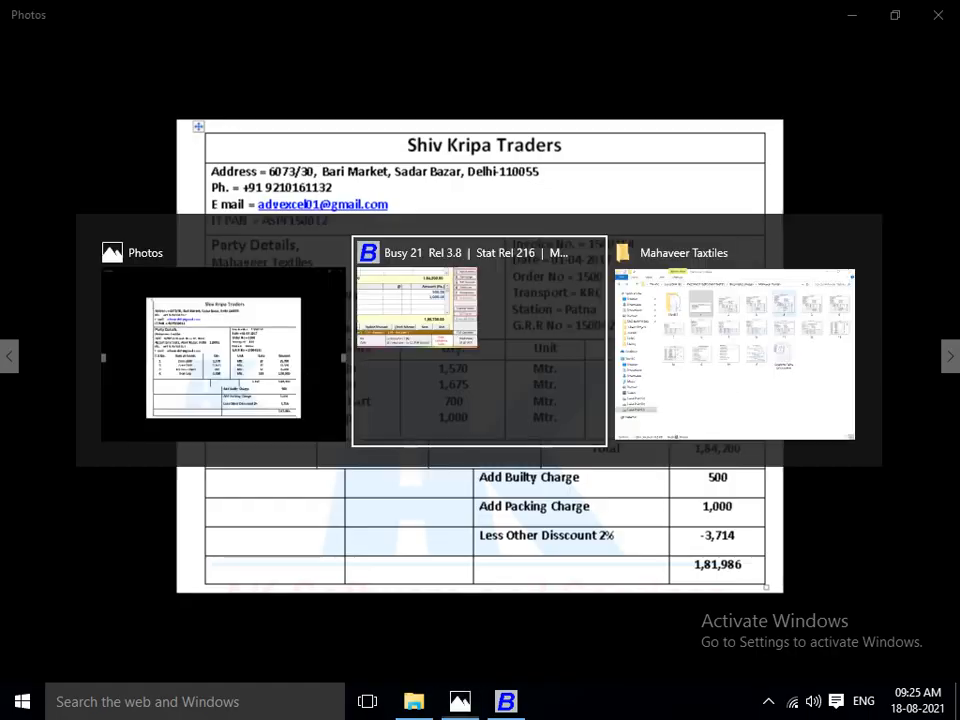
type("dIS")
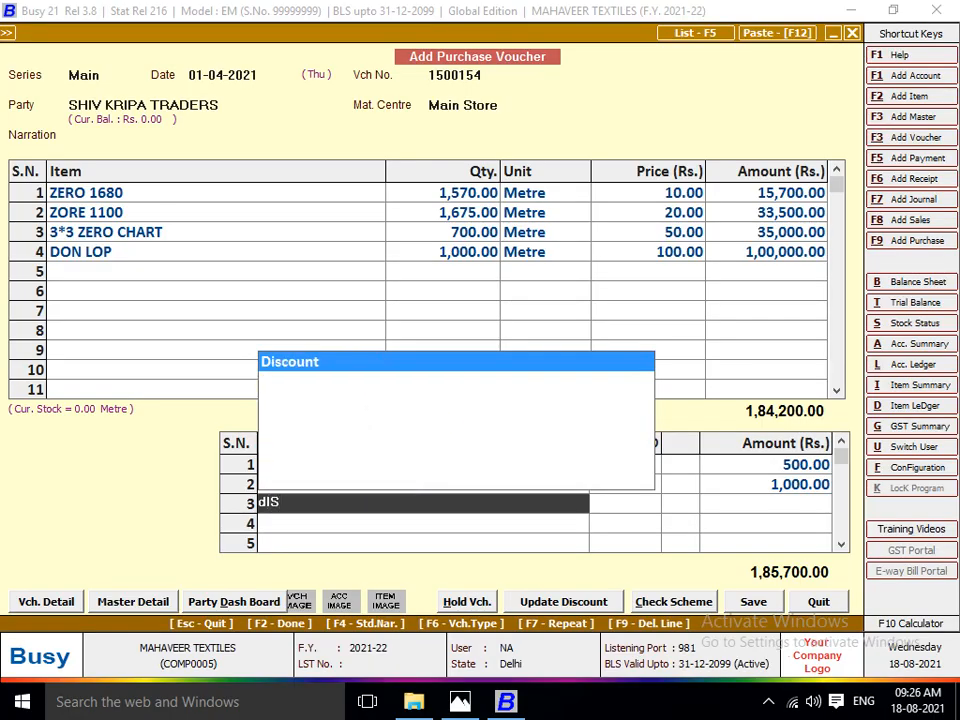
key("Return")
type("2")
key("Return")
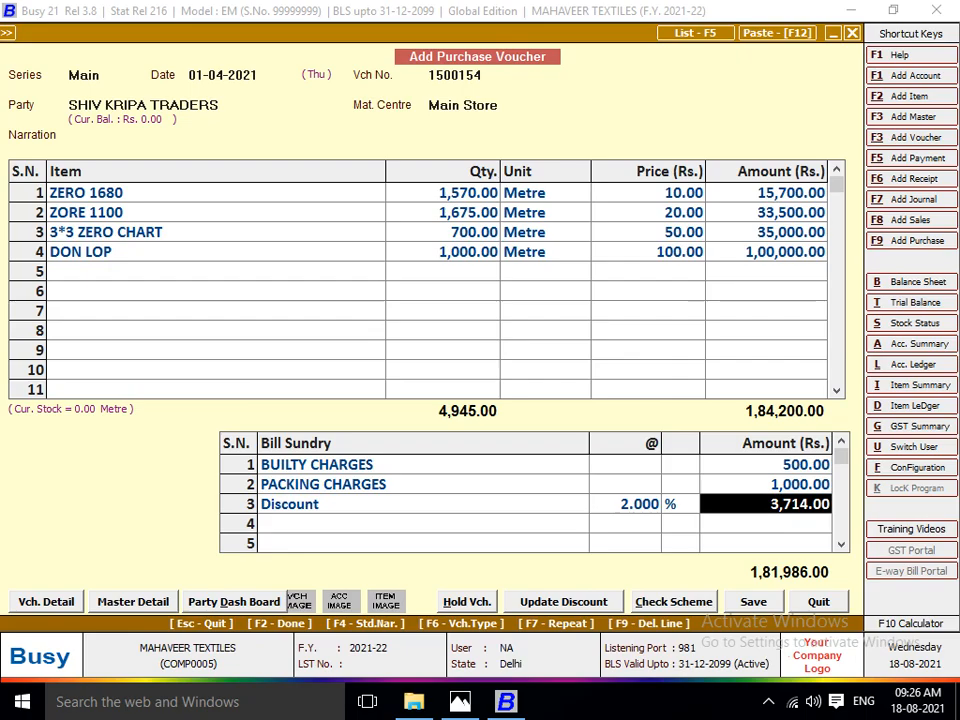
Compare the Shiv Kripa Traders voucher with its invoice, leave the transport details blank and save the voucher.
key("alt+Tab")
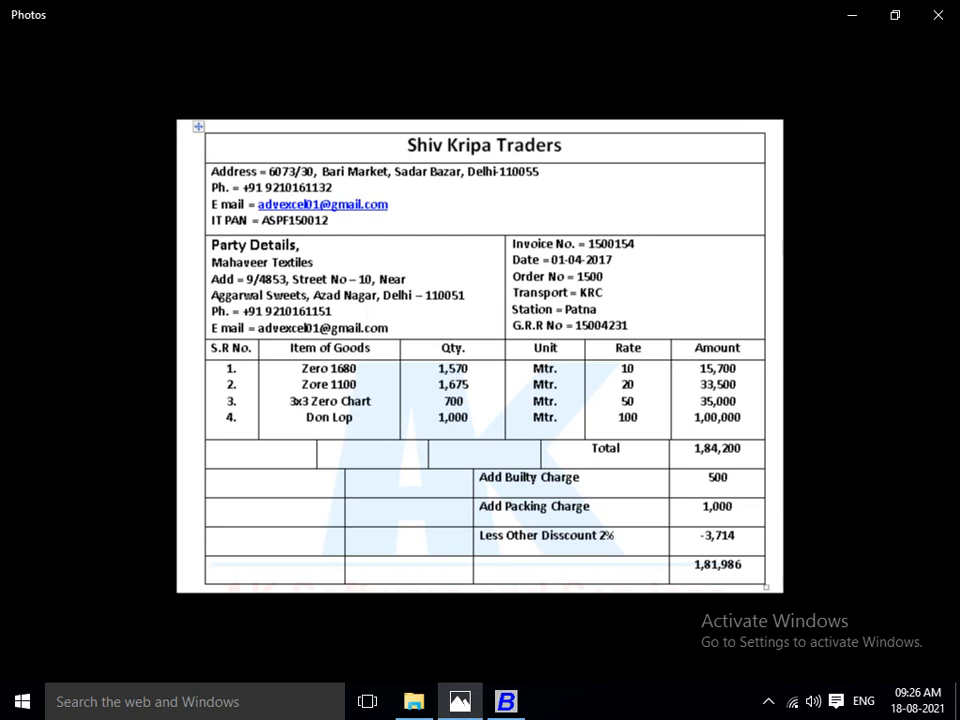
key("alt+Tab")
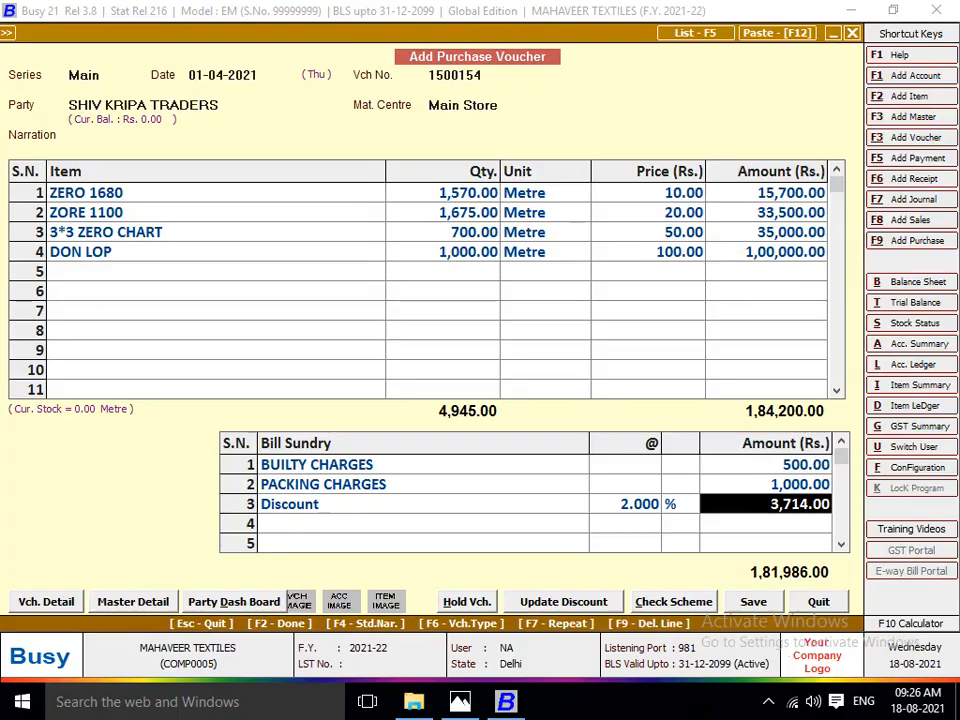
key("alt+Tab")
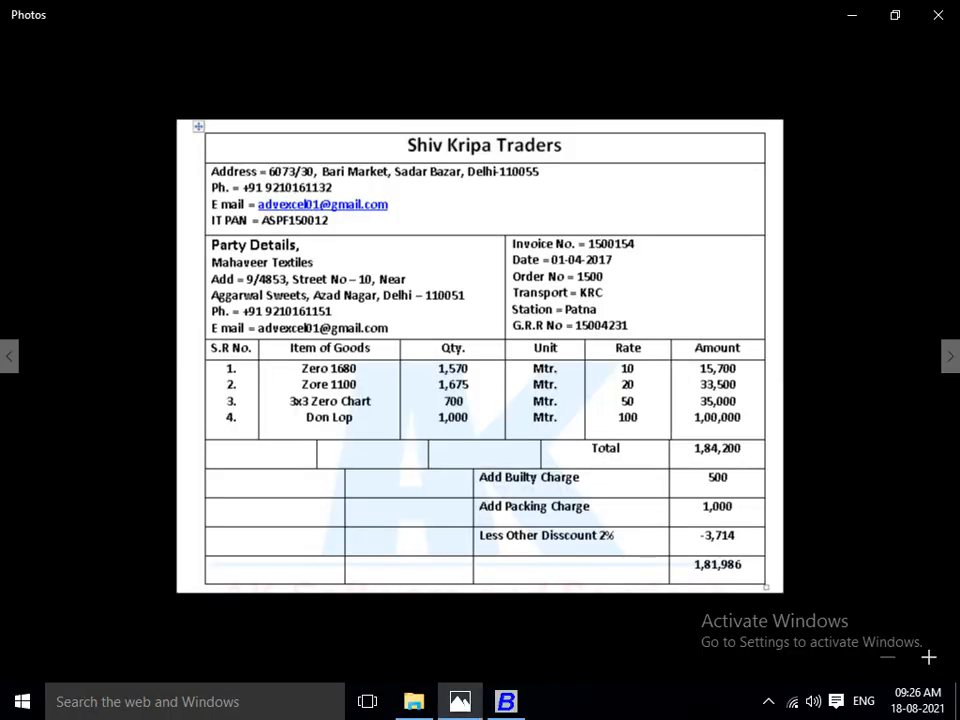
key("alt+Tab")
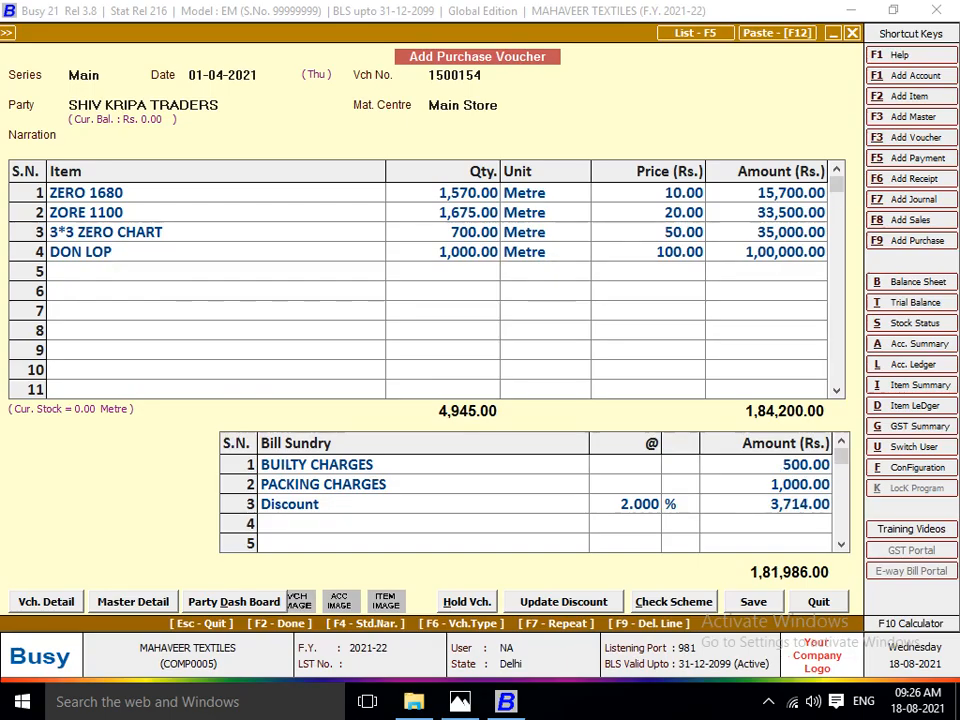
key("alt+Tab")
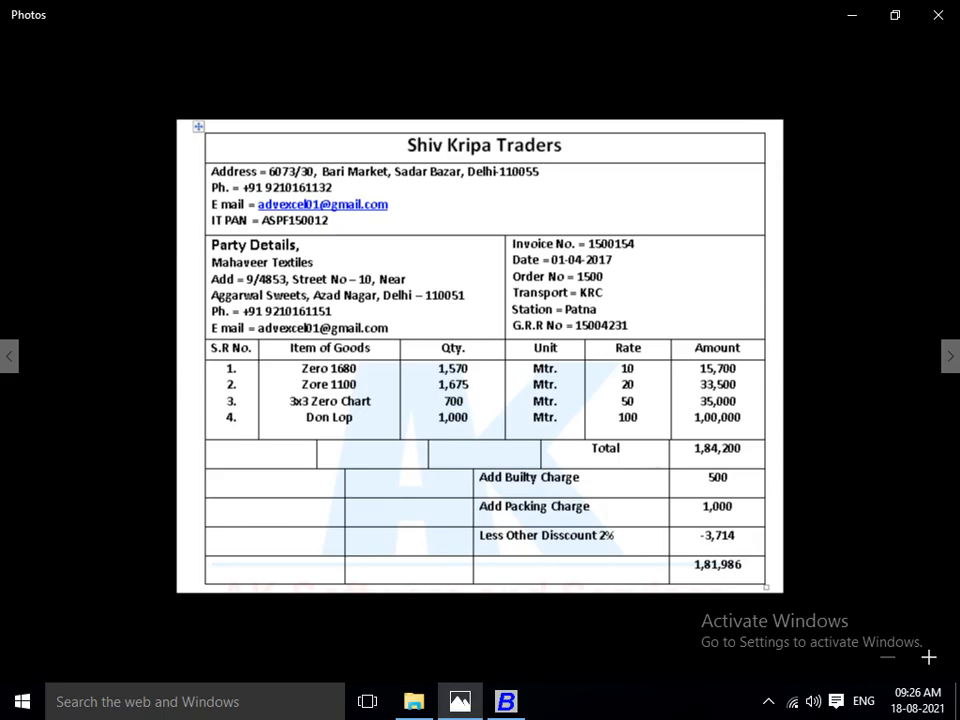
key("alt+Tab")
key("Return")
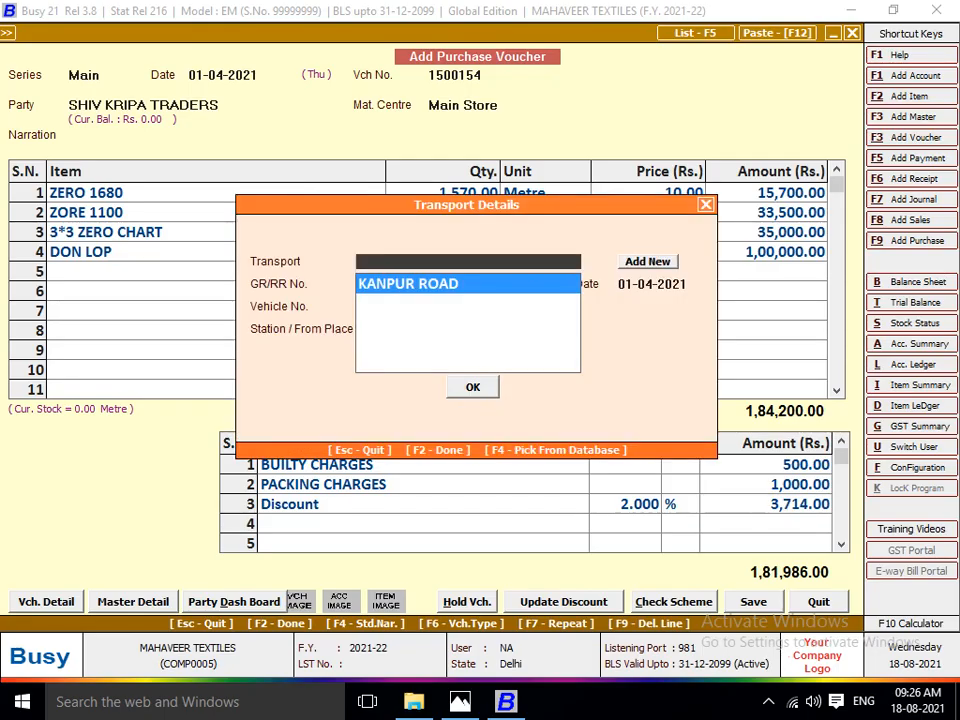
key("F2")
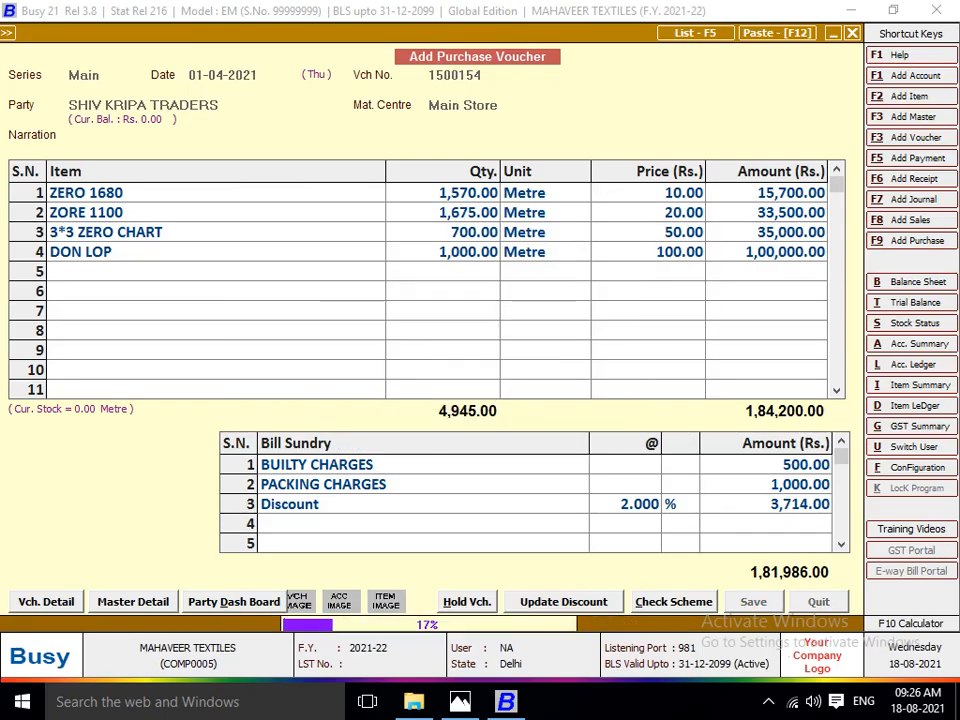
Bring up the Shiv Shakti Traders Company invoice and enter its number 15161 on a new purchase voucher dated 01-04-2021.
key("alt+Tab")
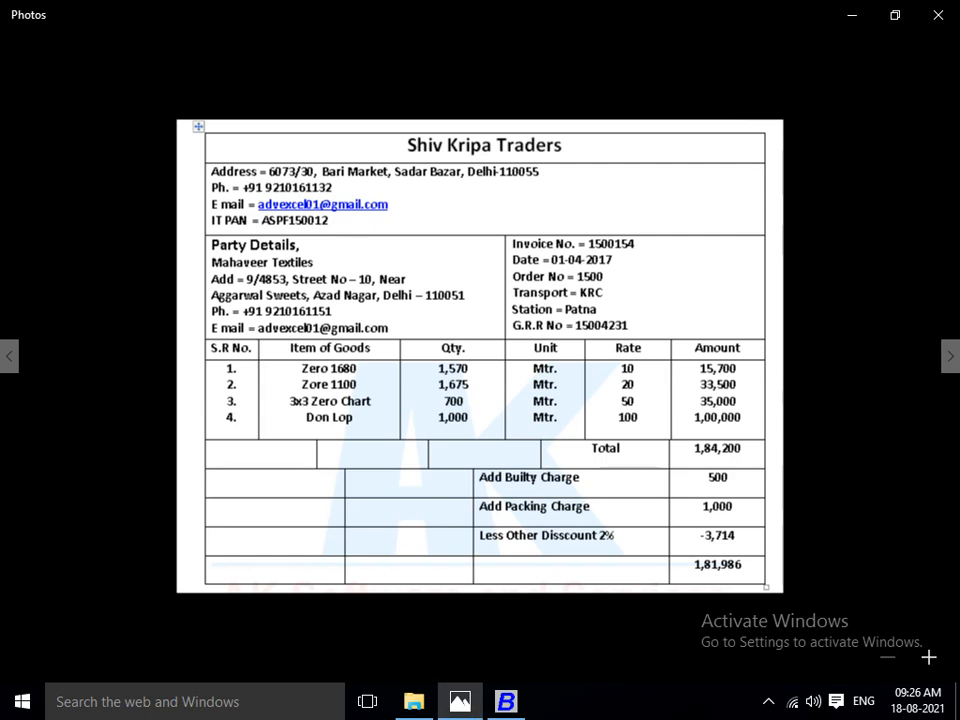
key("Left")
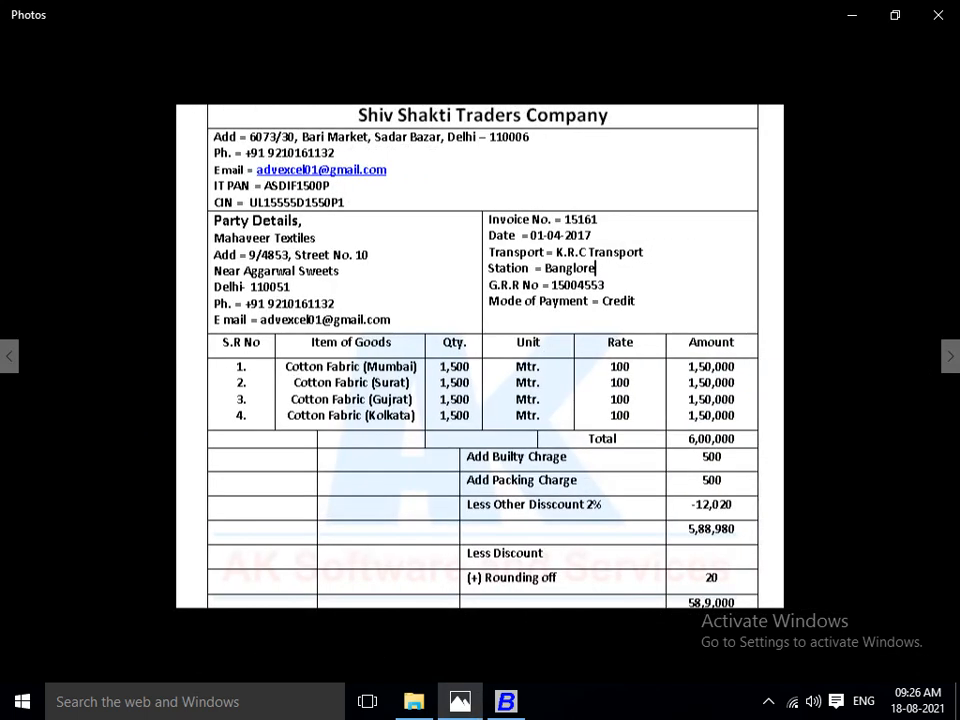
key("alt+Tab")
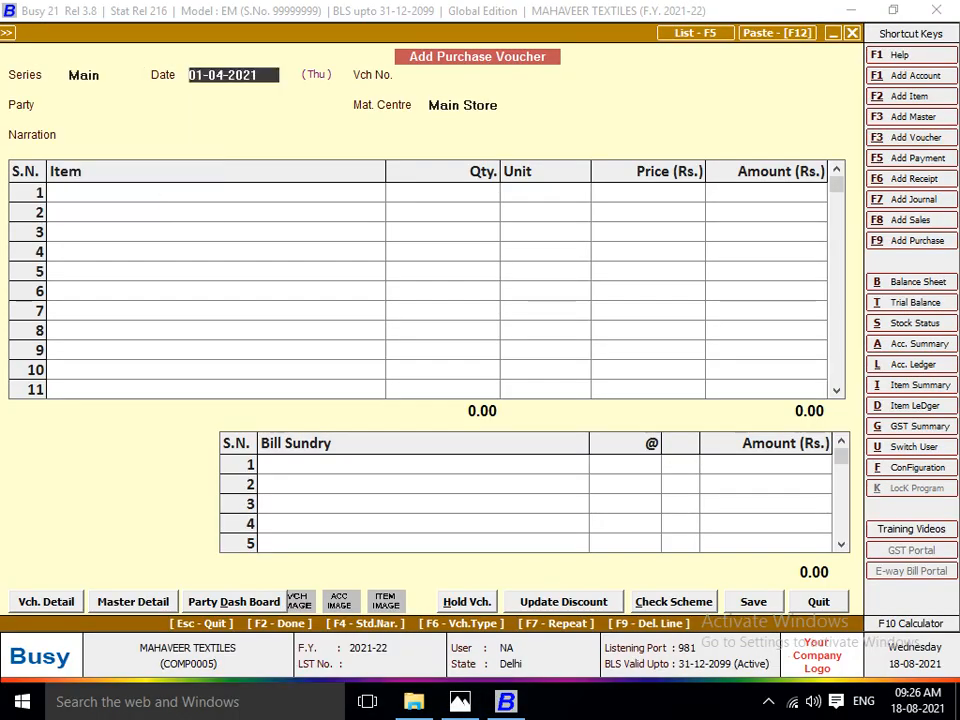
key("alt+Tab")
key("alt+Tab")
key("Return")
type("151")
key("alt+Tab")
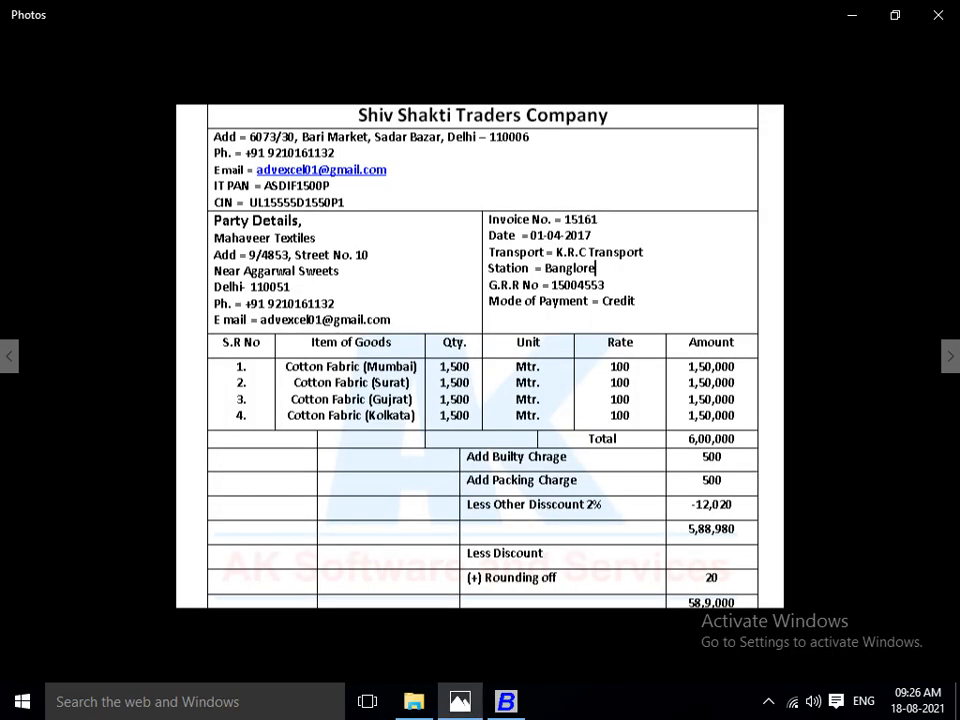
key("alt+Tab")
type("61")
key("Return")
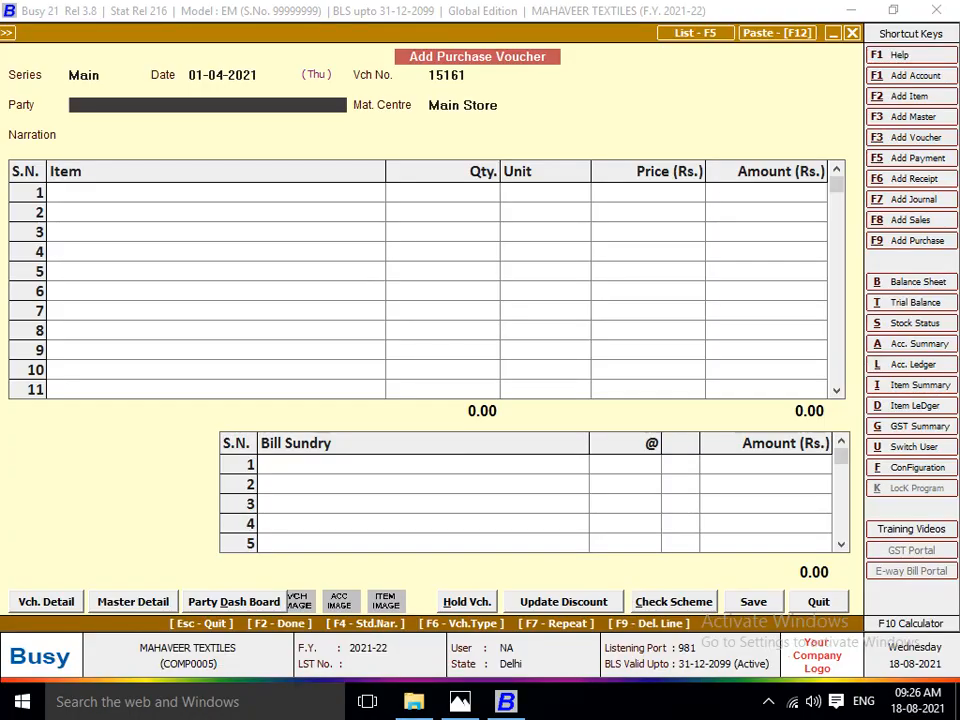
Create a new party account with SHIV SHAKTI TRADERS COMPANY as its name and print name.
key("F3")
type("SGHI")
key("BackSpace")
key("BackSpace")
key("BackSpace")
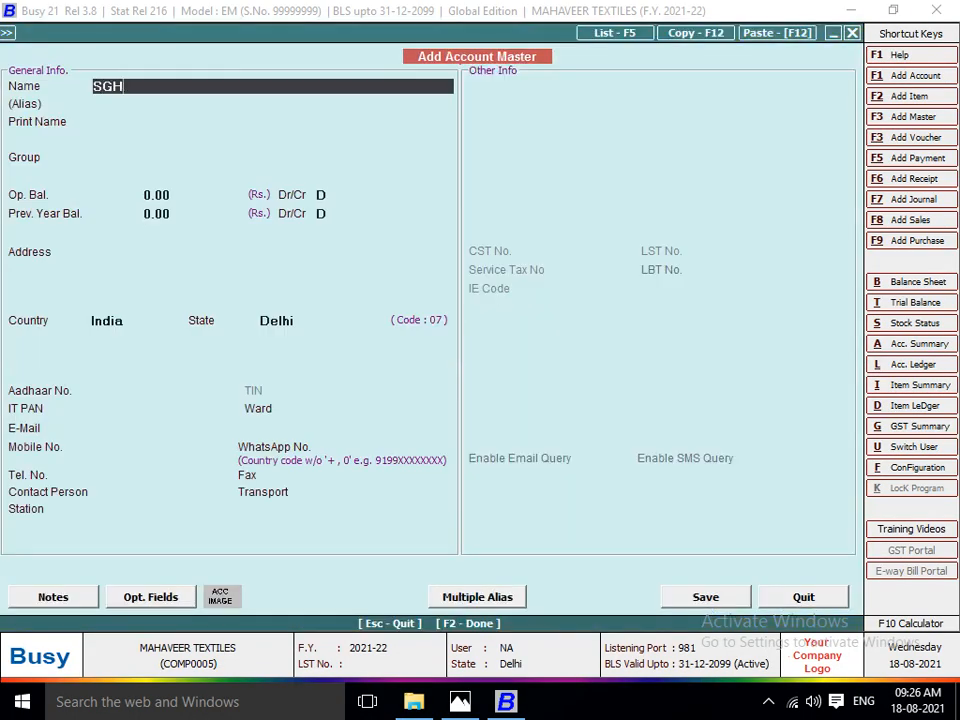
type("HIV SHAKTI TRE")
key("BackSpace")
key("BackSpace")
type("RAD")
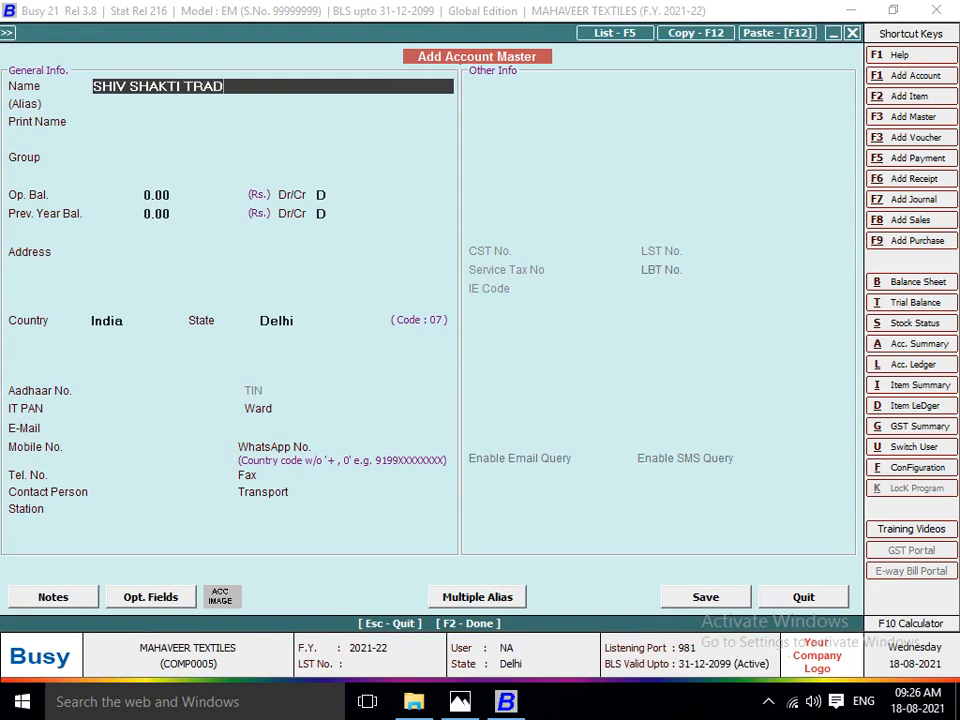
type("ERS COM")
key("alt+Tab")
key("alt+Tab")
type("PANY")
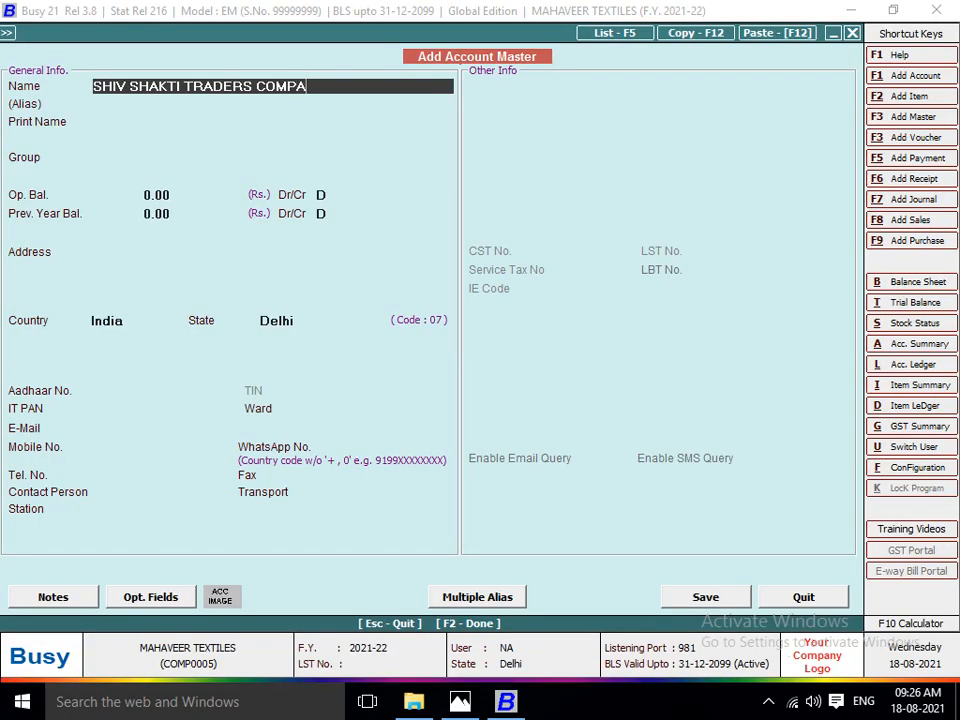
key("Return")
key("Return")
key("Return")
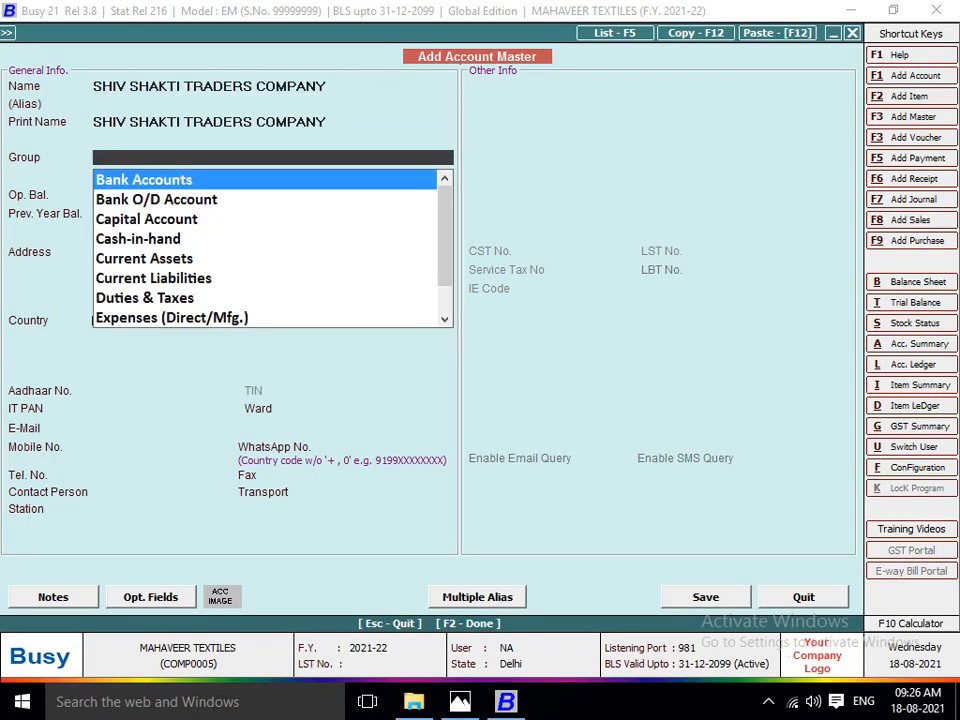
Put the new party account under the Sundry Creditors group and keep zero opening and previous year balances.
key("alt+Tab")
key("alt+Tab")
type("SU")
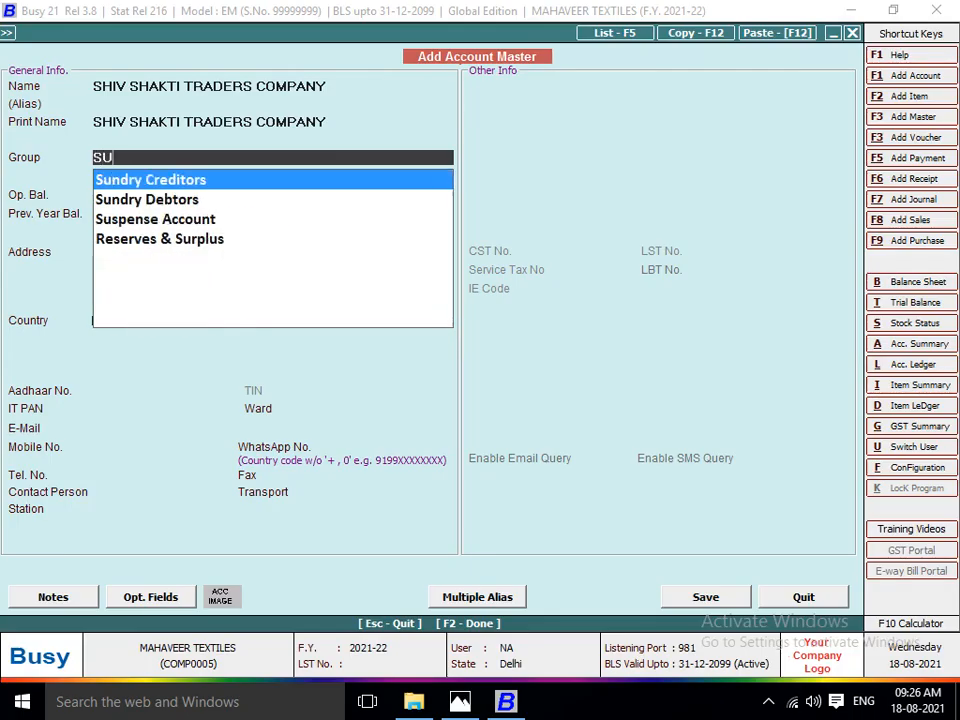
type("N")
key("Return")
key("Return")
Leave the account's address, tax and contact details blank, save it and use it as the voucher's party.
key("Return")
key("Return")
key("Return")
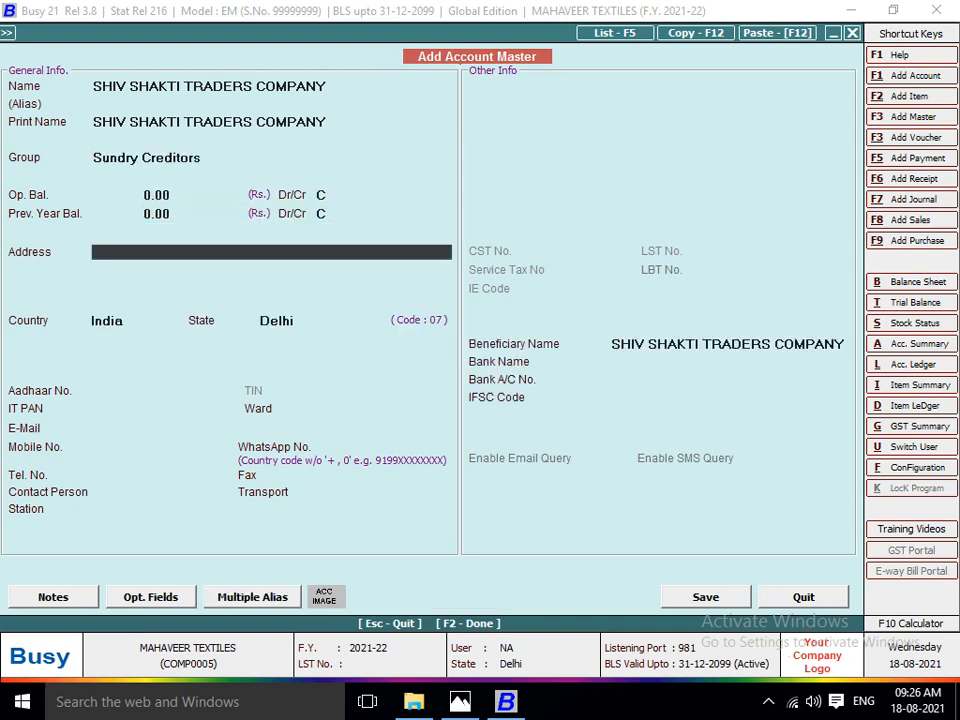
key("Return")
key("Return")
key("Return")
key("Return")
key("Return")
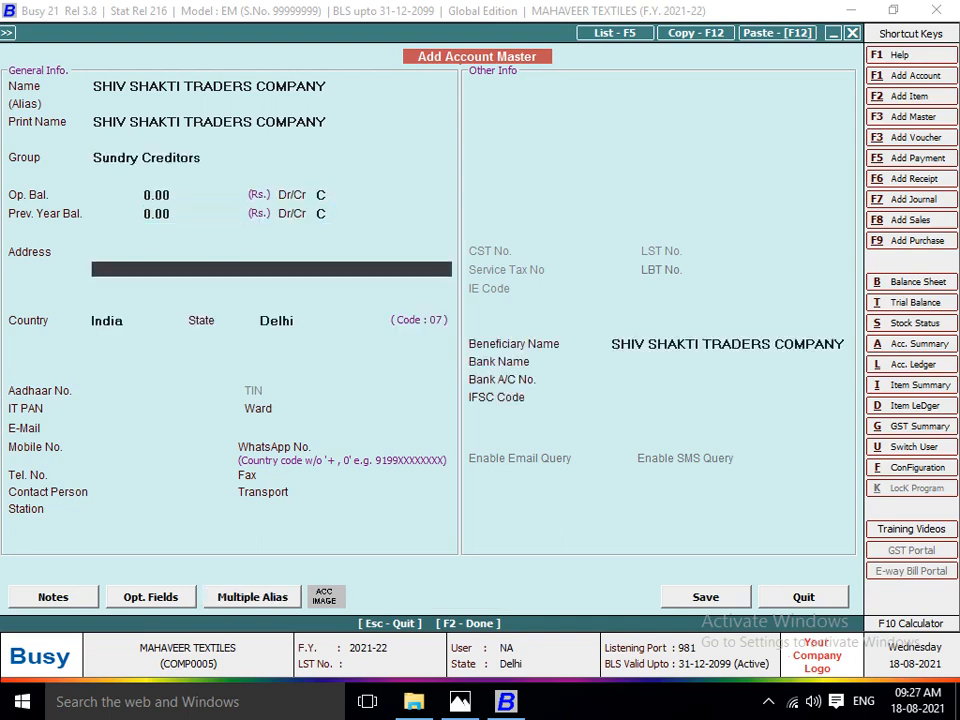
key("Return")
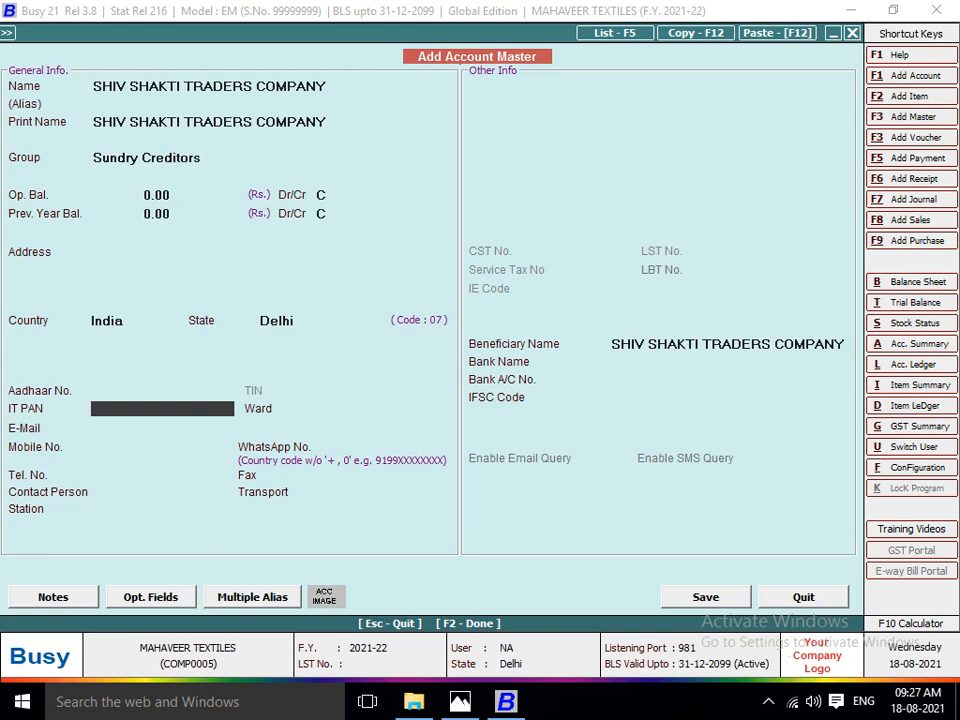
key("Return")
key("Return")
key("Return")
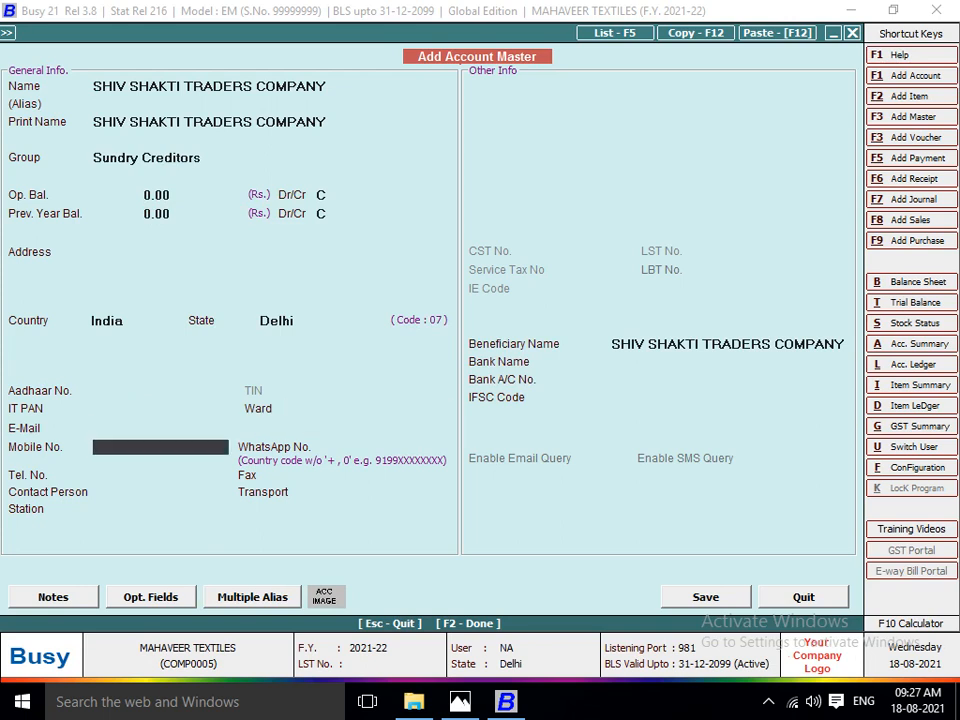
key("Return")
key("Return")
key("Return")
key("Return")
key("Return")
key("Return")
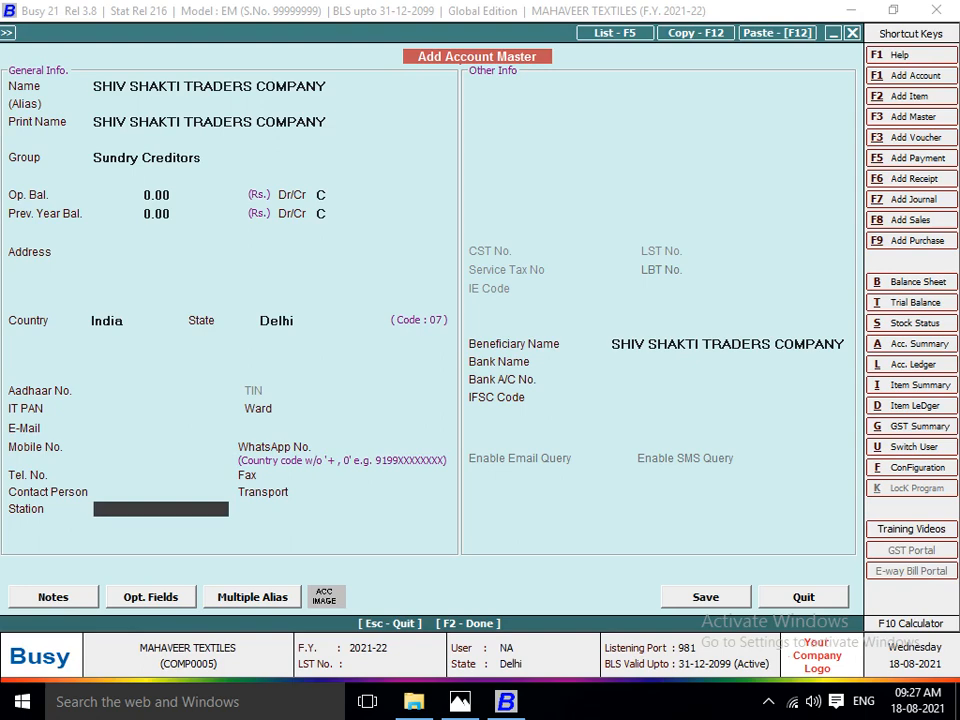
key("Return")
key("Return")
key("Return")
key("Return")
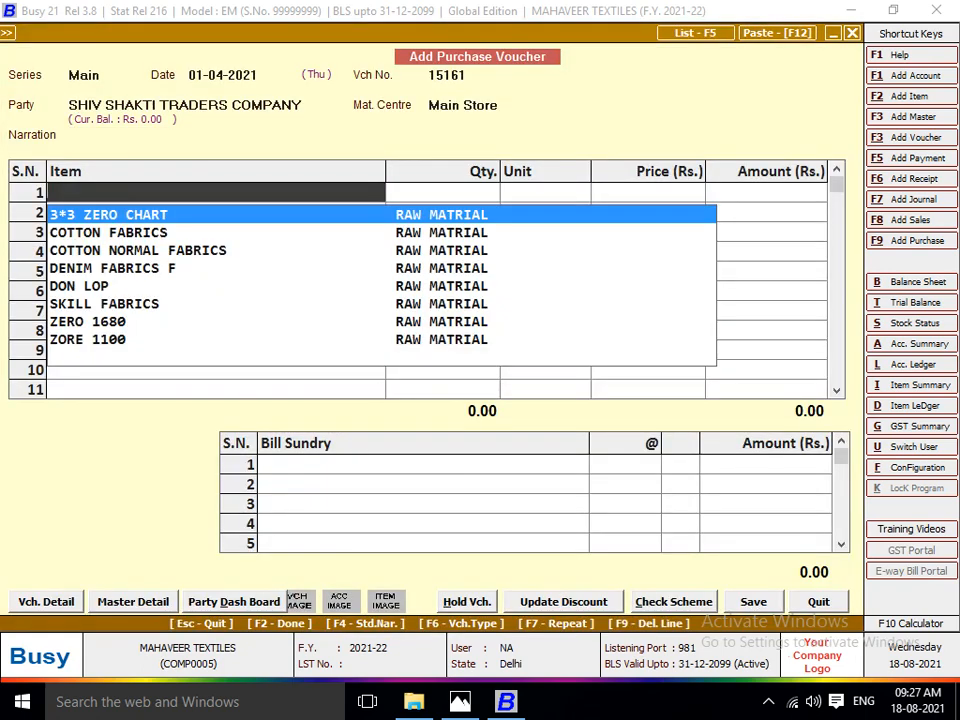
Create a new item master for the invoice's first item and name it COTTON FABRICS MUMBAI.
key("alt+Tab")
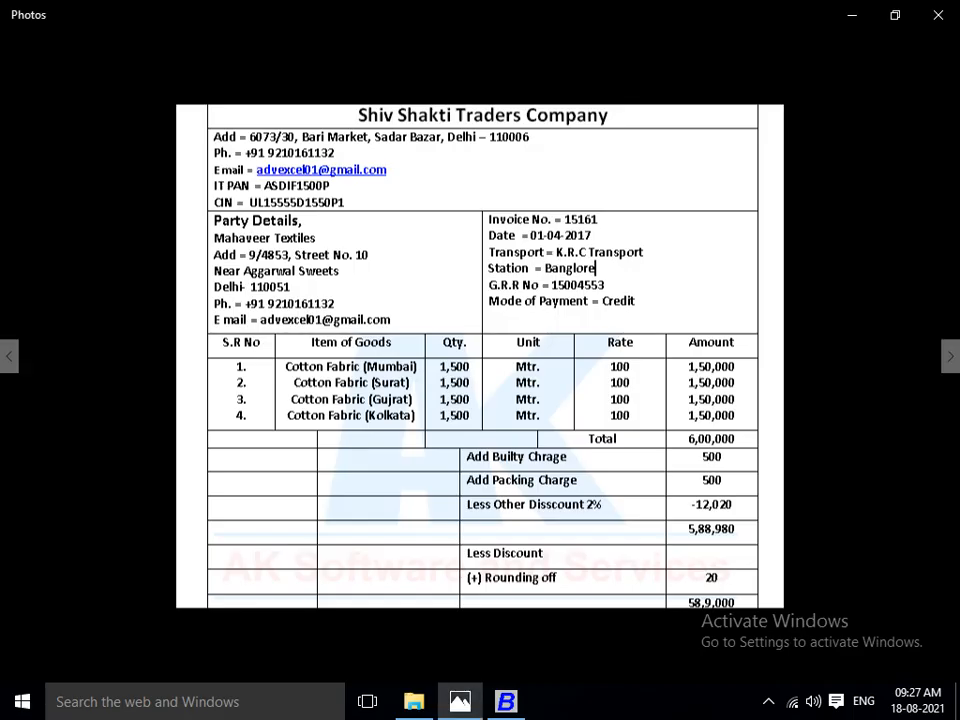
key("alt+Tab")
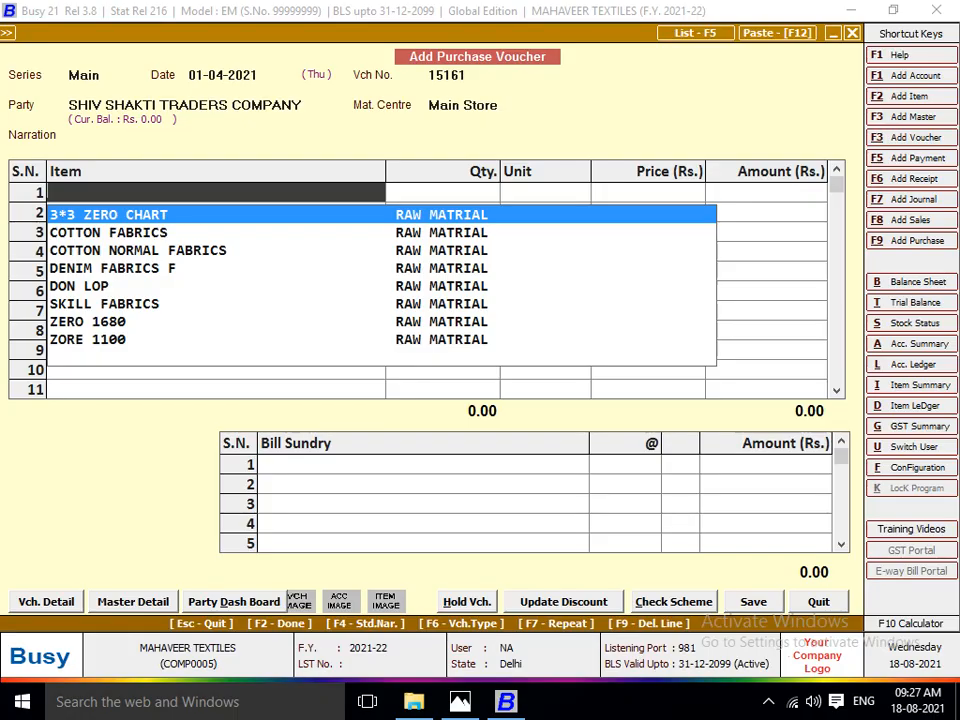
key("F3")
type("CO")
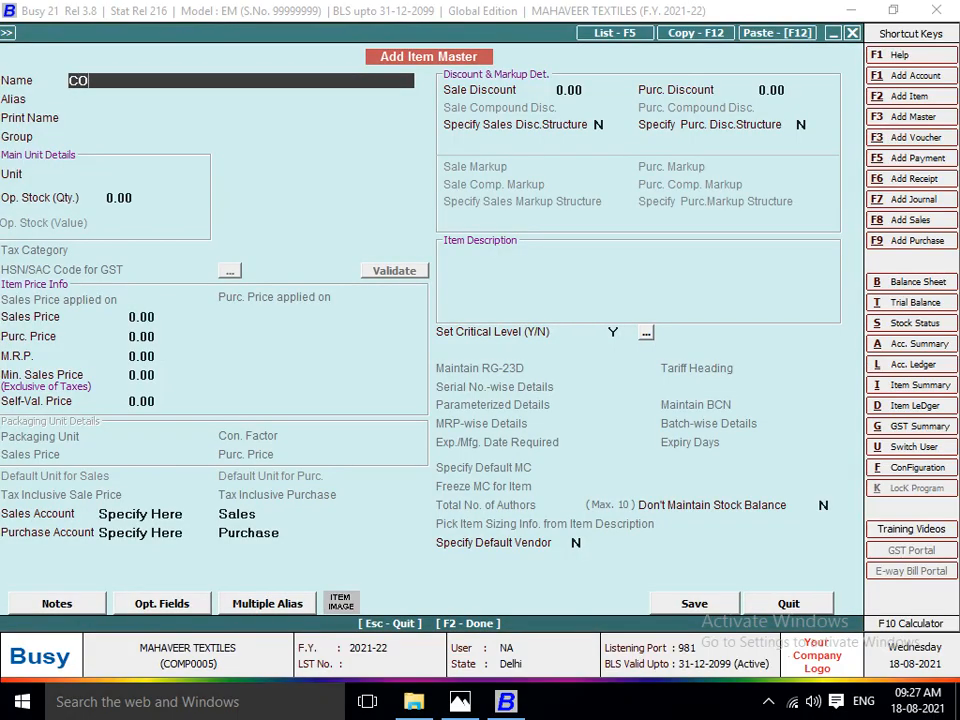
type("TTON FABRI")
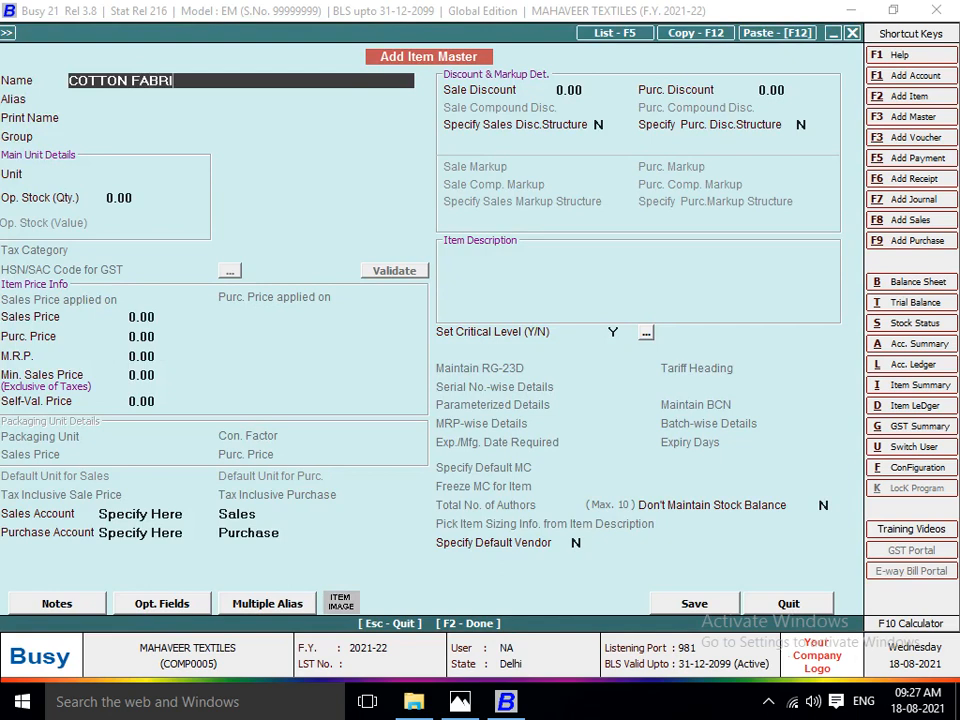
type("CS MUMBAI")
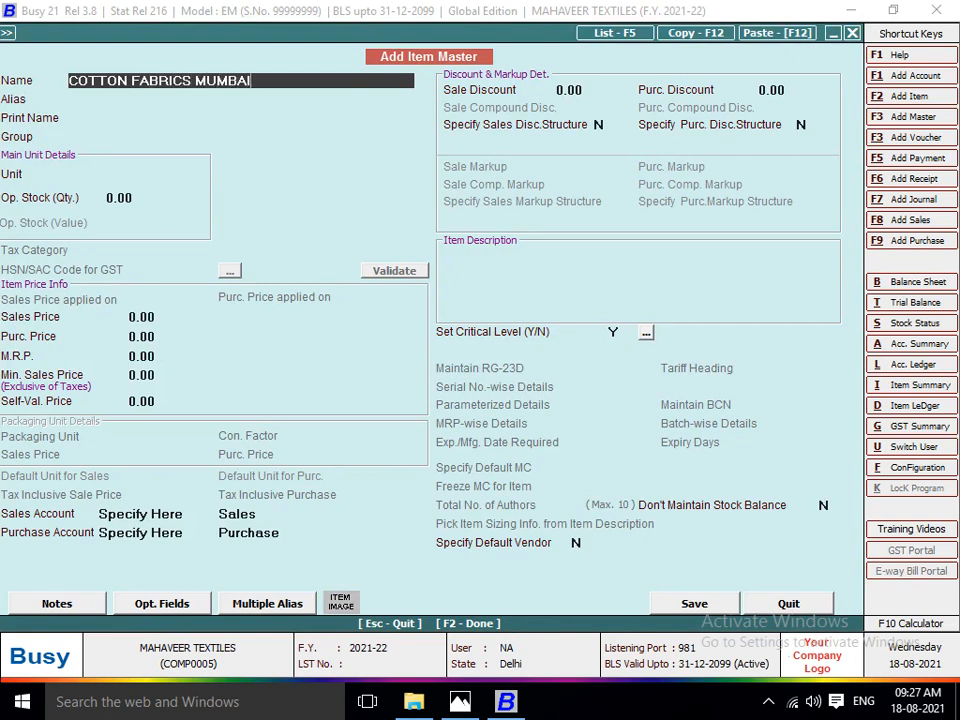
Select only the words COTTON FABRICS in the new item's name.
key("shift+Left")
key("shift+Left")
key("shift+Left")
key("shift+Left")
key("shift+Left")
key("shift+Left")
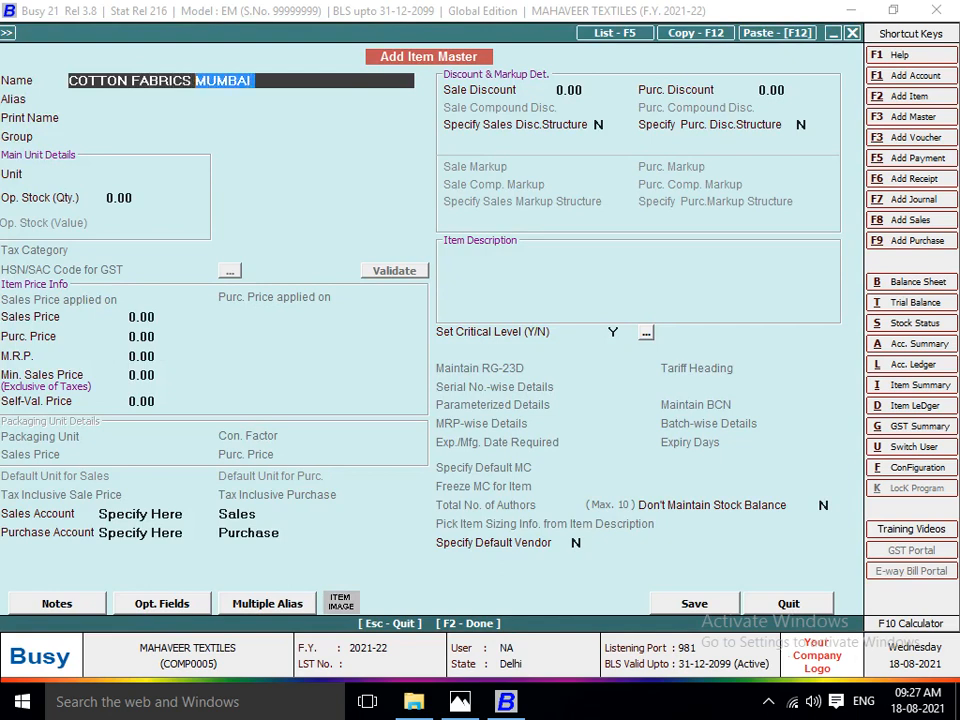
key("Right")
key("Left")
key("Left")
key("shift+Left")
key("shift+Left")
key("shift+Left")
key("shift+Left")
key("shift+Left")
key("shift+Left")
key("shift+Left")
key("shift+Left")
key("shift+Left")
key("shift+Left")
key("shift+Left")
key("shift+Left")
key("shift+Left")
key("shift+Left")
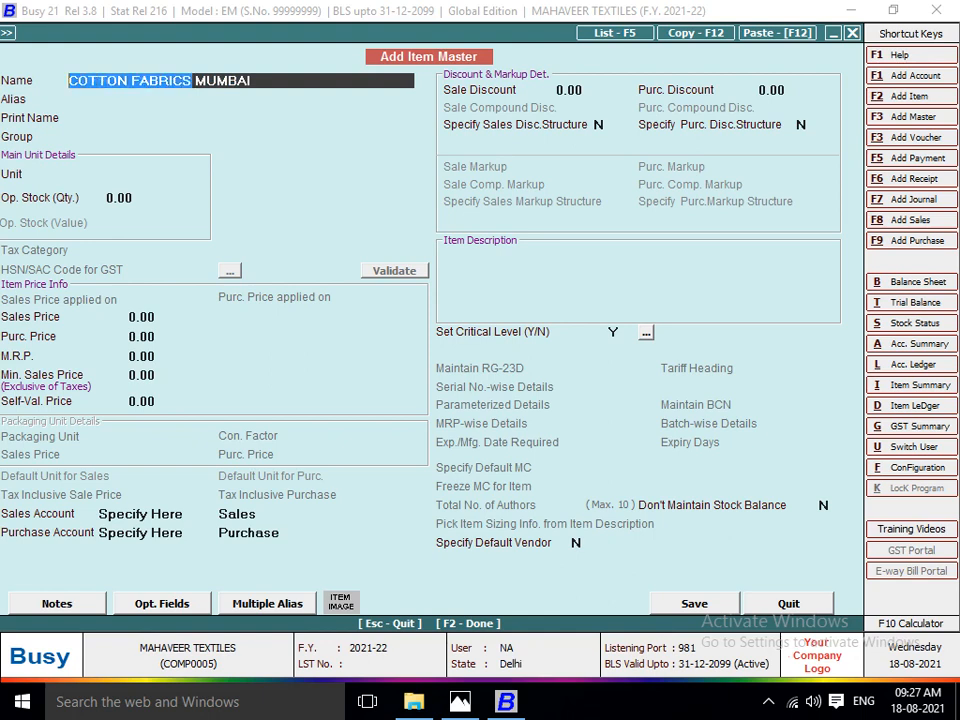
Assign the COTTON FABRICS MUMBAI item to the RAW MATRIAL group with Metre as its unit and no opening stock.
key("Return")
key("Return")
key("Down")
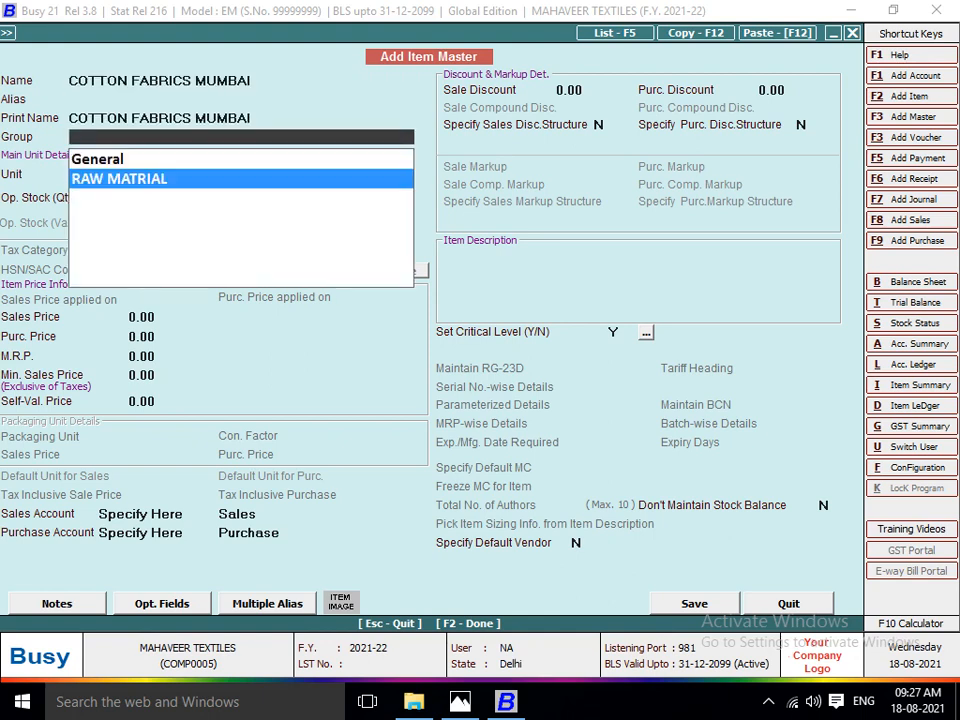
key("Return")
type("MT")
Check the rate on the invoice image in Photos, set the COTTON FABRICS MUMBAI purchase price to 100 and save the item.
key("Return")
key("Return")
key("Return")
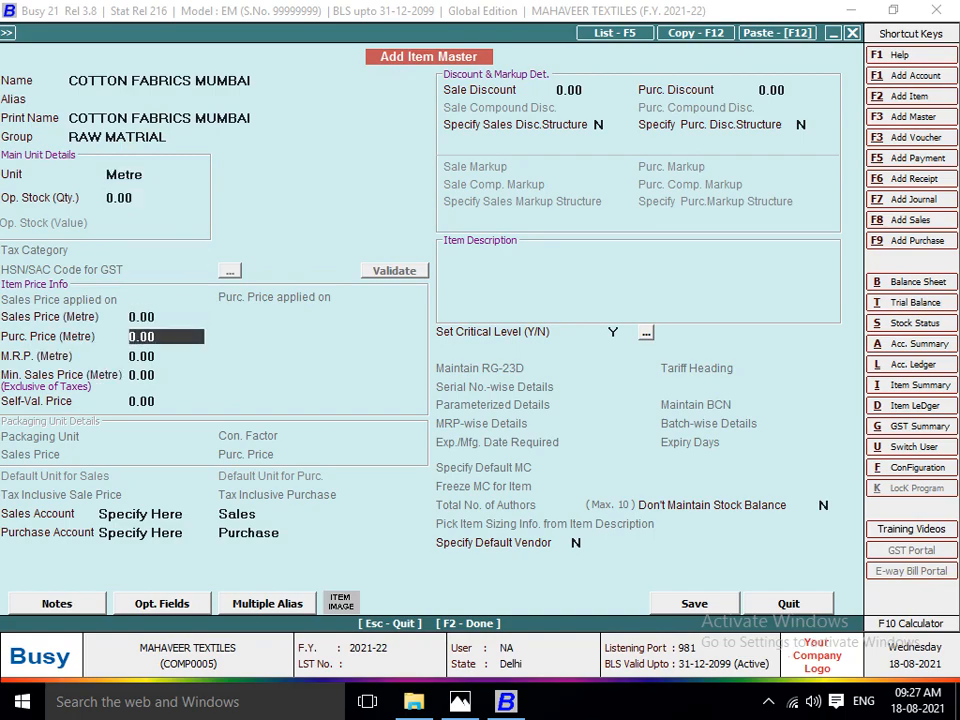
key("alt+Tab")
Check the invoice image in Photos and enter a quantity of 1500 for COTTON FABRICS MUMBAI in the voucher's first item row.
key("alt+Tab")
type("100")
key("Return")
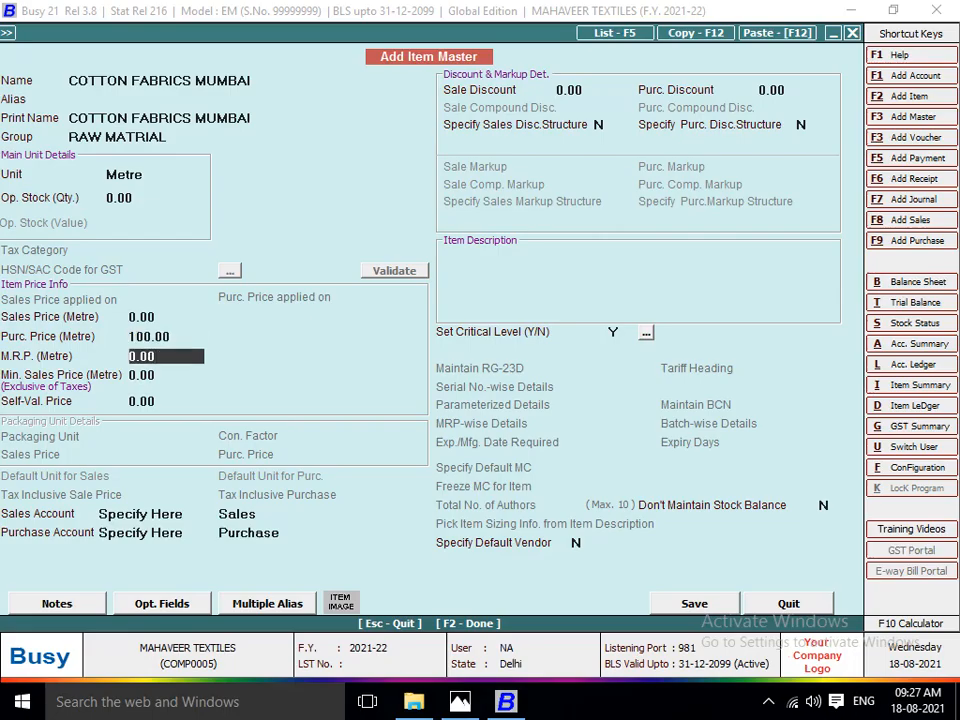
key("Return")
key("F2")
key("alt+Tab")
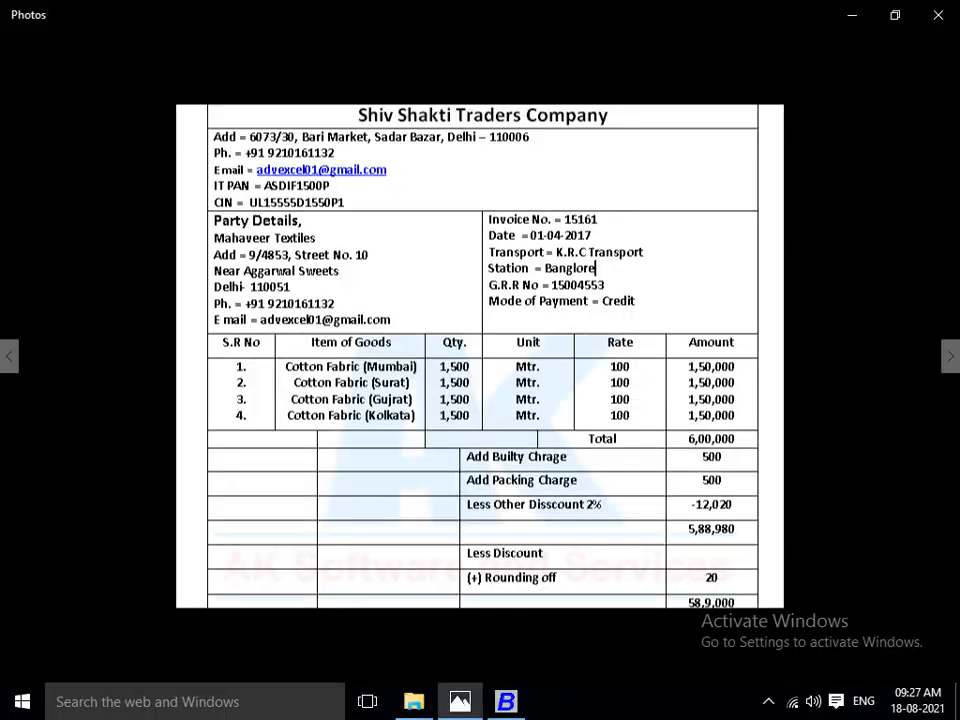
key("alt+Tab")
type("1500")
key("Return")
key("Return")
key("Return")
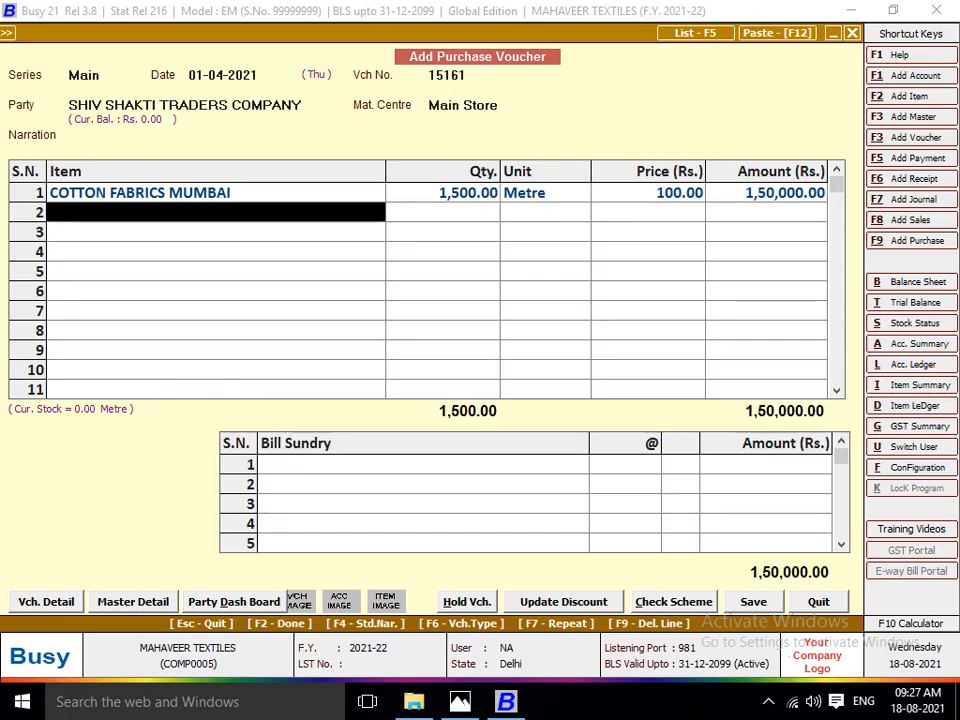
Create a new item master for the invoice's second item and name it COTTON FABRICS SURAT, without an alias.
key("F3")
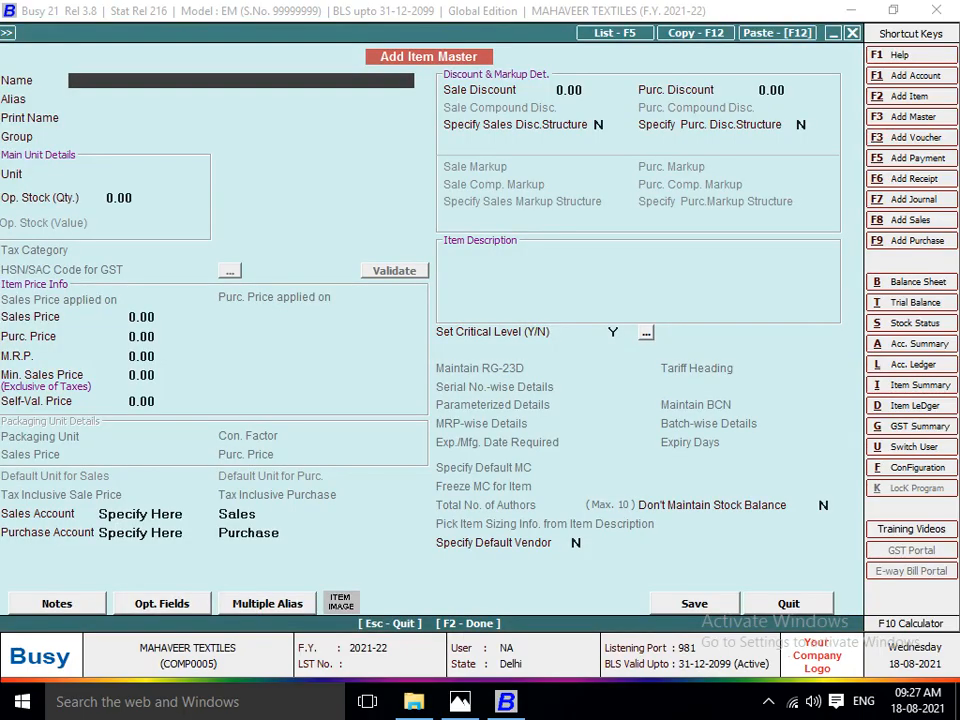
type("COTTON FABRICS")
key("alt+Tab")
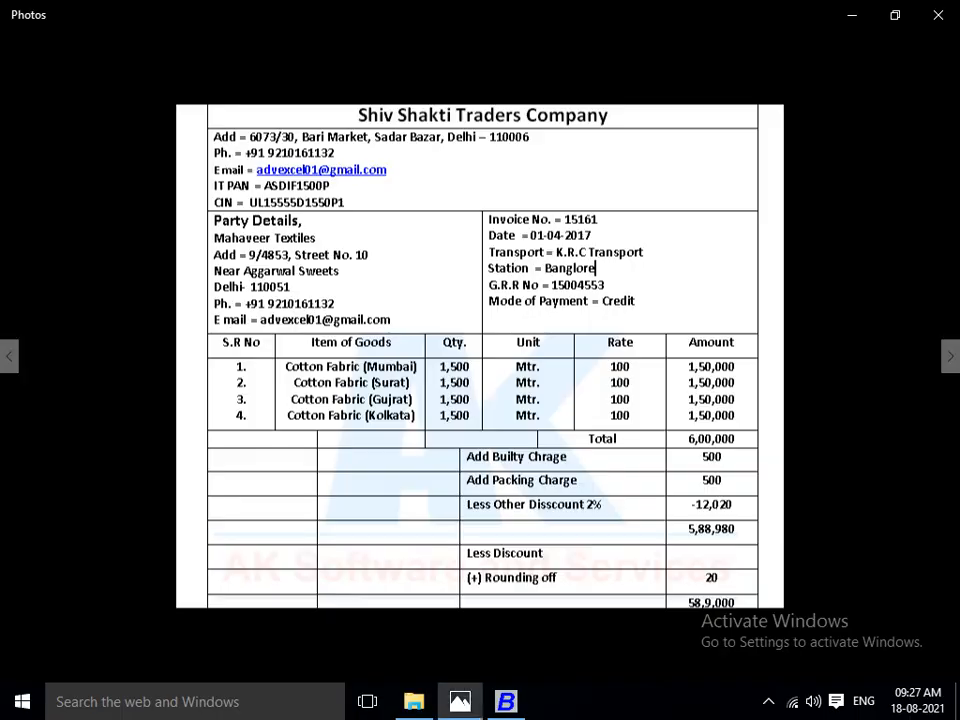
key("alt+Tab")
type("SIR")
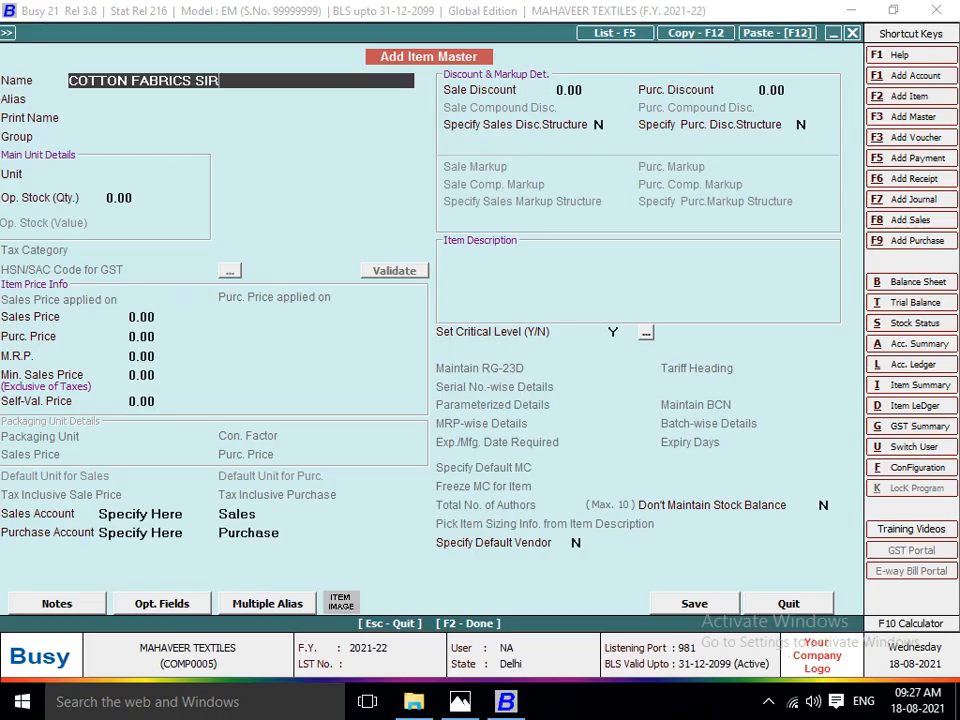
key("BackSpace")
key("BackSpace")
type("URAT")
key("Return")
Assign the COTTON FABRICS SURAT item to the RAW MATRIAL group with Metre as its unit and no opening stock.
key("Return")
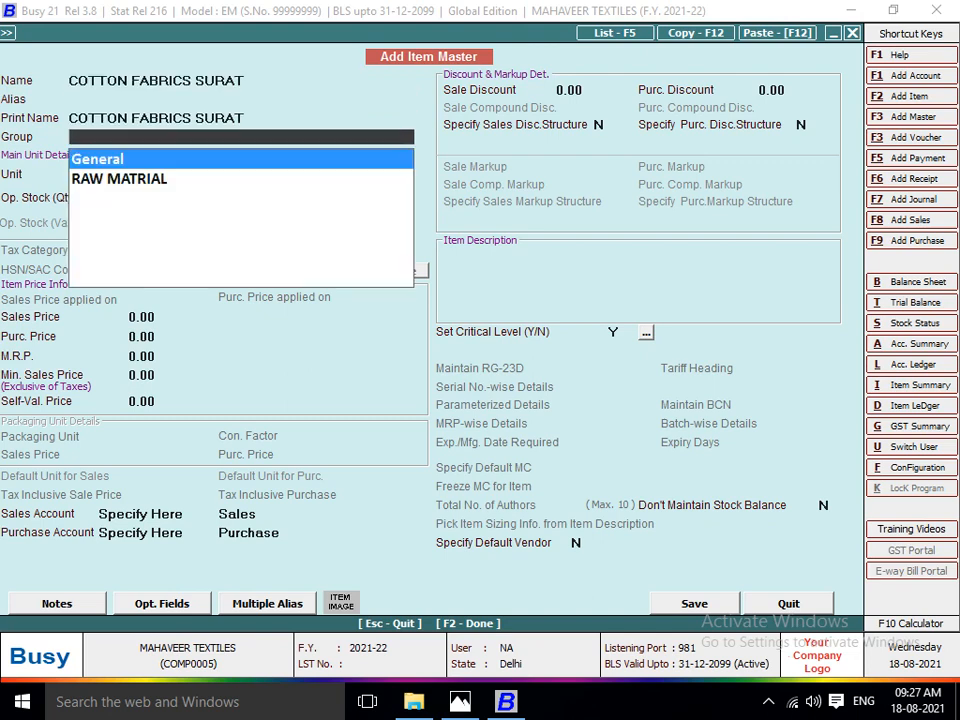
key("Down")
key("Return")
type("MT")
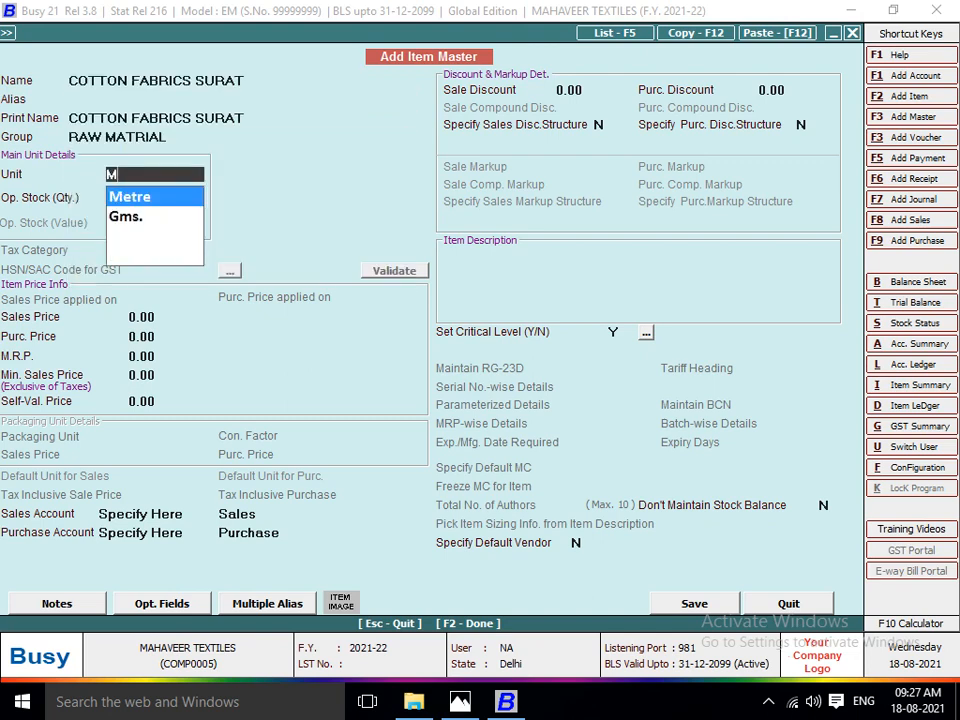
Set the COTTON FABRICS SURAT purchase price to 100, leave its other prices at zero and save the item.
key("Return")
key("Return")
key("Return")
type("100")
key("Return")
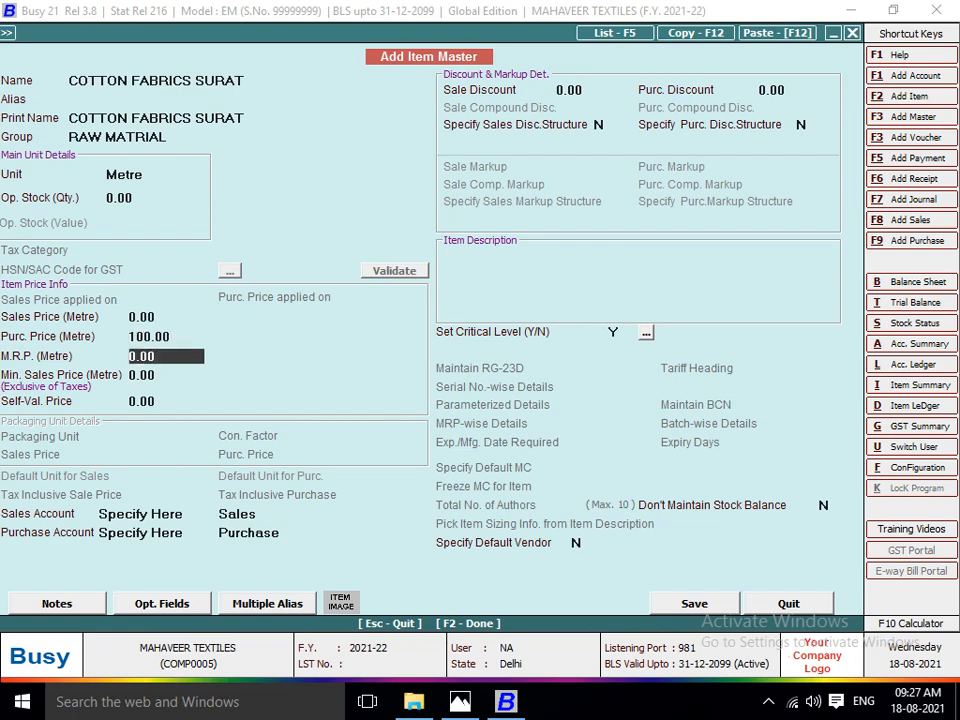
key("Return")
key("Return")
Enter a quantity of 1500 for COTTON FABRICS SURAT in the voucher's second item row.
key("Return")
type("1500")
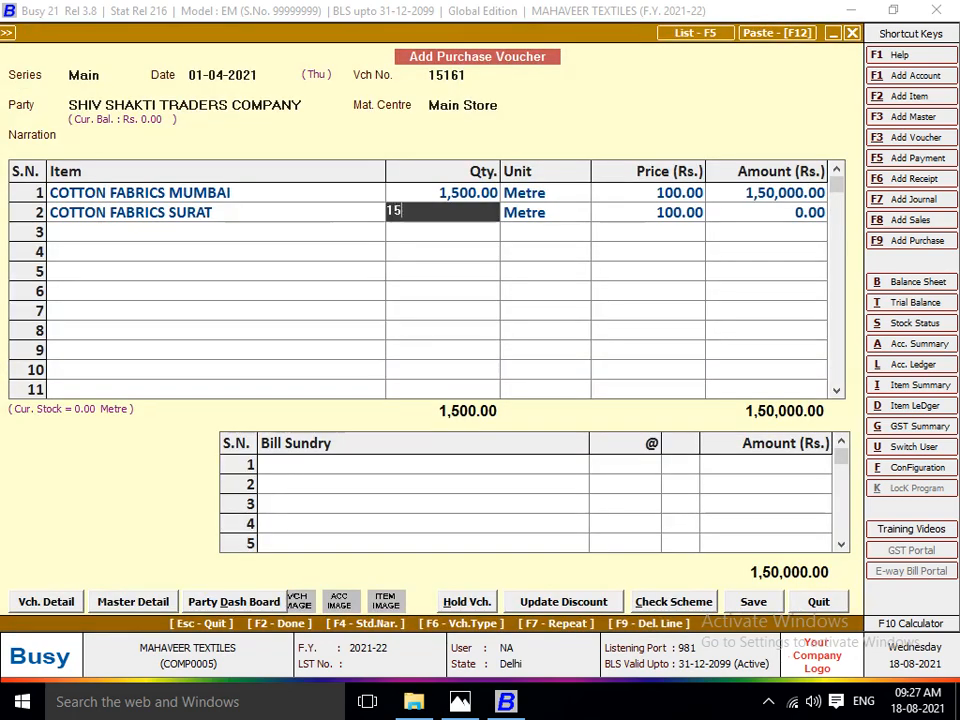
key("Return")
key("Return")
key("Return")
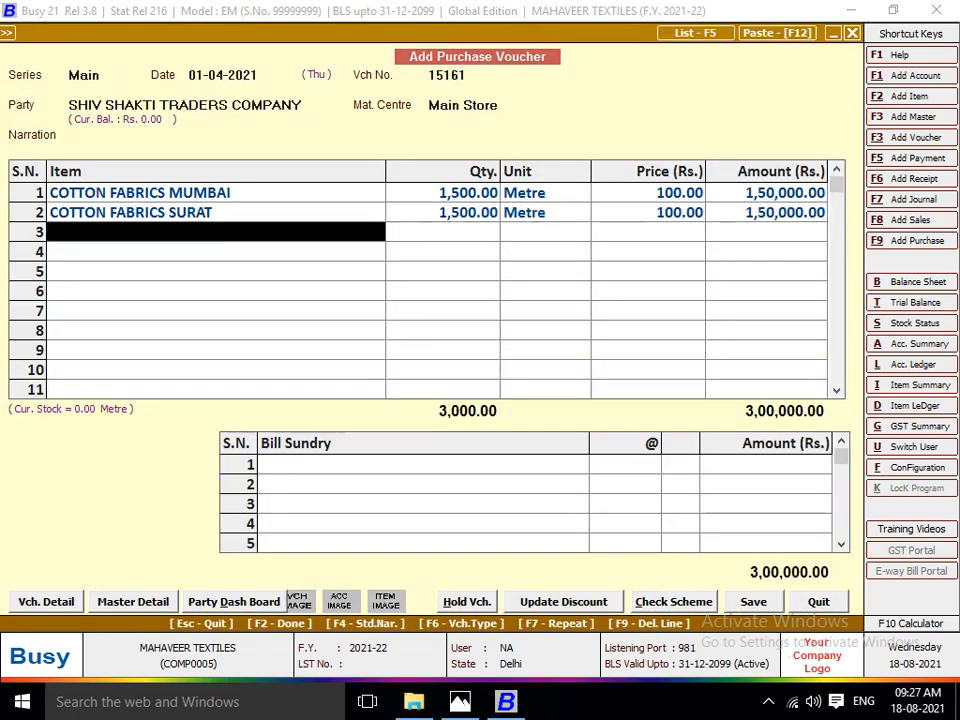
Create a new item master for the invoice's third item, shown in Photos, and name it COTTON FABRICS GUJRAT.
key("F2")
key("alt+Tab")
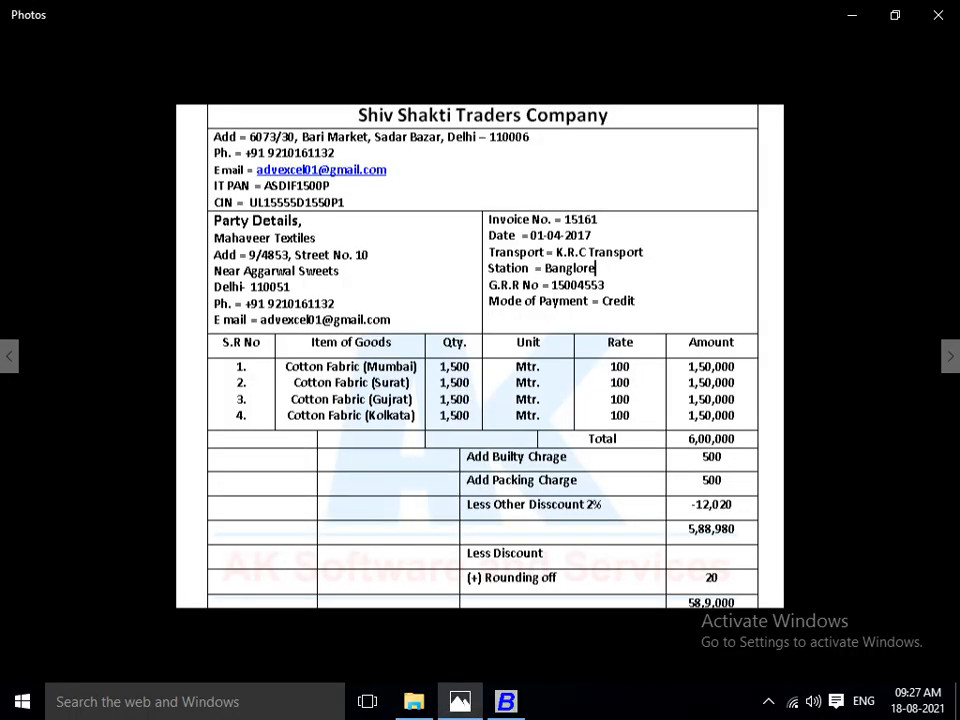
key("alt+Tab")
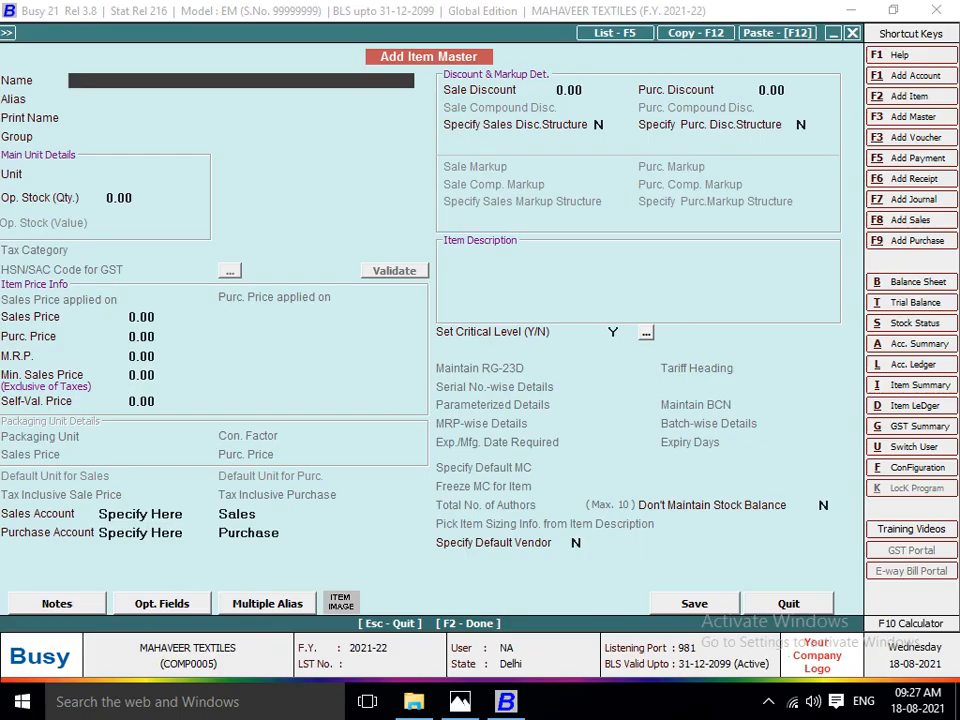
type("COTTON FABRICS GUJRAT")
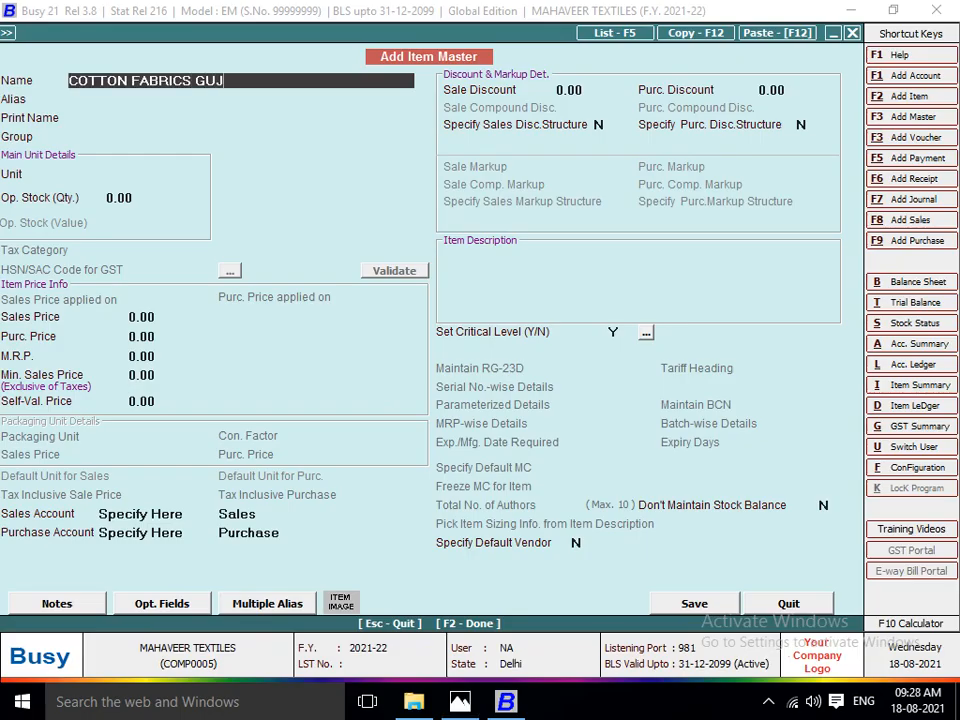
key("Return")
key("Return")
Assign the COTTON FABRICS GUJRAT item to the RAW MATRIAL group with Metre as its unit and no opening stock.
key("Return")
key("Return")
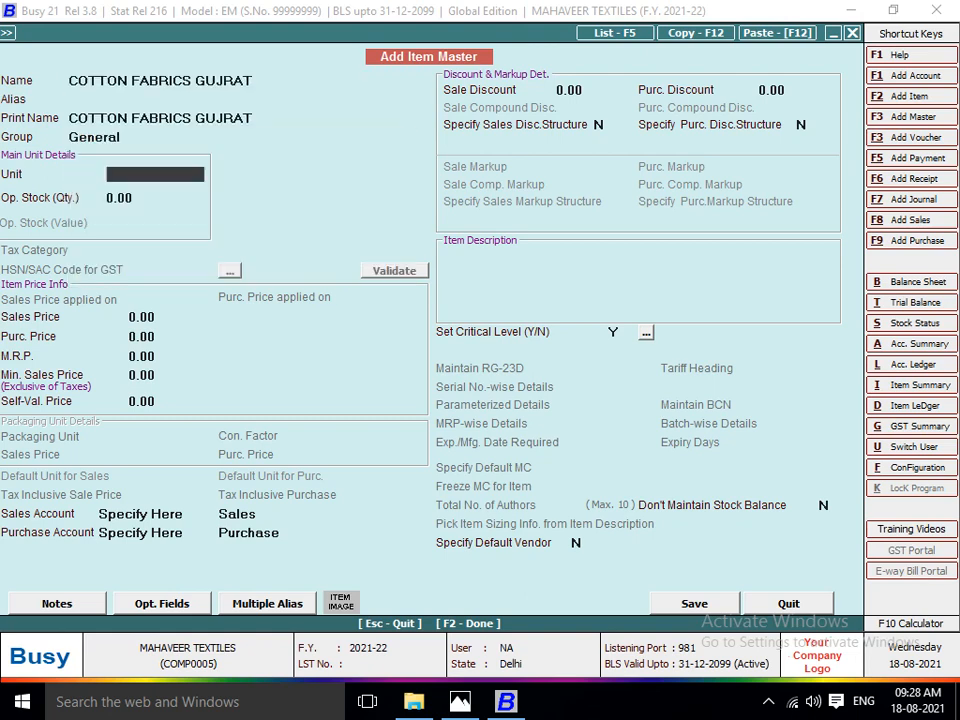
key("Up")
key("Up")
key("Return")
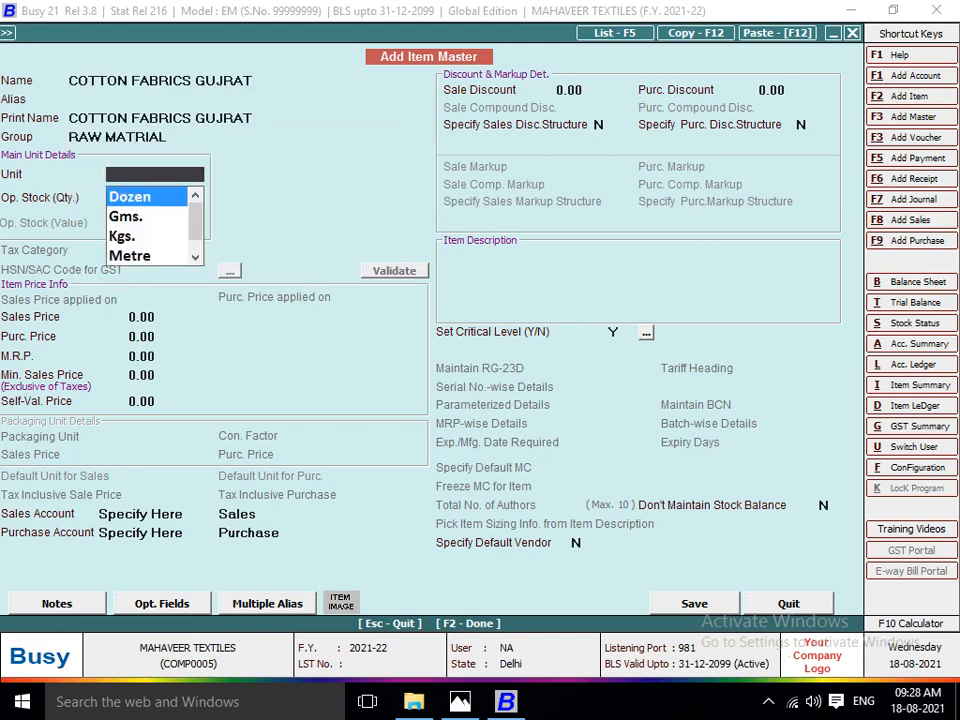
type("M")
Set the COTTON FABRICS GUJRAT purchase price to 100, leave its other prices at zero and save the item.
key("Return")
key("Return")
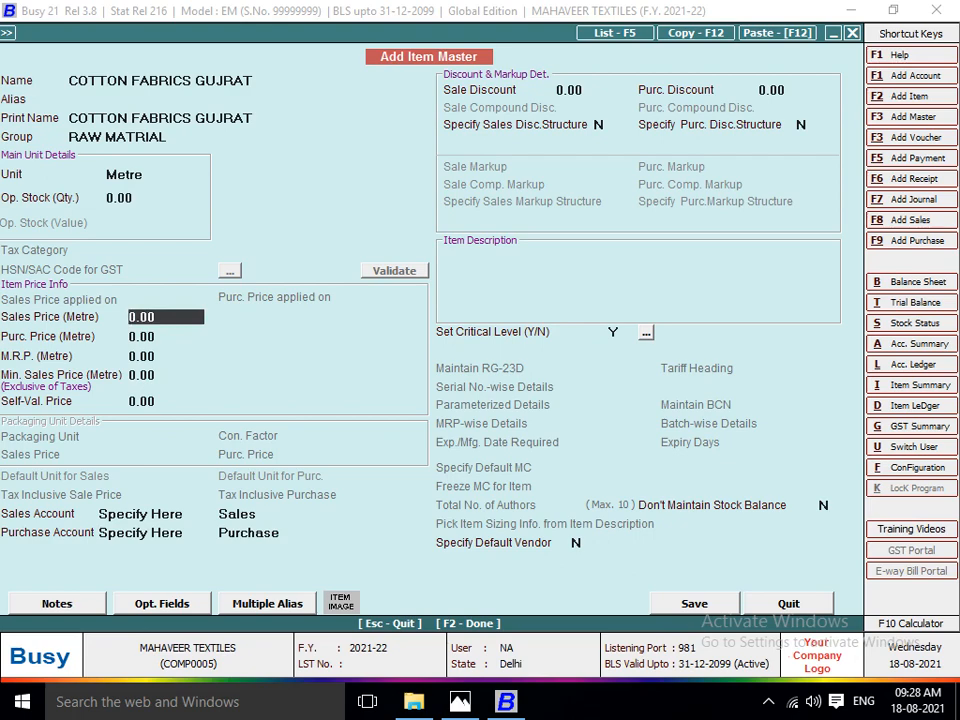
key("Return")
type("100")
key("Return")
key("Return")
key("Return")
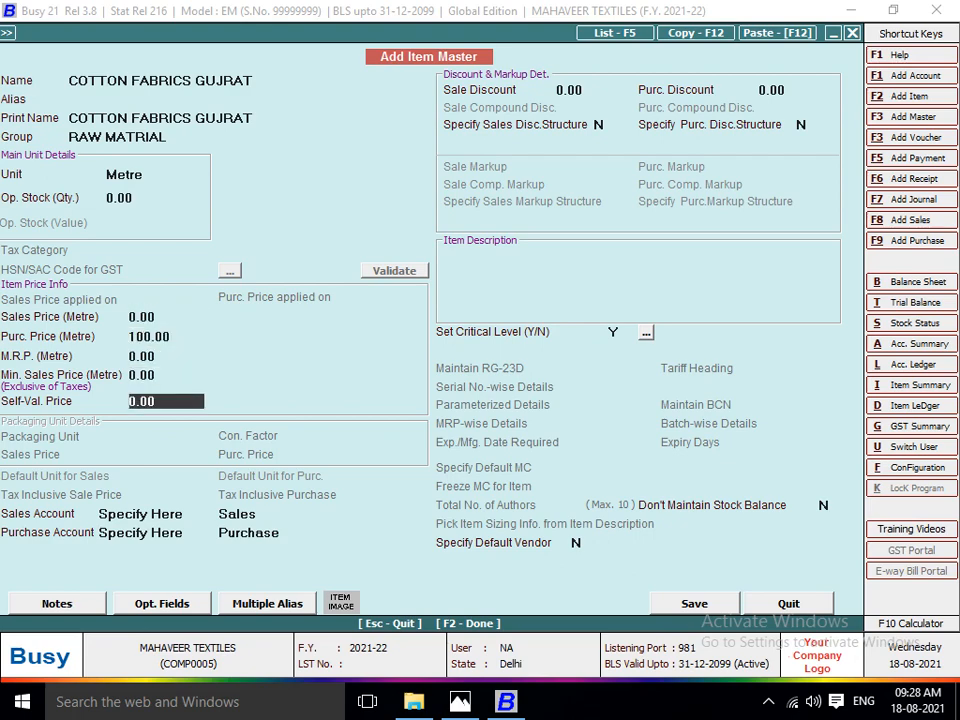
key("Return")
Check the invoice image in Photos and enter a quantity of 1500 for COTTON FABRICS GUJRAT in the third item row.
key("Return")
key("alt+Tab")
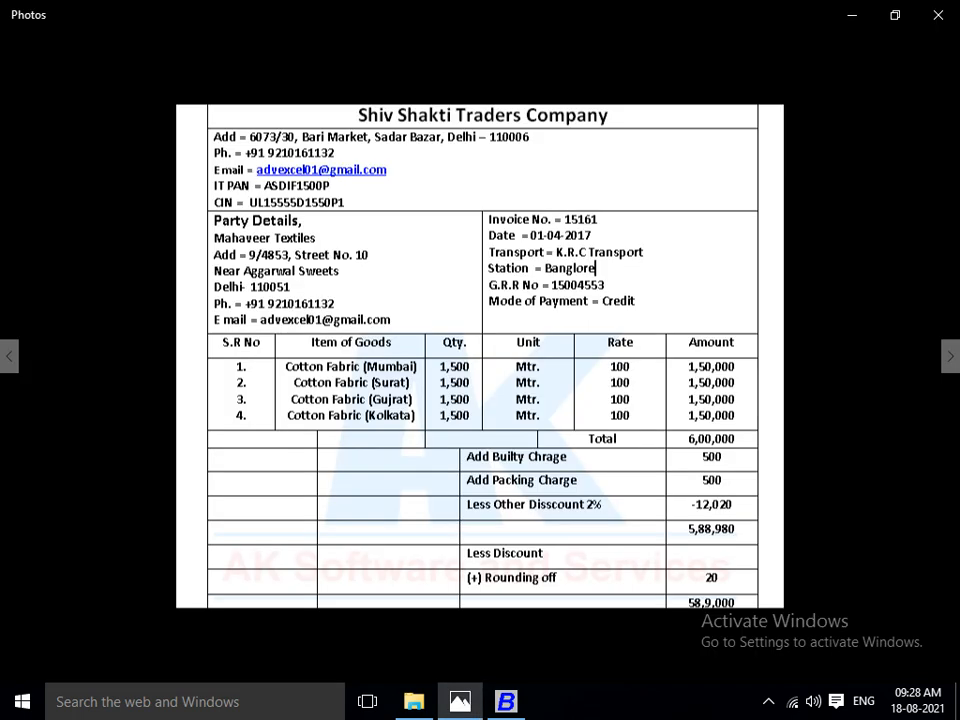
key("alt+Tab")
type("1500")
key("Return")
key("Return")
key("Return")
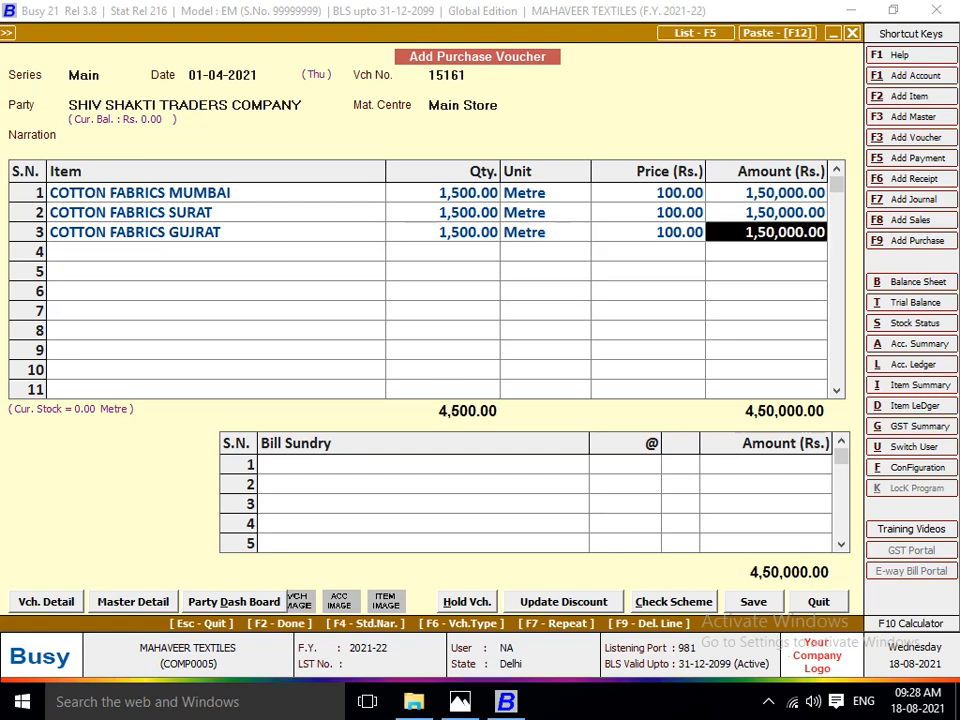
key("Return")
Create a new item master for the invoice's fourth item, shown in Photos, and name it COTTON FABRICS KOLKATA.
key("alt+Tab")
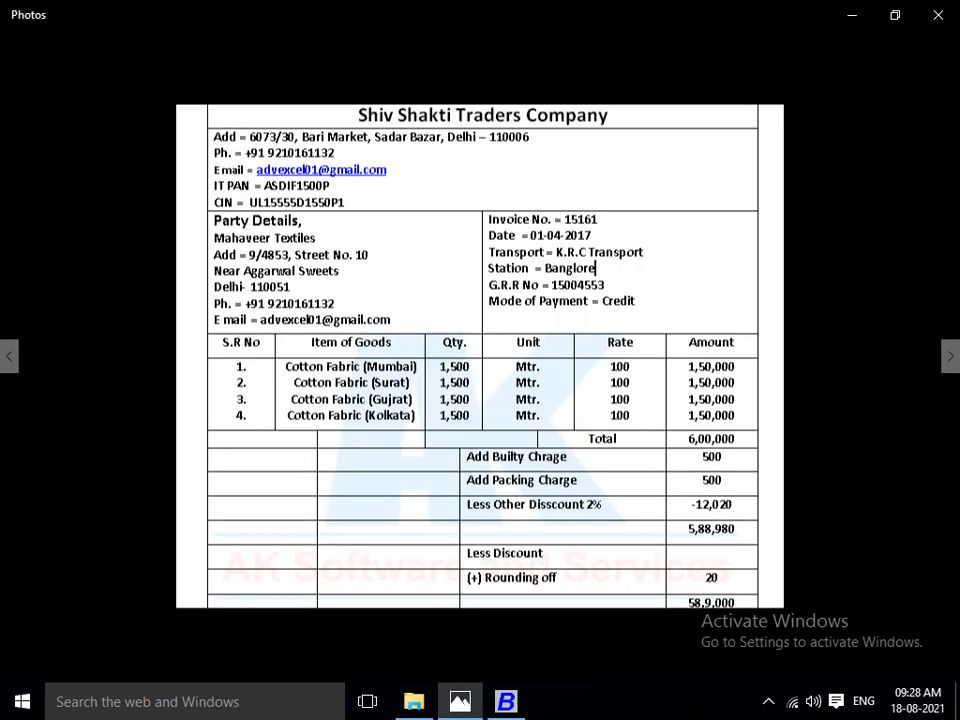
key("alt+Tab")
type("COTTON FABRICS")
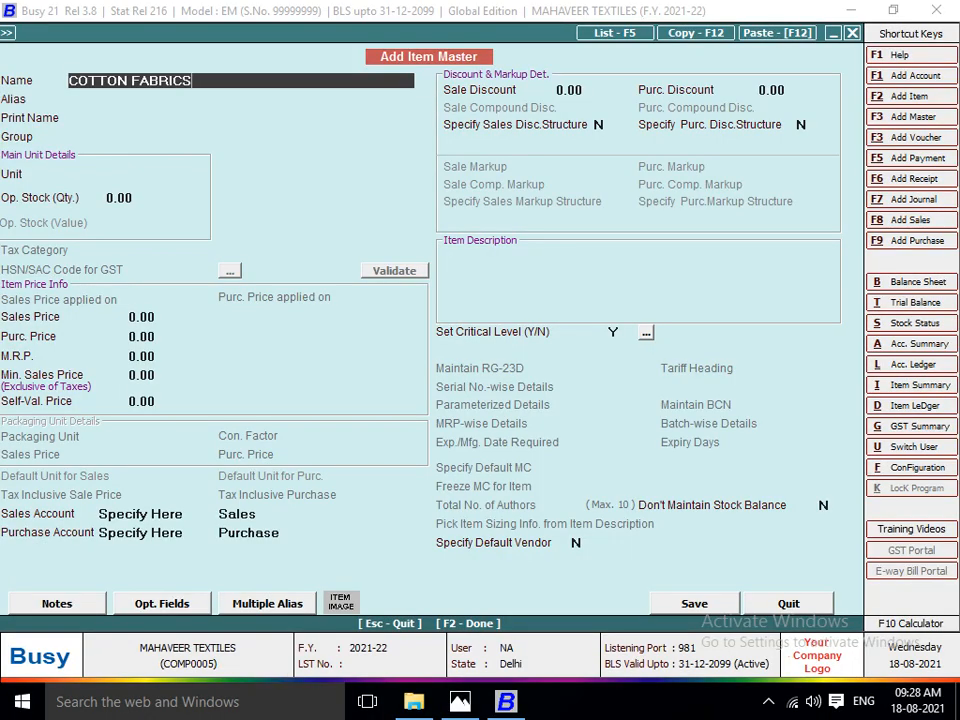
type(" KOLKATA")
key("Return")
key("Return")
key("Return")
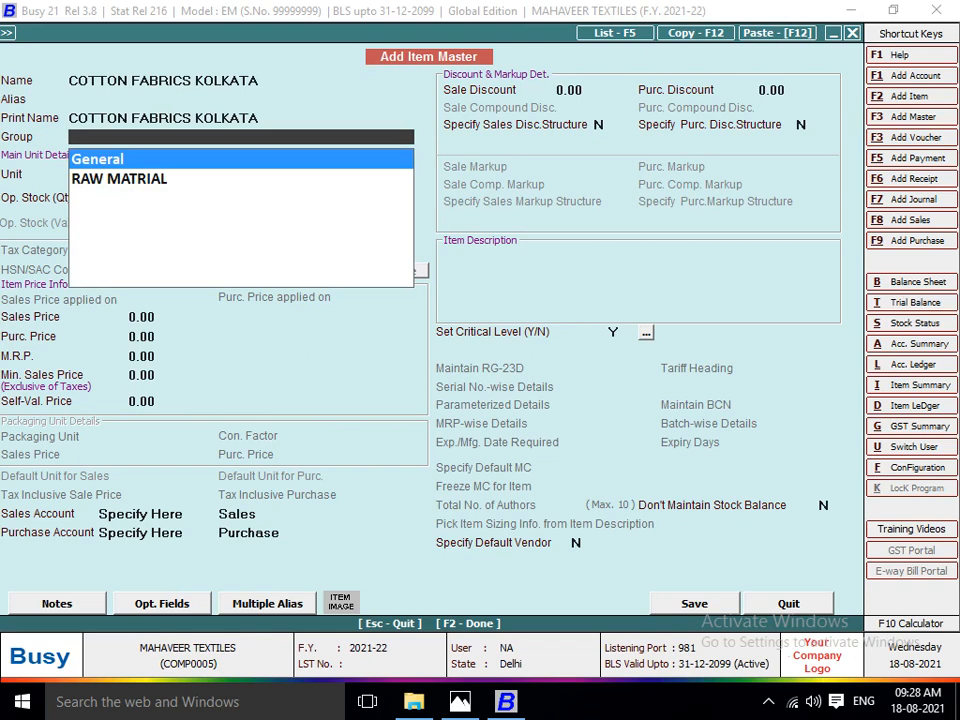
Assign the COTTON FABRICS KOLKATA item to the RAW MATRIAL group with Metre as its unit and no opening stock.
key("Down")
key("Return")
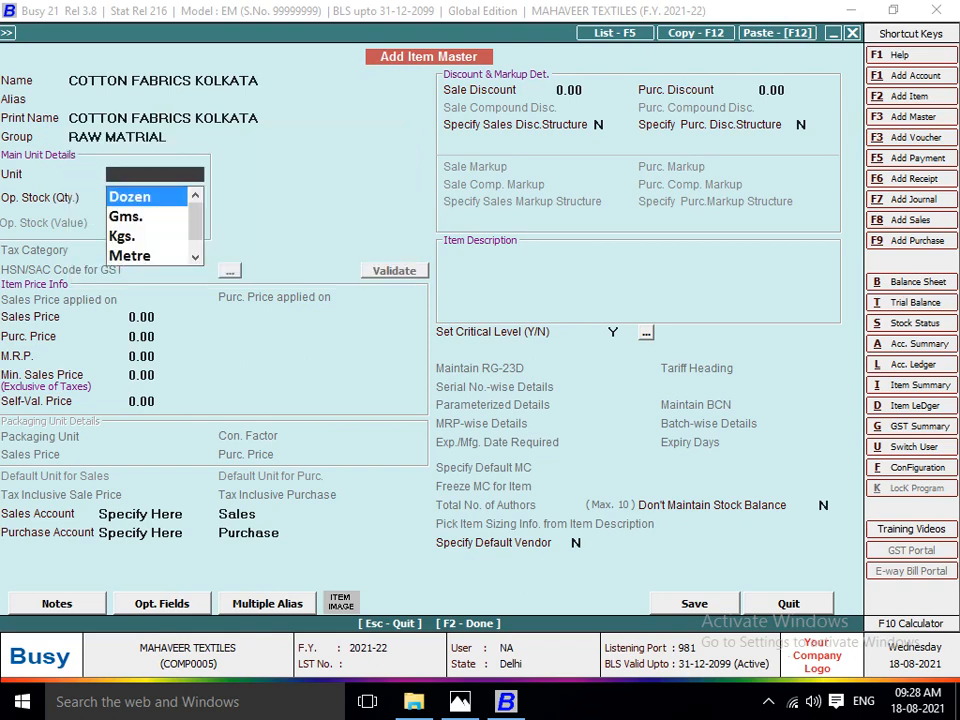
type("M")
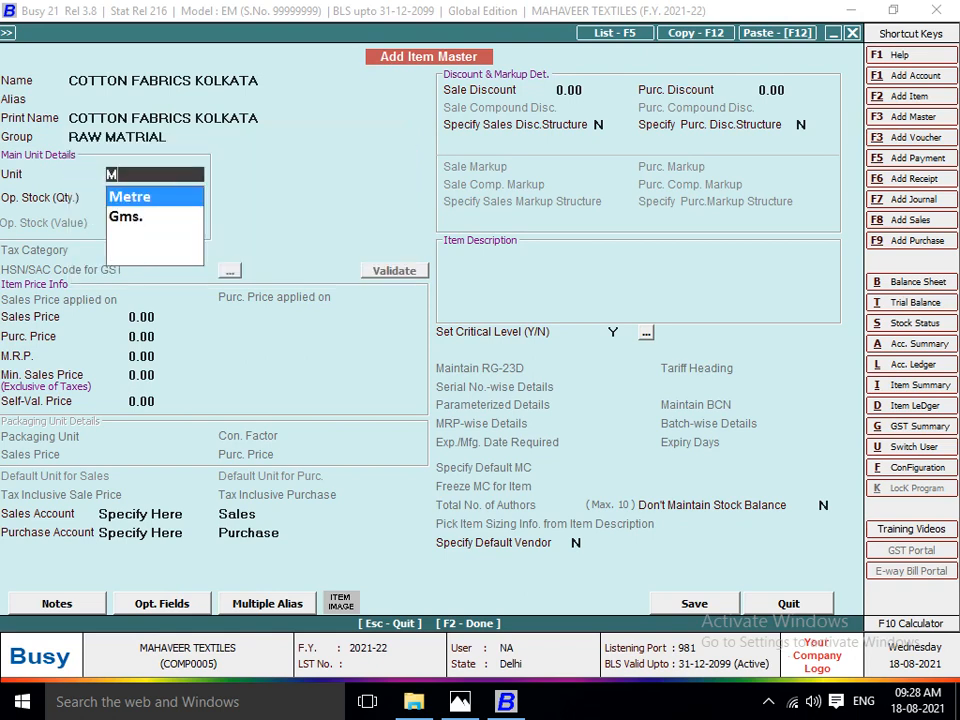
key("Return")
key("Return")
Set the COTTON FABRICS KOLKATA purchase price to 100, leave its other prices at zero and save the item.
key("Return")
type("100")
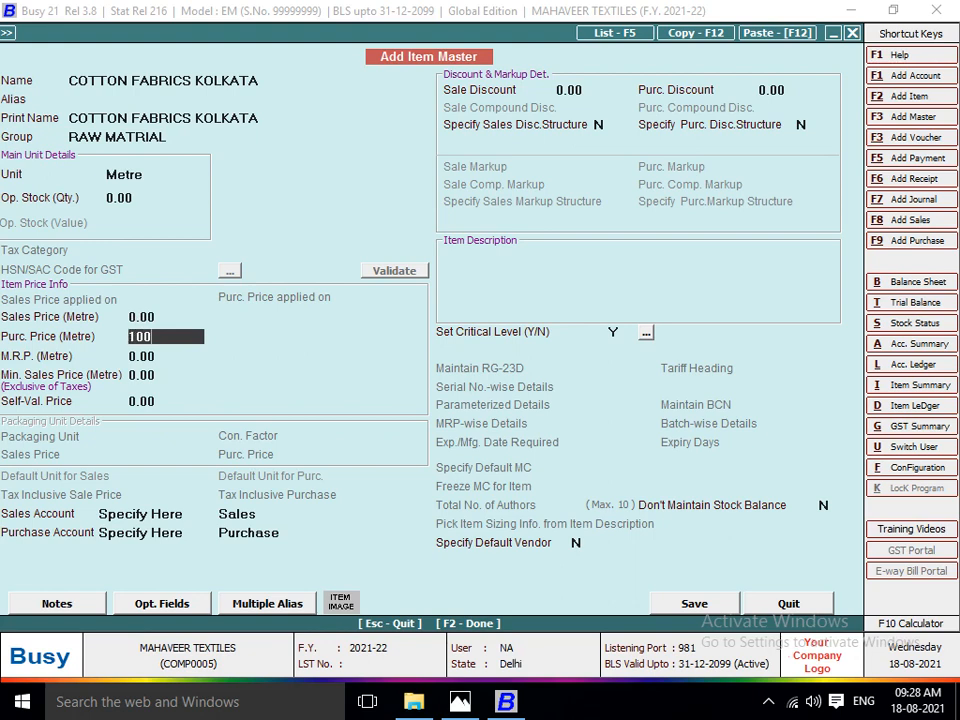
key("Return")
key("Return")
key("Return")
key("Return")
key("Return")
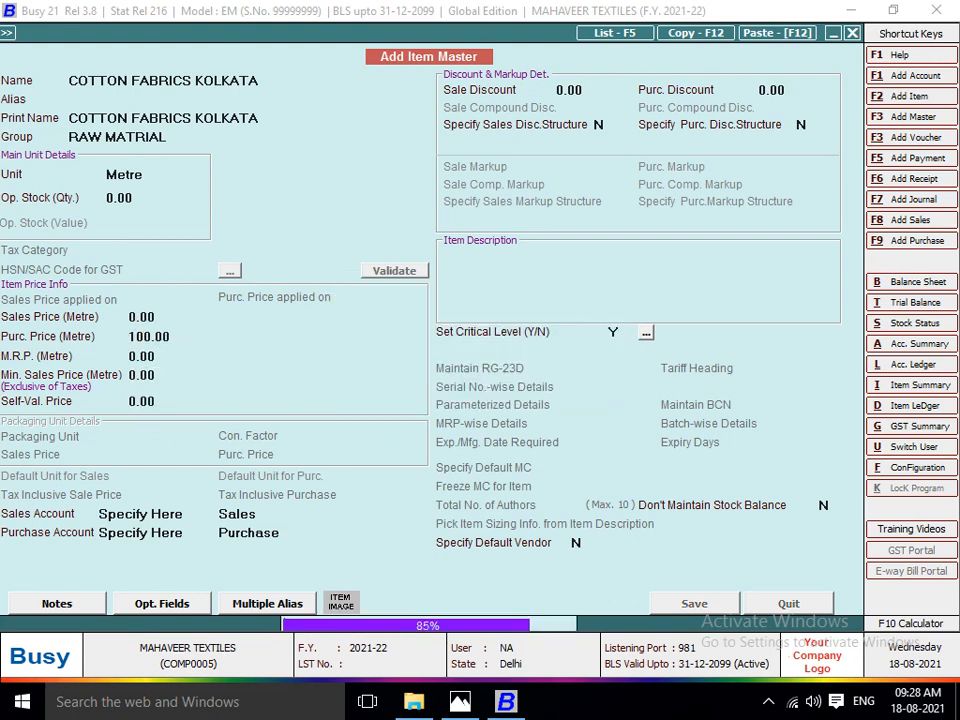
Check the invoice image in Photos and enter a quantity of 1500 for COTTON FABRICS KOLKATA in the fourth item row.
key("alt+Tab")
key("alt+Tab")
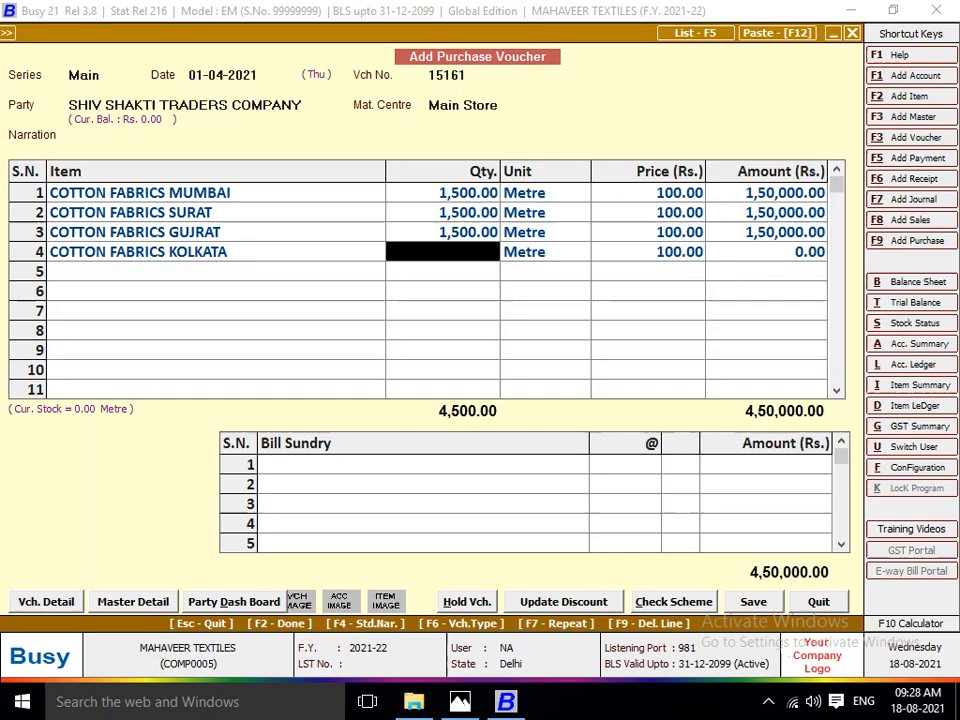
type("1500")
key("Return")
key("Return")
key("Return")
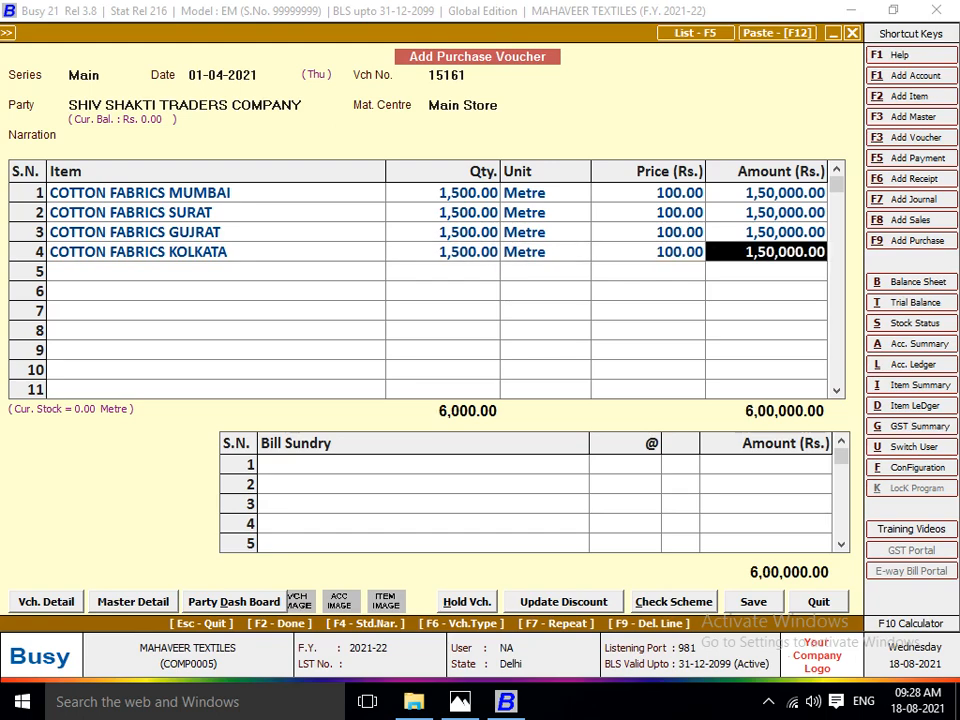
key("Return")
Check the extra charges on the invoice image in Photos, finish the item list and add a BUILTY CHARGES bill sundry of 500.
key("alt+Tab")
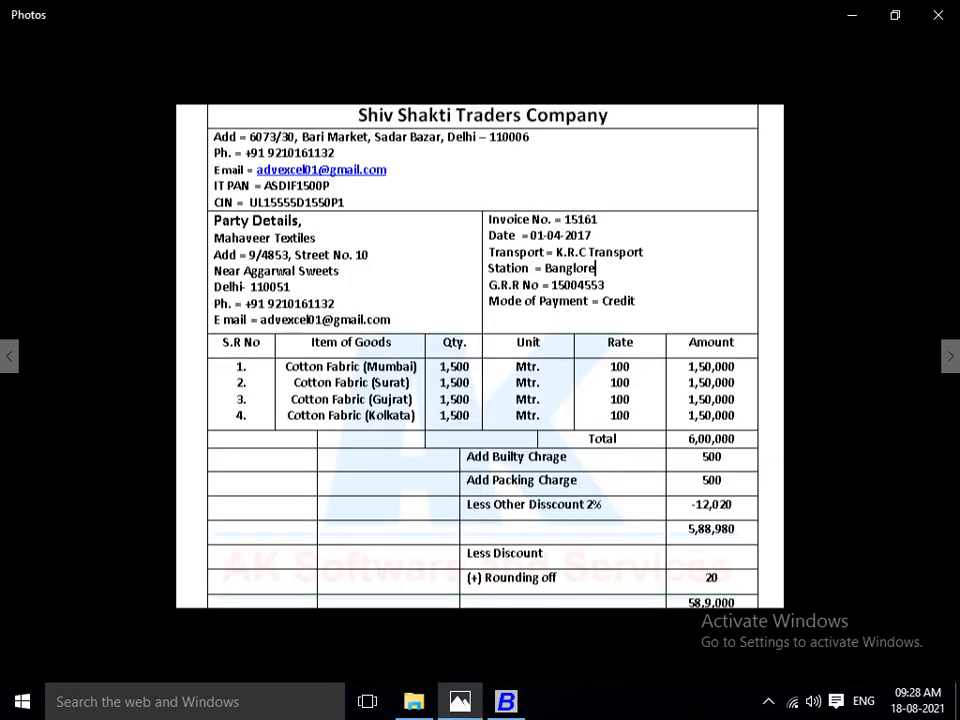
key("alt+Tab")
key("Return")
key("alt+Tab")
key("alt+Tab")
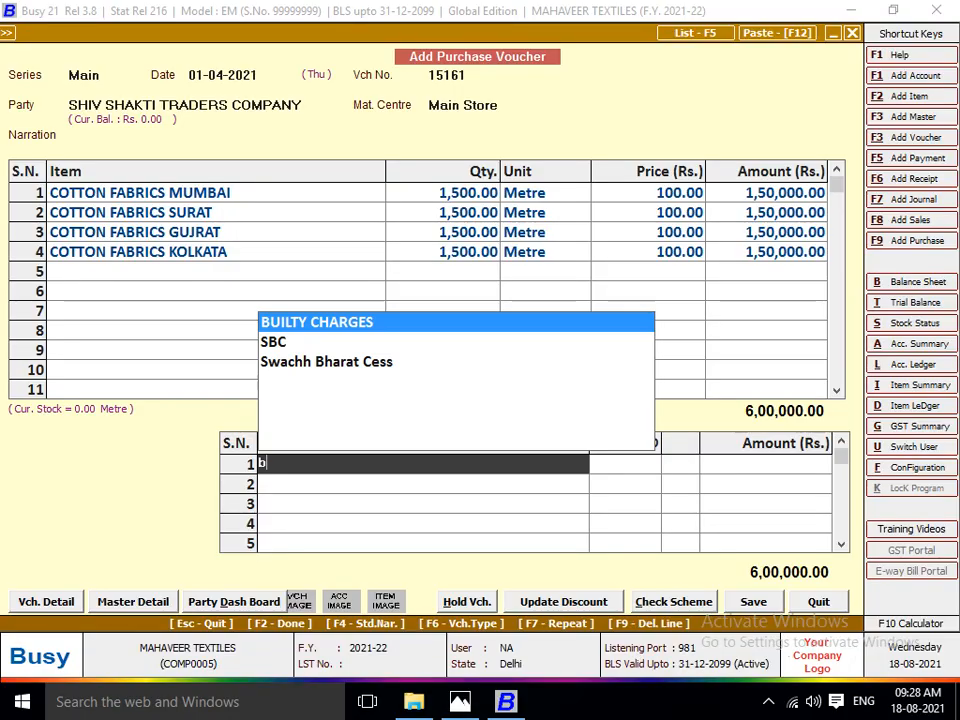
type("bU")
key("Return")
key("space")
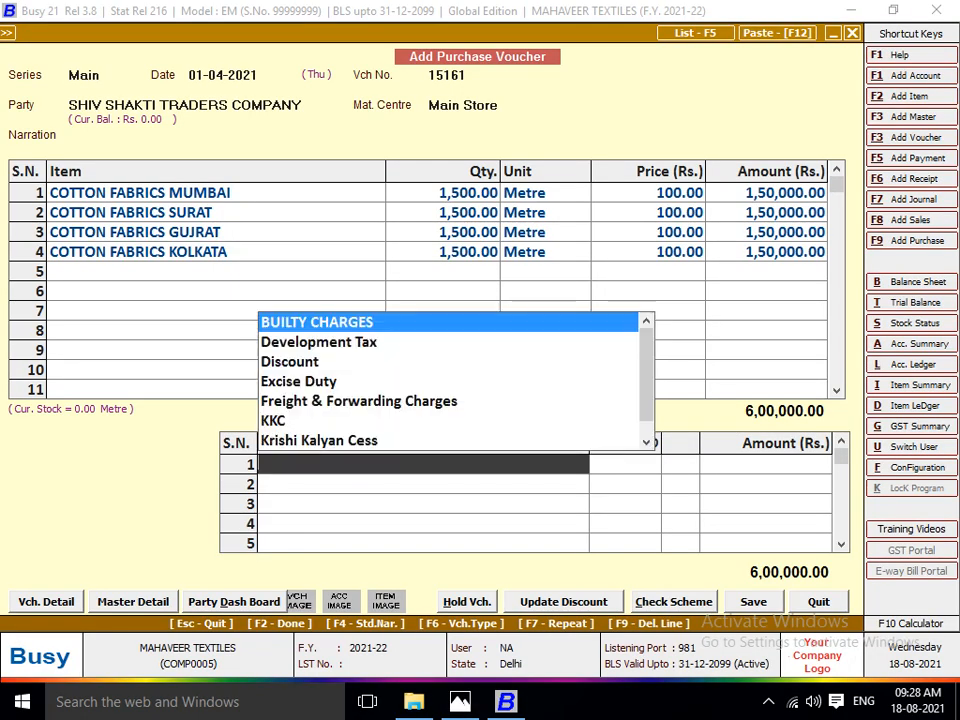
key("Return")
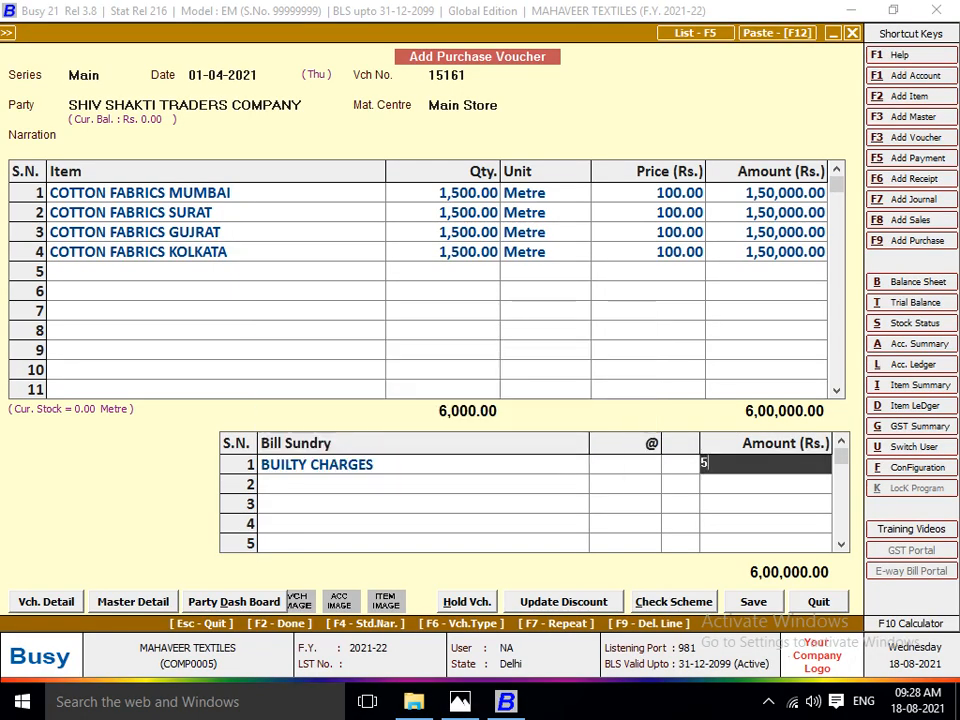
type("500")
key("Return")
Check the next charge on the invoice image in Photos and add a PACKING CHARGES bill sundry of 500 in Busy.
key("alt+Tab")
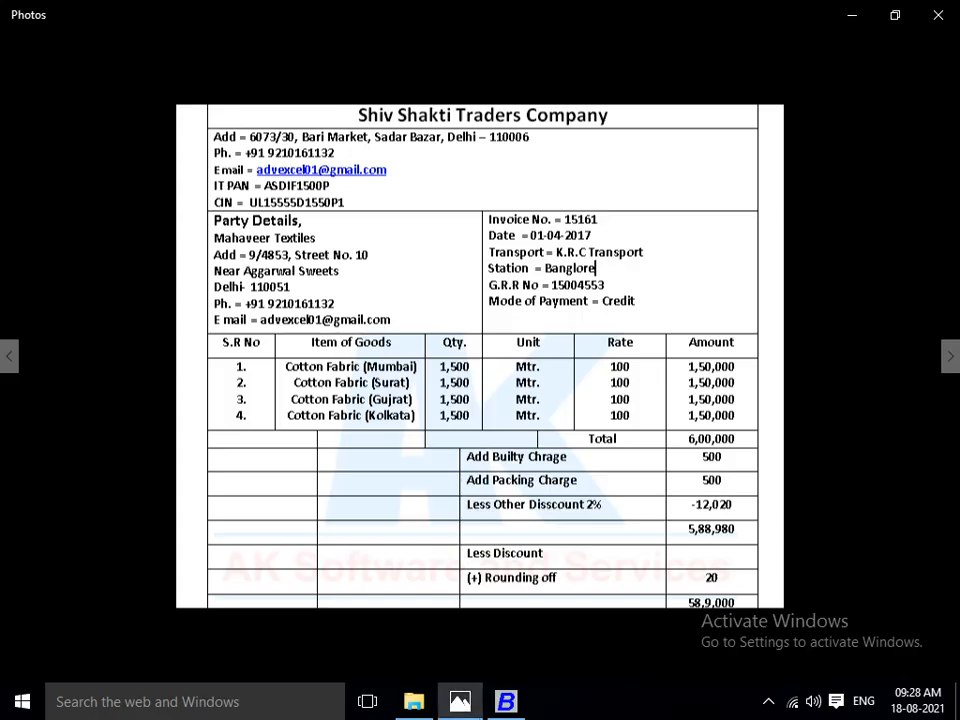
key("alt+Tab")
type("pack")
key("Return")
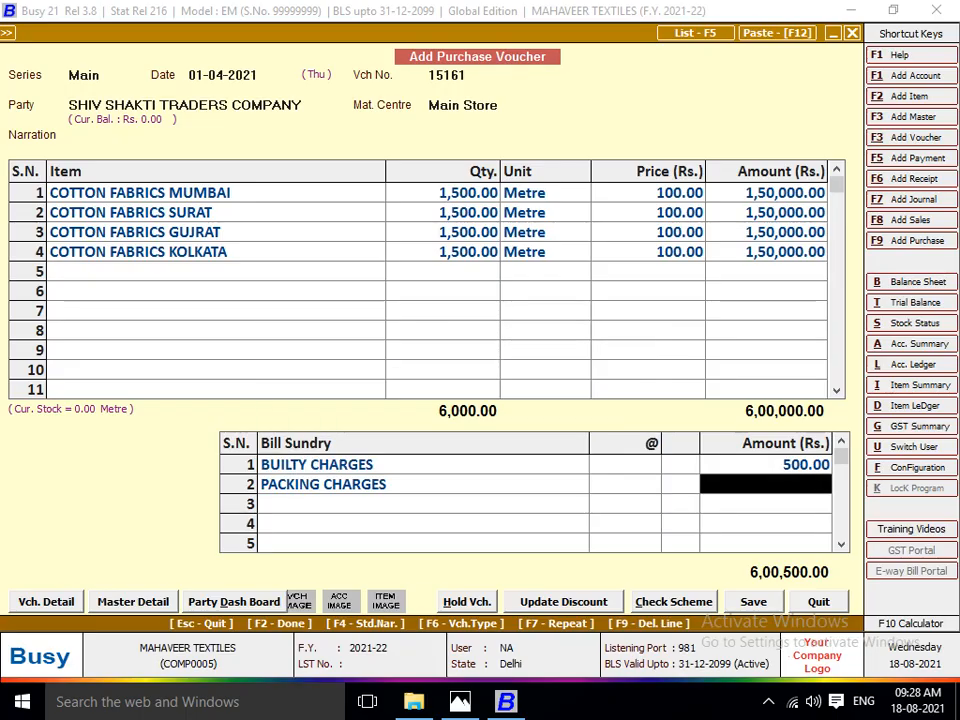
type("500")
key("Return")
Check the discount on the invoice image in Photos and add a Discount bill sundry at 2% in Busy.
key("alt+Tab")
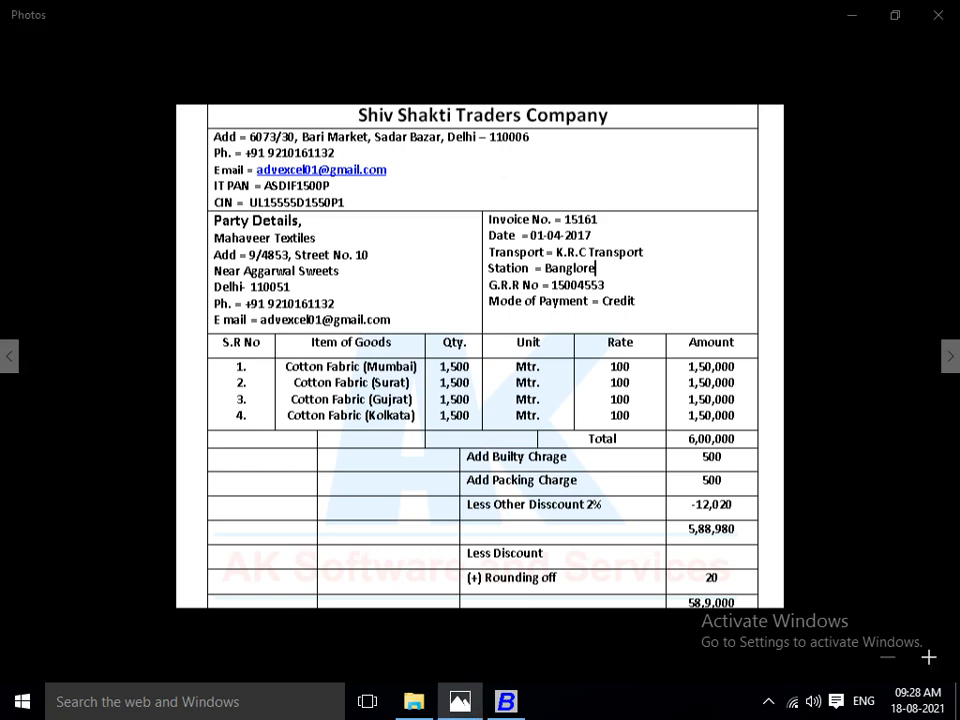
key("alt+Tab")
type("di")
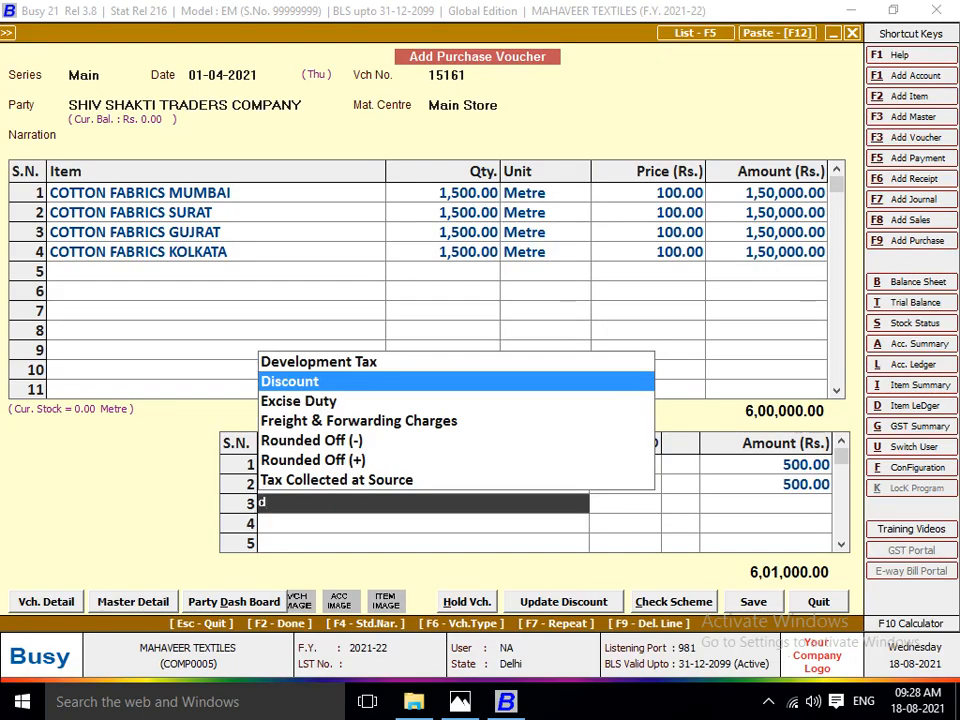
key("Return")
type("2")
key("Return")
Check the rounding on the invoice image in Photos and add a Rounded Off (+) bill sundry of 20 in Busy.
key("alt+Tab")
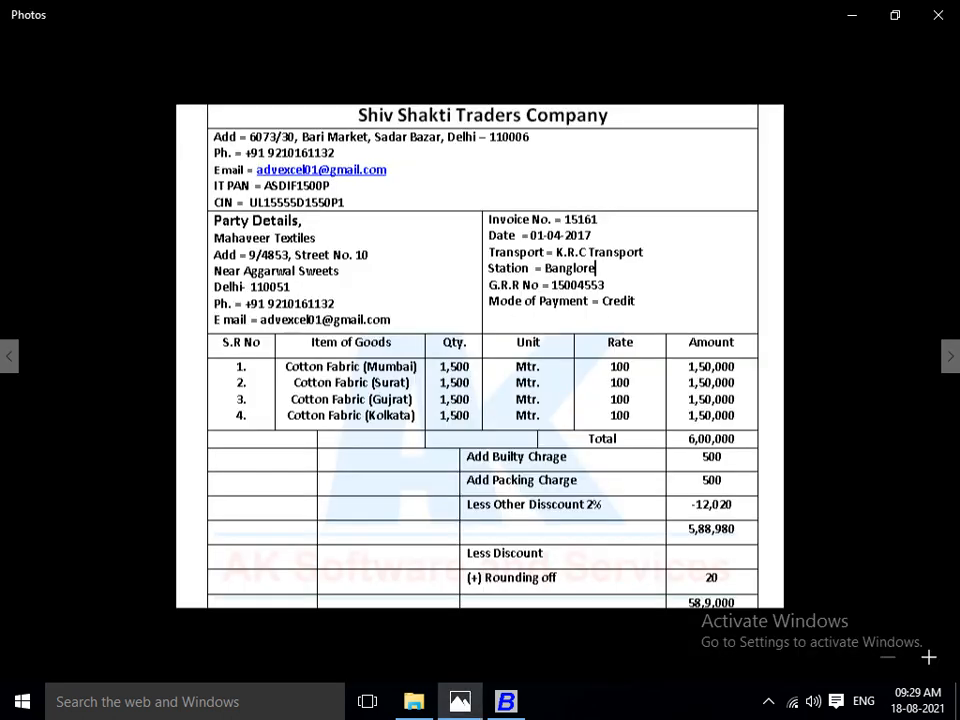
key("alt+Tab")
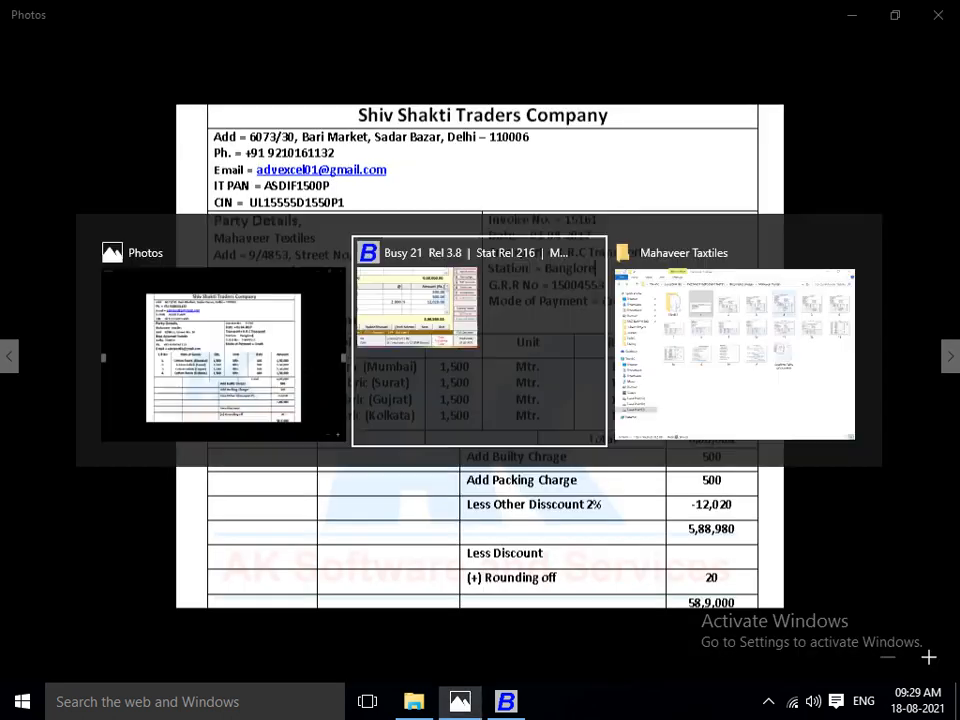
key("Return")
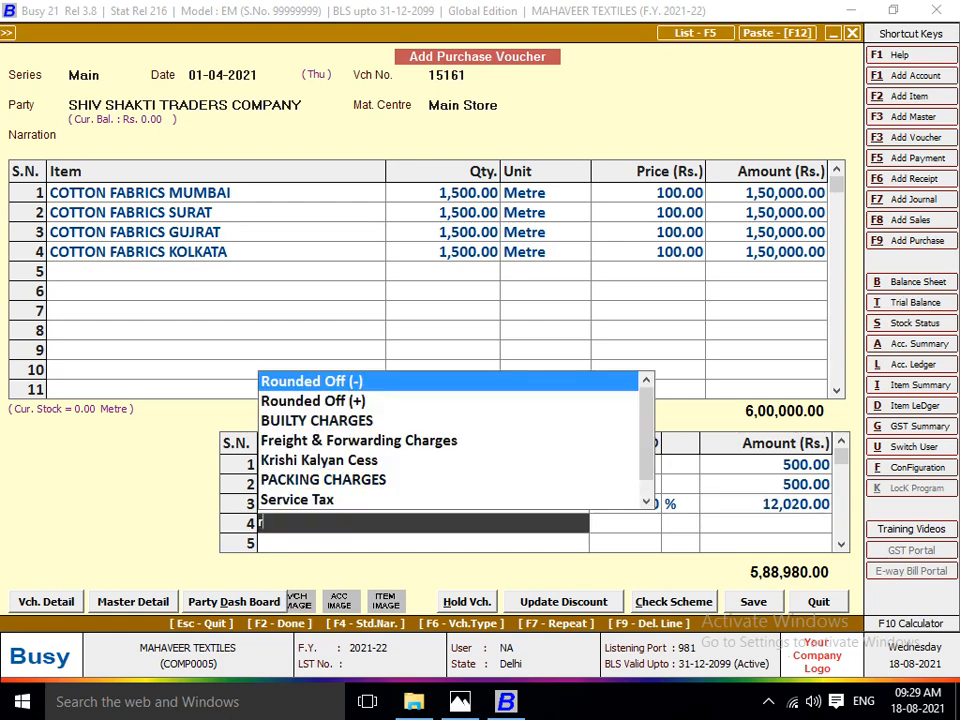
type("rOUN")
key("Down")
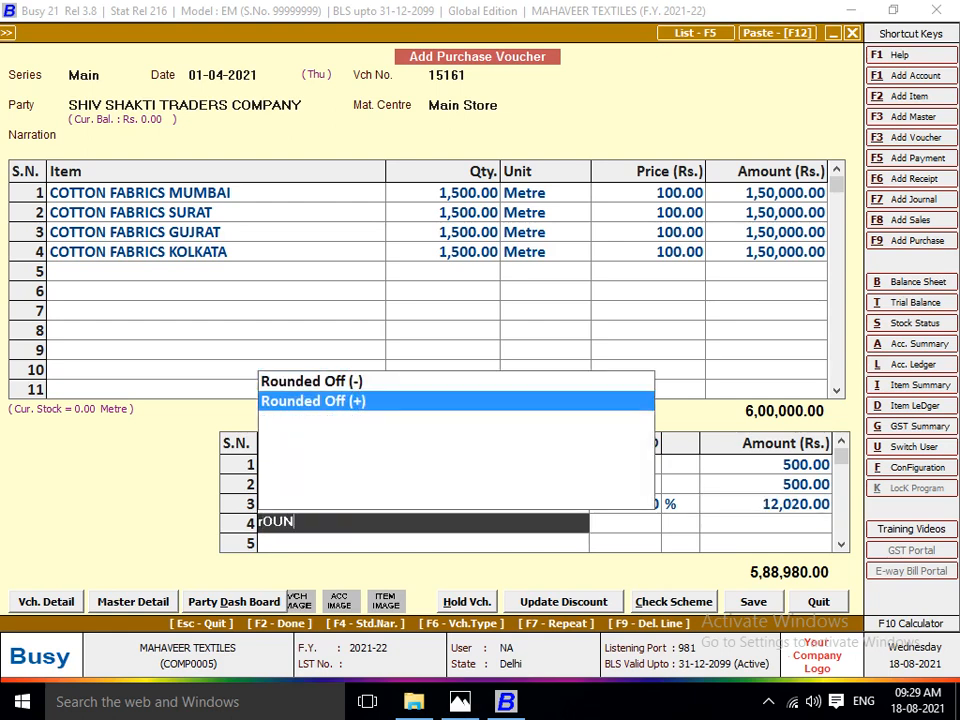
key("Return")
type("20")
key("Return")
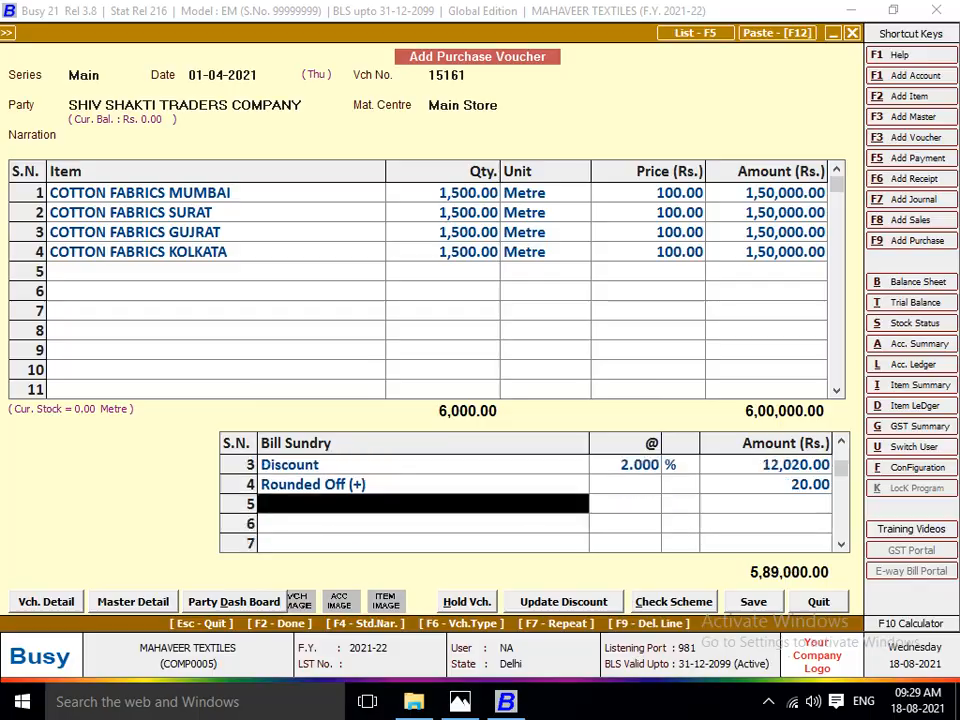
Compare the voucher with the invoice image in Photos, finish the bill sundry list and save the Shiv Shakti Traders Company voucher.
key("alt+Tab")
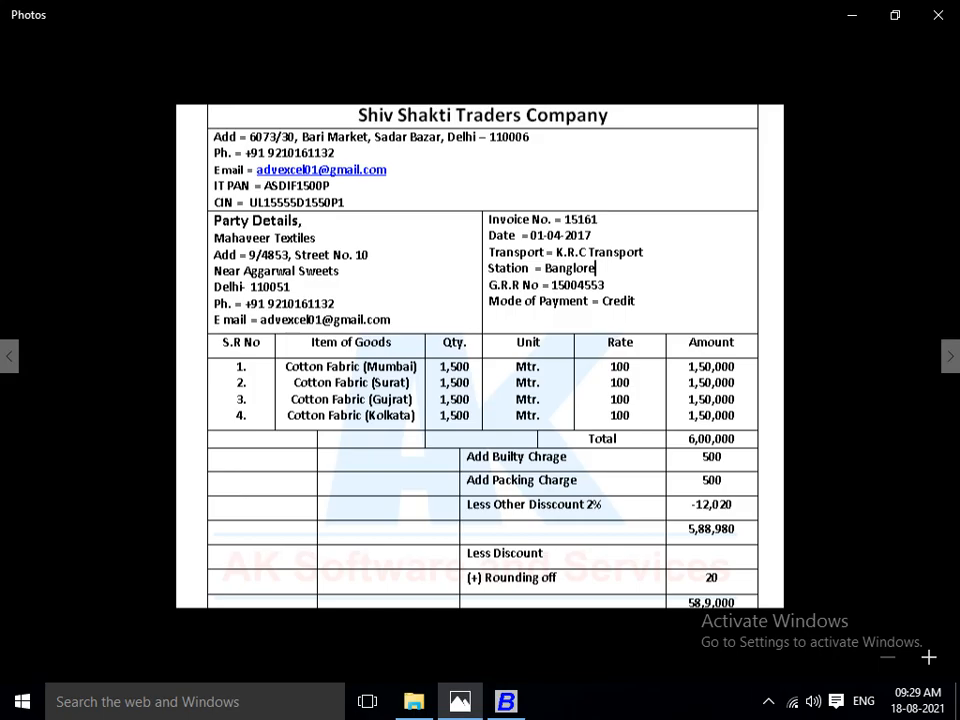
key("alt+Tab")
key("Up")
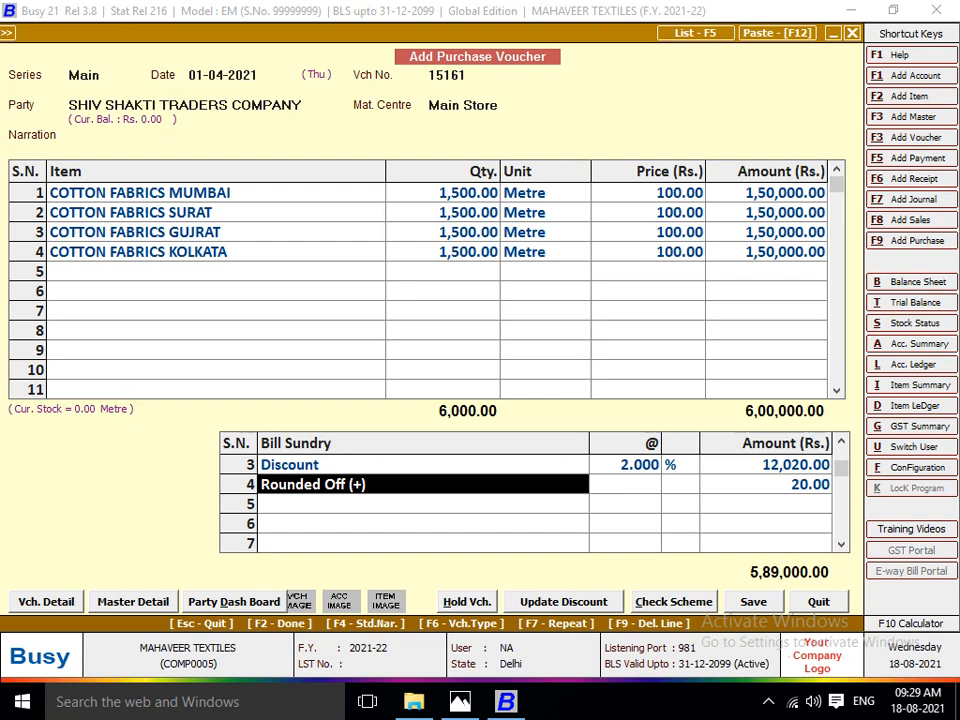
key("Return")
key("Left")
key("Return")
key("Return")
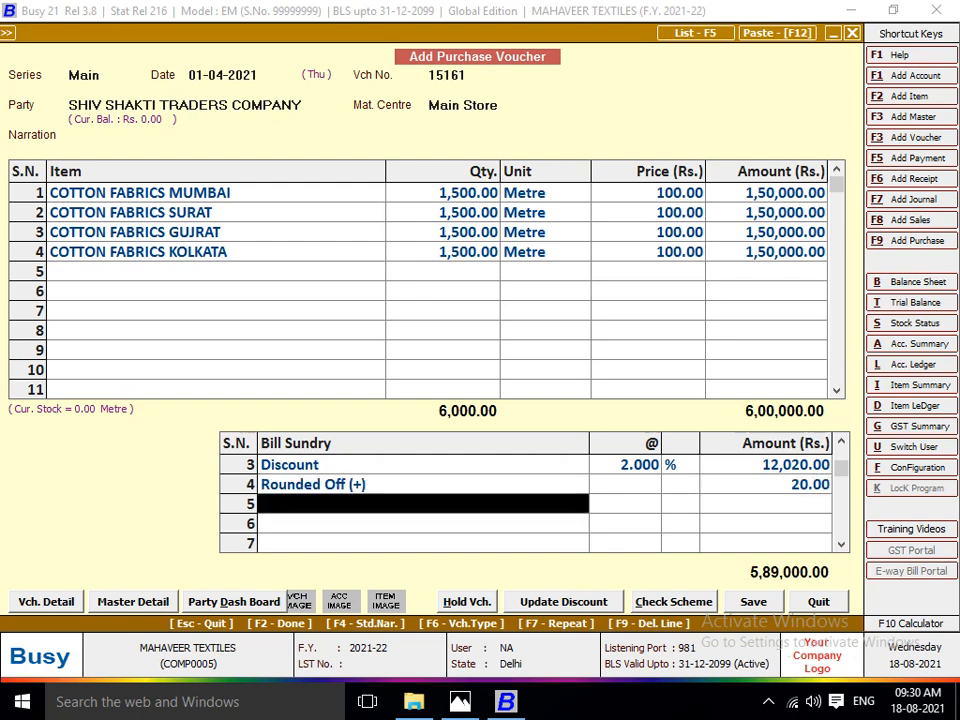
key("Return")
key("Left")
key("Return")
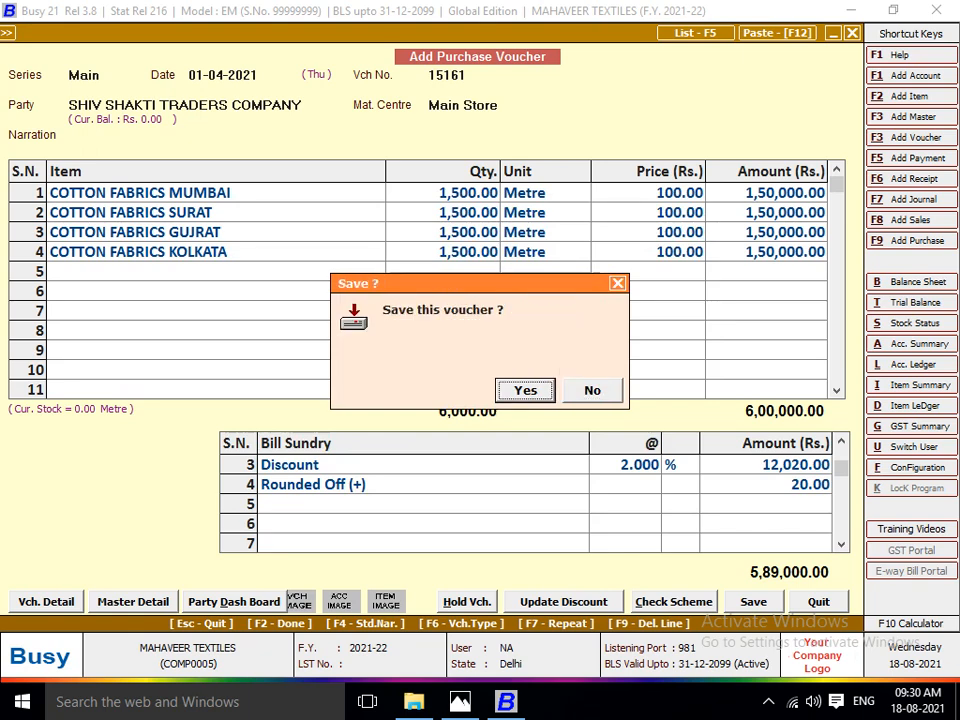
key("Return")
Bring up the Paras Traders invoice image in Photos, start the next purchase voucher in Busy and check the invoice's date.
key("alt+Tab")
key("Right")
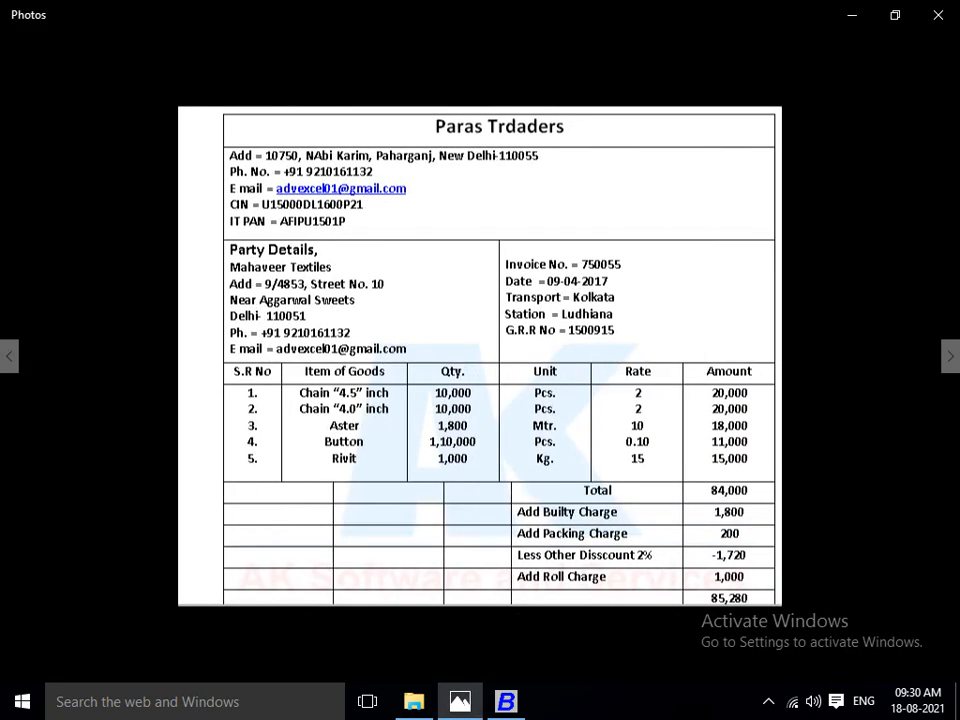
key("alt+Tab")
key("Return")
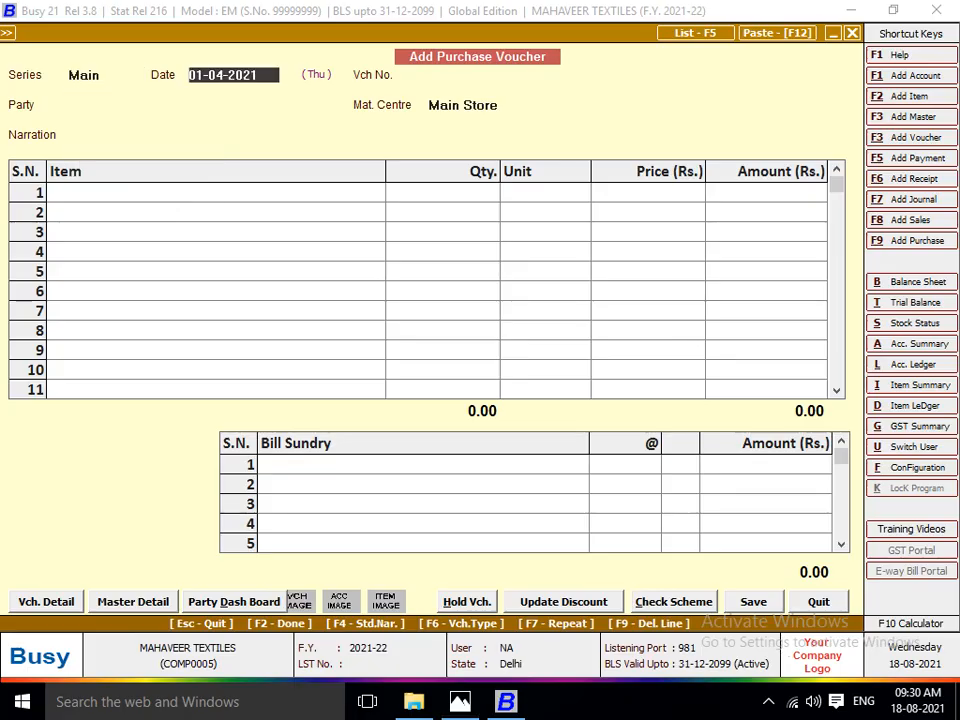
key("Return")
key("alt+Tab")
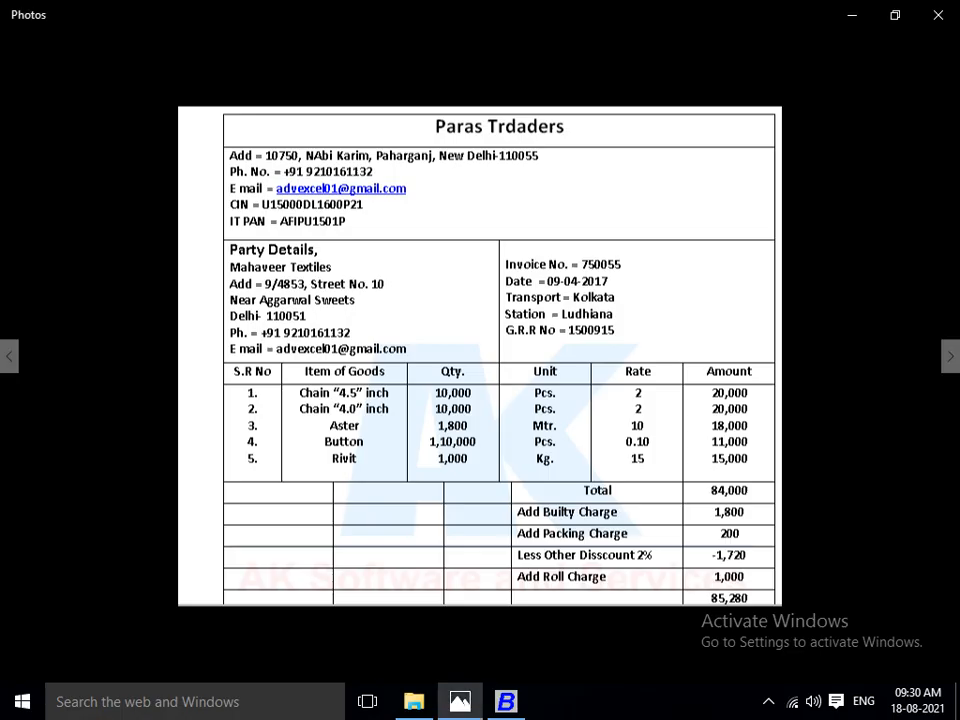
key("alt+Tab")
key("Return")
key("alt+Tab")
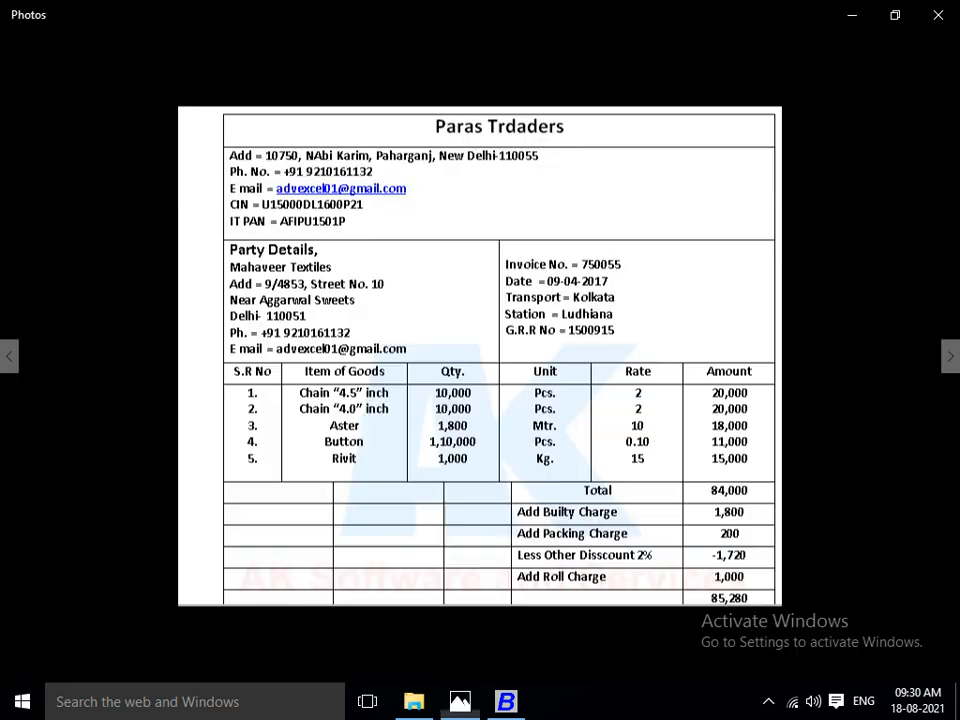
Set the voucher date to 09-04-2021 and enter the Paras Traders invoice number as the voucher number.
key("alt+Tab")
key("Escape")
key("Escape")
key("Escape")
key("Return")
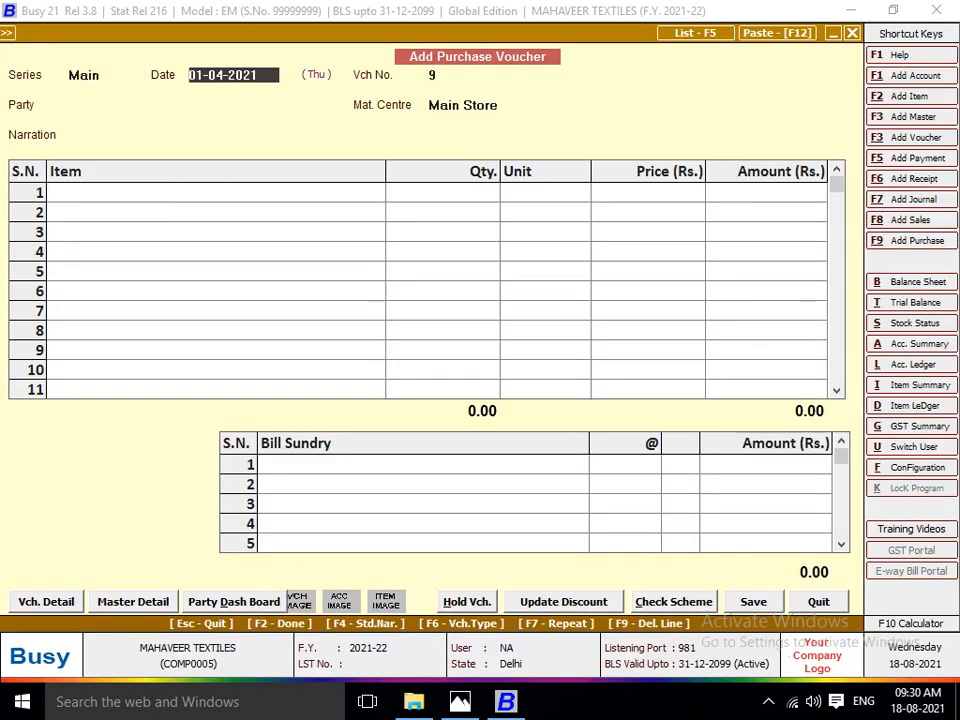
type("9")
key("Return")
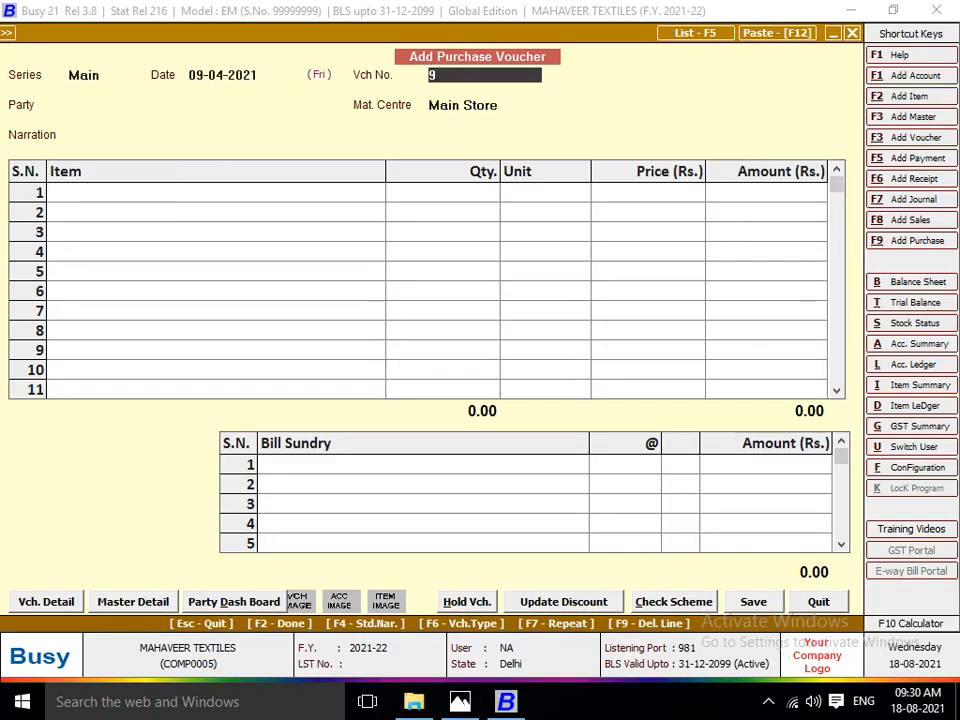
key("alt+Tab")
key("alt+Tab")
type("750055")
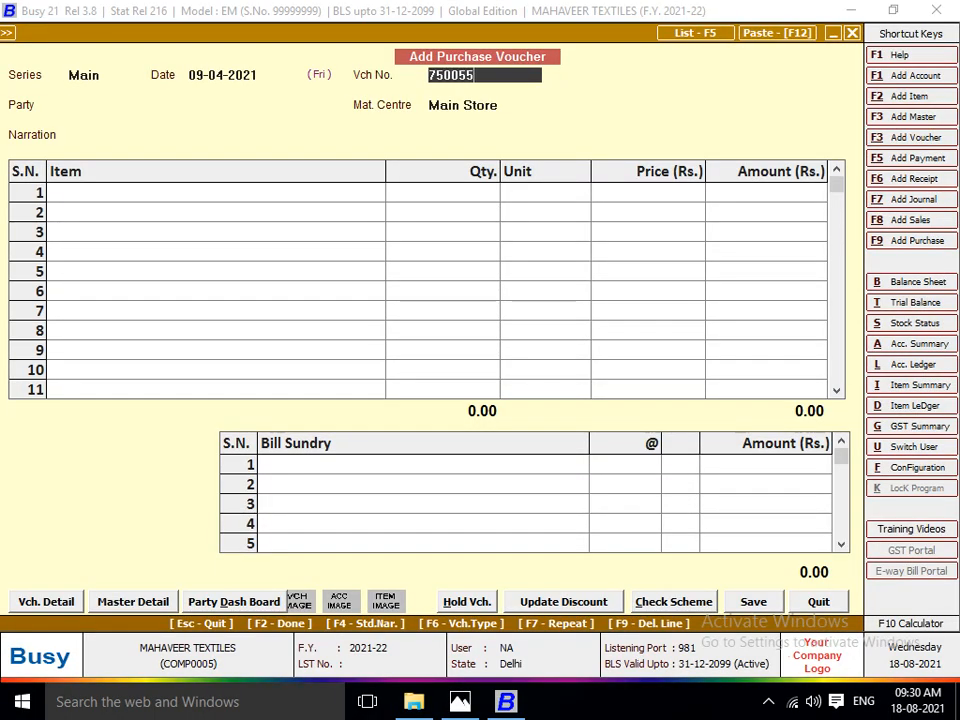
key("Return")
Create a new party account named PARAS TRADERS in the Sundry Creditors group.
key("F3")
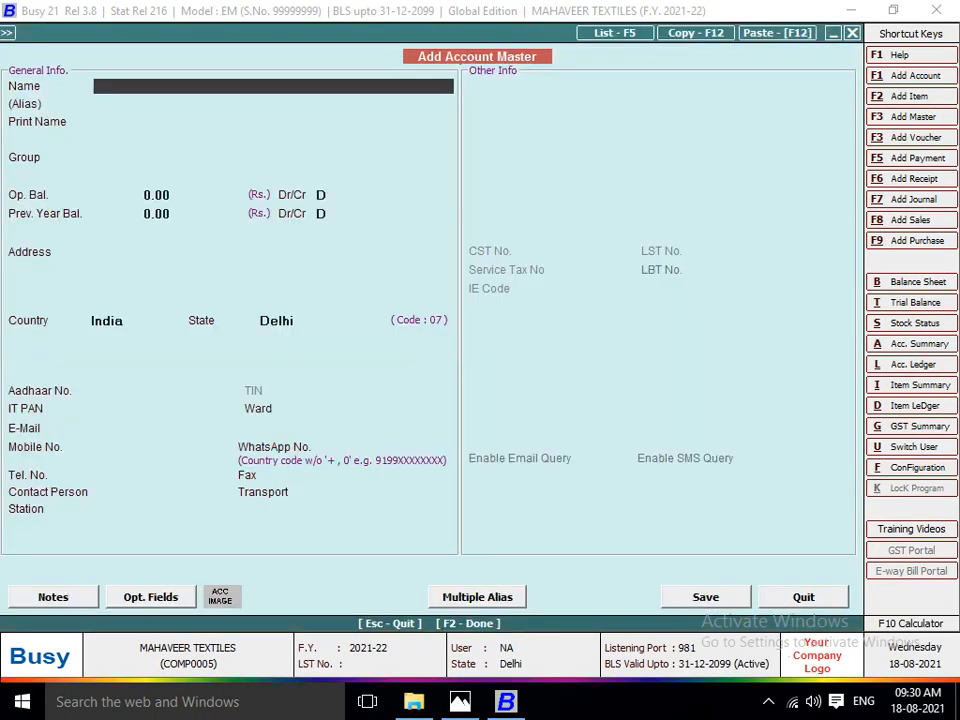
type("PARAS TRADERS")
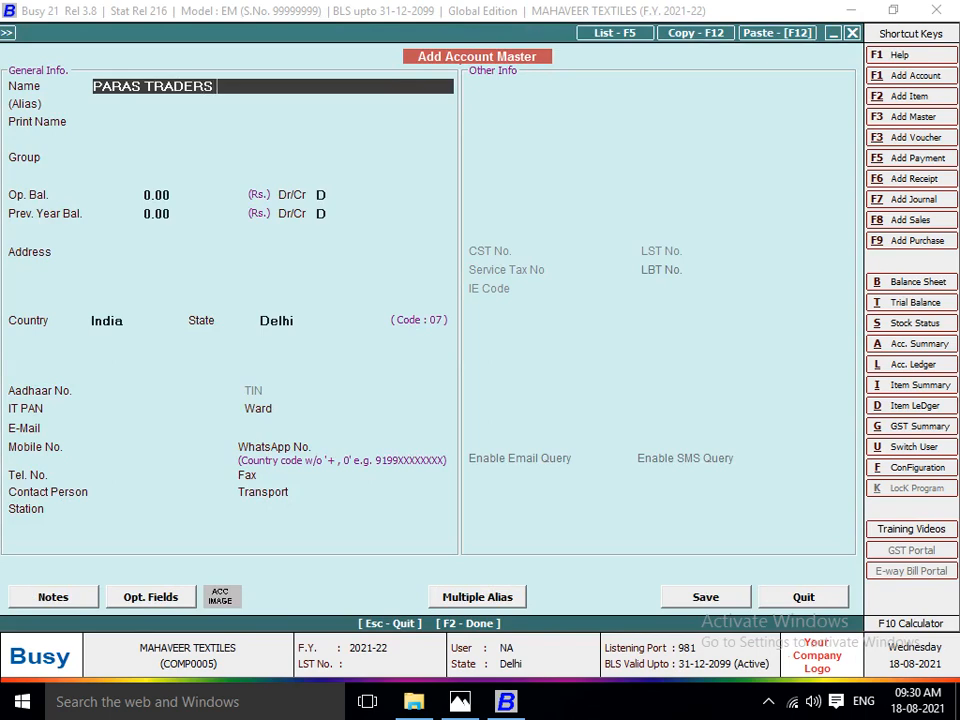
key("Return")
key("Return")
type("SU")
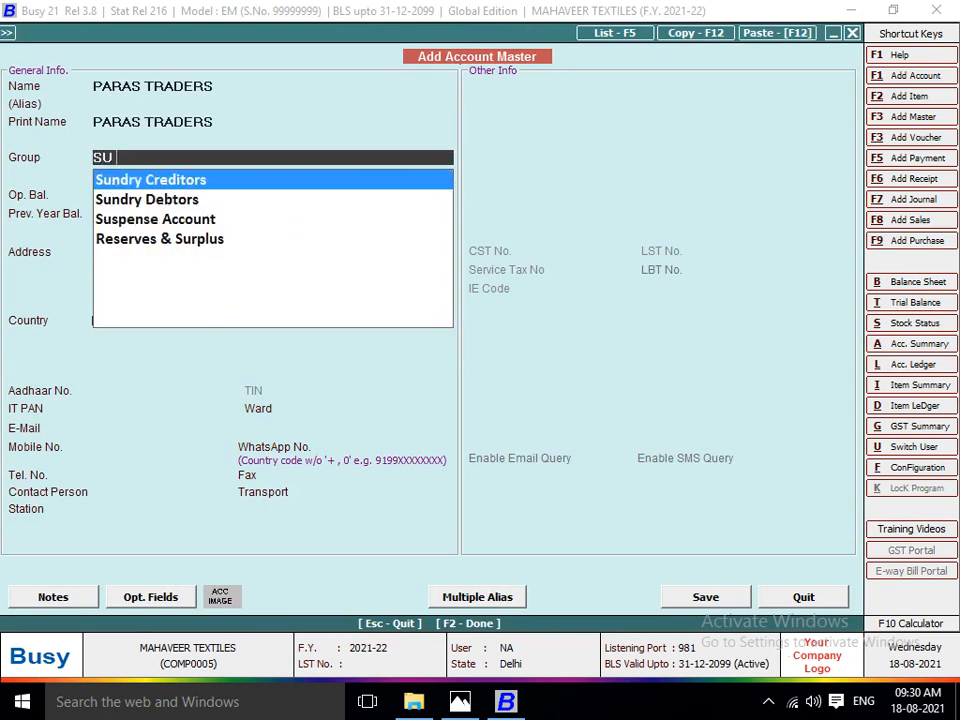
key("Return")
Leave the PARAS TRADERS balances at zero, save the account and continue to the voucher's item list with the Main Store material centre.
key("Return")
key("Return")
key("Return")
key("Return")
key("F2")
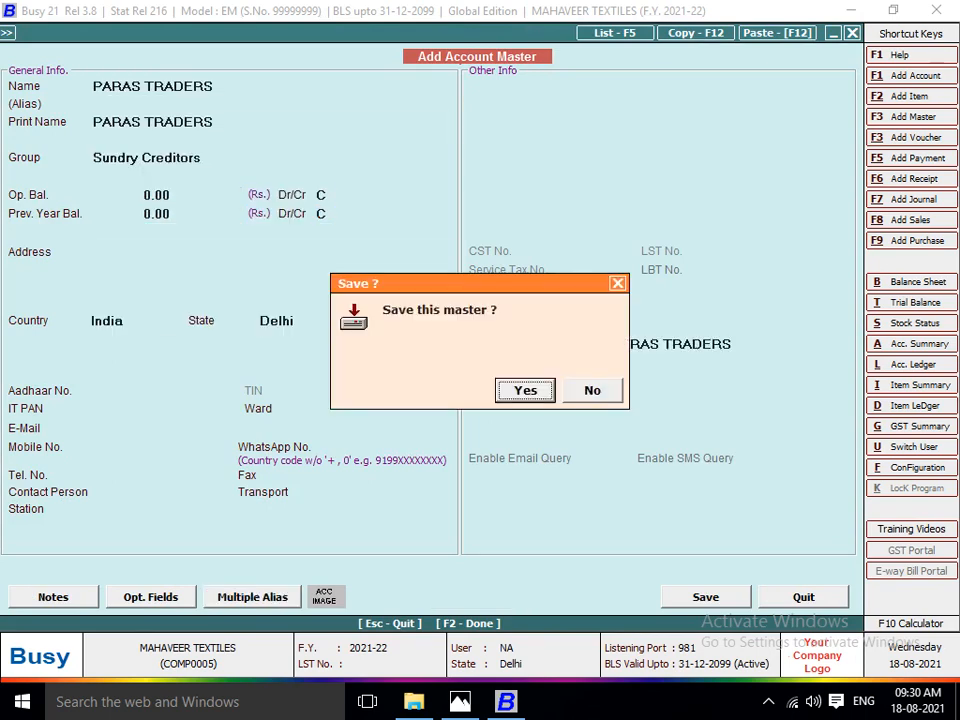
key("Return")
key("Return")
key("Return")
Check the first item on the invoice image in Photos and create a new item named CHAIN 4.5 in Busy.
key("alt+Tab")
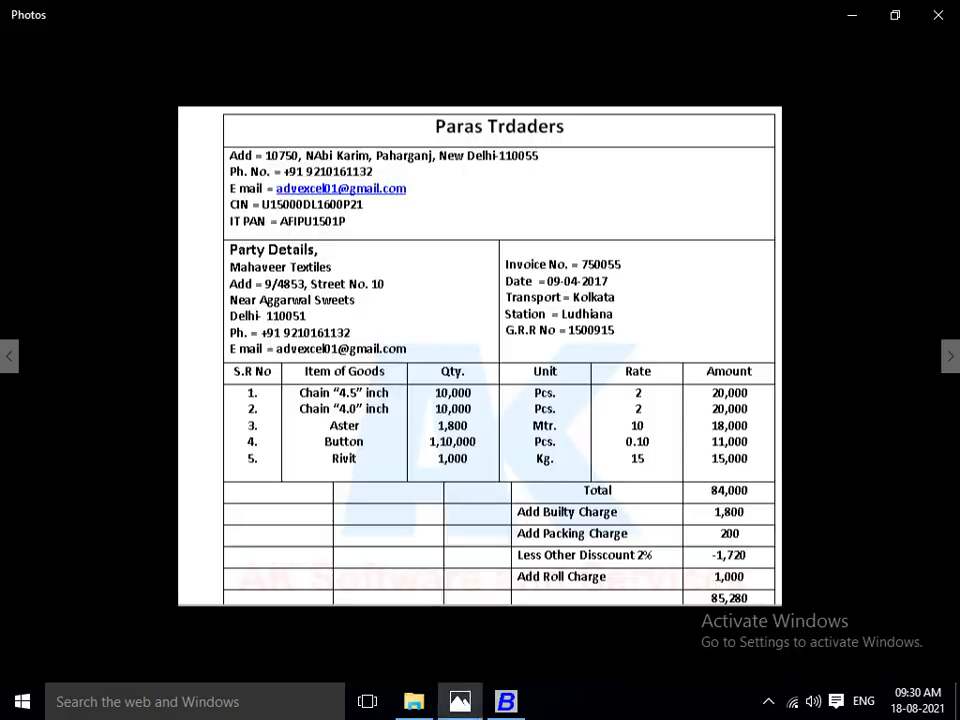
key("alt+Tab")
type("CHA")
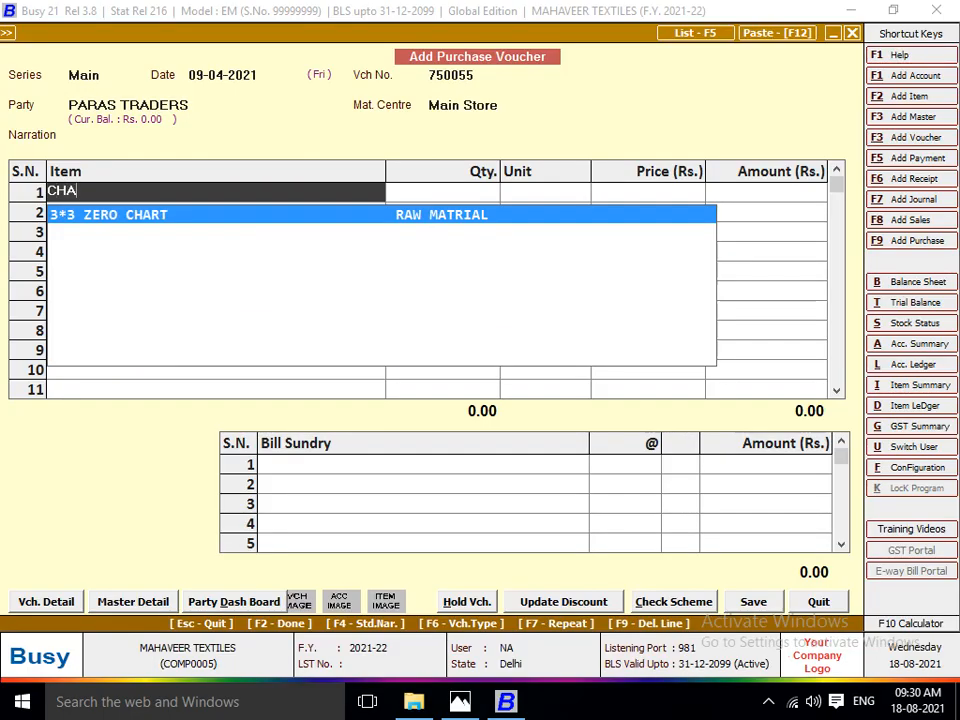
key("F3")
type("CHAIN")
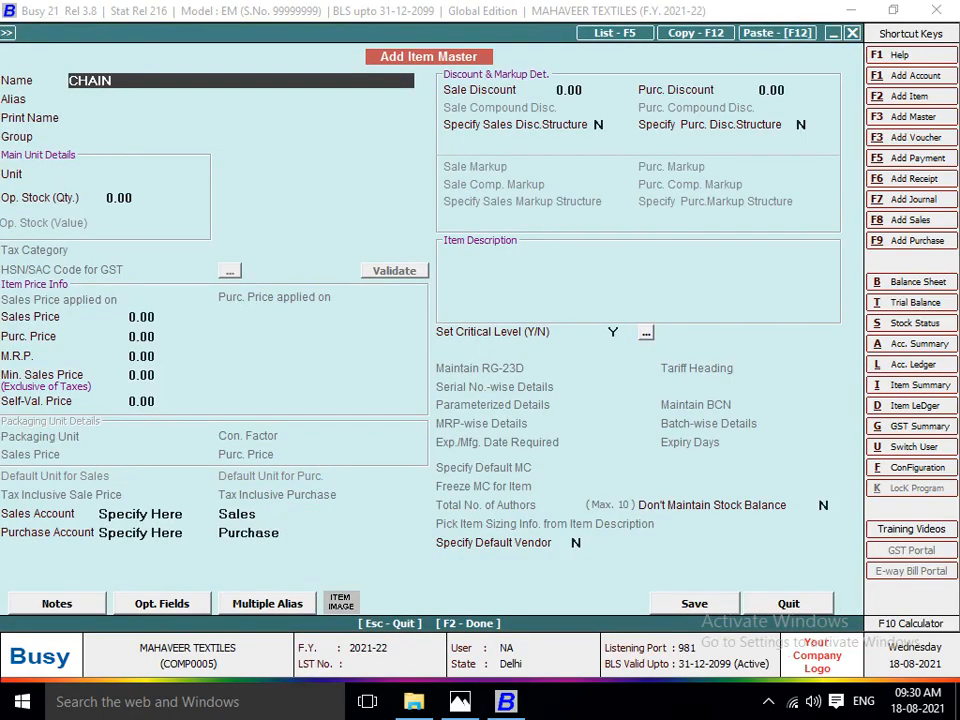
key("alt+Tab")
key("alt+Tab")
type("4.5")
key("Return")
key("Return")
Assign the CHAIN 4.5 item to the RAW MATRIAL group with Pcs. as its unit and no opening stock.
key("Down")
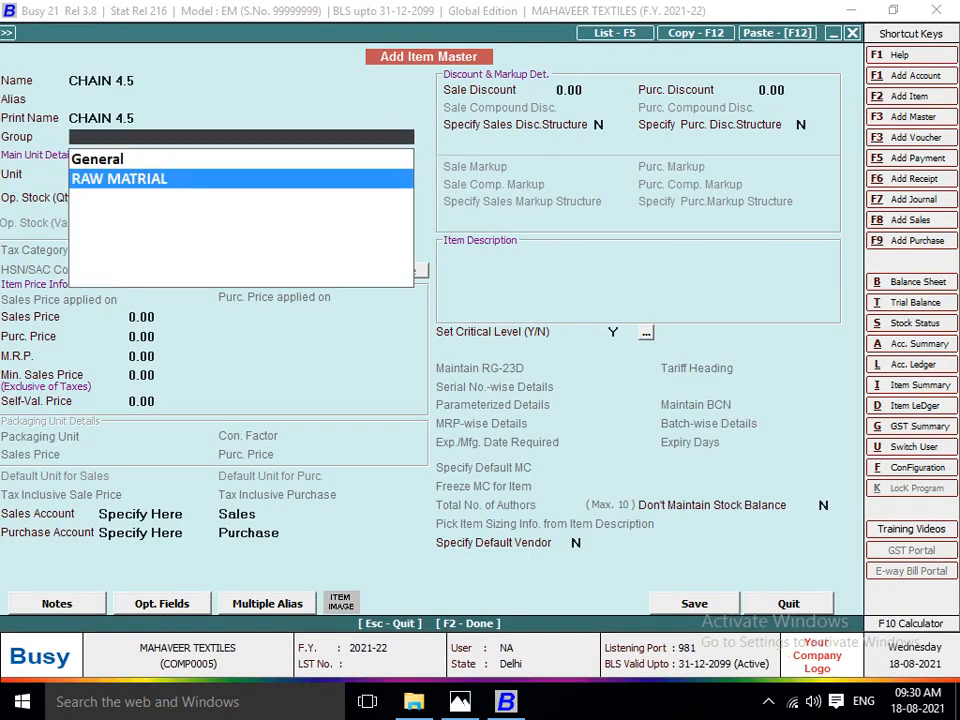
key("Return")
type("PC")
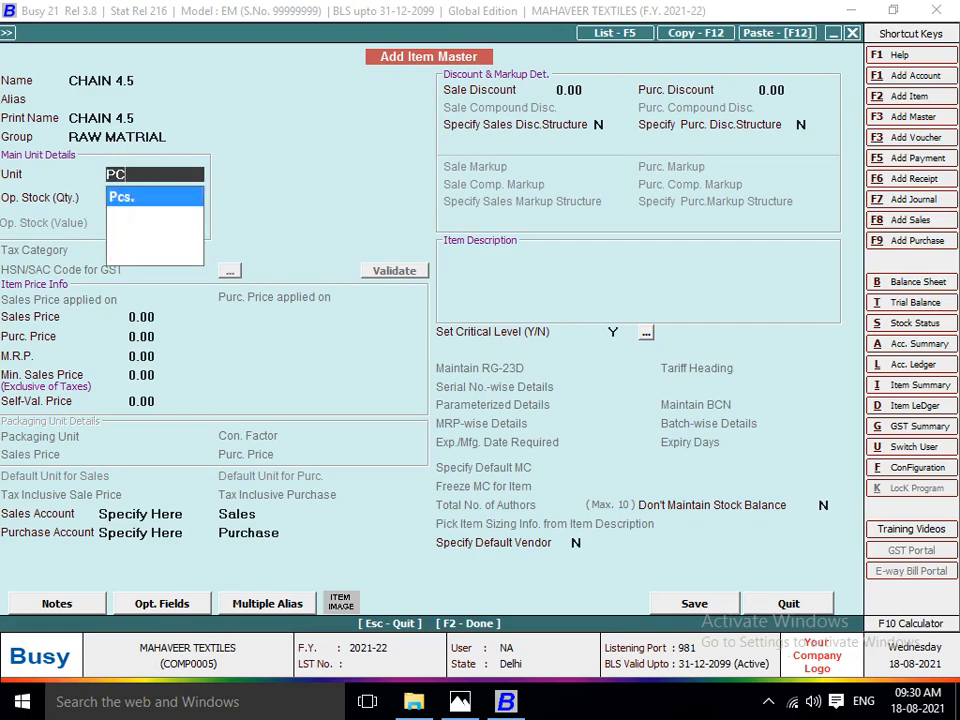
key("alt+Tab")
Check the rate in Photos, set the CHAIN 4.5 purchase price to 2 with other prices at zero, and save the item.
key("alt+Tab")
key("Return")
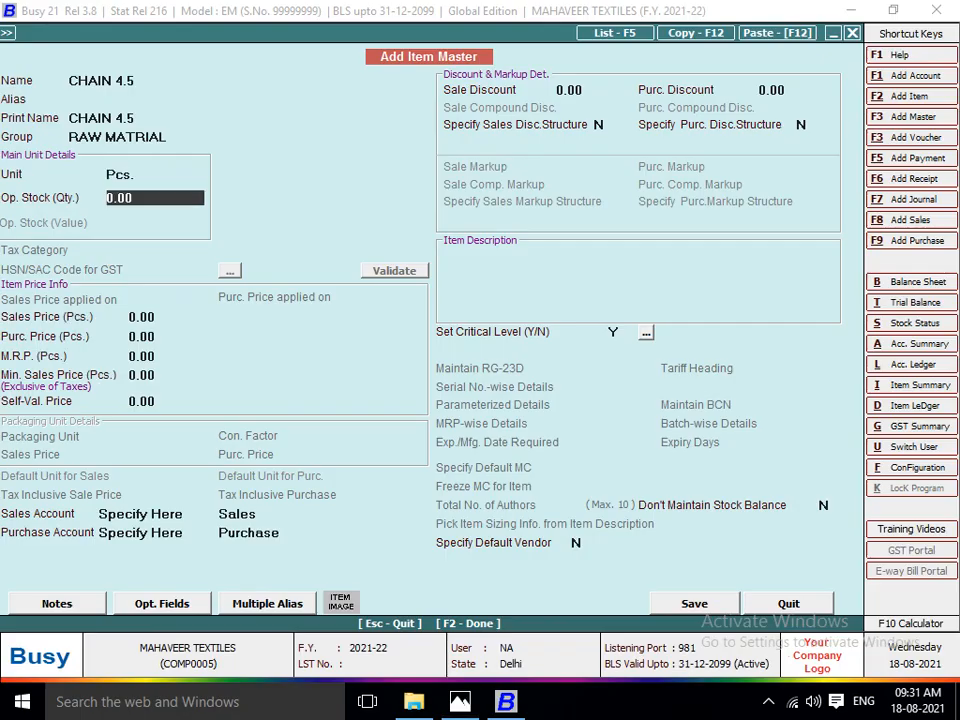
key("Return")
key("Return")
key("alt+Tab")
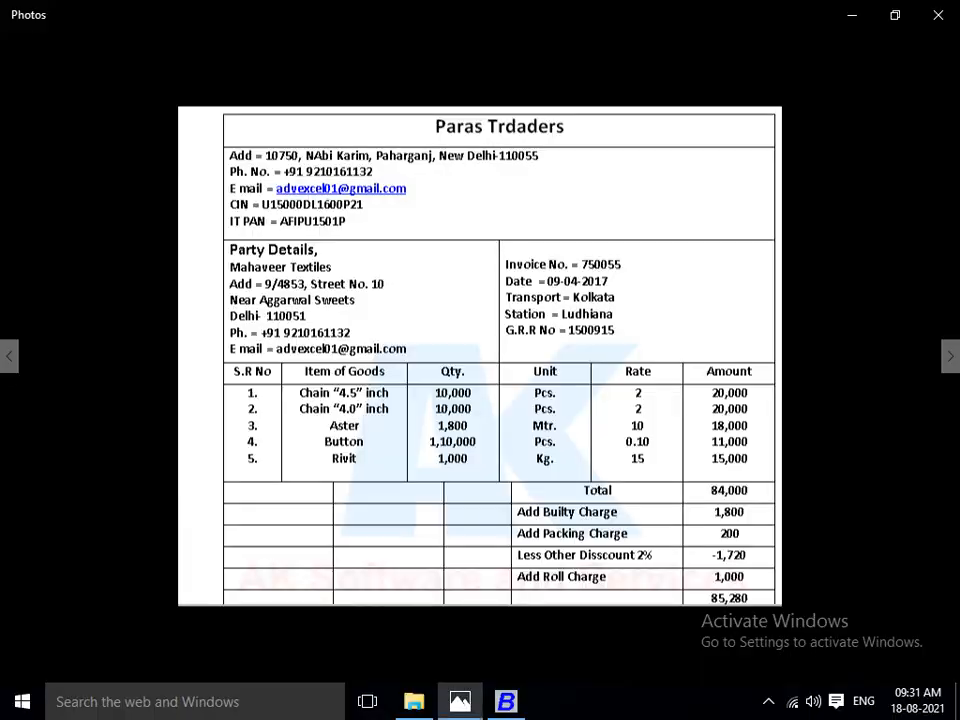
key("alt+Tab")
type("2")
key("Return")
key("Return")
key("Return")
key("F2")
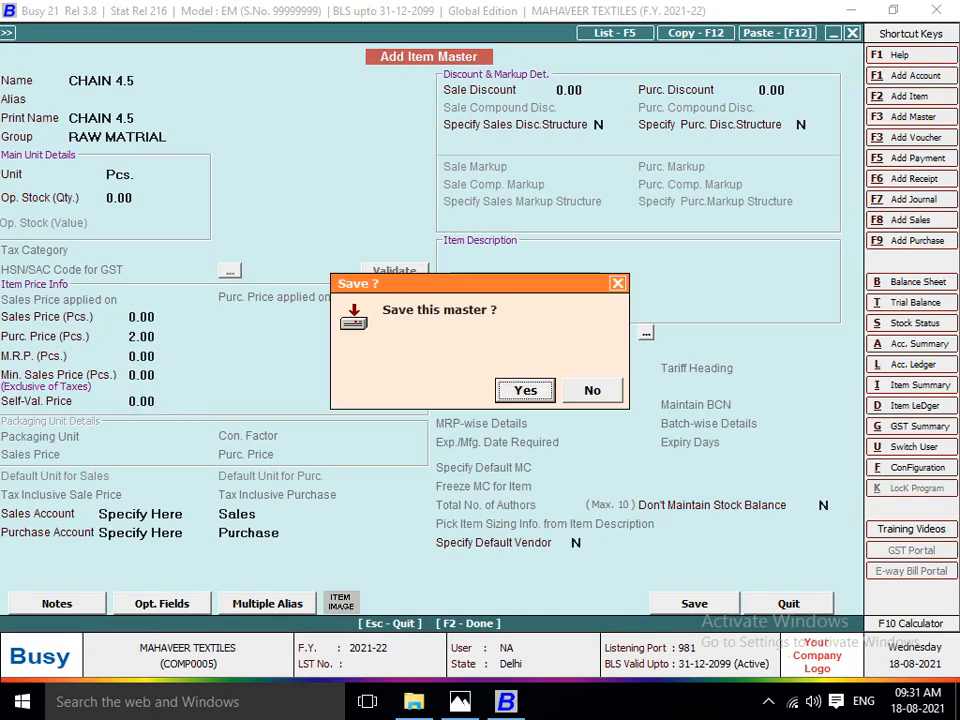
key("Return")
Check the invoice image in Photos and enter a quantity of 10000 for CHAIN 4.5 in the first item row.
key("alt+Tab")
key("alt+Tab")
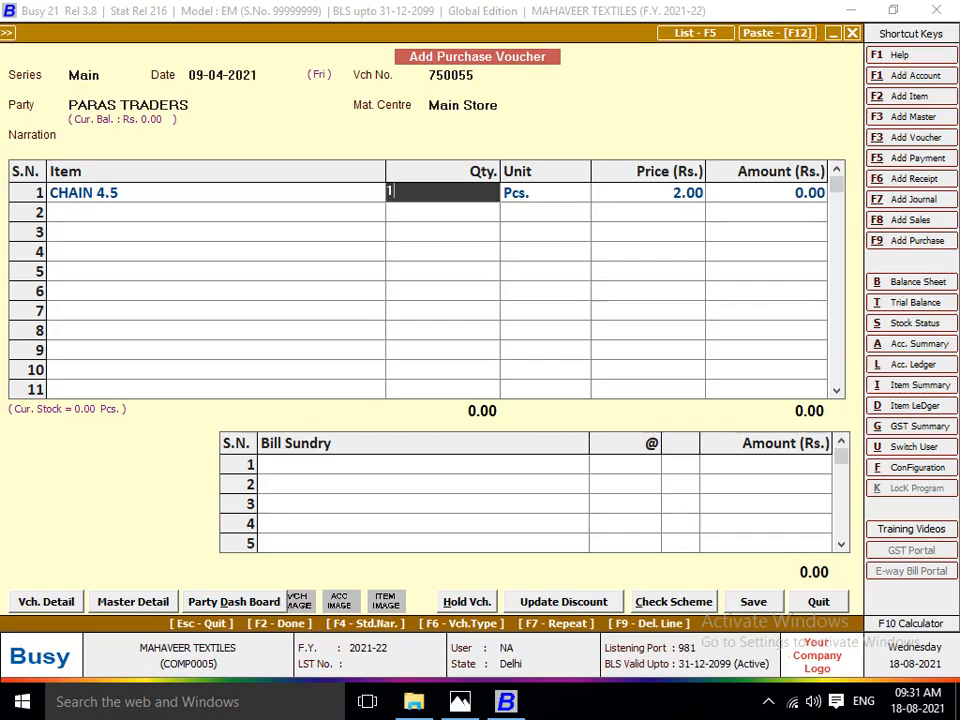
type("10000")
key("Return")
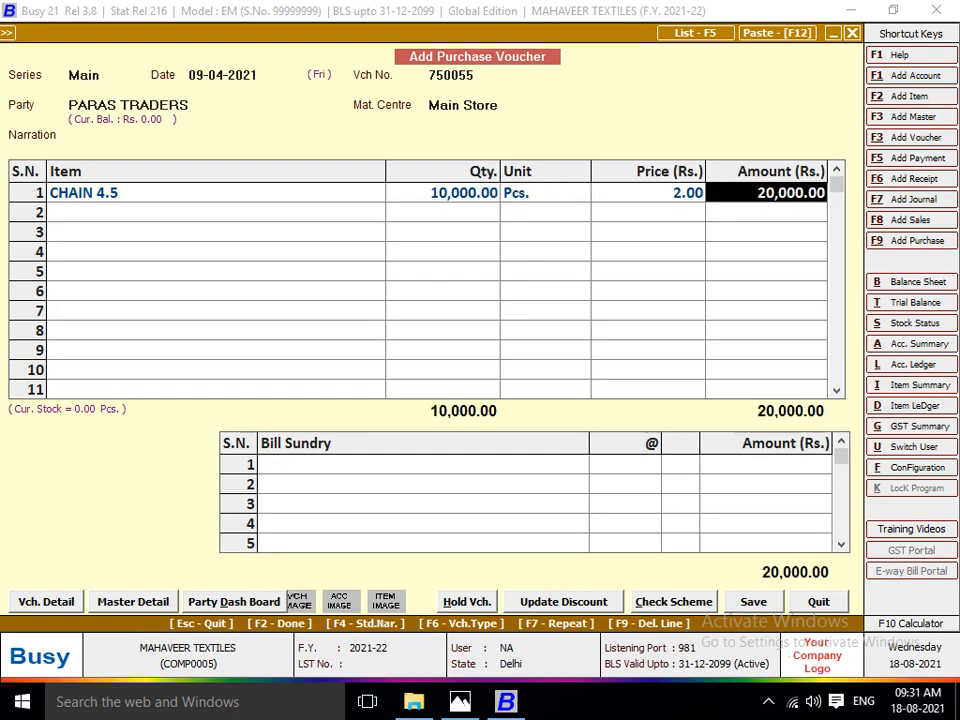
key("Return")
Check the second item on the invoice image in Photos and create a new item named CHAIN 4.0 in Busy.
key("alt+F2")
key("alt+Tab")
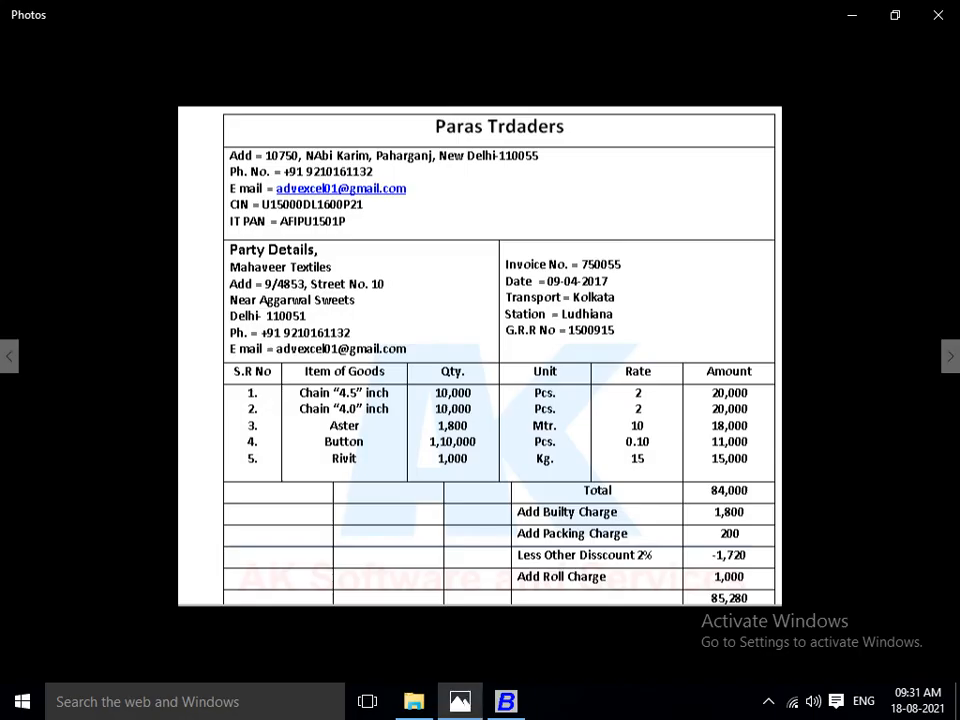
key("alt+Tab")
type("CHAIN")
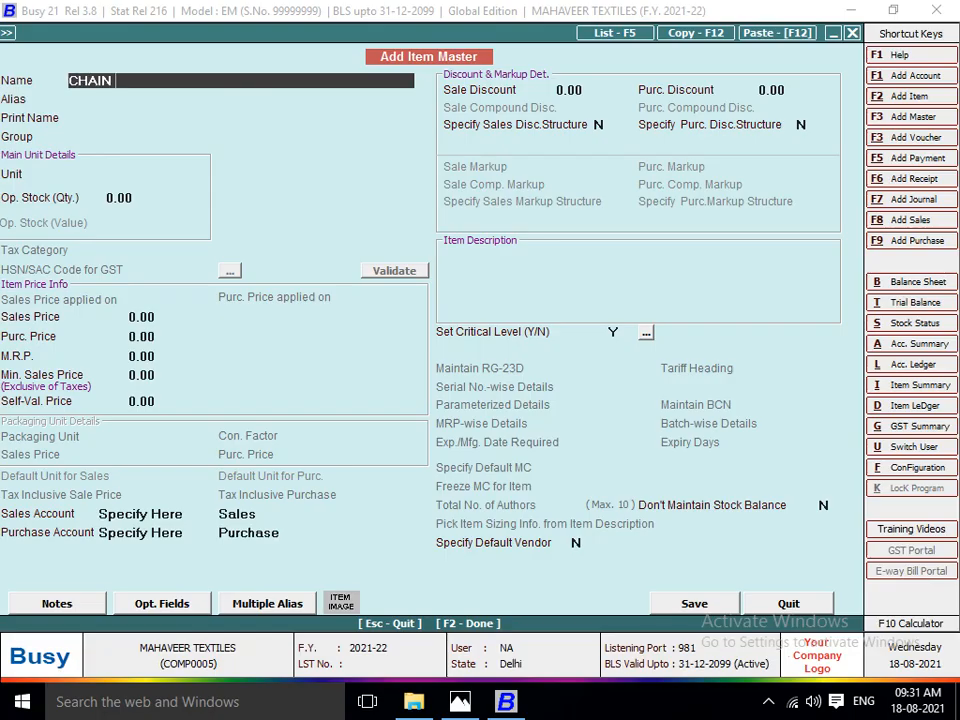
type(" 4.")
key("alt+Tab")
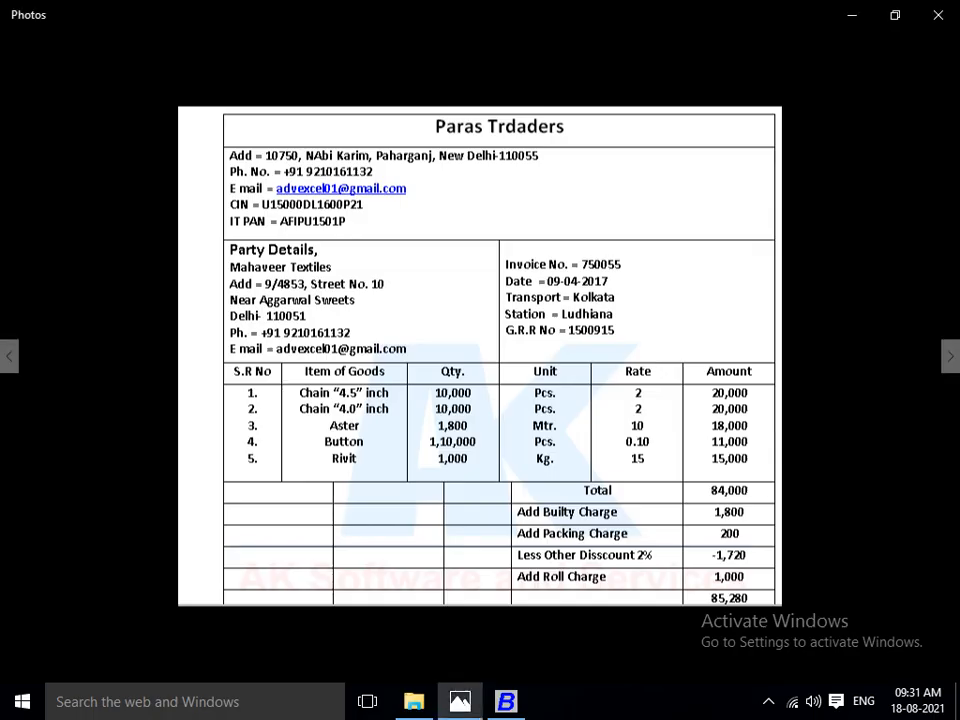
key("alt+Tab")
type("0")
key("Return")
key("Return")
Assign the CHAIN 4.0 item to the RAW MATRIAL group with Pcs. as its unit and no opening stock.
key("Return")
key("Down")
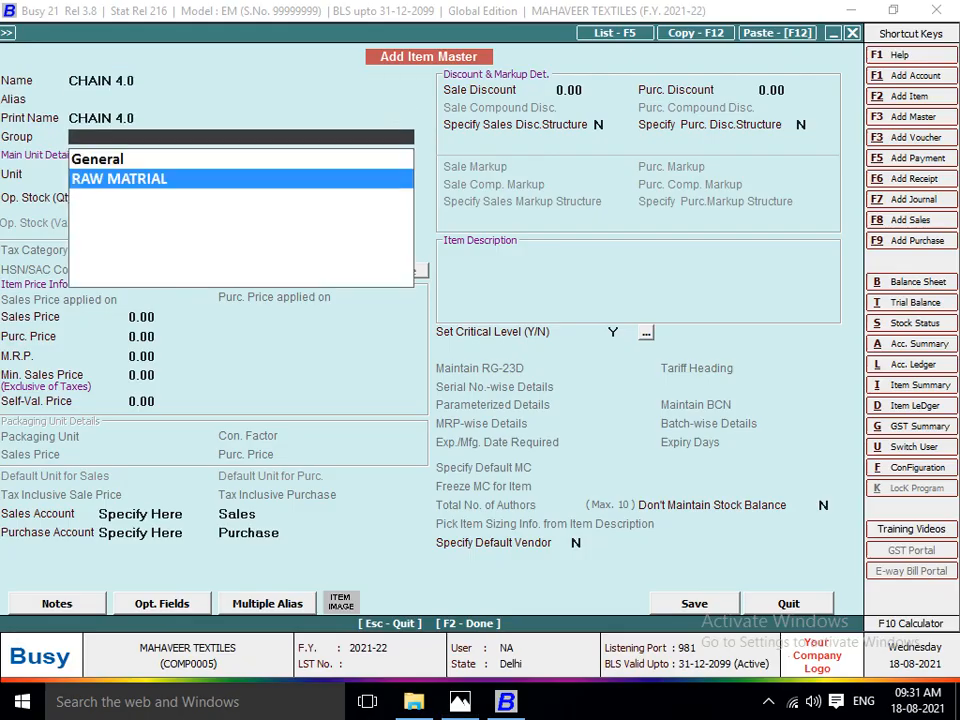
key("Return")
type("pcs")
Set the CHAIN 4.0 purchase price to 2, leave the other prices at zero, and save the item.
key("Return")
key("Return")
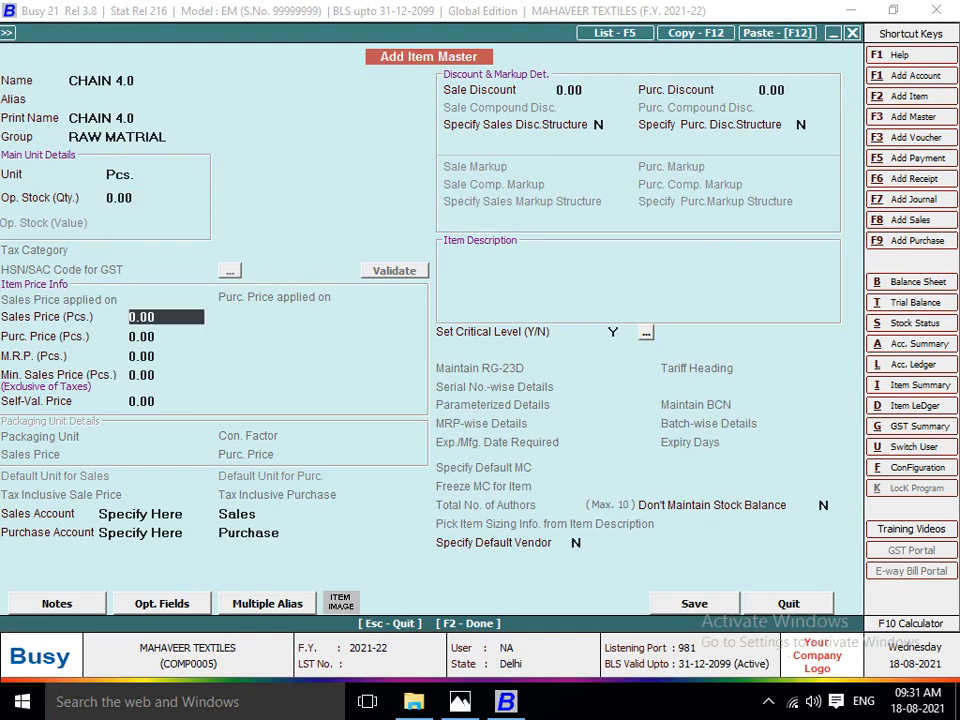
key("Return")
type("2")
key("Return")
key("Return")
key("Return")
key("Return")
key("Return")
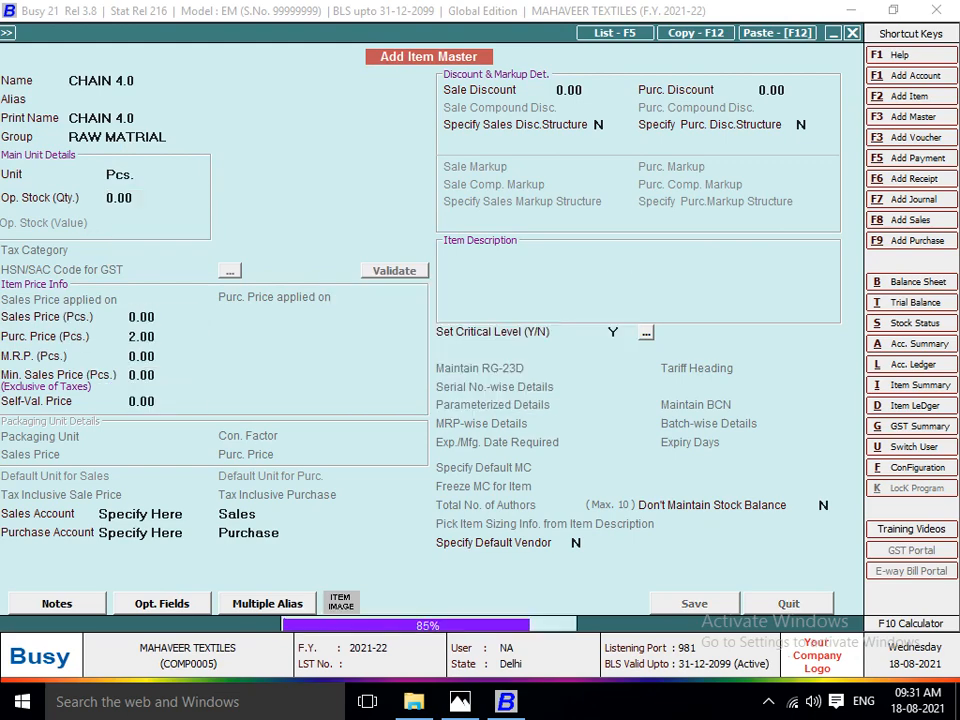
Check the invoice image in Photos and enter a quantity of 10000 for CHAIN 4.0 in the second item row.
key("alt+Tab")
key("alt+Tab")
type("1000")
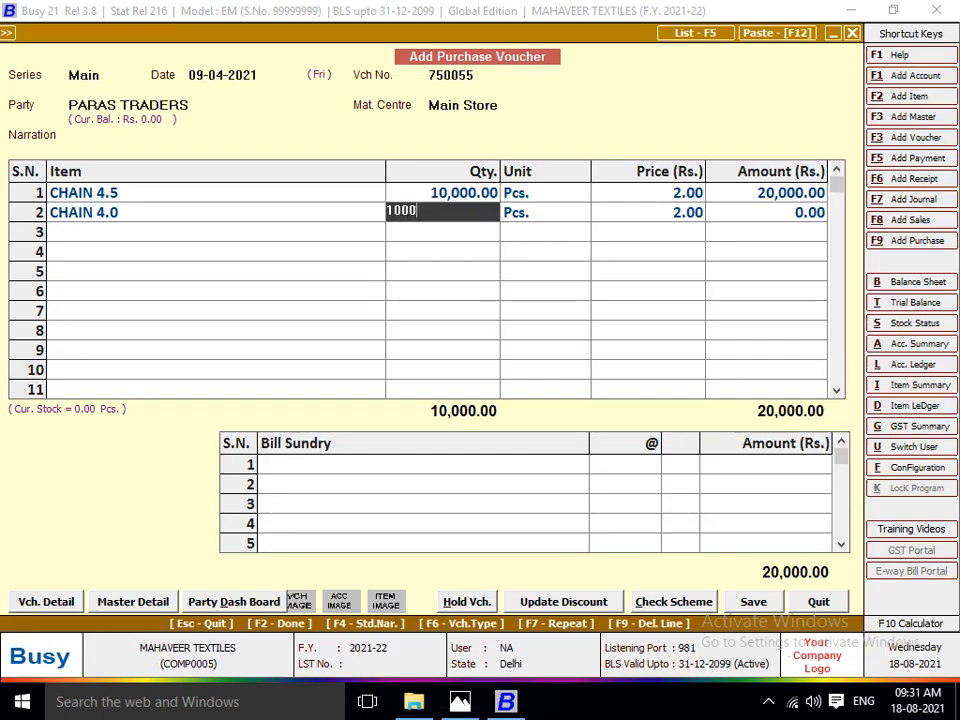
type("0")
key("Return")
key("Return")
key("Return")
key("Return")
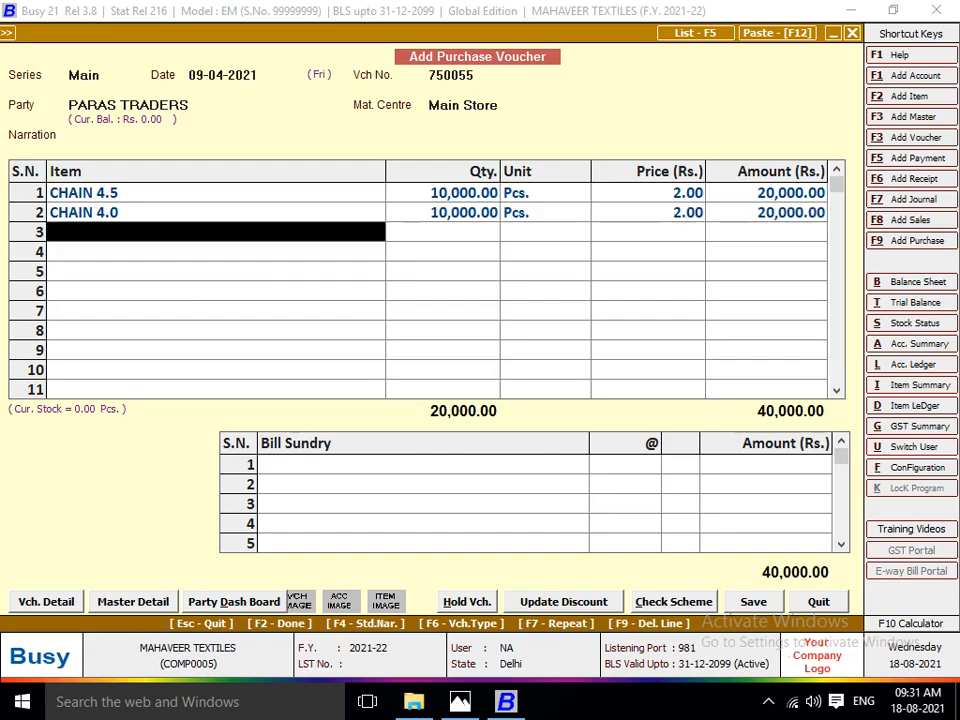
Check the third item on the invoice image in Photos and create a new item named ASTER in Busy.
key("alt+Tab")
key("alt+Tab")
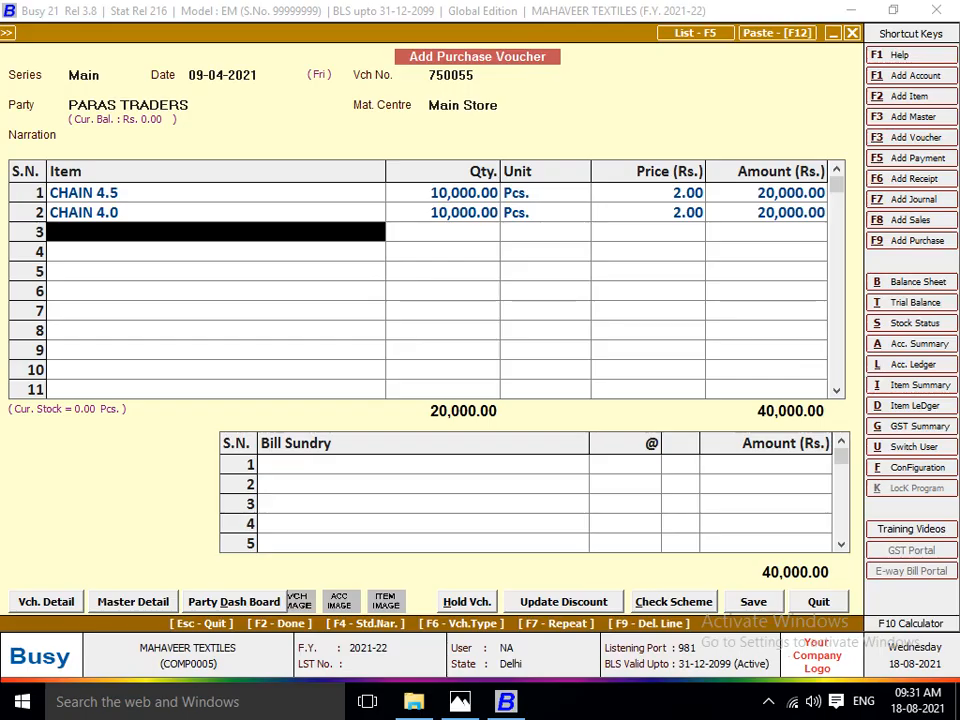
key("F3")
type("ASTER")
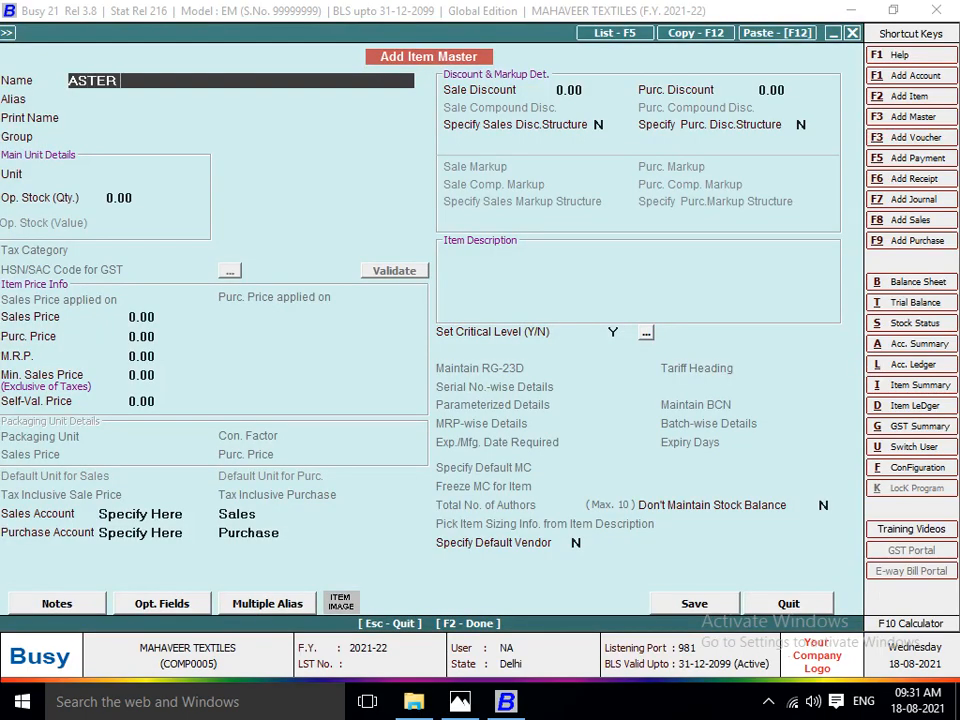
key("Return")
key("Return")
key("Return")
Assign the ASTER item to the RAW MATRIAL group with Metre as its unit and no opening stock.
key("Down")
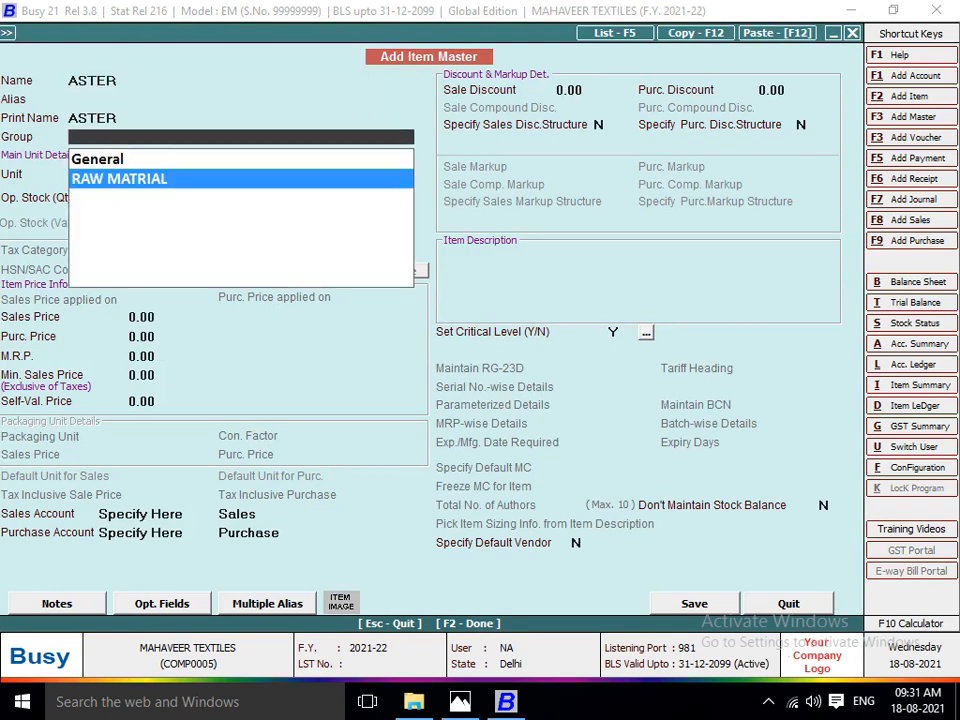
key("Return")
type("MT")
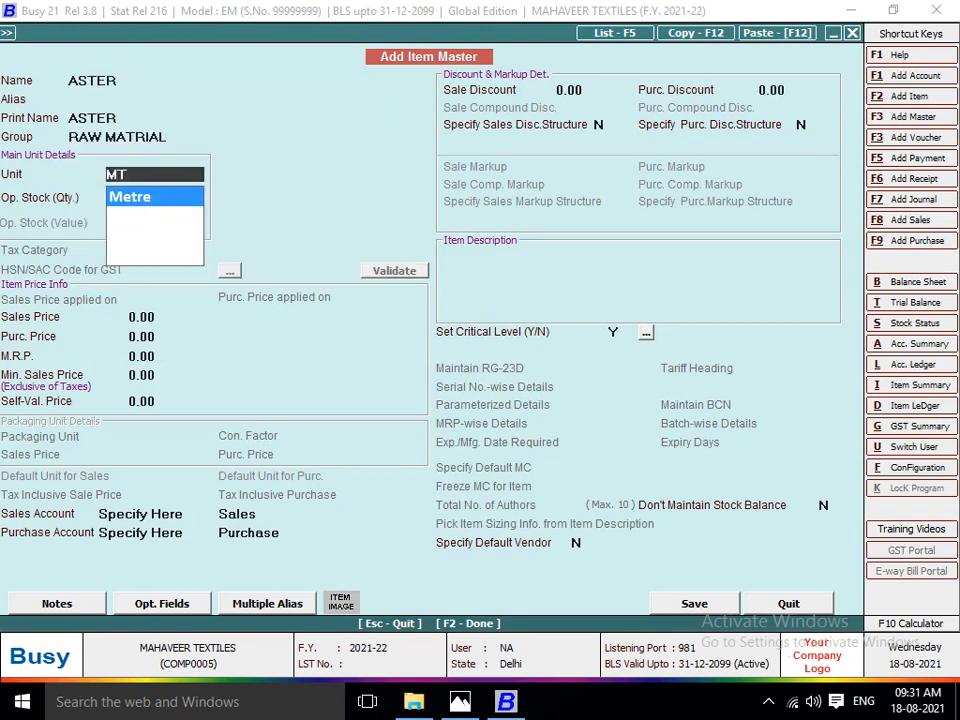
key("Return")
key("Return")
Consult the invoice image in Photos, set the ASTER purchase price to 1800 with other prices at zero, and save the item.
key("Return")
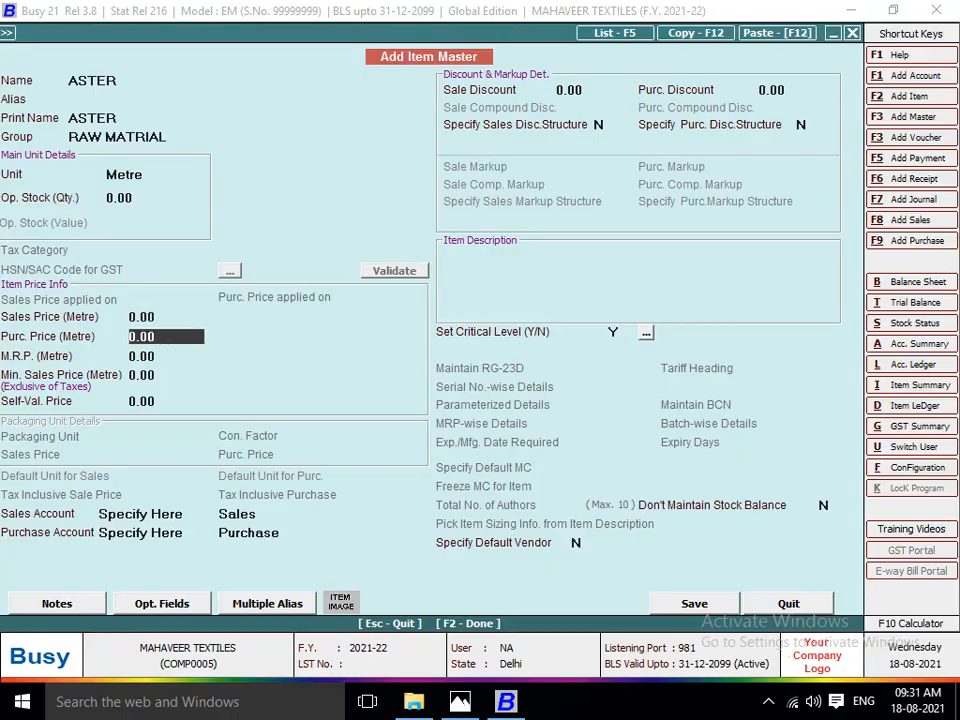
key("alt+Tab")
key("alt+Tab")
type("1800")
key("Return")
key("Return")
key("Return")
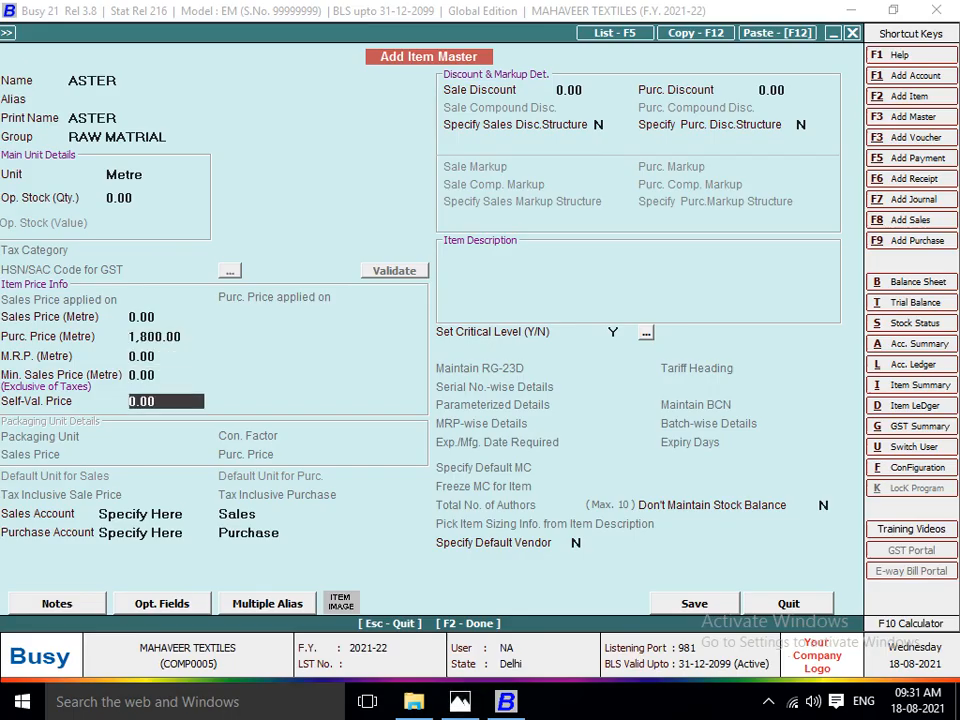
key("Return")
key("Return")
Check the invoice image in Photos and enter a quantity of 1800 for ASTER in the third item row.
key("alt+Tab")
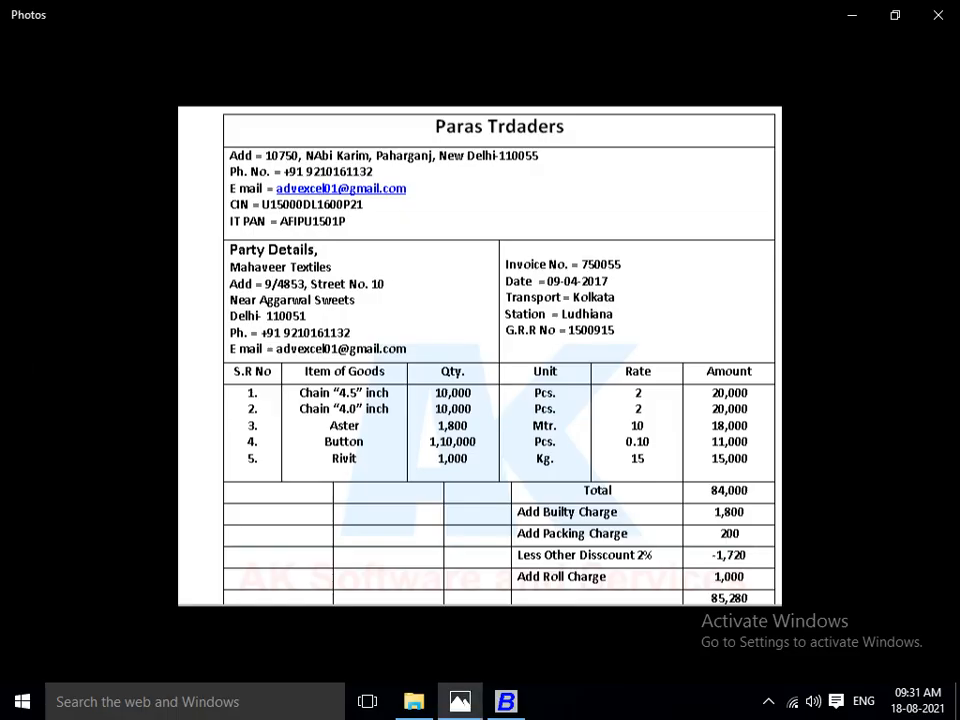
key("alt+Tab")
type("1800")
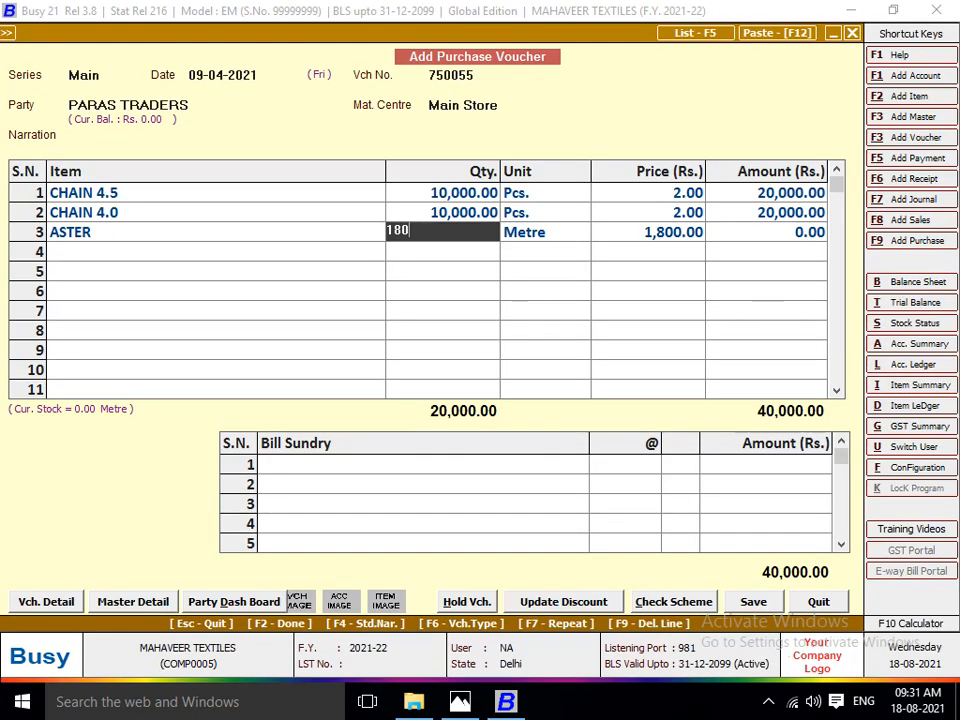
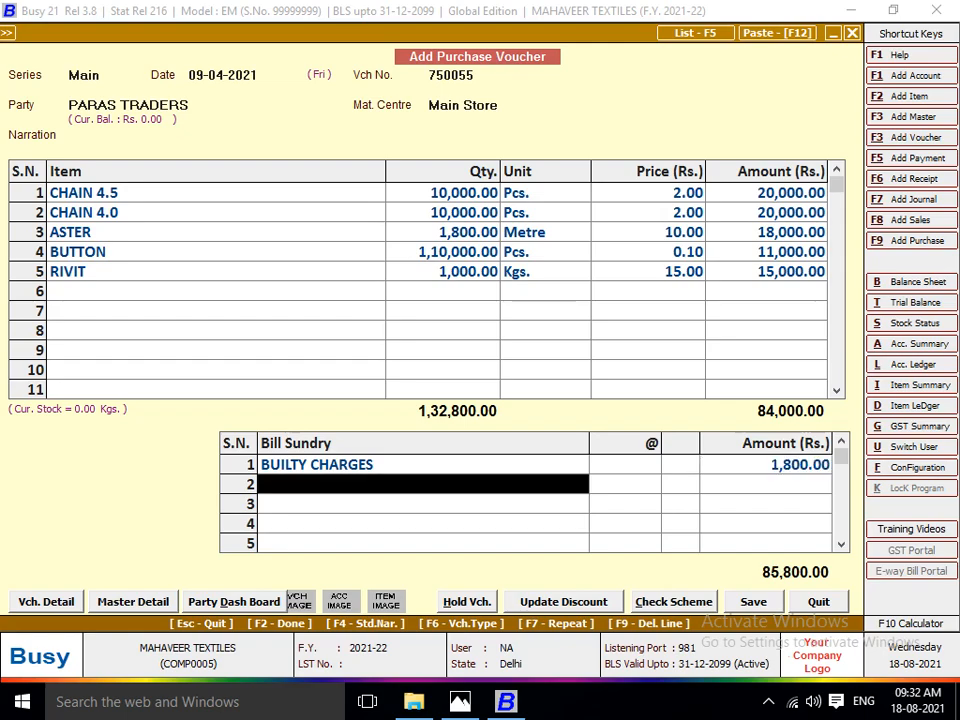
Check the invoice image in Photos and add PACKING CHARGES of 200 as the second bill sundry in Busy.
key("alt+Tab")
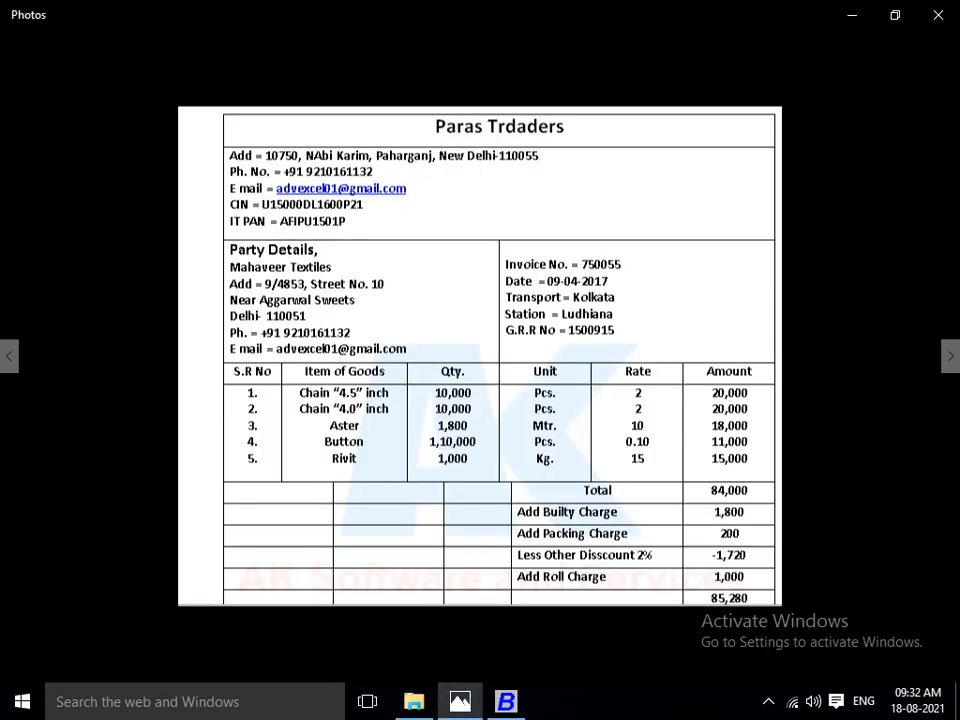
key("alt+Tab")
type("pA")
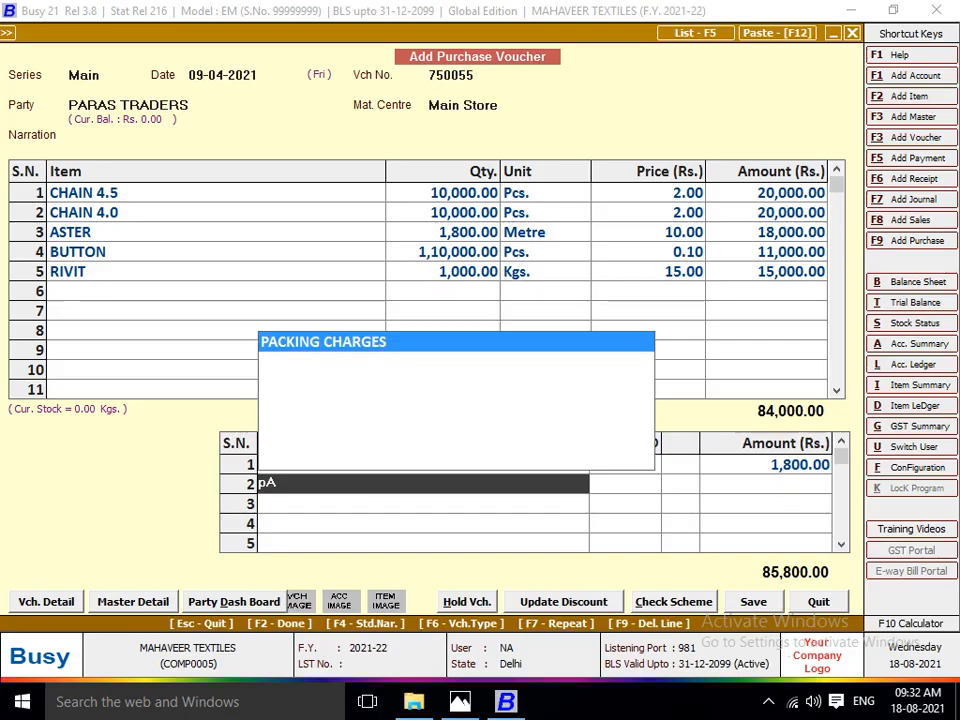
key("Return")
key("alt+Tab")
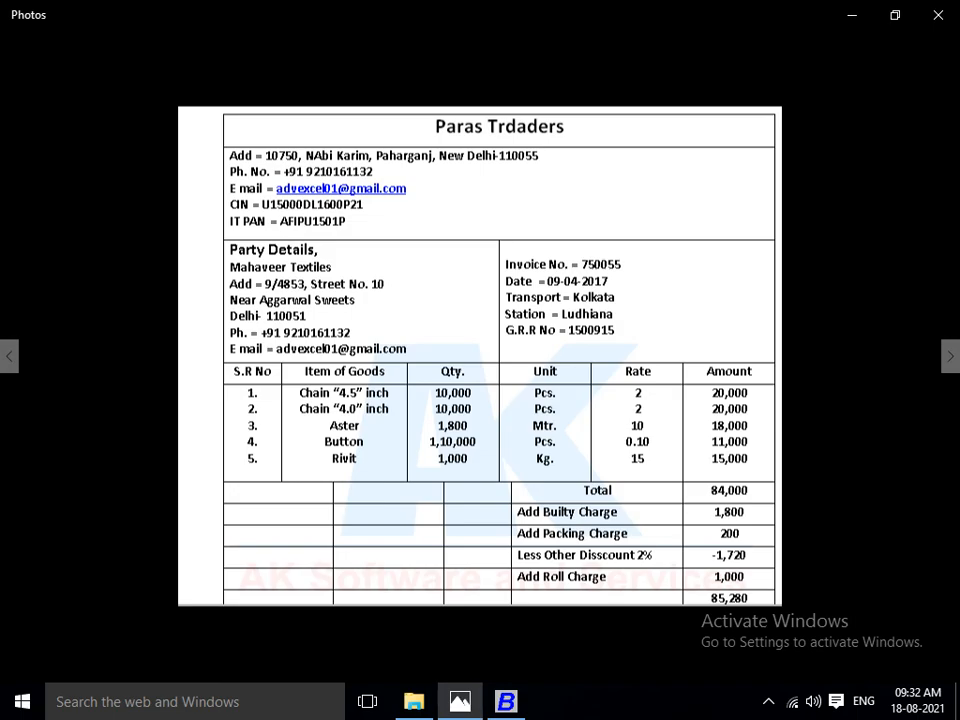
key("alt+Tab")
type("200")
key("Return")
Consult the invoice image in Photos and add a Discount of 2% as the third bill sundry.
key("alt+Tab")
key("alt+Tab")
type("di")
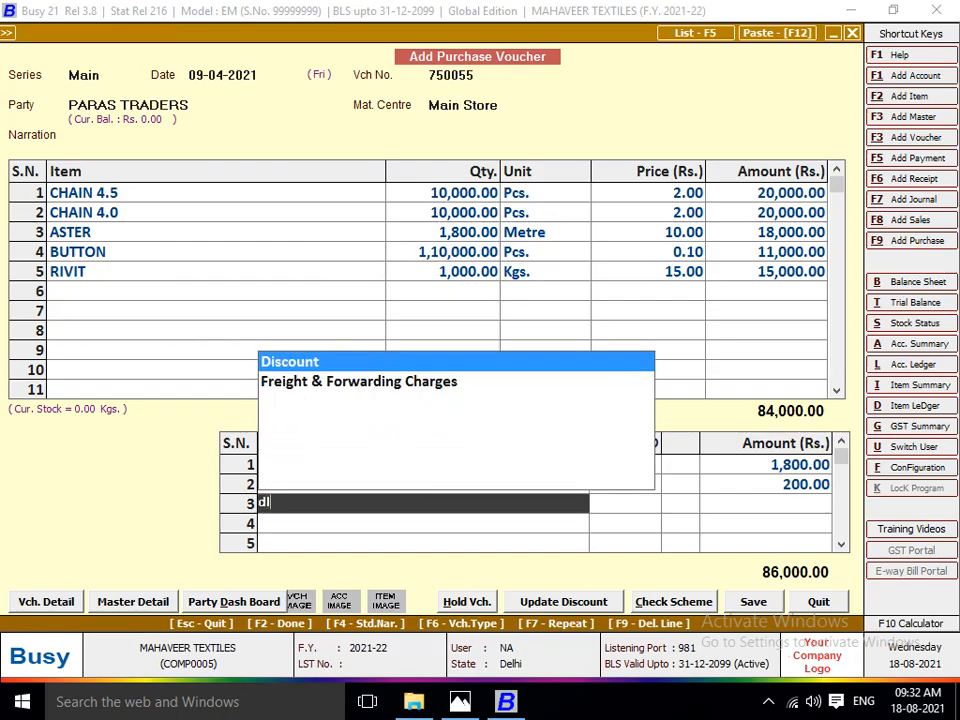
key("Return")
key("alt+Tab")
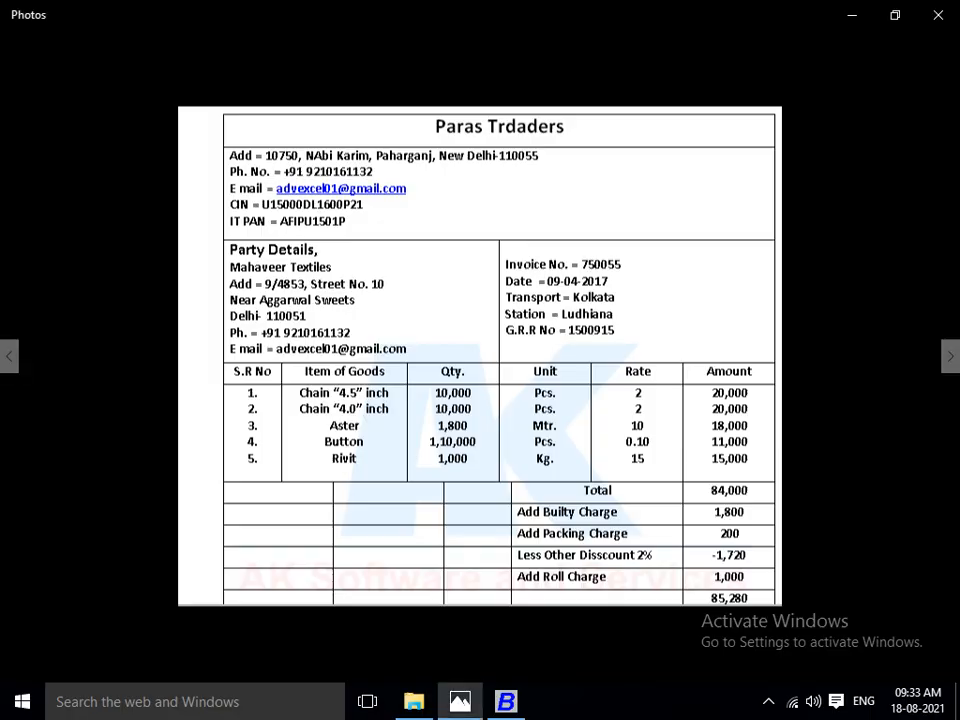
key("alt+Tab")
type("2")
key("Return")
key("Return")
Check the invoice image in Photos and create a bill sundry named ROLL CHARGES with type Additive and nature Others.
key("alt+Tab")
key("alt+Tab")
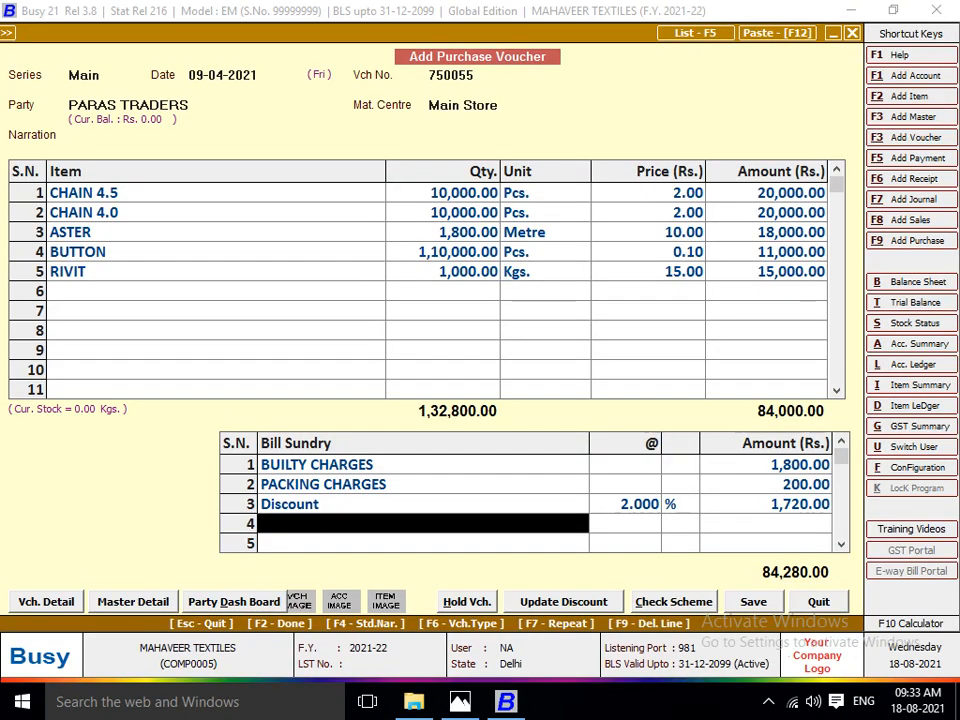
key("F3")
type("RO")
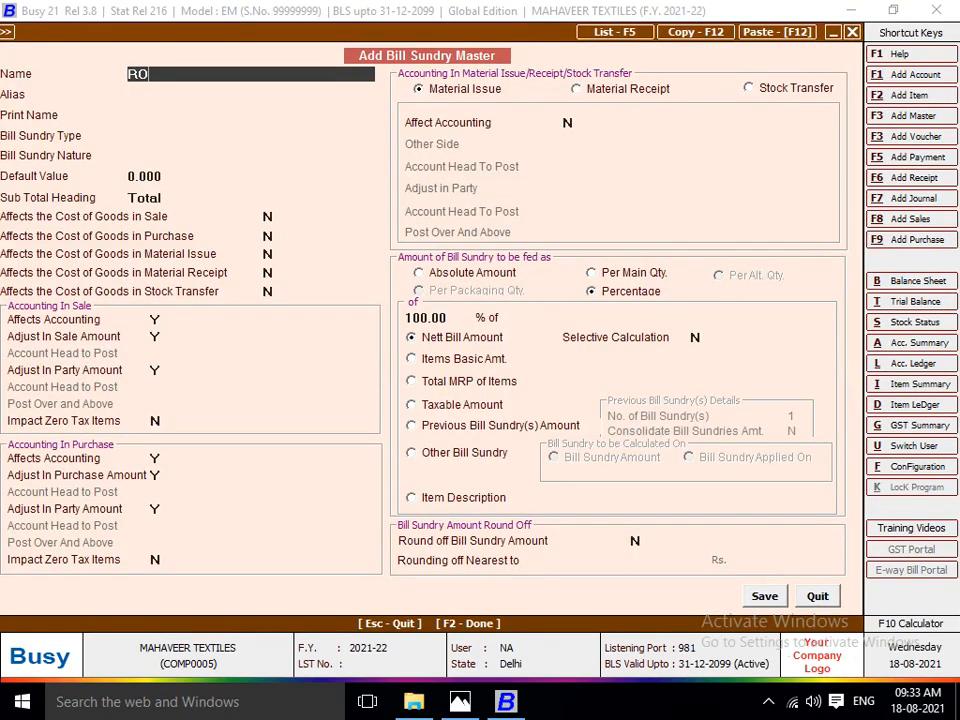
type("LL CHARGES")
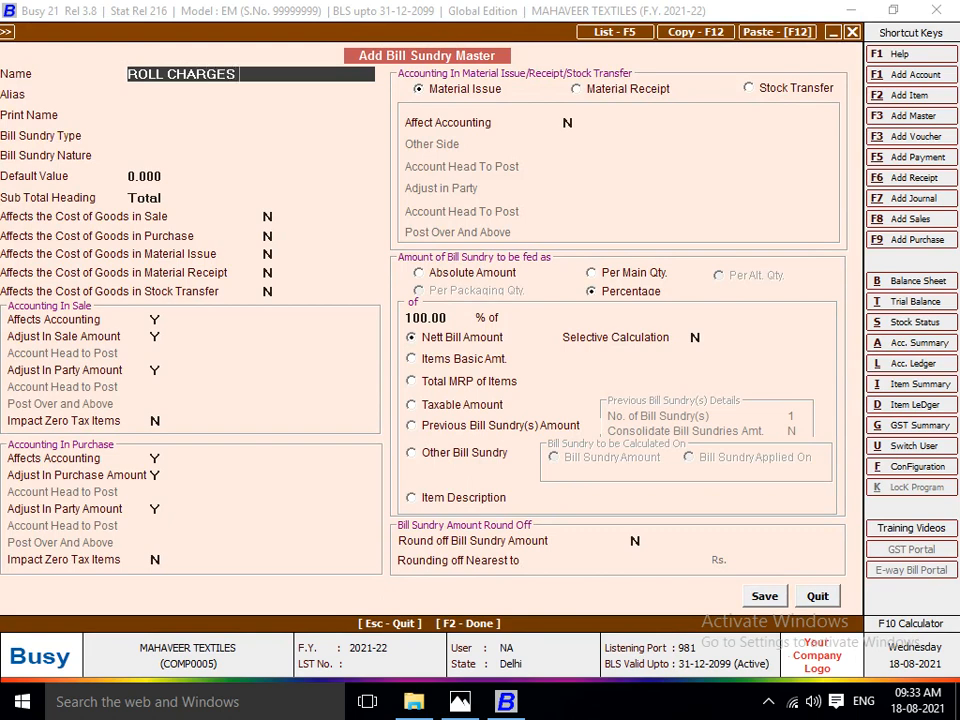
key("Return")
key("Return")
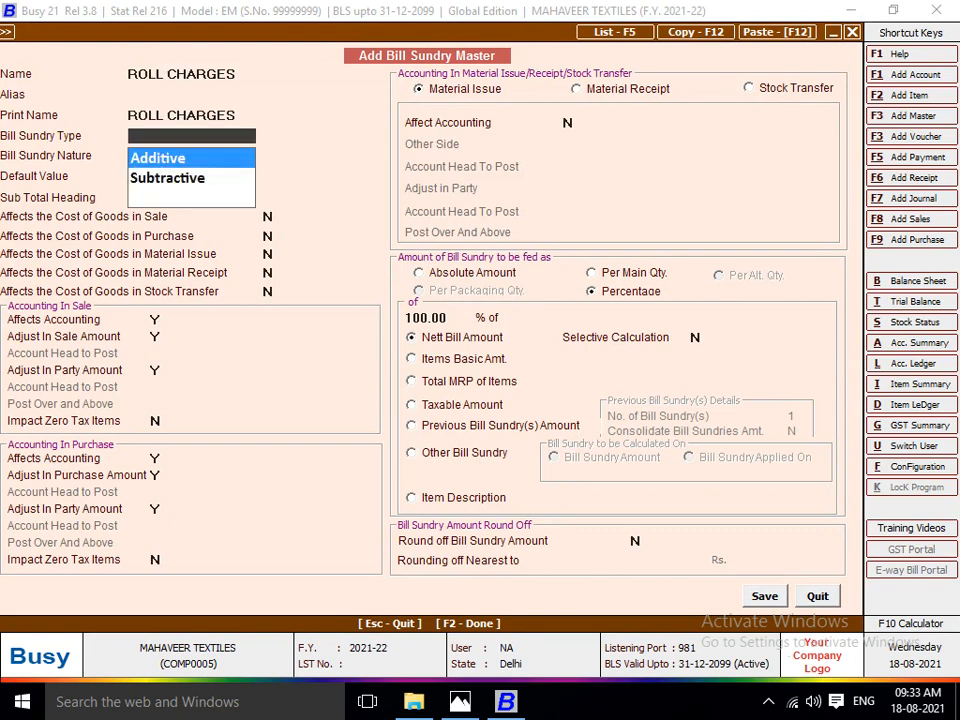
key("Return")
key("Return")
key("Return")
Make ROLL CHARGES affect goods cost in purchase, material issue, material receipt and stock transfer, feed it as Absolute Amount, and save it.
key("Return")
key("Return")
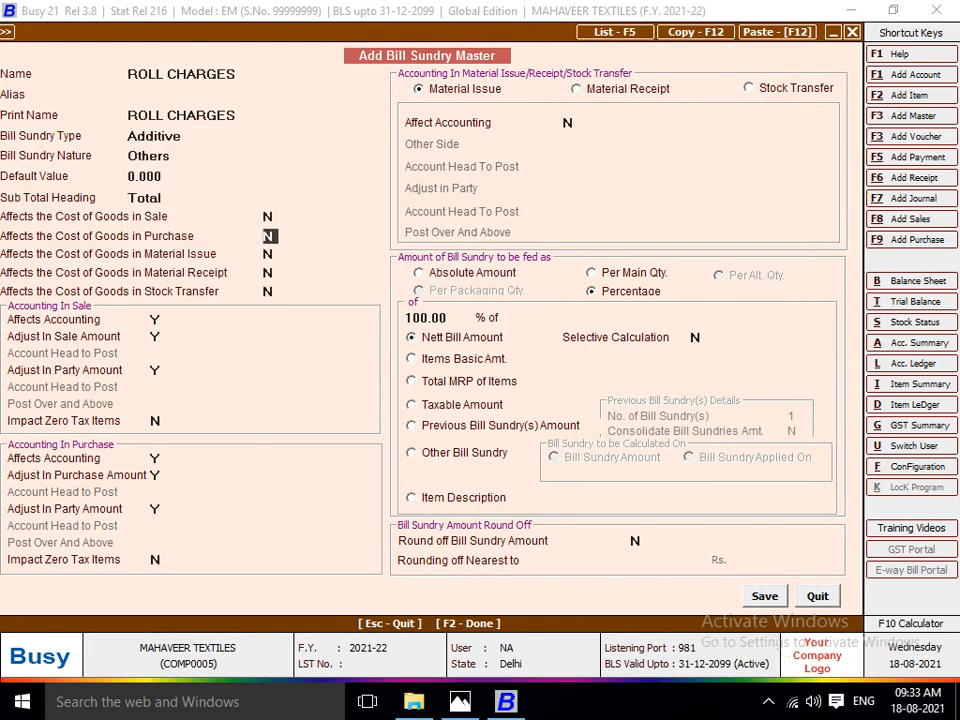
key("Return")
type("y")
key("Return")
type("y")
key("Return")
type("y")
key("Return")
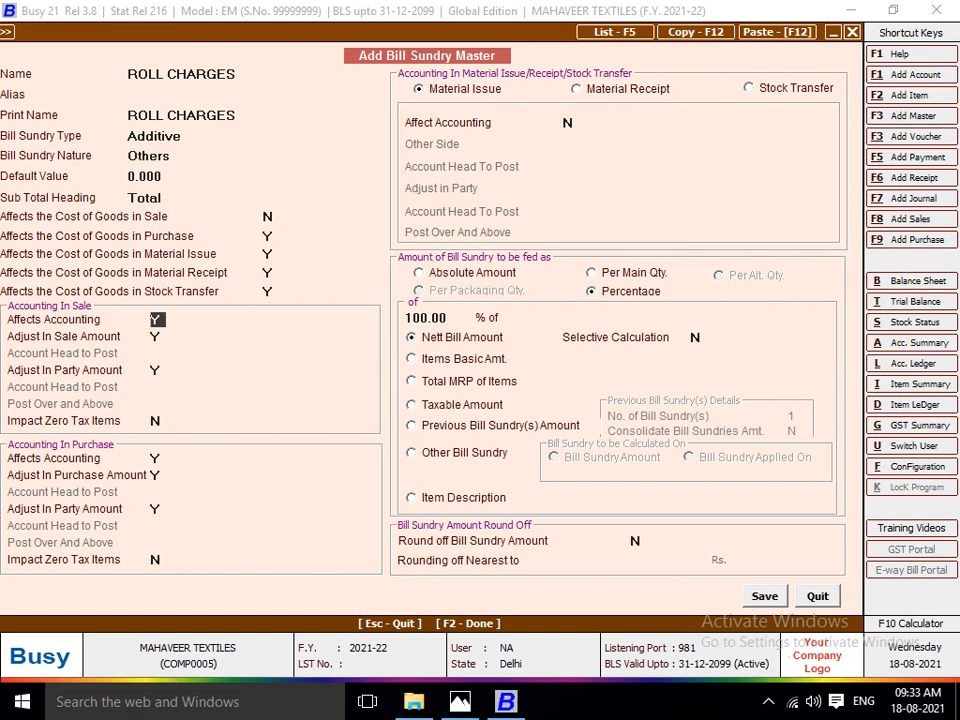
left_click(471, 273)
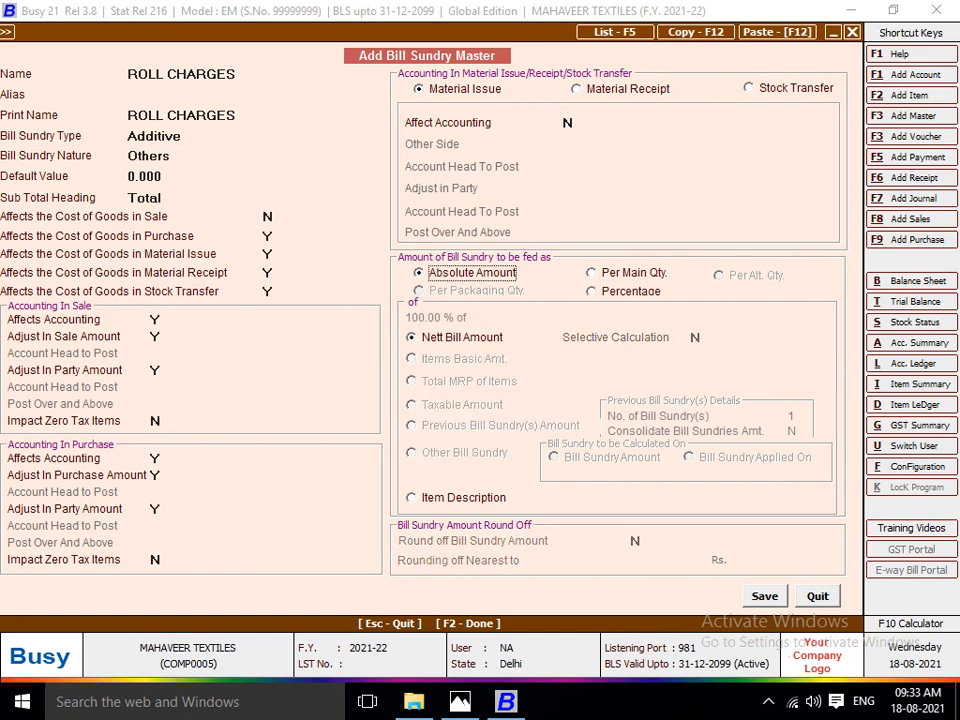
key("F2")
Enter 1000 for ROLL CHARGES from the invoice image in Photos and compare the voucher total with the invoice.
key("alt+Tab")
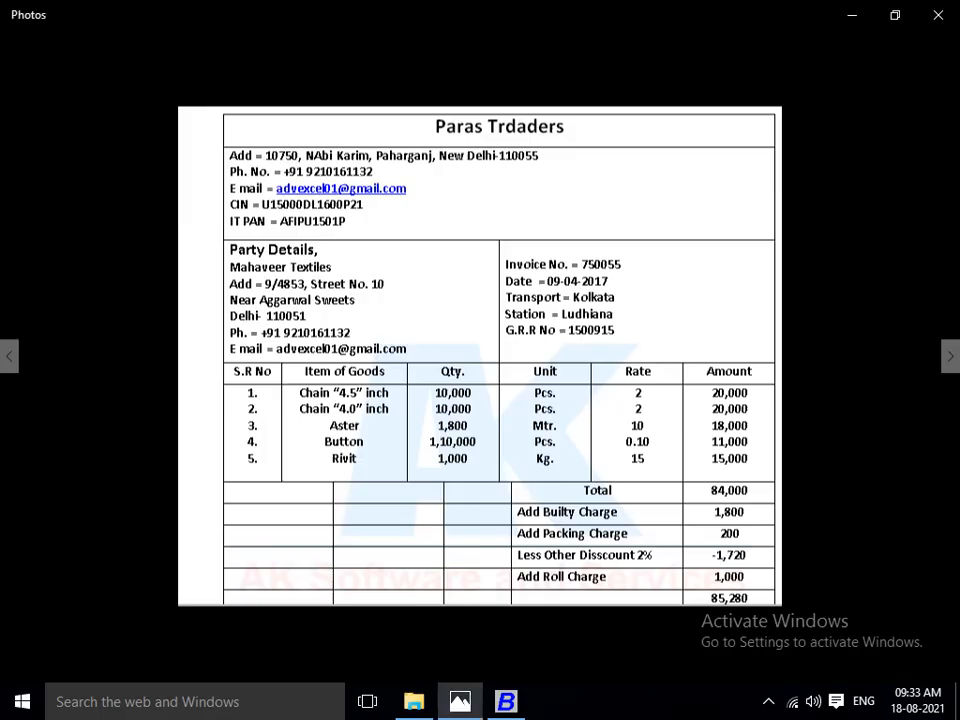
key("alt+Tab")
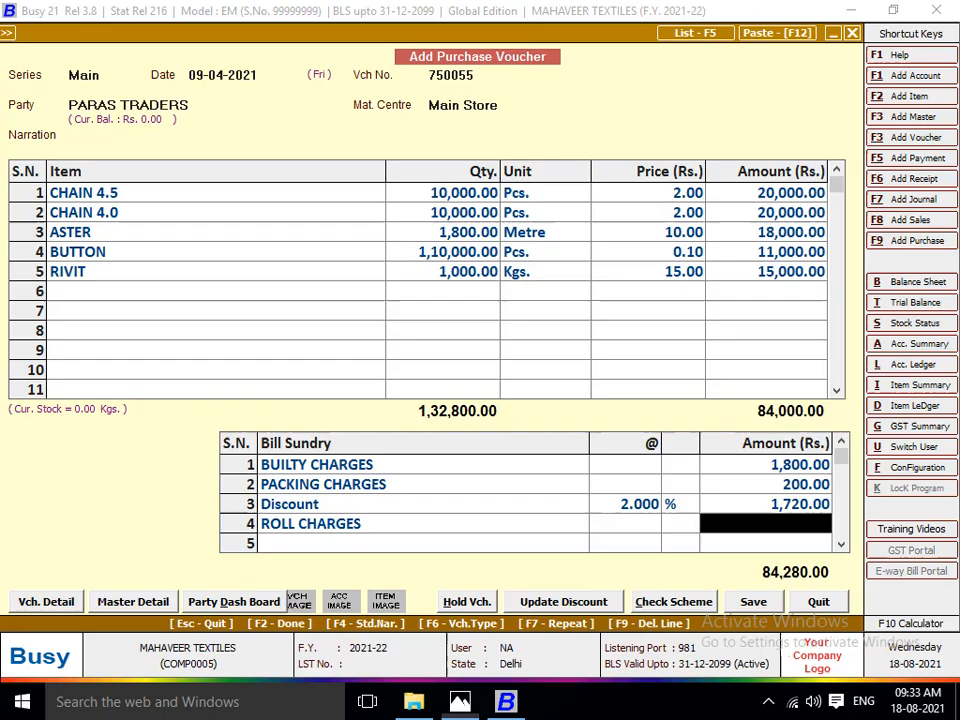
type("1000")
key("Return")
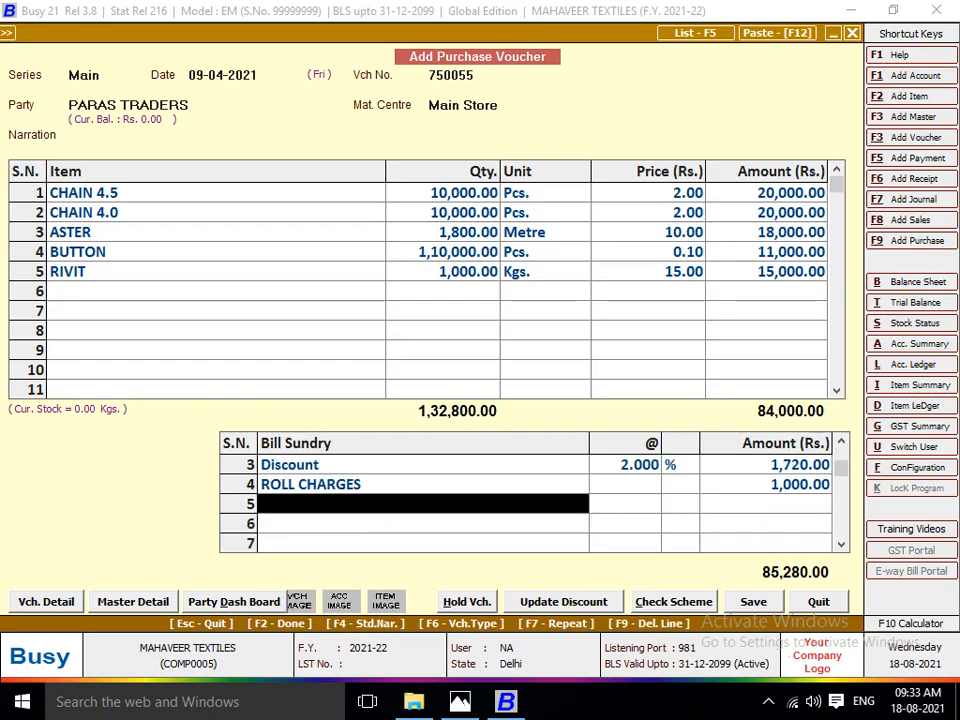
key("alt+Tab")
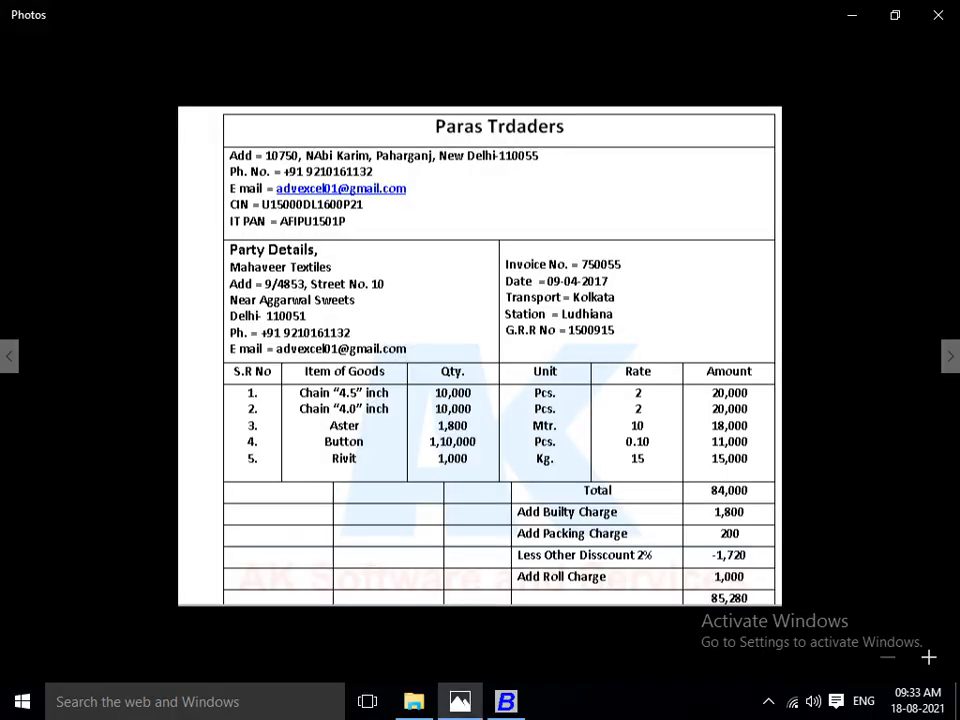
key("alt+Tab")
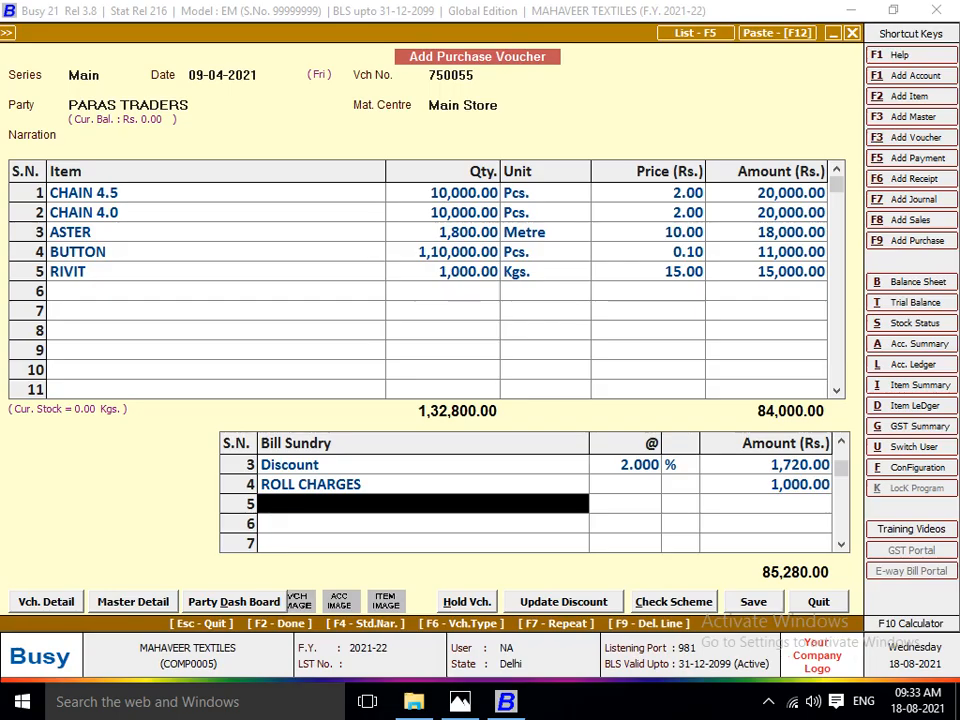
Finish the bill sundry entry, skip the transport details, and save the Paras Traders purchase voucher.
key("Return")
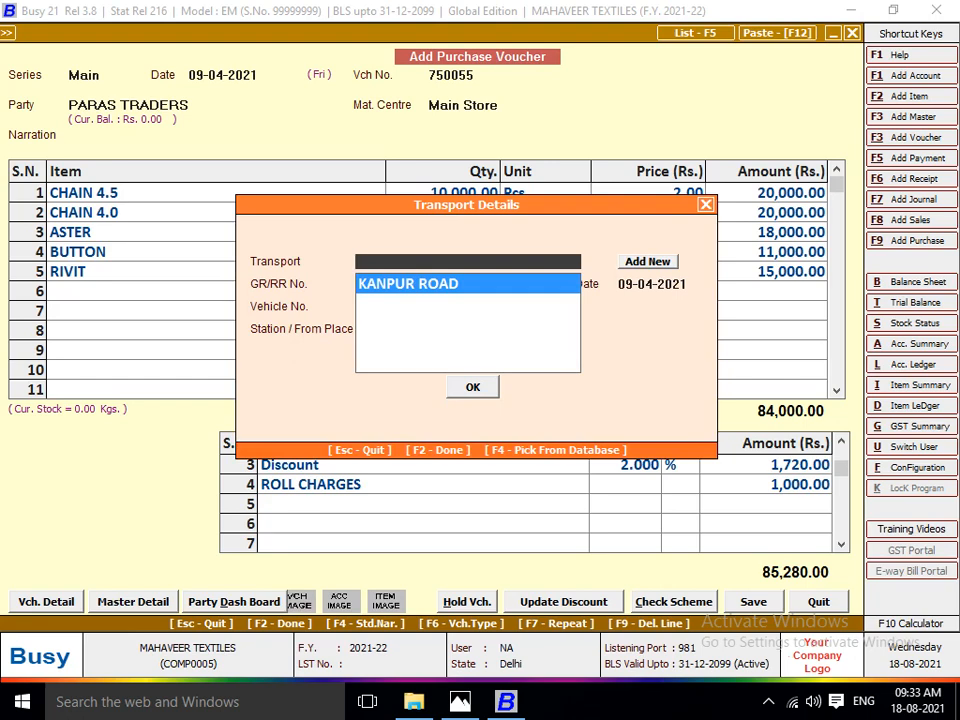
key("Escape")
key("Return")
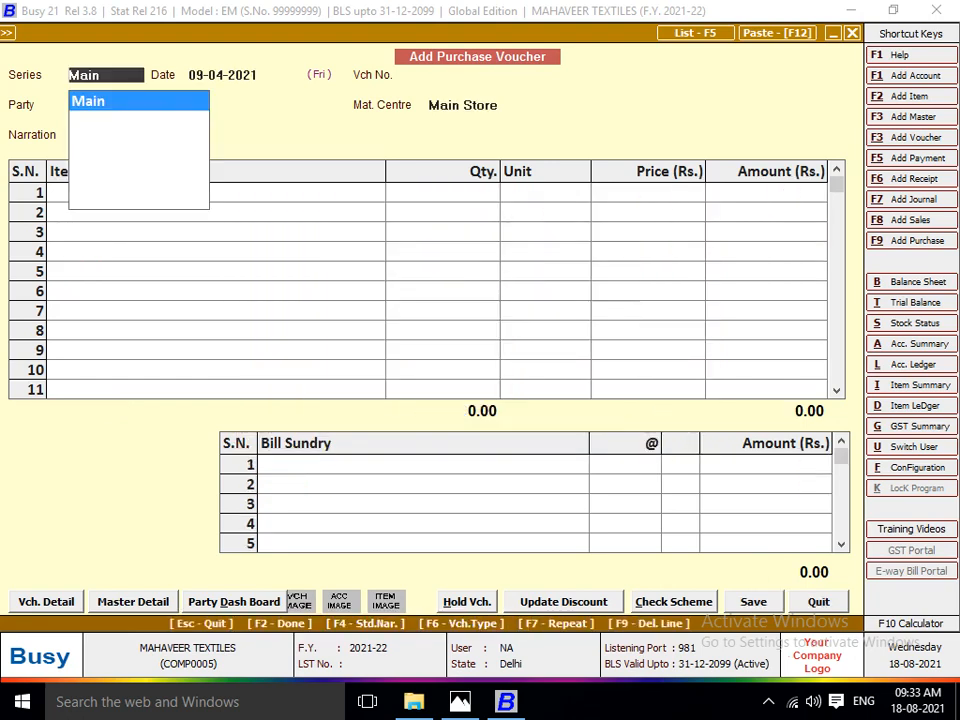
Switch to Photos and bring up the Komal Traders invoice image.
key("alt+Tab")
key("Right")
key("Right")
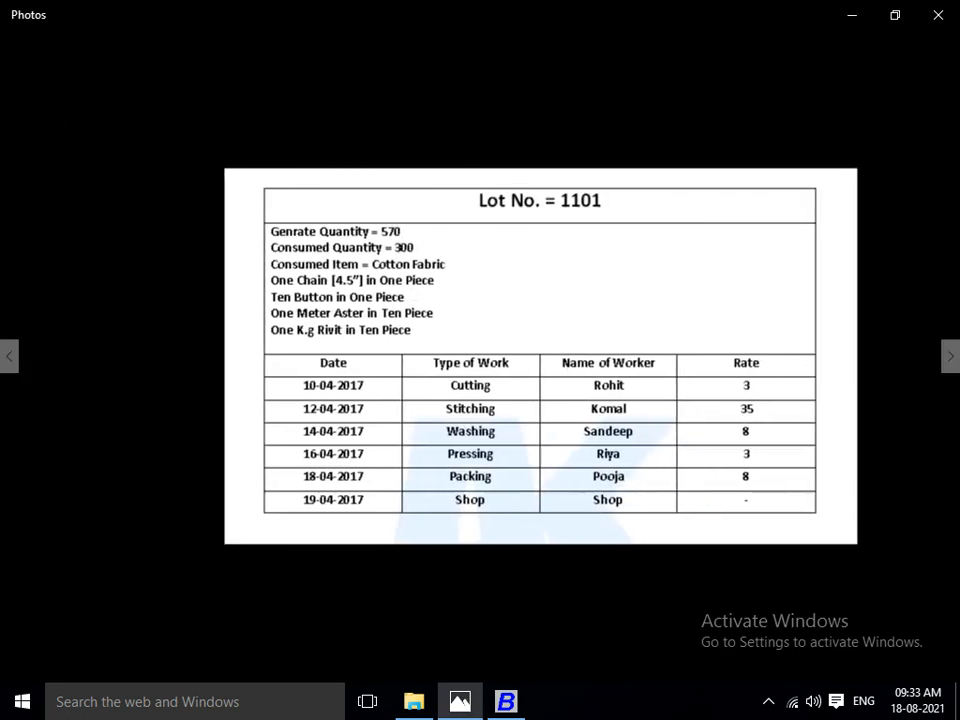
key("Left")
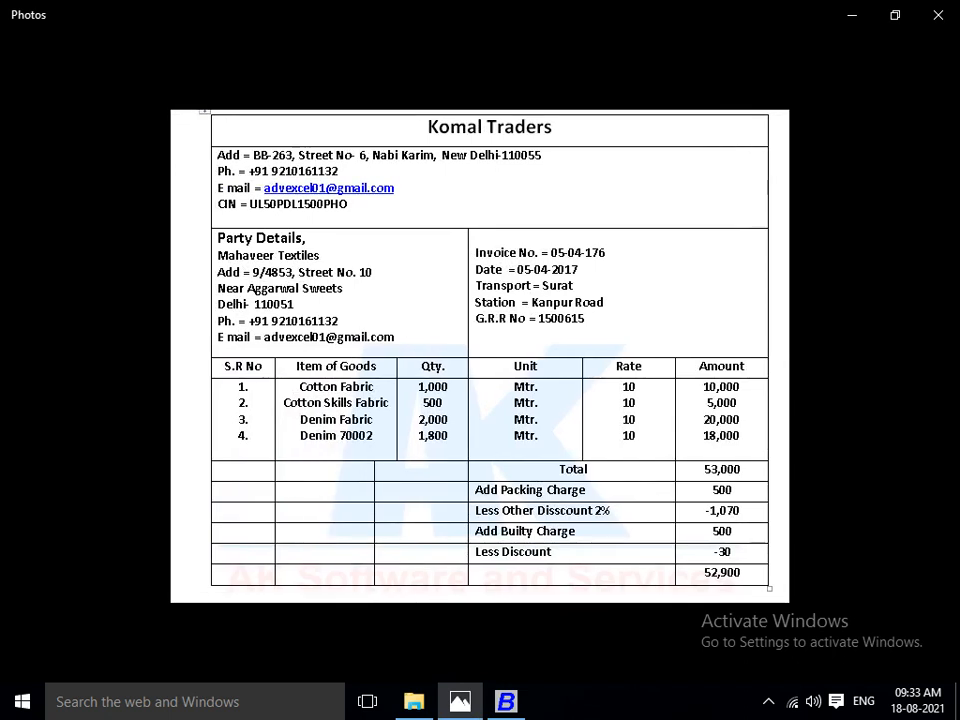
Using the Komal Traders invoice in Photos, set the new Busy purchase voucher's date to 05-04-2021 and its number to 176.
key("alt+Tab")
key("Return")
key("alt+Tab")
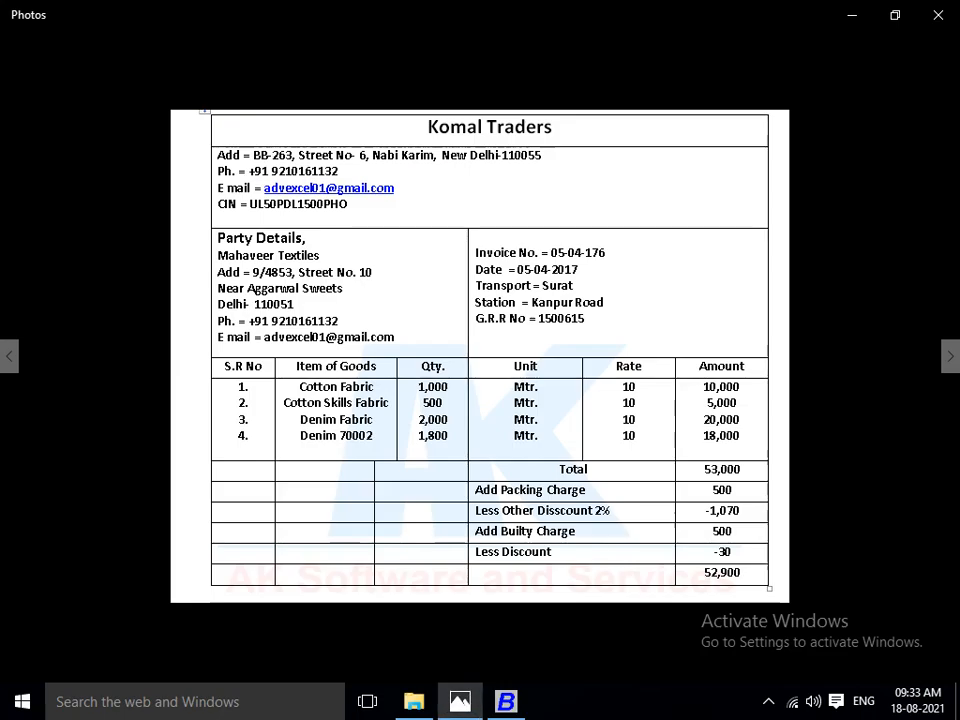
key("alt+Tab")
type("05-04-2021")
key("Return")
key("alt+Tab")
key("alt+Tab")
key("Return")
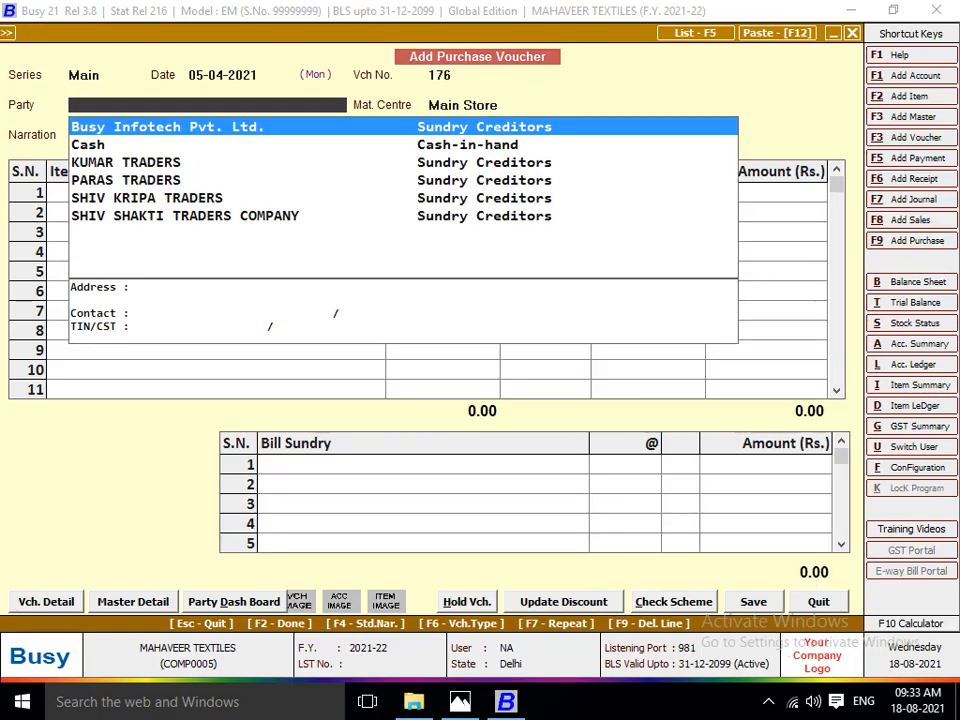
Create the party account KOMAL TRADERS under Sundry Creditors, save it as the voucher's party, and leave the narration blank.
key("alt+F1")
type("KOMAL T")
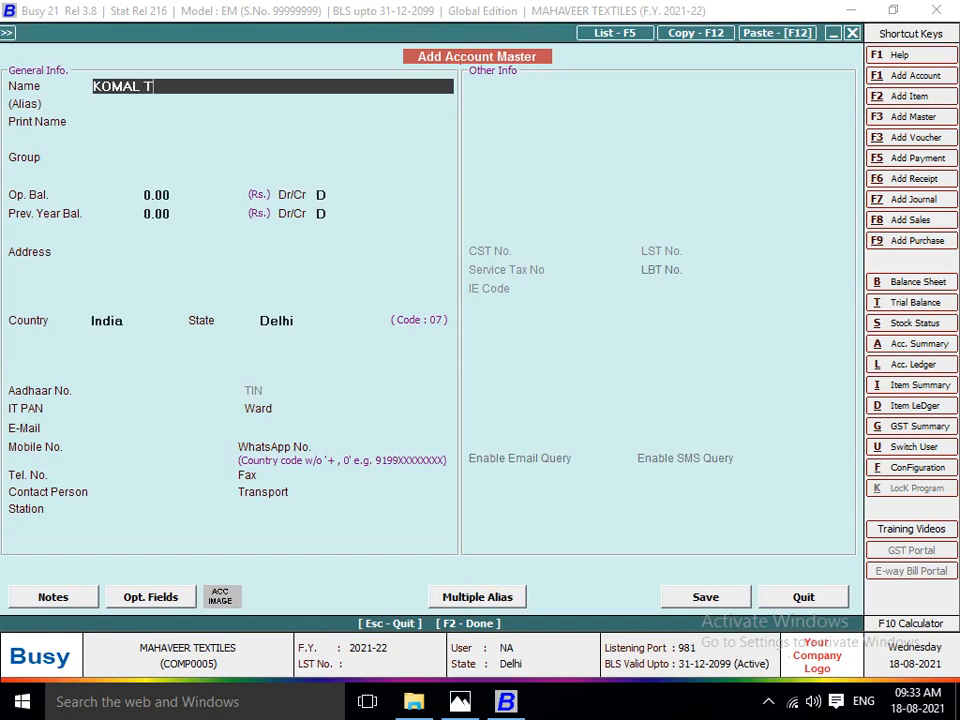
type("RADERS")
key("Return")
key("Return")
type("SU")
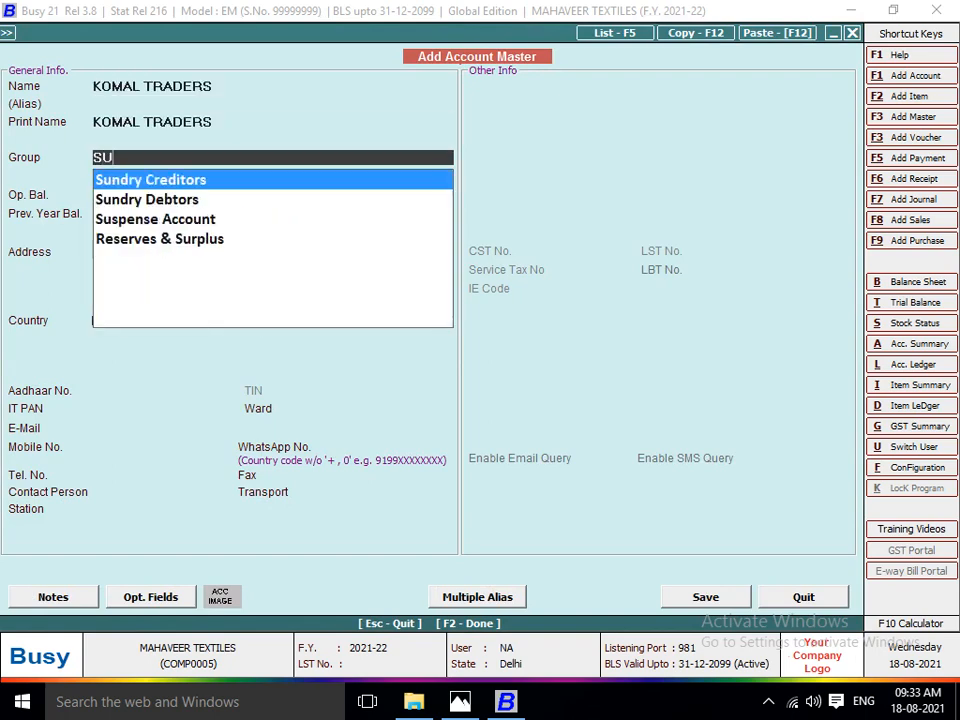
type("N")
key("Return")
key("Return")
key("Return")
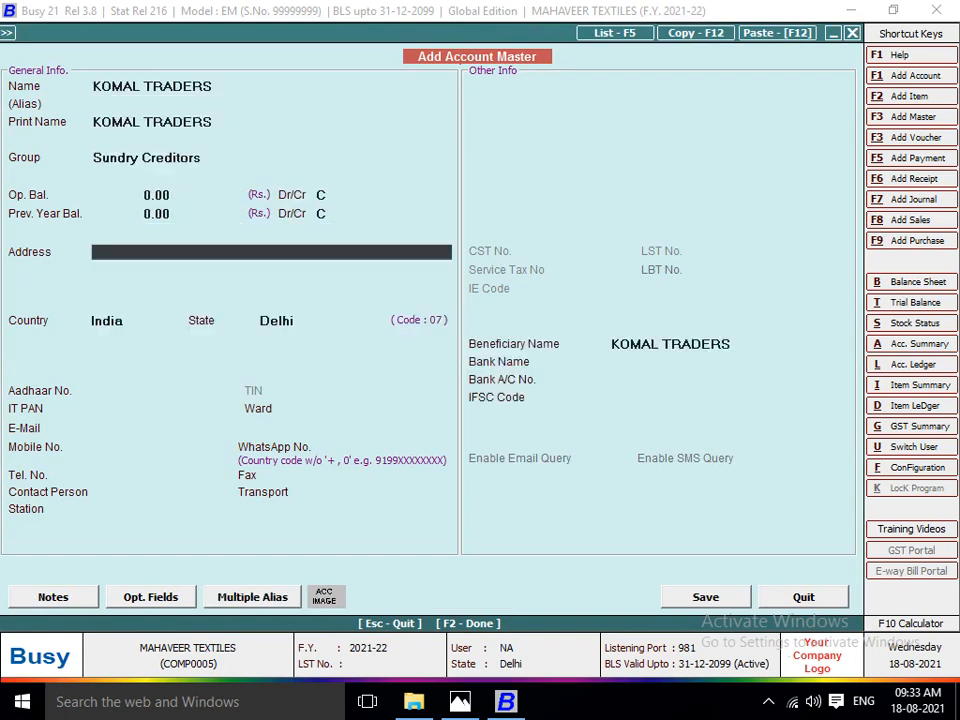
key("F2")
key("Return")
key("Return")
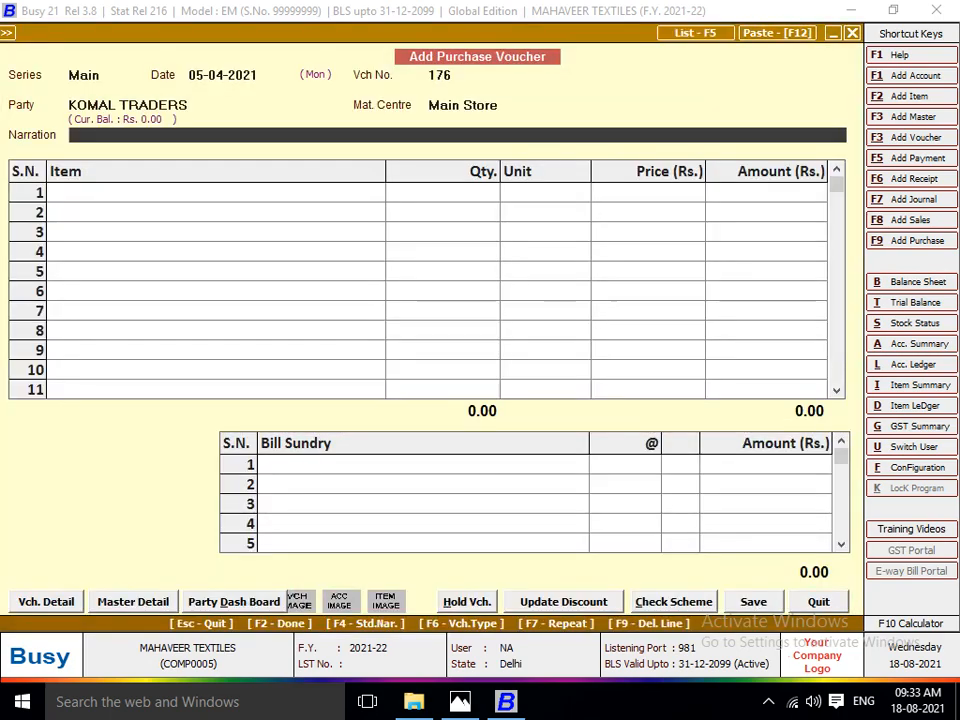
key("Return")
key("alt+Tab")
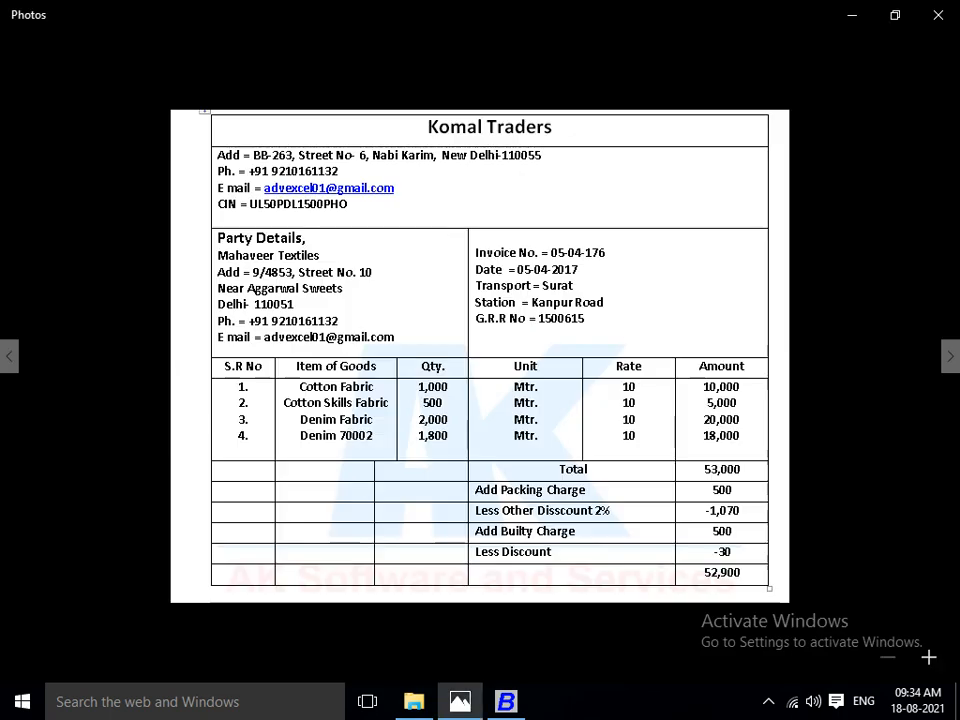
key("alt+Tab")
key("F2")
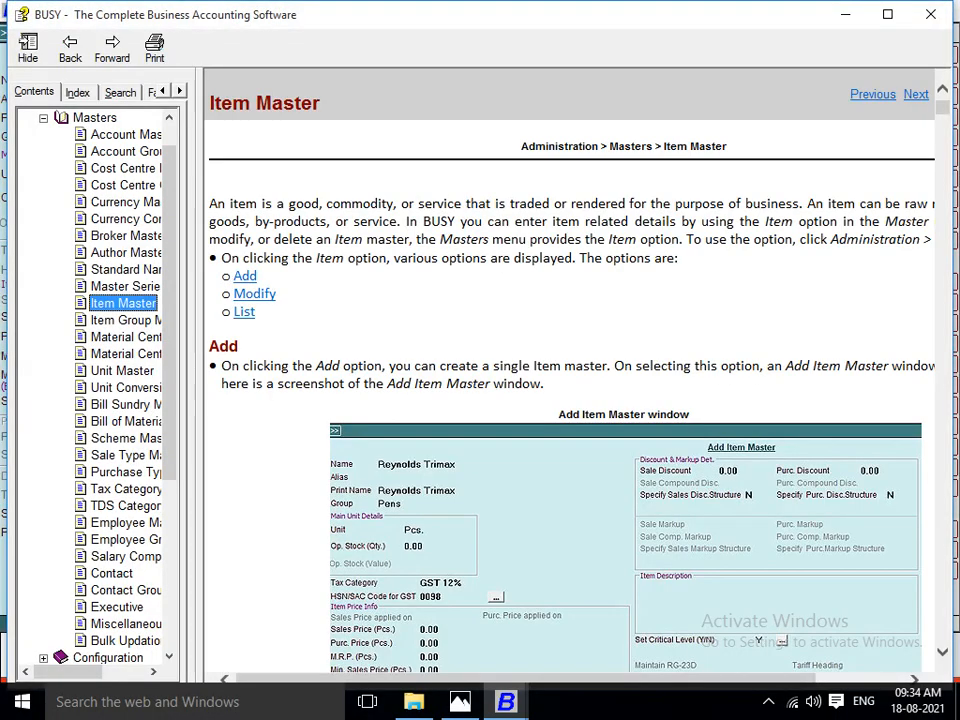
key("Escape")
key("Escape")
key("Return")
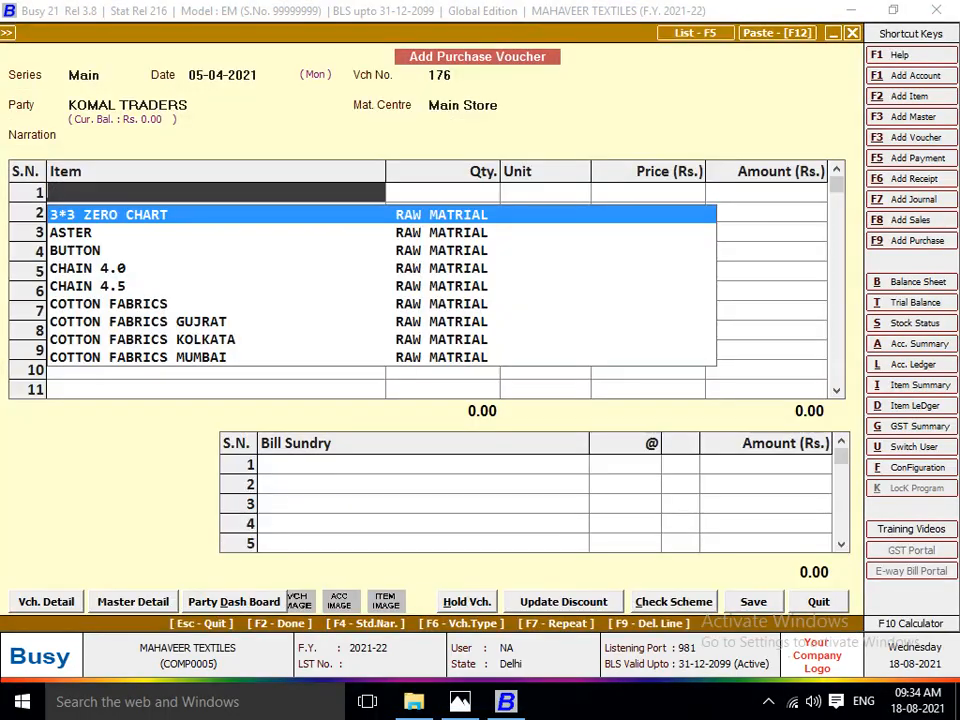
key("Escape")
Enter COTTON FABRICS in the first item row with the invoice's quantity of 1000 metres, accepting the price of 10.
type("CO")
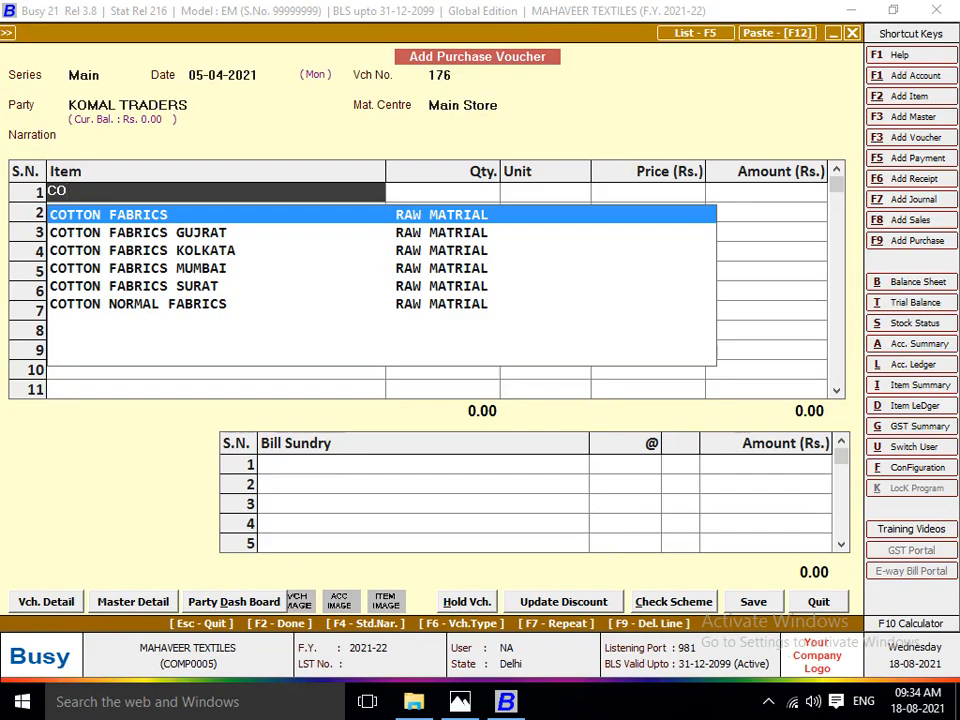
key("Return")
key("alt+Tab")
key("alt+Tab")
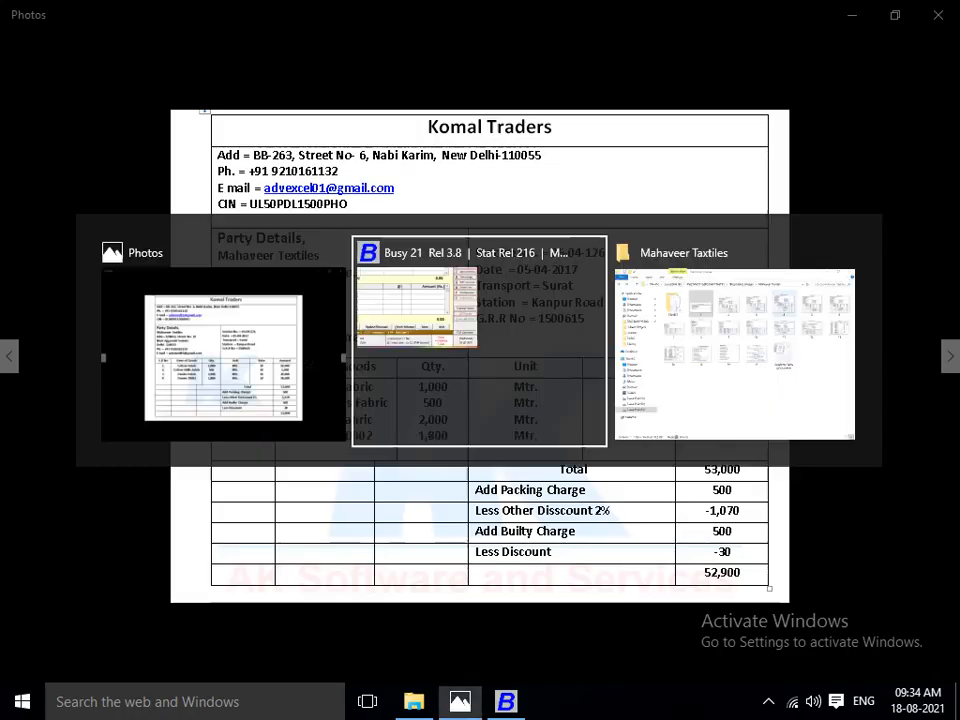
type("1000")
key("Return")
key("Return")
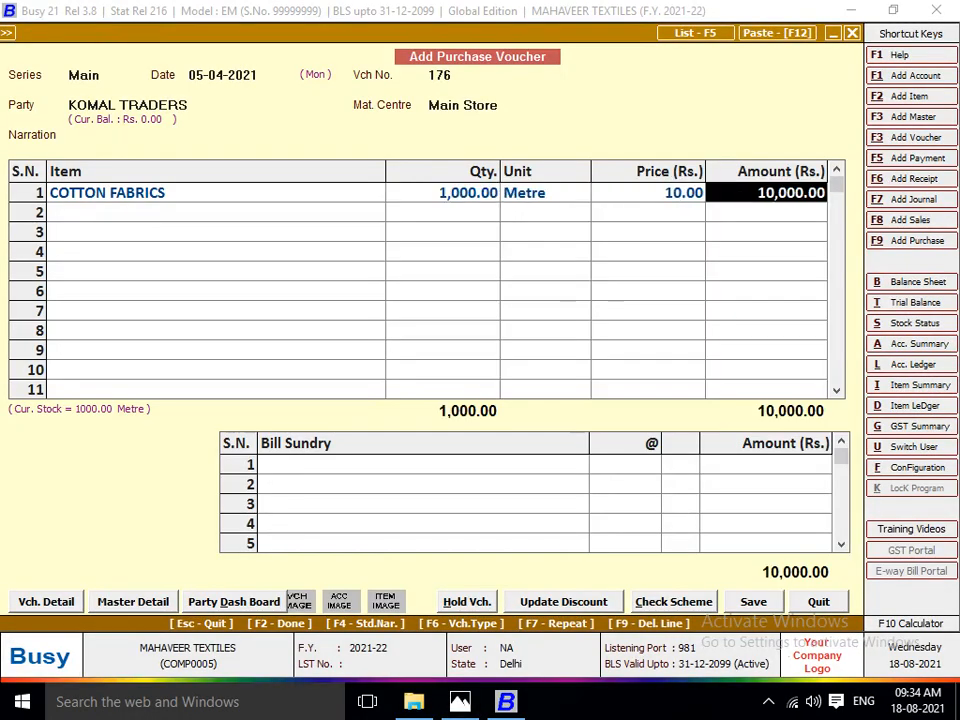
key("Return")
Search the item list in the second row for the invoice's Cotton Skills Fabric, checking the name against the invoice image.
key("alt+Tab")
key("alt+Tab")
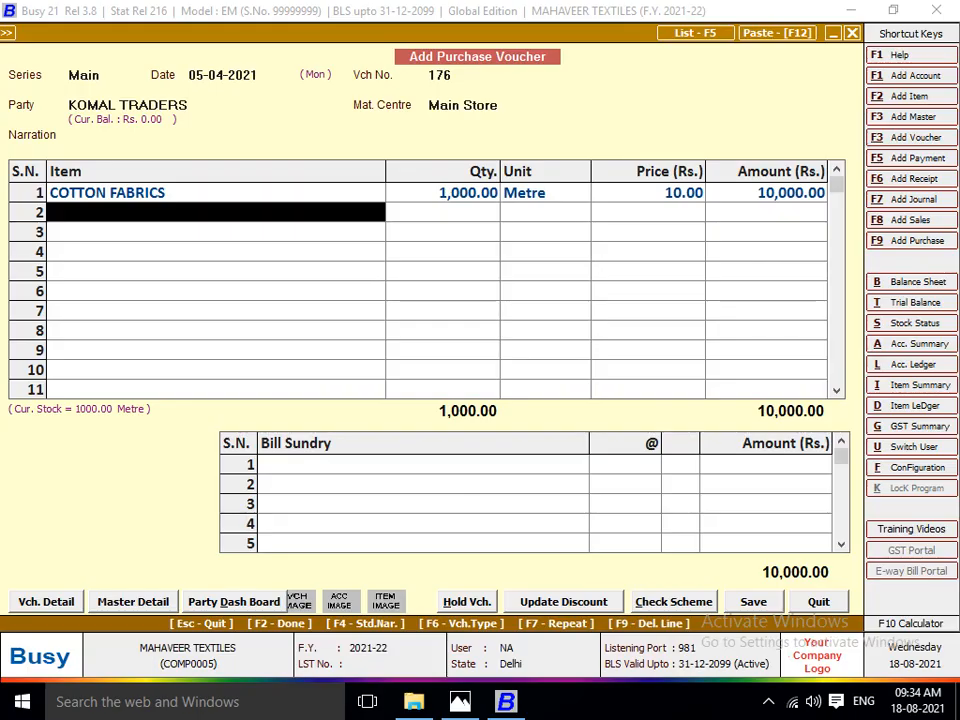
type("cO")
key("Down")
key("Down")
key("Down")
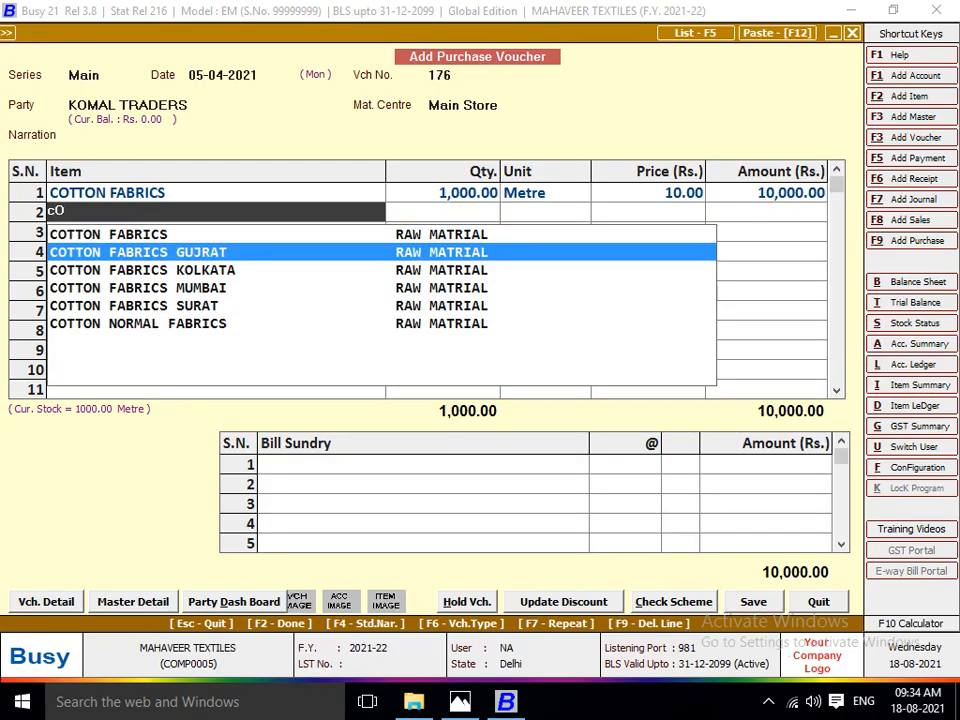
type("TT")
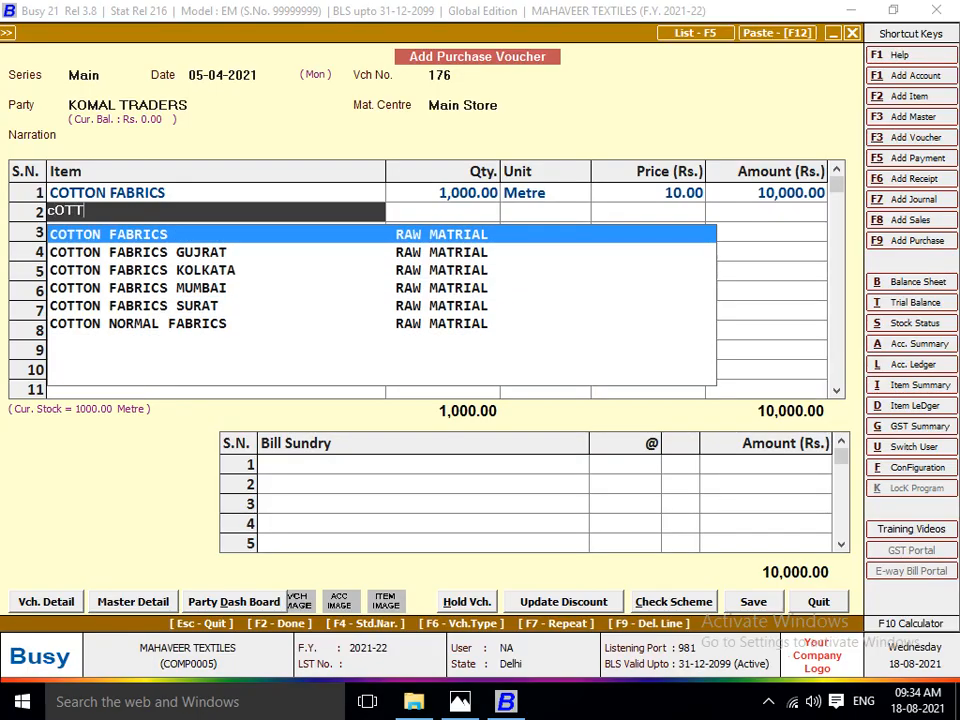
type("O")
key("BackSpace")
key("BackSpace")
key("BackSpace")
key("BackSpace")
key("BackSpace")
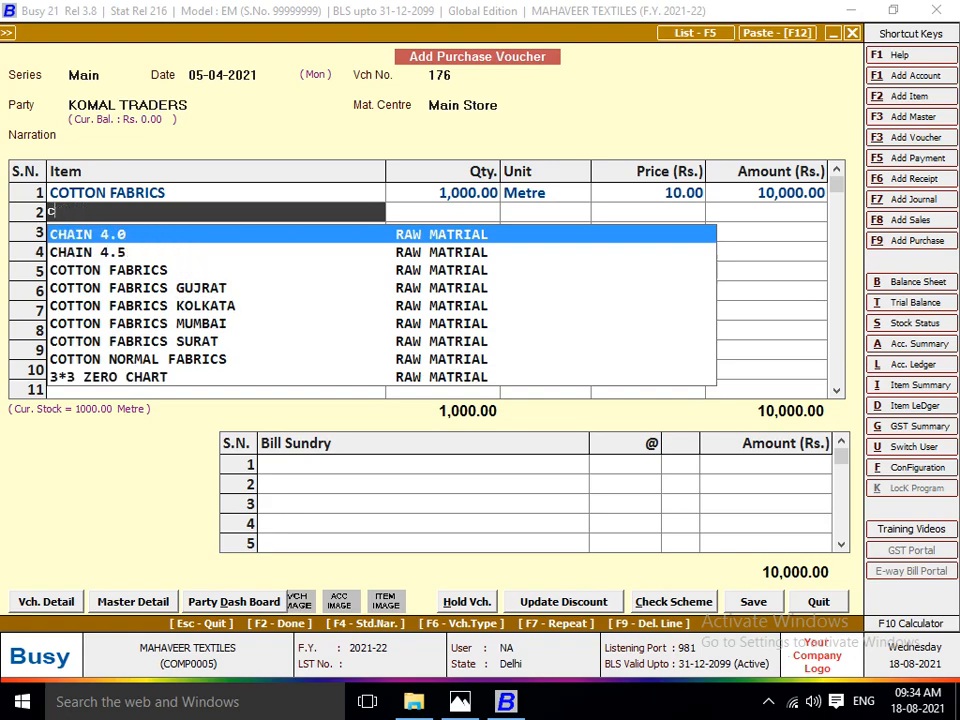
type("SKIL")
key("alt+Tab")
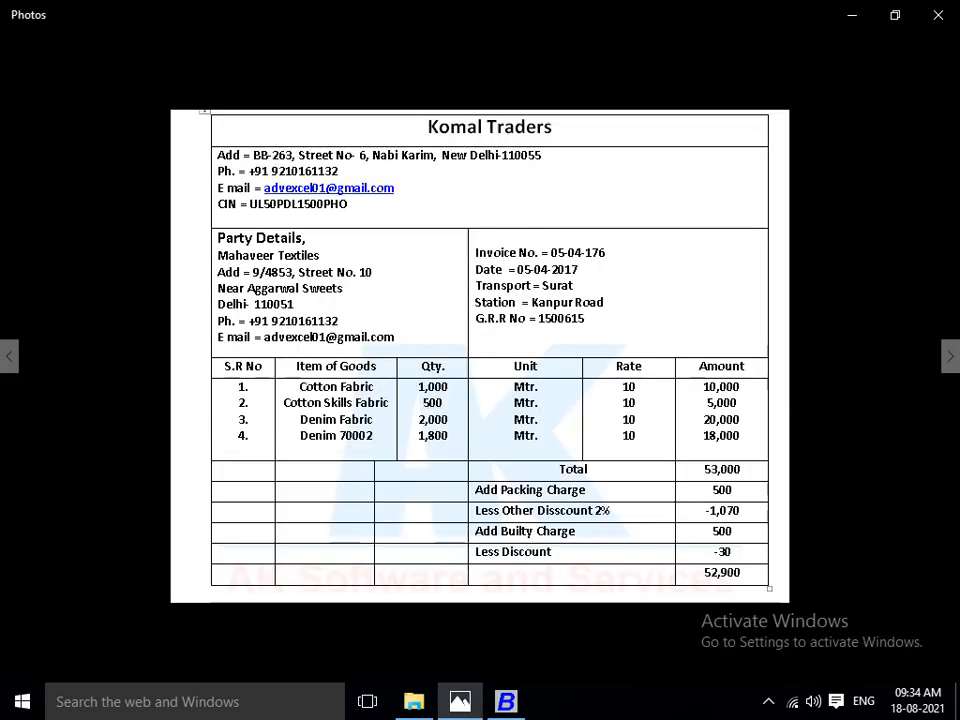
key("alt+Tab")
Start a new item master from the second row, named COTTON SKILLS FABRICS with no alias and the same print name.
key("F3")
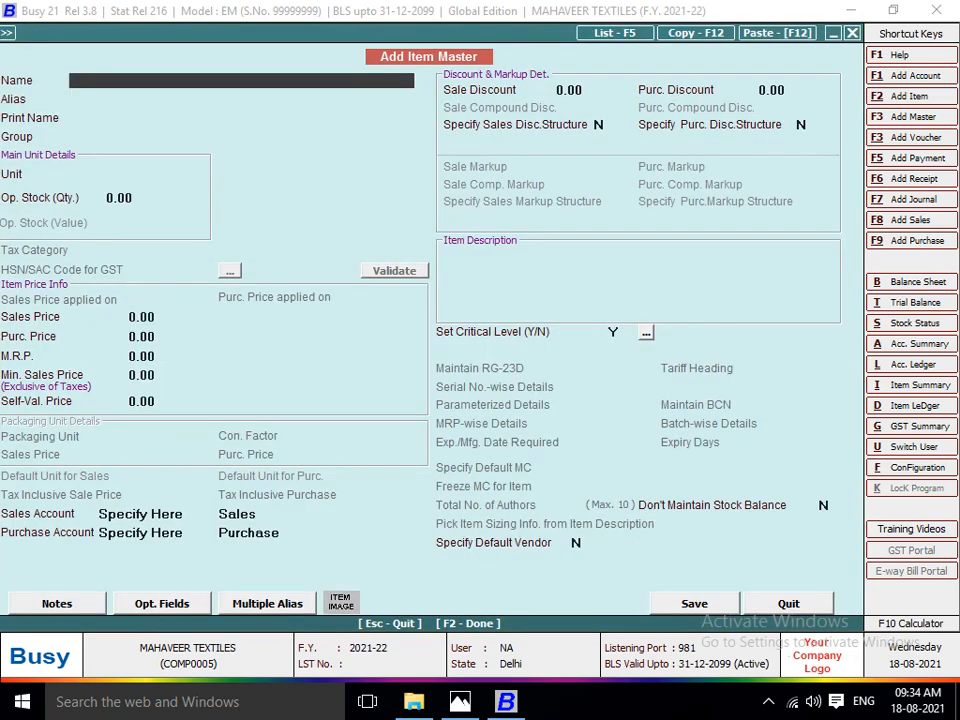
type("COTTO")
key("BackSpace")
type("TON SKIL")
key("alt+Tab")
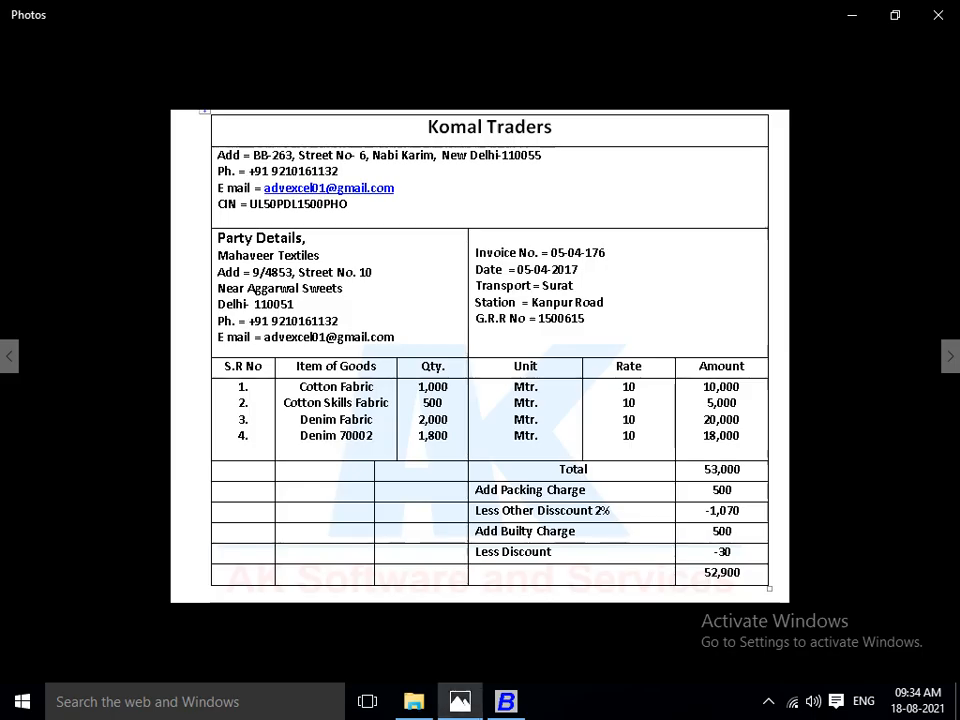
key("alt+Tab")
type("LS FABRICS")
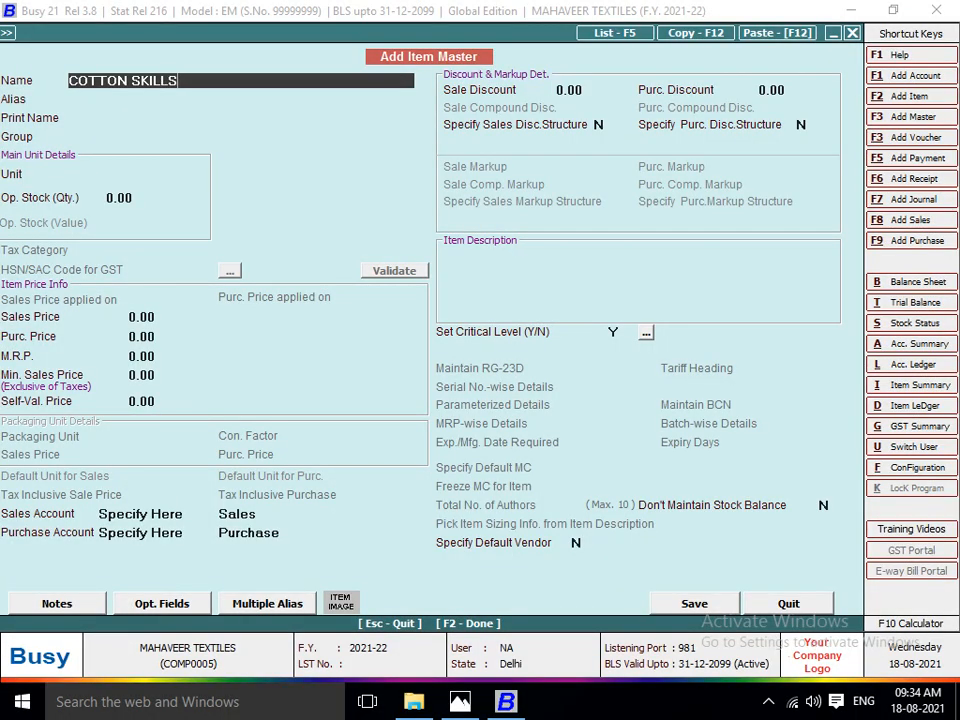
key("Return")
key("Return")
key("Return")
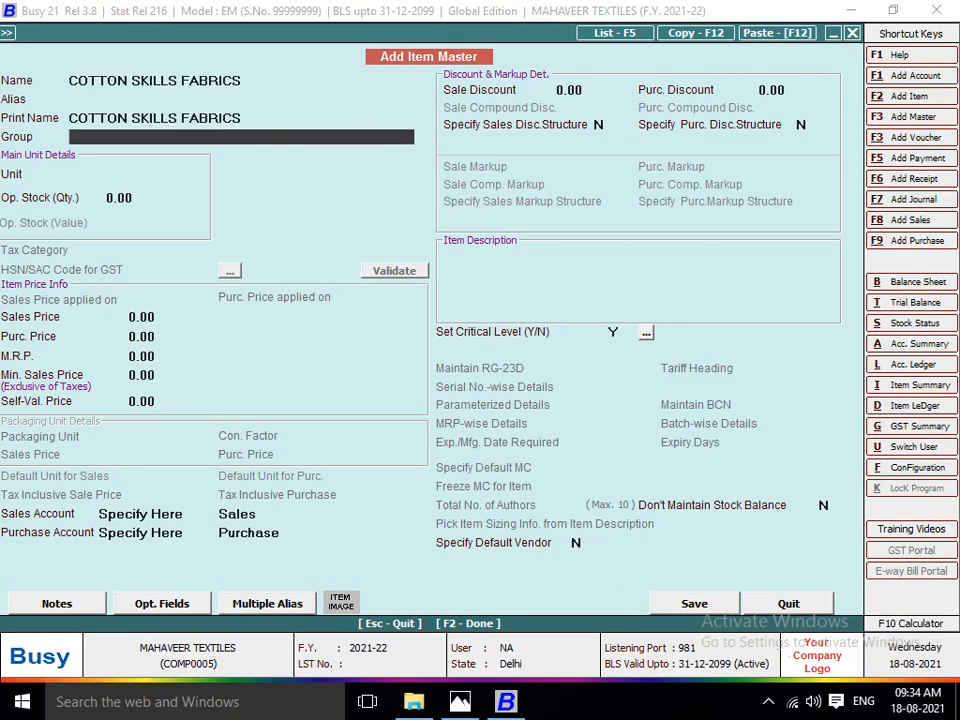
Assign COTTON SKILLS FABRICS to the RAW MATRIAL group with unit Metre and purchase price 10, and save the item.
key("Return")
type("MT")
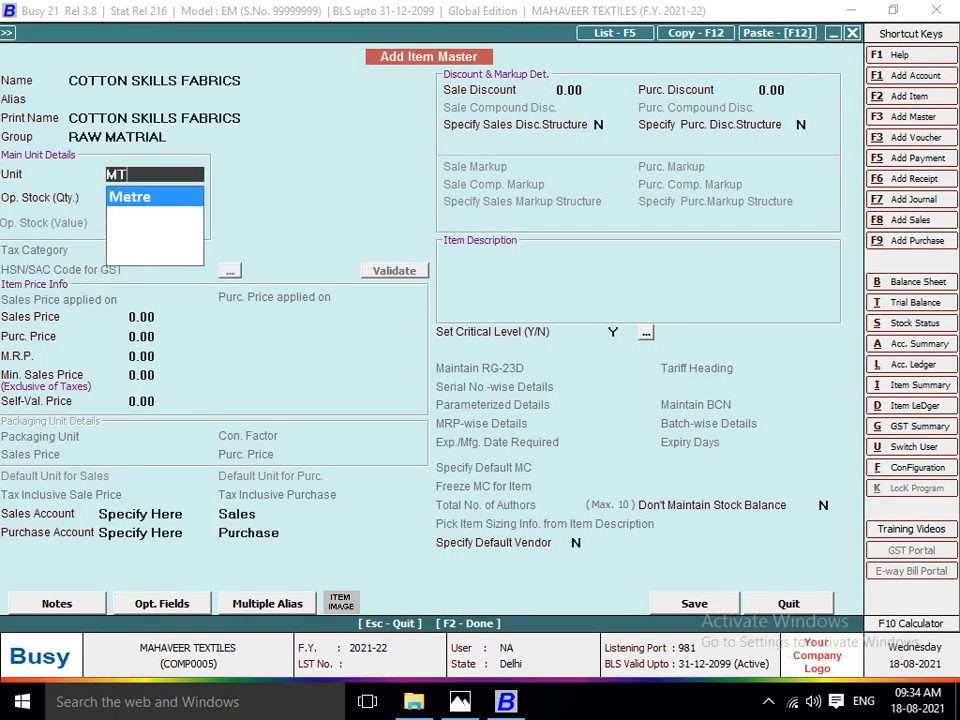
key("Return")
key("Return")
key("Return")
key("alt+Tab")
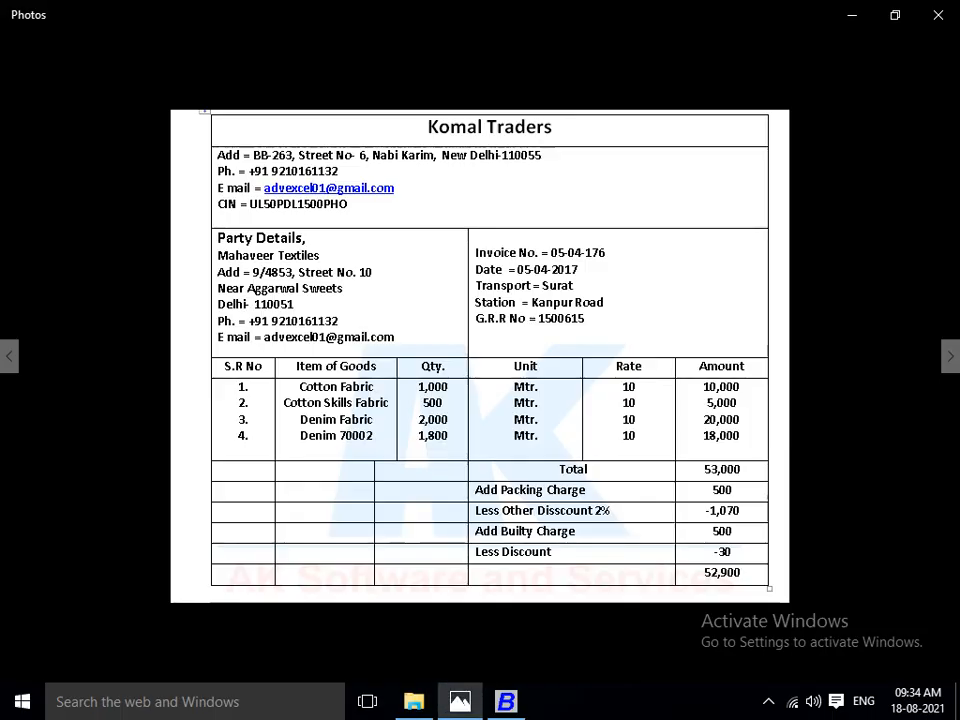
key("alt+Tab")
type("10")
key("Return")
key("Return")
key("F2")
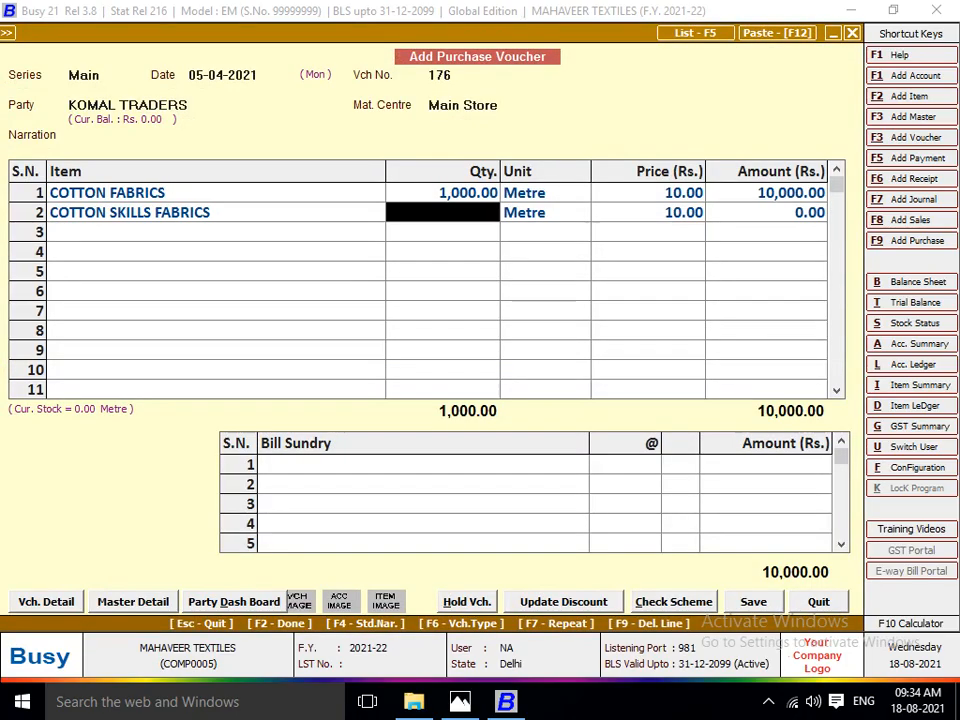
Enter the invoice's quantity of 500 metres for COTTON SKILLS FABRICS, accepting the price of 10.
key("alt+Tab")
Enter DENIM FABRICS F in the third item row with the invoice's quantity of 2000 metres.
key("alt+Tab")
type("500")
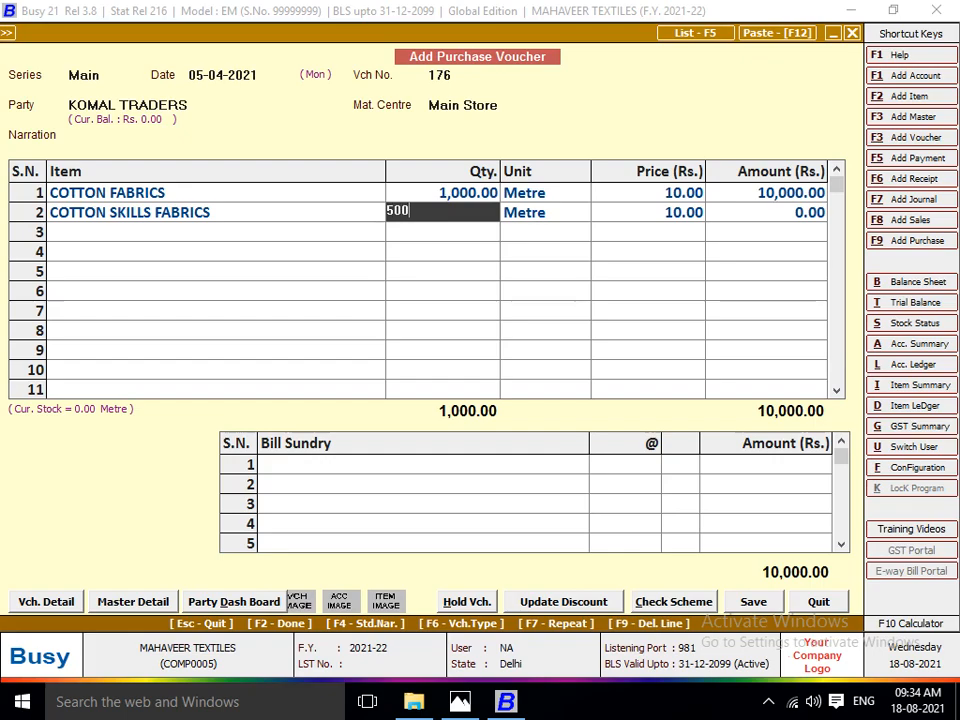
key("Return")
key("Return")
key("Return")
key("Return")
key("alt+Tab")
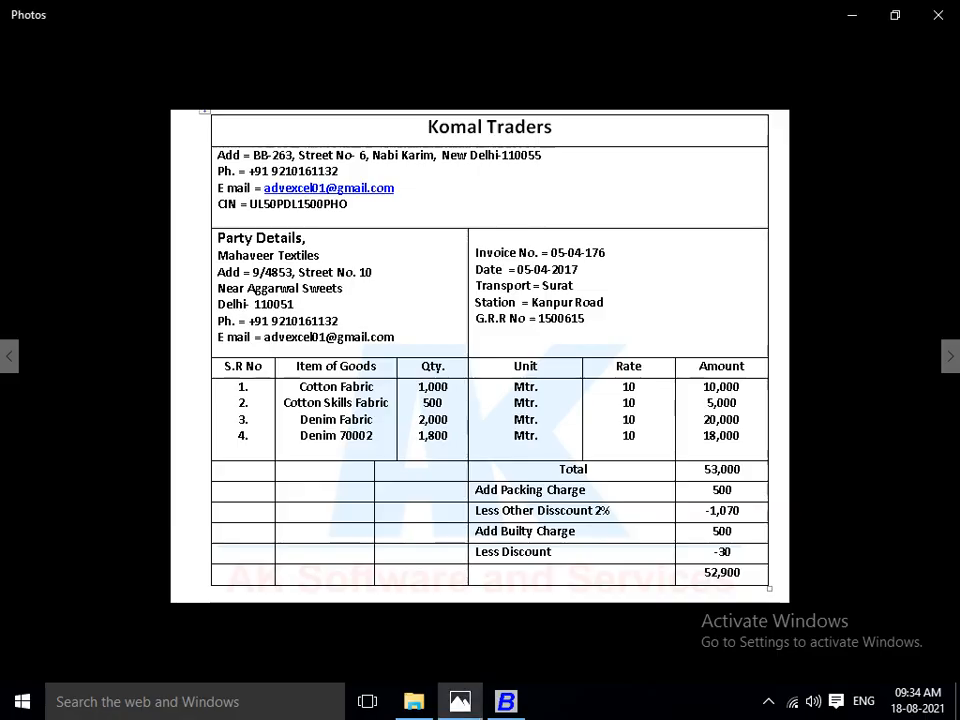
key("alt+Tab")
type("dEN")
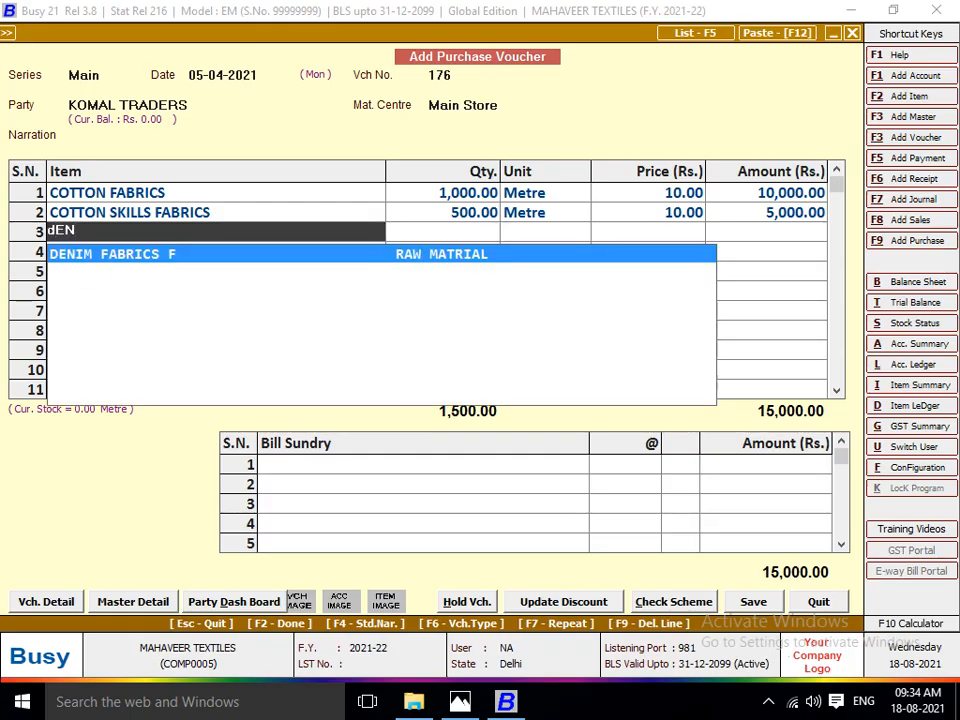
key("alt+Tab")
key("alt+Tab")
key("Return")
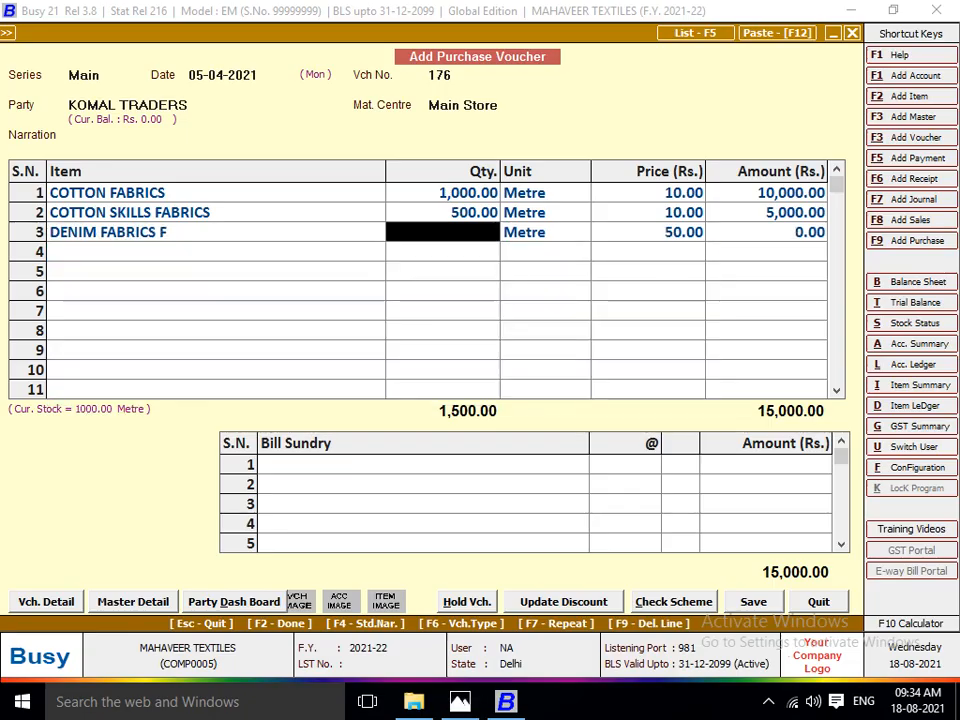
type("2,00")
type("000")
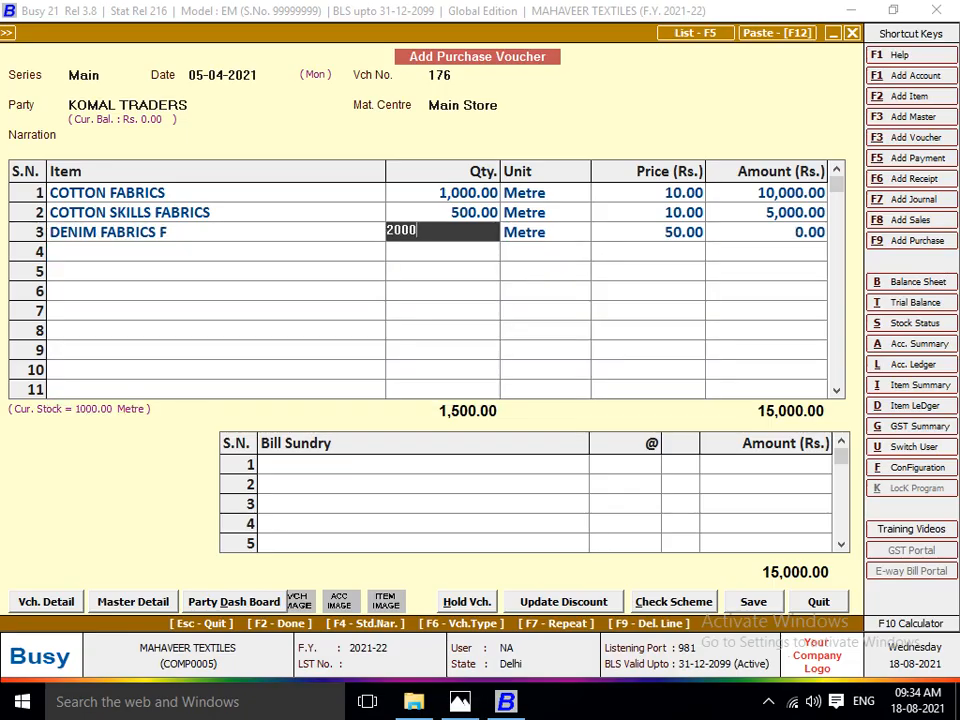
key("Return")
Check the denim rate on the invoice image and set the DENIM FABRICS F price to 10.
key("alt+Tab")
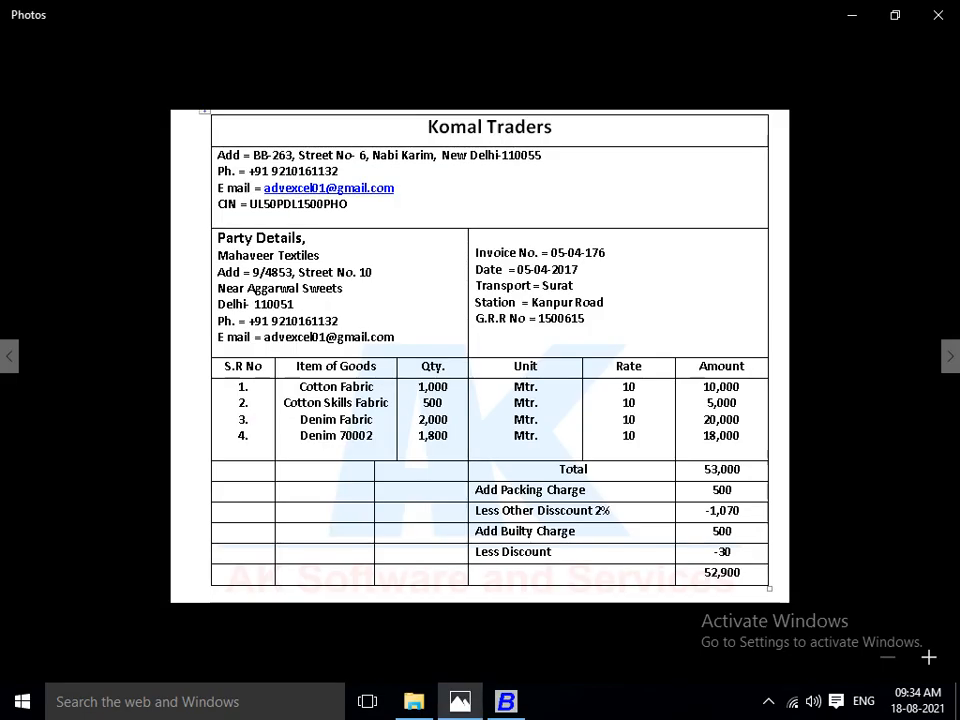
key("alt+Tab")
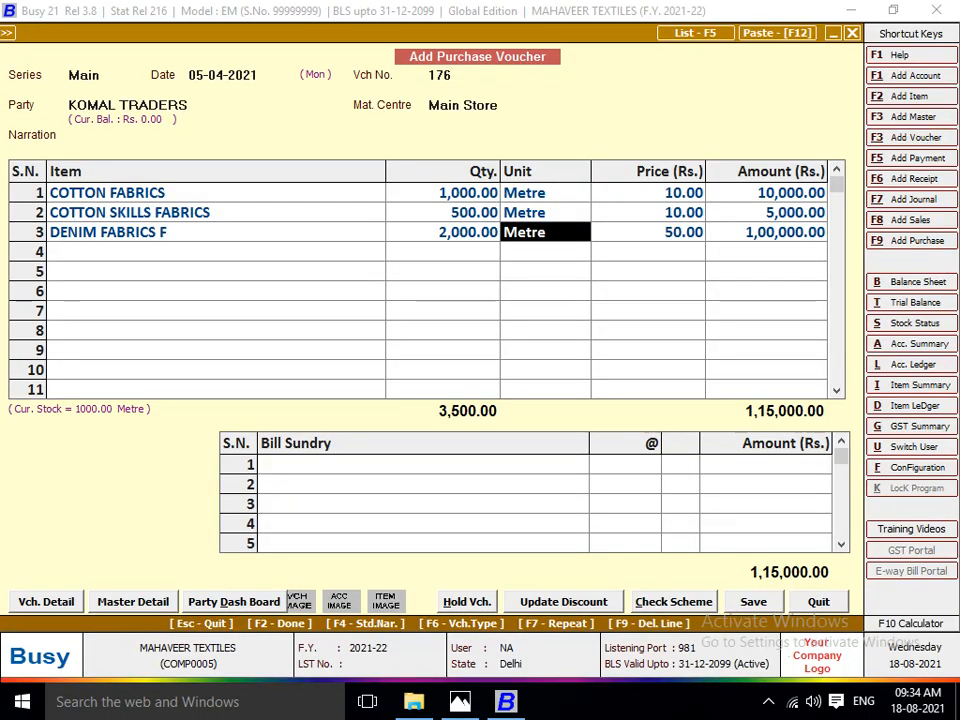
key("Return")
key("alt+Tab")
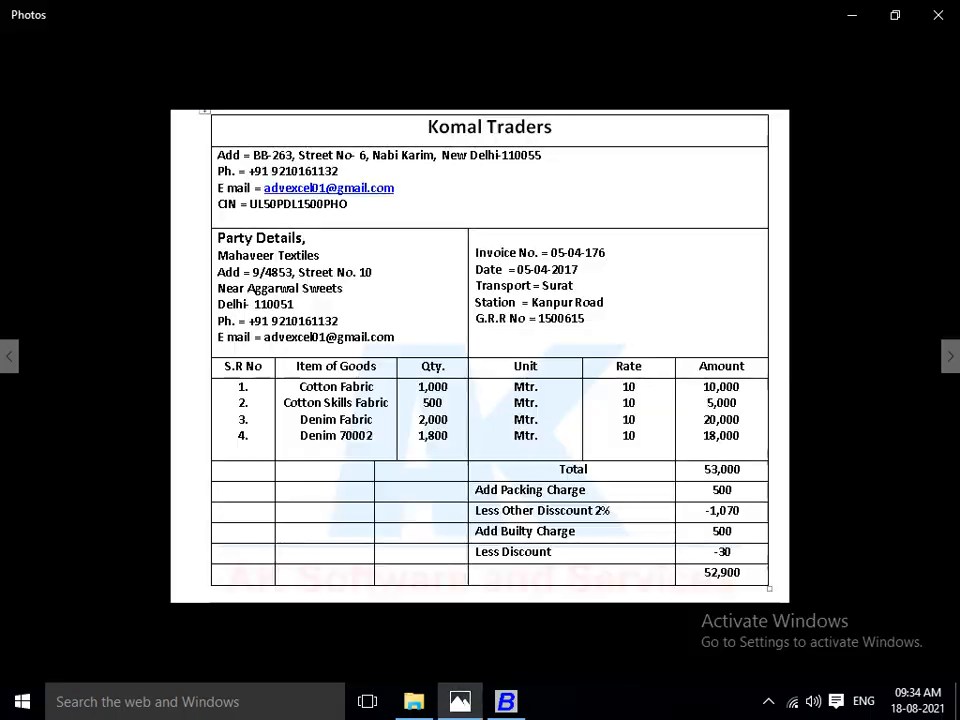
key("alt+Tab")
type("10")
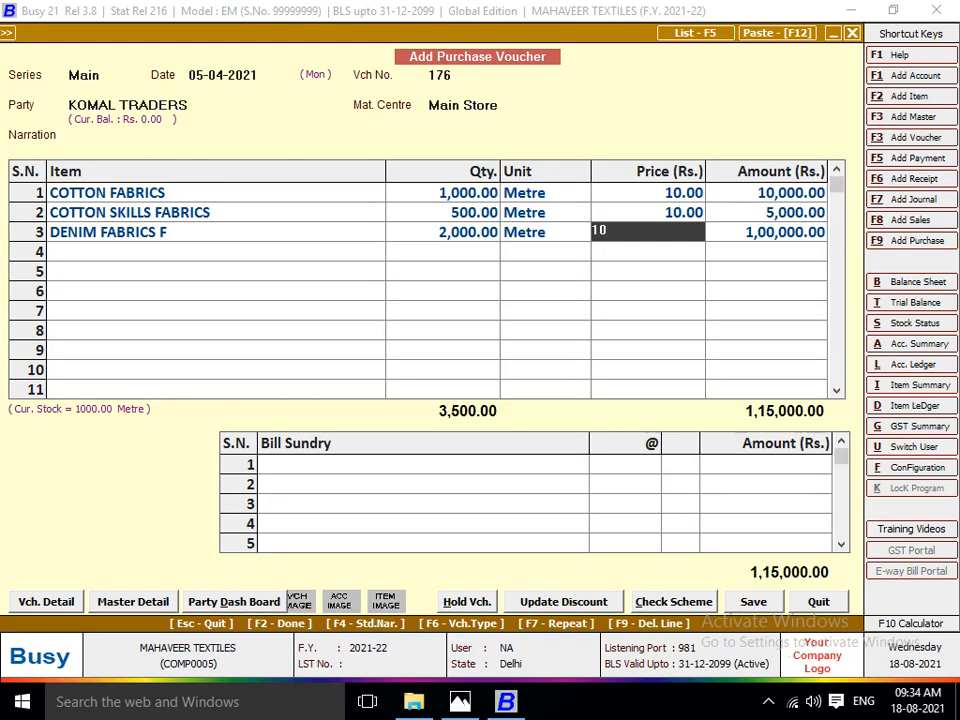
key("Return")
key("Return")
Start a new item master from the fourth row, named DENIM 70002 as on the invoice, with no alias.
key("alt+Tab")
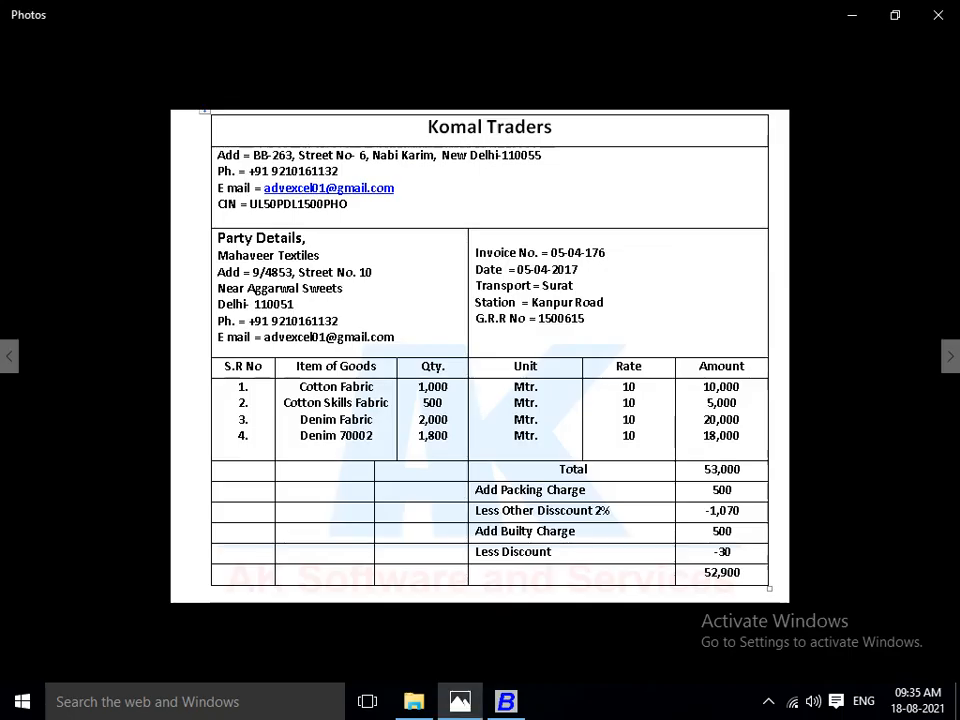
key("alt+Tab")
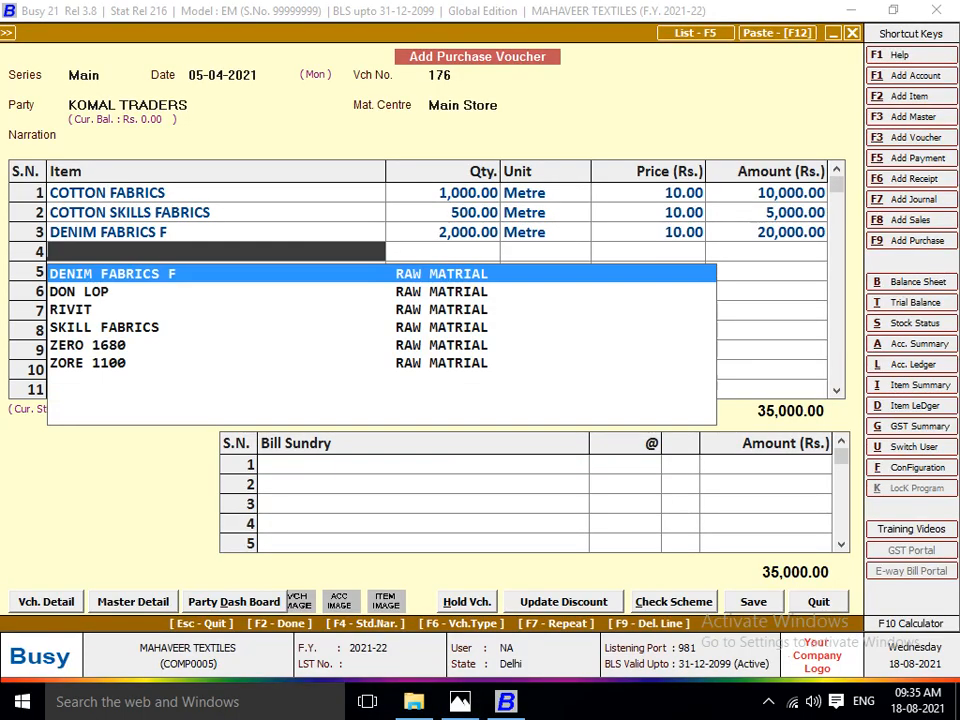
key("F3")
type("DENIM")
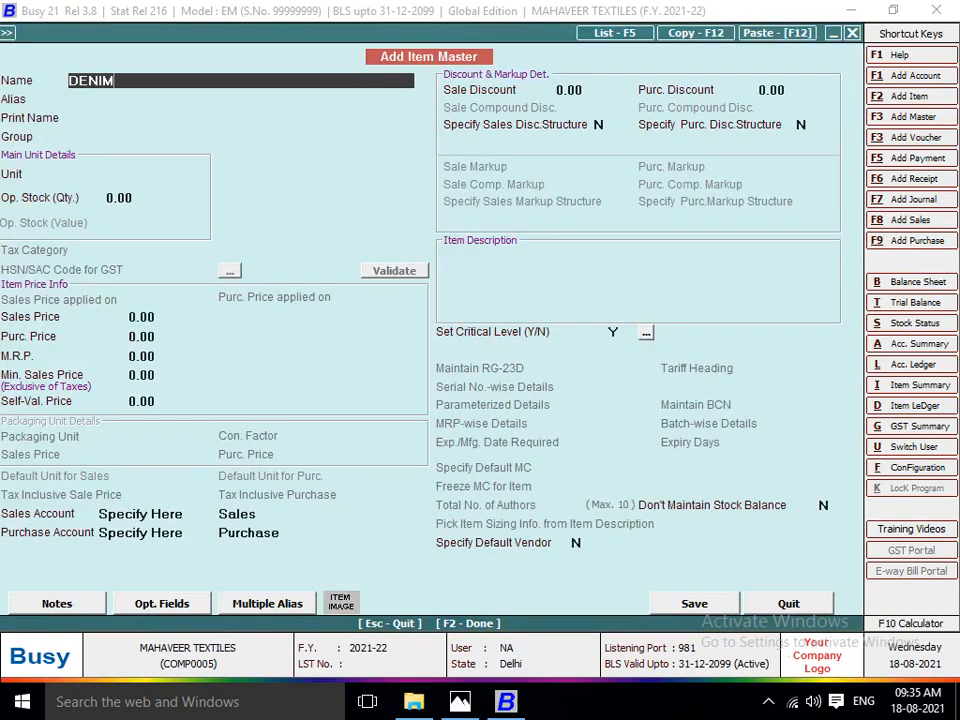
key("alt+Tab")
key("alt+Tab")
type("70002")
key("Return")
key("Return")
key("Return")
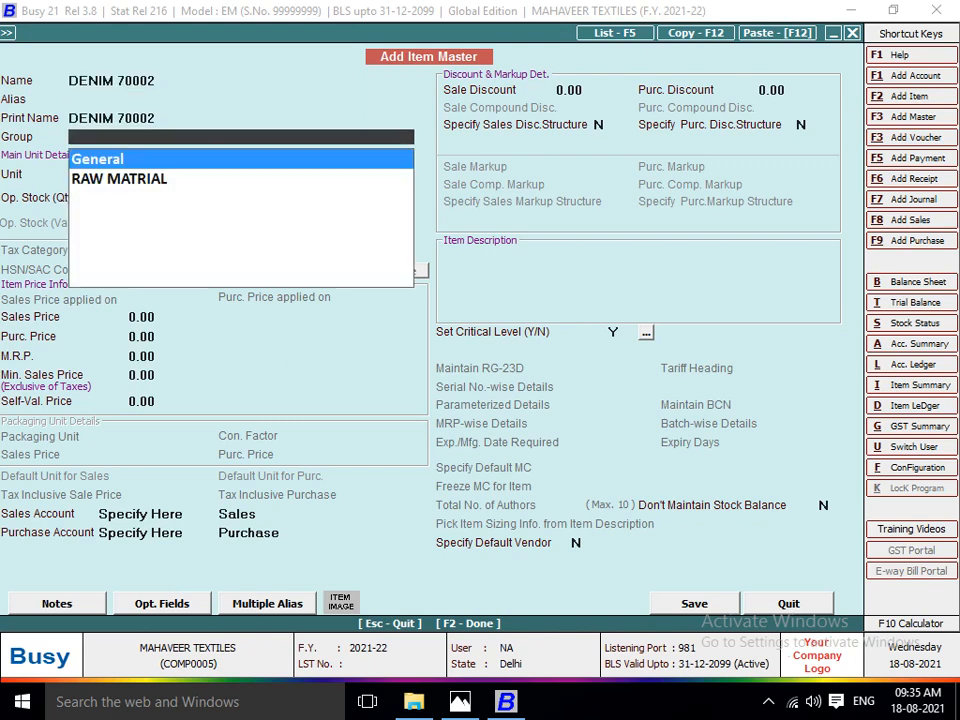
Assign DENIM 70002 to the RAW MATRIAL group with unit Metre and purchase price 10, and save the item.
key("Down")
key("Return")
type("mt")
key("Return")
key("Return")
key("Return")
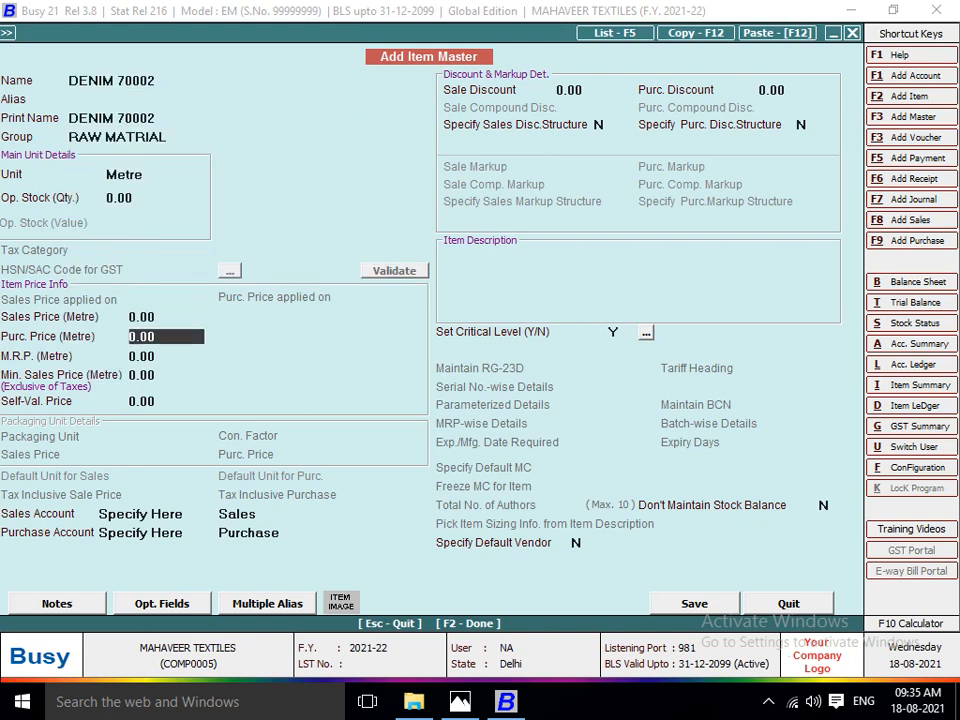
type("10")
key("Return")
key("F2")
key("y")
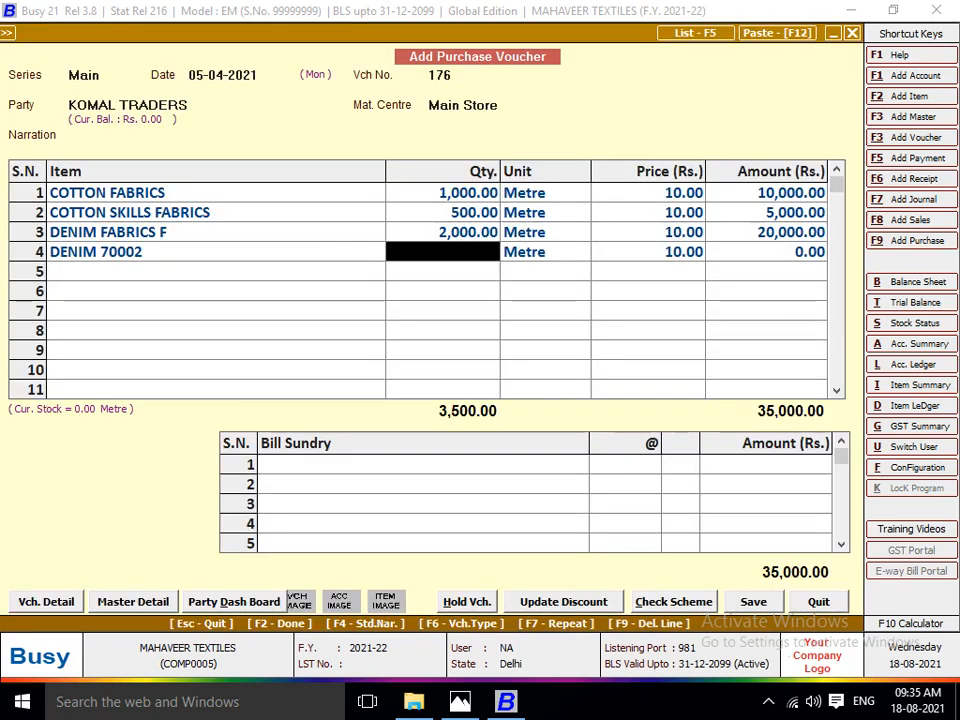
Enter the invoice's quantity of 1800 metres for DENIM 70002, accepting the price of 10.
key("alt+Tab")
key("alt+Tab")
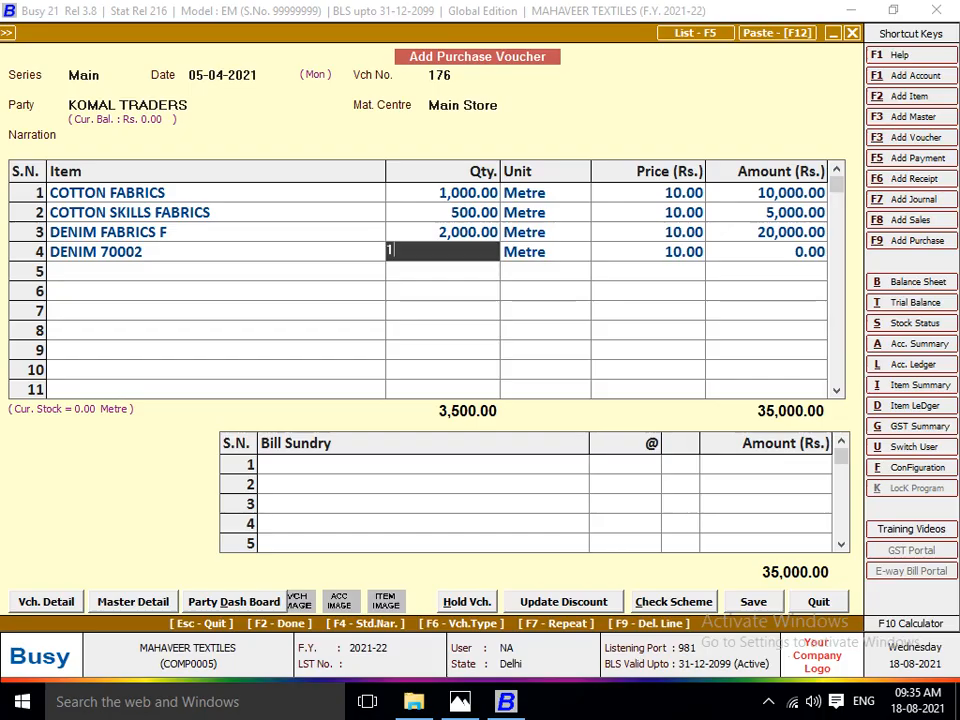
type("1800")
key("Return")
Finish the item rows and add the PACKING CHARGES bill sundry with the invoice's amount of 500.
key("Return")
key("Return")
key("Return")
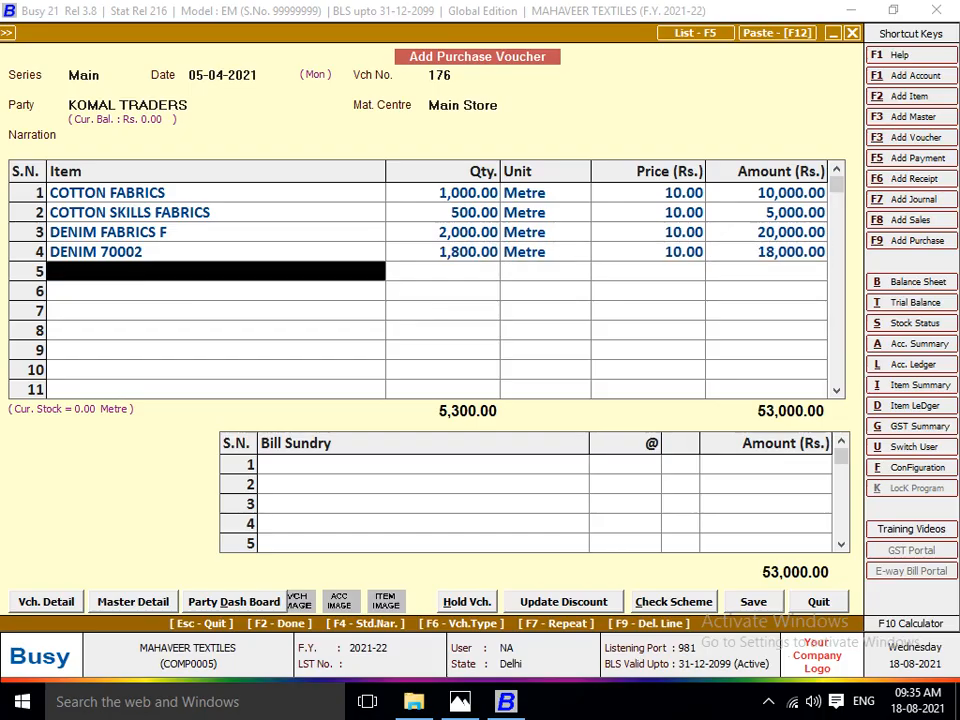
key("alt+Tab")
key("alt+Tab")
key("Return")
key("alt+Tab")
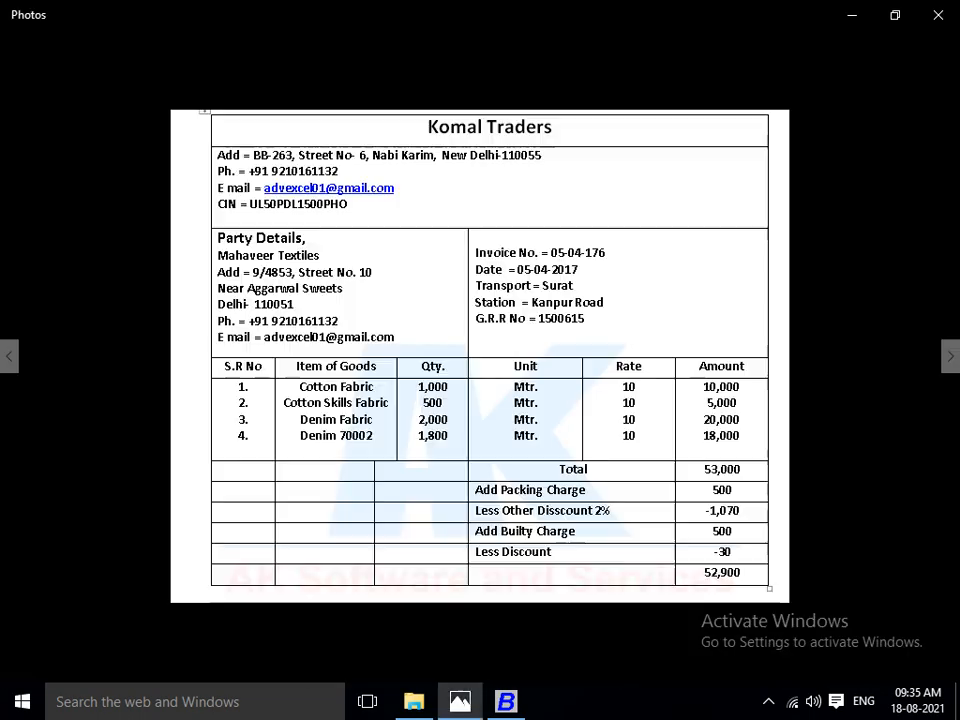
key("alt+Tab")
type("PACK")
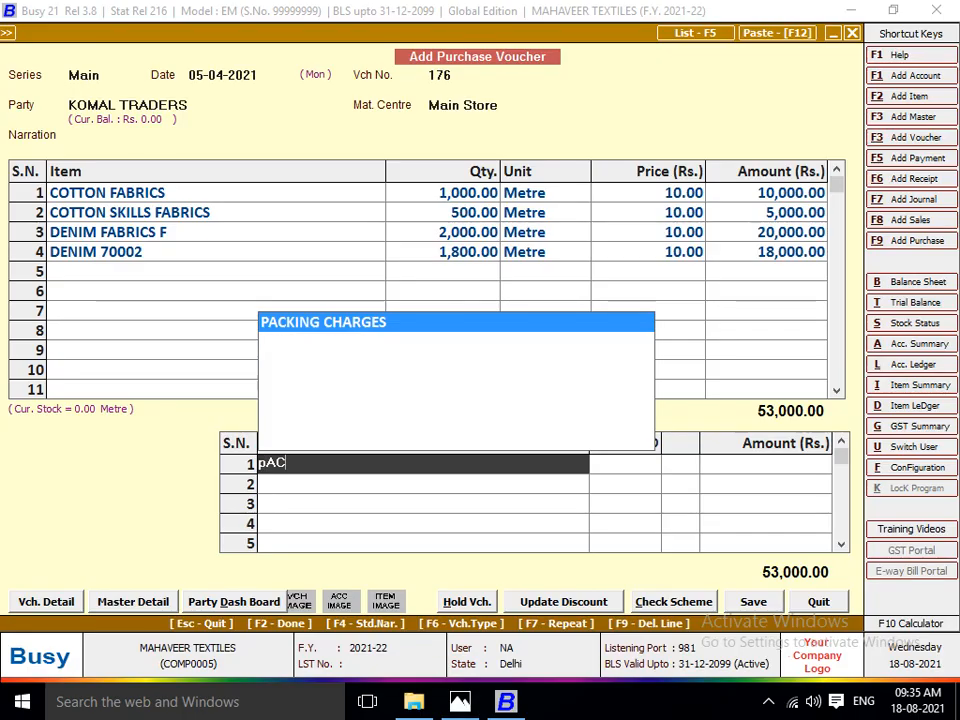
key("Return")
key("alt+Tab")
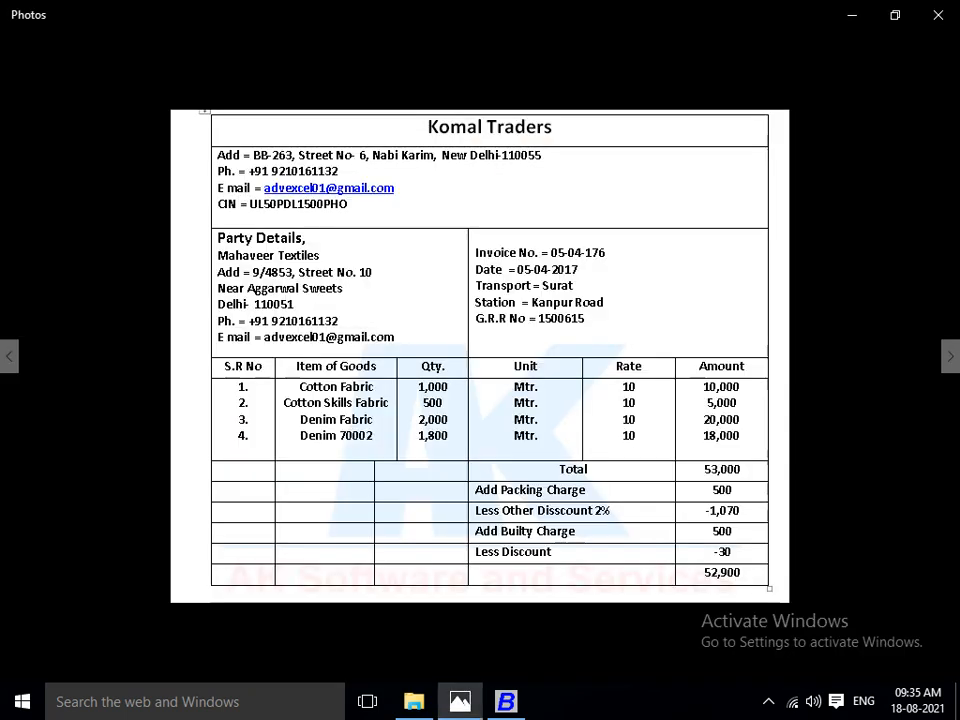
key("alt+Tab")
type("500")
key("Return")
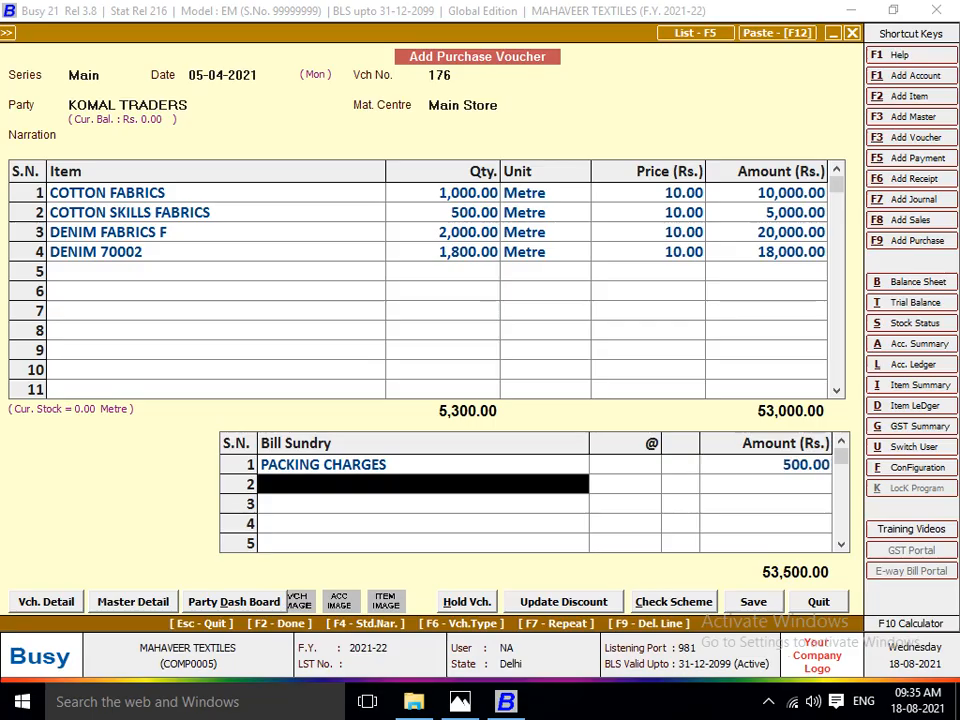
Add the Discount bill sundry in the second sundry row at the invoice's 2%.
key("alt+Tab")
key("alt+Tab")
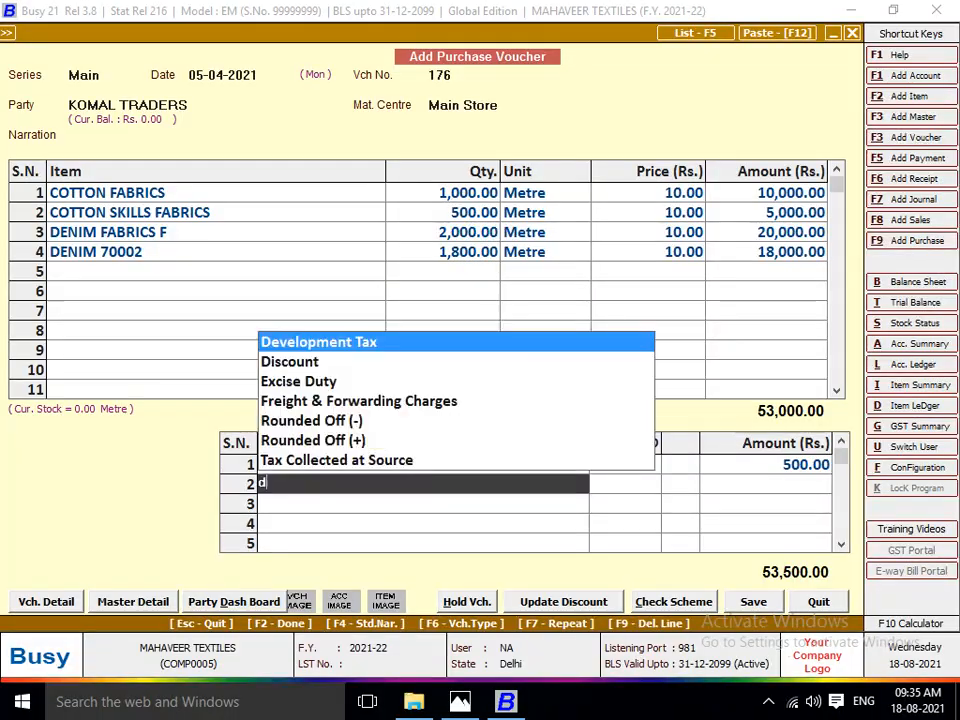
type("di")
key("Return")
type("2")
key("Return")
key("Return")
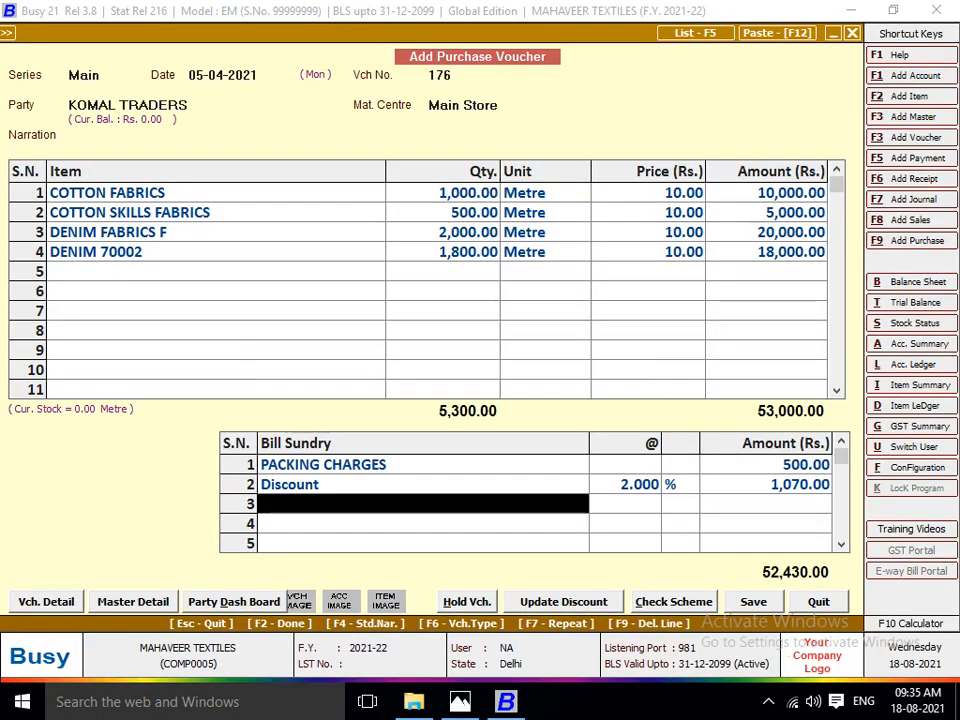
Add the BUILTY CHARGES bill sundry in the third sundry row with the invoice's amount of 500.
key("alt+Tab")
key("alt+Tab")
type("bu")
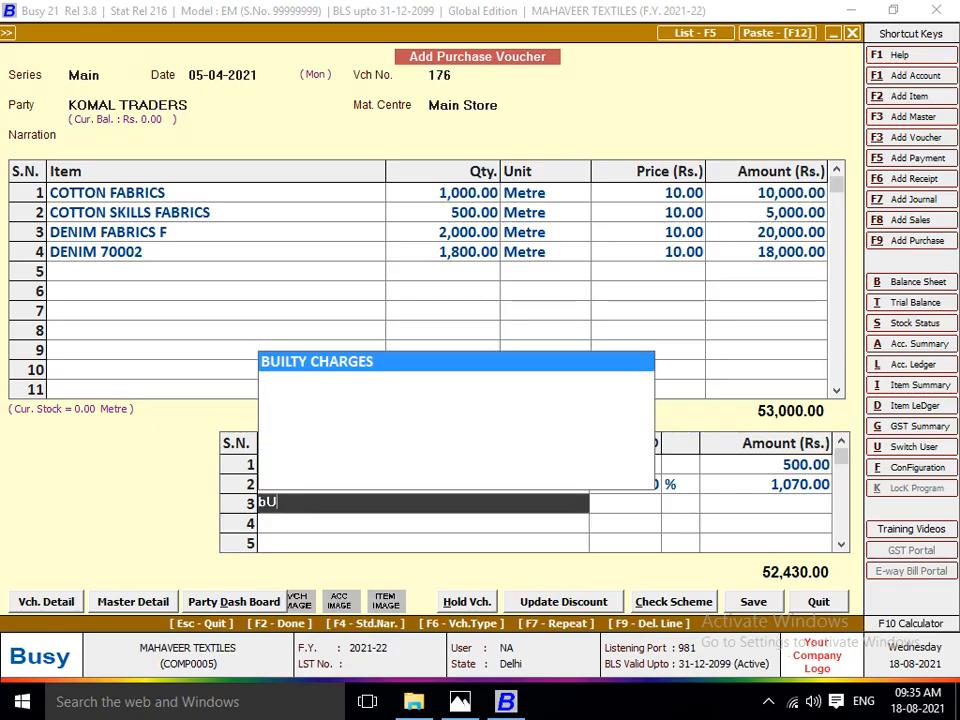
key("Return")
key("alt+Tab")
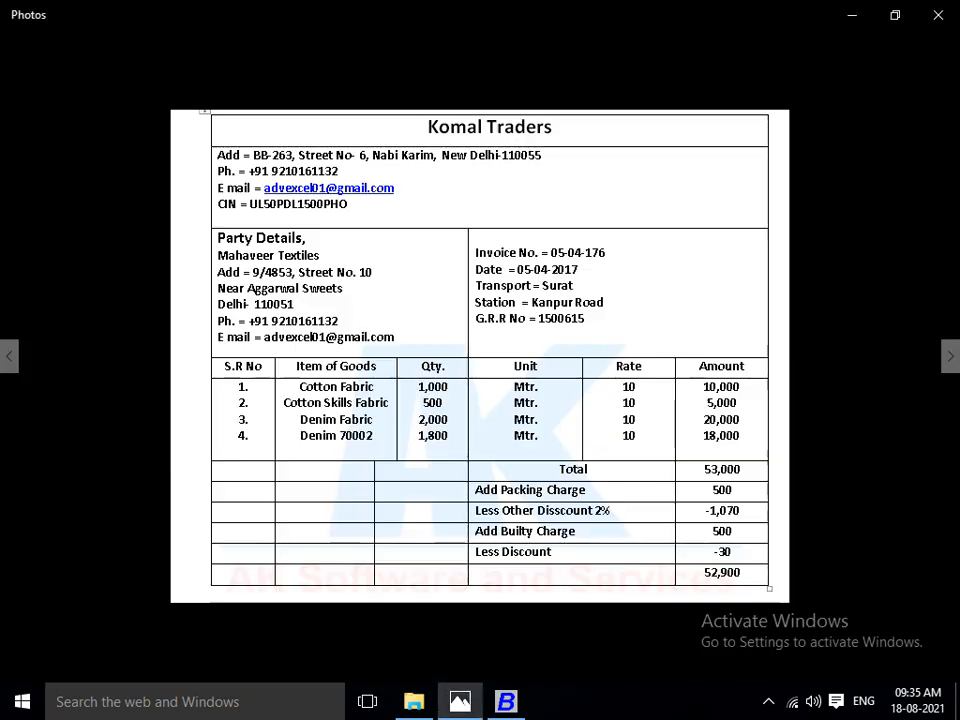
key("alt+Tab")
type("500")
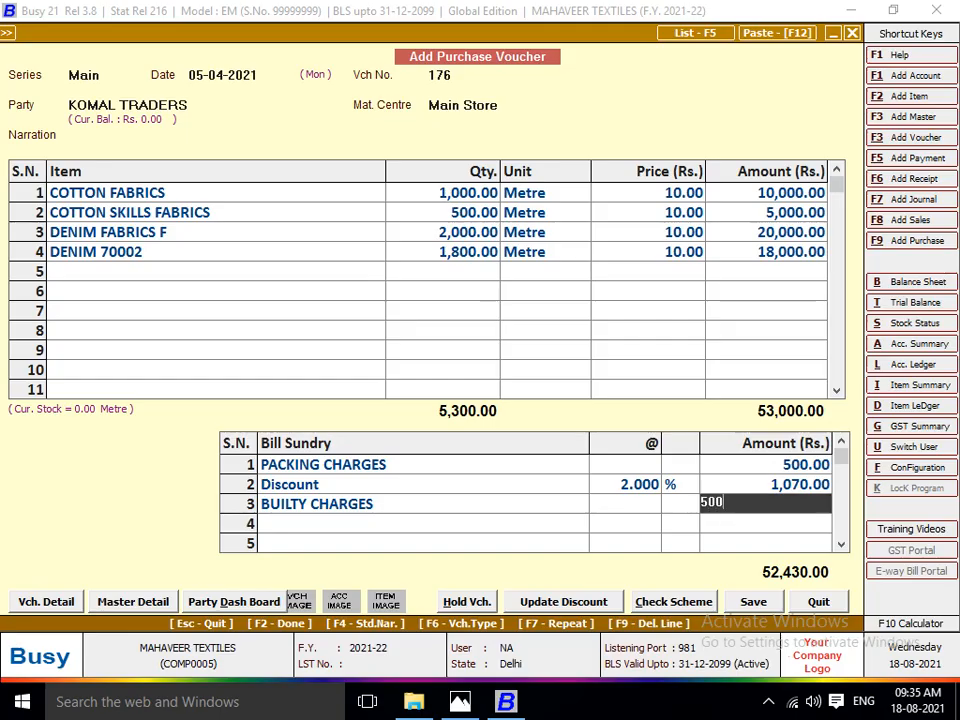
key("Return")
Add a second Discount bill sundry in the fourth row as a flat amount of 30, leaving its percentage blank.
key("alt+Tab")
key("alt+Tab")
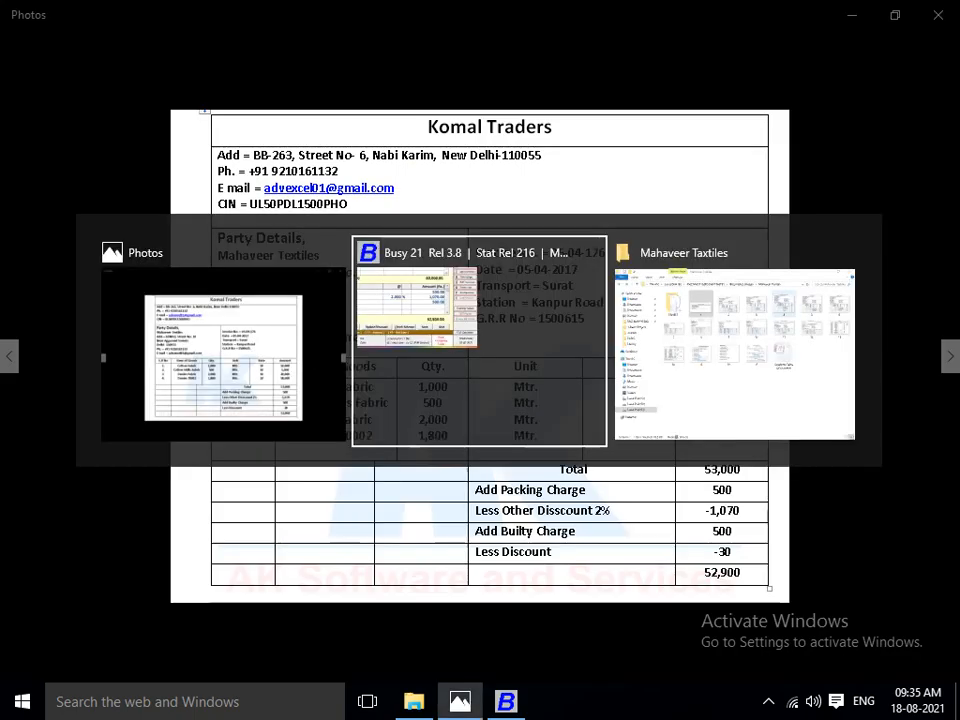
type("dIS")
key("Return")
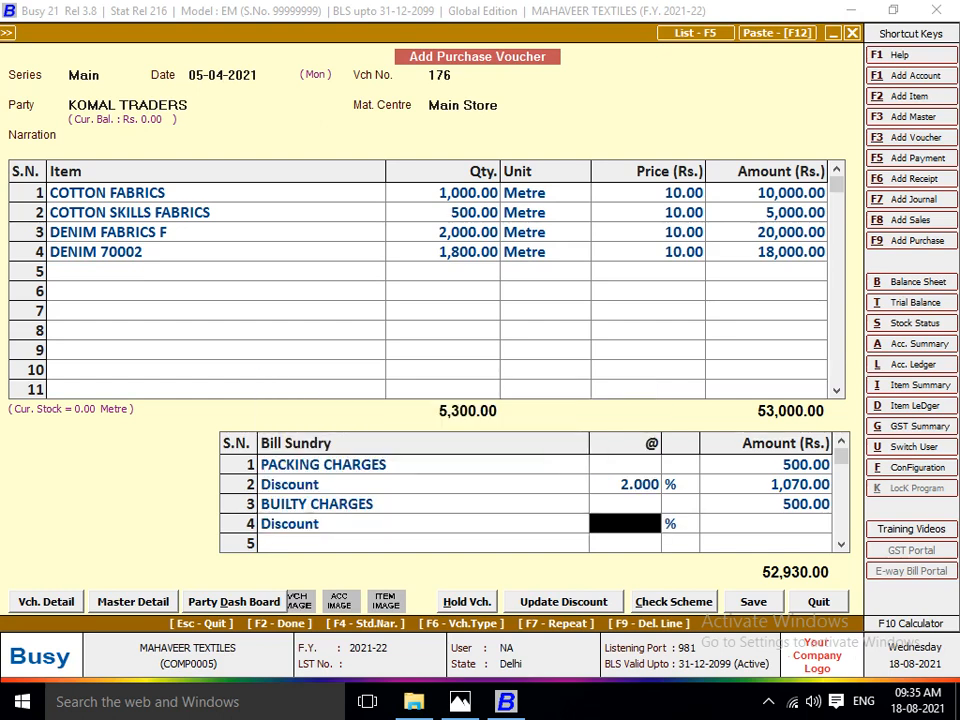
type("30")
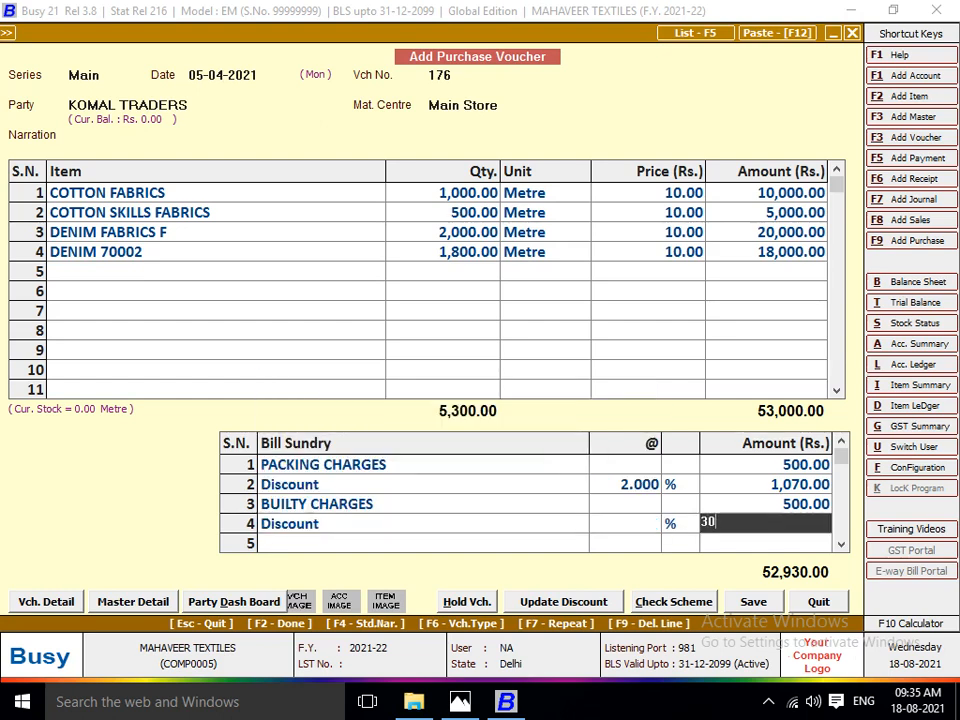
key("Return")
Check the voucher total against the invoice image, save the voucher without transport details, and leave purchase entry.
key("alt+Tab")
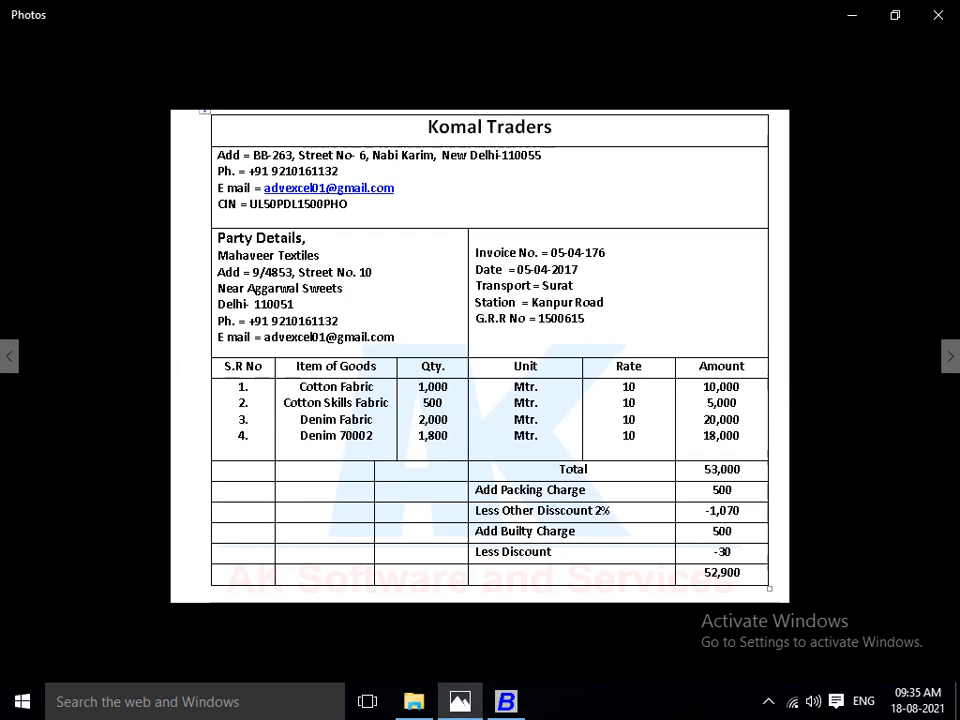
key("alt+Tab")
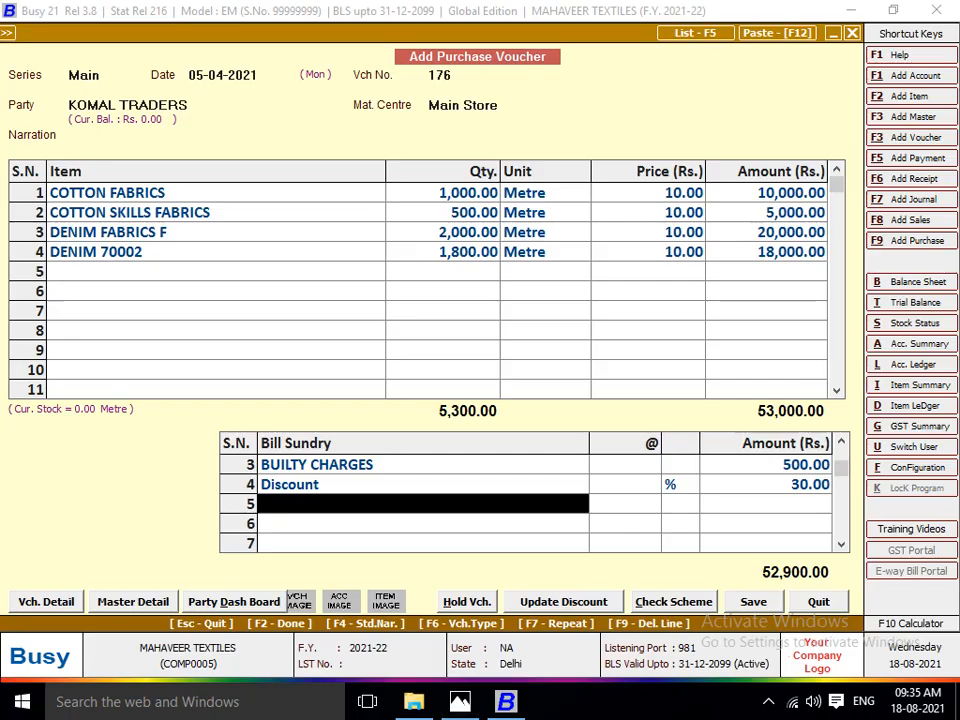
key("Return")
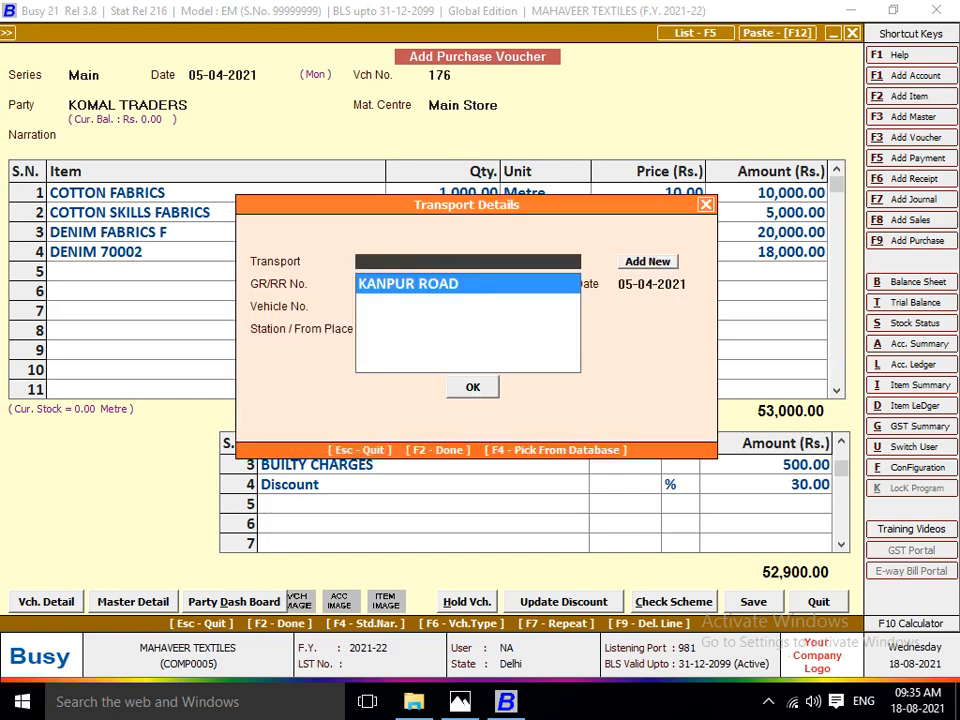
key("F2")
key("Return")
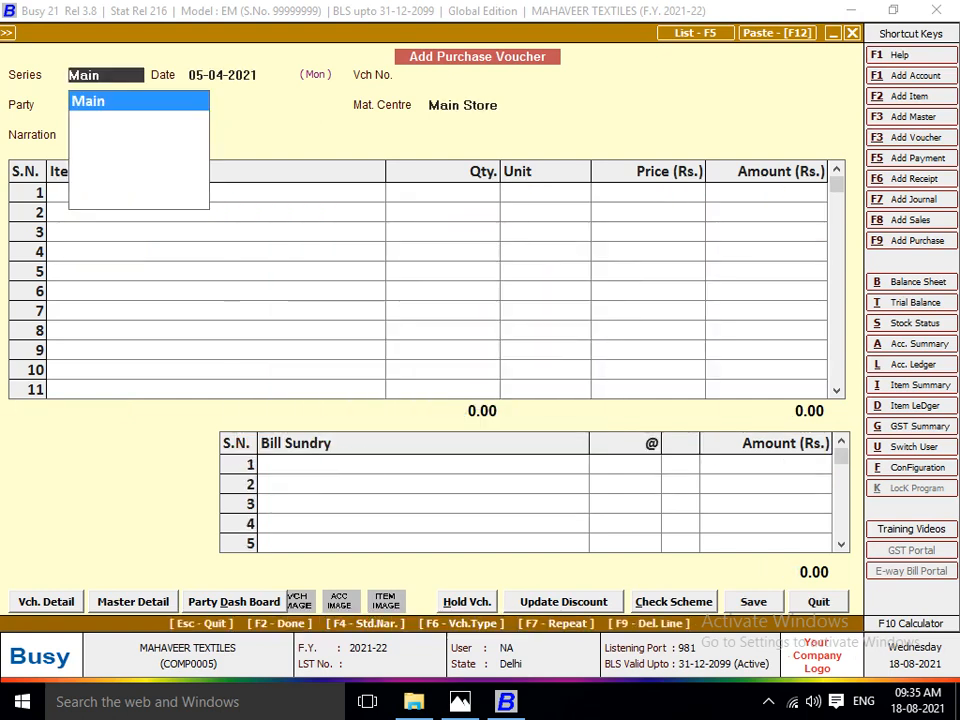
key("Escape")
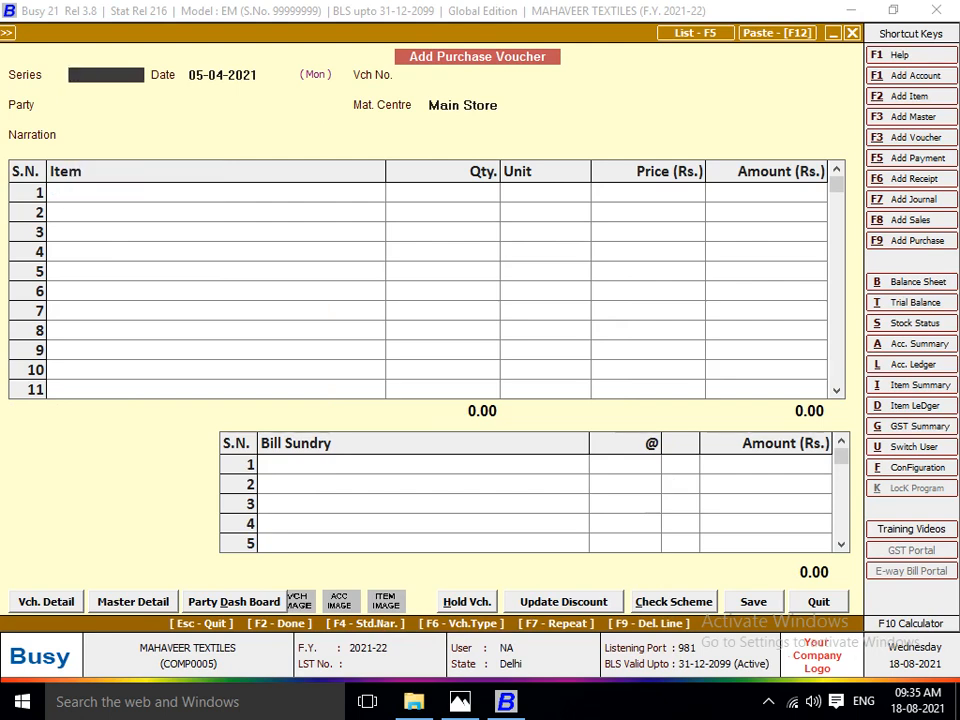
key("Escape")
Open the alphabetical closing stock status report showing balances only.
key("Right")
key("Down")
key("Down")
key("Down")
key("Down")
key("Down")
key("Down")
key("Down")
key("Down")
key("Down")
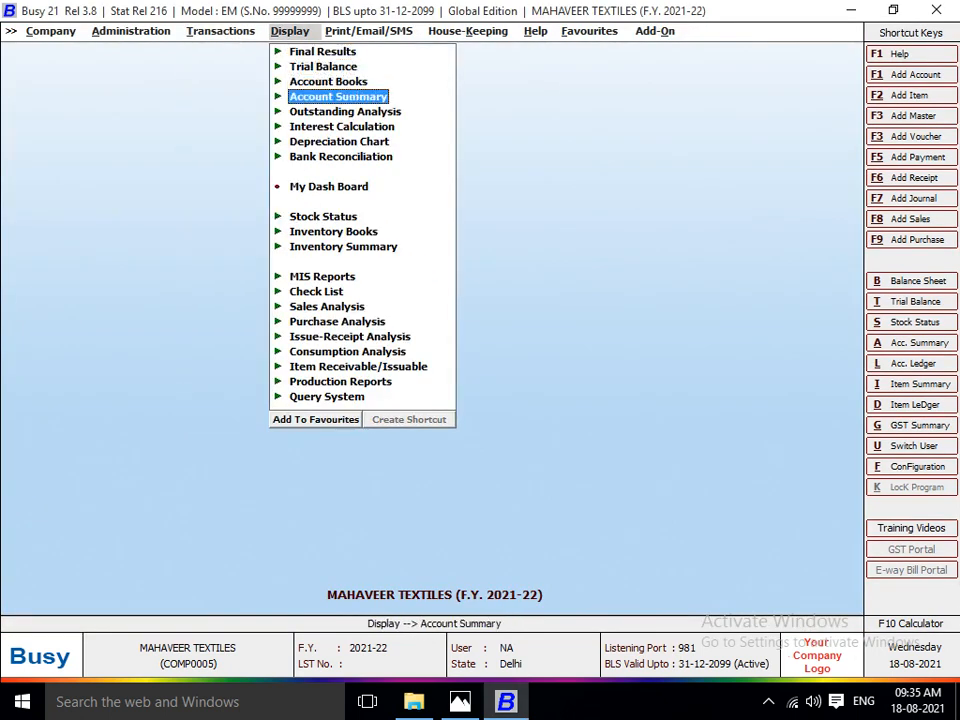
key("Return")
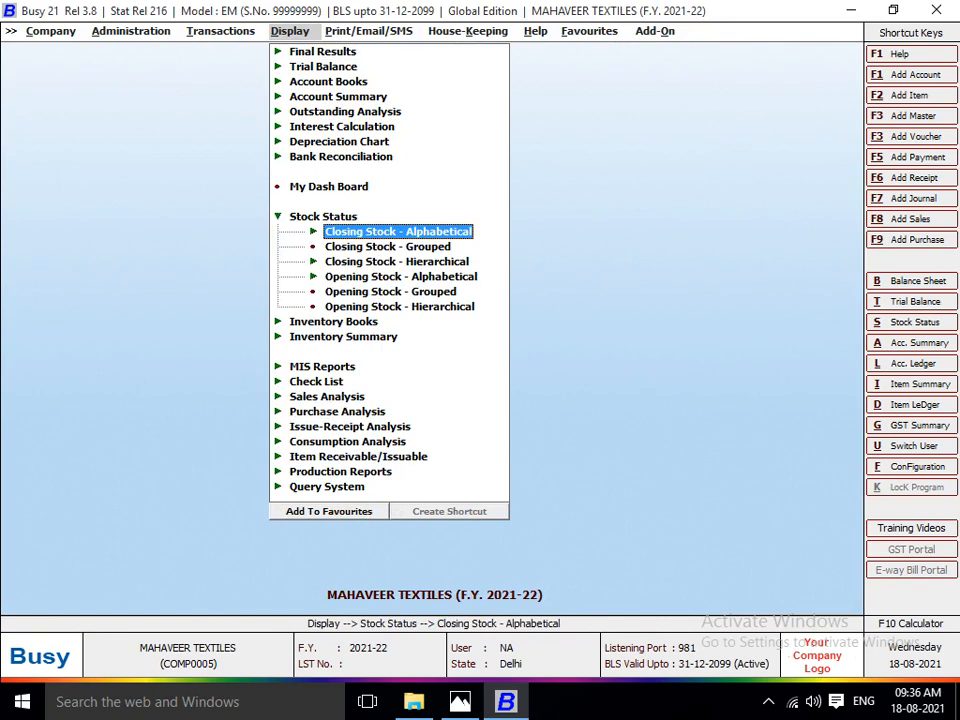
key("Return")
Generate the stock status for all items as on 09-04-2021 with the value of items shown.
key("Return")
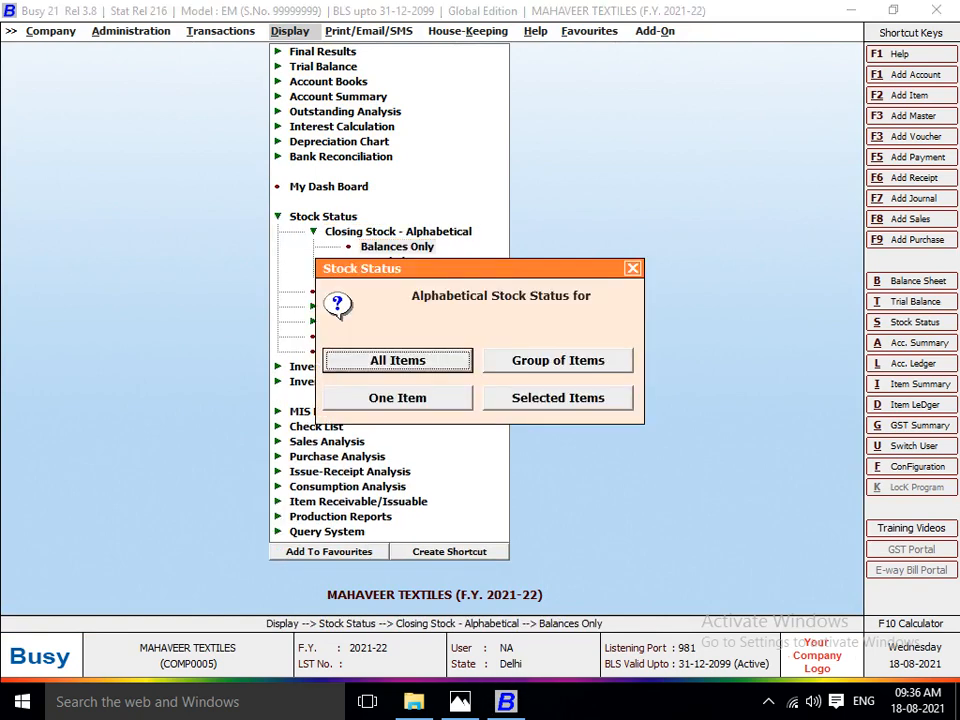
key("Return")
key("Return")
key("Return")
key("Return")
key("Return")
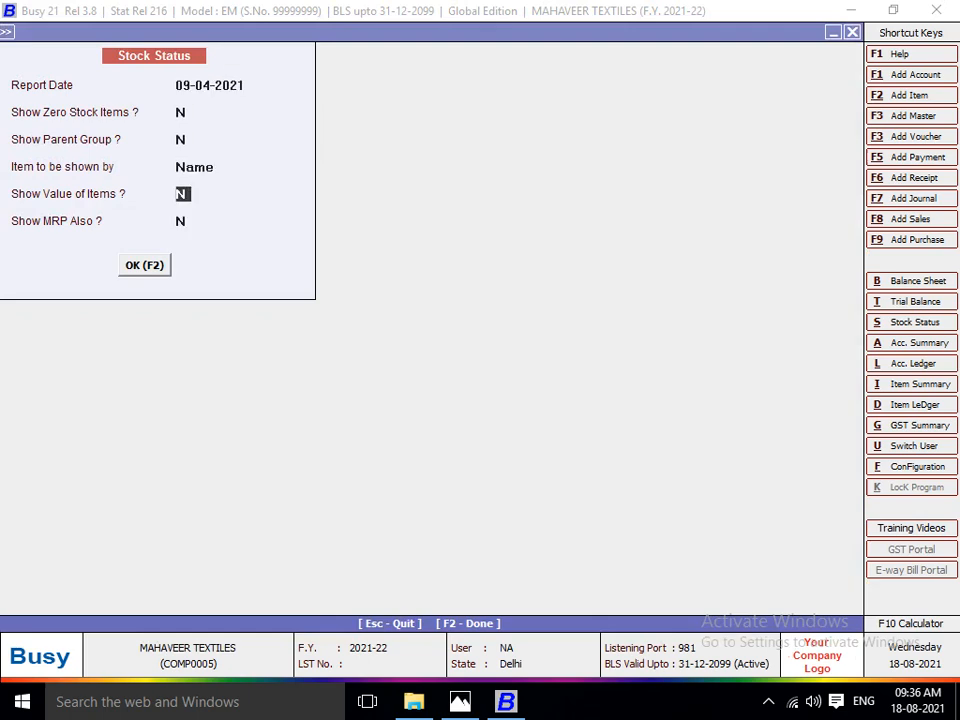
type("Y")
key("Return")
key("Return")
key("F2")
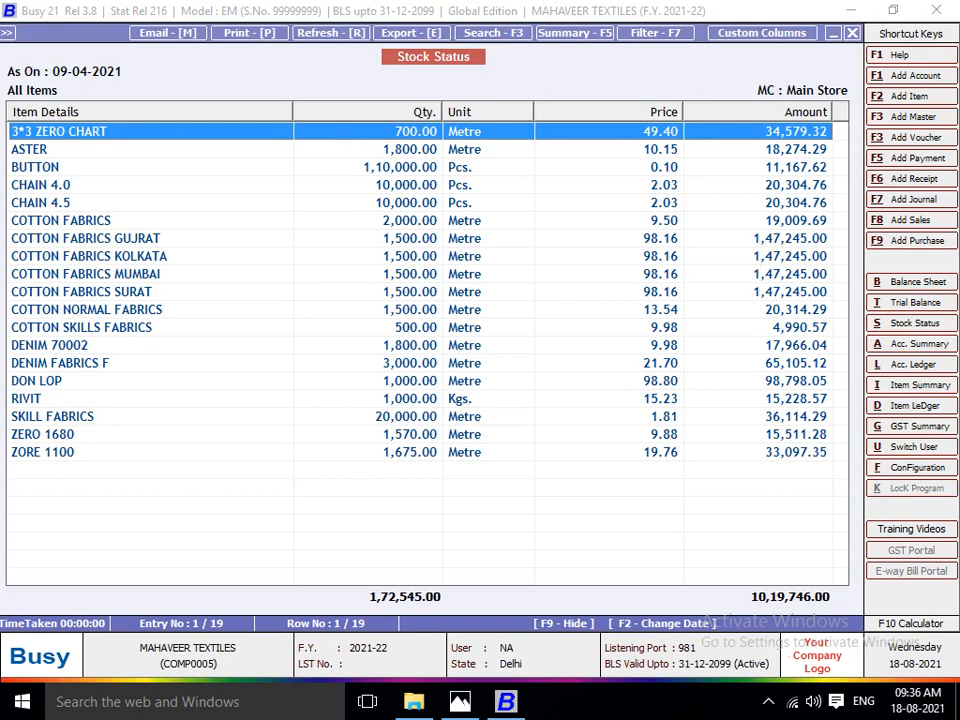
Narrow the Item Details, Unit and Price columns of the stock status report.
left_click_drag(442, 112, 389, 112)
left_click_drag(293, 112, 200, 112)
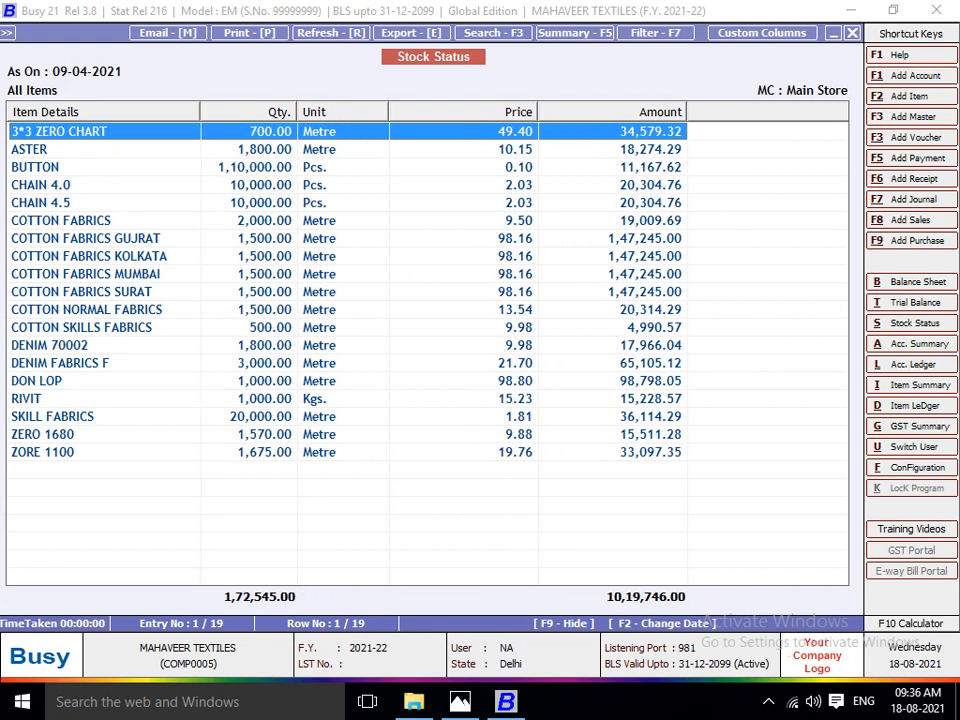
left_click_drag(538, 112, 478, 112)
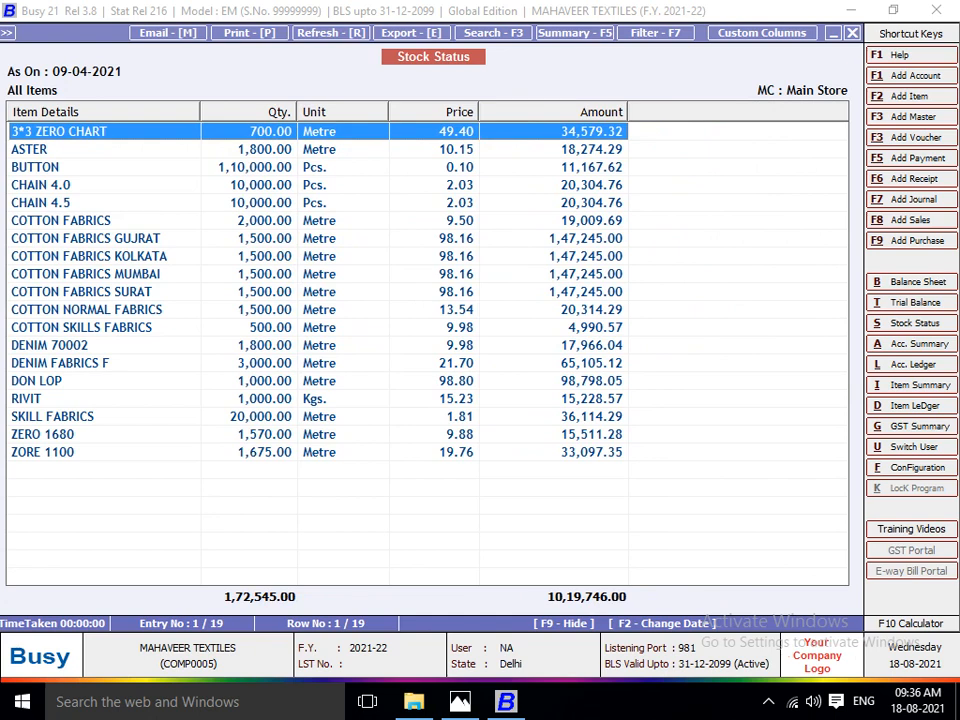
Compare the 3*3 ZERO CHART stock value with its ledger entry and SHIV KRIPA TRADERS purchase voucher, and return to the stock status.
key("Down")
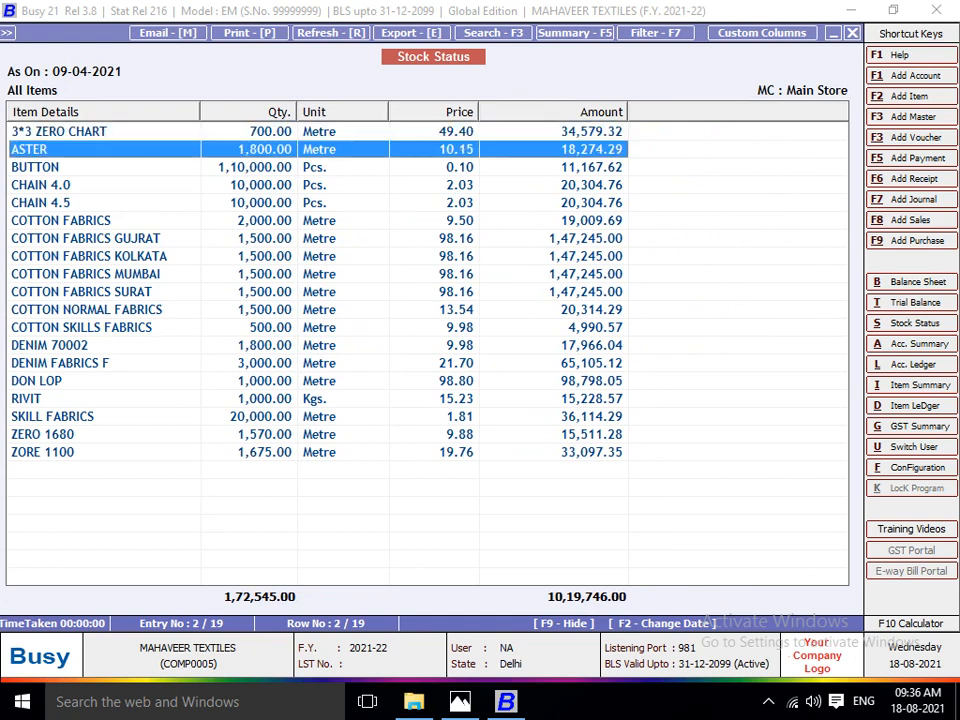
key("Up")
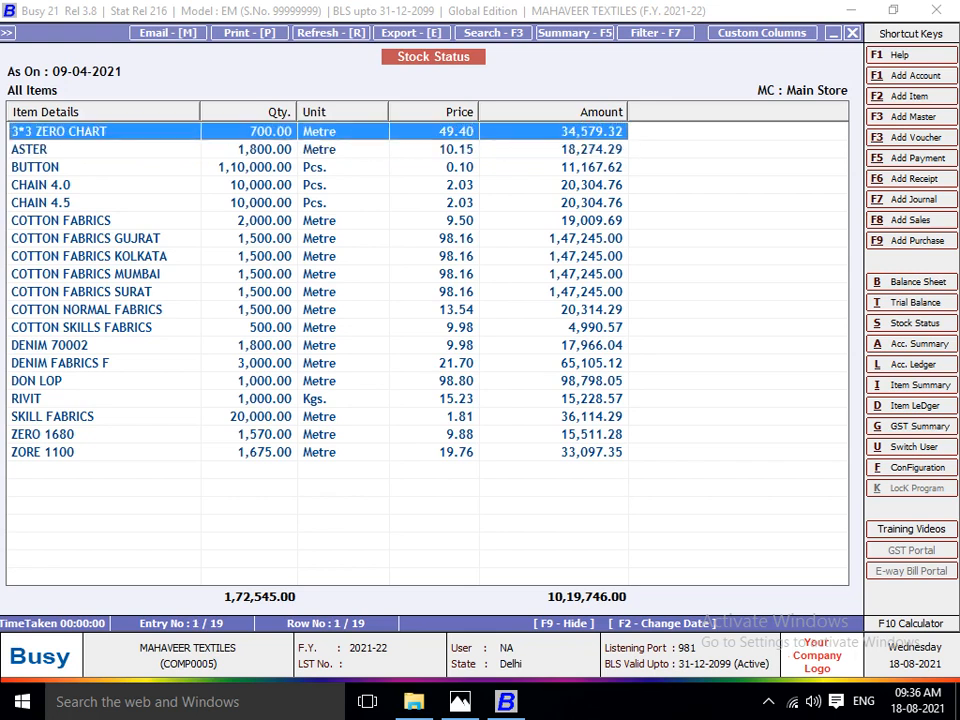
key("Down")
key("Up")
key("Return")
key("Return")
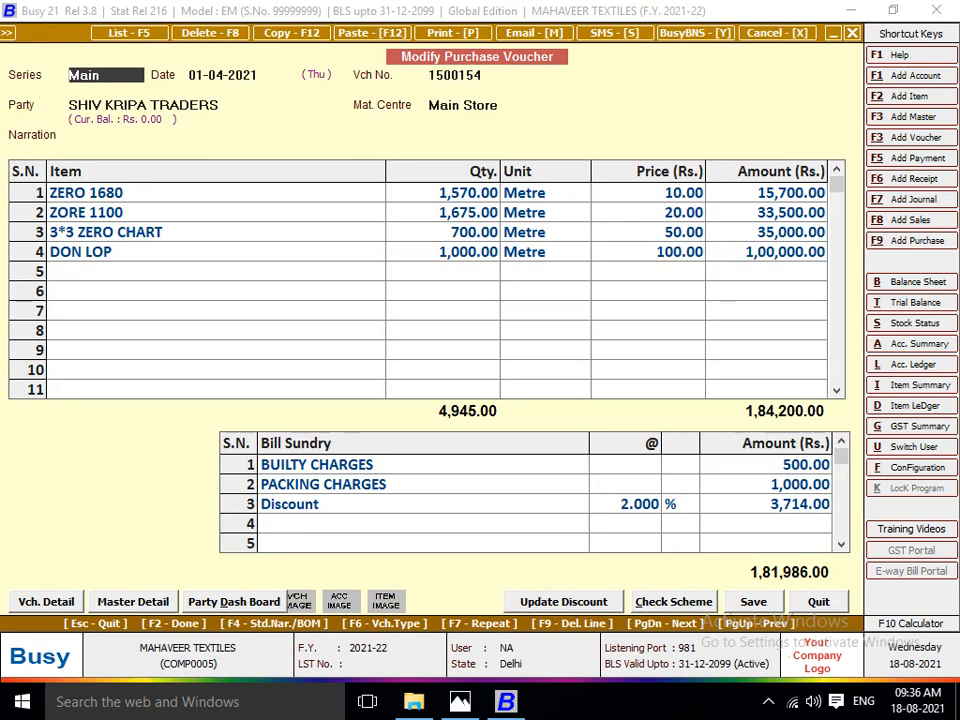
key("Escape")
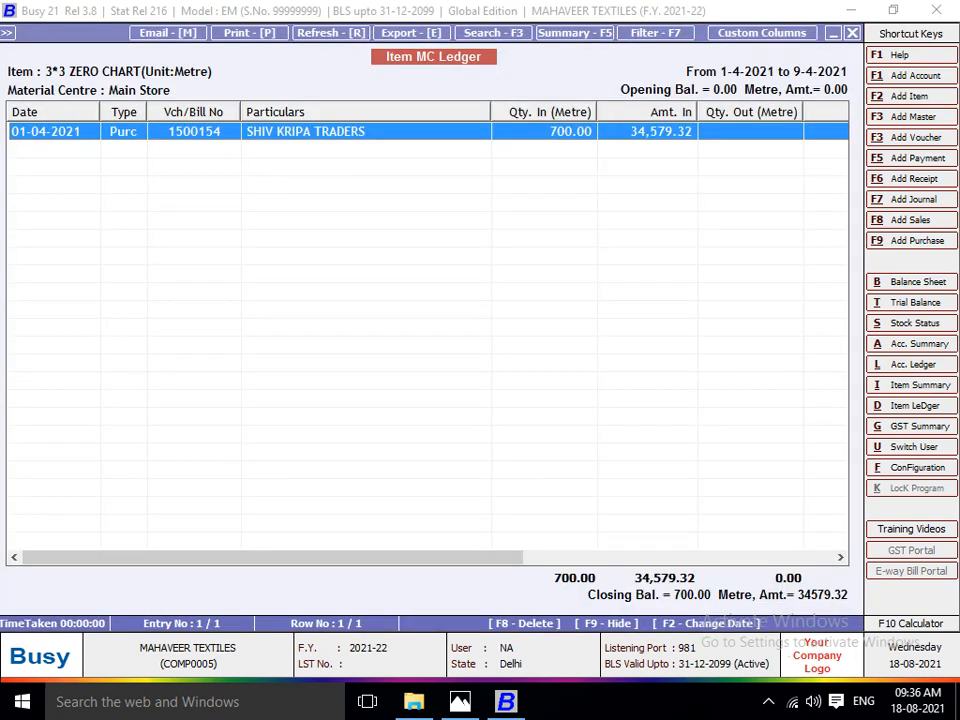
key("Escape")
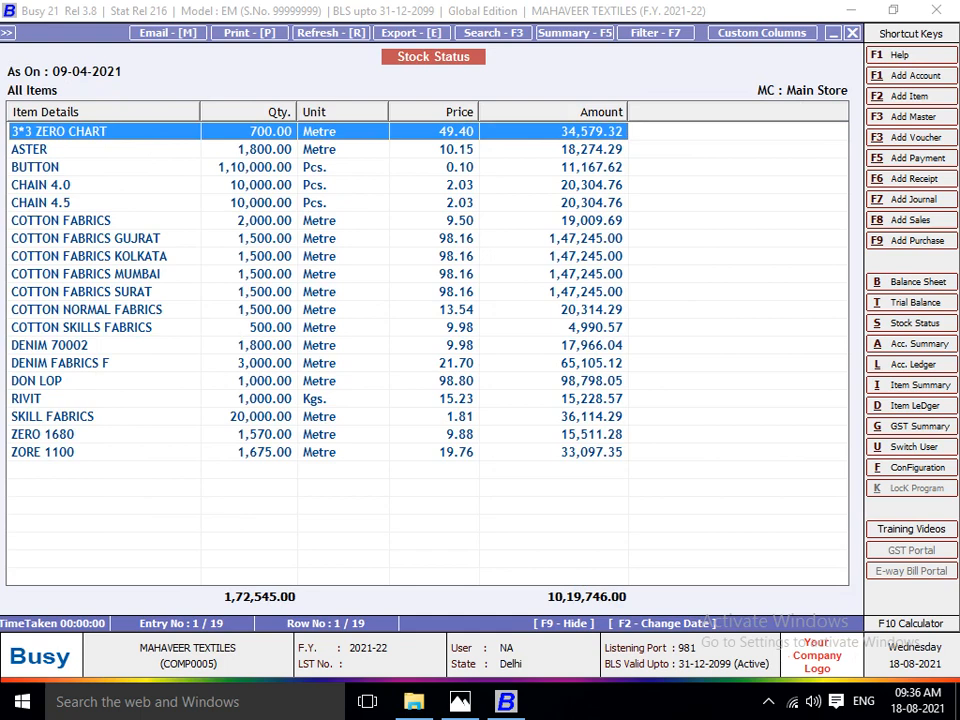
key("Down")
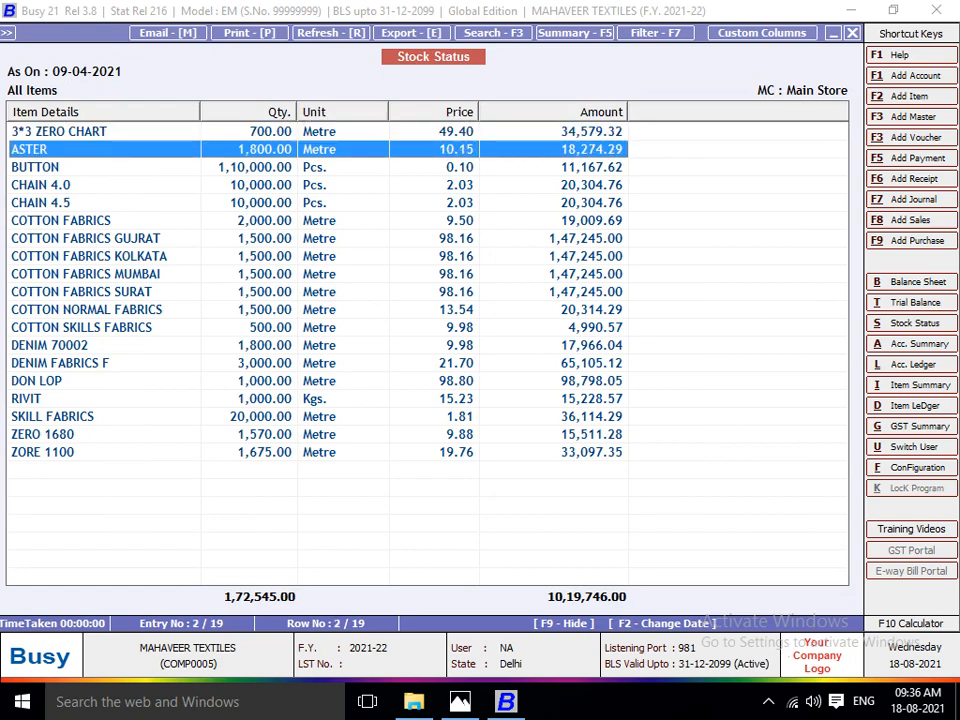
key("Up")
key("Return")
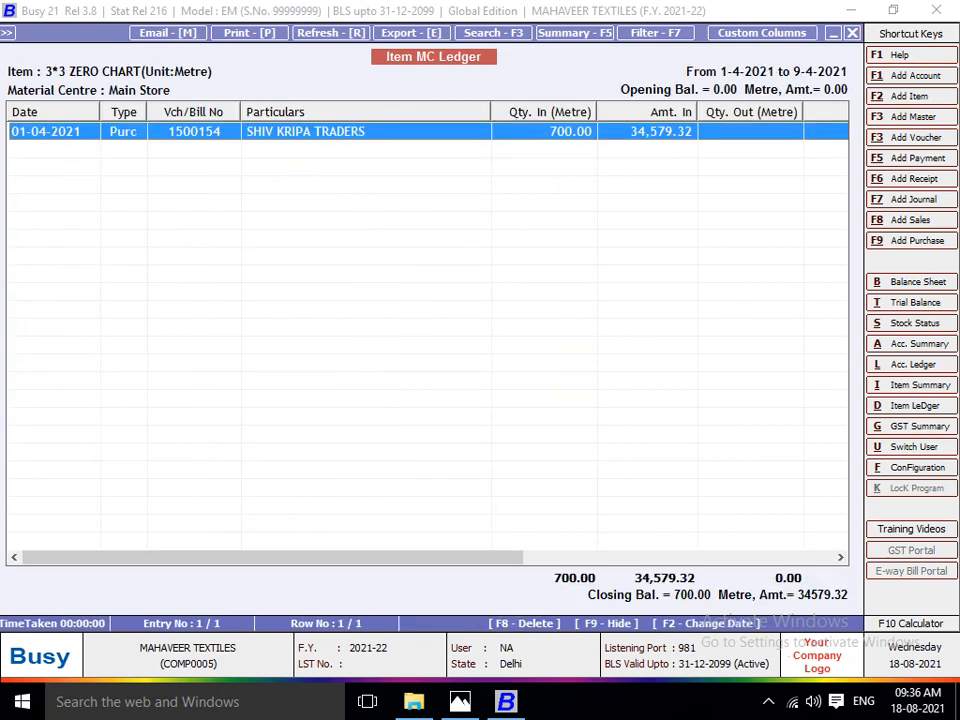
key("Return")
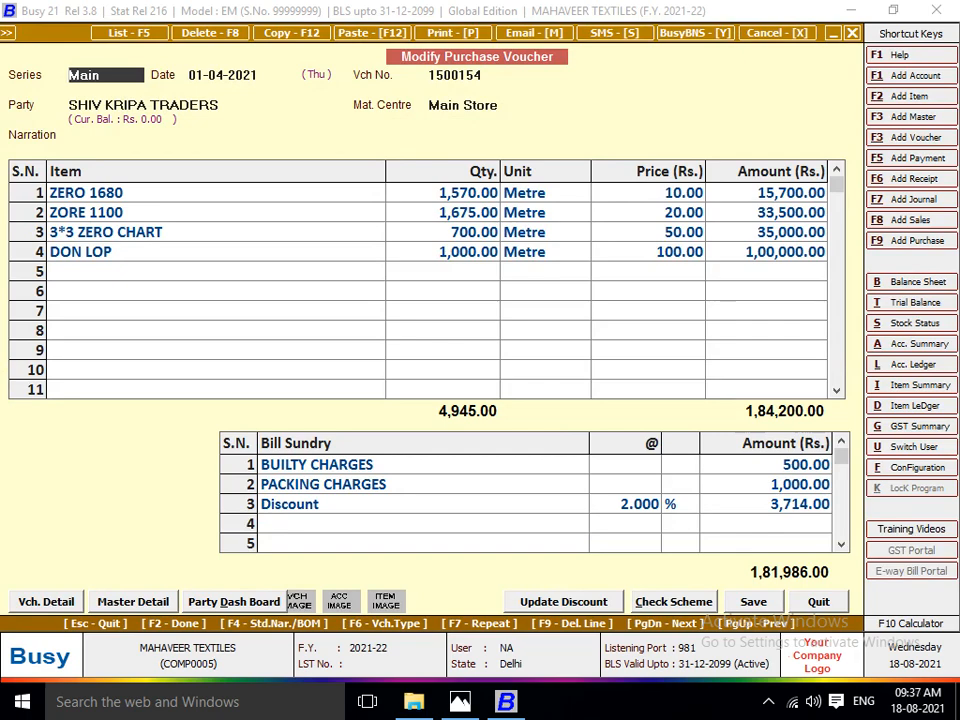
key("Escape")
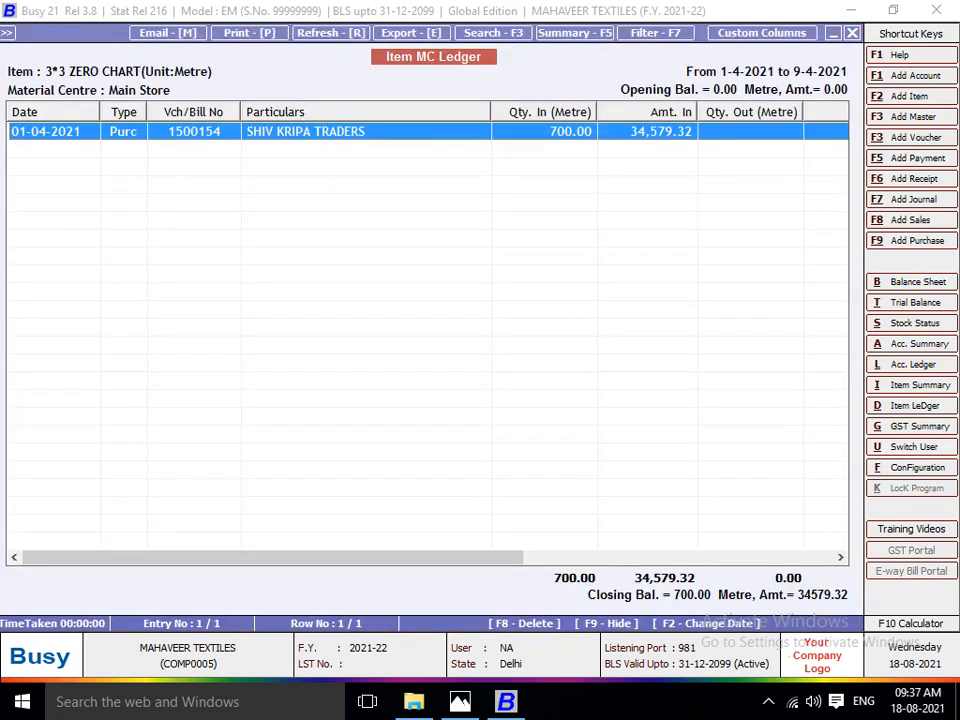
key("Escape")
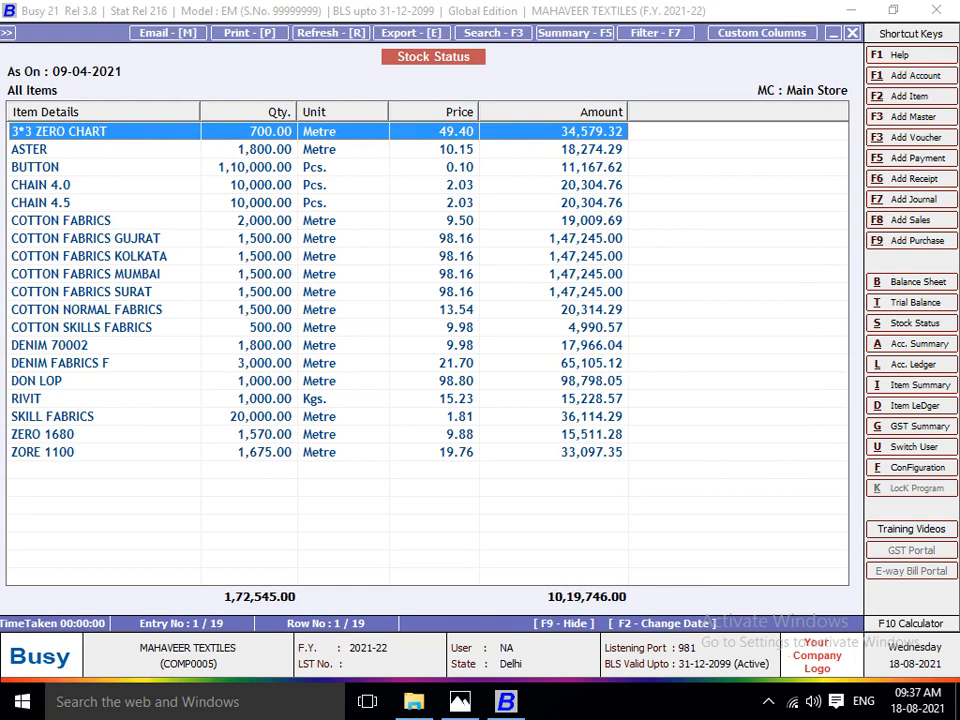
Reopen the SHIV KRIPA TRADERS purchase voucher through 3*3 ZERO CHART's ledger and examine the Discount sundry's master settings for their effect on item cost.
key("Return")
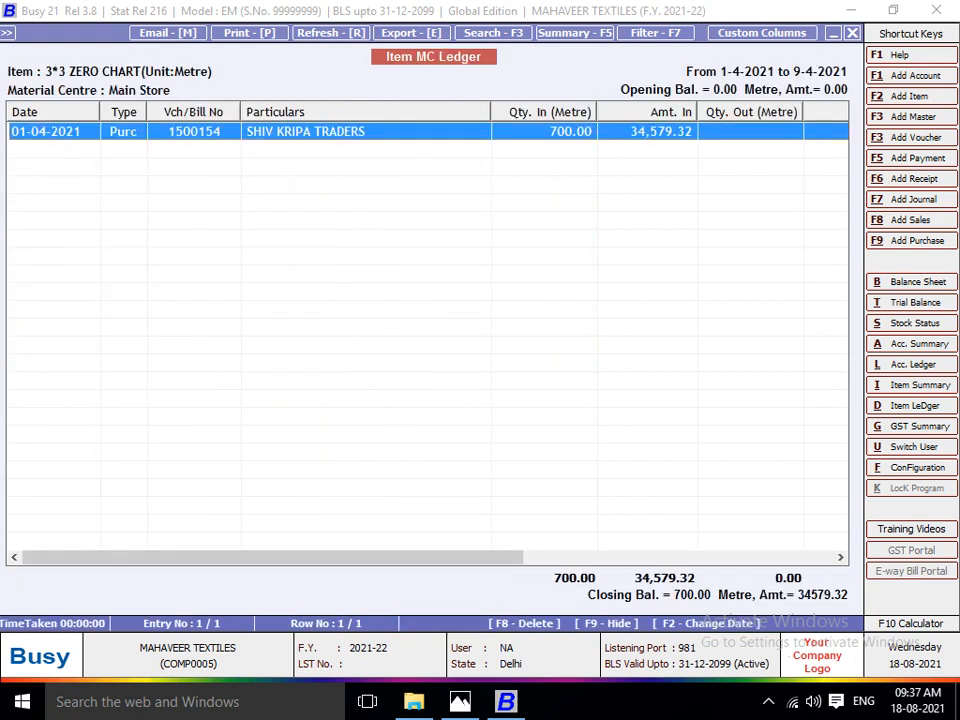
key("Return")
key("Return")
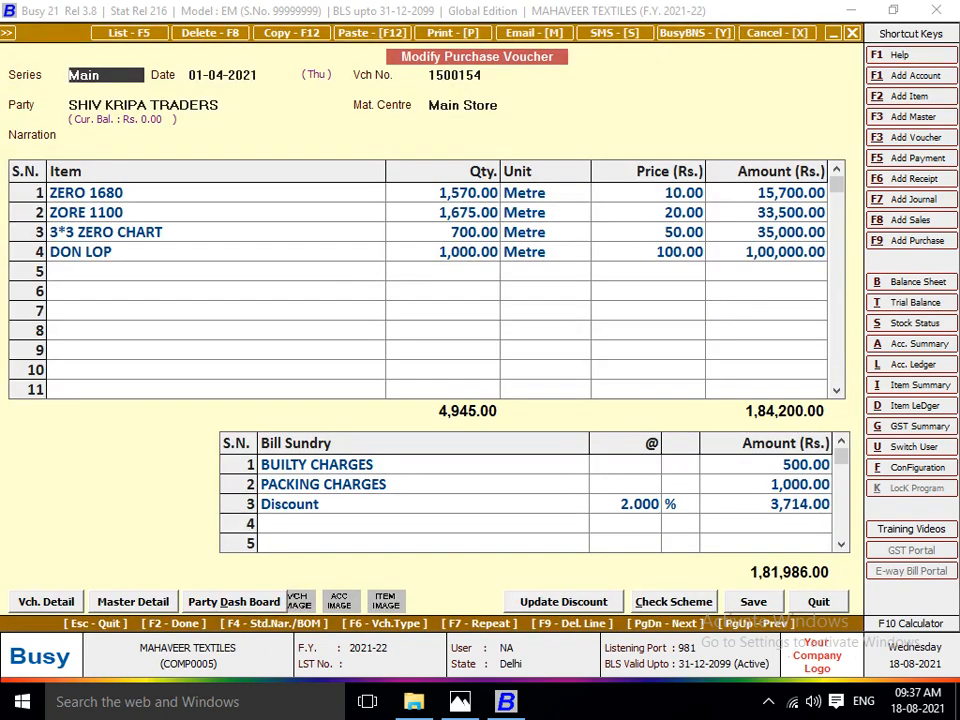
left_click(423, 504)
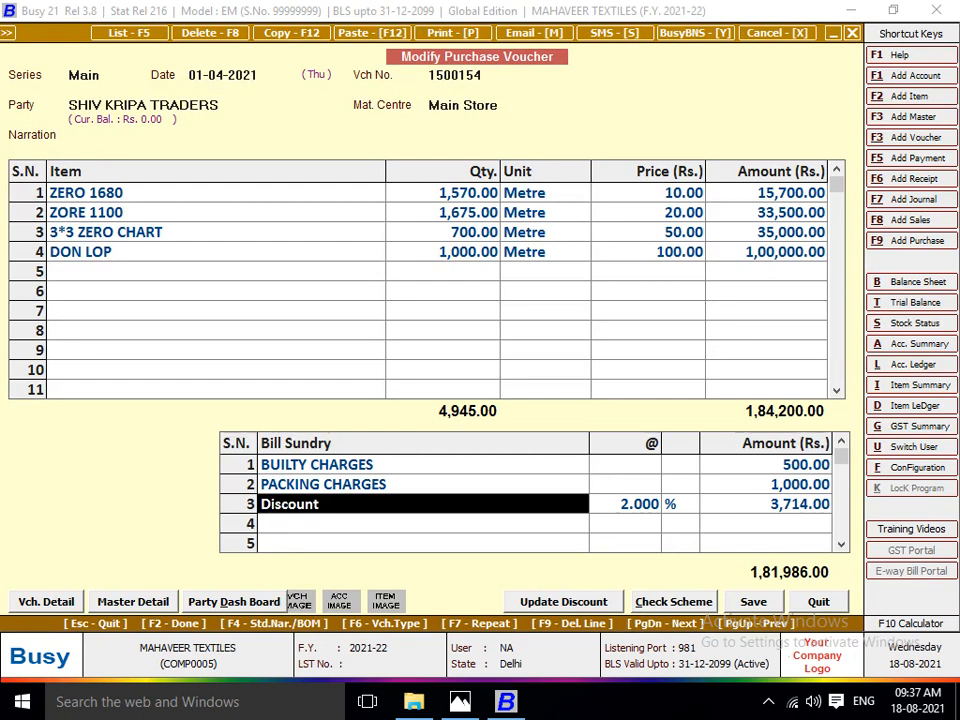
left_click(648, 232)
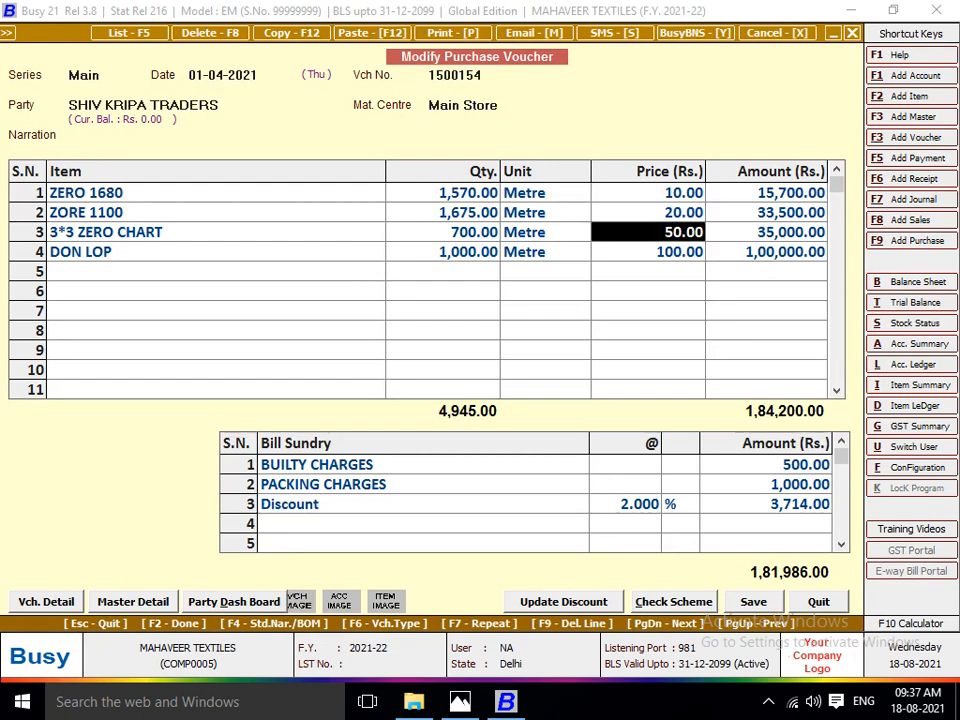
left_click(423, 504)
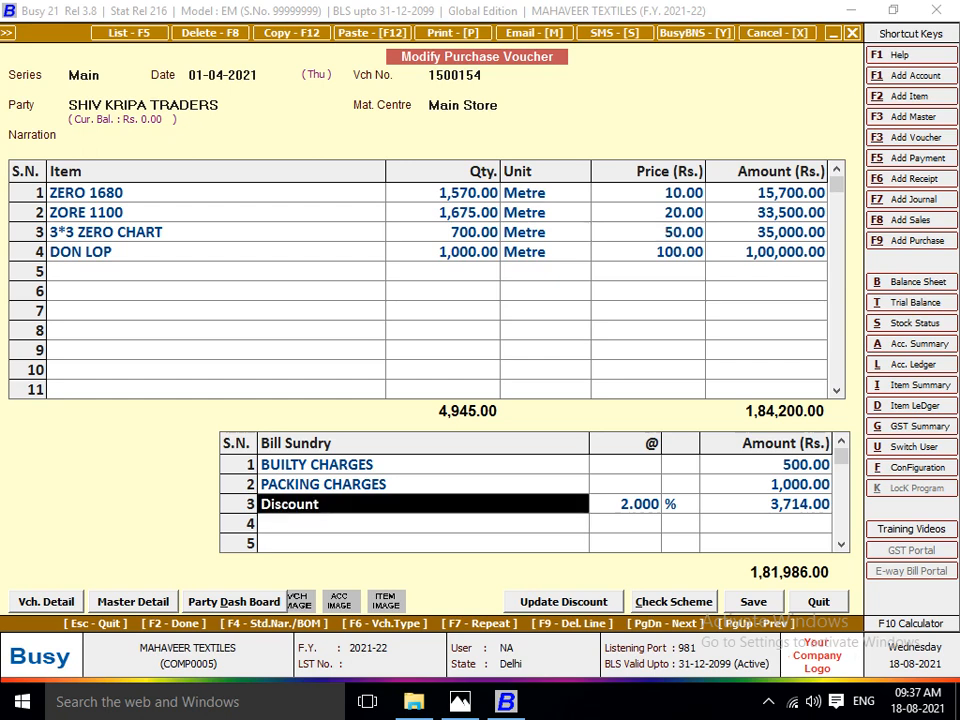
key("alt+m")
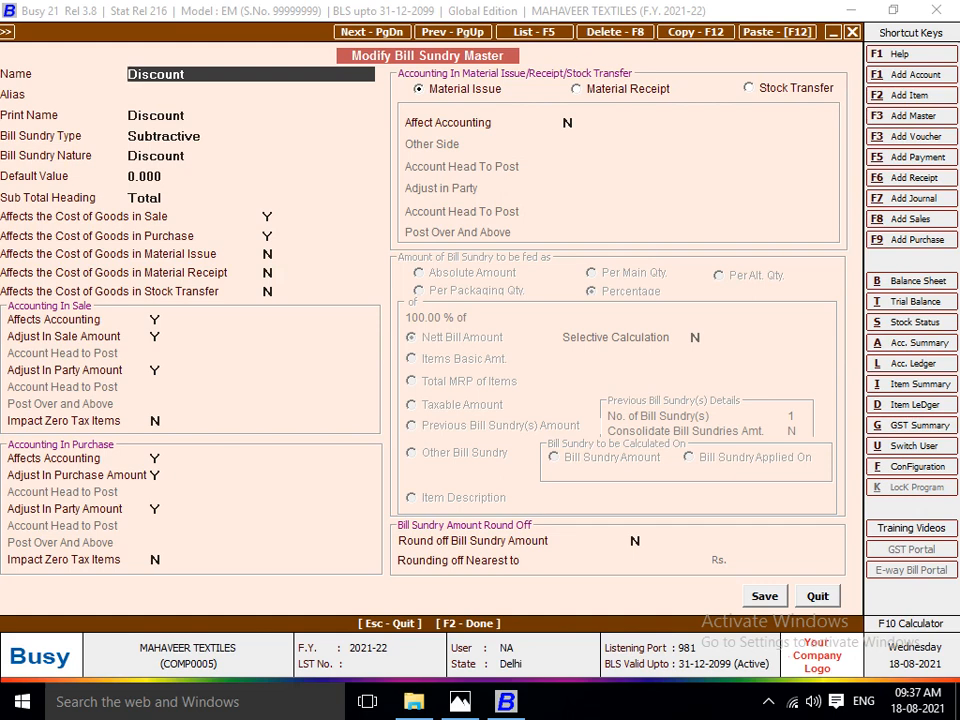
key("Escape")
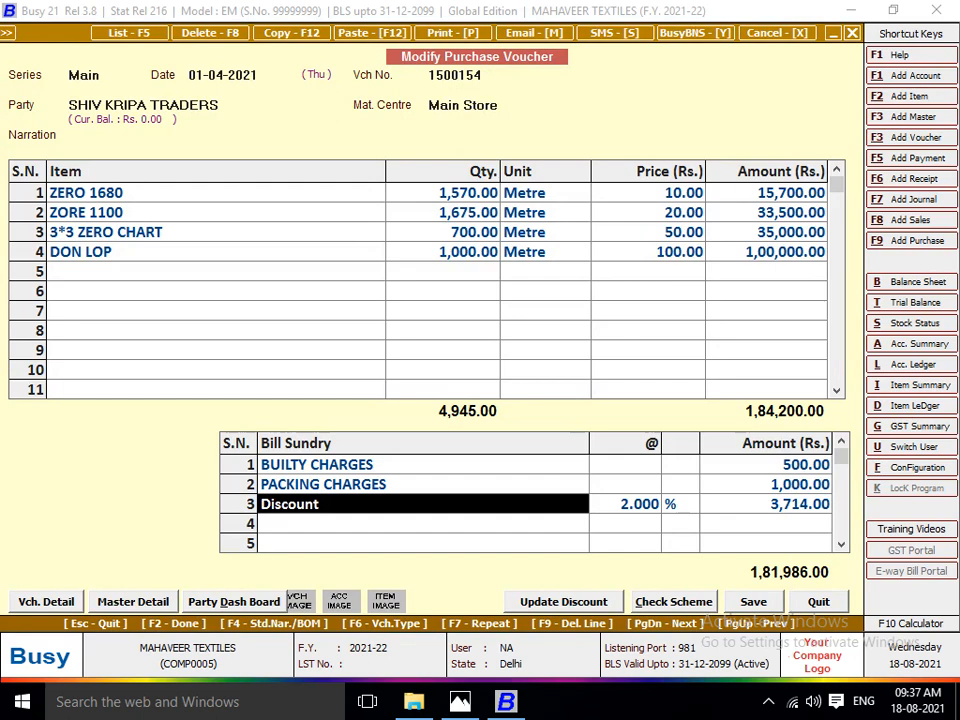
Work out a 5% reduction on 10*10 with the calculator, using *5/100 and 100-5.
key("F10")
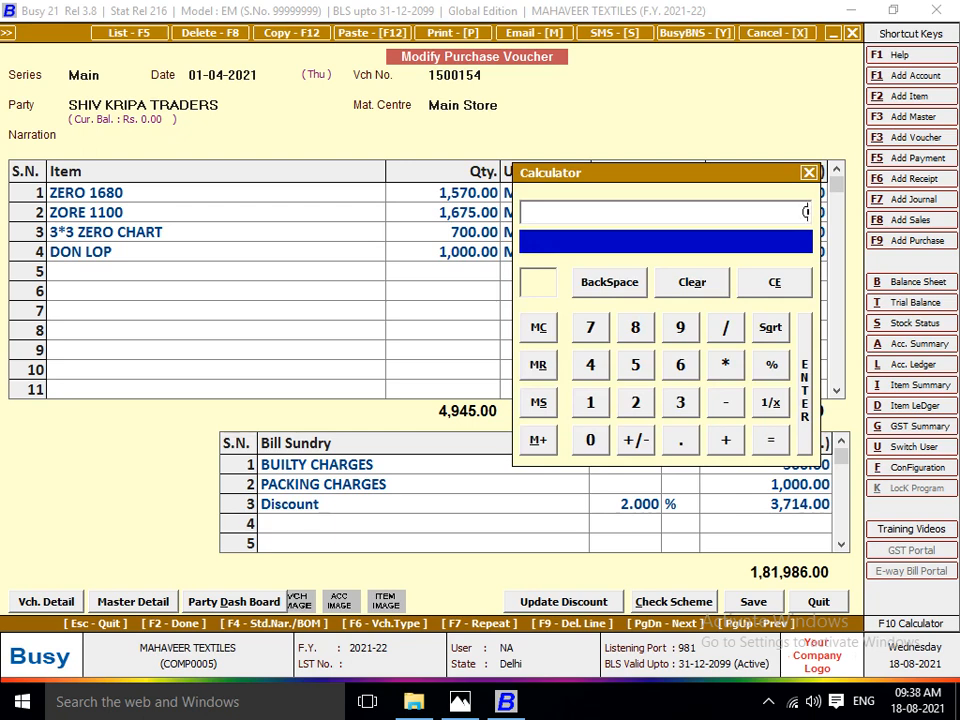
type("10*10")
key("Return")
key("asterisk")
type("5/100")
key("Return")
type("100-5")
key("Return")
key("Escape")
key("Escape")
key("Escape")
Reopen the SHIV KRIPA TRADERS purchase voucher from 3*3 ZERO CHART's ledger, examine its three bill sundries, and return to the stock status.
key("Return")
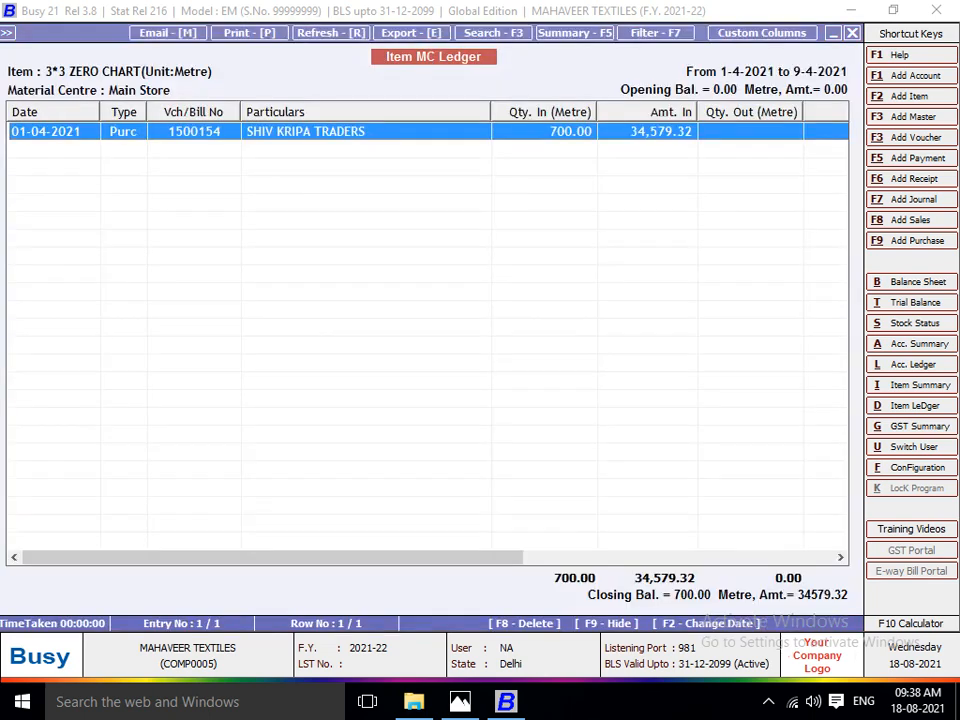
key("Return")
left_click(423, 464)
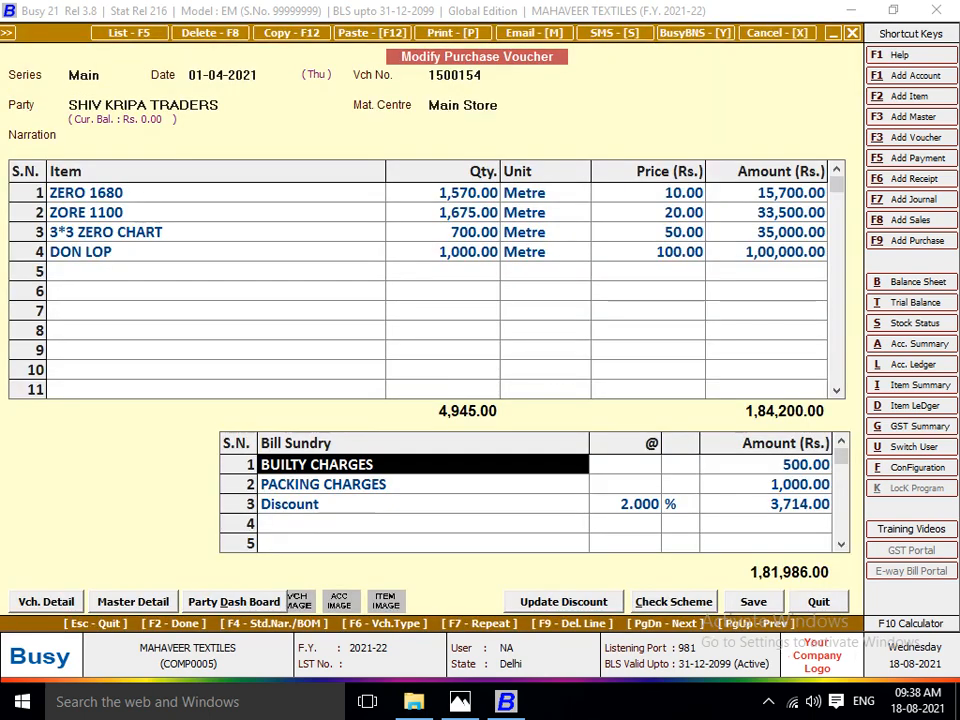
key("Down")
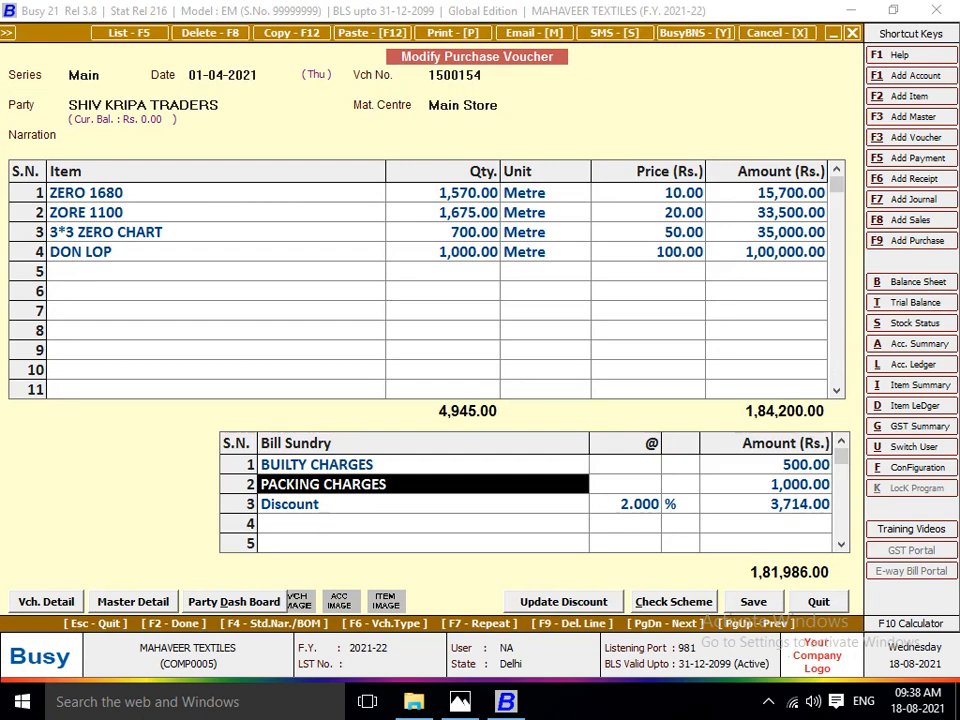
key("Down")
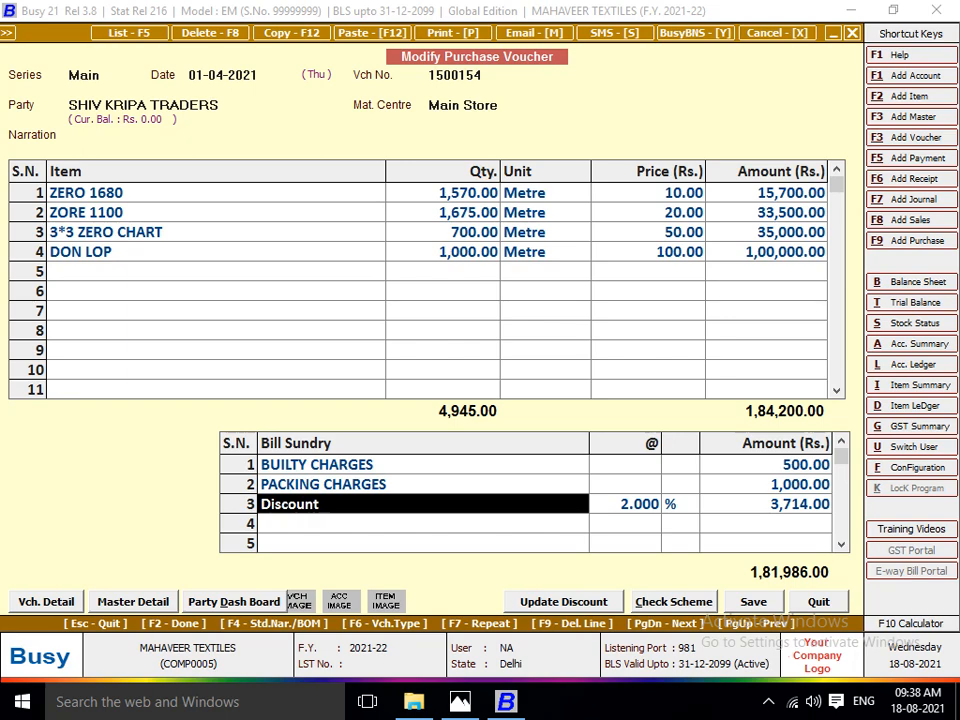
key("Escape")
key("Escape")
Examine the stock status prices and amounts from 3*3 ZERO CHART through COTTON SKILLS FABRICS.
key("Down")
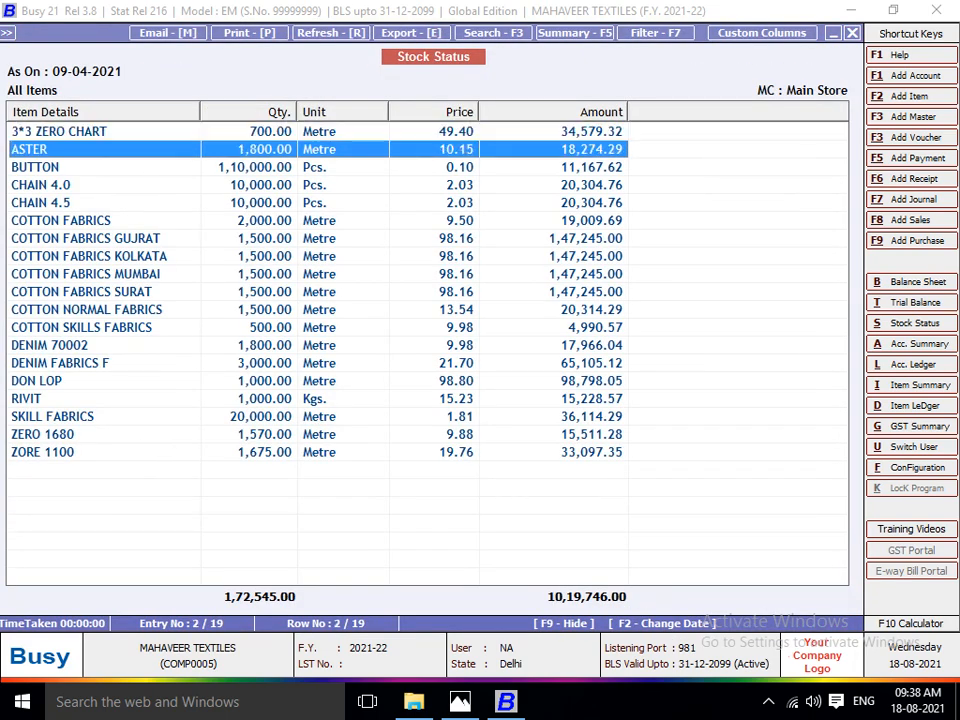
key("Up")
key("Down")
key("Up")
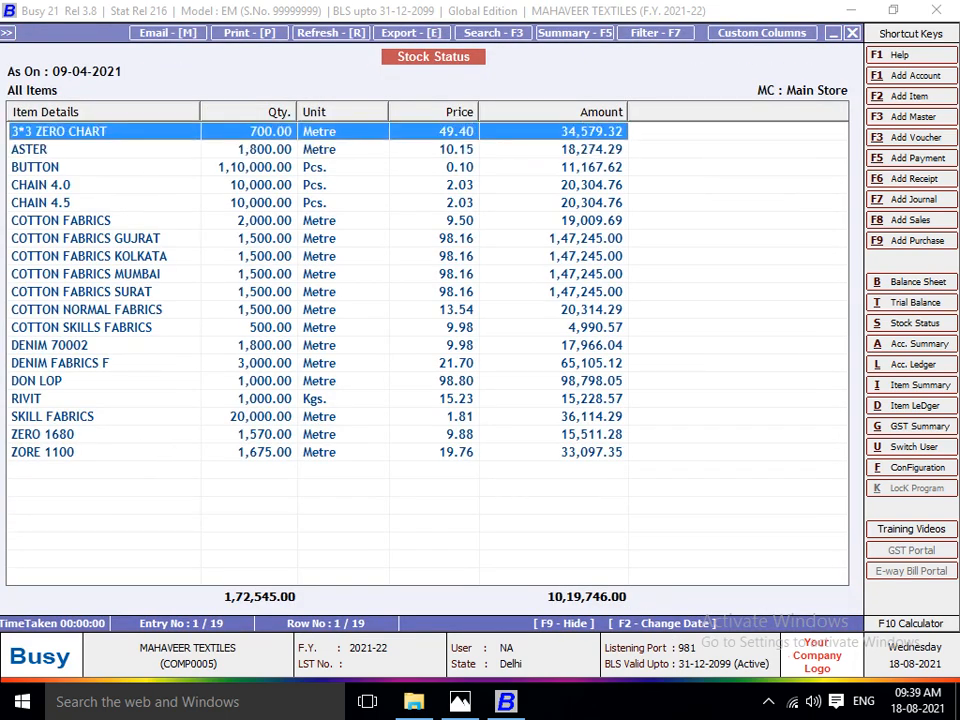
key("Down")
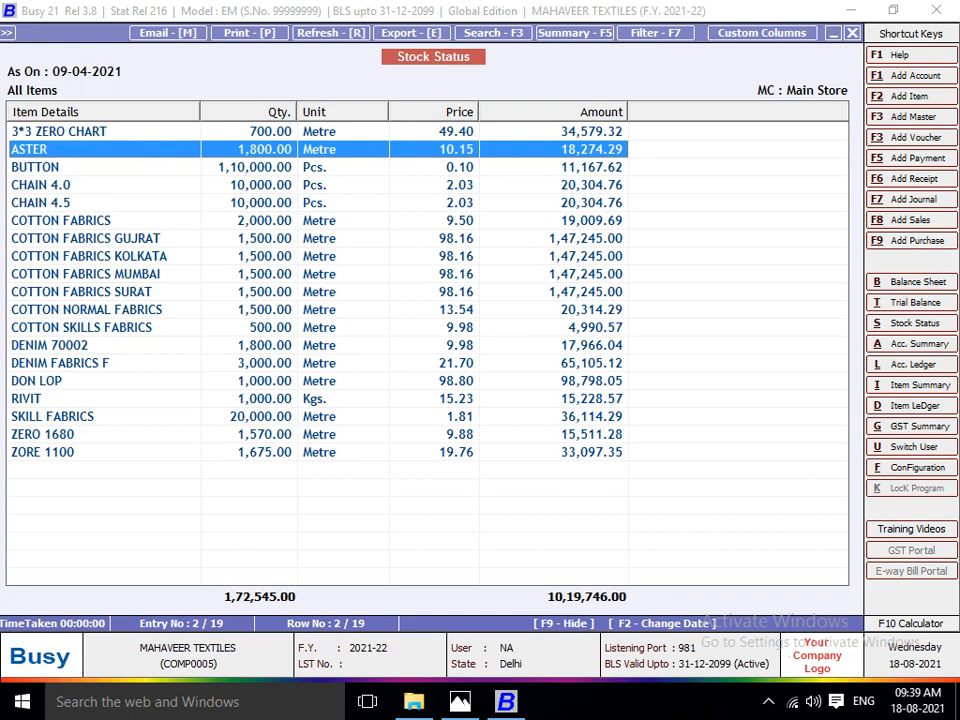
key("Down")
key("Down")
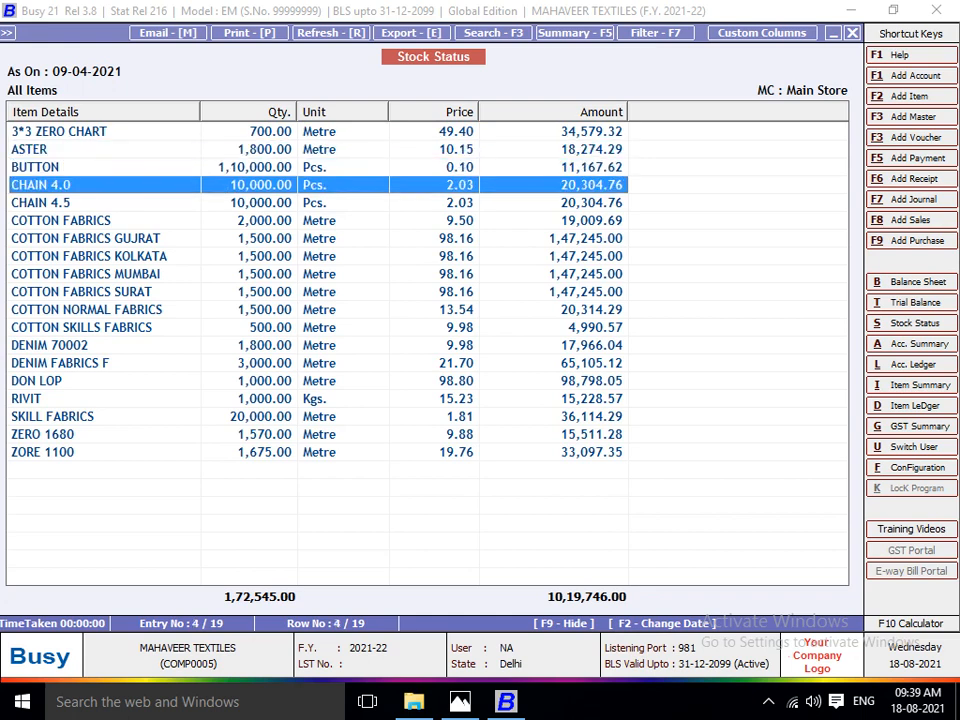
key("Down")
key("Down")
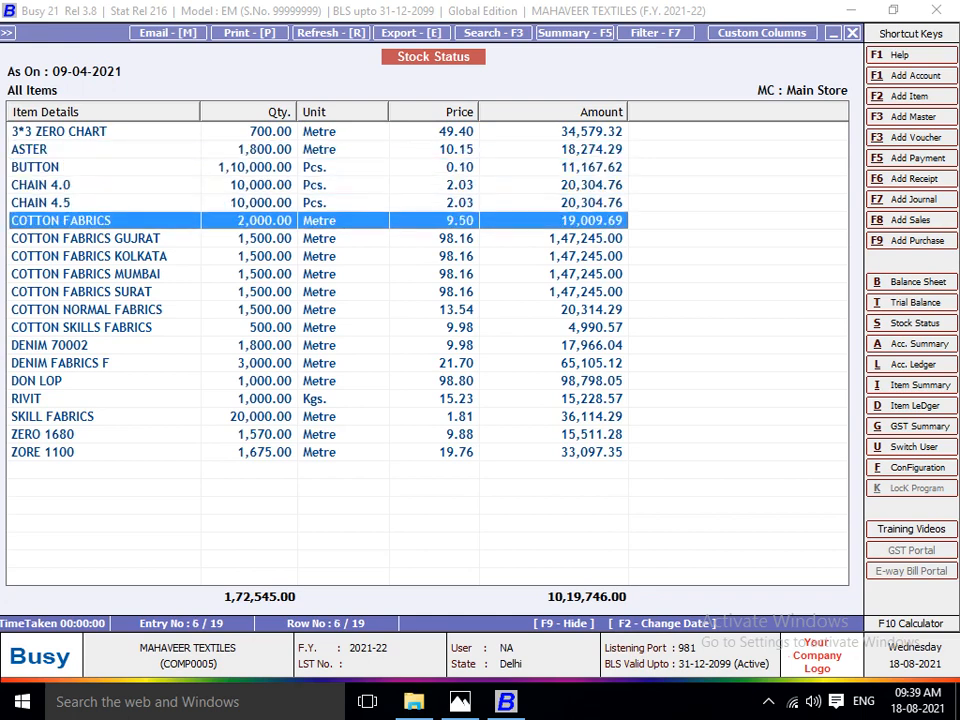
key("Down")
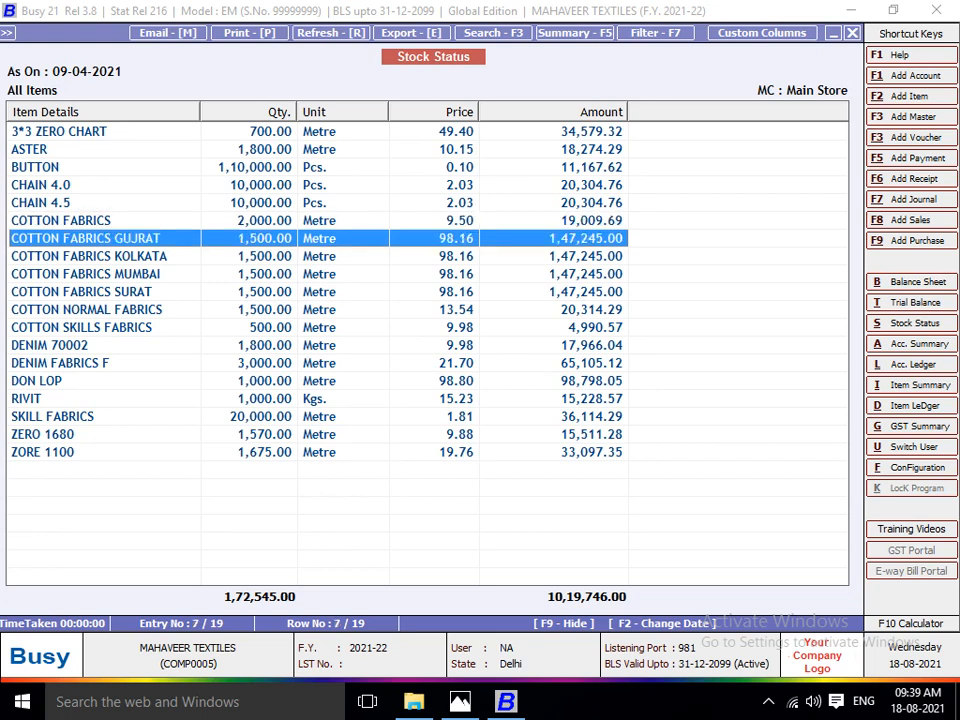
key("Down")
key("Down")
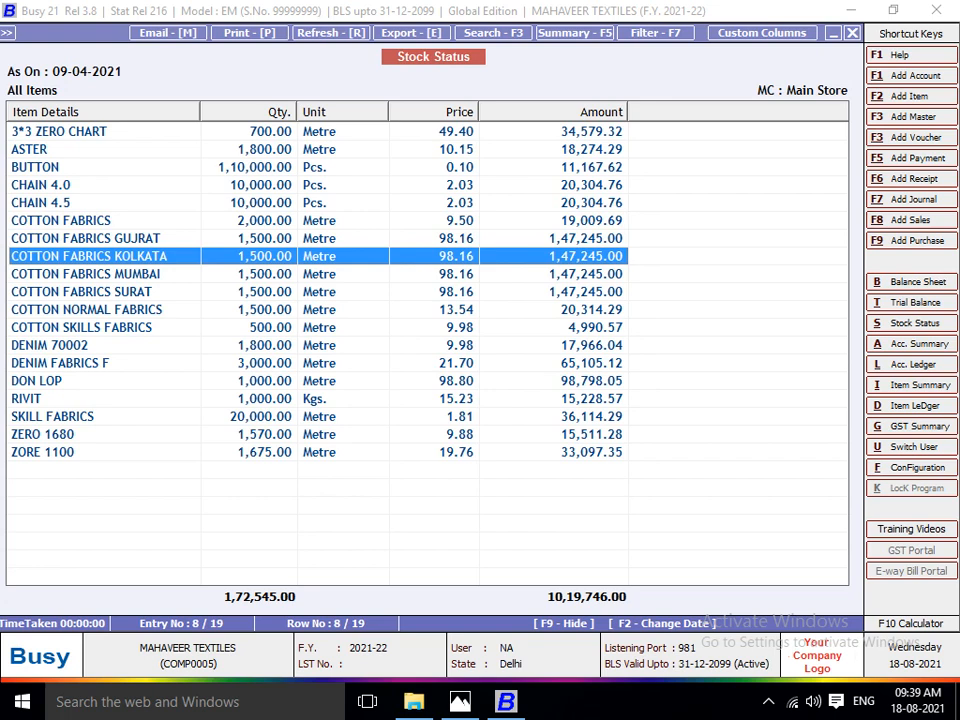
key("Up")
key("Up")
key("Down")
key("Down")
key("Down")
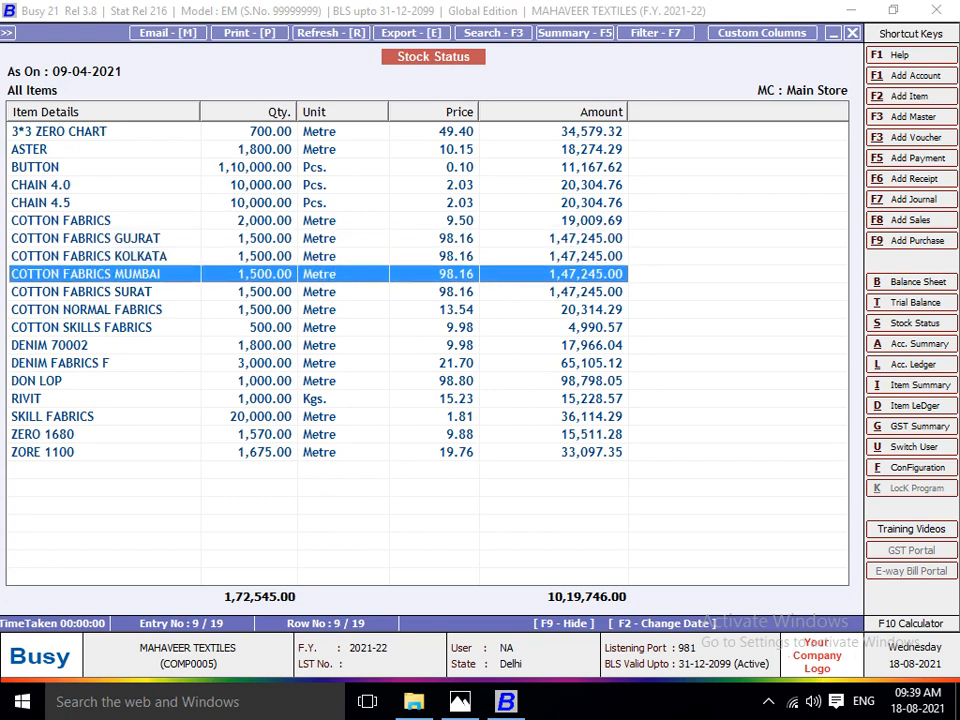
key("Down")
key("Down")
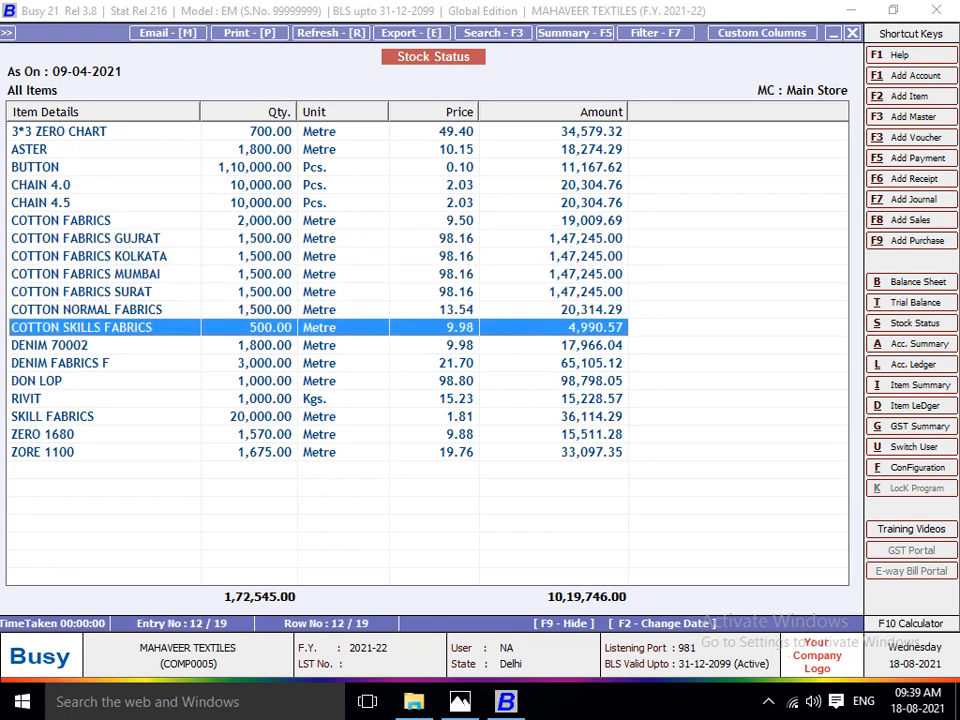
key("Up")
key("Up")
key("Down")
key("Down")
key("Up")
key("Up")
key("Up")
key("Up")
key("Up")
key("Up")
key("Up")
key("Up")
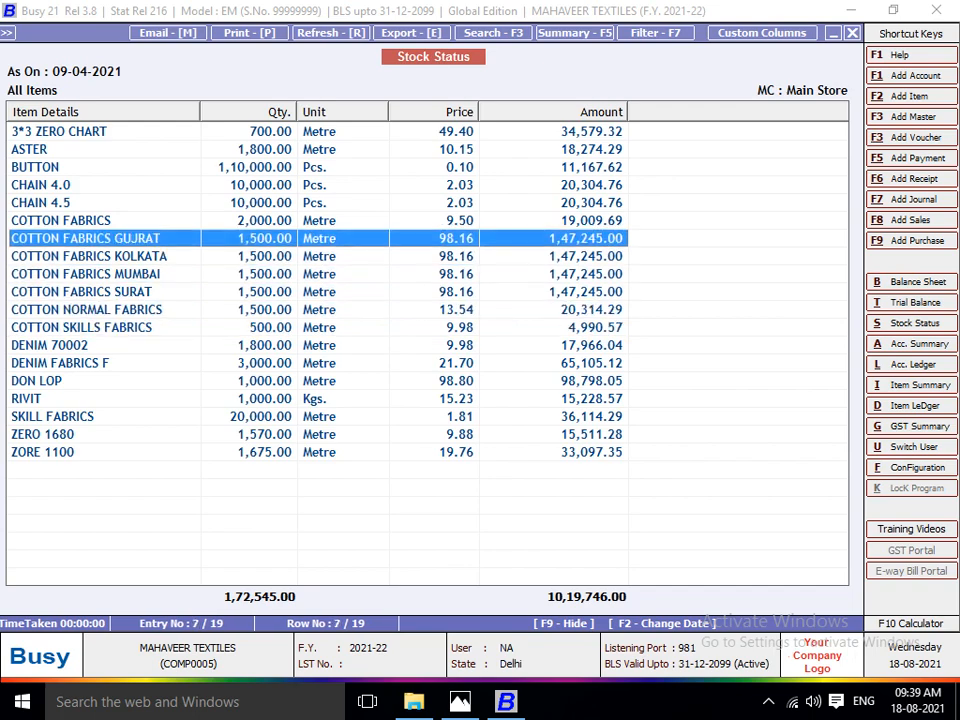
Examine the bill sundries of the PARAS TRADERS purchase voucher through ASTER's ledger and return to the stock status.
key("Up")
key("Up")
key("Return")
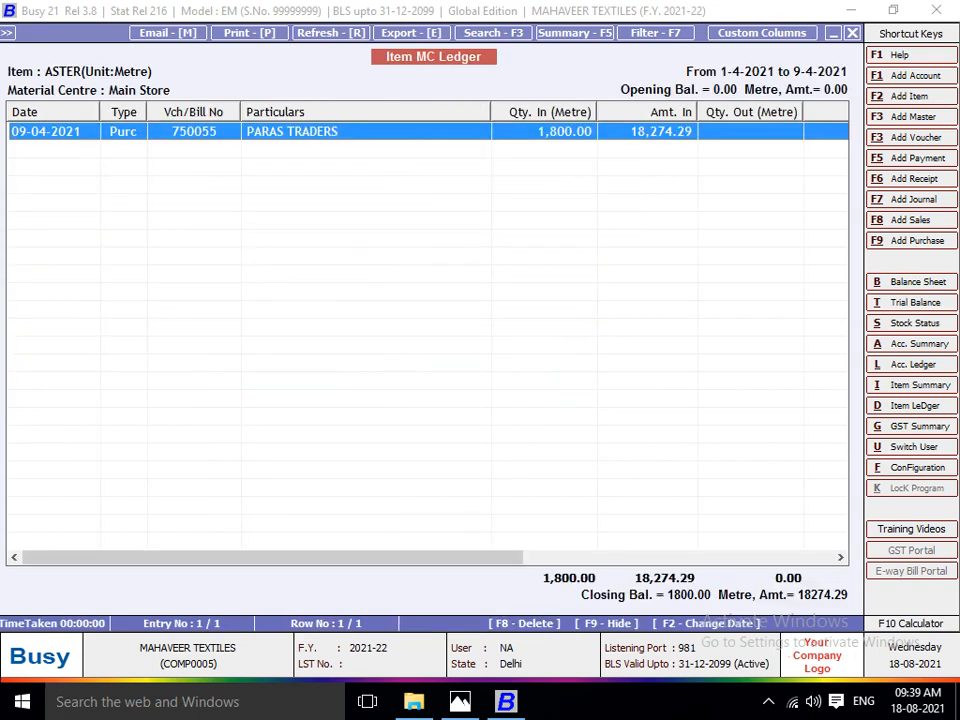
key("Return")
left_click(422, 465)
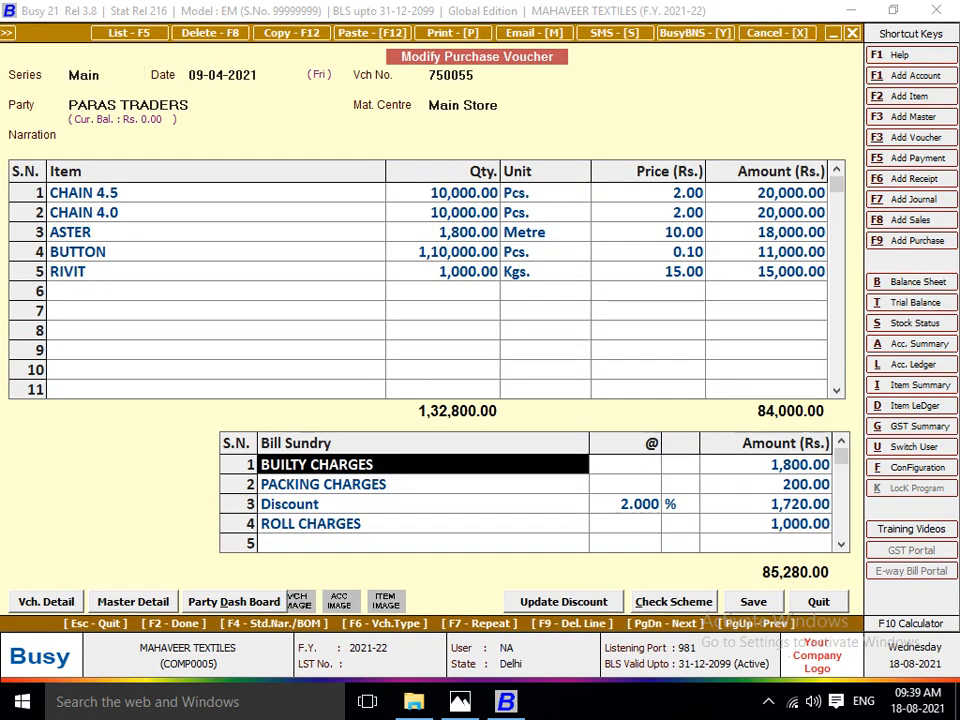
left_click(765, 524)
left_click(626, 504)
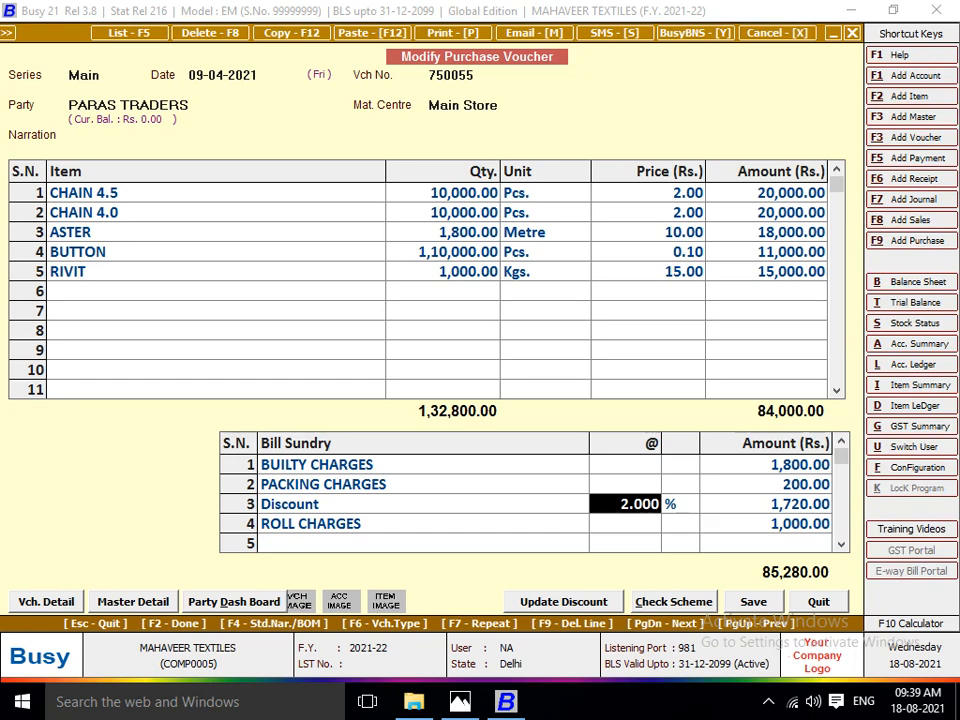
key("Escape")
key("Escape")
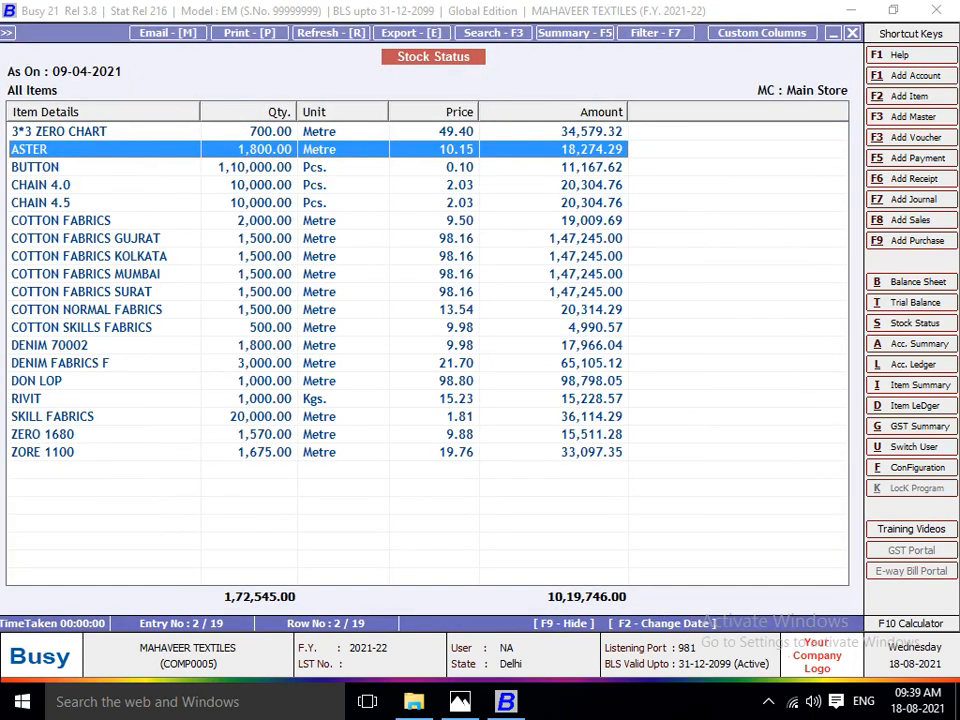
Compare the stock status prices and amounts of ASTER, the CHAIN items and the remaining items down to ZORE 1100.
key("Down")
key("Down")
key("Down")
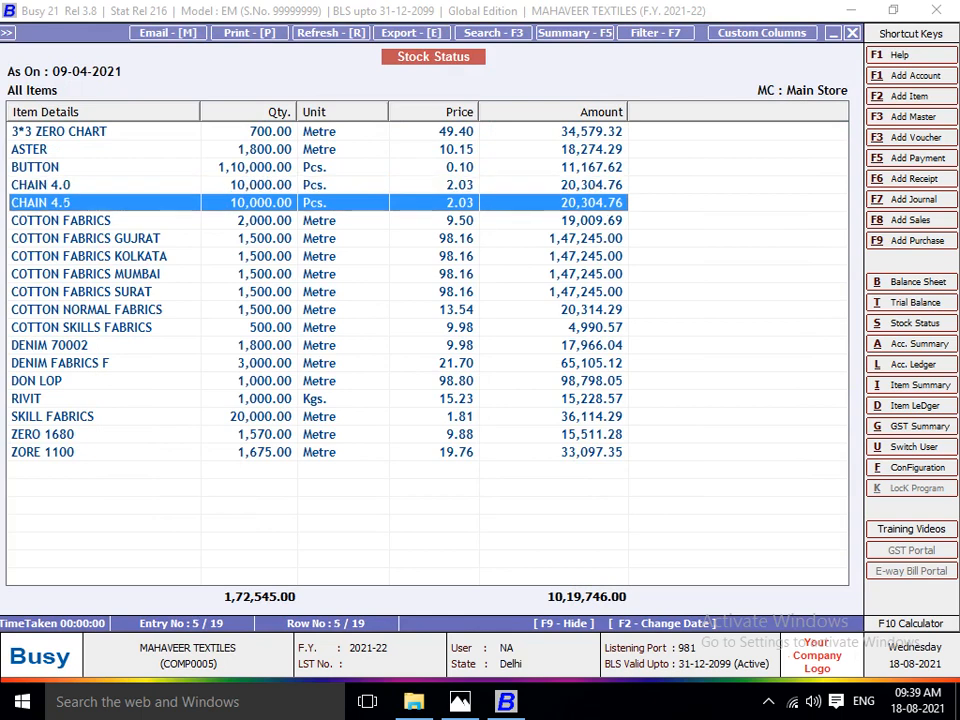
key("Up")
key("Up")
key("Up")
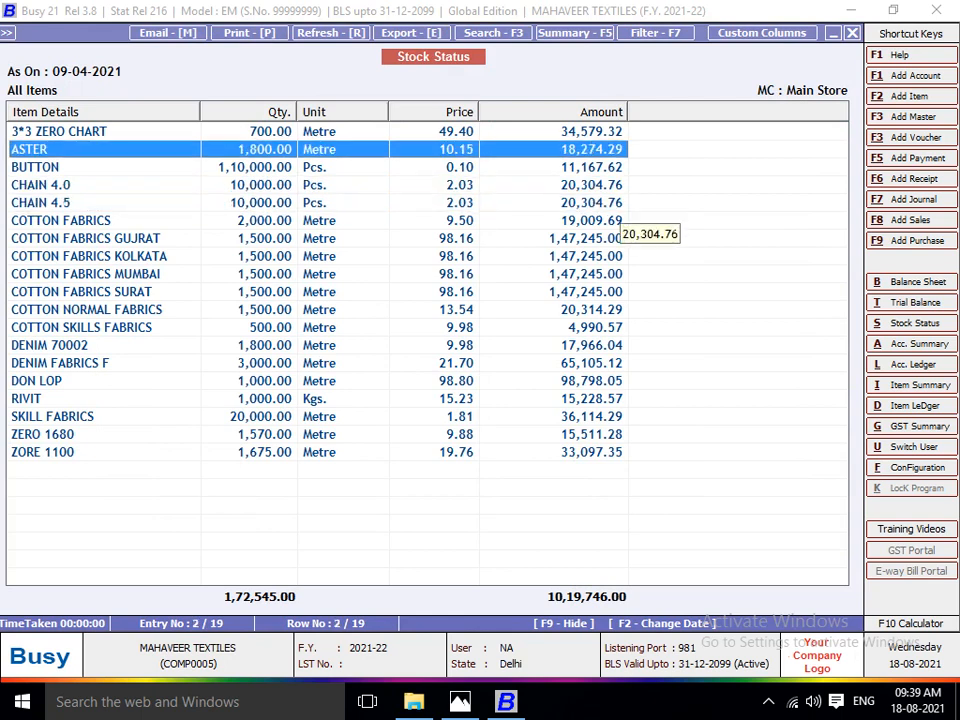
key("Down")
key("Down")
key("Down")
key("Down")
key("Down")
key("Down")
key("Down")
key("Down")
key("Down")
key("Down")
key("Down")
key("Down")
key("Down")
key("Down")
key("Down")
key("Down")
key("Down")
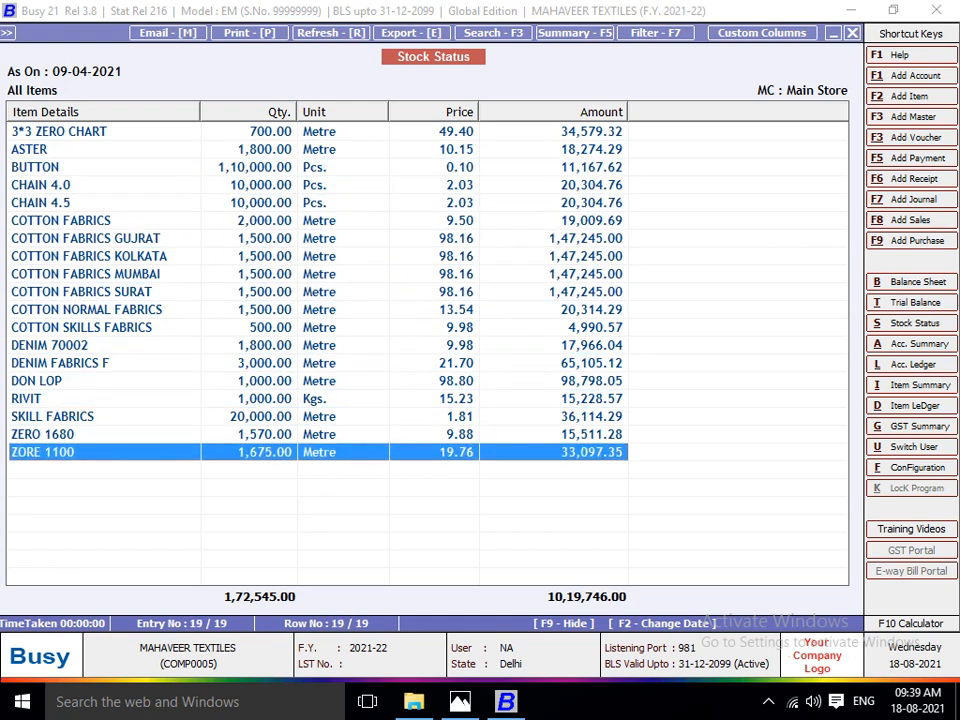
key("Up")
key("Up")
key("Up")
key("Up")
key("Up")
key("Up")
key("Up")
key("Up")
key("Up")
key("Up")
key("Up")
key("Up")
key("Up")
key("Up")
key("Up")
key("Up")
key("Up")
key("Up")
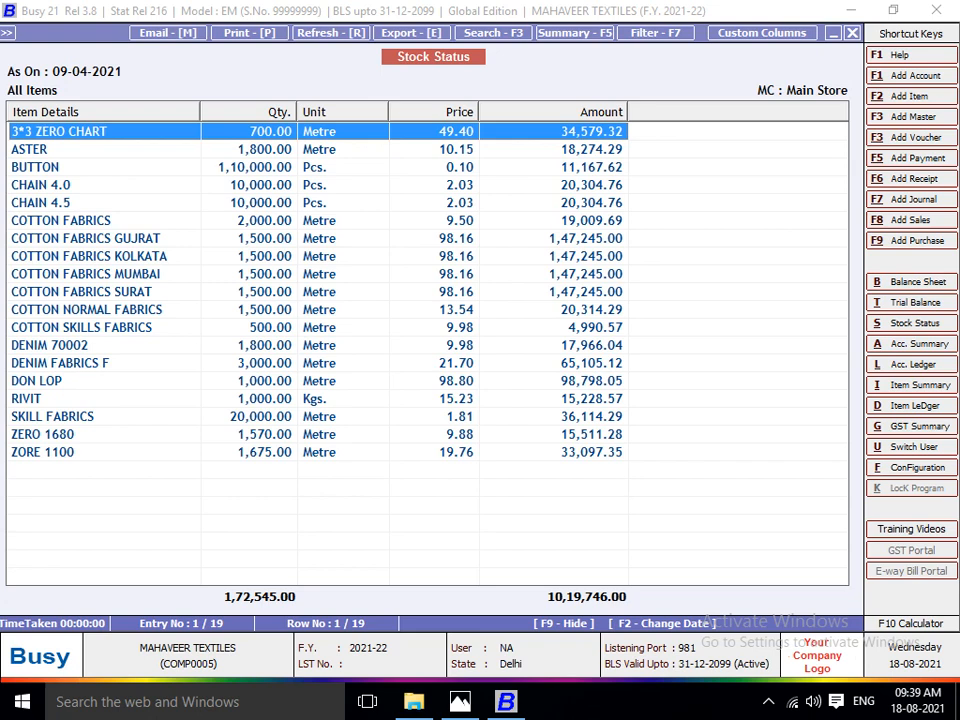
Switch to Photos and read the Lot No. 1101 production sheet that follows the purchase invoices.
key("alt+Tab")
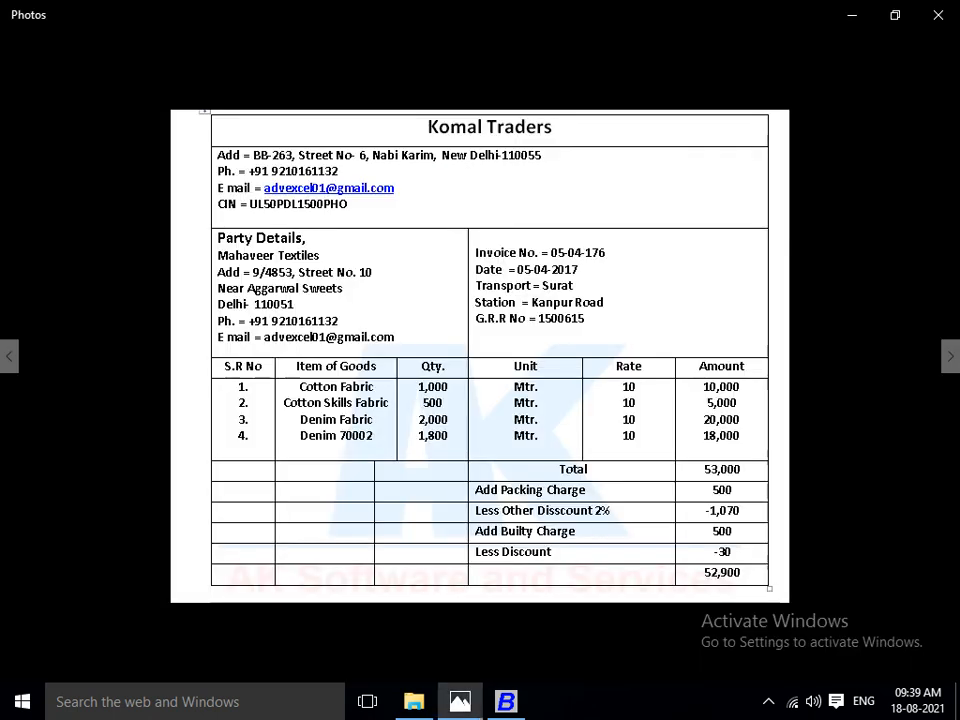
key("Right")
key("Left")
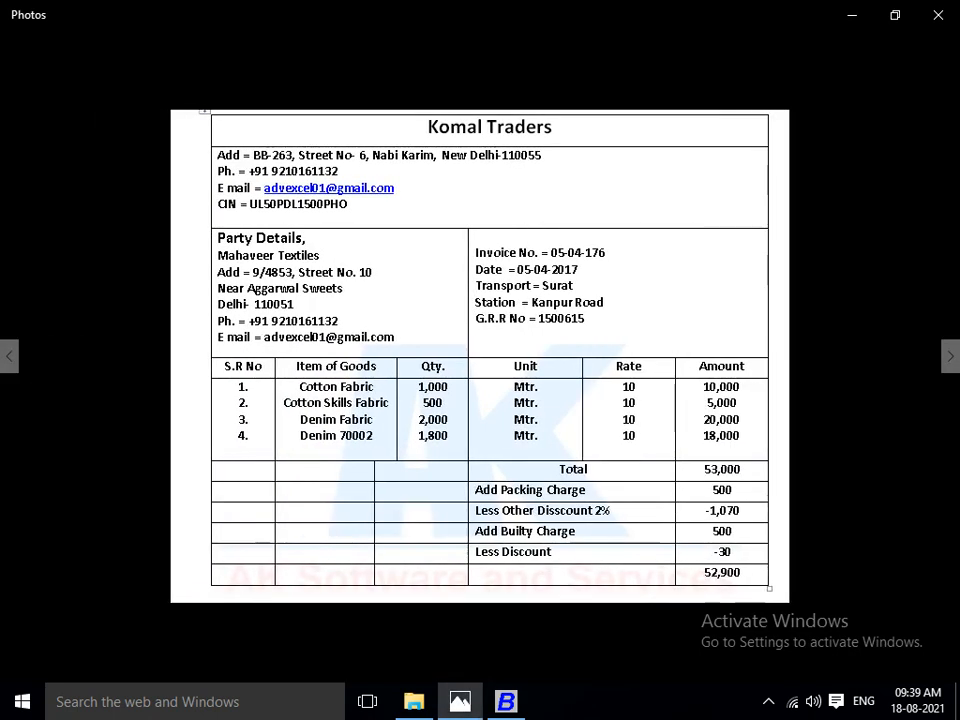
key("Right")
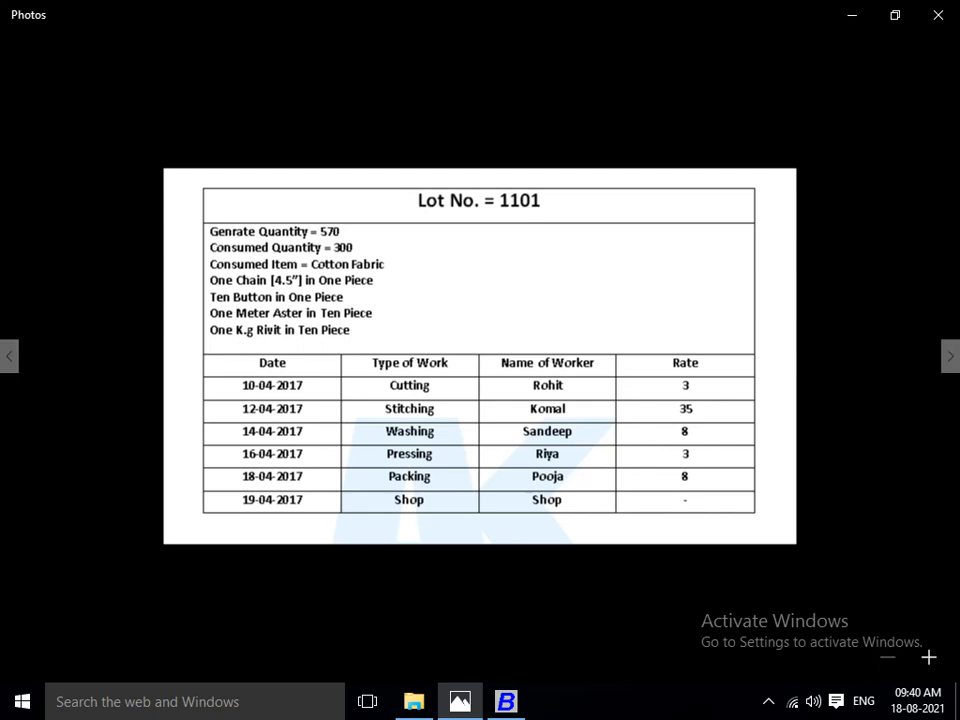
Switch back to Busy and close the stock status report and its options.
key("alt+Tab")
key("Escape")
key("Escape")
key("Escape")
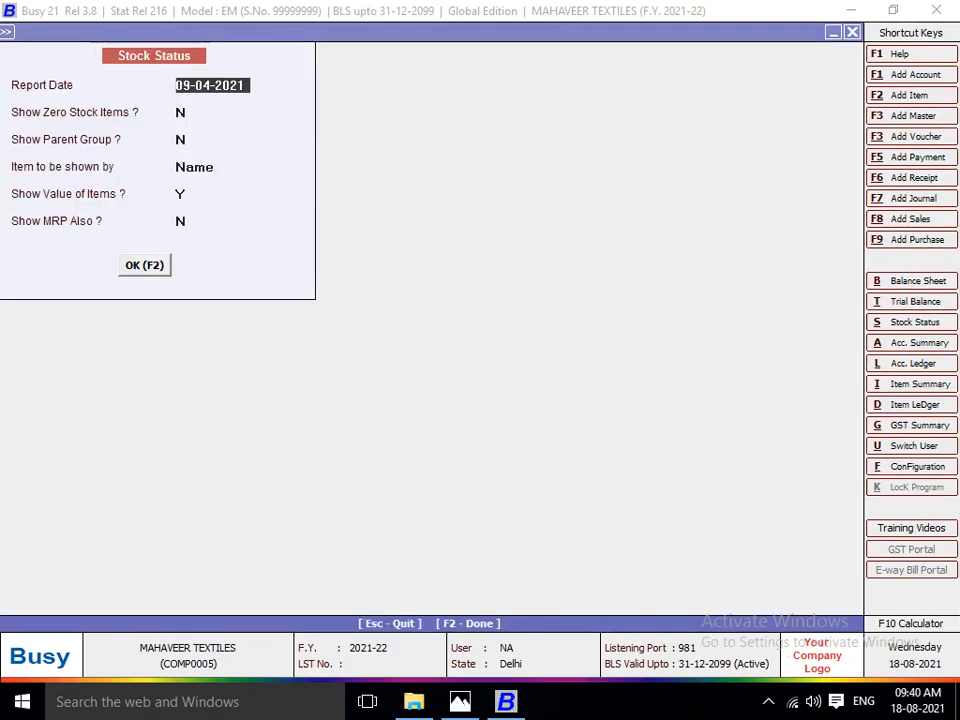
key("Escape")
key("Escape")
Open a blank stock journal voucher, look over its Items Generated and Items Consumed sections, and close it unsaved.
key("Left")
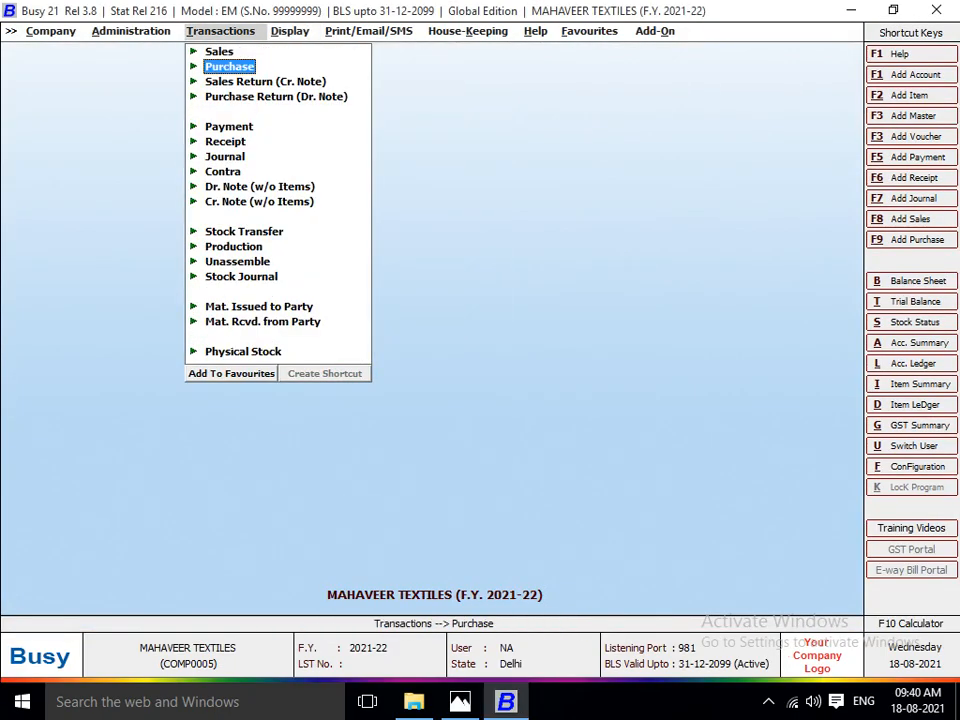
key("Down")
key("Down")
key("Down")
key("Down")
key("Down")
key("Down")
key("Down")
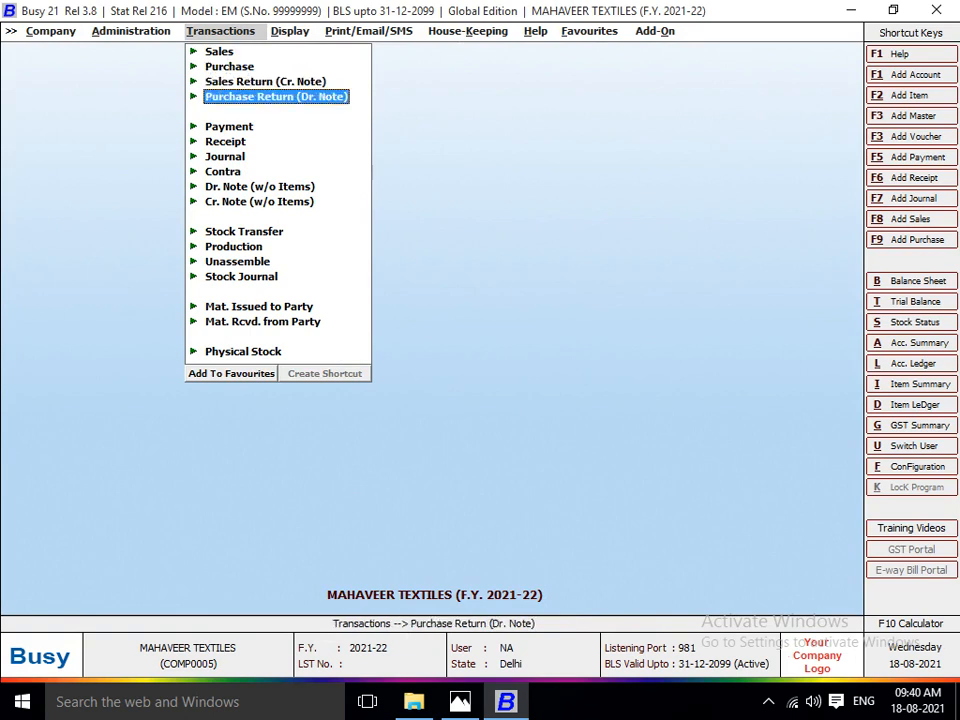
key("Up")
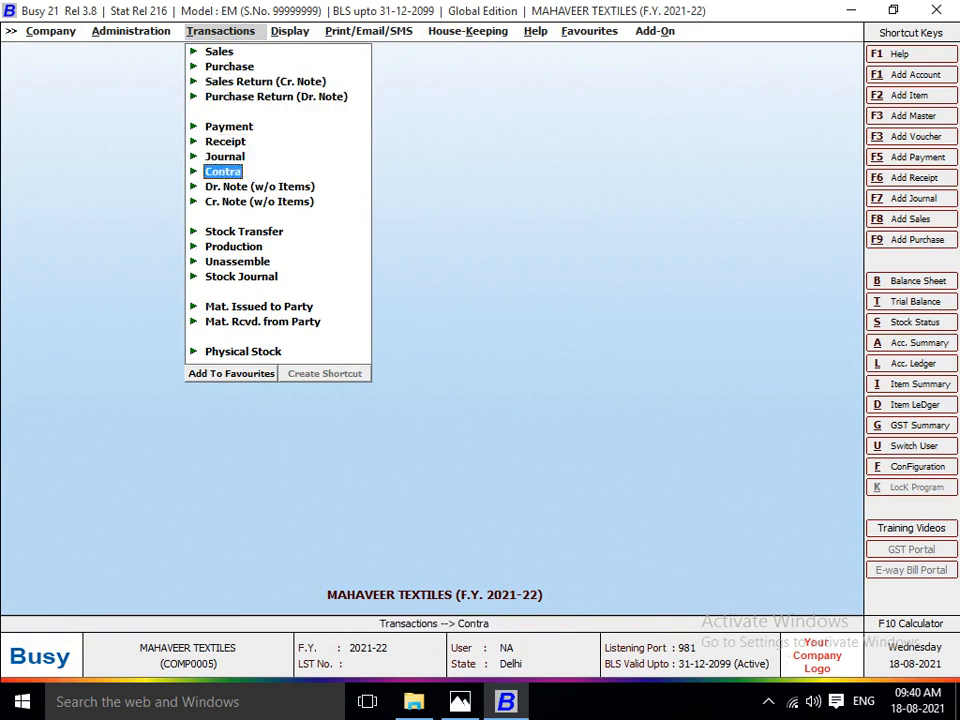
key("Down")
key("Down")
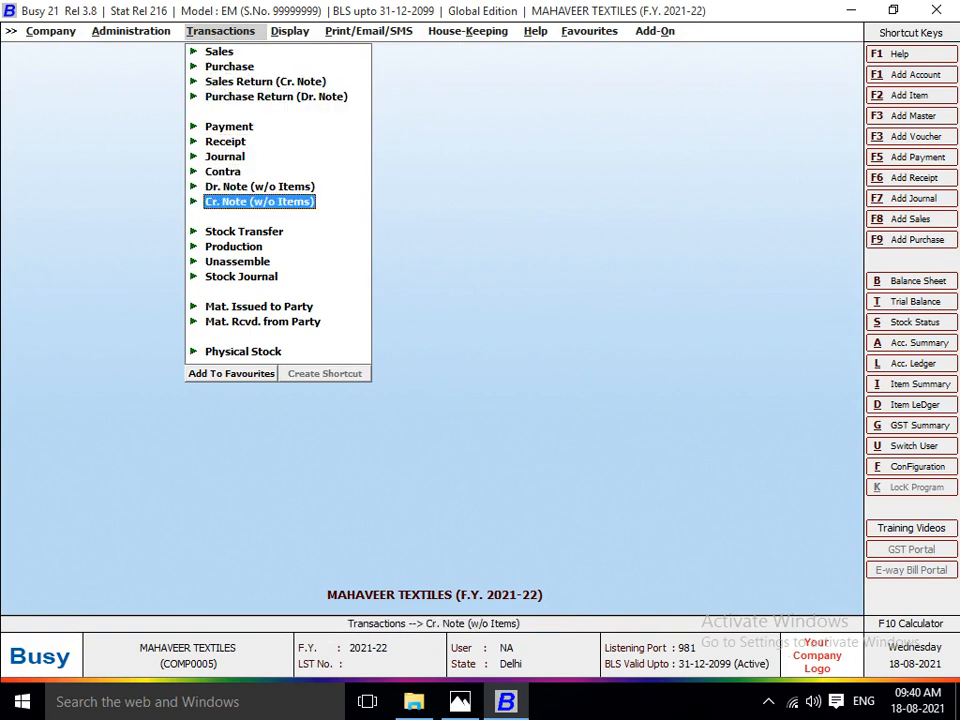
key("Down")
key("Down")
key("Down")
key("Down")
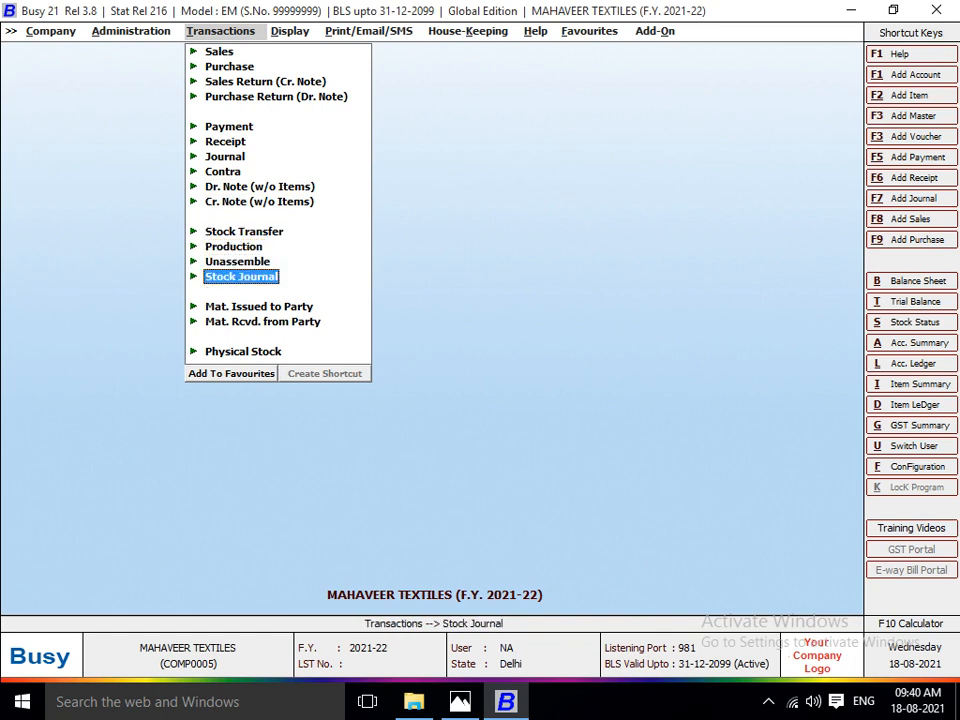
key("Return")
key("Return")
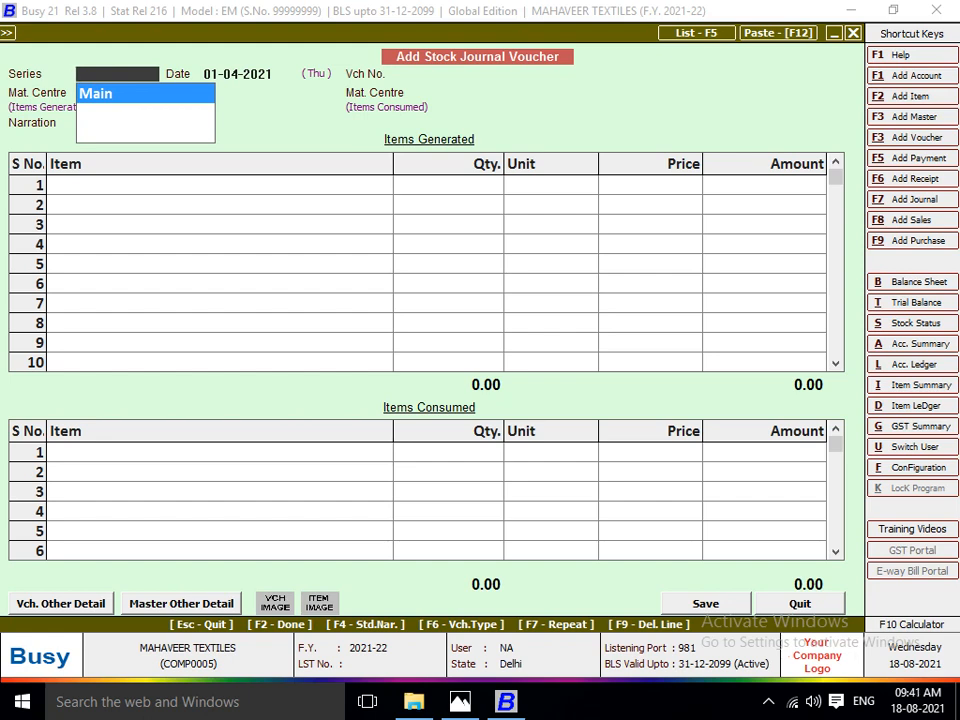
key("Escape")
key("Escape")
Open the Inventory section of the Features / Options configuration.
key("Left")
key("Down")
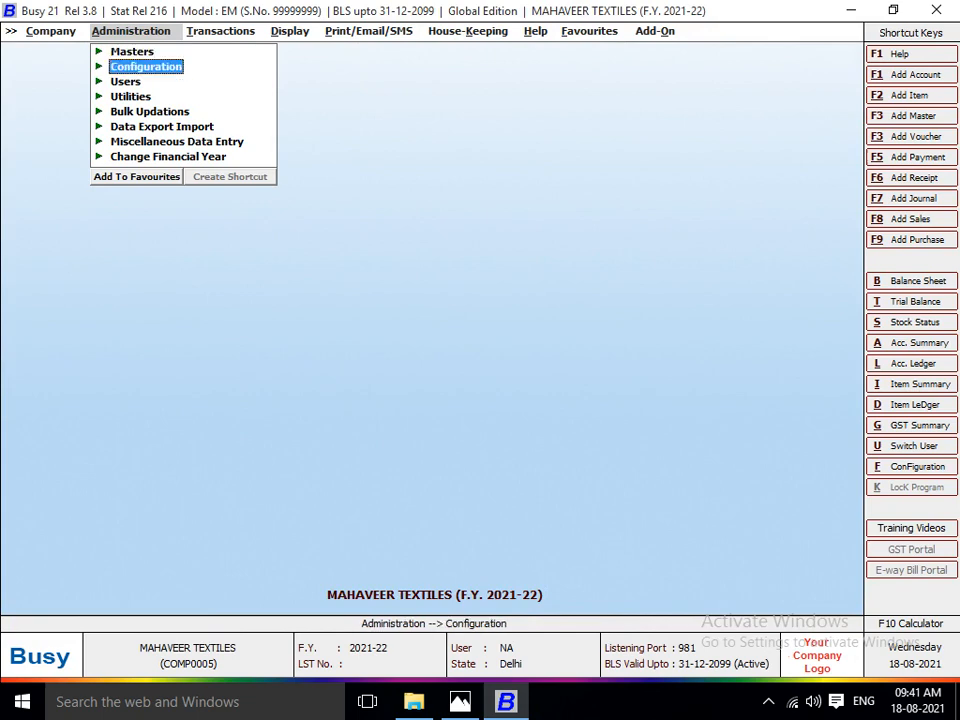
key("Return")
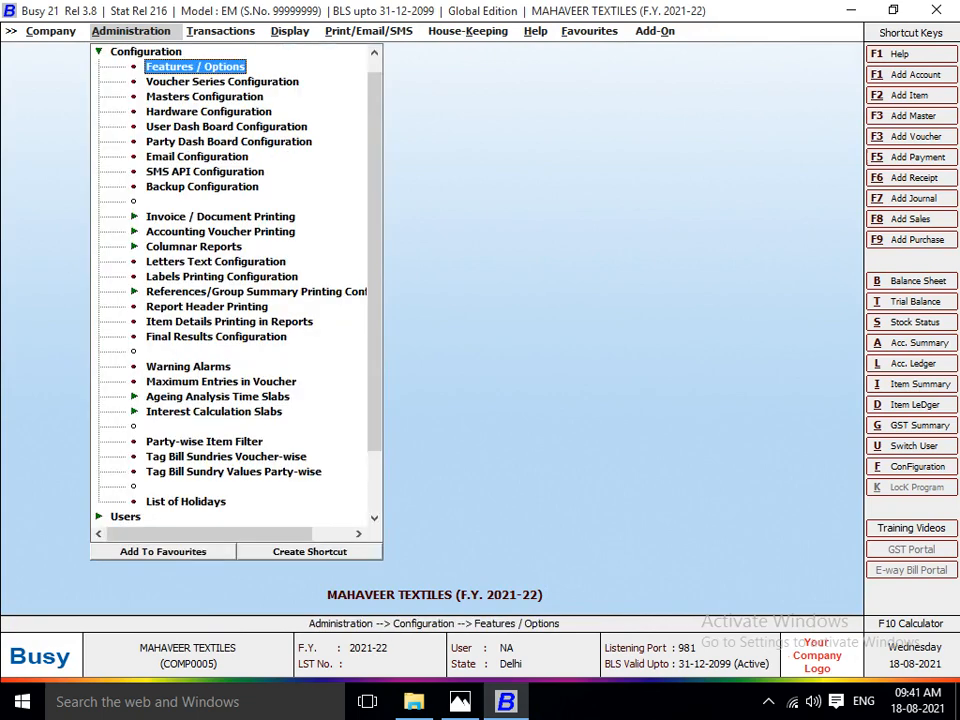
key("Return")
key("Down")
key("Down")
key("Down")
key("Down")
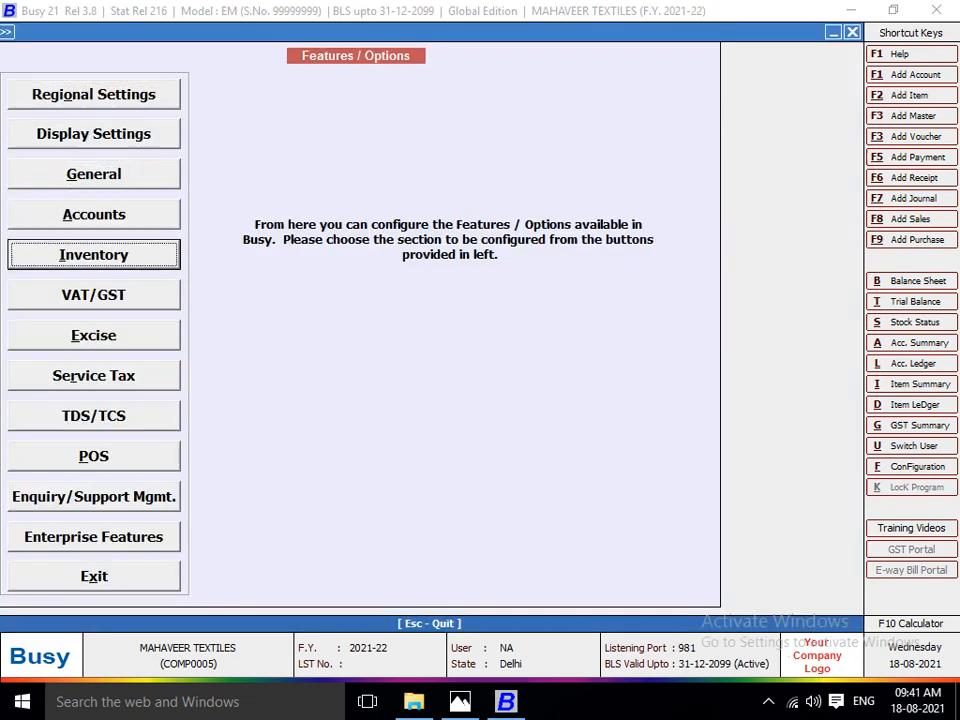
key("Return")
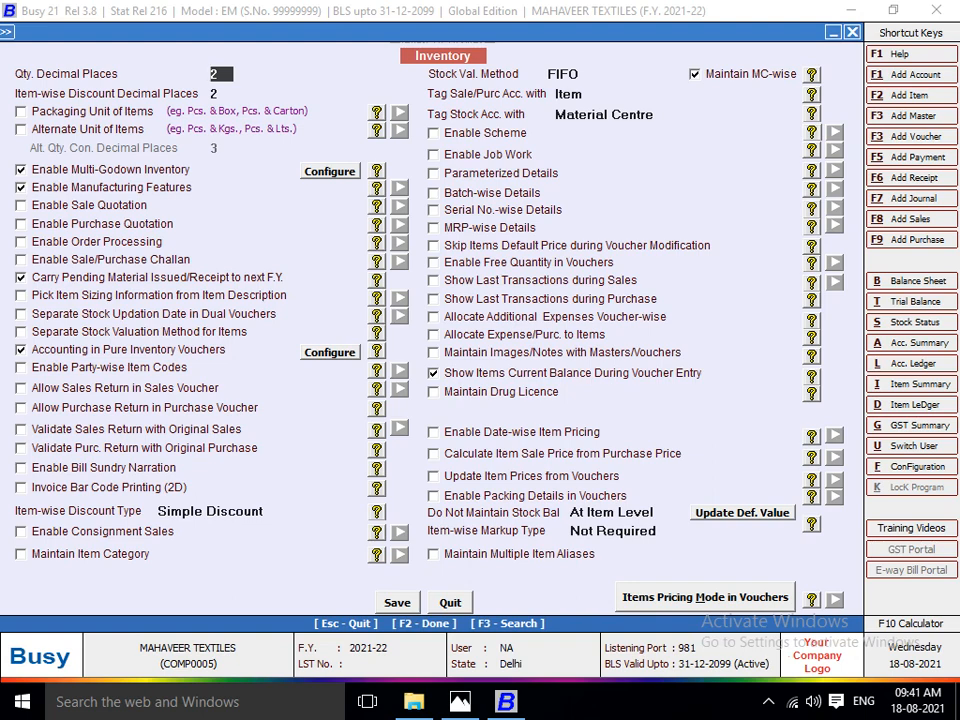
Enable Material Centre at Item Level for the multi-godown inventory, save the inventory settings and leave Features / Options.
left_click(330, 171)
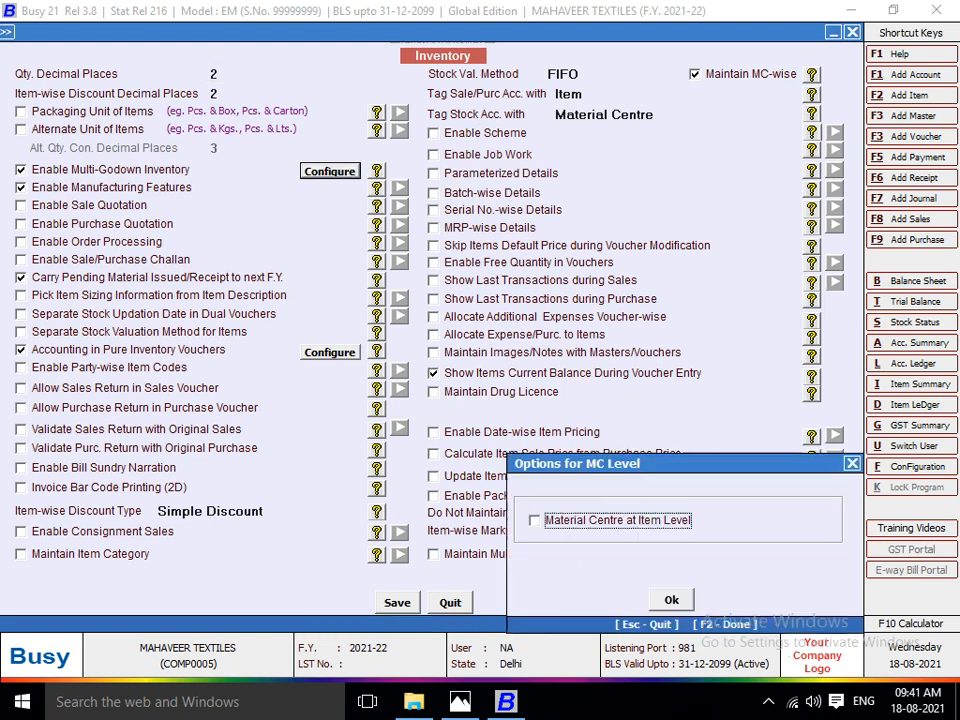
key("space")
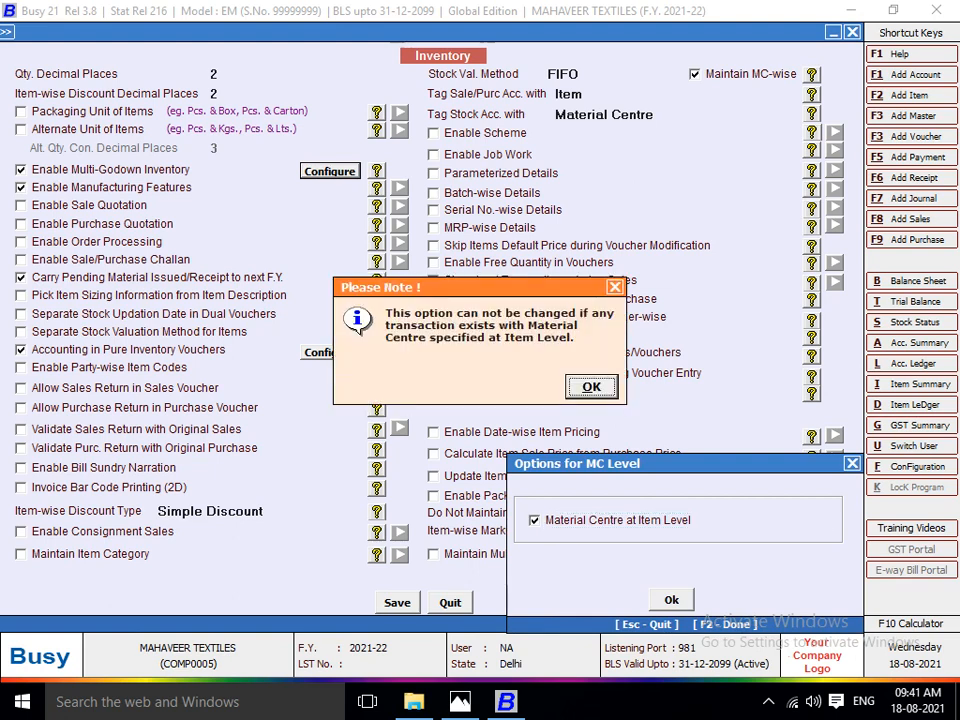
key("Return")
key("F2")
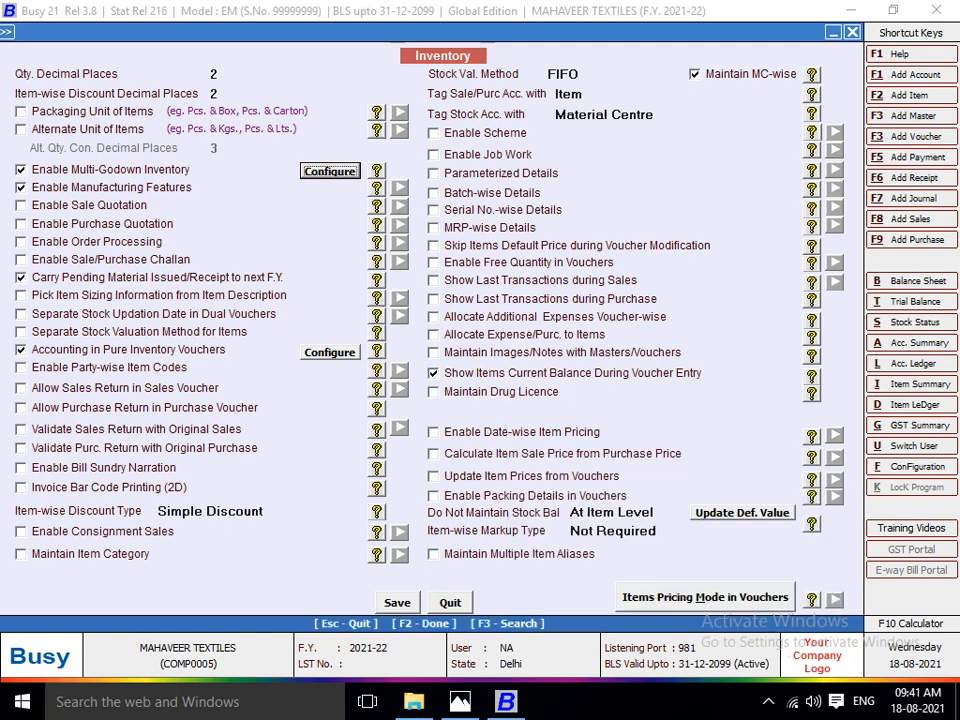
key("F2")
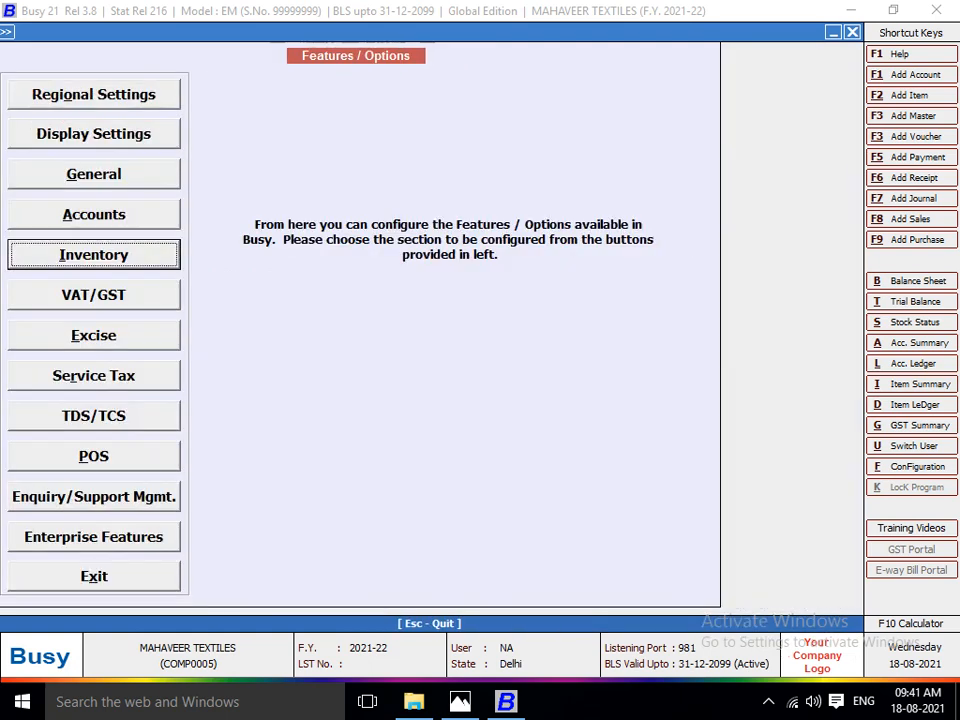
key("Escape")
Start a new stock journal voucher in the Main series.
key("Right")
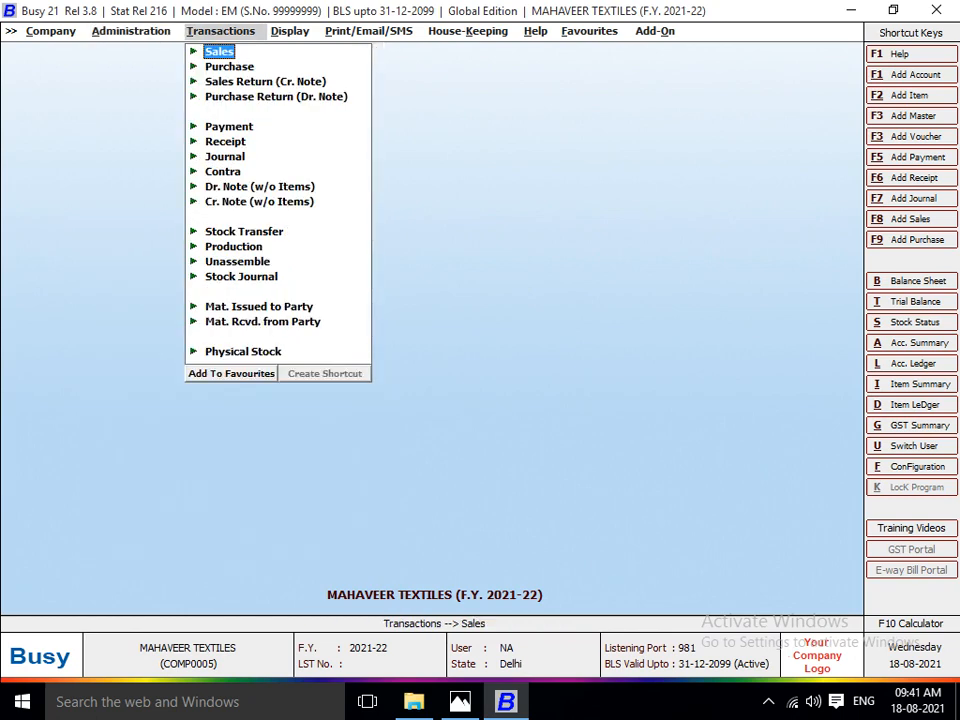
key("Down")
key("Down")
key("Down")
key("Down")
key("Down")
key("Down")
key("Down")
key("Down")
key("Down")
key("Down")
key("Down")
key("Down")
key("Down")
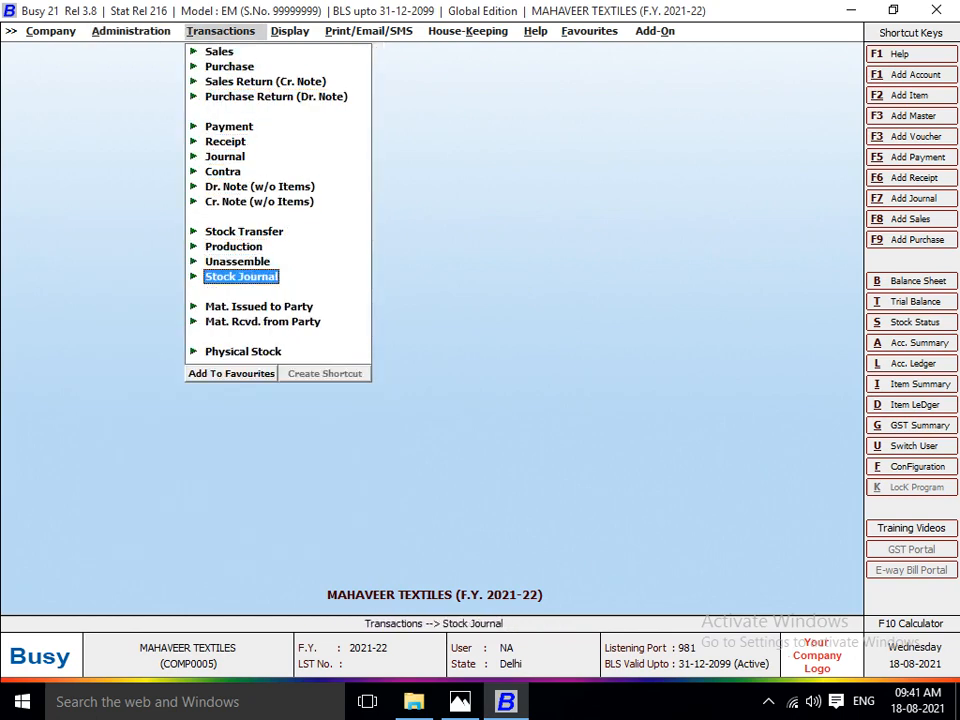
key("Return")
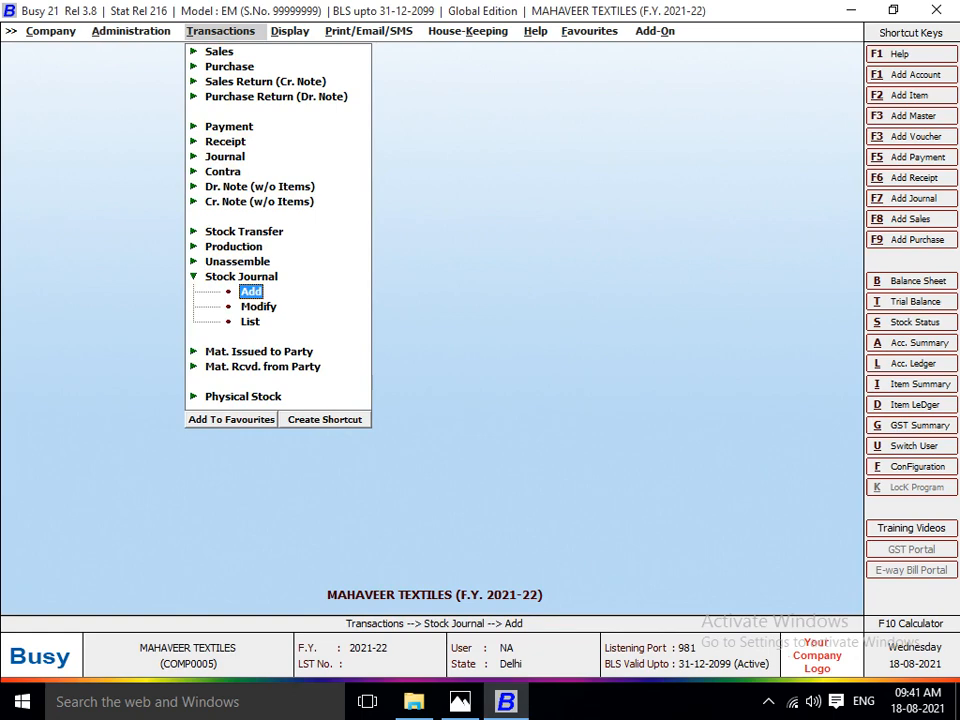
key("Return")
key("Return")
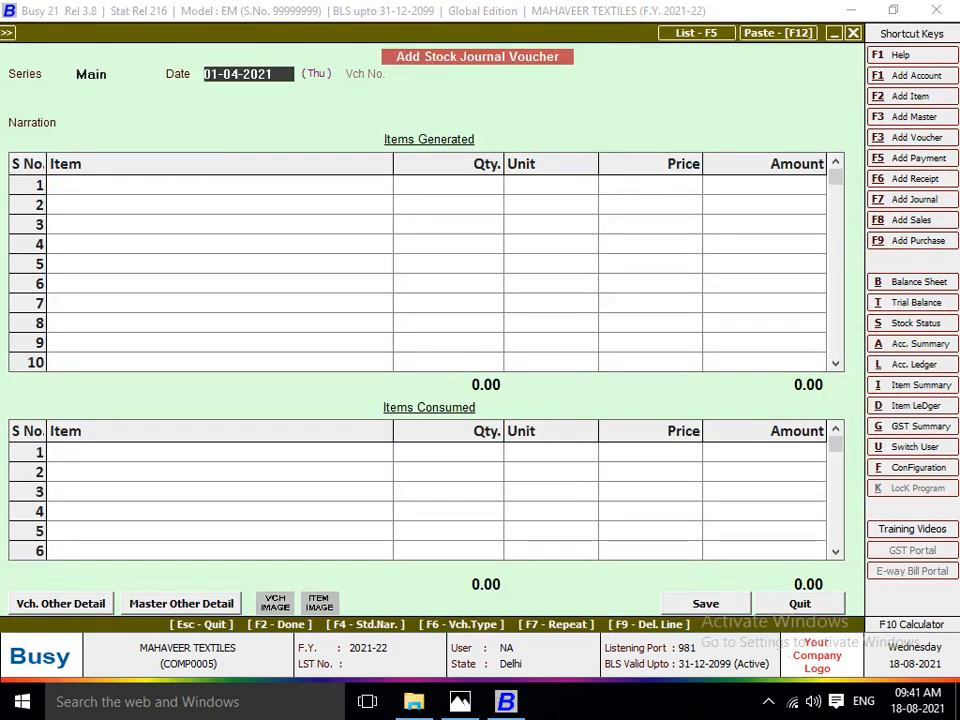
Check the cutting date on the Lot No. 1101 sheet in Photos, and set the voucher date in Busy to 10-04-2021.
key("alt+Tab")
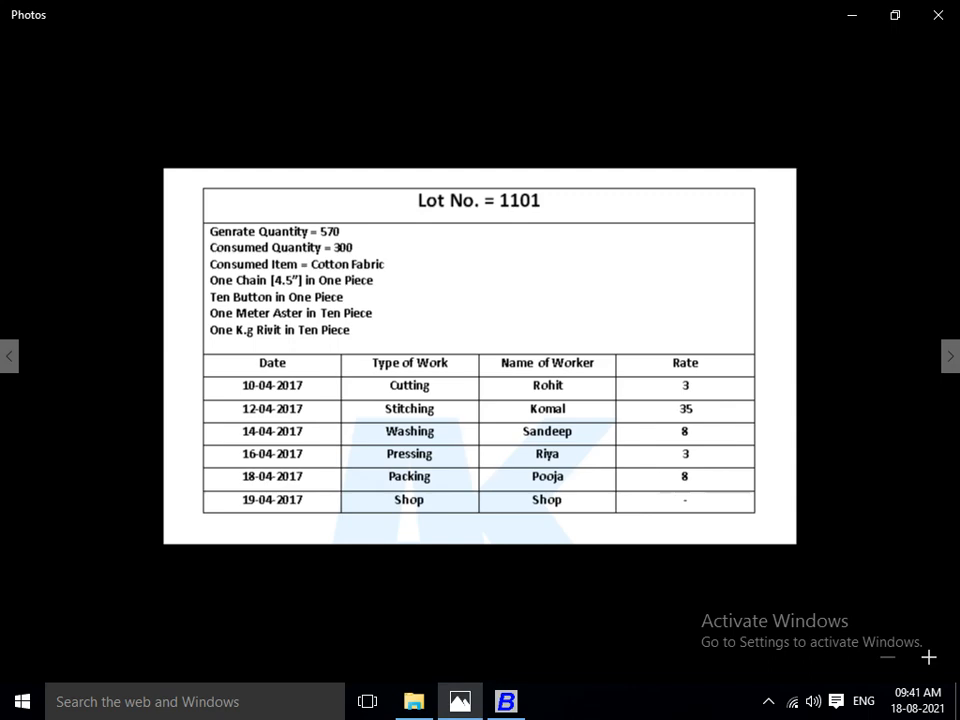
key("alt+Tab")
type("1")
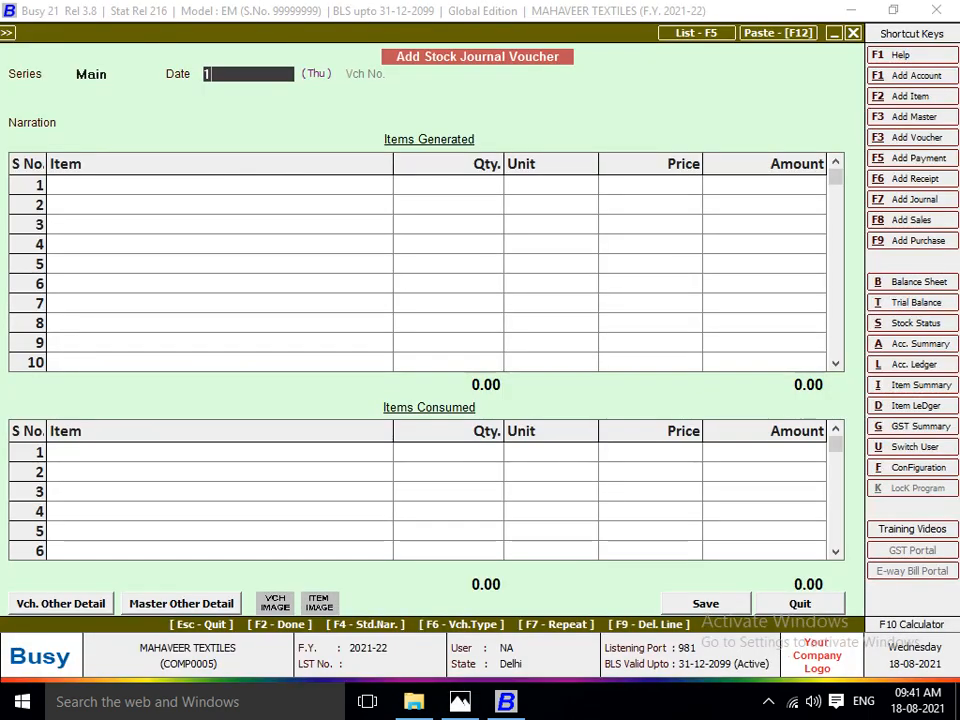
type("0")
key("Return")
key("Return")
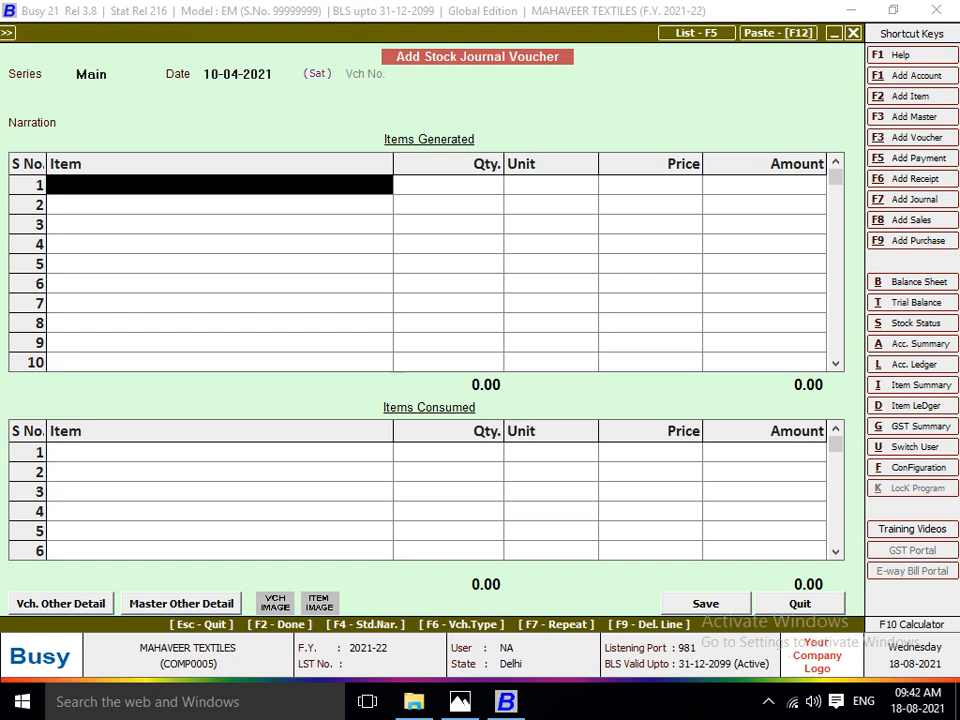
Go to the first Items Consumed row and switch to Photos to check the consumed item and quantity for Lot No. 1101.
key("F2")
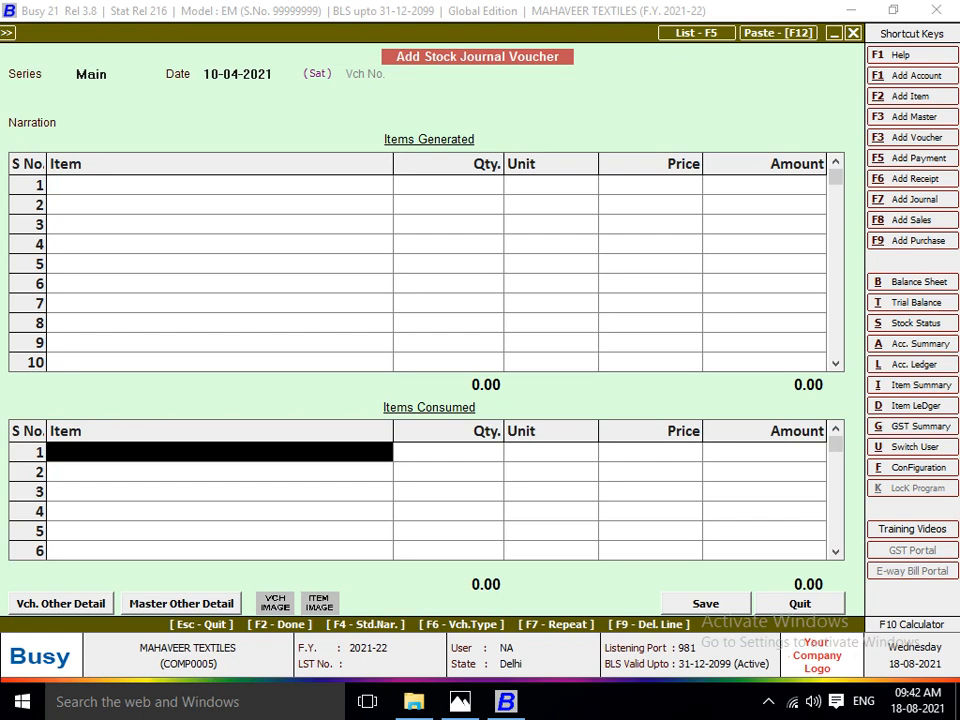
key("alt+Tab")
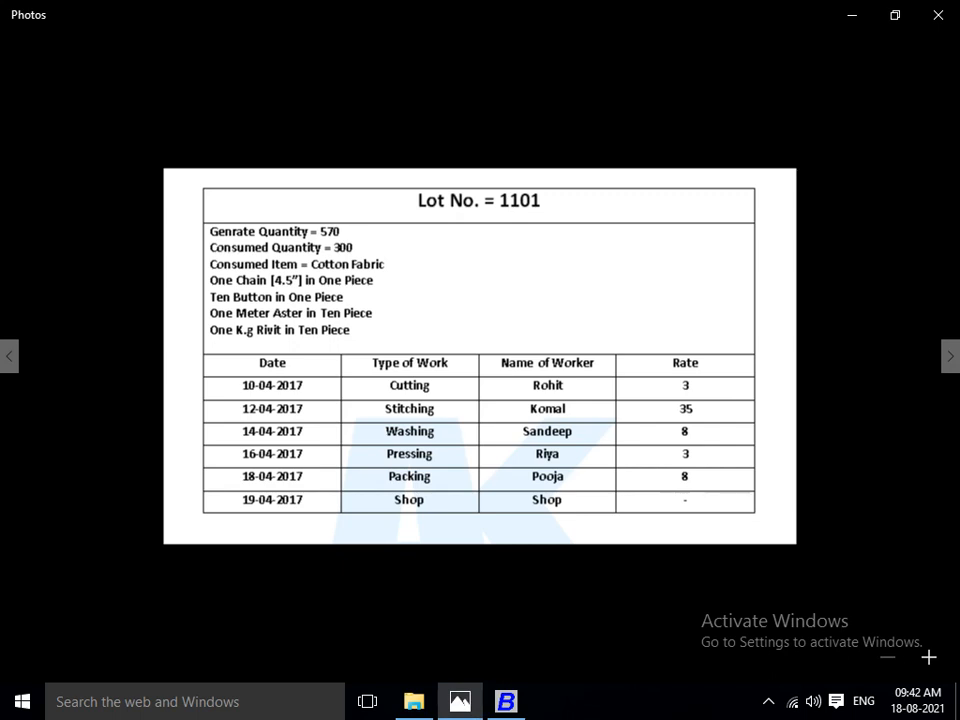
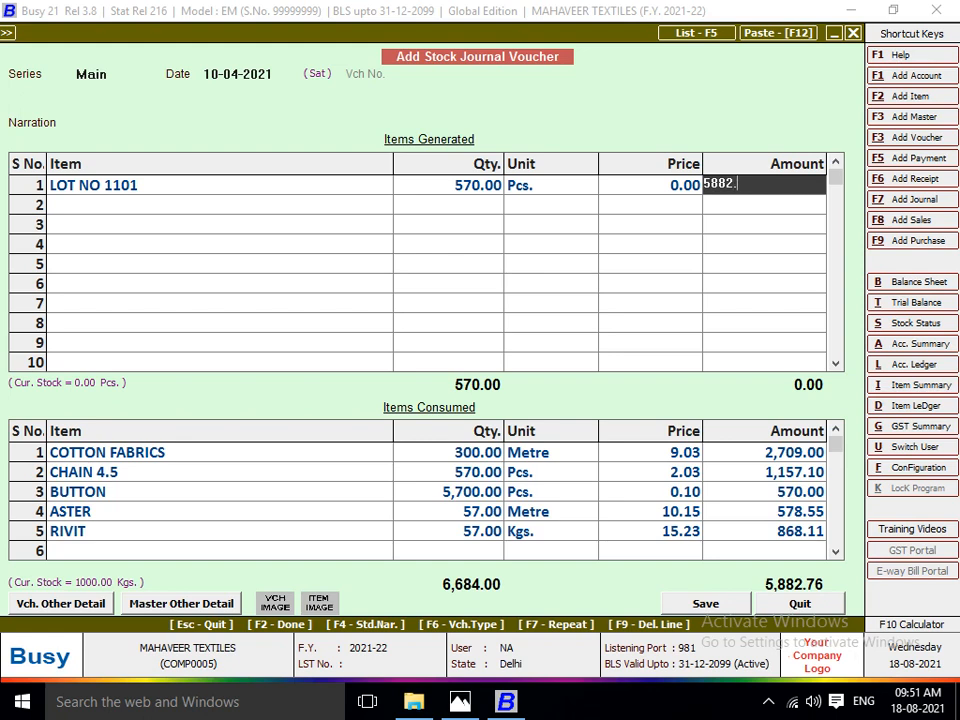
Enter 5882.76 as the amount of the generated LOT NO 1101, save the stock journal voucher and leave voucher entry.
key("Return")
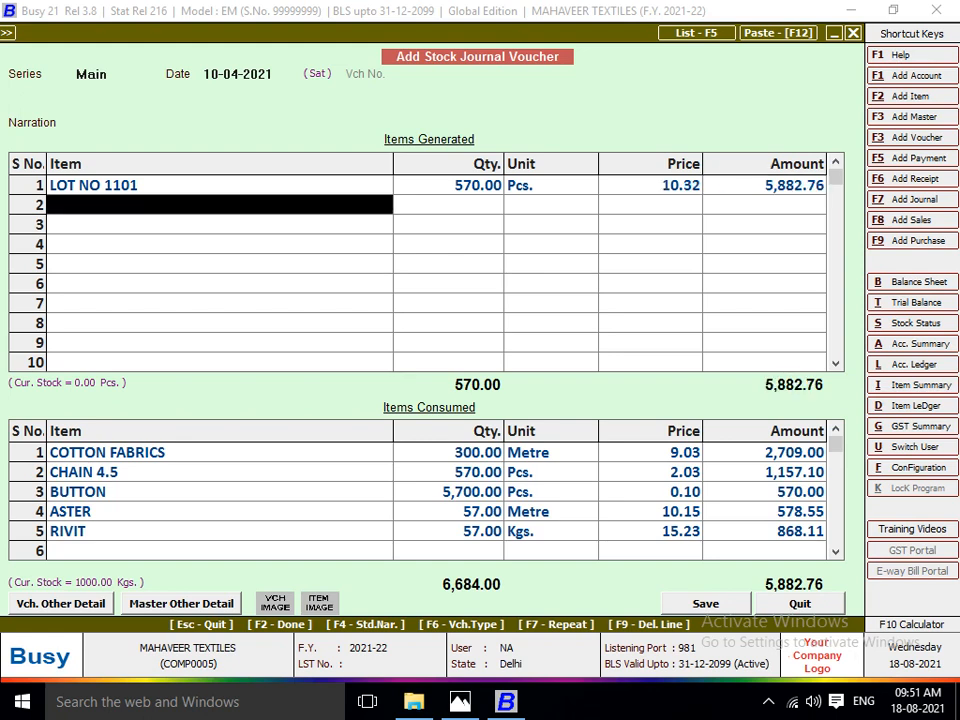
left_click(651, 185)
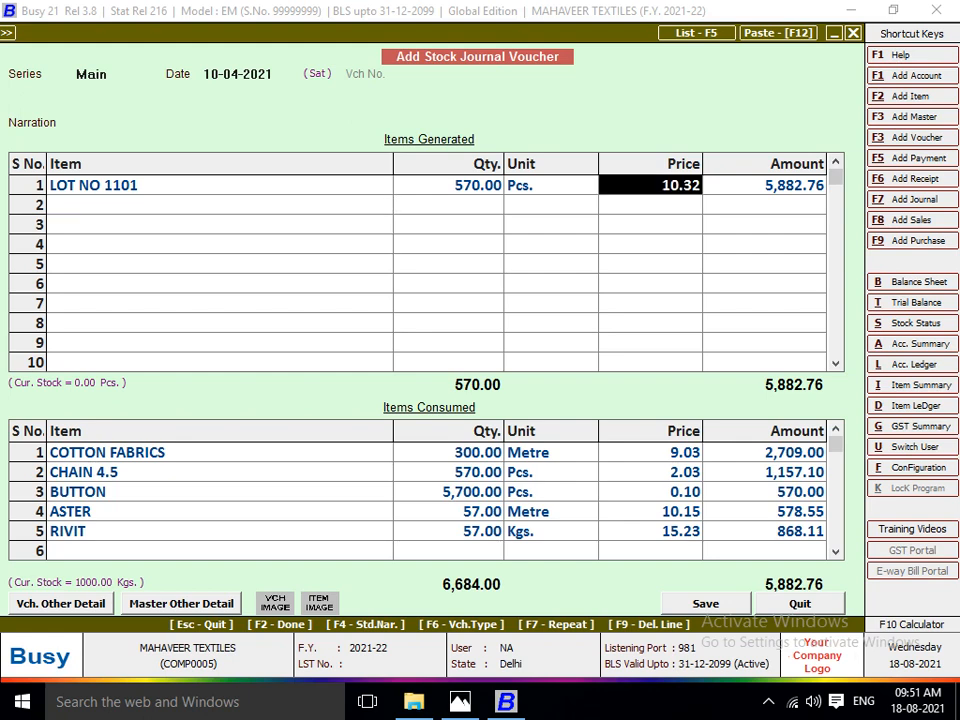
left_click(219, 185)
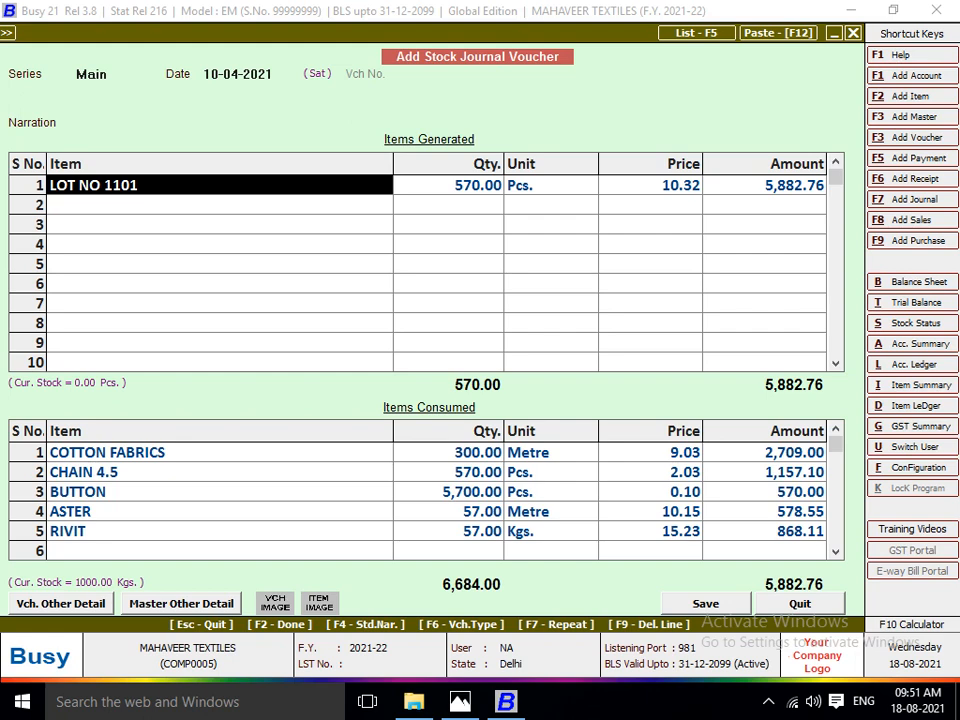
key("F2")
key("F2")
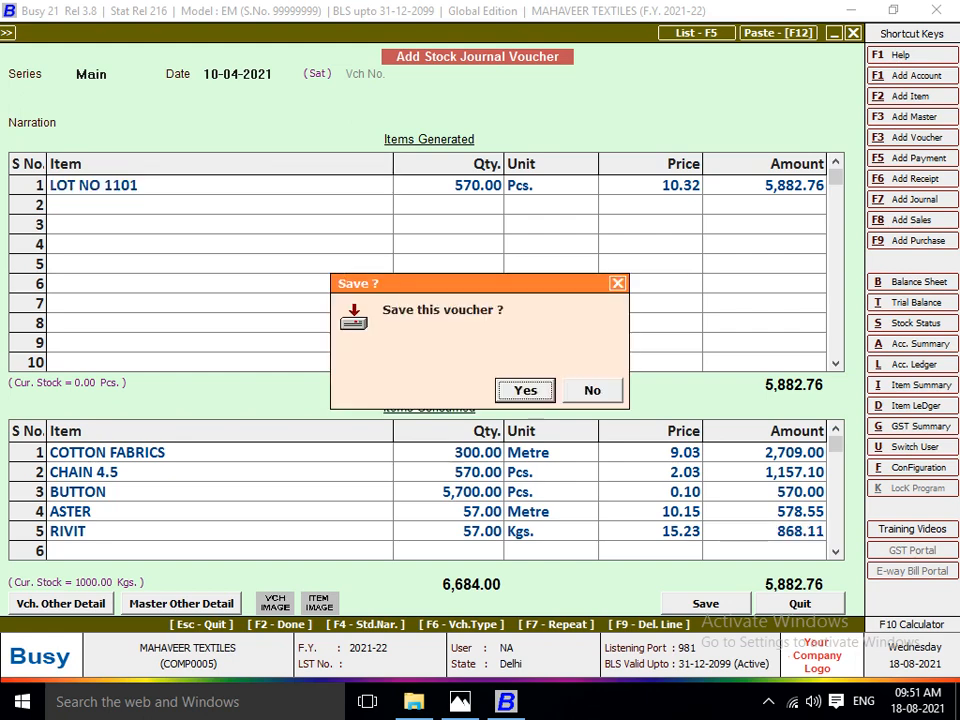
key("Return")
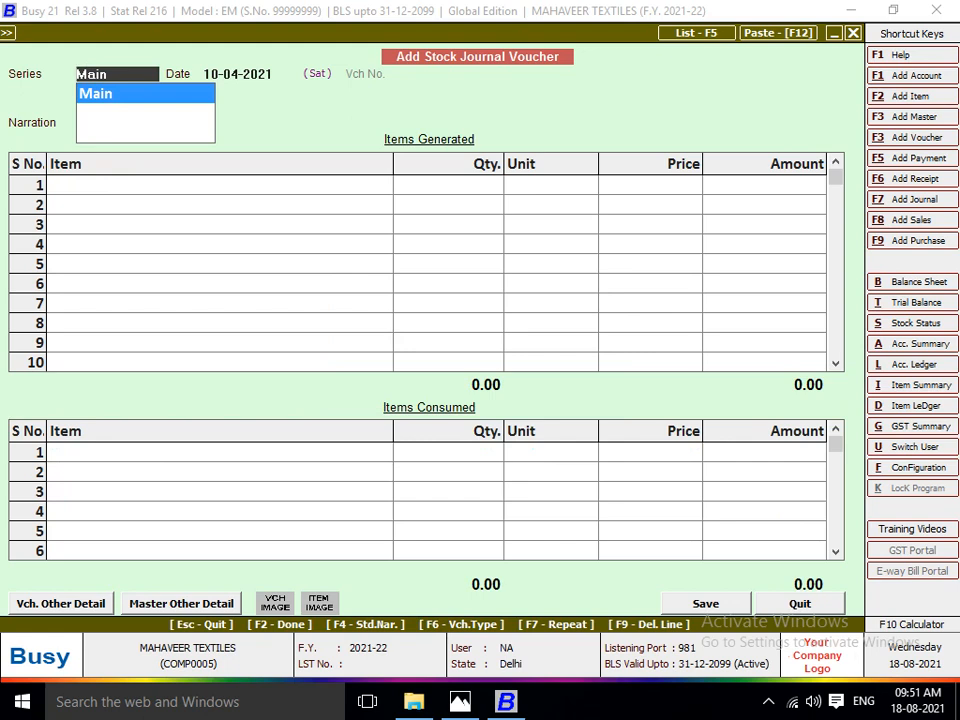
key("Escape")
key("Escape")
key("Escape")
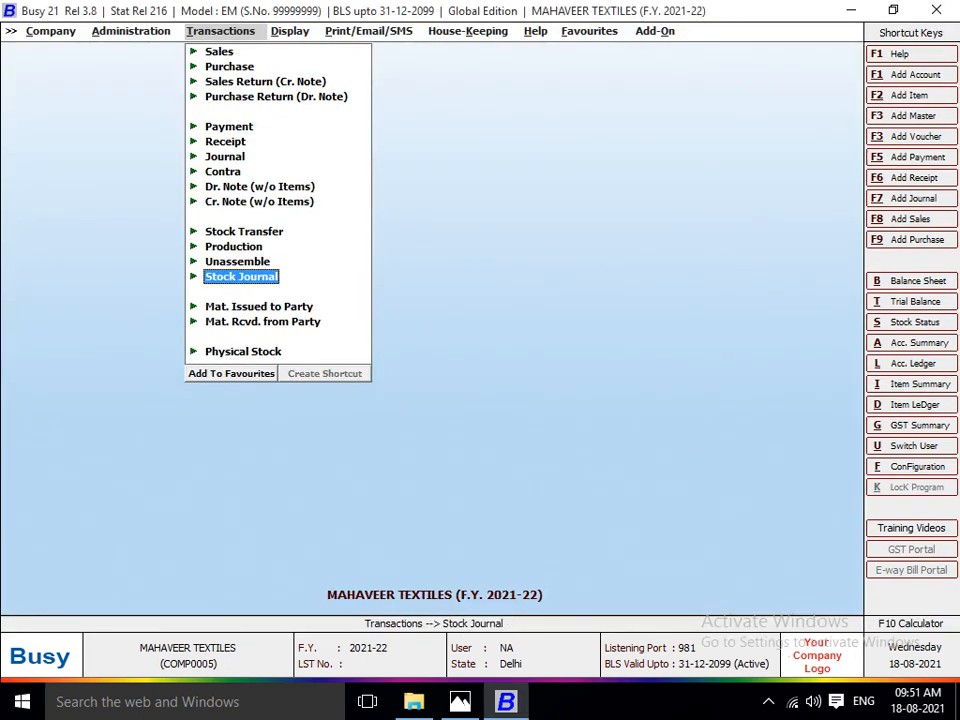
Display the alphabetical closing stock balances for all items at all material centres as on 10-04-2021.
key("Right")
key("Down")
key("Down")
key("Down")
key("Down")
key("Down")
key("Down")
key("Down")
key("Down")
key("Down")
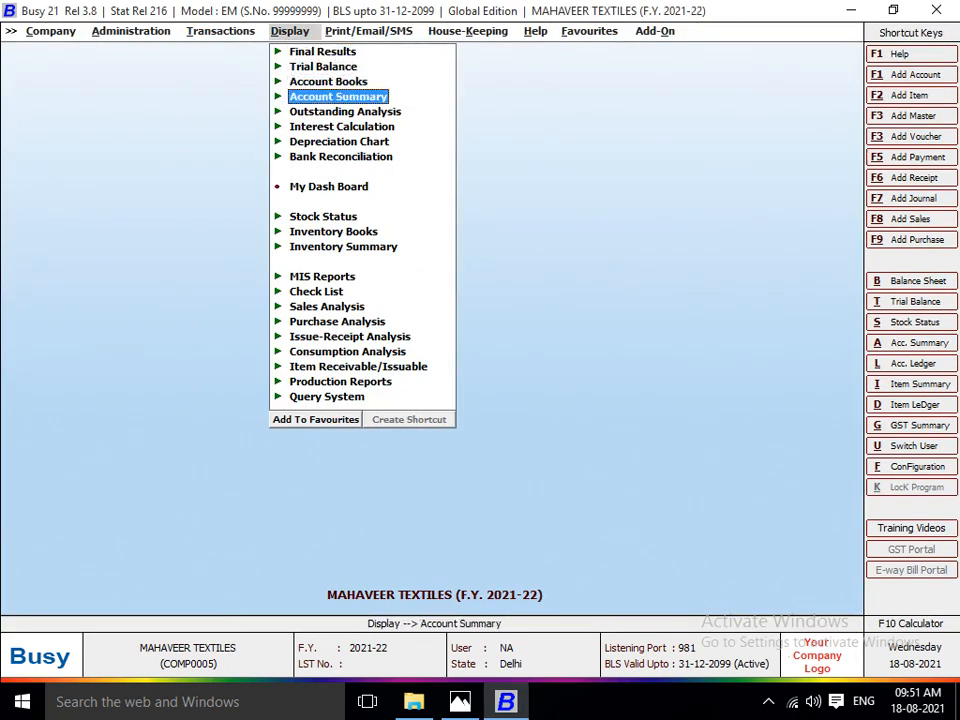
key("Return")
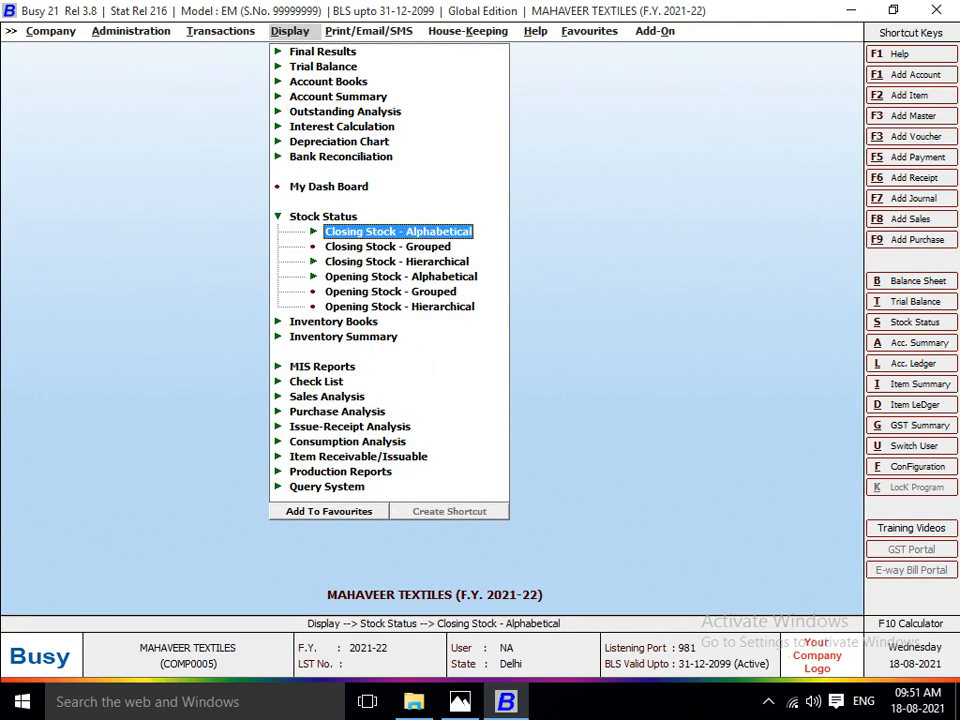
key("Return")
key("Return")
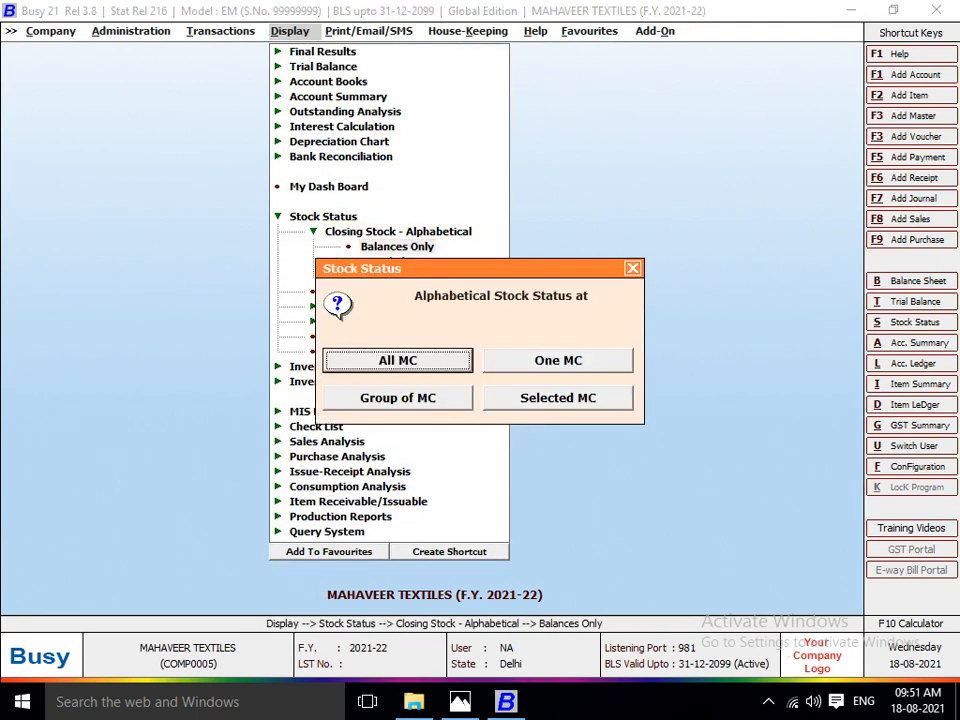
key("Return")
key("Return")
key("Return")
key("Return")
key("Return")
key("Return")
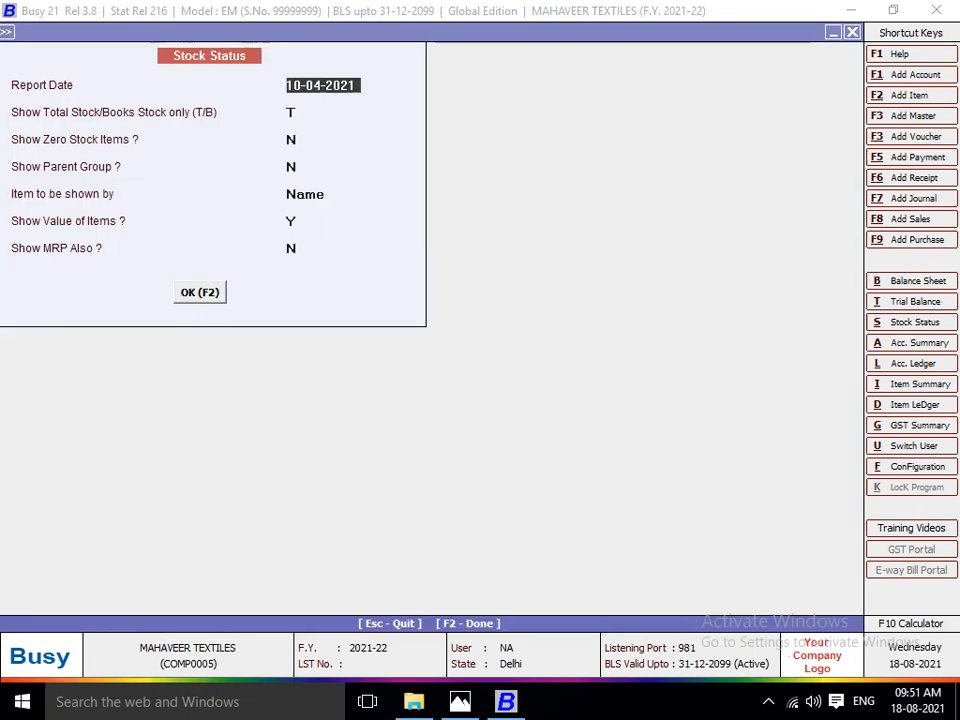
key("F2")
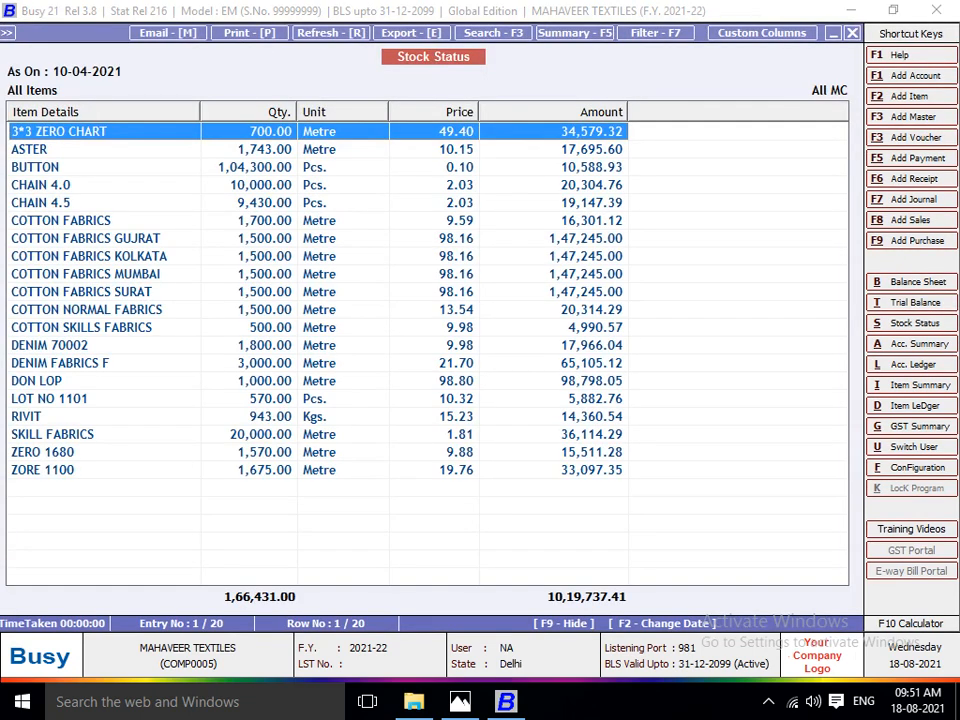
Check the LOT NO 1101 entry in the stock status report, and close the report.
key("Down")
key("Down")
key("Down")
key("Down")
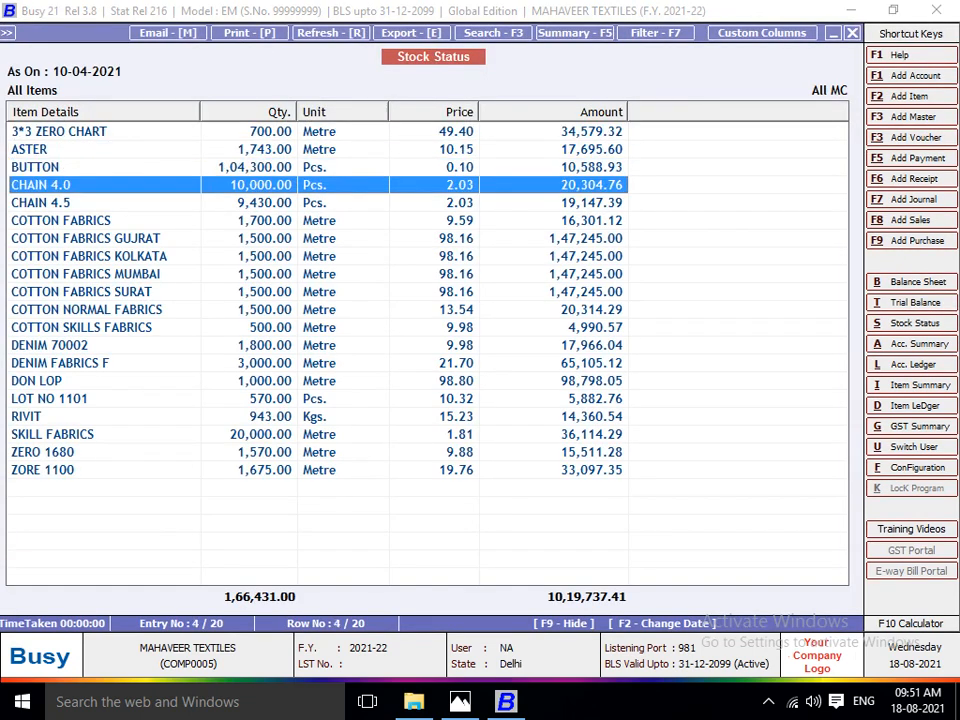
key("Down")
key("Down")
key("Down")
key("Down")
key("Down")
key("Down")
key("Down")
key("Down")
key("Down")
key("Down")
key("Down")
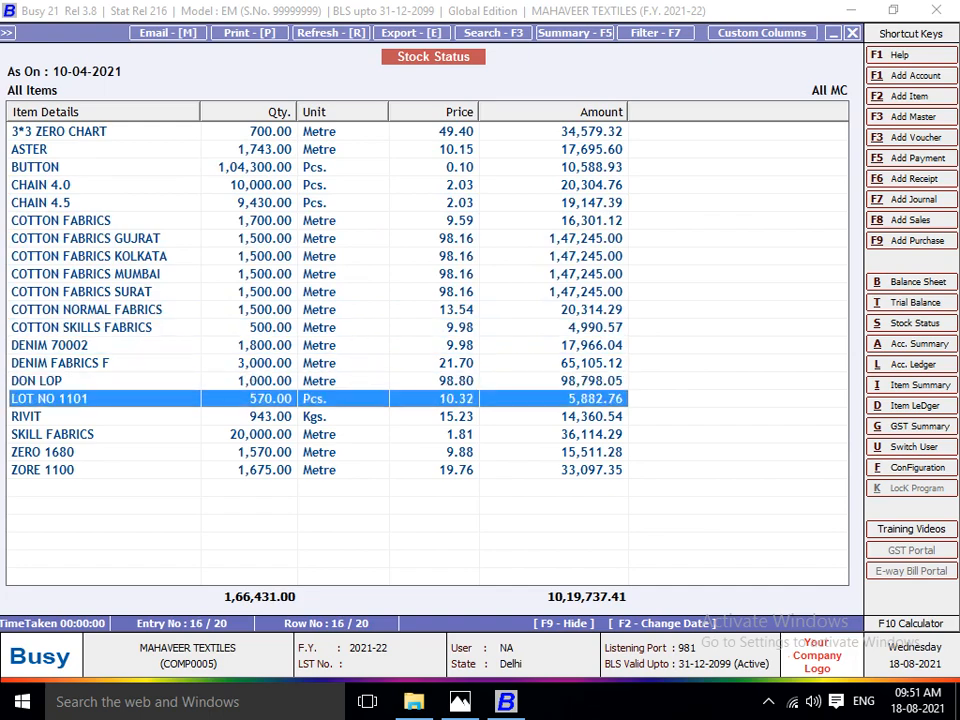
key("Escape")
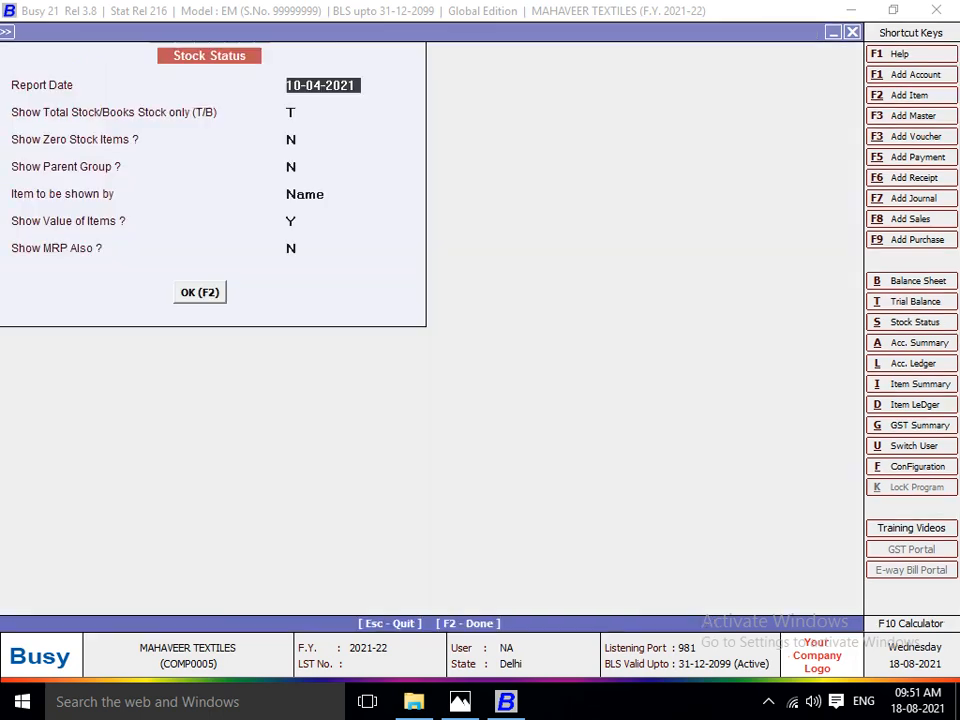
key("Escape")
key("Escape")
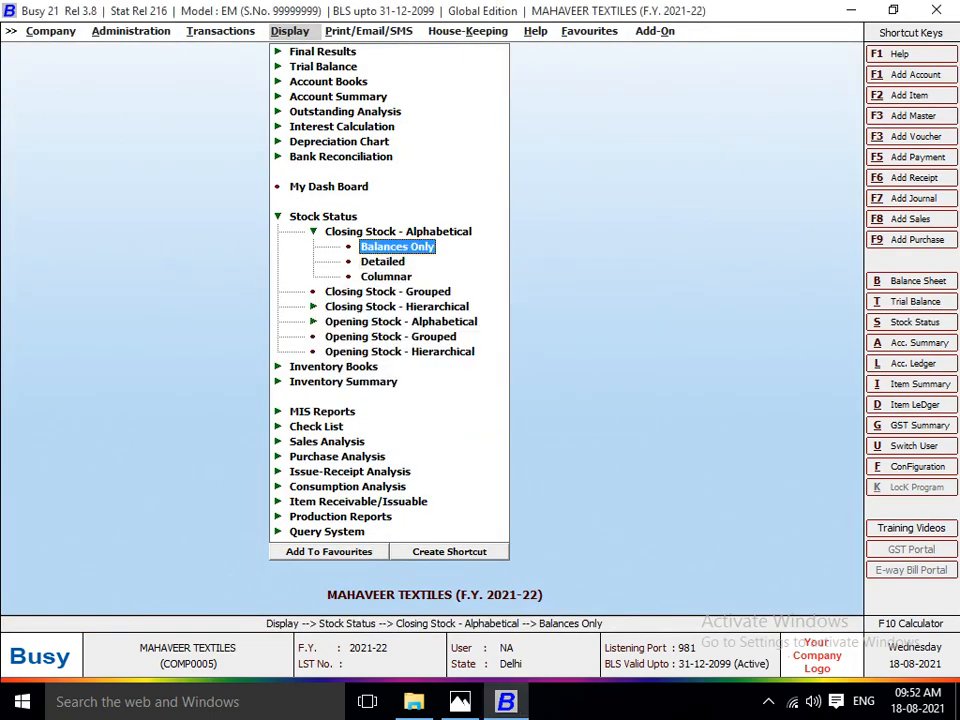
View the closing stock balances of the FINISH GOODS item group at all material centres, and close the report.
key("Return")
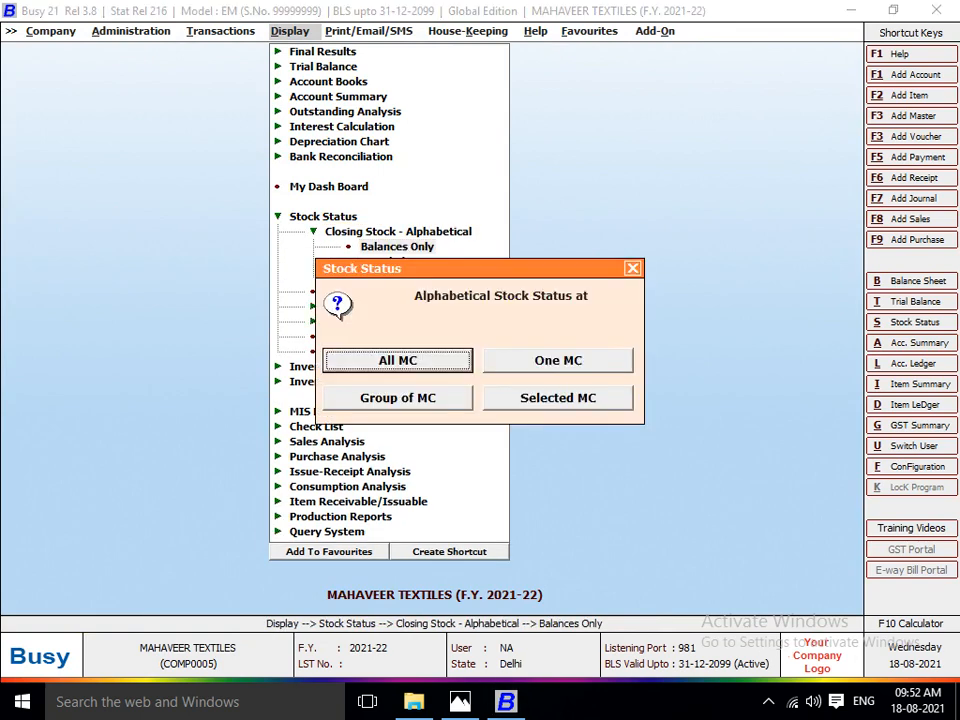
key("Return")
key("Right")
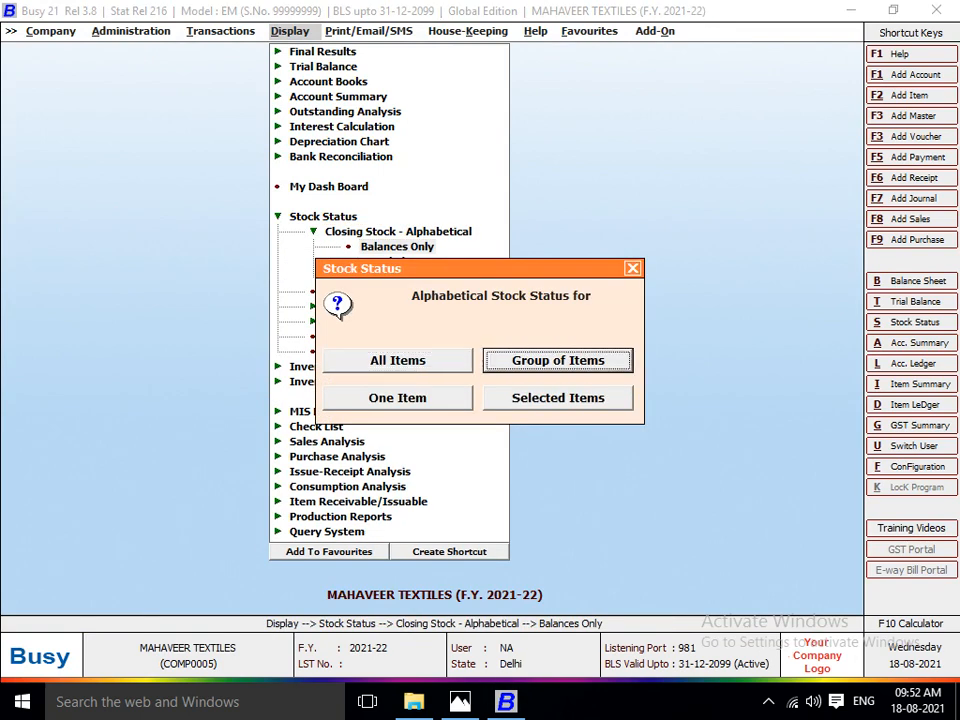
key("Return")
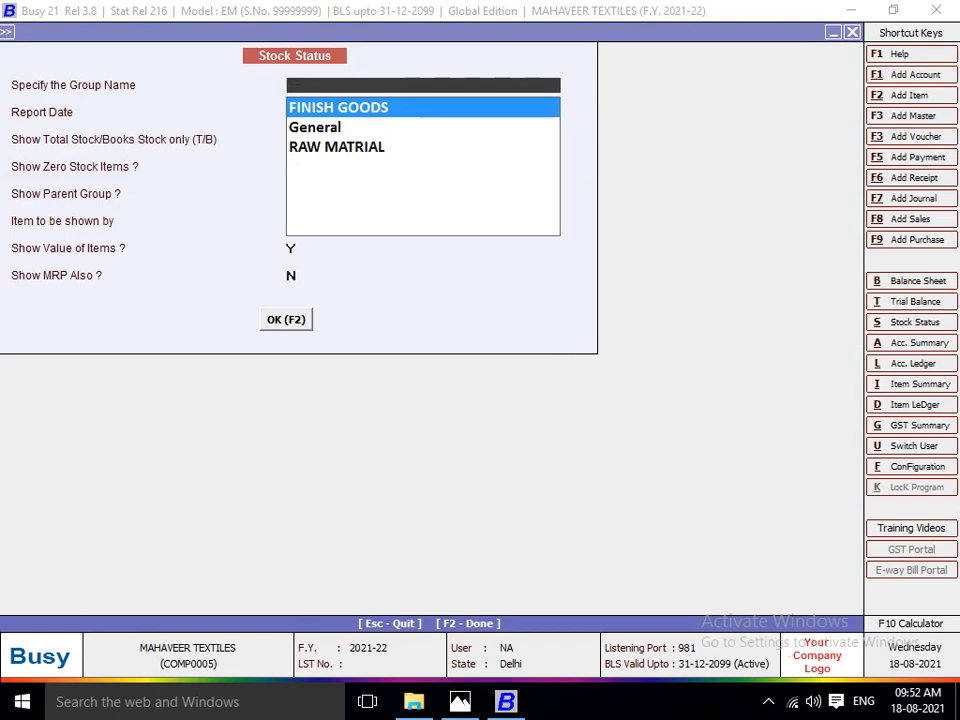
type("F")
key("Return")
key("F2")
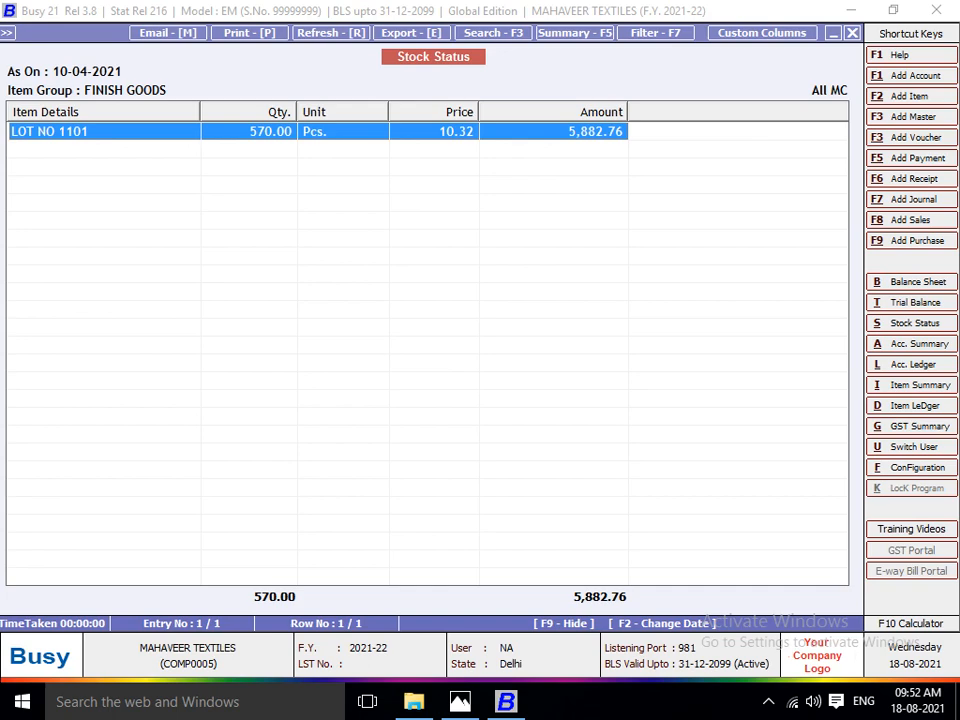
key("Escape")
key("Escape")
key("Escape")
key("Escape")
key("Escape")
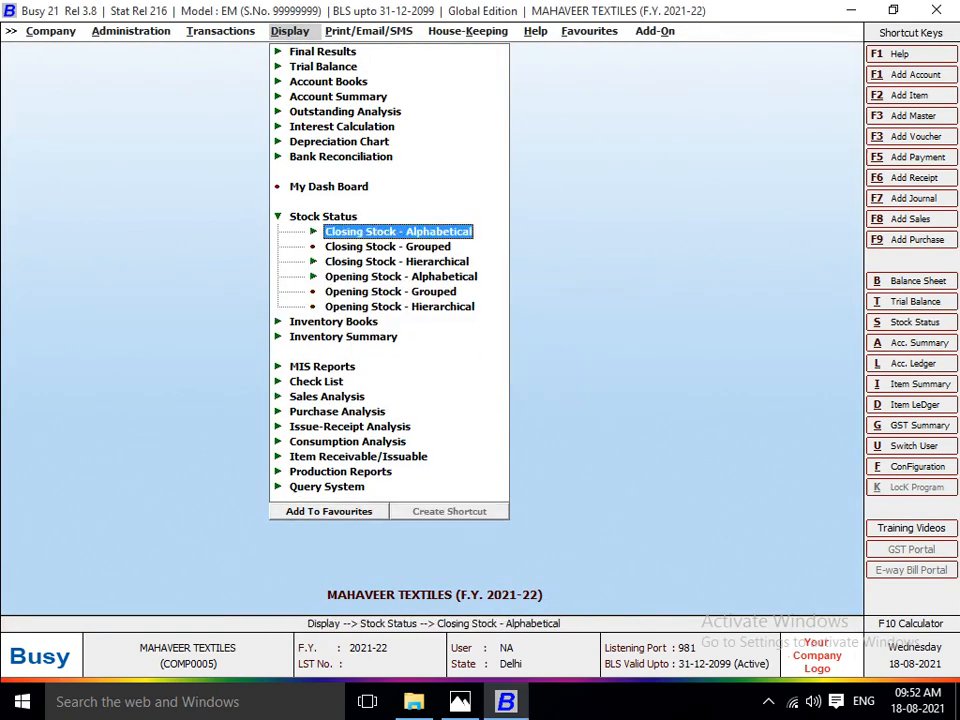
View the closing stock balances of all items at the cutting master's material centre, and close the report.
key("Return")
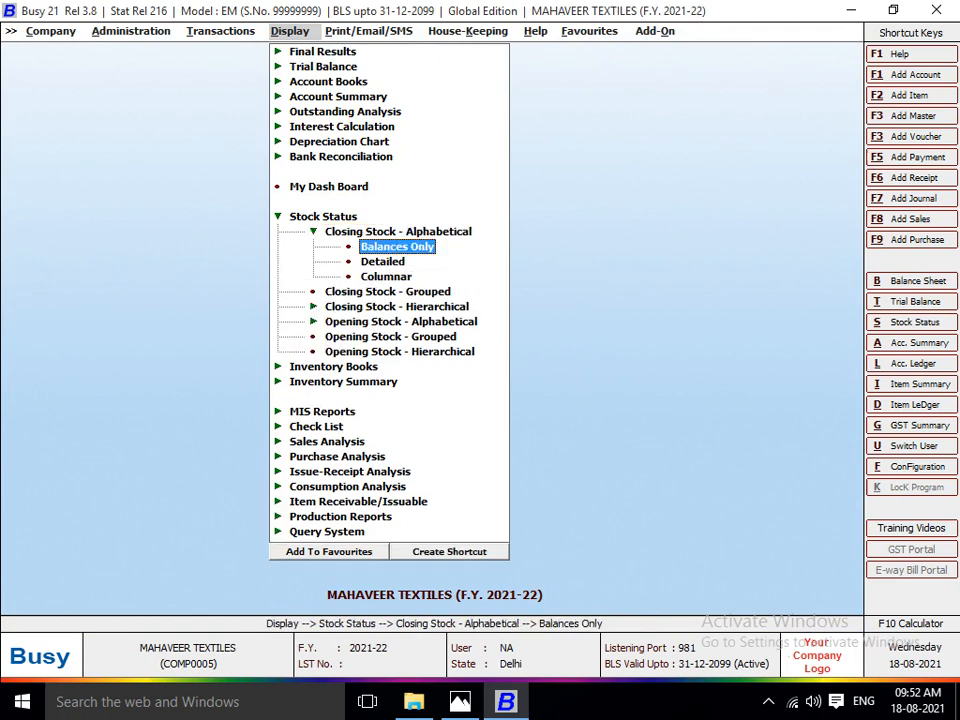
key("Return")
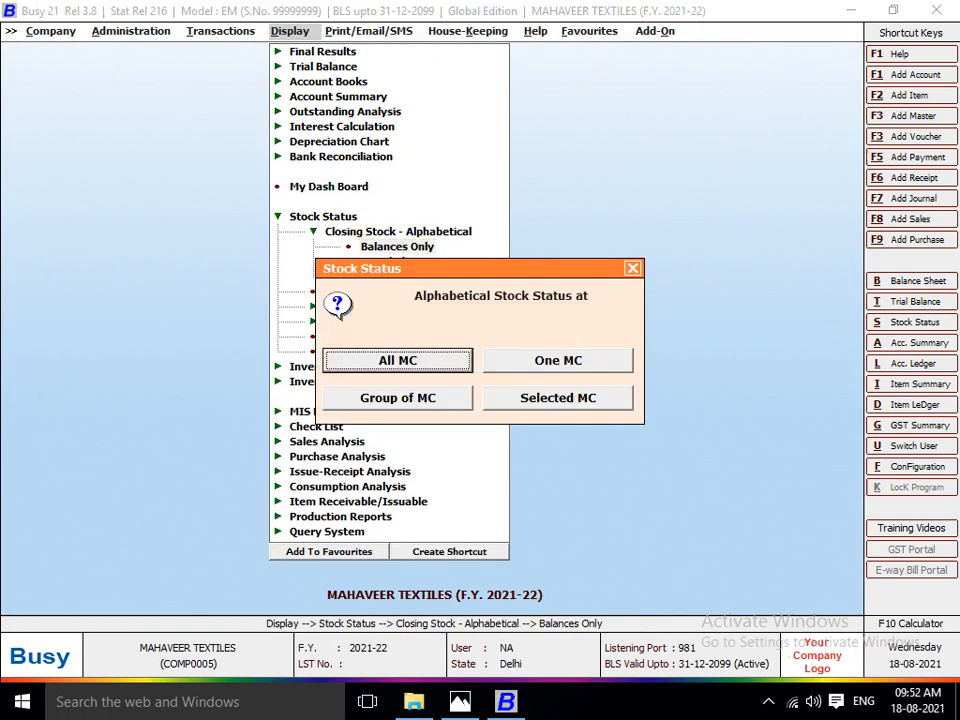
key("Right")
key("Left")
key("Return")
key("Return")
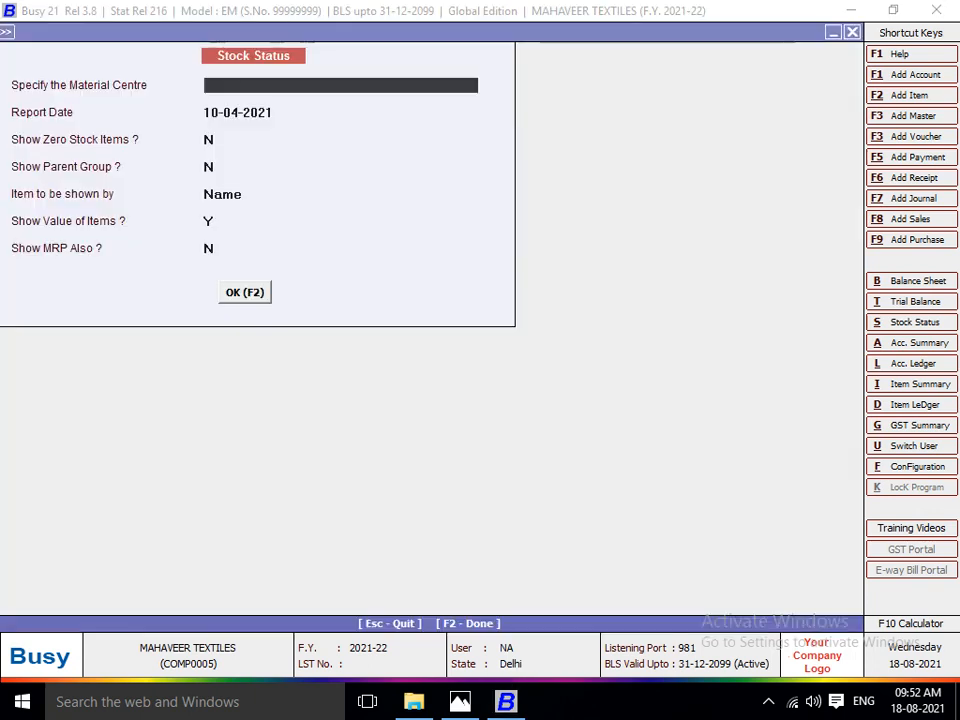
key("Down")
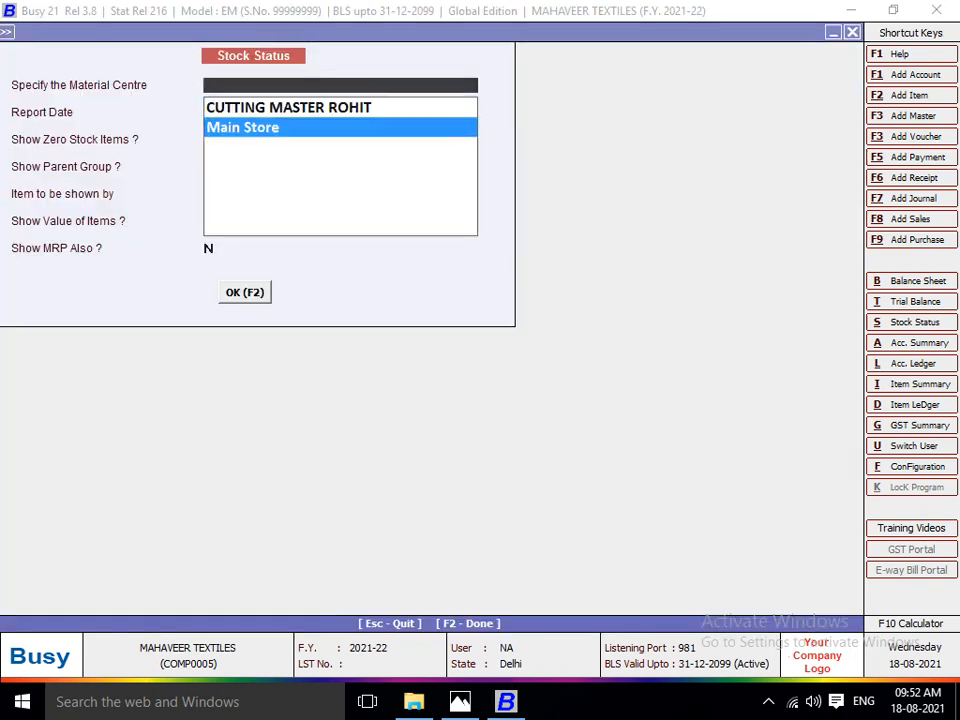
key("Up")
key("Return")
key("Return")
key("F2")
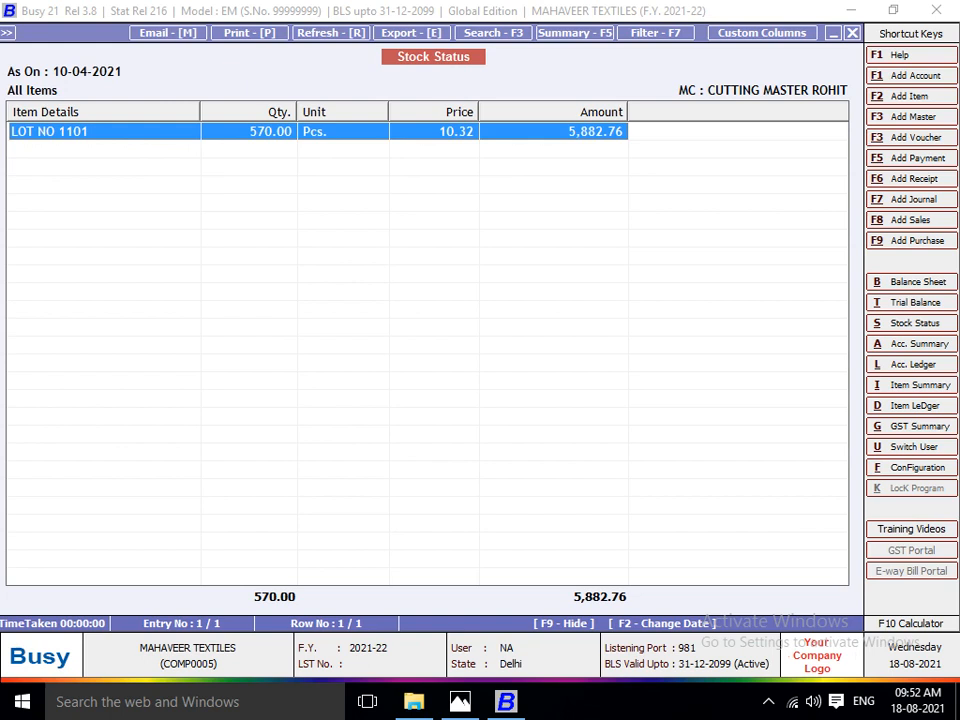
key("Escape")
key("Escape")
key("Escape")
key("Escape")
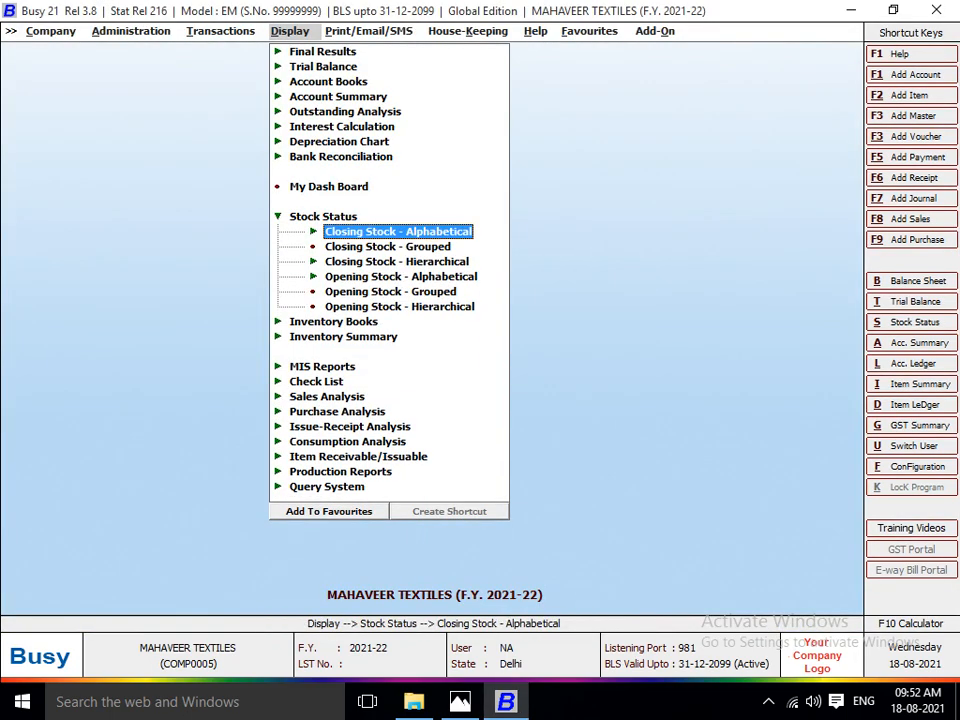
Start another stock journal voucher for the next production lot.
key("Left")
key("Return")
key("Return")
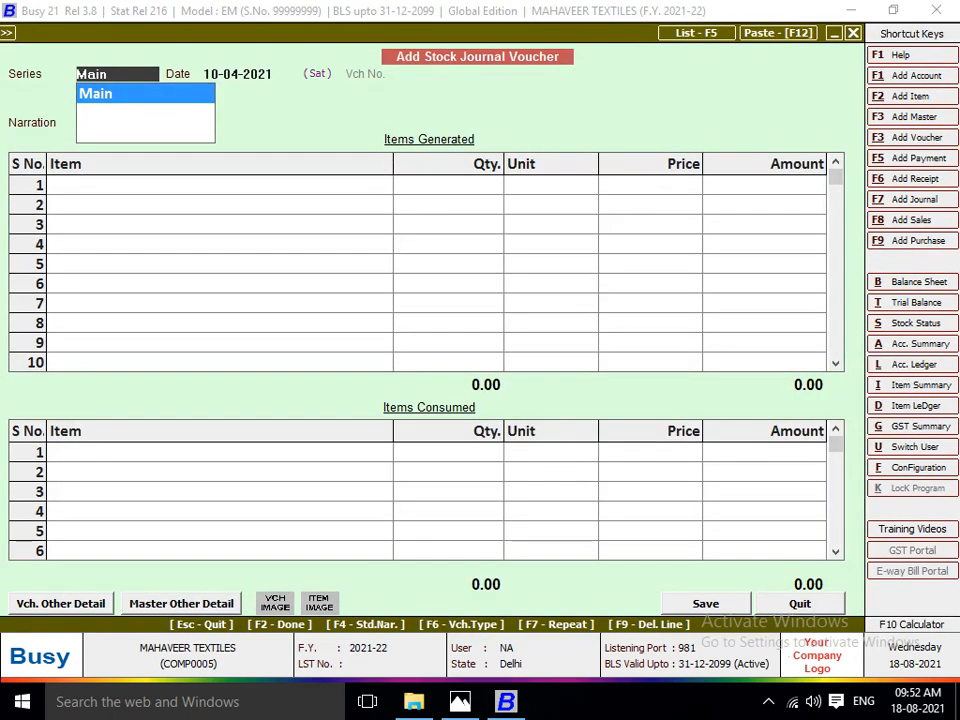
Check the cutting date on the Lot No. 1102 sheet in Photos, and set the Main series voucher's date in Busy to 12-04-2021.
key("alt+Tab")
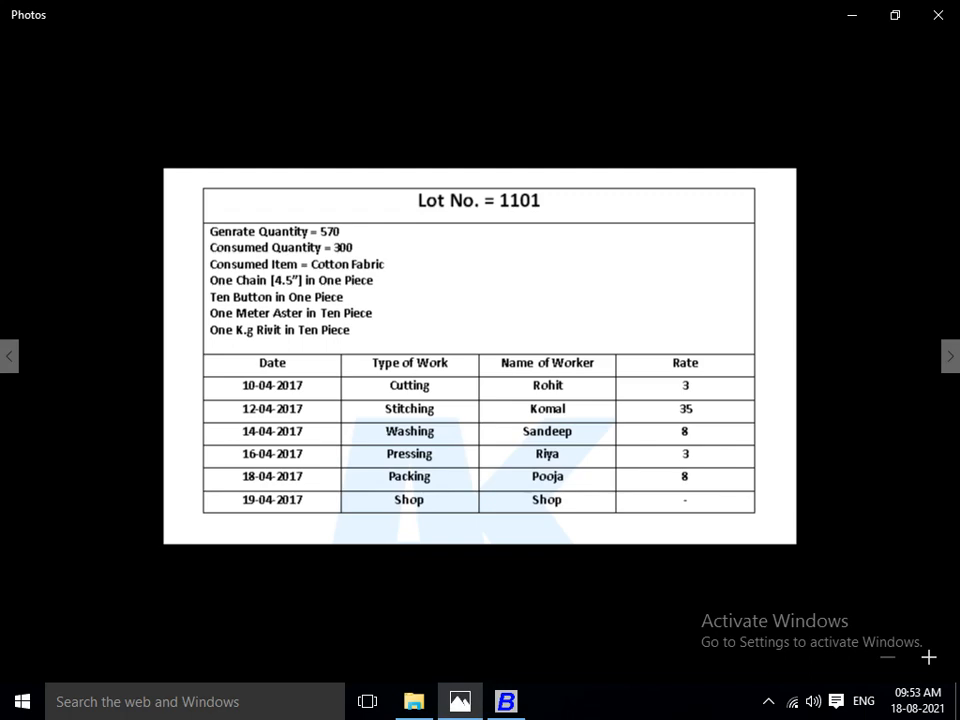
key("Right")
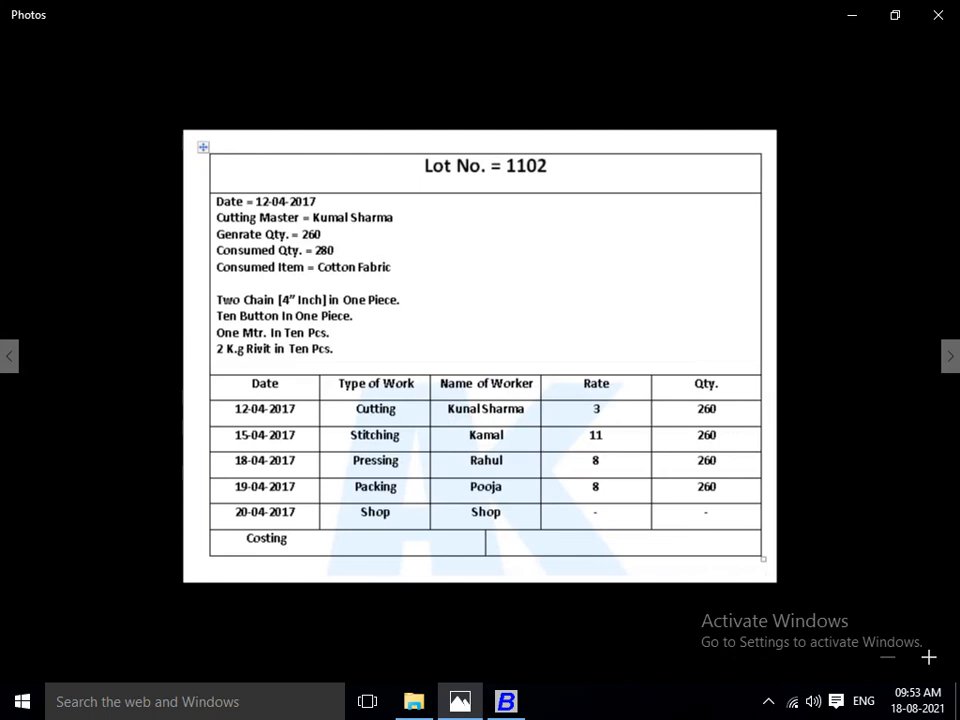
key("alt+Tab")
key("Return")
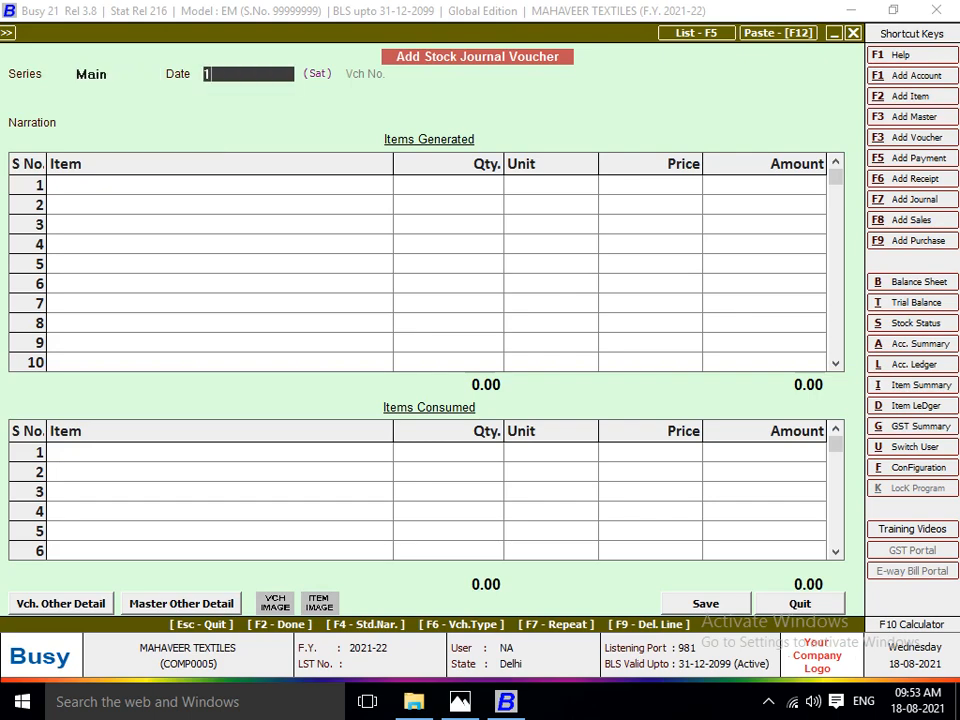
type("12")
key("Return")
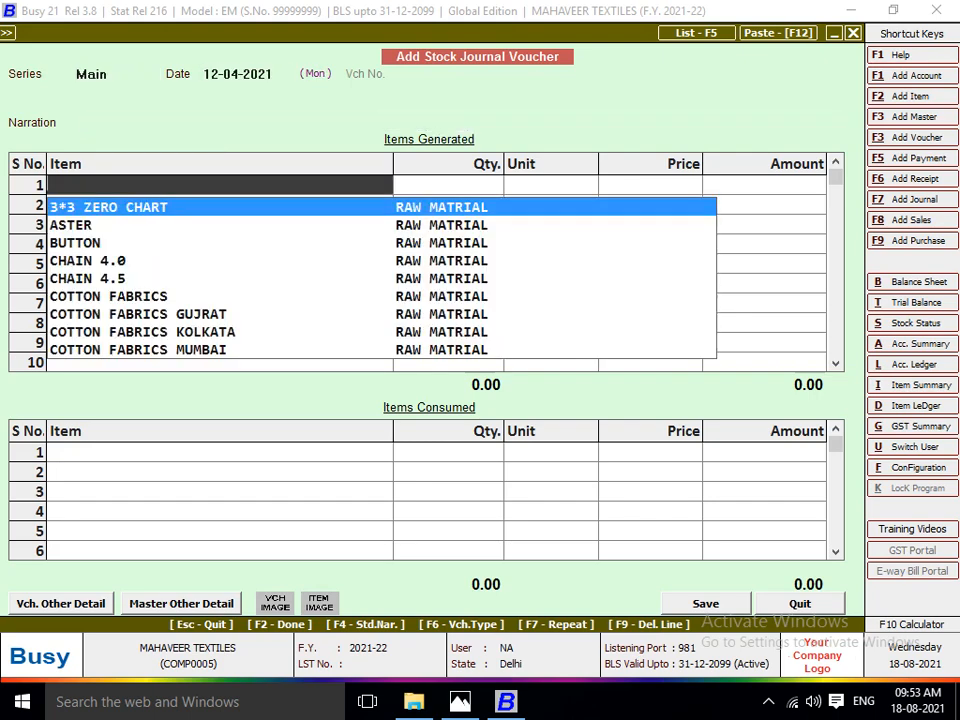
Start a new item master from the first Items Generated row and name it LOT NO 1102, checking the lot number in Photos.
key("alt+c")
key("alt+Tab")
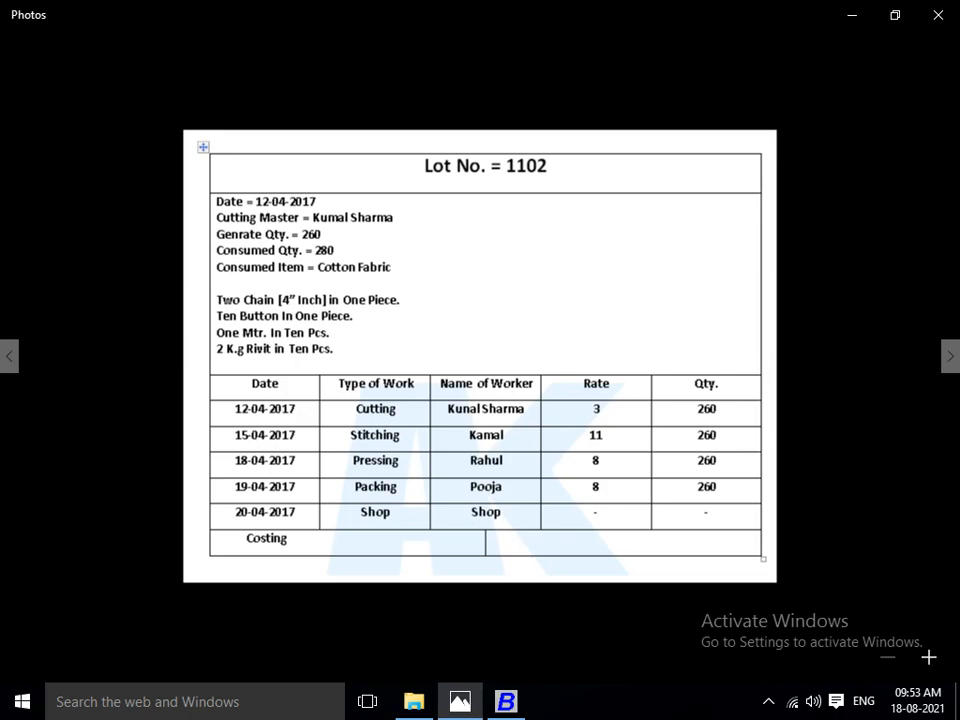
key("alt+Tab")
type("LOT NO")
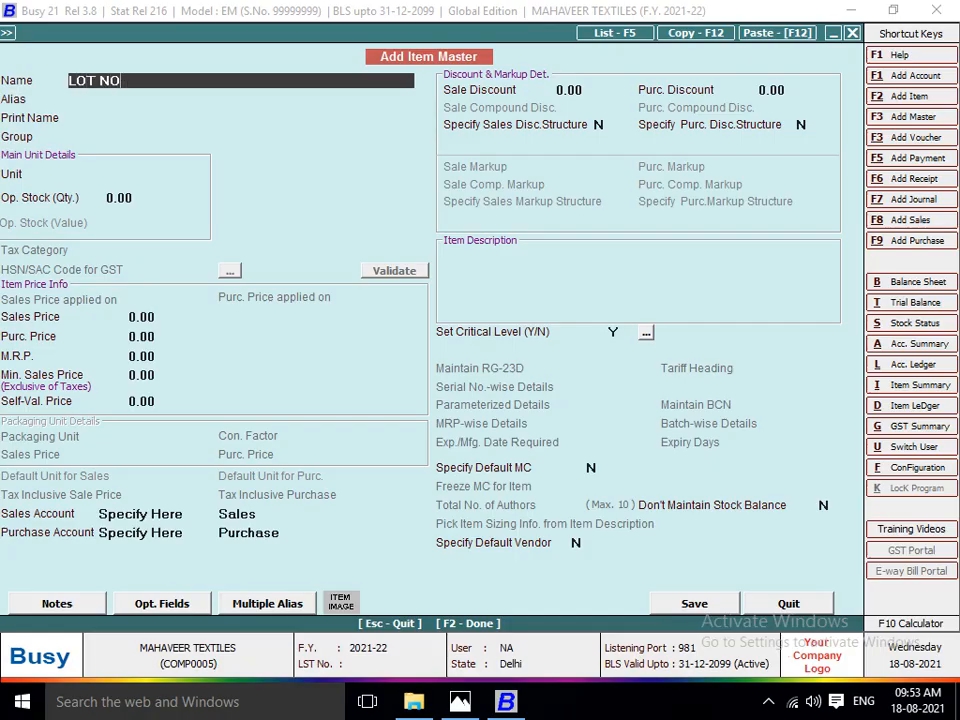
key("alt+Tab")
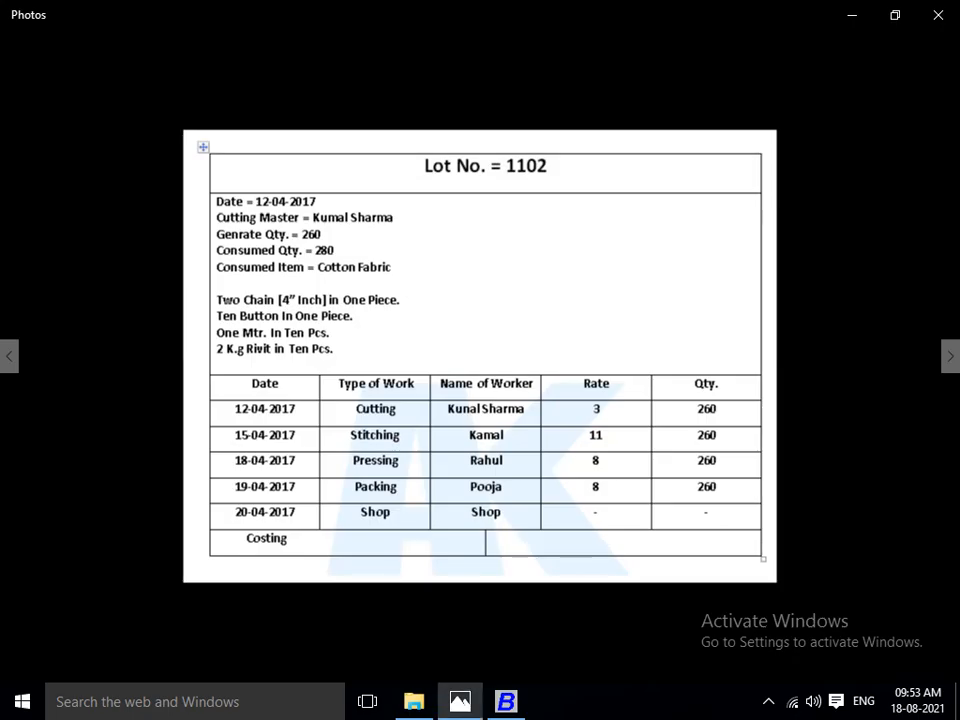
key("alt+Tab")
type("1102")
key("Return")
Assign the new item to the FINISH GOODS group with unit Pcs., and save it into the first Items Generated row.
key("Return")
key("Return")
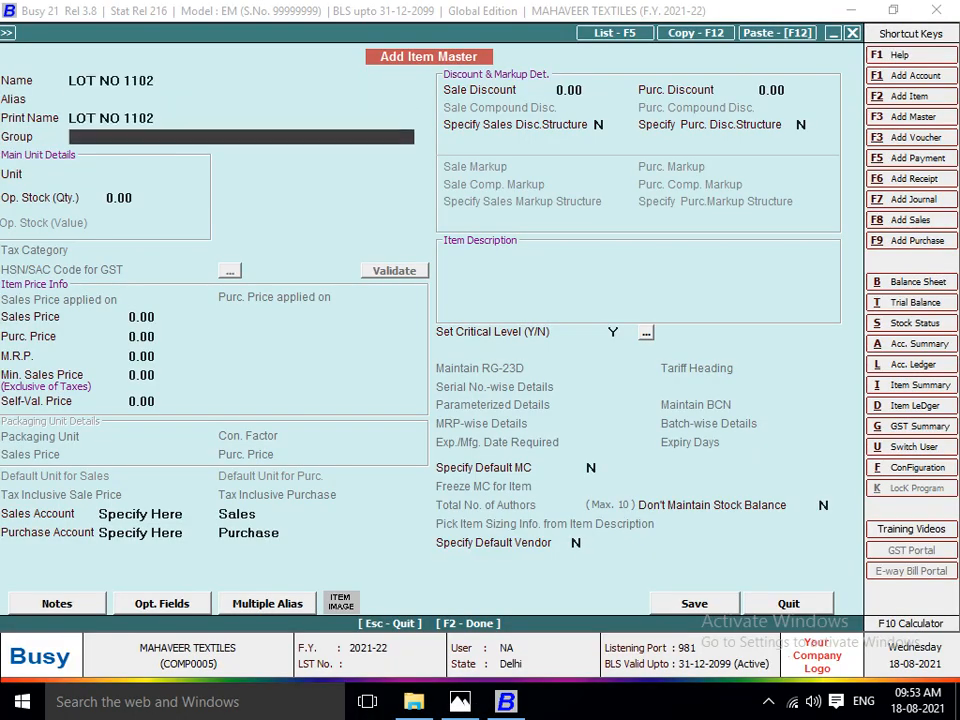
key("Return")
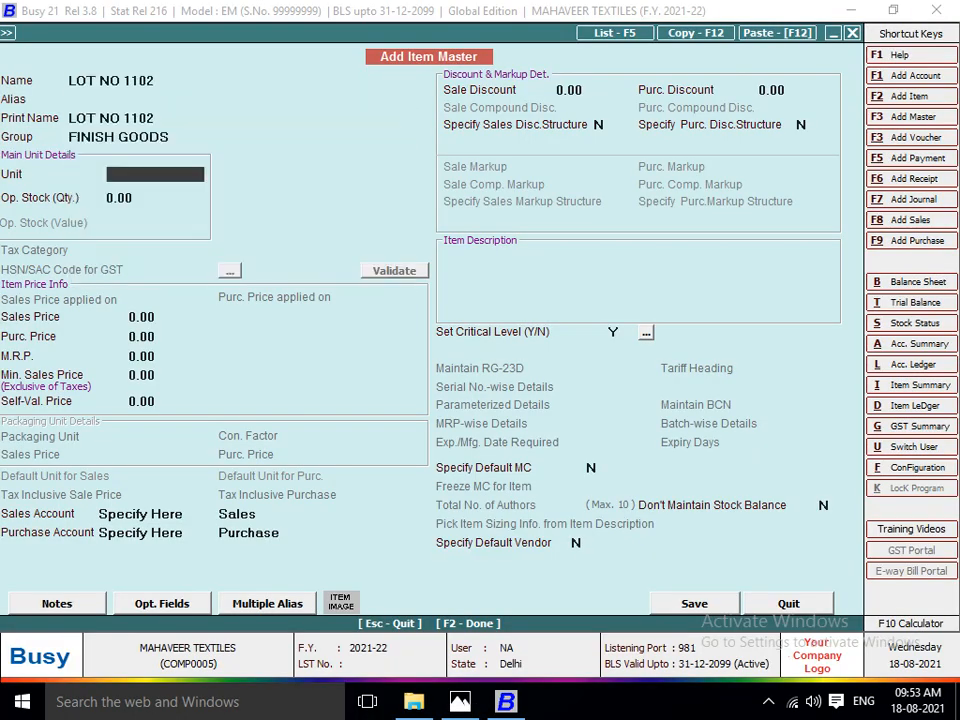
type("PC")
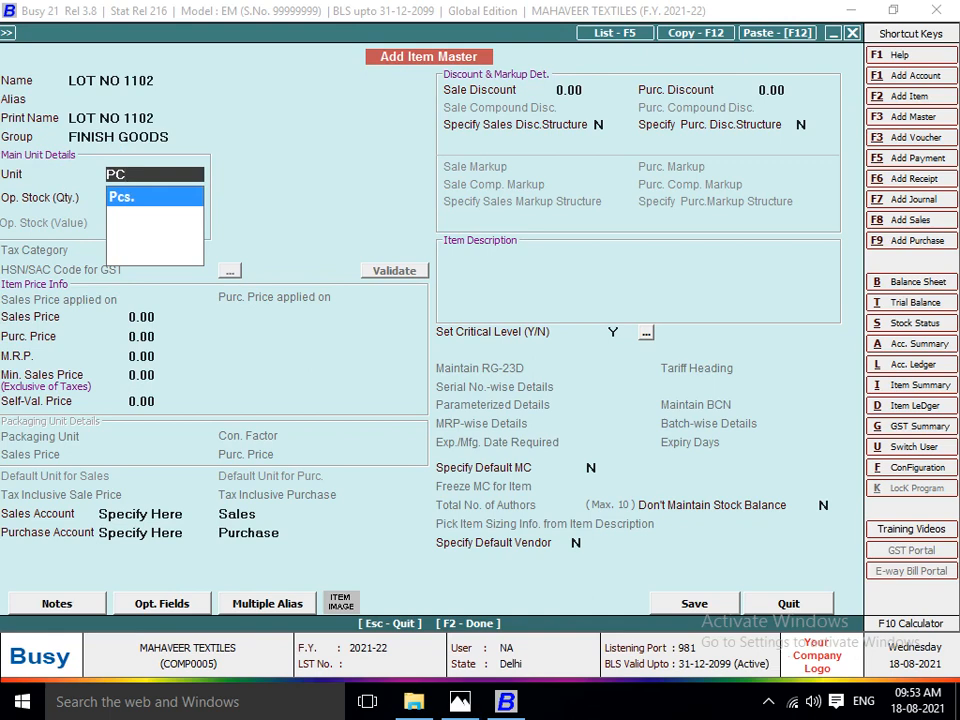
key("Return")
key("Return")
key("Return")
key("Return")
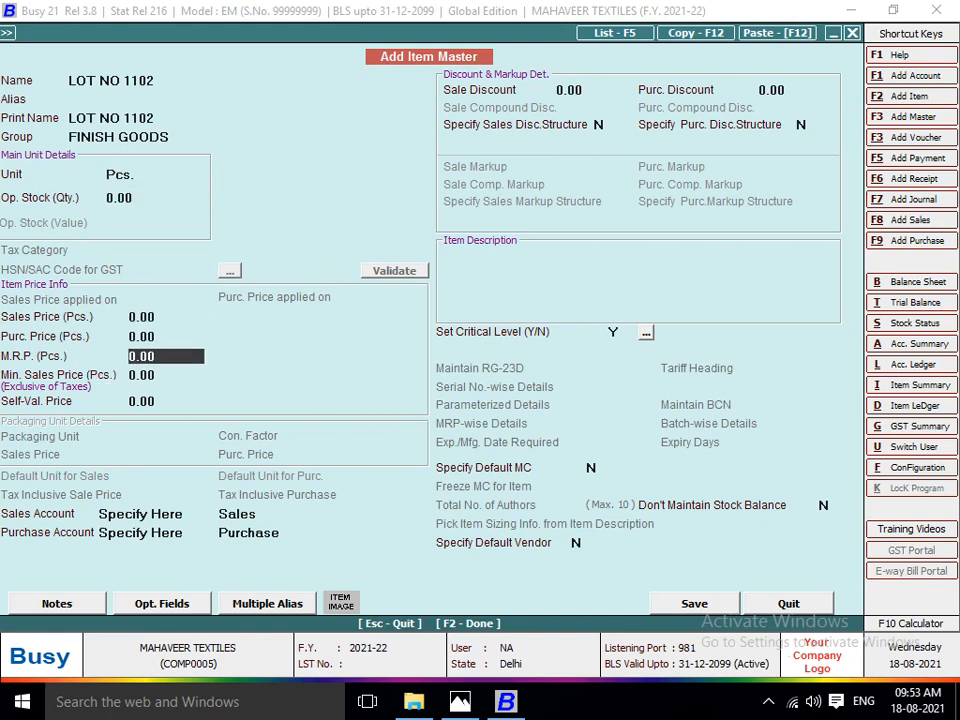
key("F2")
key("Return")
key("Return")
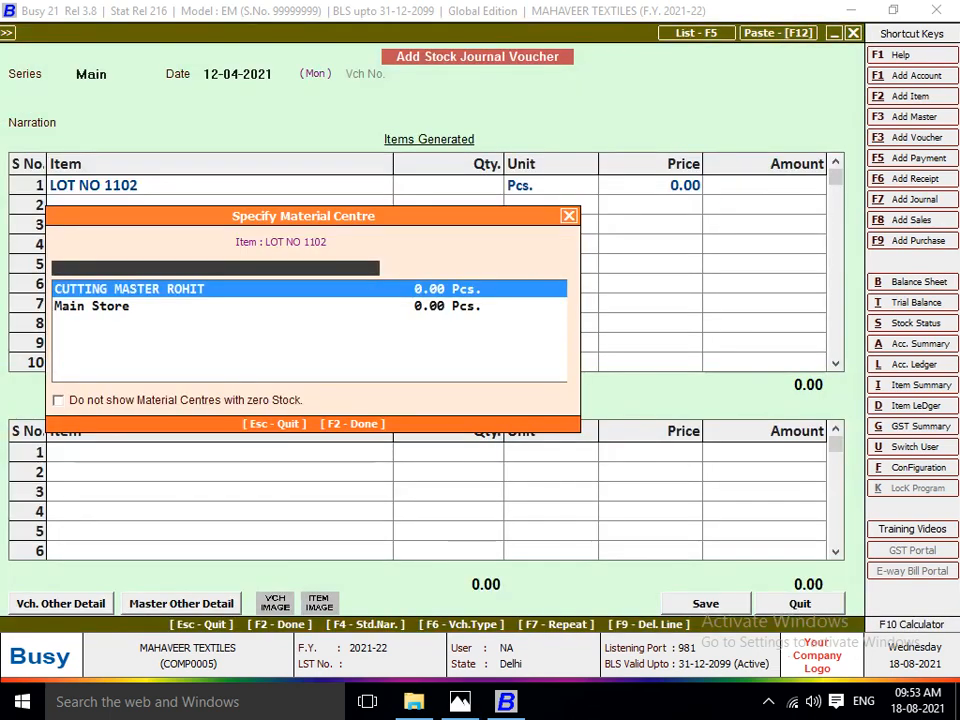
Check the cutting master in Photos, and start a new material centre in Busy named CUTTING MASTER followed by the worker's full name.
type("MA")
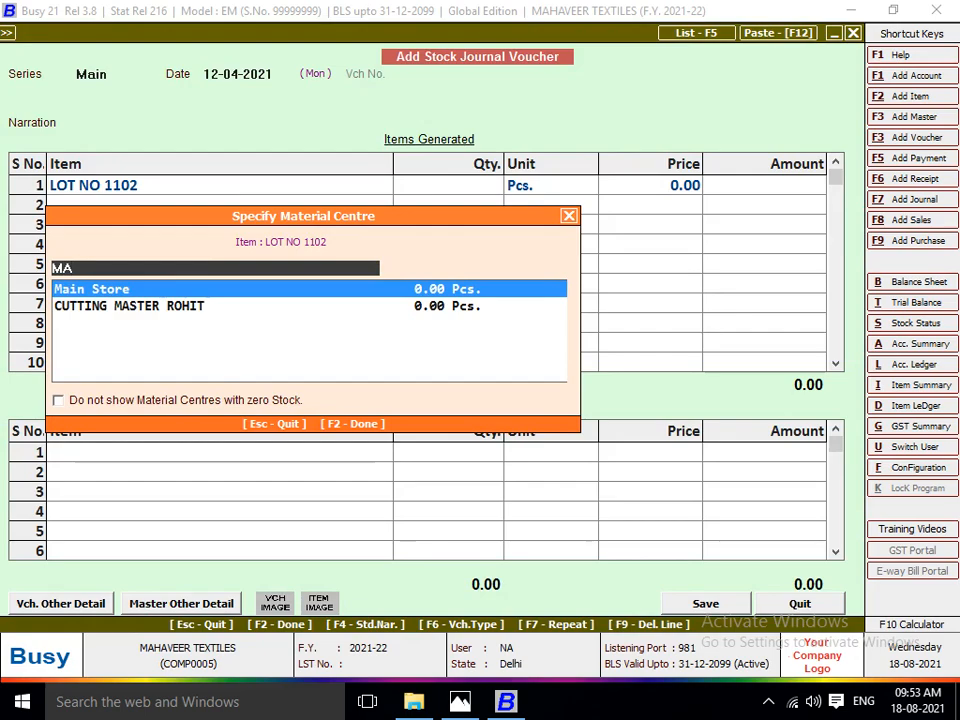
key("Down")
key("alt+Tab")
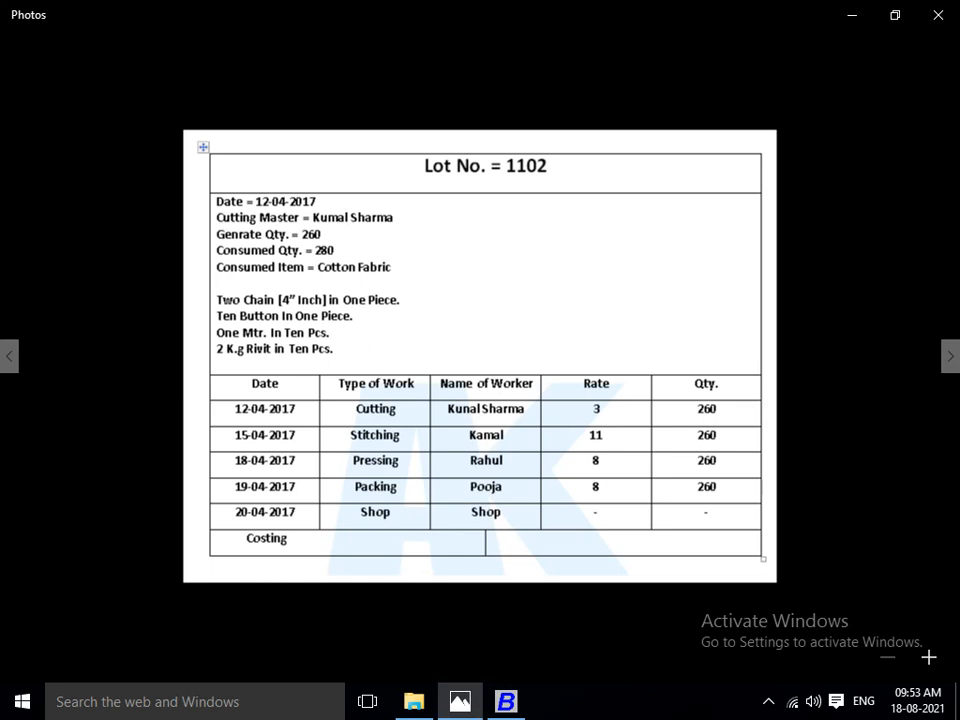
key("alt+Tab")
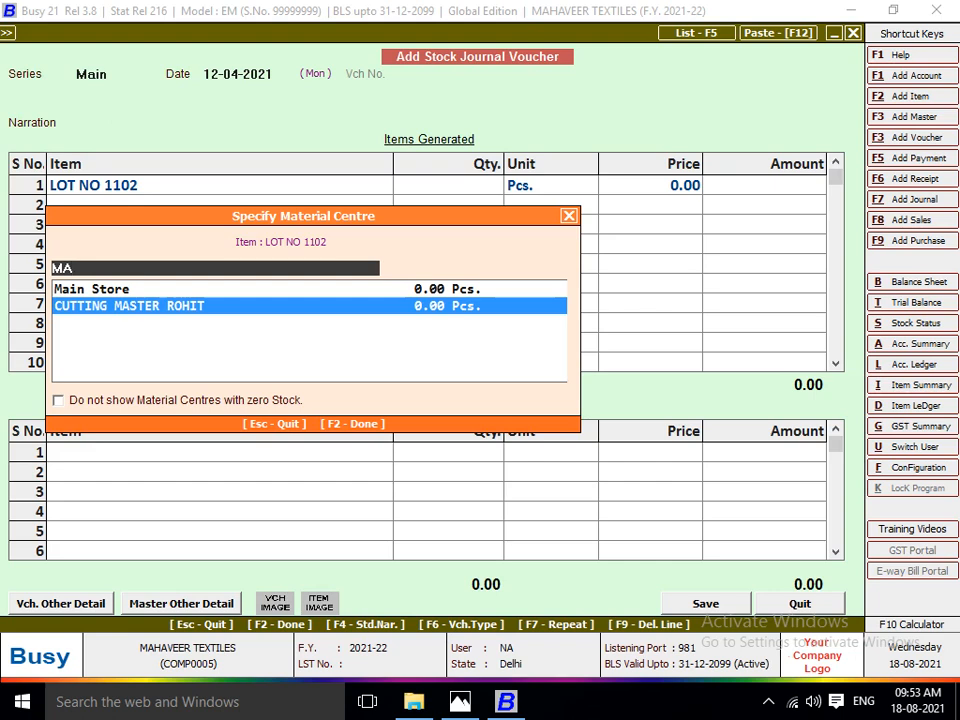
key("F3")
type("CUTTN")
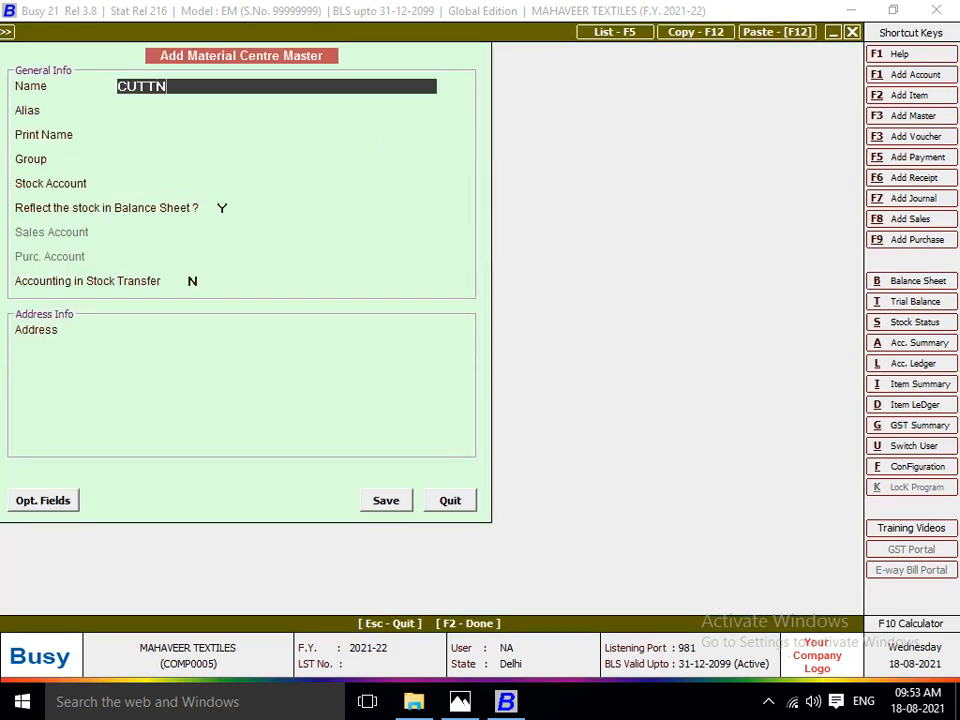
key("BackSpace")
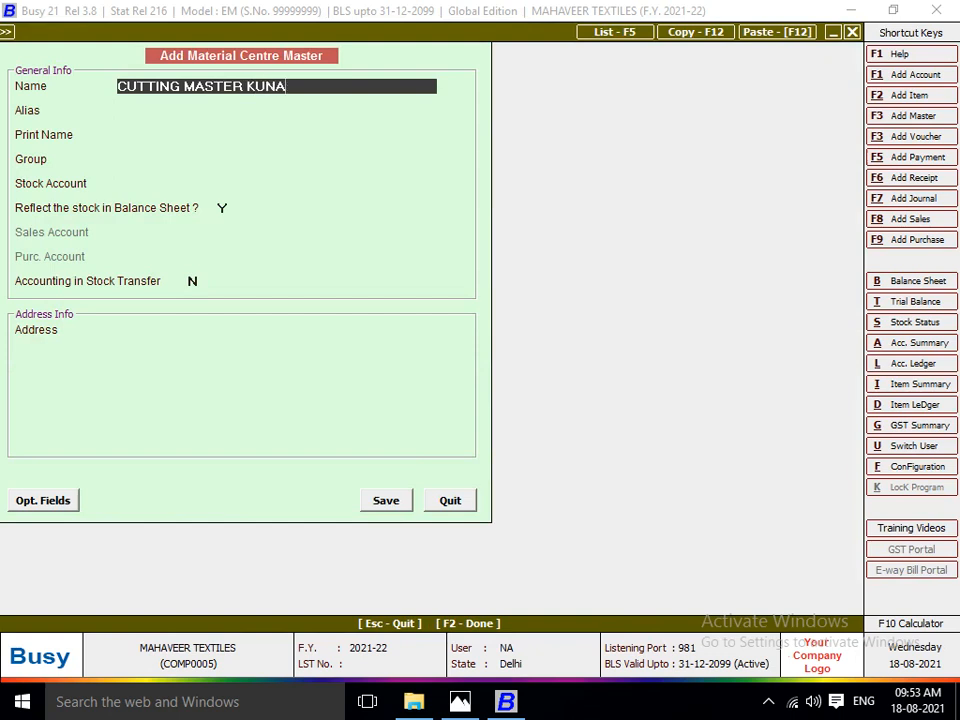
key("Return")
key("Return")
key("Return")
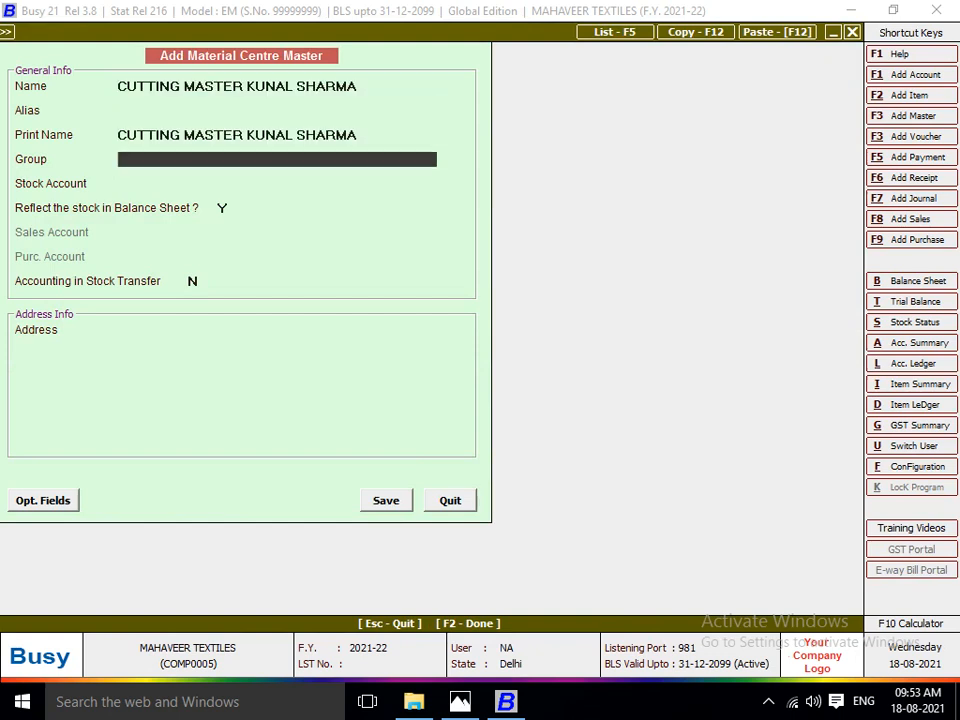
Put the new material centre in the Production Floors group with the Stock account, and enable accounting in stock transfer.
key("Down")
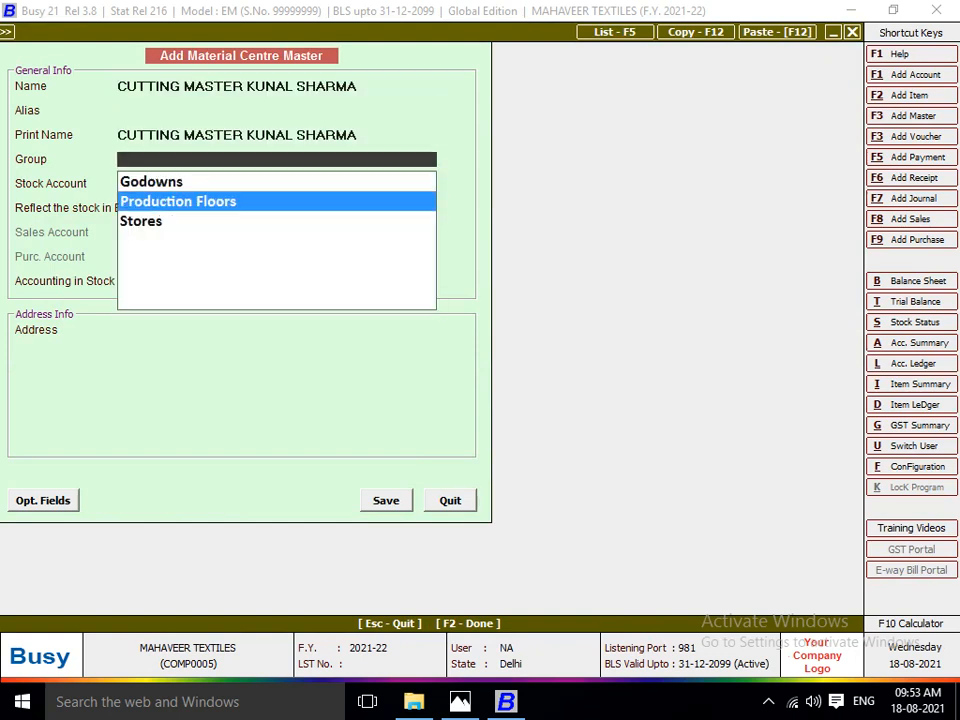
key("Return")
key("Return")
key("y")
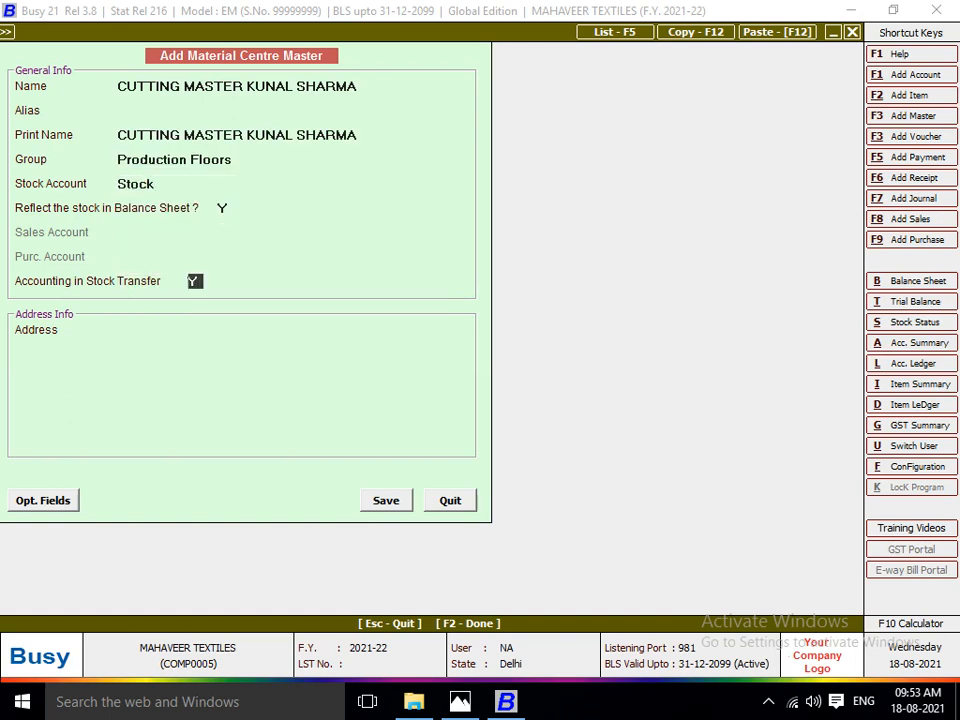
key("Return")
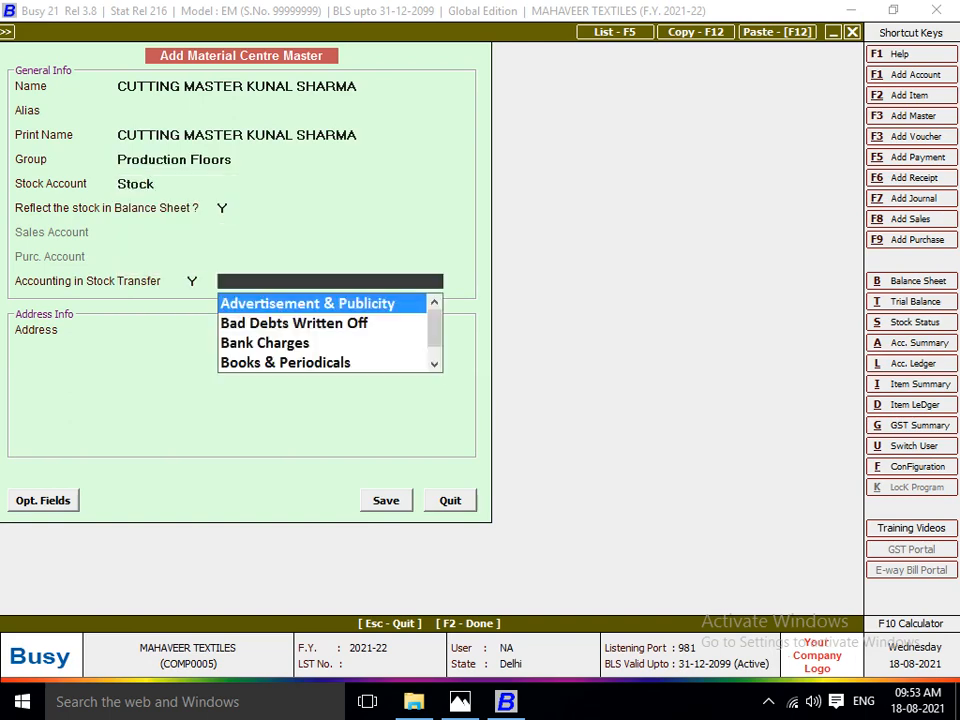
Start a new account master for the stock transfer accounting, named CUTTING MASTER followed by the worker's full name.
key("F3")
type("CUTTING")
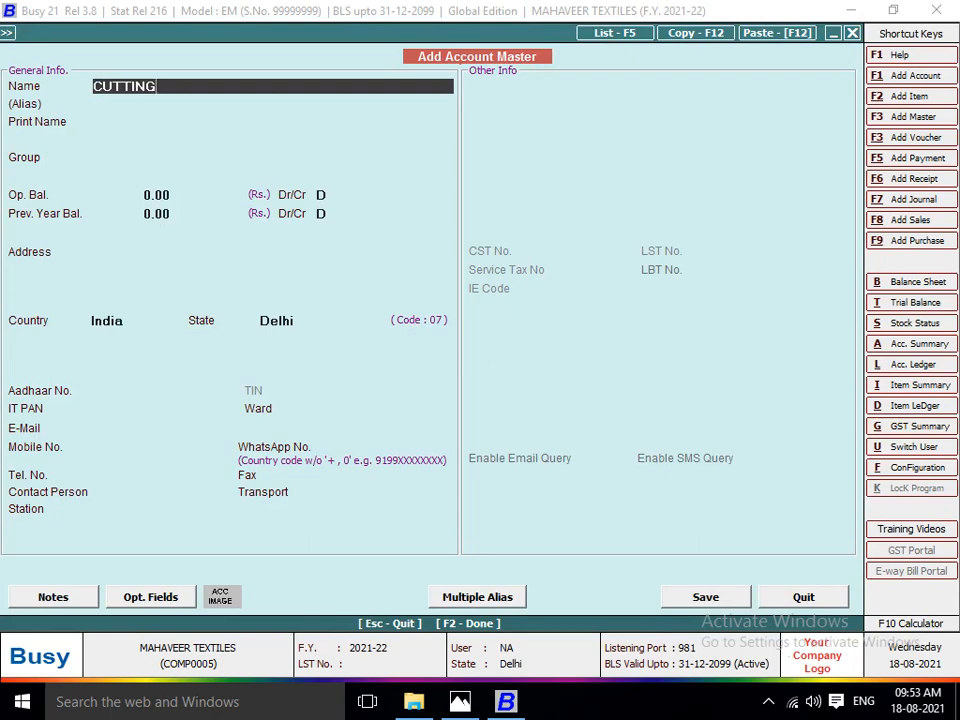
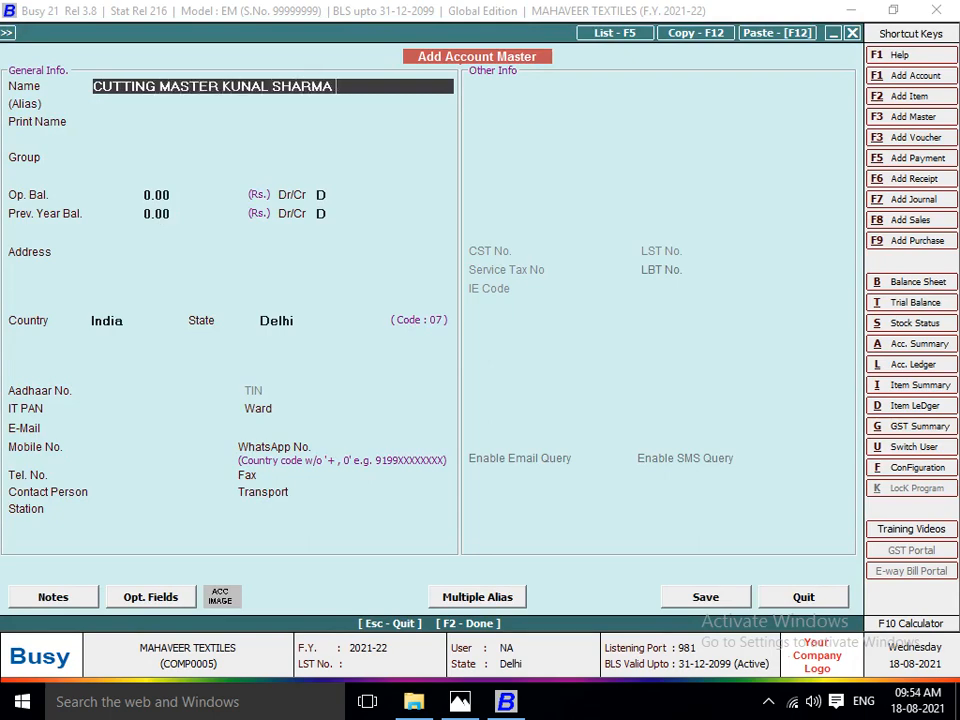
key("Return")
key("Return")
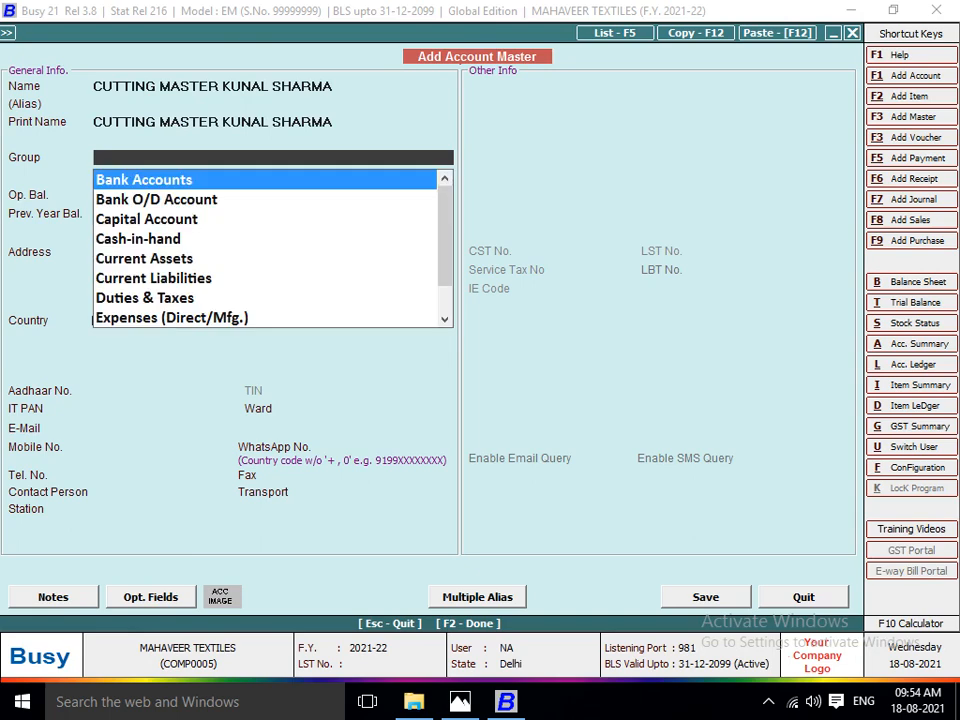
Place the new account in the JOB WORKER group and save the account master.
type("JO")
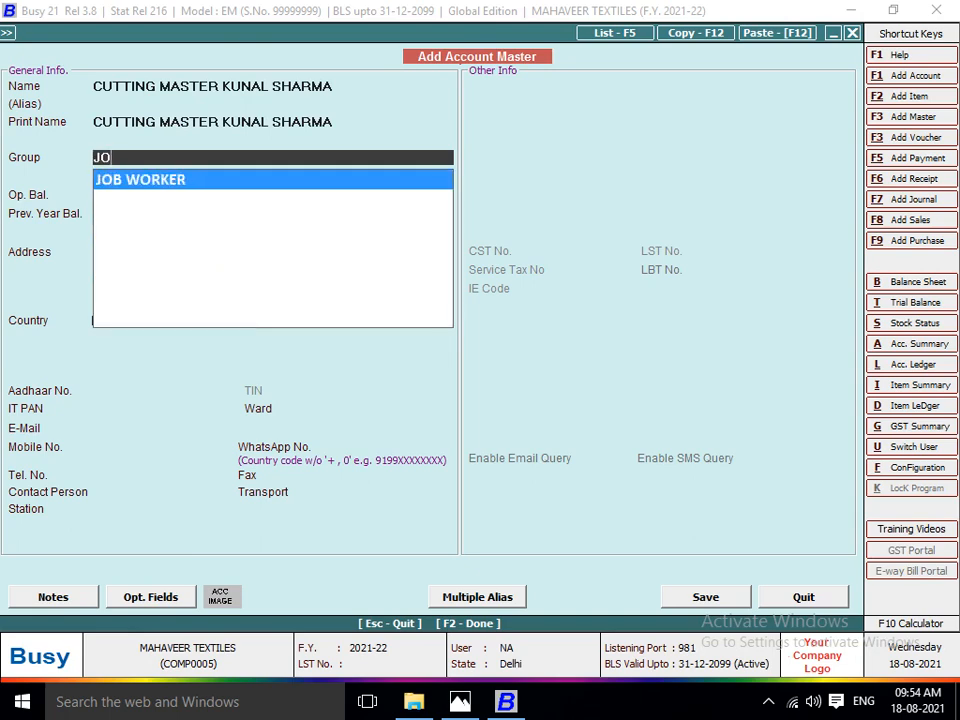
type("B")
key("Return")
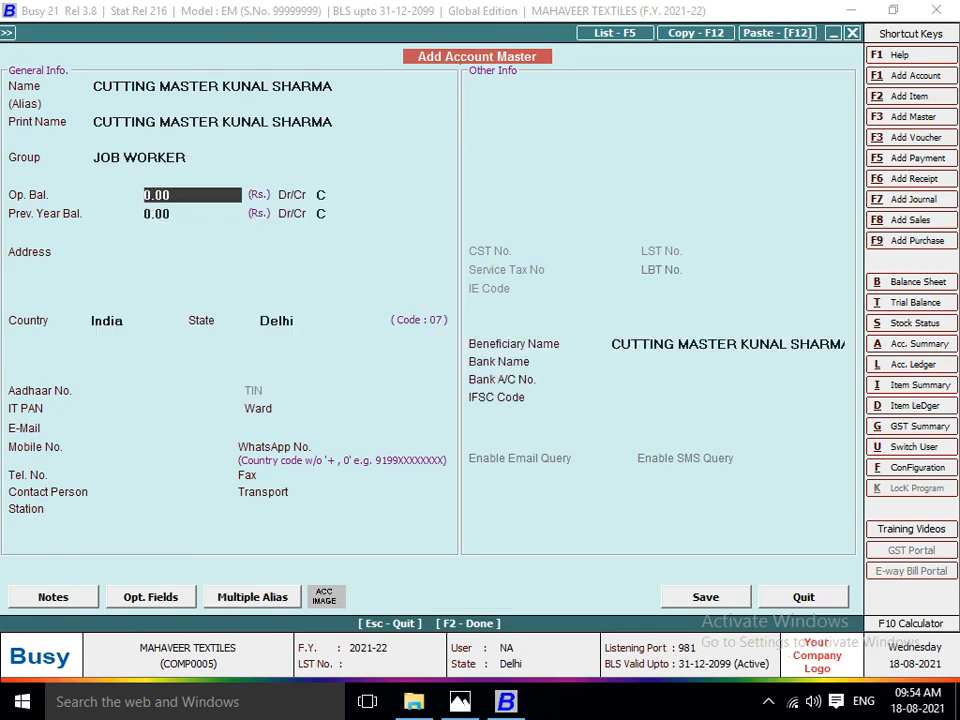
key("Return")
key("Return")
key("Return")
key("F2")
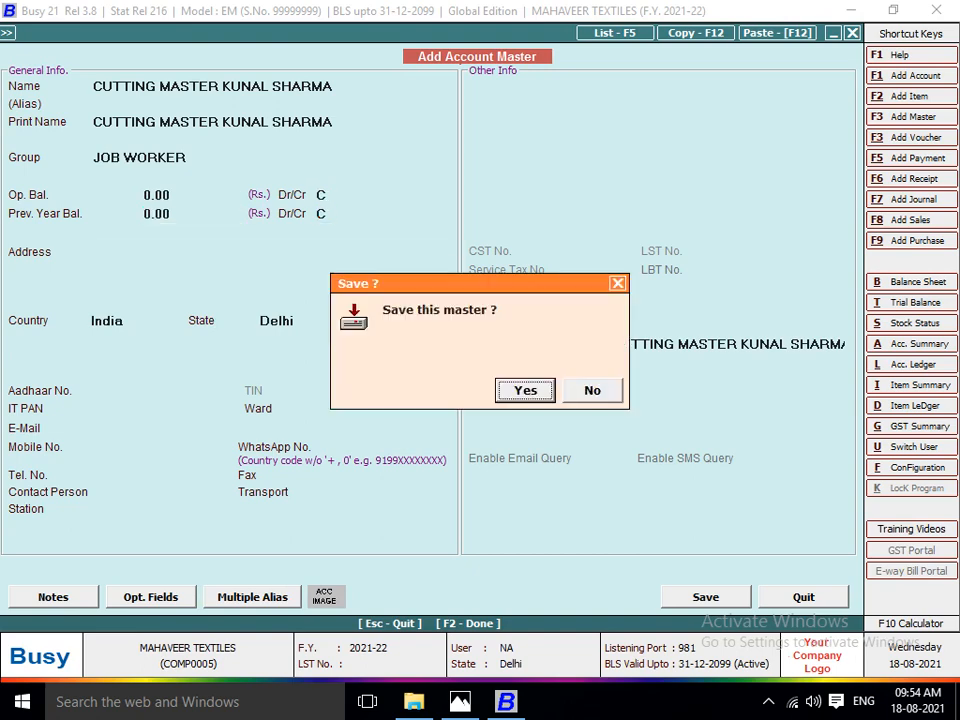
key("Return")
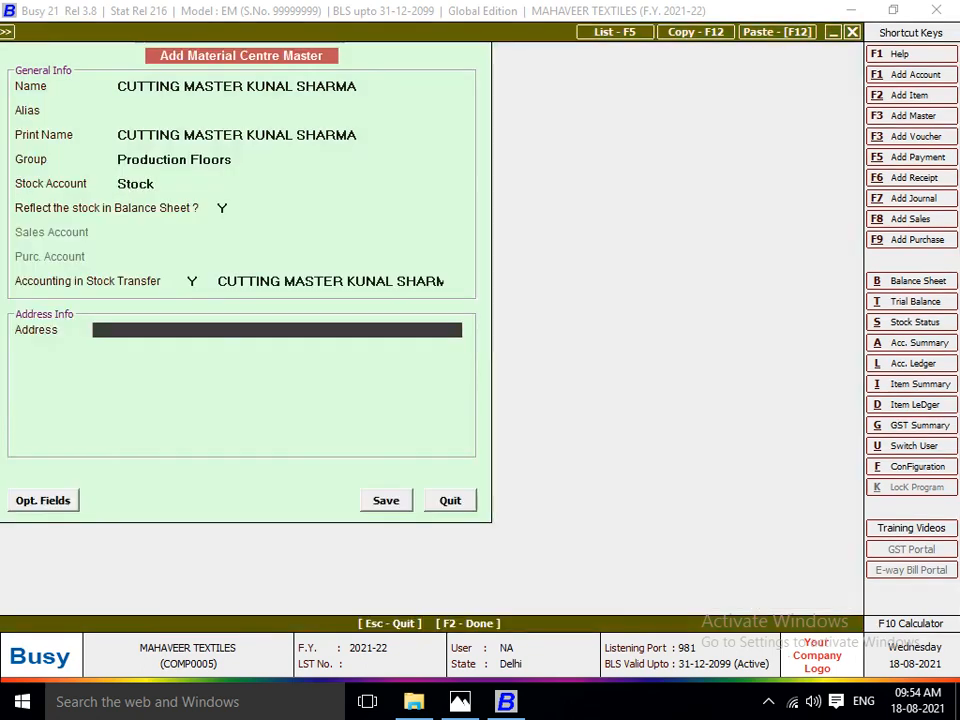
Leave the address blank and save the new cutting master's material centre for the LOT NO 1102 row.
key("Return")
key("Return")
key("Return")
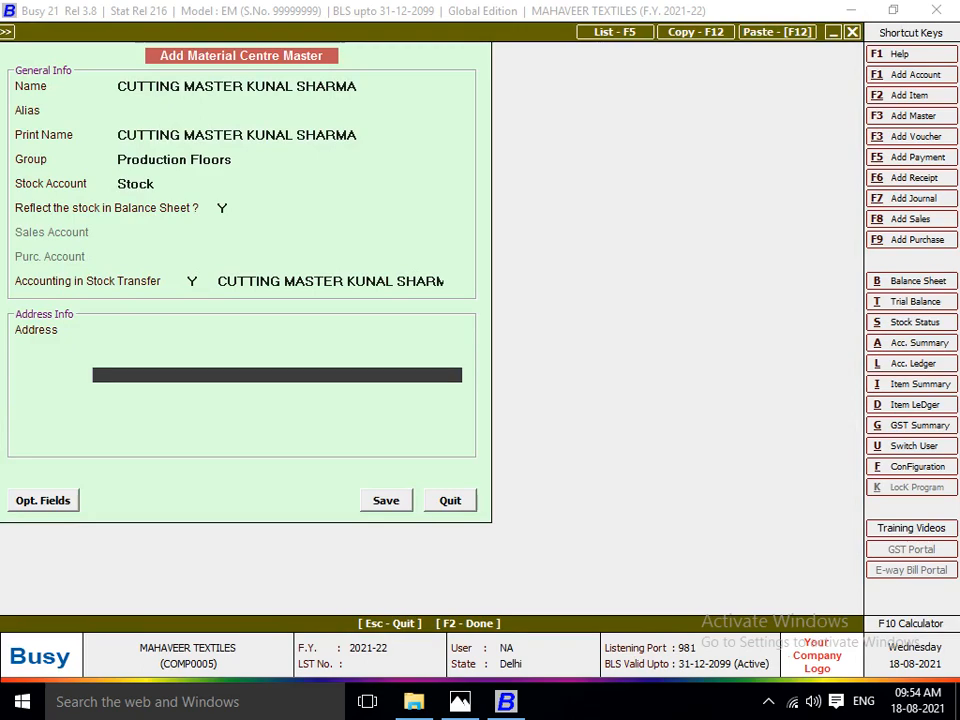
key("F2")
key("Return")
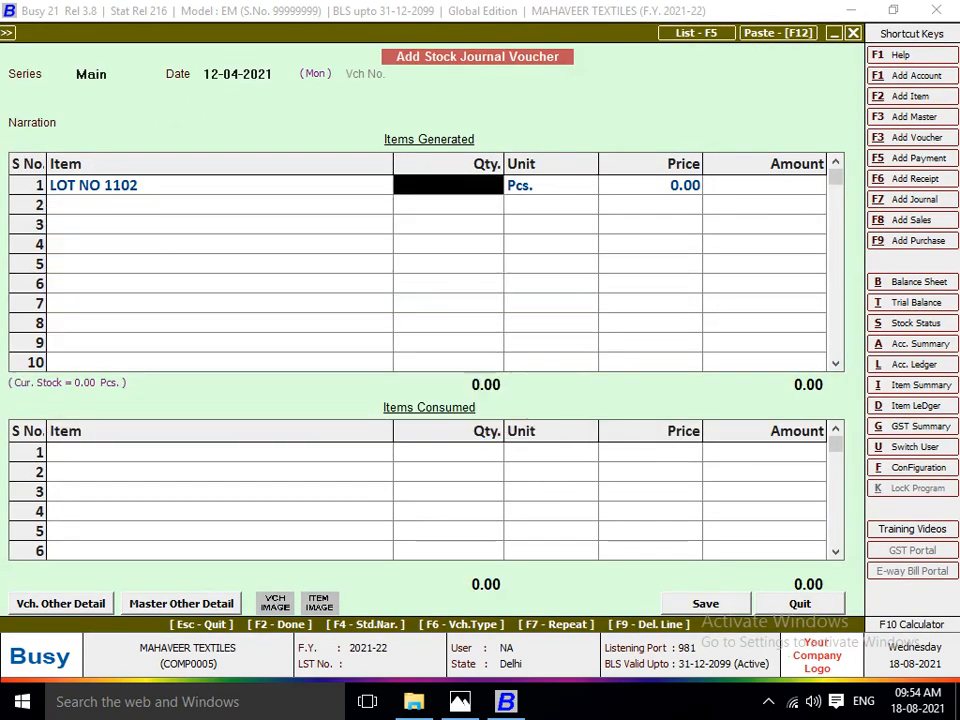
Check the generated quantity on the lot sheet in Photos, and enter 260 Pcs. at zero price for LOT NO 1102 in Busy.
key("alt+Tab")
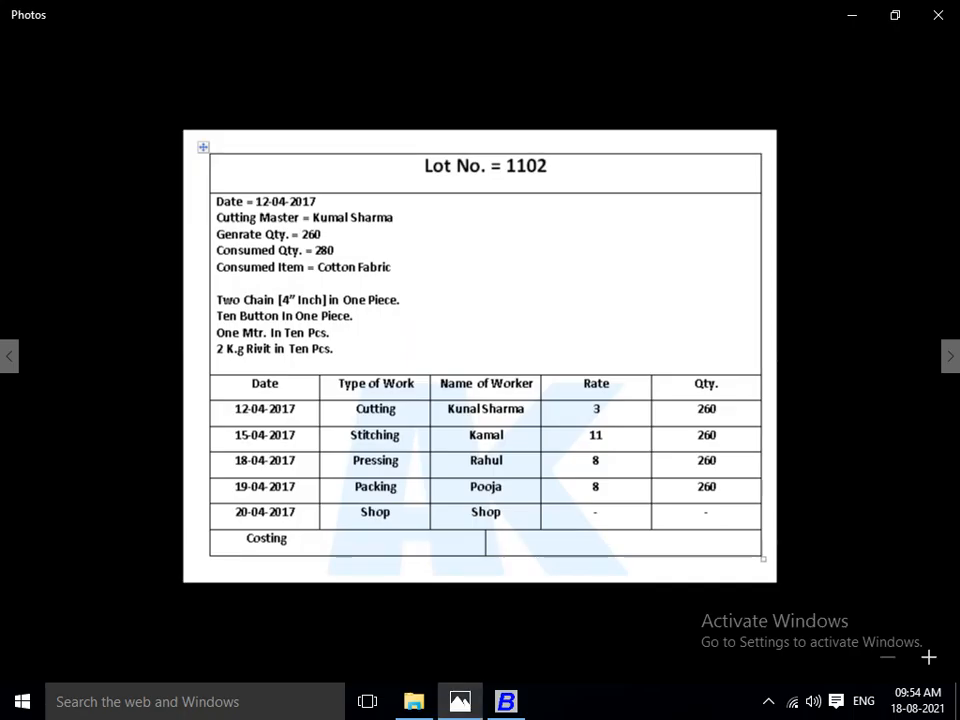
key("alt+Tab")
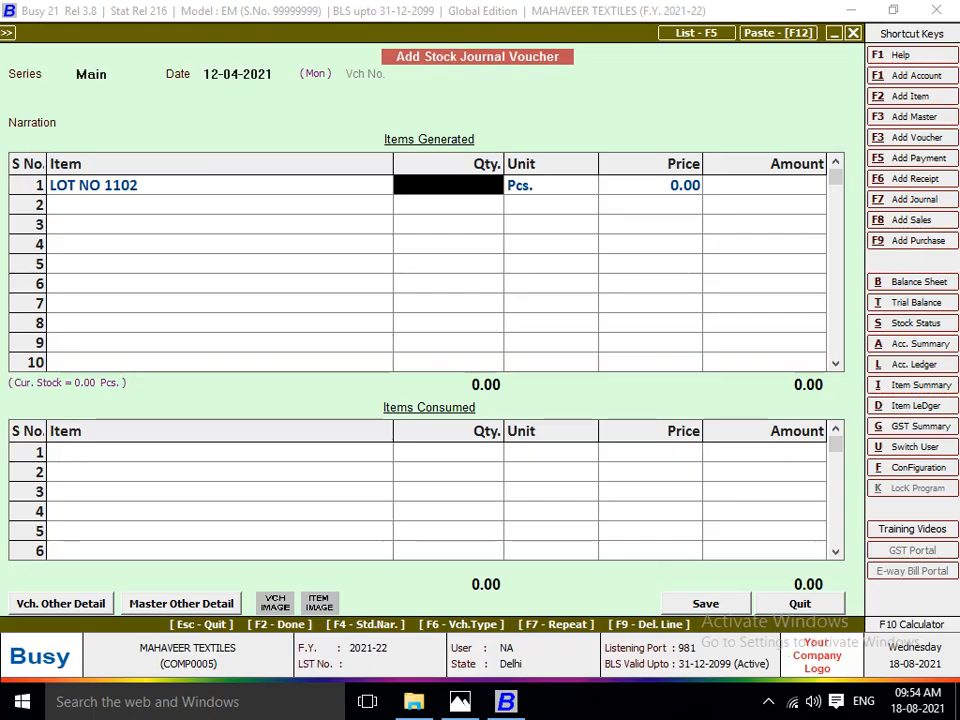
type("260")
key("Return")
key("Return")
key("Return")
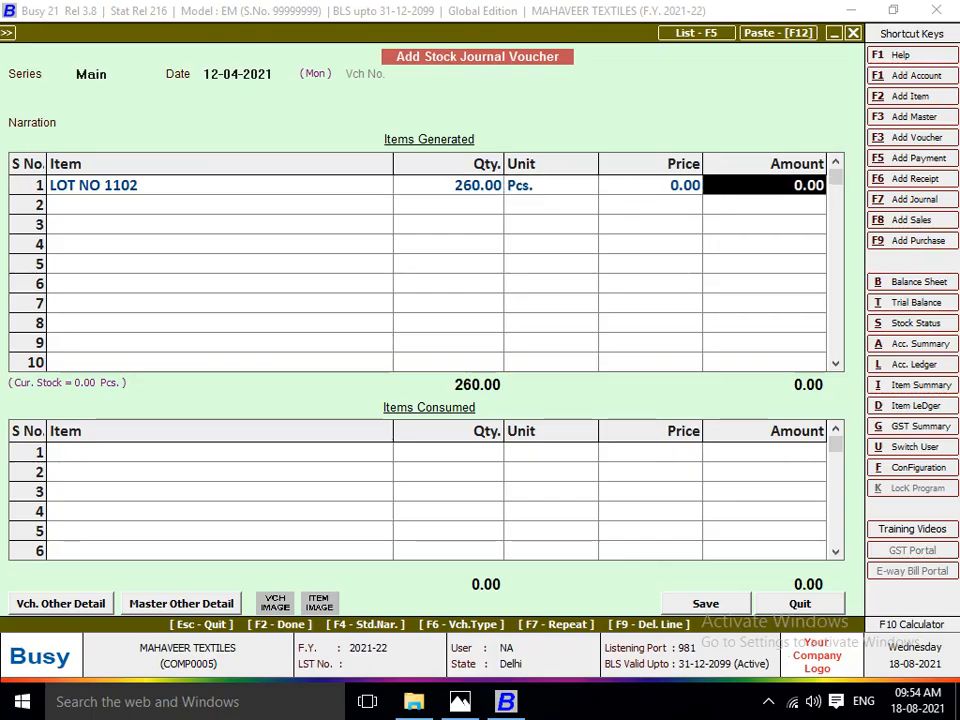
key("Return")
key("Return")
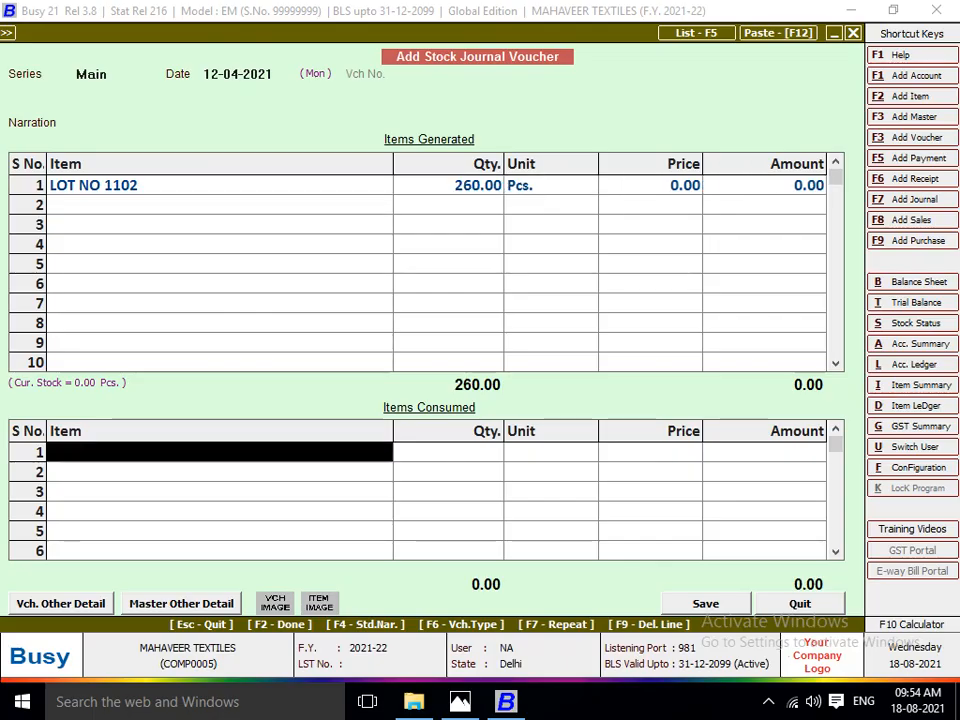
Check the consumed fabric in Photos, and add 280 metres of COTTON FABRICS from Main Store as the first consumed item in Busy.
key("alt+Tab")
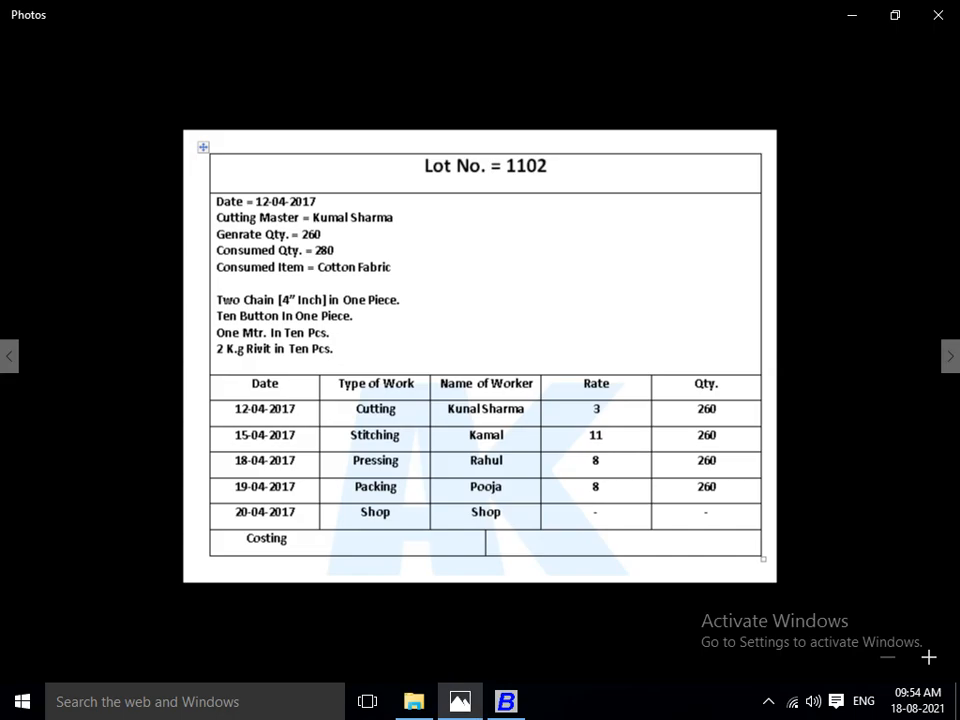
key("alt+Tab")
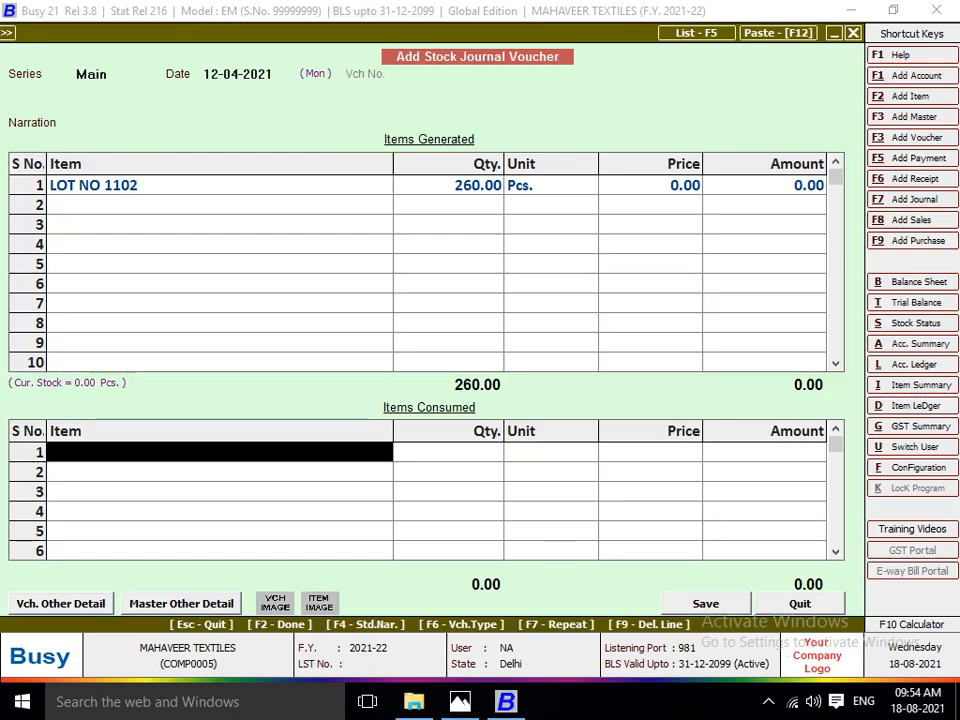
type("cOT")
key("Return")
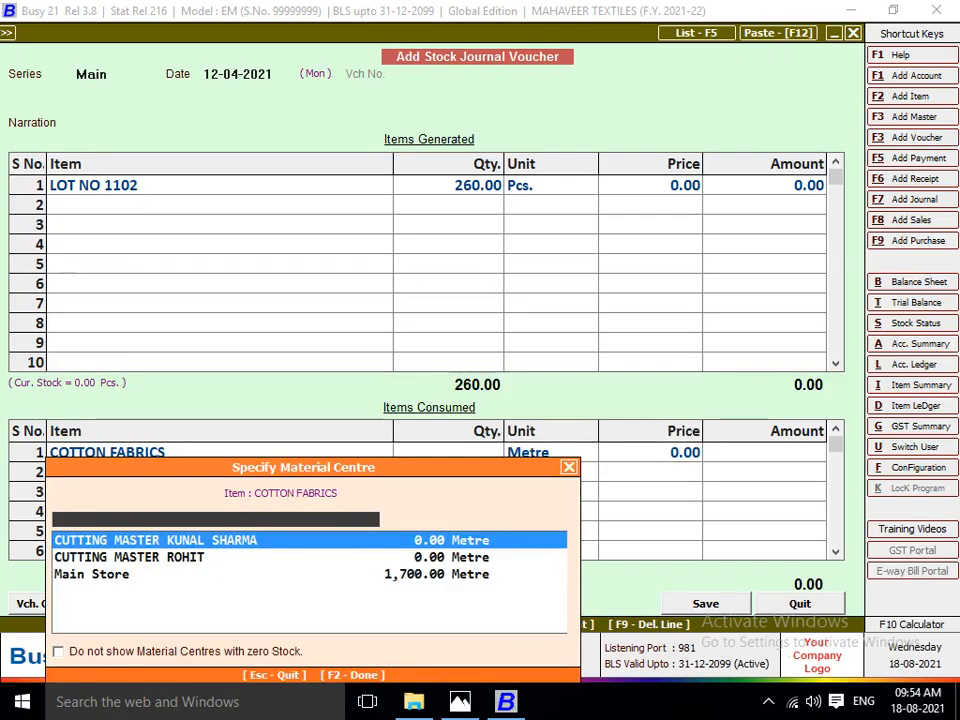
type("MA")
key("Return")
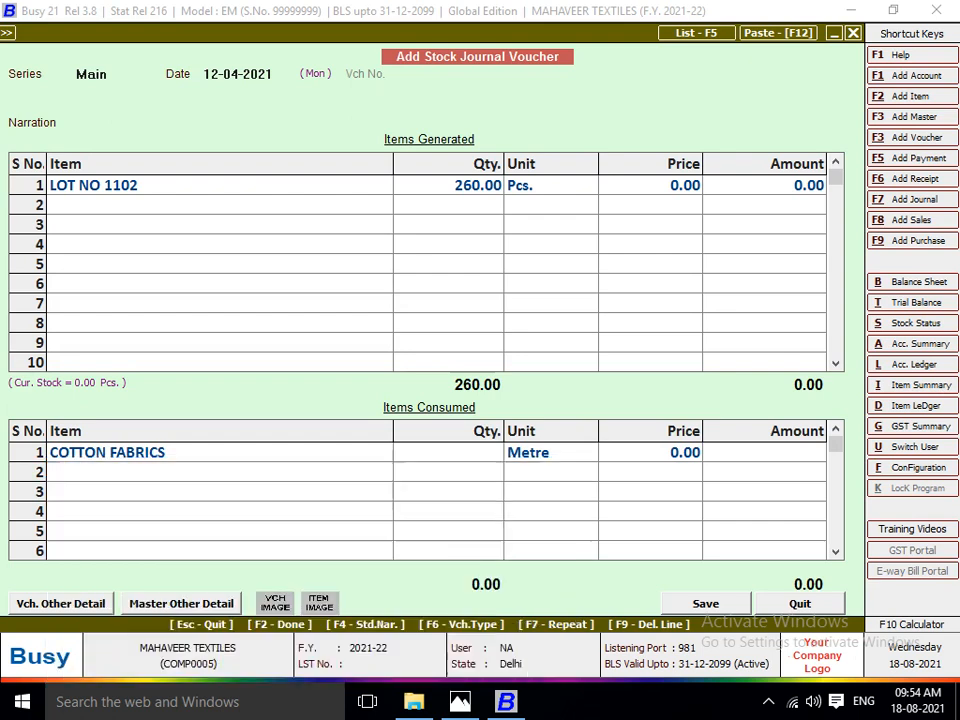
type("280.00")
key("Return")
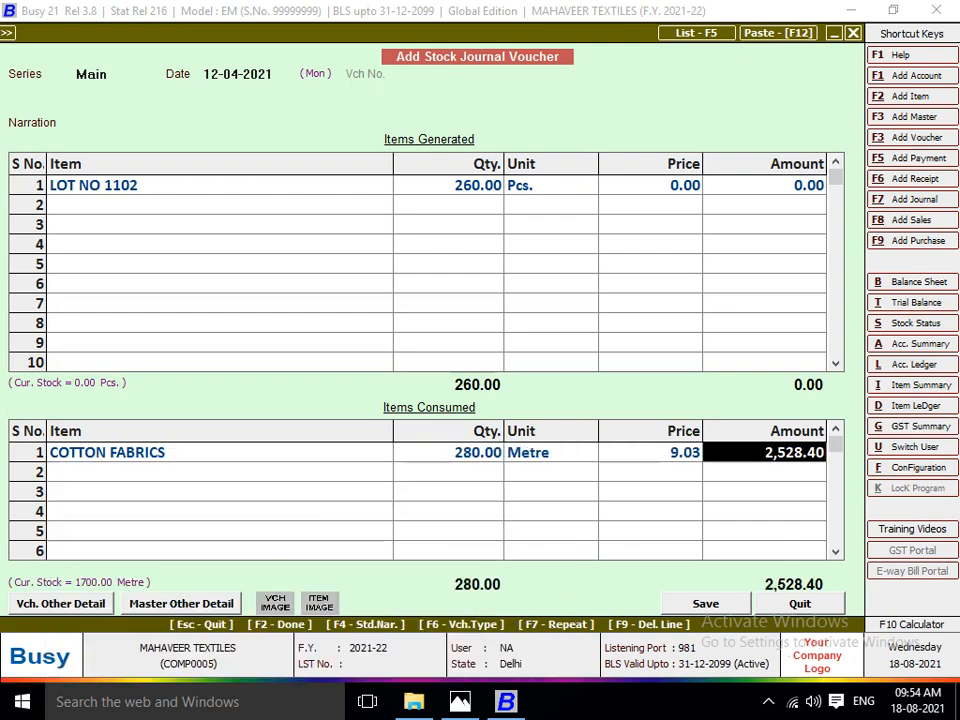
key("Return")
Check the chain usage on the lot sheet in Photos, and add CHAIN 4.5 from Main Store as the second consumed item in Busy.
key("alt+Tab")
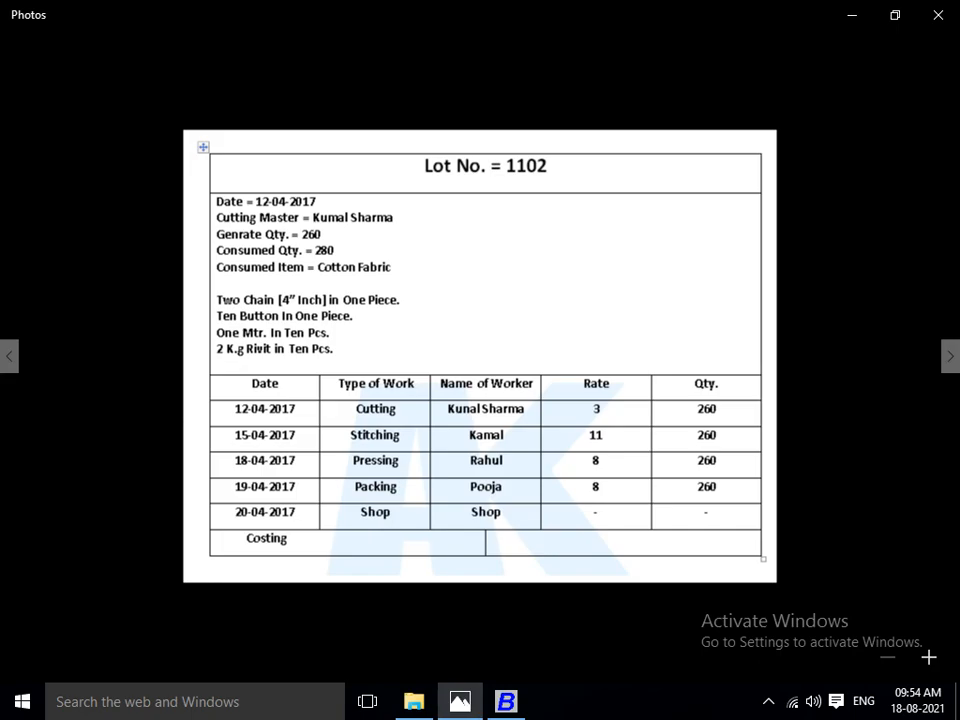
key("alt+Tab")
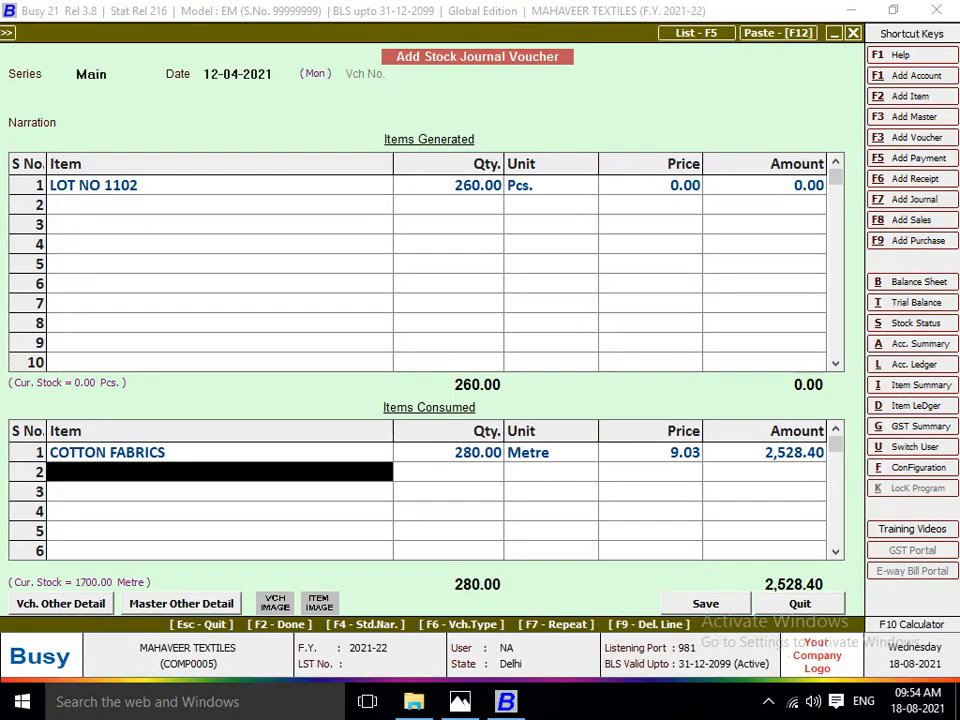
type("cHAIN")
key("Down")
key("Return")
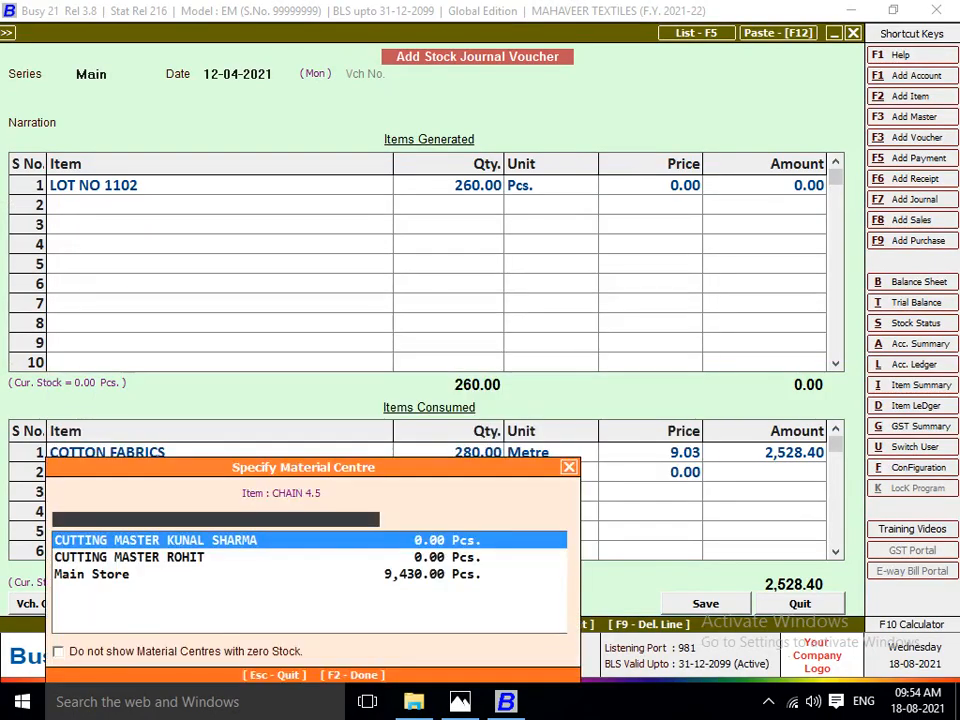
key("Down")
key("Down")
key("Return")
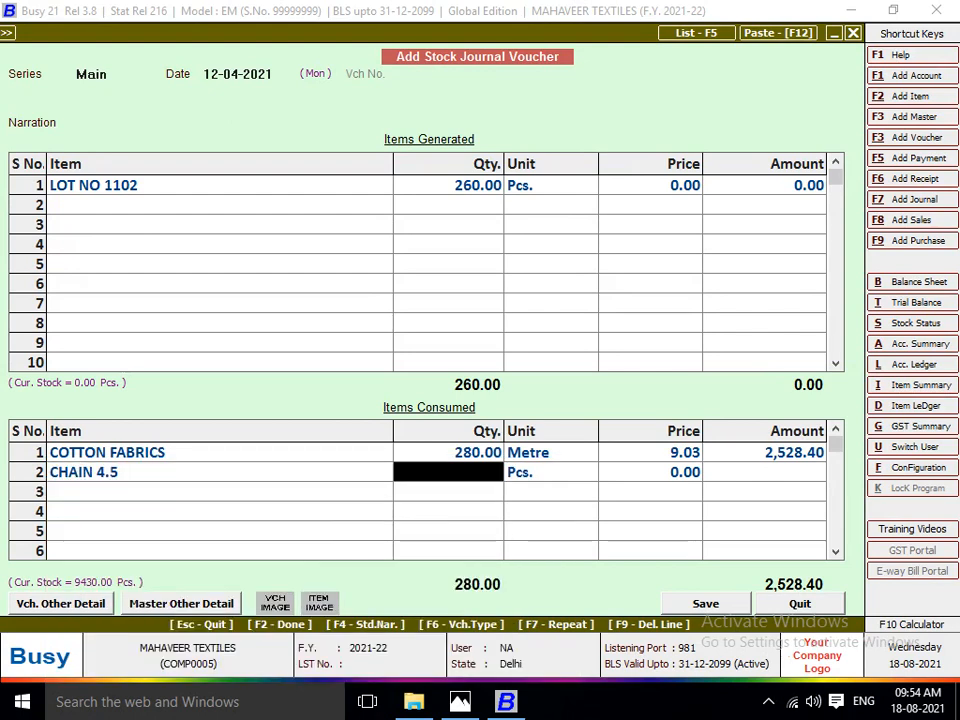
Enter 520 Pcs. as the consumed quantity of CHAIN 4.5, accepting the default price and amount.
type("52")
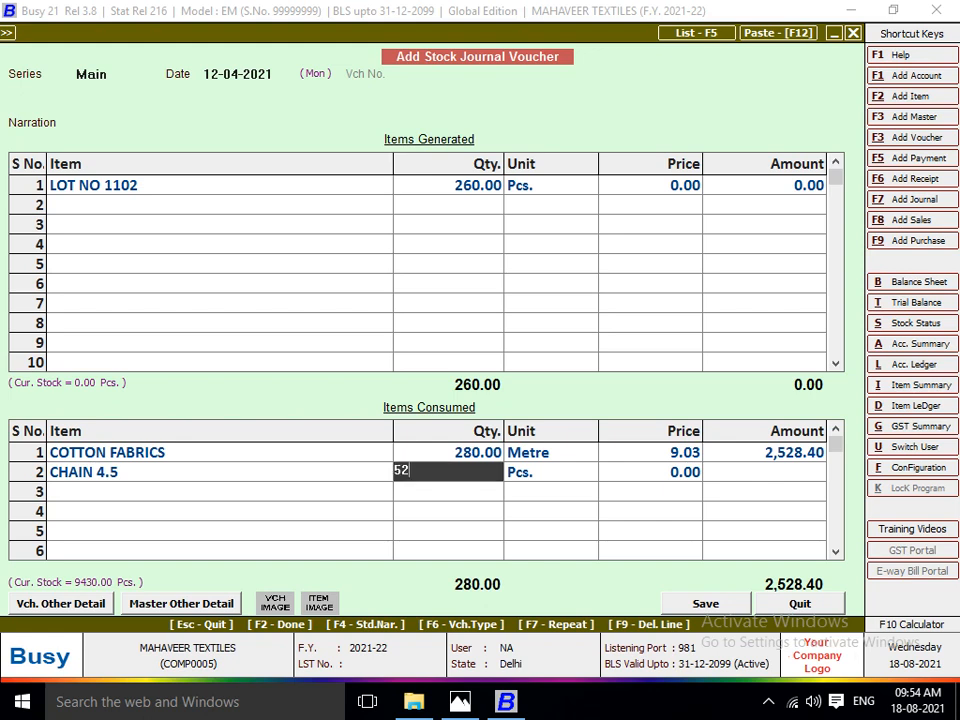
type("0")
key("Return")
key("Return")
key("Return")
key("Return")
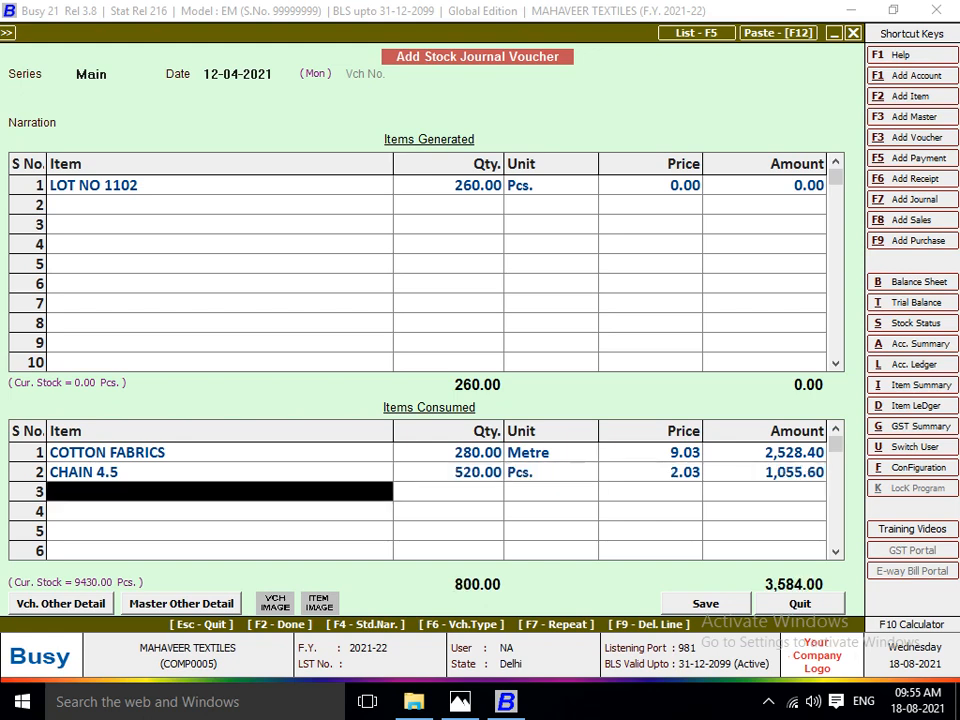
Check the button usage on the lot sheet in Photos, and add 2,600 Pcs. of BUTTON from Main Store as a consumed item in Busy.
key("alt+Tab")
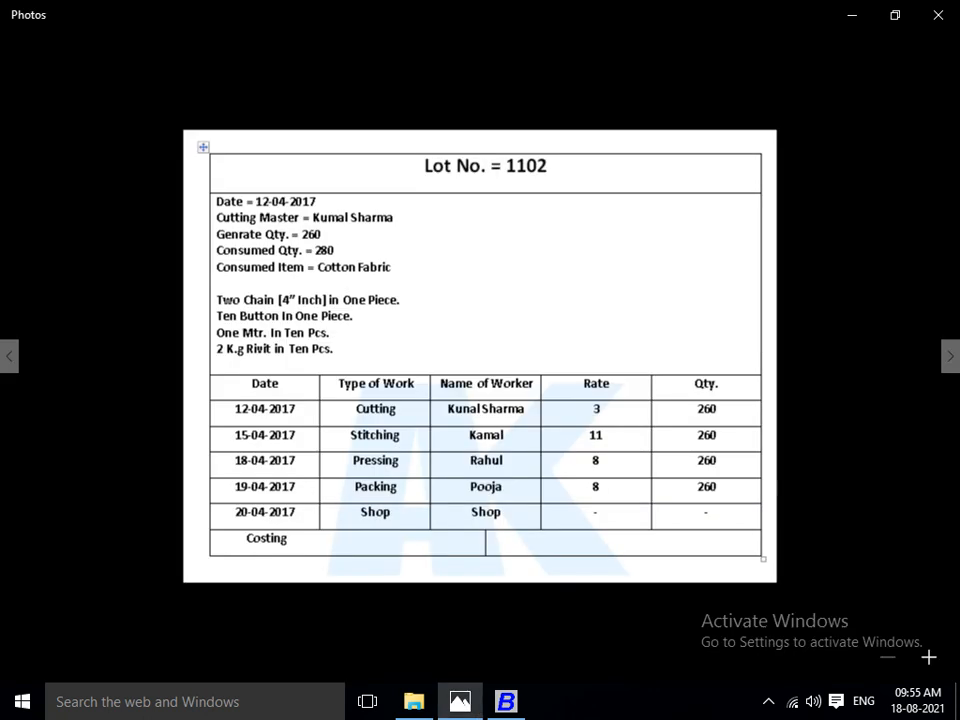
key("alt+Tab")
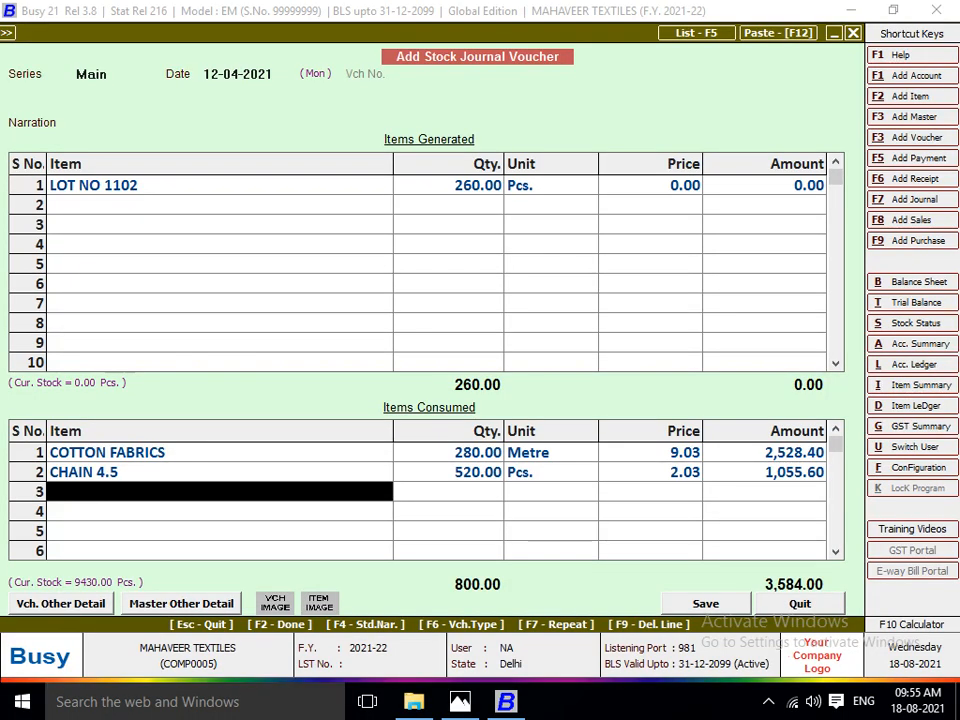
type("butt")
key("Return")
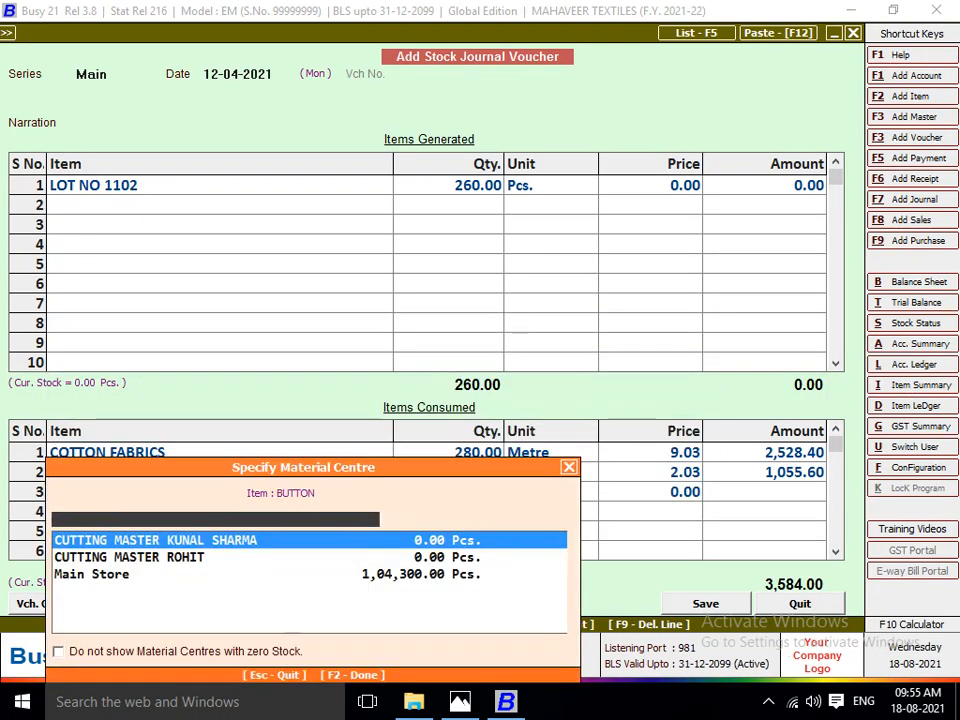
type("MA")
key("Return")
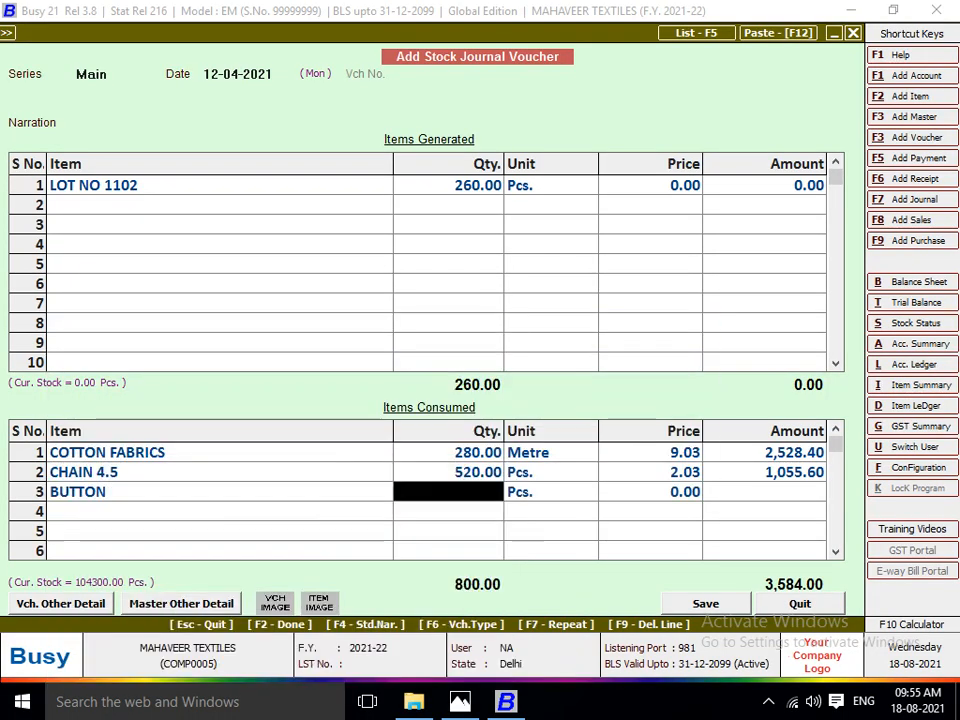
type("2600")
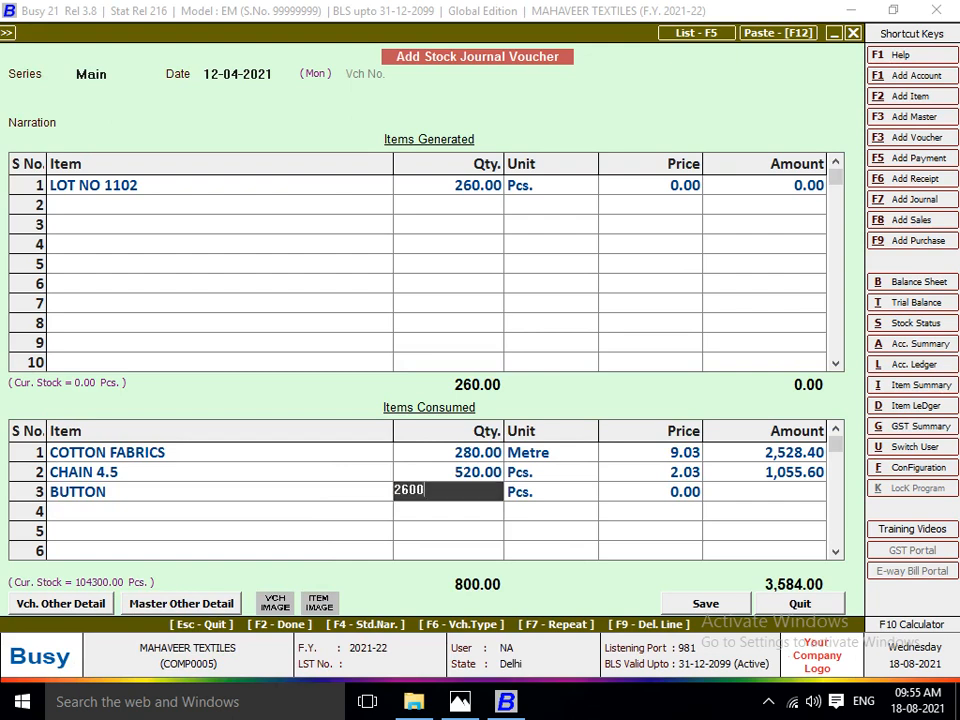
key("Return")
key("Return")
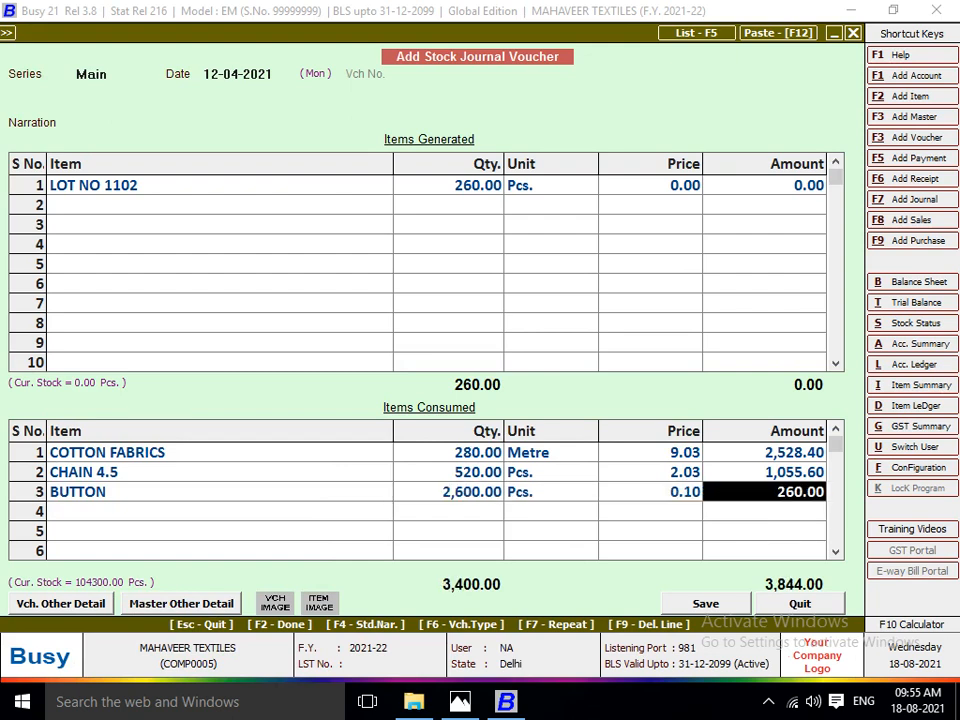
key("Return")
Check the rivet usage on the lot sheet in Photos, and add RIVIT from Main Store as the fourth consumed item in Busy.
key("alt+Tab")
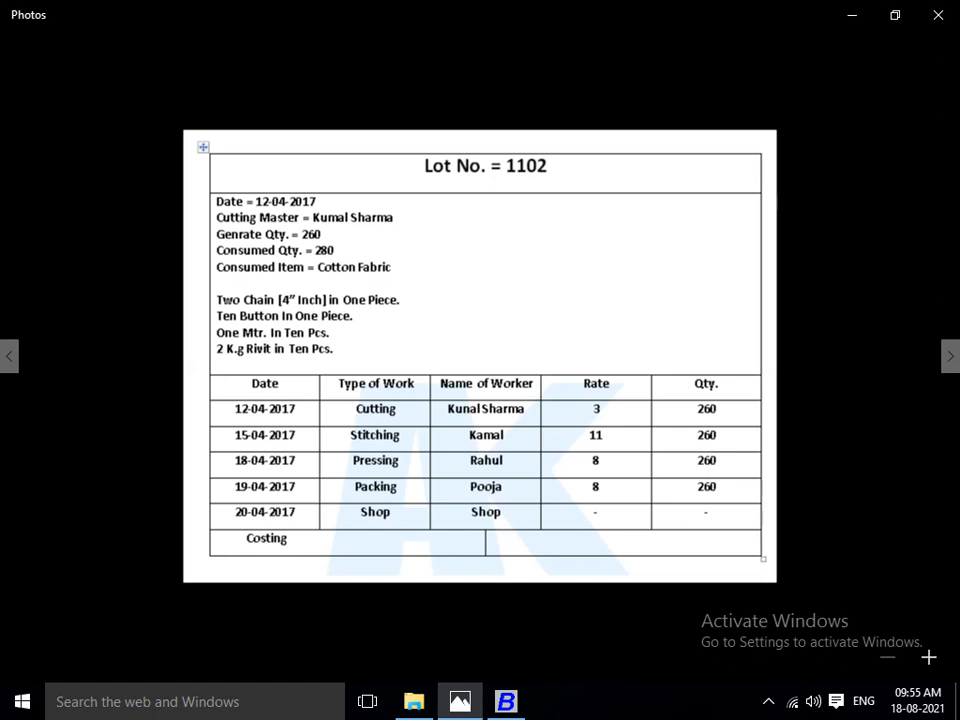
key("alt+Tab")
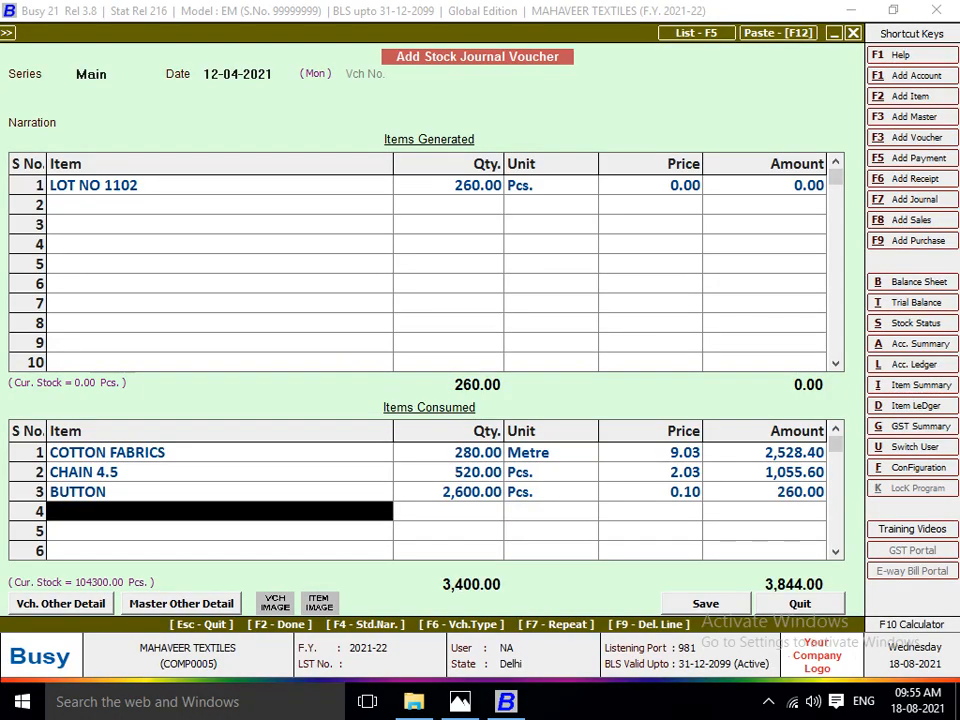
type("riv")
key("Return")
type("ma")
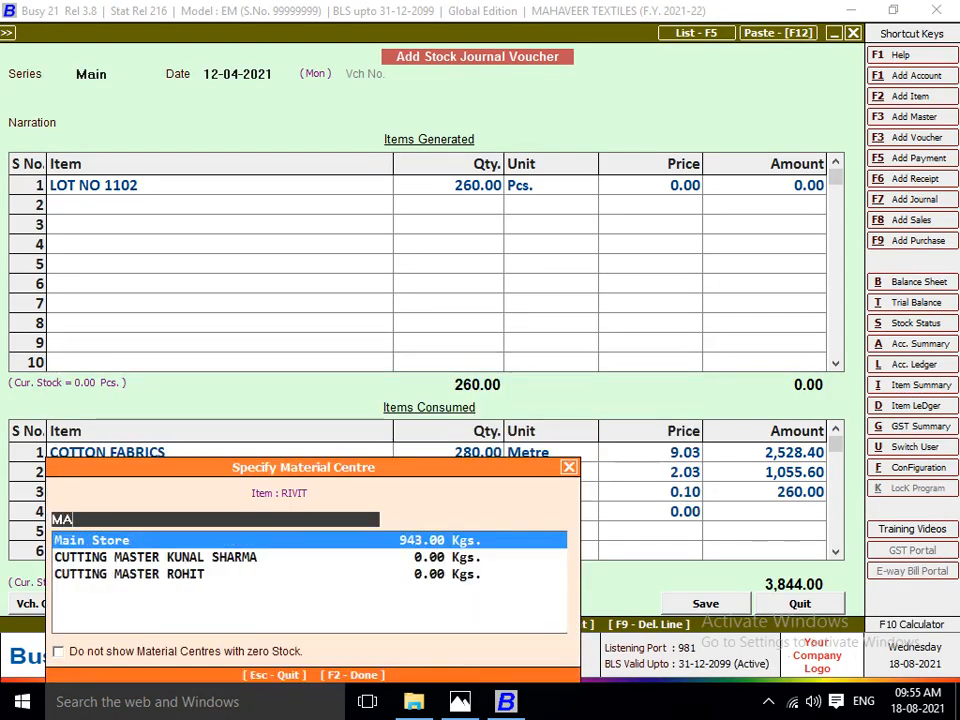
key("Return")
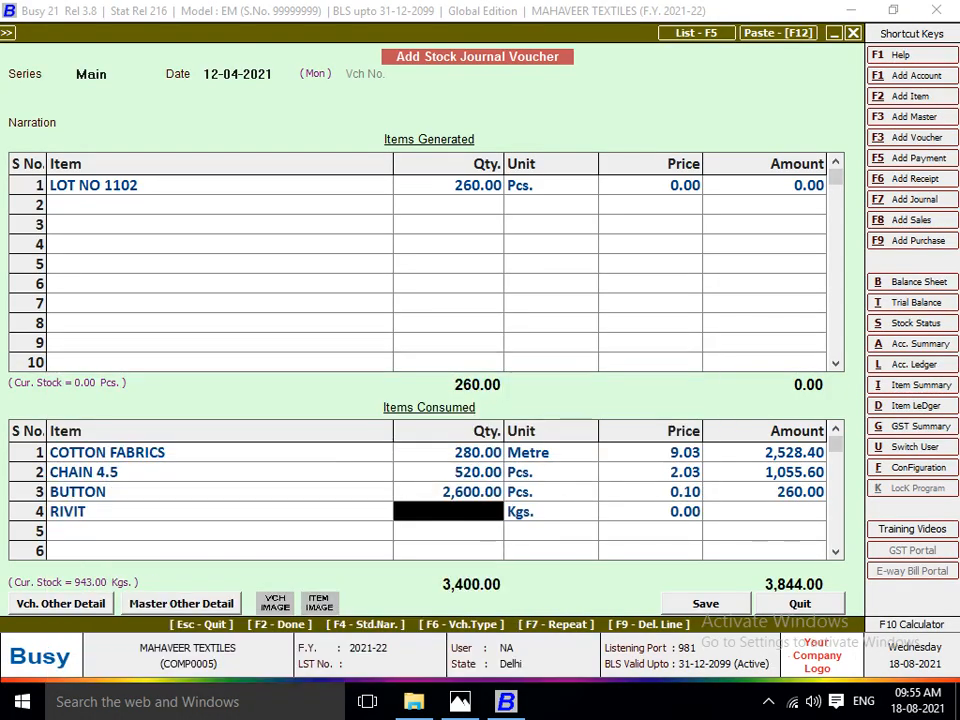
Calculate 260/5 with the built-in calculator and enter the resulting 52 Kgs. as the RIVIT quantity, accepting its default price.
key("F10")
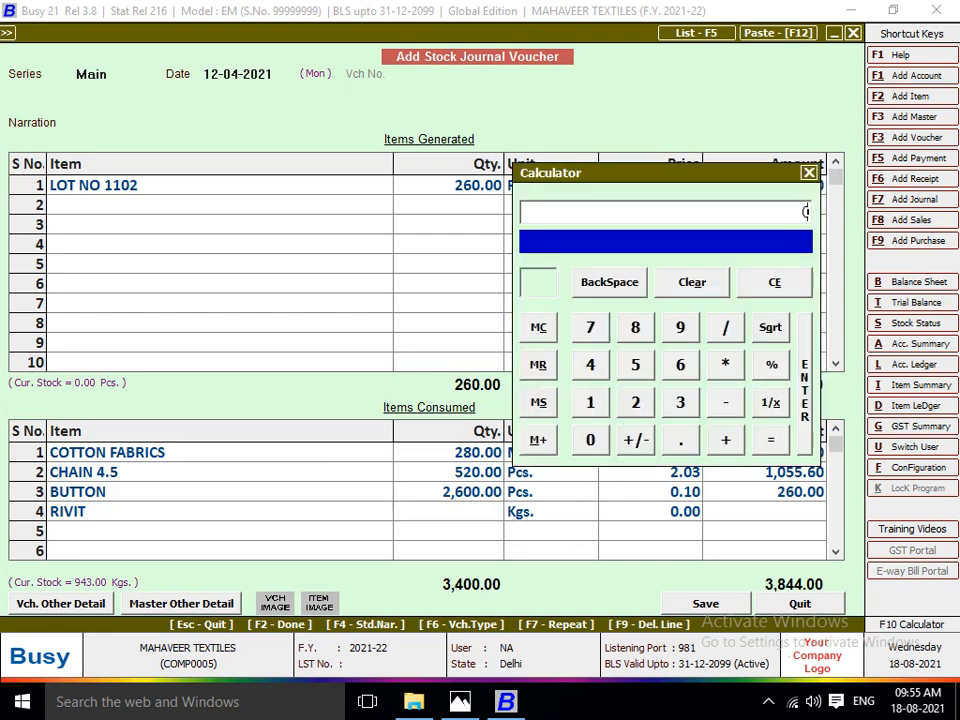
type("260/5")
key("Return")
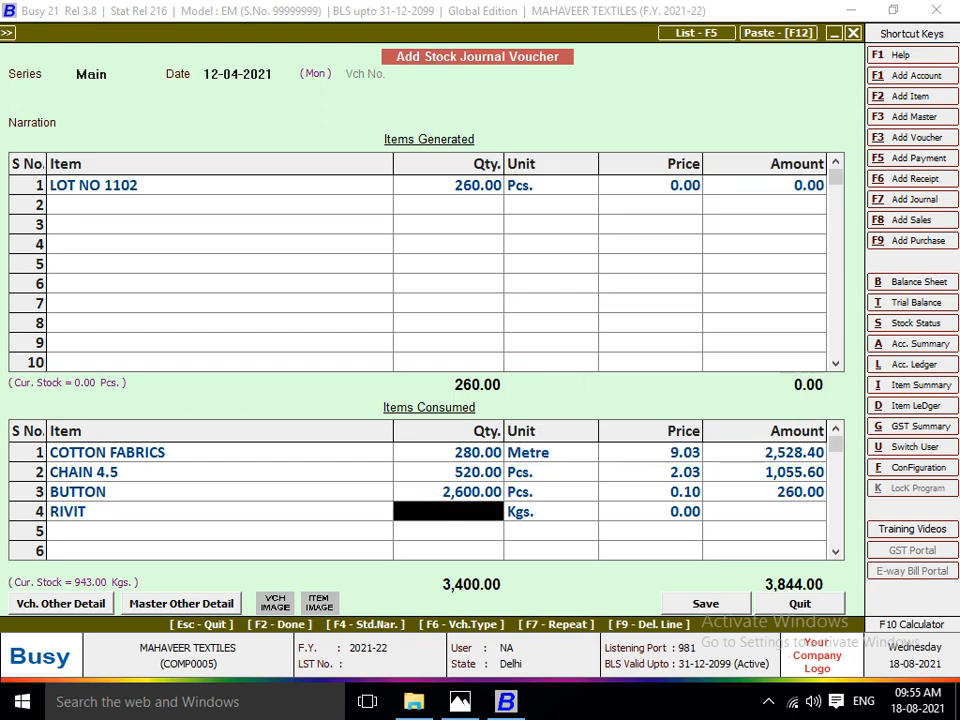
key("Return")
key("Return")
key("Return")
key("Return")
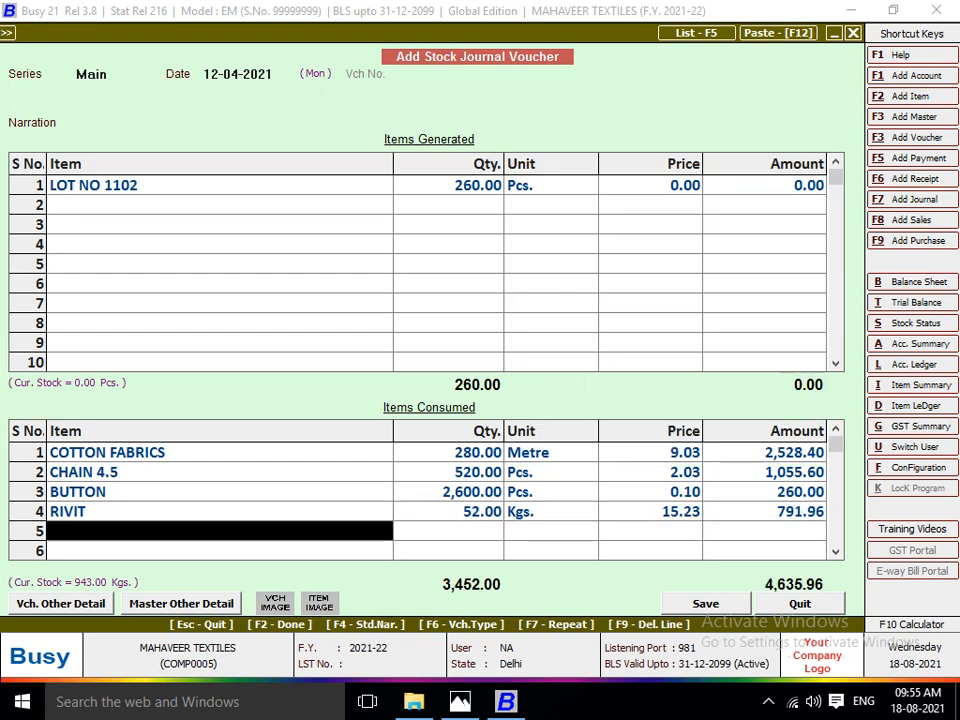
Set the amount of the generated LOT NO 1102 to 4,635.96 to match the consumed total, and save the voucher.
left_click(765, 185)
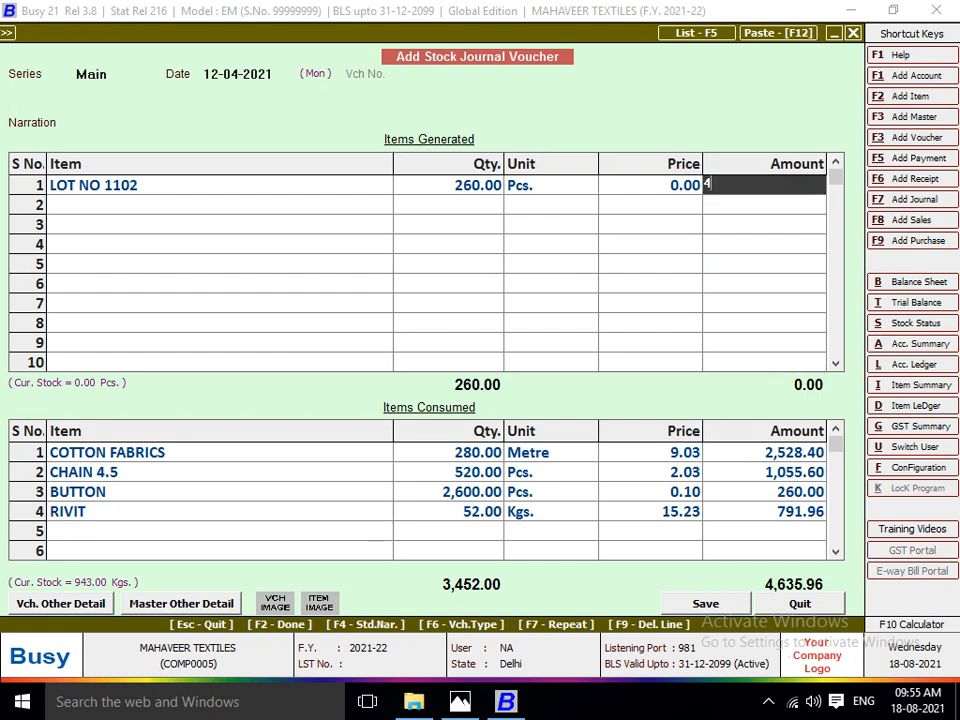
type("4,635.96")
key("Return")
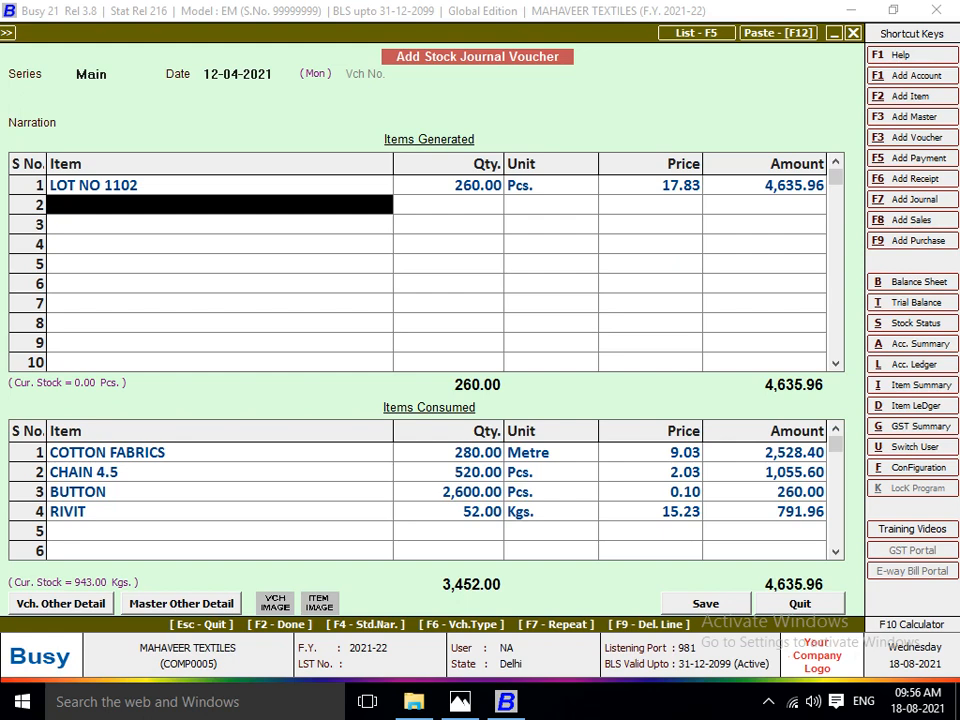
key("Return")
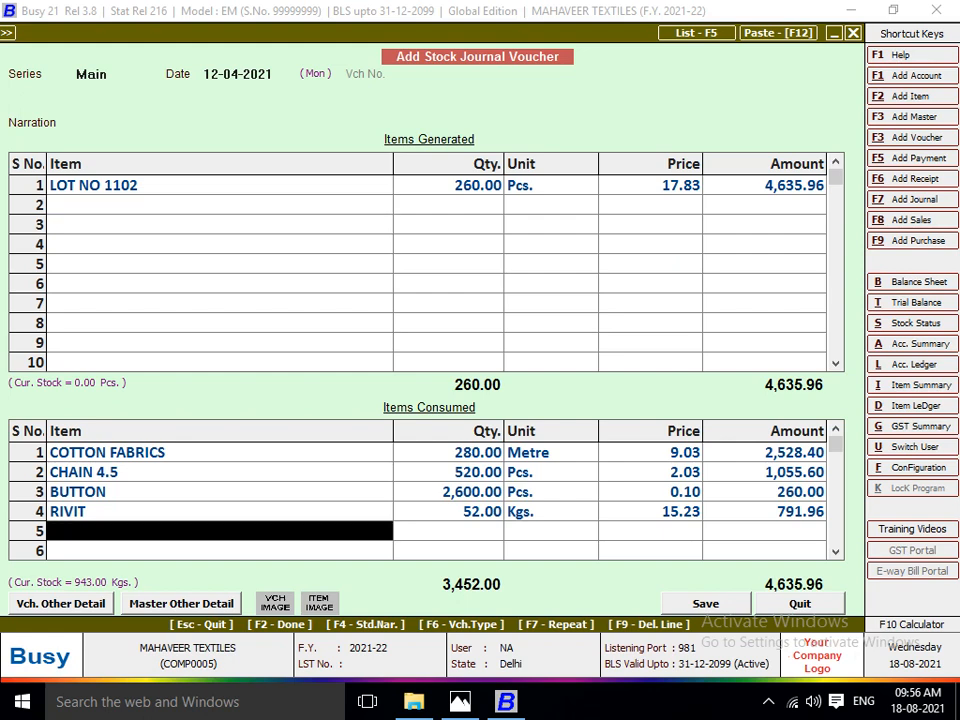
key("Return")
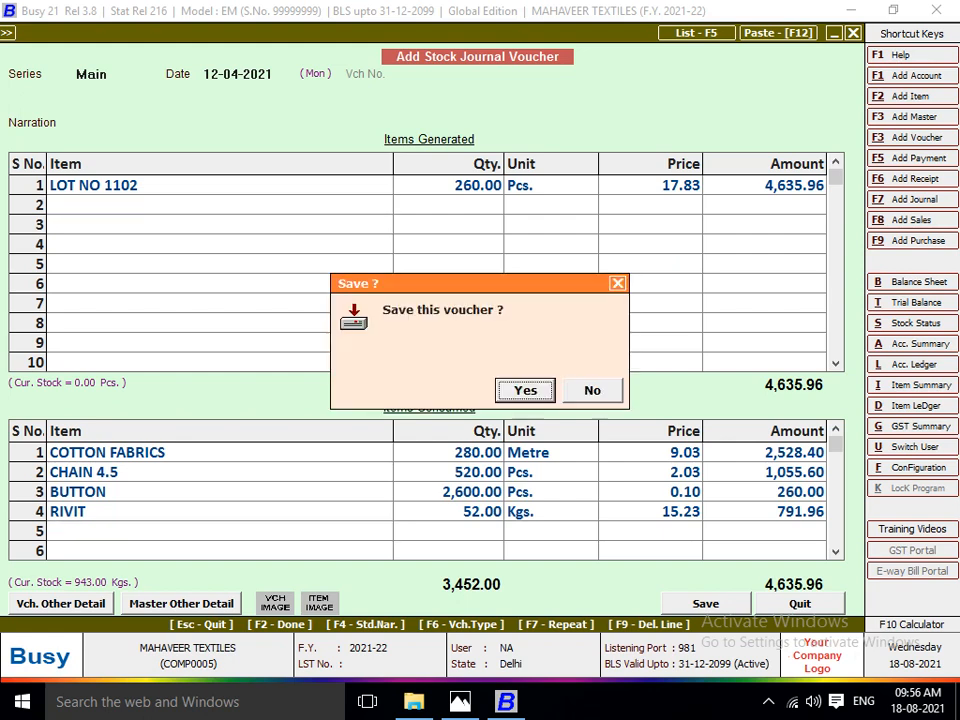
key("Return")
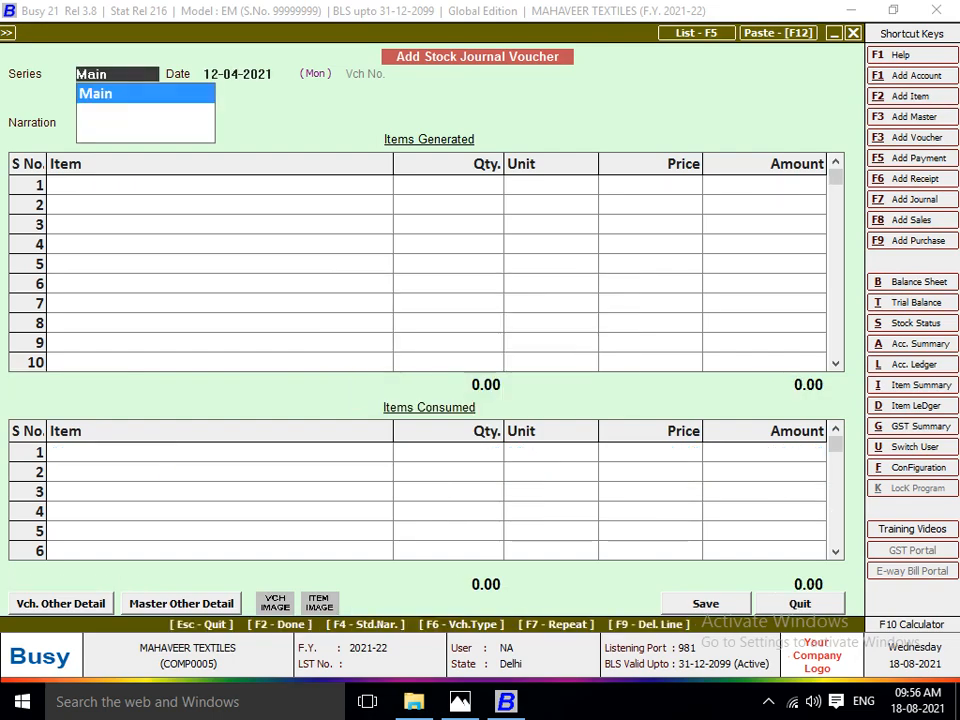
Check the Lot 1103 sheet in Photos, and date the new stock journal voucher 16-04-2021 in Busy with a blank narration.
key("alt+Tab")
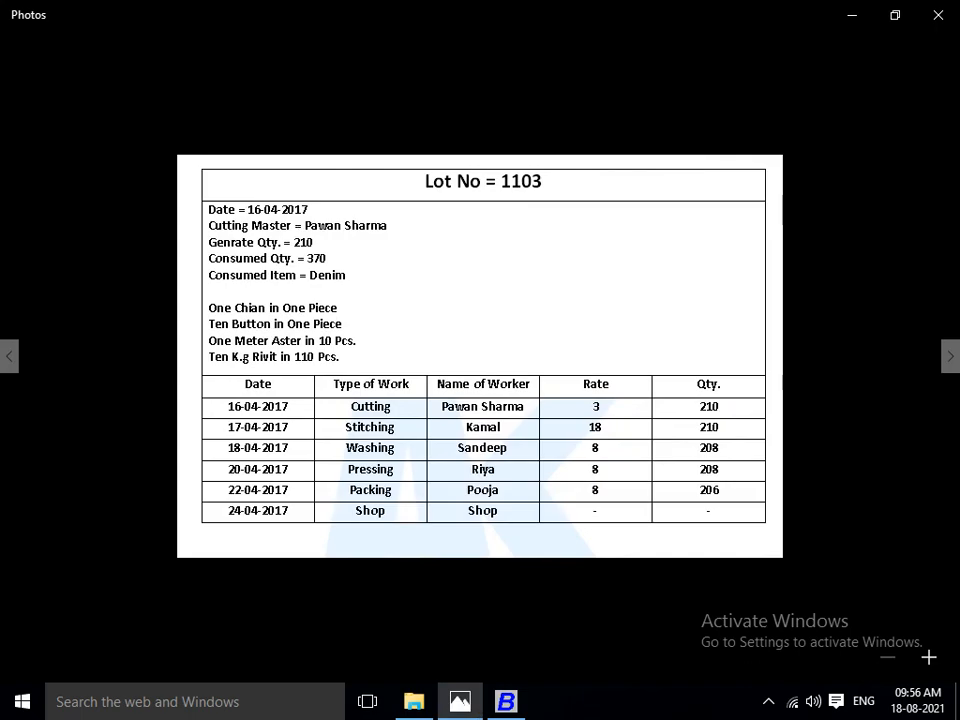
key("alt+Tab")
key("Return")
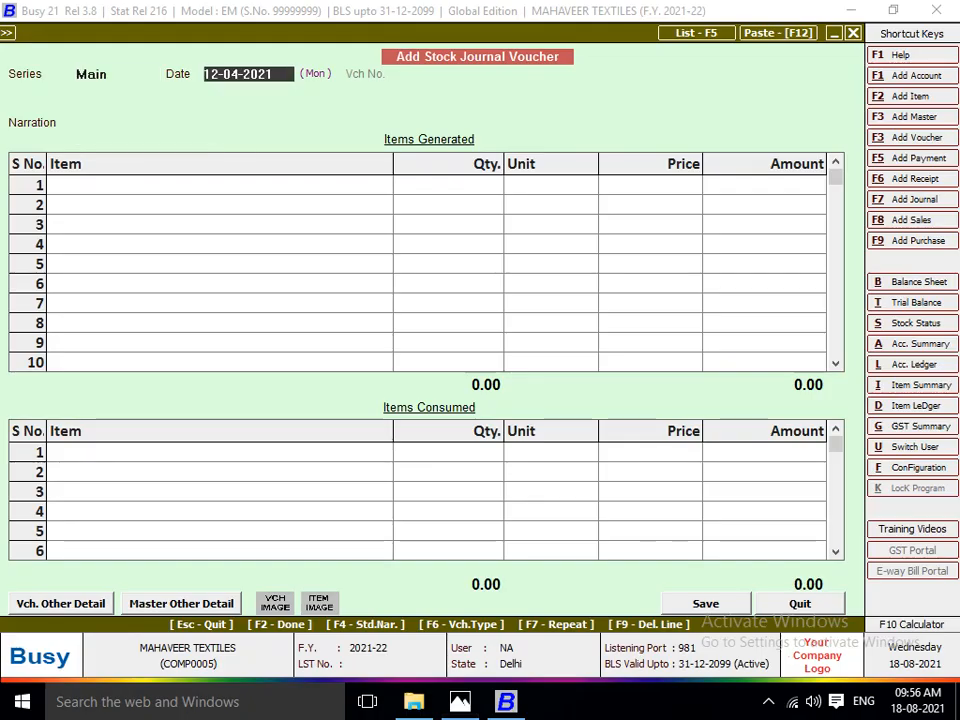
key("alt+Tab")
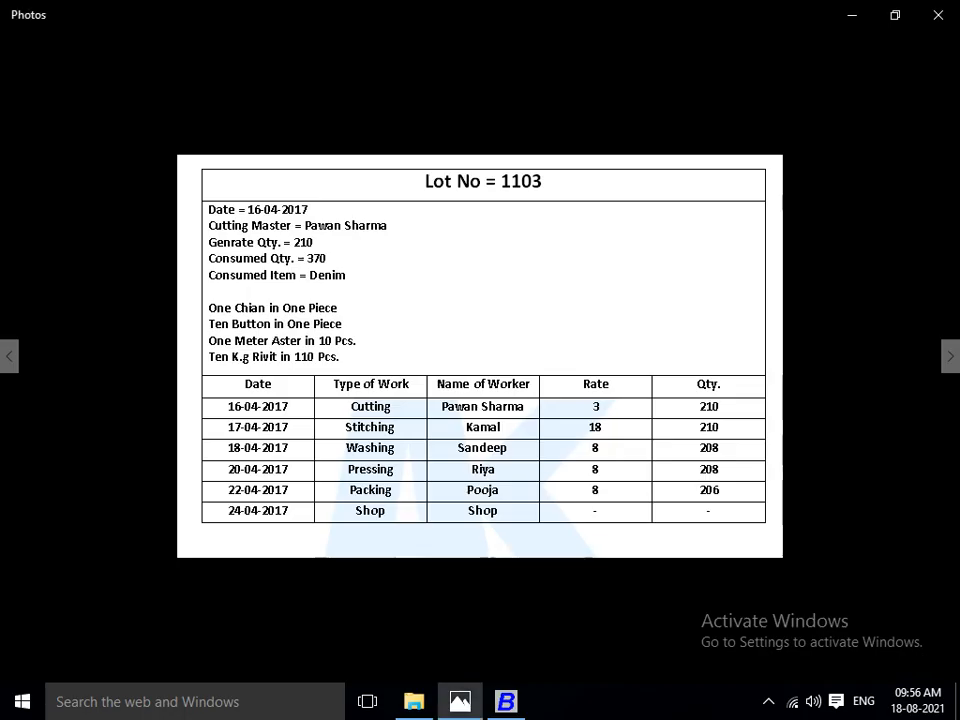
key("alt+Tab")
type("16")
key("Return")
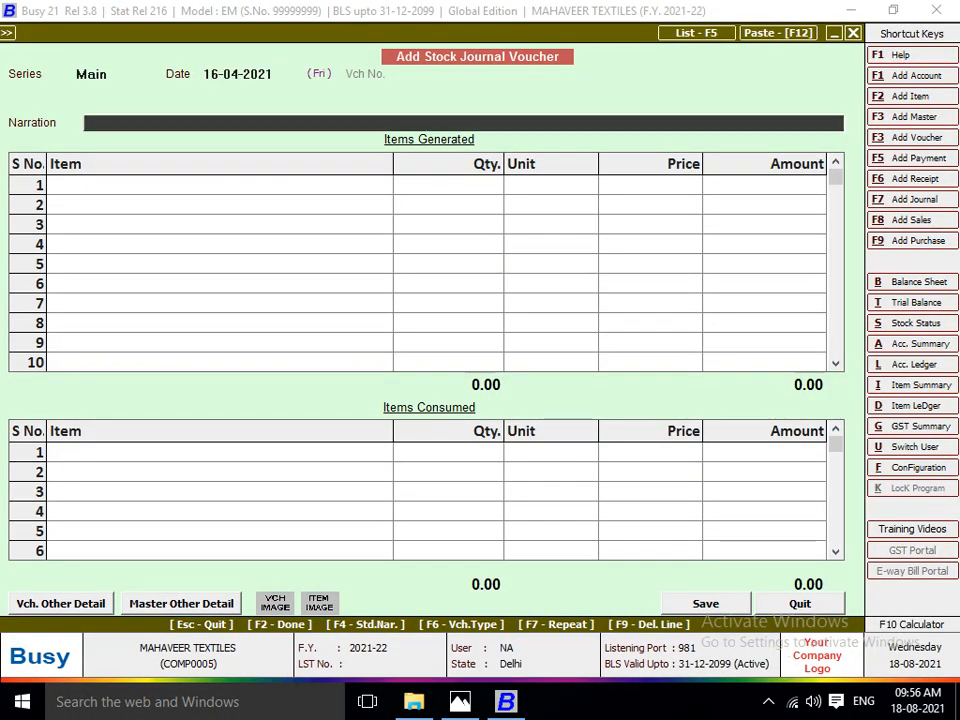
key("Return")
Create and save the generated item LOT NO 1103 in the FINISH GOODS group with unit Pcs. and zero opening stock.
key("alt+F2")
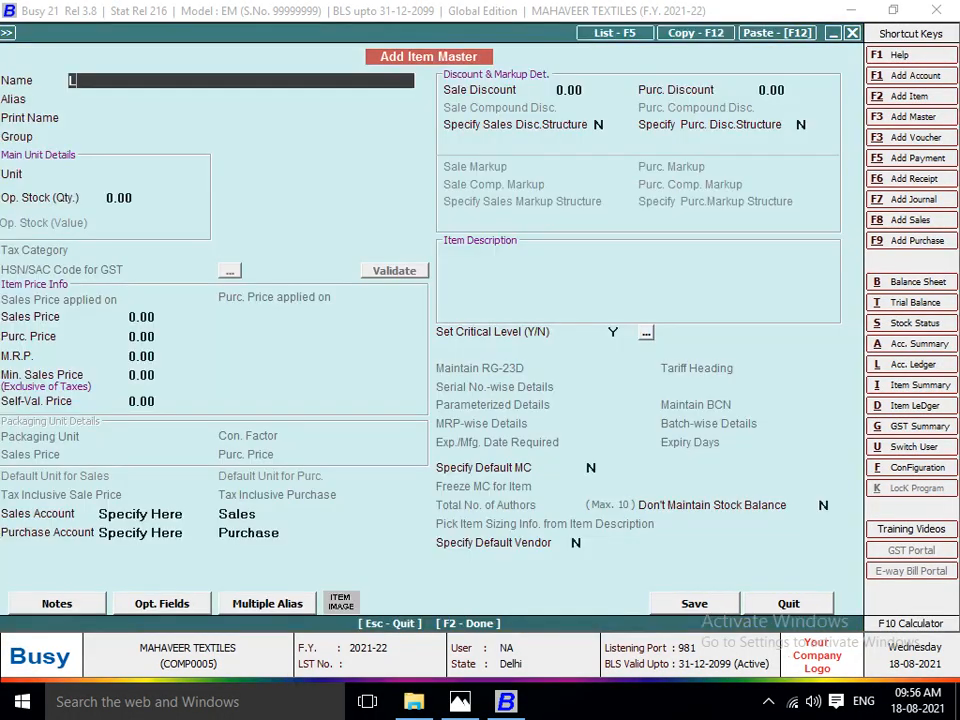
type("LOT NO 1103")
key("Return")
key("Return")
key("Return")
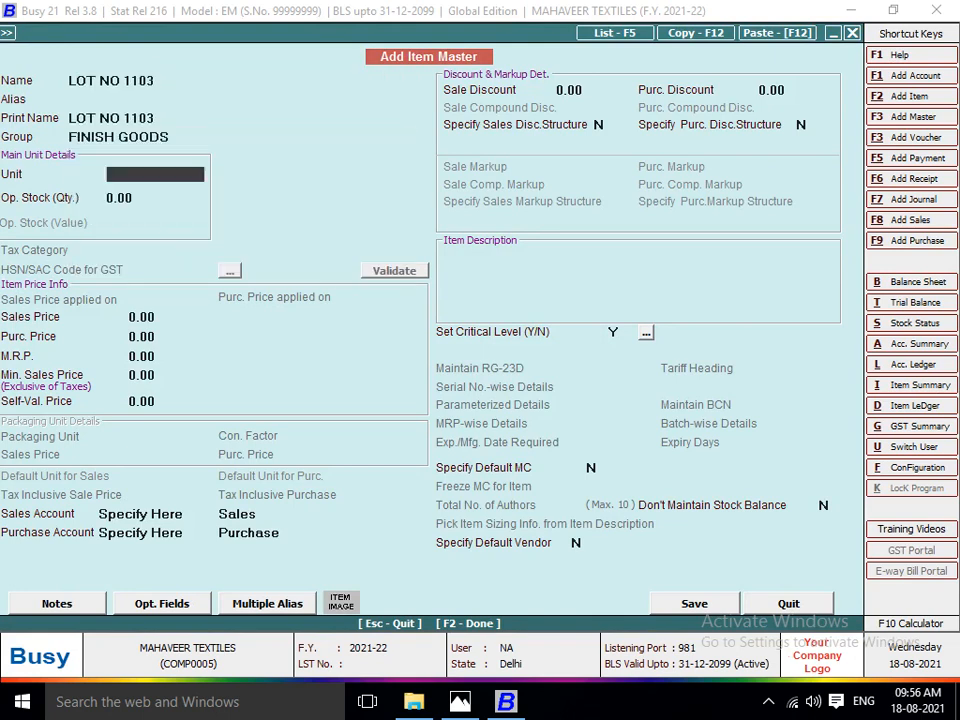
type("PC")
key("Return")
key("Return")
key("Return")
key("Return")
key("Return")
key("Return")
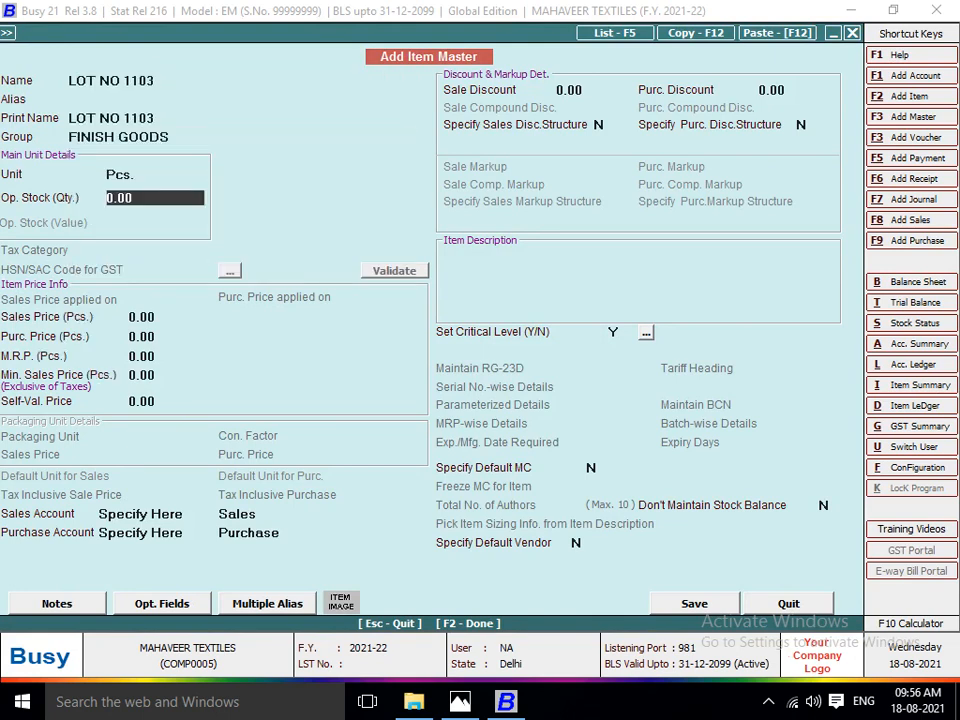
key("Return")
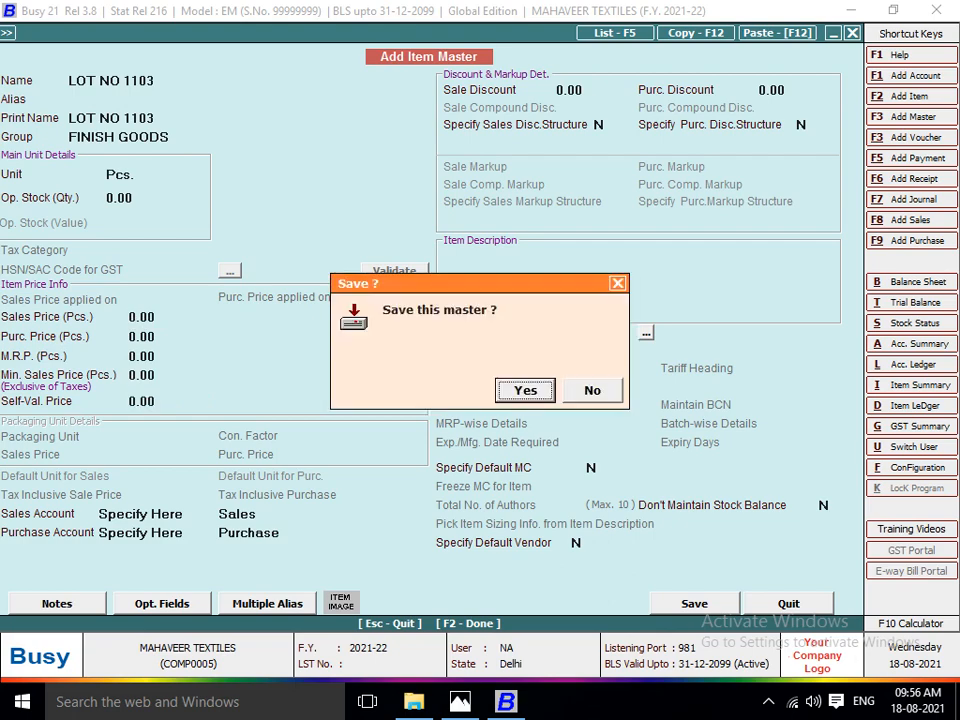
key("Return")
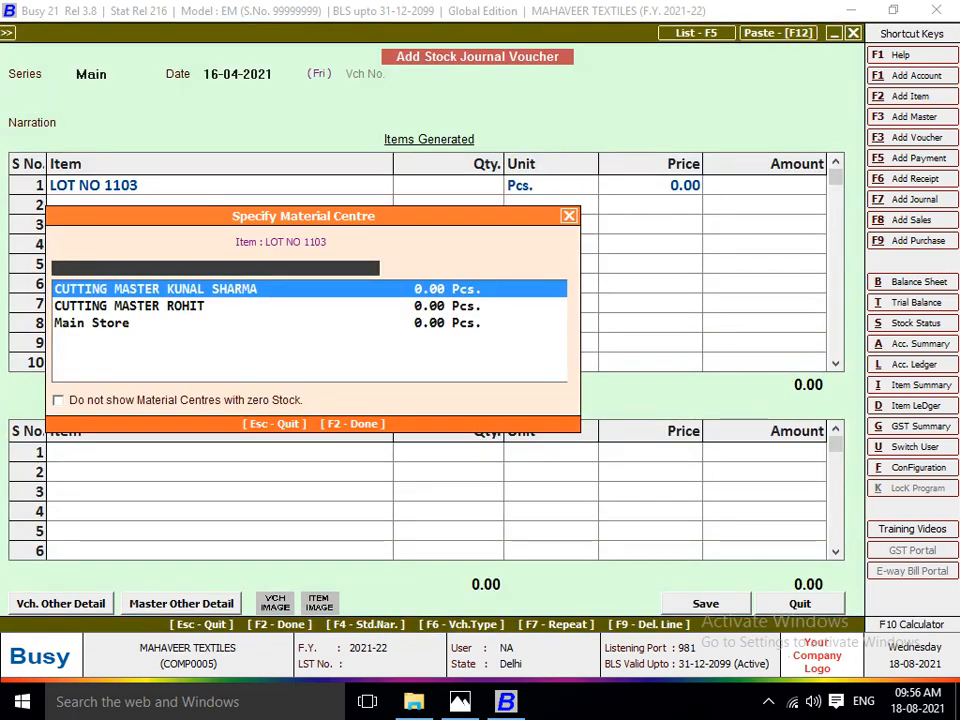
Check the cutting master on the Lot 1103 sheet in Photos, and begin a material centre in Busy named CUTTING MASTER plus his full name.
key("alt+Tab")
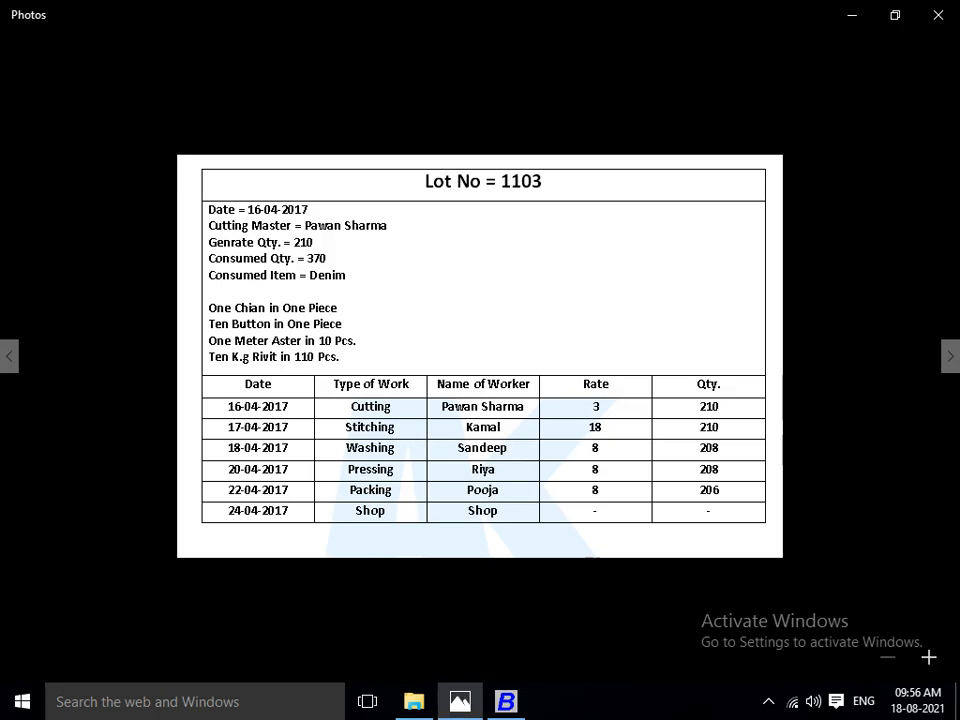
key("alt+Tab")
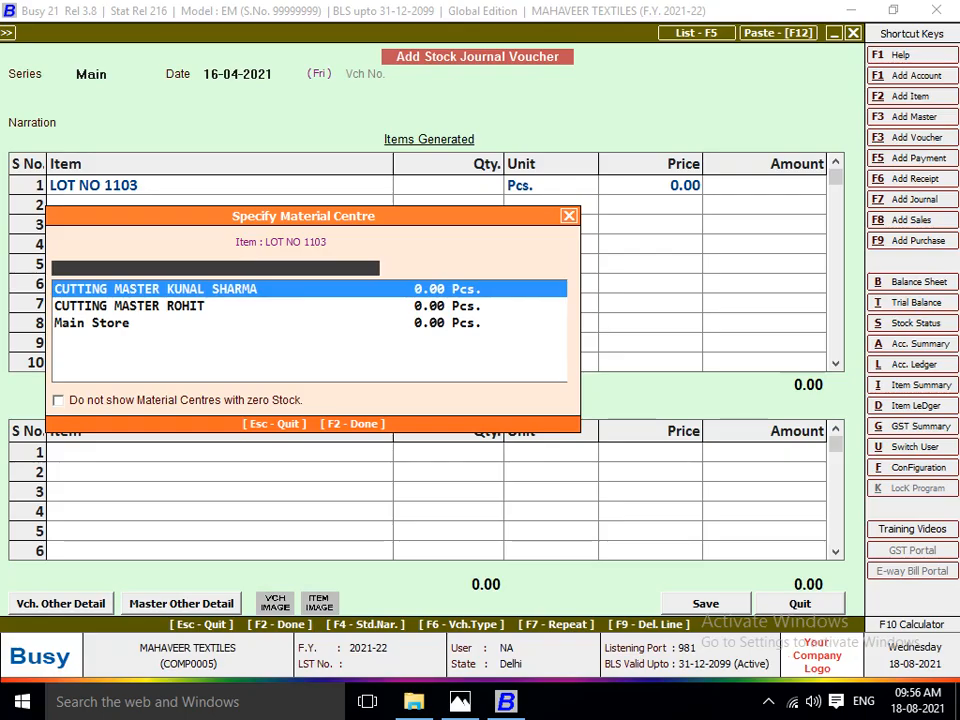
key("F3")
type("CU")
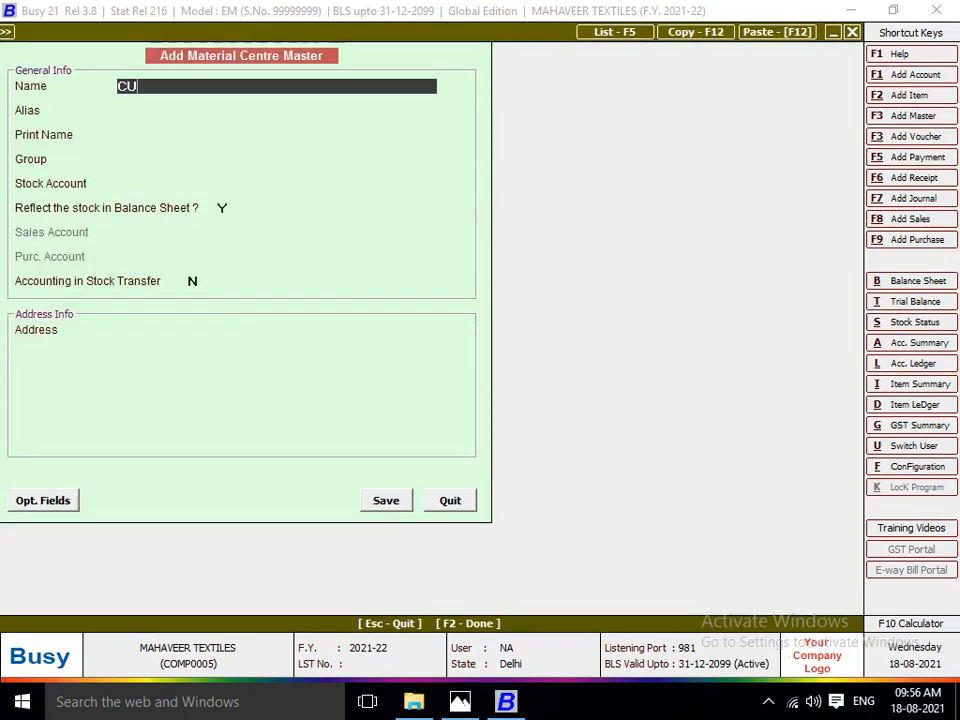
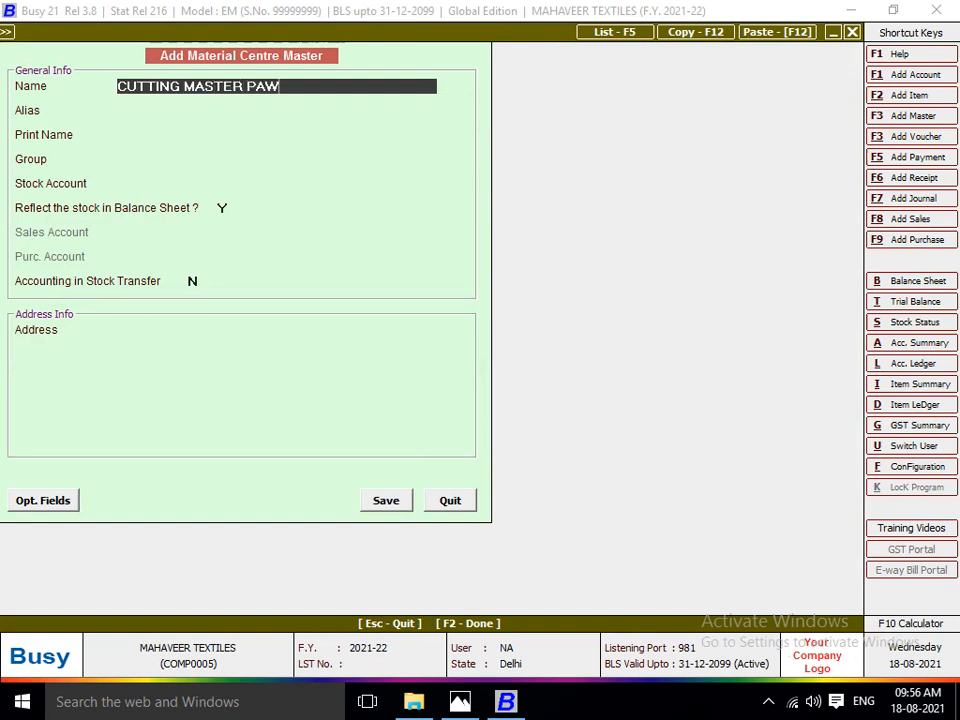
key("Return")
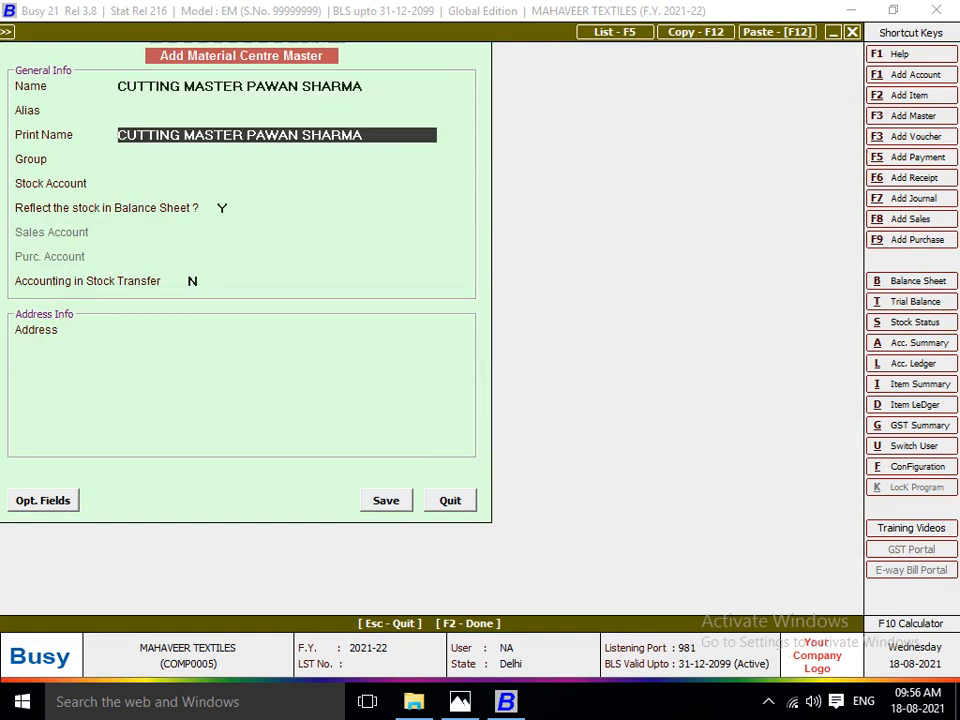
key("Return")
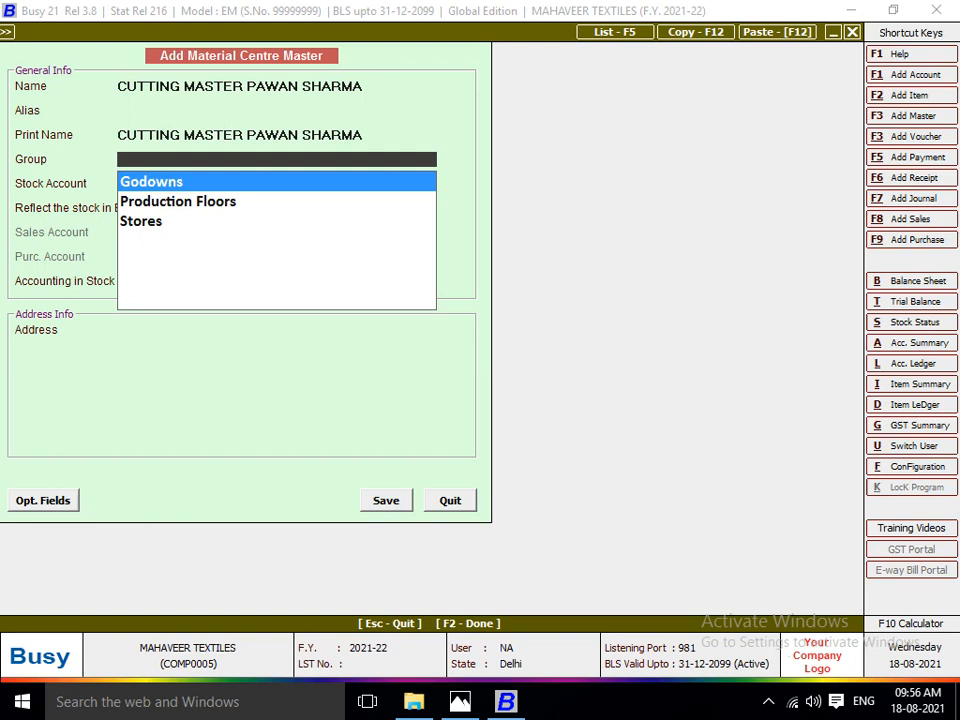
Place the new material centre under Production Floors with the Stock account, reflected in the balance sheet, and enable accounting in stock transfer.
key("Down")
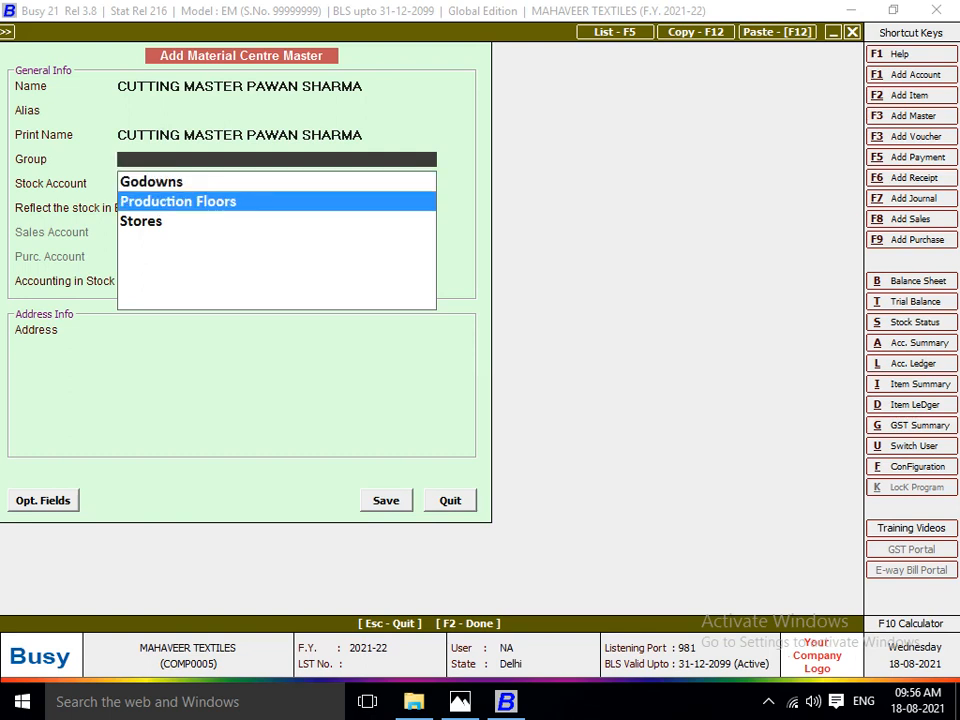
key("Return")
key("Return")
key("Return")
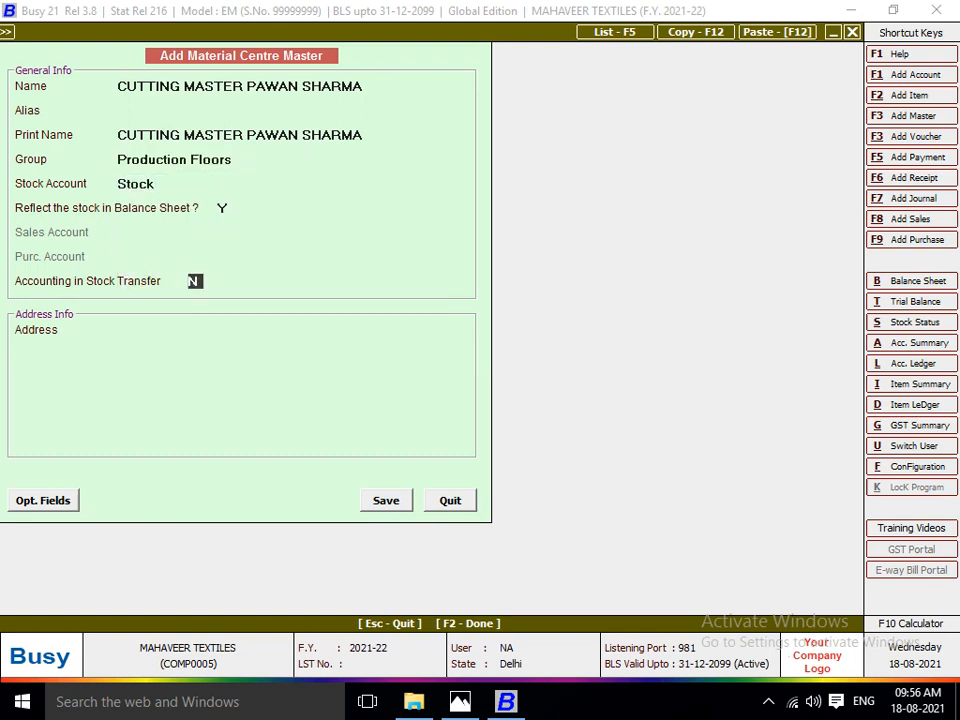
key("y")
key("Return")
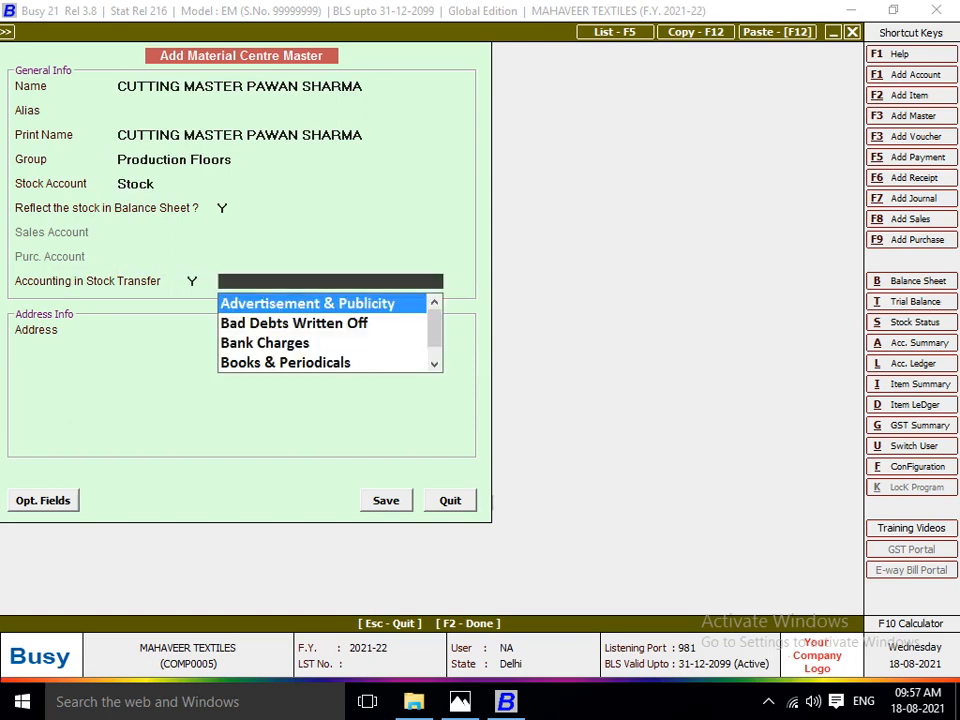
Begin a new account for the stock transfer, with CUTTING MASTER plus the cutting master's full name as name and print name.
key("F3")
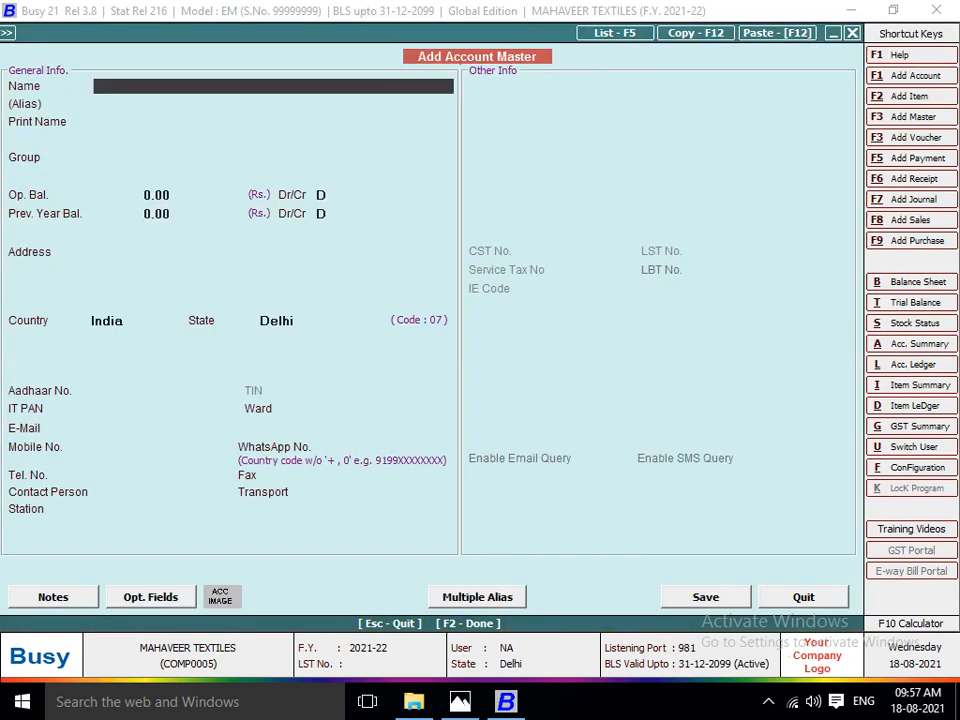
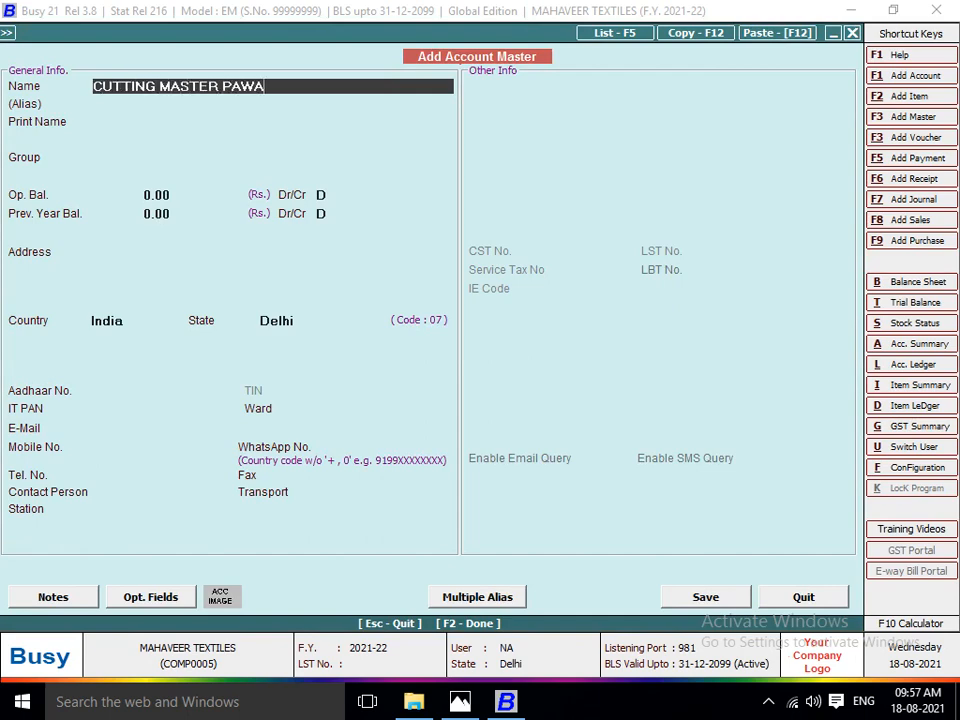
key("Return")
key("Return")
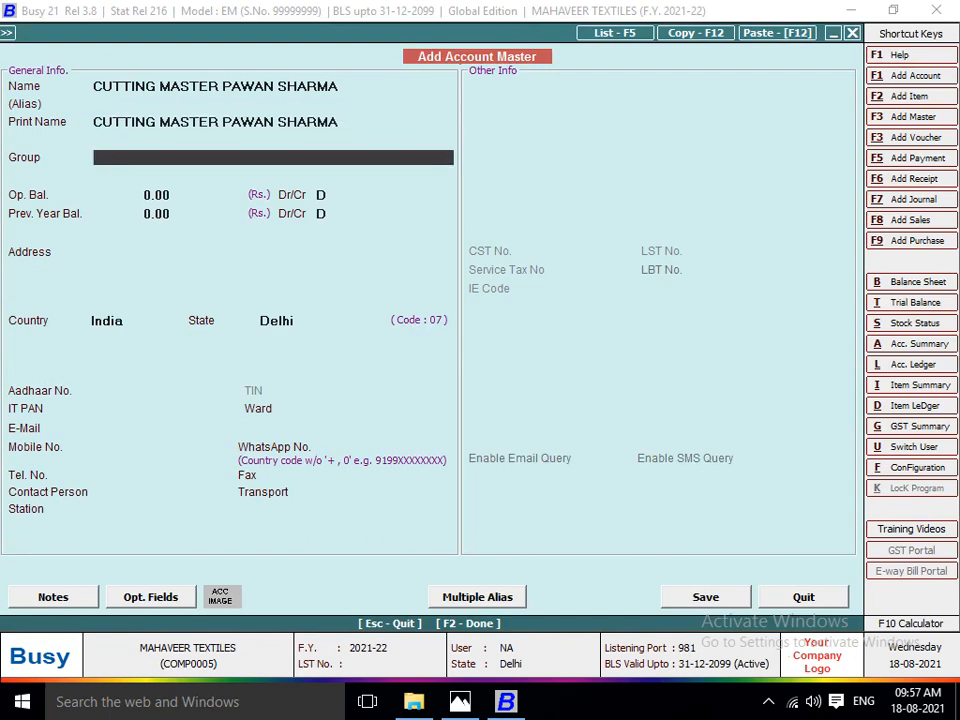
type("SUN")
key("BackSpace")
key("BackSpace")
key("BackSpace")
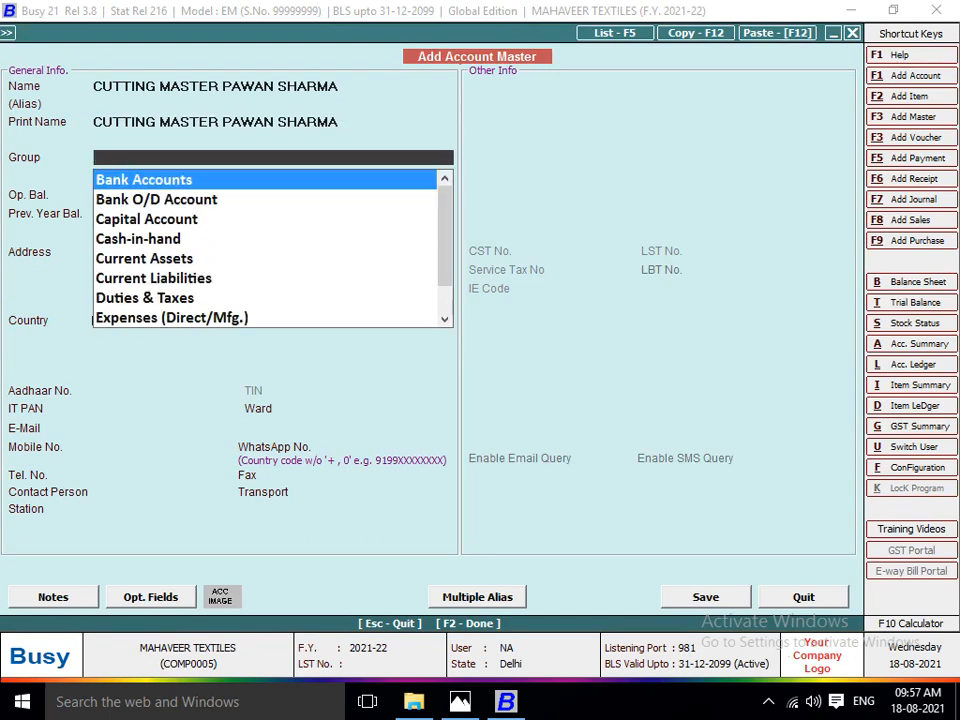
key("Escape")
Put the cutting master's account in the JOB WORKER group with zero opening and previous-year balances, and save it.
key("Return")
type("JOB")
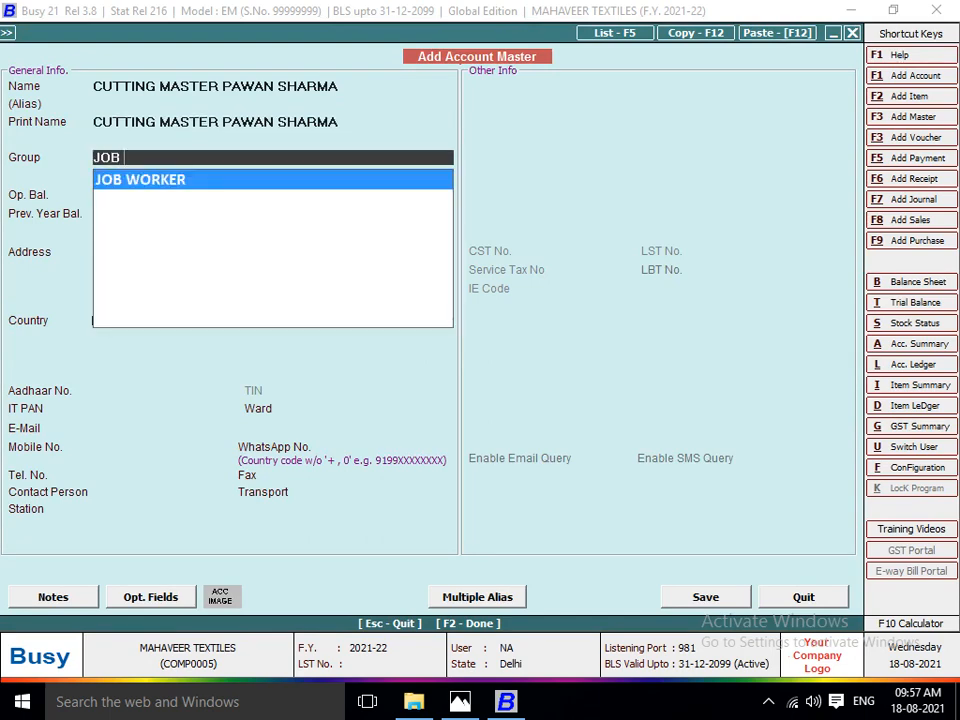
key("Return")
key("Return")
key("Return")
key("Return")
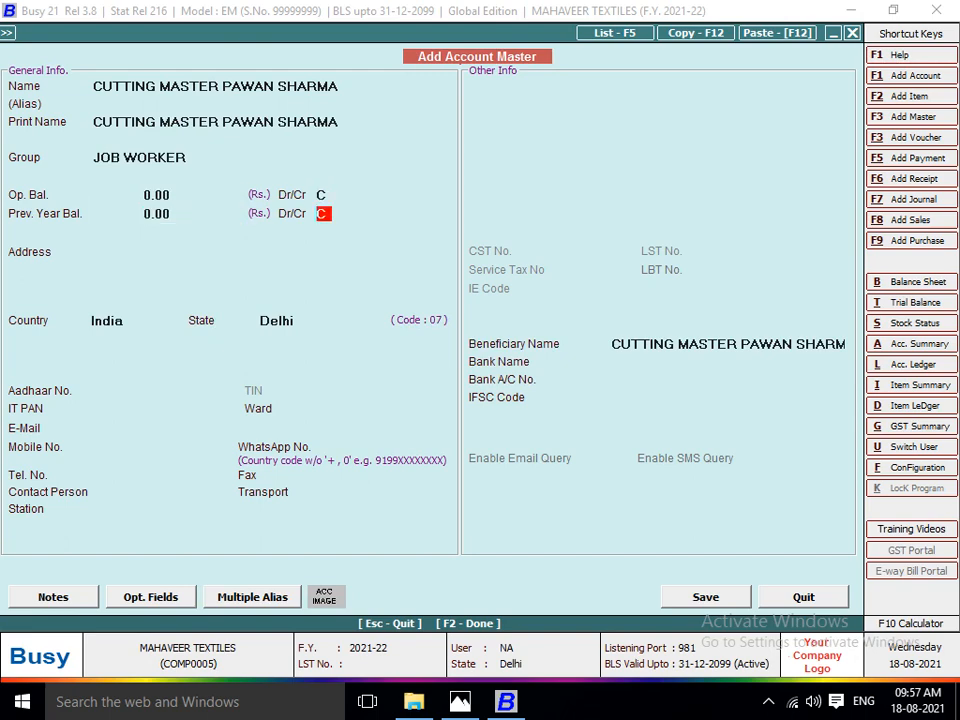
key("F2")
key("Return")
Save the material centre with the new account for stock transfer and assign it to the generated item LOT NO 1103.
key("Return")
key("Return")
key("Return")
key("Return")
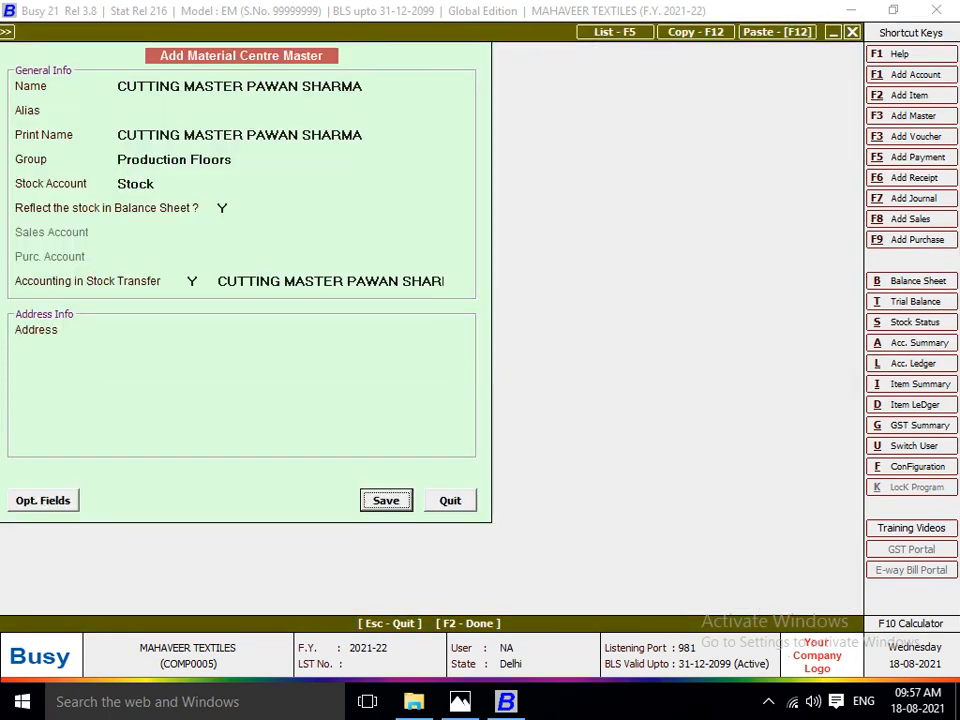
key("Return")
key("Return")
key("Return")
Check the Lot 1103 sheet in Photos, and set the generated LOT NO 1103 quantity in Busy to 210 Pcs. with zero price and amount.
key("alt+Tab")
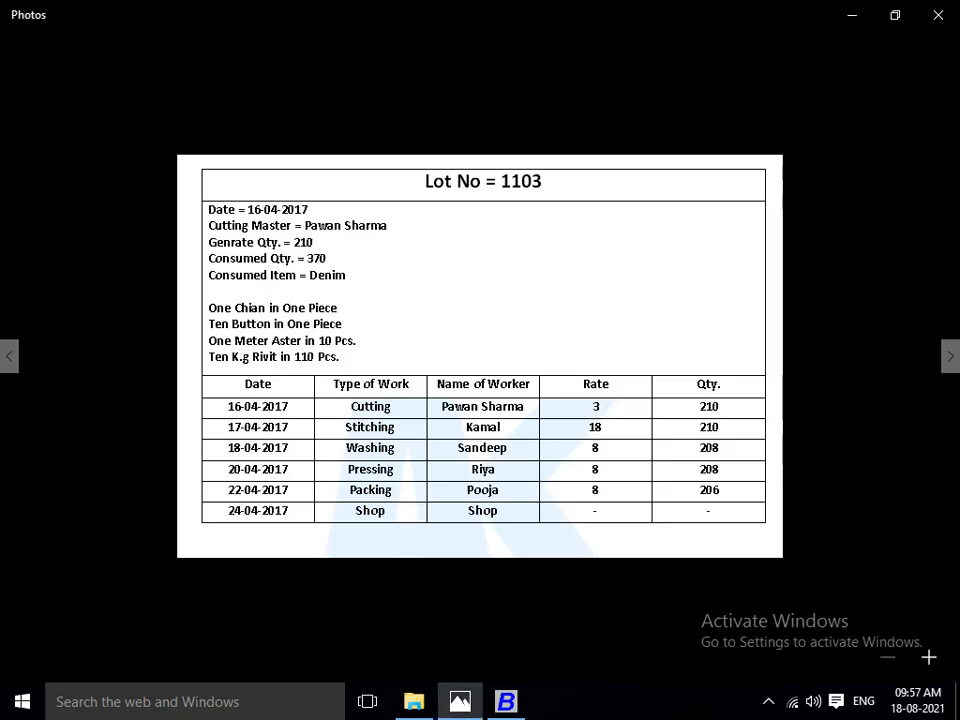
key("alt+Tab")
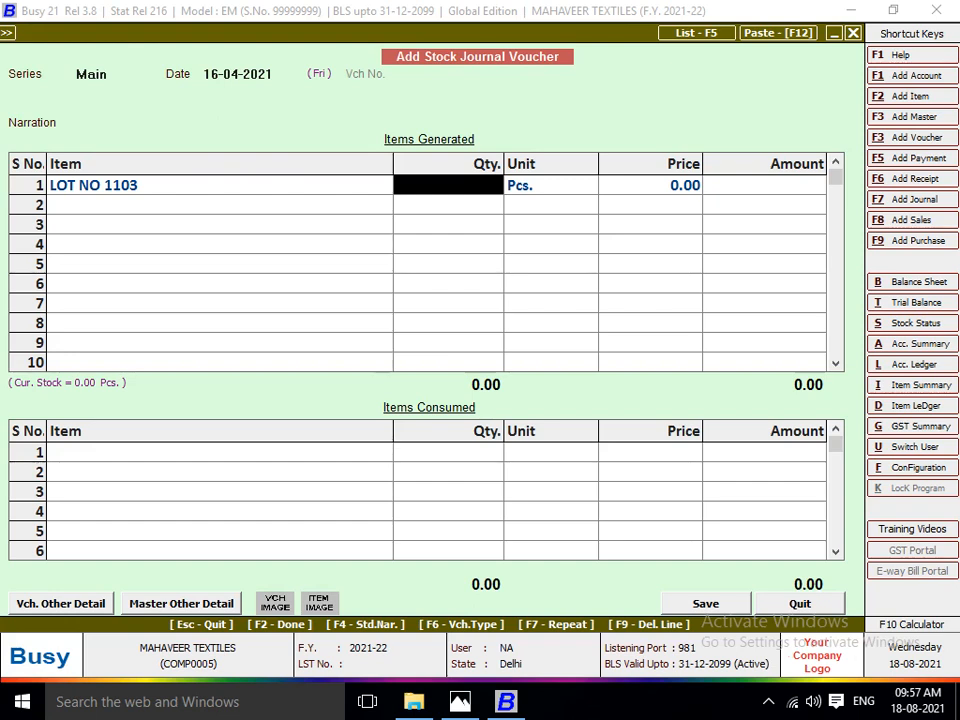
type("210")
key("Return")
key("Return")
key("Return")
key("Return")
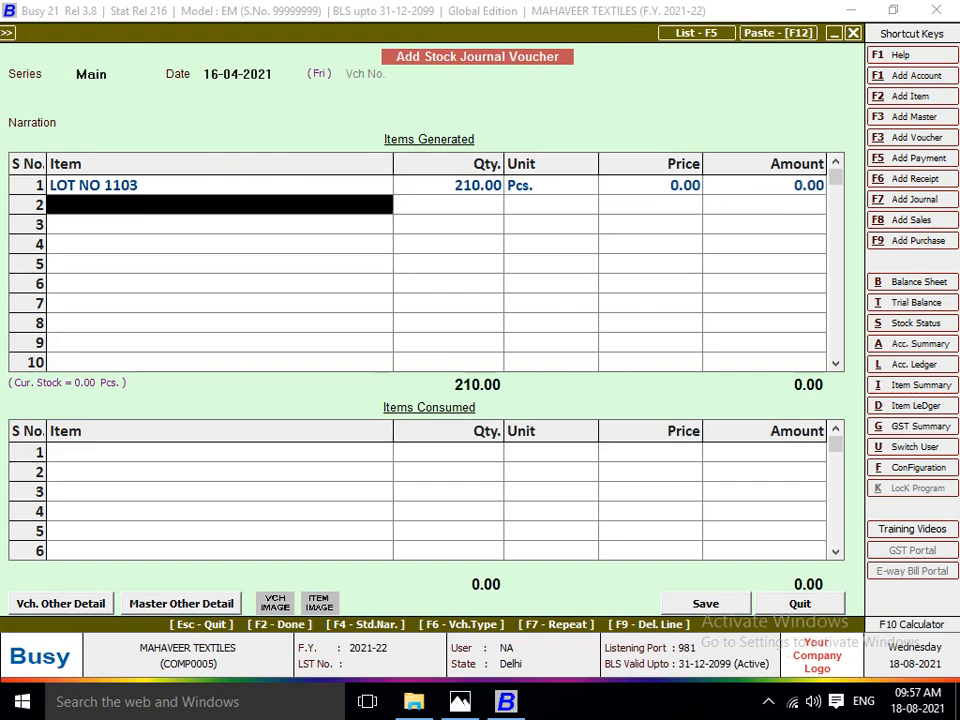
key("Return")
Check the consumed item on the lot sheet in Photos, and add DENIM FABRICS F from Main Store as the first consumed item in Busy.
key("alt+Tab")
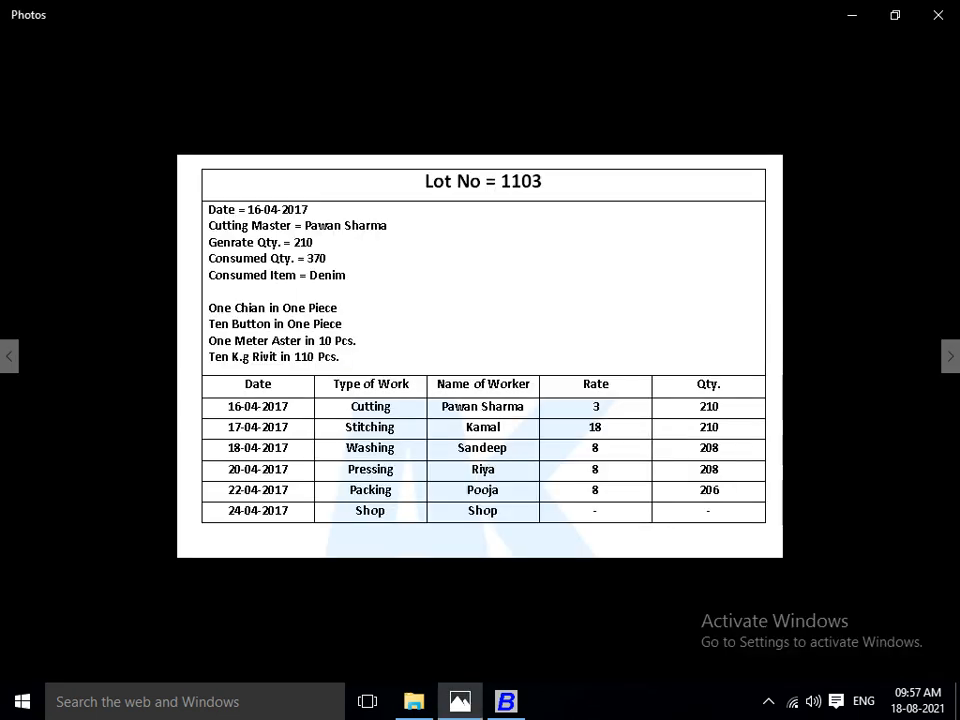
key("alt+Tab")
type("dE")
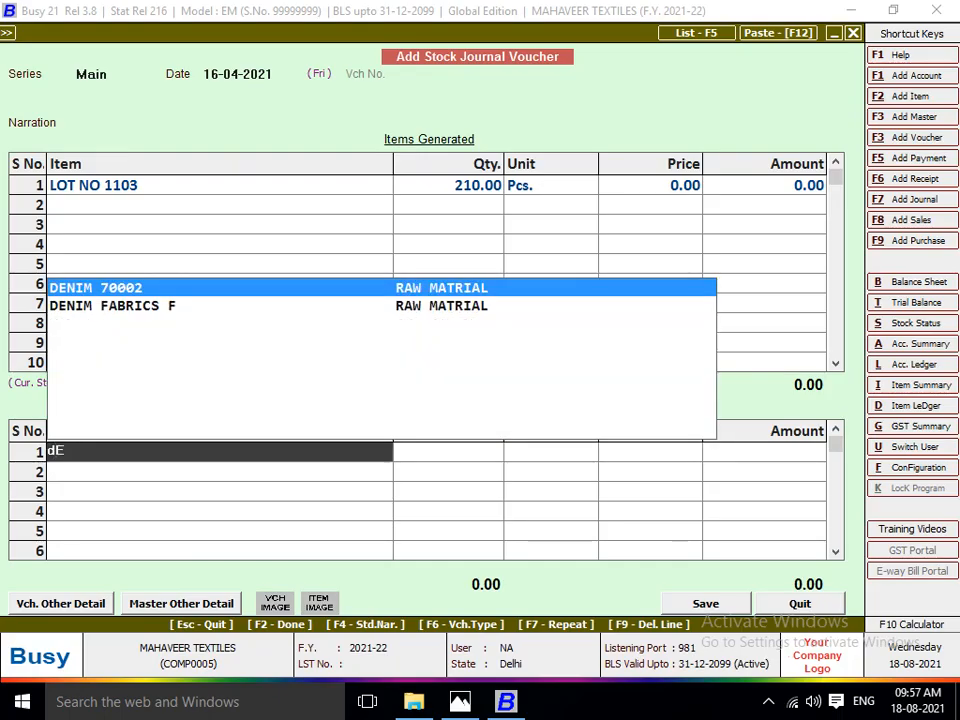
key("Down")
key("Return")
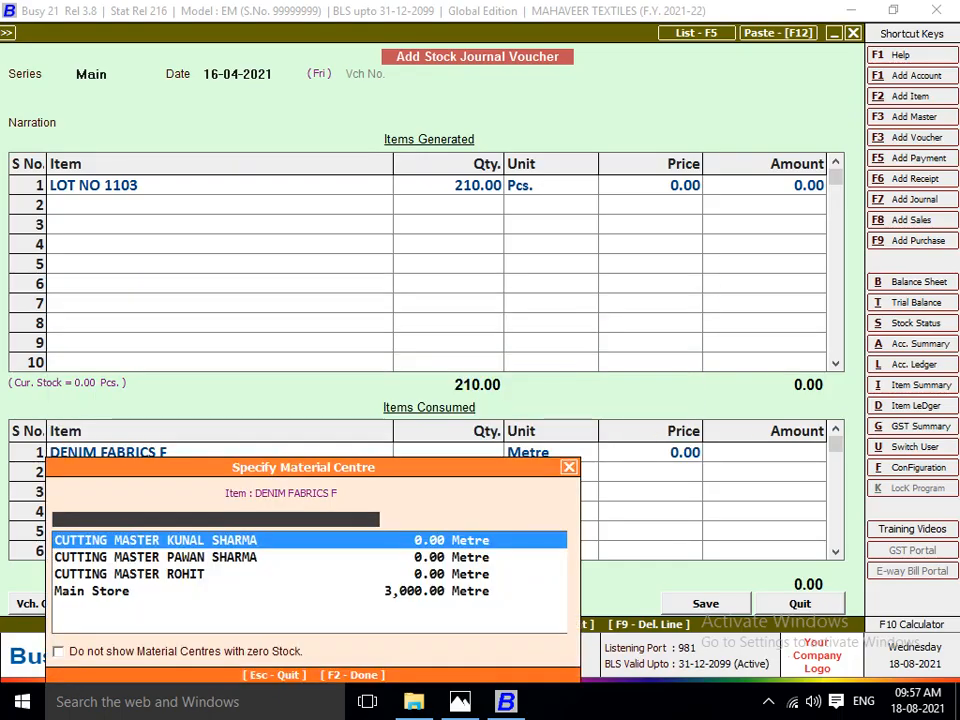
key("Down")
key("Down")
key("Down")
key("Return")
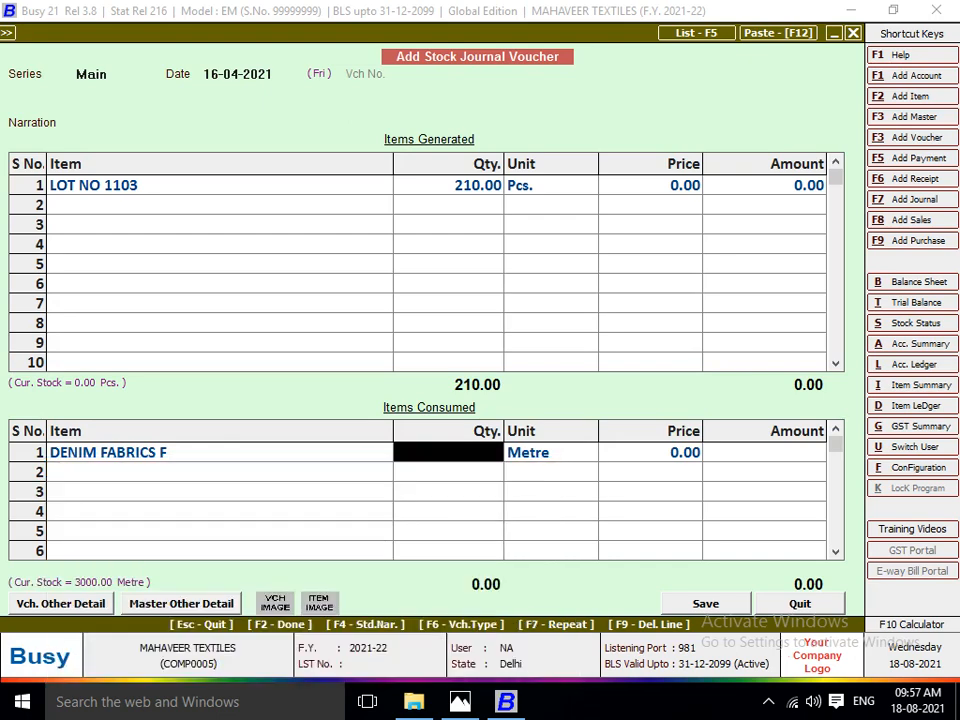
Check the consumed quantity in Photos, and set DENIM FABRICS F in Busy to 370 metres, accepting the default price and amount.
key("alt+Tab")
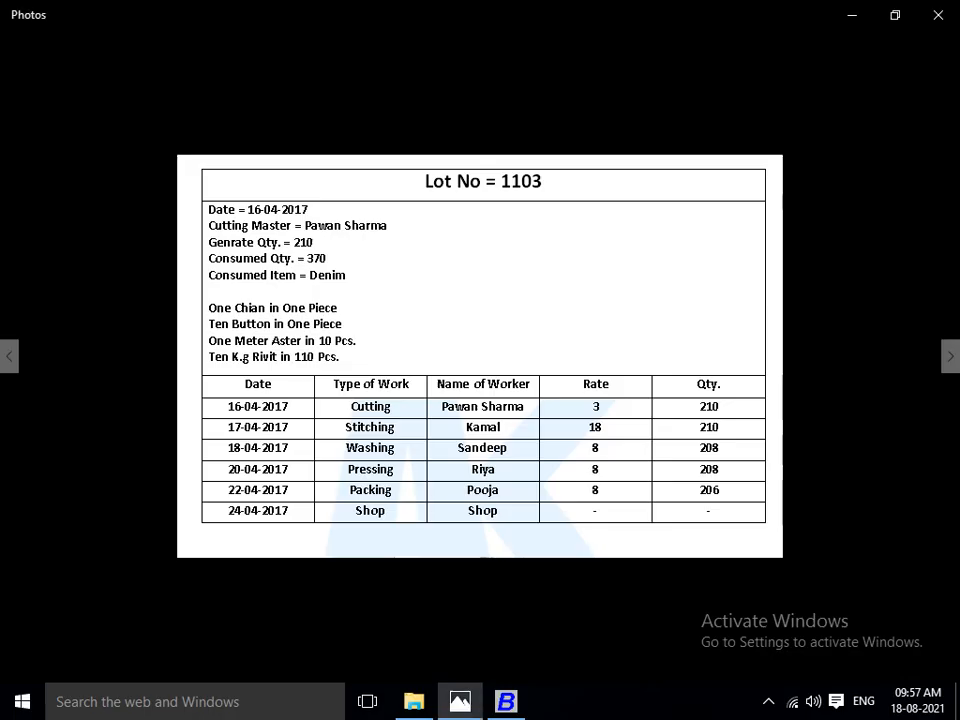
key("alt+Tab")
type("37")
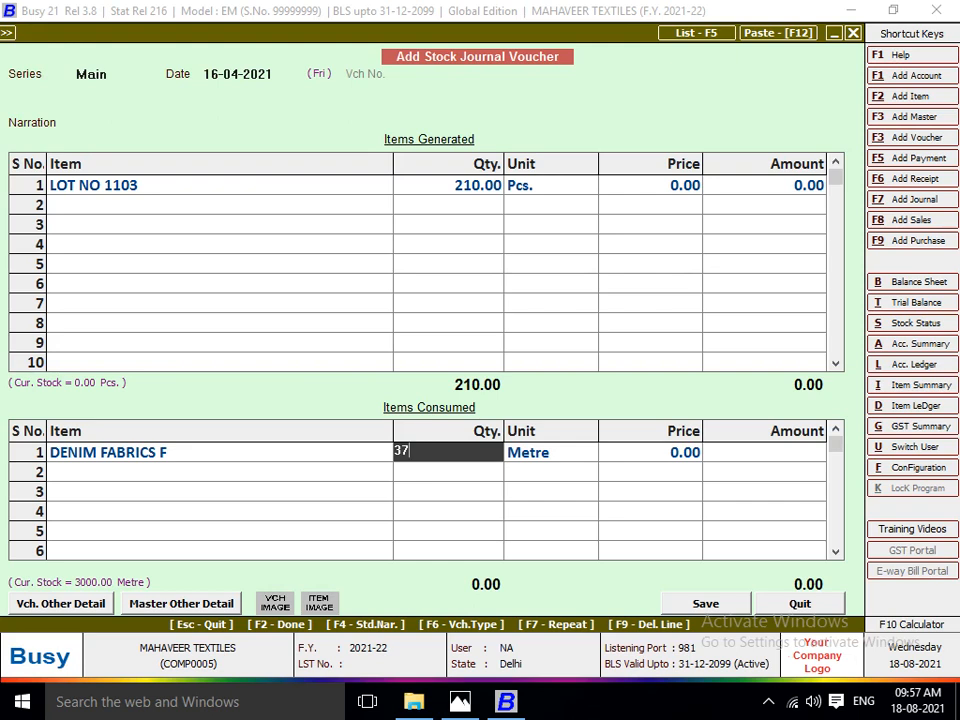
type("0")
key("Return")
key("Return")
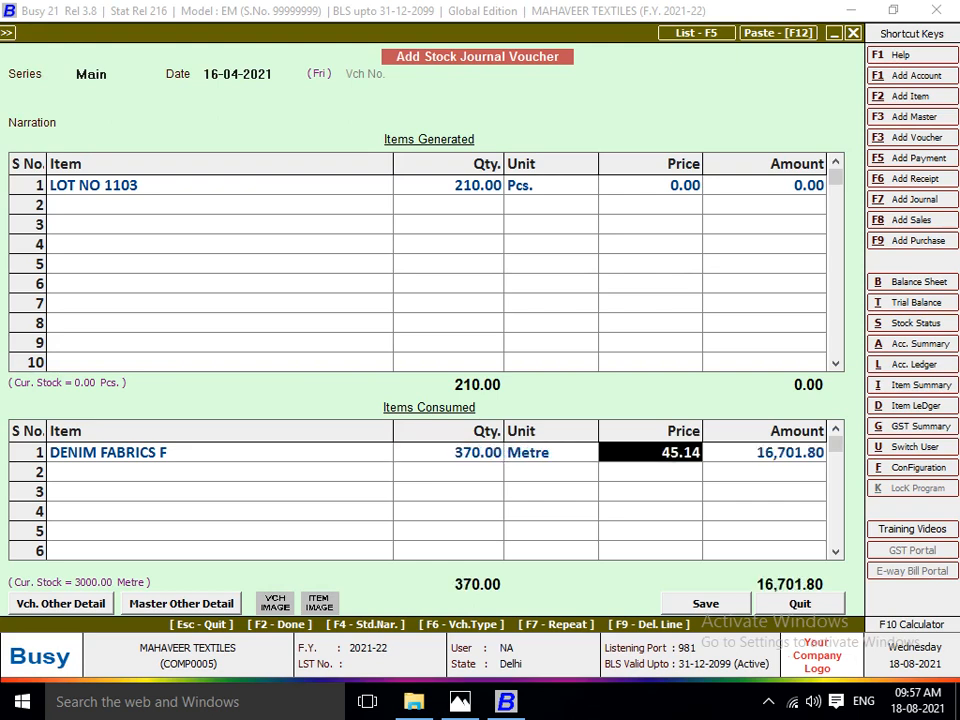
key("Return")
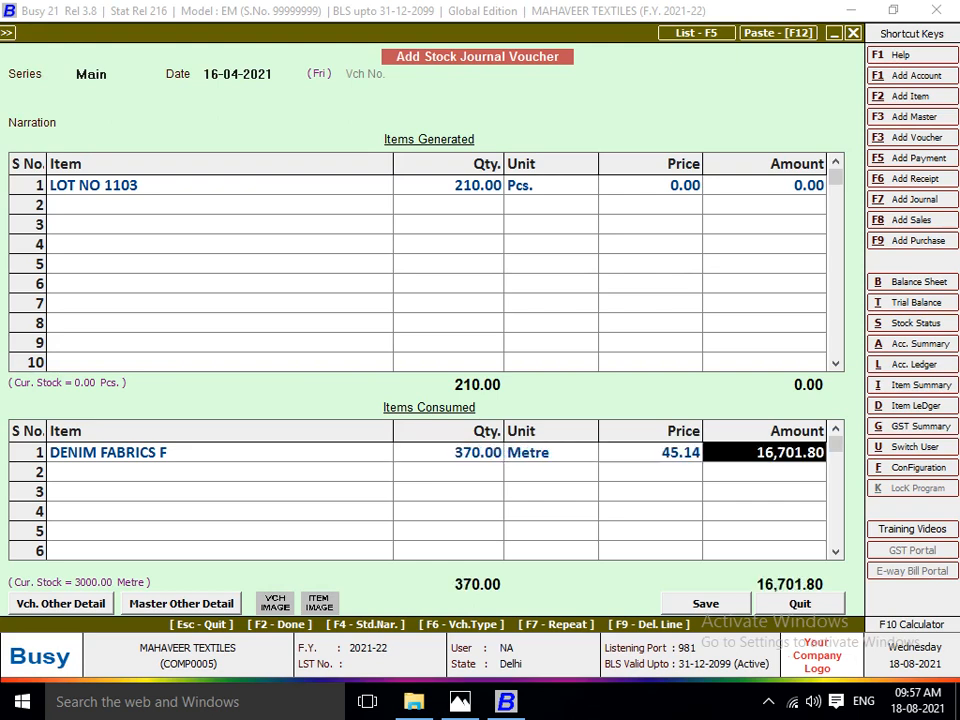
key("Return")
Check the accessories on the lot sheet in Photos, and add CHAIN 4.0 from Main Store as the second consumed item in Busy.
key("alt+Tab")
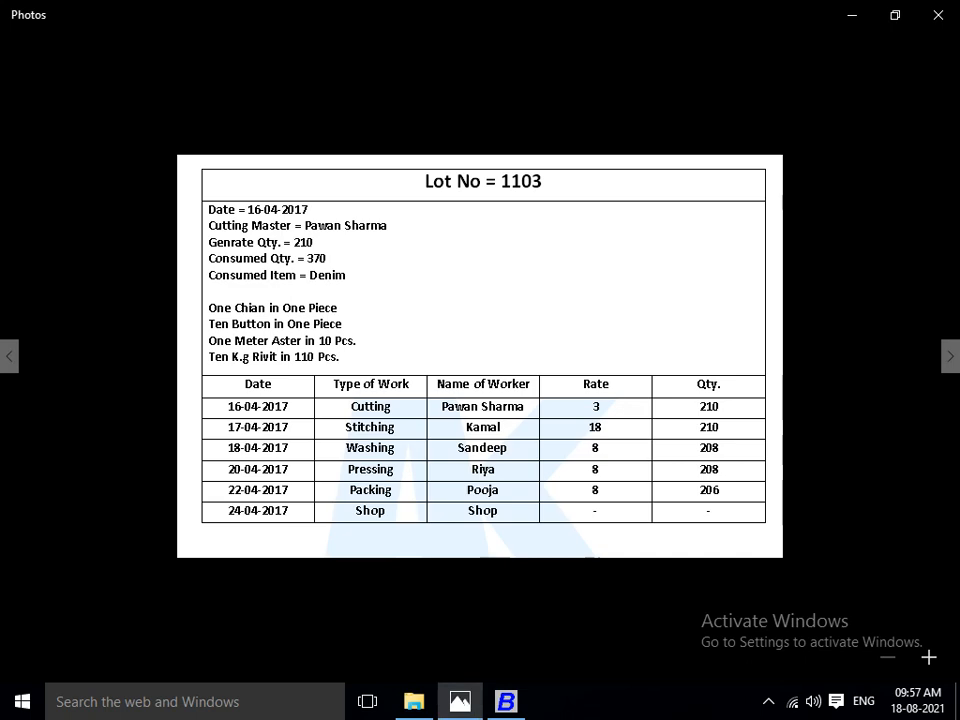
key("alt+Tab")
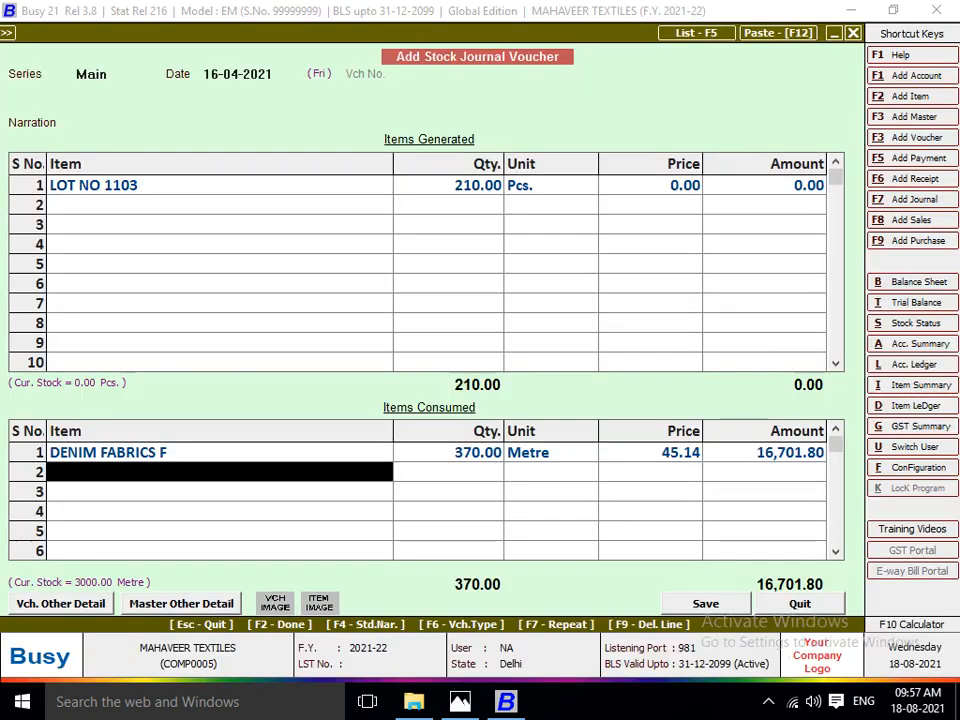
type("cHAIN")
key("Return")
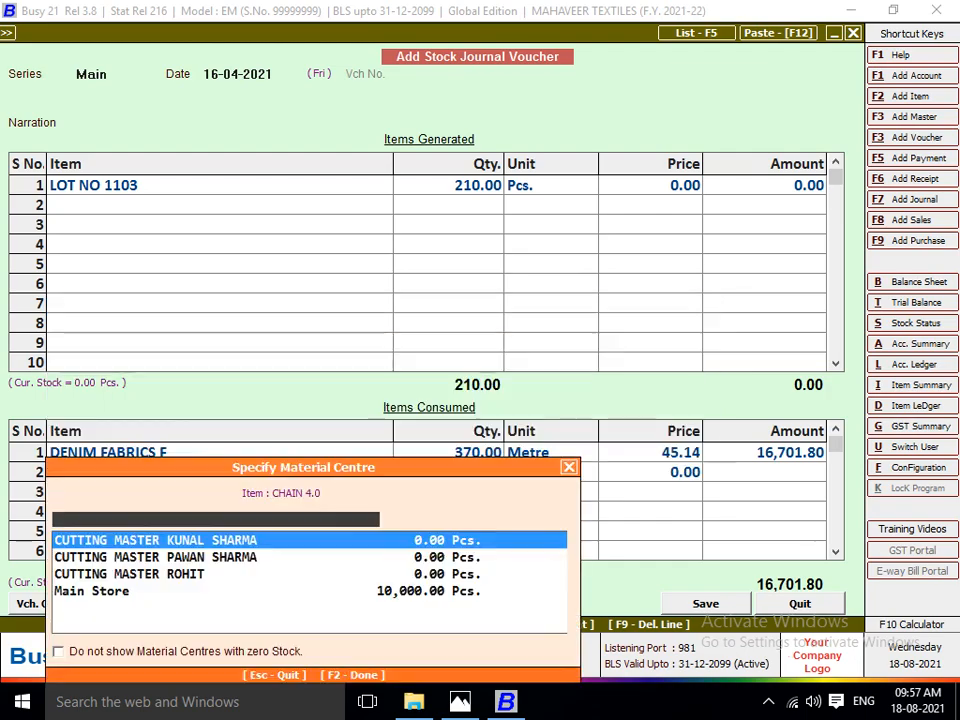
type("MA")
key("Return")
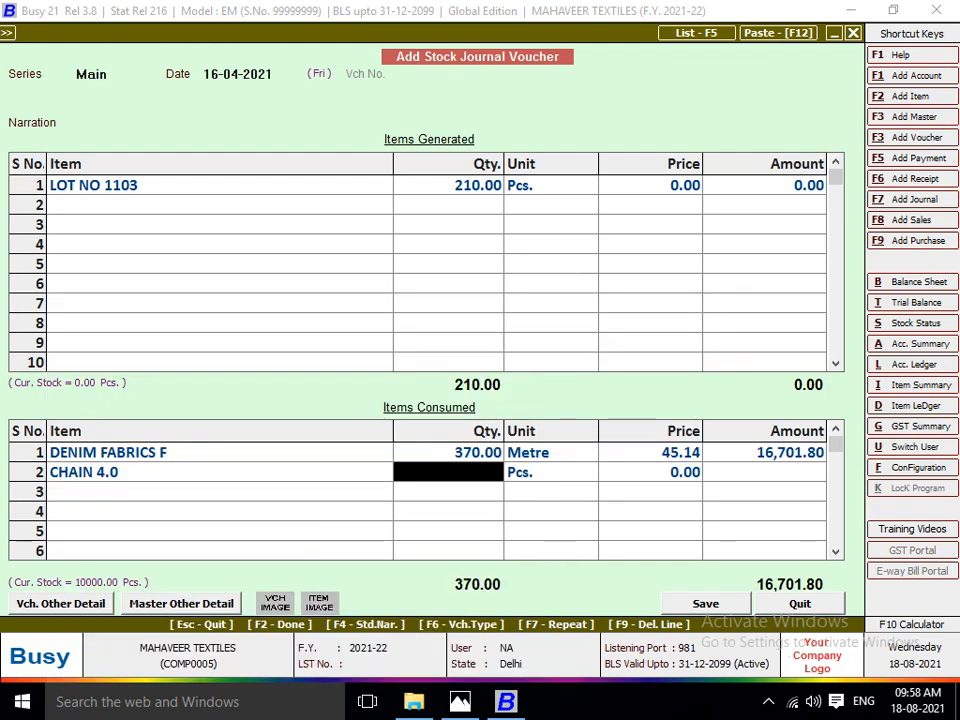
Recheck the lot sheet in Photos, and set the CHAIN 4.0 quantity in Busy to 2,100 Pcs., accepting its default price.
key("alt+Tab")
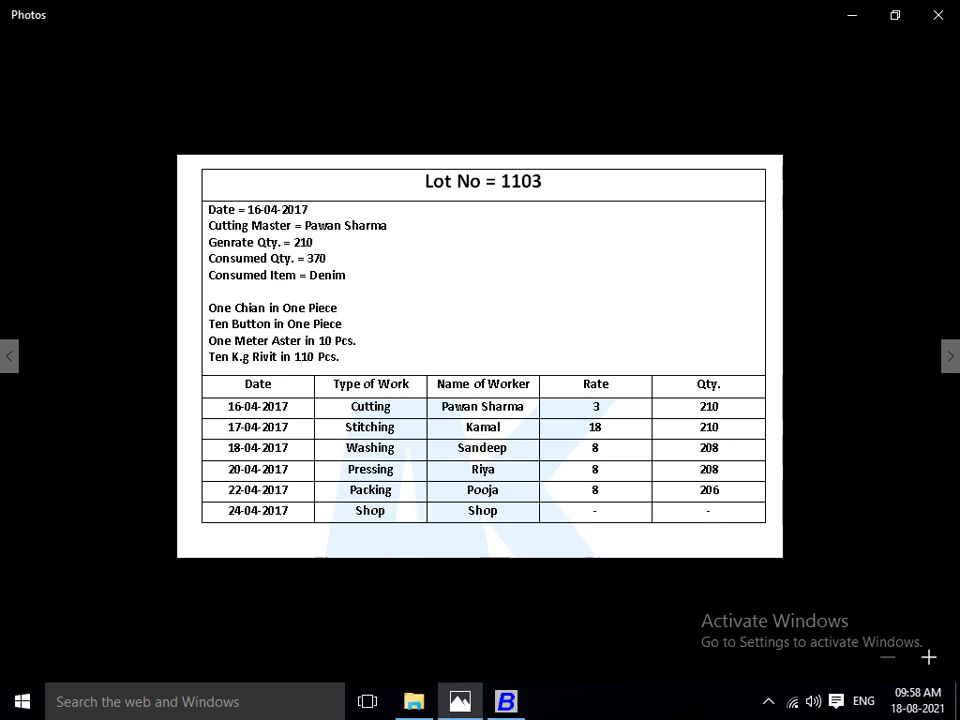
key("alt+Tab")
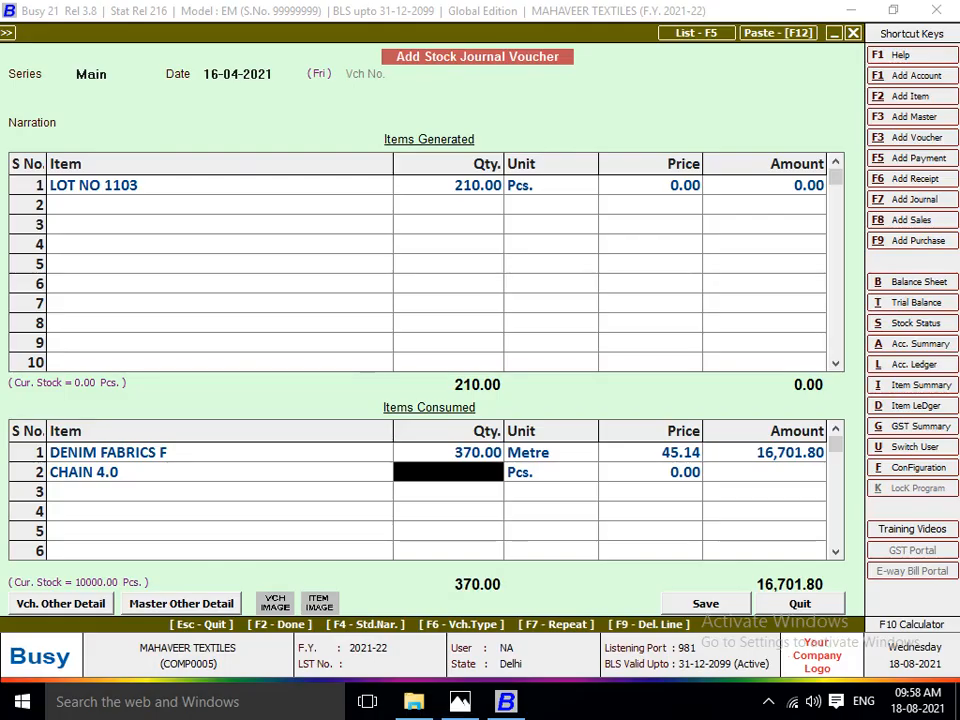
key("alt+Tab")
key("alt+Tab")
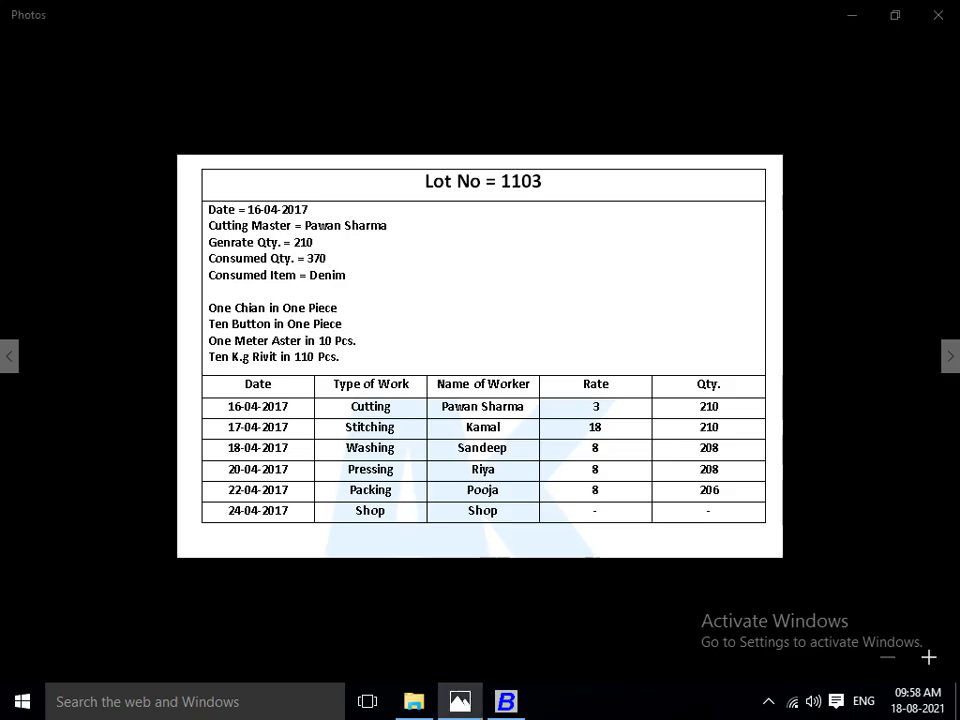
type("2100")
key("Return")
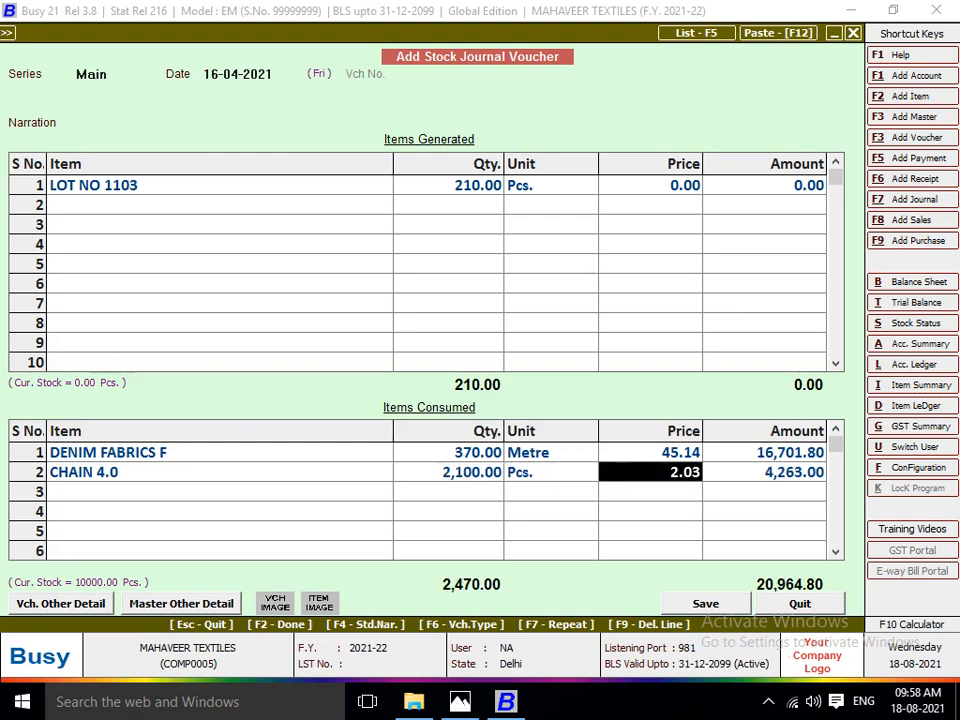
key("Return")
Consult the lot sheet in Photos, and look up ASTER in Busy for the third consumed item.
key("alt+Tab")
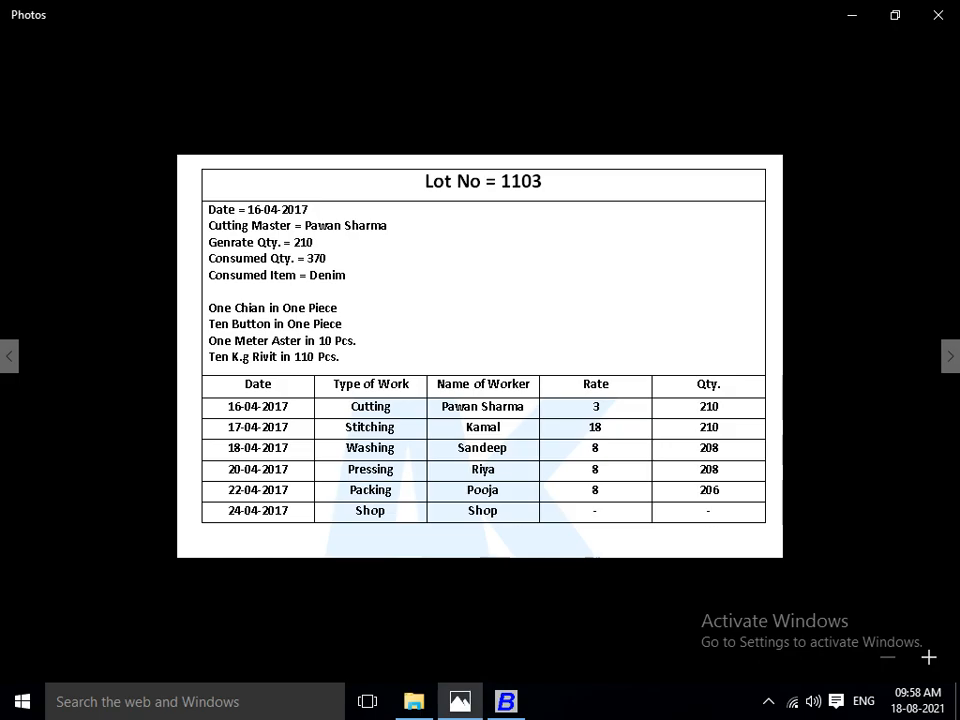
key("alt+Tab")
type("aST")
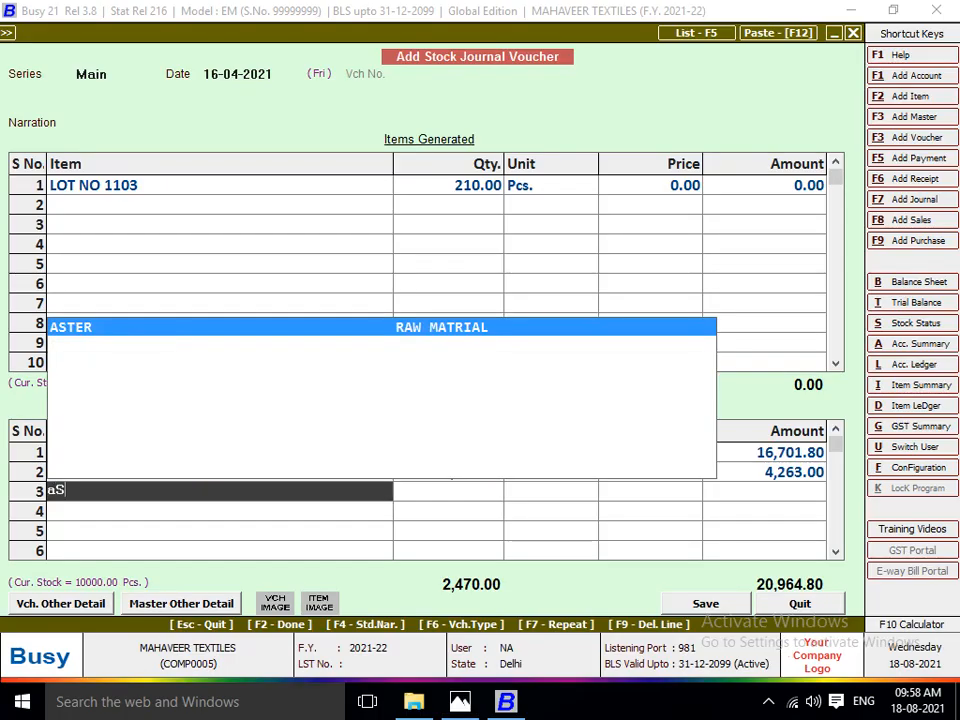
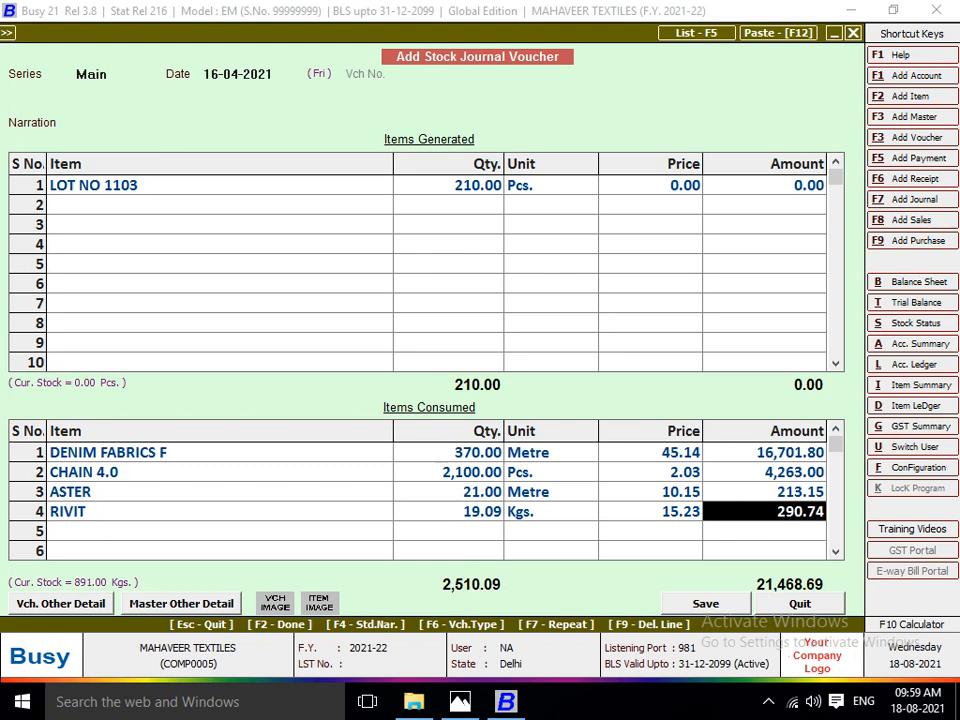
Set the amount of the generated item LOT NO 1103 to 2,146.
left_click(765, 185)
type("2146")
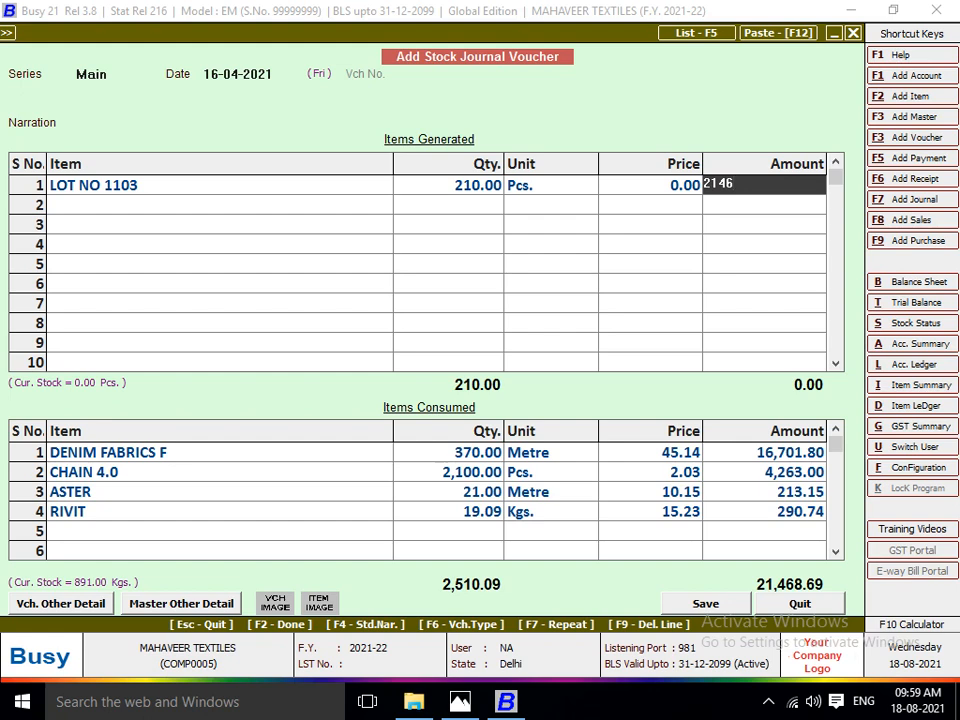
key("Return")
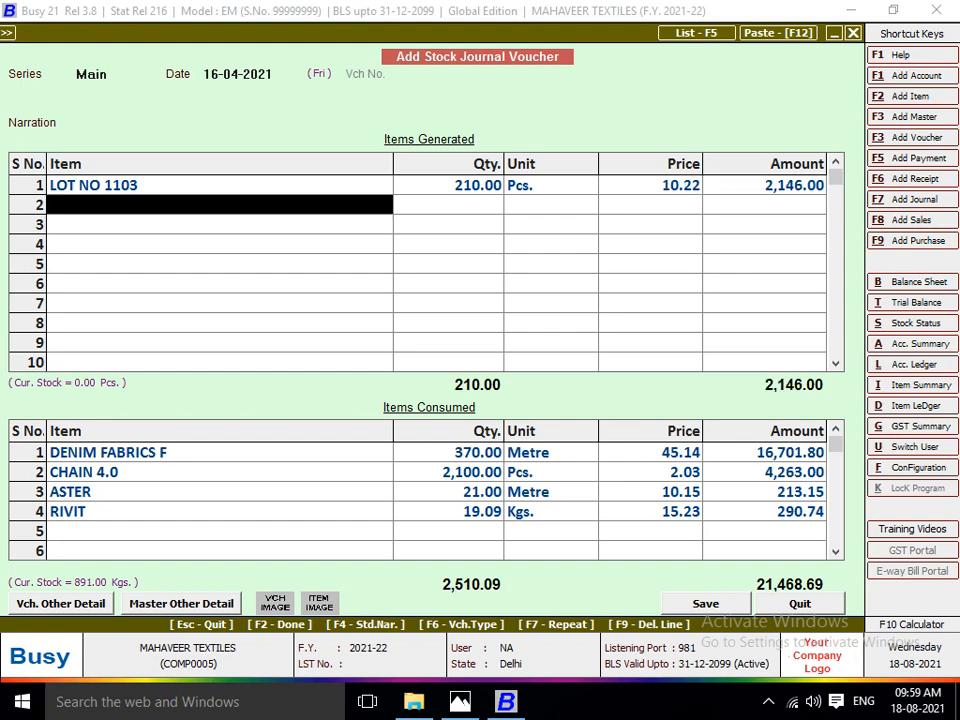
Check the accessories on the lot sheet in Photos, and add BUTTON from Main Store as the fifth consumed item in Busy.
key("Return")
key("Left")
key("Left")
key("Left")
key("Left")
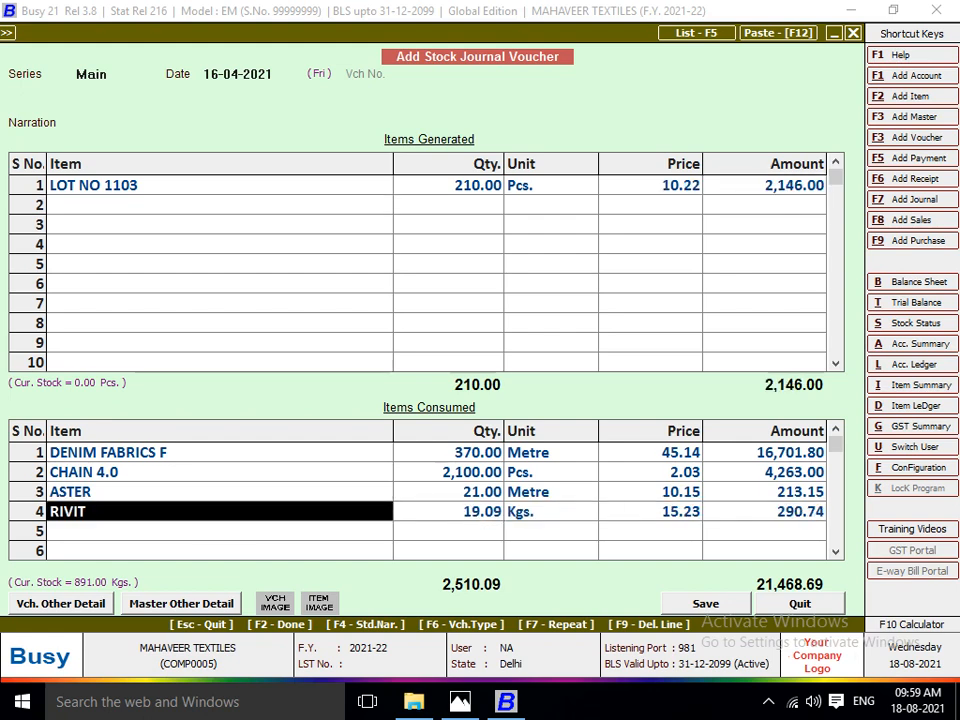
key("alt+Tab")
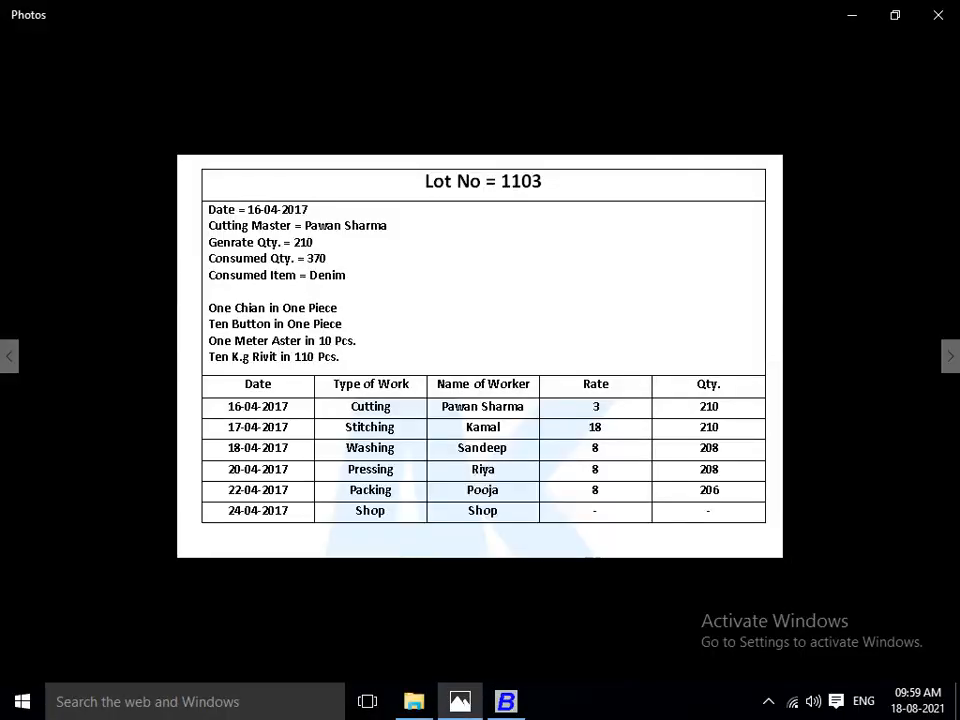
key("alt+Tab")
key("Down")
type("bUT")
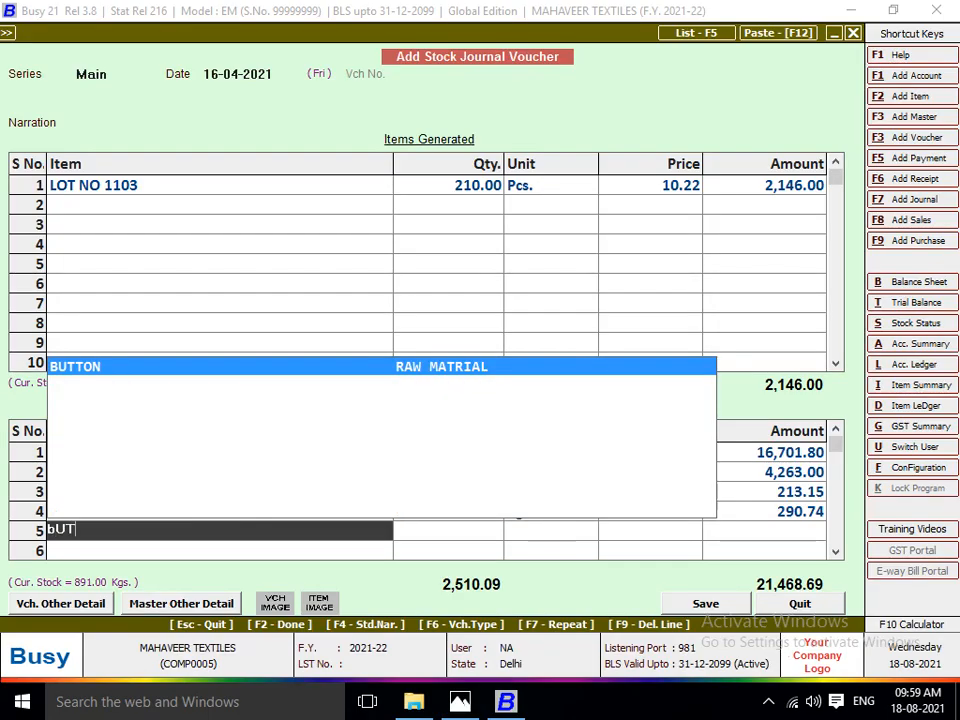
key("Return")
type("MA")
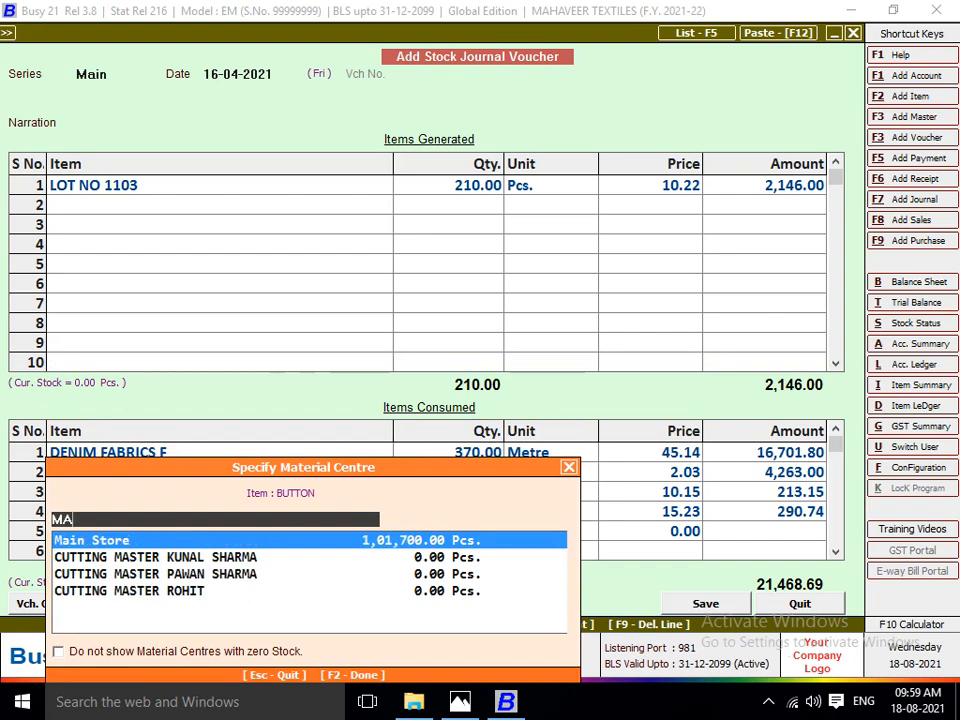
key("Return")
Set the consumed quantity of BUTTON to 2,100 Pcs.
type("21")
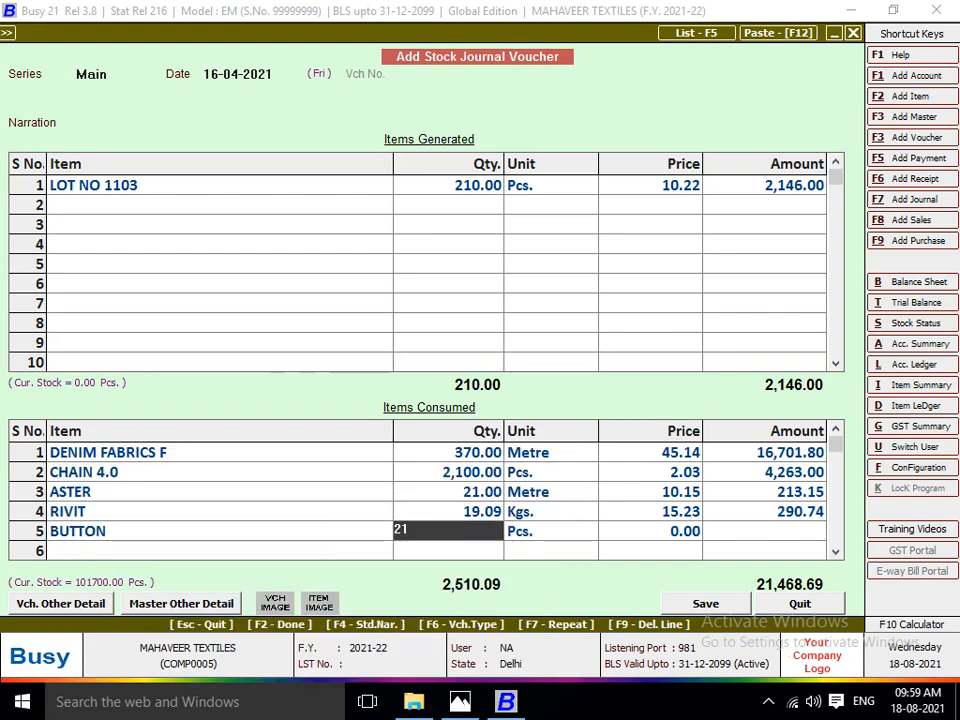
type(".00")
key("Return")
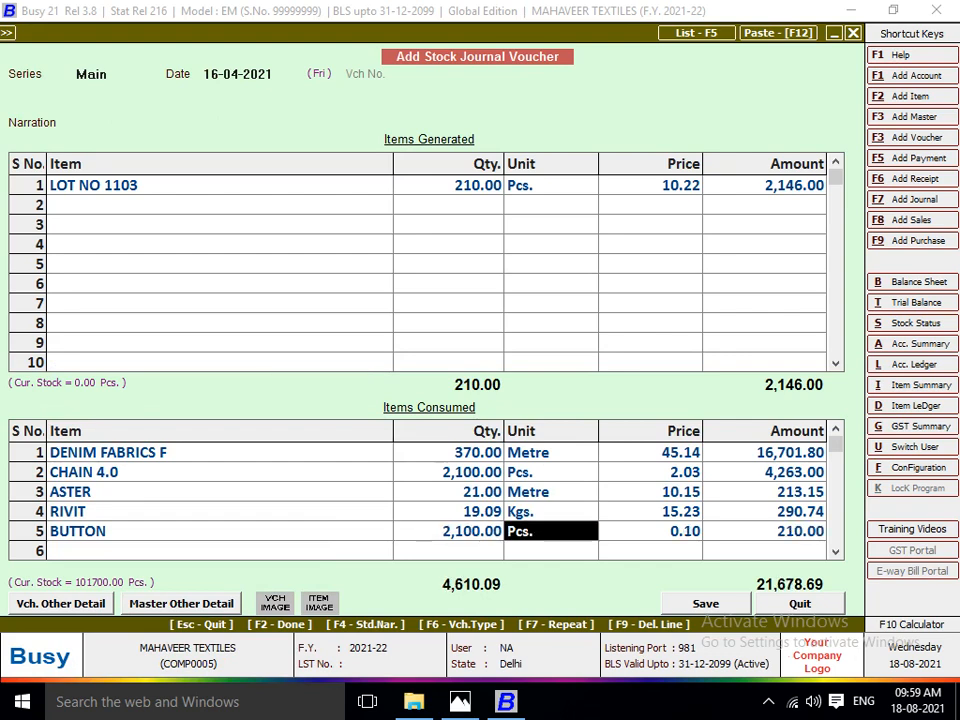
Correct the consumed quantity of CHAIN 4.0 to 210 Pcs.
key("Up")
key("Up")
key("Up")
key("Left")
key("Left")
key("Left")
key("Left")
key("Left")
key("Left")
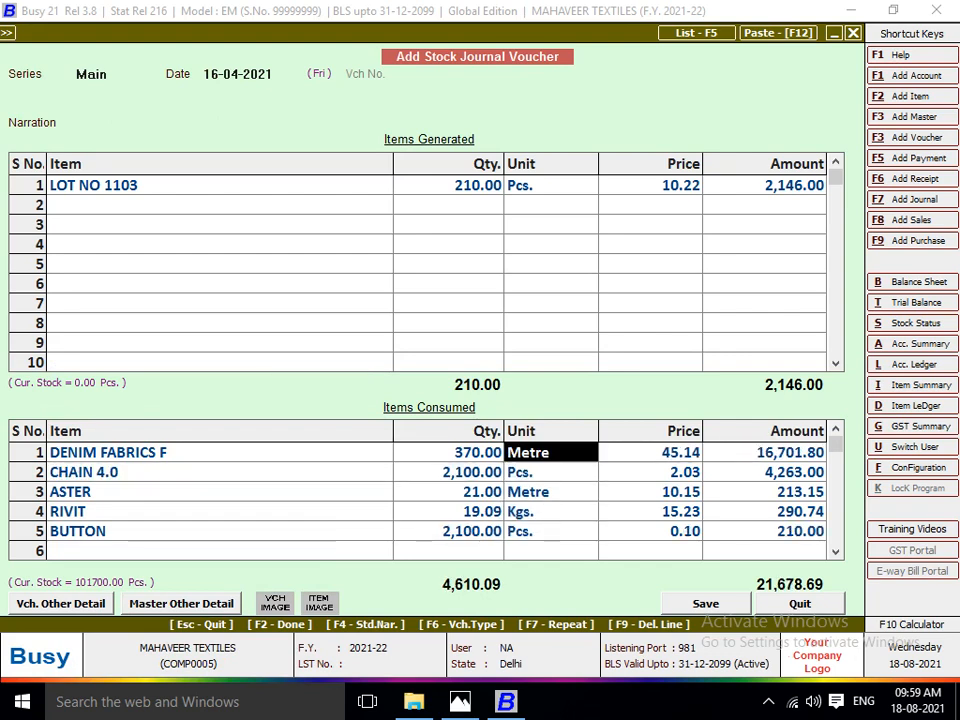
key("Down")
type("210")
key("Return")
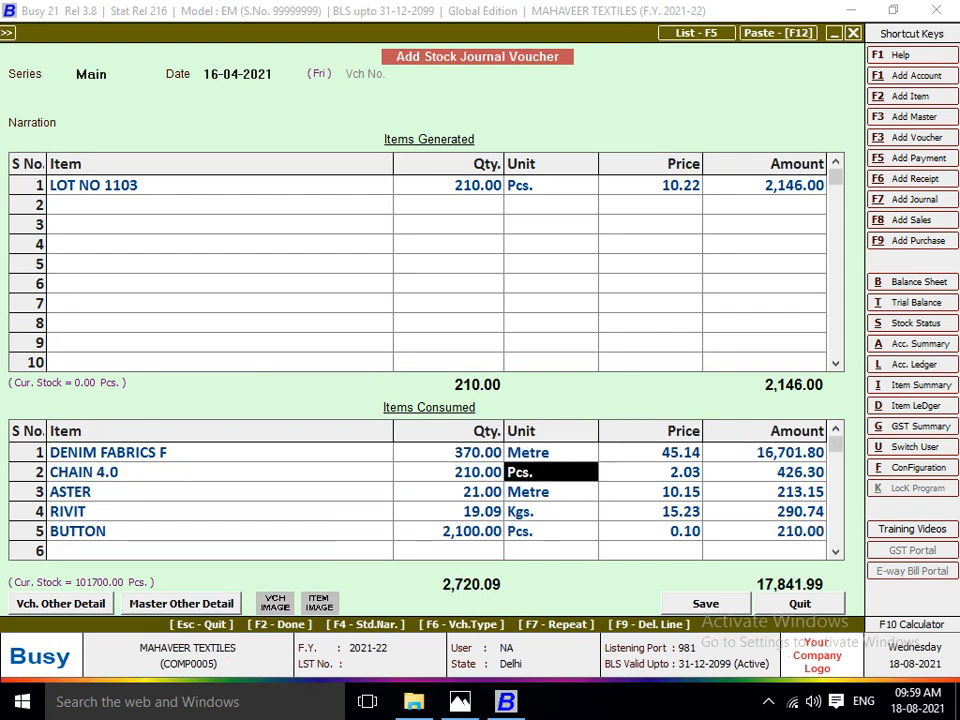
Review the ASTER, RIVIT and BUTTON lines among the consumed items, keeping their material centres, quantities, prices and amounts.
key("Down")
key("Left")
key("Left")
key("Return")
key("Return")
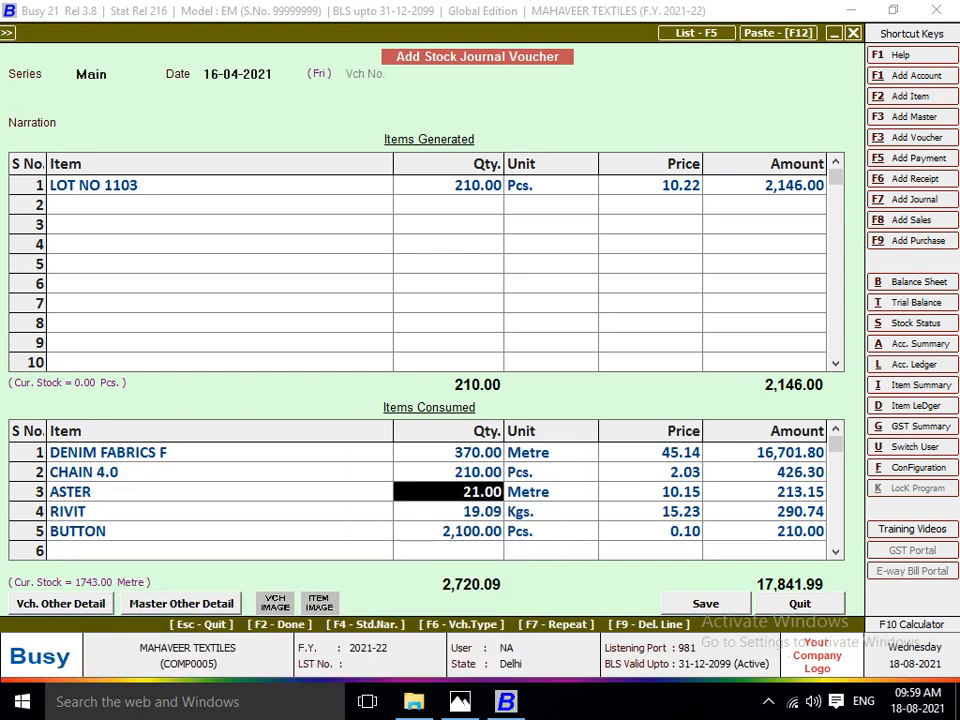
key("Return")
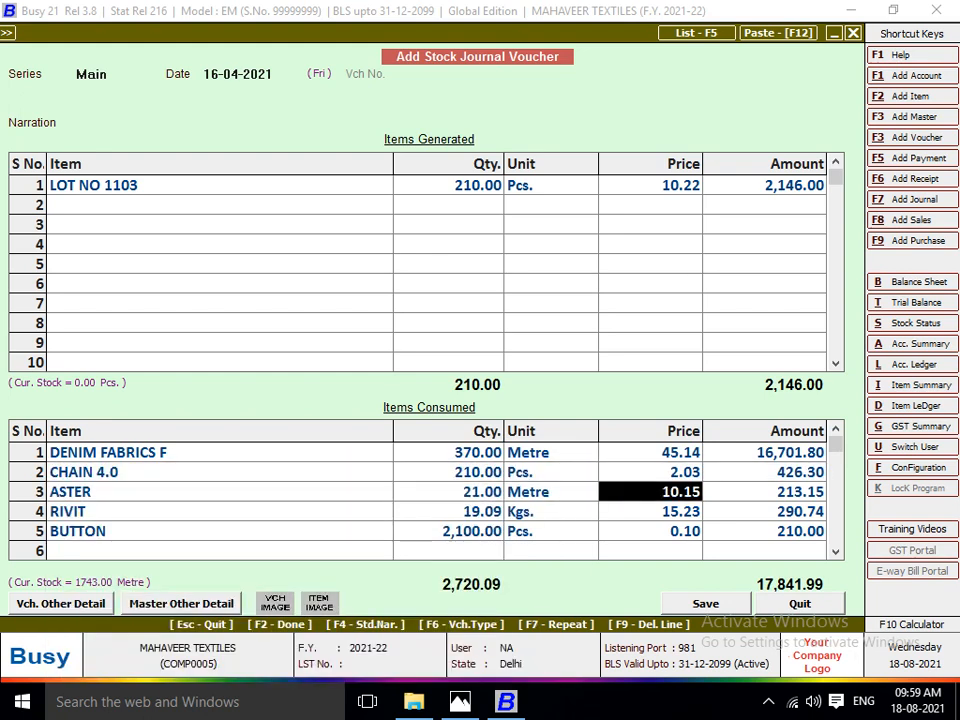
key("Return")
key("Return")
key("Return")
key("Return")
key("Return")
key("Return")
key("Return")
key("Return")
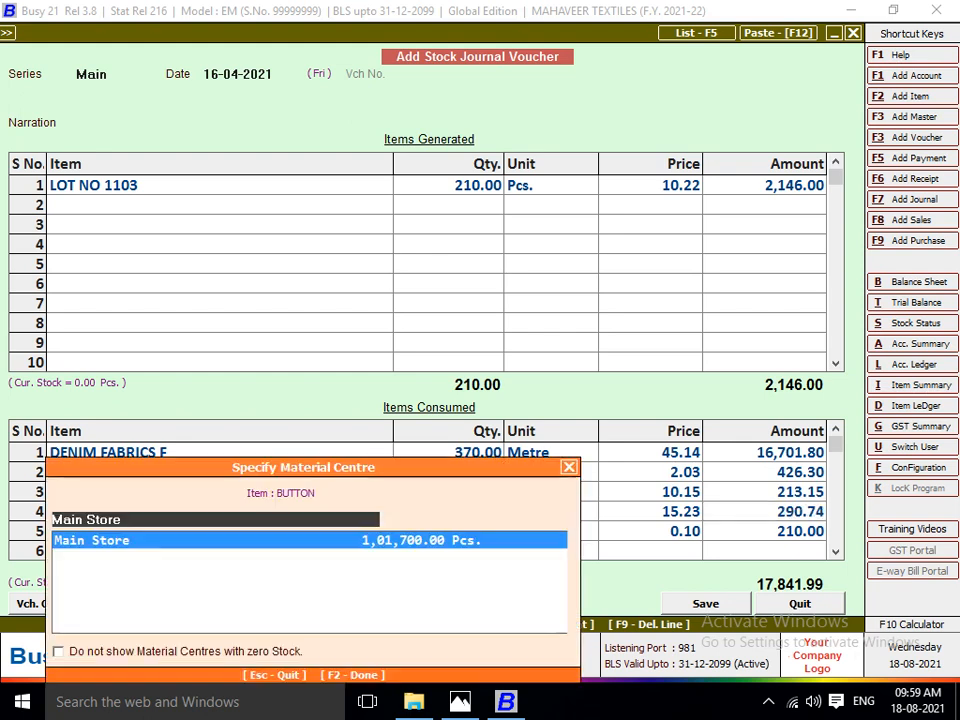
key("Return")
key("Return")
key("Return")
key("Return")
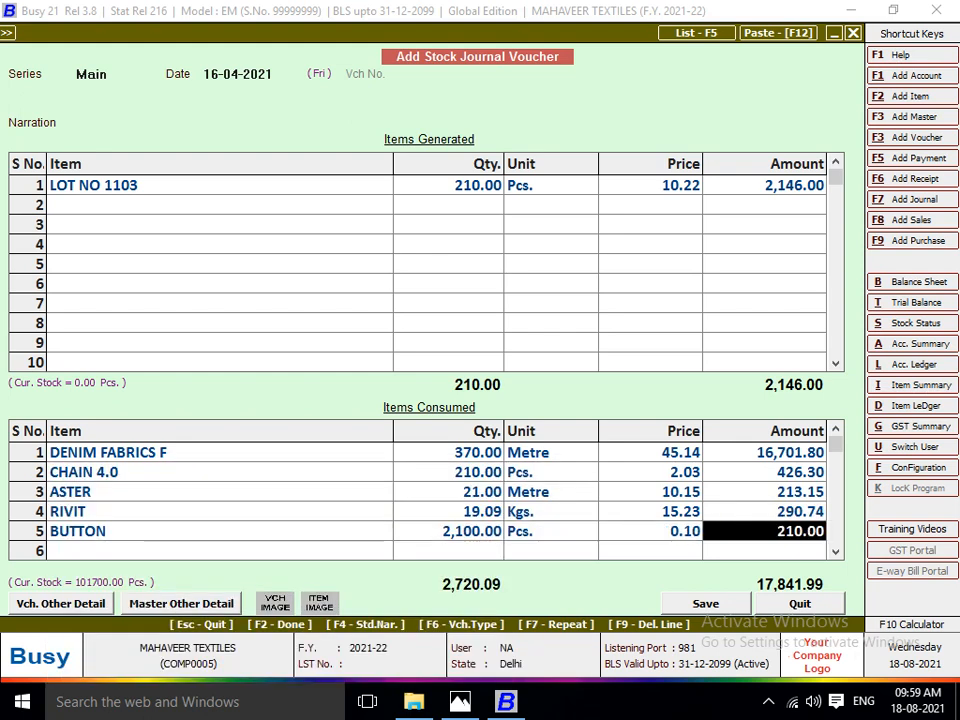
key("Left")
key("Left")
key("Left")
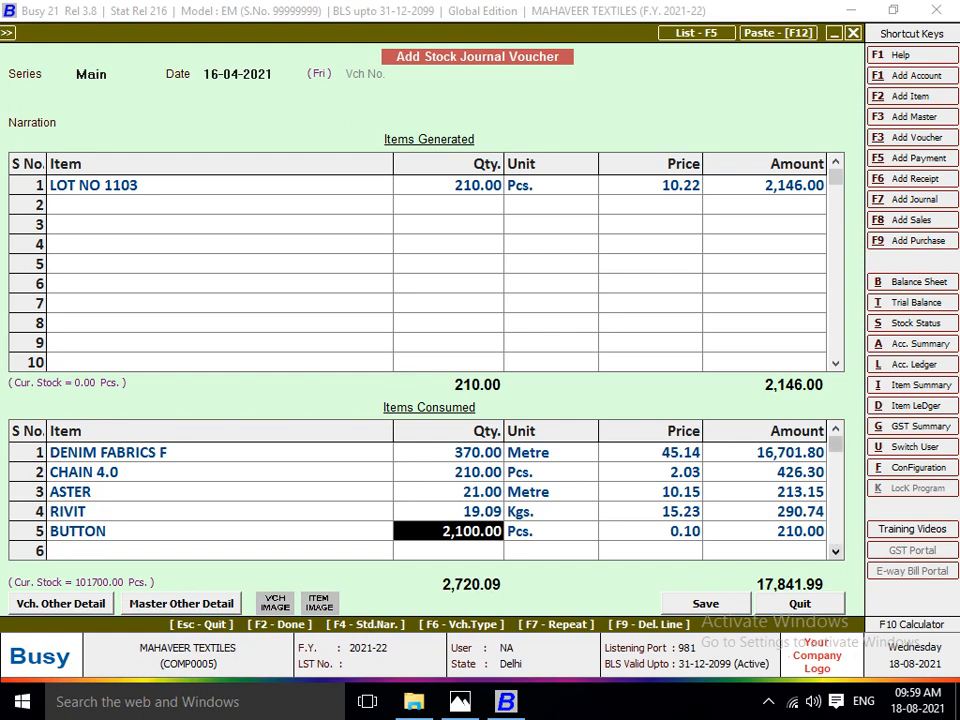
Check the rivit ratio on the lot sheet in Photos, and calculate the kilograms for 210 pieces at 10 kg per 110 pieces in Busy.
key("F10")
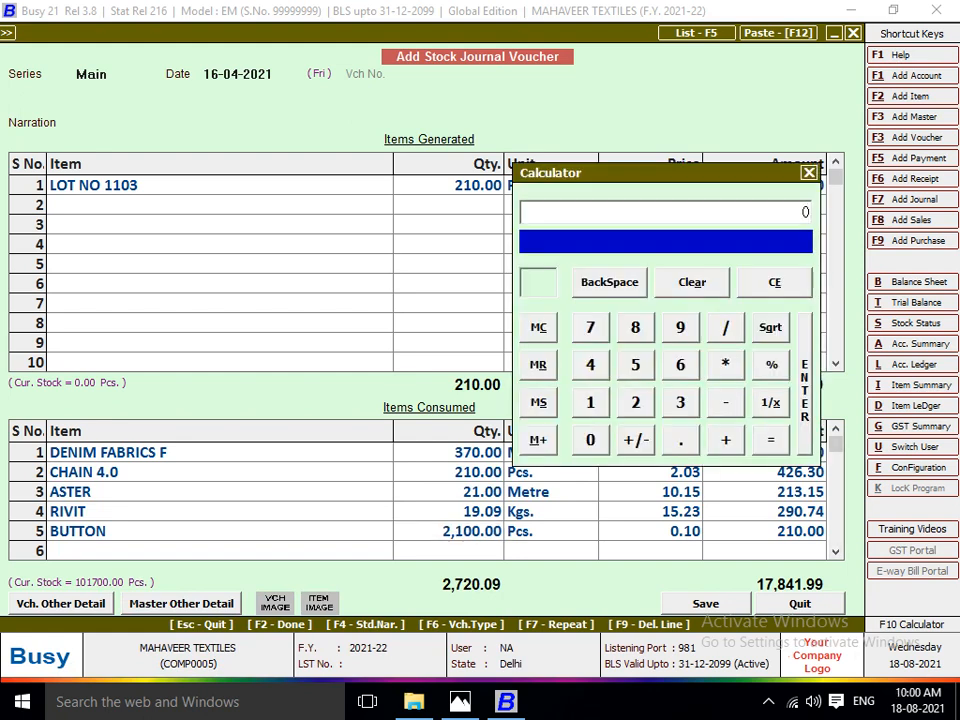
key("alt+Tab")
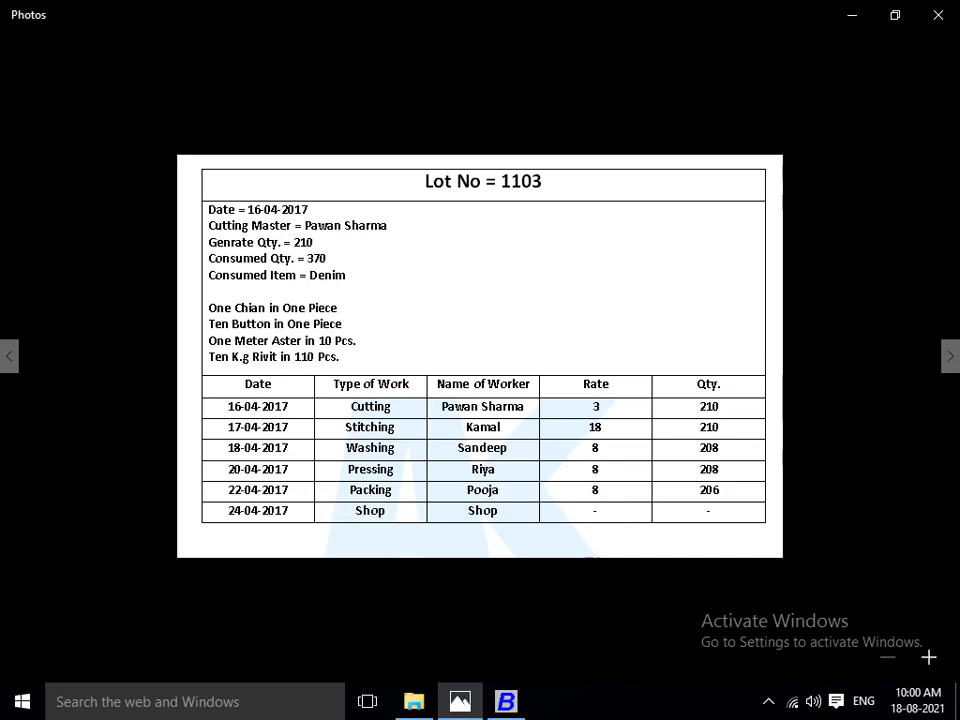
key("alt+Tab")
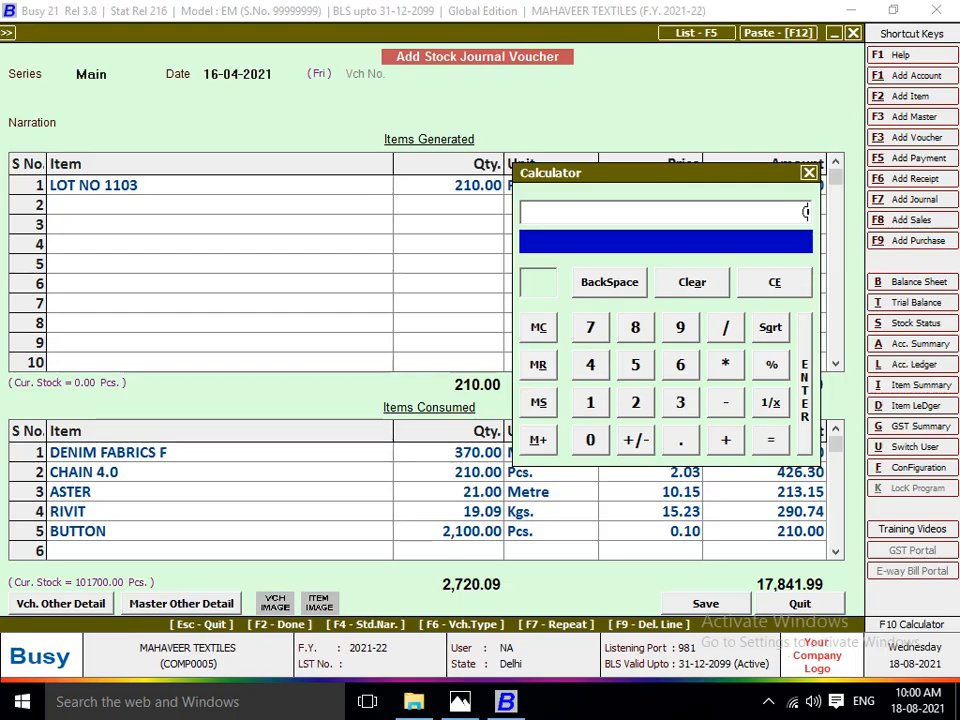
type("210/110")
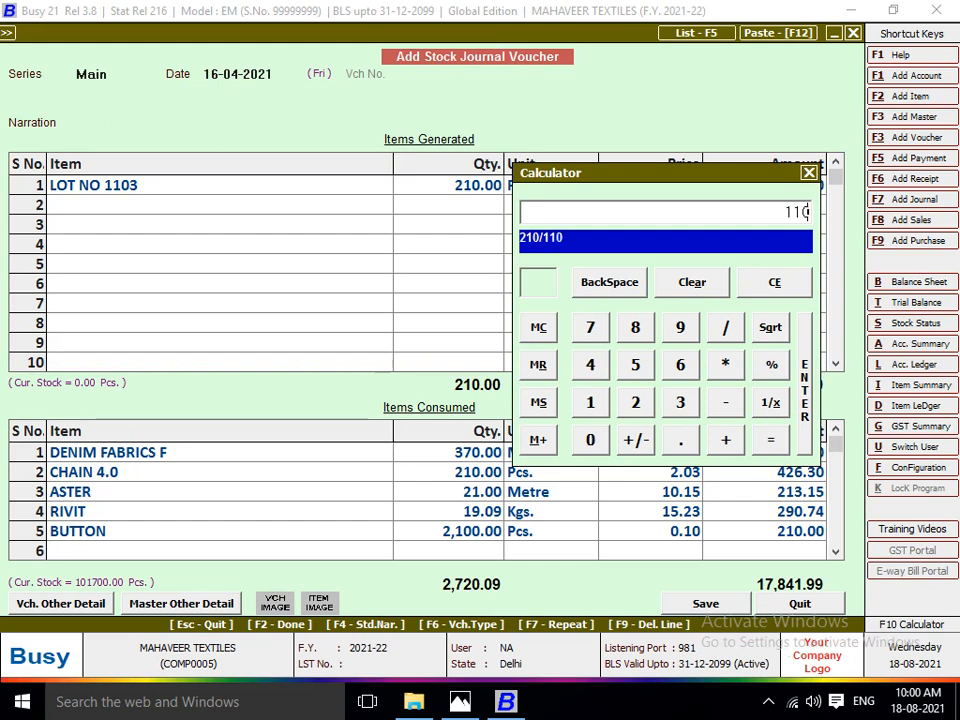
key("Return")
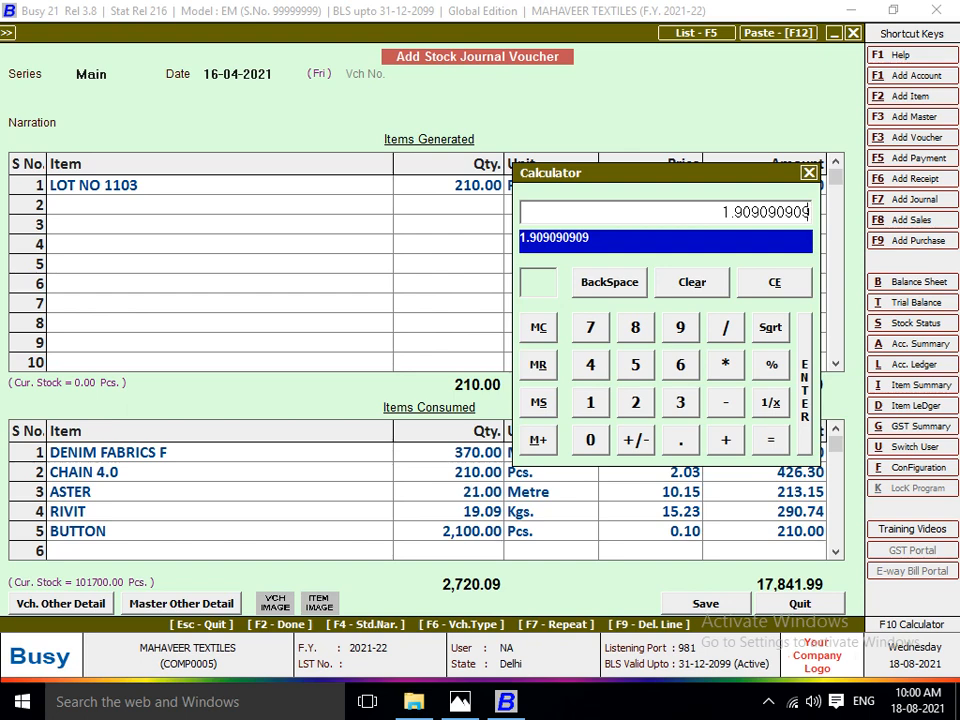
key("slash")
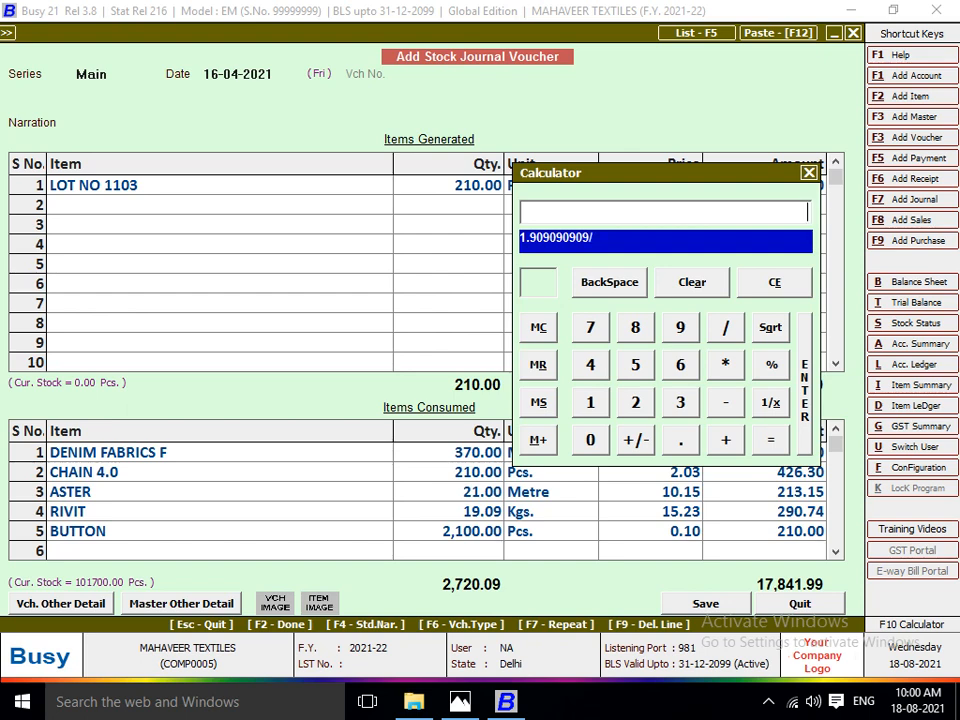
type("0")
key("BackSpace")
type("1")
key("Return")
key("asterisk")
type("19.0")
key("Return")
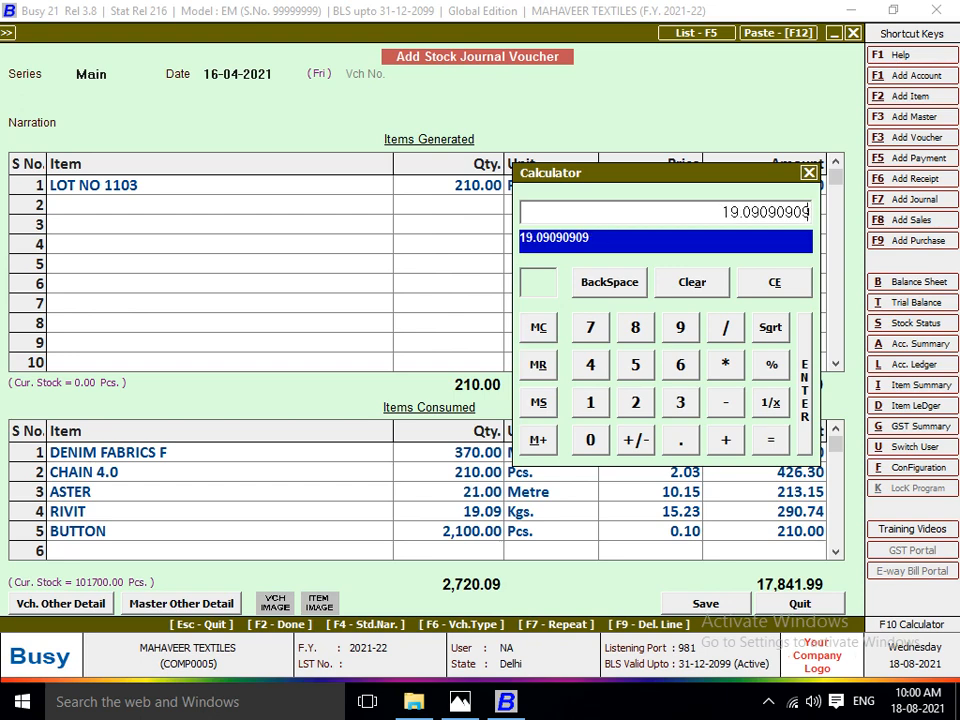
key("Escape")
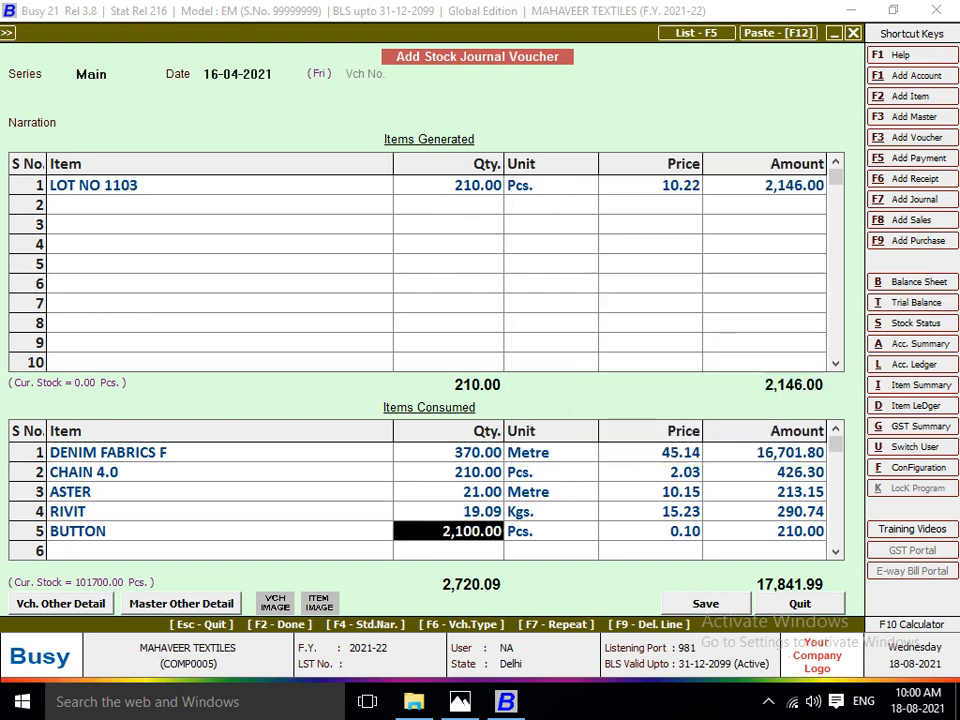
Set the amount of the generated item LOT NO 1103 to 17,841.99 and save the stock journal voucher.
key("Return")
key("Return")
key("Return")
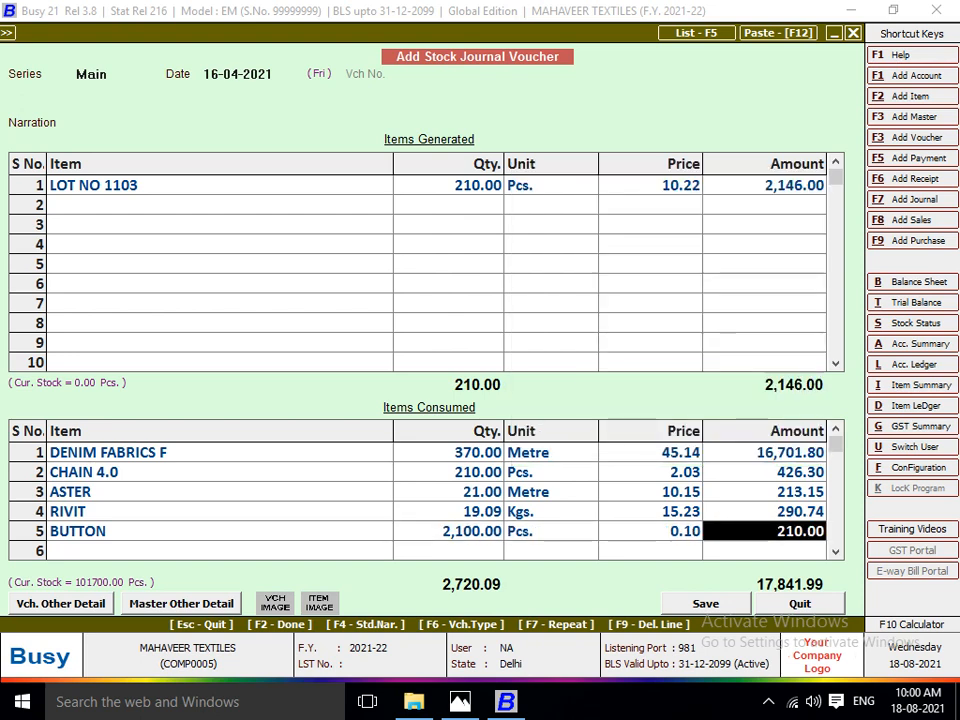
left_click(764, 185)
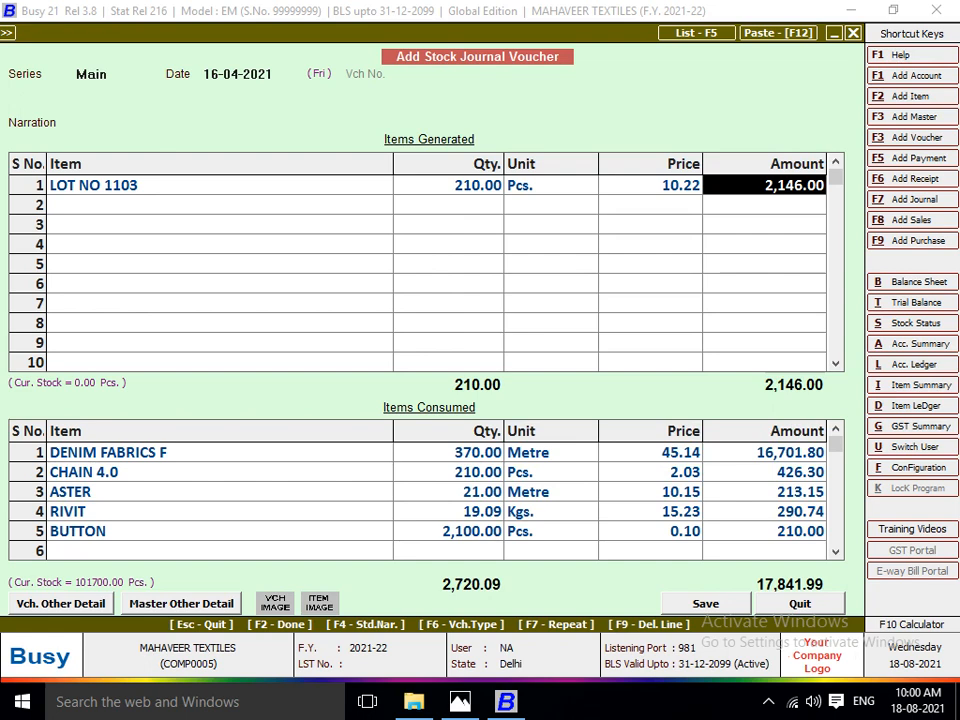
type("17")
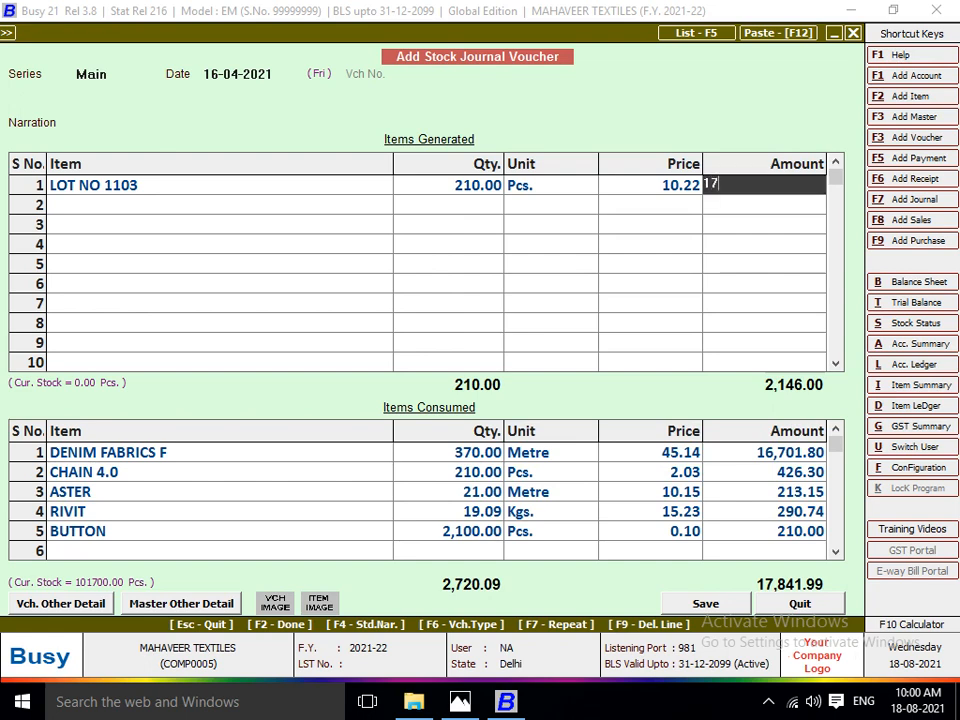
type(",841.99")
key("Return")
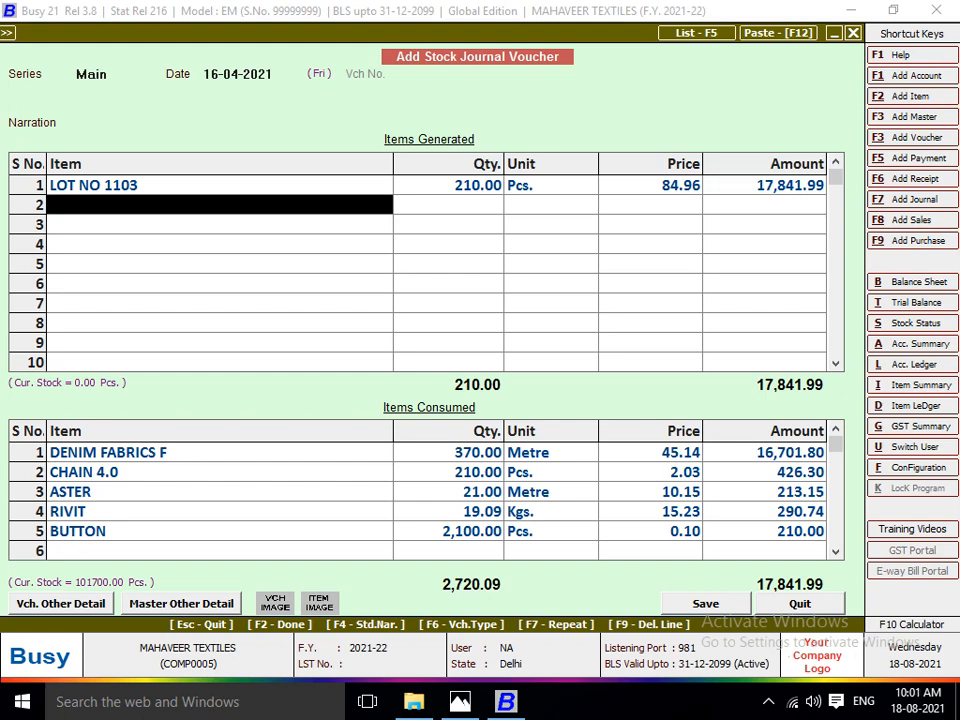
key("F2")
key("F2")
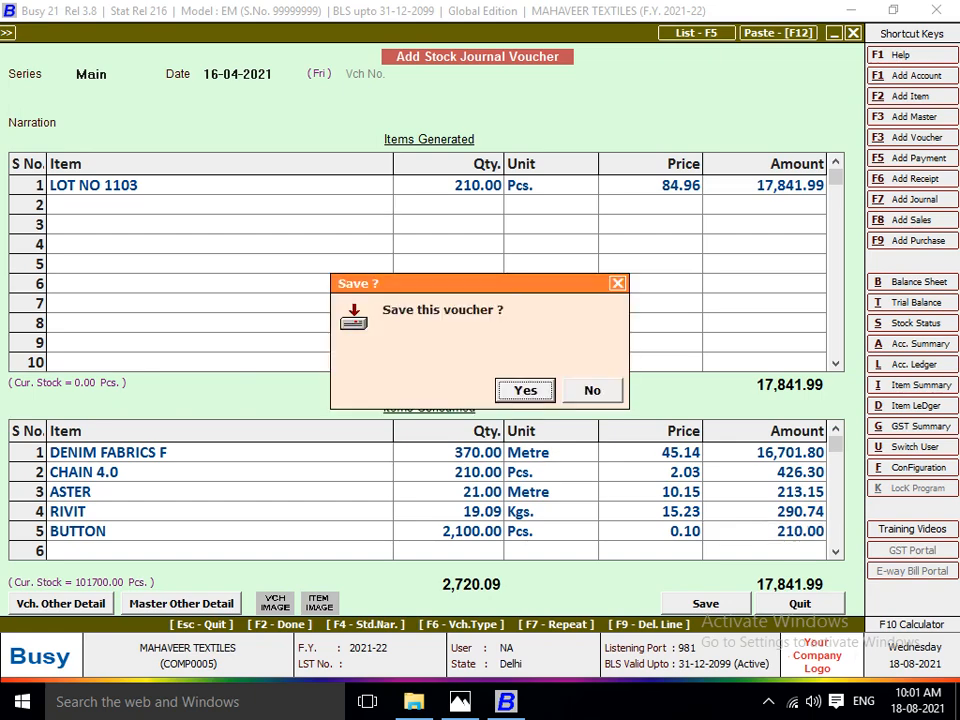
key("Return")
Bring up the Lot 1104 sheet in Photos, and date the new stock journal voucher in Busy on the 17th.
key("alt+Tab")
key("Right")
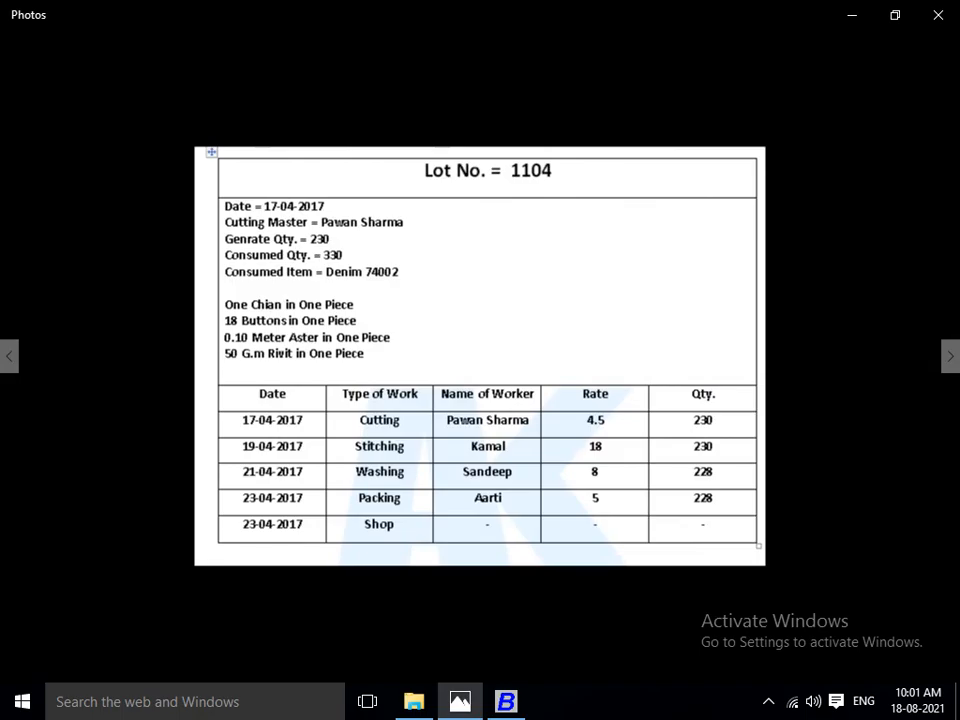
key("alt+Tab")
key("Return")
type("17")
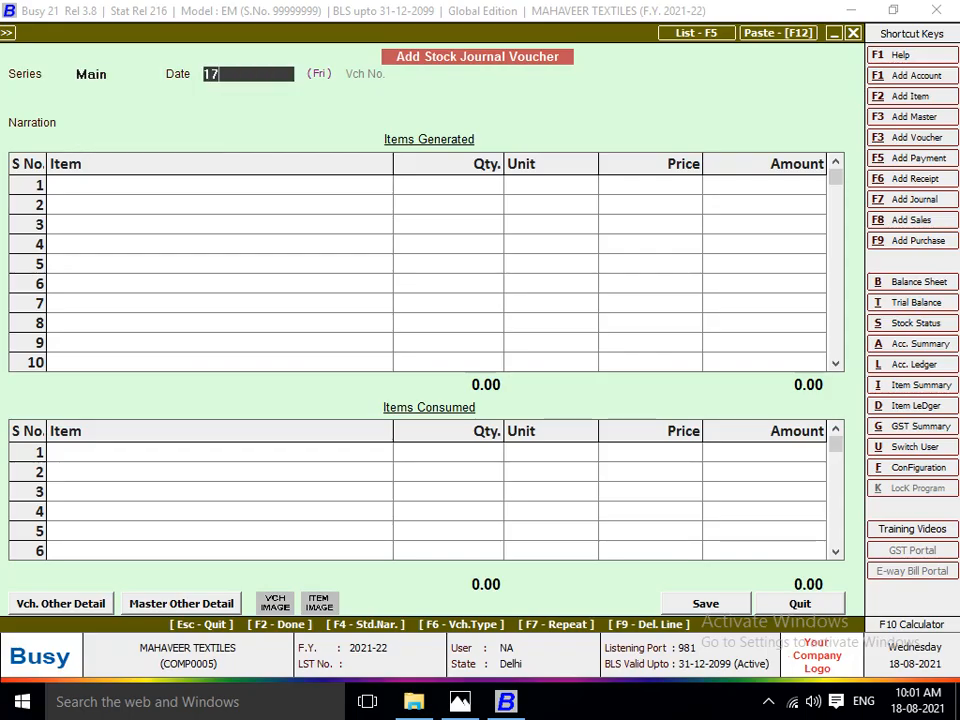
key("Return")
key("Return")
Check the lot number in Photos, and start a new item master in Busy named LOT NO 1104 in the group FINISH GOODS.
key("alt+Tab")
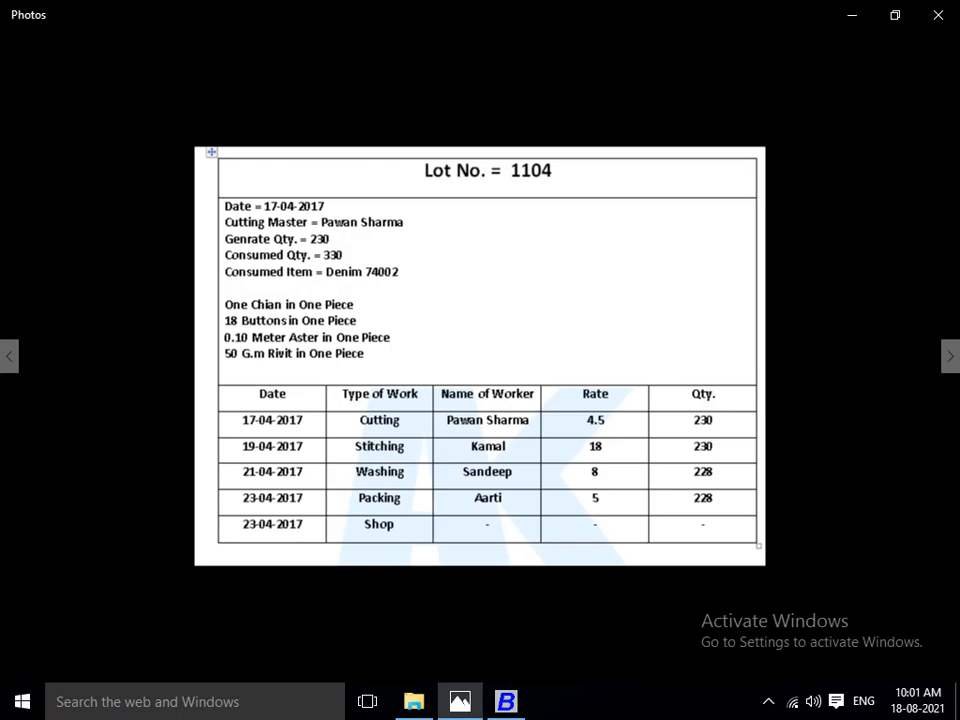
key("alt+Tab")
key("alt+F2")
type("L")
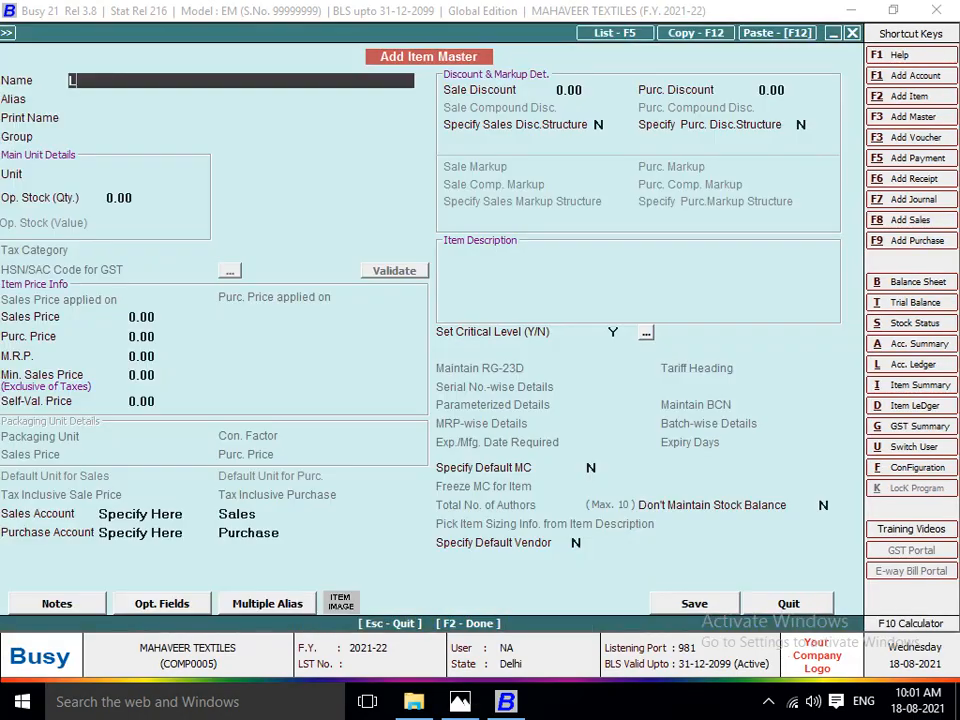
type("OT NO 1104")
key("Return")
Set the unit of the new item LOT NO 1104 to Metre and save the item master.
key("Return")
key("Return")
key("Return")
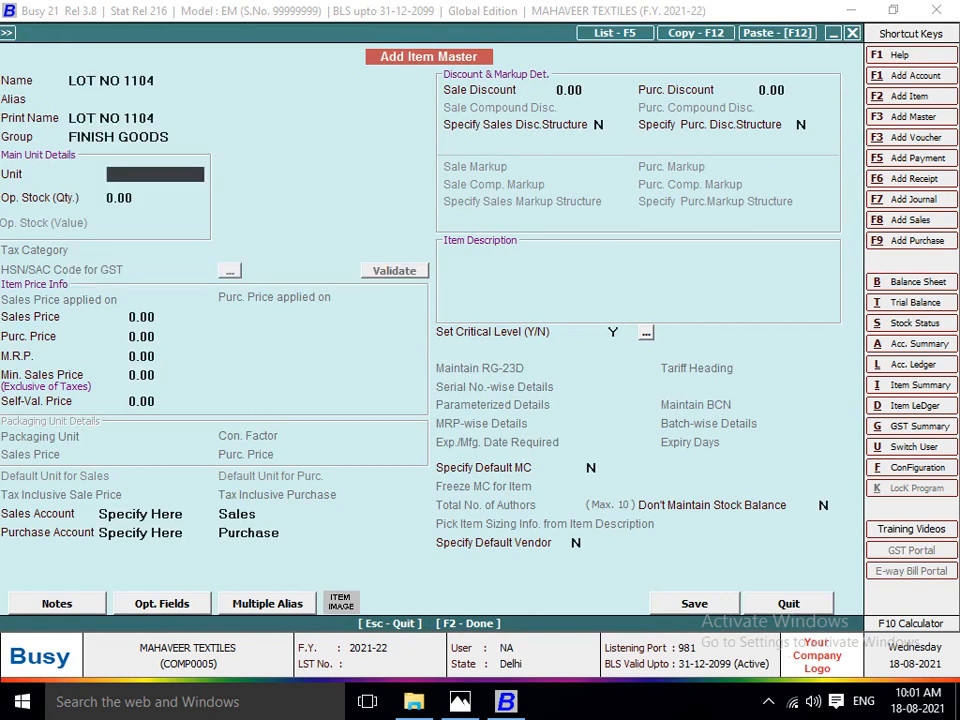
type("M")
key("Return")
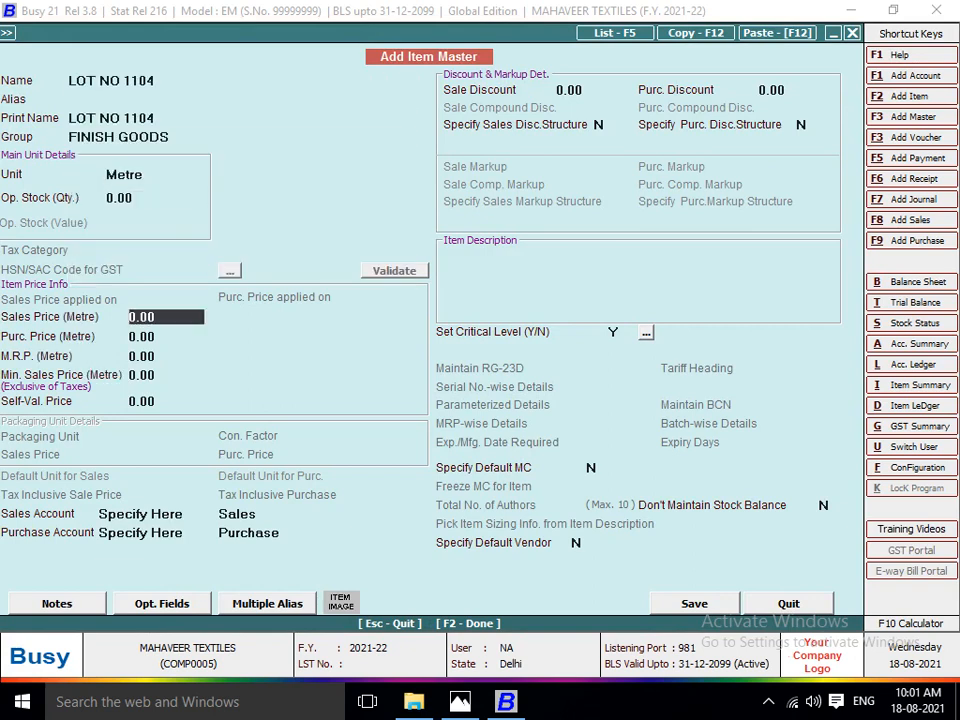
key("Return")
key("Return")
key("Return")
key("F2")
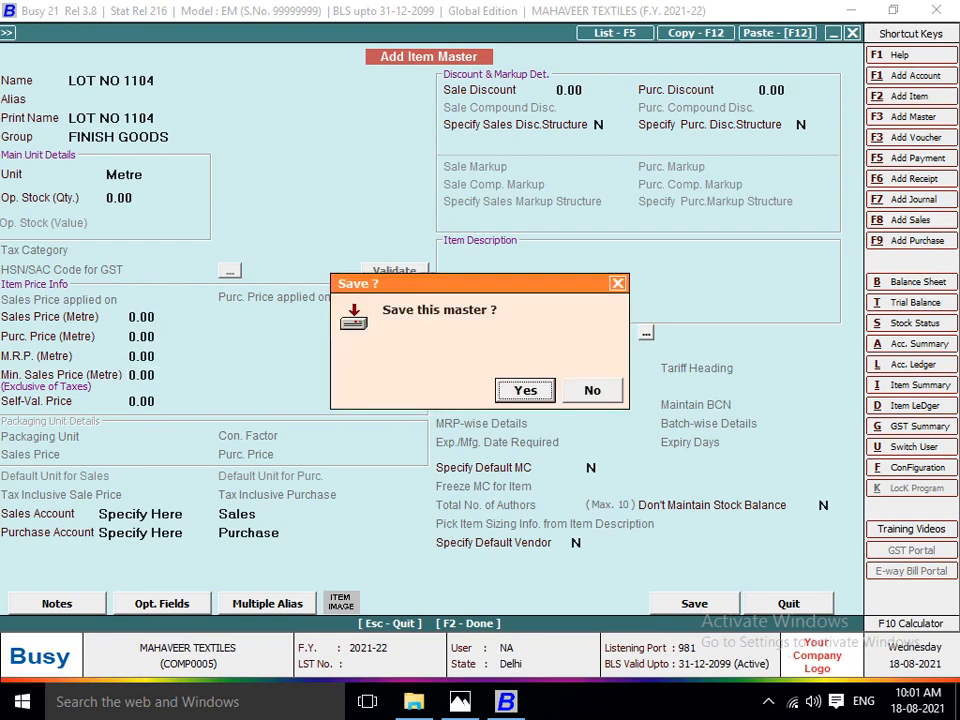
key("Return")
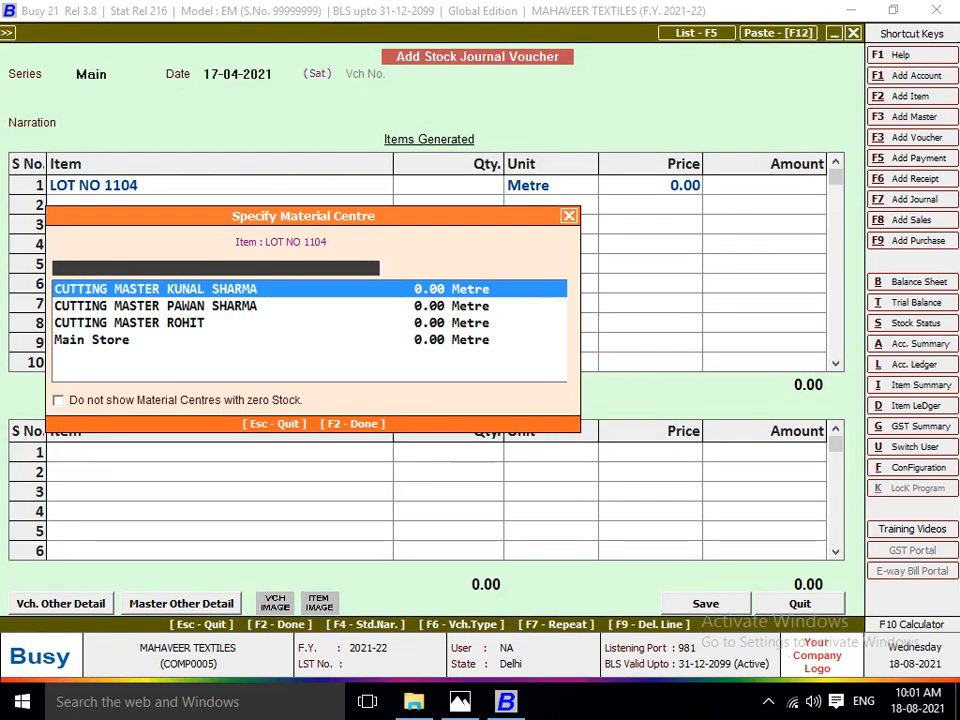
Check the Lot 1104 sheet in Photos, and give the generated item in Busy its cutting master's material centre and a quantity of 230.
key("alt+Tab")
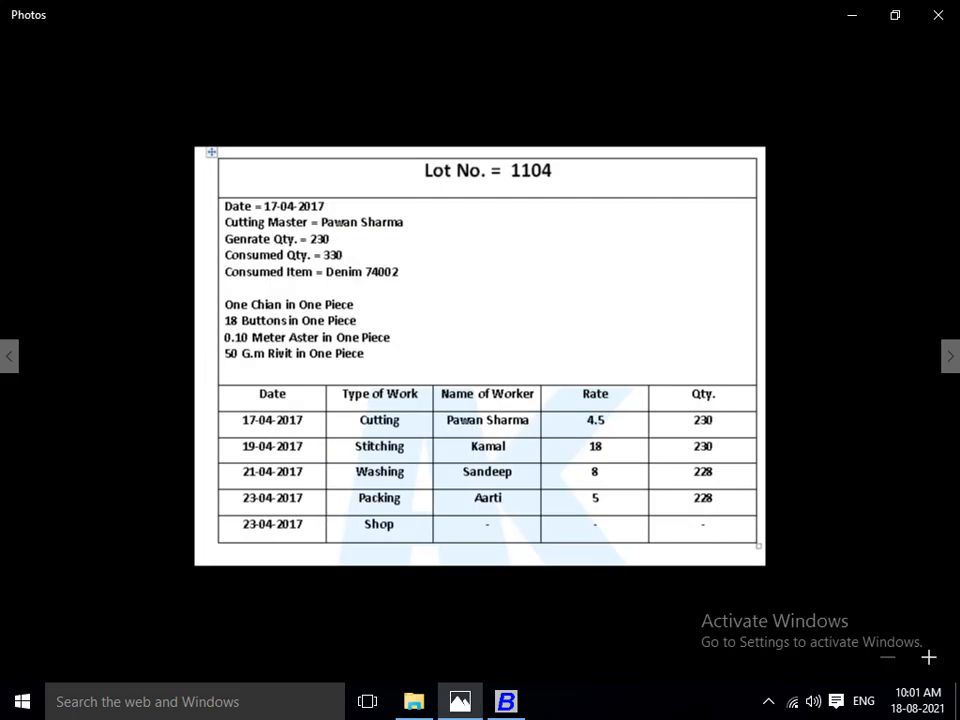
key("alt+Tab")
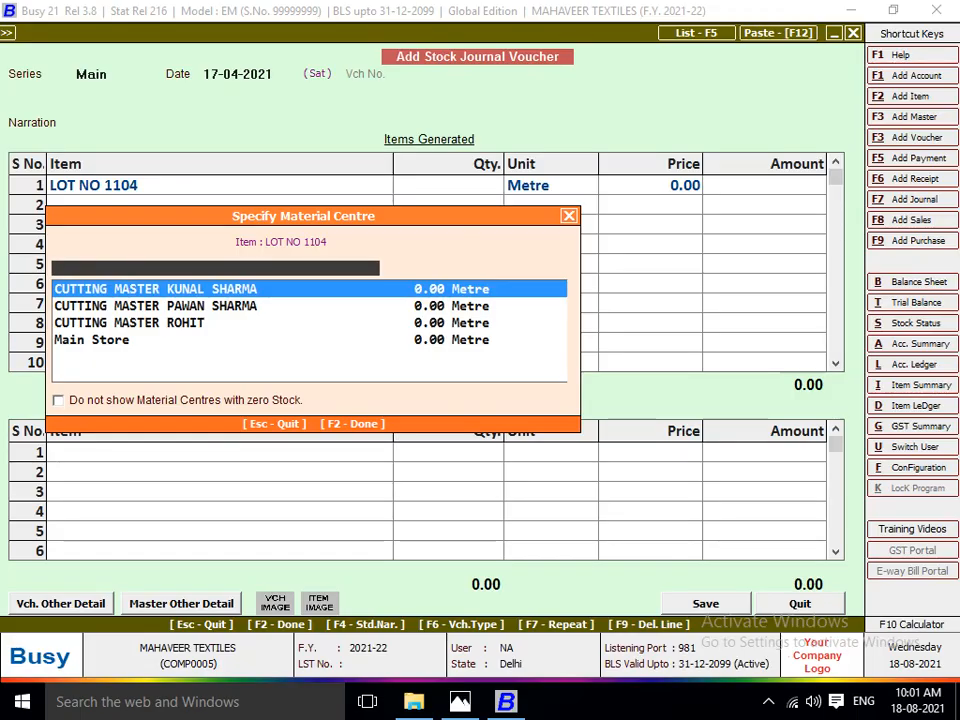
key("Down")
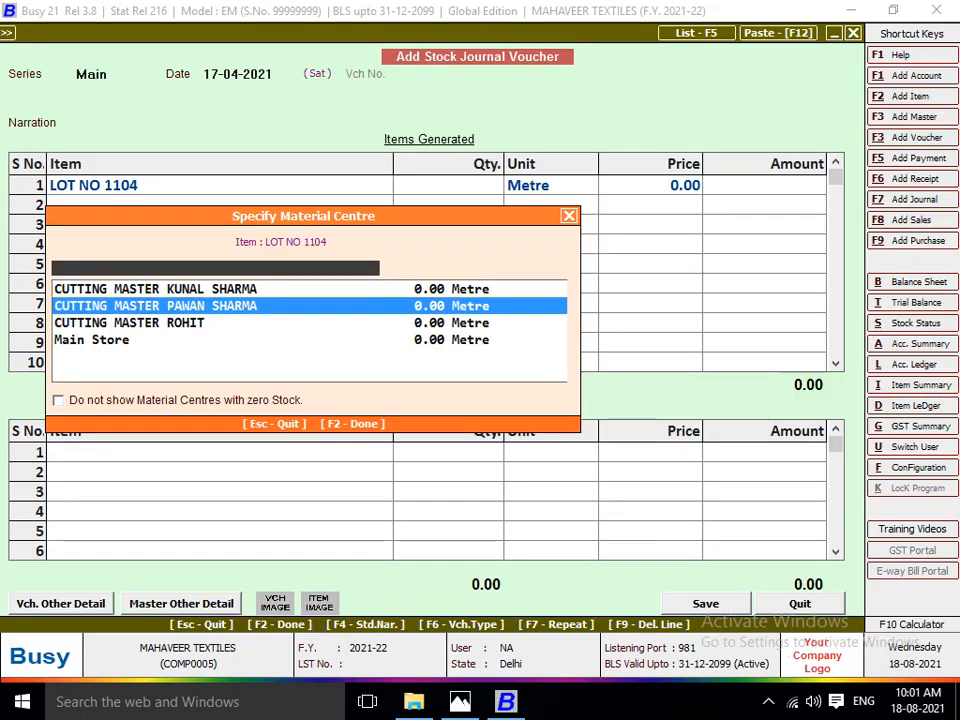
key("Return")
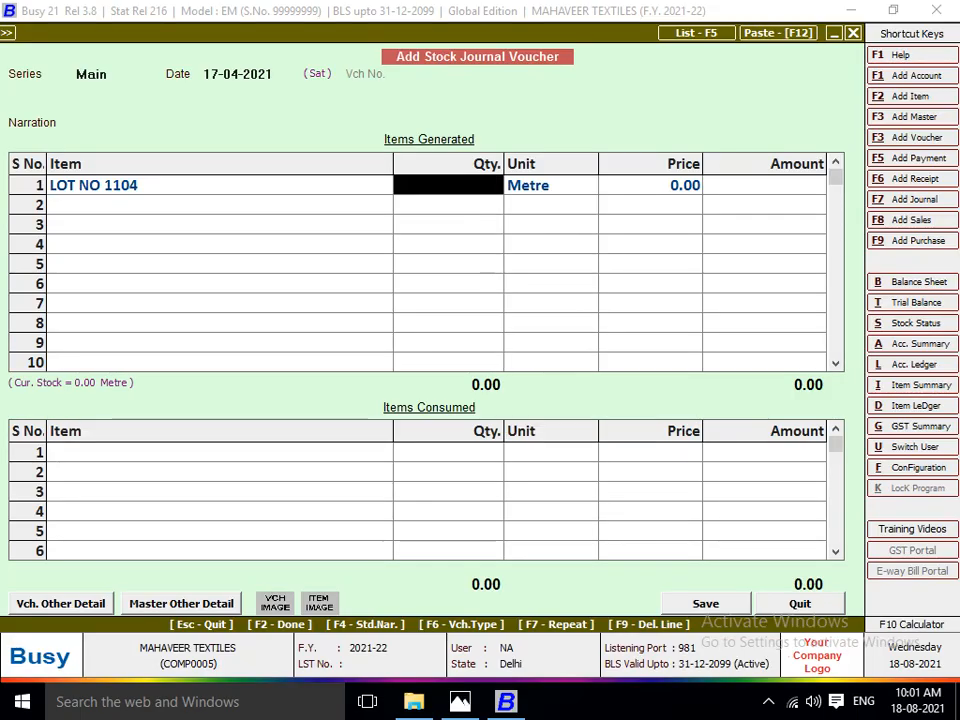
key("alt+Tab")
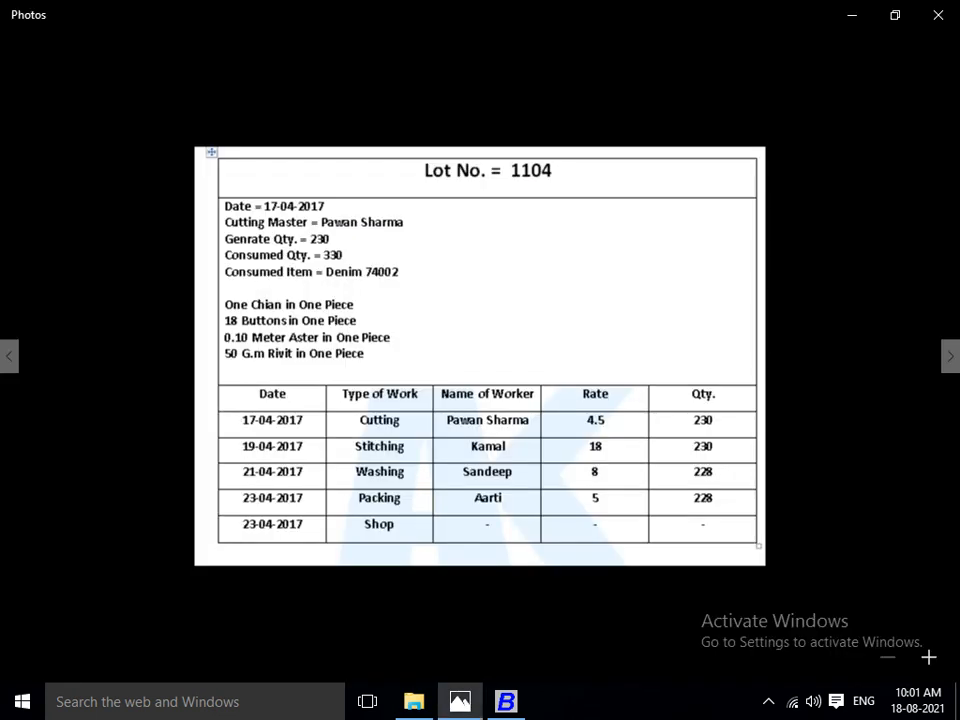
key("alt+Tab")
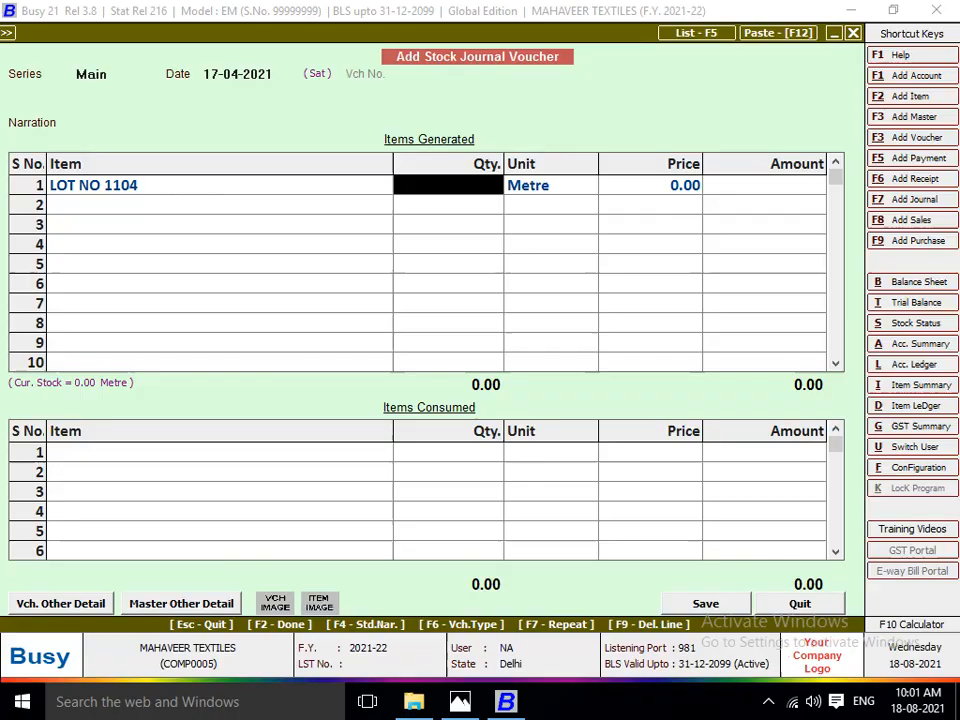
type("230")
key("Return")
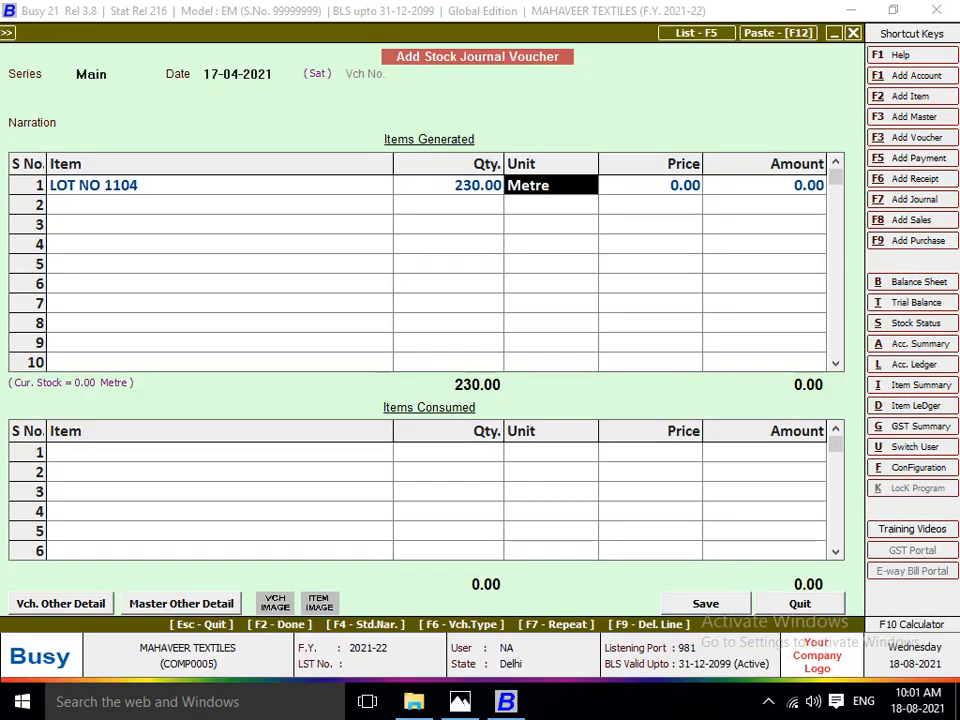
Modify the item master of LOT NO 1104 to use the unit Pcs. and save it.
key("Left")
key("Left")
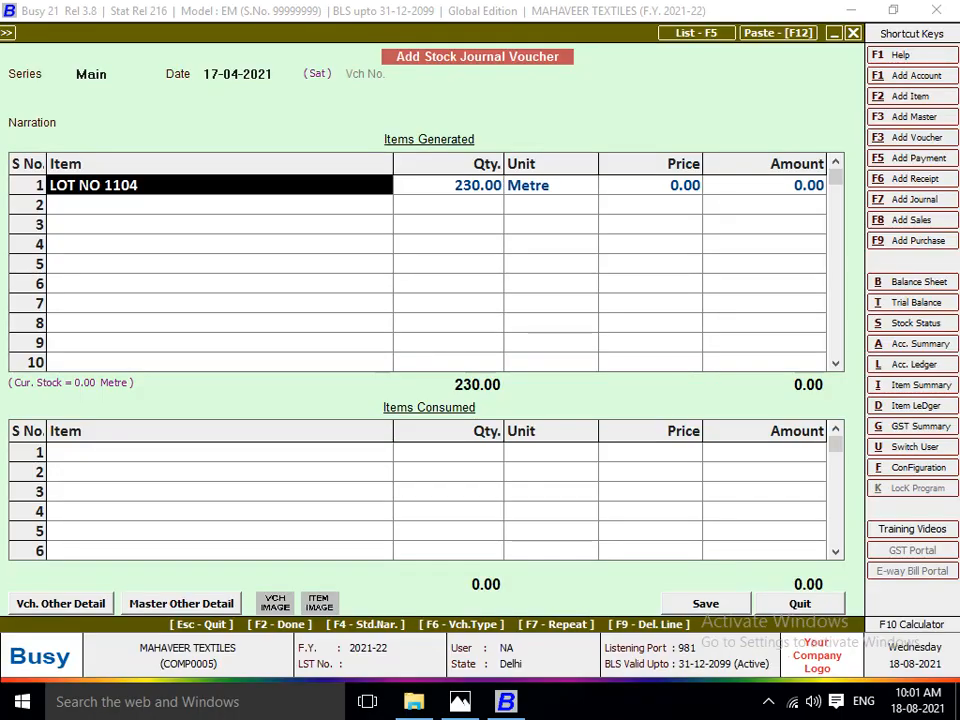
key("alt+m")
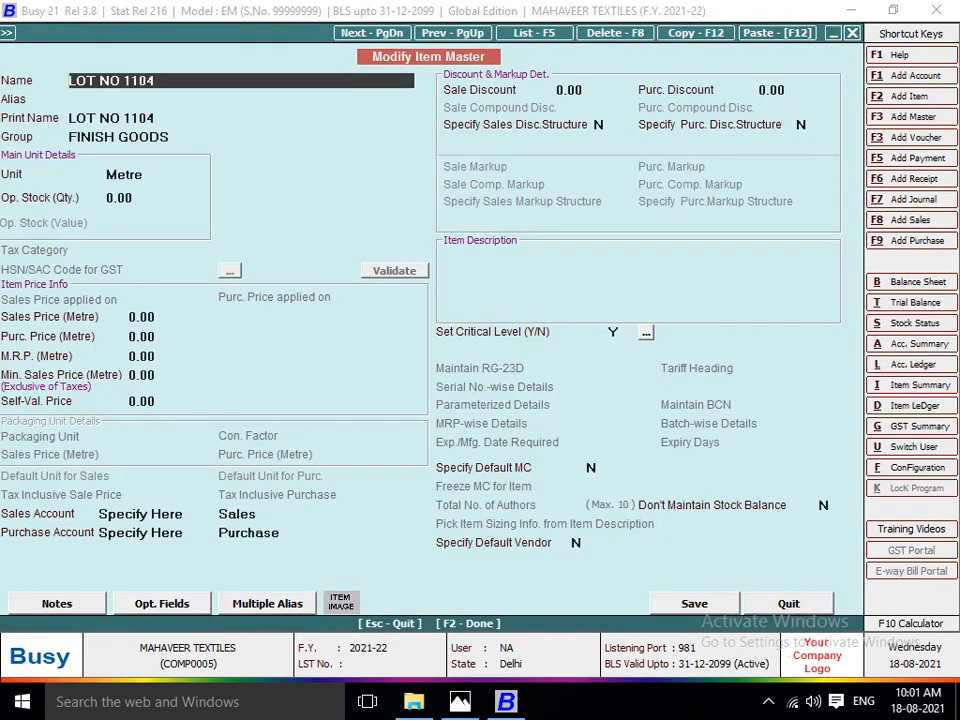
key("Return")
key("Return")
key("Return")
key("Return")
type("PC")
key("Return")
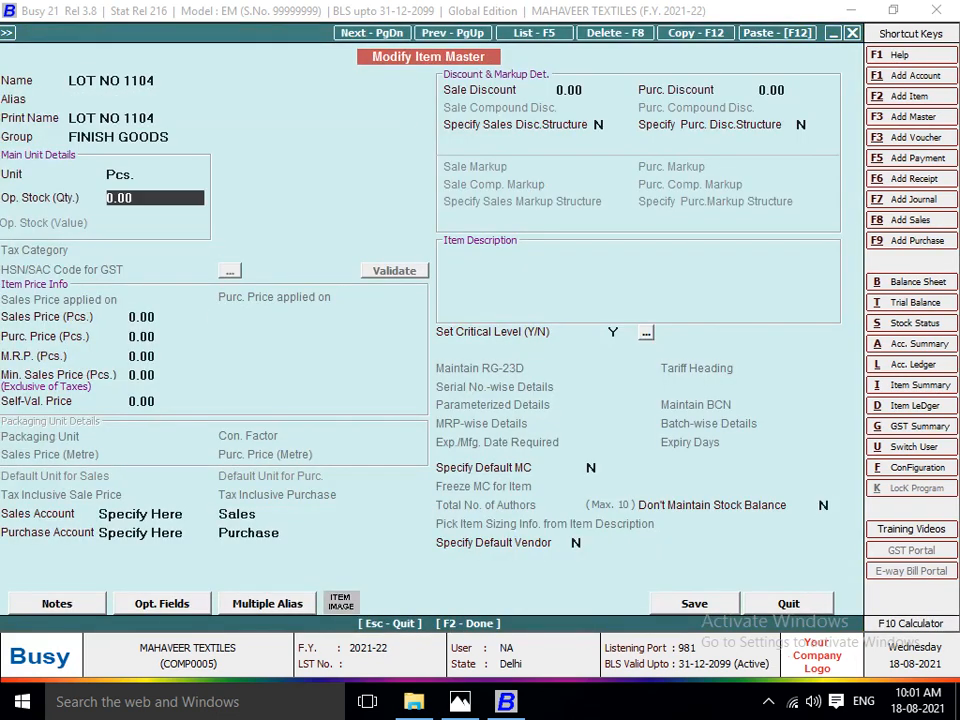
key("Return")
key("Return")
key("Return")
key("F2")
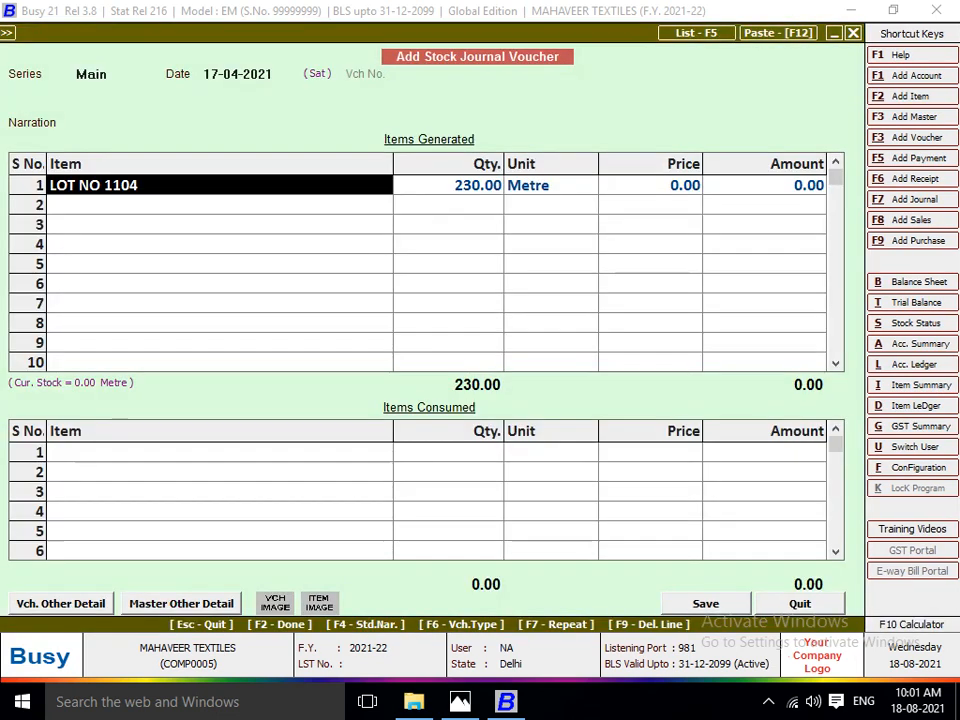
type("11")
key("Return")
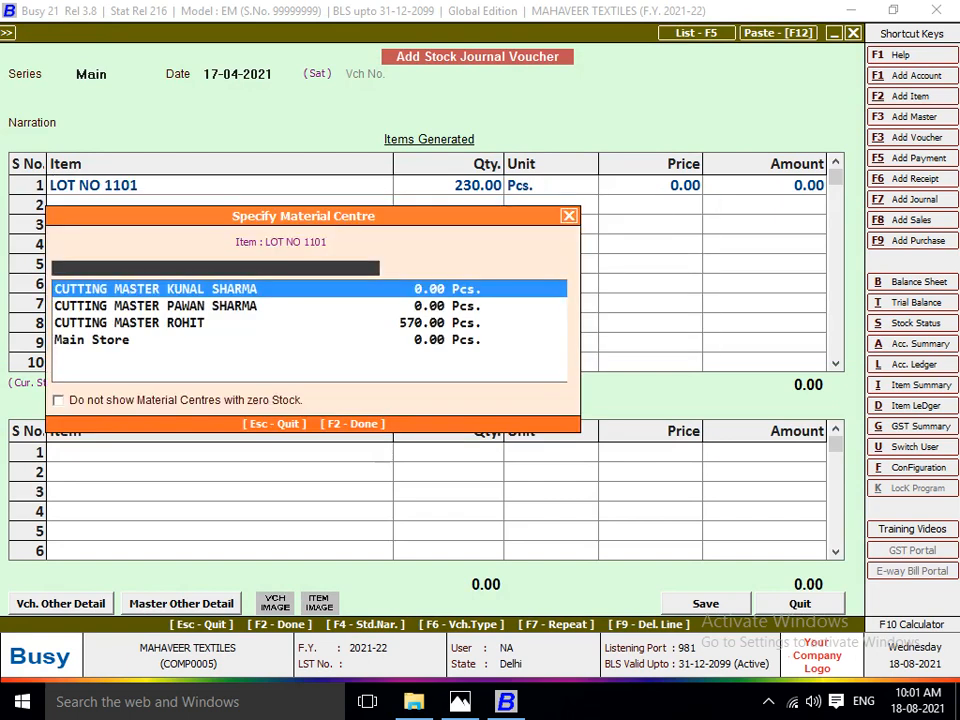
key("Escape")
Reselect LOT NO 1104 as the generated item with its cutting master's material centre, and go on to the consumed items.
key("Left")
type("LOT")
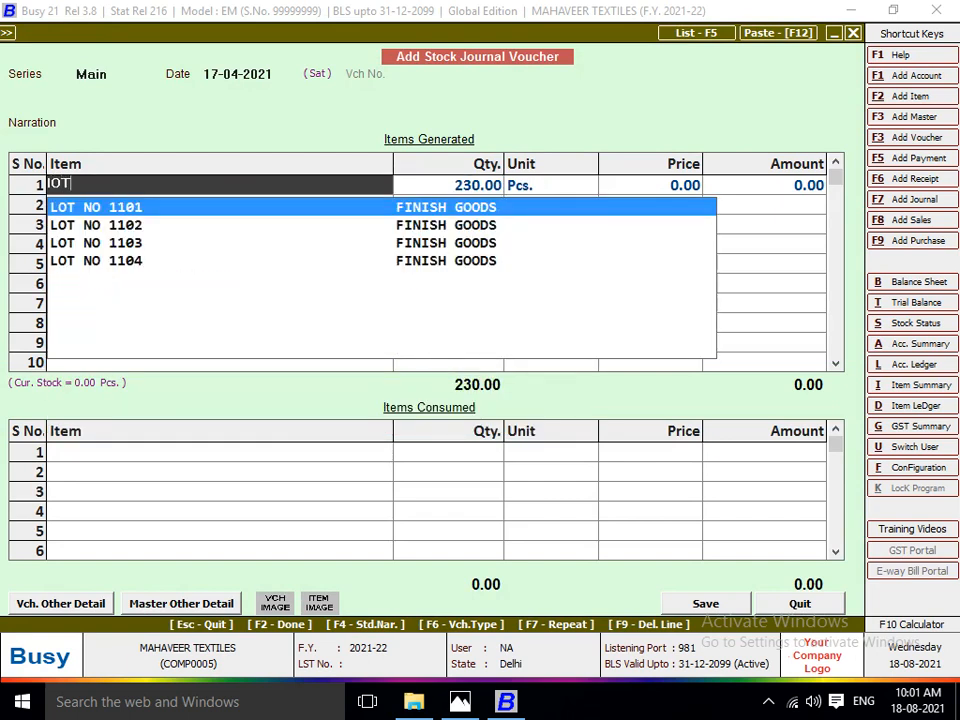
key("Down")
key("Down")
key("Down")
key("Return")
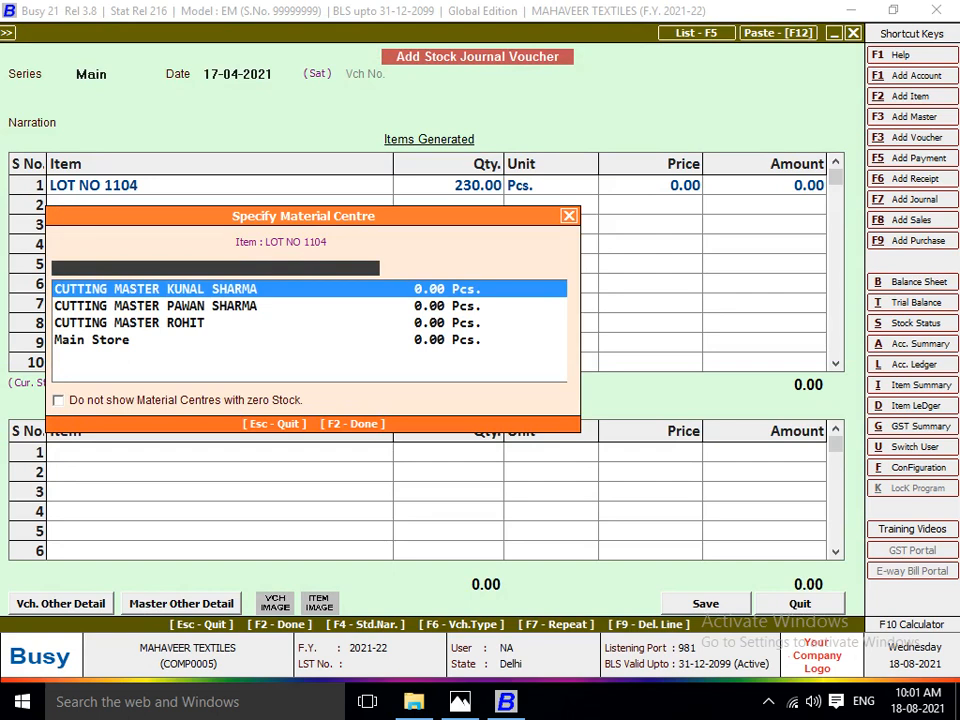
key("Down")
key("Return")
key("Return")
key("Return")
key("Return")
key("Return")
key("Return")
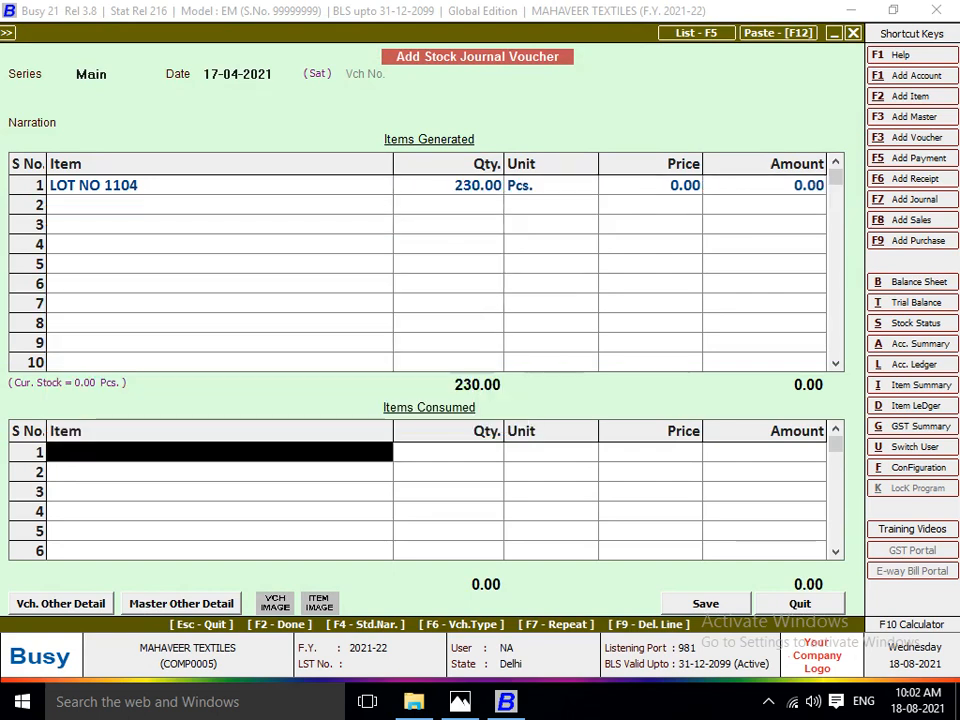
Check the consumed item on the lot sheet in Photos, and add DENIM 70002 from Main Store as the first consumed item in Busy.
key("alt+Tab")
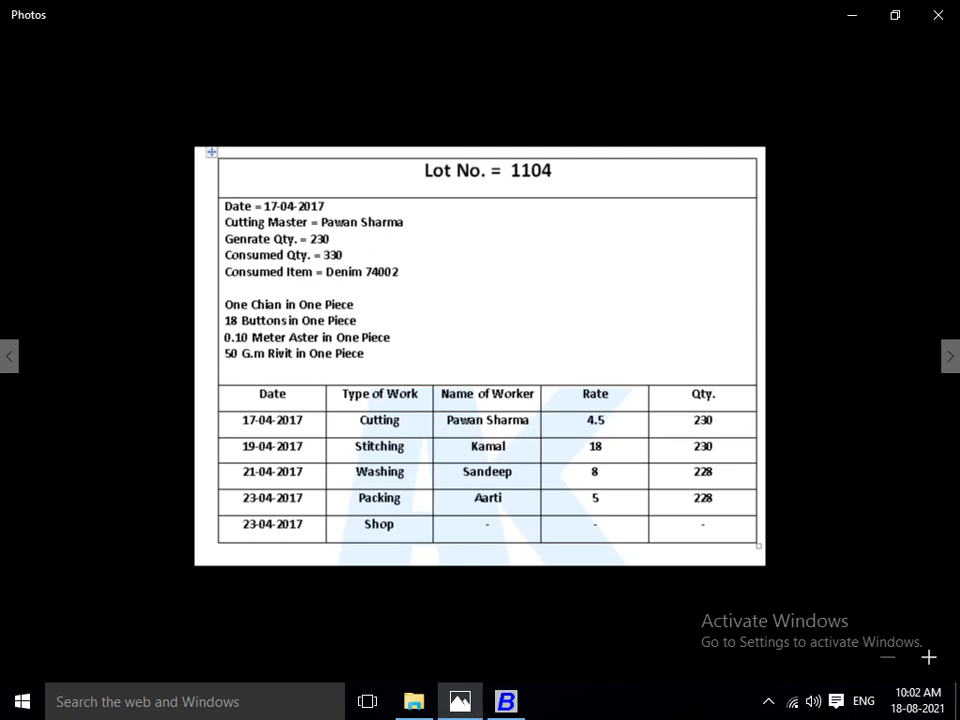
key("alt+Tab")
type("dEN")
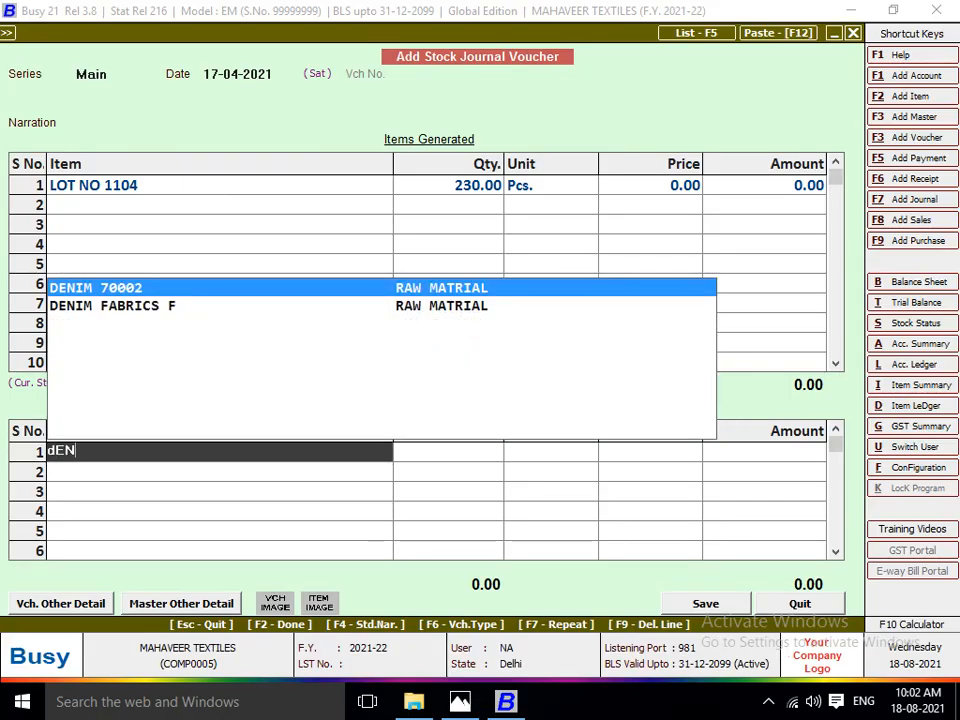
key("alt+Tab")
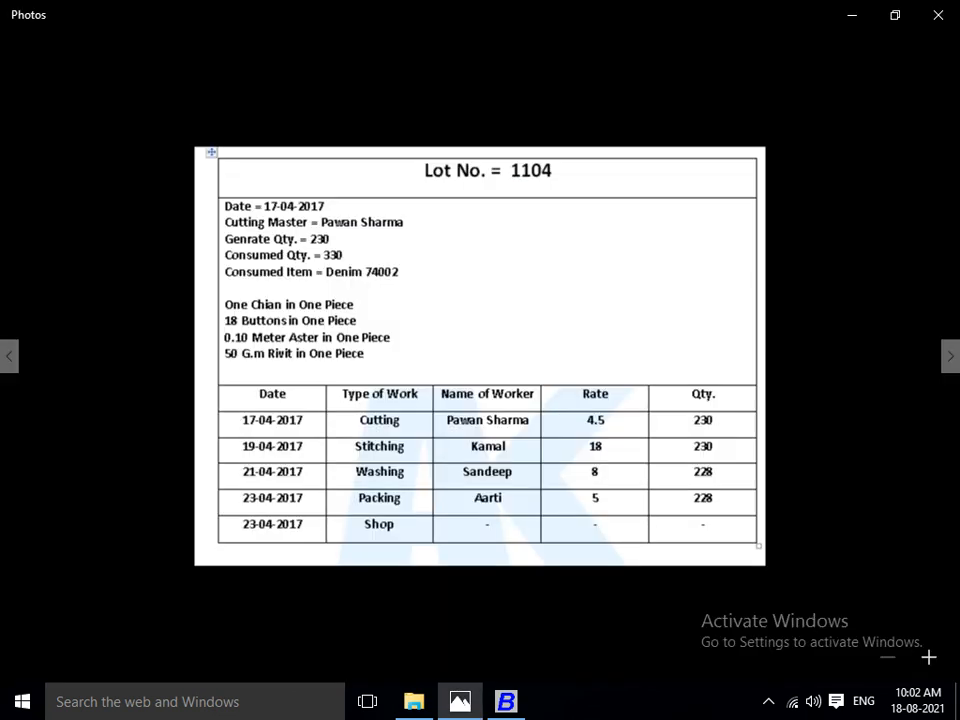
key("alt+Tab")
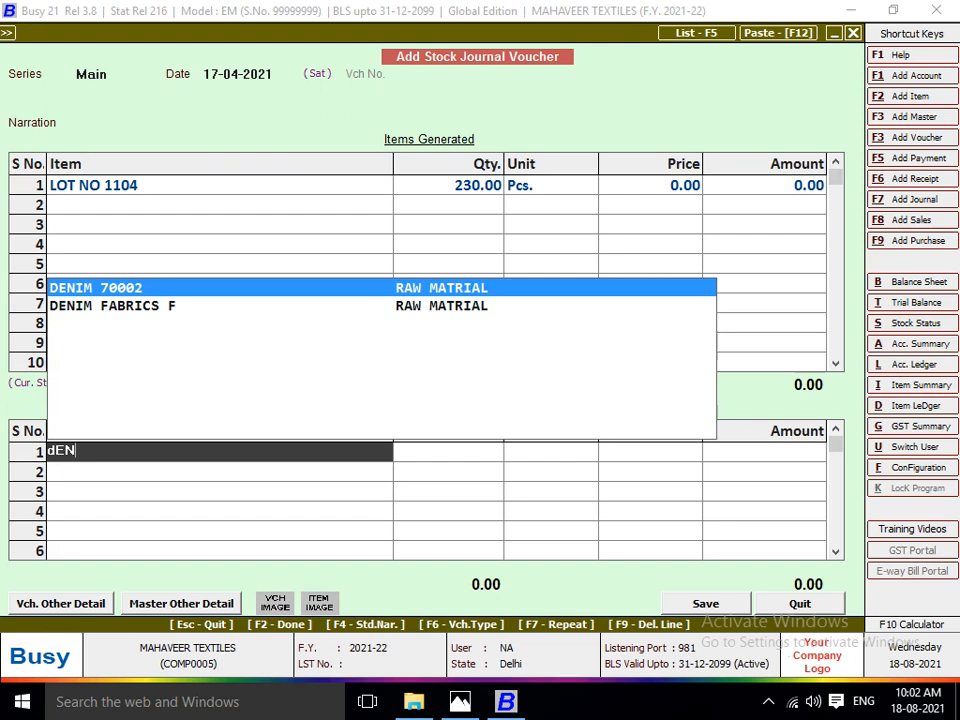
key("Return")
type("MA")
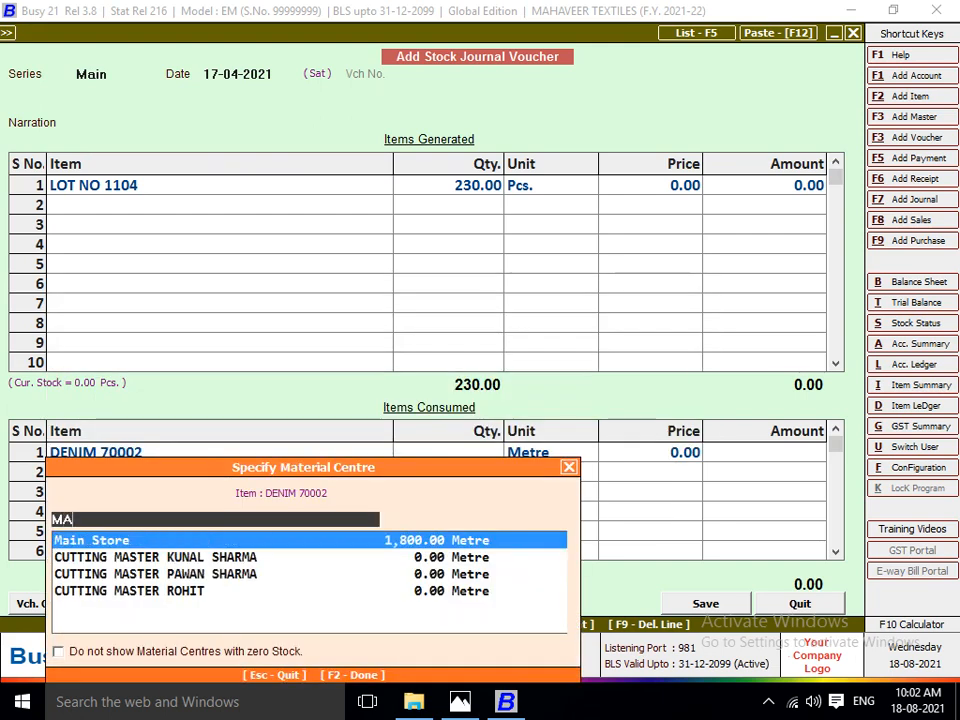
key("Return")
Check the consumed quantity in Photos, and set the DENIM 70002 quantity to 330 metres in Busy.
key("alt+Tab")
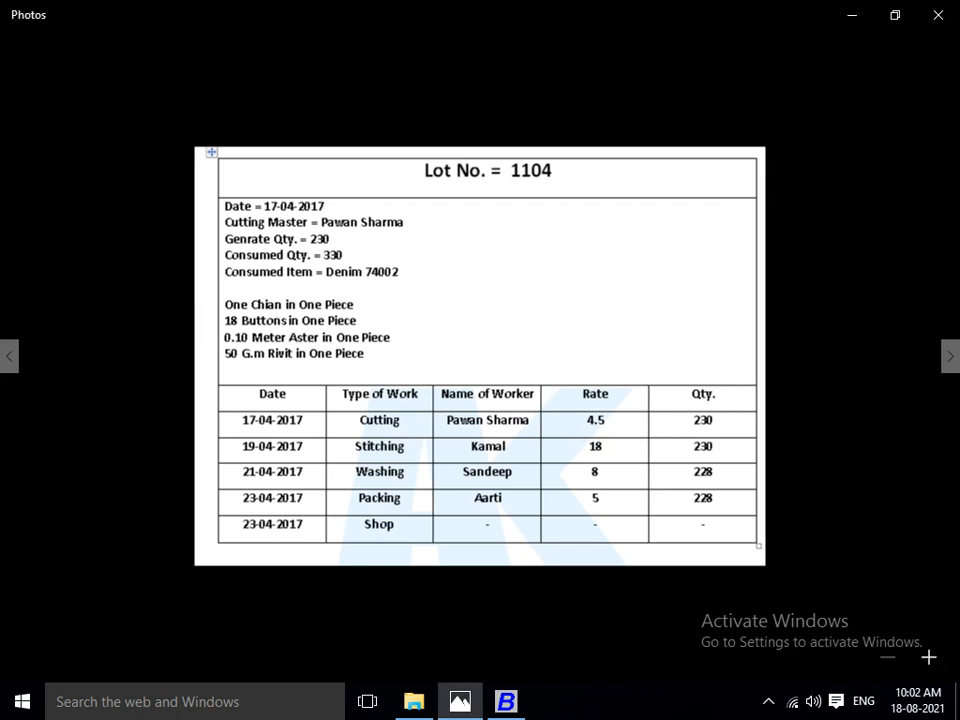
key("alt+Tab")
type("33")
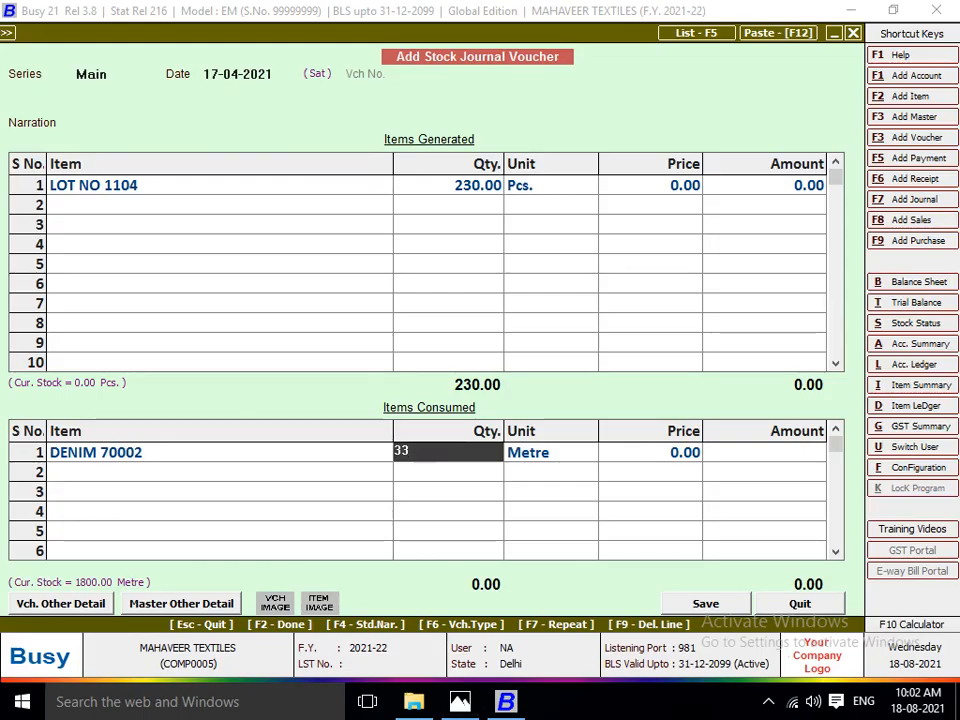
type("0")
key("Return")
key("Return")
Check the chain ratio on the lot sheet in Photos, and add 230 pieces of CHAIN 4.0 from Main Store to the consumed items in Busy.
key("alt+Tab")
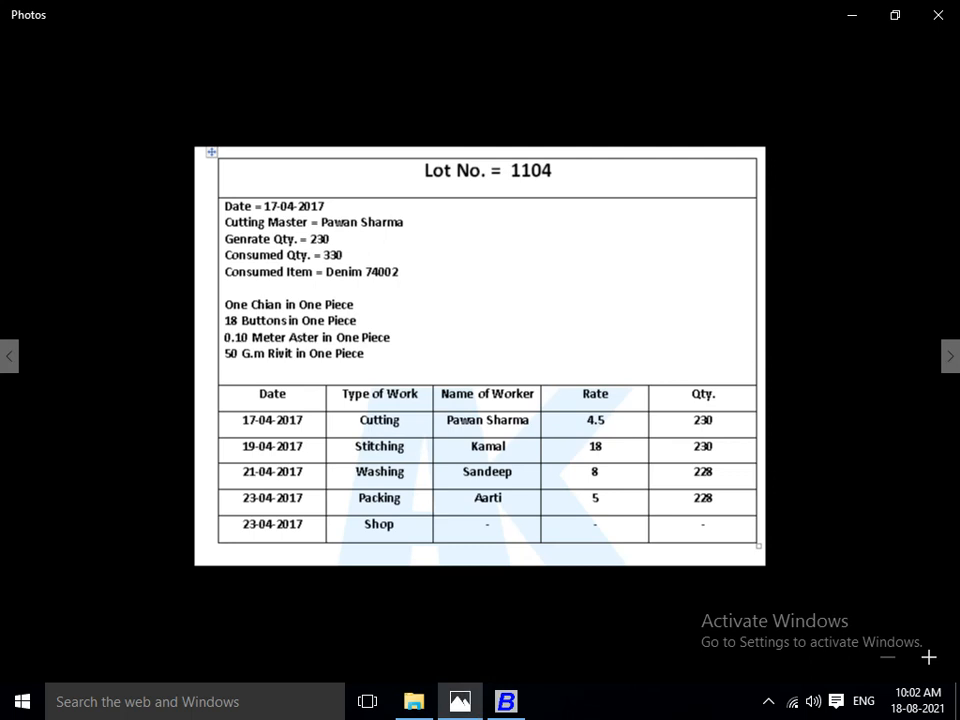
key("alt+Tab")
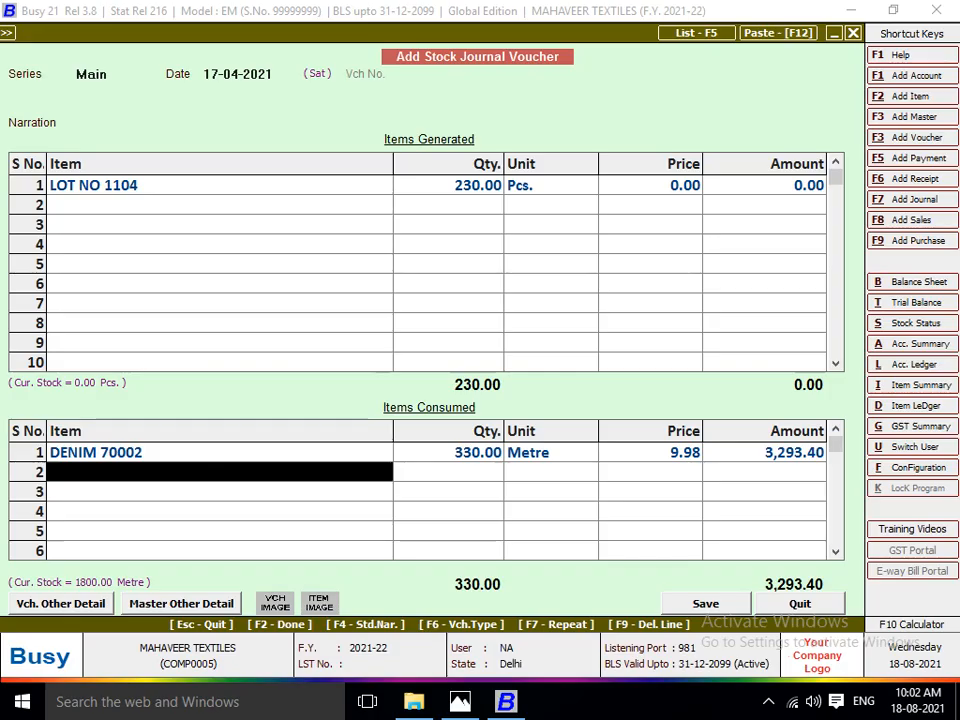
type("cHA")
key("Return")
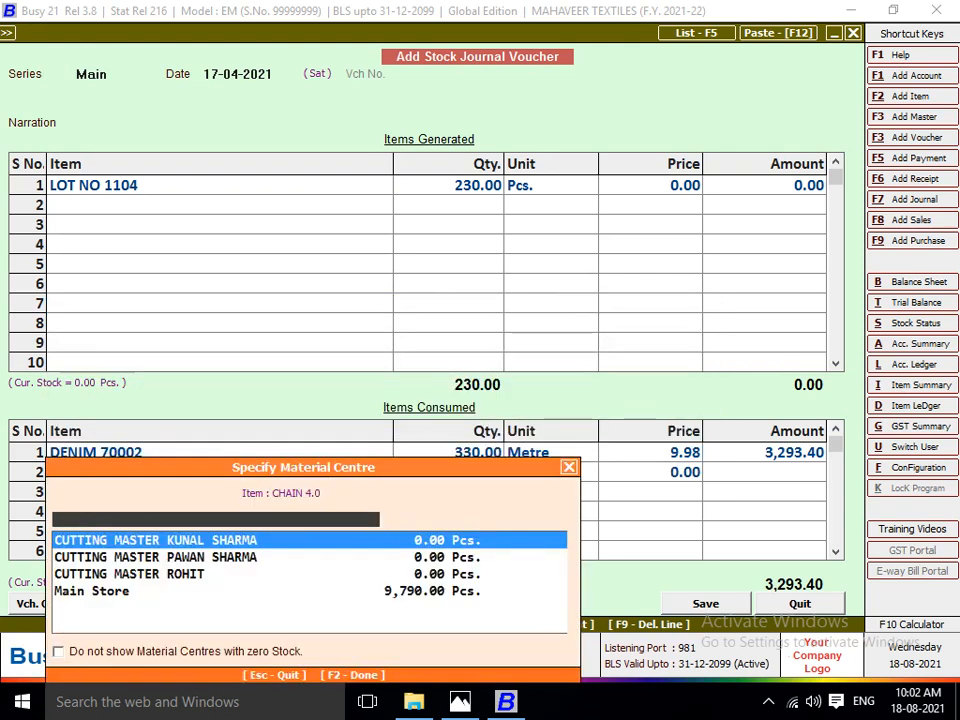
type("MA")
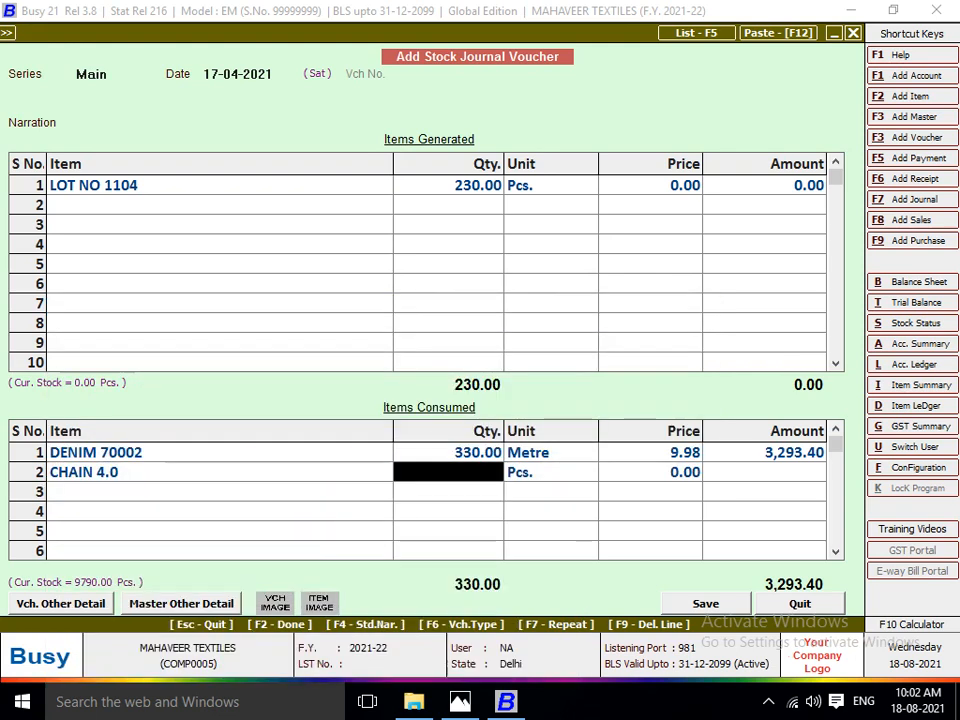
type("230")
key("Return")
key("Return")
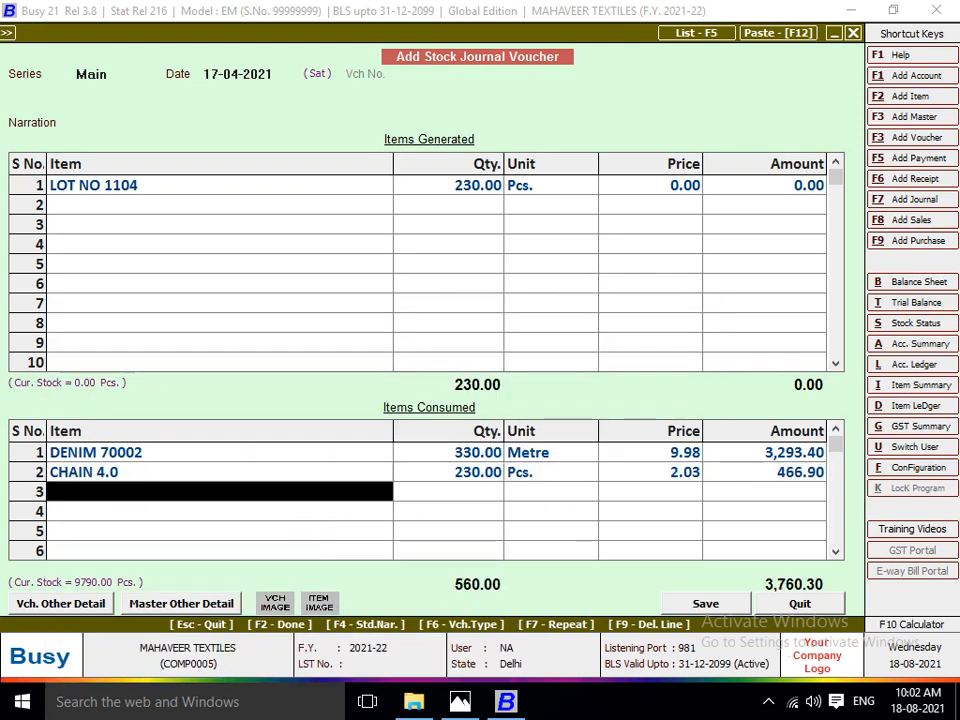
Check the button ratio on the lot sheet in Photos, and add BUTTON from Main Store as the third consumed item in Busy.
key("alt+Tab")
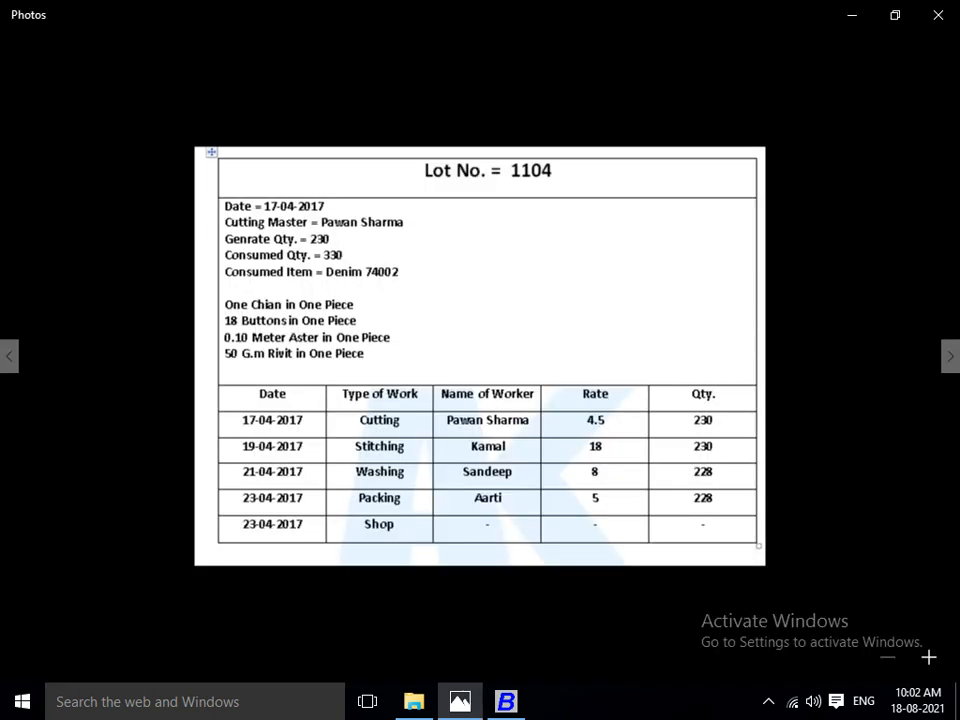
key("alt+Tab")
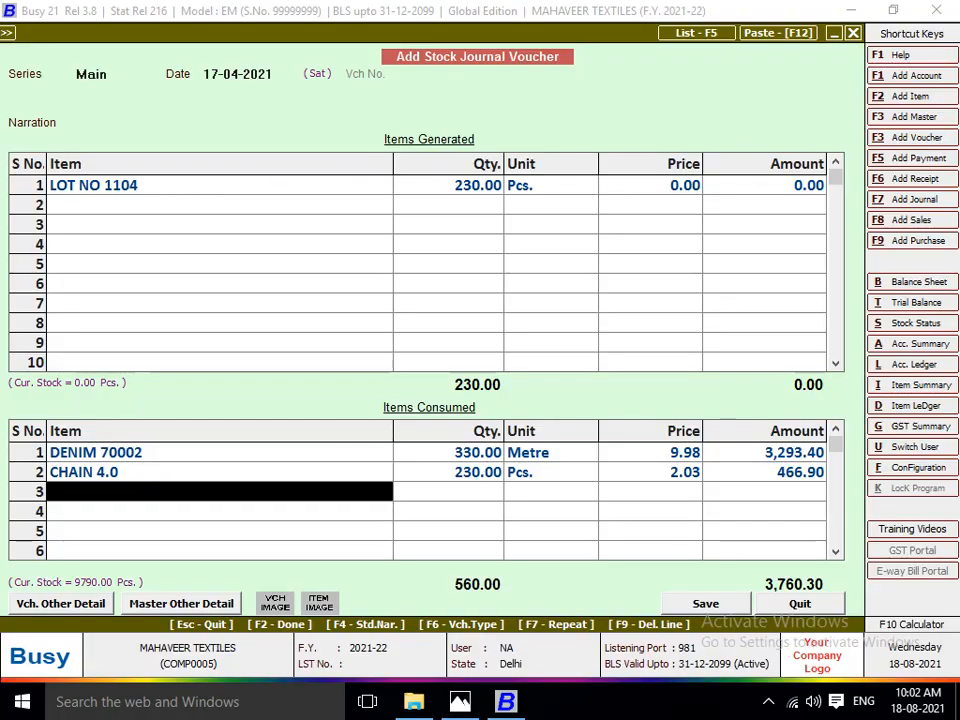
type("bUT")
key("Return")
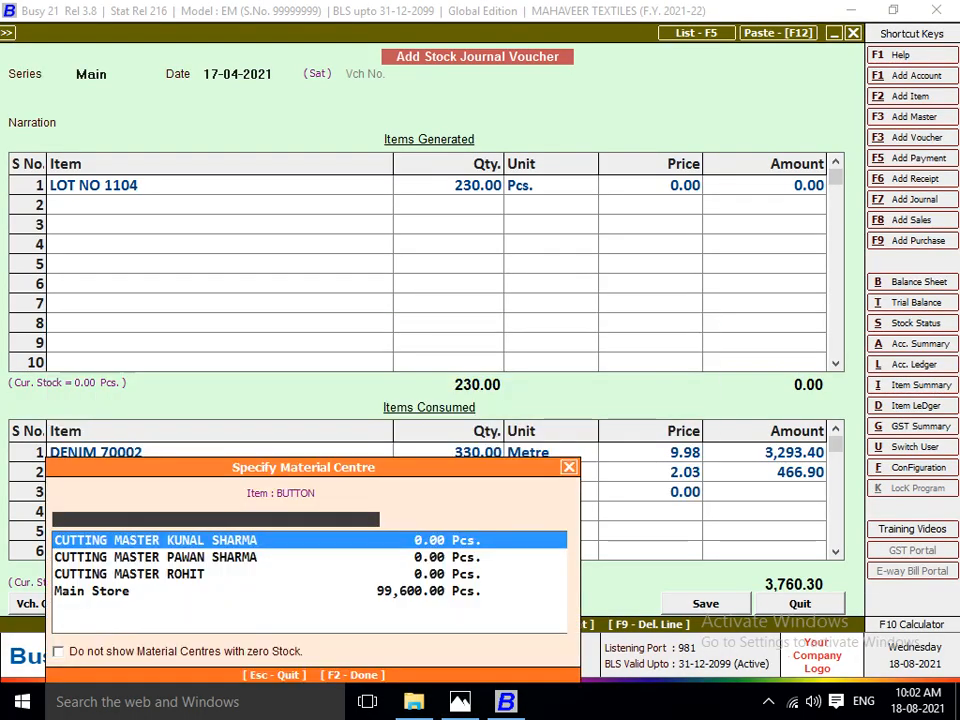
type("MA")
key("Return")
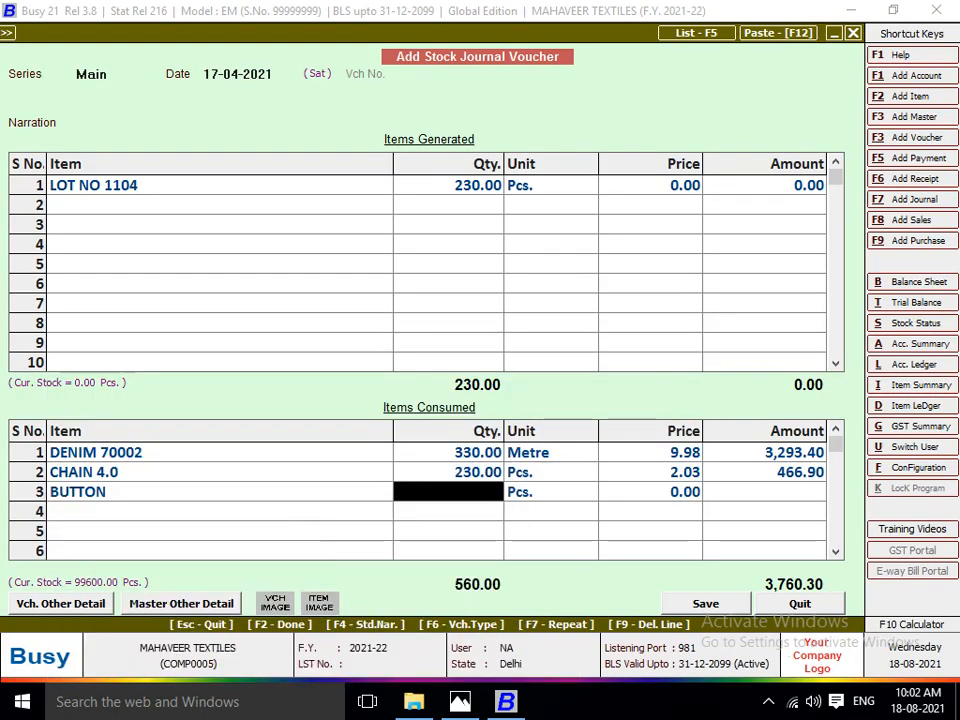
Calculate 230*18 in the built-in calculator, and set the BUTTON quantity to 4140 pieces.
key("F10")
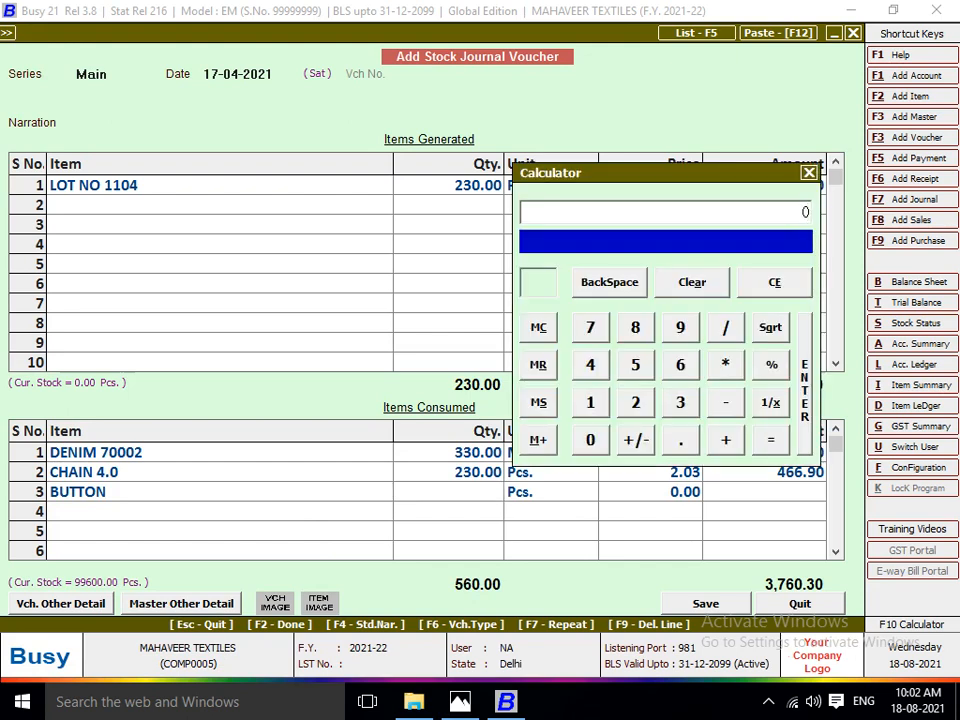
type("230*18")
key("Return")
key("Escape")
type("4140")
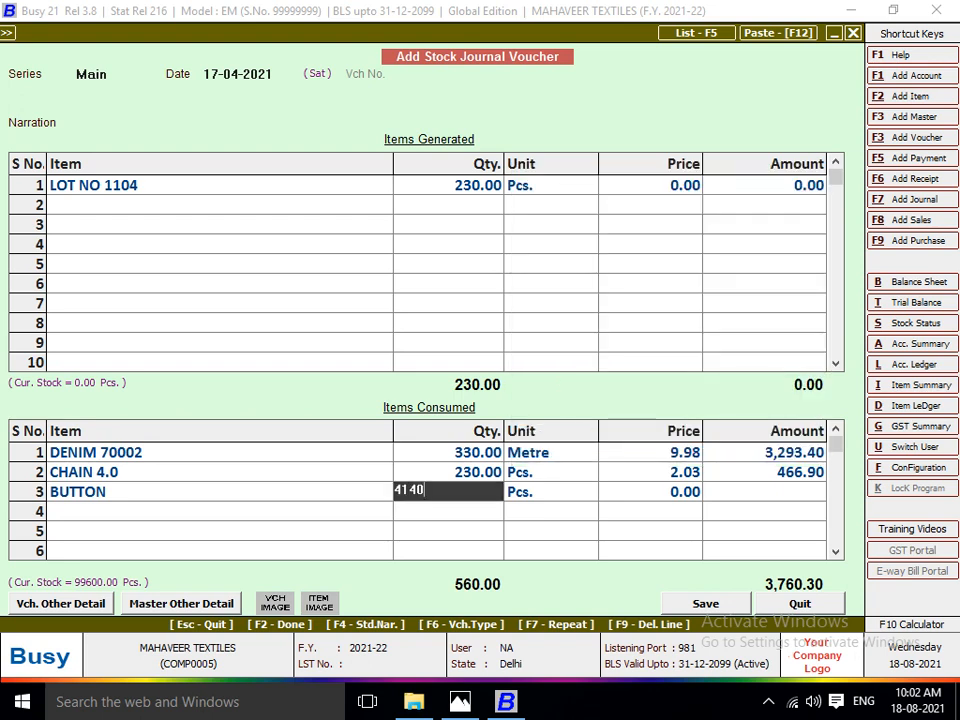
key("Return")
key("Return")
key("Return")
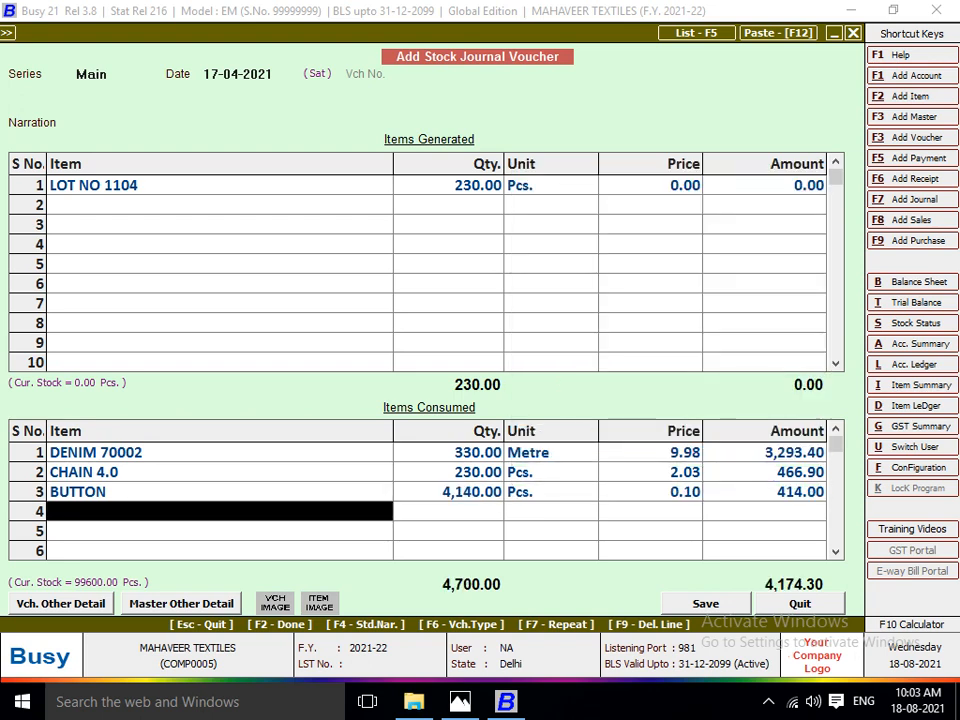
Check the aster ratio on the lot sheet in Photos, and add ASTER from Main Store as the fourth consumed item in Busy.
key("alt+Tab")
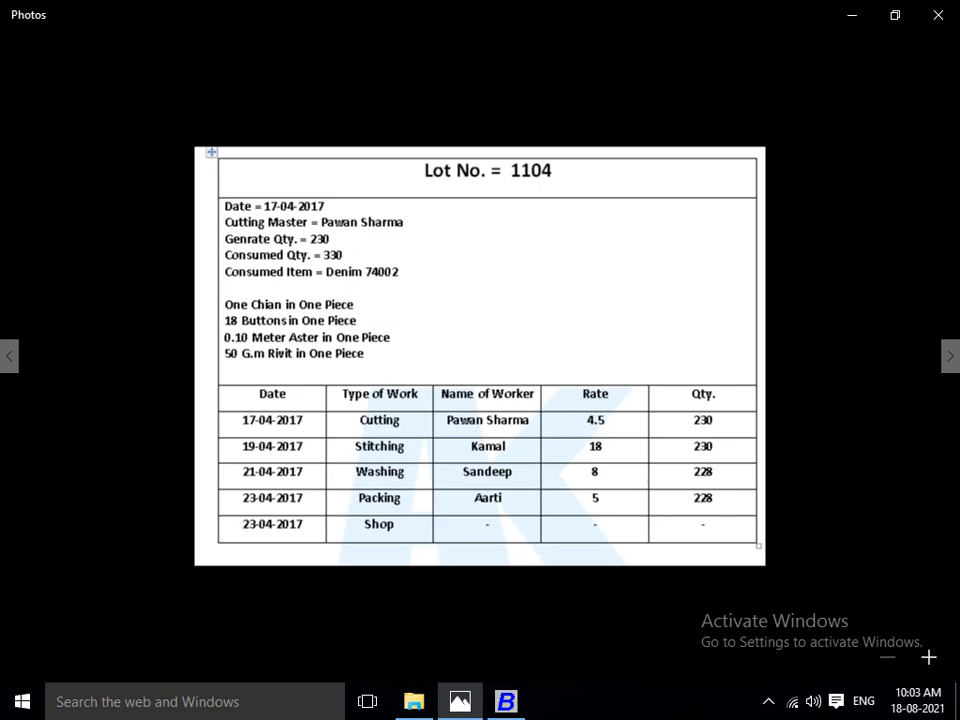
key("alt+Tab")
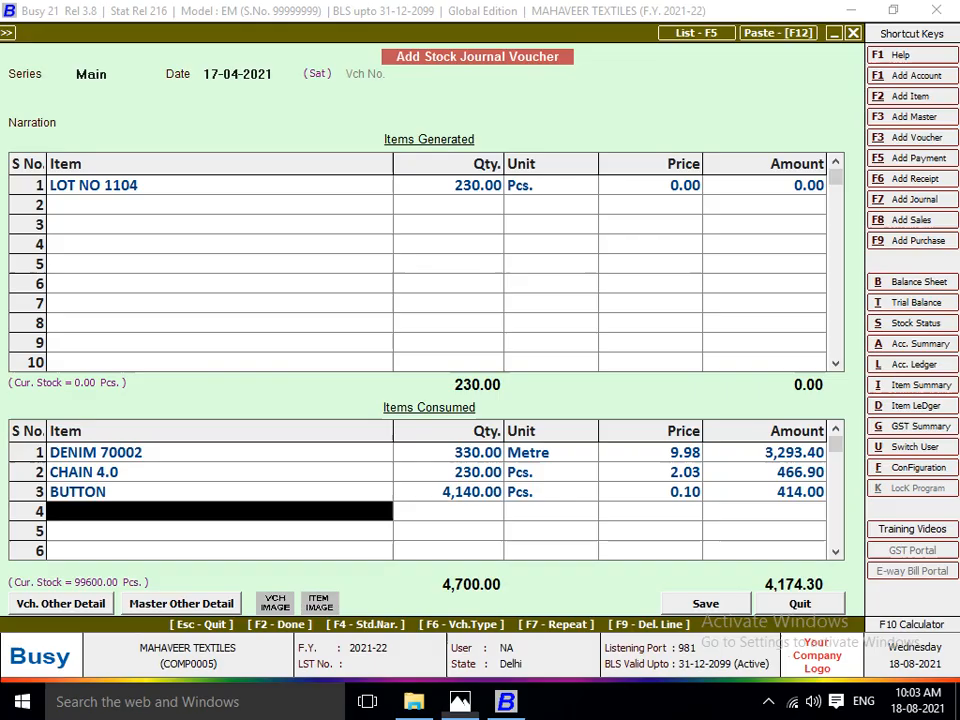
type("aS")
key("Return")
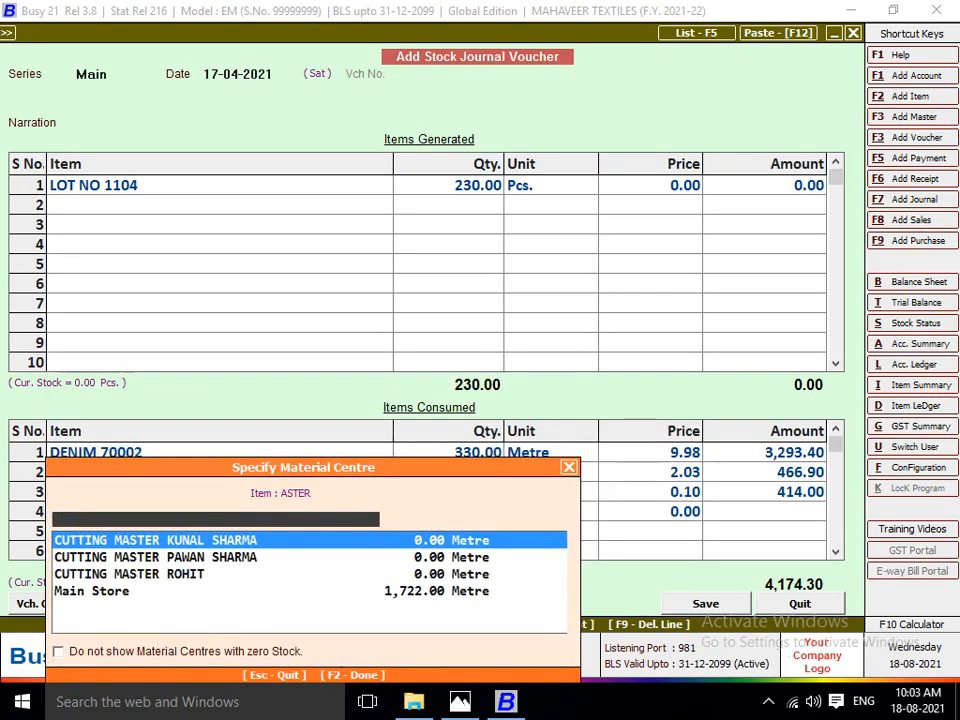
type("MA")
key("Return")
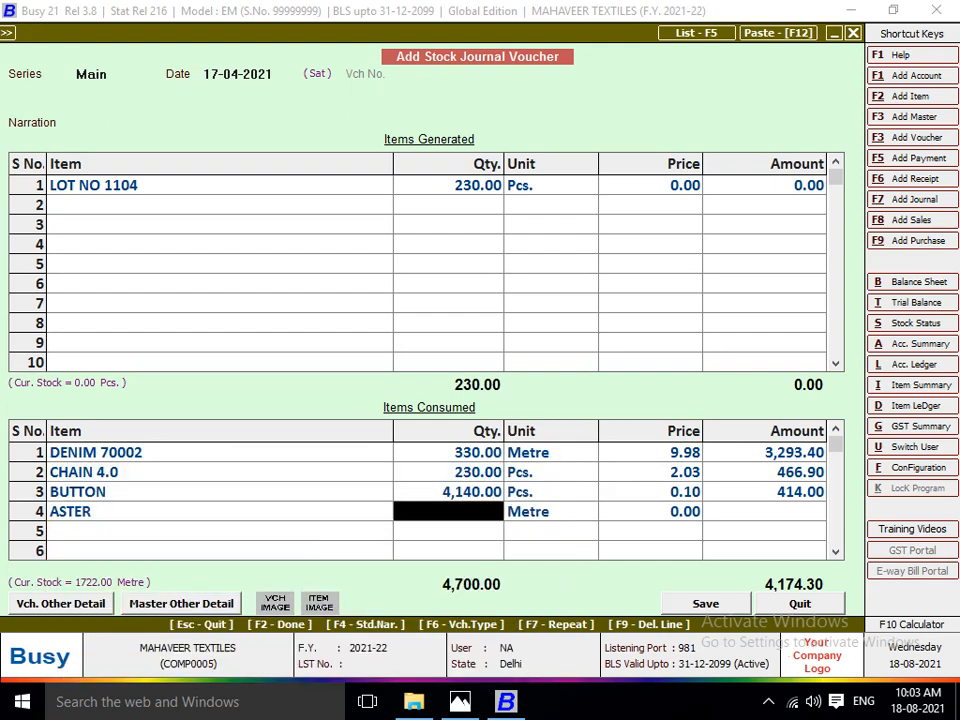
Calculate 230*0.10 in the built-in calculator, and set the ASTER quantity to 23 metres.
key("F10")
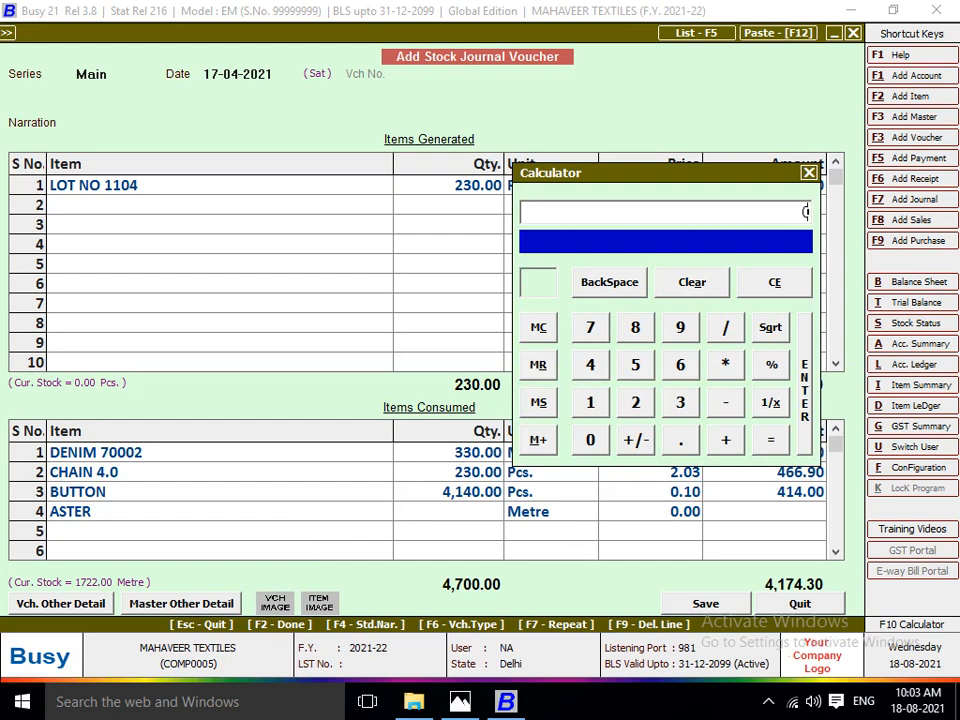
type("230*0.10")
key("Return")
key("Escape")
type("23")
key("Return")
key("Return")
key("Return")
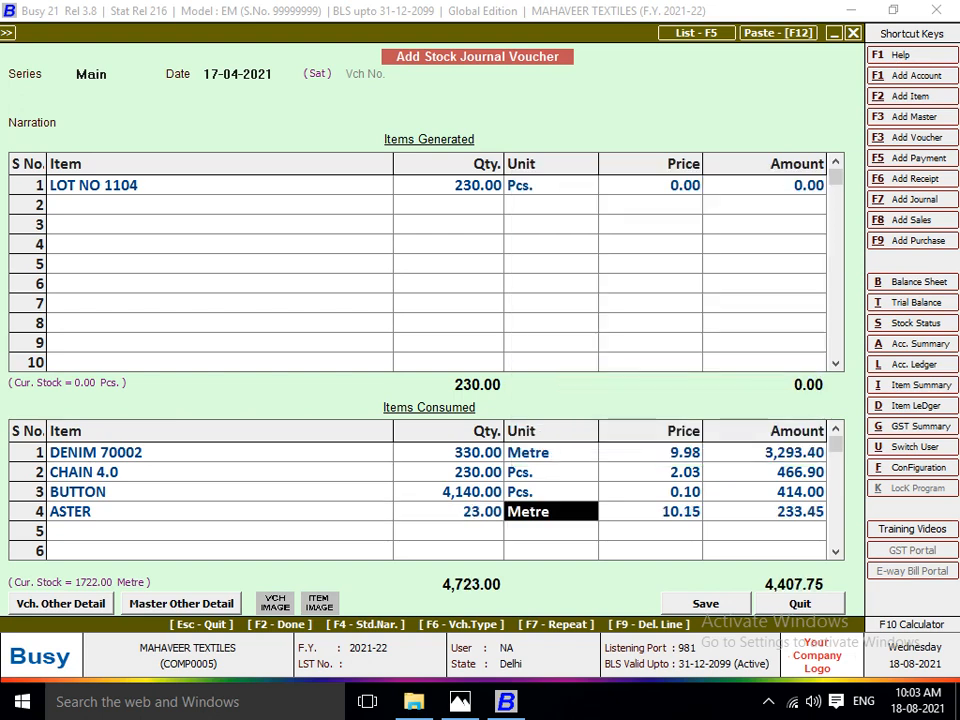
key("Return")
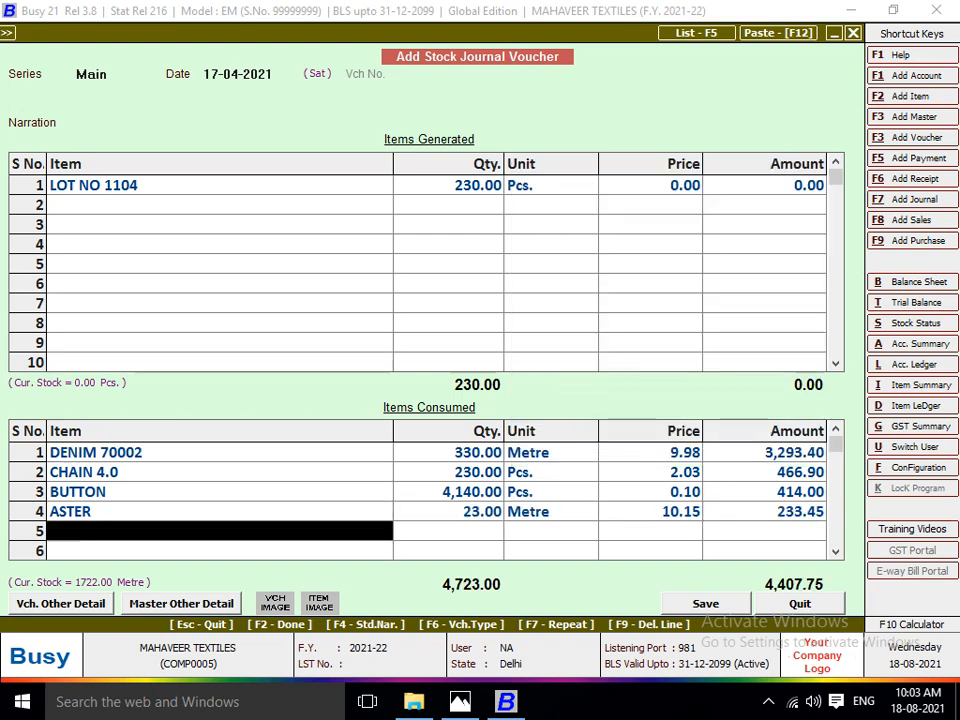
Check the rivit ratio on the lot sheet in Photos, and add RIVIT from Main Store as the fifth consumed item in Busy.
key("alt+Tab")
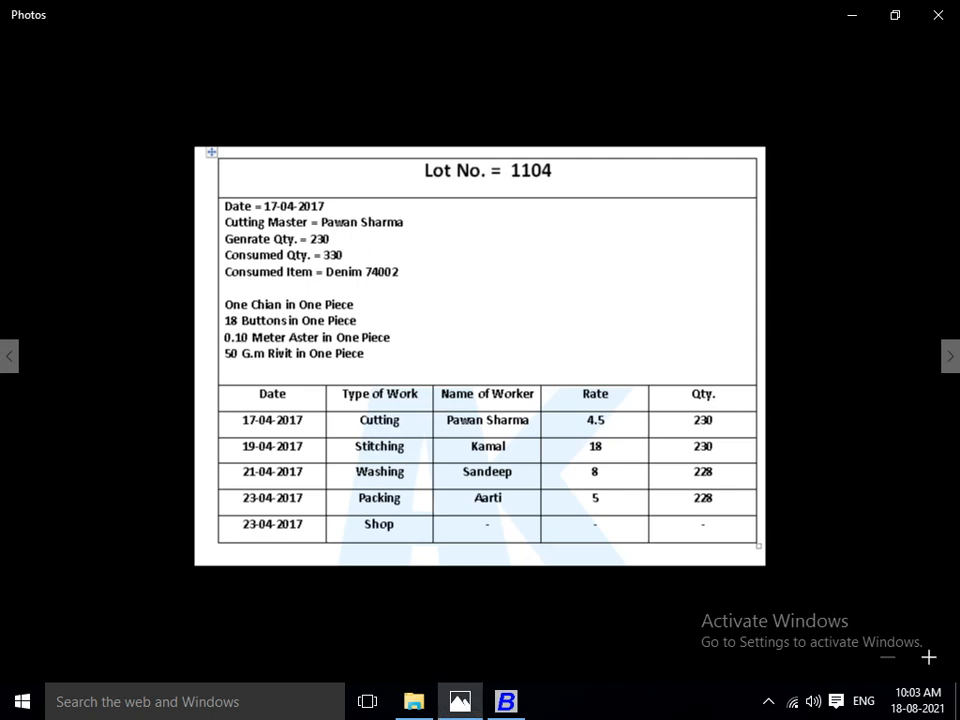
key("alt+Tab")
type("rivi")
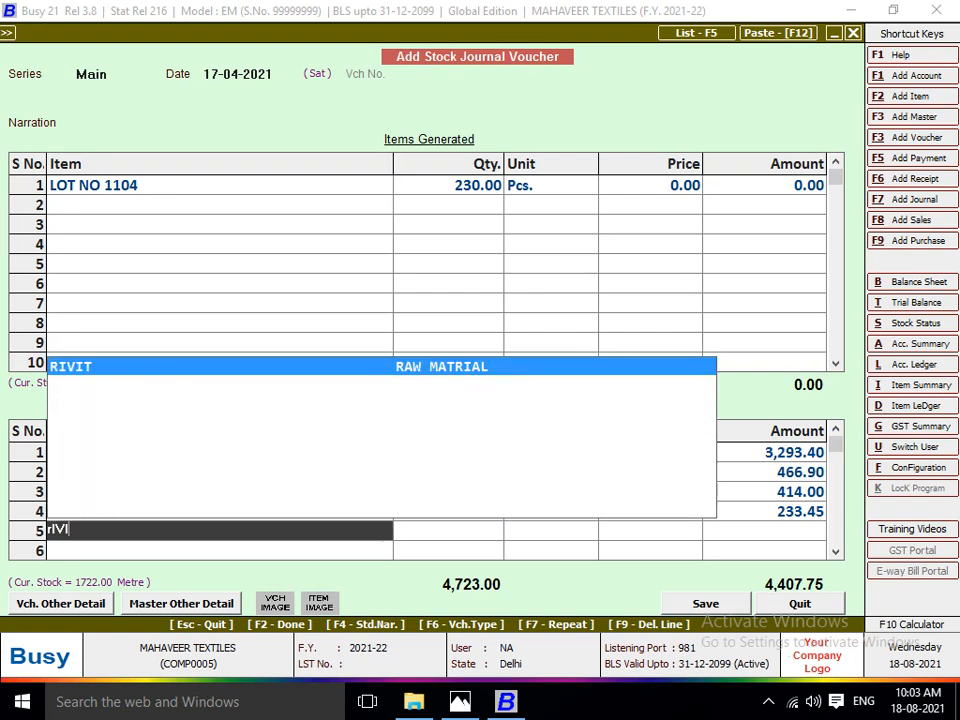
key("Return")
type("ma")
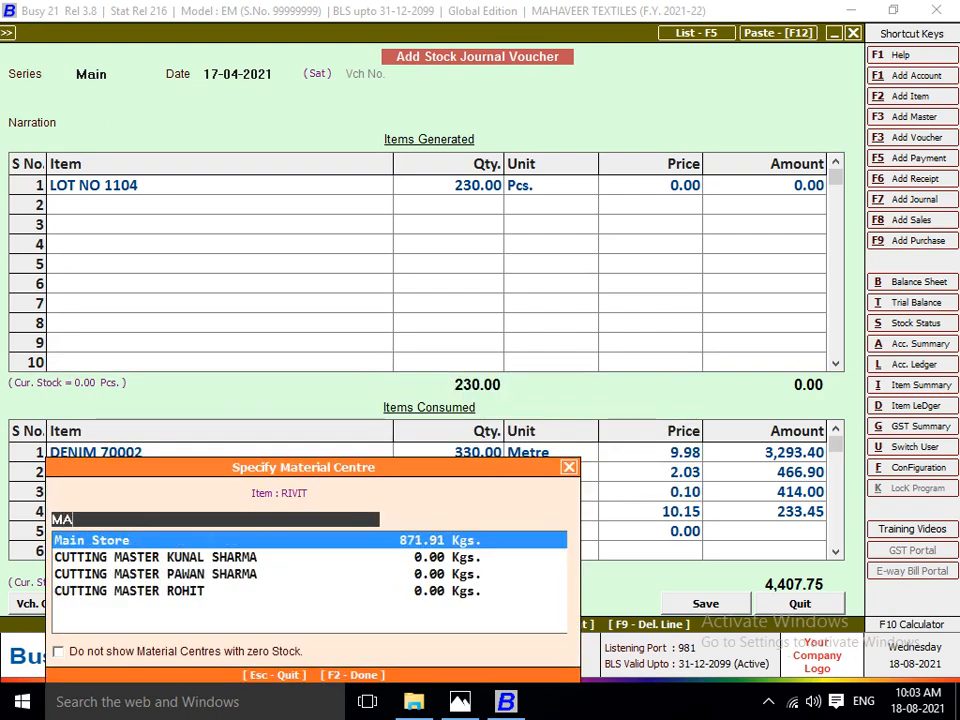
key("Return")
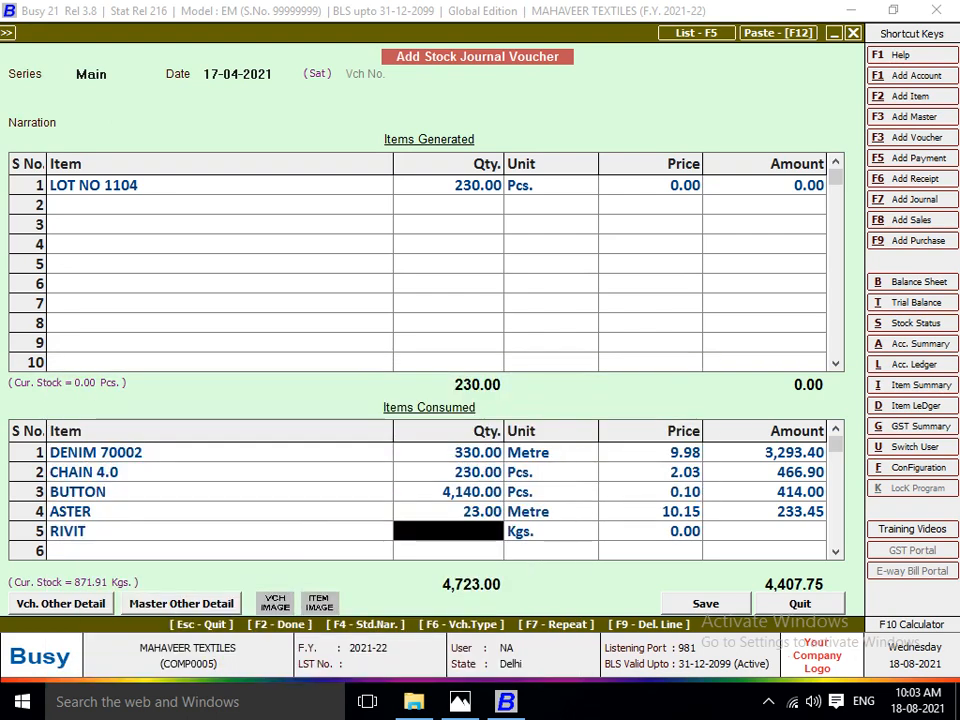
Calculate 230*0.050 in the built-in calculator, and set the RIVIT quantity to 11.50 kg.
key("F10")
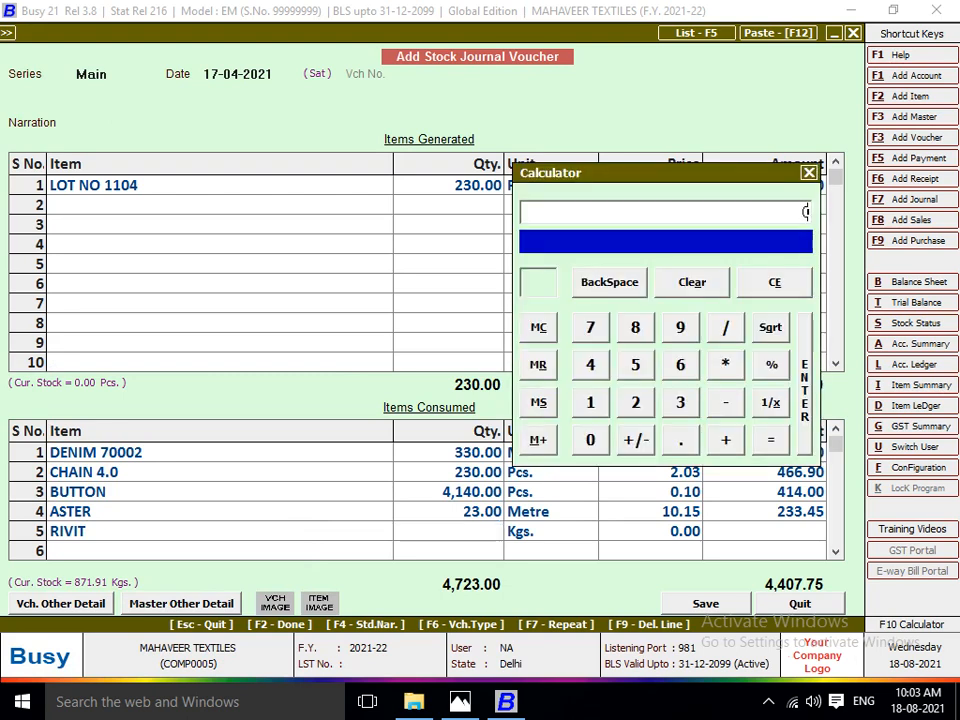
type("230*")
type("0.0")
type("50")
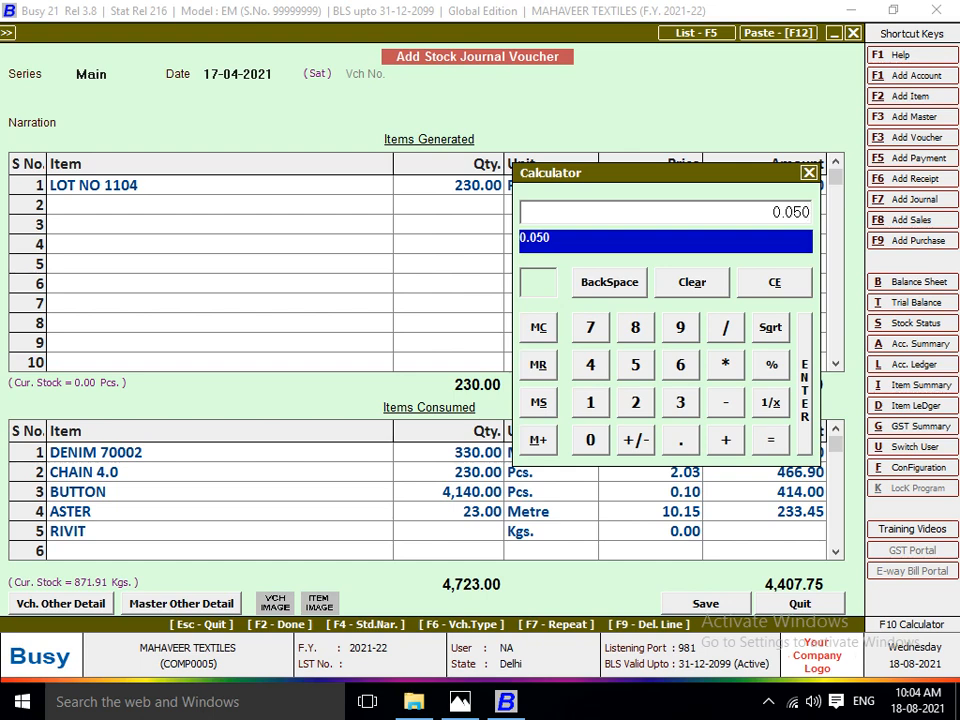
key("Return")
key("Escape")
type("11.50")
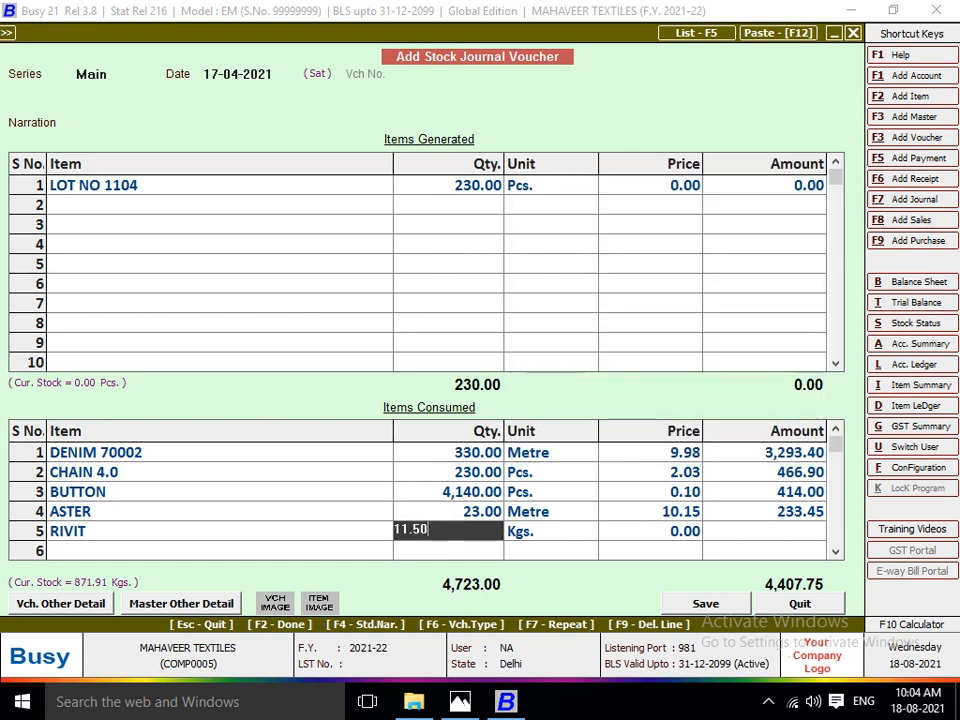
key("Return")
key("Return")
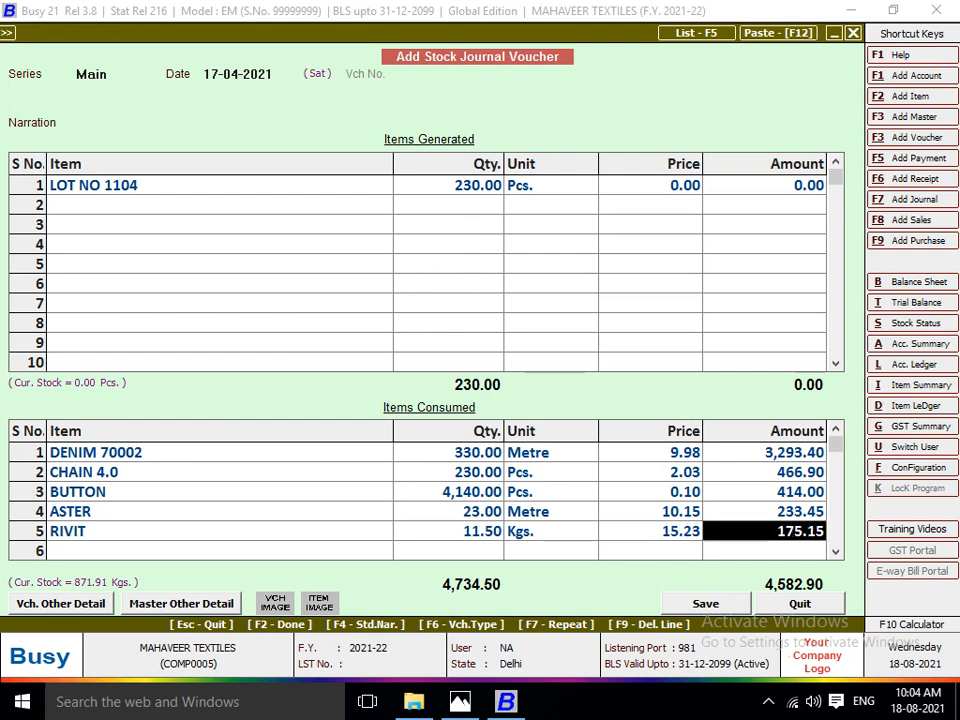
Set the amount of the generated item LOT NO 1104 to 4582.90, matching the total of the consumed items.
left_click(765, 185)
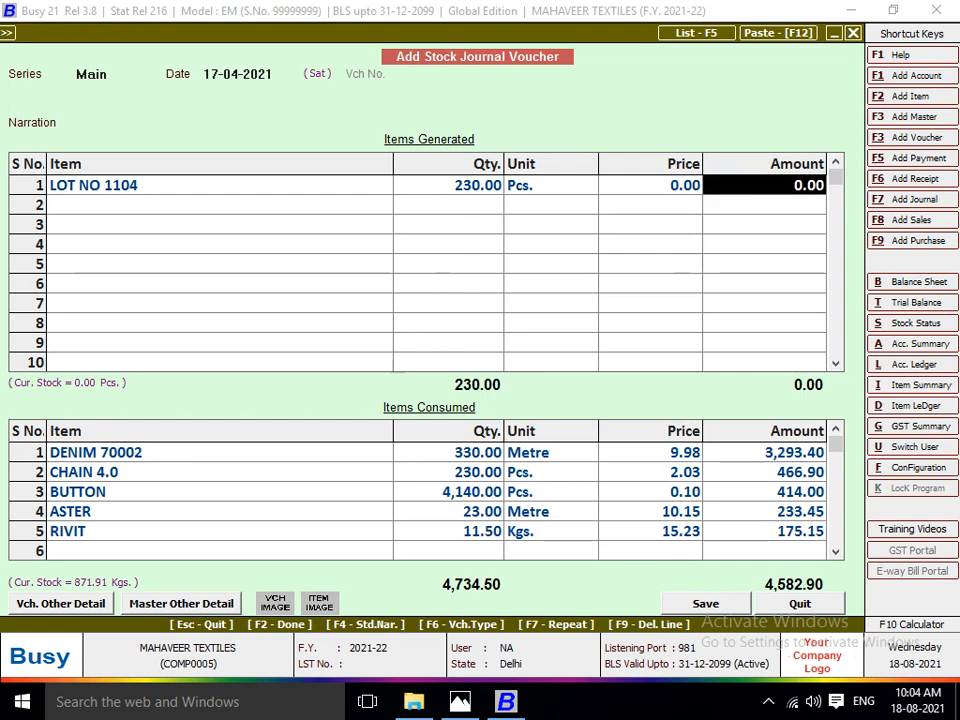
type("4852")
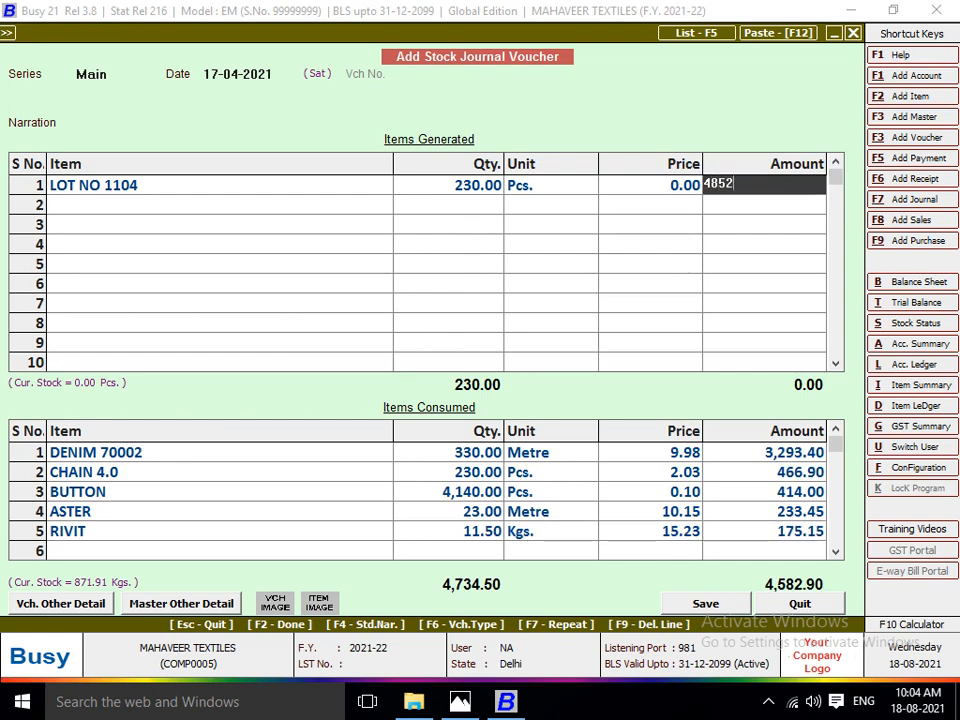
key("BackSpace")
key("BackSpace")
key("BackSpace")
type("658")
key("BackSpace")
key("BackSpace")
key("BackSpace")
type("4")
key("BackSpace")
type("582.9")
key("Return")
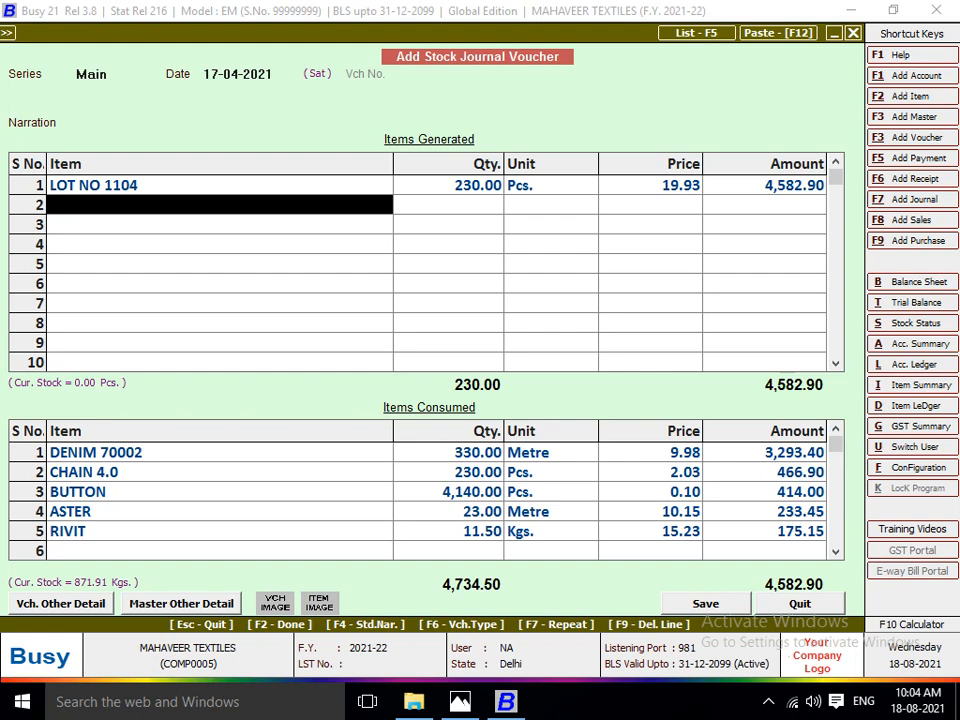
Save the stock journal voucher for LOT NO 1104 and leave the voucher entry form.
key("Return")
key("F2")
key("Return")
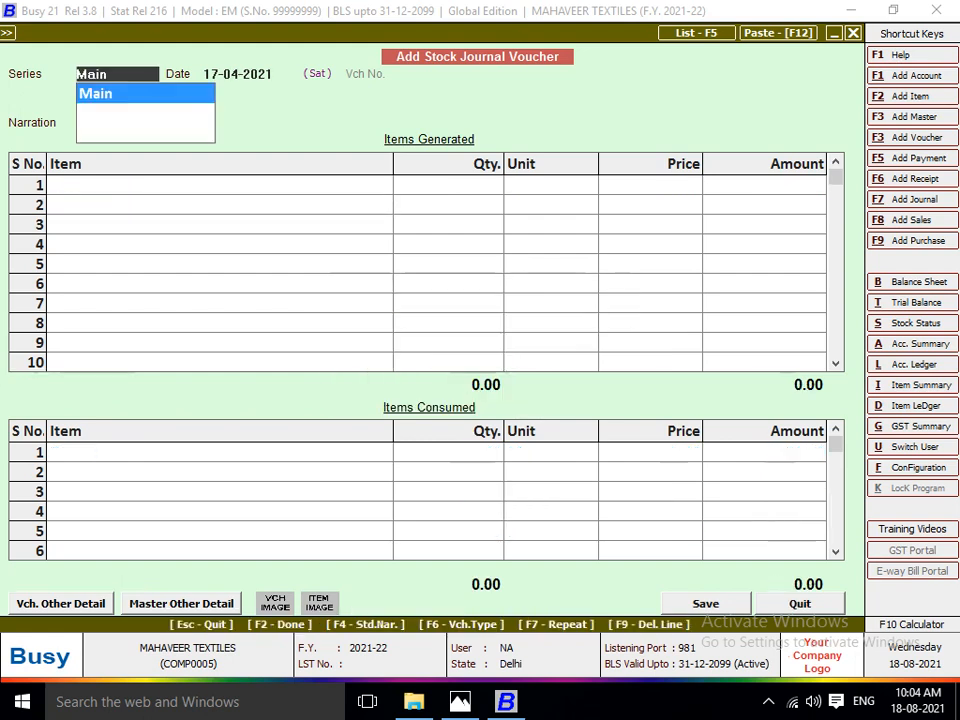
key("Escape")
key("Escape")
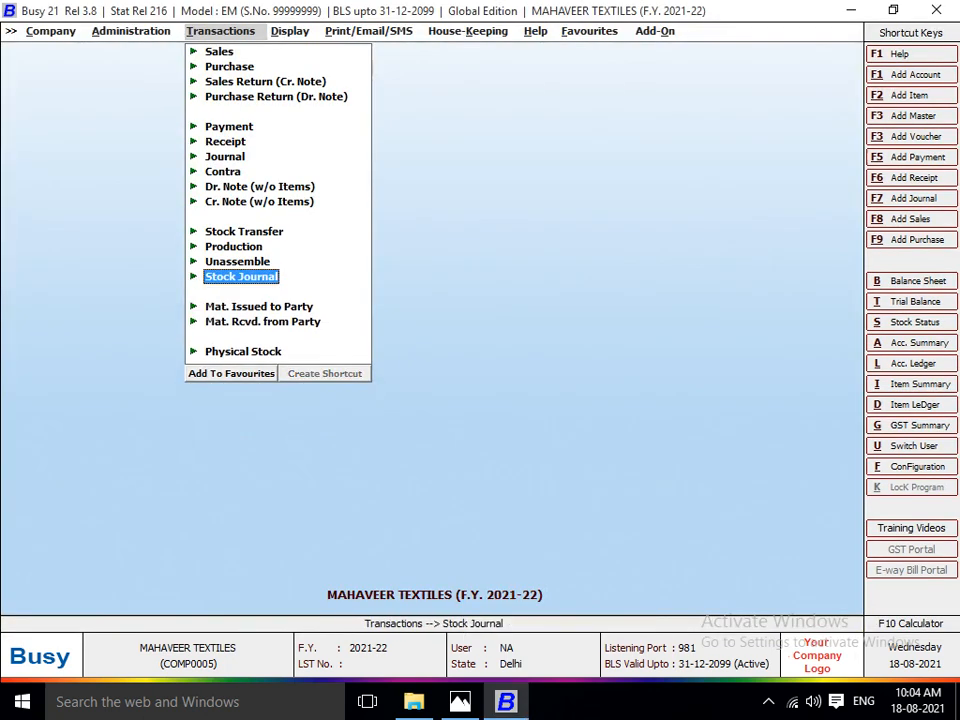
Display the alphabetical closing stock, balances only, at all material centres for the item group FINISH GOODS.
key("Right")
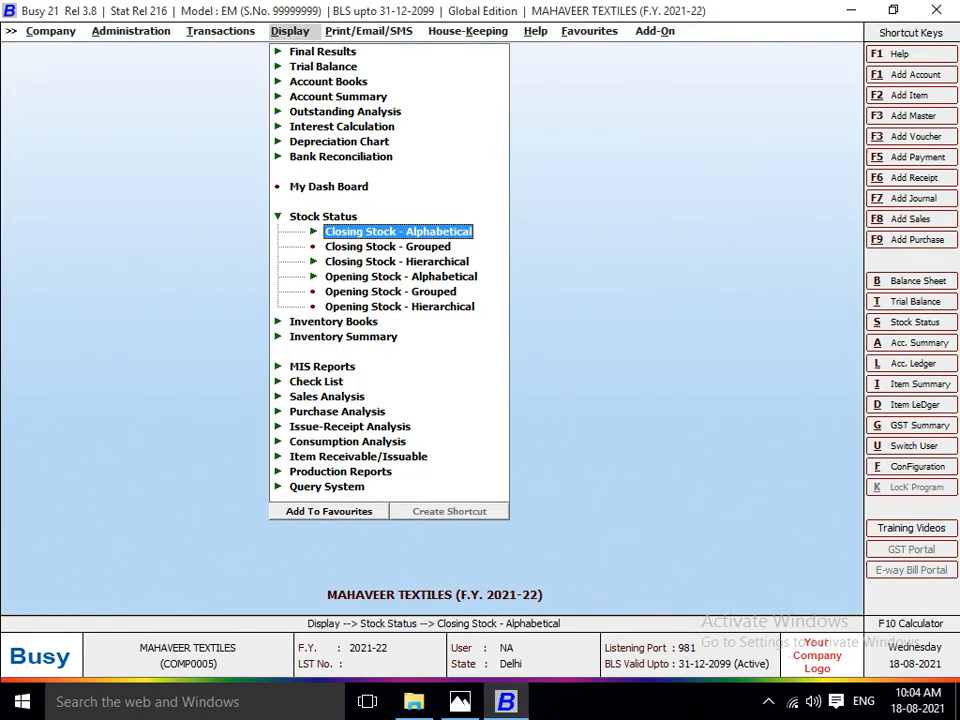
key("Return")
key("Return")
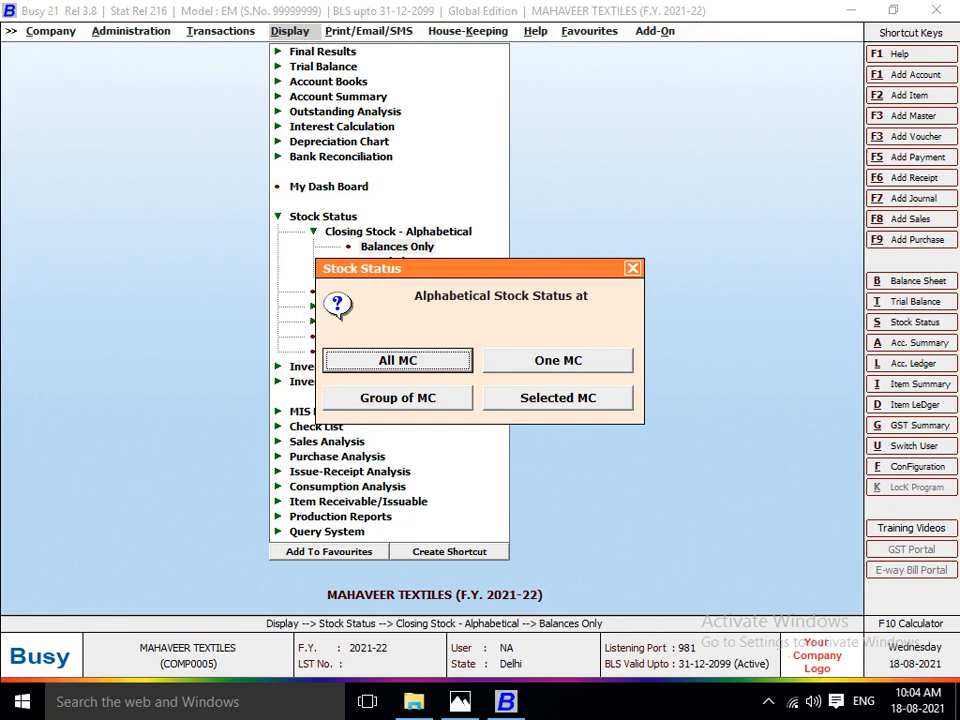
key("Return")
key("Right")
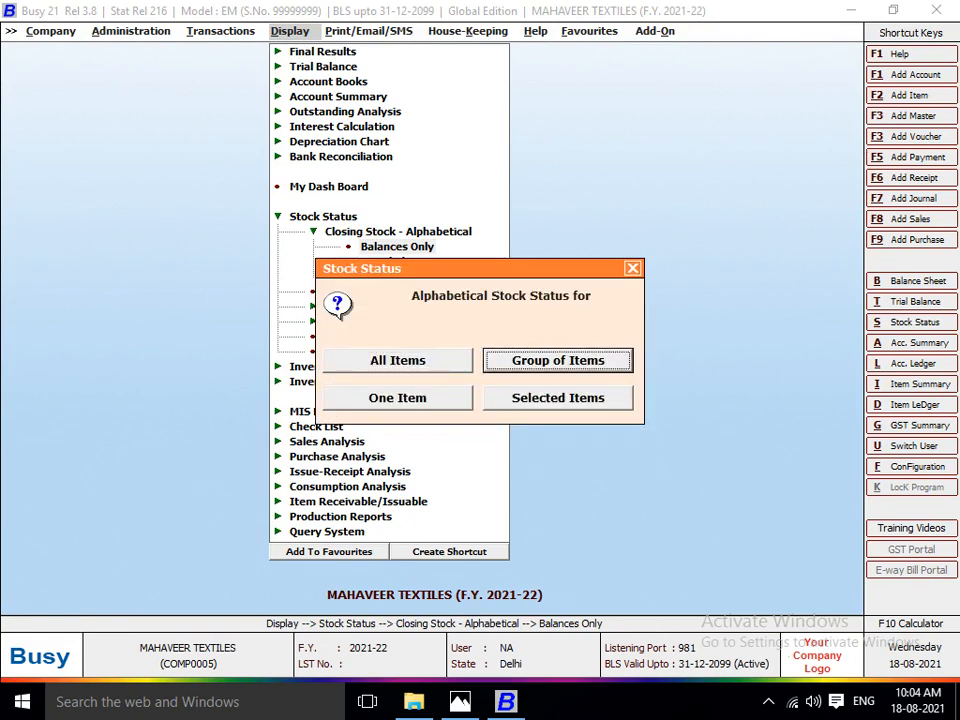
key("Return")
type("F")
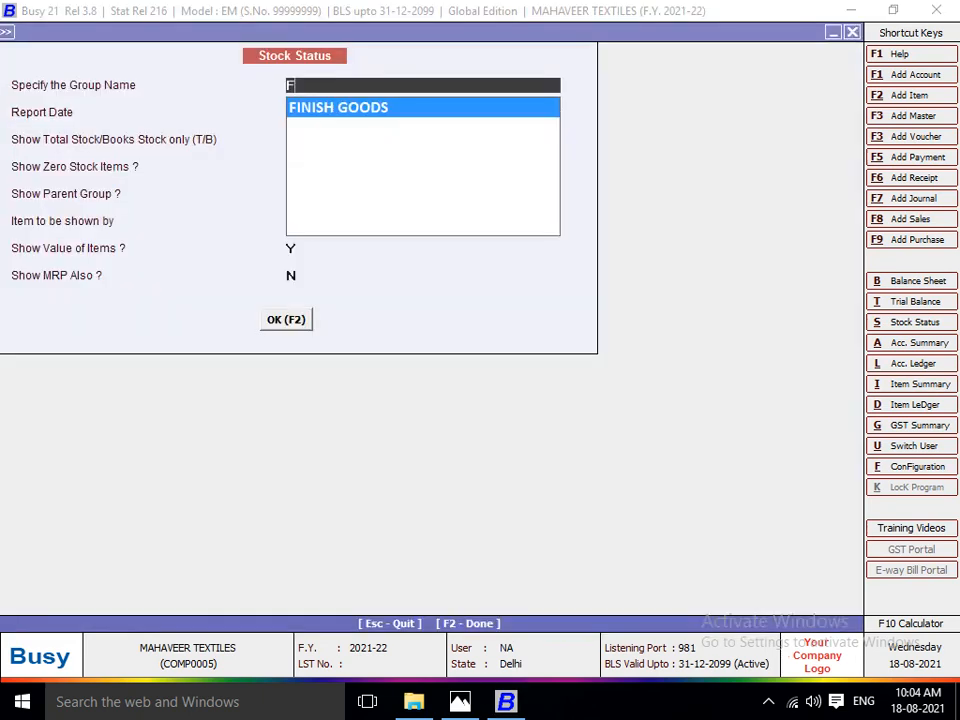
key("Return")
key("F2")
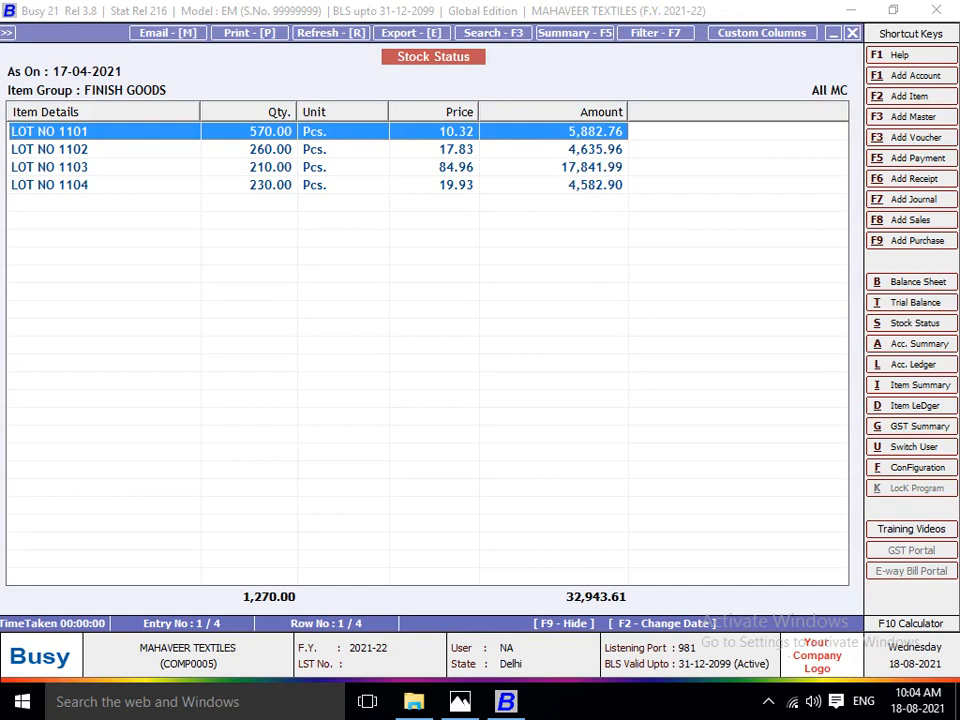
Go through the rows for LOT NO 1101 to LOT NO 1104 in the stock status report to review quantities and amounts.
key("Down")
key("Up")
key("Down")
key("Down")
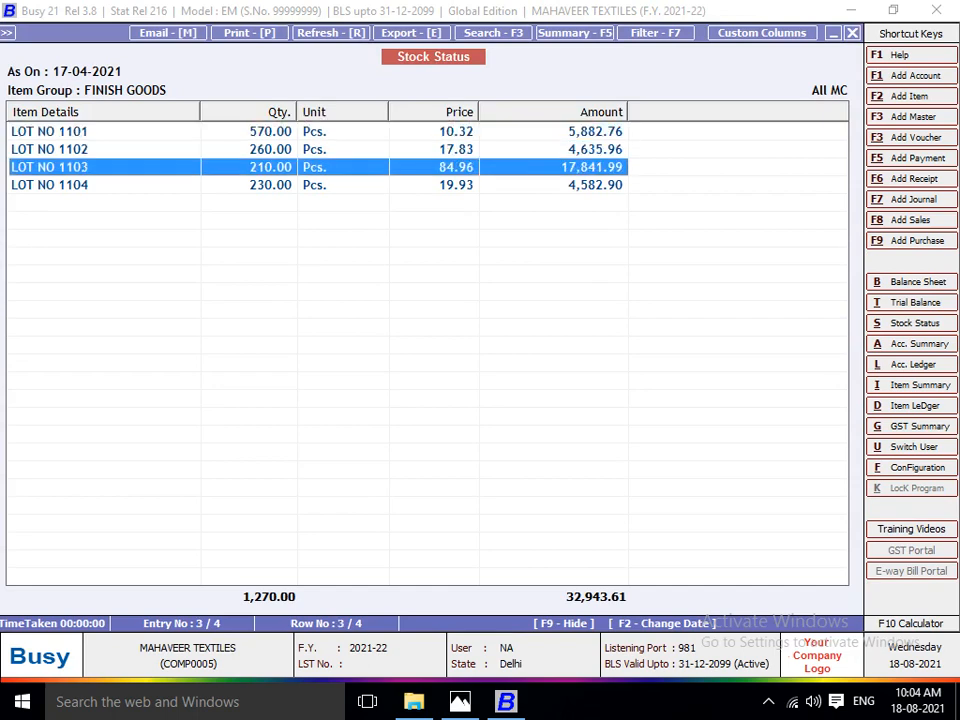
key("Down")
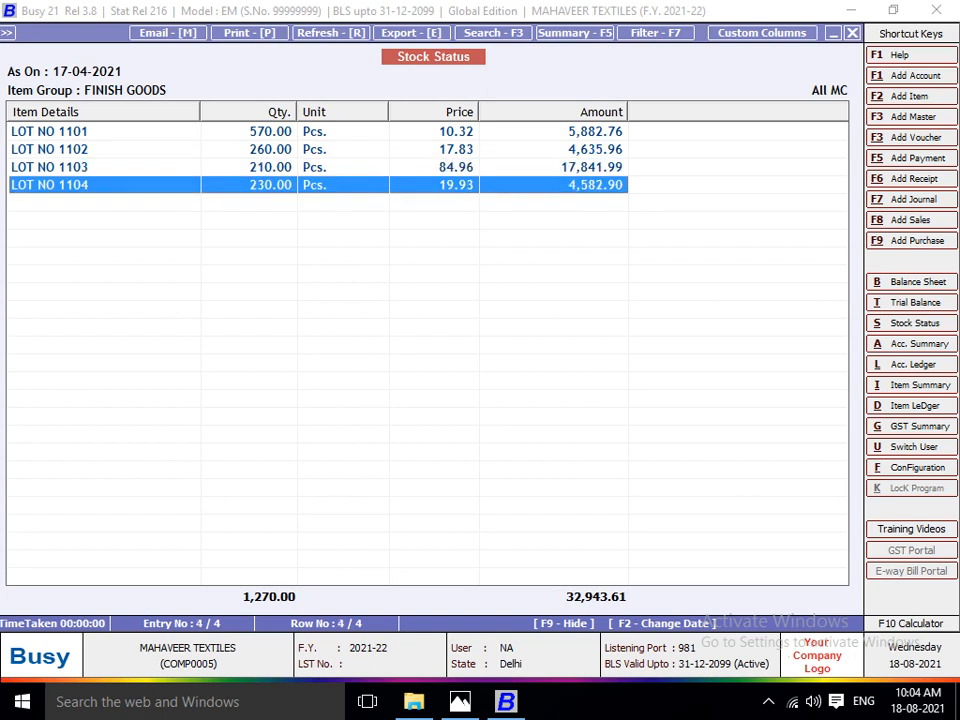
key("Down")
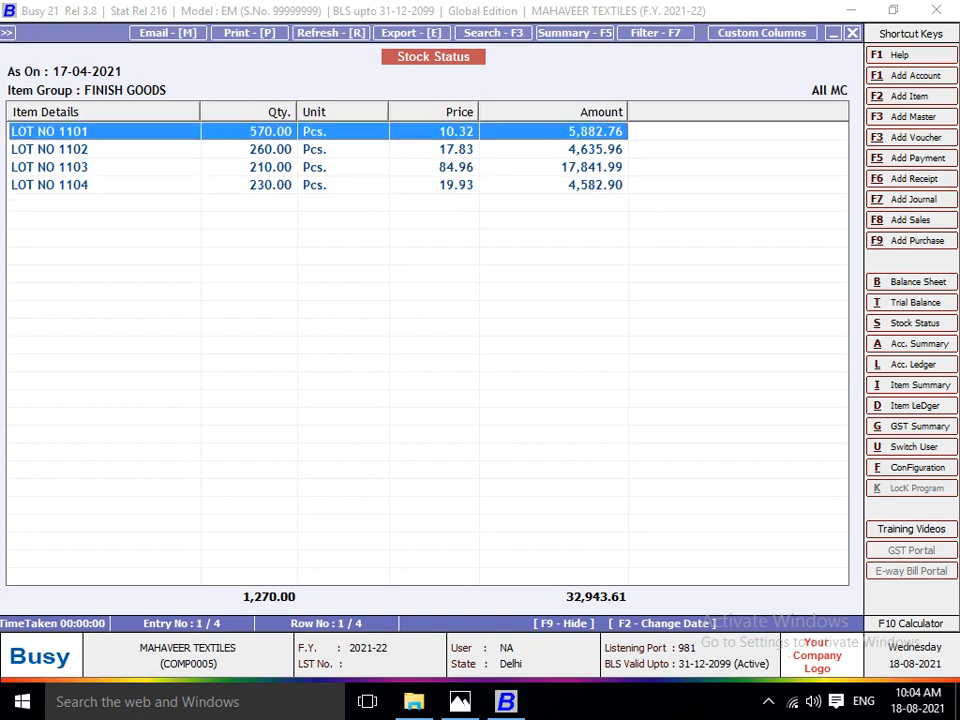
Review the rows for LOT NO 1102, 1103 and 1104 once more and close the stock status report.
key("Down")
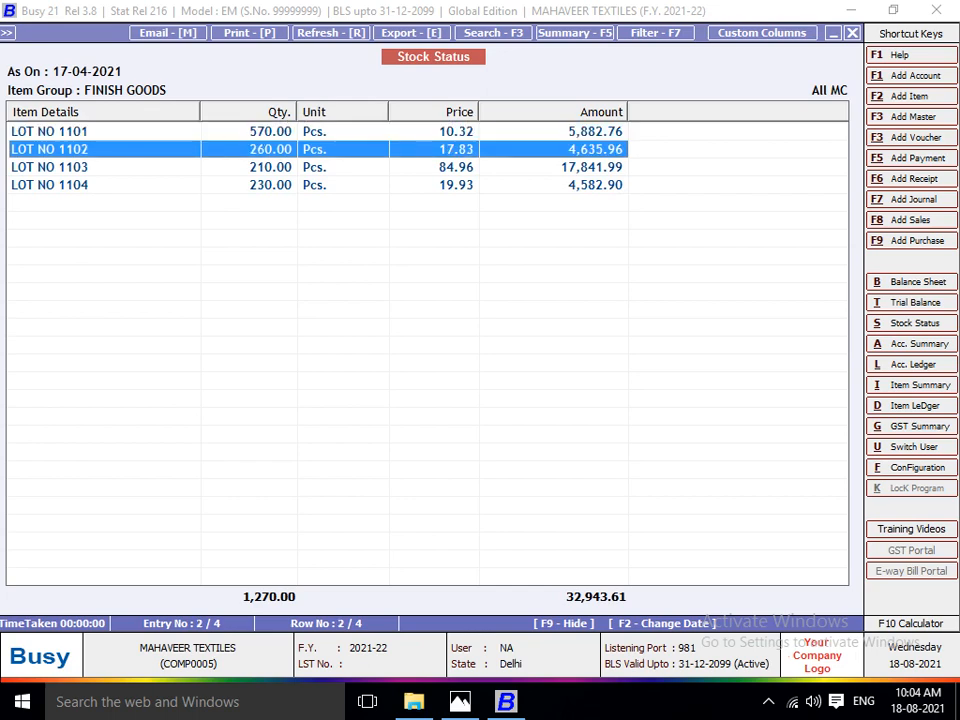
key("Down")
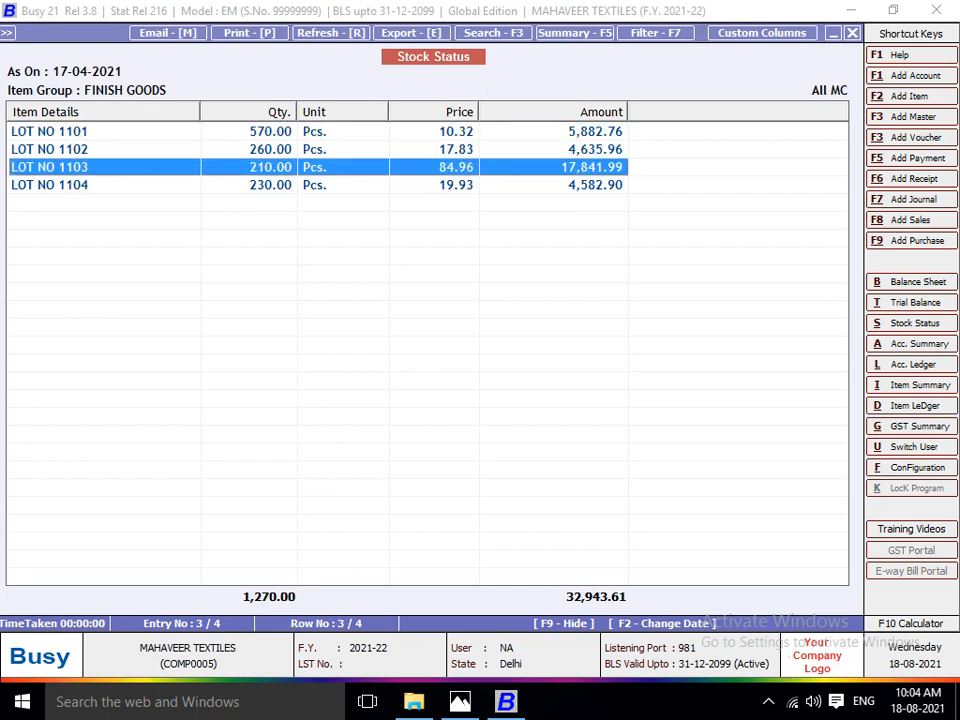
key("Down")
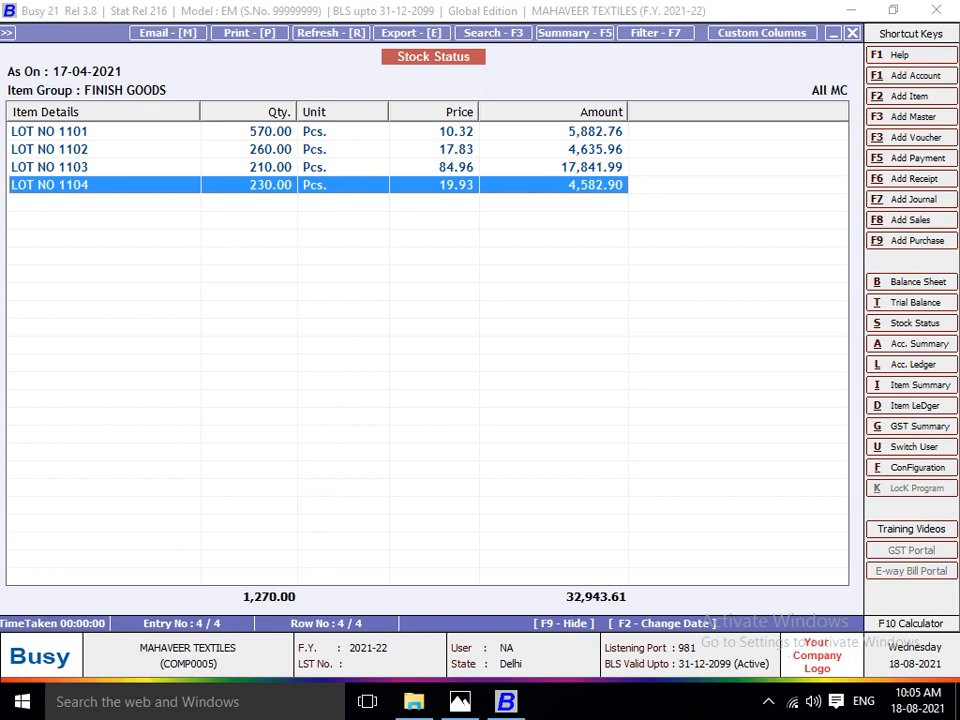
key("Escape")
key("Escape")
key("Escape")
key("Escape")
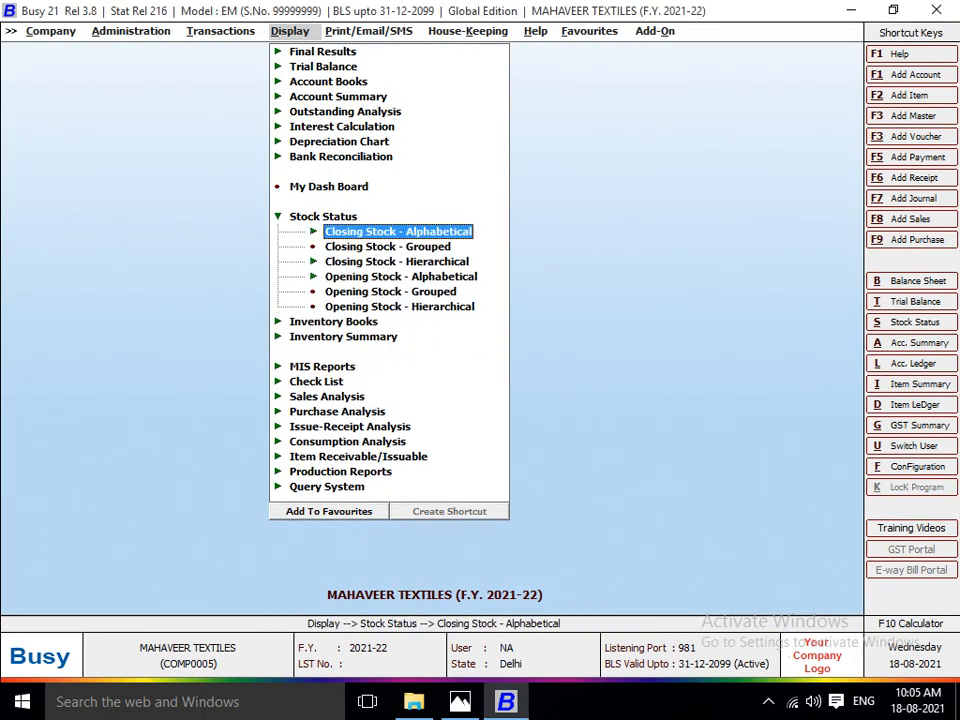
Switch to Photos to read the Lot No. 1101 job sheet with its work stages and rates, and return to Busy.
key("Left")
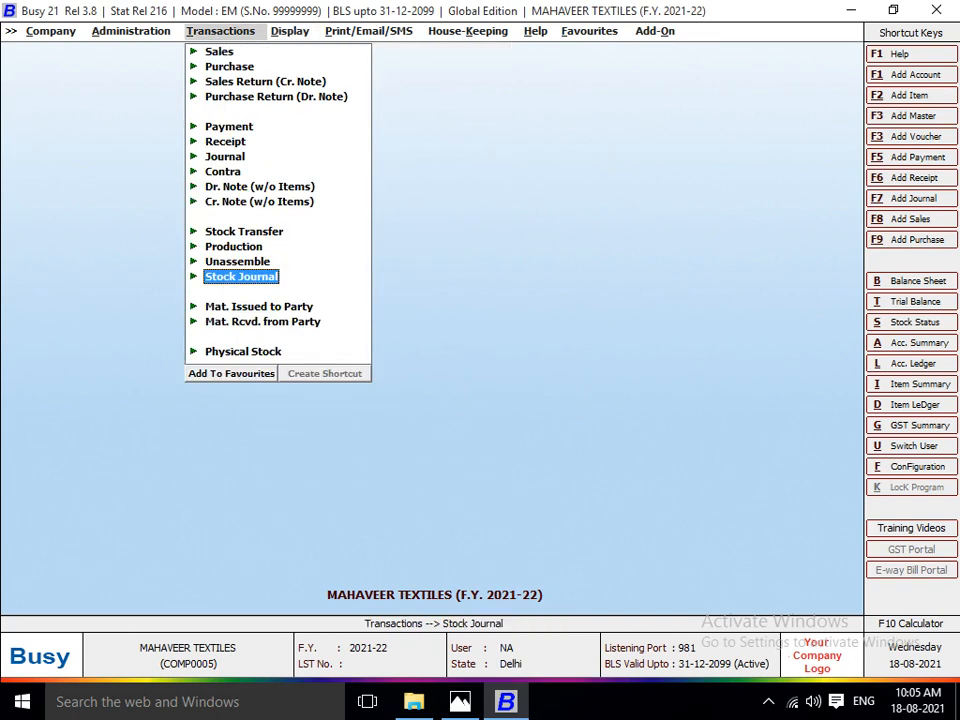
key("alt+Tab")
key("Left")
key("Left")
key("Left")
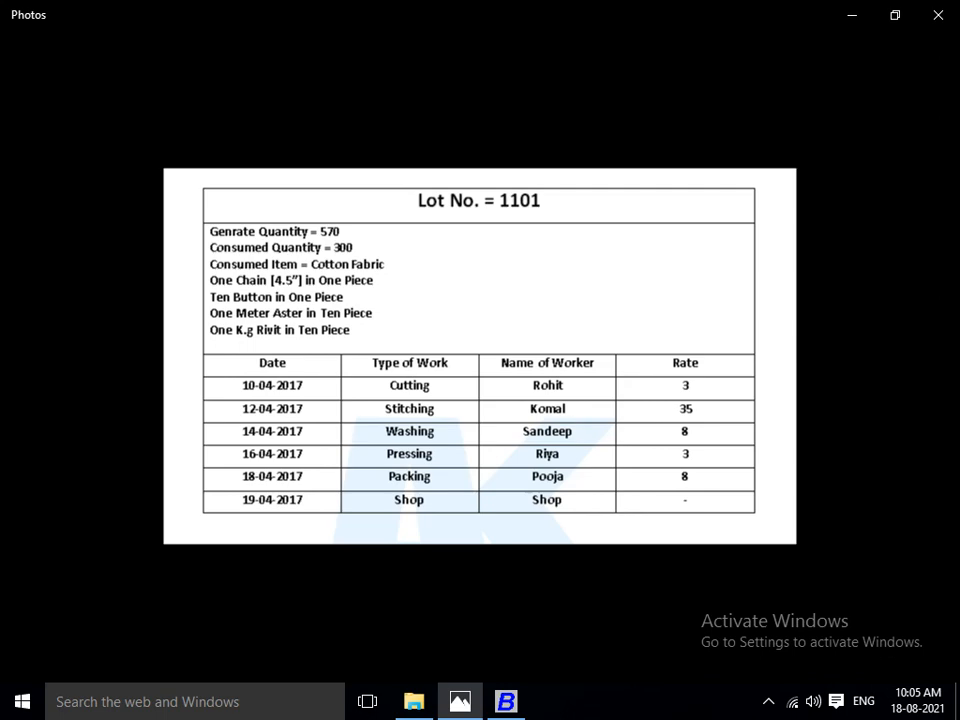
key("alt+Tab")
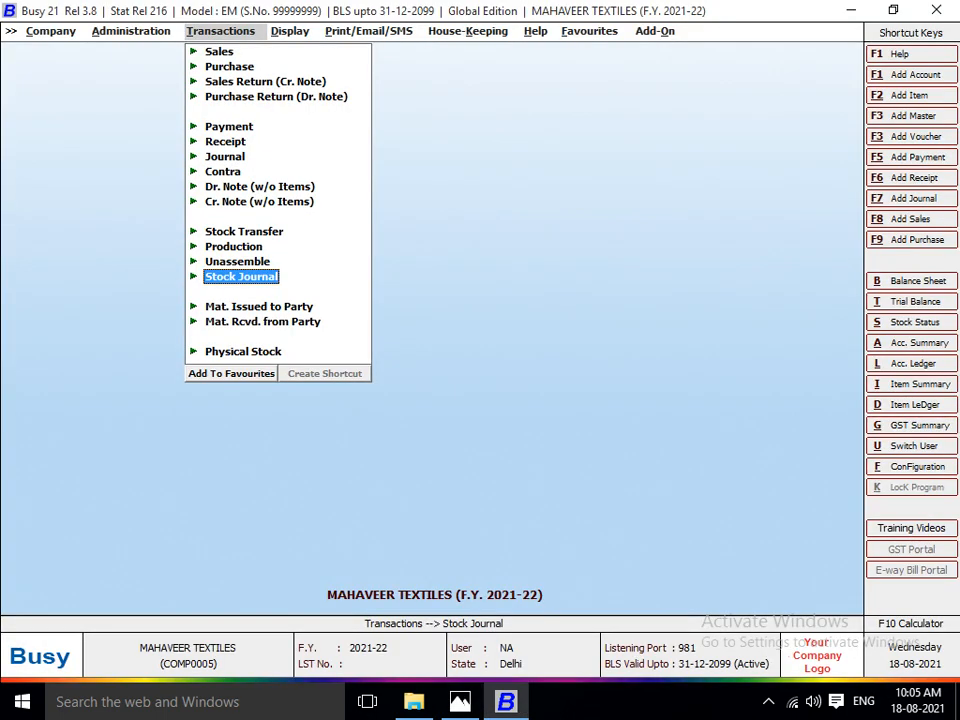
Start a new stock transfer voucher in the Main series.
key("Down")
key("Up")
key("Up")
key("Up")
key("Up")
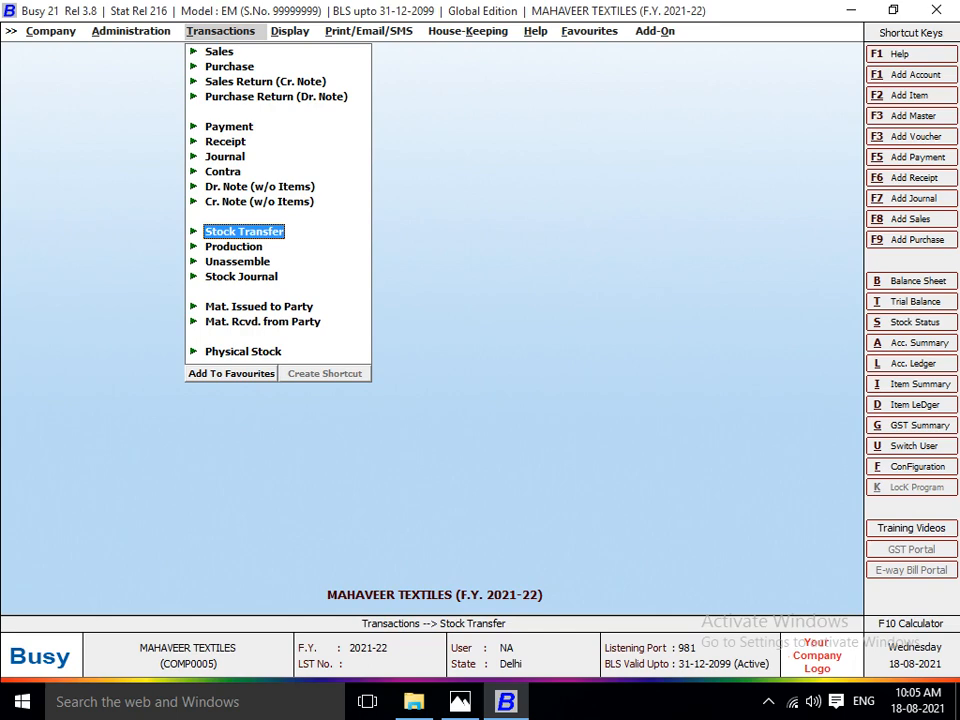
key("Return")
key("Return")
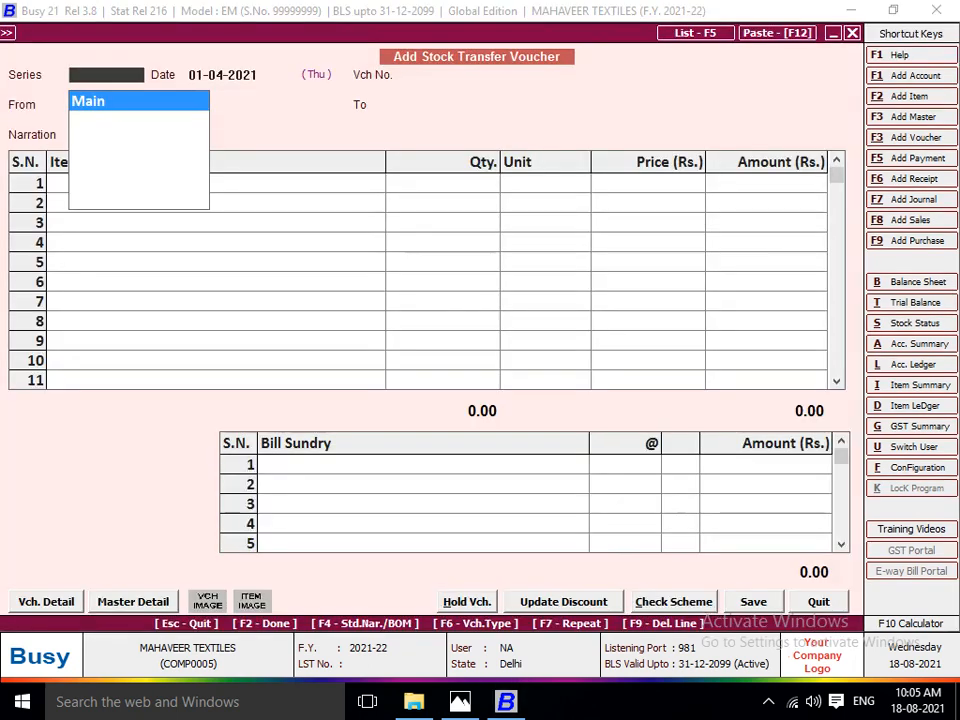
key("Return")
Check the cutting date on the Lot No. 1101 sheet and date the stock transfer voucher 10-04-2021.
key("alt+Tab")
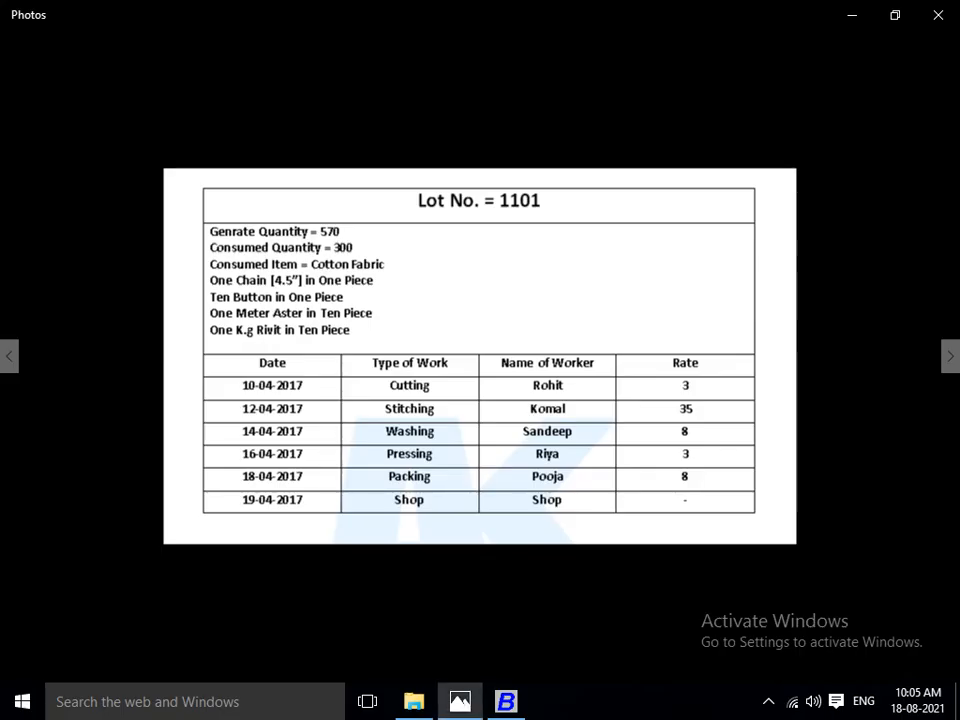
key("alt+Tab")
type("12")
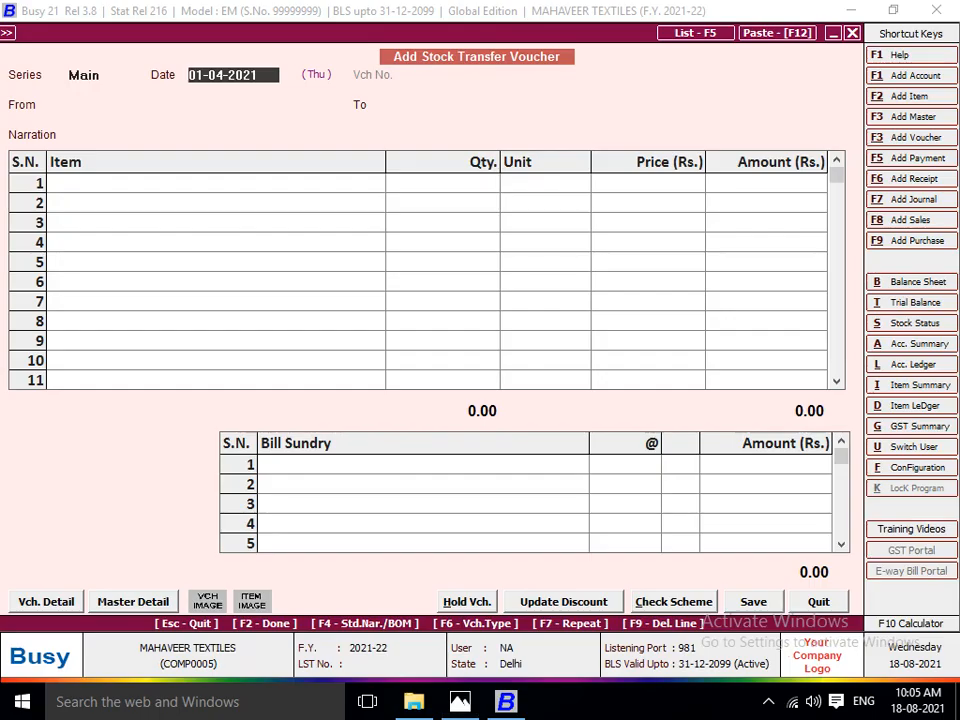
key("BackSpace")
key("BackSpace")
type("11")
key("BackSpace")
type("0")
key("Return")
Set the source material centre to the cutting master who worked on Lot 1101, and check the sheet for the stitching worker.
key("space")
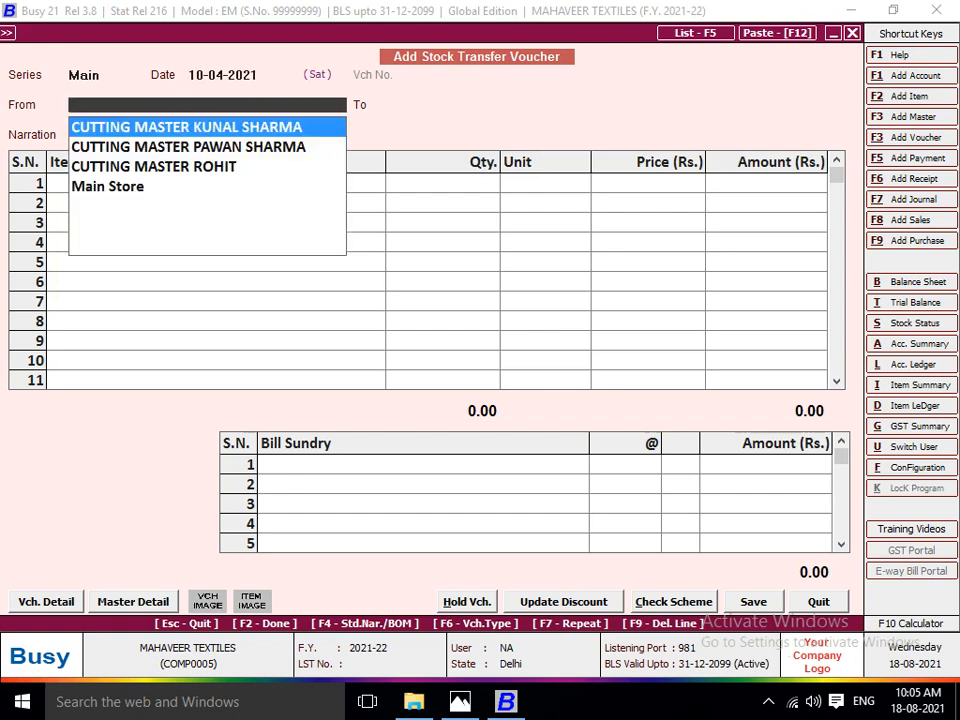
key("Down")
key("Down")
key("Return")
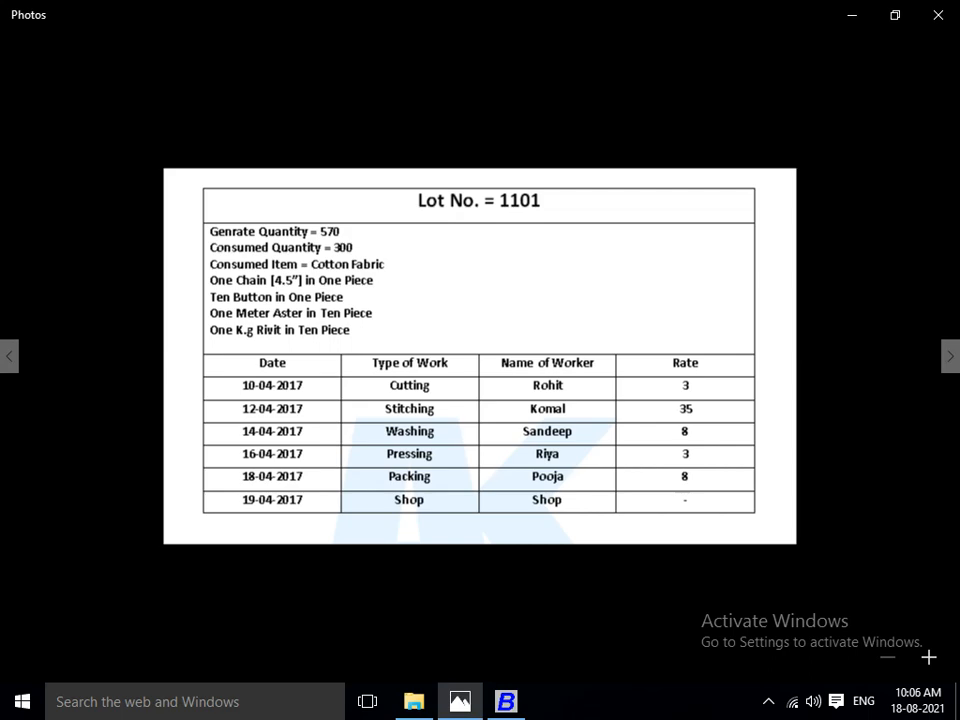
key("alt+Tab")
Create a new target material centre for the voucher, named STICHING followed by the stitching worker's name.
key("F3")
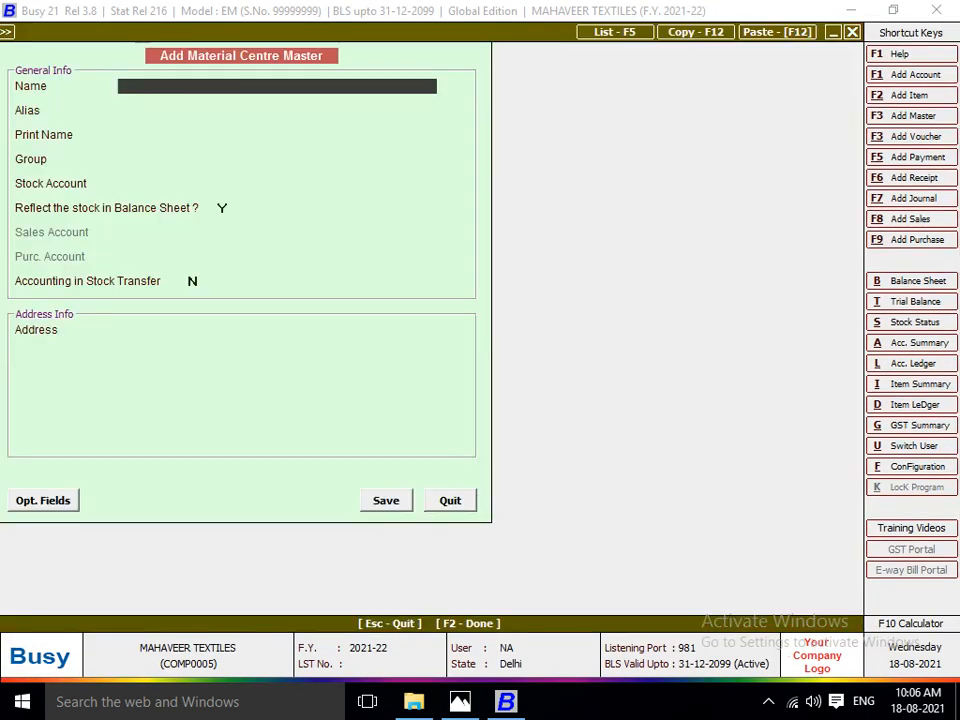
type("STICHING KOMAL")
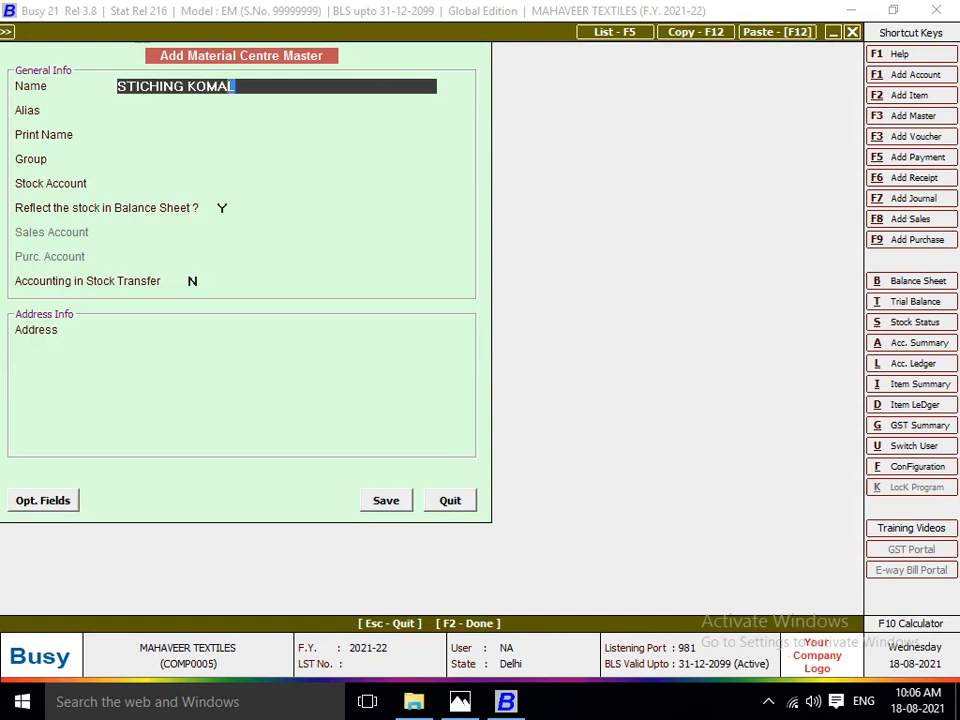
key("shift+Left")
key("shift+Left")
key("shift+Left")
key("shift+Left")
key("shift+Left")
key("shift+Left")
key("shift+Left")
key("shift+Left")
key("shift+Left")
key("shift+Left")
key("shift+Left")
key("shift+Left")
key("shift+Left")
key("ctrl+c")
key("Return")
key("Return")
key("Return")
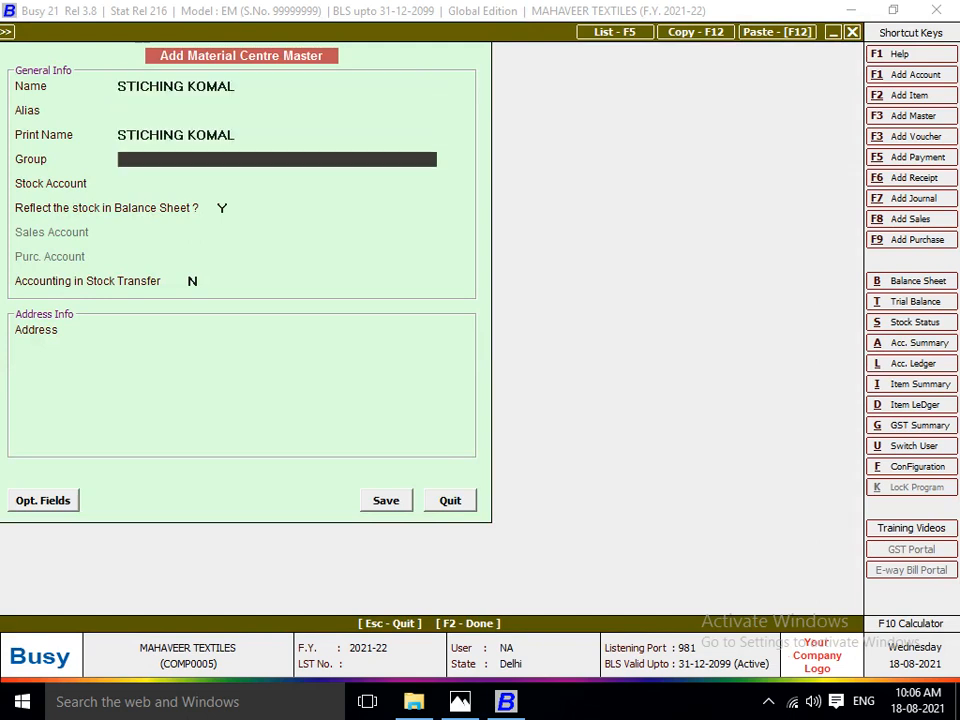
Assign the material centre to the Production Floors group with stock account Stock, keep it in the balance sheet, and enable accounting in stock transfer.
key("Down")
key("Return")
key("Return")
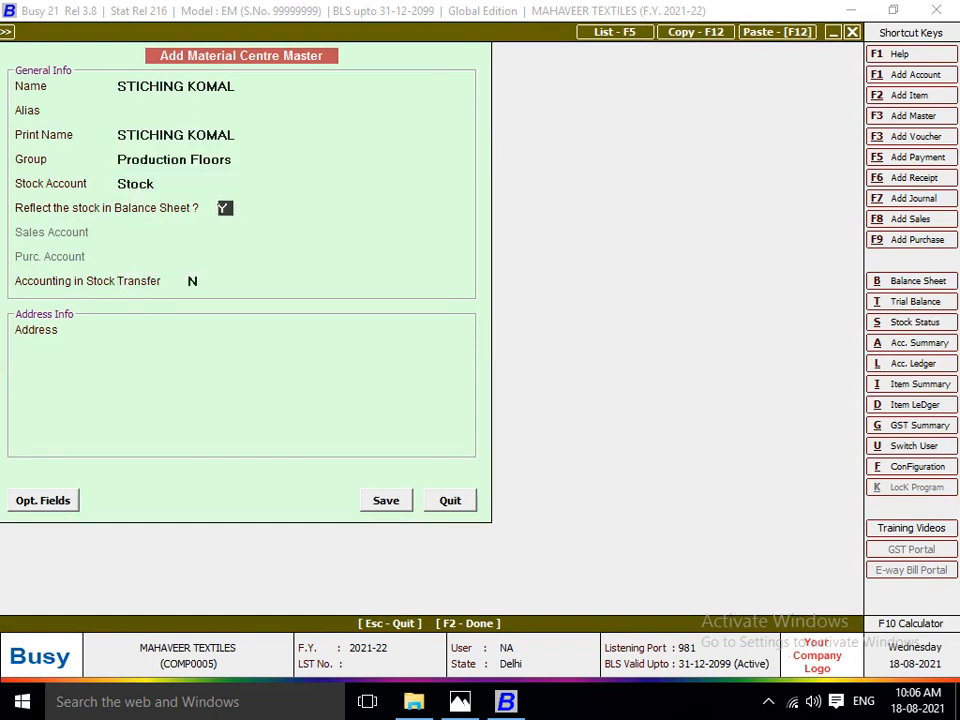
key("Return")
key("y")
Create a new account for stock transfer accounting, reusing the stitching material centre's name as its name and print name.
key("Return")
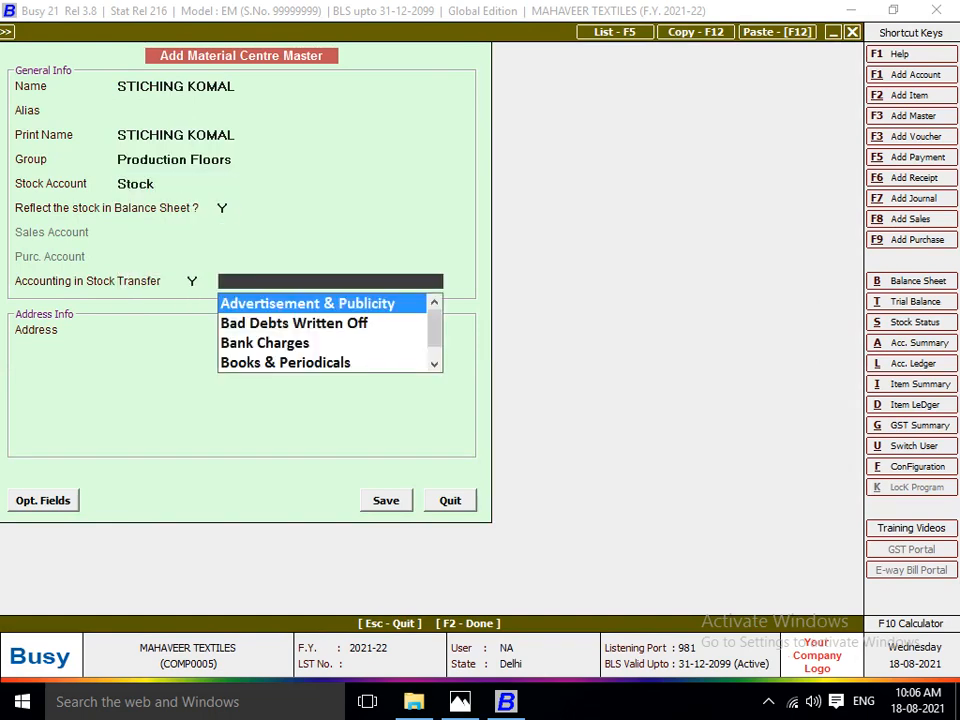
key("F3")
key("ctrl+v")
key("Return")
key("Return")
key("Return")
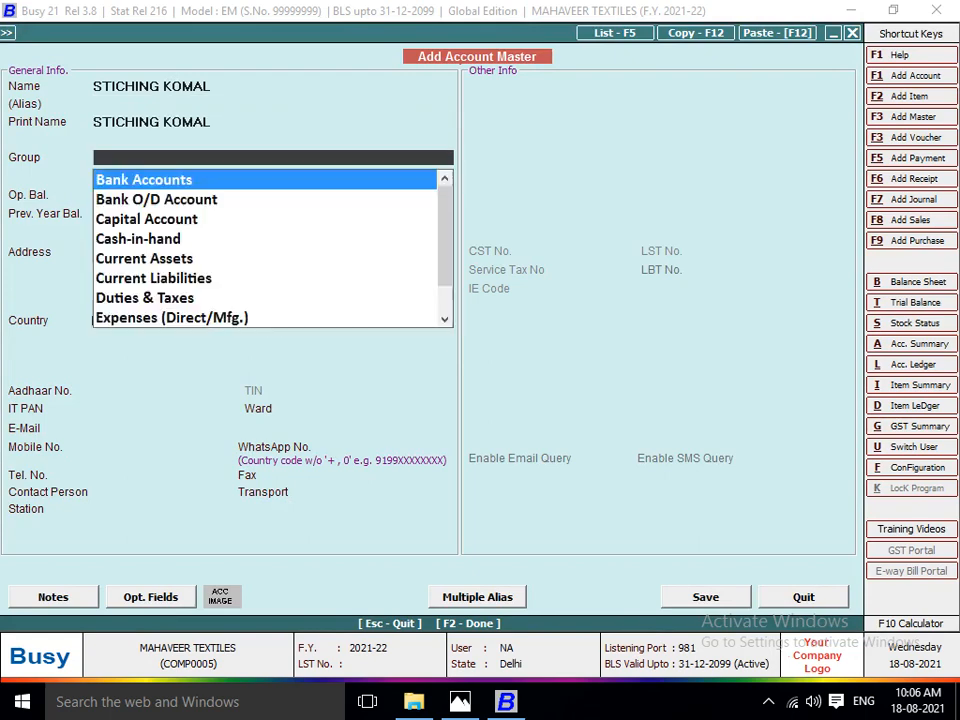
Put the stitching account in the JOB WORKER group and save both the account and the material centre.
type("JOB")
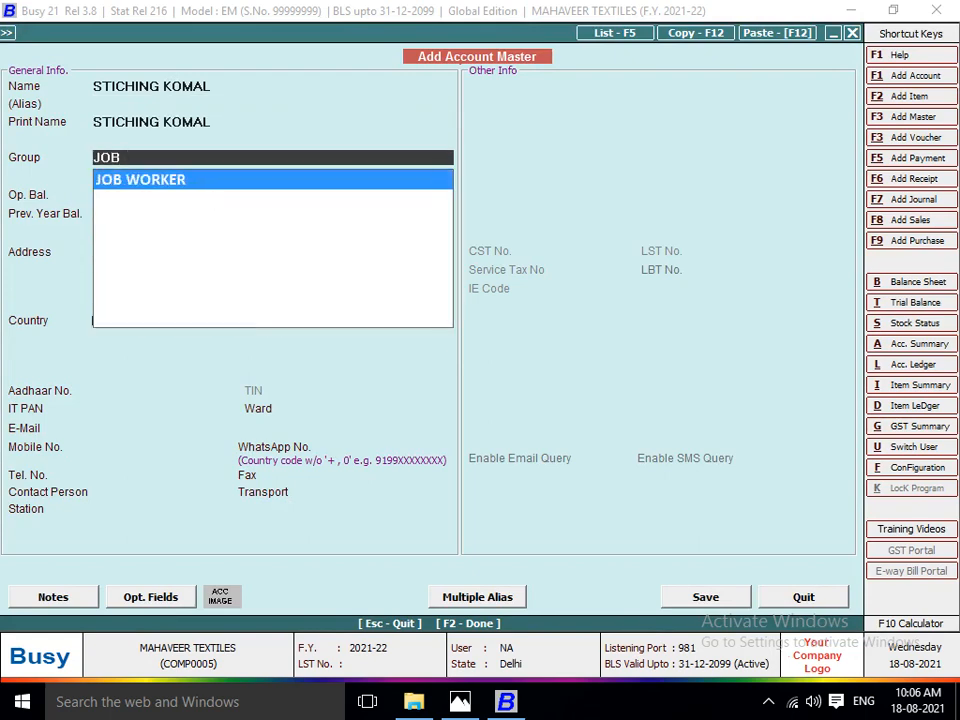
key("Return")
key("Return")
key("Return")
key("Return")
key("Return")
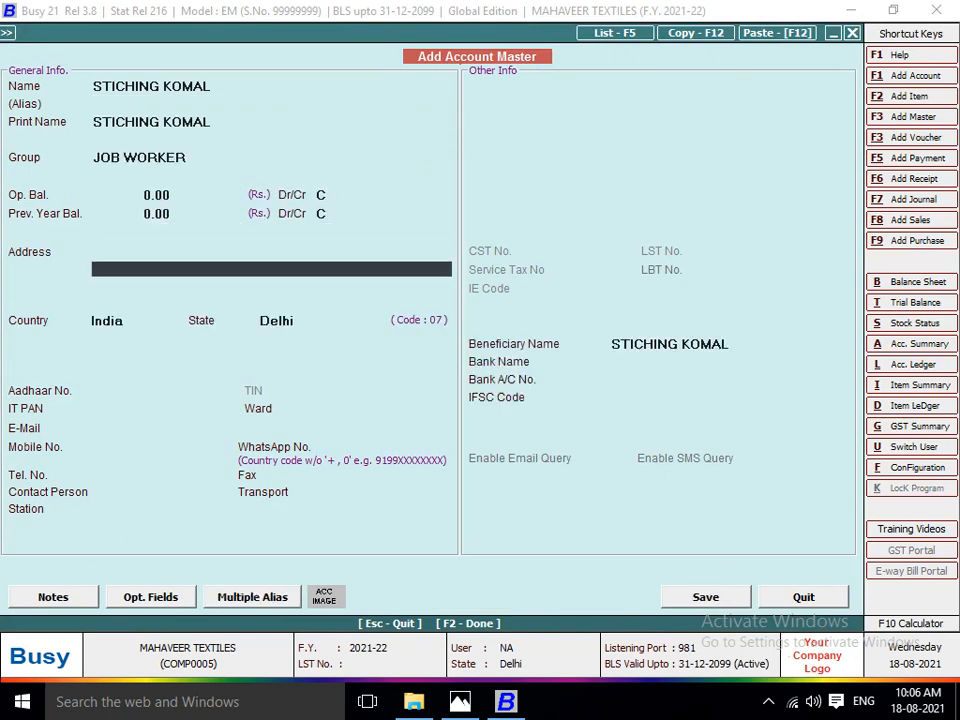
key("F2")
key("Return")
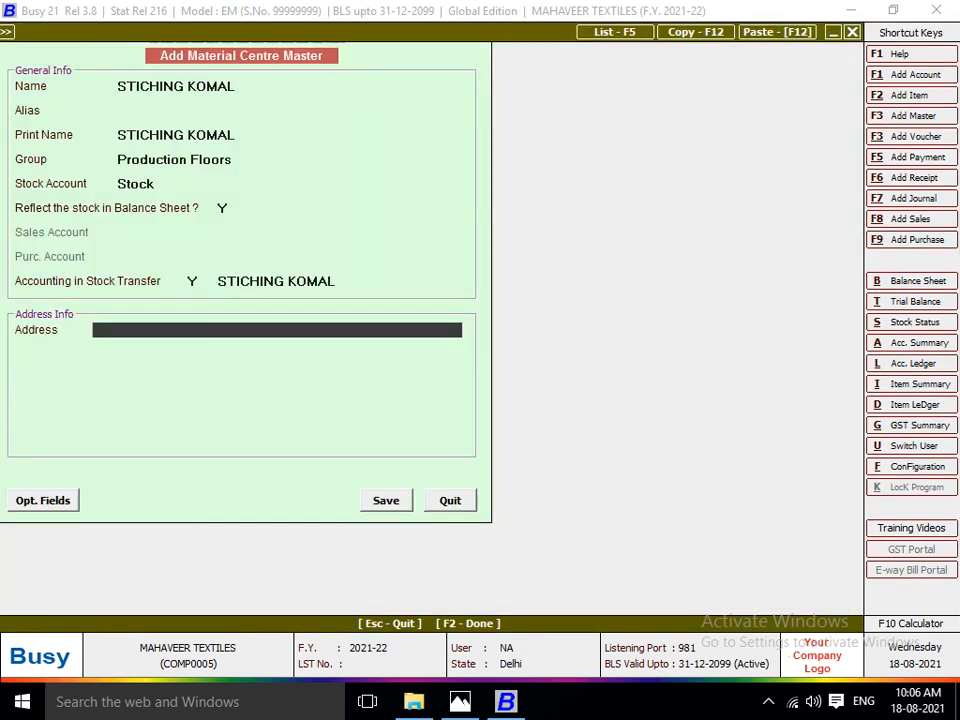
key("F2")
Add 570 Pcs. of LOT NO 1101 at a price of 10.32 to the stock transfer voucher and finish the item list.
key("Return")
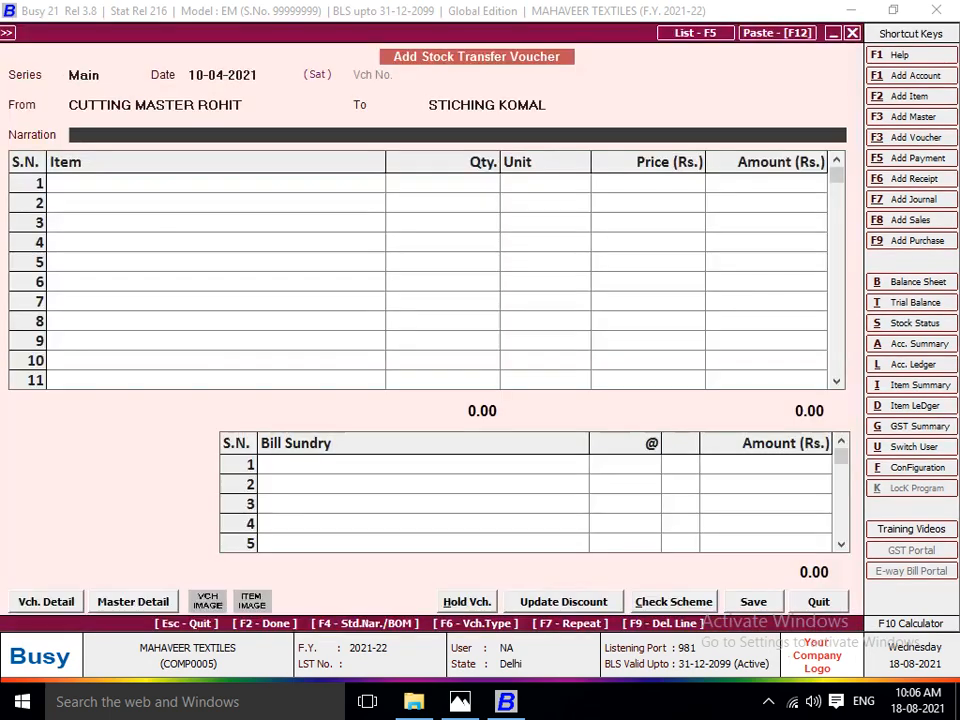
key("Return")
type("LOT")
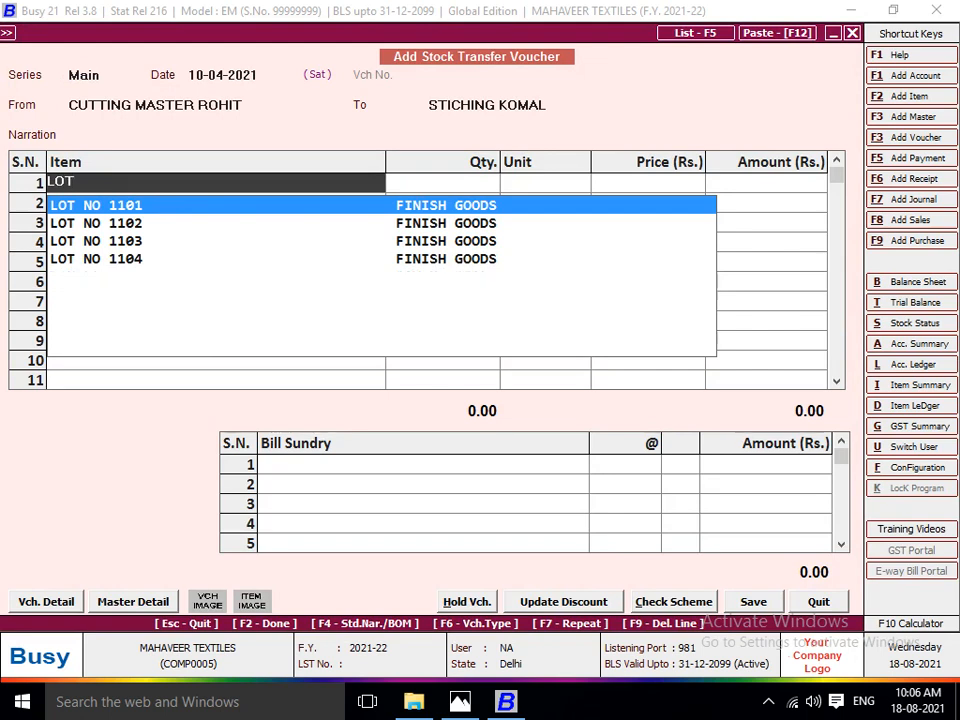
key("Return")
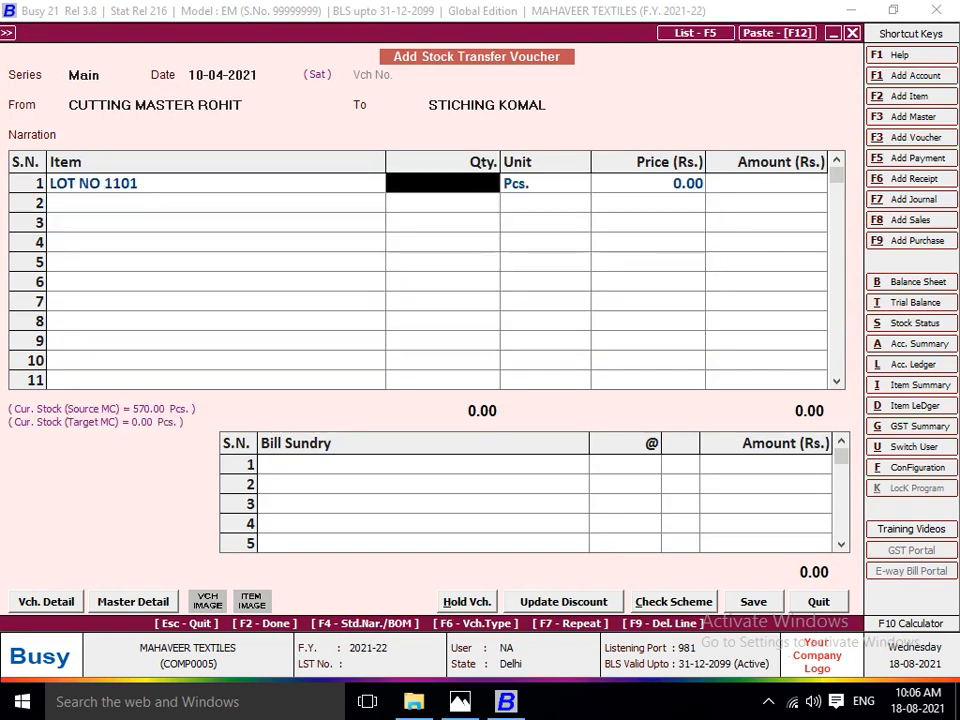
type("570")
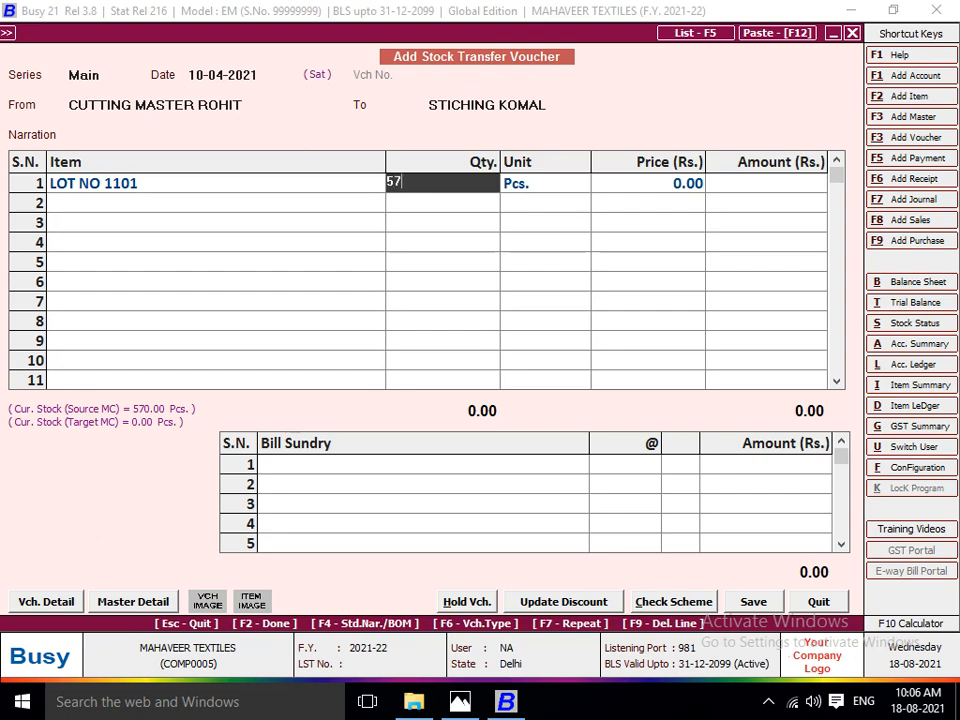
key("Return")
key("Return")
key("Return")
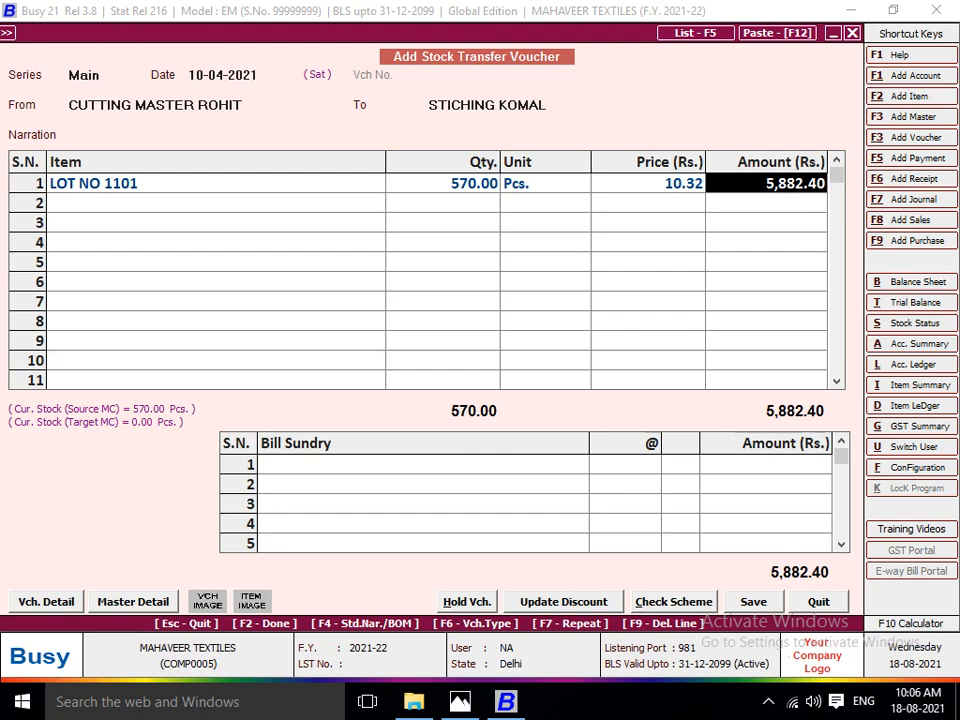
key("Return")
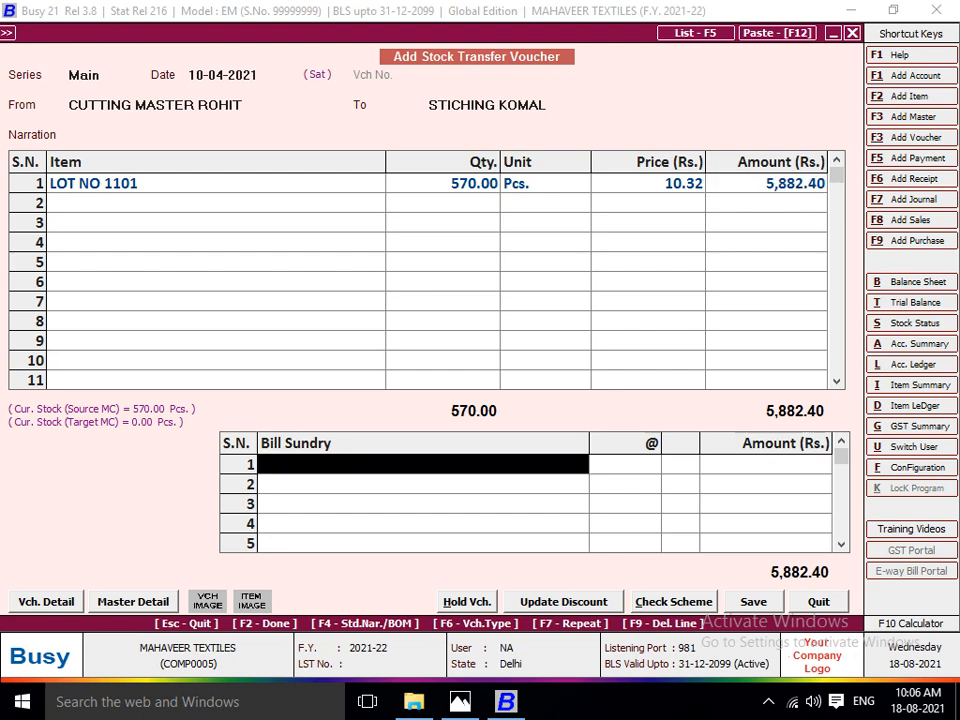
Check the cutting rate on the Lot No. 1101 sheet and create a new bill sundry named JOB WORK A/C.
key("alt+Tab")
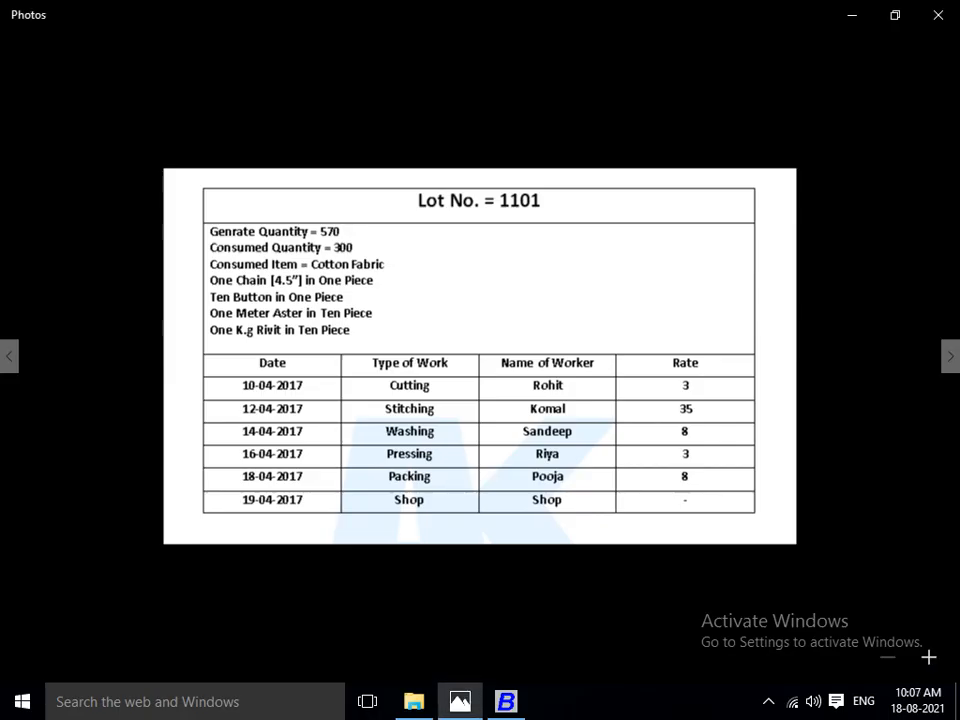
key("alt+Tab")
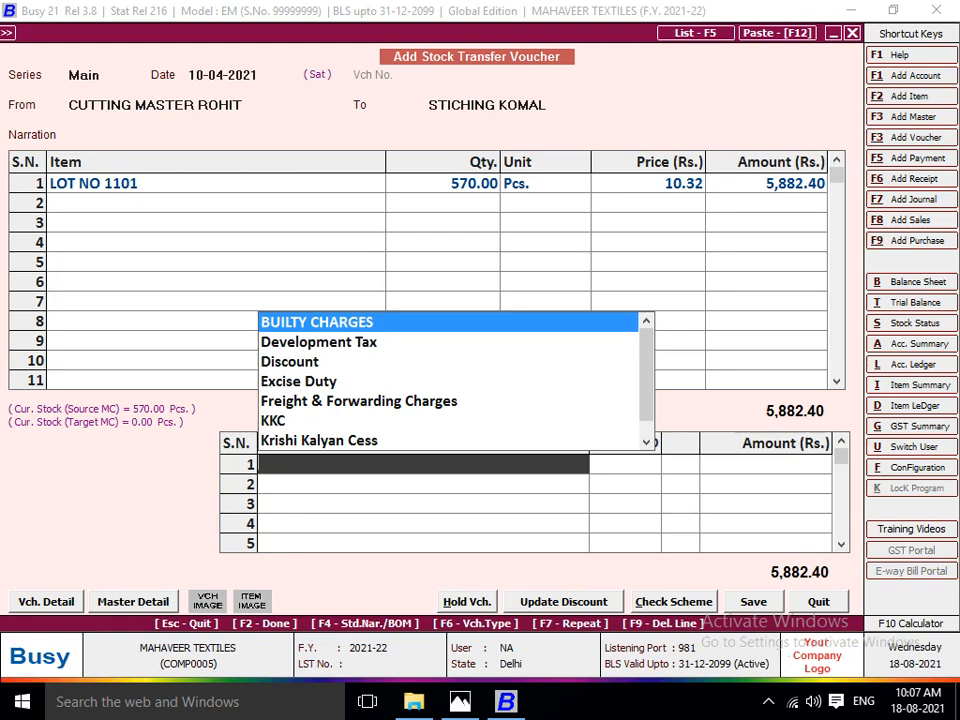
key("F3")
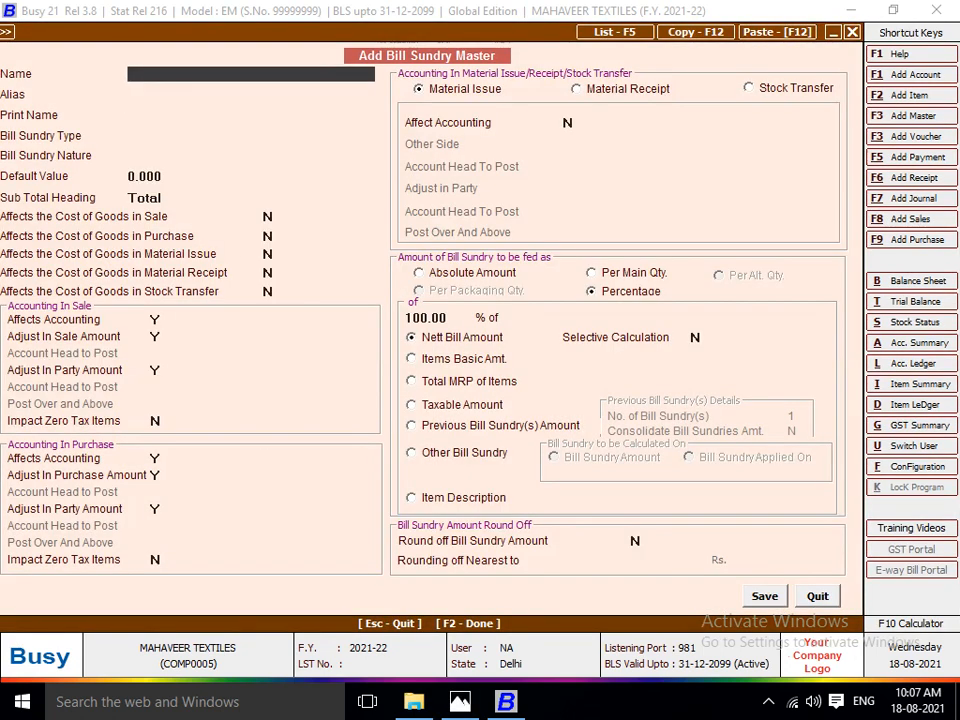
type("JOB WORK A/C")
key("Return")
key("Return")
key("Return")
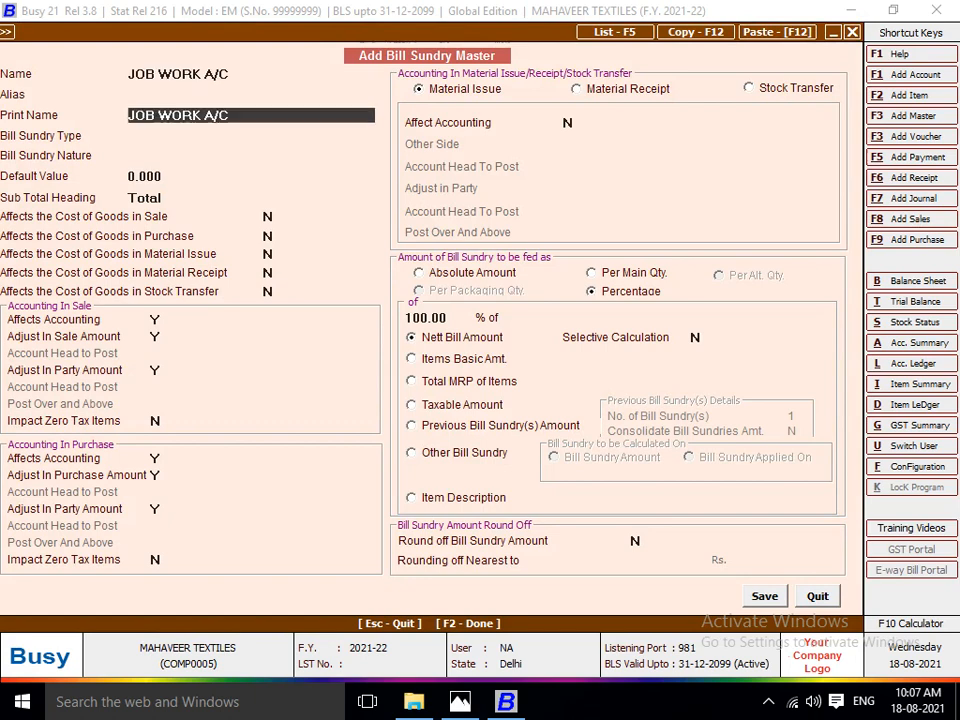
Set the bill sundry's type to Additive, keeping nature Others, default value 0.000 and sub total heading Total.
key("Down")
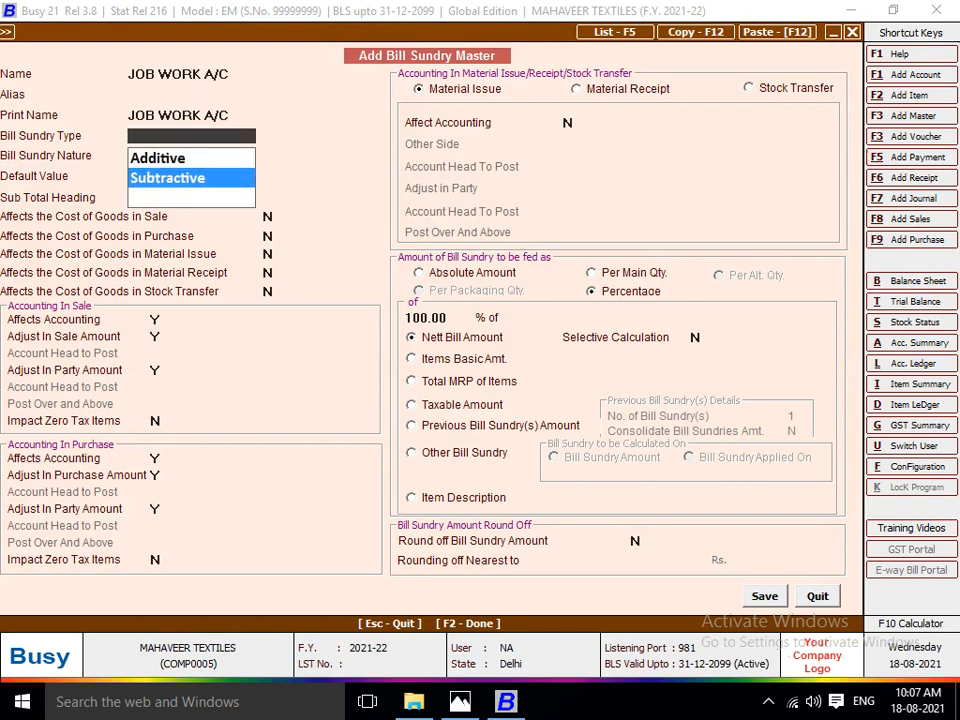
key("Up")
key("Return")
key("Return")
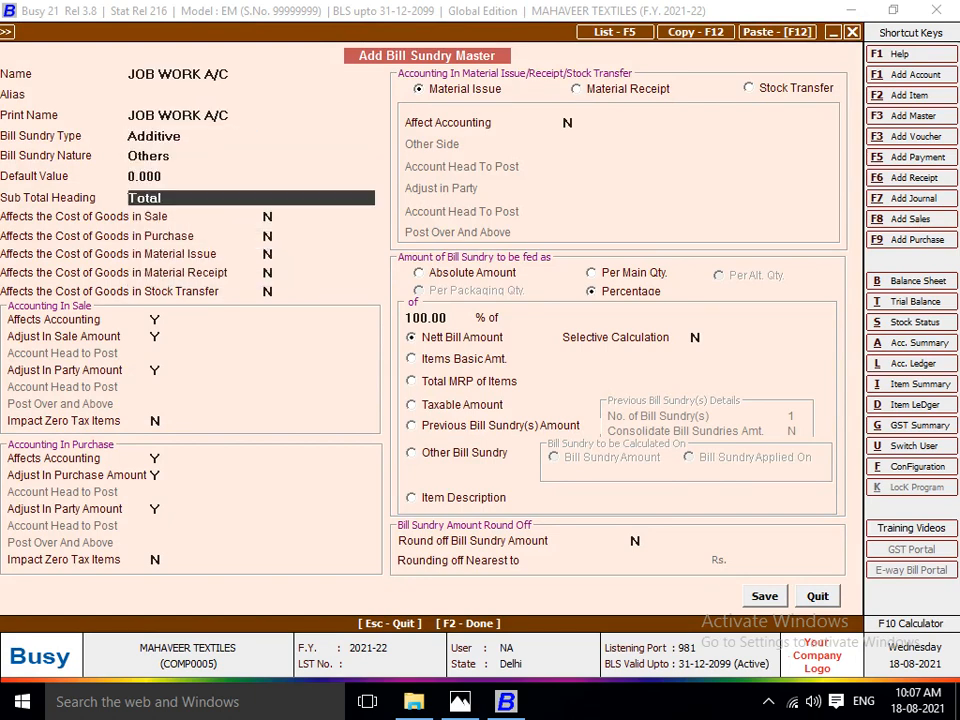
key("Return")
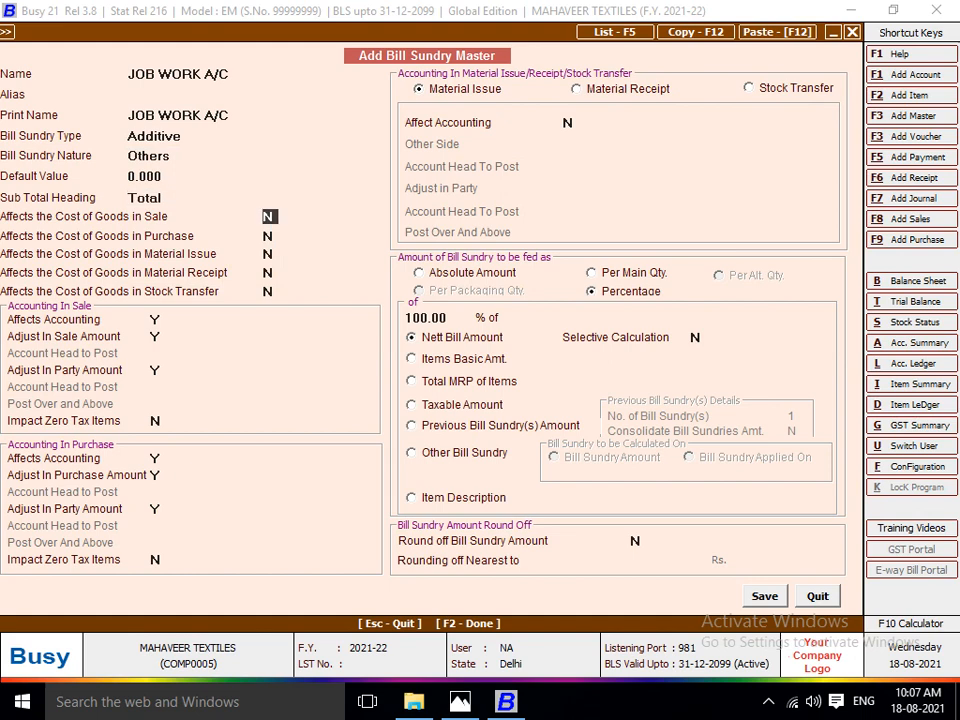
Make the bill sundry affect the cost of goods in purchase, material issue, material receipt and stock transfer, but not in sale.
key("Return")
type("y")
key("Return")
type("y")
key("Return")
type("y")
key("Return")
type("y")
key("Return")
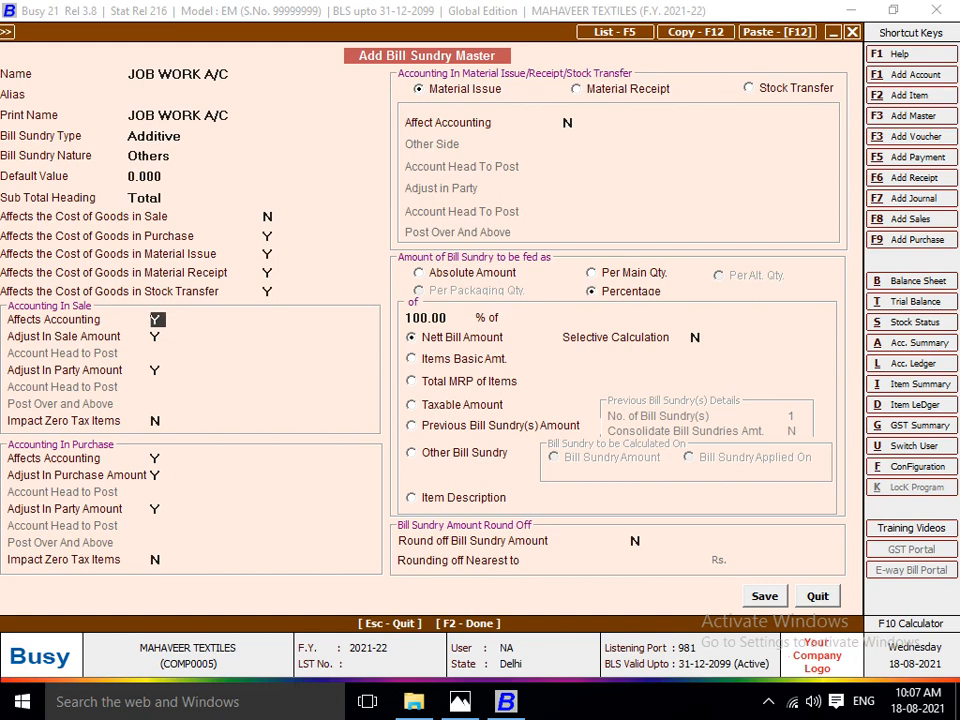
Enable accounting for stock transfer in the bill sundry, with the other side set to Specify Acc. Here.
left_click(750, 88)
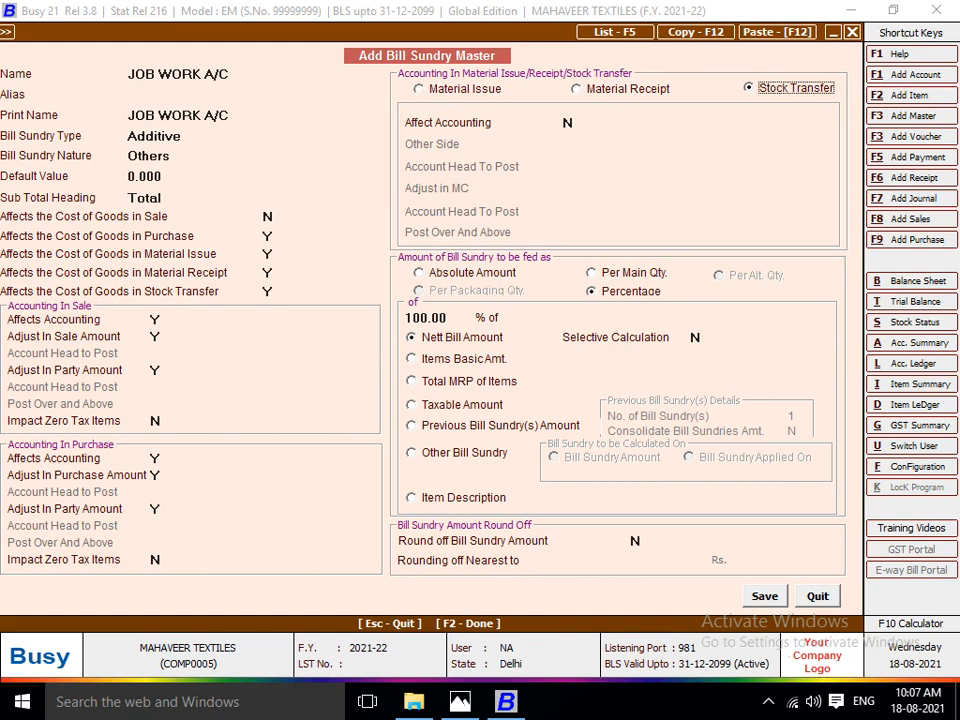
key("Return")
type("y")
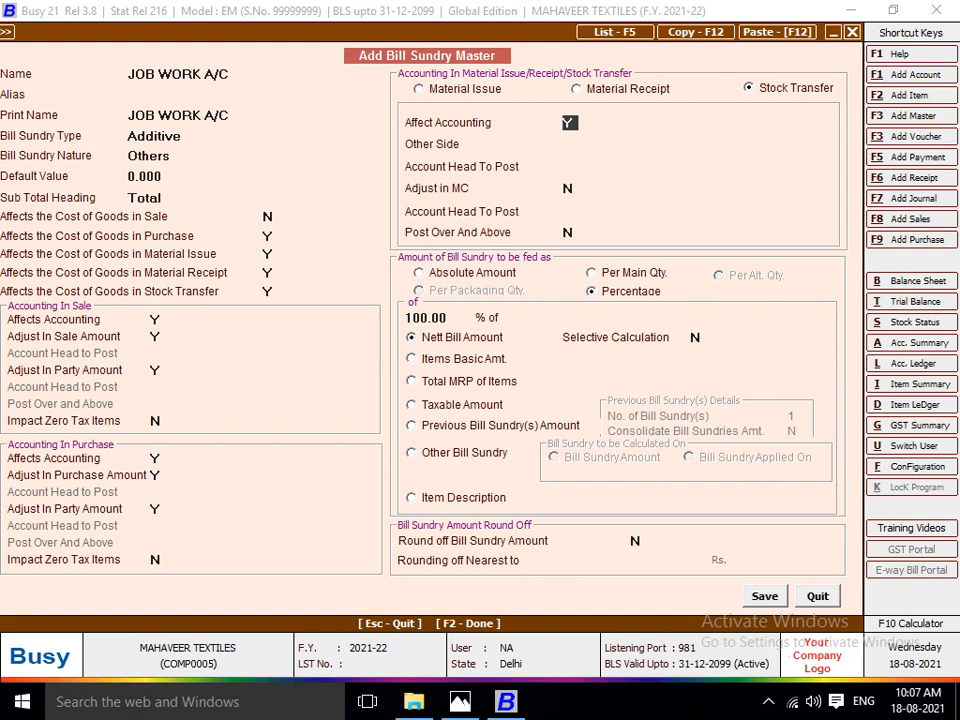
key("Return")
key("Return")
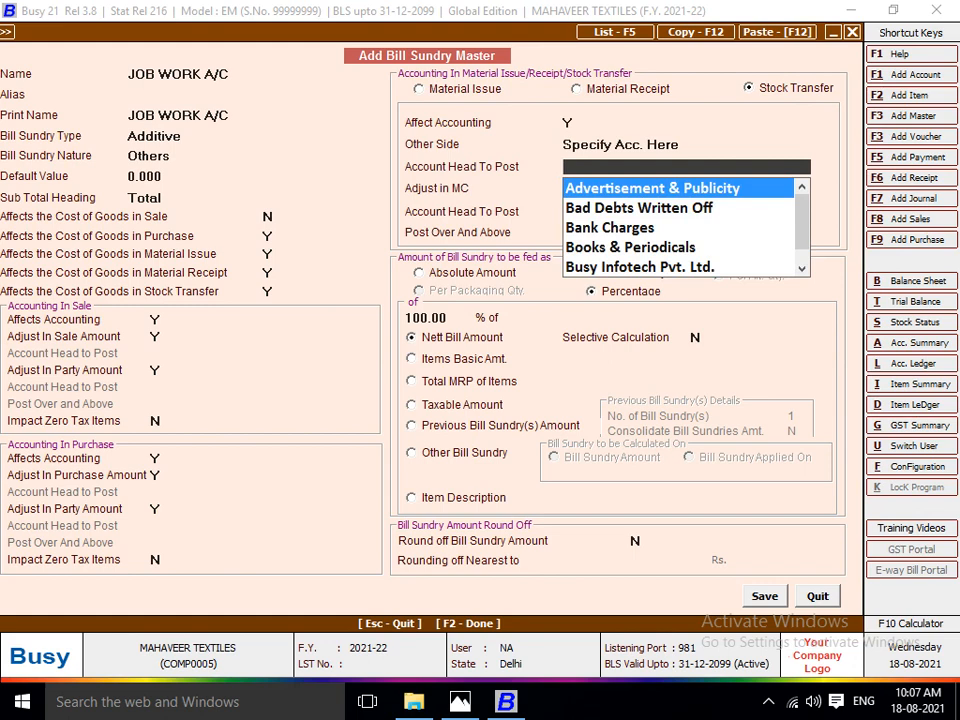
Create a posting account named JOB WORK A/C under the group Expenses (Direct/Mfg.).
key("F3")
type("J")
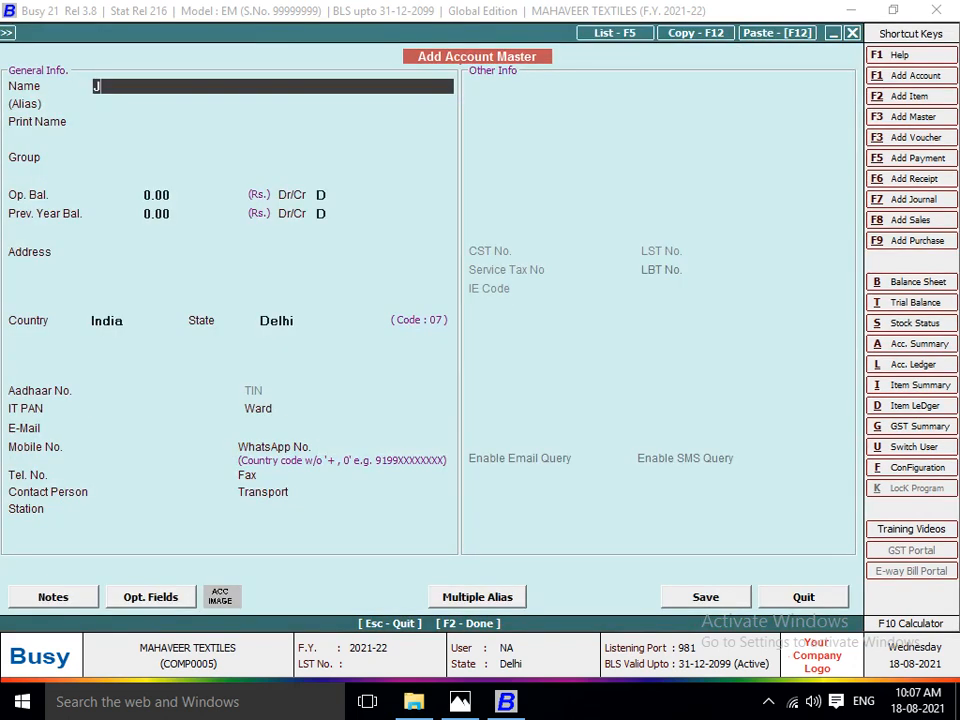
type("OB WORK A/C")
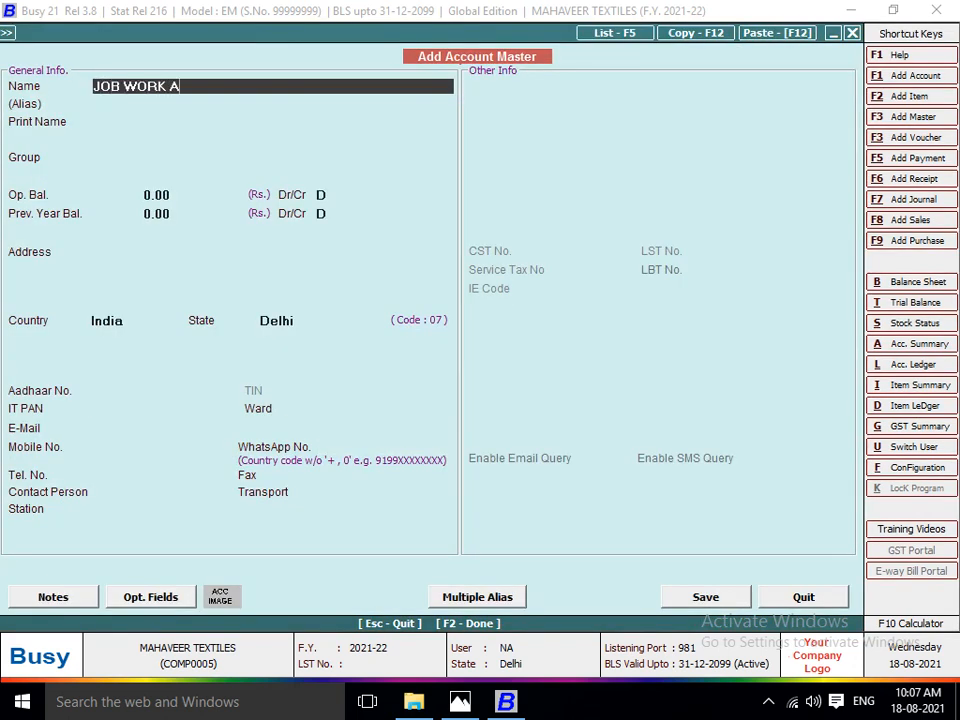
key("Return")
key("Return")
key("Return")
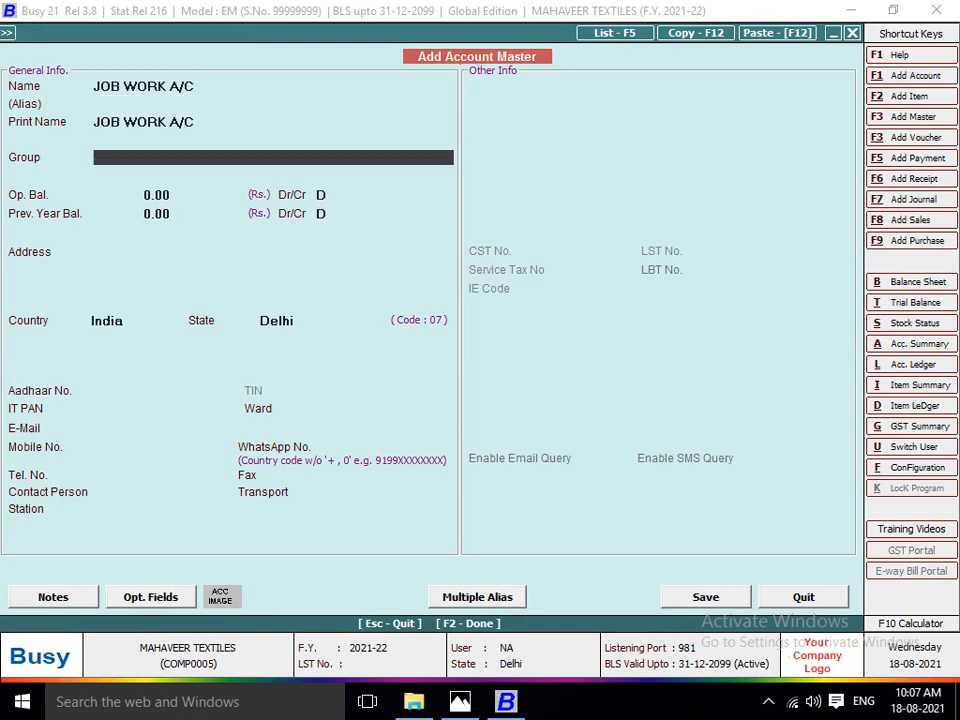
type("EX")
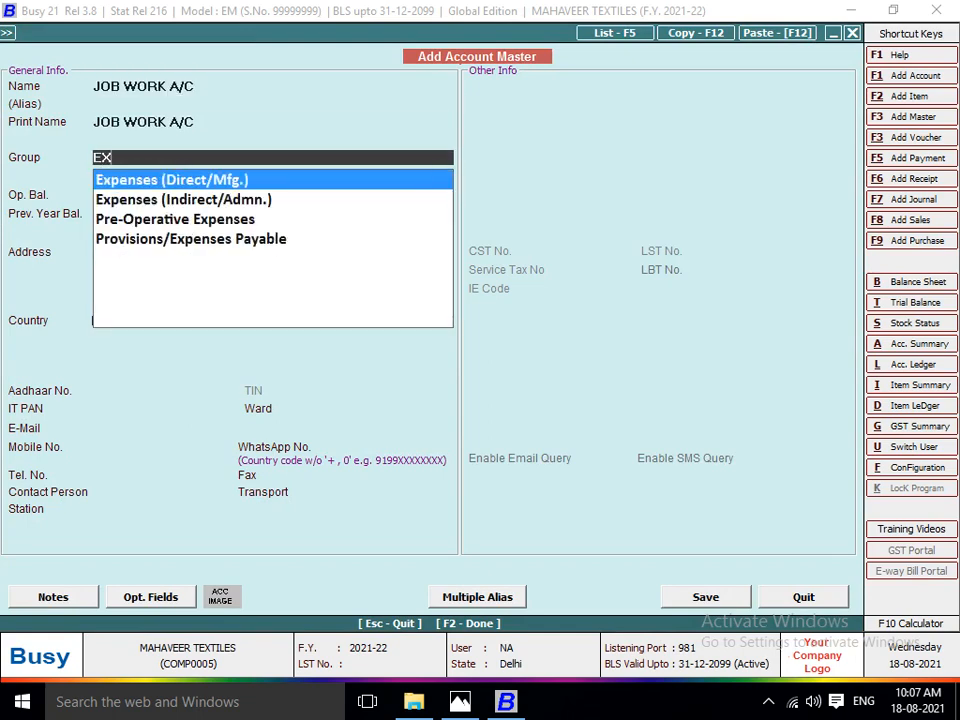
key("Return")
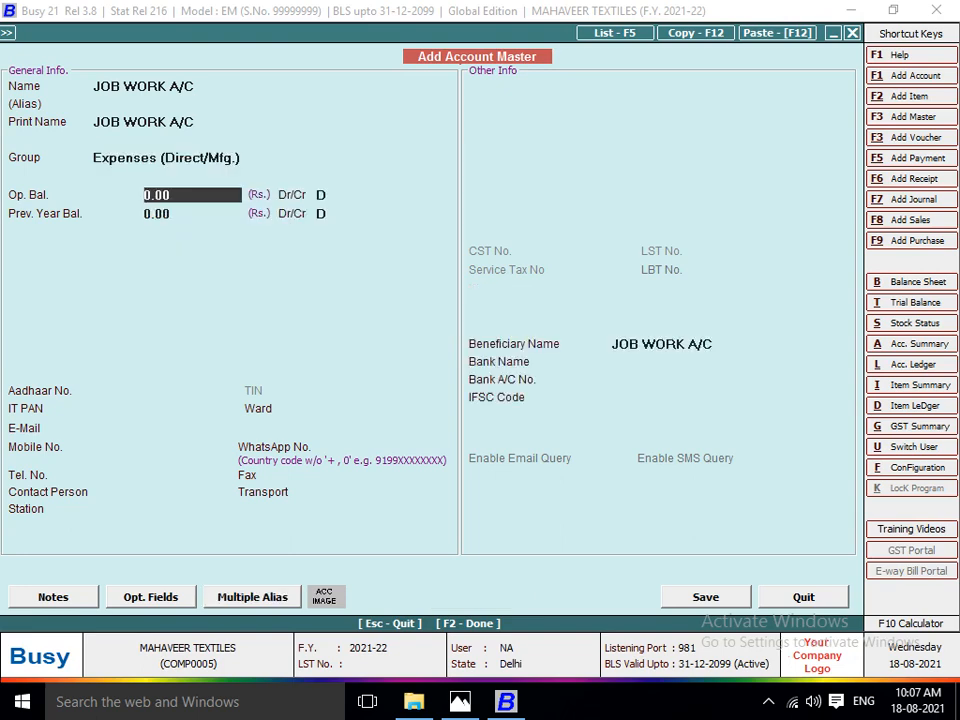
key("Return")
key("Return")
key("Return")
key("Return")
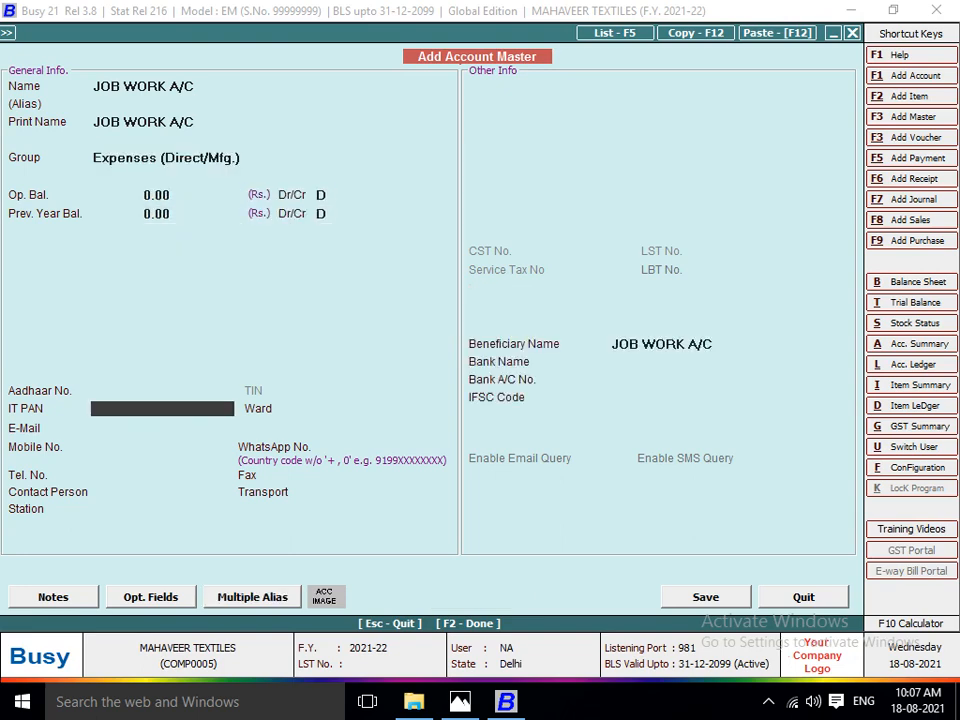
key("F2")
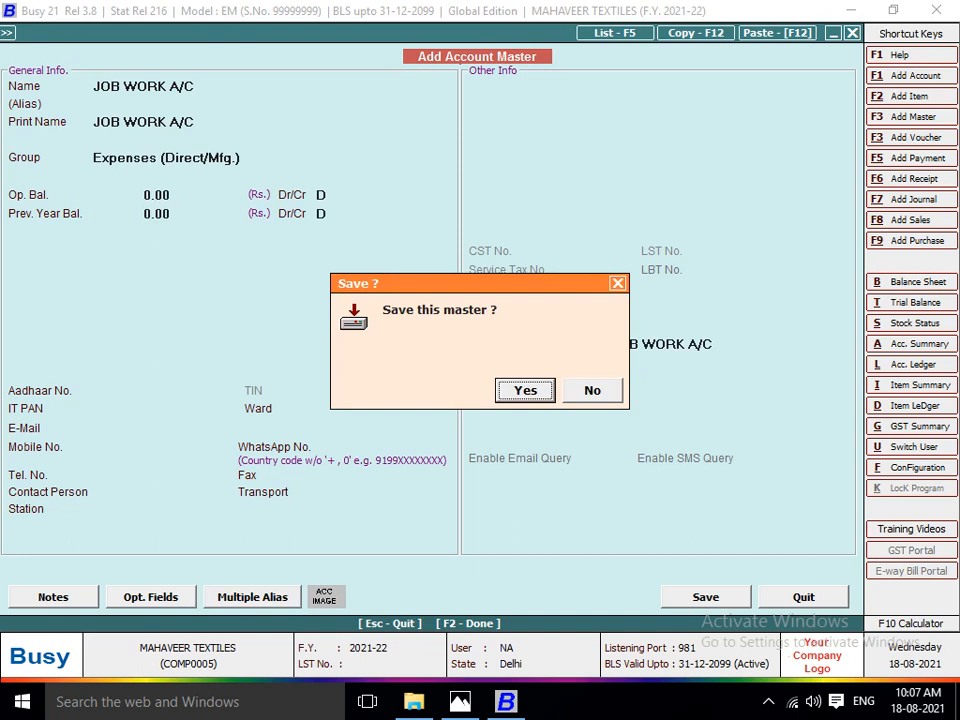
key("Right")
key("Return")
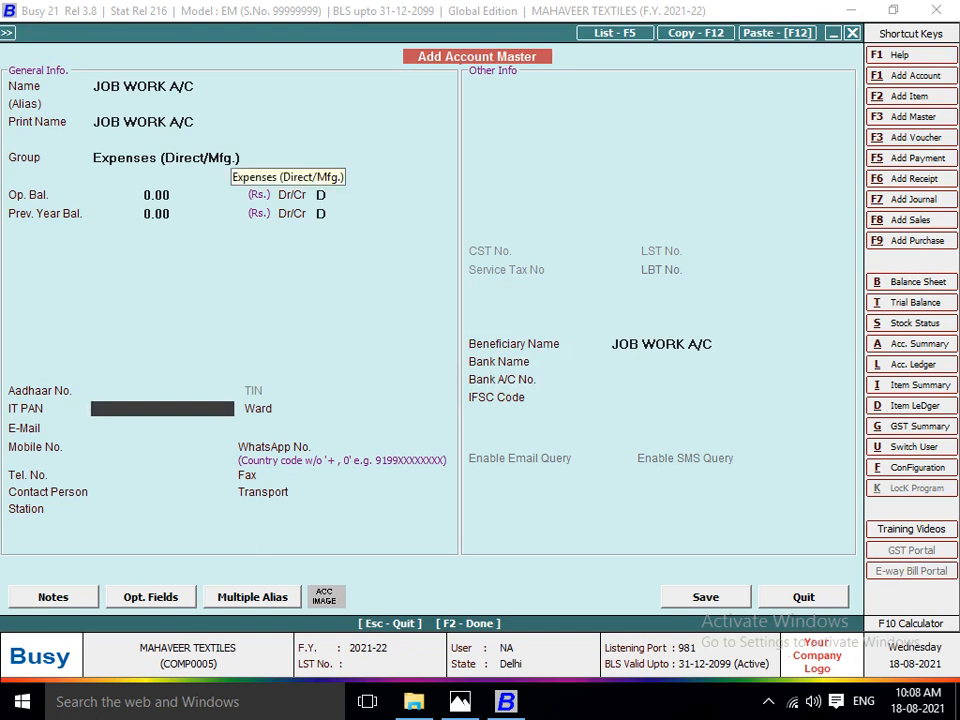
Keep the Expenses (Direct/Mfg.) group and 0.00 opening balances, and save the JOB WORK A/C account as the posting head.
left_click(232, 157)
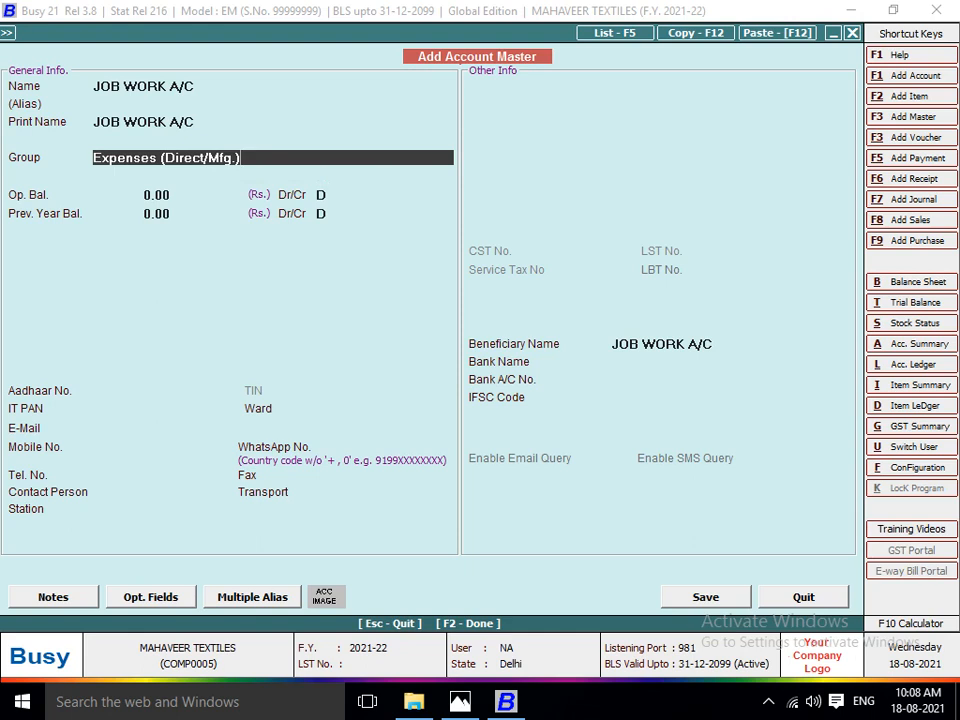
key("Return")
key("Return")
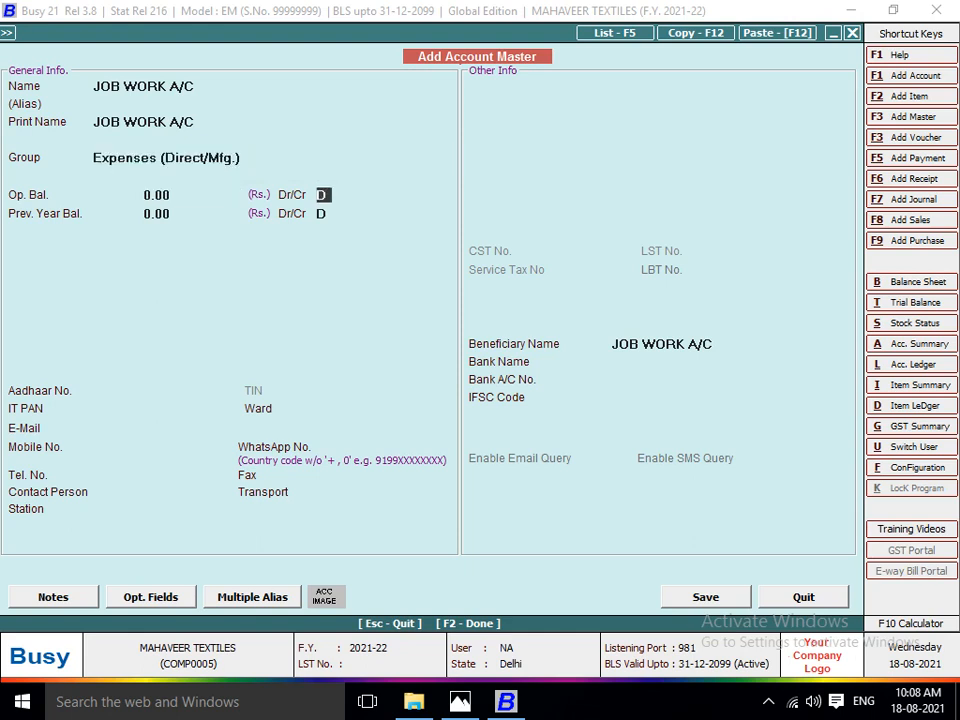
key("Return")
key("Return")
key("Return")
key("Return")
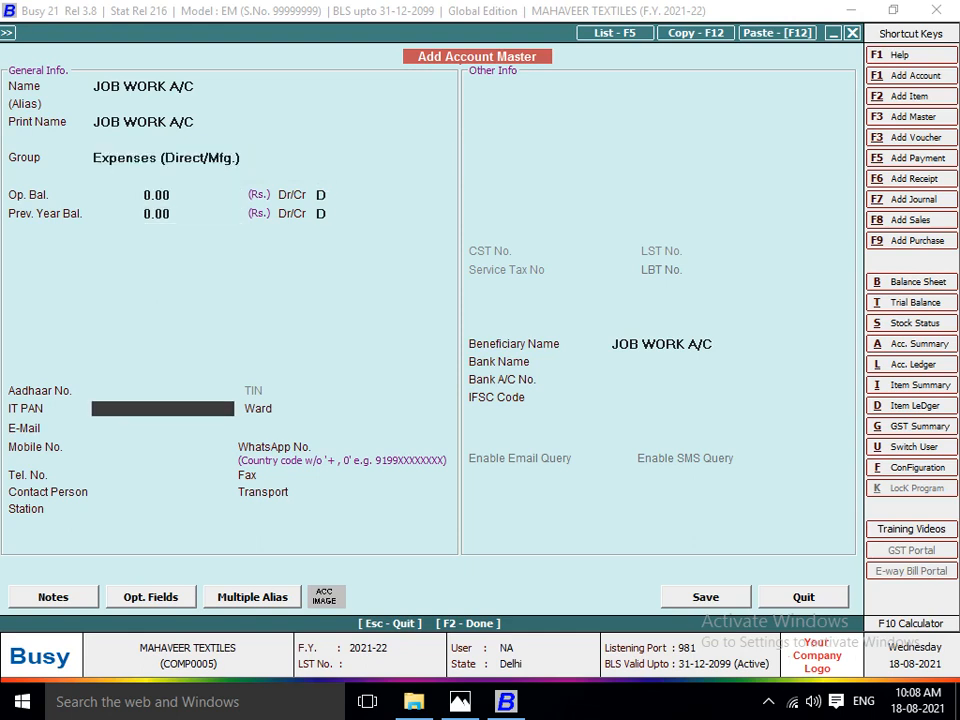
key("F2")
key("Return")
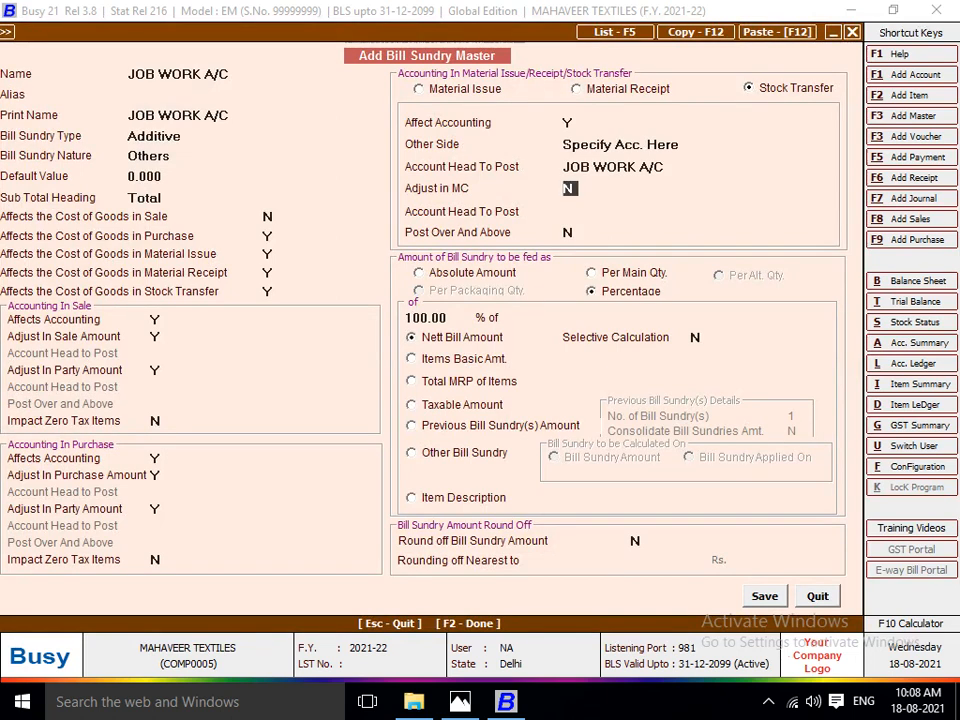
Set Adjust in MC and Post Over And Above to Y, and feed the bill sundry amount Per Main Qty.
key("y")
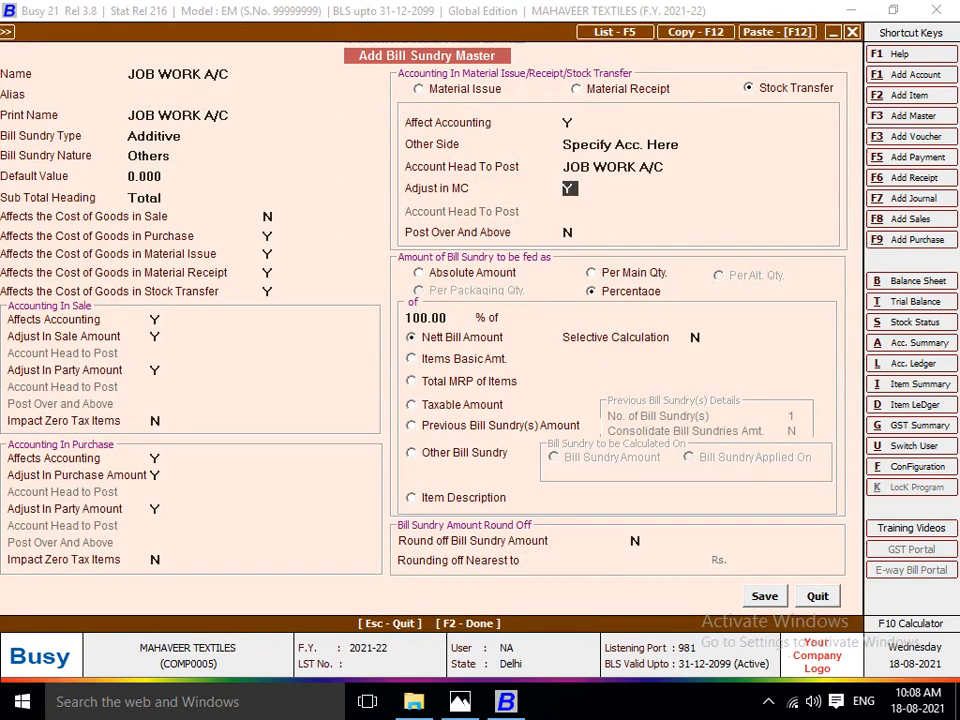
key("Return")
key("y")
key("Return")
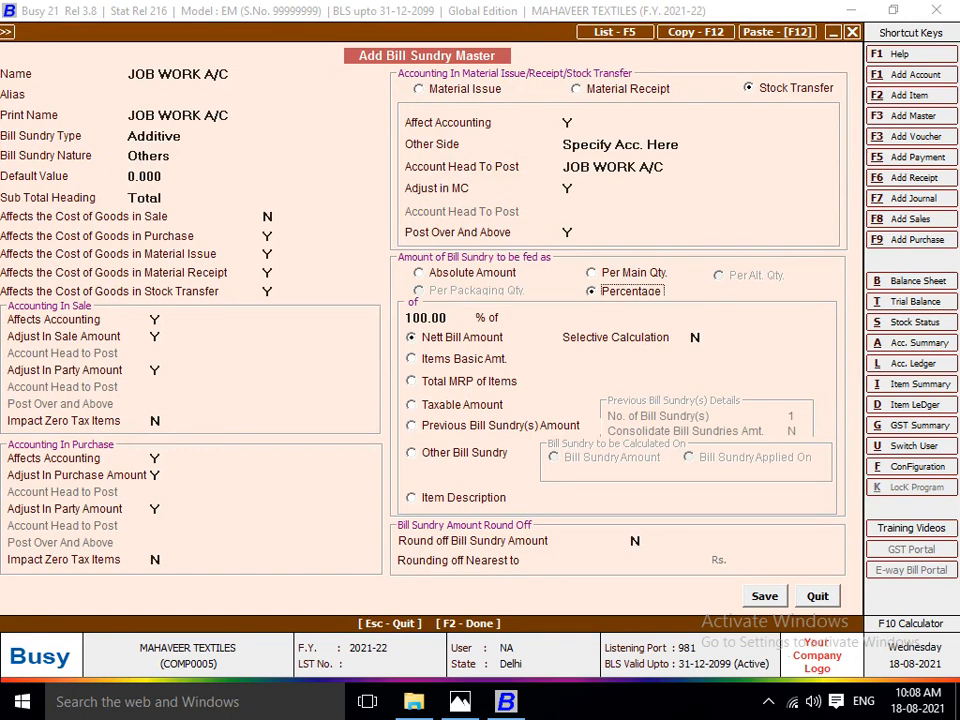
key("Up")
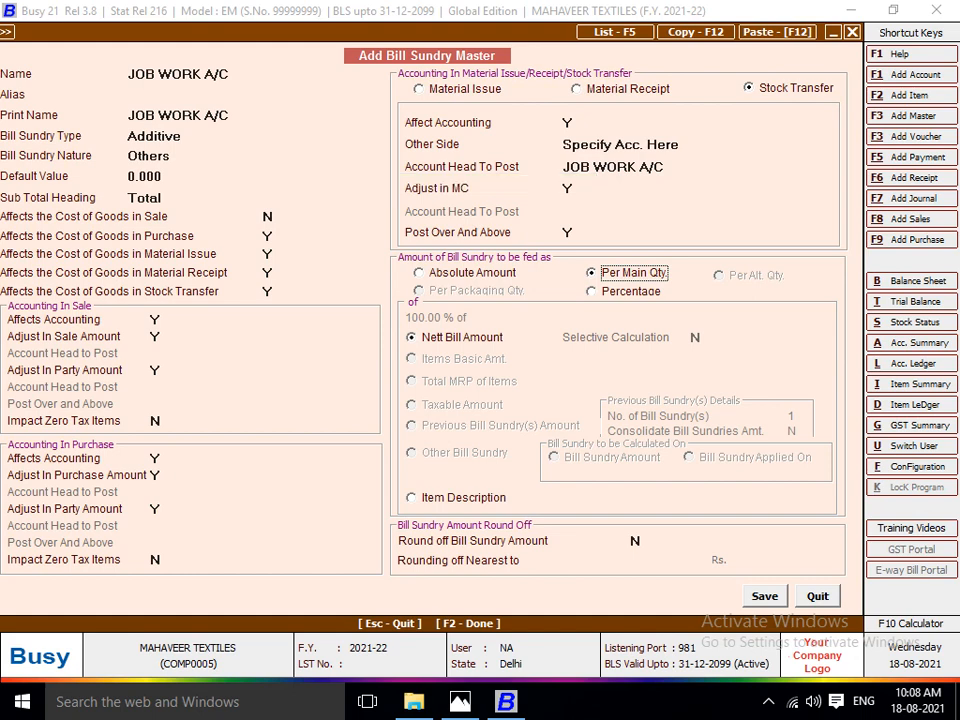
Recheck the stock transfer accounting settings and save the JOB WORK A/C bill sundry.
left_click(569, 123)
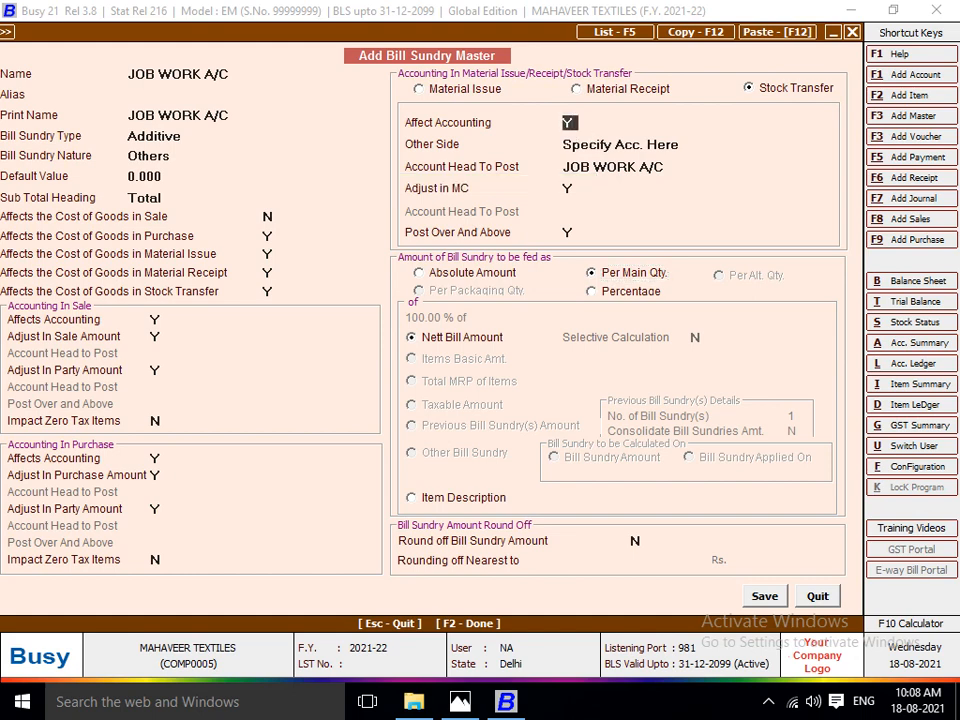
key("Return")
key("Return")
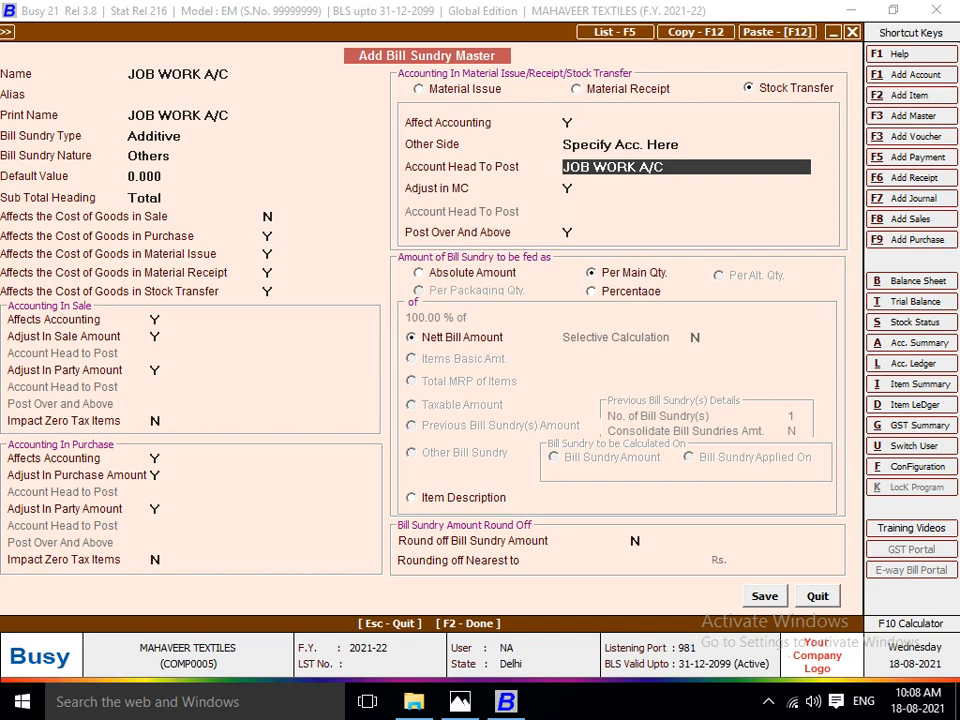
key("Return")
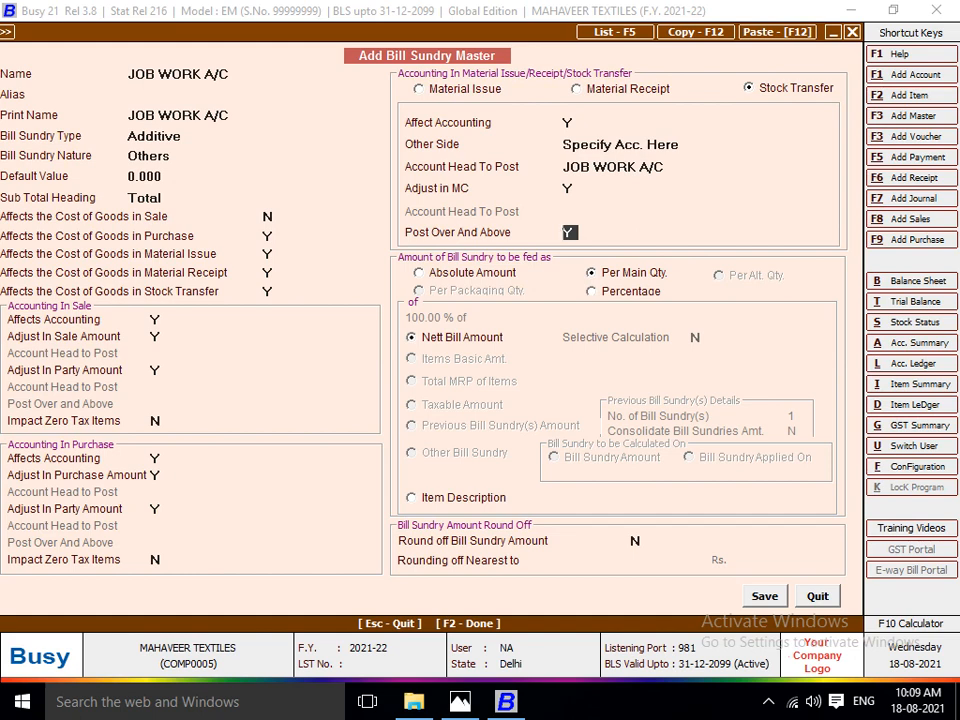
key("F2")
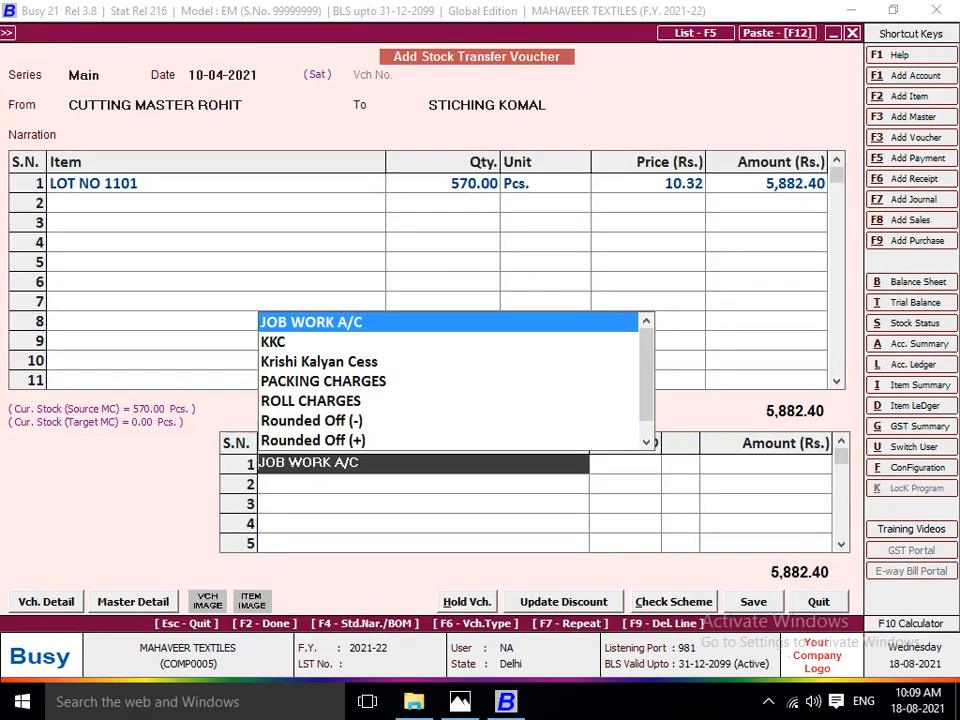
Add the JOB WORK A/C bill sundry to the stock transfer at the lot sheet's cutting rate of 3 per Pcs.
key("Return")
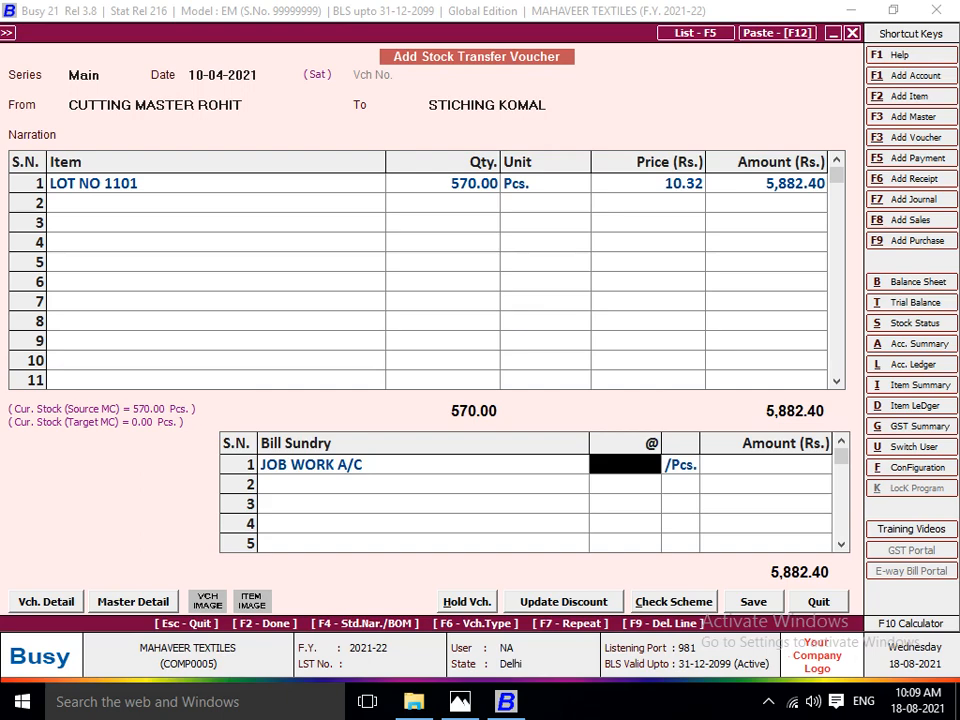
key("alt+Tab")
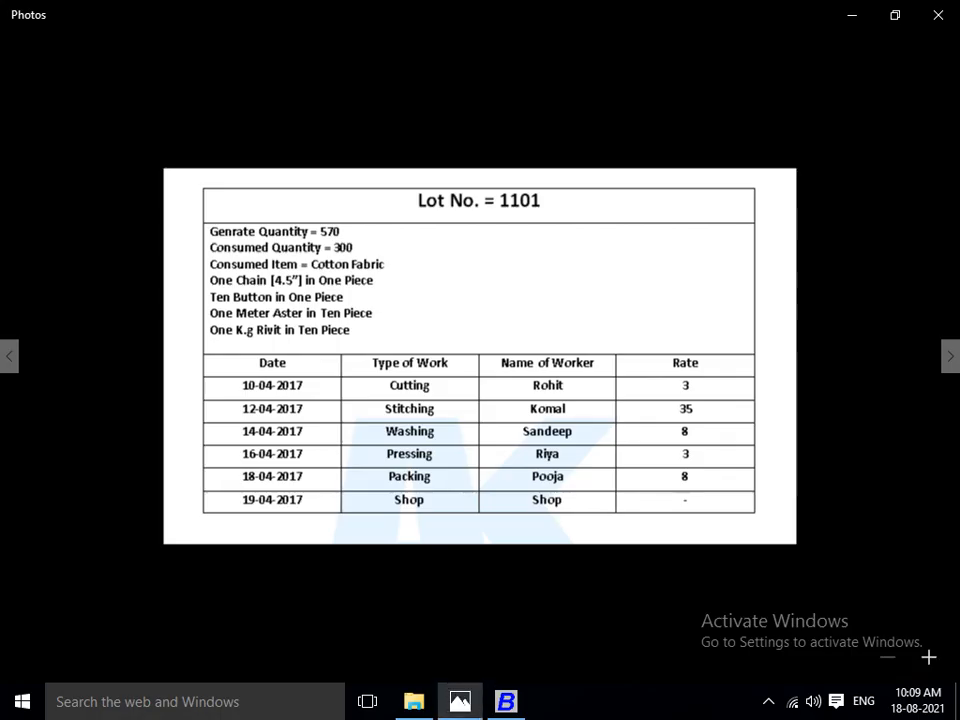
key("alt+Tab")
type("3")
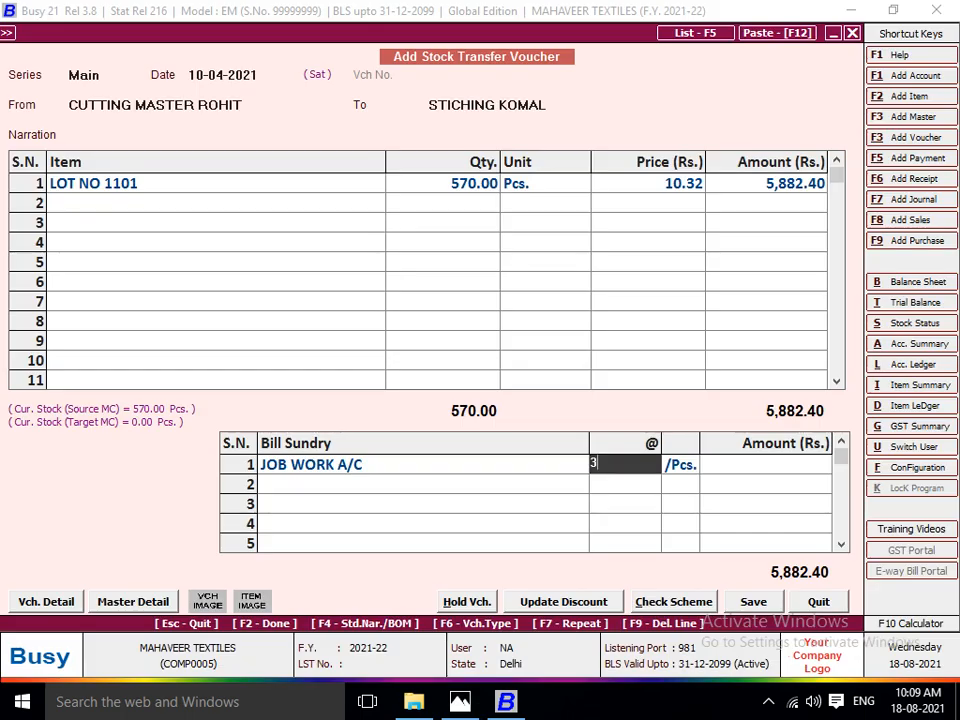
key("Return")
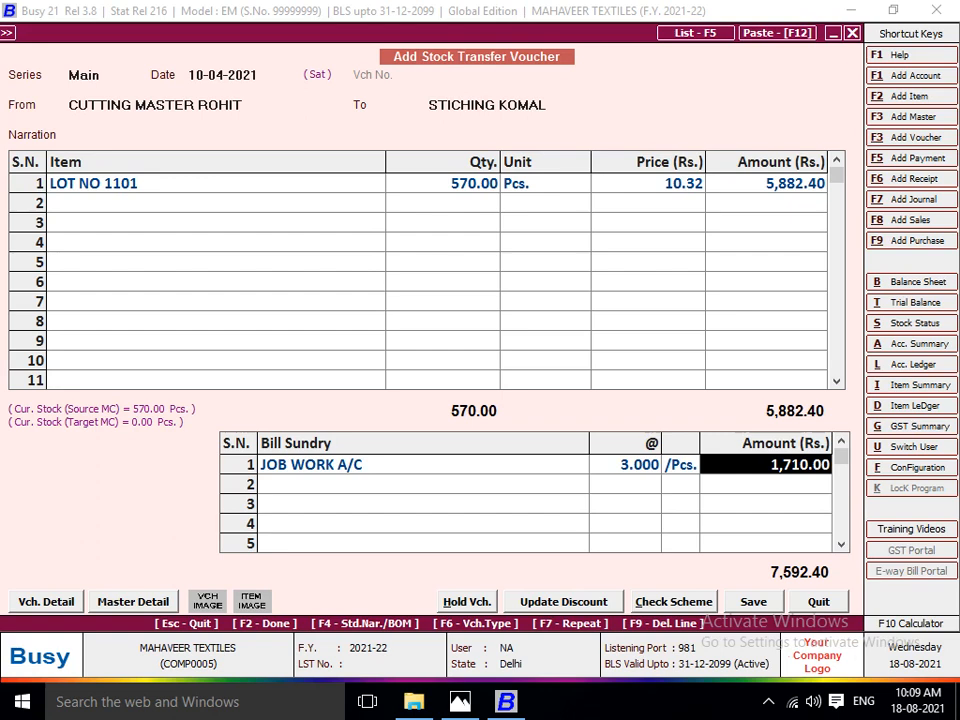
key("Left")
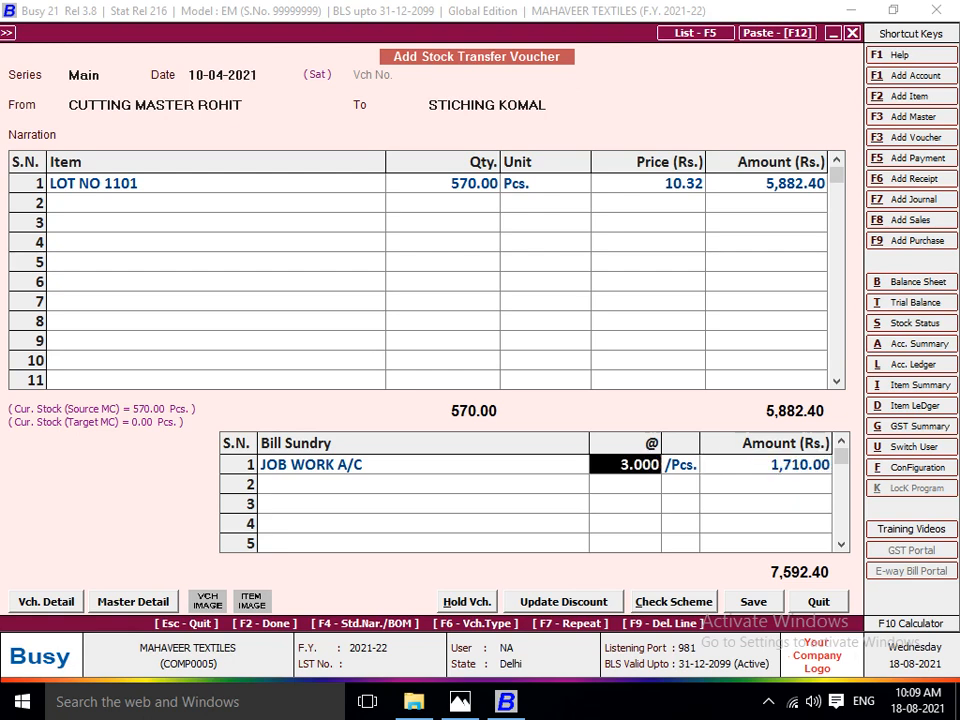
Verify the job work amount by calculating 570*3, and save the stock transfer voucher.
key("F10")
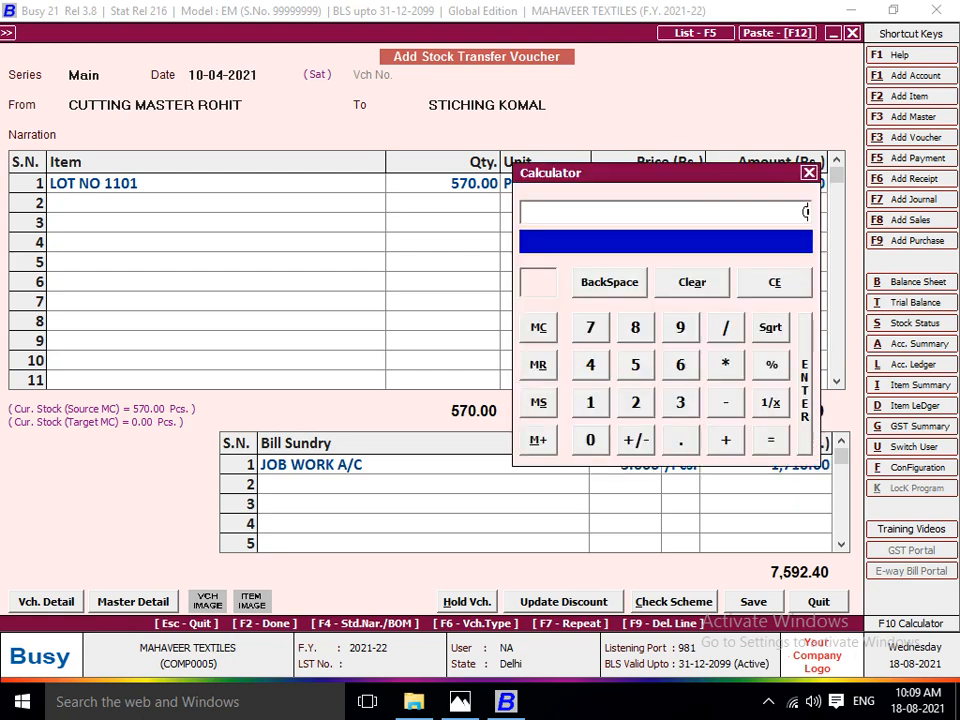
type("570*3")
key("Return")
key("Escape")
key("Escape")
key("F2")
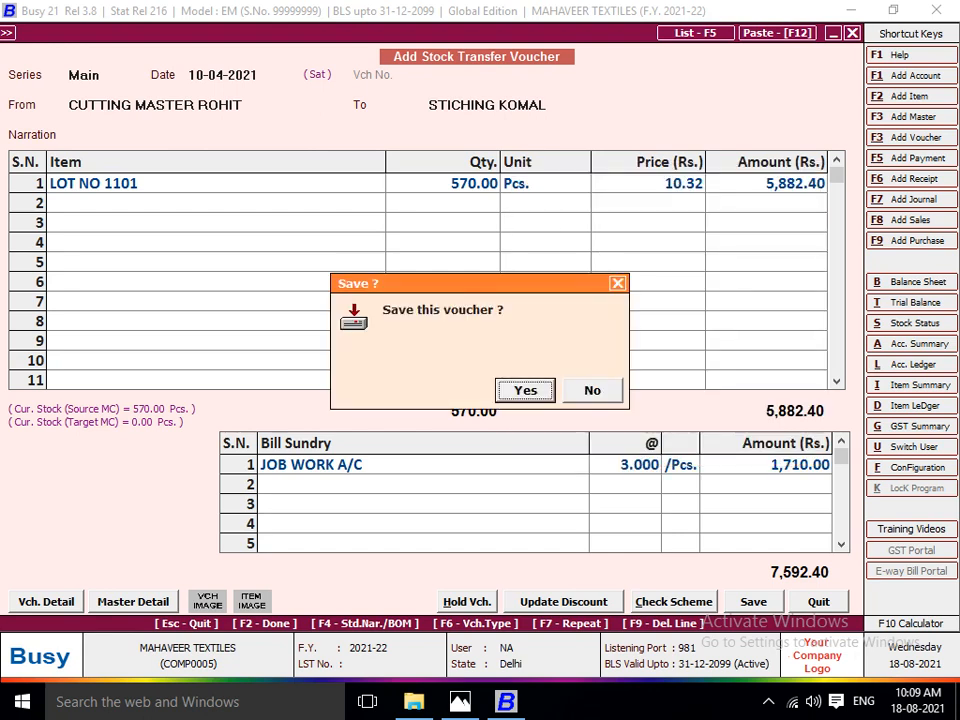
key("Return")
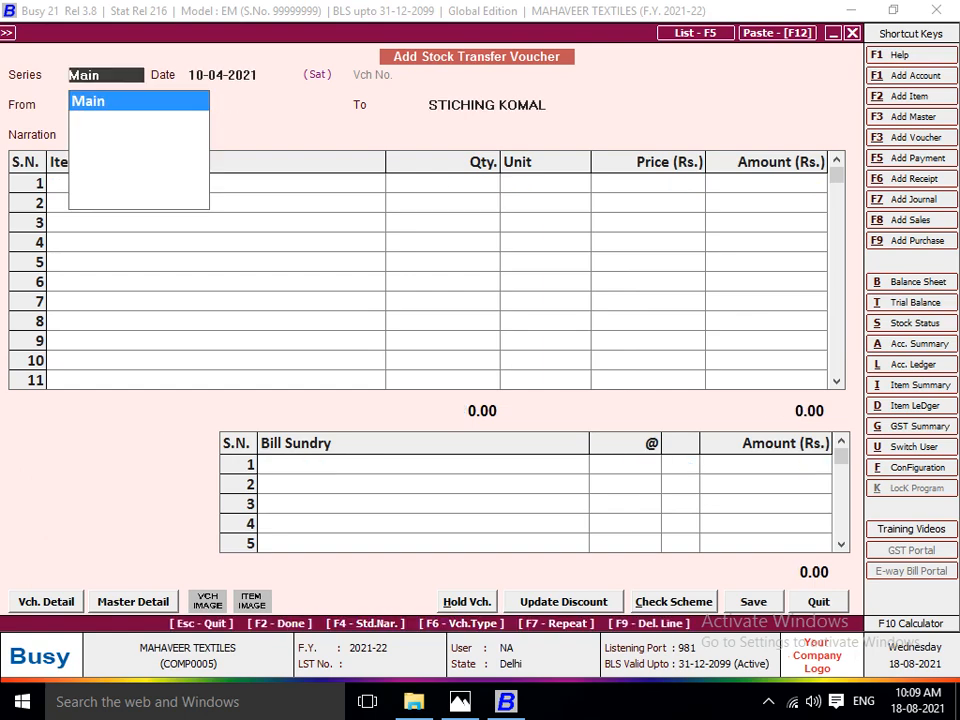
Check the job work entry in the cutting master's account ledger for 01-04-2021 to 17-04-2021, and return to the voucher.
key("alt+l")
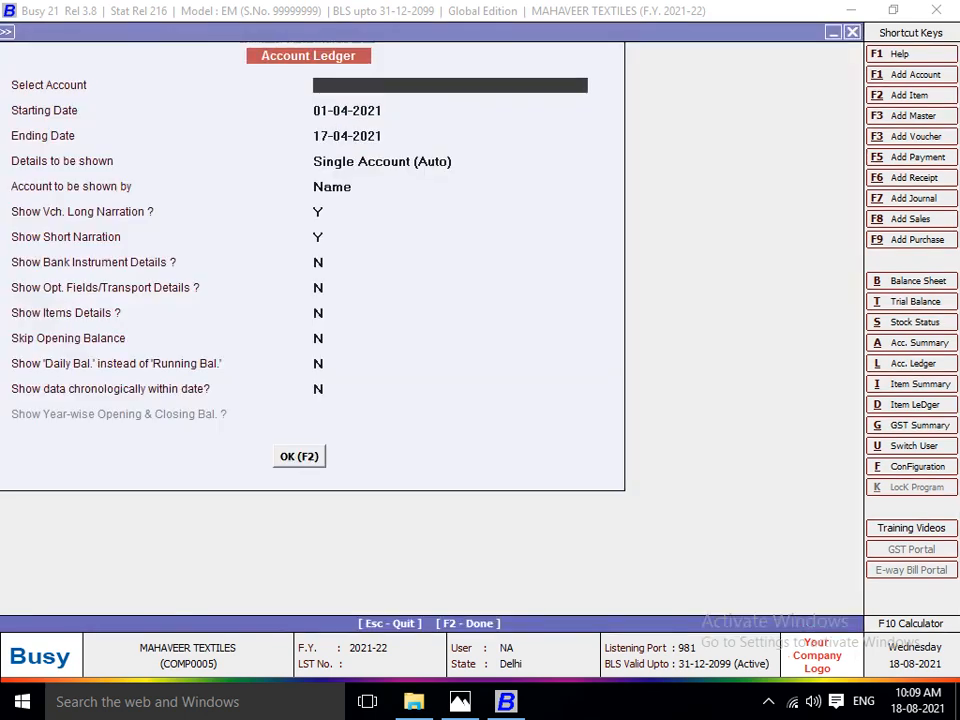
type("ROHIT")
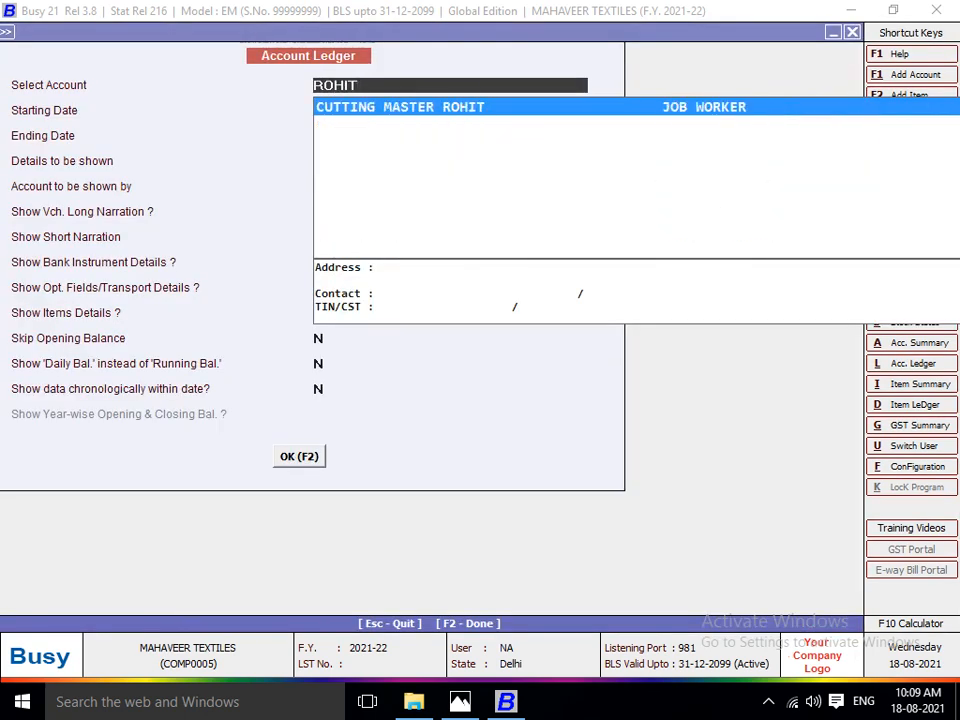
key("Return")
key("F2")
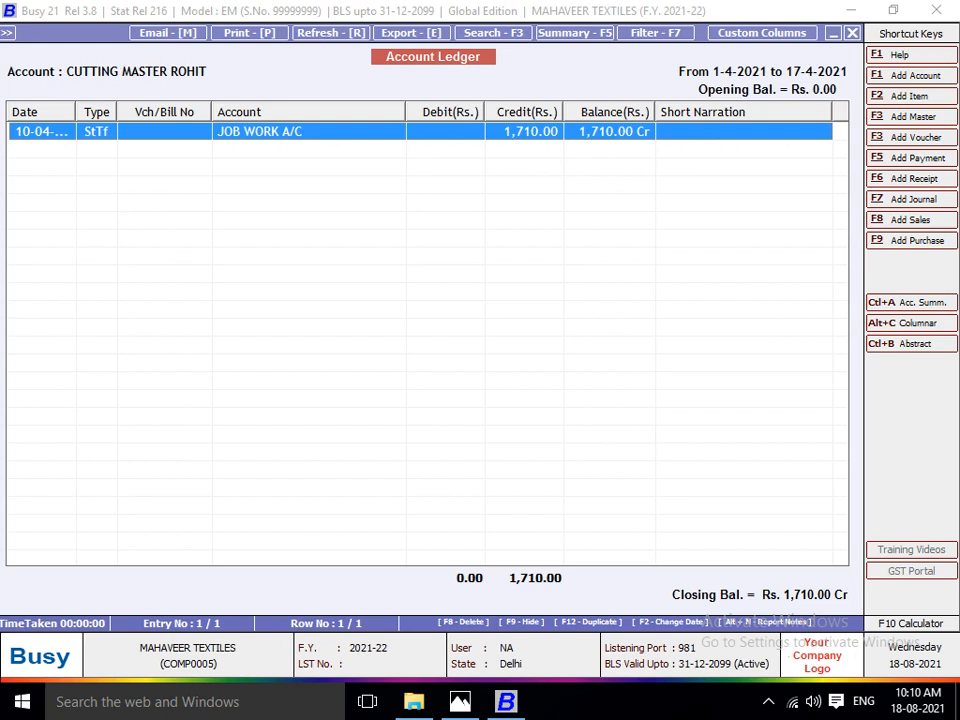
key("Escape")
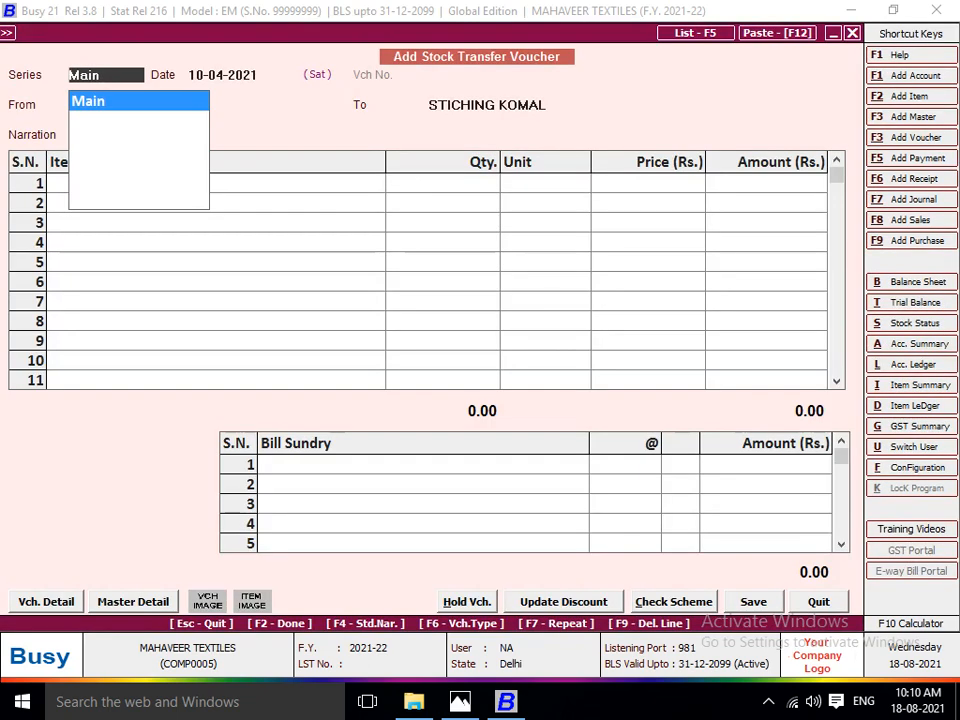
Start a Main series stock transfer dated 12-04-2021 from the stitching worker's material centre, checking the lot sheet for the next worker.
key("Return")
type("12")
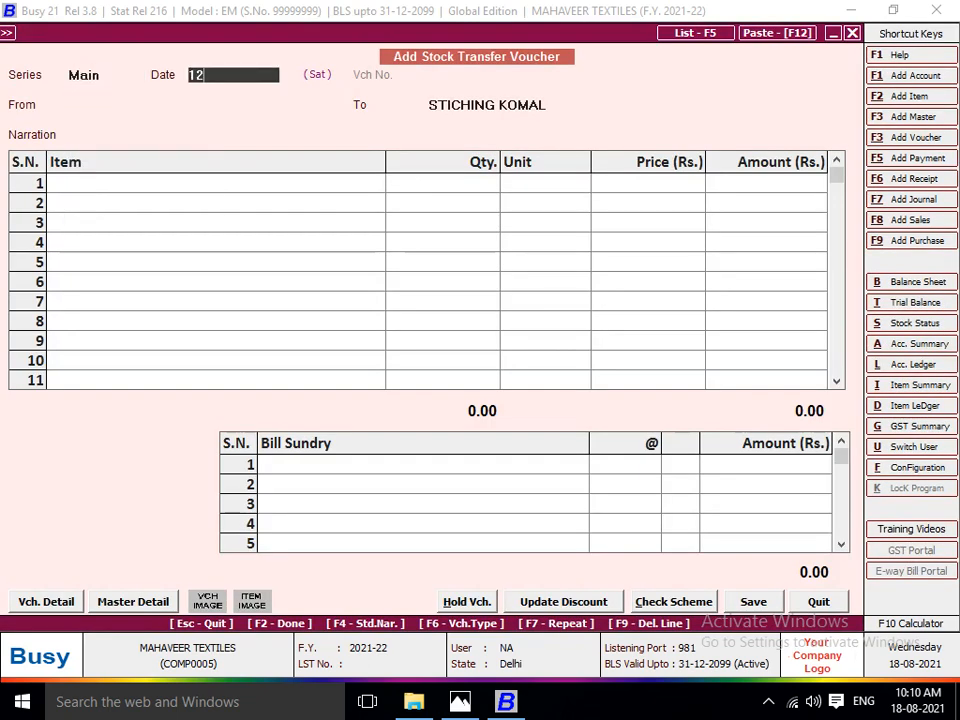
key("Return")
type("STIC")
key("Return")
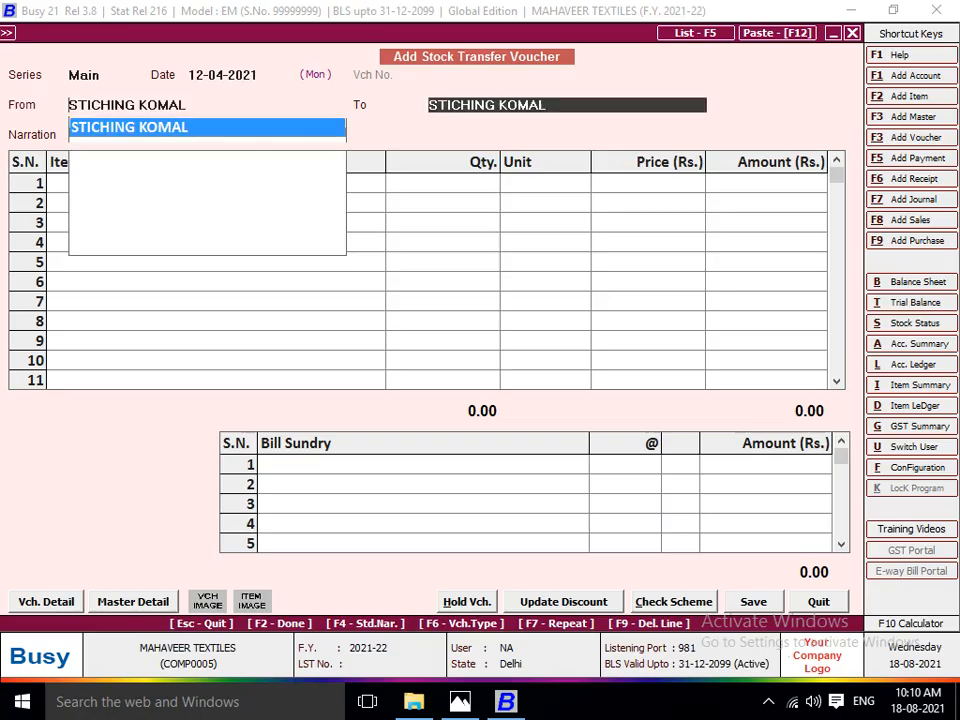
key("alt+Tab")
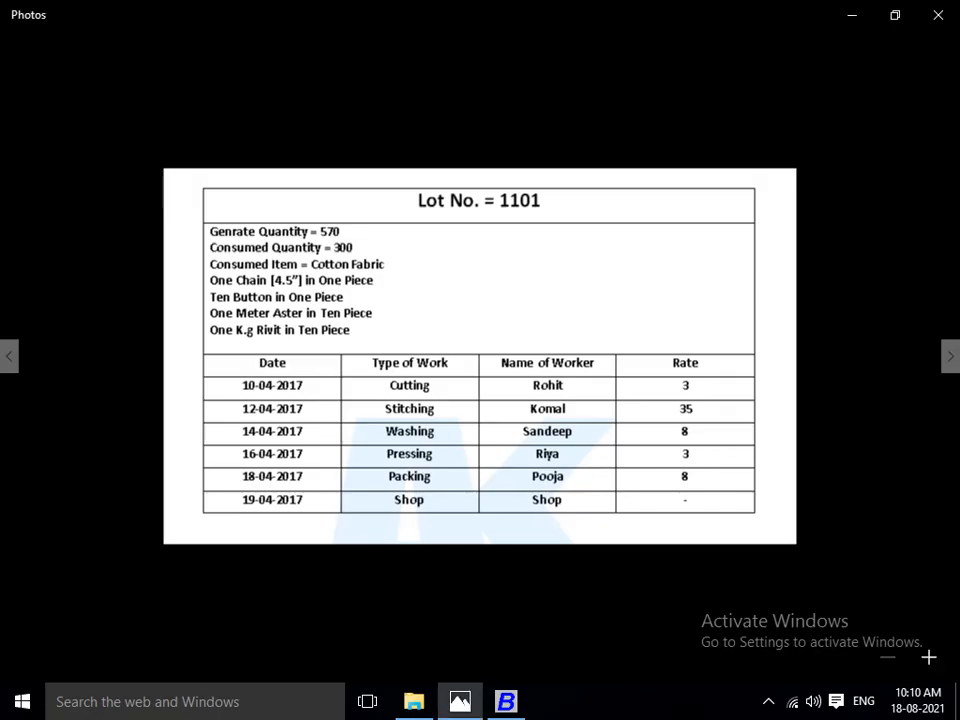
key("alt+Tab")
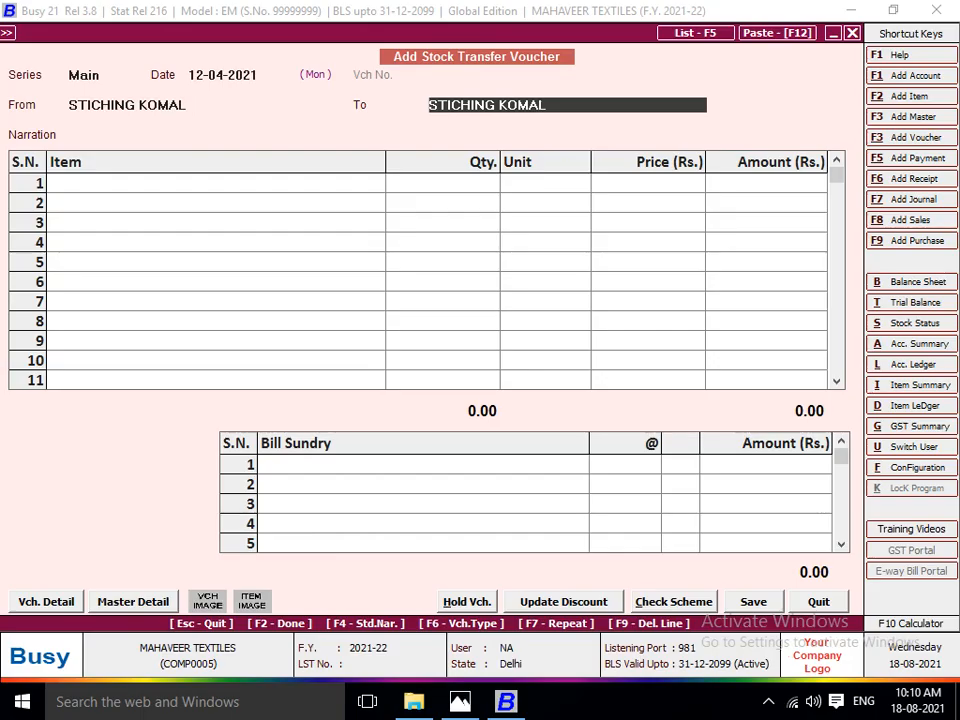
Add a new destination material centre named WASHING followed by the washing worker's name.
key("F3")
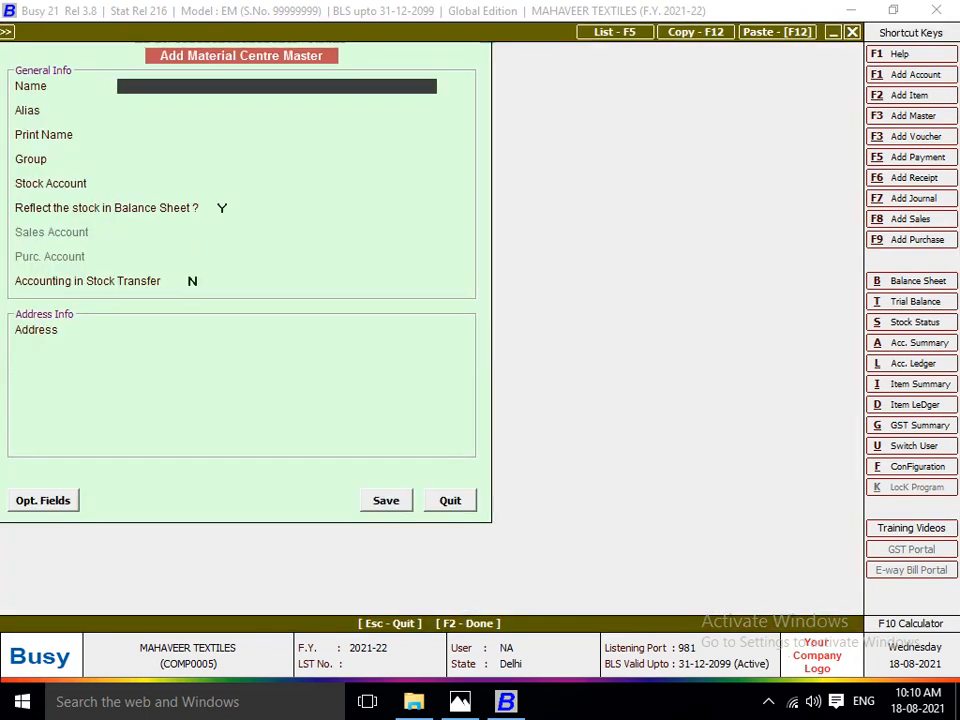
type("WASHING SA")
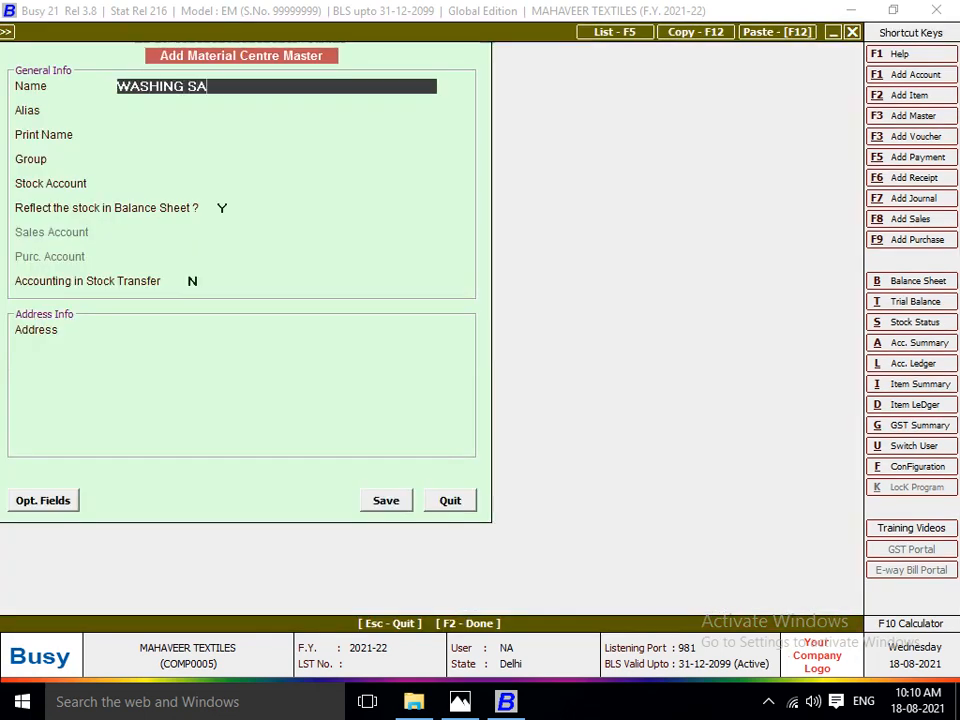
type("NDEEP")
key("Return")
key("Return")
key("Return")
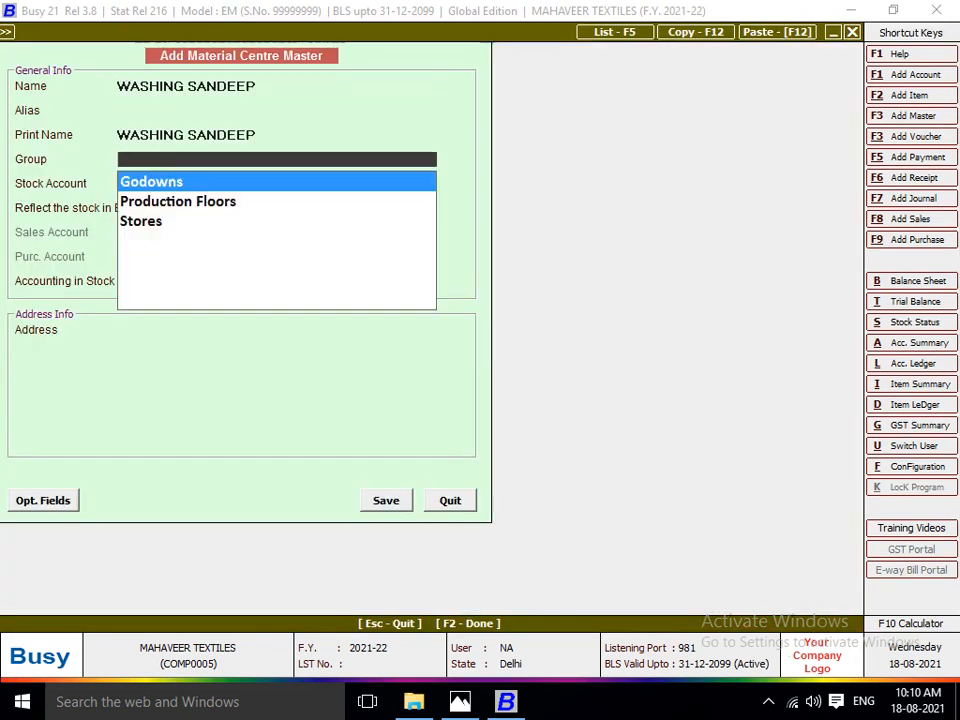
Assign the washing material centre to the Production Floors group with the Stock account, and enable accounting in stock transfer.
key("Down")
key("Return")
key("Return")
key("Return")
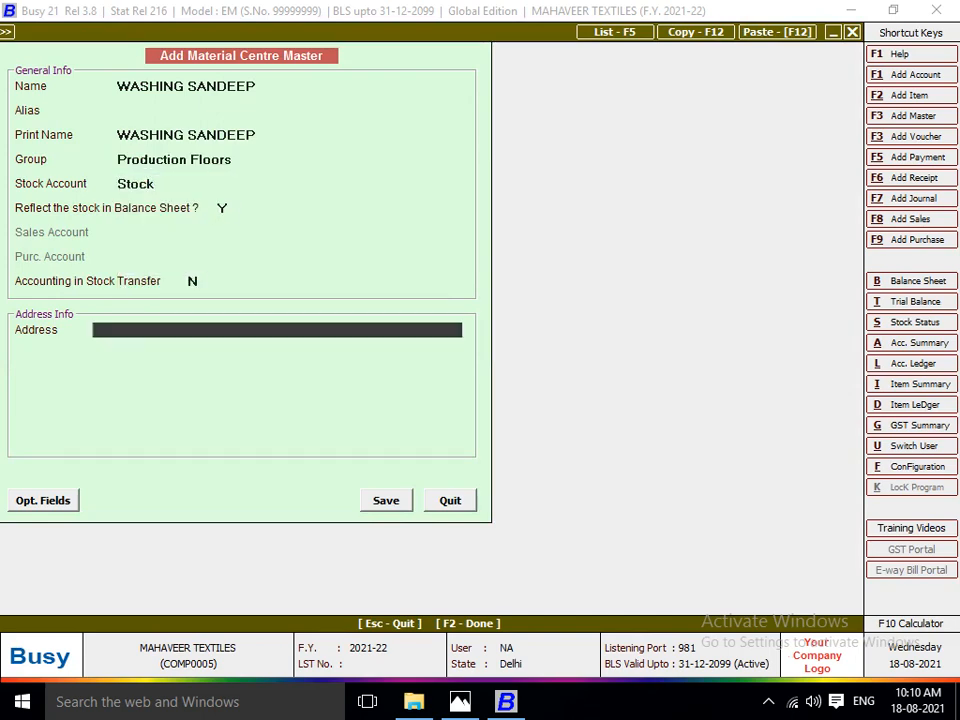
key("Up")
type("Y")
key("Return")
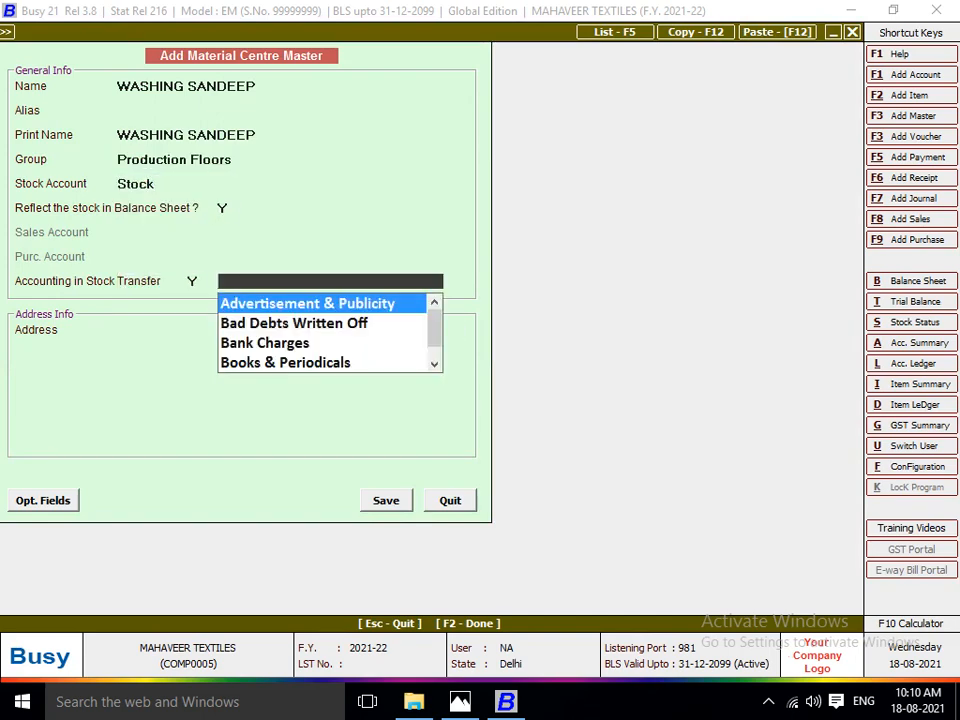
Add a new account for the stock transfer accounting, named WASHING followed by the washing worker's name.
key("F3")
type("WASGUBG")
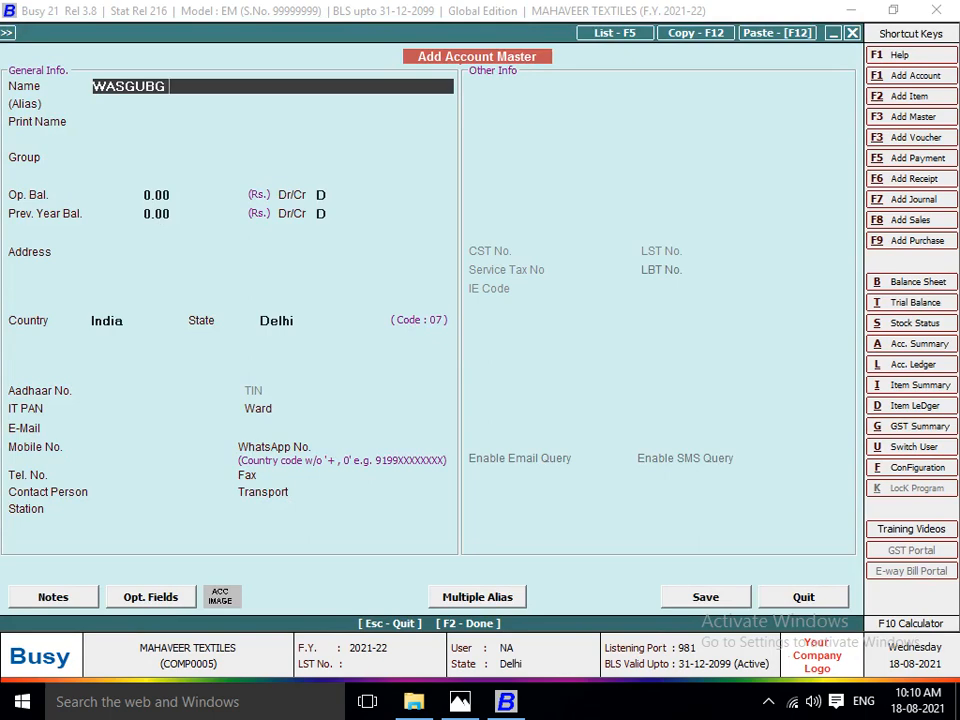
key("BackSpace")
key("BackSpace")
key("BackSpace")
key("BackSpace")
key("BackSpace")
key("BackSpace")
type("ASHING SANDEEP")
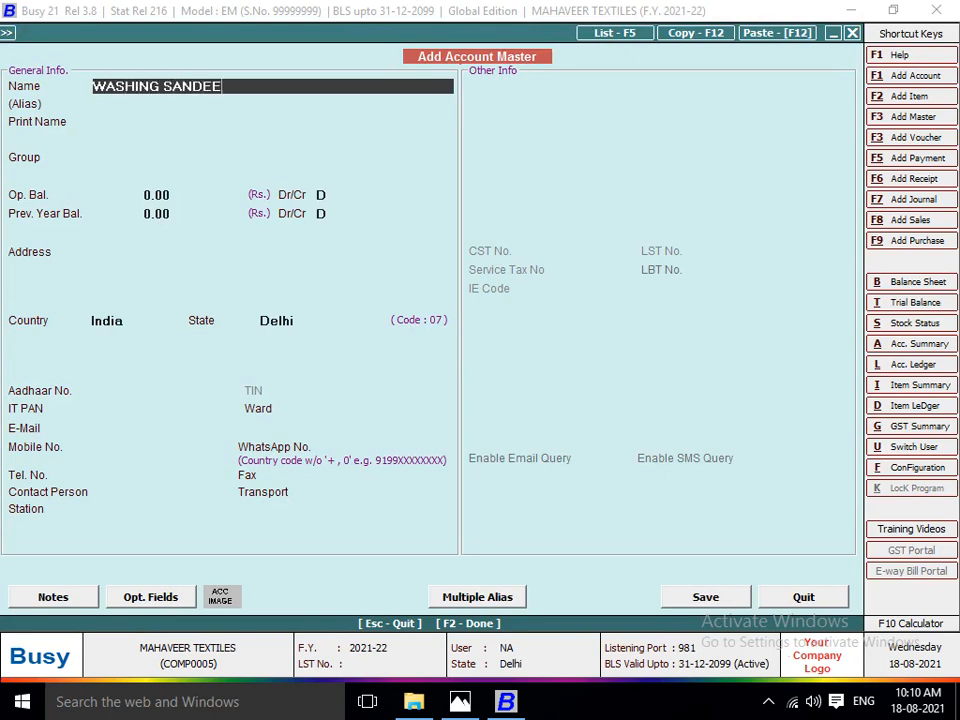
key("Return")
key("Return")
key("Return")
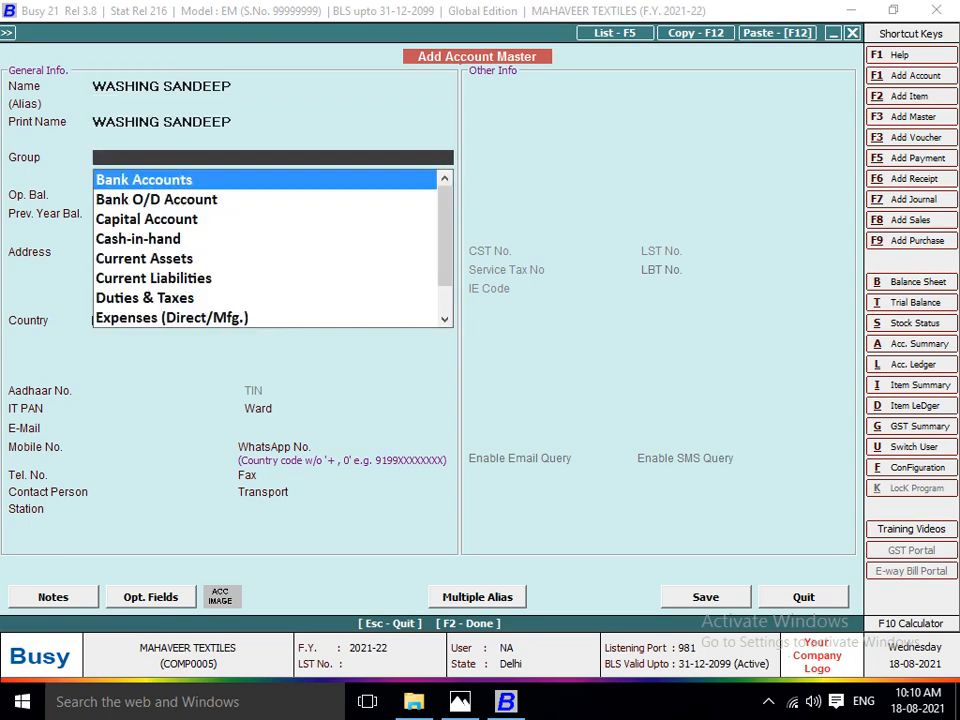
Place the washing worker's account in the JOB WORKER group and save the account master.
type("JOB")
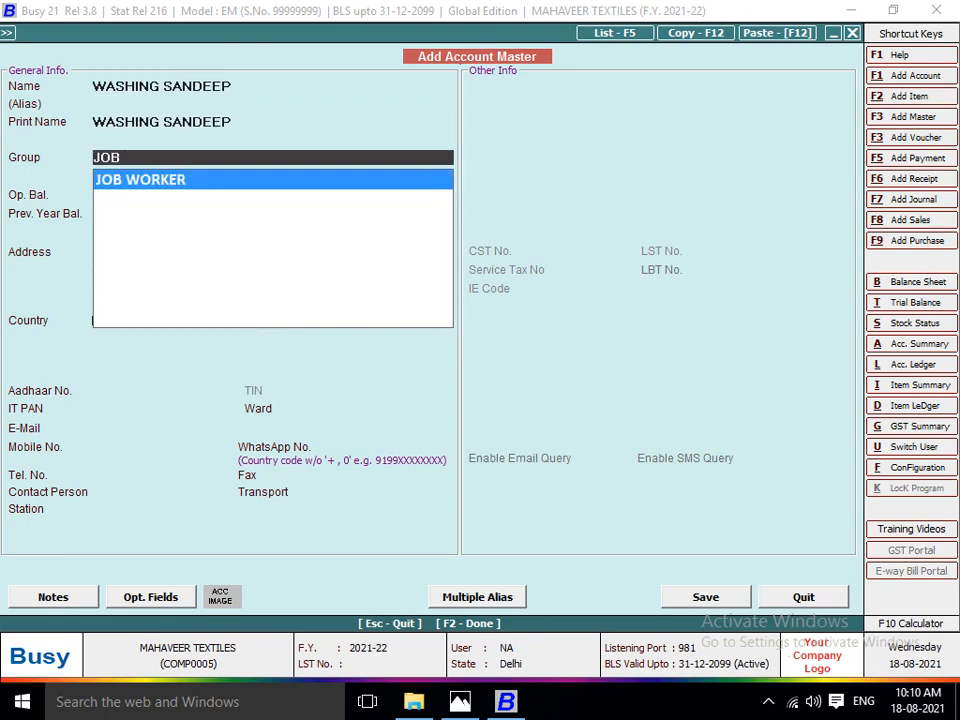
key("Return")
key("Return")
key("Return")
key("Return")
key("Return")
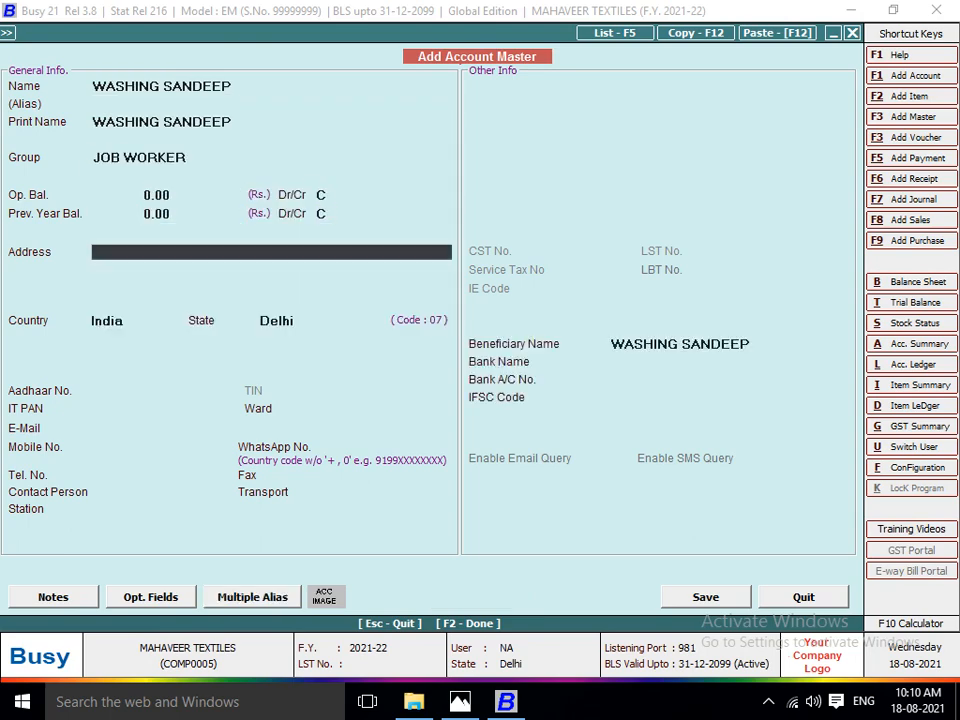
key("F2")
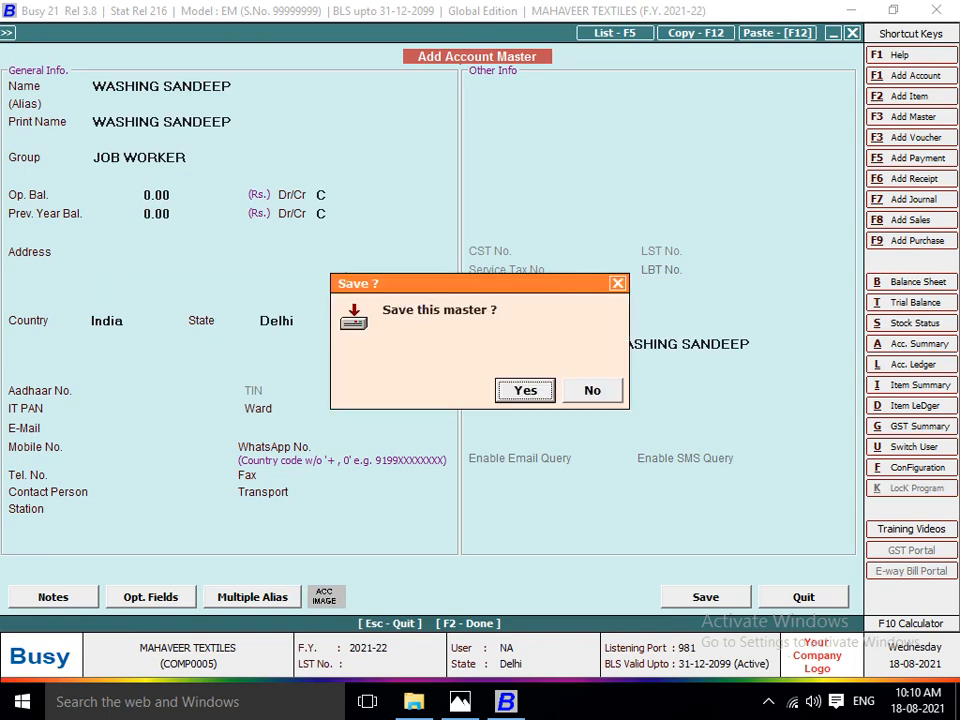
key("Return")
Link the washing worker's account to the material centre and save it as the transfer's destination.
key("Return")
key("Return")
key("Return")
key("Return")
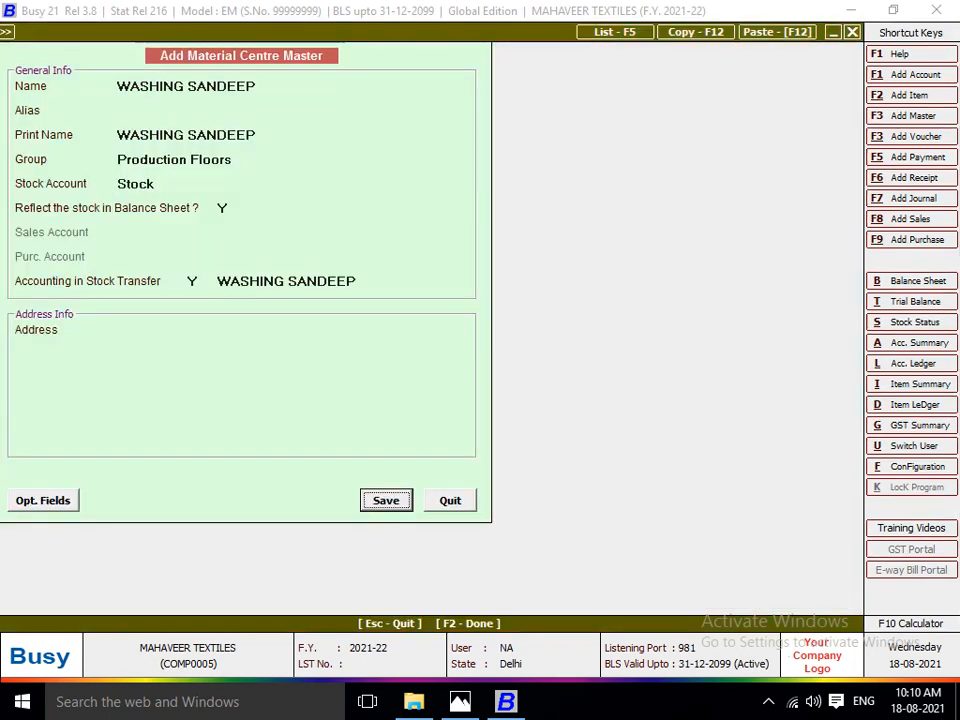
Enter LOT NO 1101 in the stock transfer with a quantity of 570 Pcs.
key("Return")
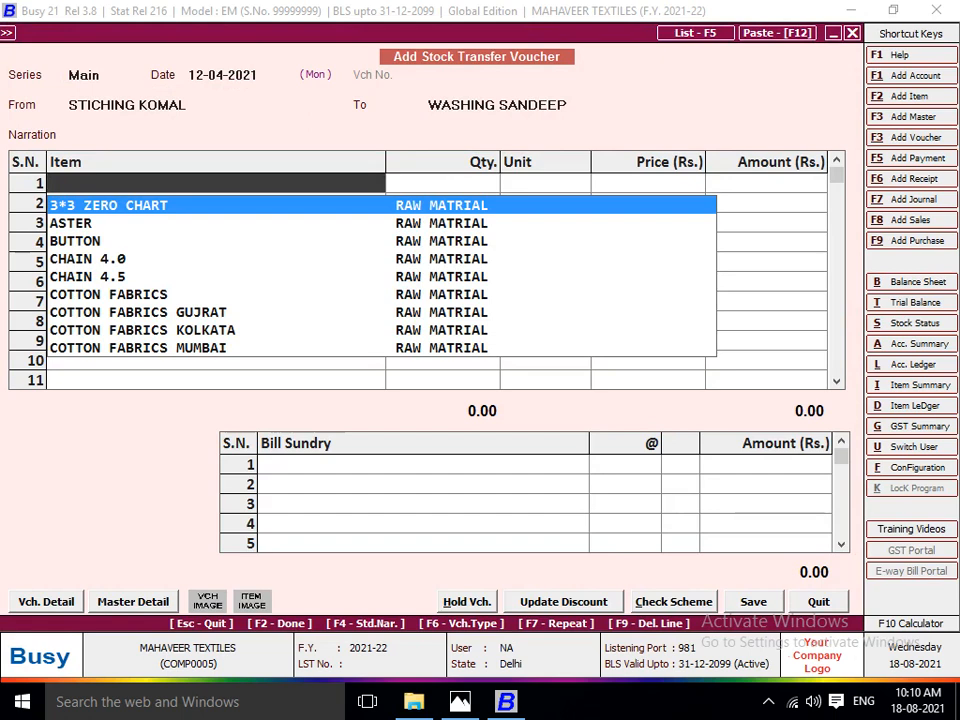
type("11")
key("Return")
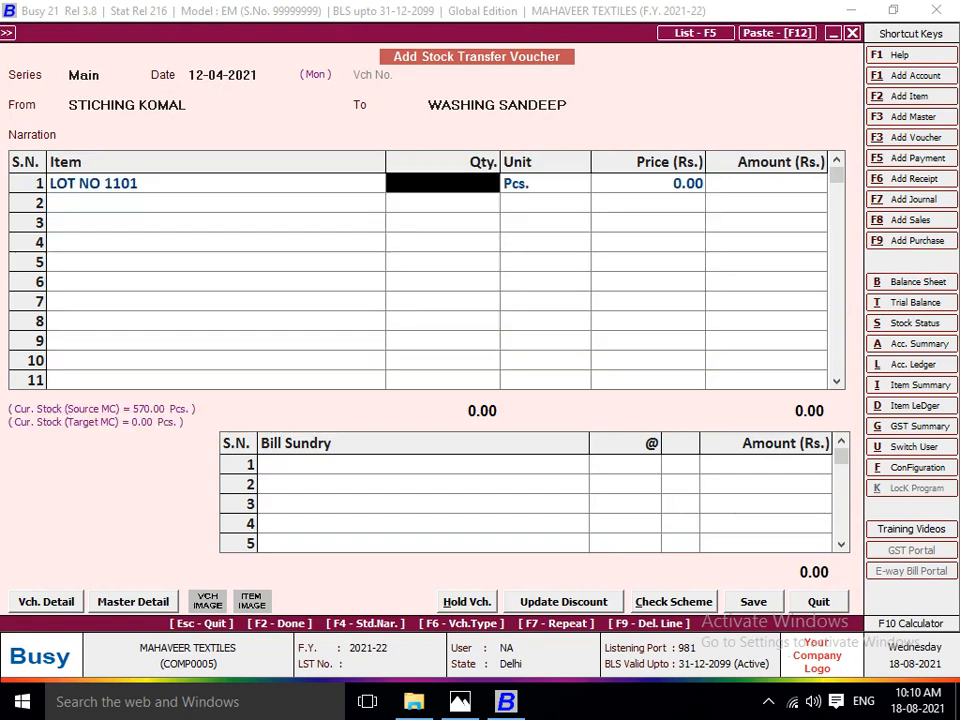
type("570")
key("Return")
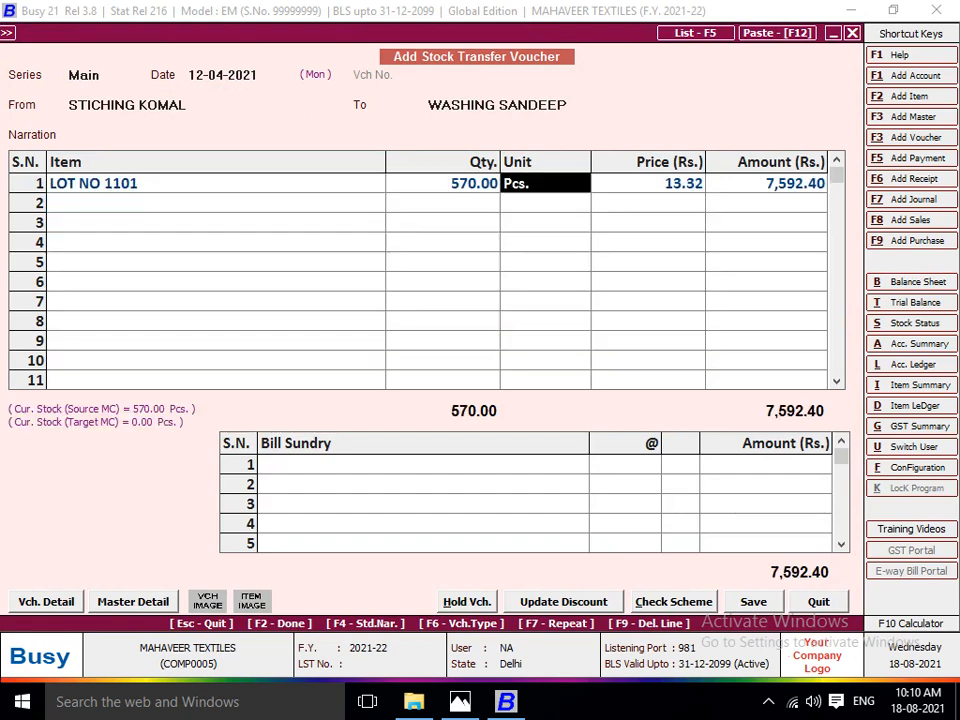
key("Return")
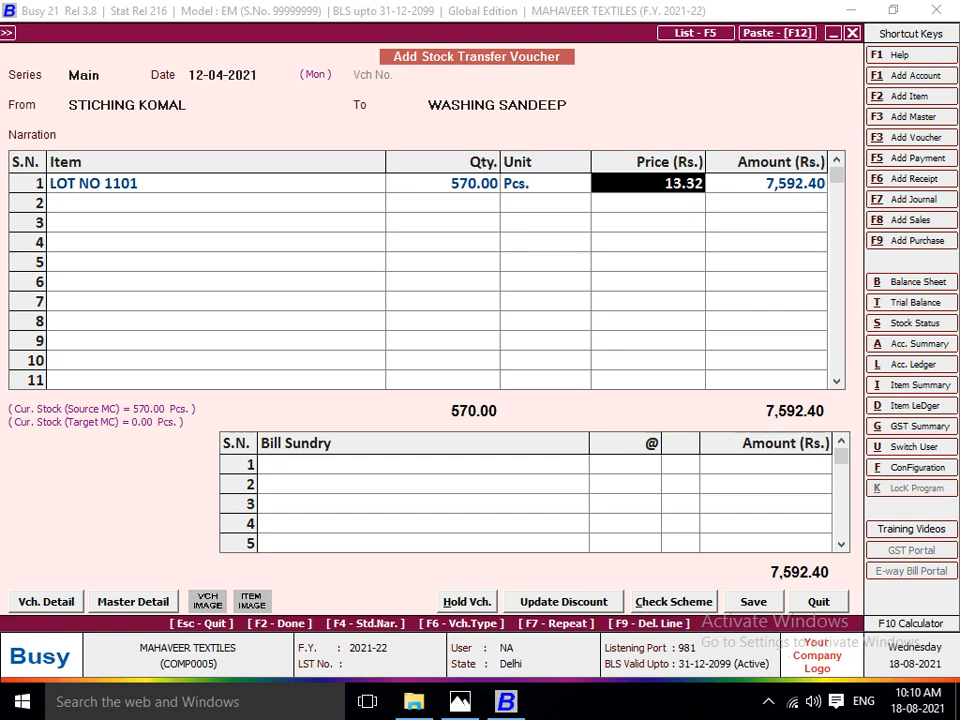
Review the lot price and job work charge in the stock transfer voucher of 10-04-2021 from the voucher list.
key("F5")
key("Up")
key("Return")
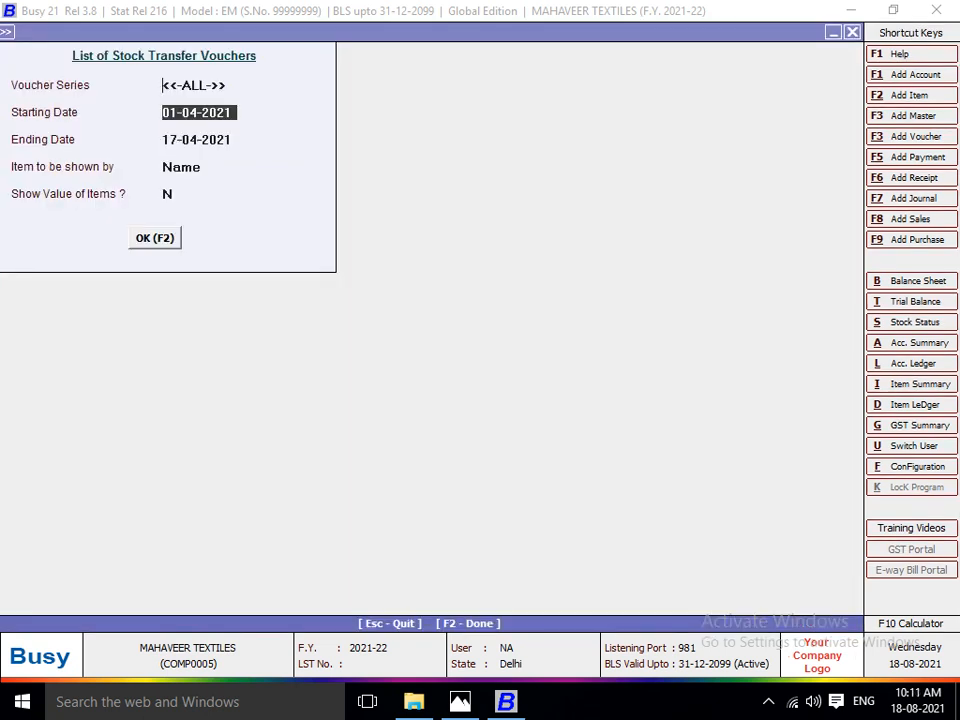
key("F2")
key("Return")
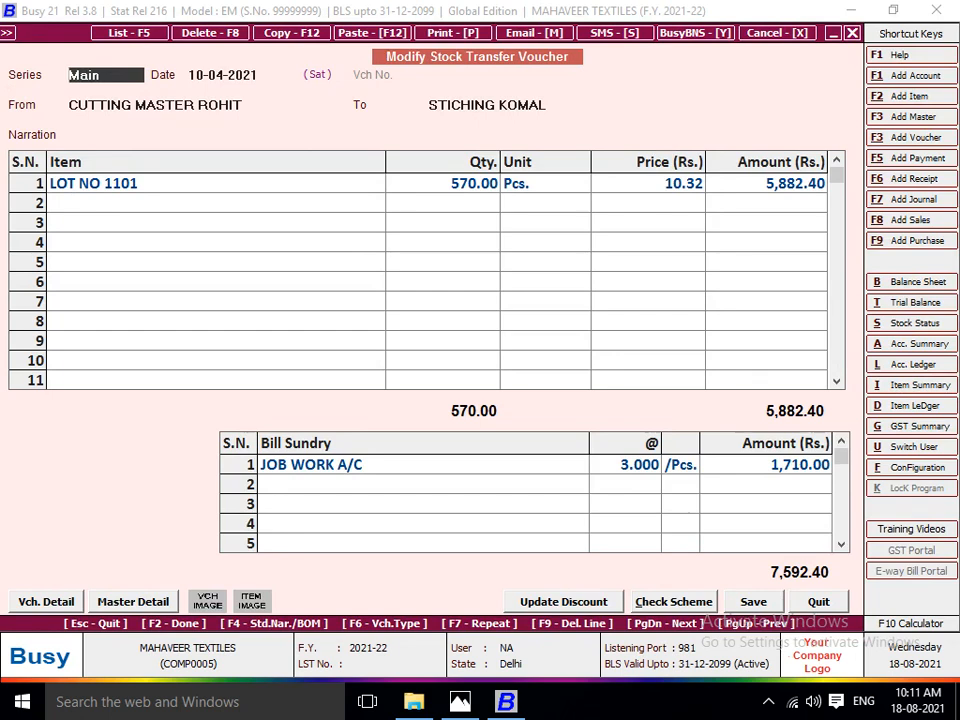
key("Escape")
key("Escape")
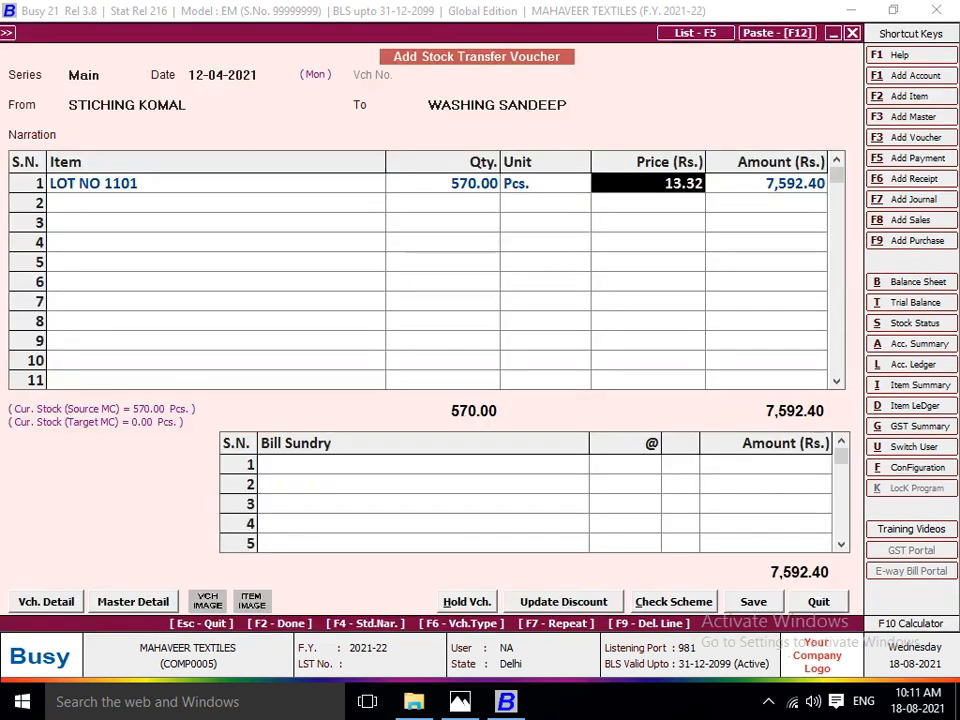
Add the JOB WORK A/C bill sundry to the transfer at the lot sheet's stitching rate of 35 per Pcs.
key("Return")
key("Return")
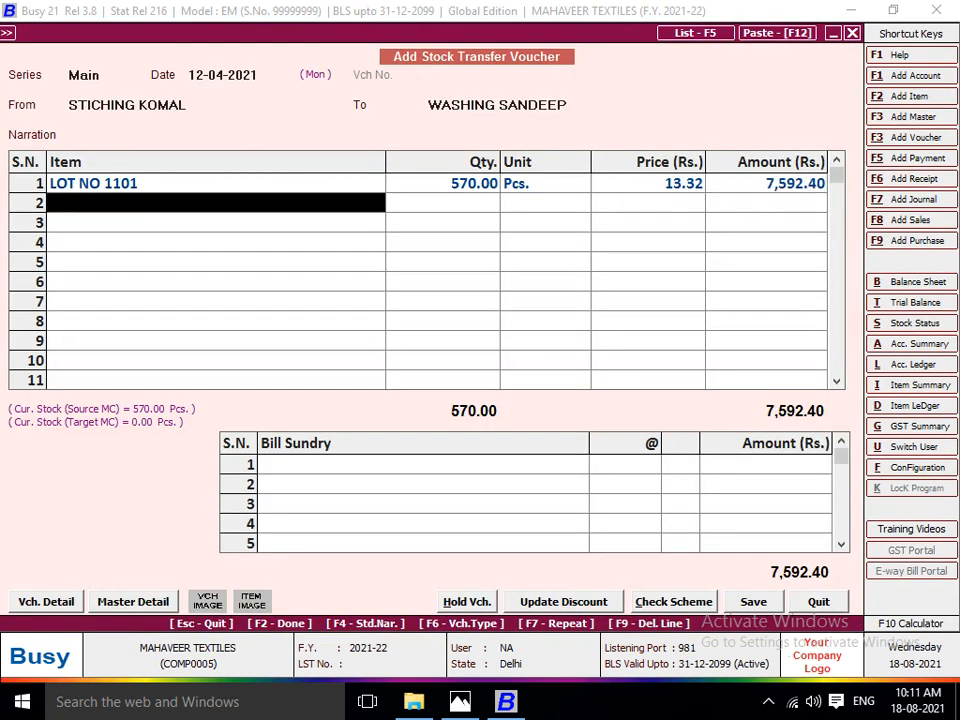
key("Return")
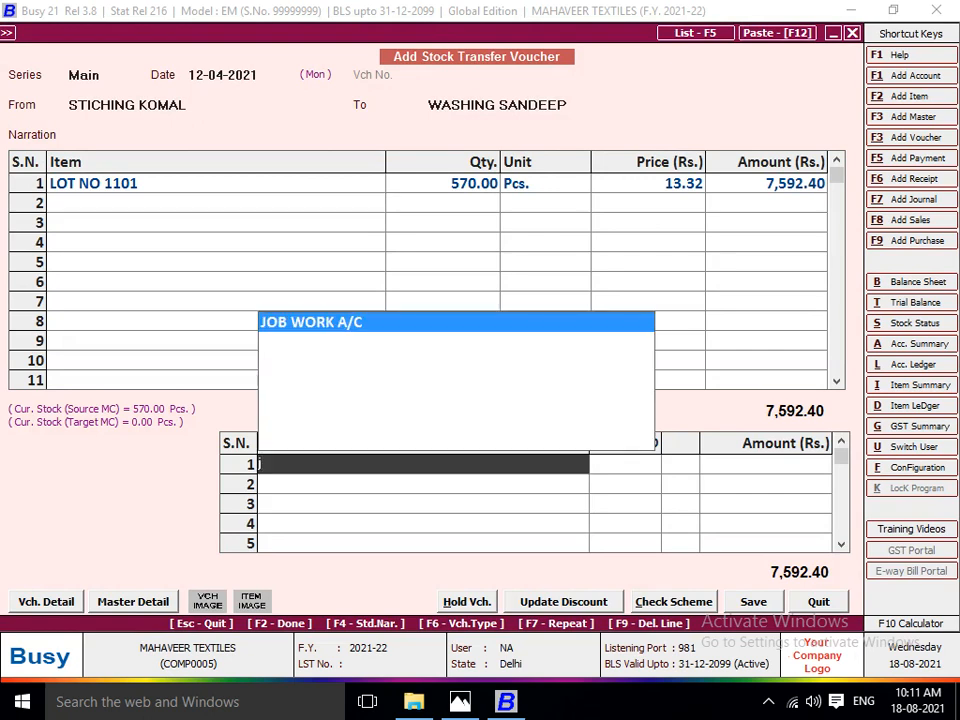
key("Return")
key("Return")
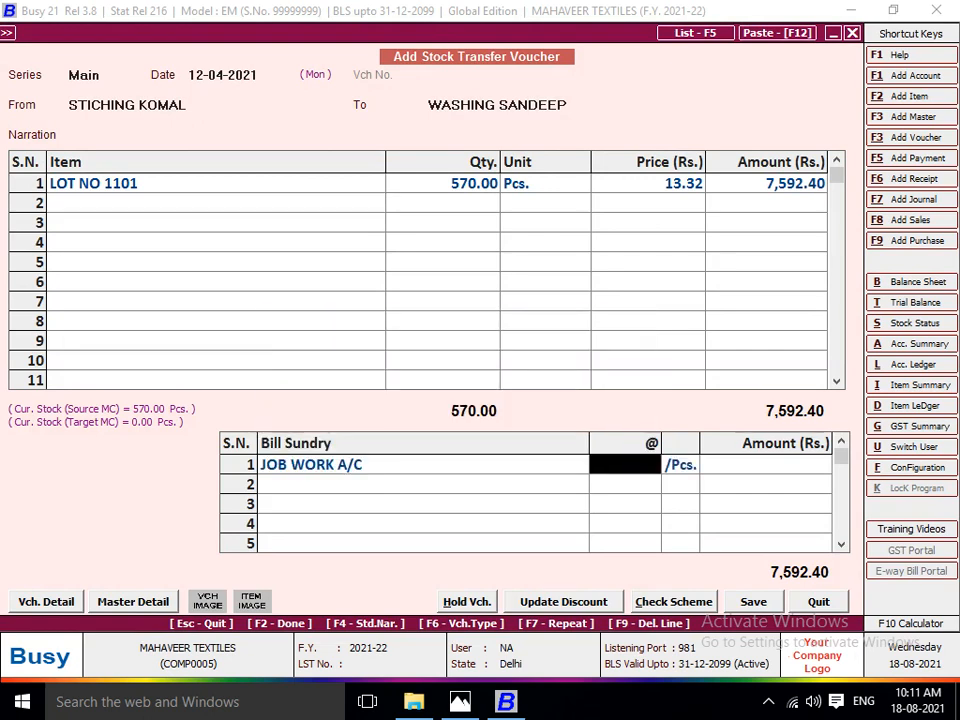
key("alt+Tab")
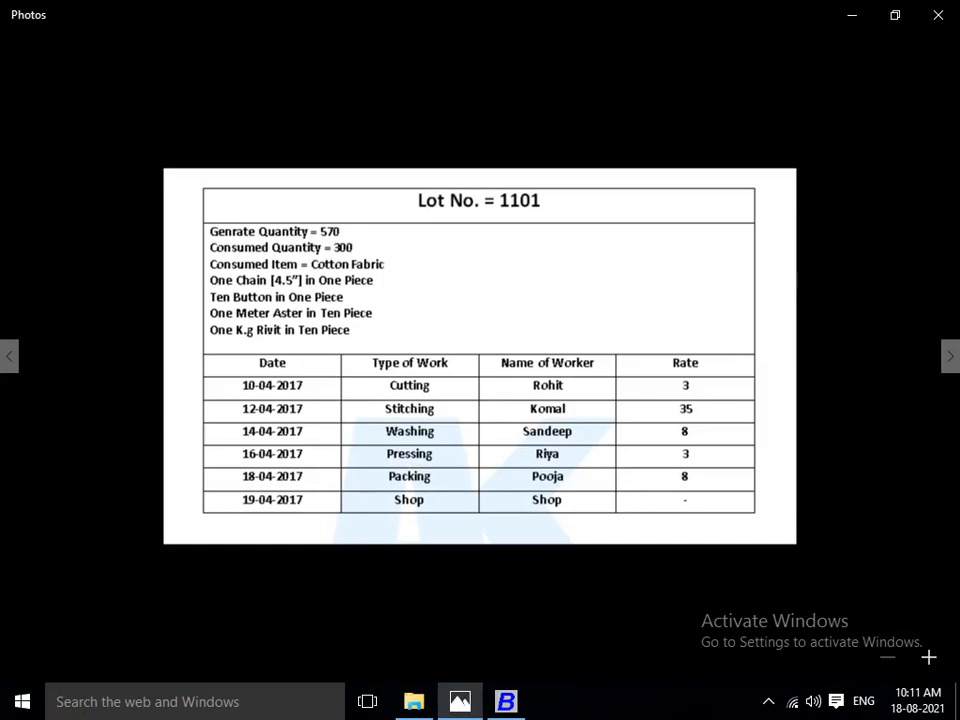
key("alt+Tab")
type("35")
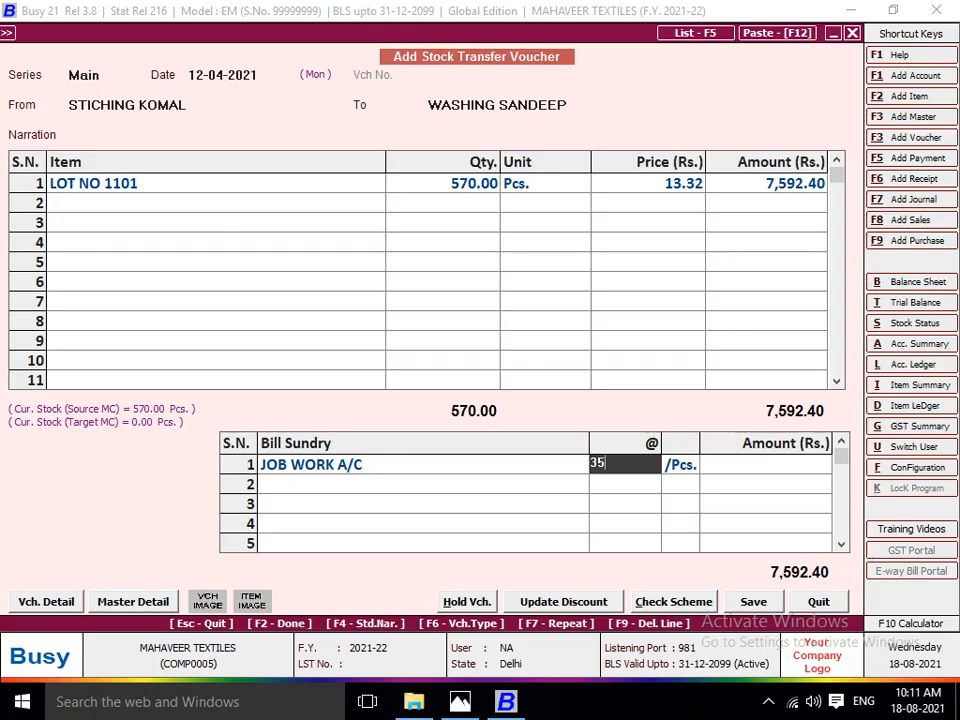
key("Return")
key("Return")
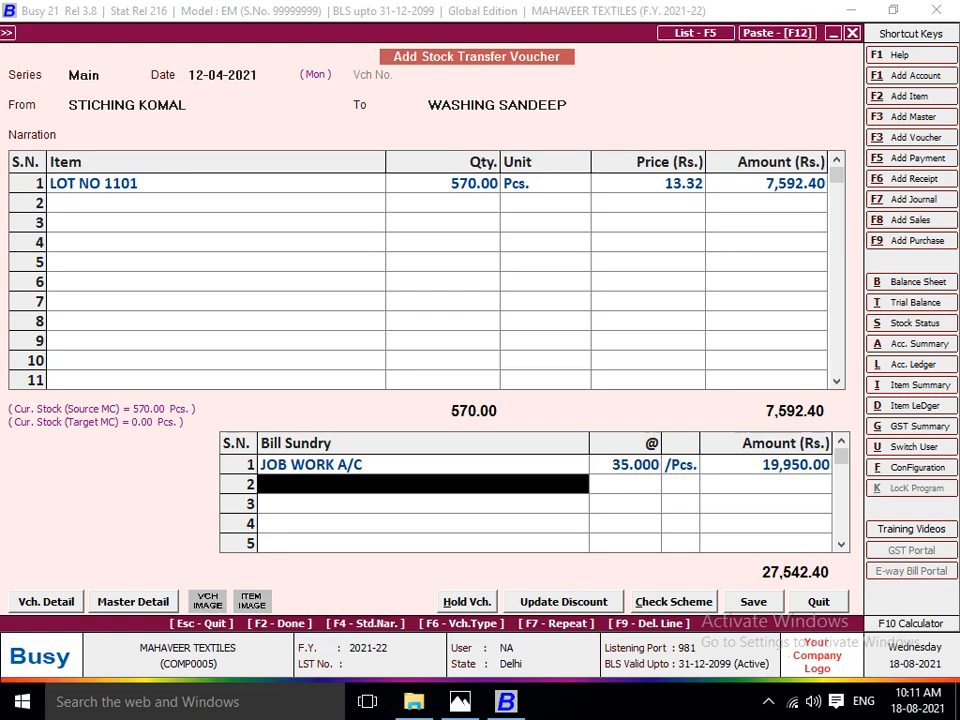
Save the stitching-to-washing stock transfer voucher and consult the Lot 1101 sheet for the next work stage.
key("Return")
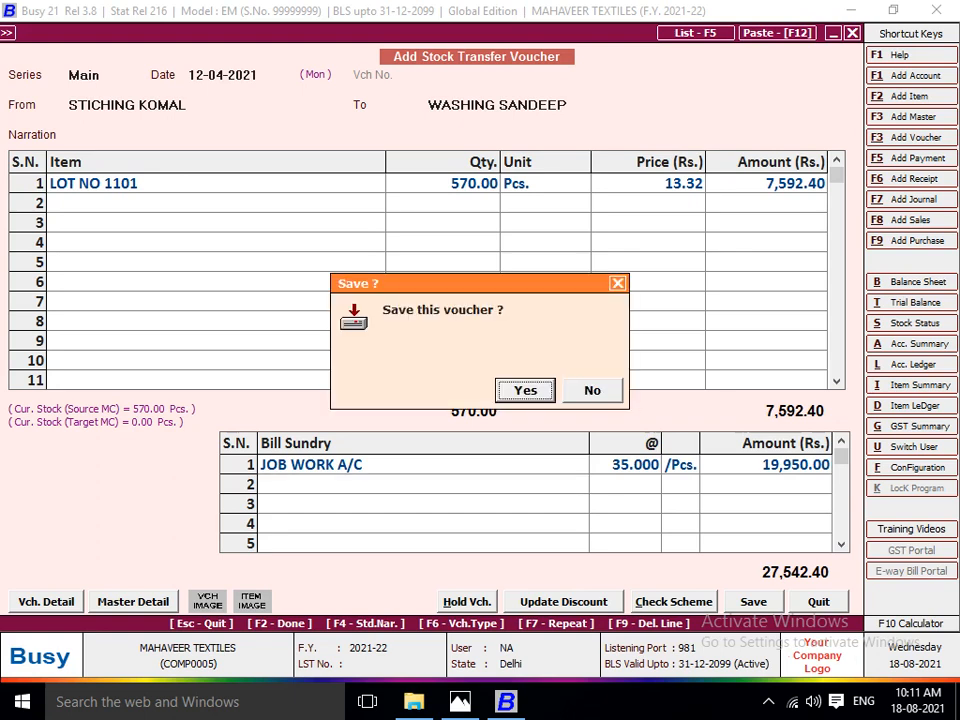
key("Return")
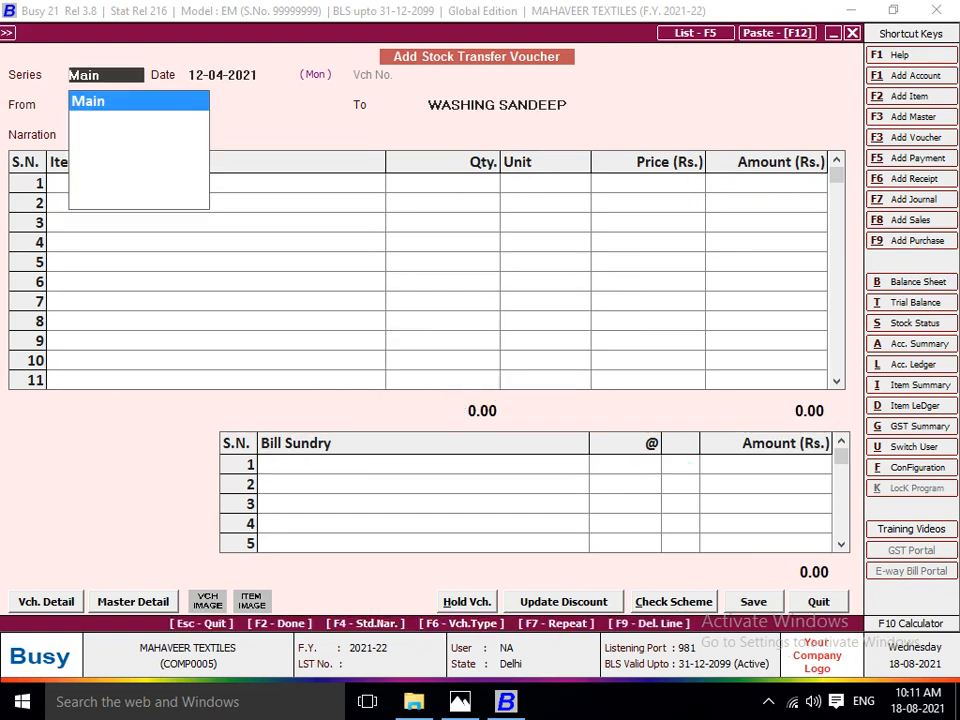
key("alt+Tab")
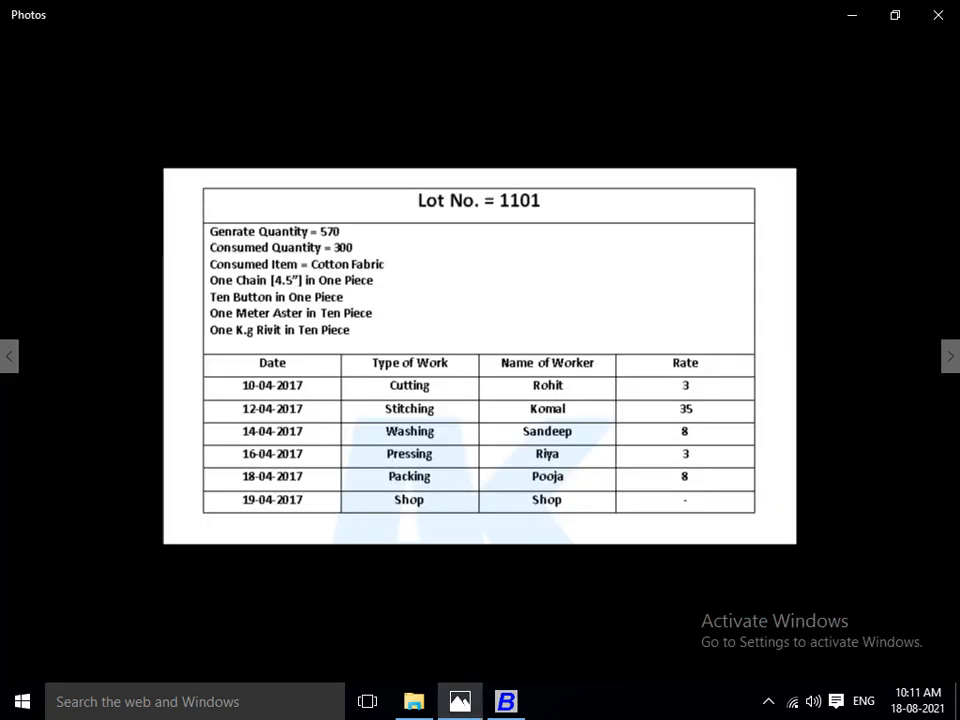
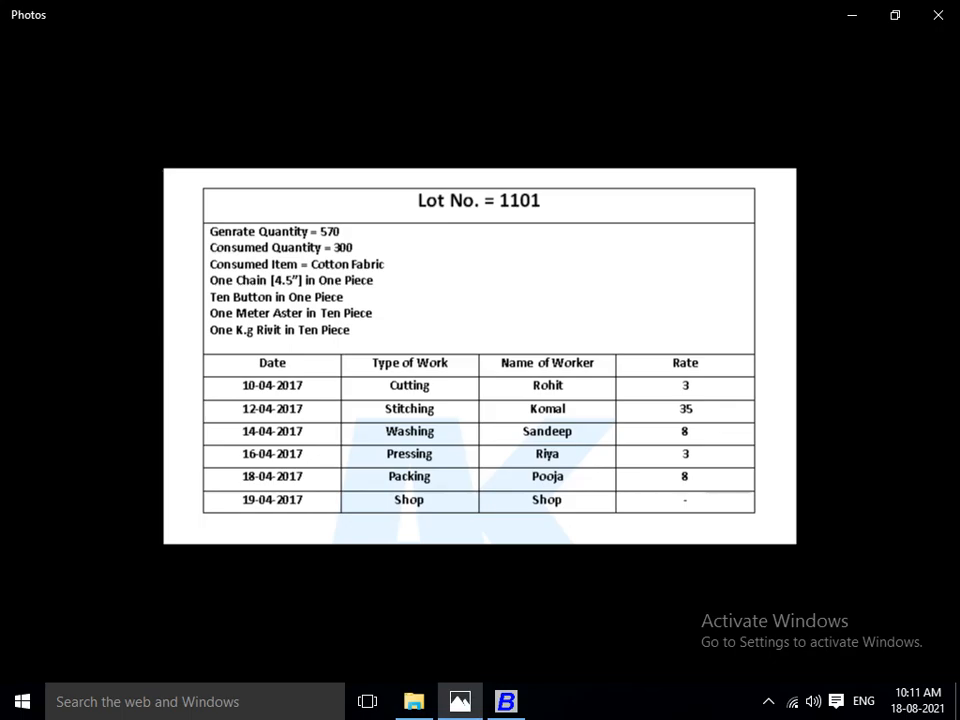
Switch to Busy, date the stock transfer voucher 14-04-2021 per the lot sheet, and set the washing worker's material centre as source.
key("alt+Tab")
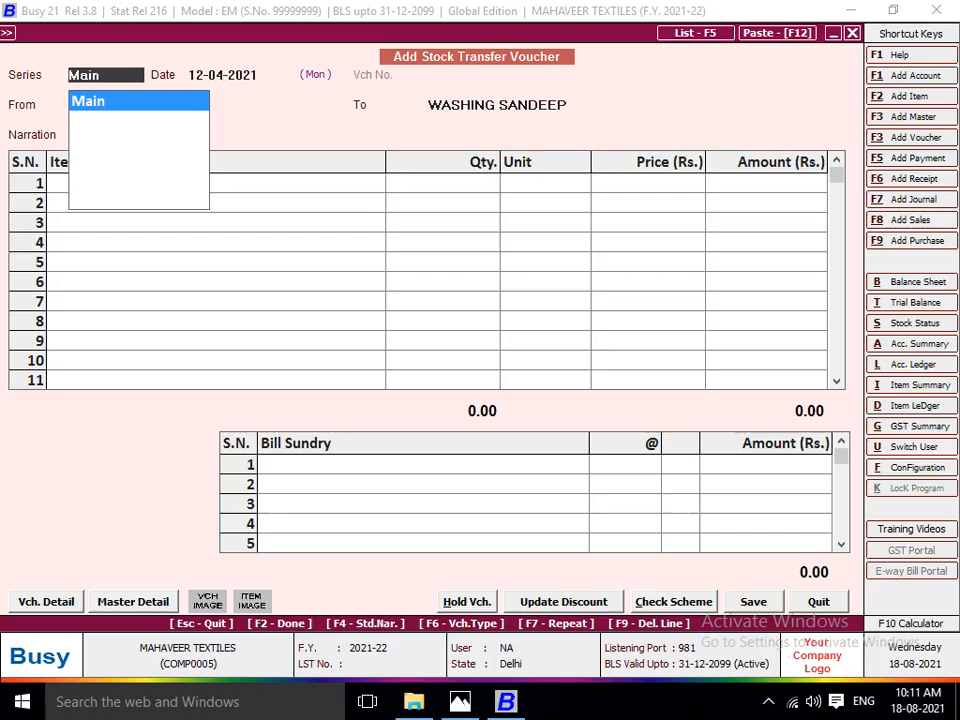
key("Return")
key("alt+Tab")
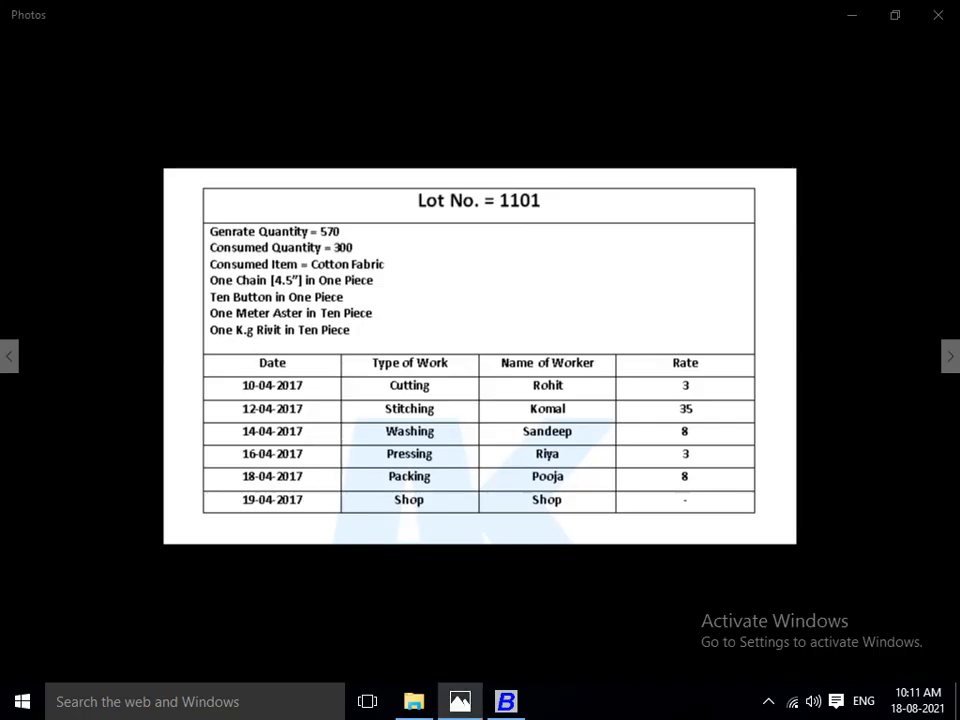
key("alt+Tab")
type("14")
key("Return")
type("WAS")
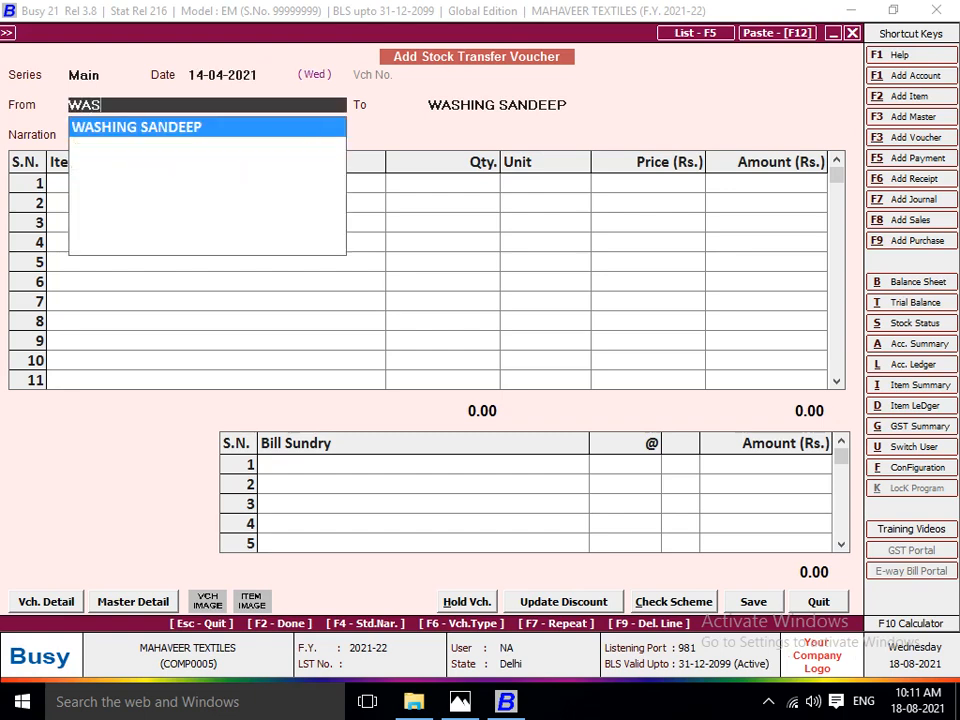
key("Return")
Start a new destination material centre and name it PRESSING plus the pressing worker's name.
key("alt+c")
type("WA")
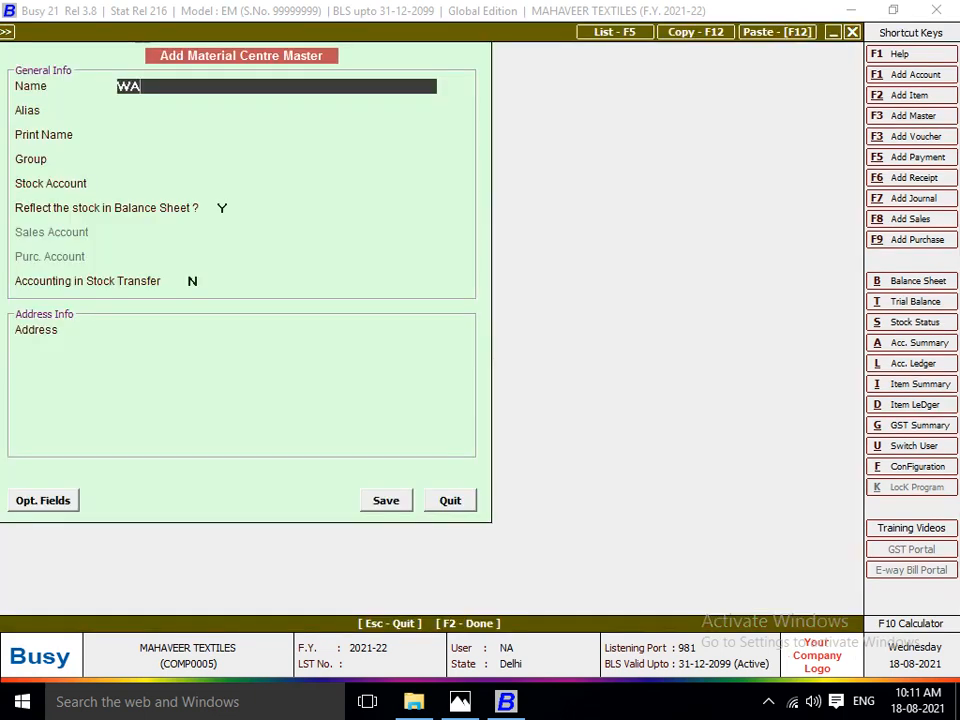
key("BackSpace")
key("BackSpace")
type("PRESSING RIYA")
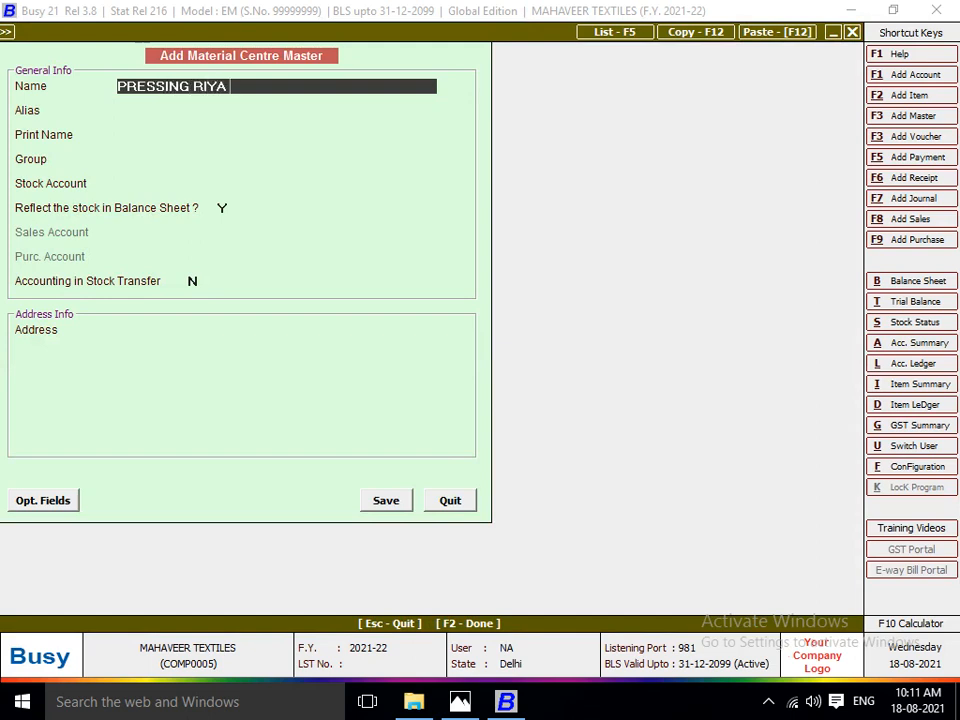
key("Return")
Assign the pressing centre to group Production Floors with stock account Stock and enable accounting in stock transfer.
key("Return")
key("Return")
key("Up")
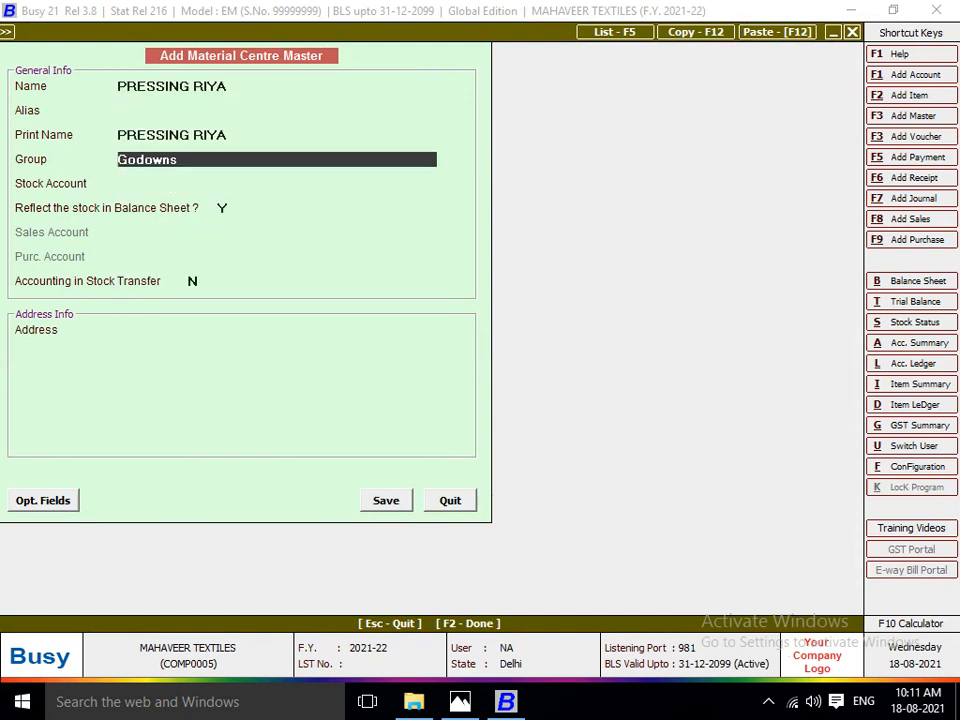
type("PR")
key("Return")
key("Return")
key("Return")
key("y")
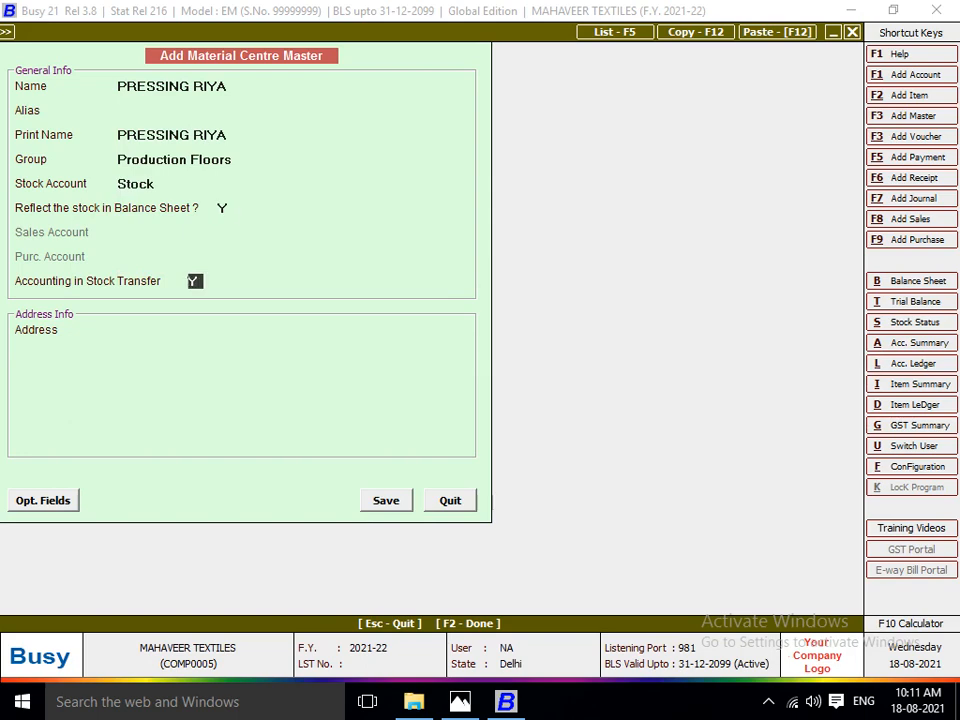
key("Return")
Create a new account for the pressing centre's stock transfers, named PRESSING plus the worker's name.
key("F3")
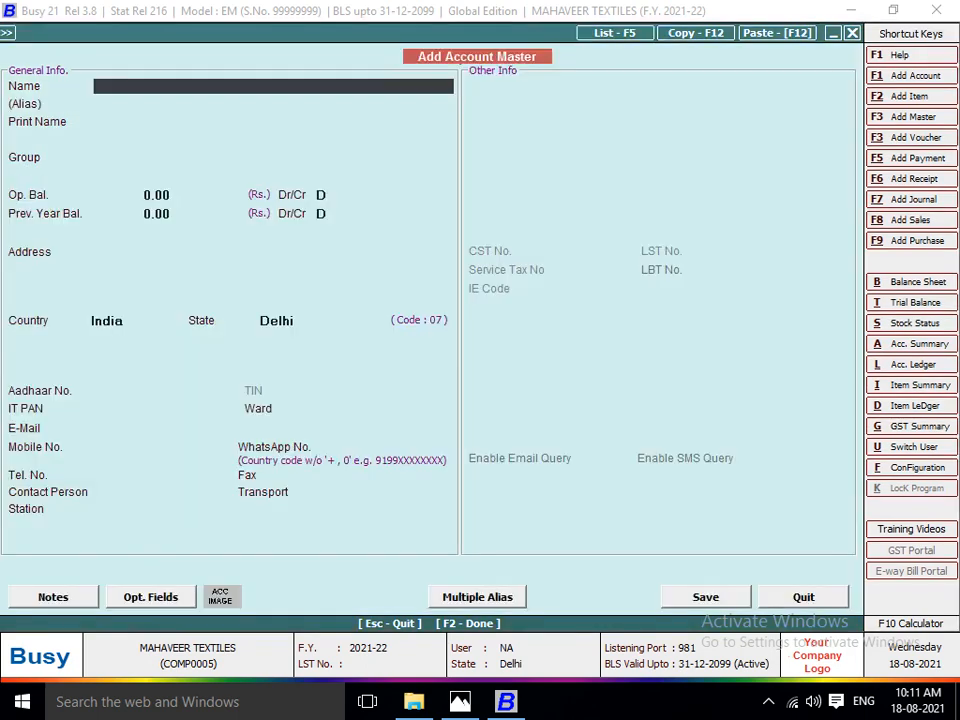
type("PRESSING RIY")
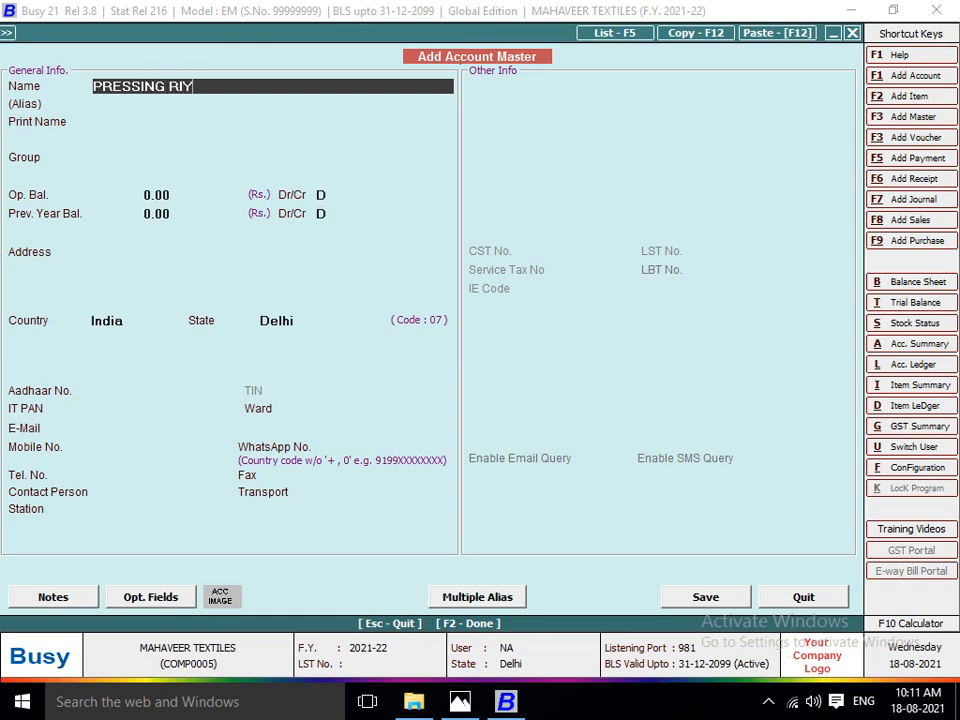
type("A")
key("Return")
Put the pressing worker's account in group JOB WORKER, keep the remaining defaults, and save the account.
key("Return")
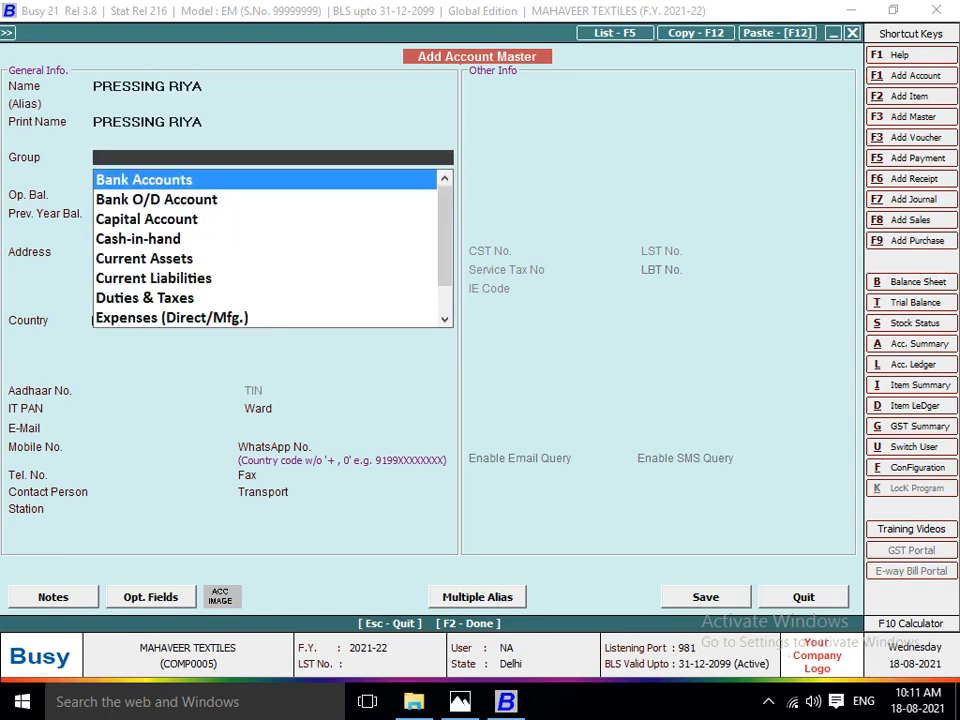
type("JOB")
key("Return")
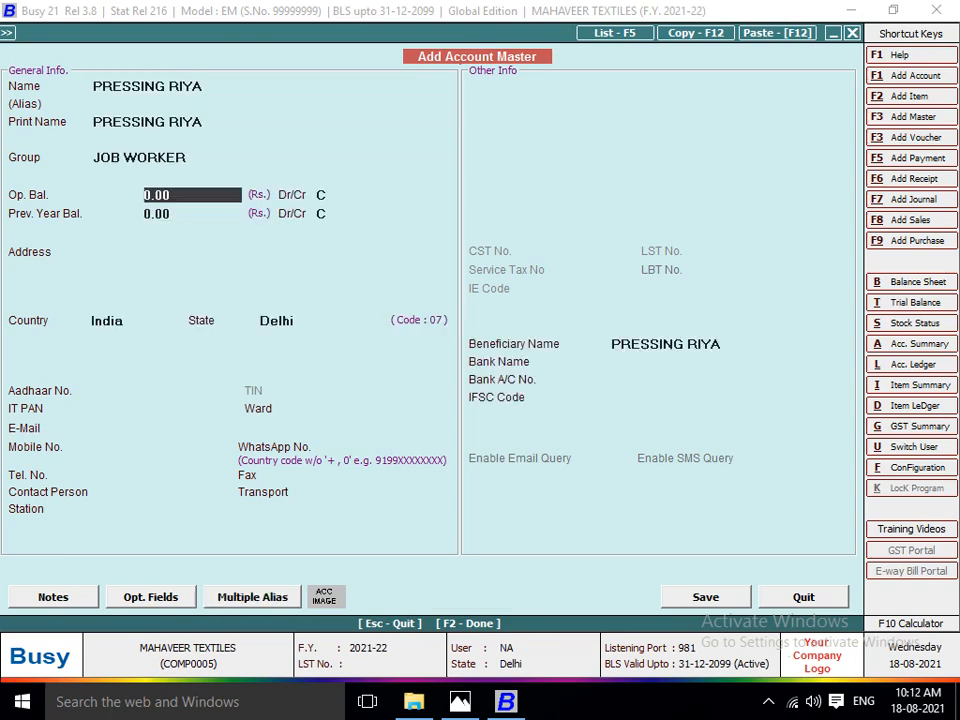
key("Return")
key("Return")
key("Return")
key("Return")
key("F2")
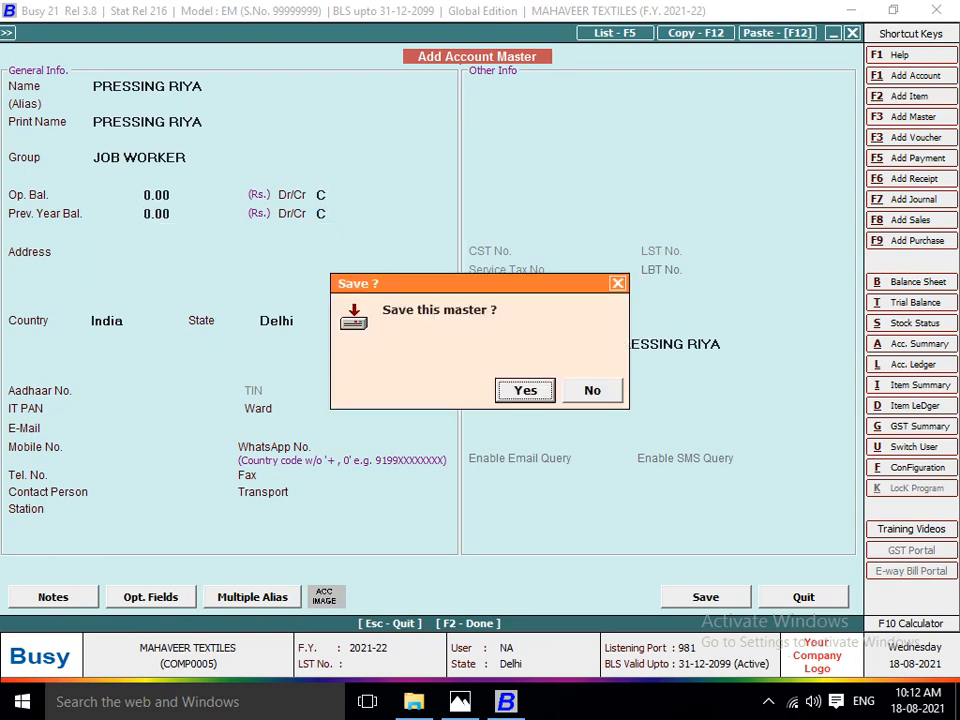
Leave the address blank, save the pressing material centre, and go on to the voucher's item lines.
key("Return")
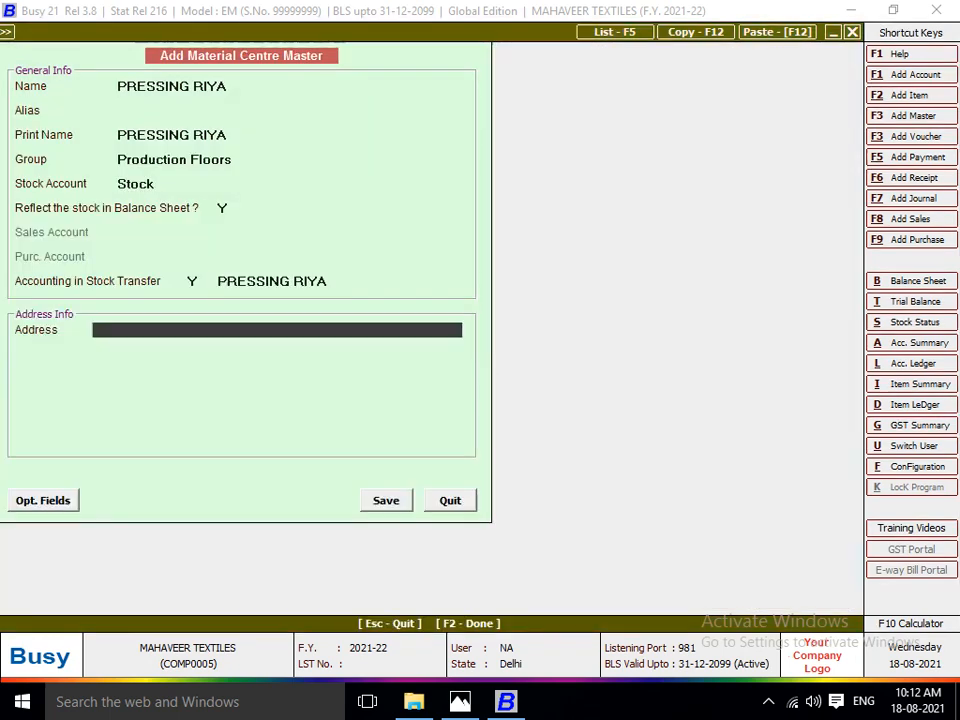
key("Return")
key("Return")
key("Return")
Enter LOT NO 1101 on the first item line with quantity 570 Pcs., accepting the proposed price and amount.
key("Return")
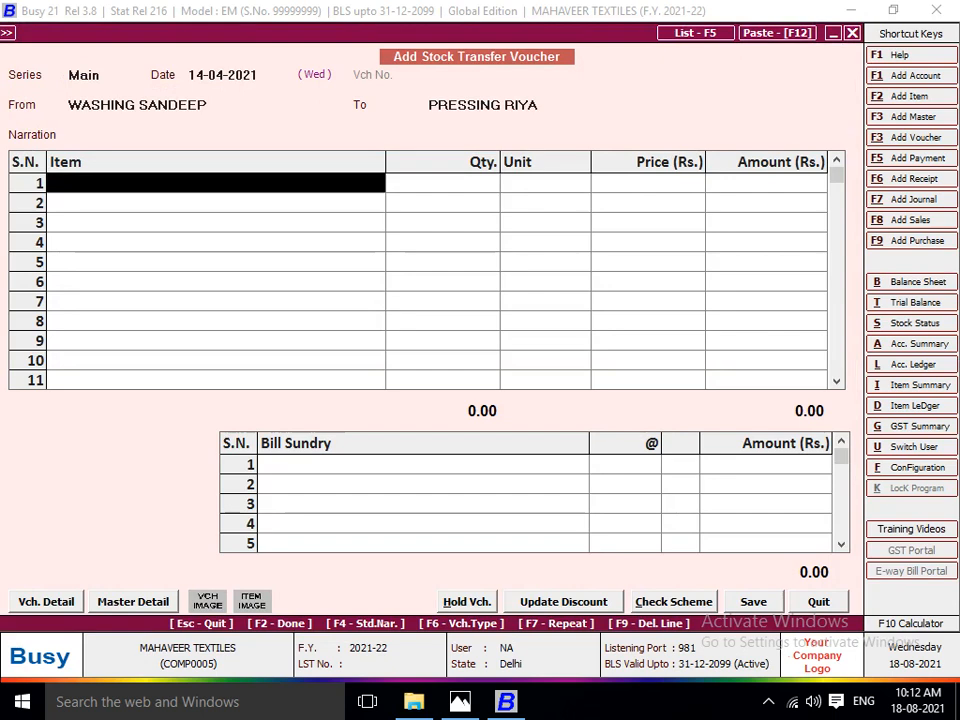
type("1")
key("Return")
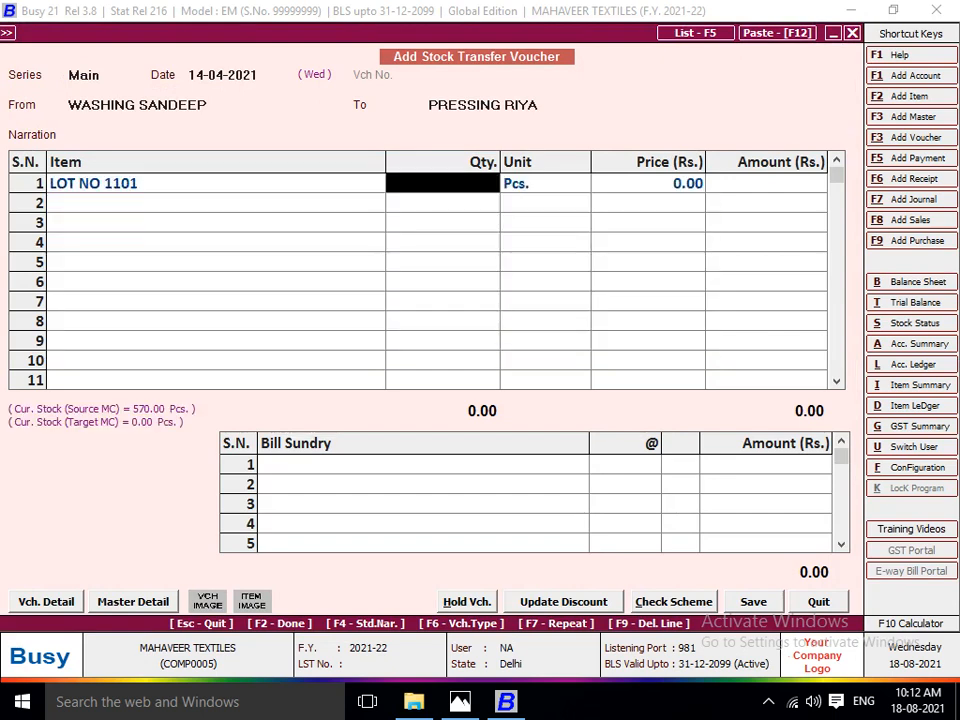
type("570")
key("Return")
key("Return")
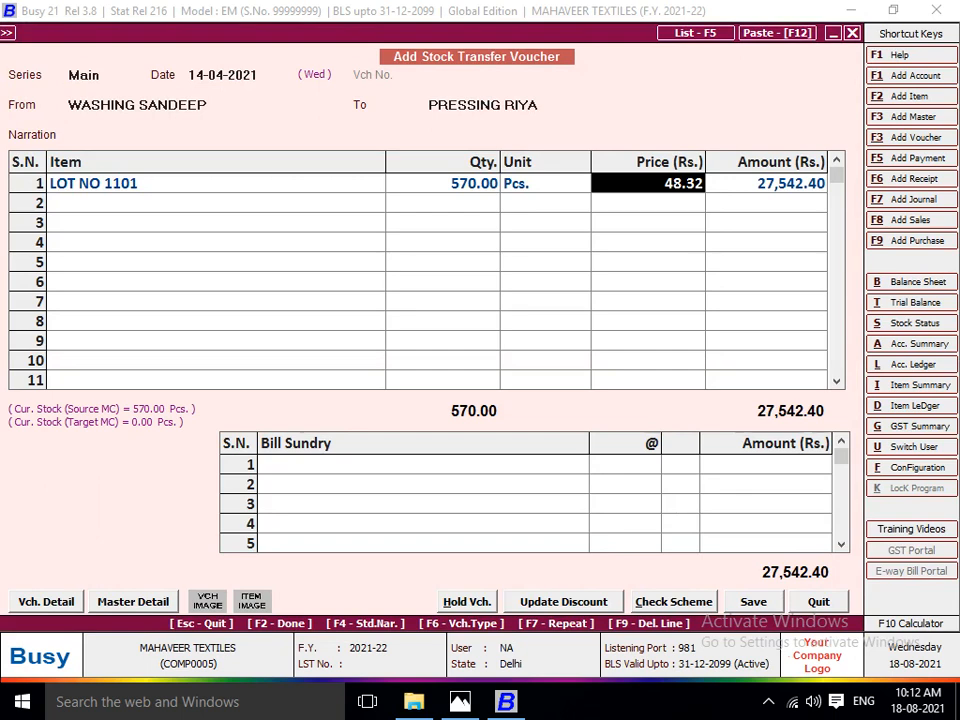
key("Return")
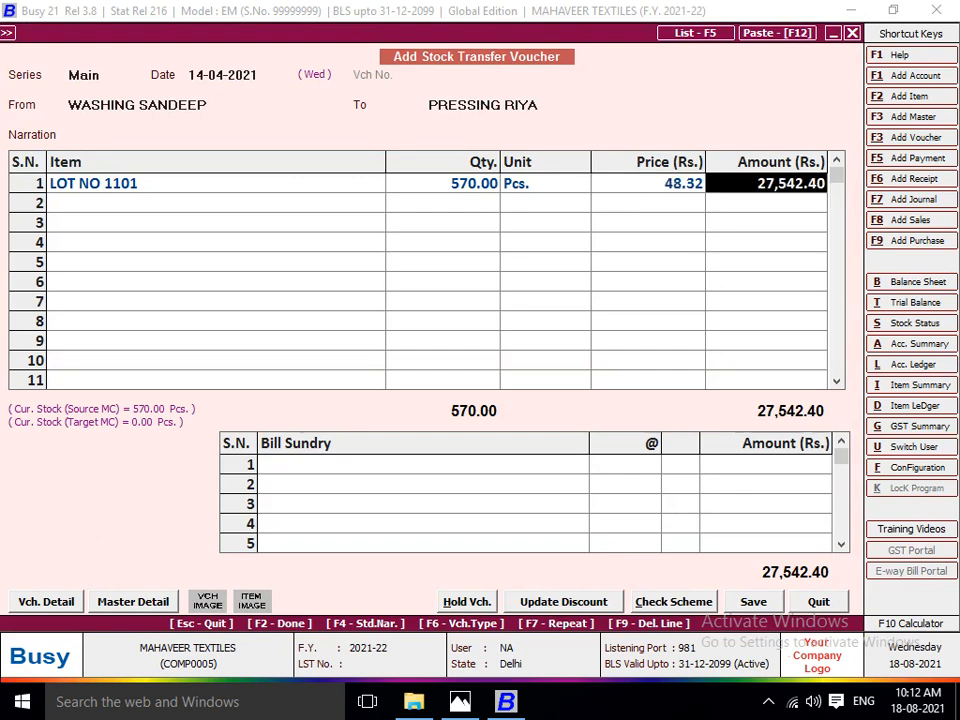
key("Return")
key("Return")
Check the washing rate on the lot sheet, add bill sundry JOB WORK A/C at 8 per piece, and save the voucher.
key("alt+Tab")
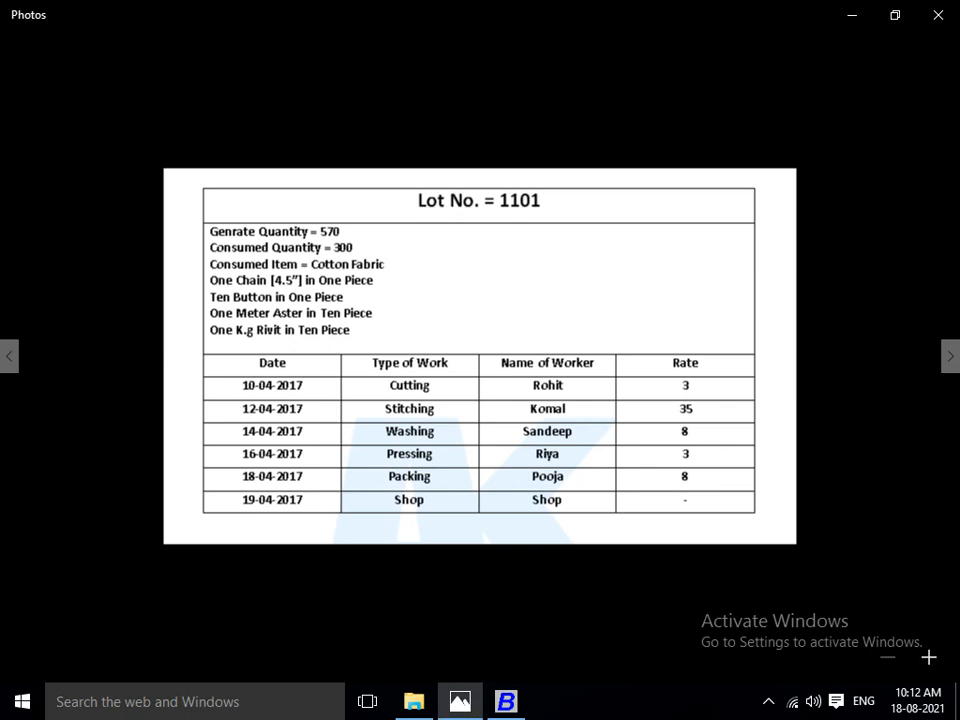
key("alt+Tab")
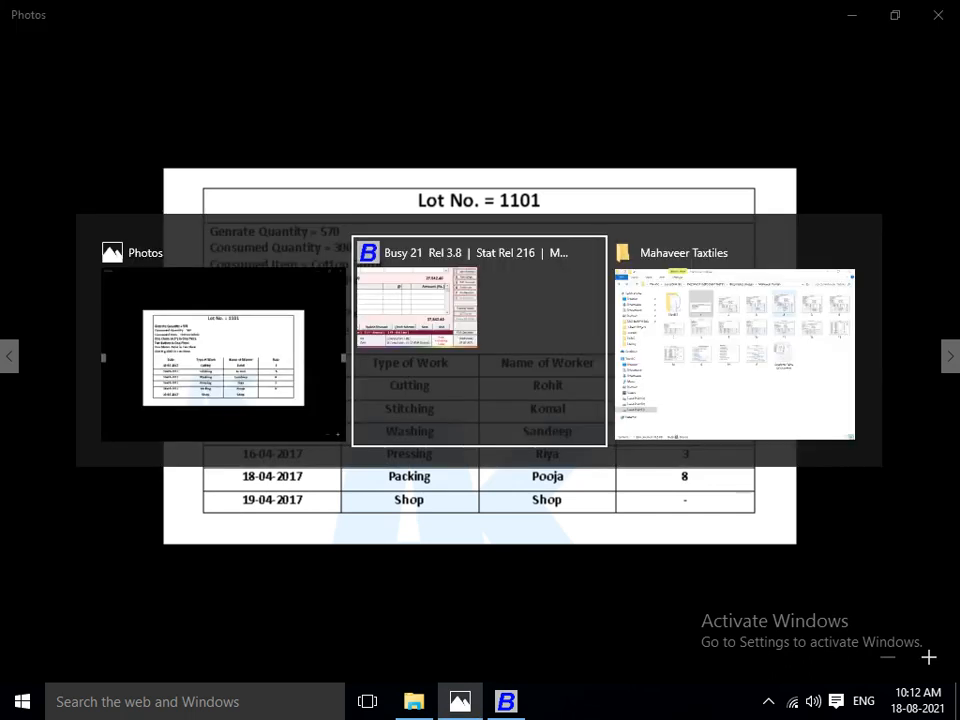
key("Return")
key("Return")
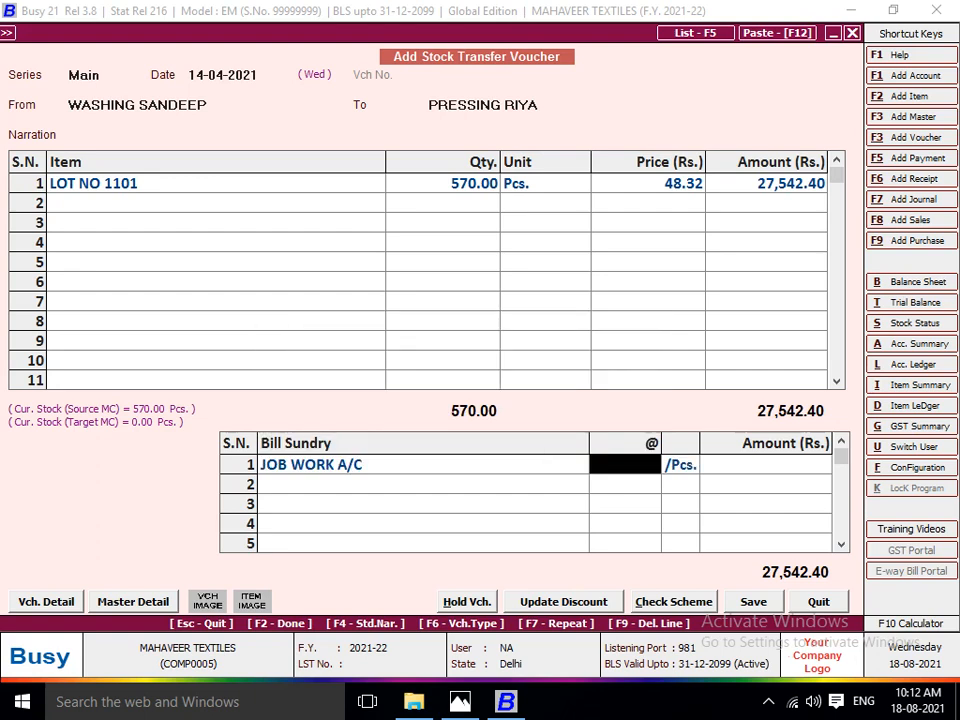
type("8")
key("Return")
key("Return")
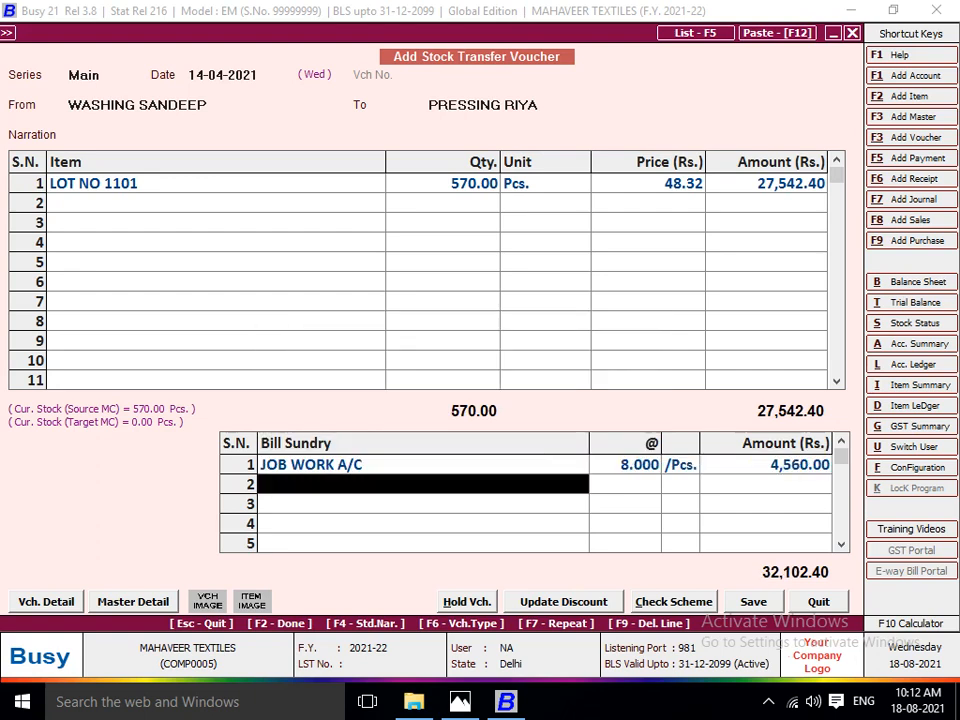
key("Return")
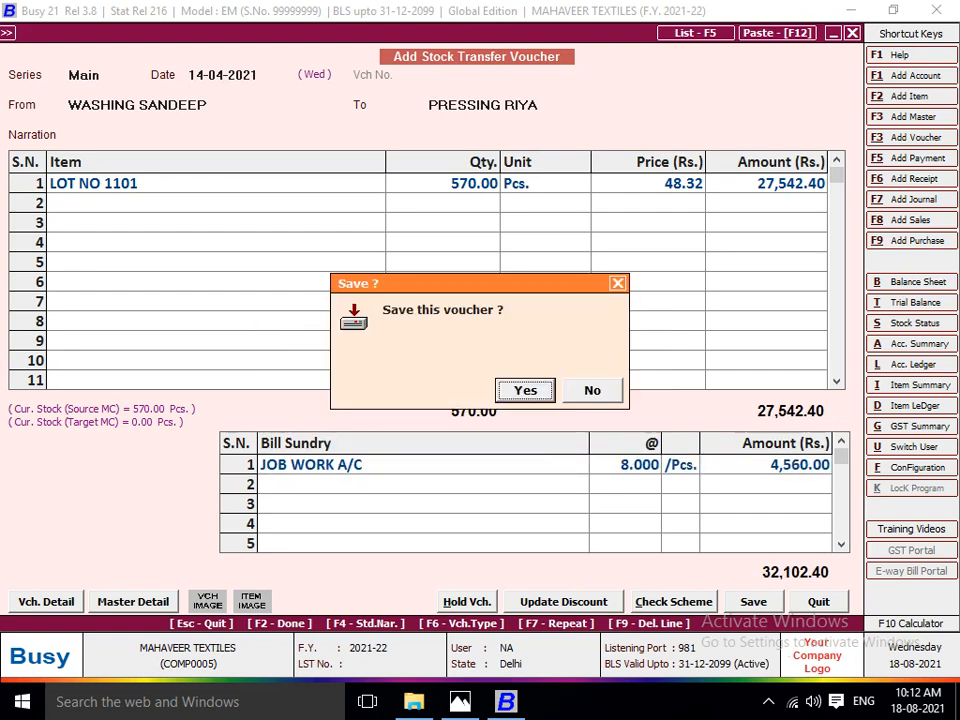
Date the new stock transfer voucher 16-04-2021 per the lot sheet and set the pressing worker's material centre as source.
key("Return")
key("alt+Tab")
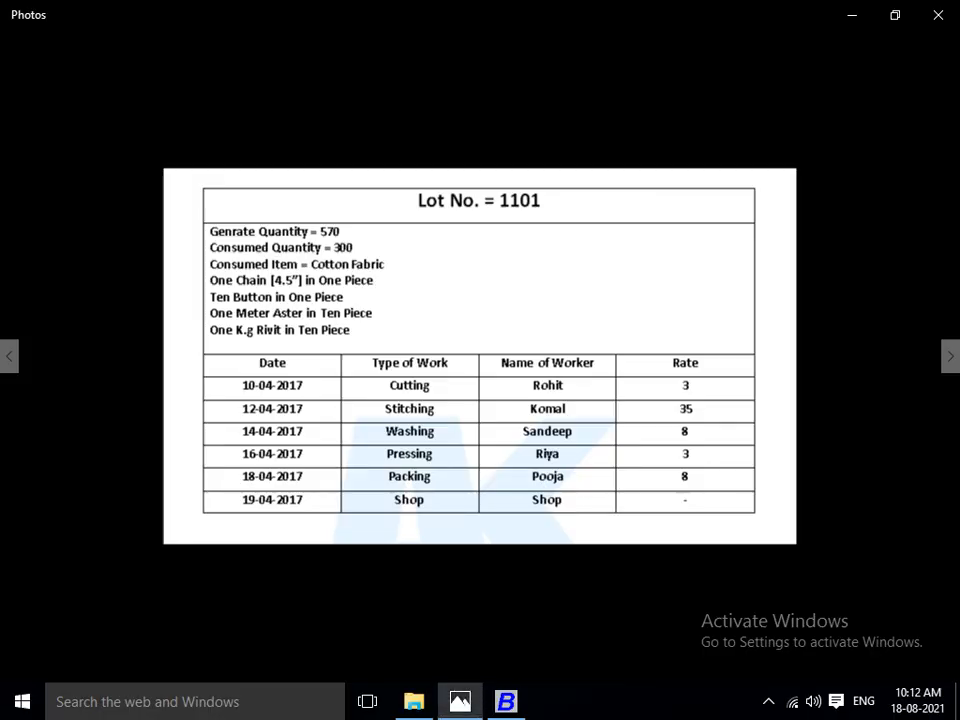
key("alt+Tab")
key("Return")
key("alt+Tab")
key("alt+Tab")
type("16")
key("Return")
type("P")
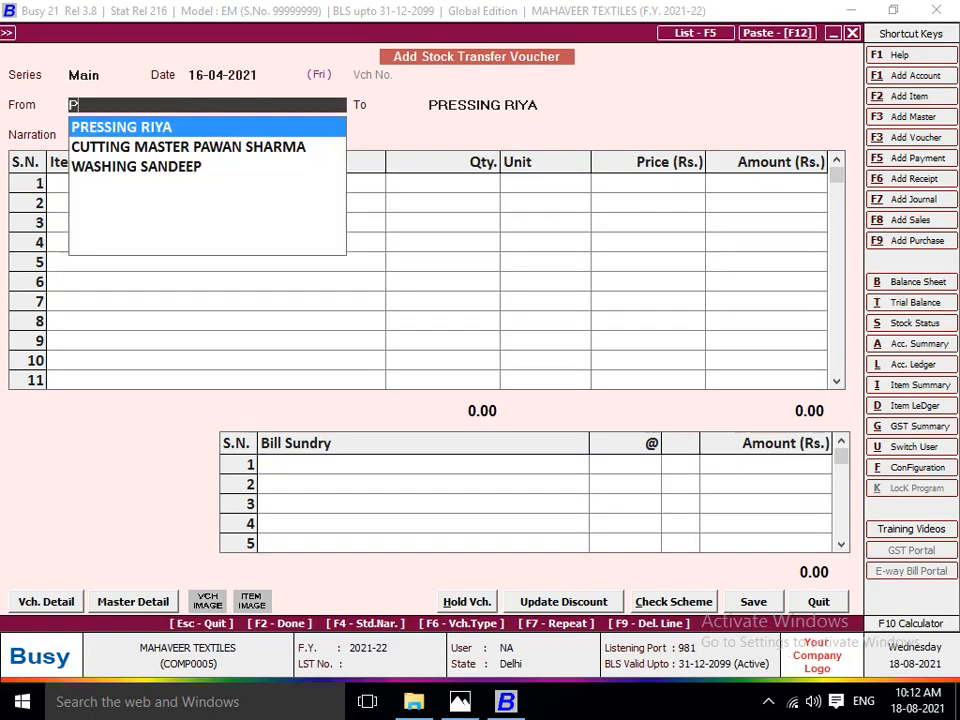
type("R")
key("Return")
key("alt+Tab")
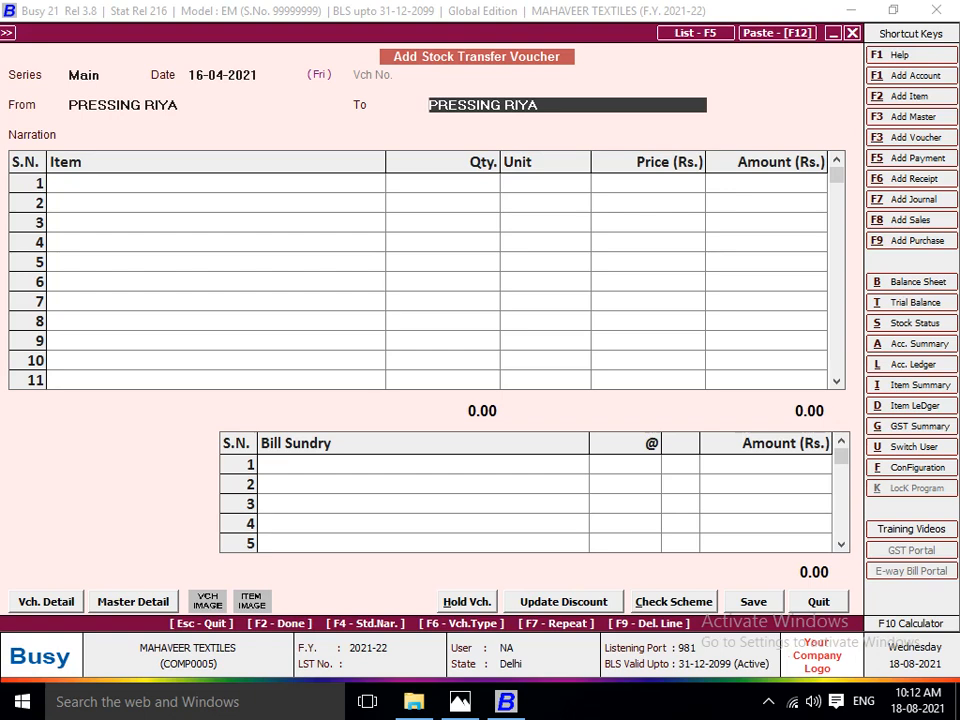
Start a new destination material centre and name it PACKING plus the packing worker's name.
key("F3")
type("PACKING")
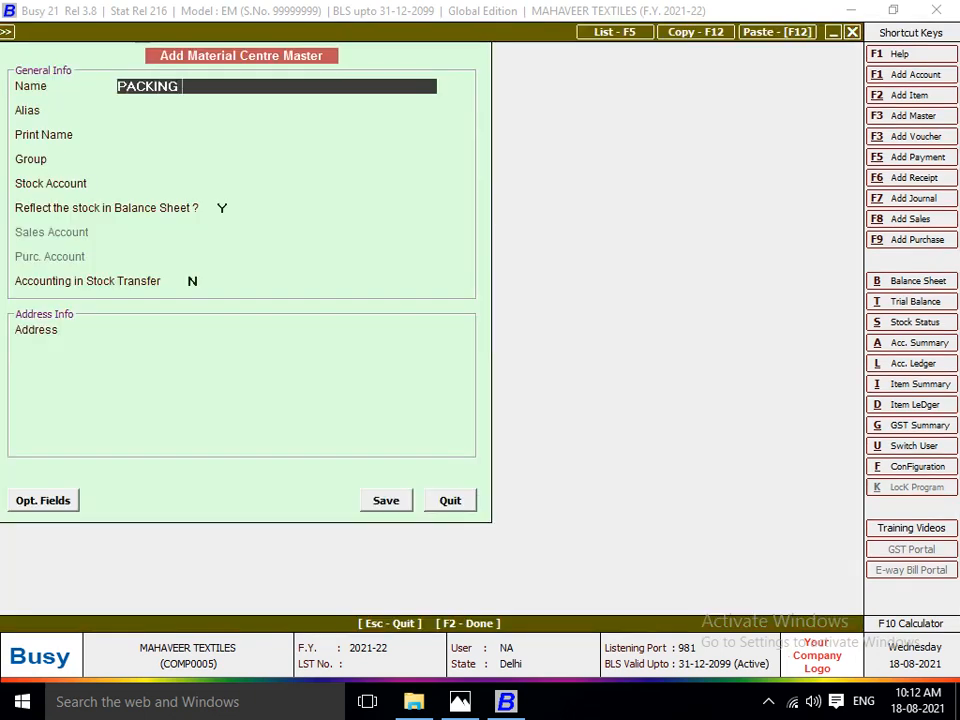
type(" POOJA")
key("Return")
key("Return")
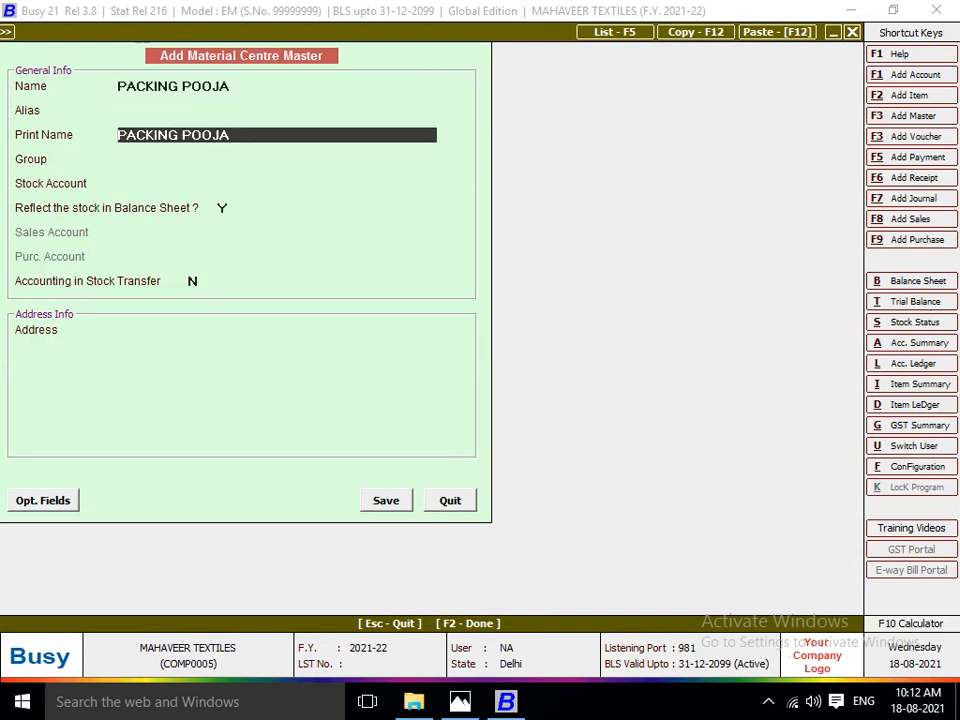
key("Return")
Assign the packing centre to group Production Floors with stock account Stock and enable accounting in stock transfer.
key("Down")
key("Return")
key("Return")
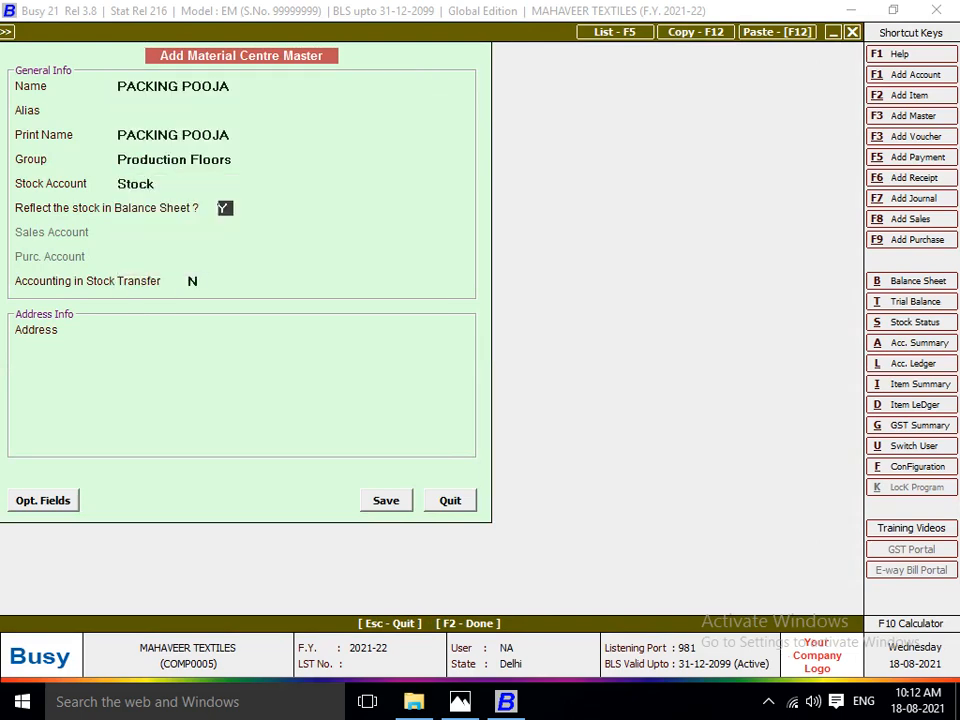
key("Return")
key("y")
key("Return")
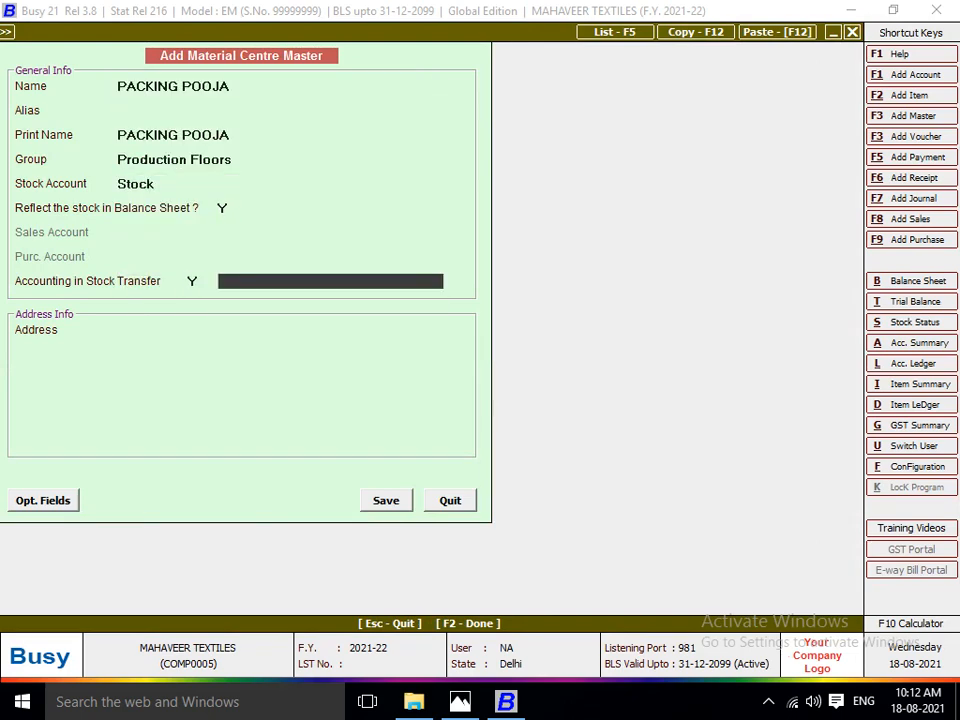
Create a new account for the packing centre's stock transfers, named PACKING plus the worker's name.
key("F3")
type("PACKING PO")
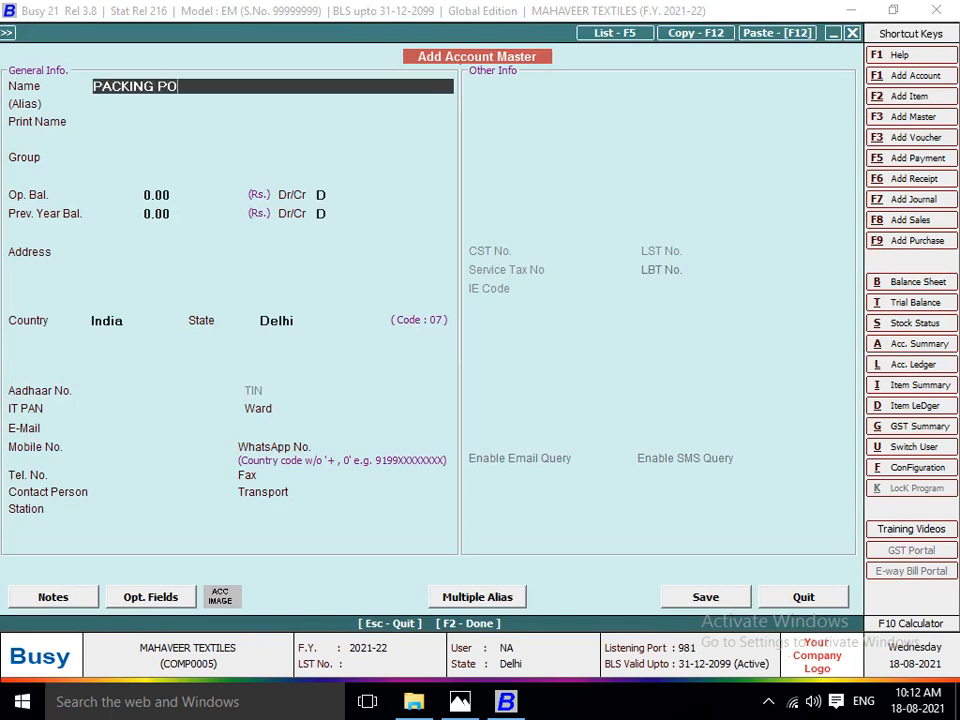
type("OJA")
key("Return")
key("Return")
key("Return")
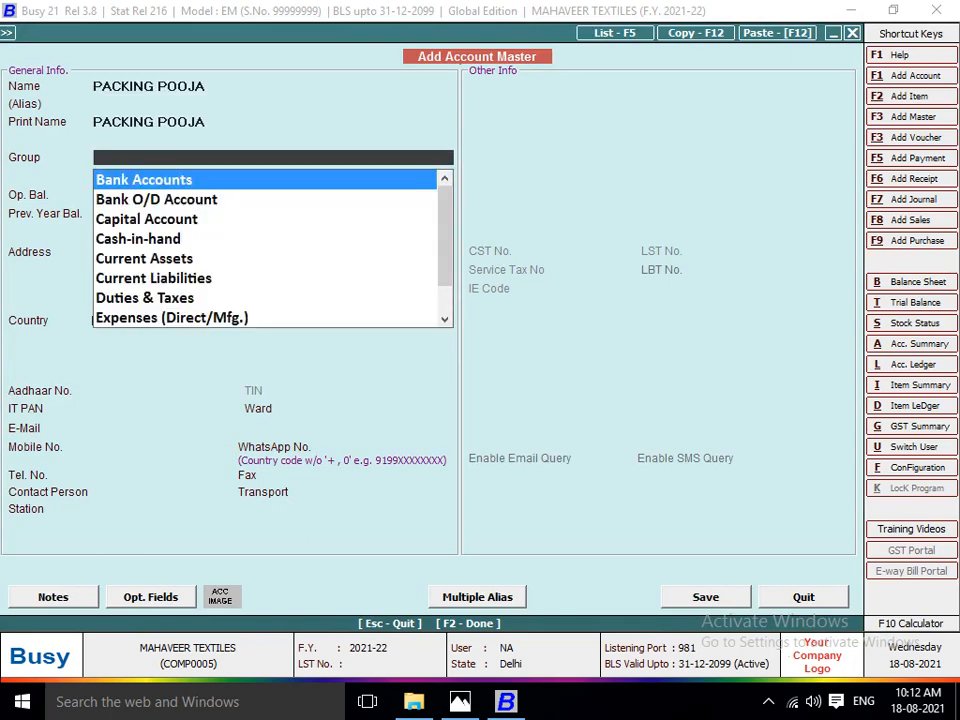
Put the packing worker's account in group JOB WORKER, keep the remaining defaults, and save the account.
type("JOB")
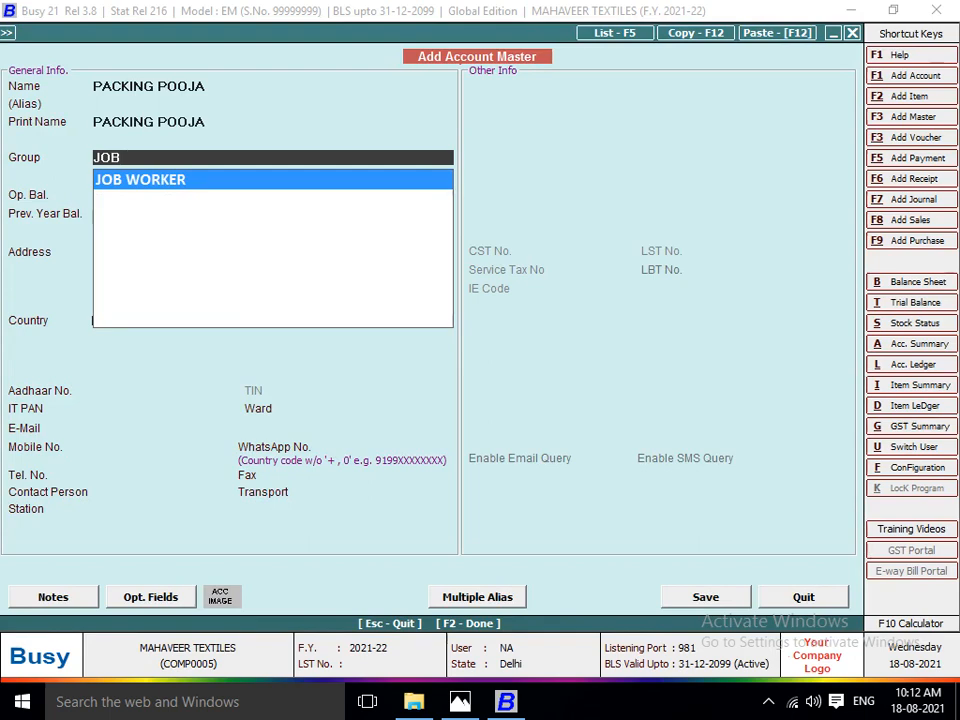
key("Return")
key("Return")
Leave the address blank, save the packing material centre, and go on to the voucher's item lines.
key("Return")
key("Return")
key("Return")
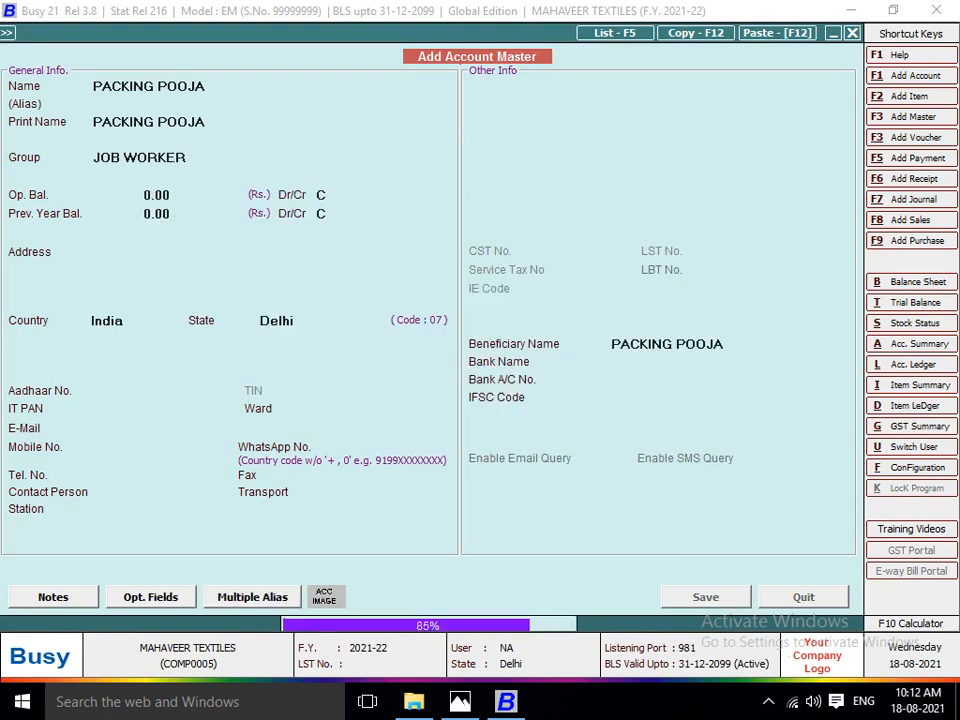
Add item LOT NO 1101 with a quantity of 570 Pcs. to the pressing-to-packing stock transfer voucher.
key("Return")
key("Return")
key("Return")
key("Return")
key("Return")
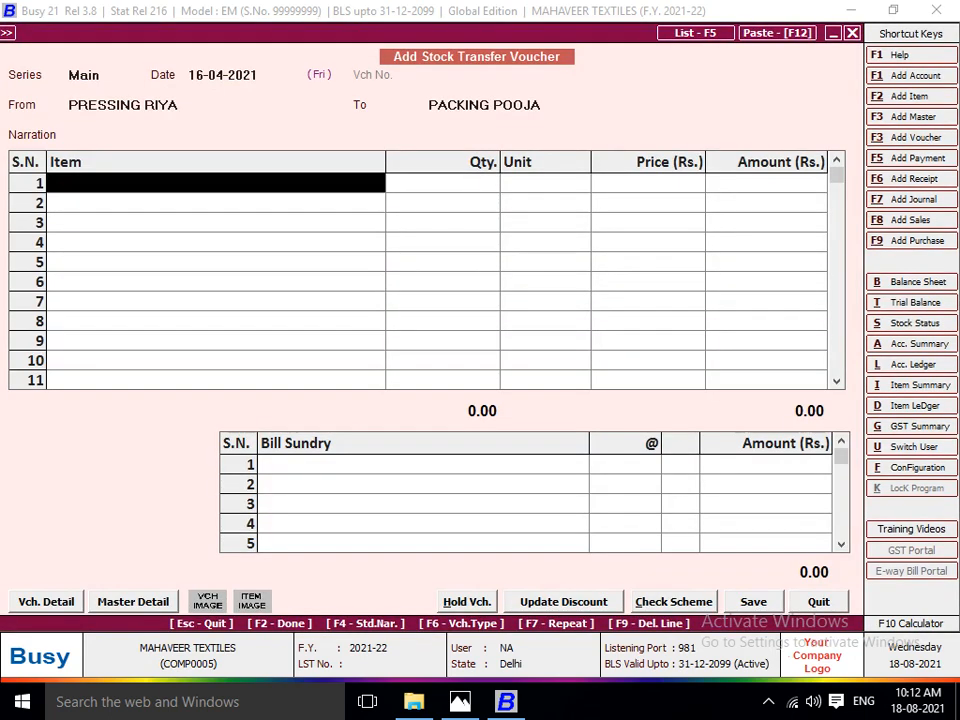
type("LOT")
key("Return")
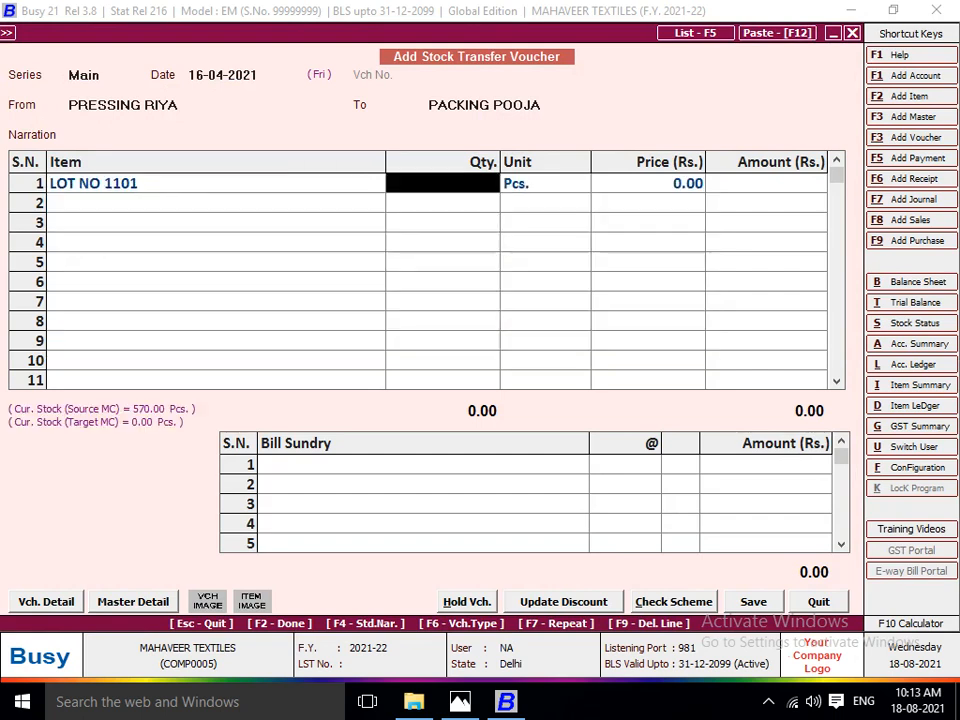
type("570")
Add the JOB WORK A/C bill sundry at the pressing rate of 3 per piece and save the voucher.
key("Return")
key("Return")
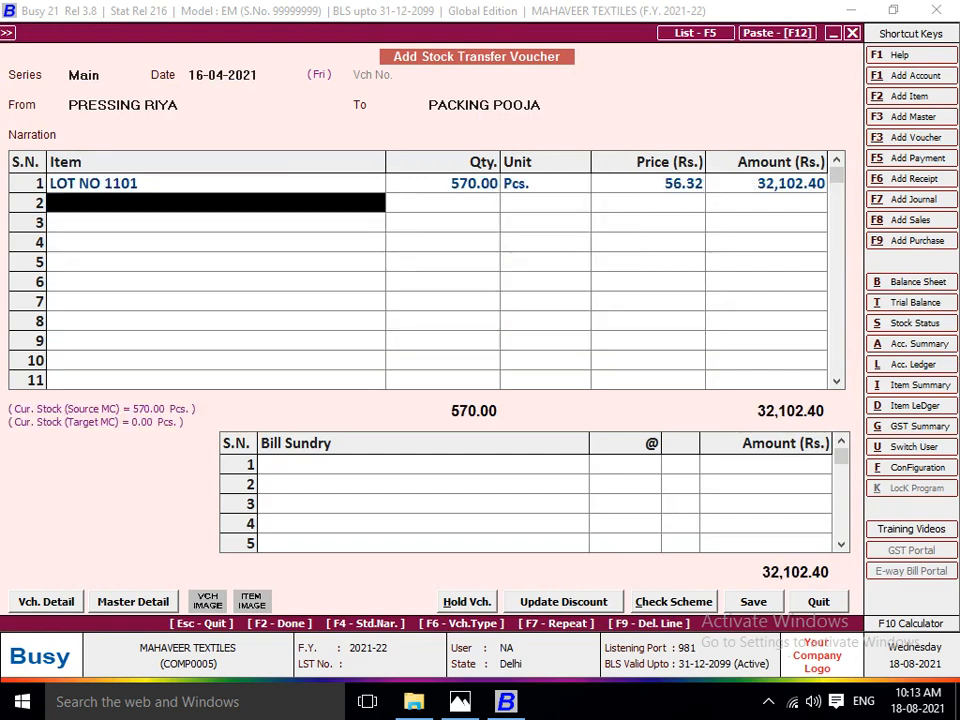
key("Return")
key("space")
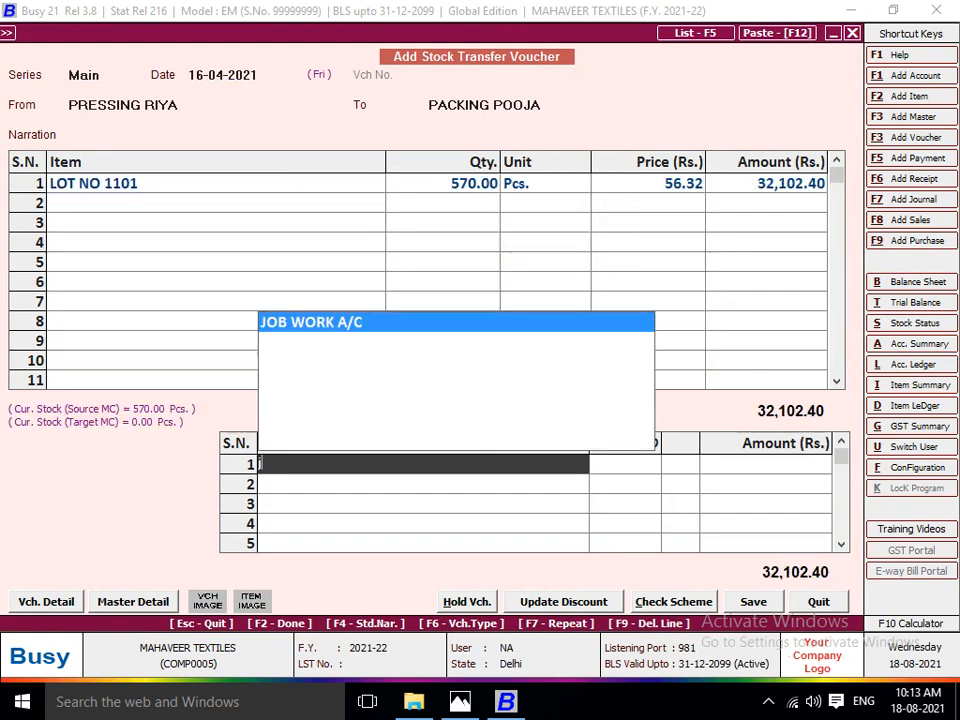
key("Return")
key("alt+Tab")
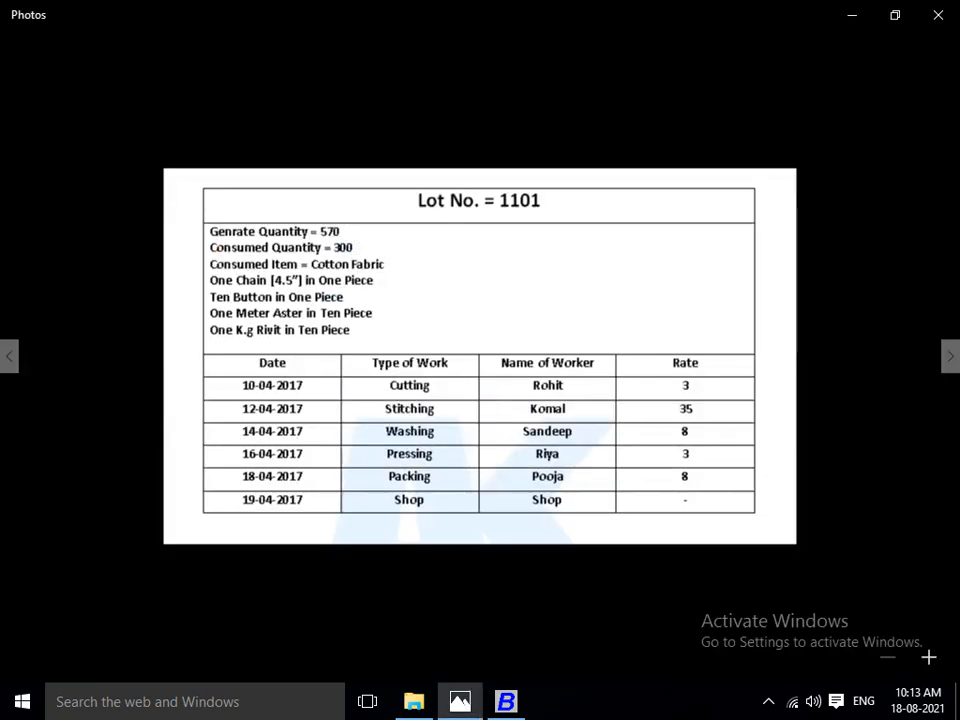
key("alt+Tab")
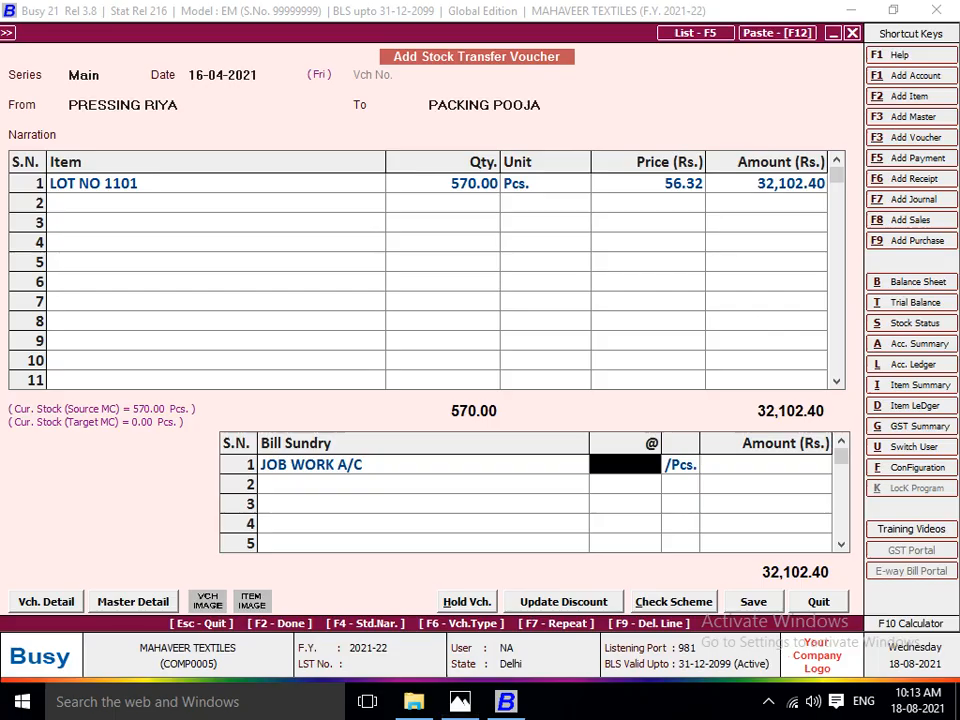
type("3")
key("Return")
key("Return")
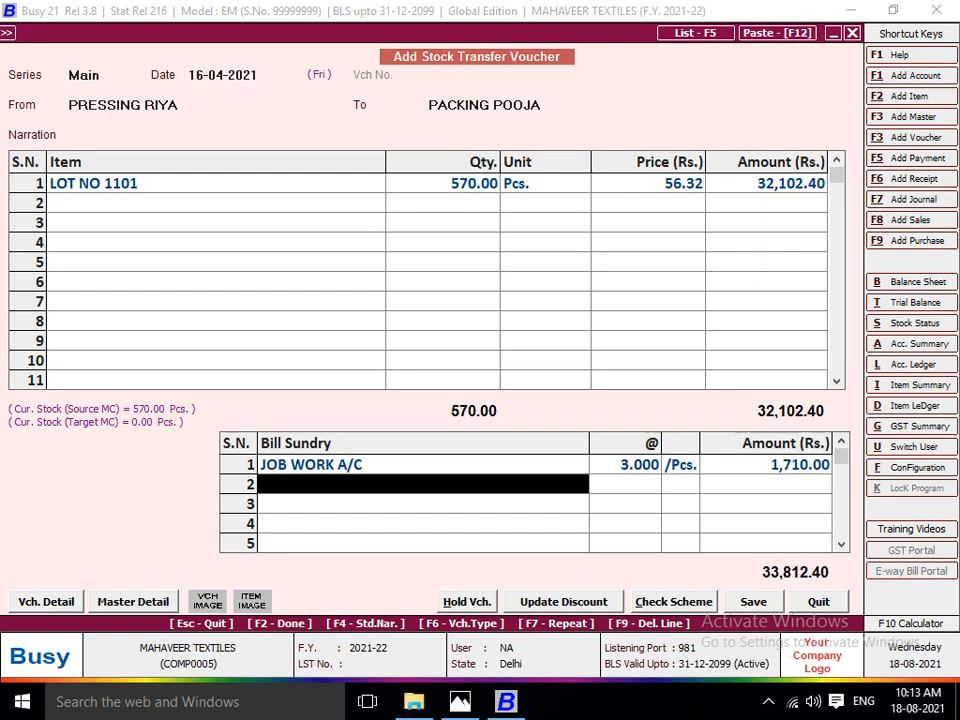
key("Return")
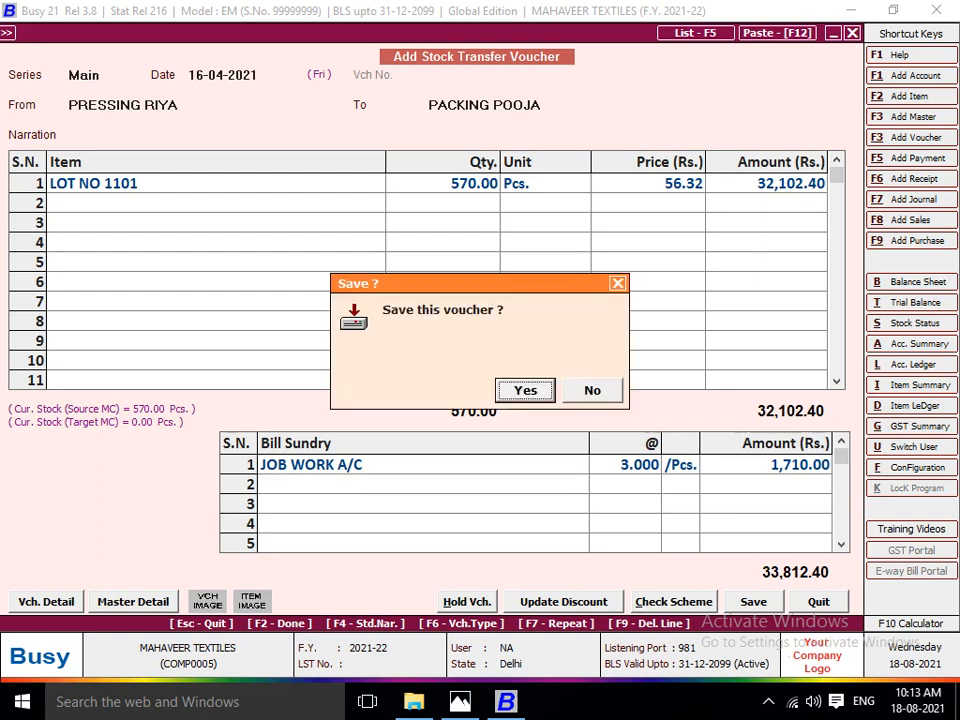
key("Return")
key("Return")
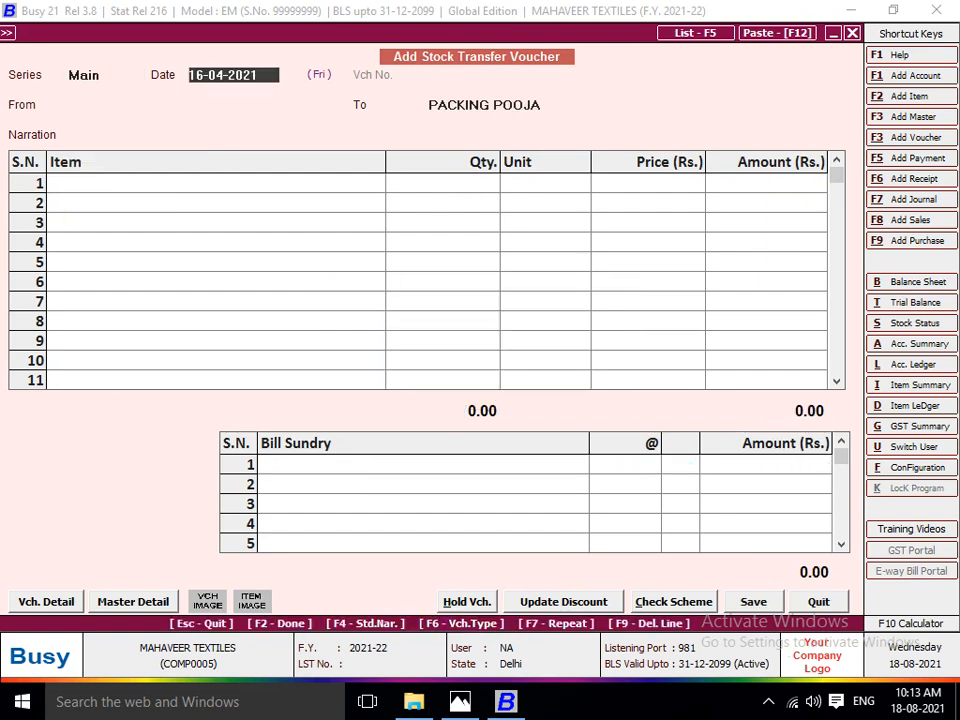
Date the new stock transfer voucher 18-04-2021 and choose the packing worker's centre as its source.
key("alt+Tab")
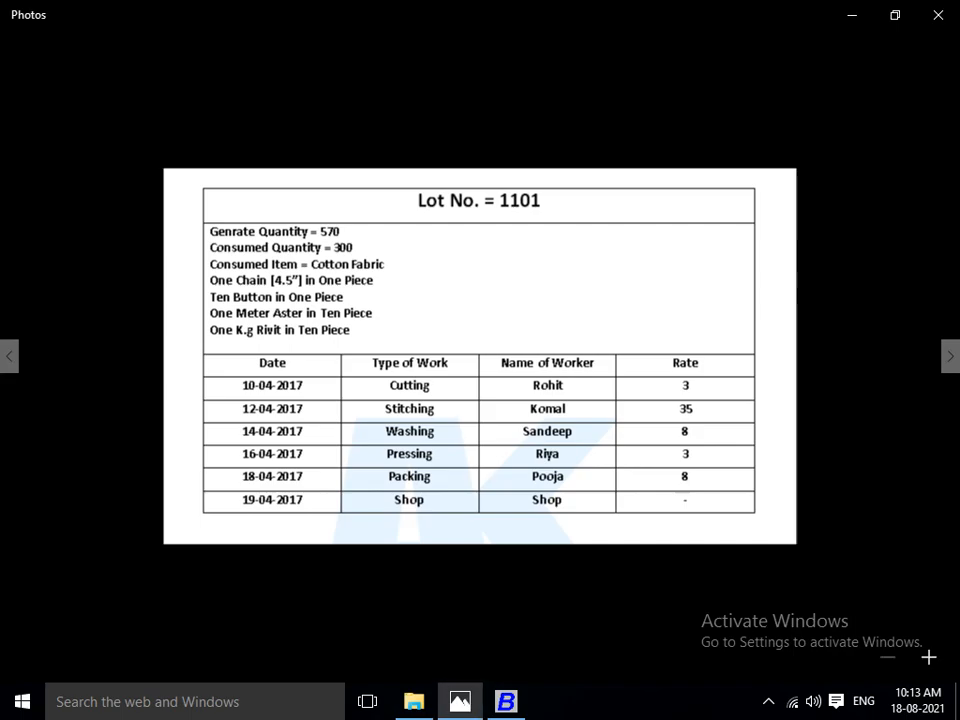
key("alt+Tab")
key("Return")
type("PA")
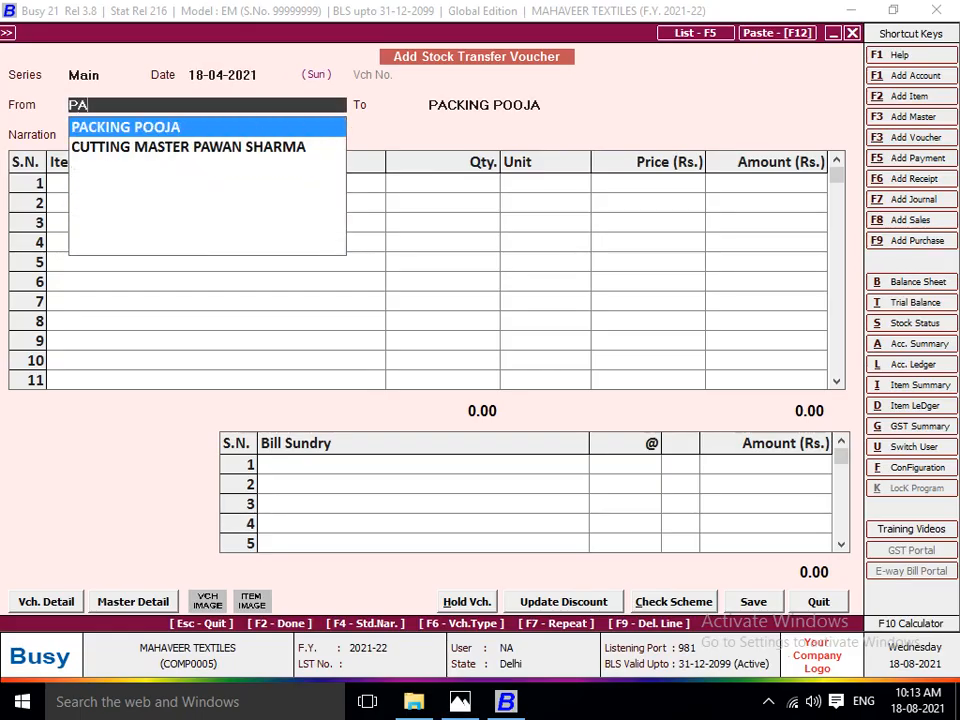
type("C")
key("Return")
Check the lot sheet for the next destination and create a new material centre named SHOP, with no alias.
key("alt+Tab")
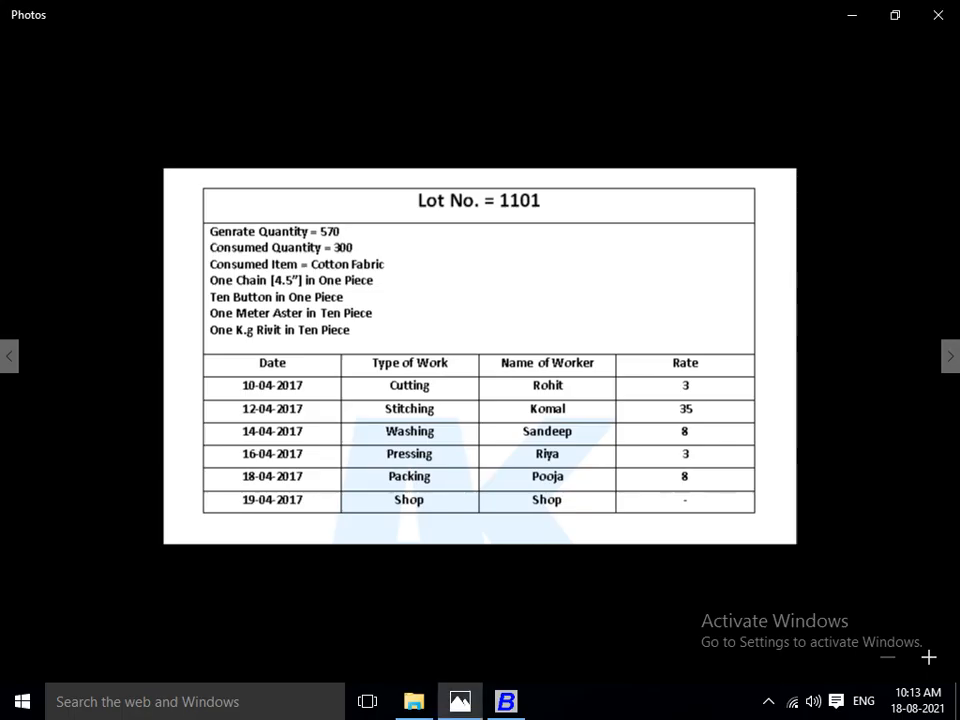
key("alt+Tab")
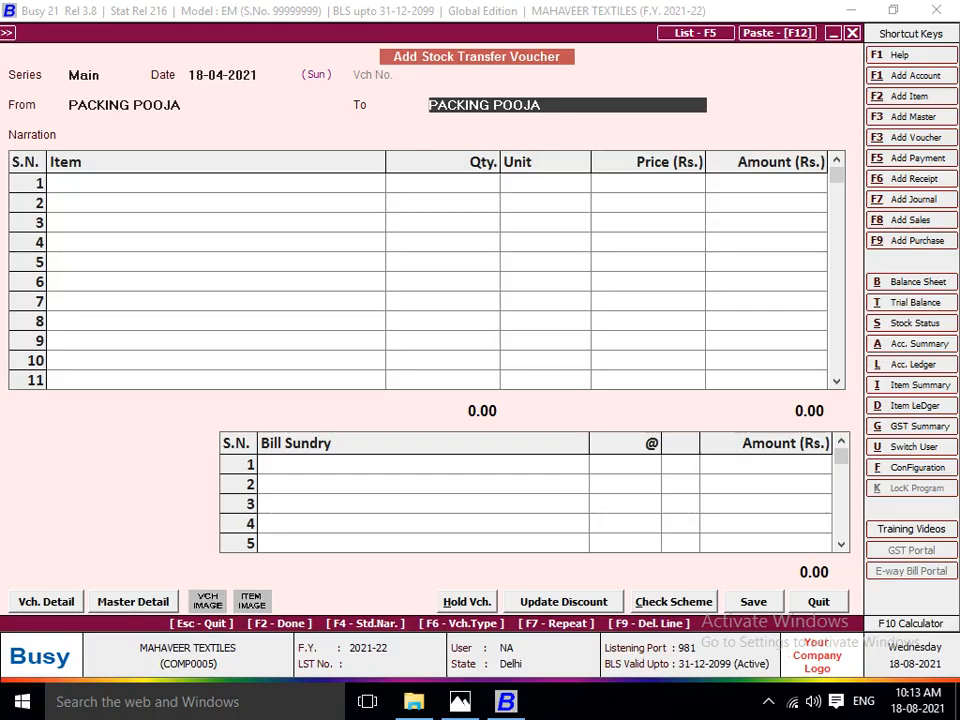
key("Return")
key("Return")
key("F3")
type("SHOP")
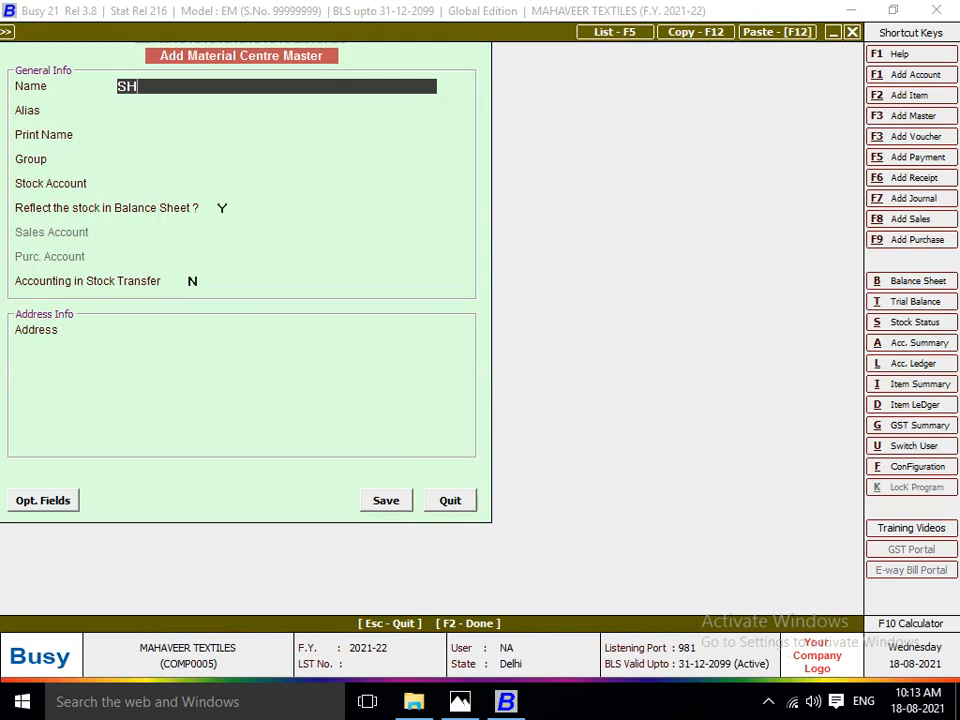
key("Return")
Try assigning the SHOP centre to group Production Floors with stock account Stock.
key("Return")
key("Return")
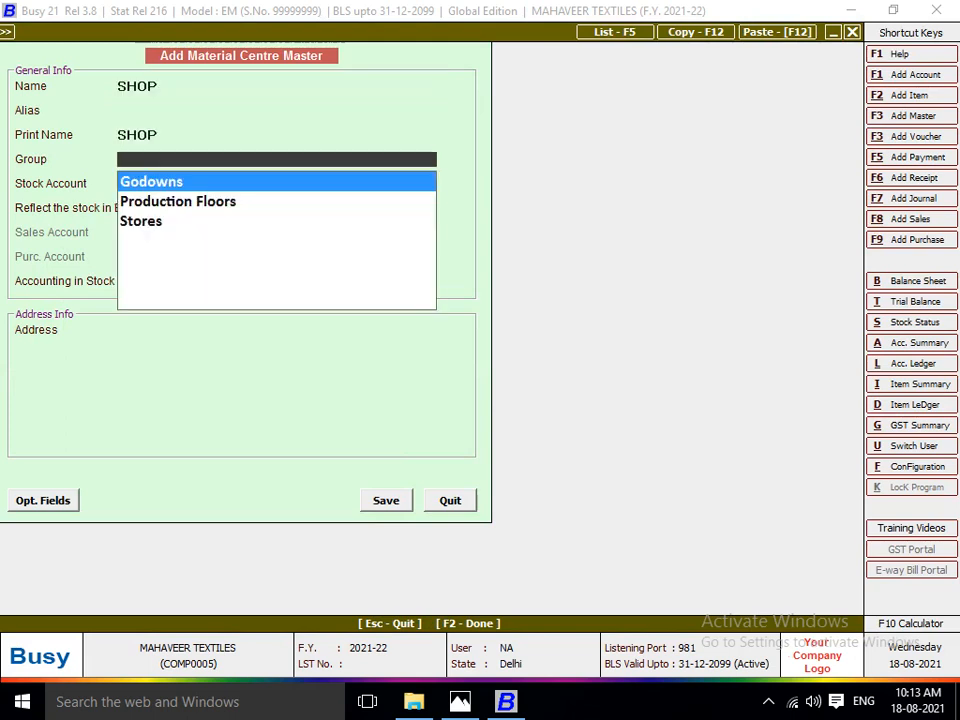
key("Down")
key("Return")
key("Return")
key("Return")
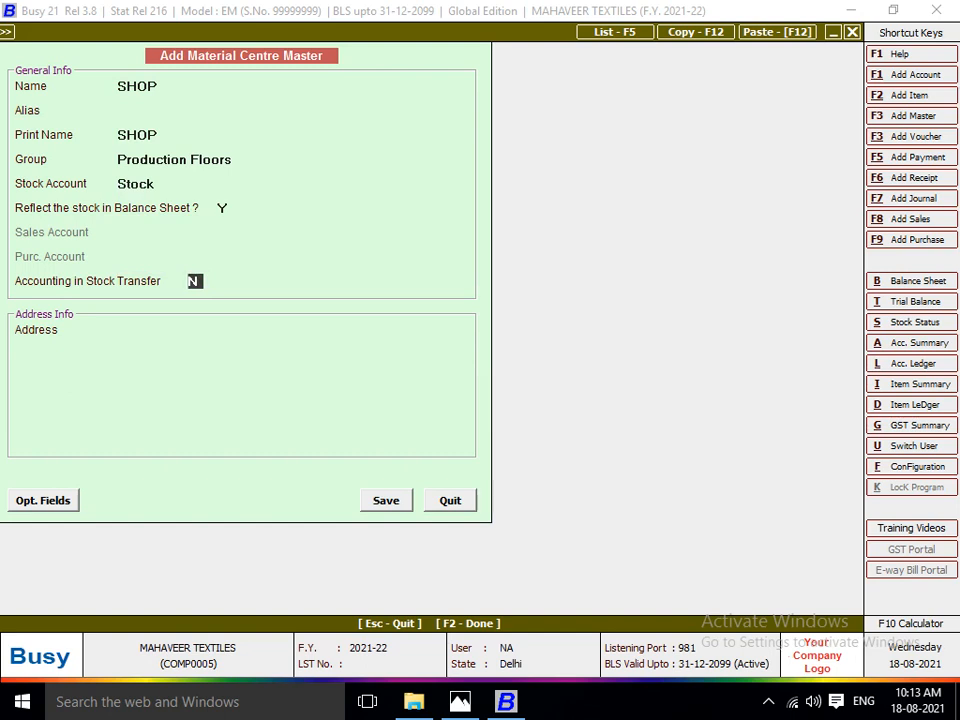
key("Return")
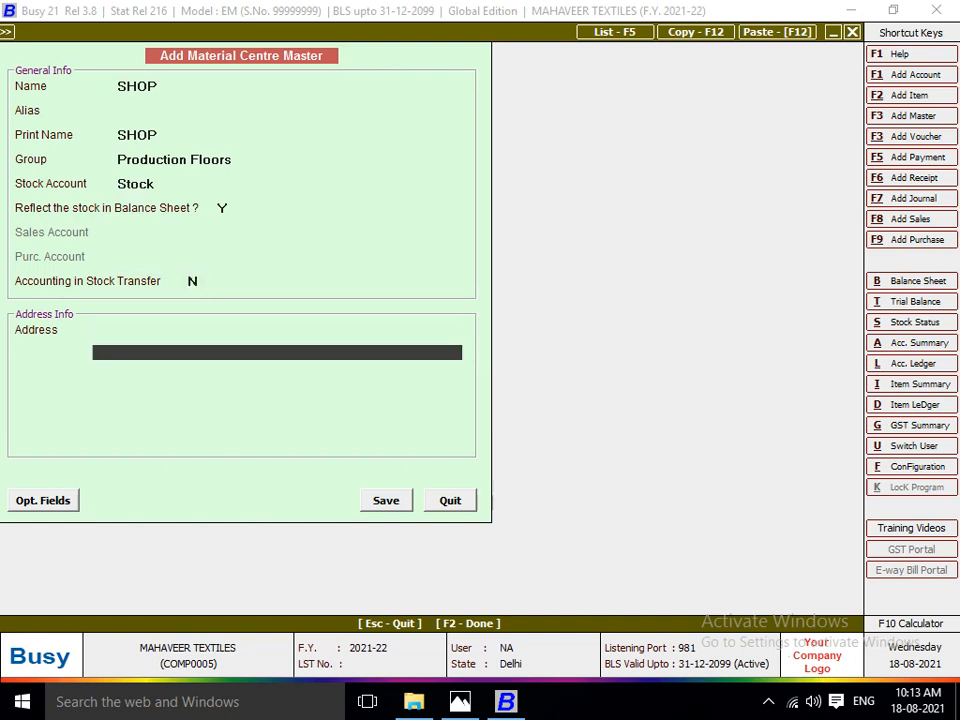
key("Up")
key("Up")
key("Up")
key("Up")
key("Up")
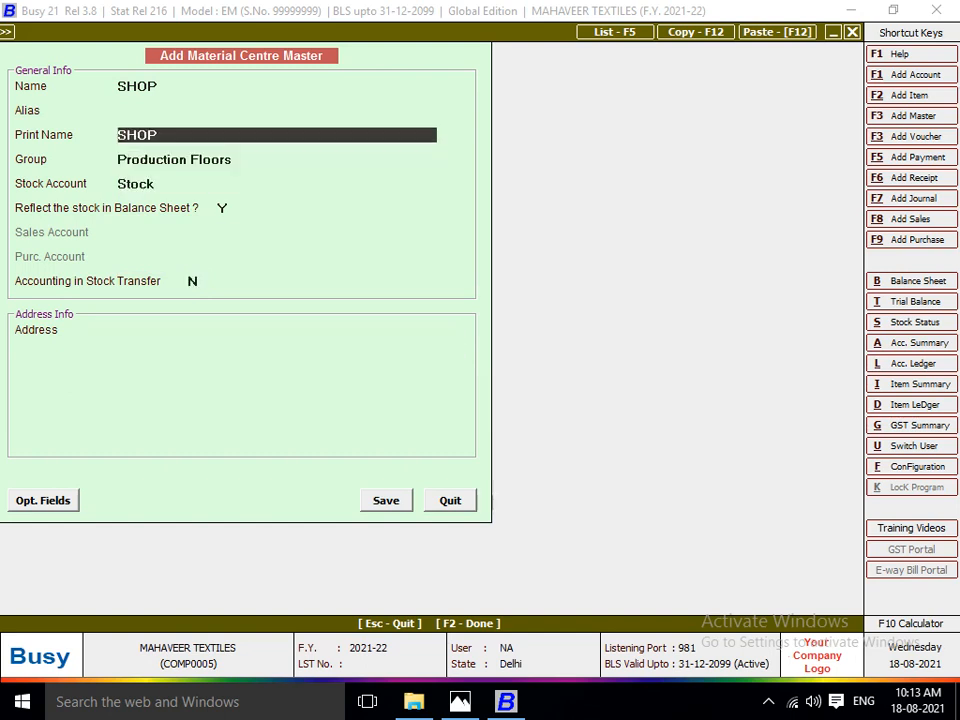
key("Down")
Put the SHOP centre in group Godowns with stock account Stock and no stock transfer accounting, leave the address blank, and save it.
type("G")
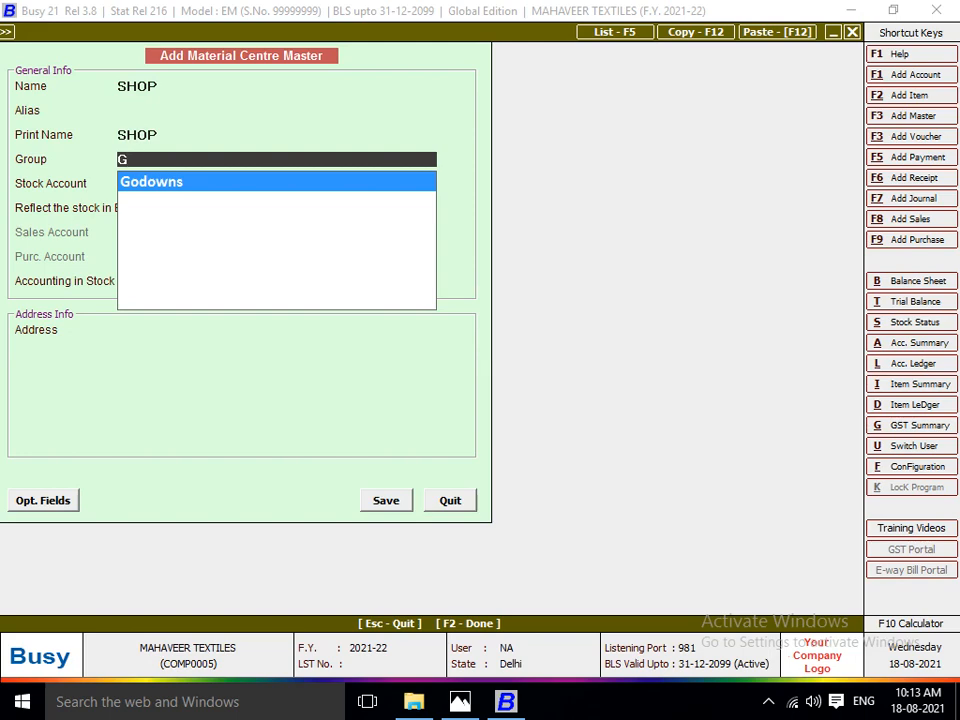
key("Return")
key("Return")
key("Return")
key("Return")
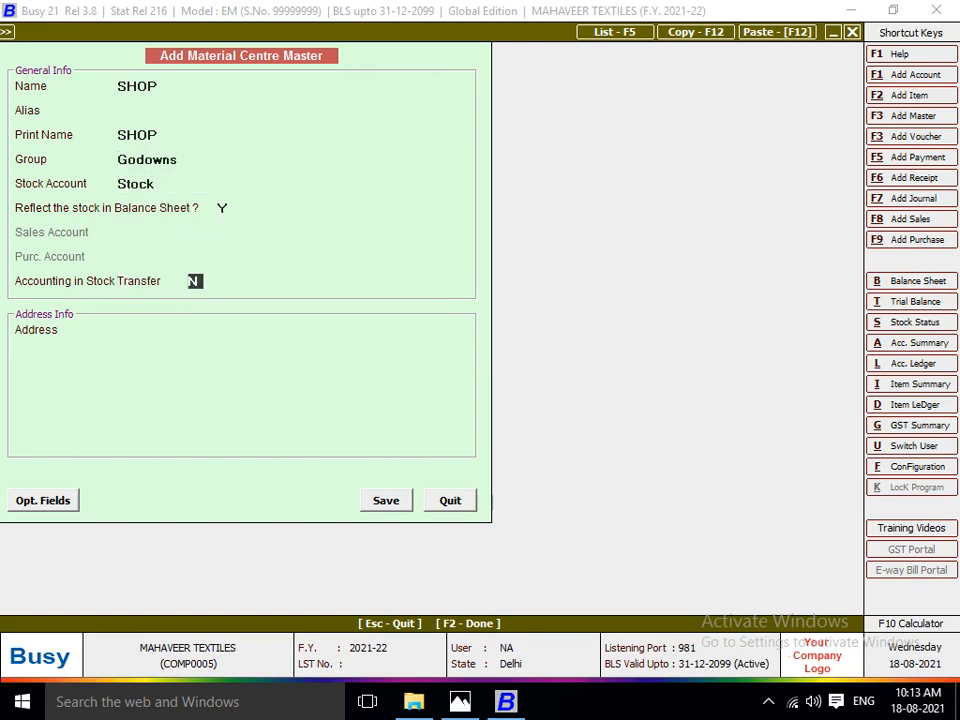
key("Return")
key("Return")
key("Return")
key("Return")
key("Return")
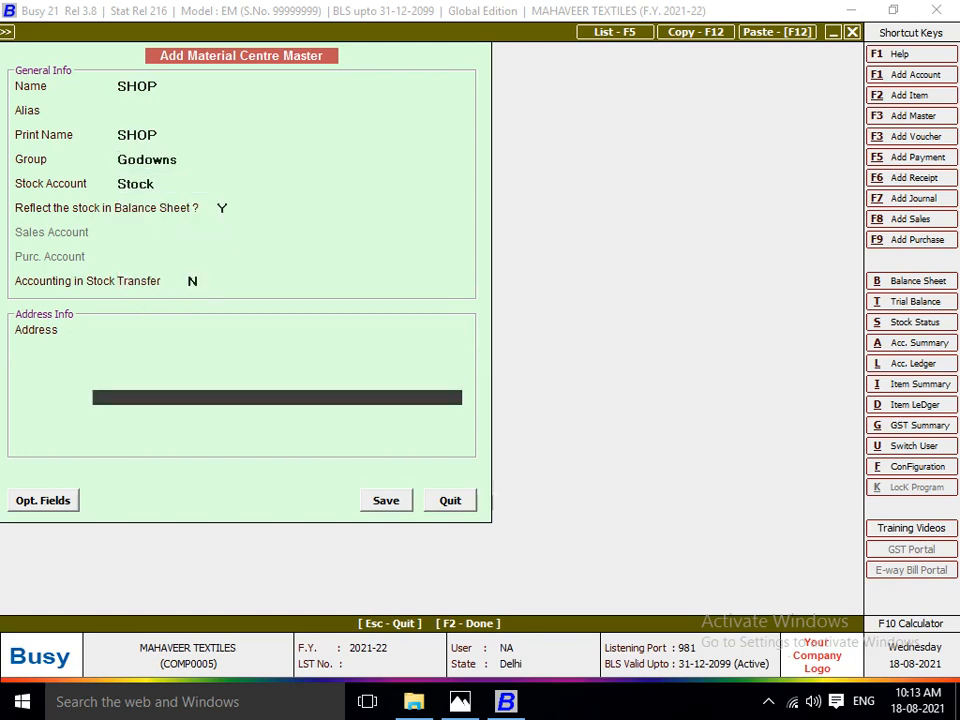
Add item LOT NO 1101 with a quantity of 570 Pcs. to the packing-to-SHOP voucher, keeping the default price.
key("Return")
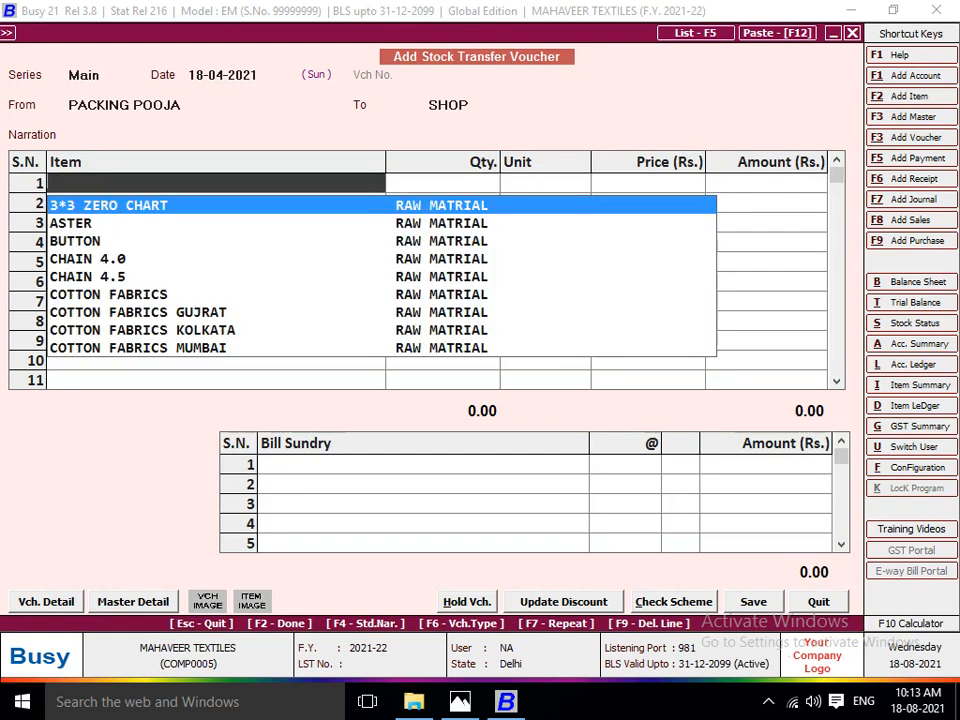
type("LOT")
key("Return")
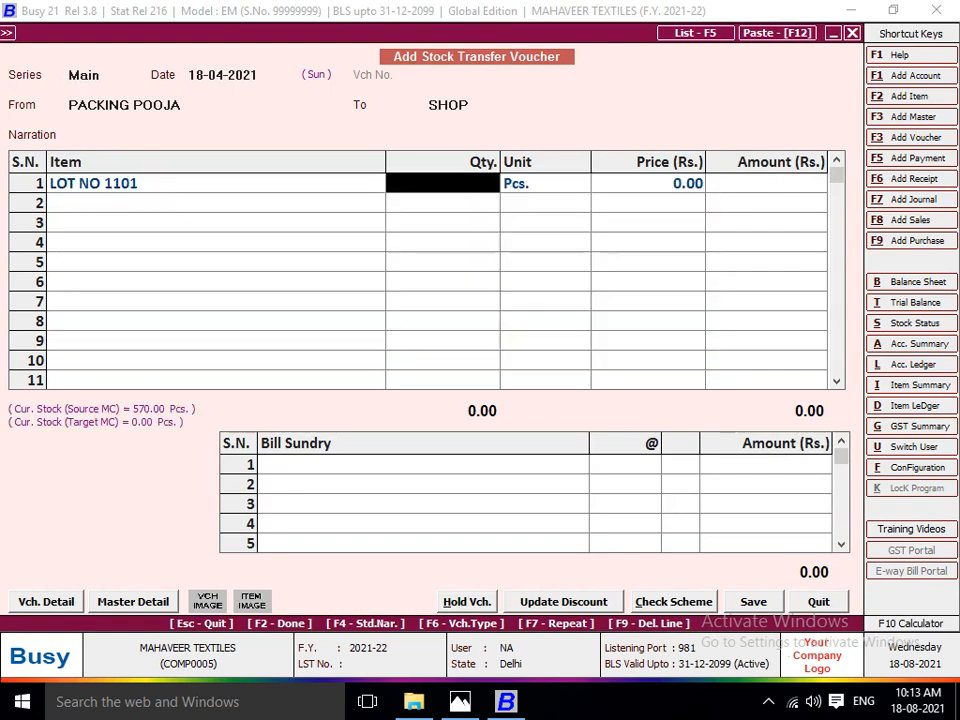
type("570")
key("Return")
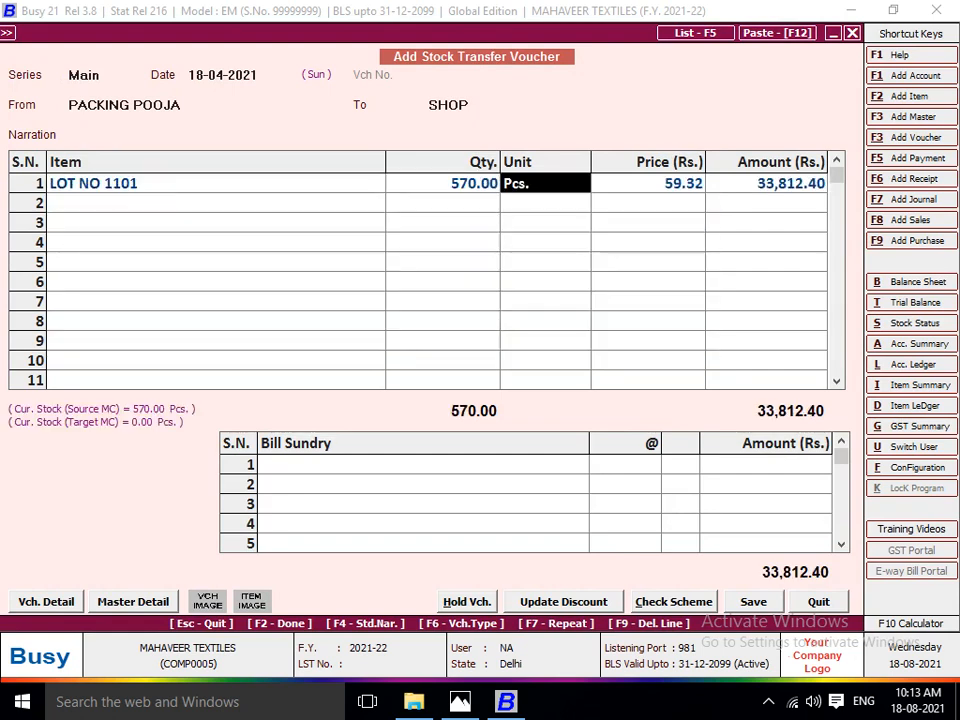
key("Return")
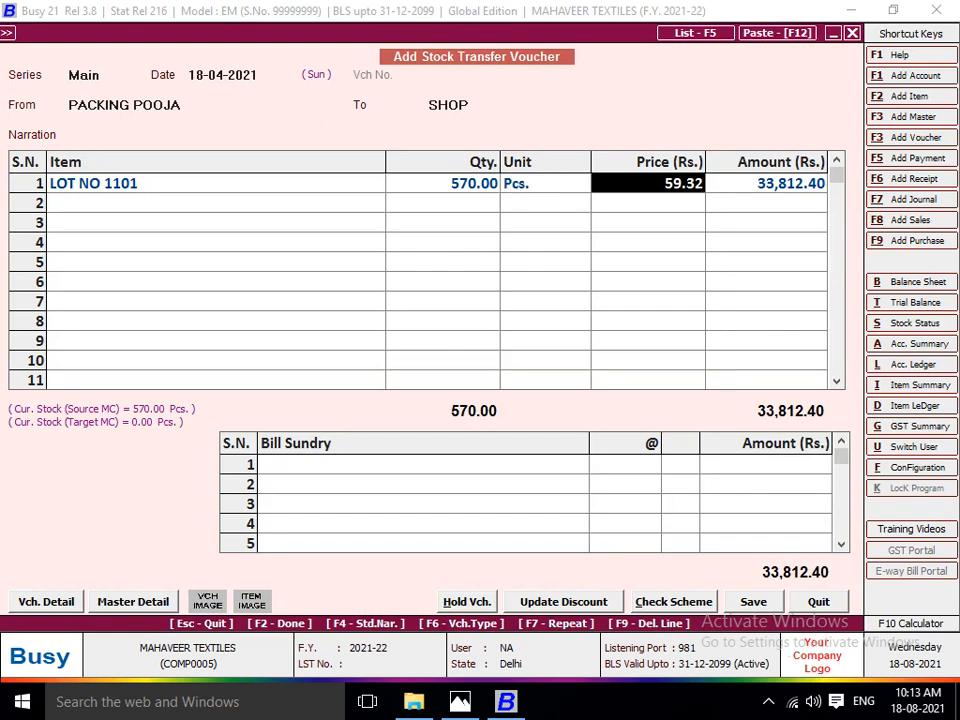
key("Return")
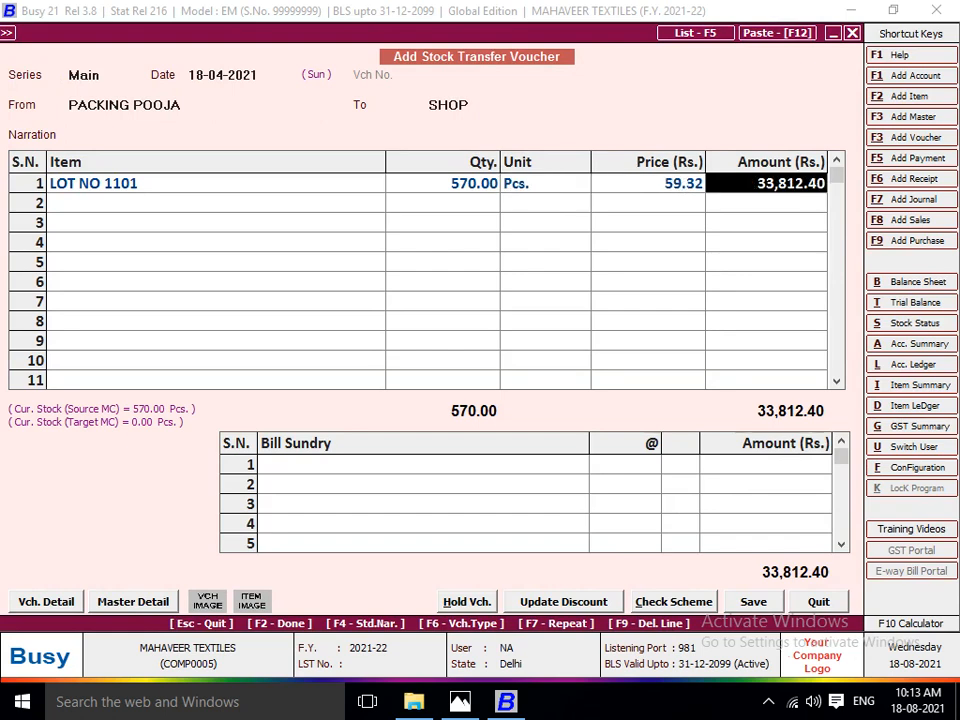
key("Return")
key("Return")
Add the JOB WORK A/C bill sundry at the packing rate of 8 per piece and save the voucher.
type("j")
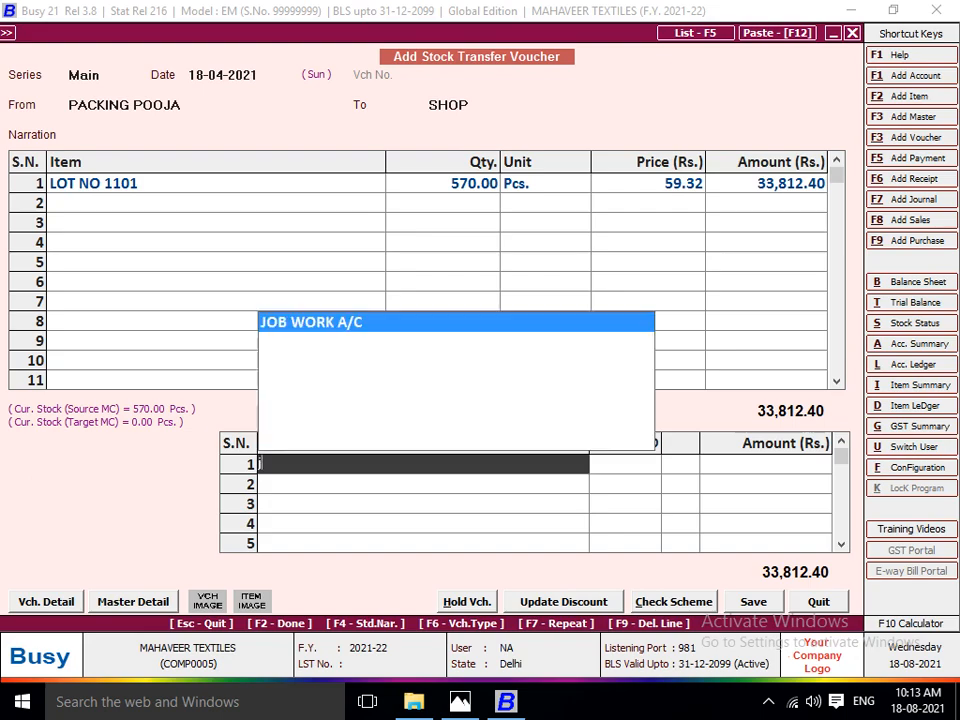
key("Return")
key("alt+Tab")
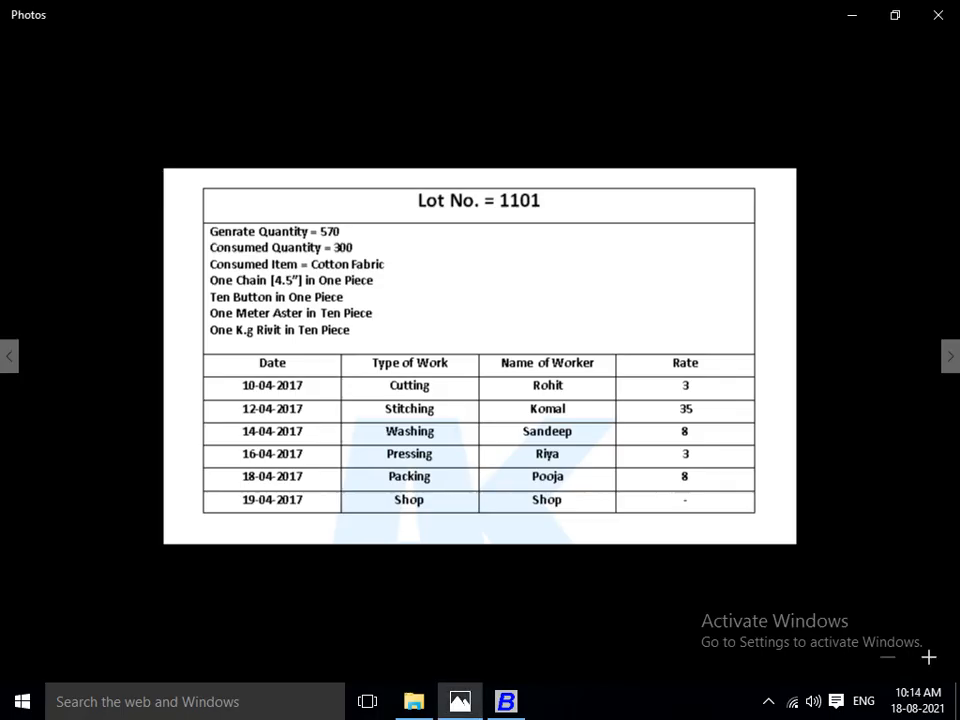
key("alt+Tab")
type("8")
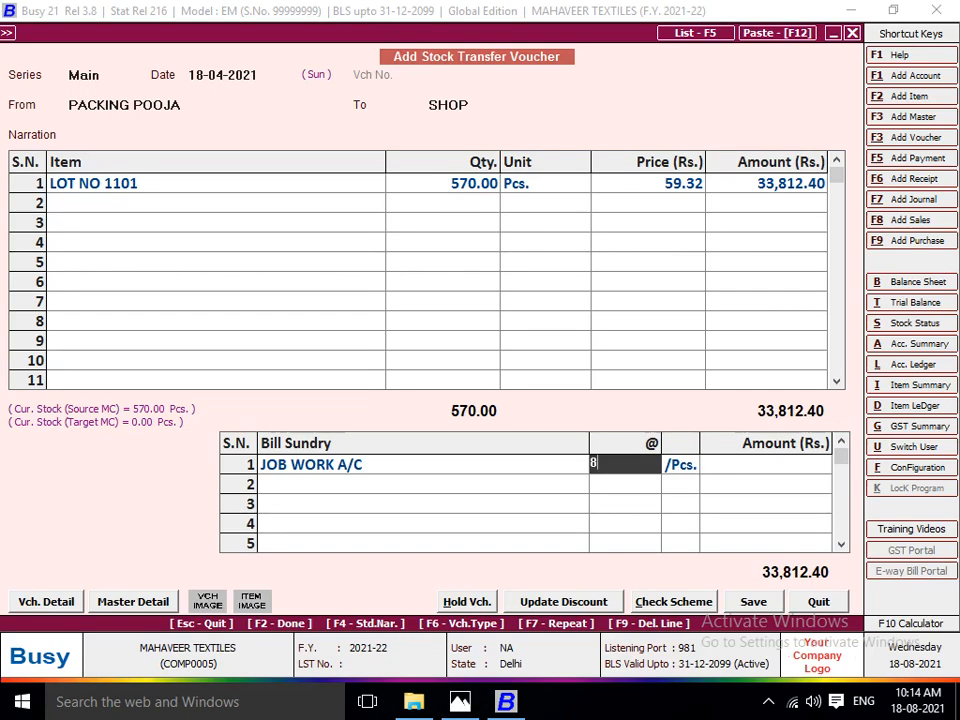
key("Return")
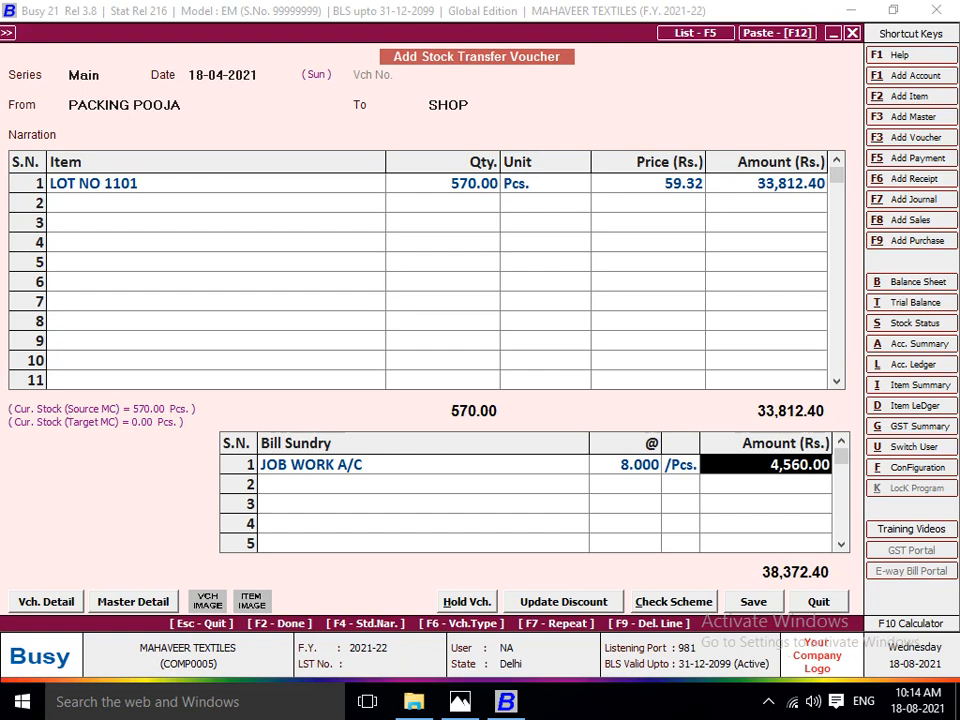
key("F2")
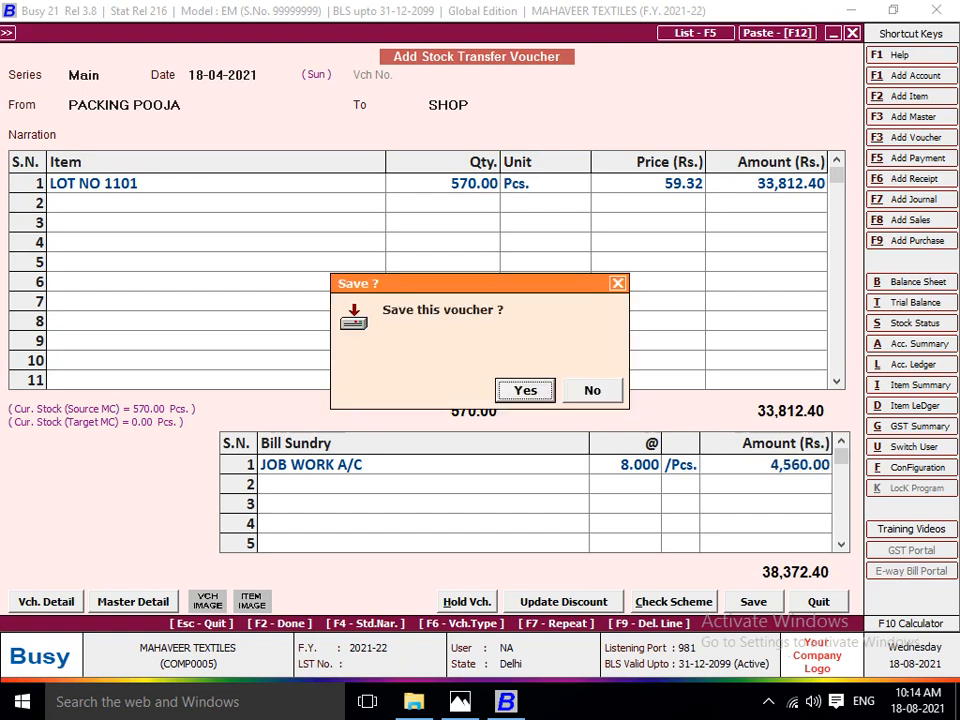
key("Return")
Date the next stock transfer voucher 19-04-2021 and set it from SHOP to Main Store.
key("alt+Tab")
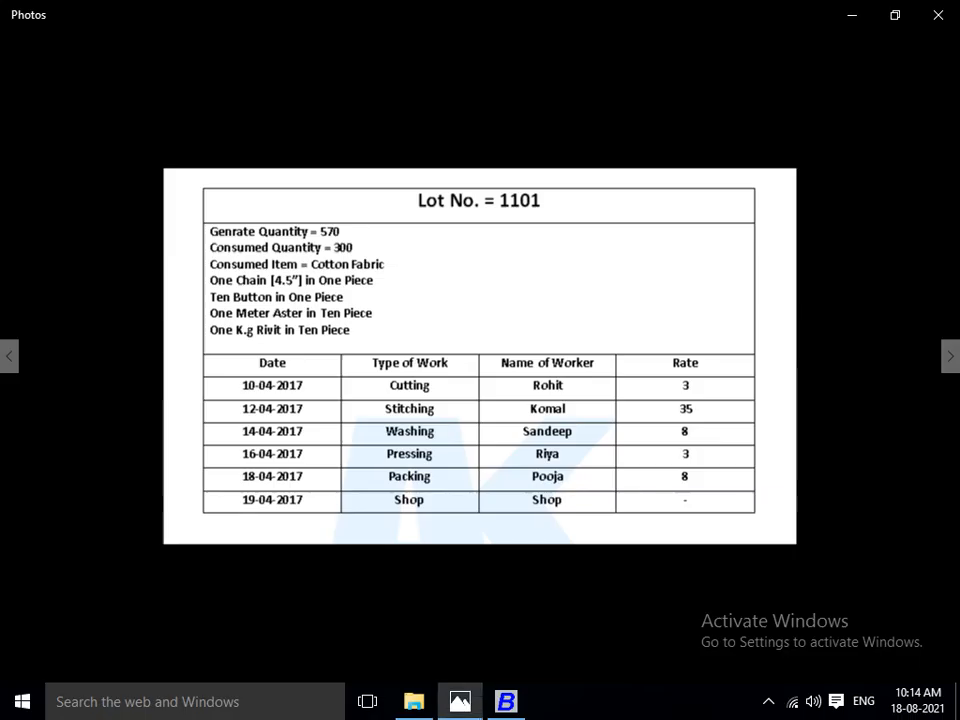
key("alt+Tab")
type("19")
key("Return")
type("SH")
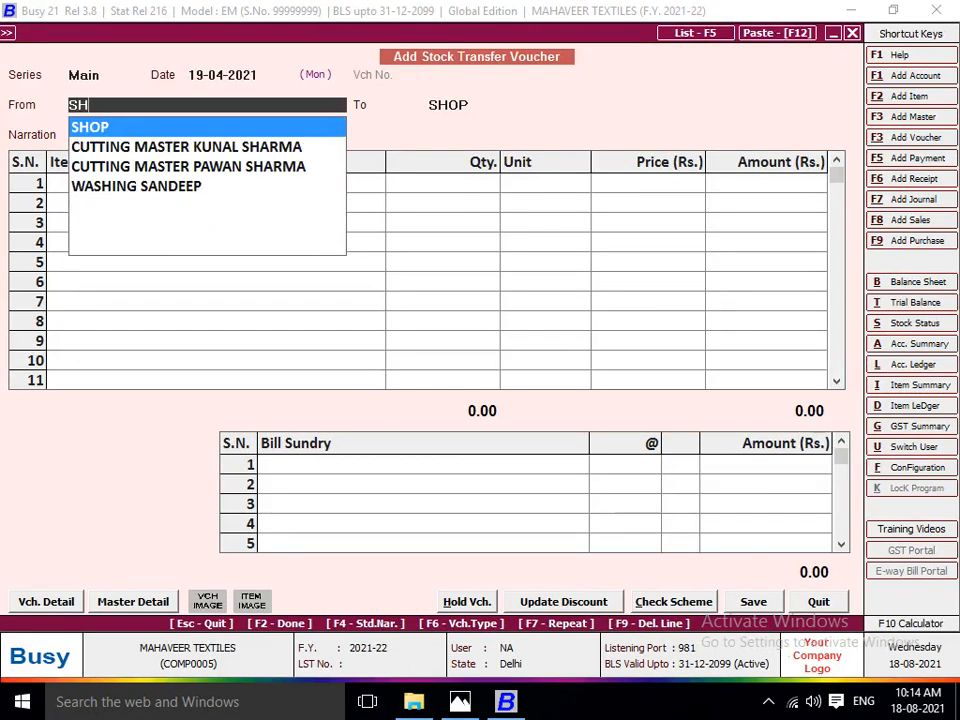
type("OP")
key("Return")
type("M")
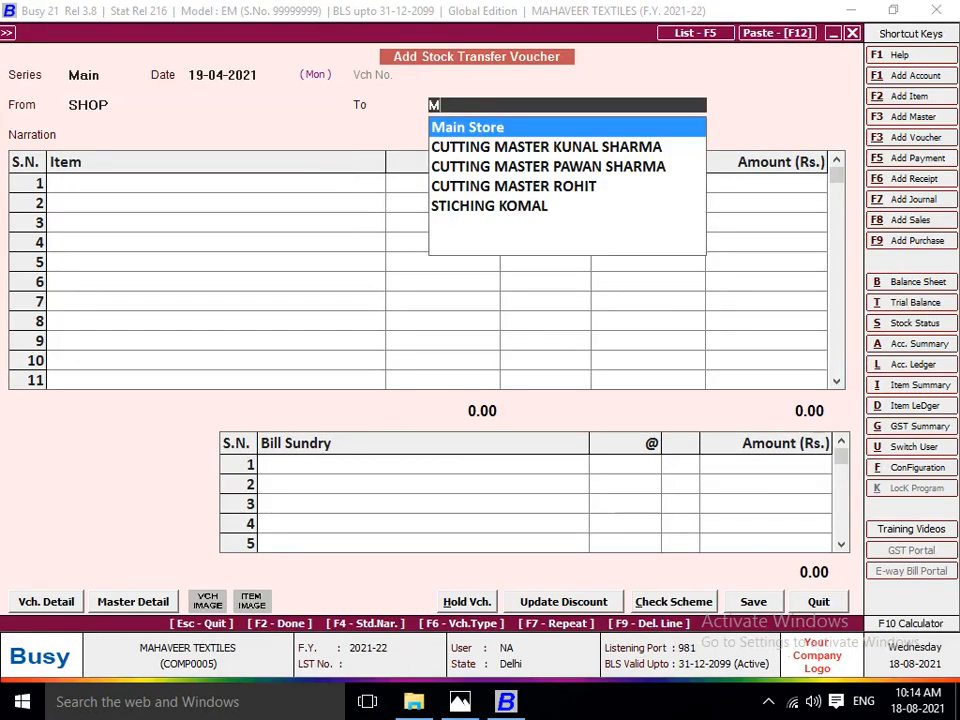
type("A")
key("Return")
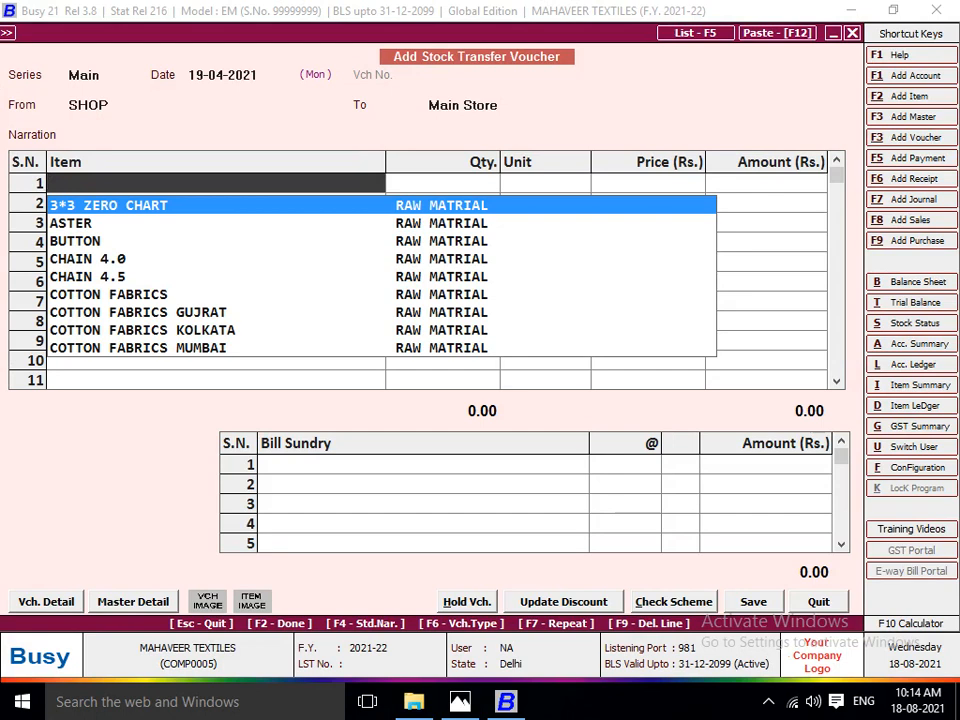
Add item LOT NO 1101 with a quantity of 570 Pcs. at the default price, without a bill sundry, and save the SHOP-to-Main Store voucher.
type("LOT")
key("Return")
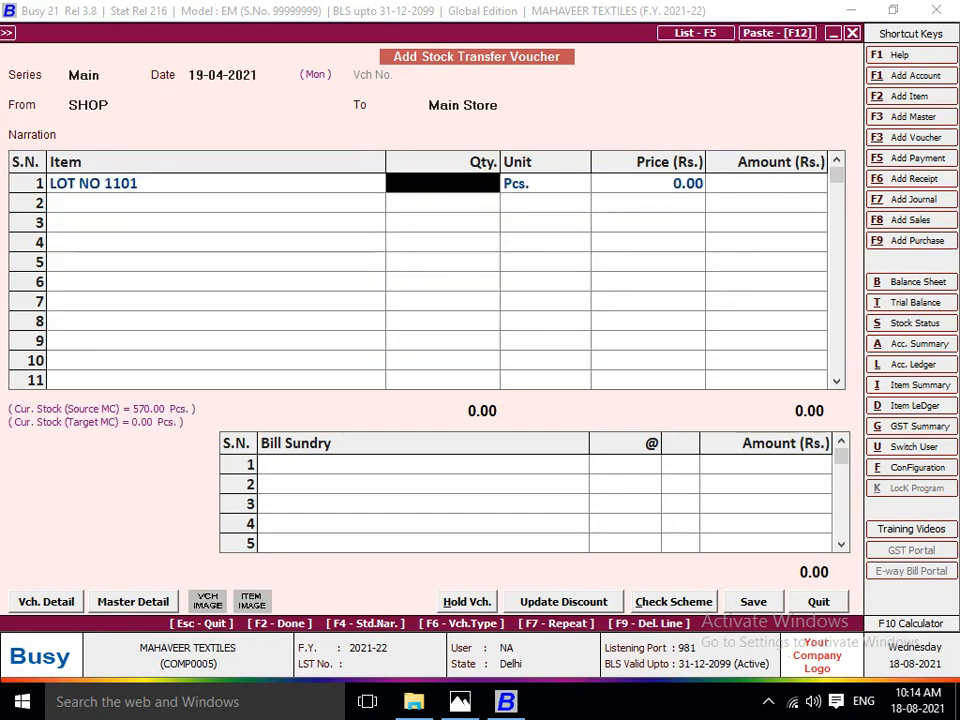
type("570")
key("Return")
key("Return")
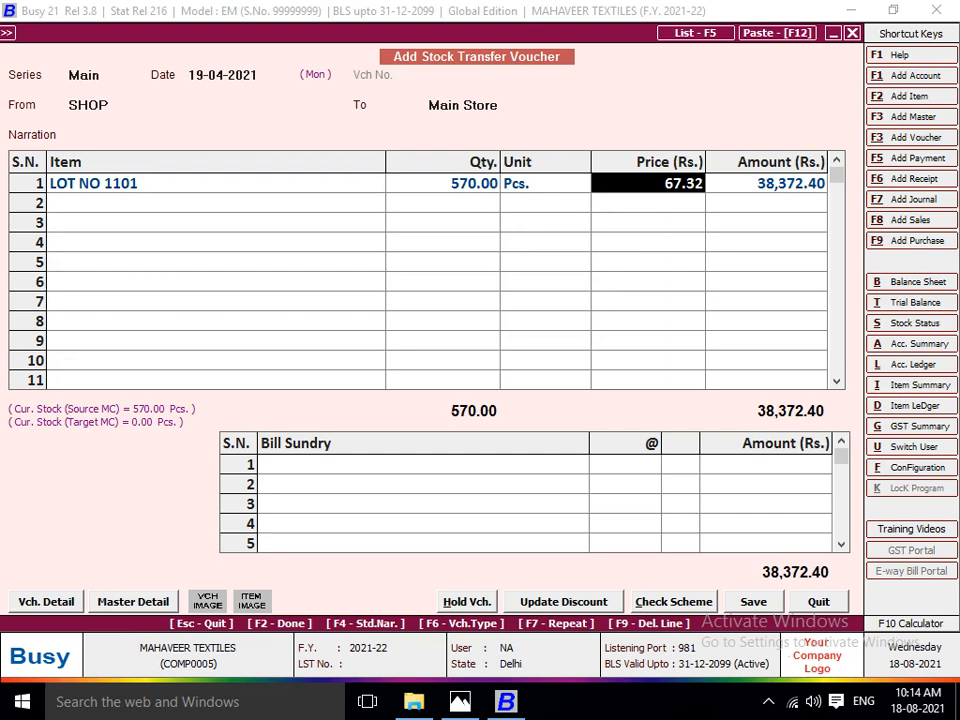
key("Return")
key("Return")
key("Return")
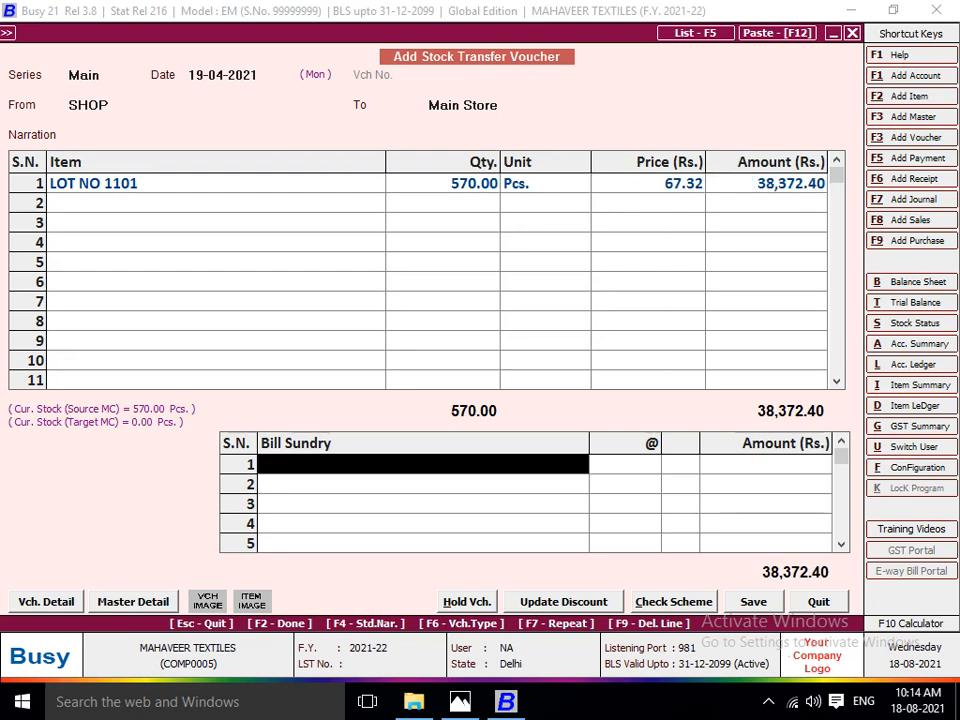
key("Return")
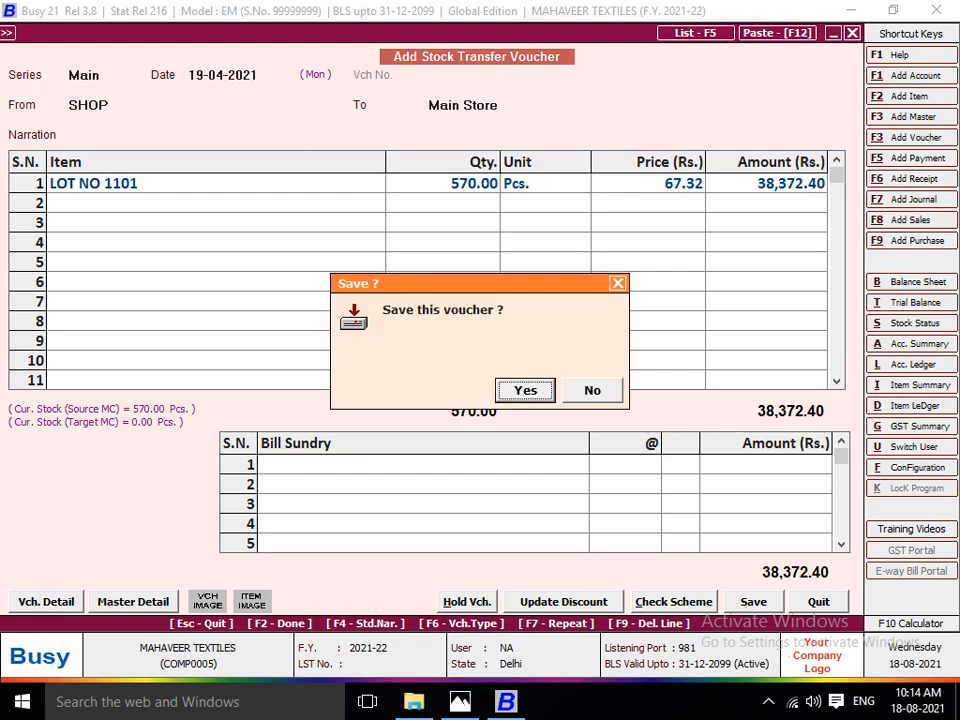
key("Return")
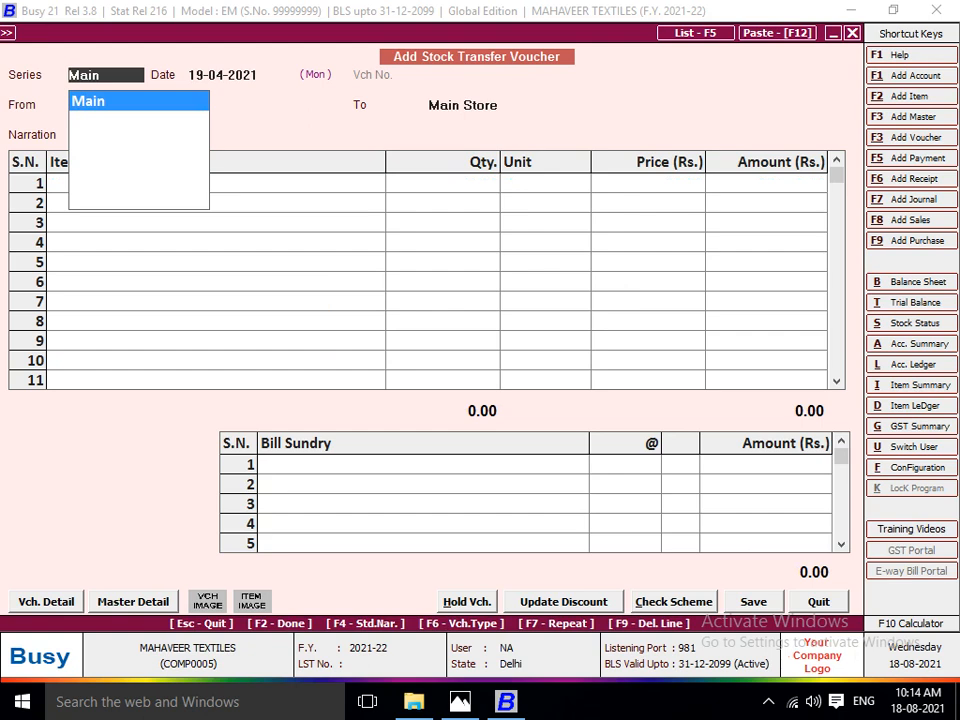
Leave voucher entry and open the Balance Sheet for 01-04-2021 to 19-04-2021 with the balance sheet stock updated.
key("Escape")
key("Escape")
key("Escape")
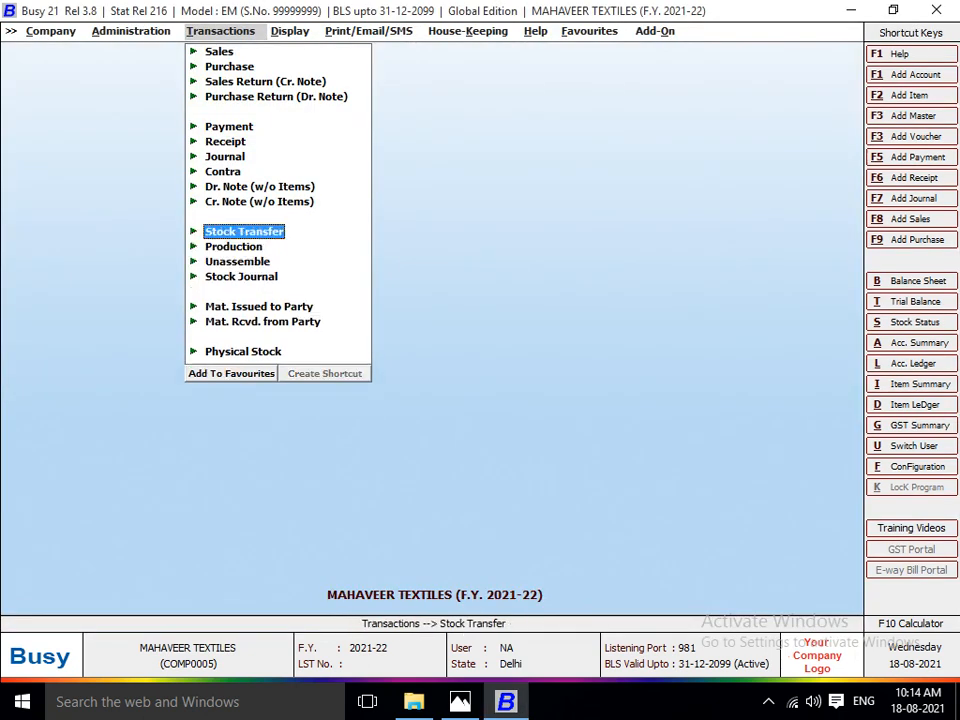
key("Right")
key("Escape")
key("Up")
key("Up")
key("Up")
key("Up")
key("Up")
key("Up")
key("Up")
key("Up")
key("Up")
key("Up")
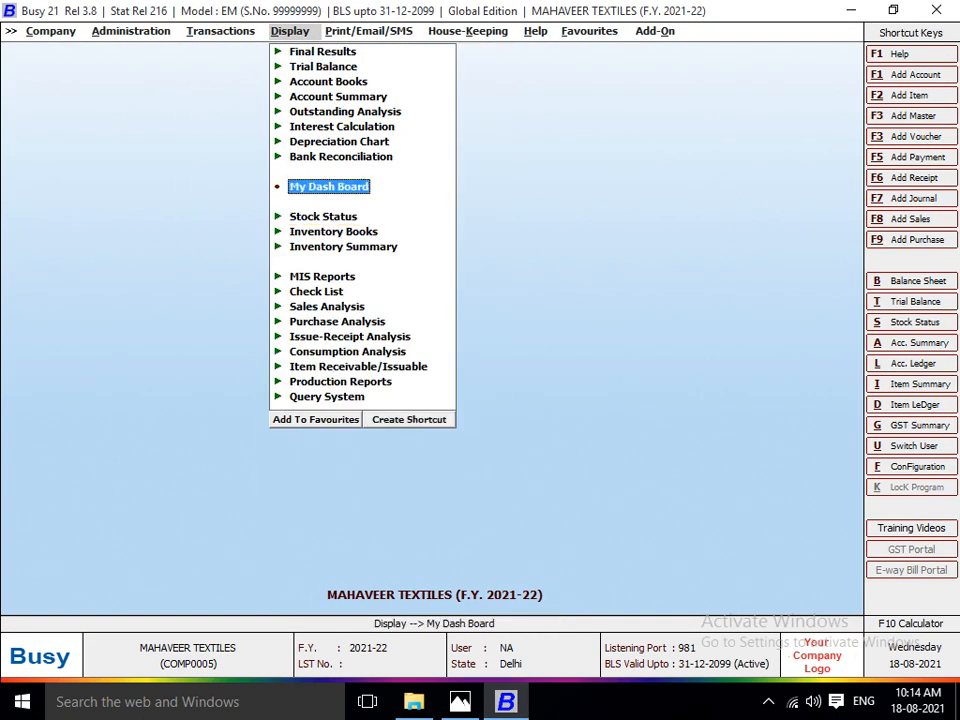
key("Right")
key("Escape")
key("Down")
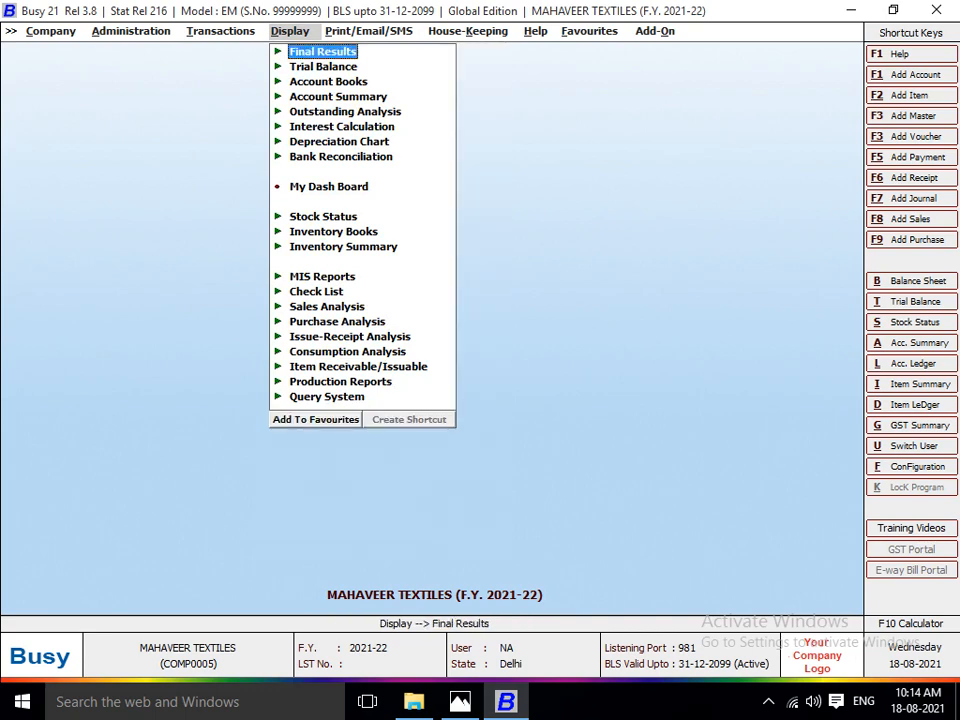
key("Right")
key("Right")
key("Return")
key("Return")
key("Return")
type("Y")
key("Return")
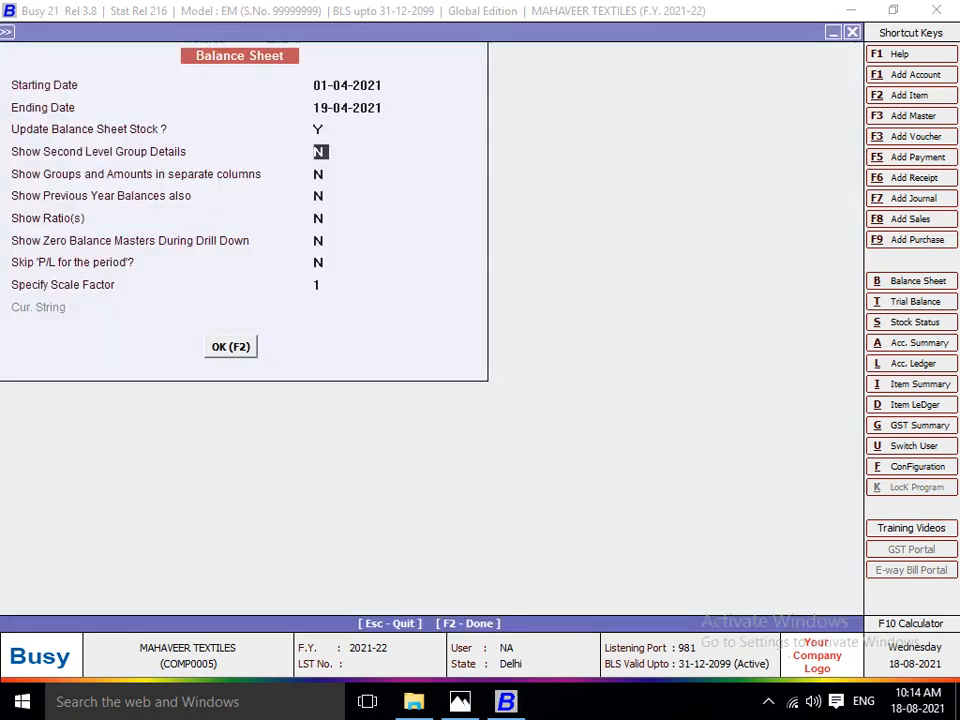
key("Return")
key("Return")
key("F2")
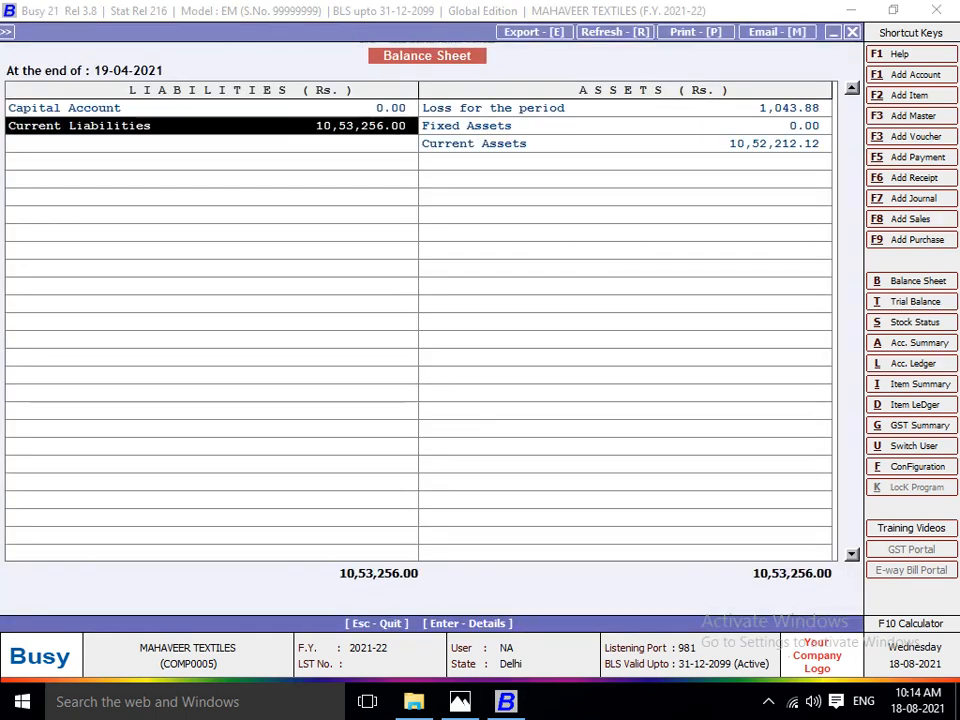
Drill down from Current Liabilities through Sundry Creditors into the JOB WORKER group's balances.
key("Return")
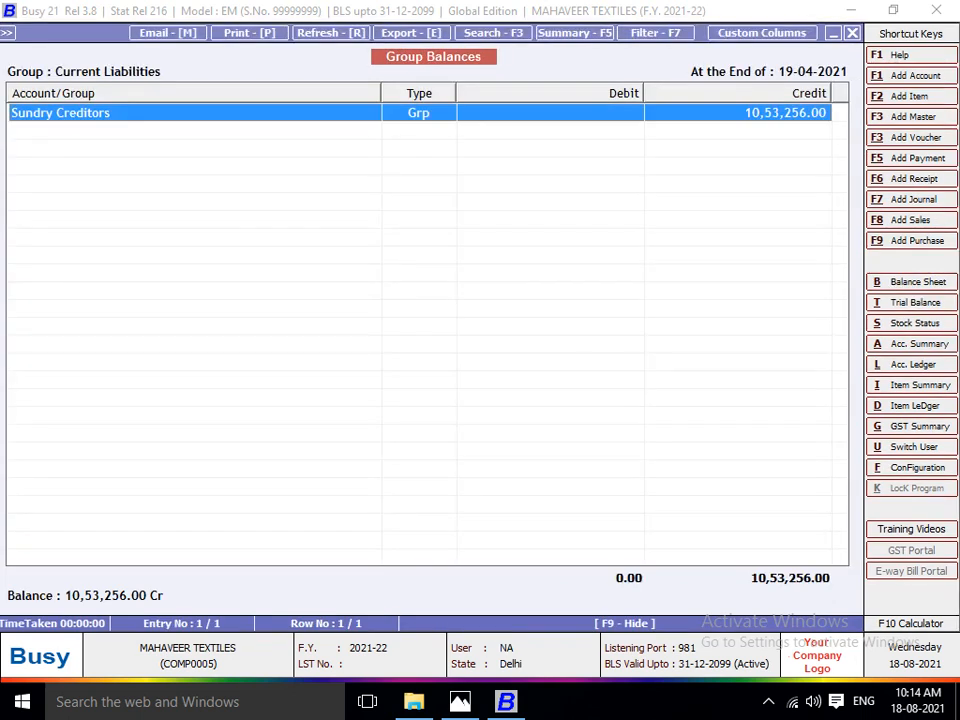
key("Return")
key("Down")
key("Up")
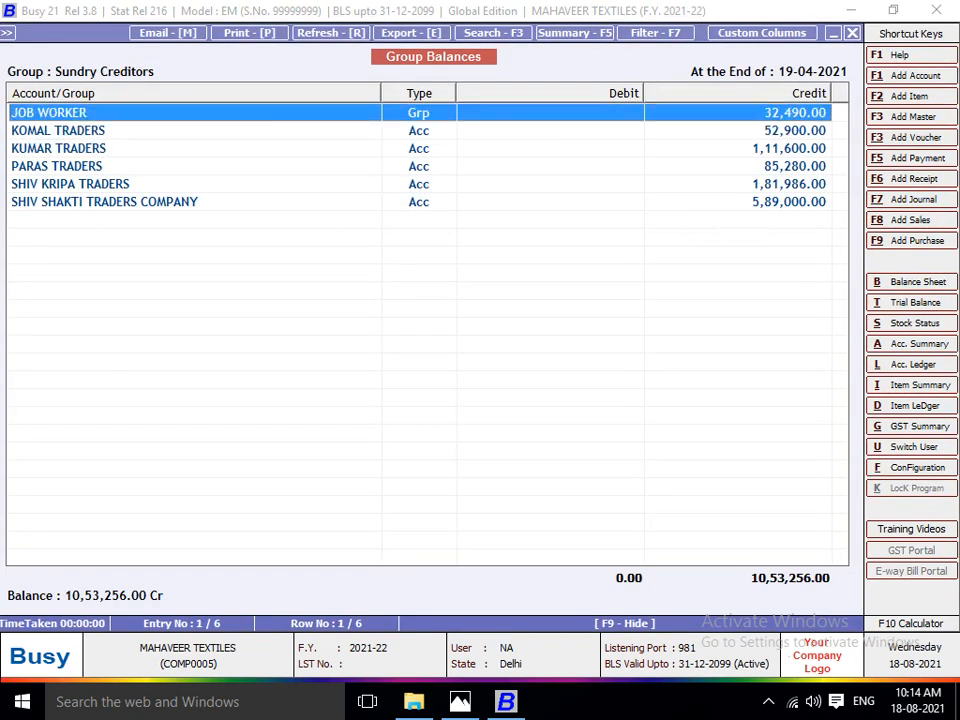
key("Down")
key("Up")
key("Return")
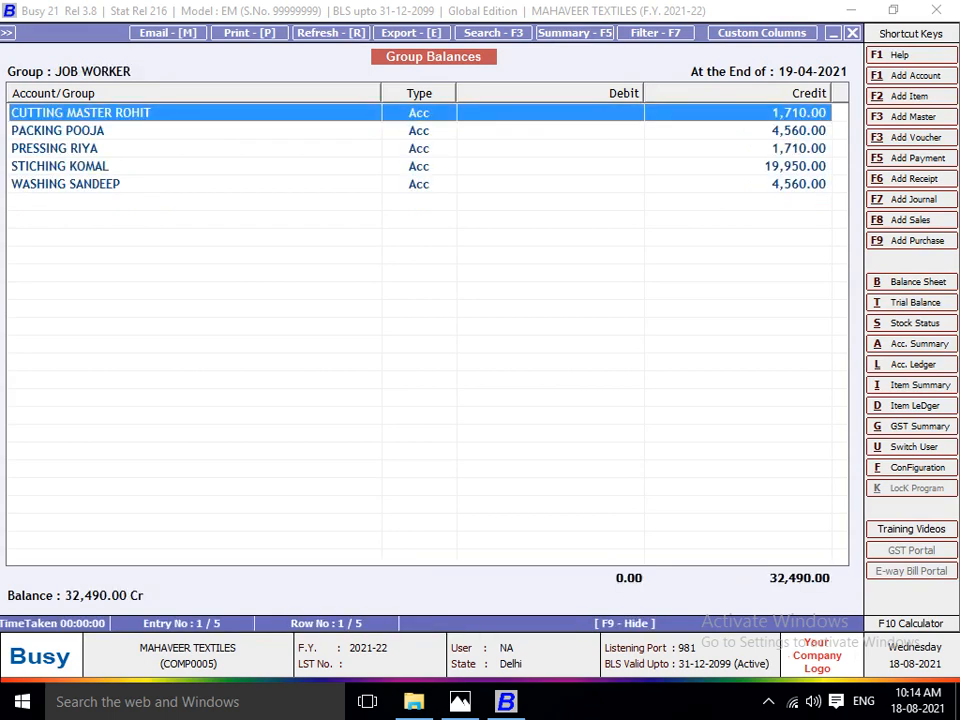
Examine the credit balance of each job worker for cutting, packing, pressing, stitching and washing, and close the reports.
key("Down")
key("Up")
key("Down")
key("Down")
key("Down")
key("Down")
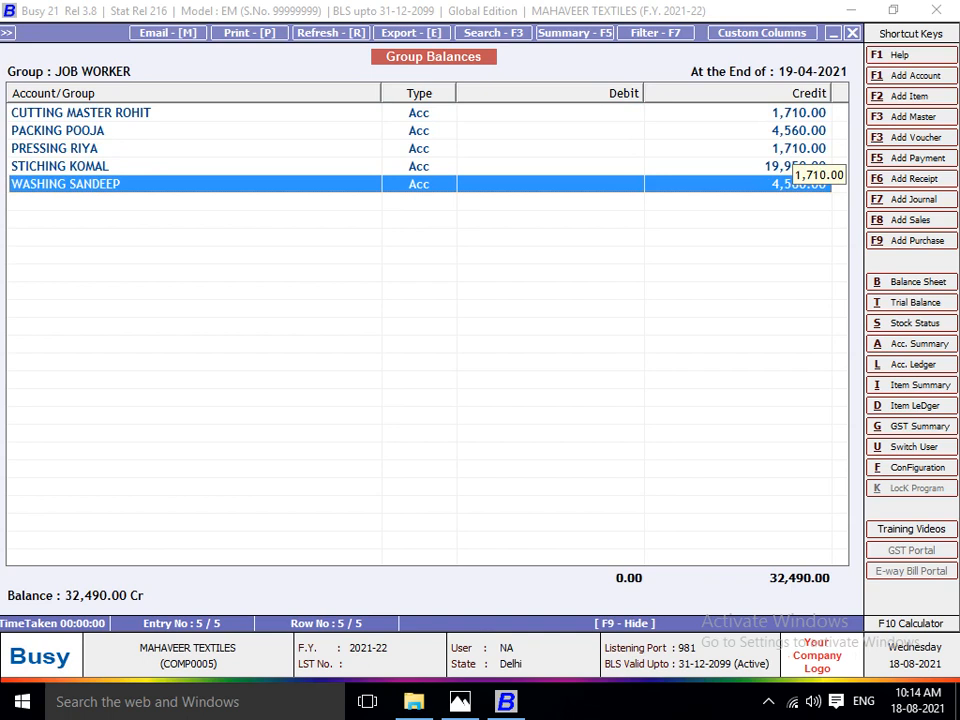
key("Up")
key("Up")
key("Up")
key("Up")
key("Down")
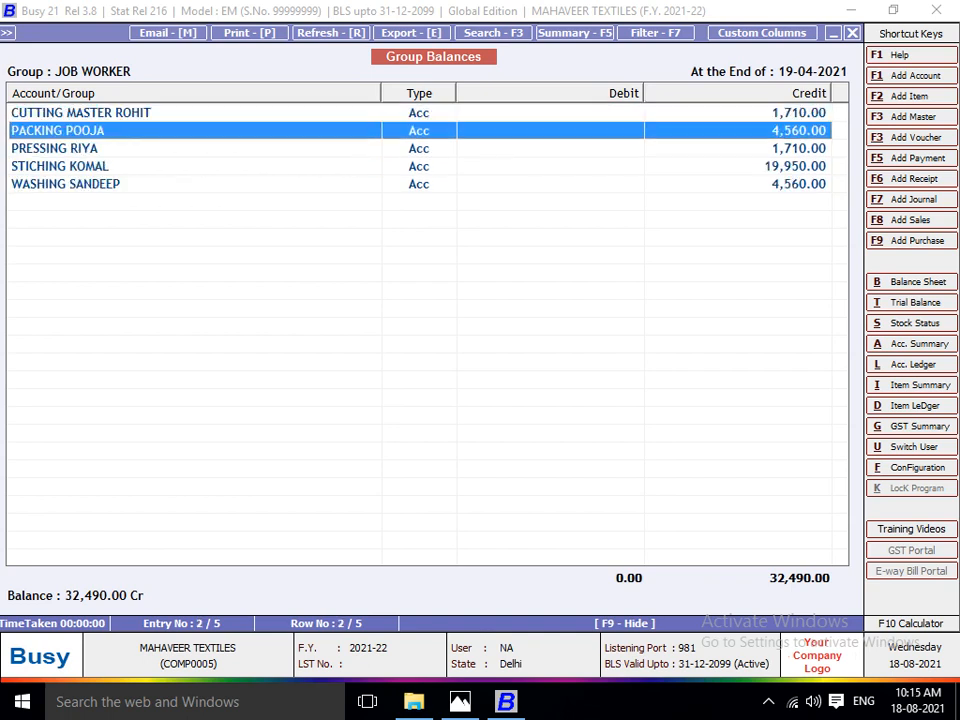
key("Down")
key("Down")
key("Down")
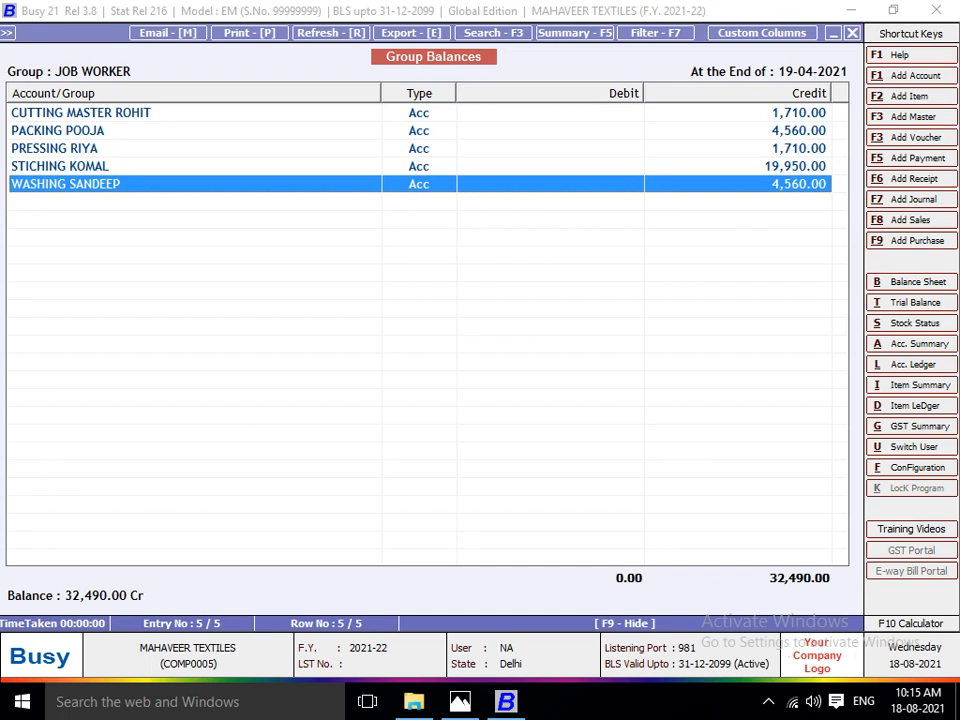
key("Escape")
key("Escape")
key("Escape")
key("Escape")
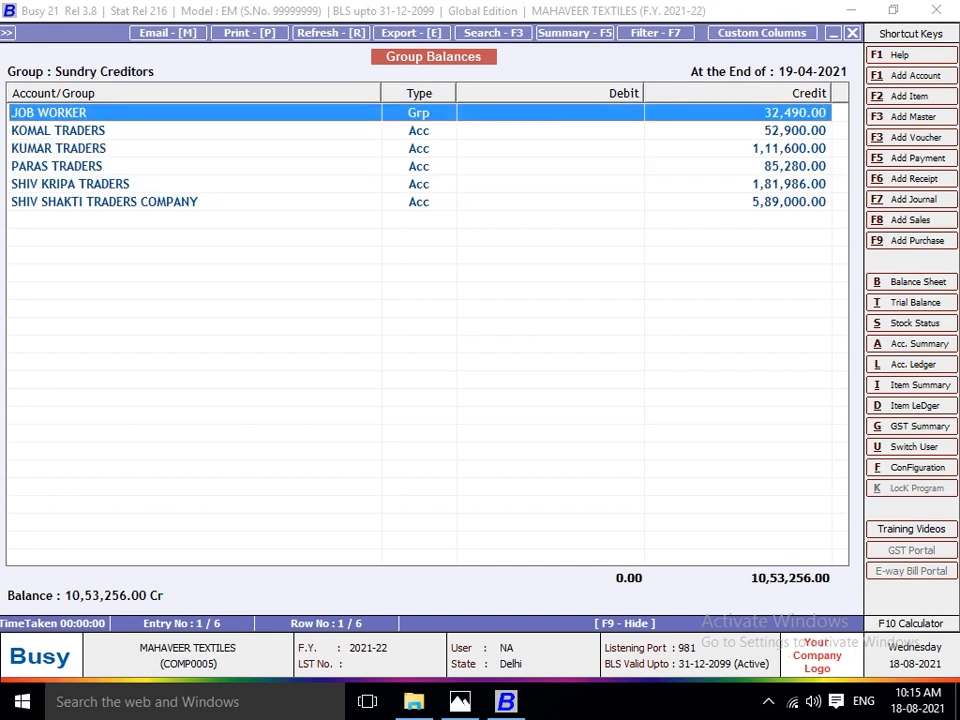
key("Escape")
Show the alphabetical closing stock balances for item group FINISH GOODS, check the LOT NO 1101 row, and close the report.
key("Down")
key("Down")
key("Down")
key("Down")
key("Down")
key("Down")
key("Down")
key("Down")
key("Down")
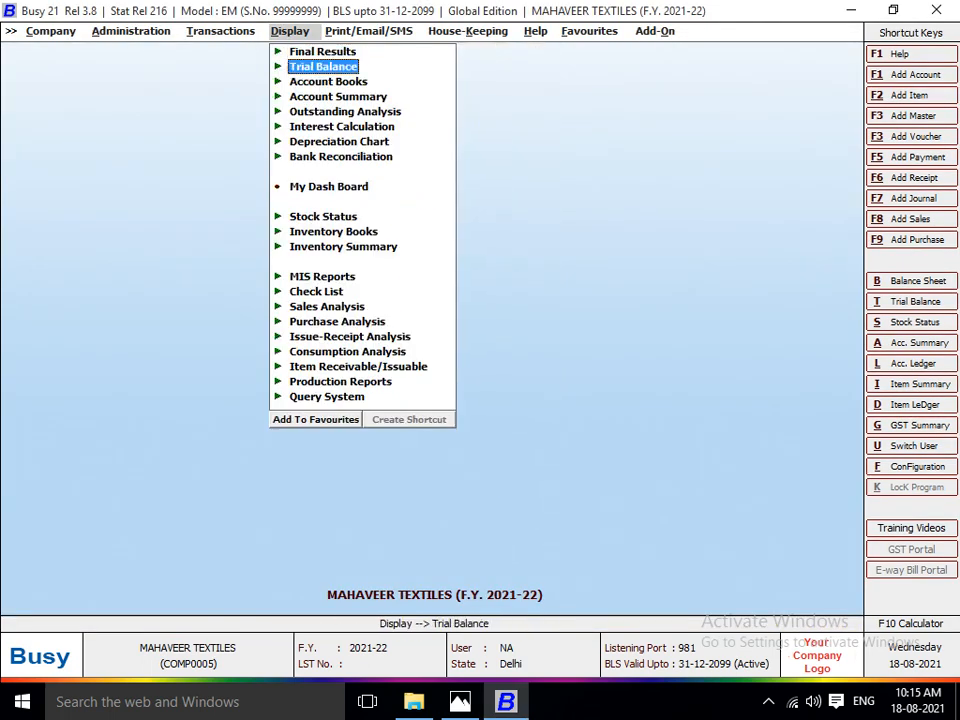
key("Return")
key("Return")
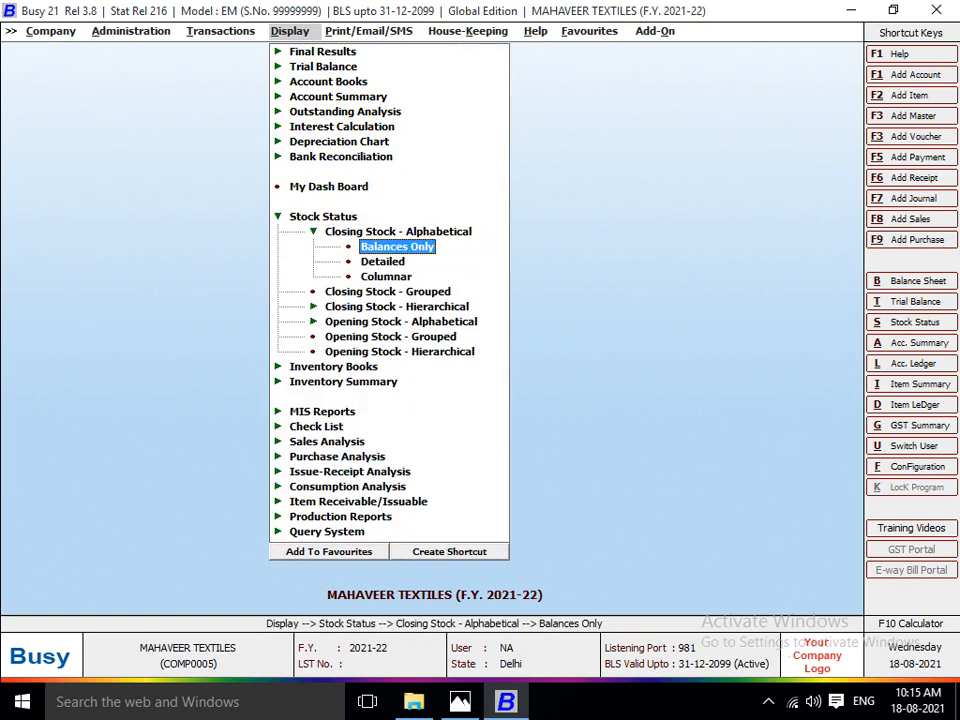
key("Return")
key("Return")
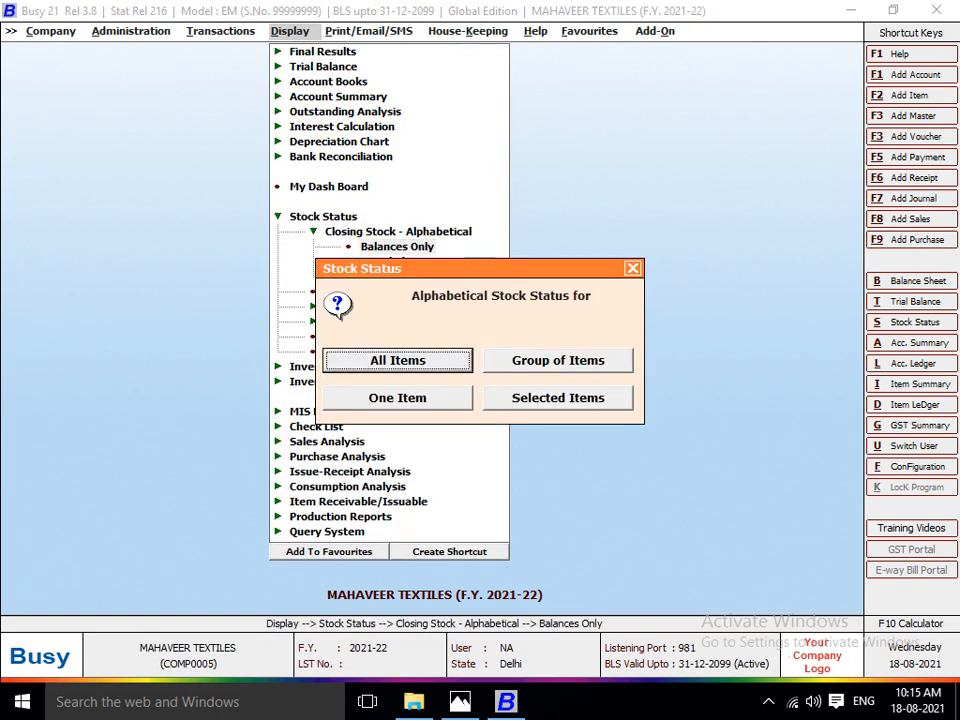
key("Right")
key("Return")
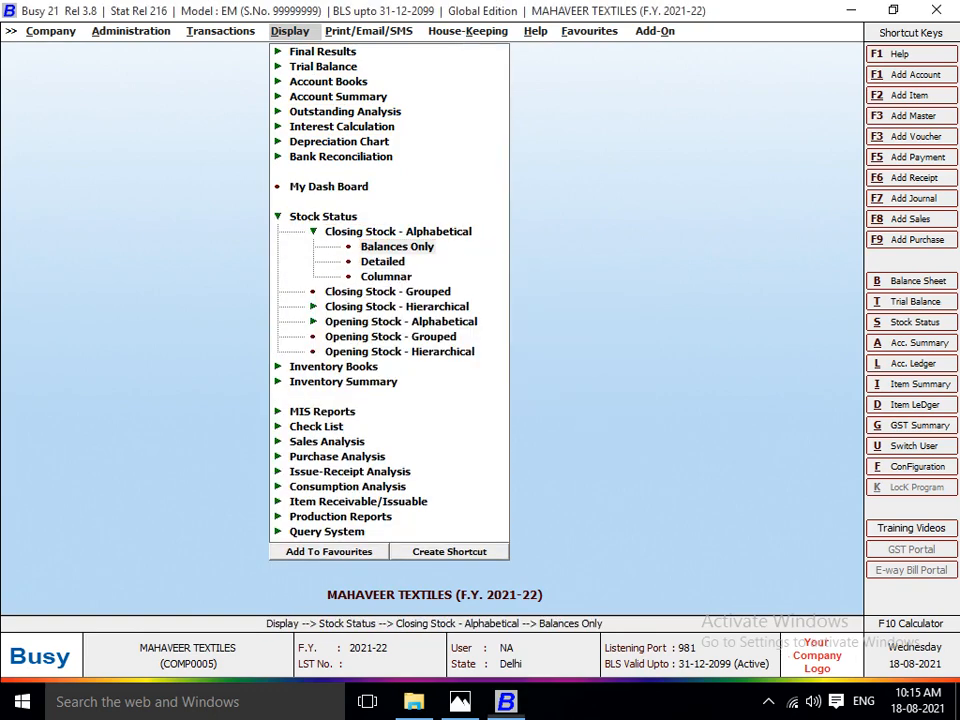
key("Return")
key("F2")
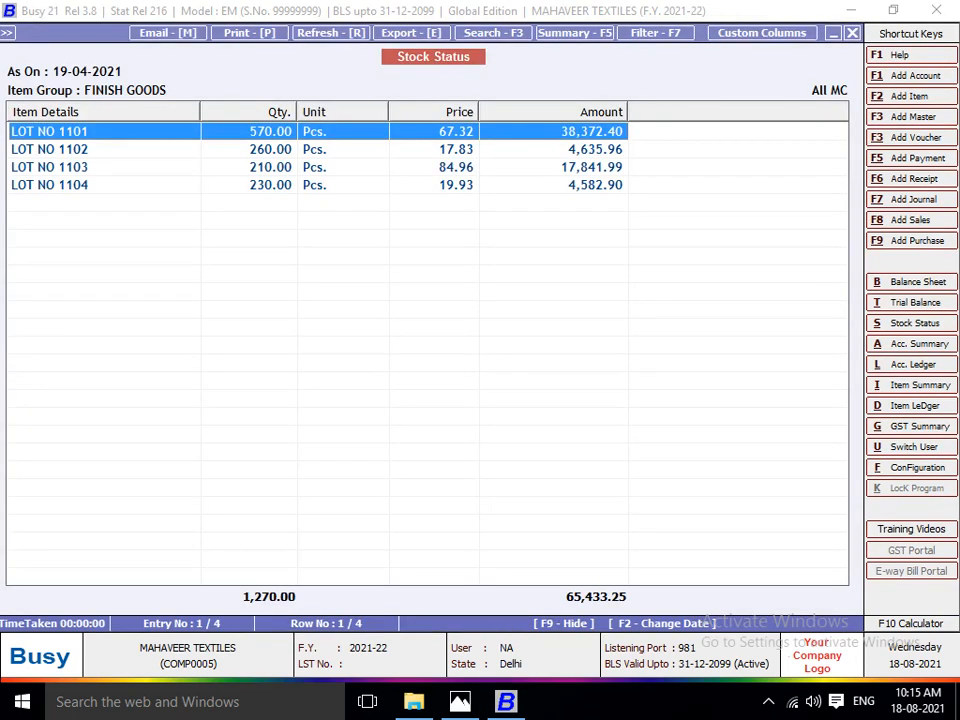
key("Down")
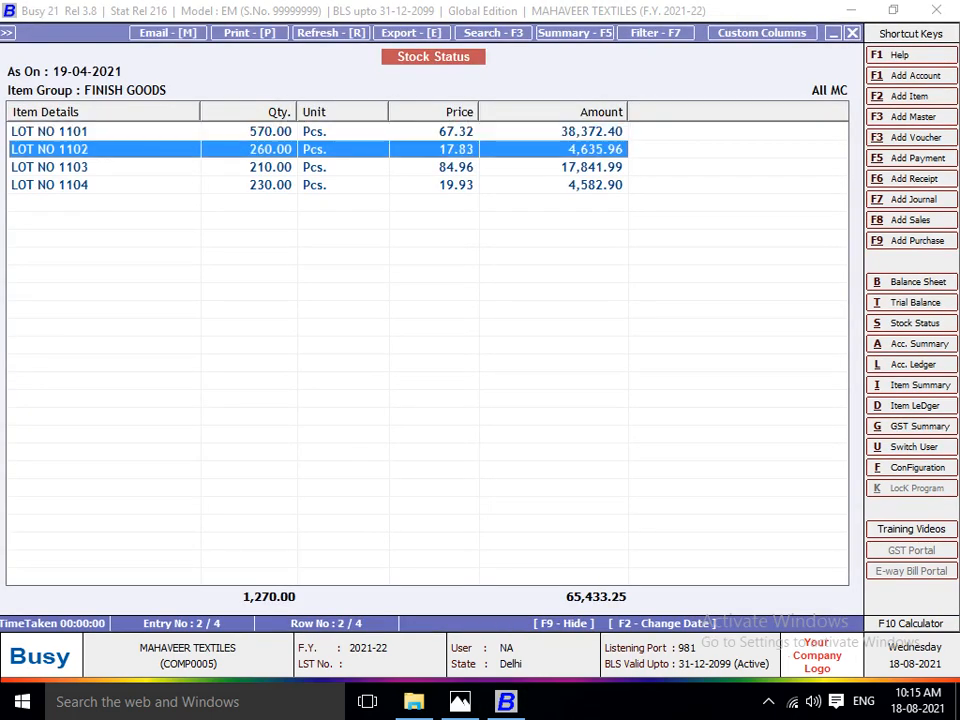
key("Up")
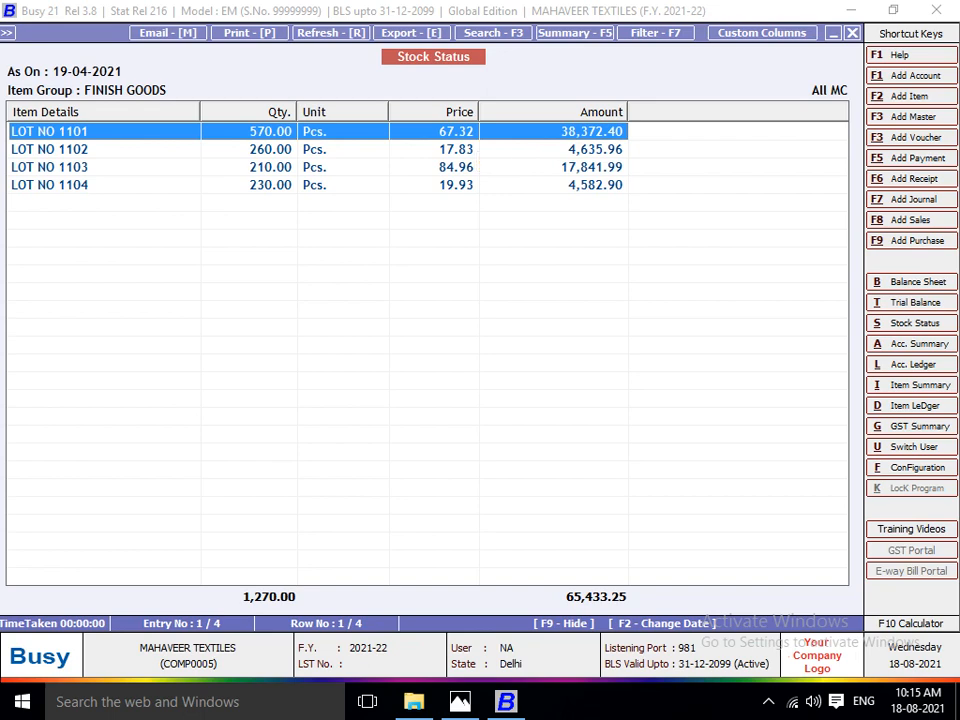
key("Escape")
key("Escape")
key("Escape")
Start a new stock transfer voucher and bring up the Lot No. 1102 work sheet in Photos for reference.
key("Left")
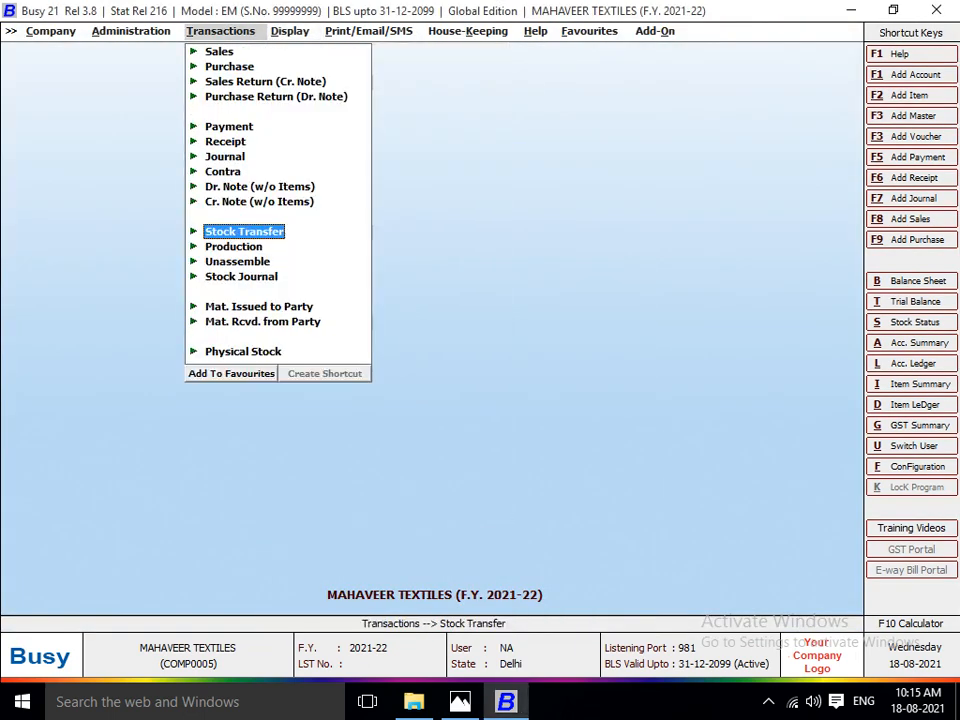
key("Return")
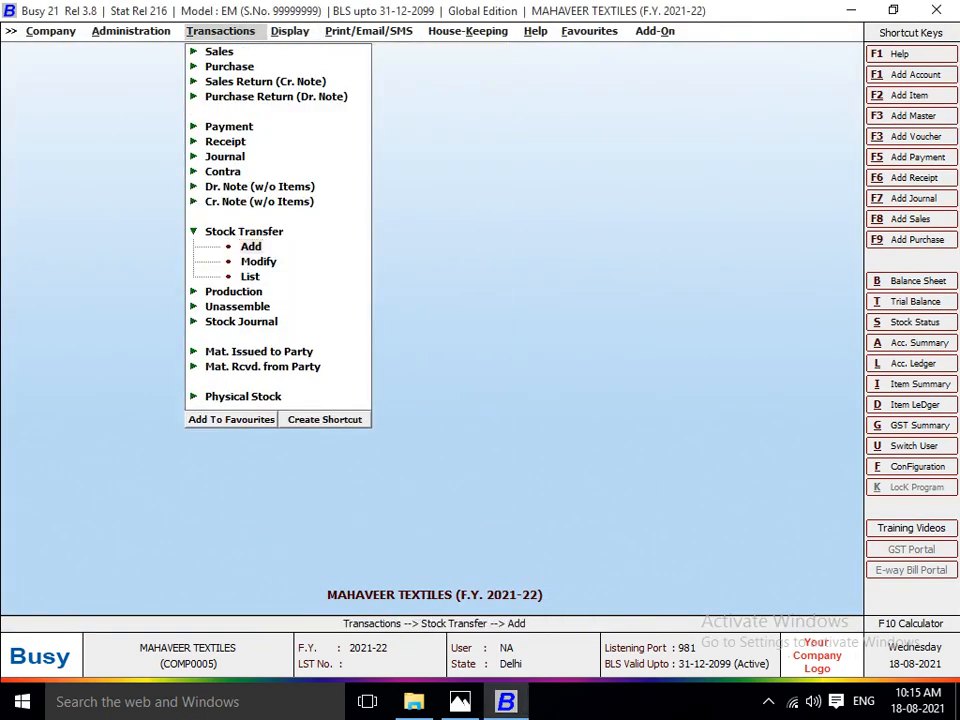
key("Return")
key("Return")
key("alt+Tab")
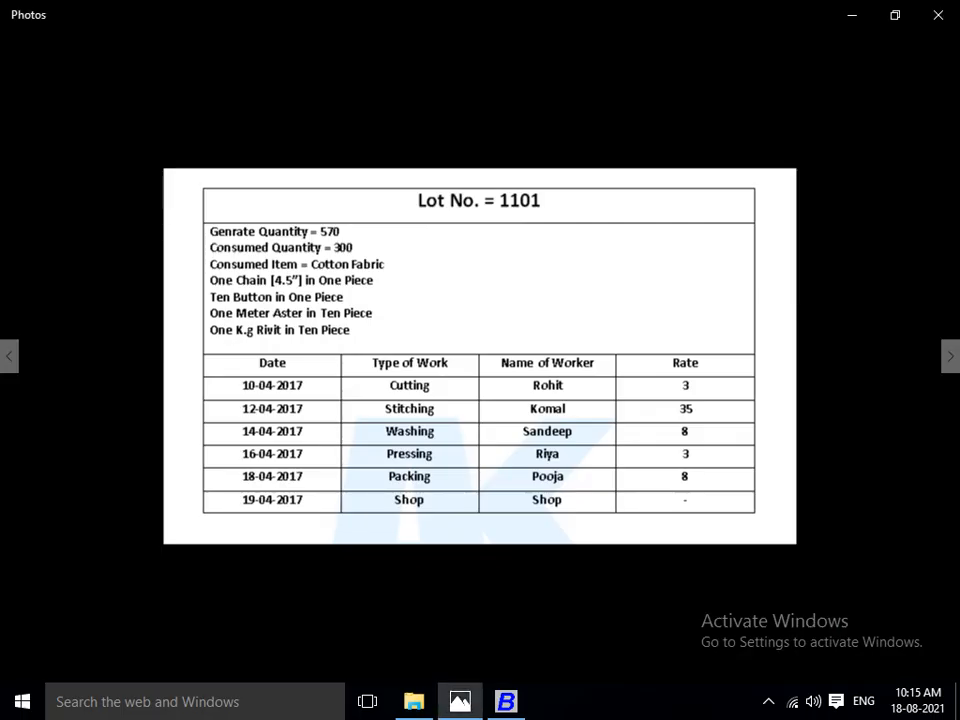
key("Right")
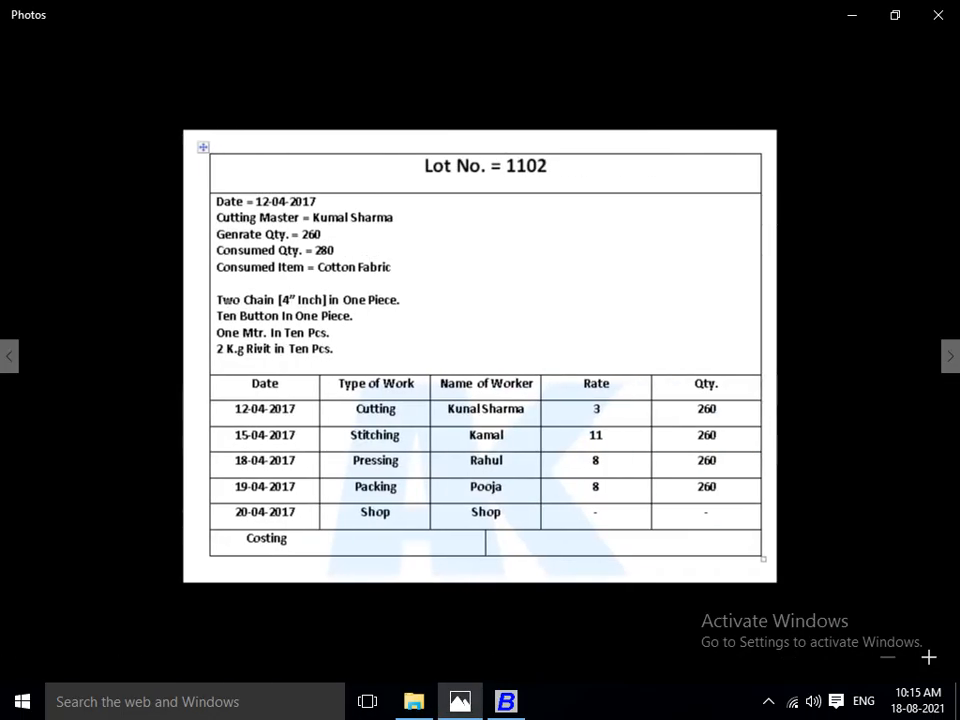
key("alt+Tab")
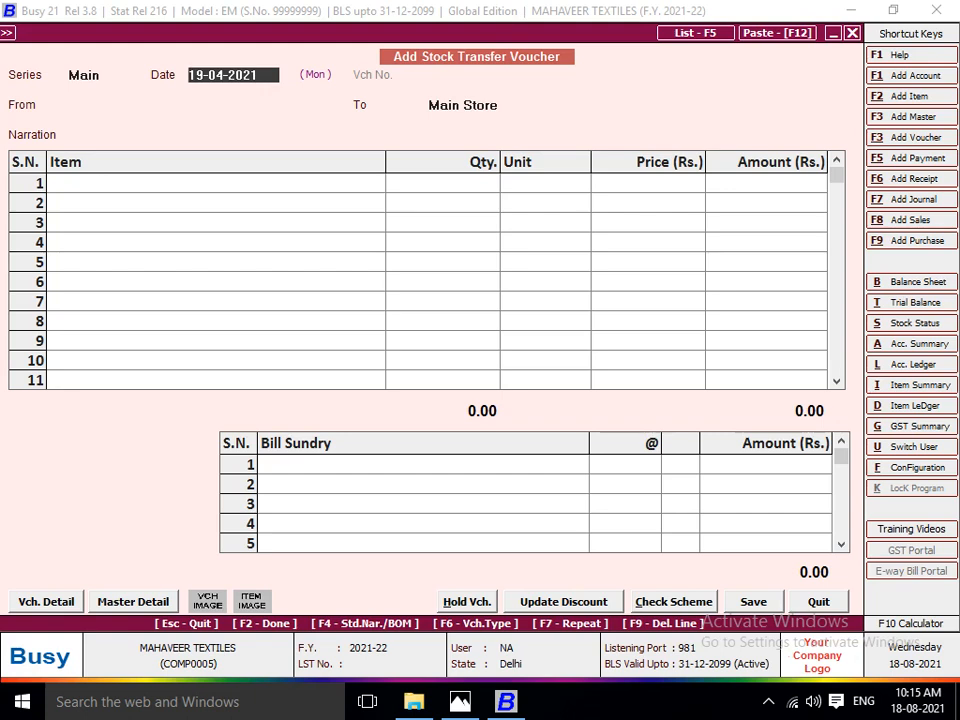
Date the voucher 12-04-2021 and set its source centre to the Lot No. 1102 cutting master, consulting the work sheet.
type("12-04-2021")
key("Return")
key("alt+Tab")
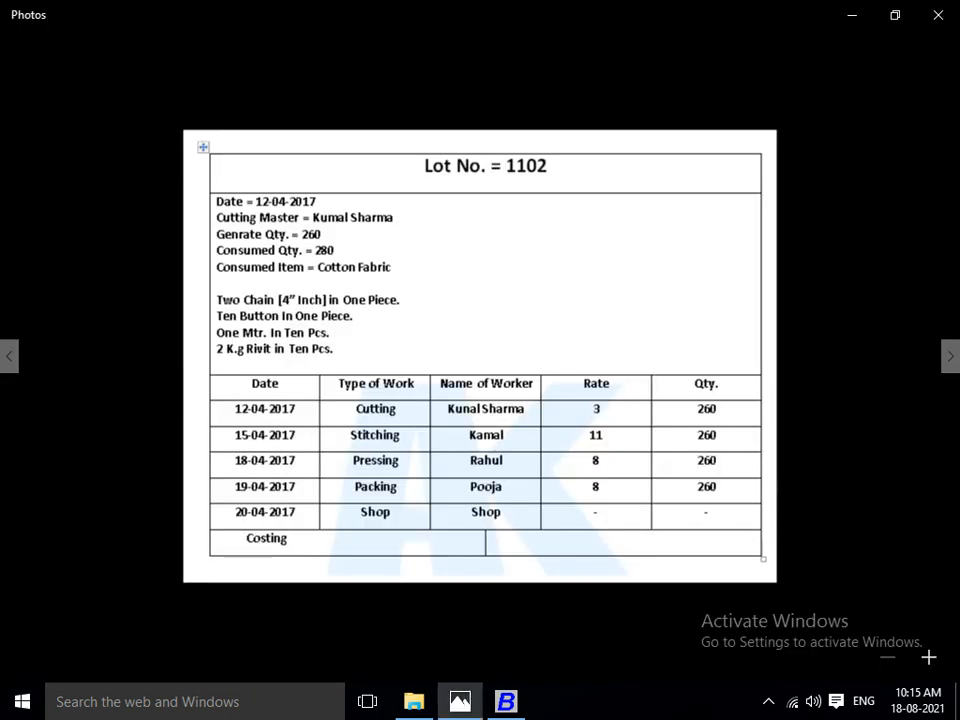
key("alt+Tab")
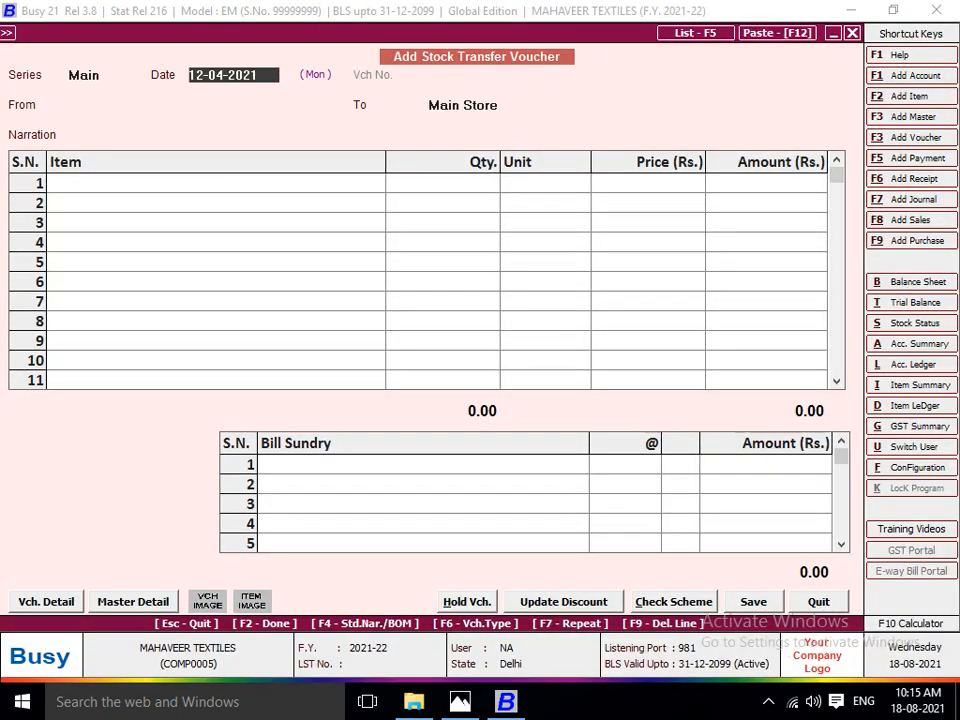
key("alt+Tab")
key("alt+Tab")
key("Return")
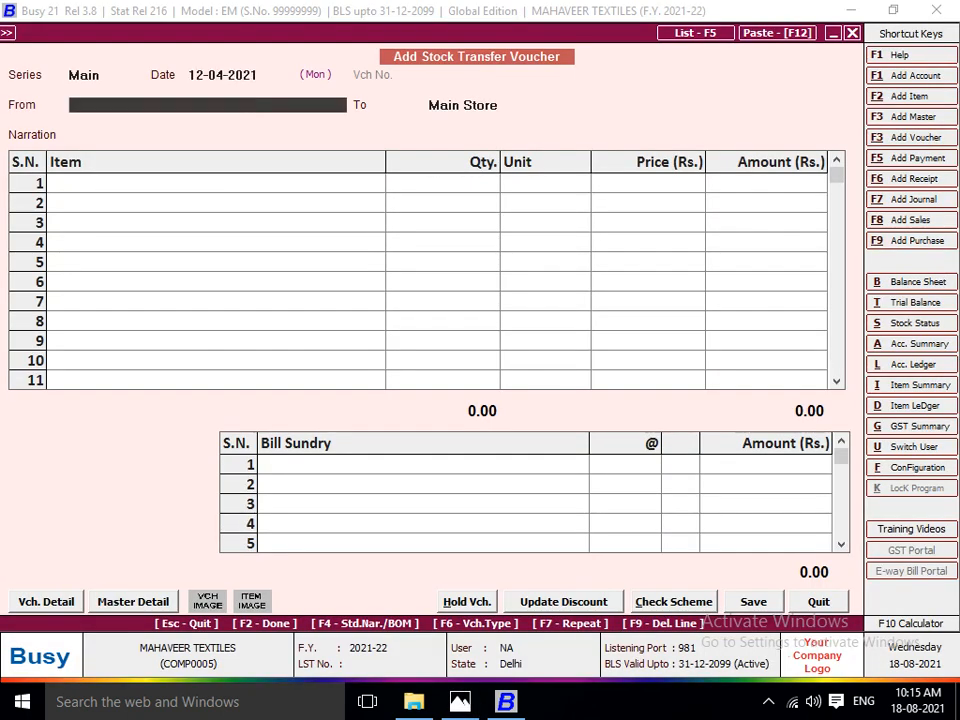
type("KUN")
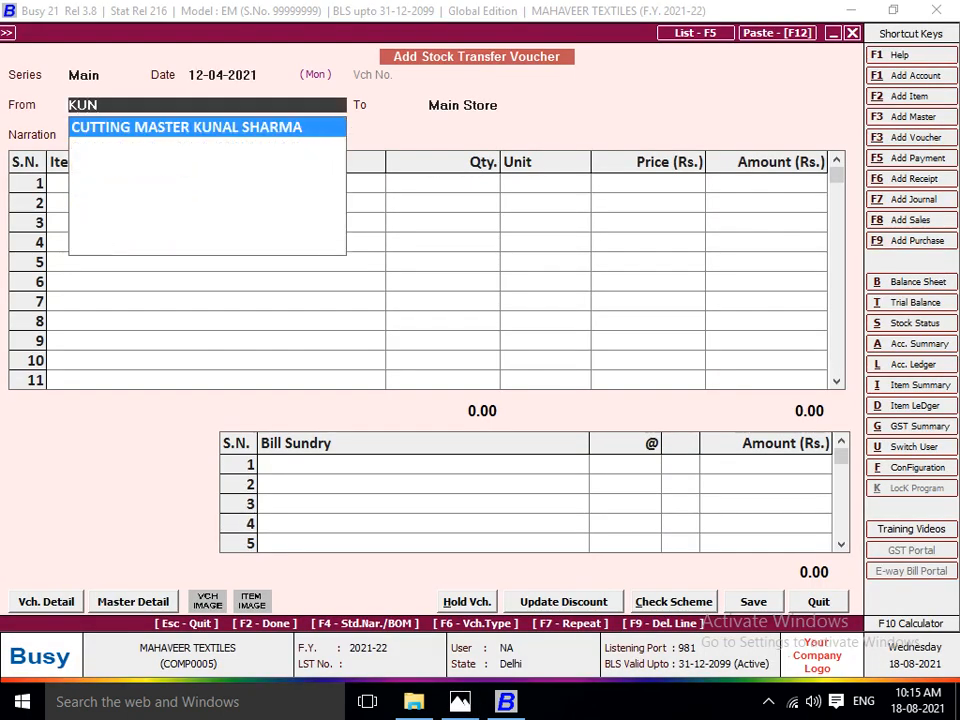
key("Return")
key("alt+Tab")
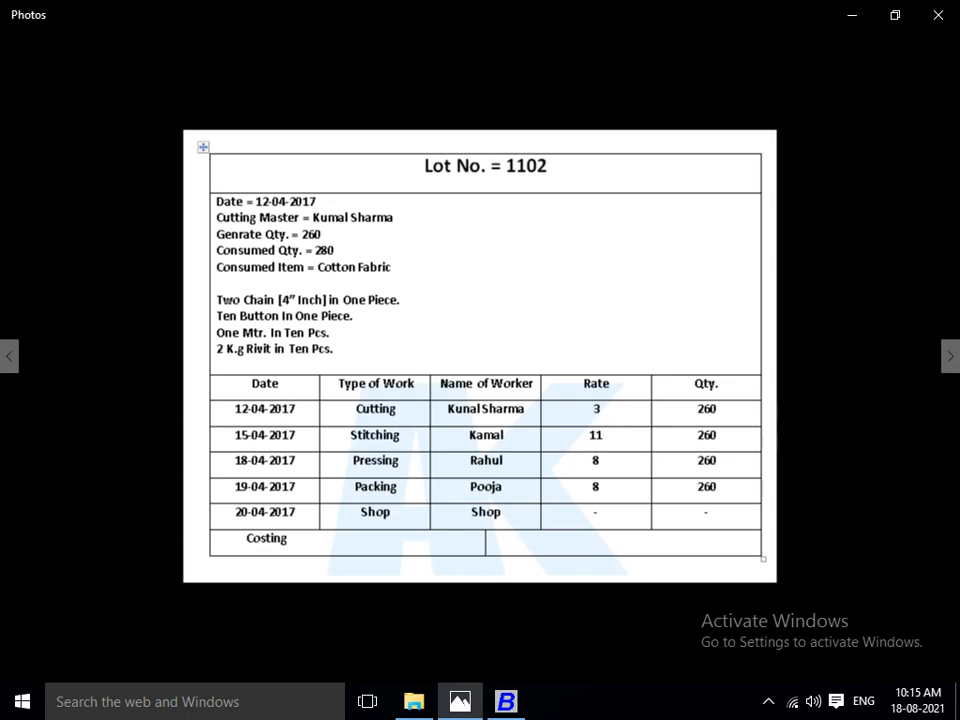
key("alt+Tab")
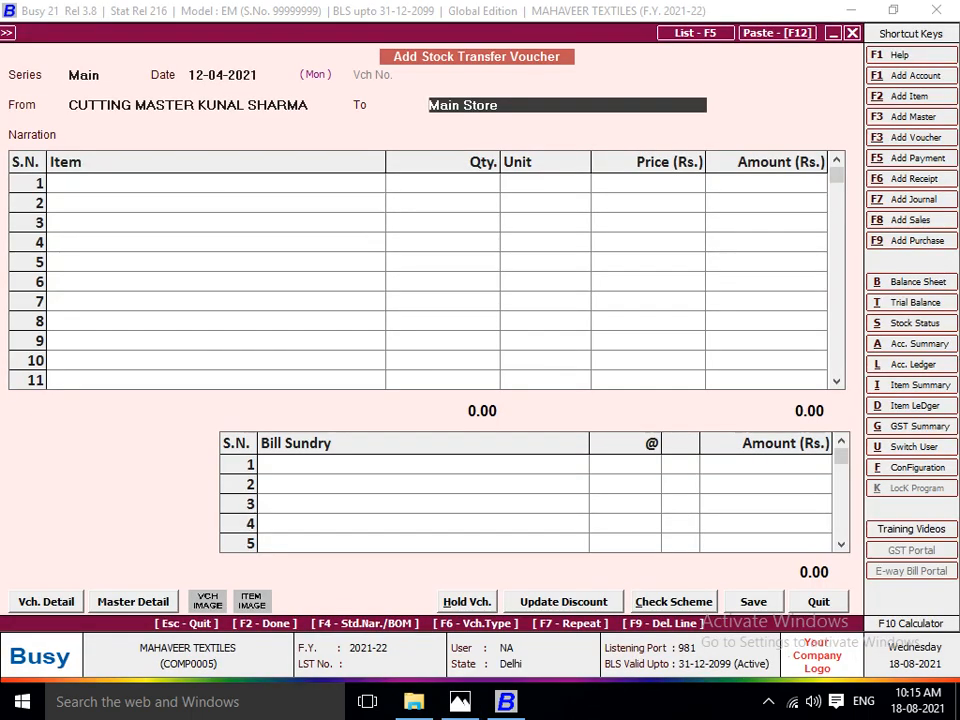
Add a new material centre for the voucher's destination, named STICHING plus the Lot No. 1102 stitching worker's first name.
key("F3")
type("STICHI")
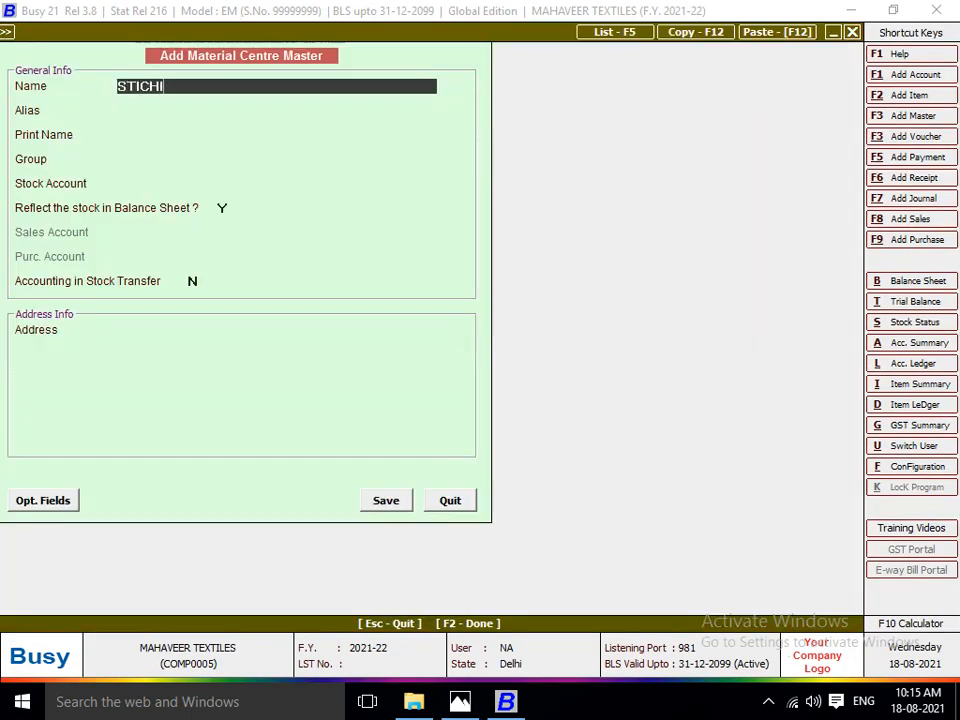
type("NG KAMAL")
key("Return")
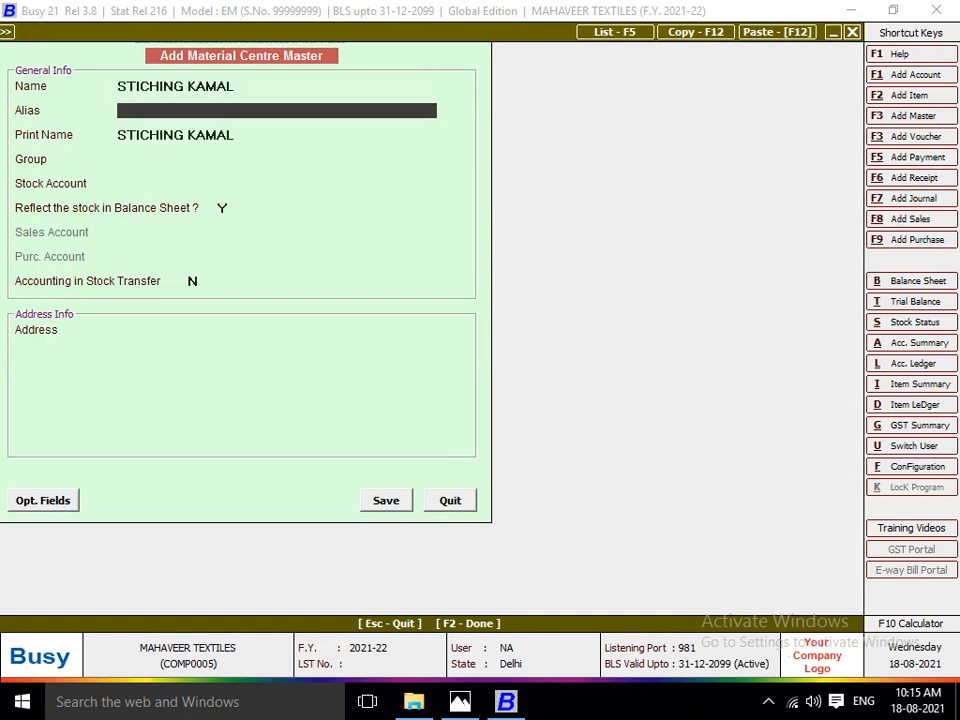
key("Return")
key("Return")
Assign the stitching centre to the Production Floors group with stock account Stock, and enable accounting in stock transfer.
type("R")
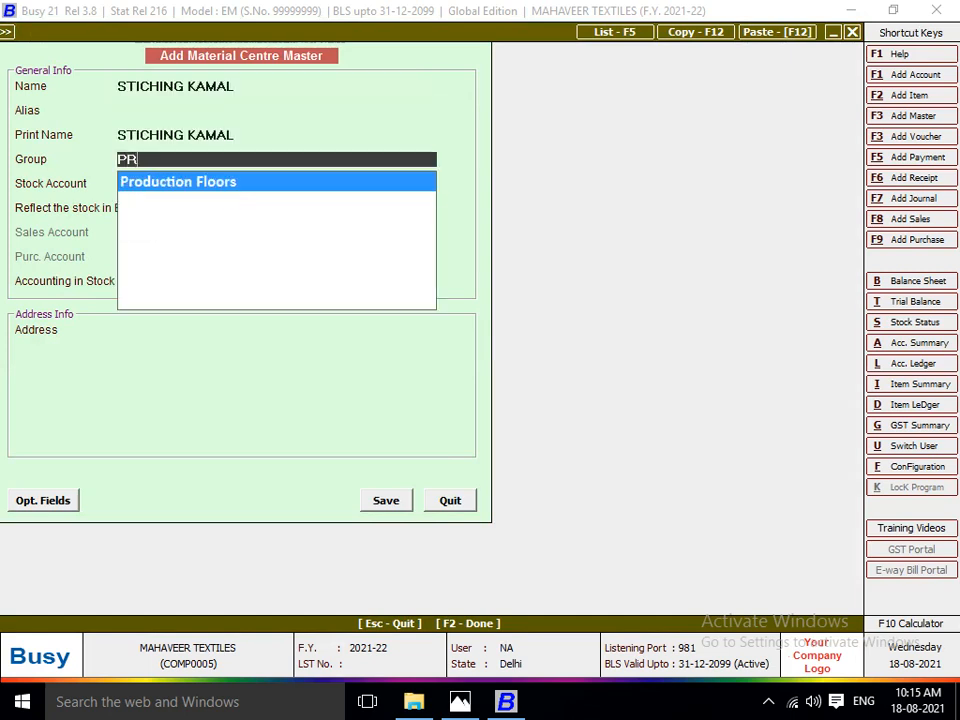
key("Return")
key("Return")
key("Return")
type("Y")
key("Return")
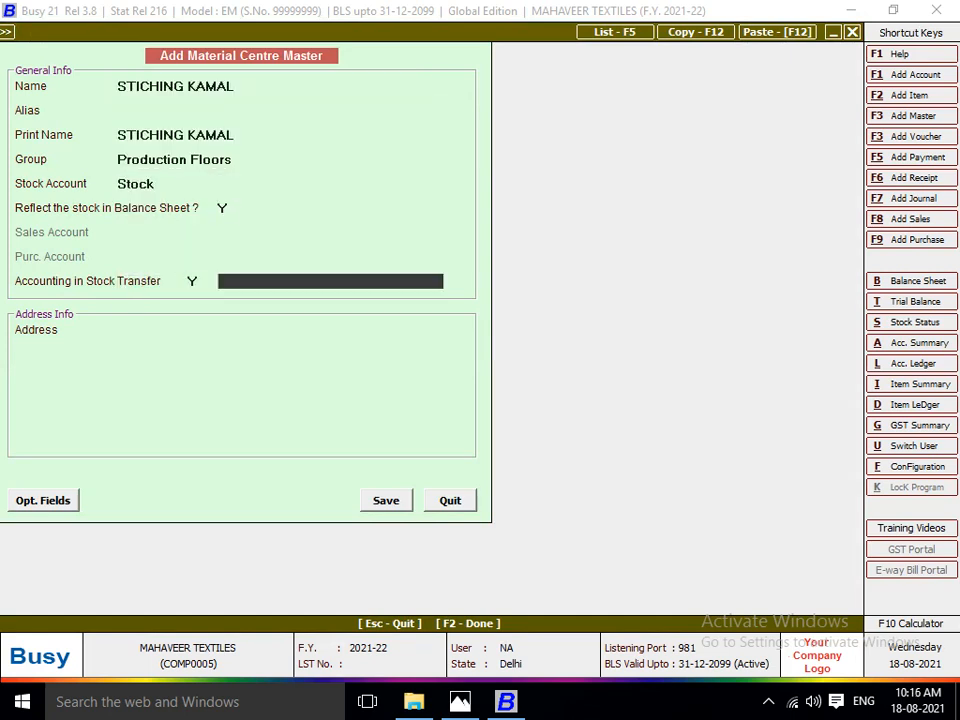
Start a new account master for the stitching centre, named STICHING plus the worker's first name.
key("F3")
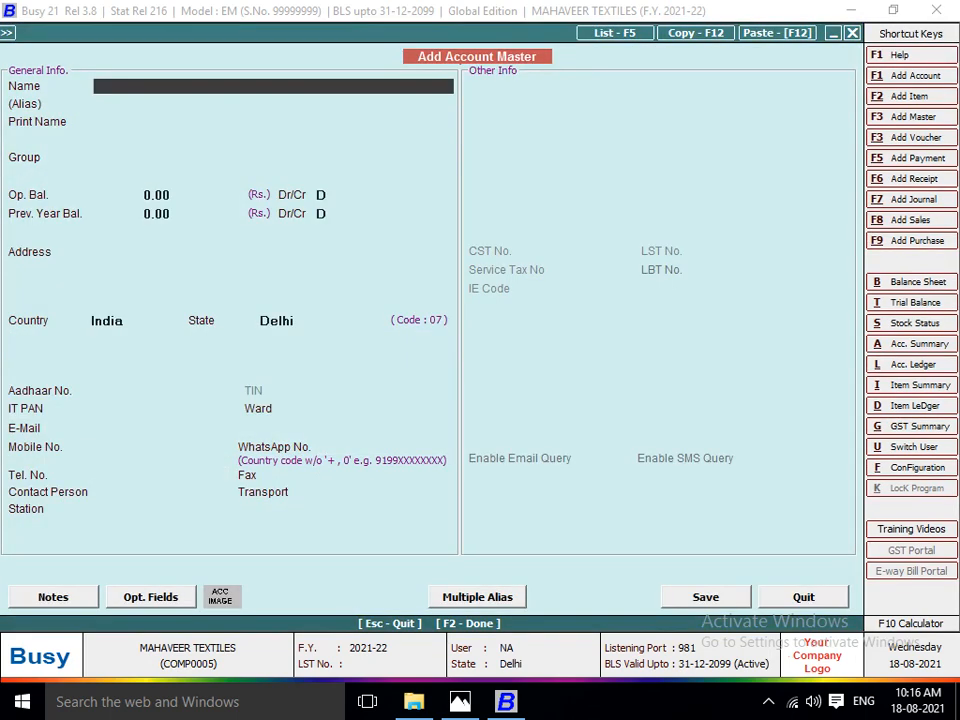
type("STICHING KAMAL")
key("Return")
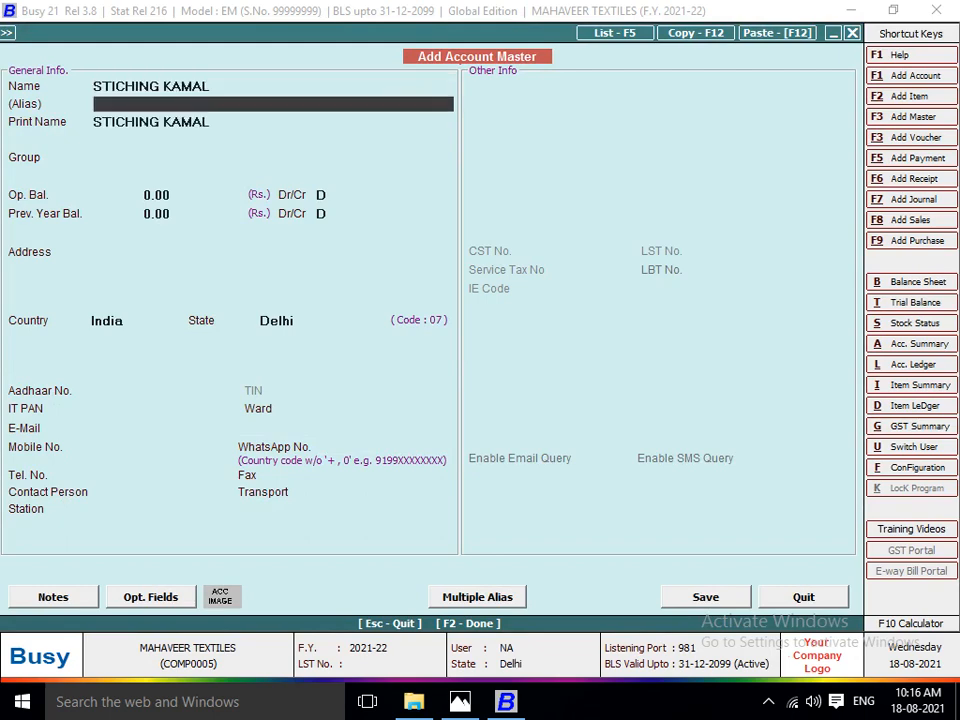
key("Return")
key("Return")
Place the stitching worker's account in the JOB WORKER group and save the account master.
type("JOB")
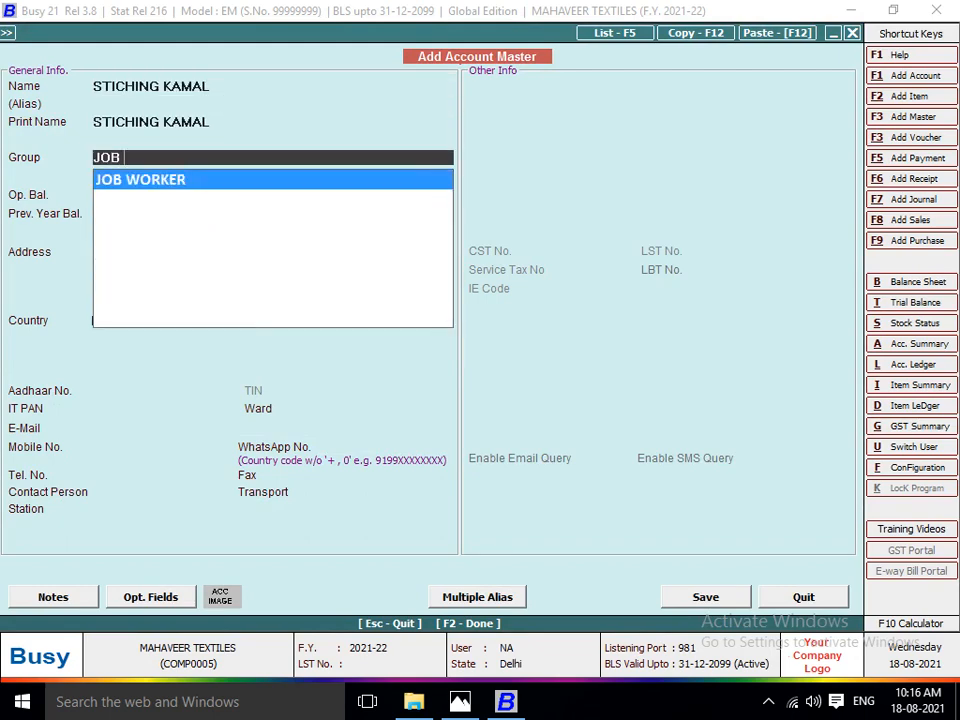
key("Return")
key("Return")
key("Return")
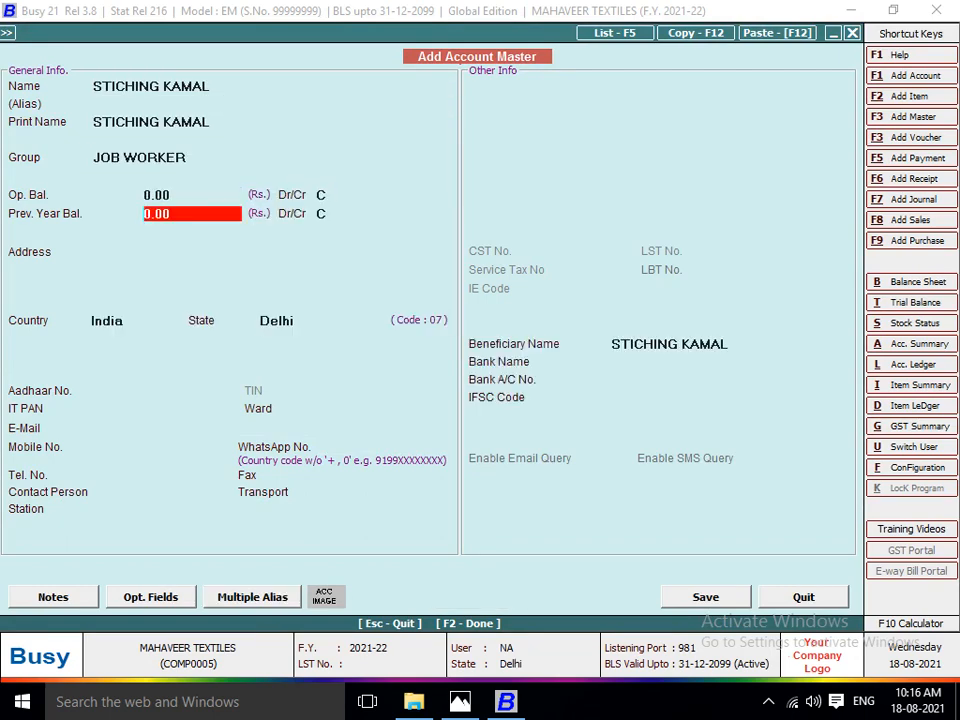
key("Return")
key("F2")
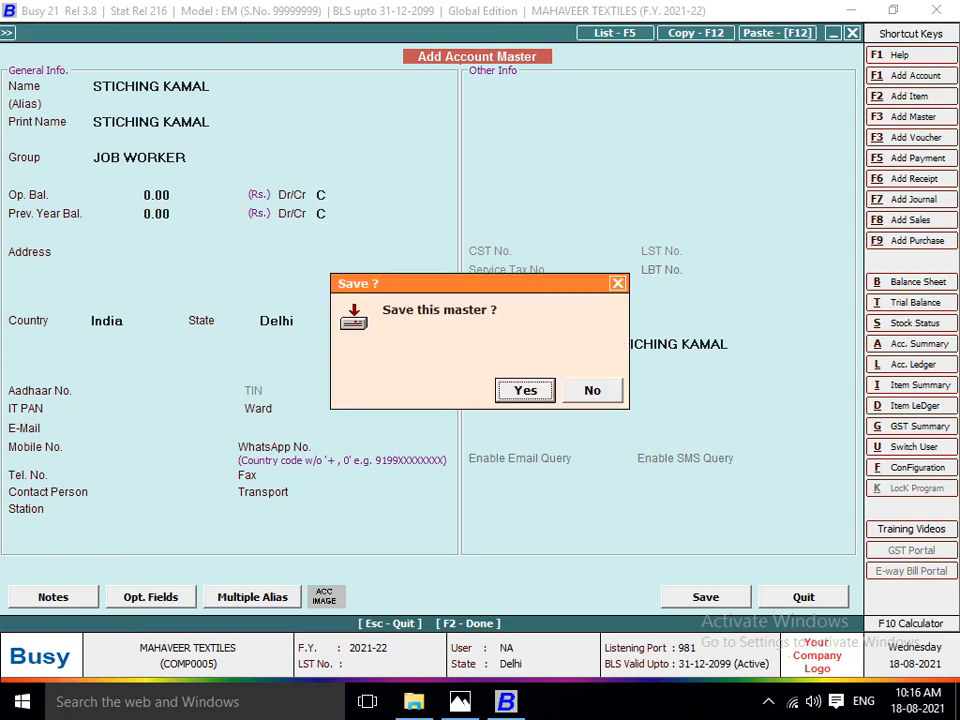
key("Return")
Link the stitching worker's account to the material centre, leave the address blank, and save the centre as the voucher's destination.
key("Return")
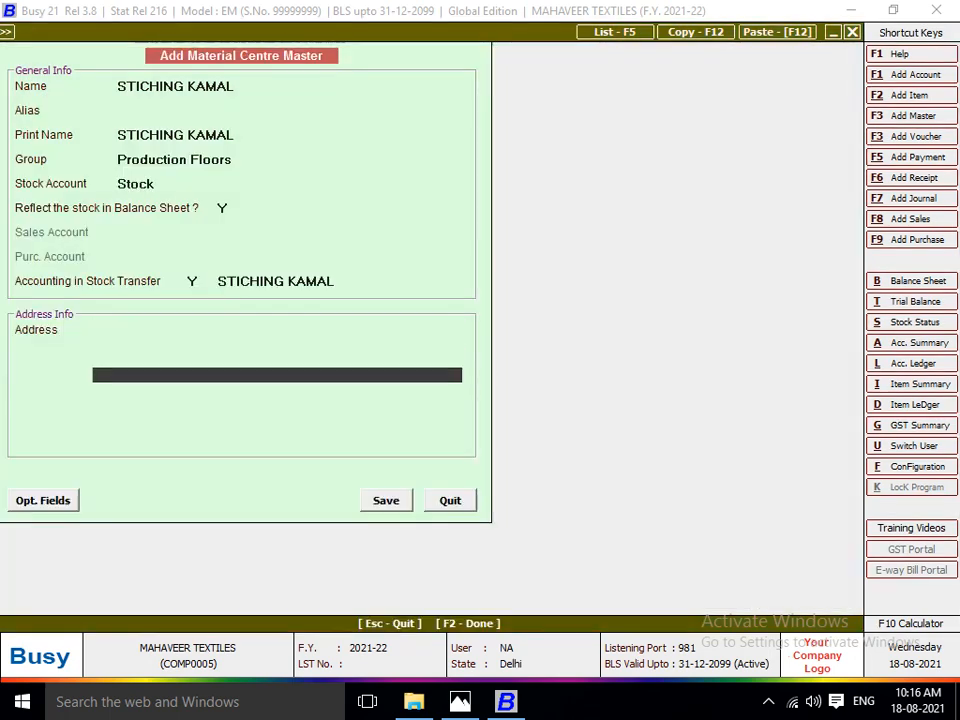
key("Return")
key("Return")
key("Return")
key("Return")
Enter item LOT NO 1102 with a quantity of 260 pcs in the voucher, consulting the work sheet.
key("alt+Tab")
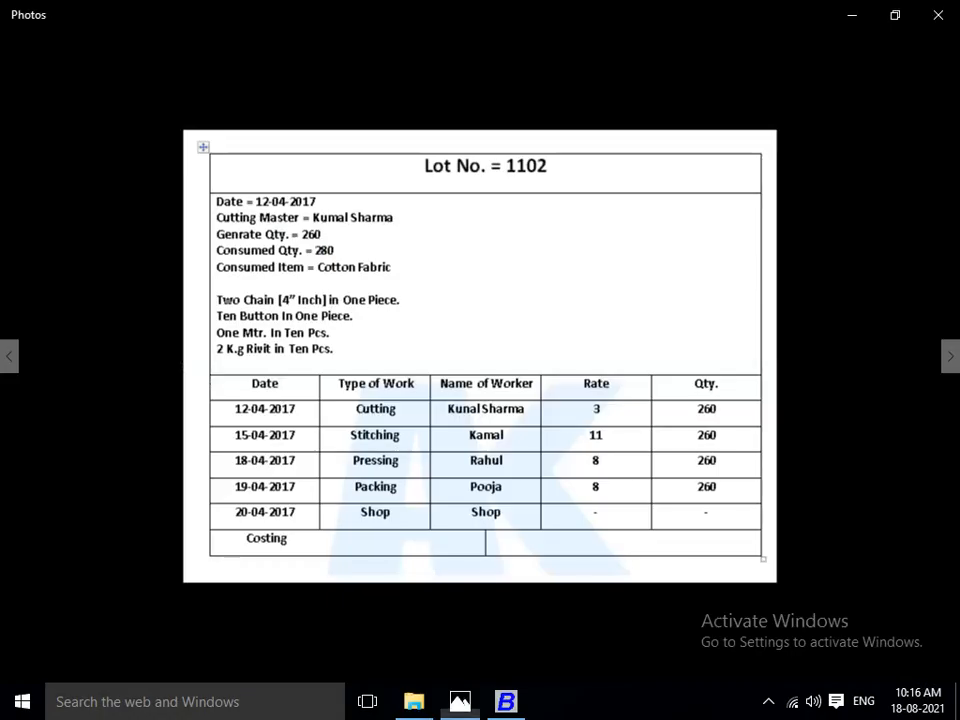
key("alt+Tab")
type("LOT")
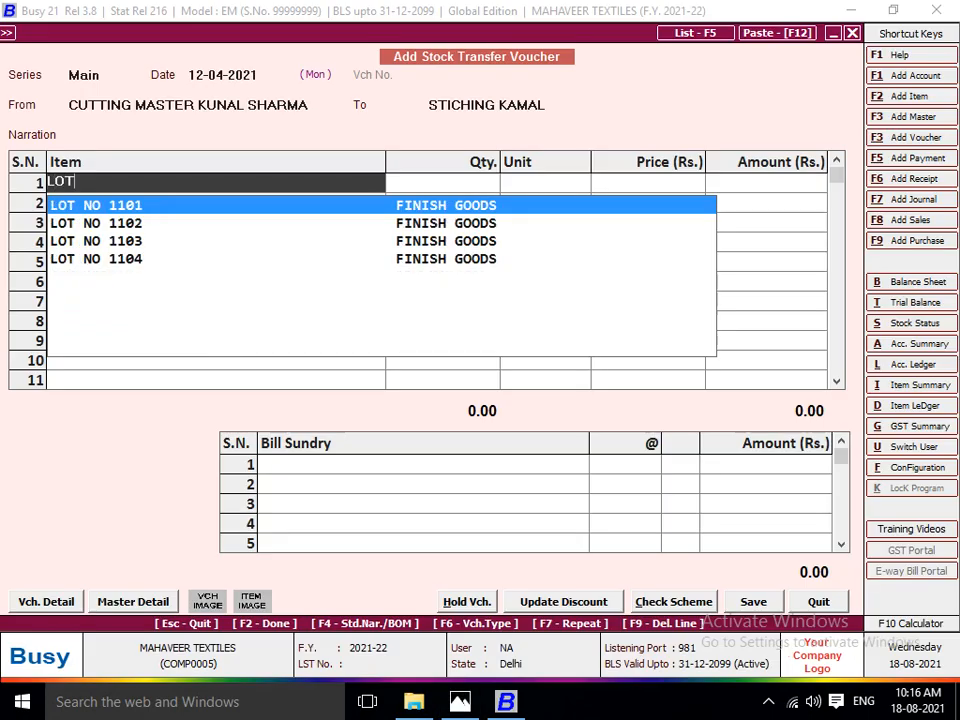
key("Down")
key("Return")
type("260")
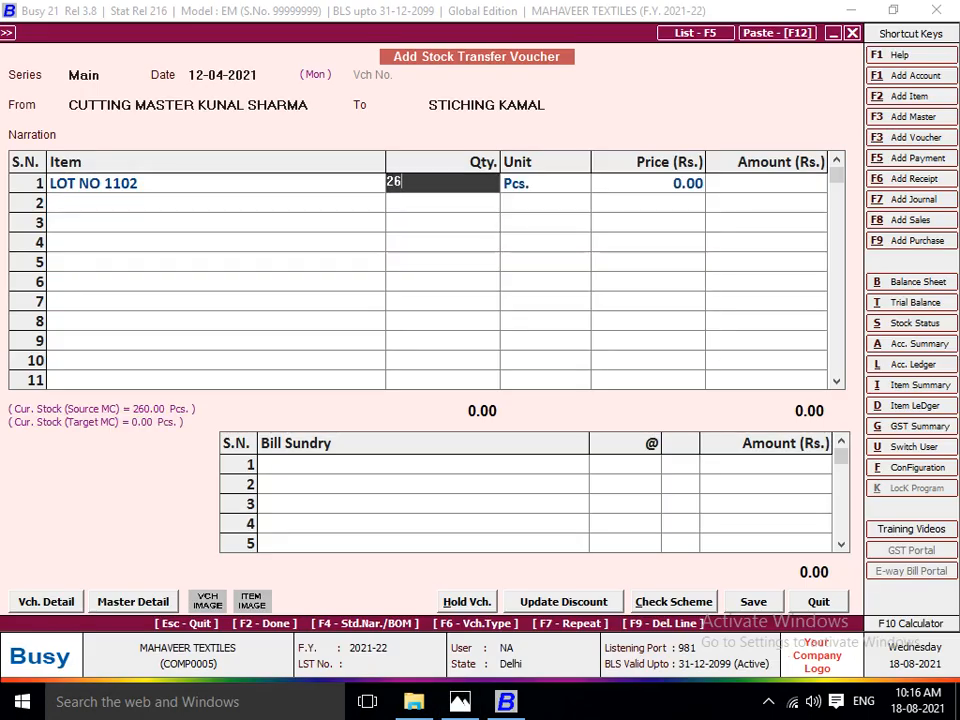
key("Return")
Add the JOB WORK A/C bill sundry at the work sheet's cutting rate of 3 per piece and save the voucher.
key("Return")
key("Return")
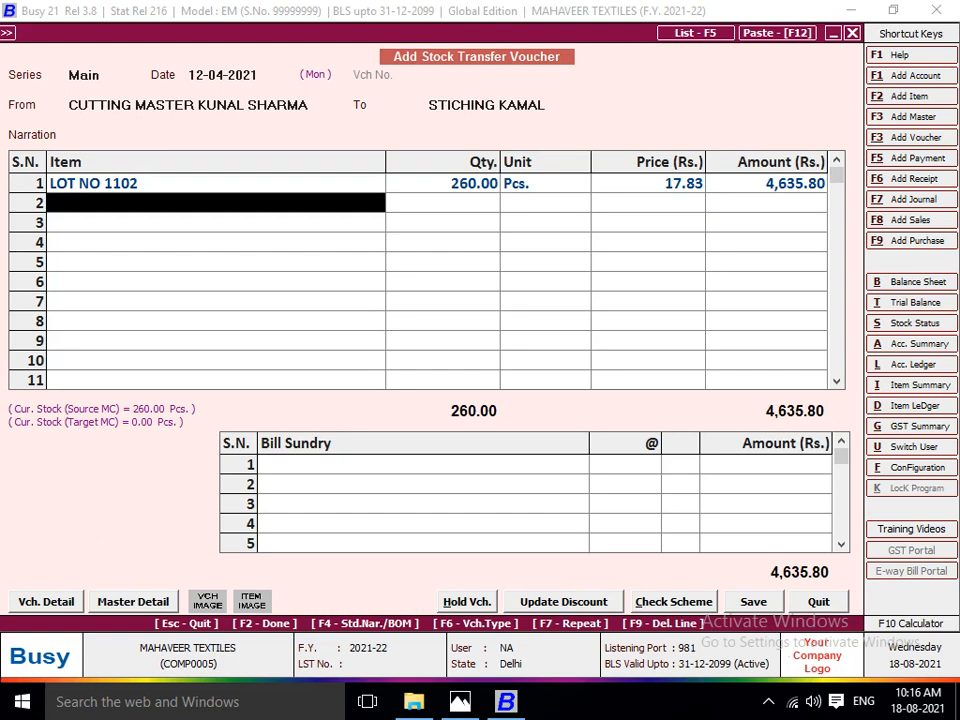
key("Return")
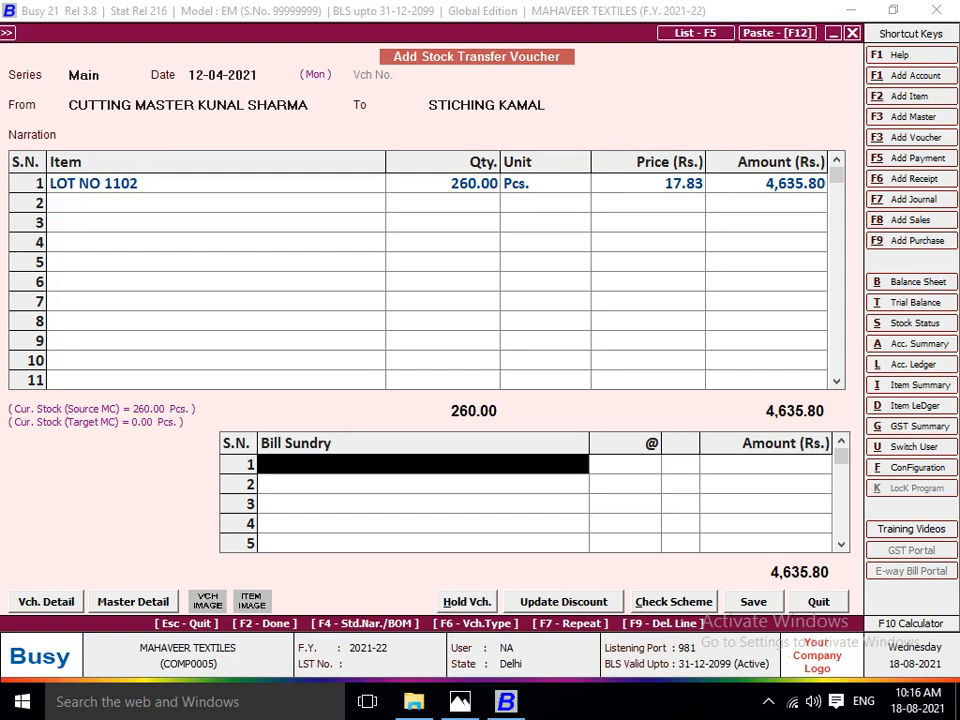
type("j")
key("Return")
key("alt+Tab")
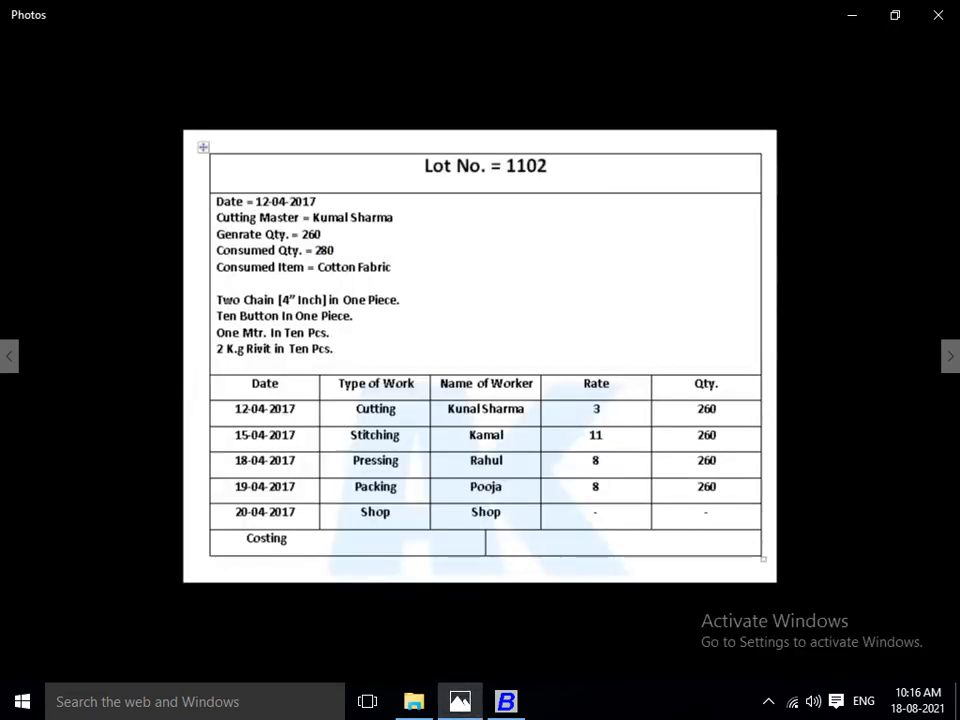
key("alt+Tab")
type("3")
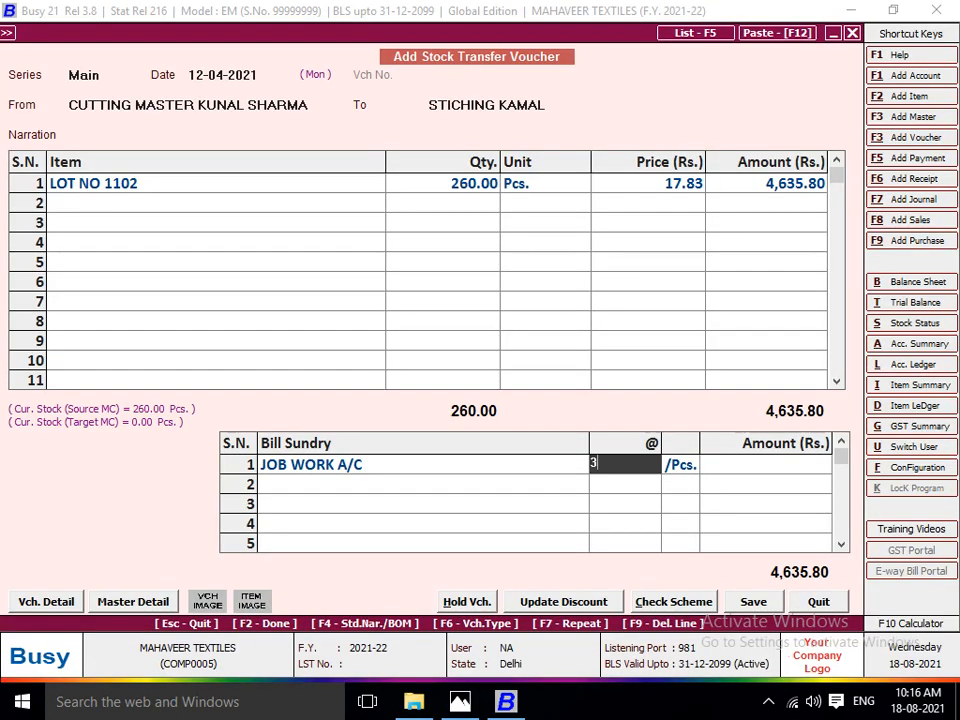
key("Return")
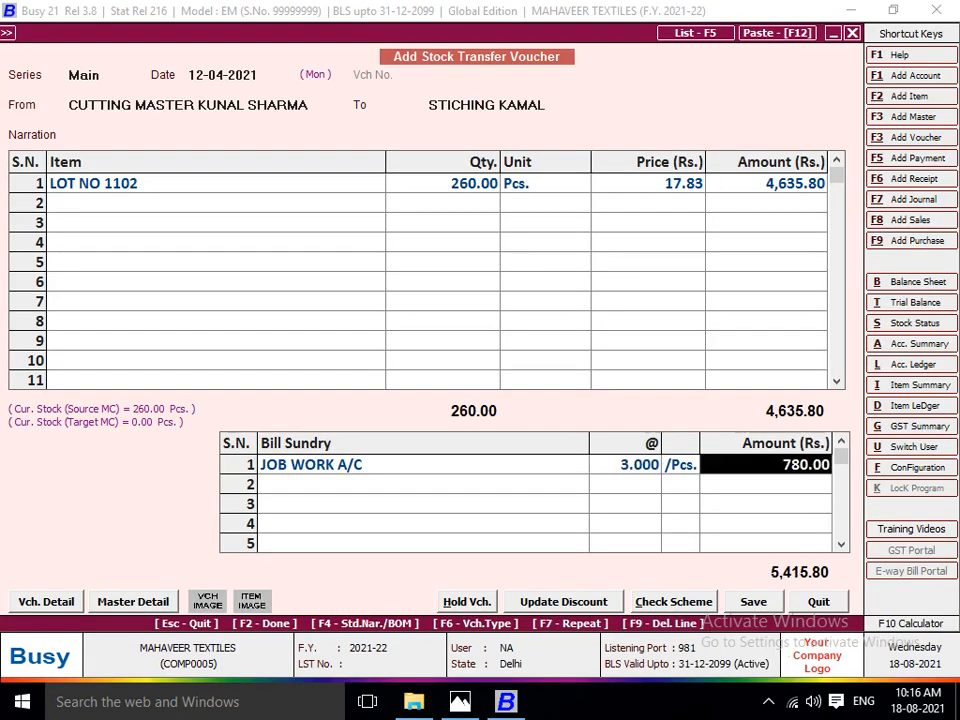
key("F2")
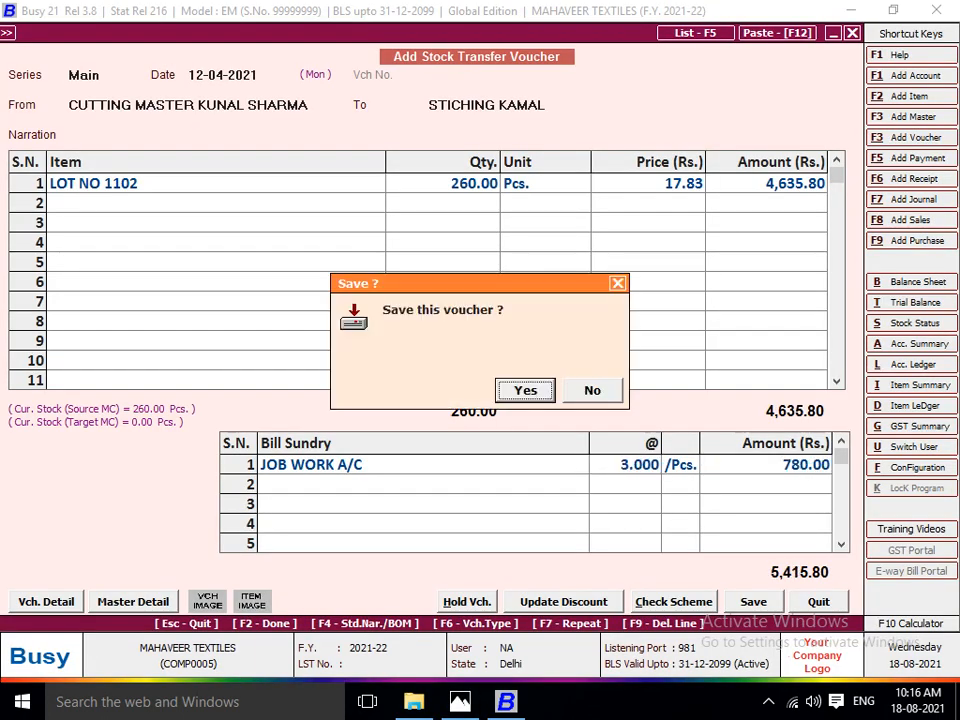
key("Return")
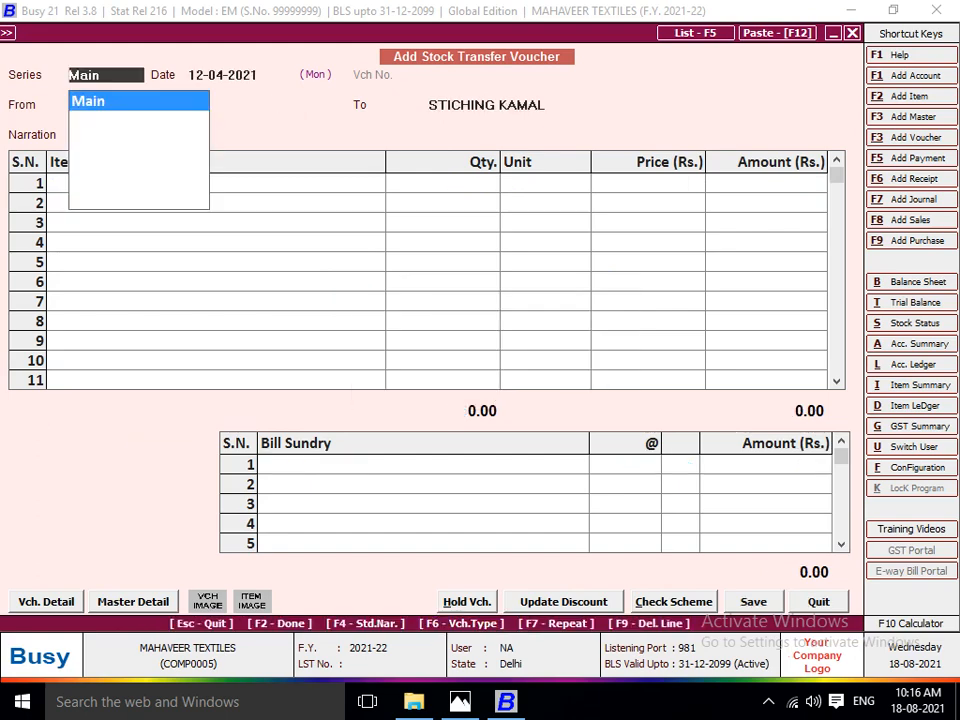
Date the new stock transfer voucher 15-04-2021 and set its source to the Lot No. 1102 stitching worker's centre, consulting the work sheet.
key("Return")
key("alt+Tab")
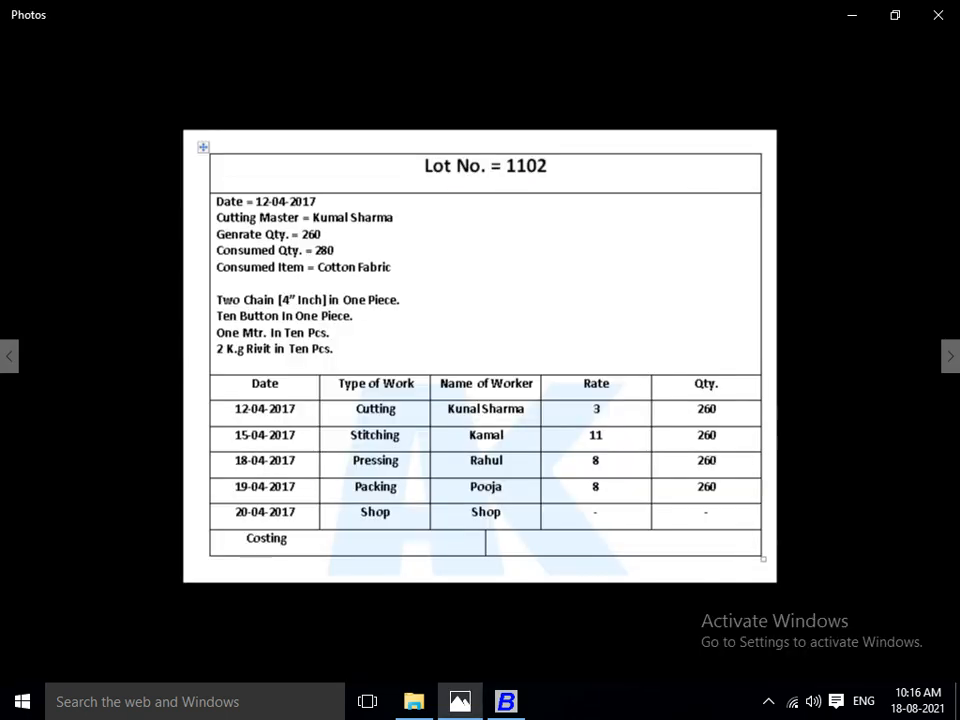
key("alt+Tab")
type("15")
key("Return")
type("STI")
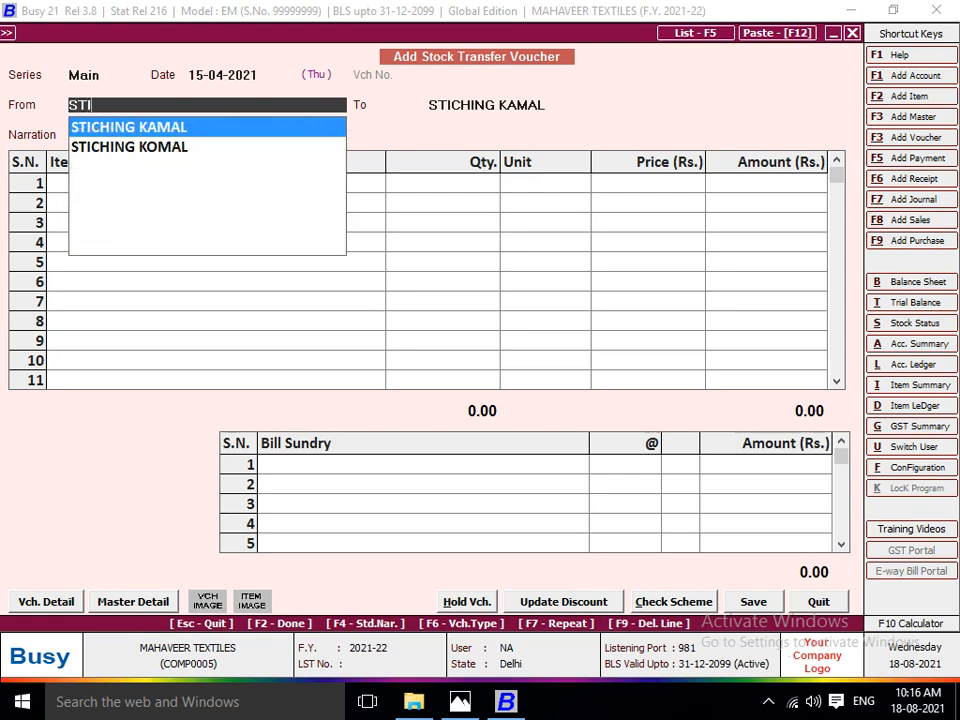
type("CH")
key("Return")
Look up the Lot No. 1102 pressing worker and add a destination material centre named PRESSING plus the worker's first name.
key("alt+Tab")
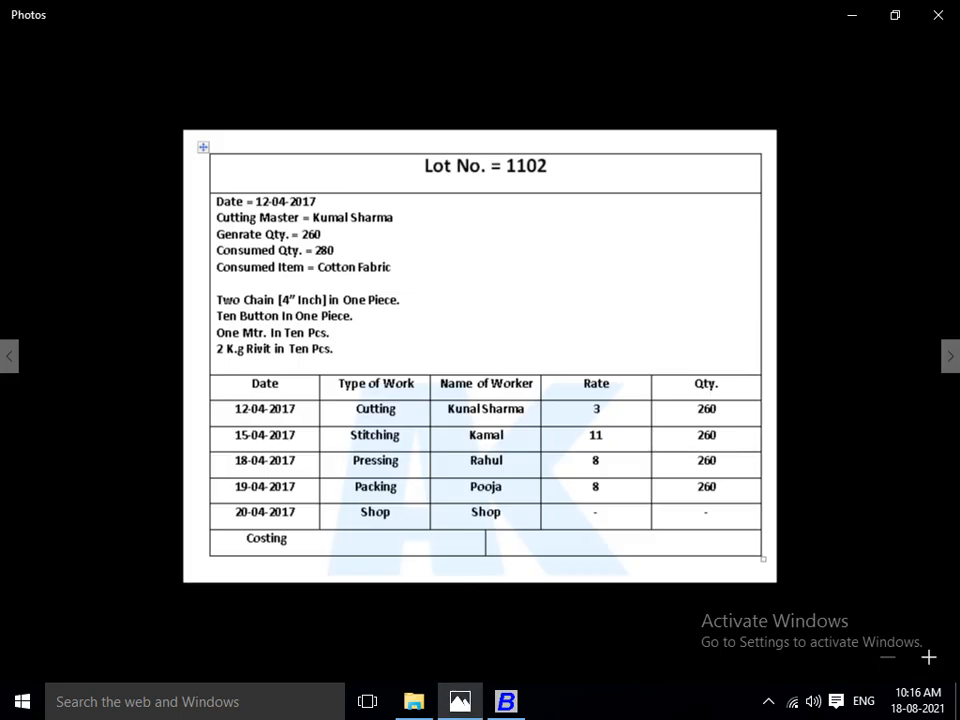
key("alt+Tab")
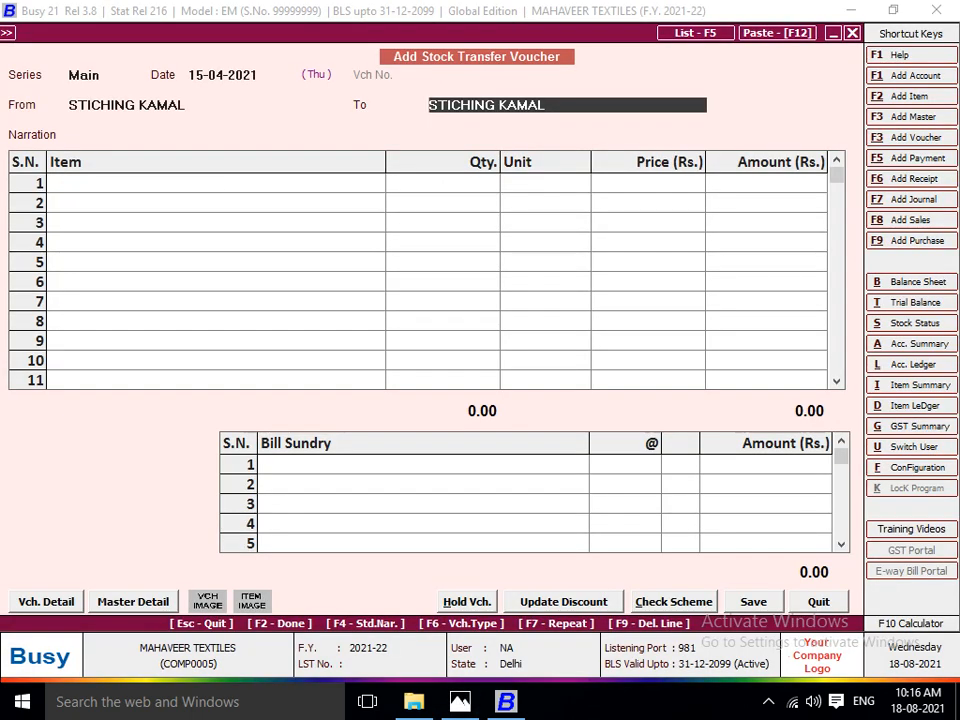
key("F3")
key("alt+Tab")
key("alt+Tab")
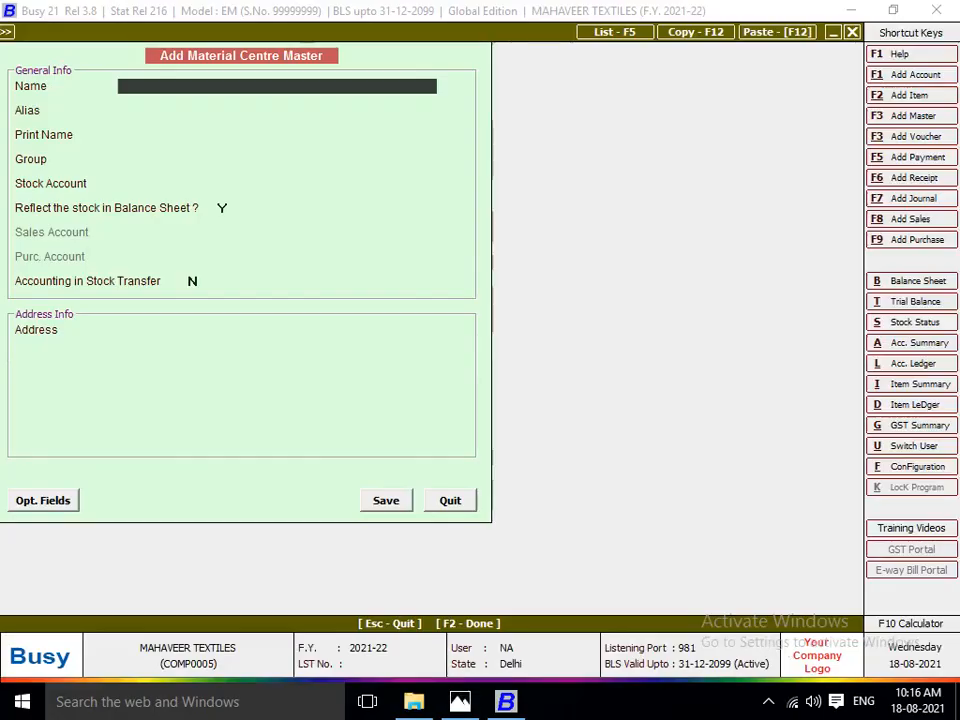
type("PRESSING")
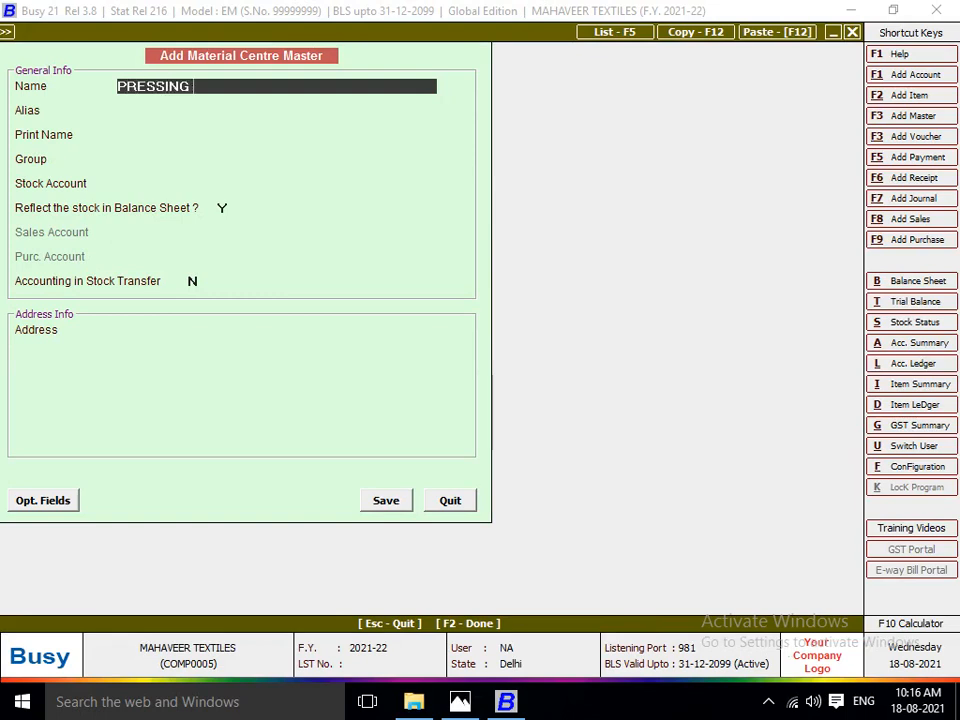
type(" RAHUL")
key("Return")
key("Return")
key("Return")
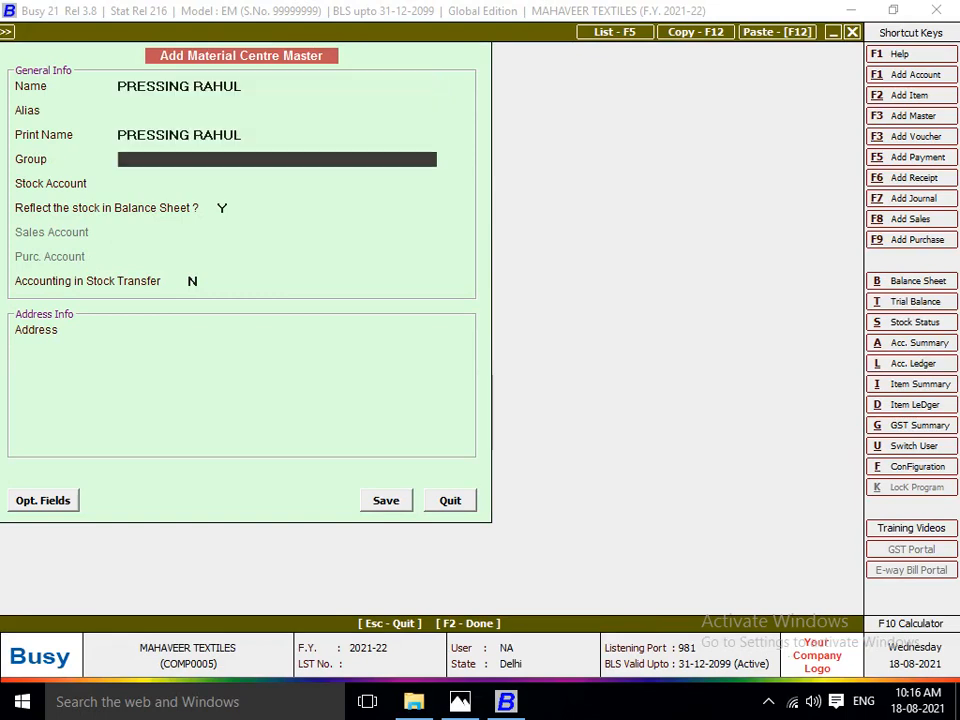
Assign the pressing centre to the Production Floors group with stock account Stock, and enable accounting in stock transfer.
key("Down")
key("Return")
key("Return")
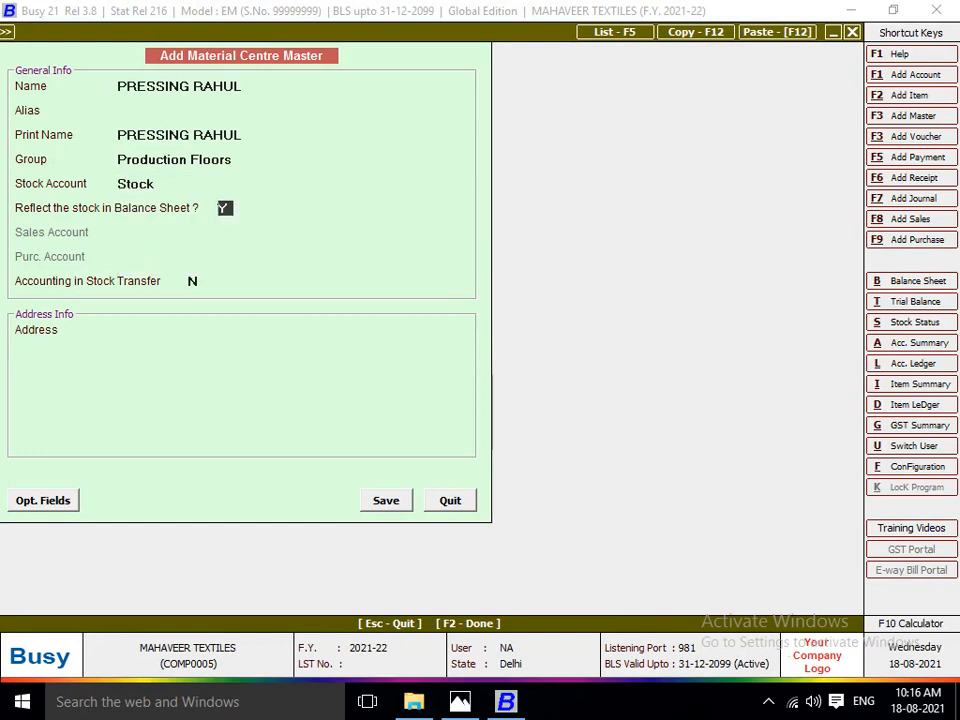
key("Return")
key("y")
key("Return")
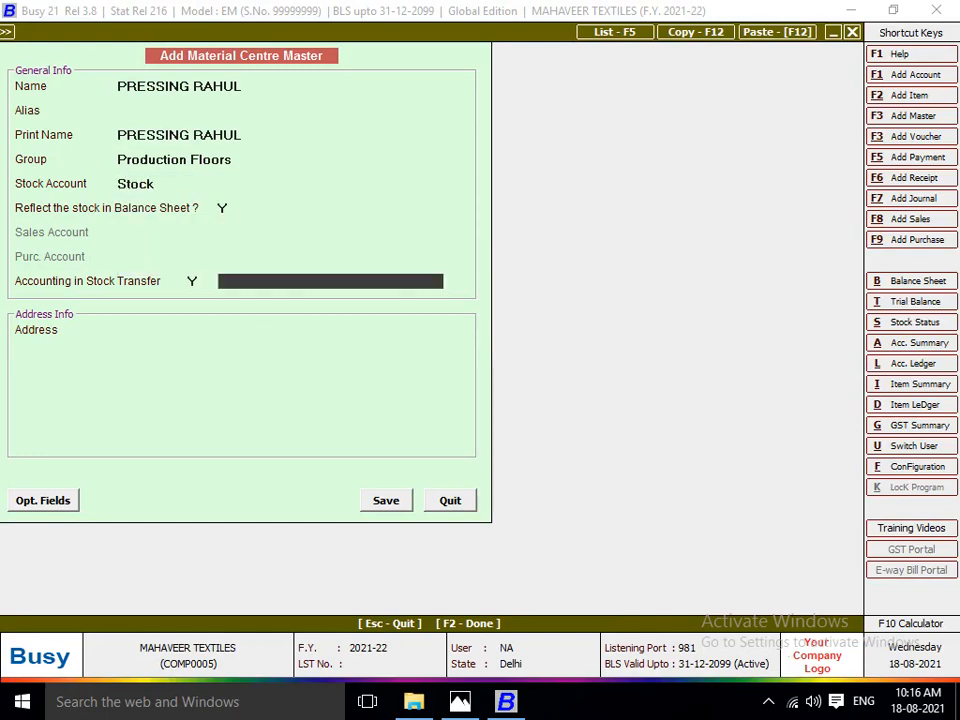
Start a new account master for the pressing centre, named PRESSING plus the worker's first name.
key("F3")
type("PRESS")
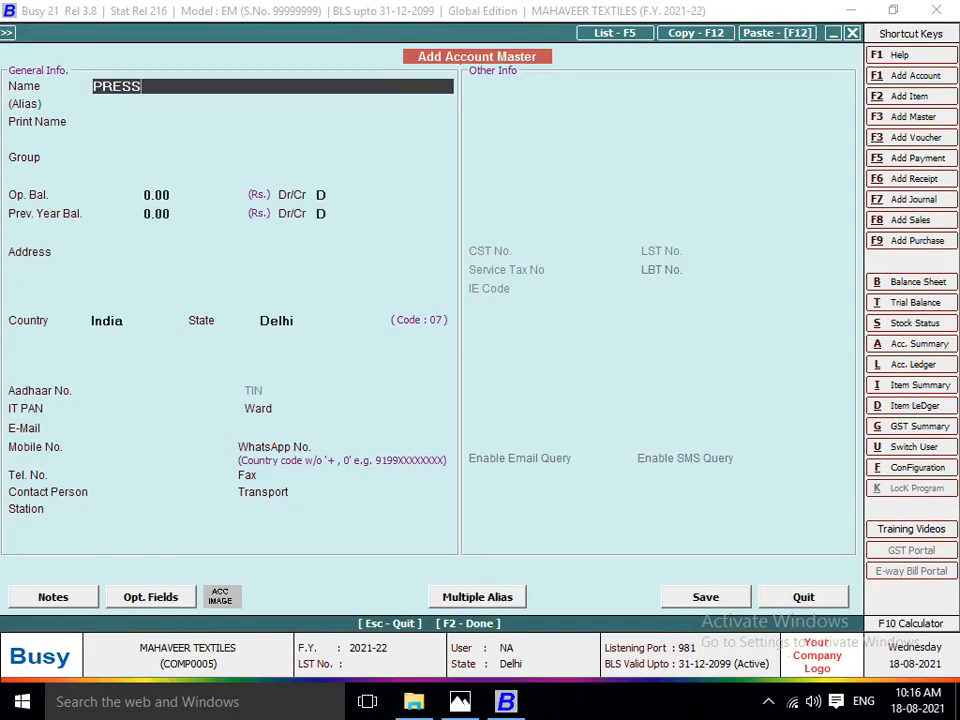
type("ING RAHUYL")
key("BackSpace")
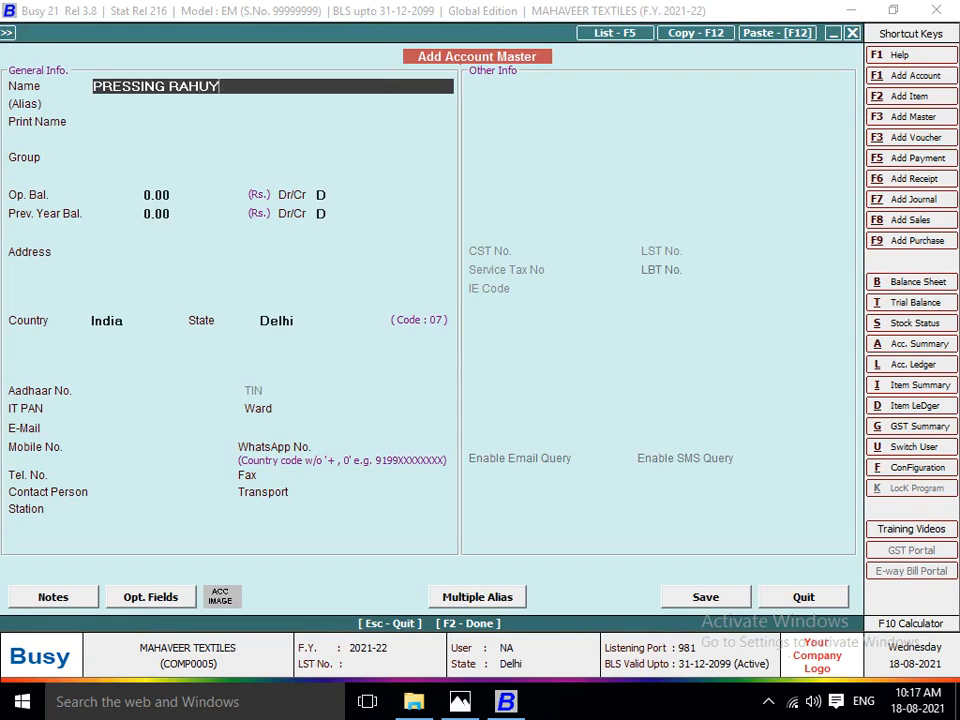
key("BackSpace")
type("L")
key("Return")
Place the pressing worker's account in the JOB WORKER group and save the account master.
key("Return")
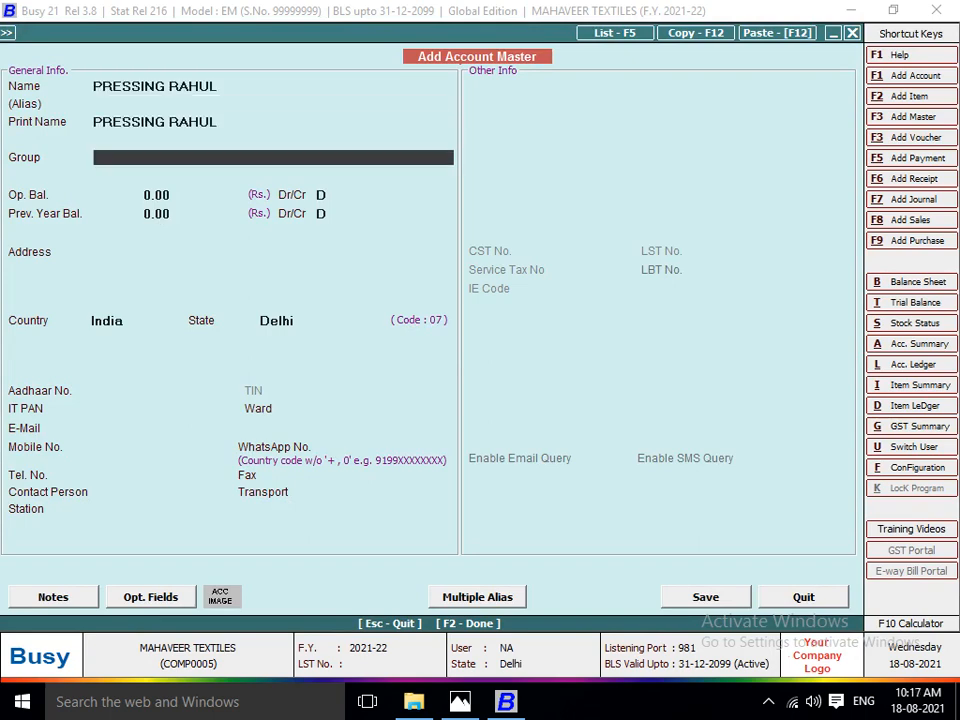
type("JOB")
key("Return")
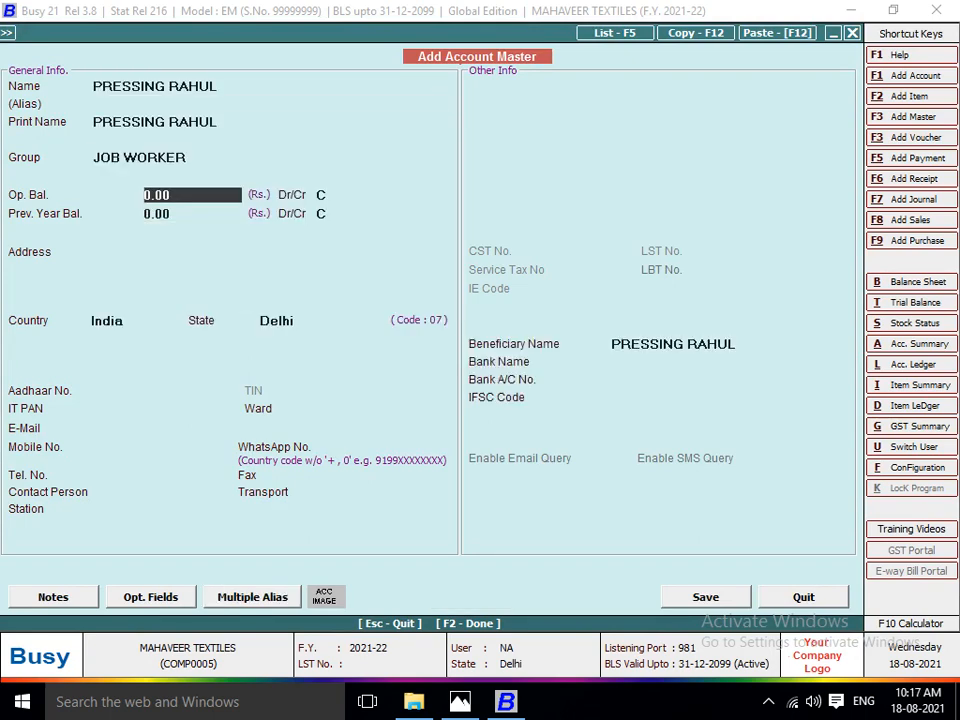
key("Return")
key("Return")
key("F2")
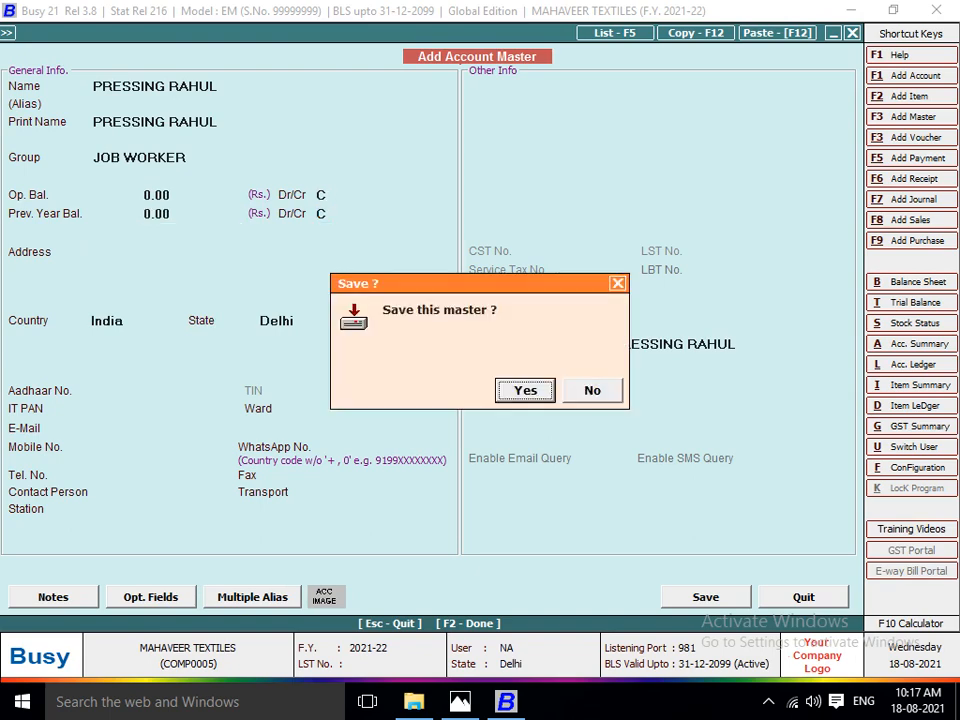
key("Return")
key("Return")
key("Return")
key("Return")
key("Return")
key("Return")
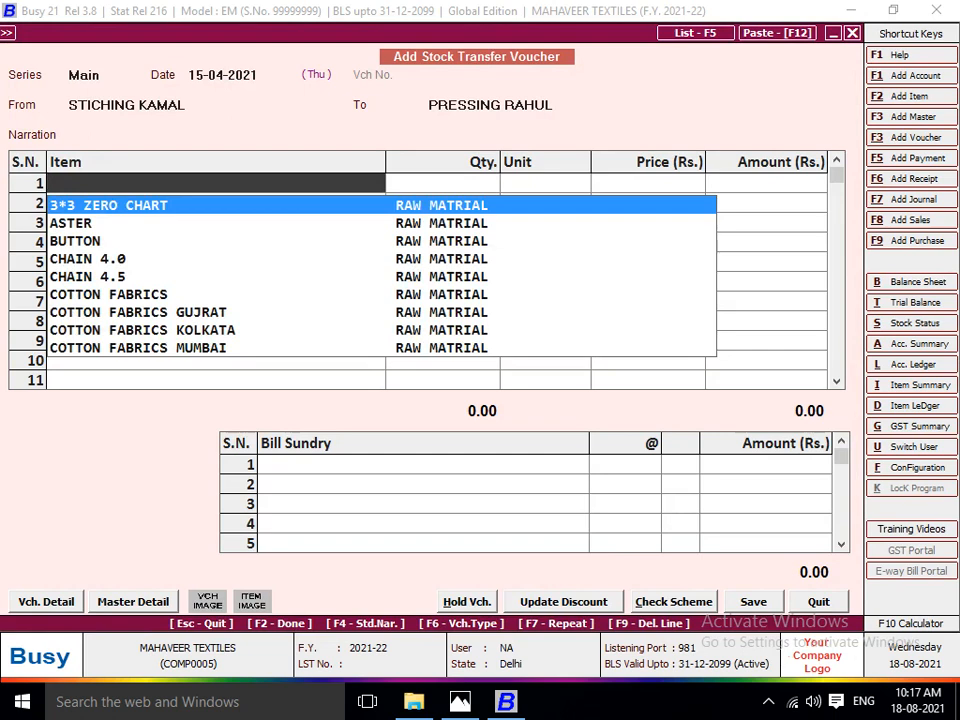
Add 260 pieces of LOT NO 1102 to the stitching-to-pressing stock transfer voucher.
type("LOT")
key("Down")
key("Return")
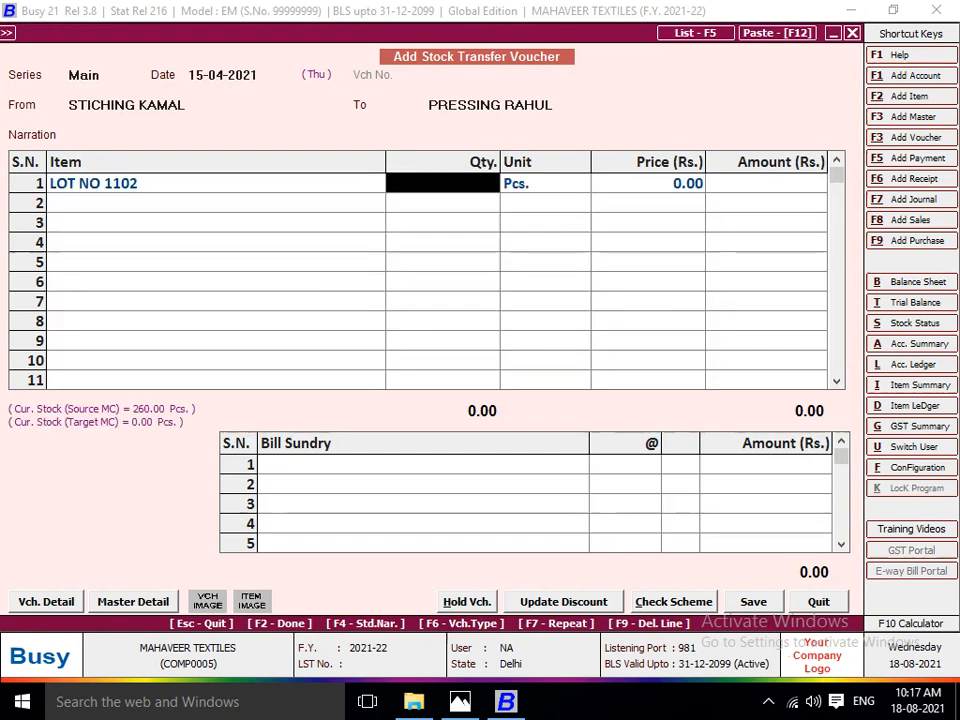
type("260")
key("Return")
key("Return")
key("Return")
key("Return")
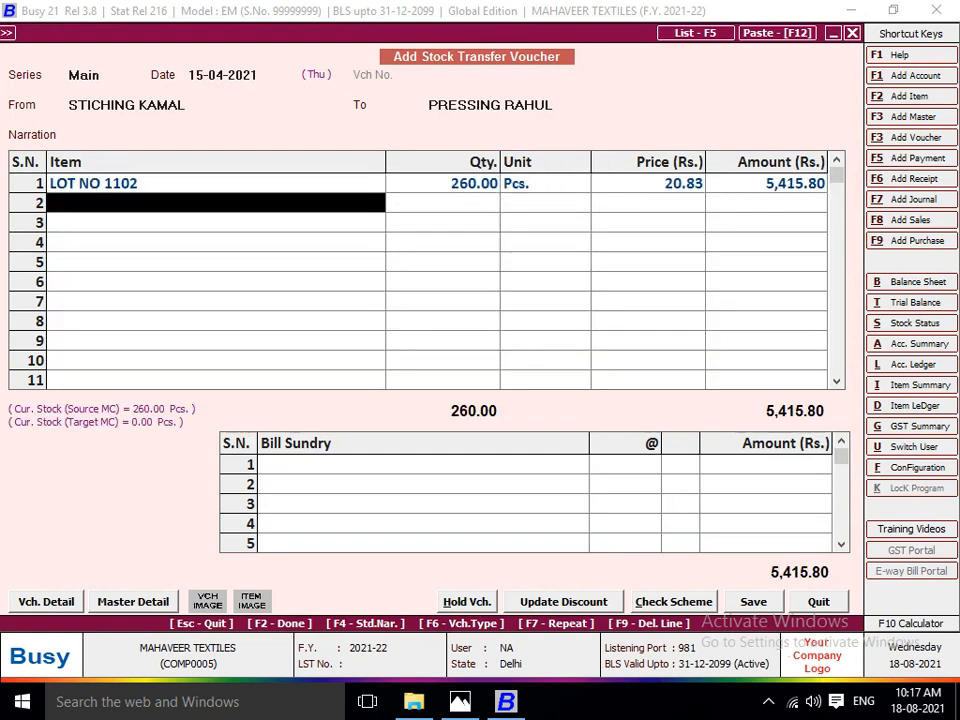
Charge JOB WORK A/C at the stitching rate of 11 per piece and save the stock transfer voucher.
key("Return")
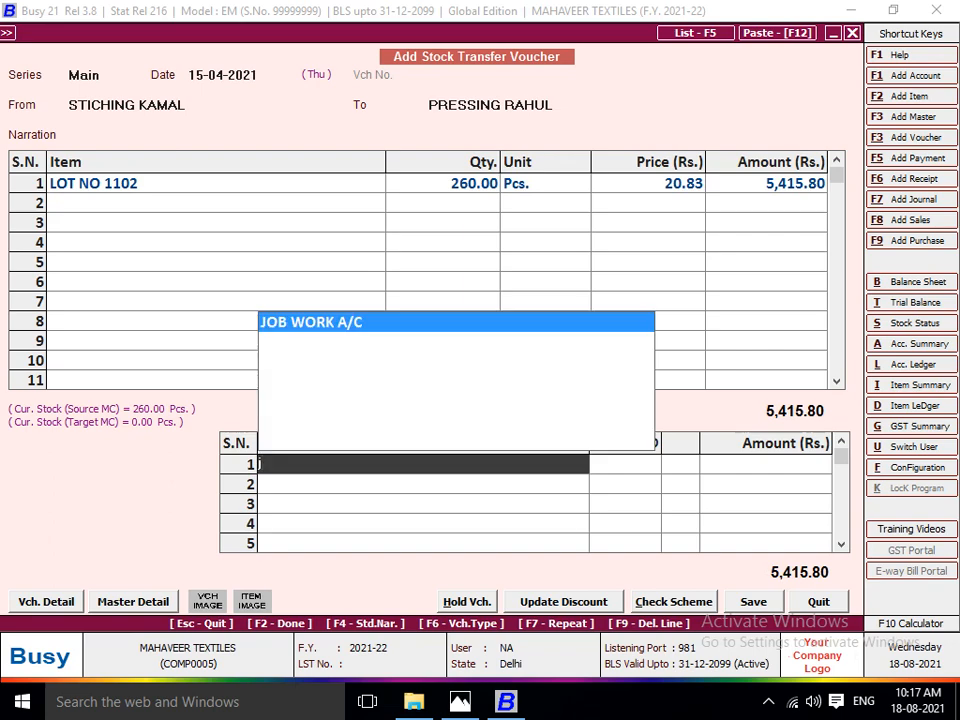
key("Return")
key("Return")
key("alt+Tab")
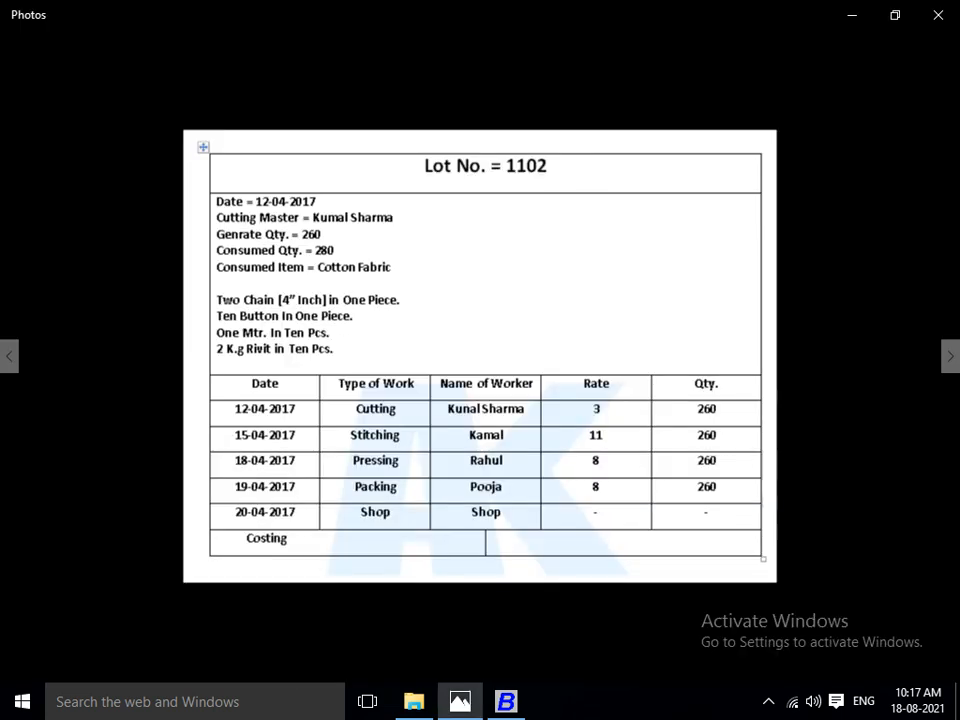
key("alt+Tab")
type("11")
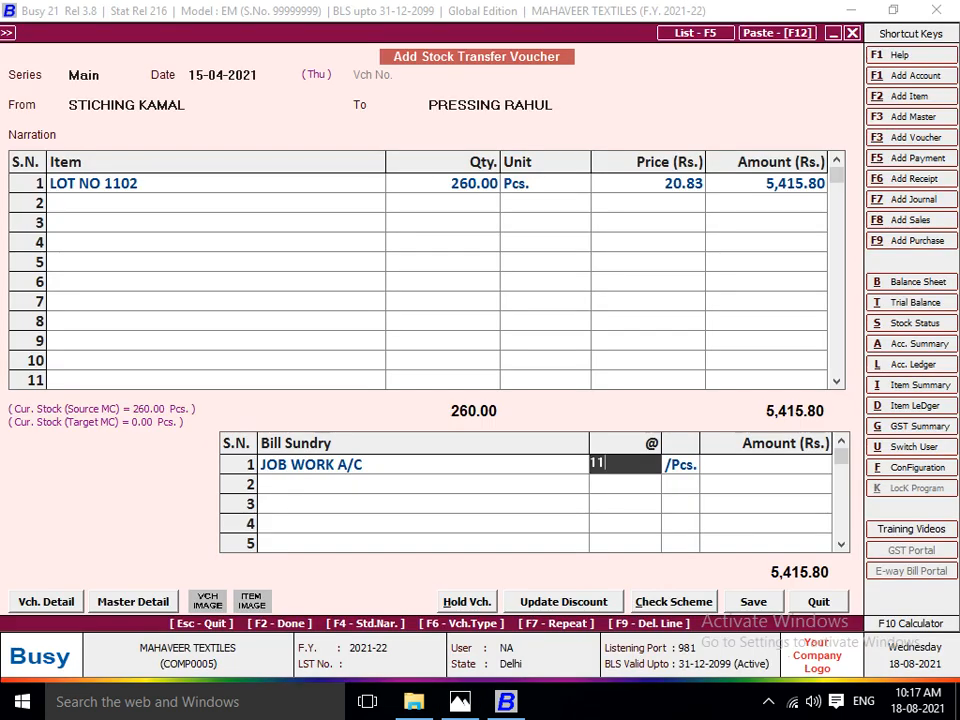
key("Return")
key("Return")
key("Return")
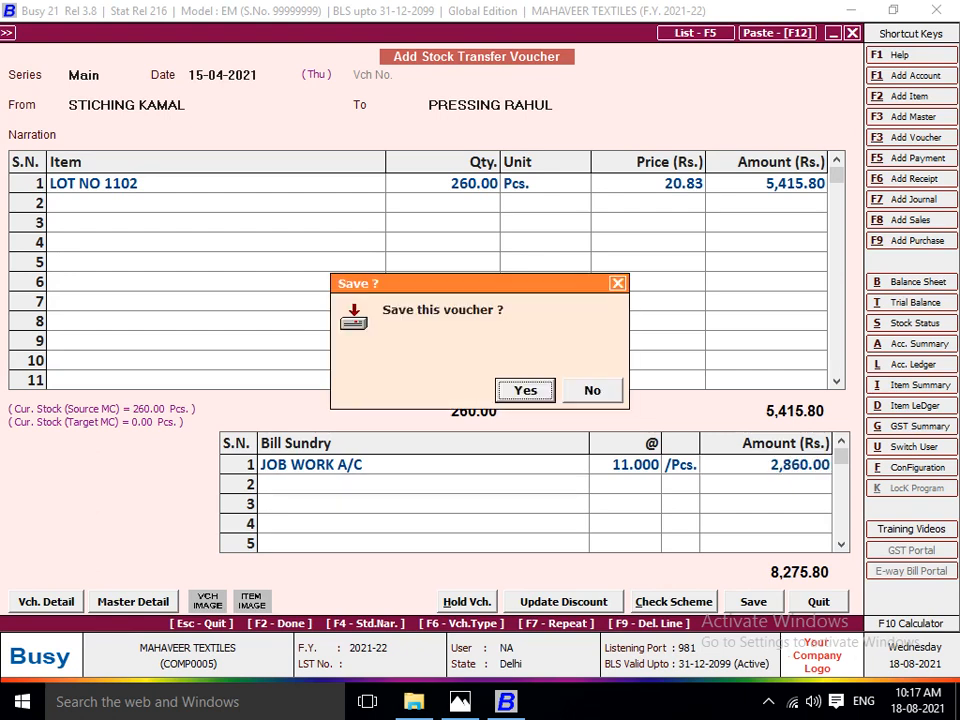
key("Return")
Date the new stock transfer voucher 18-04-2021 and set the pressing worker's centre as its source.
key("Return")
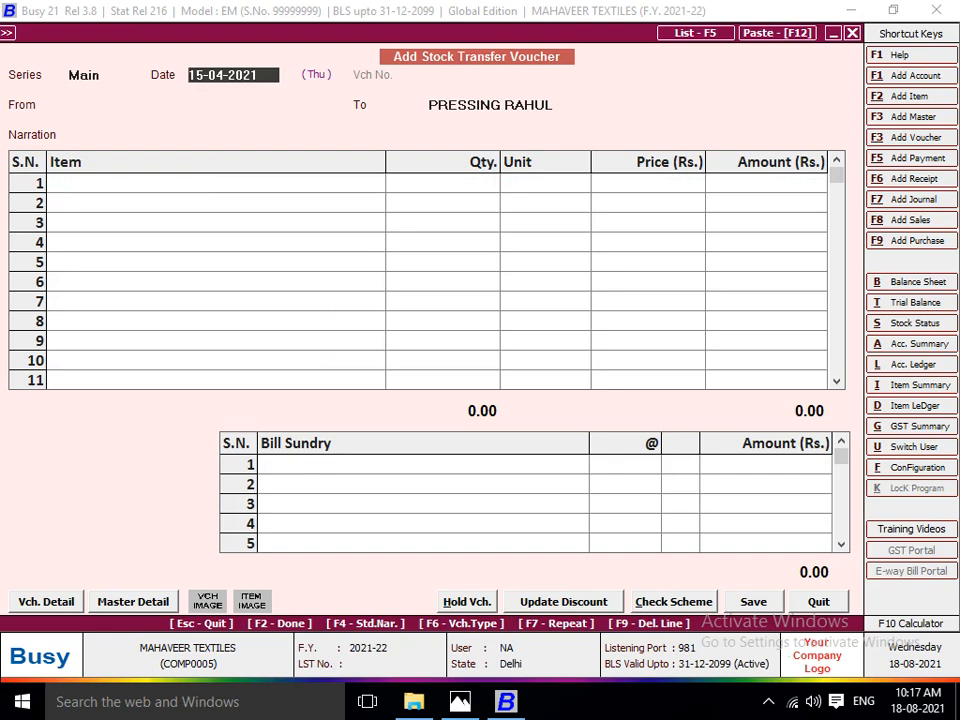
key("alt+Tab")
key("alt+Tab")
type("18")
key("Return")
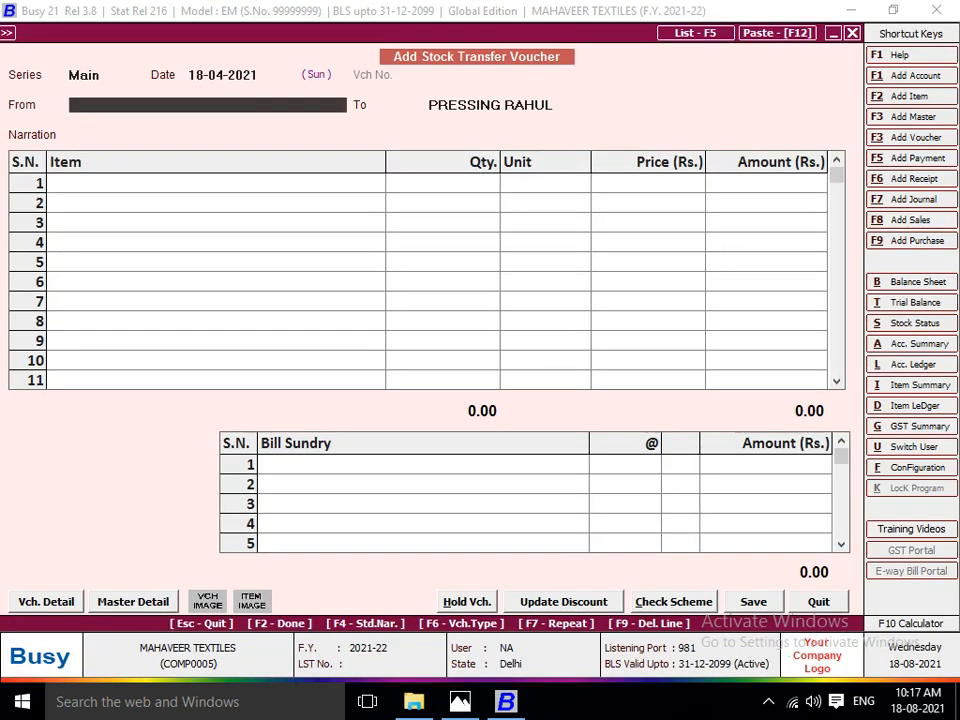
type("RAHU")
key("Return")
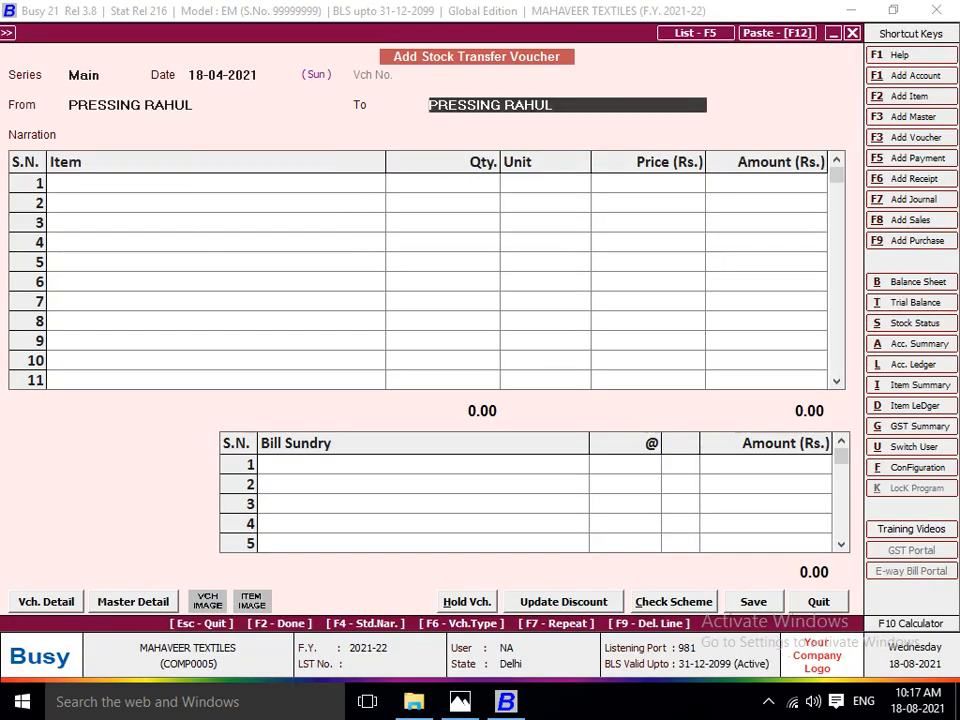
Check the lot sheet for the next stage and set the packing worker's centre as the voucher's destination.
key("alt+Tab")
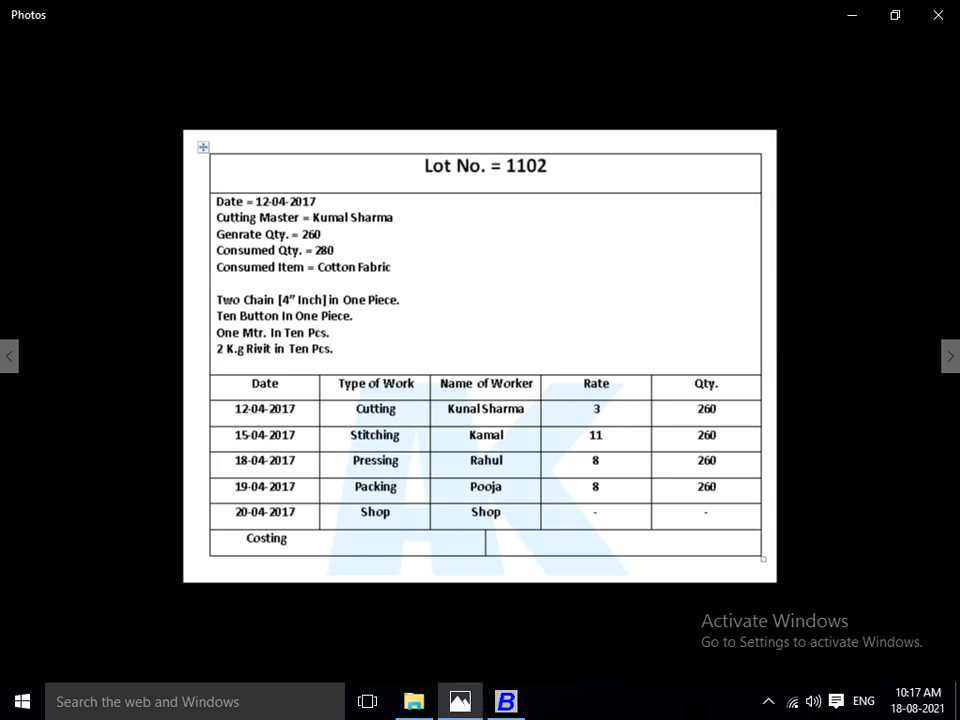
key("alt+Tab")
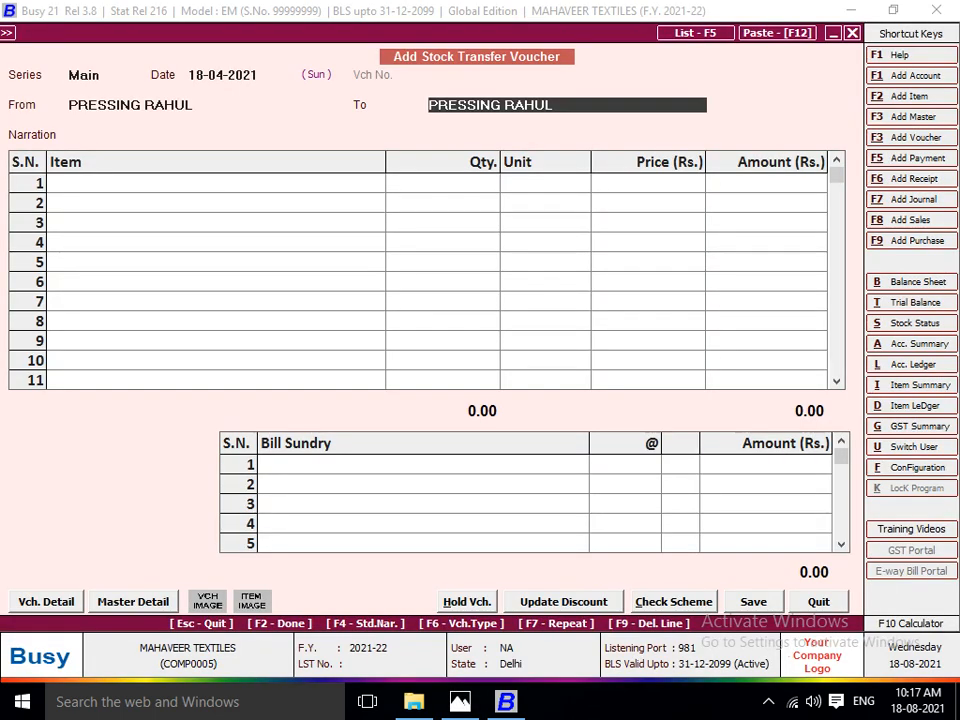
type("PAC")
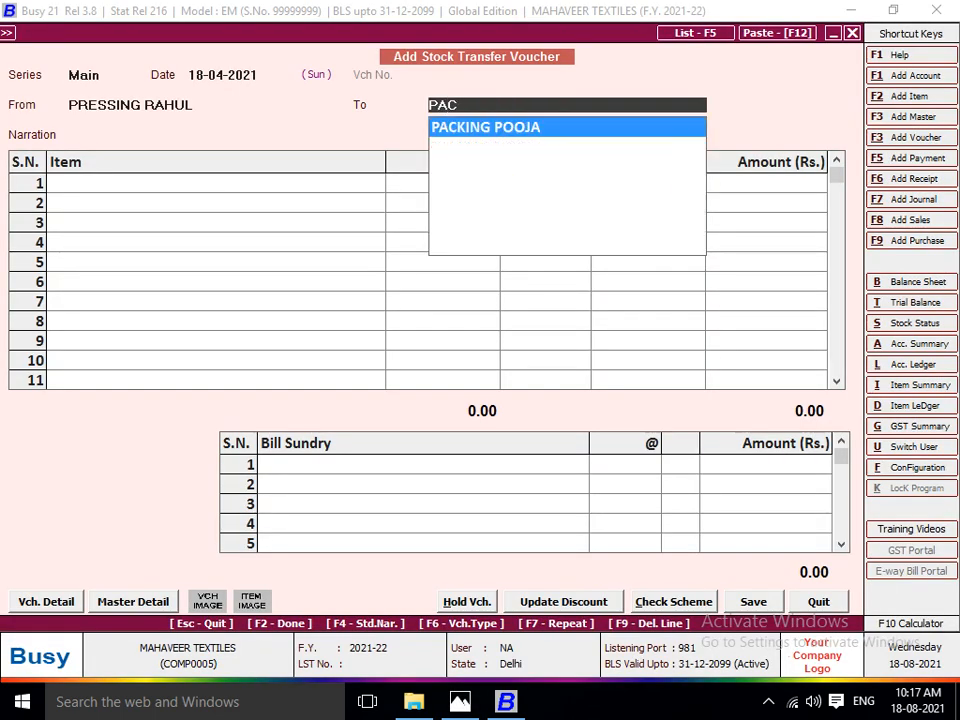
key("alt+Tab")
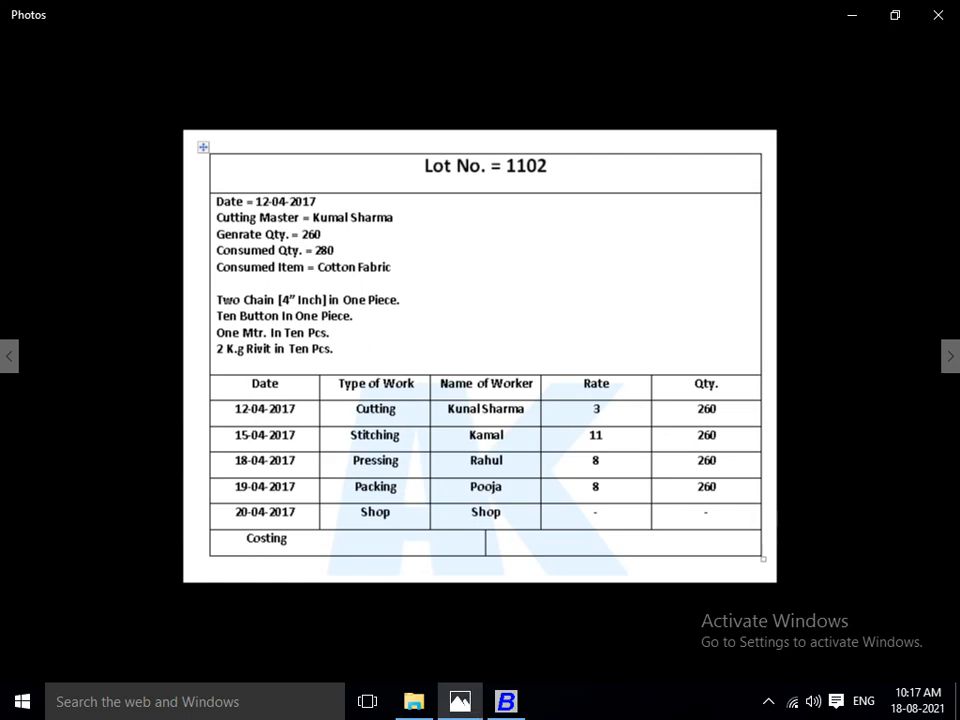
key("alt+Tab")
key("Return")
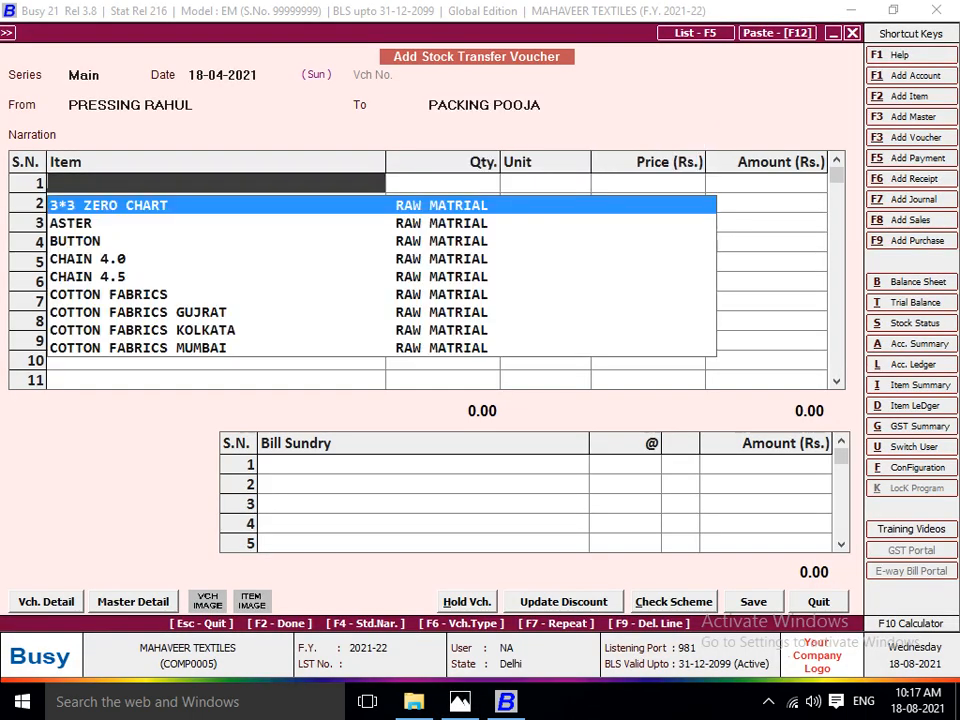
Add 260 pieces of LOT NO 1102 to the pressing-to-packing stock transfer voucher.
type("LOT")
key("Down")
key("Return")
type("26")
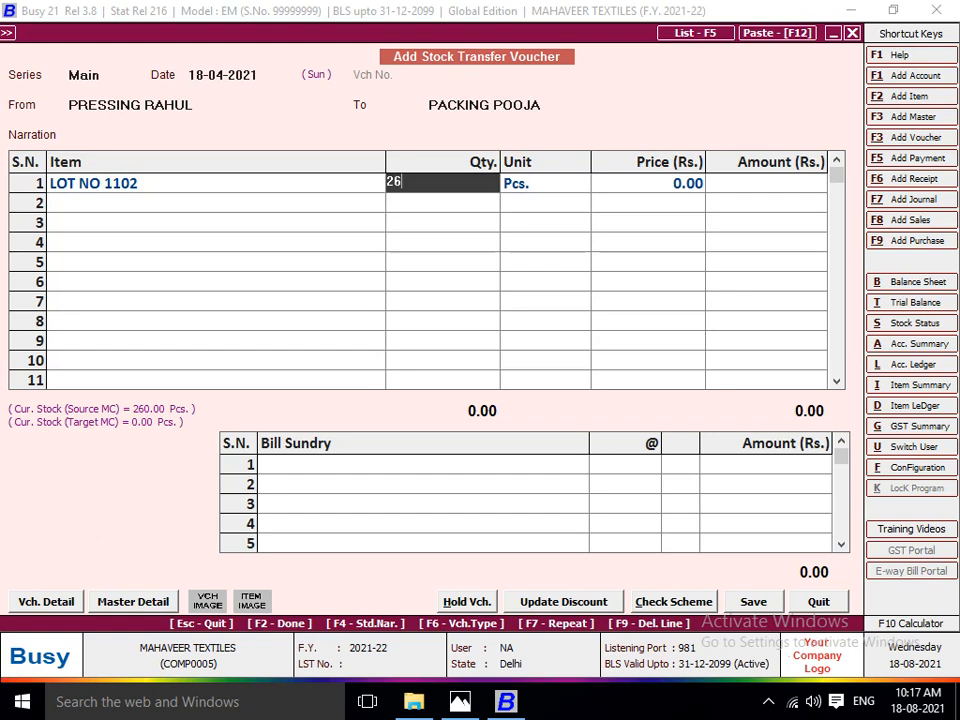
type("0")
key("Return")
Charge JOB WORK A/C at the pressing rate of 8 per piece and save the stock transfer voucher.
key("Return")
key("Return")
key("Return")
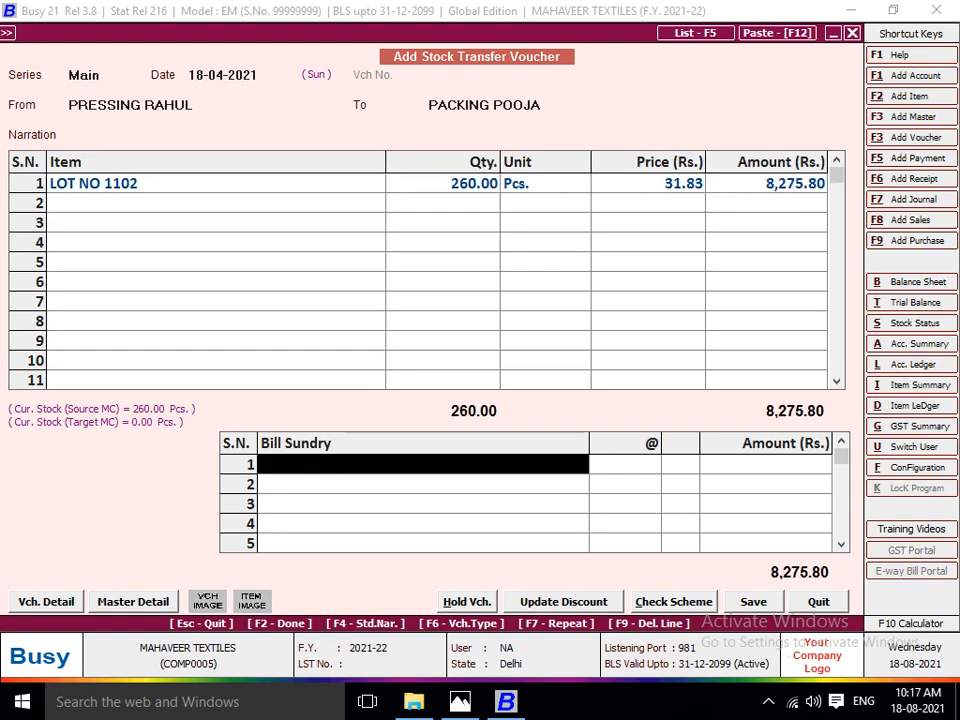
key("Return")
key("alt+Tab")
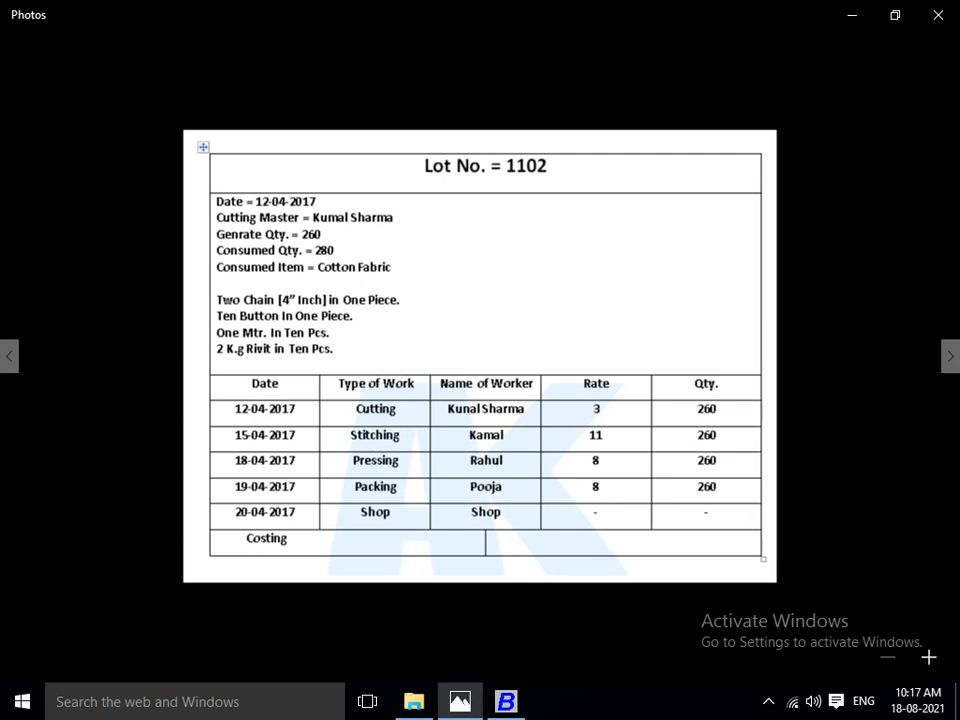
key("alt+Tab")
type("8")
key("Return")
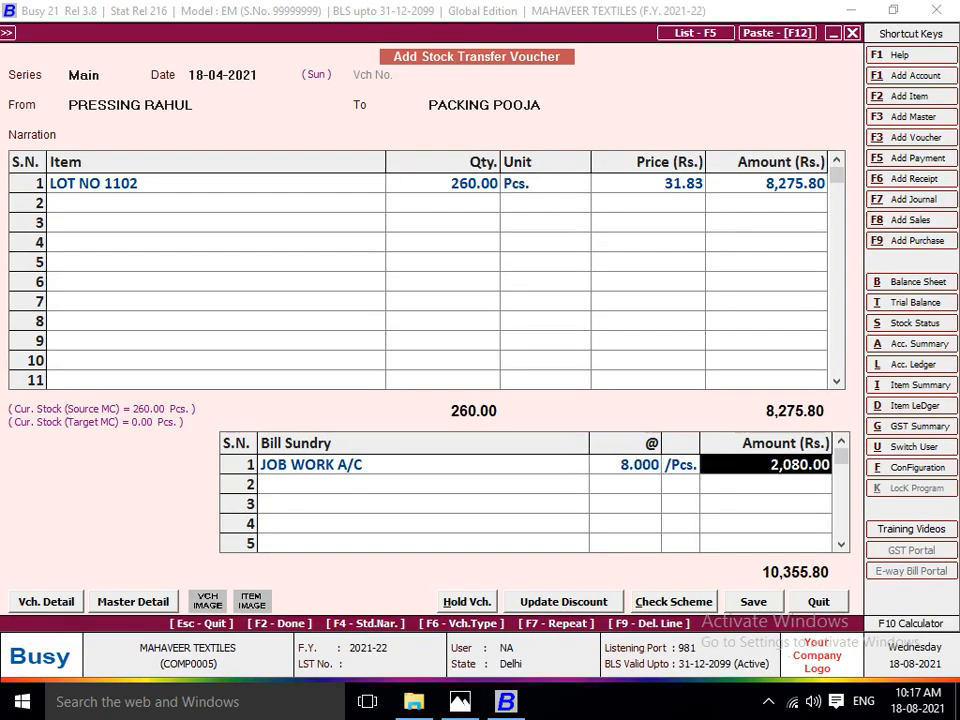
key("Return")
Date the new stock transfer voucher 19-04-2021, with the packing worker's centre as source and SHOP as destination.
key("Return")
key("Return")
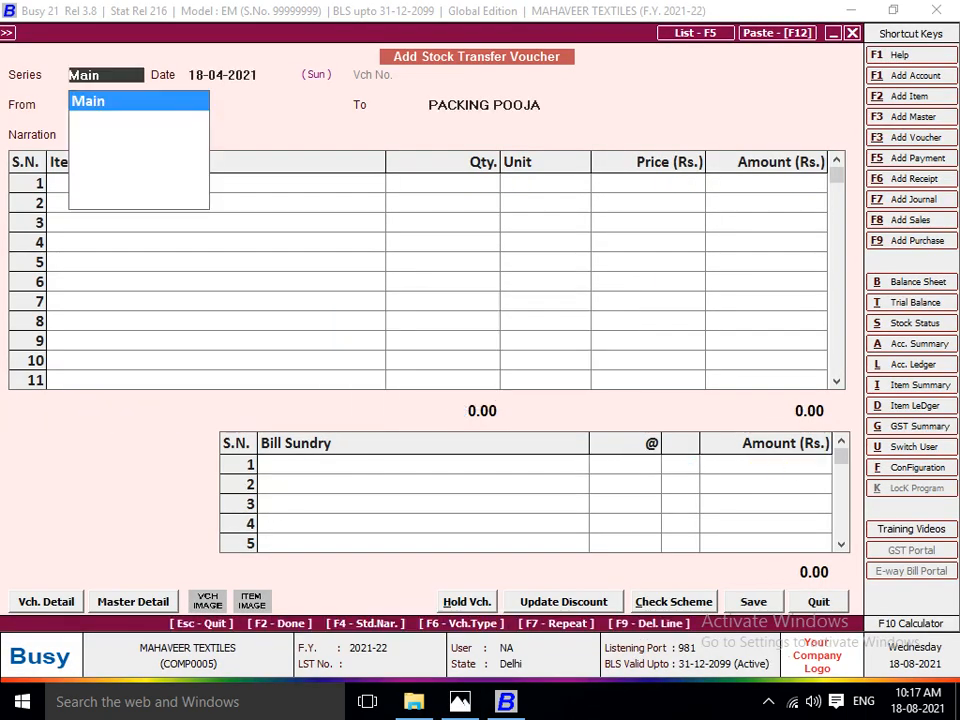
key("Return")
key("alt+Tab")
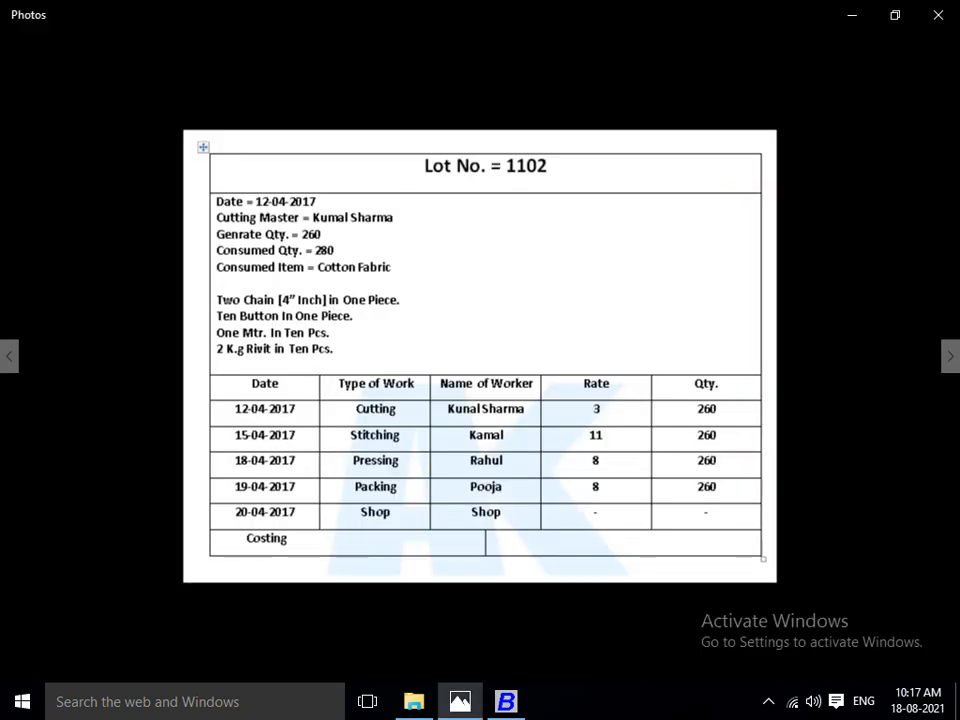
key("alt+Tab")
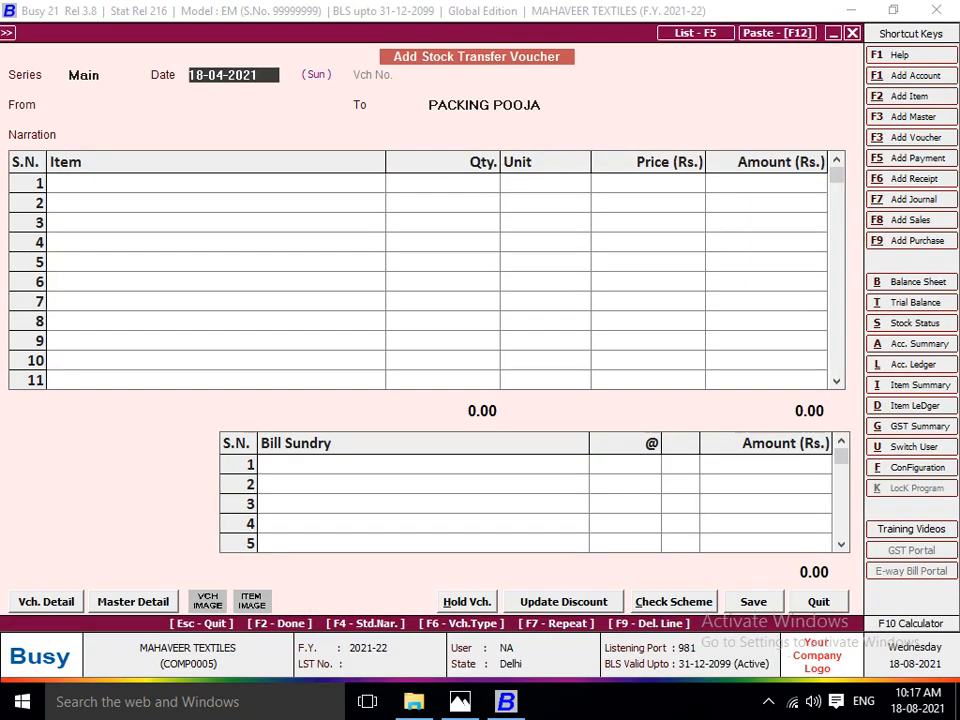
type("19")
key("Return")
type("PA")
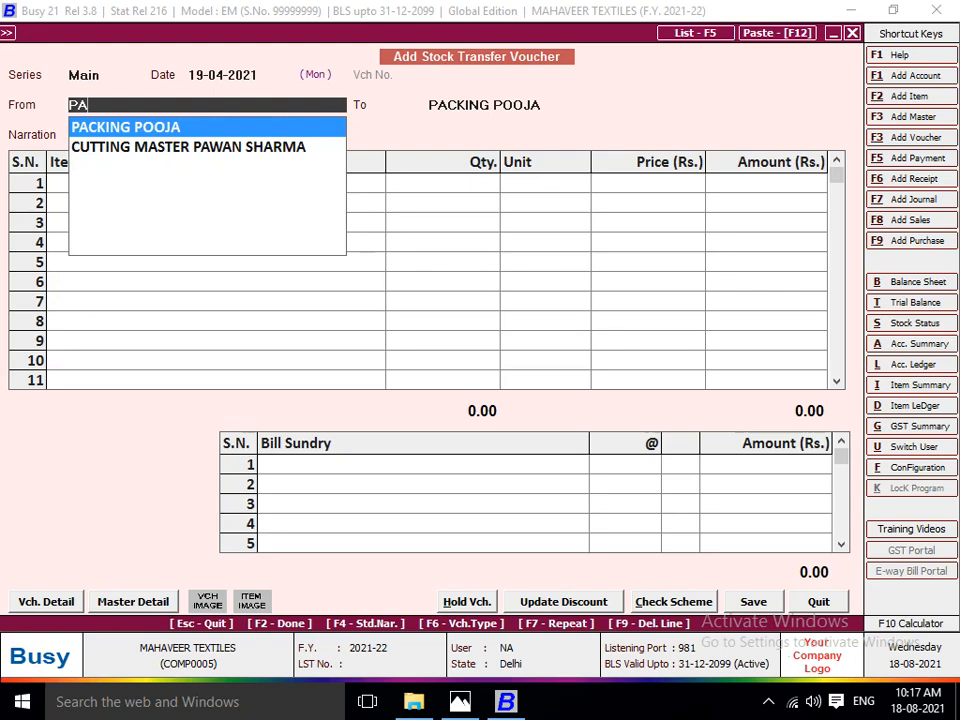
key("Return")
key("alt+Tab")
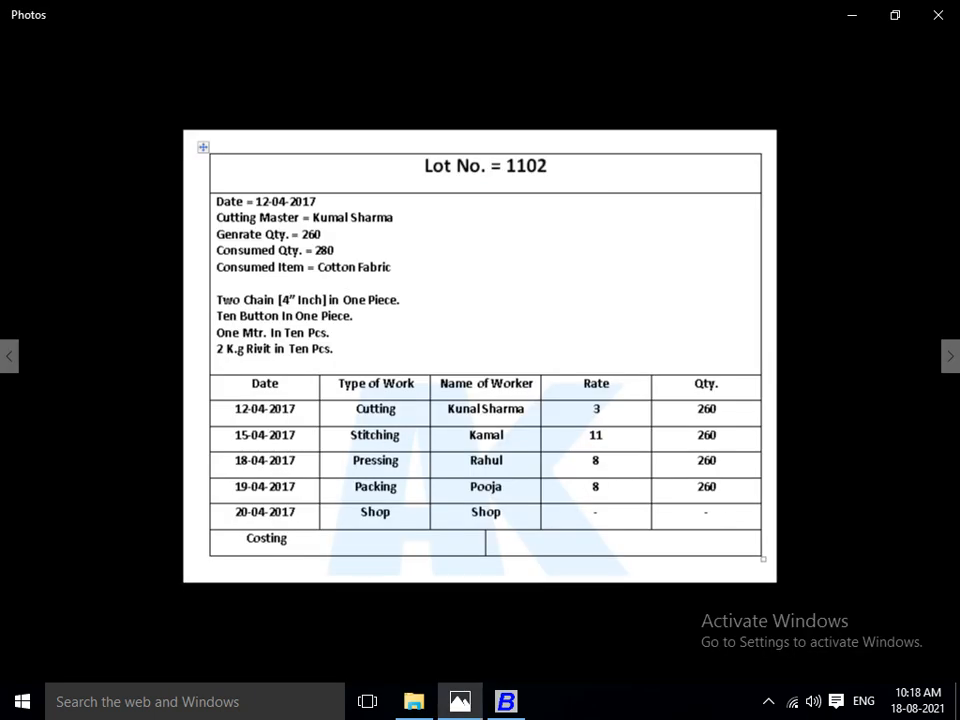
key("alt+Tab")
type("SHO")
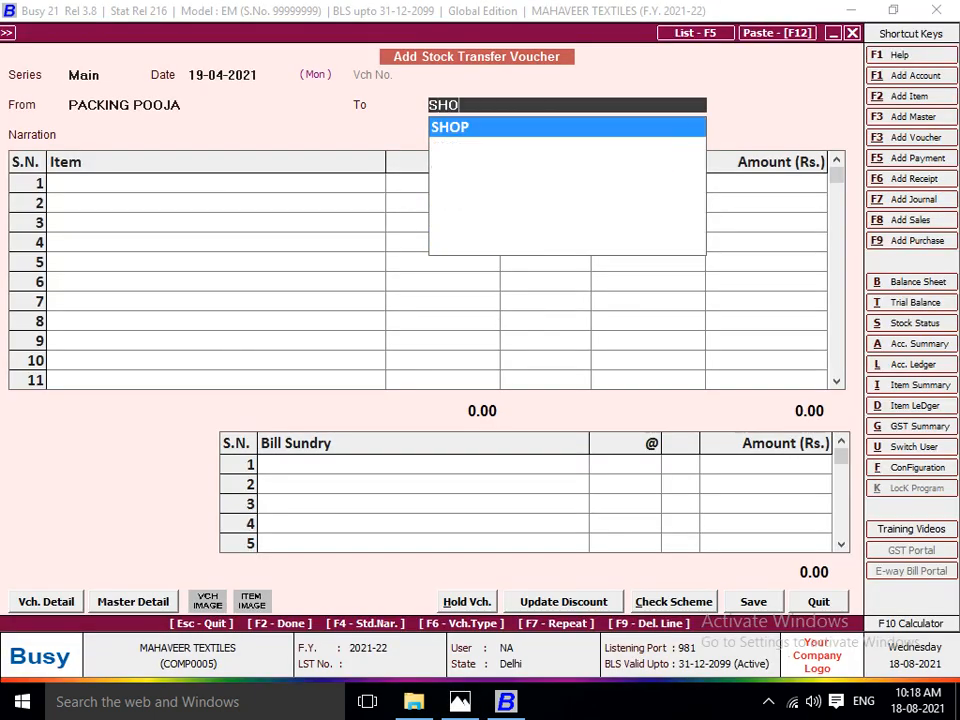
key("Return")
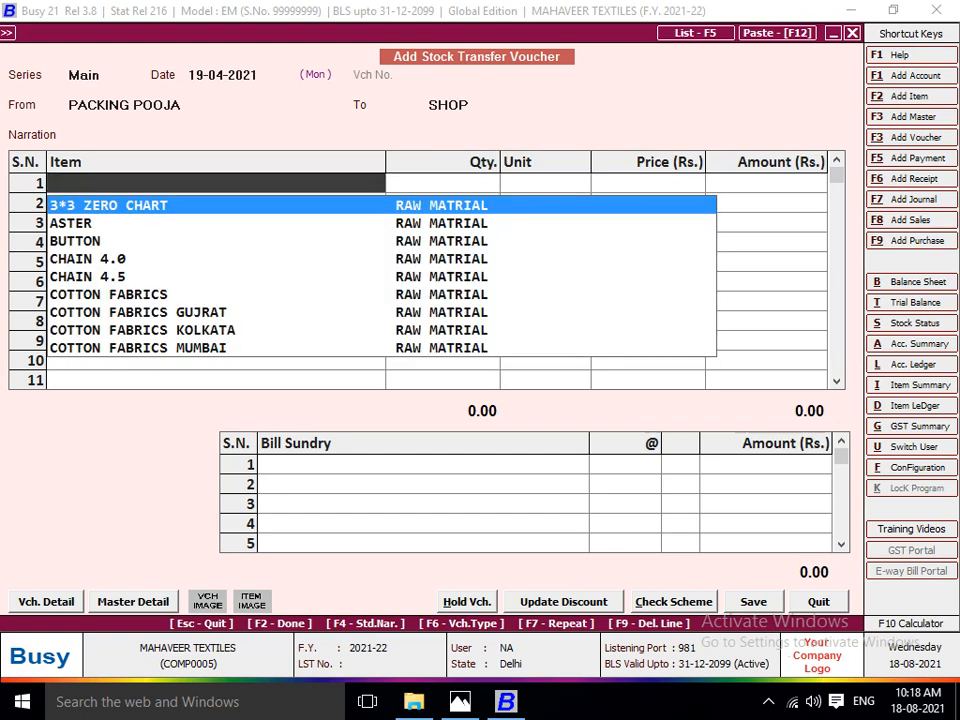
Add 260 pieces of LOT NO 1102 to the packing-to-shop stock transfer voucher.
type("LOT")
key("Down")
key("Return")
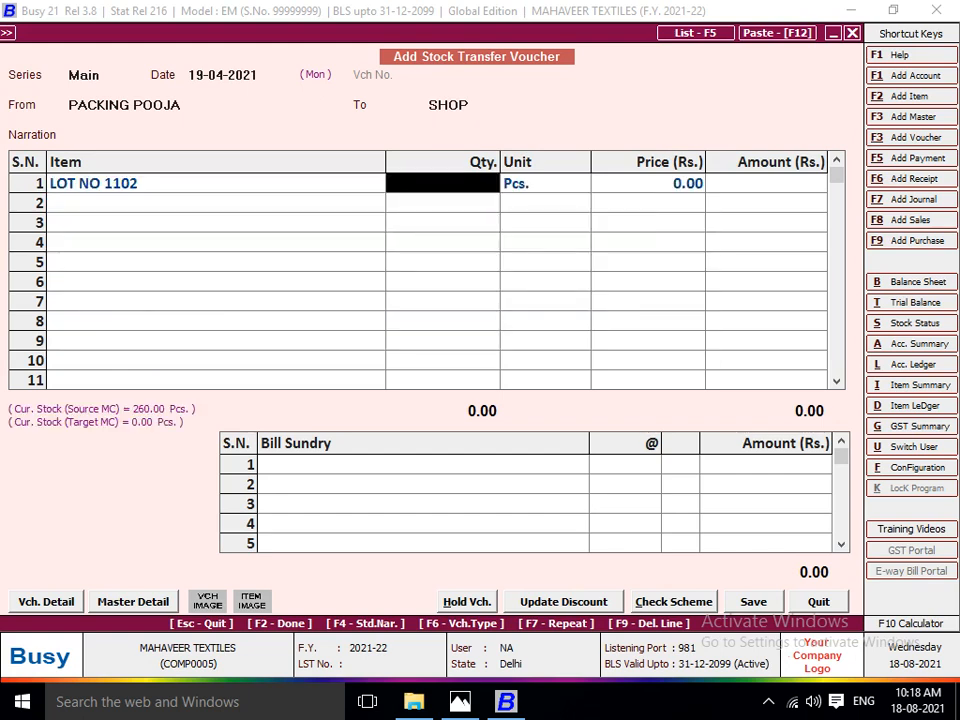
type("260")
key("Return")
key("Return")
key("Return")
key("Return")
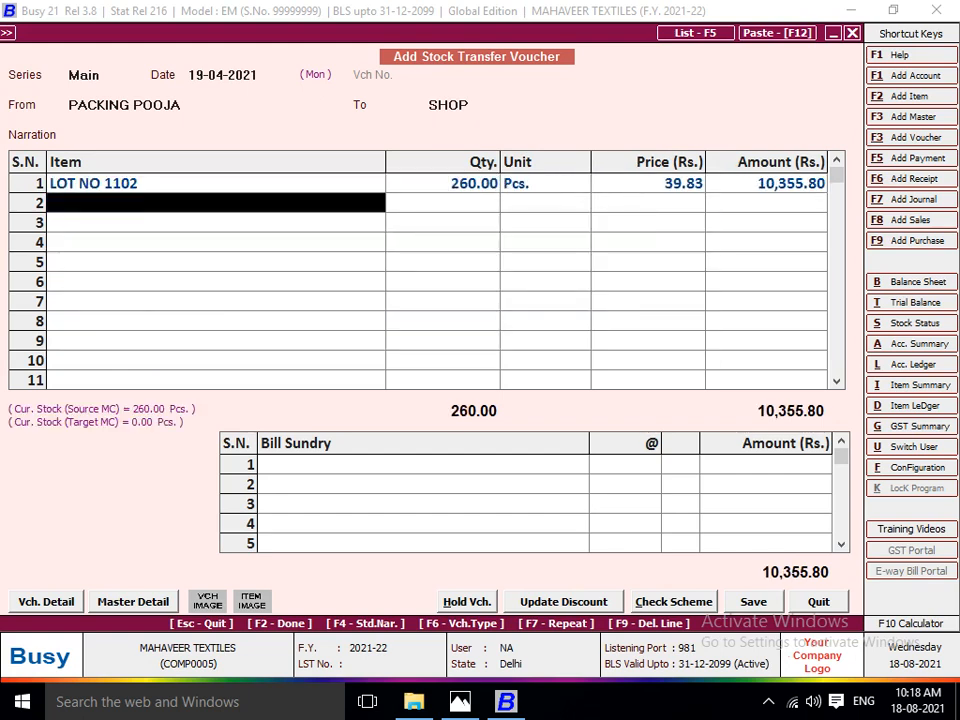
key("Return")
type("PAC")
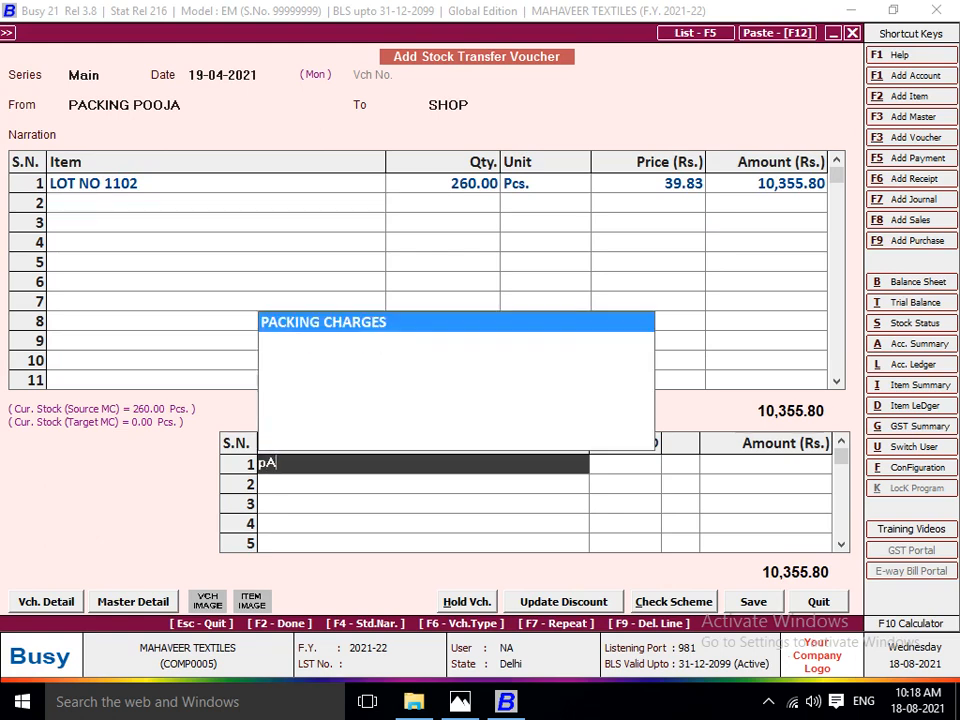
Set the bill sundry to JOB WORK A/C at the packing rate of 8 per piece and save the stock transfer voucher.
key("Return")
key("Left")
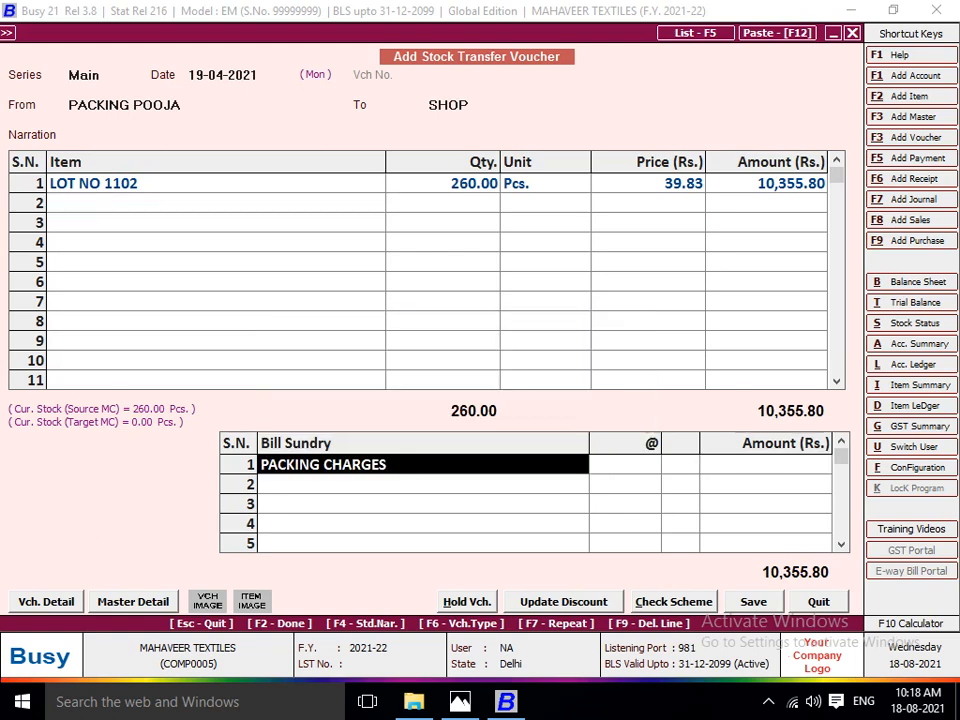
type("J")
key("Return")
key("alt+Tab")
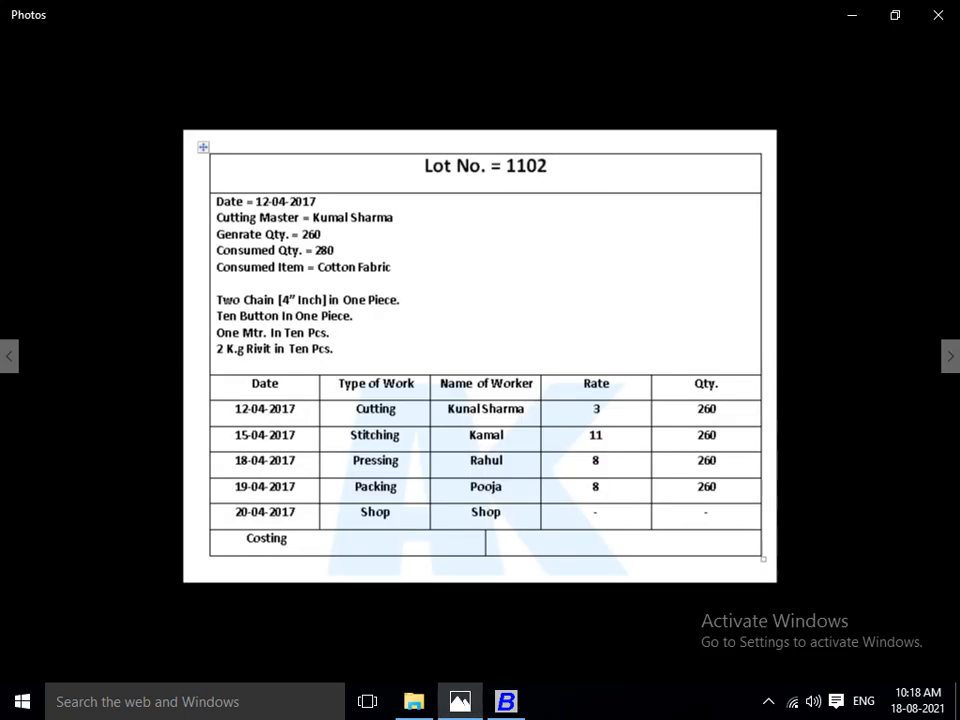
key("alt+Tab")
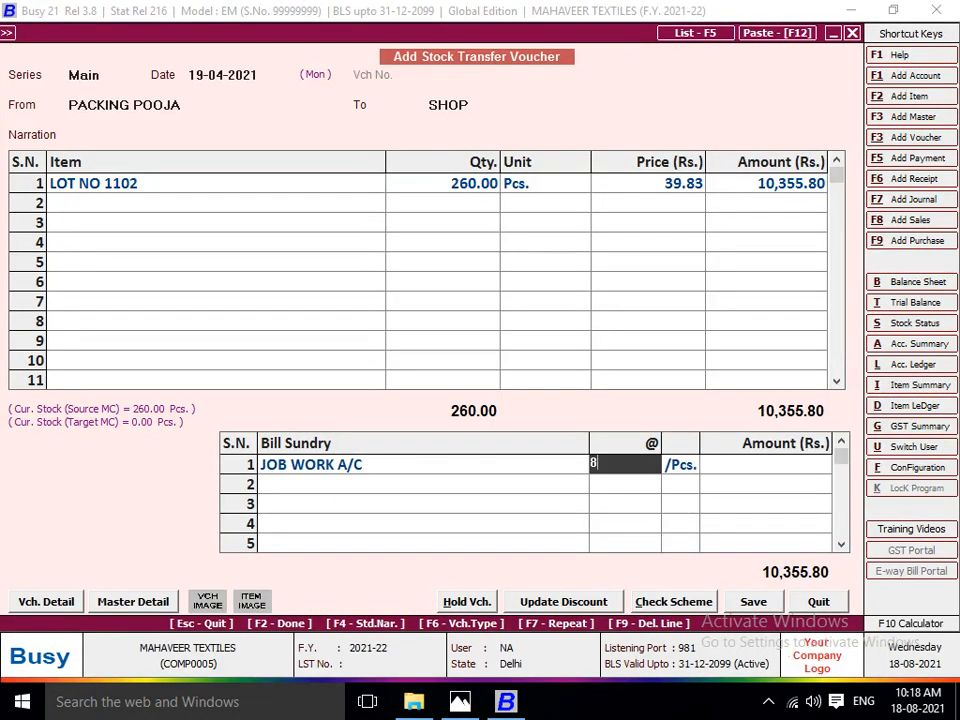
type("8")
key("Return")
key("F2")
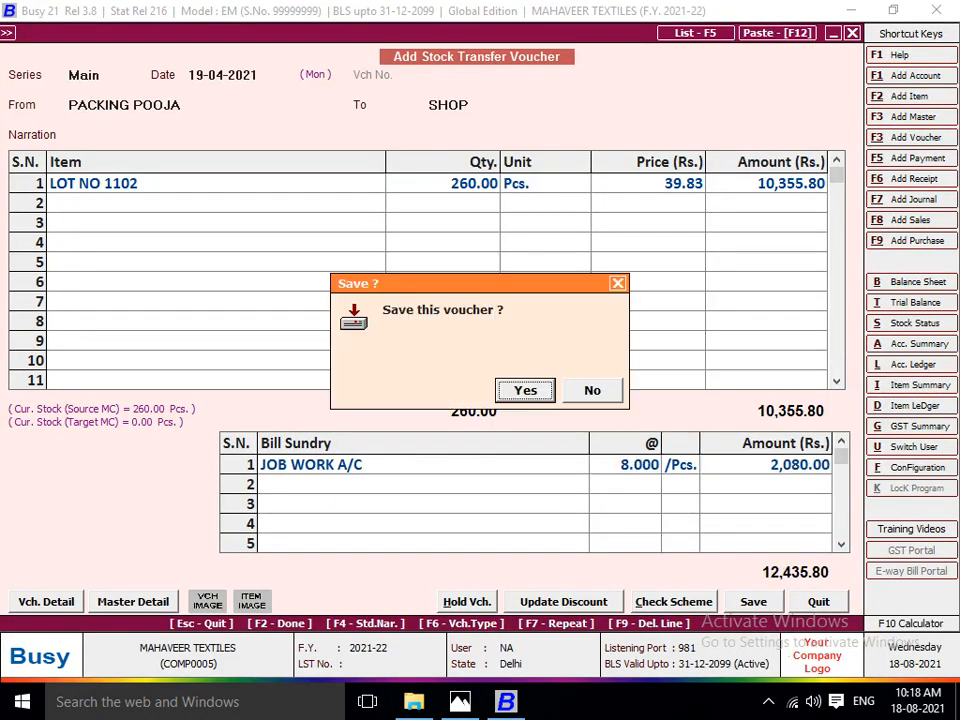
key("Return")
Save the packing-to-shop voucher and date a new stock transfer voucher 20-04-2021, from SHOP to Main Store.
key("Return")
type("20")
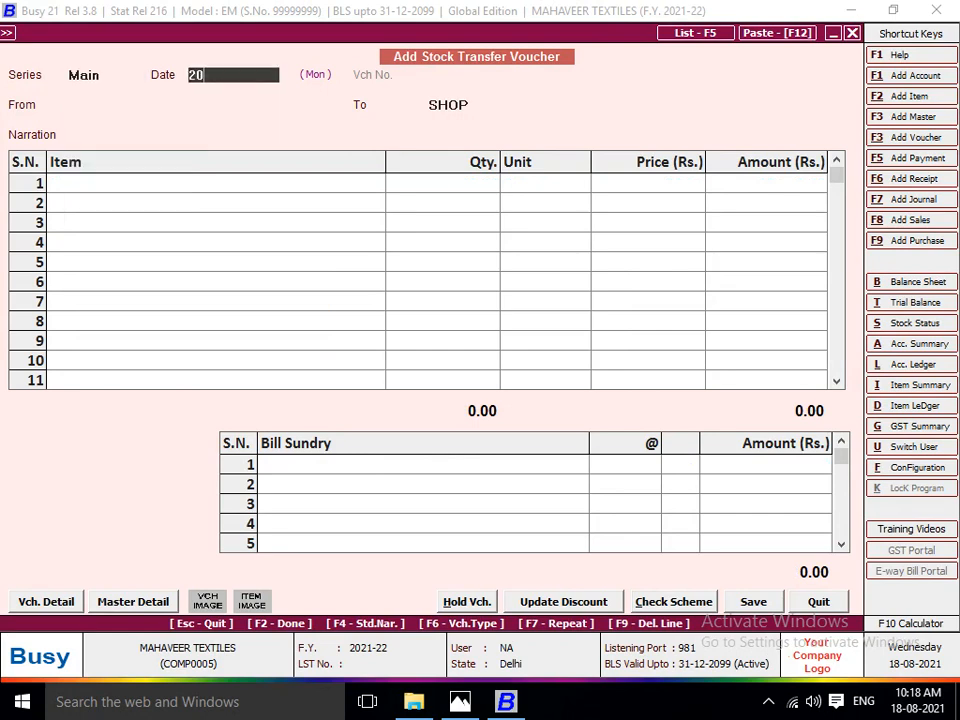
key("Return")
type("S")
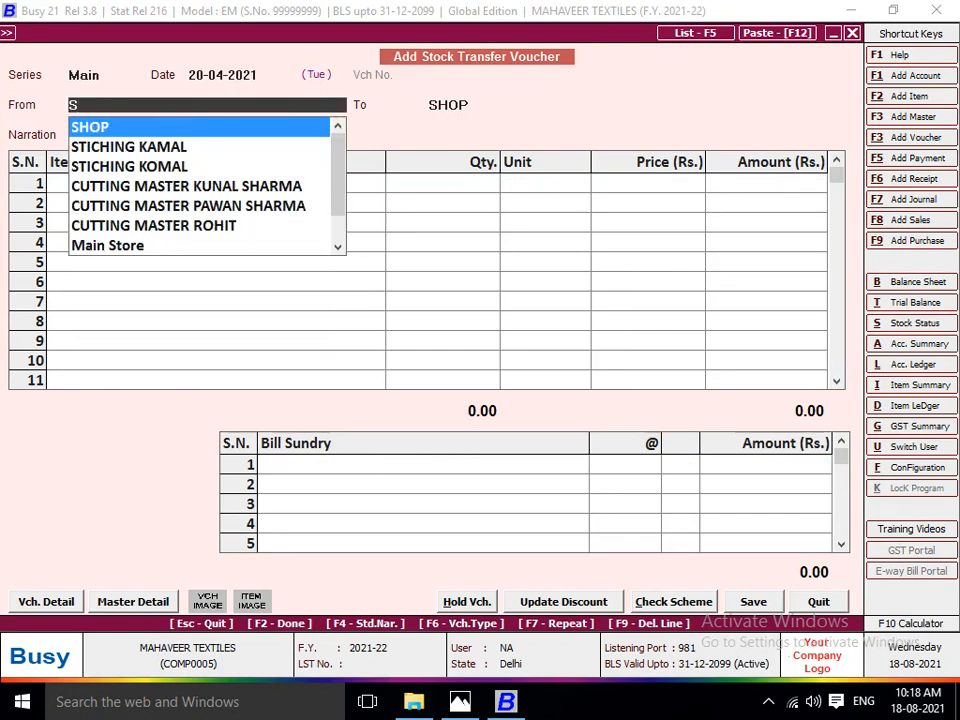
key("Return")
type("MA")
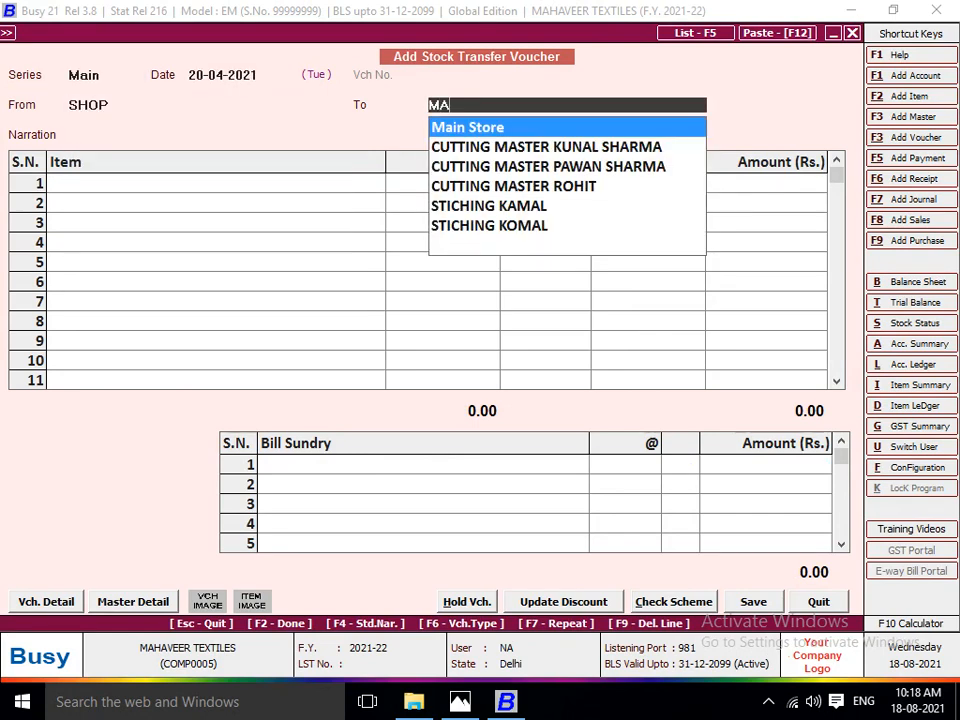
key("Return")
Add 260 pieces of LOT NO 1102 and save the shop-to-Main Store voucher without any bill sundry.
key("Return")
type("LOT")
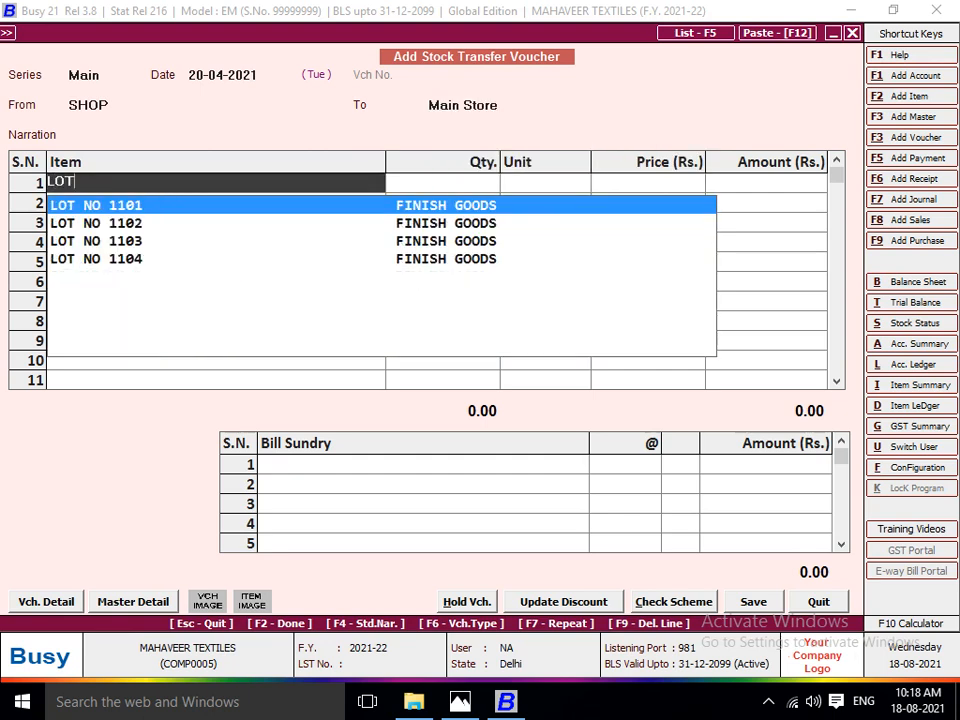
key("Down")
key("Return")
type("260")
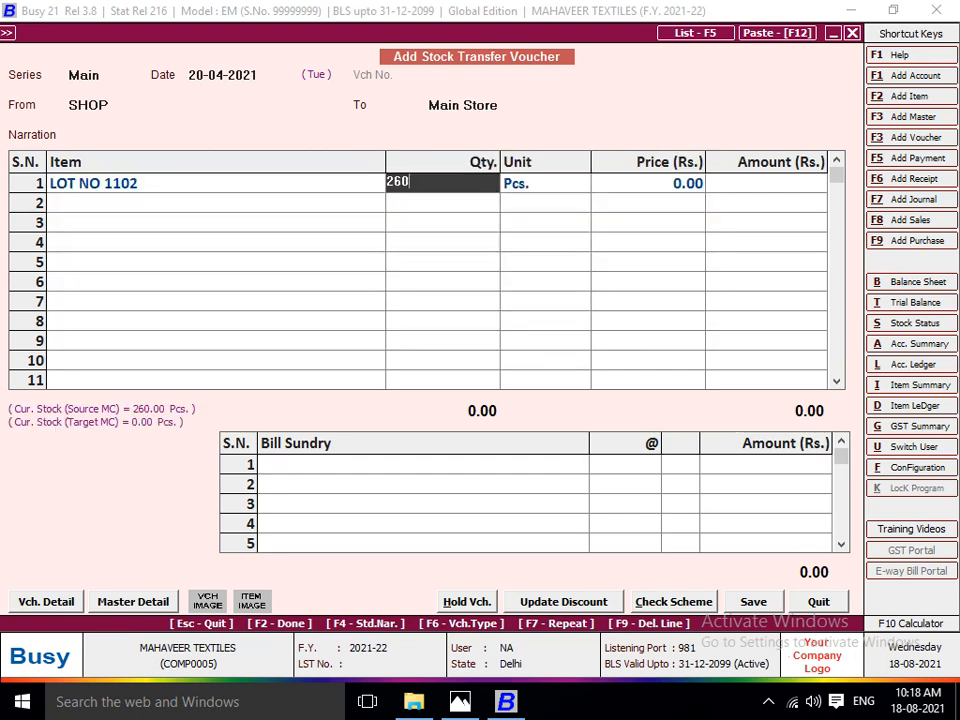
key("Return")
key("Return")
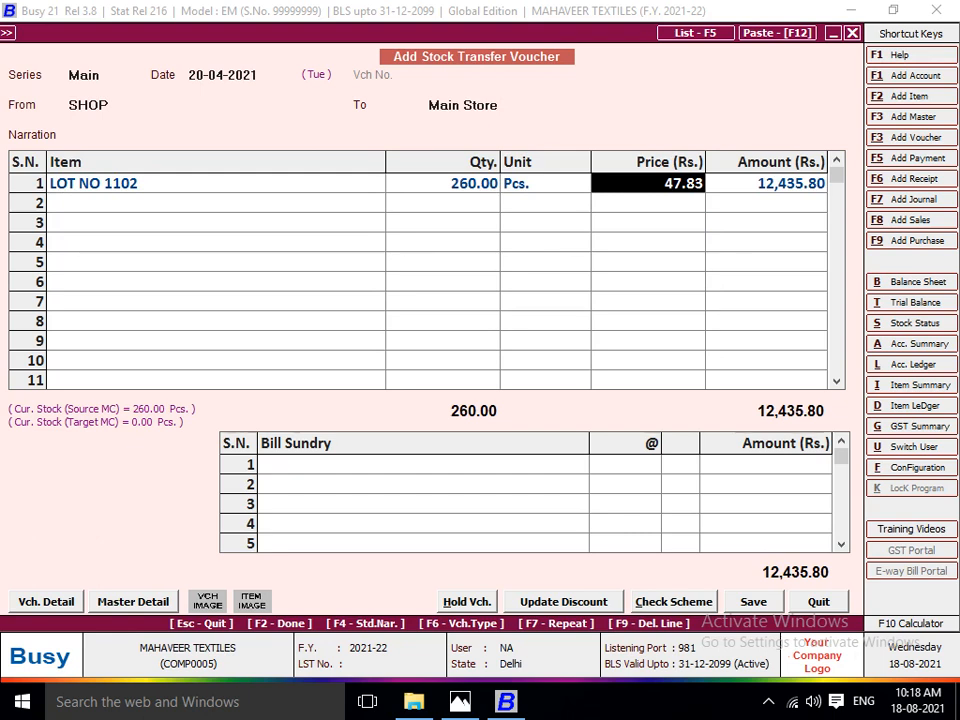
key("F2")
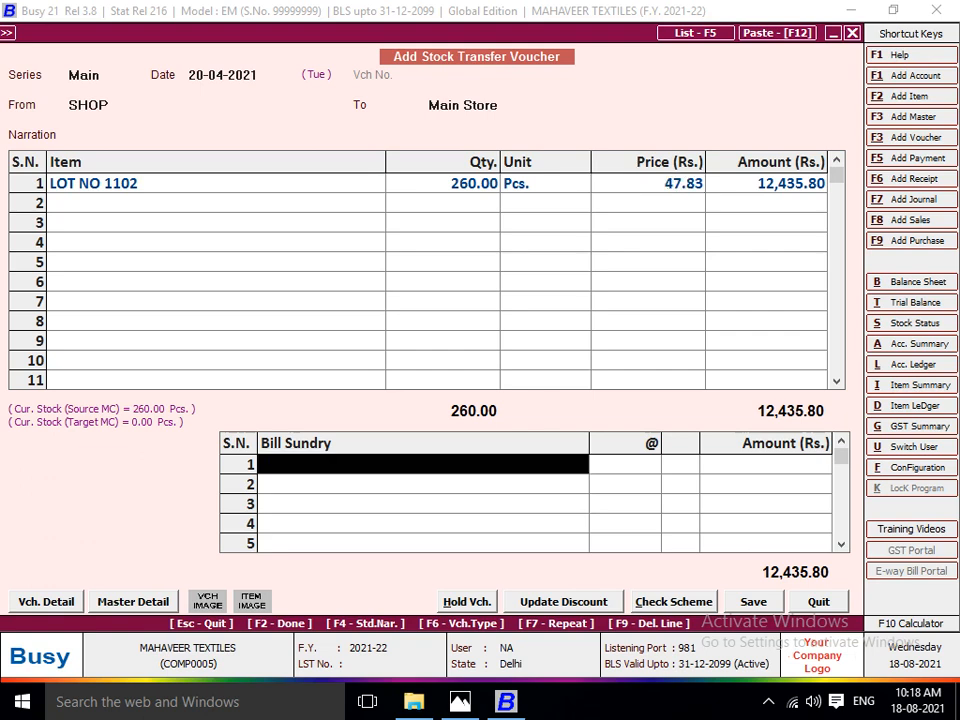
key("F2")
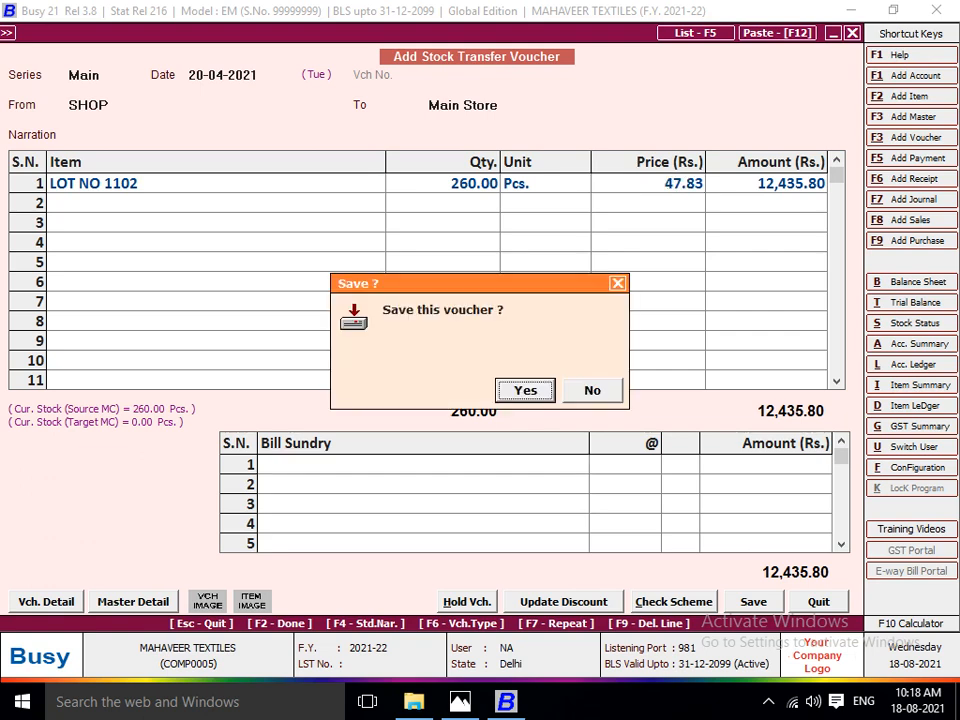
key("Return")
key("Return")
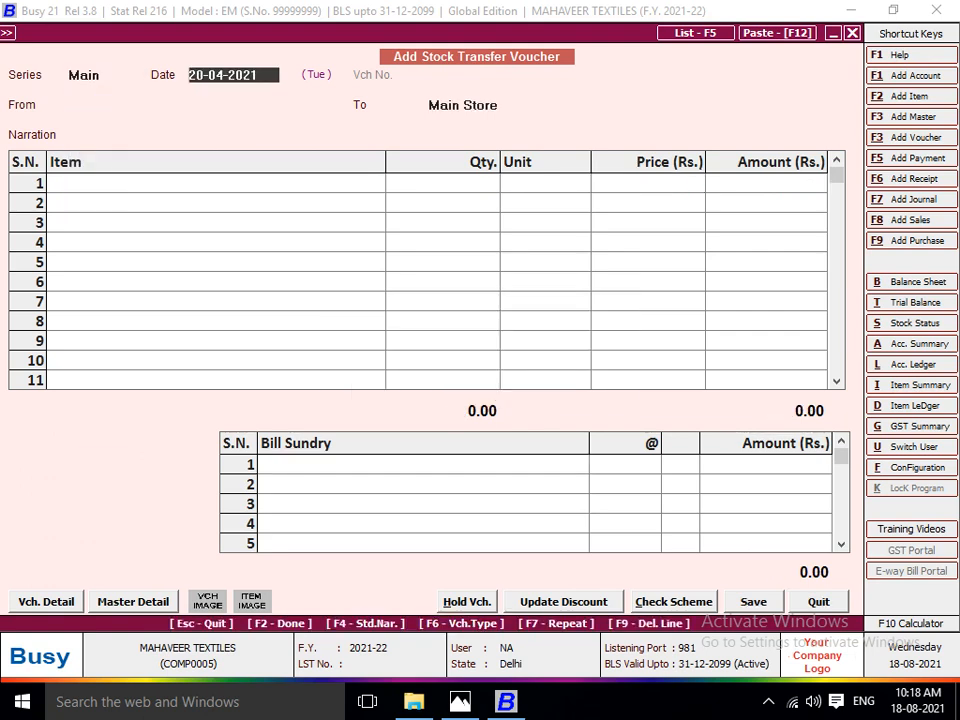
Using the Lot No 1103 job sheet in Photos, date the new voucher 16-04-2021 and set that lot's cutting master as source.
key("alt+Tab")
key("Right")
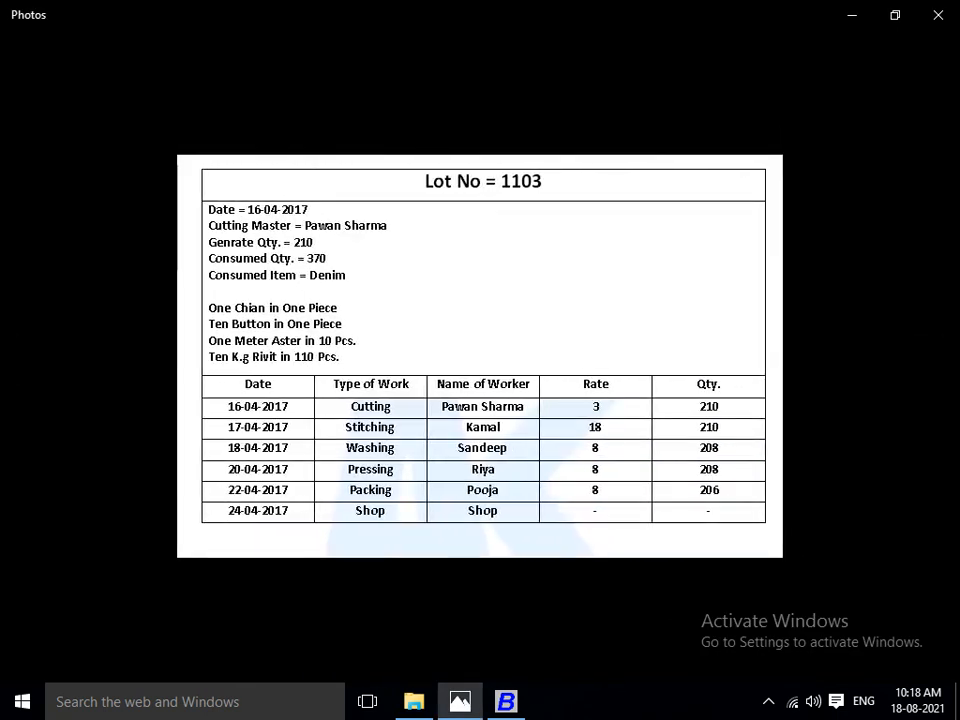
key("alt+Tab")
type("16-04-2021")
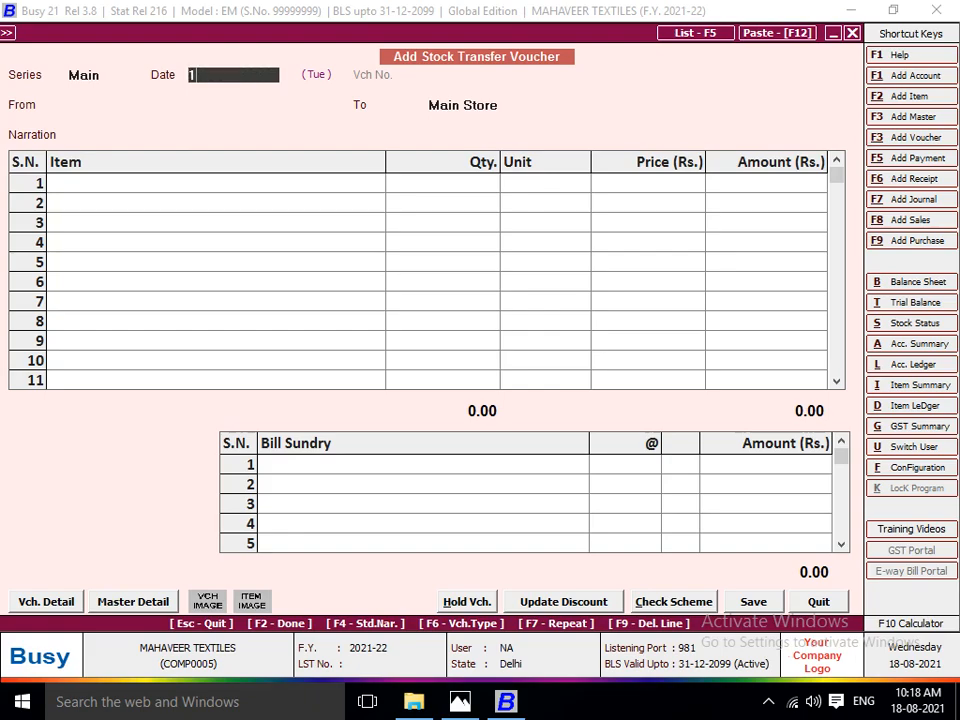
key("Return")
key("alt+Tab")
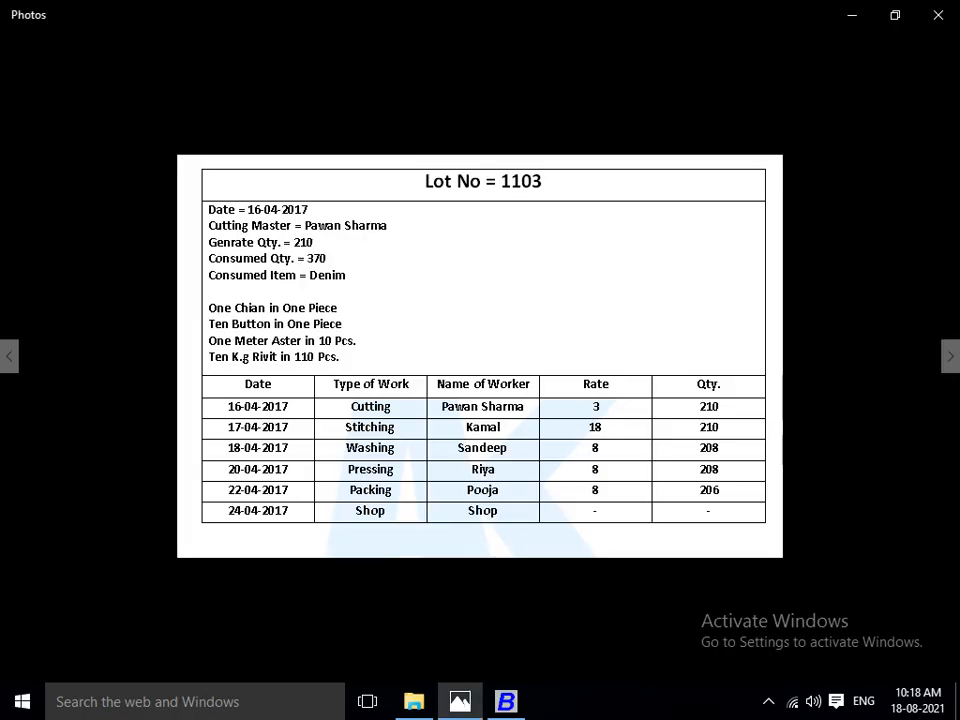
key("alt+Tab")
type("PAWA")
key("Return")
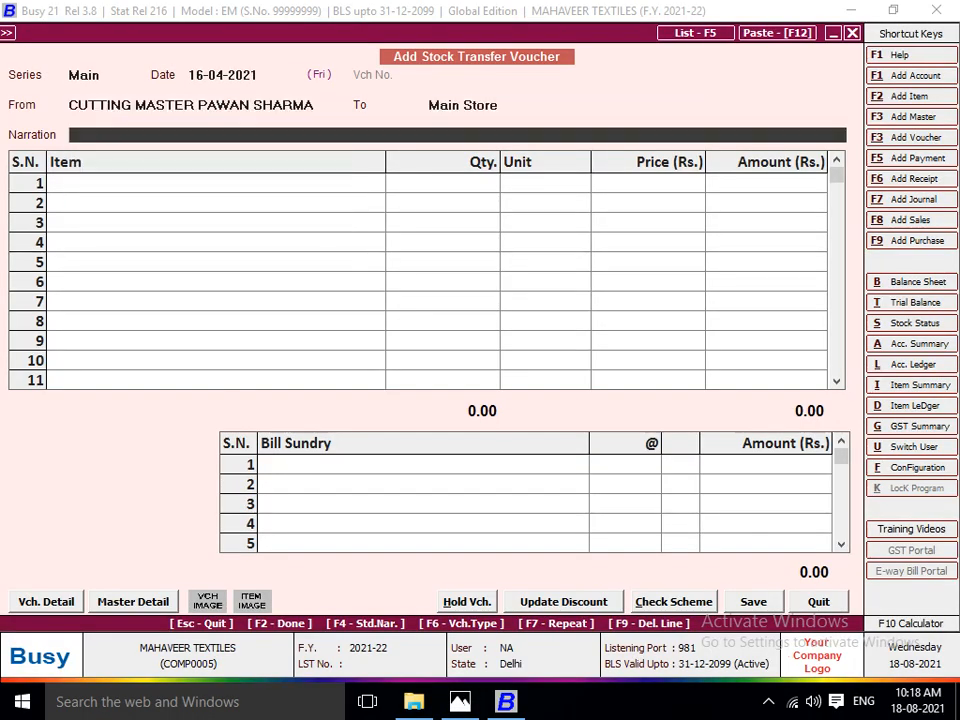
key("Return")
Choose LOT NO 1103 as the first item of the voucher, checking the job sheet in Photos.
key("alt+Tab")
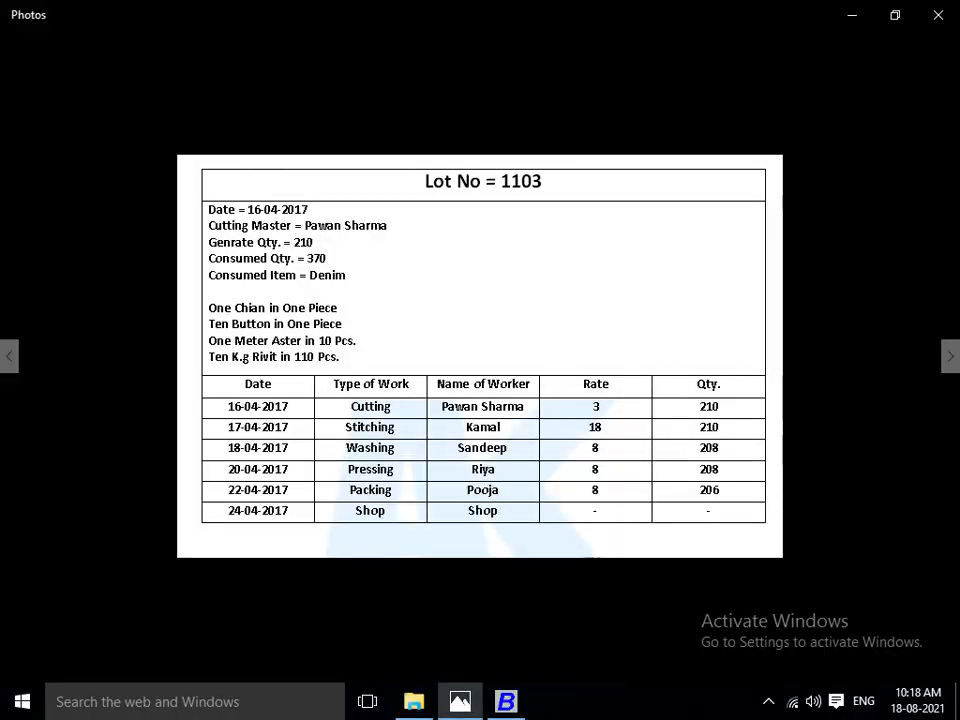
key("alt+Tab")
key("alt+Tab")
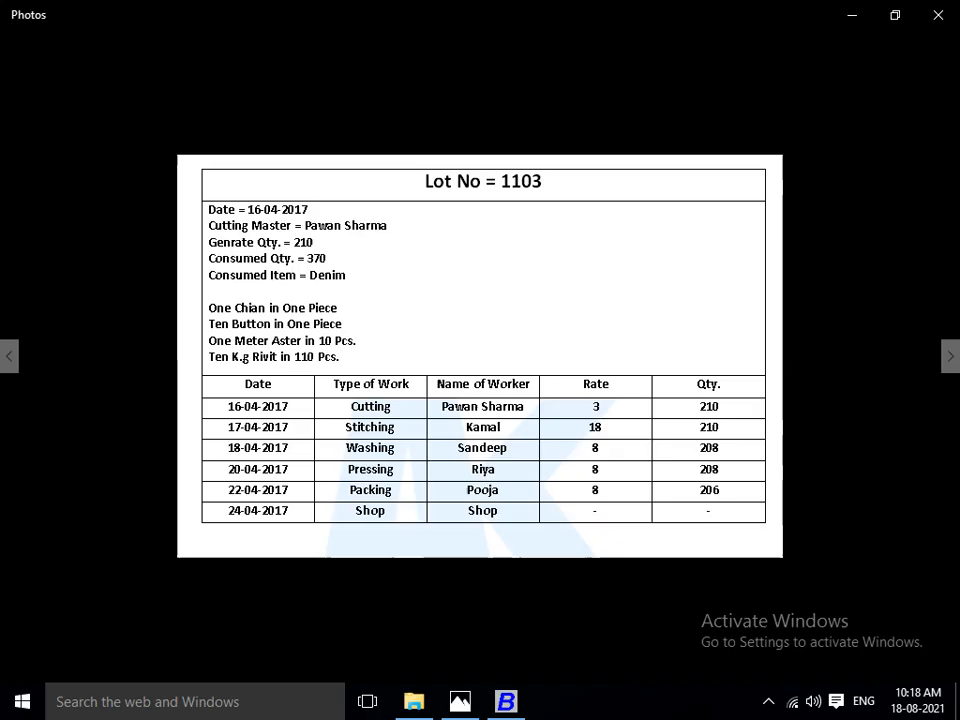
key("alt+Tab")
type("lOT")
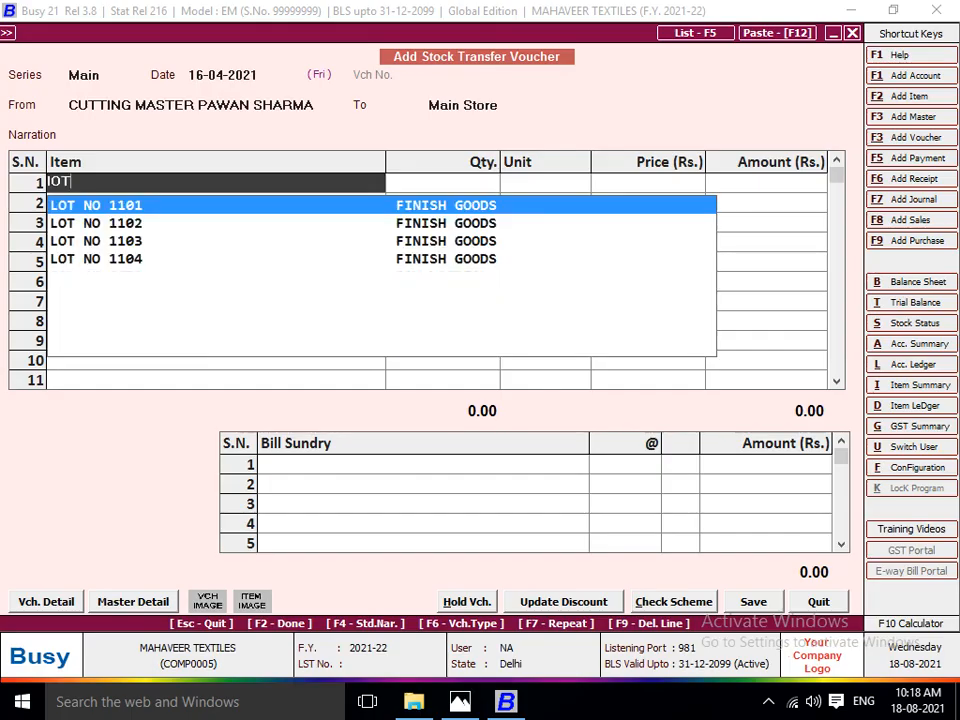
key("Down")
key("Down")
key("Return")
Change the voucher's destination to the stitching worker's centre listed on the Lot No 1103 job sheet.
key("Up")
key("Up")
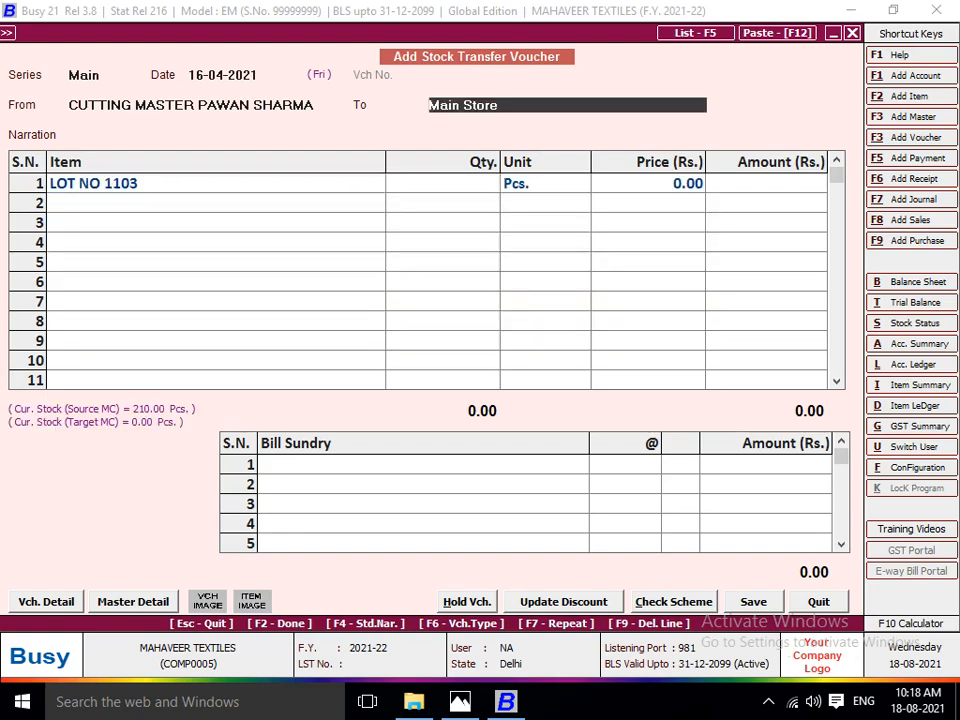
key("alt+Tab")
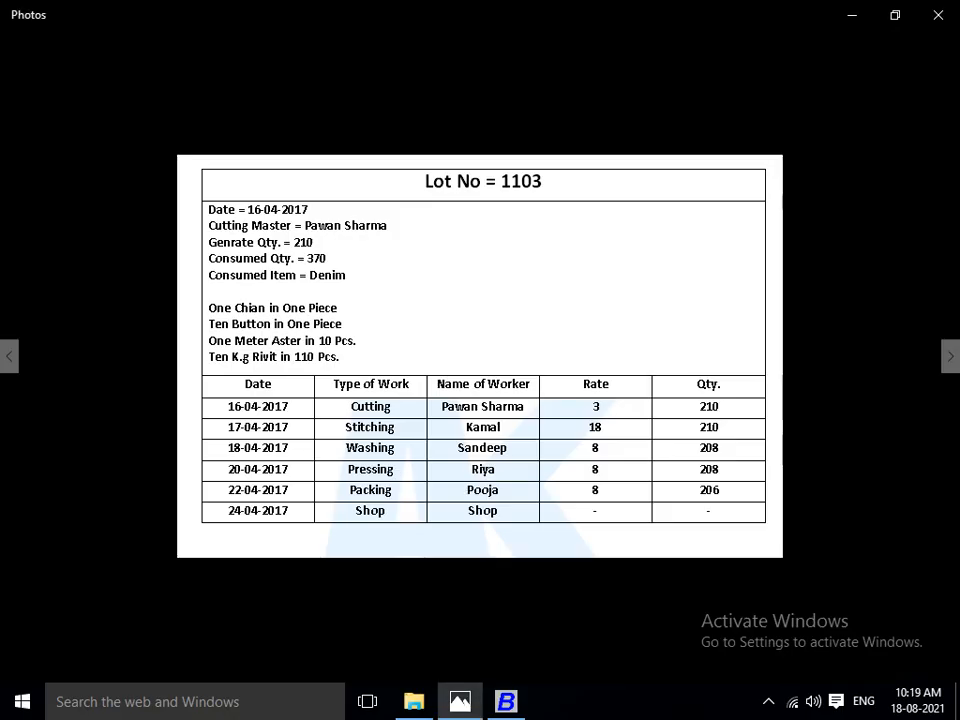
key("alt+Tab")
type("KAMAL")
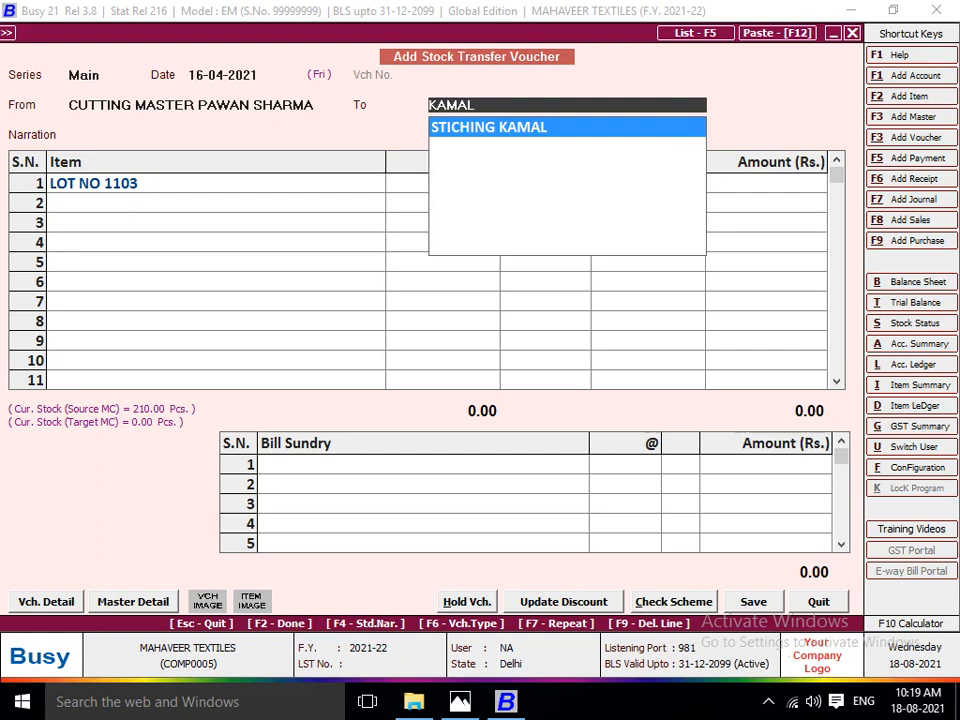
key("Return")
Set the LOT NO 1103 quantity to 210 pieces on the cutting-to-stitching voucher.
type("210")
key("Return")
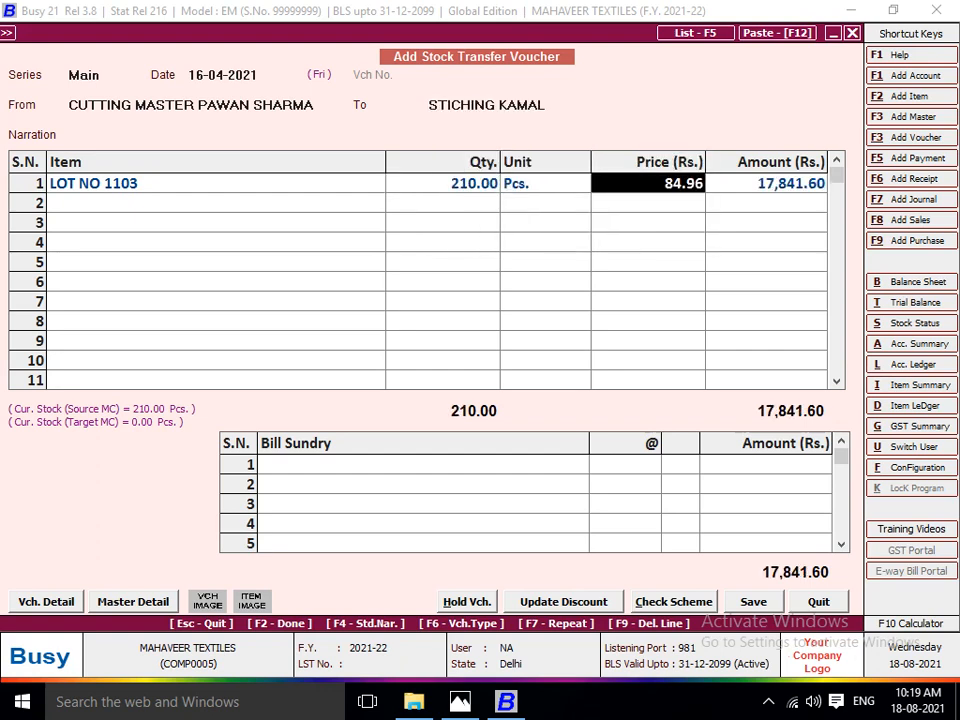
key("Return")
Charge JOB WORK A/C at the cutting rate of 3 per piece and save the stock transfer voucher.
key("Return")
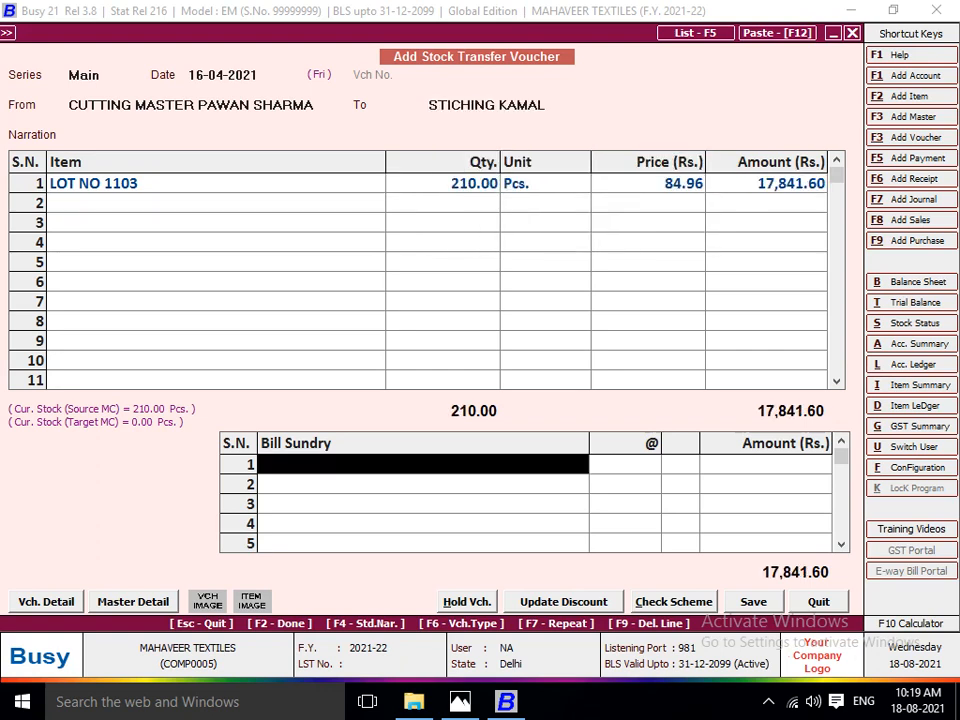
key("Return")
type("3")
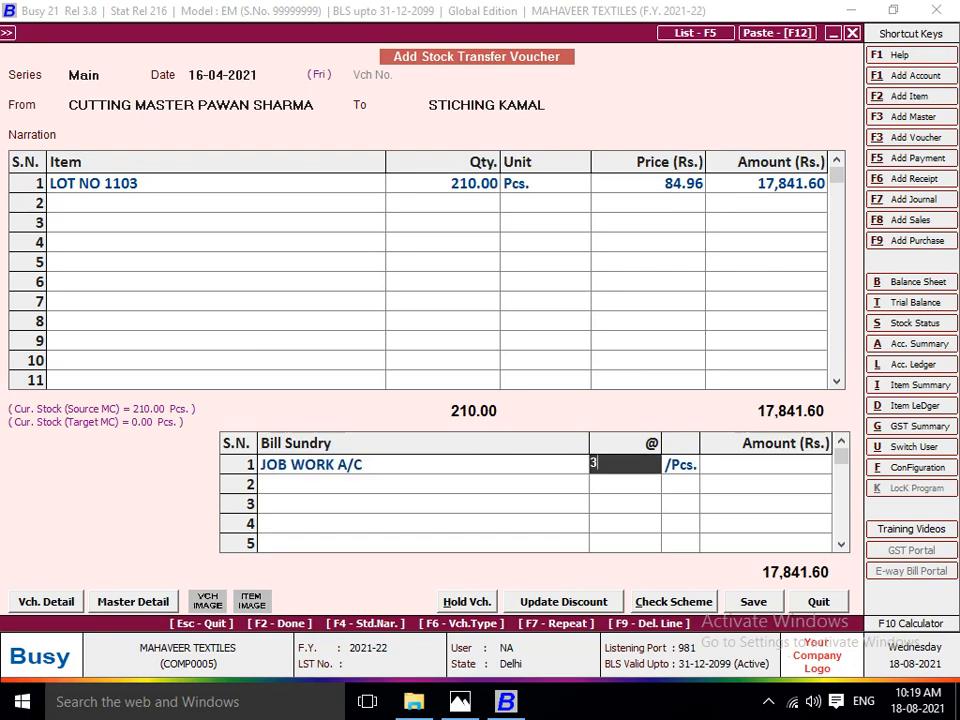
key("Return")
key("alt+Tab")
key("alt+Tab")
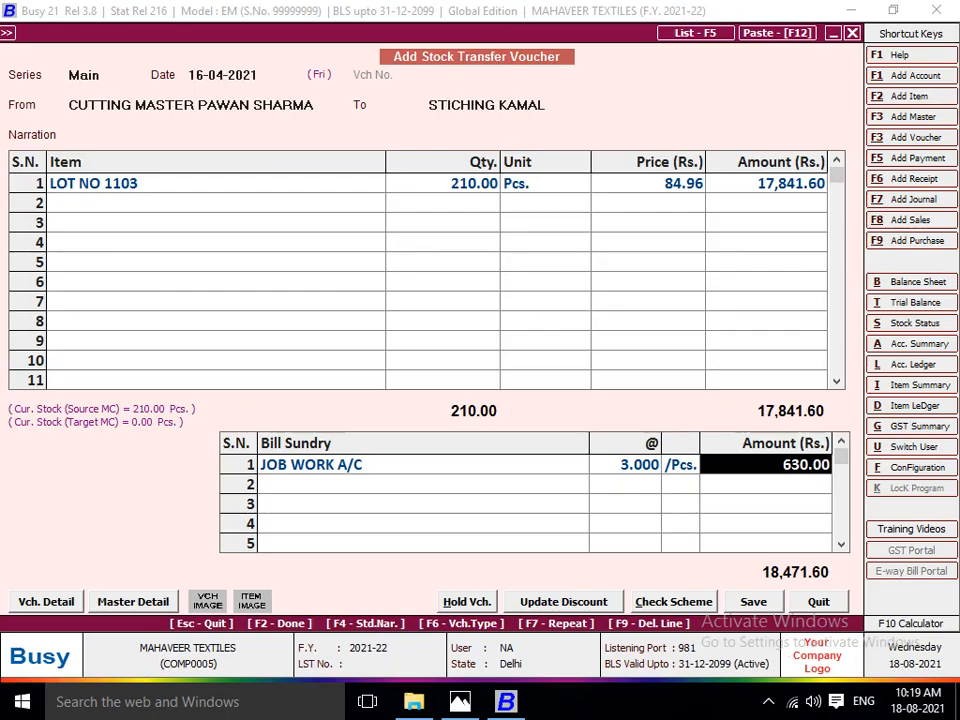
key("Return")
key("Return")
Date the new stock transfer voucher 17-04-2021, with the Lot No 1103 stitching worker's centre as source and the washing worker's centre as destination.
key("Return")
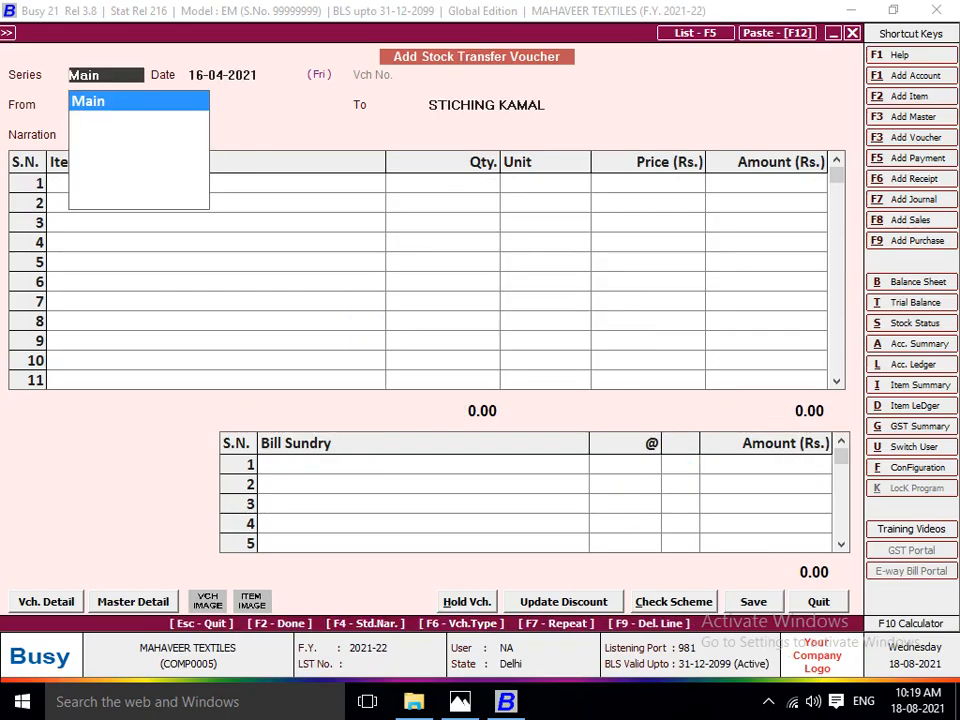
key("Return")
key("alt+Tab")
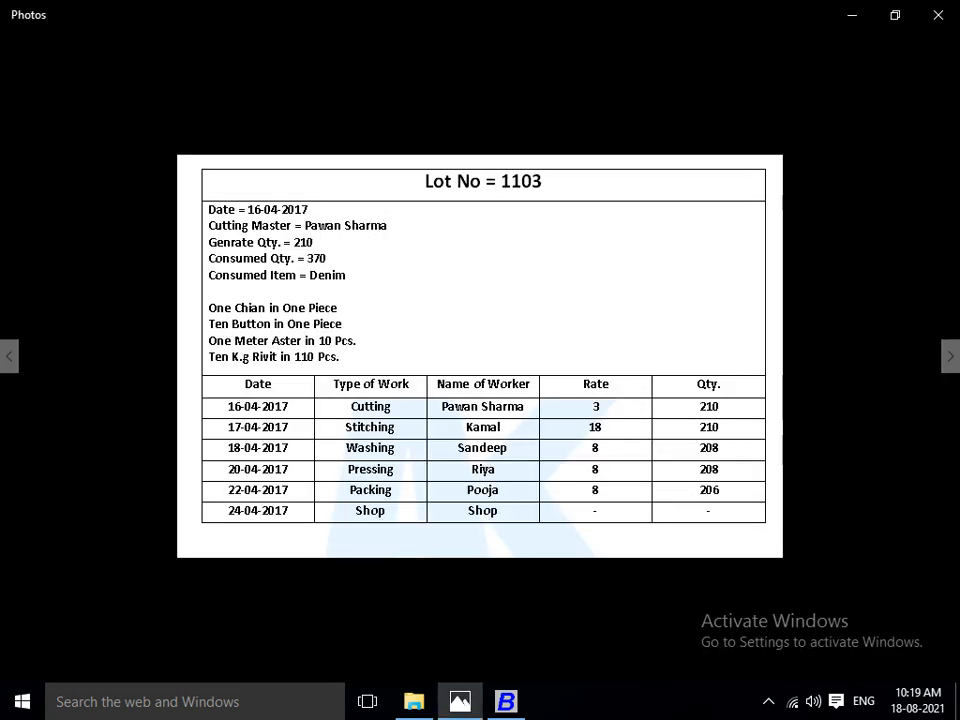
key("alt+Tab")
type("17")
key("Return")
type("ST")
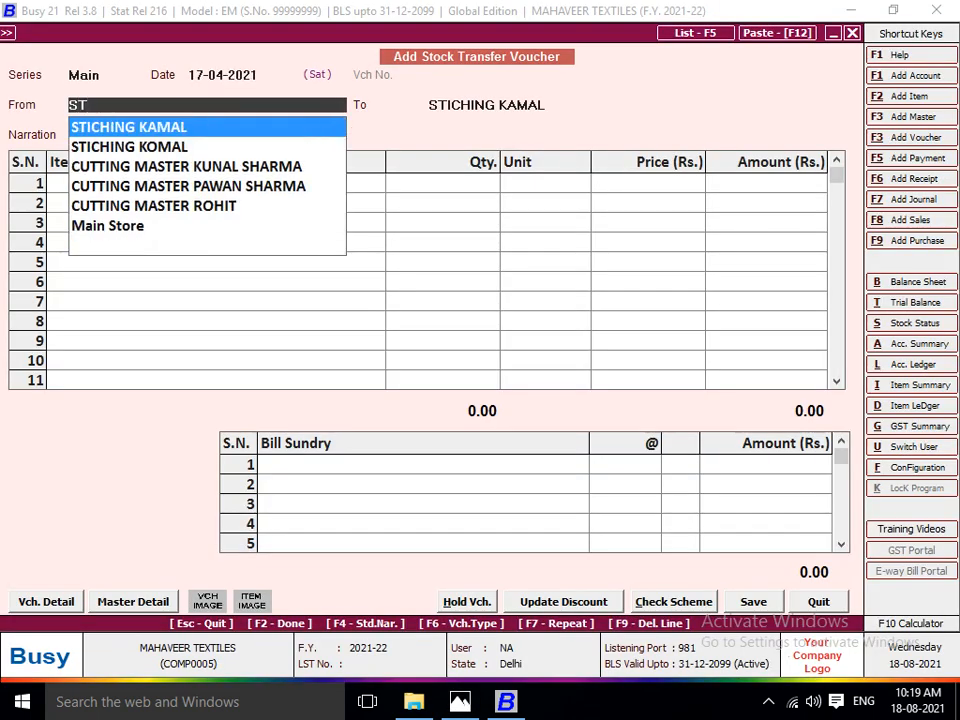
key("Return")
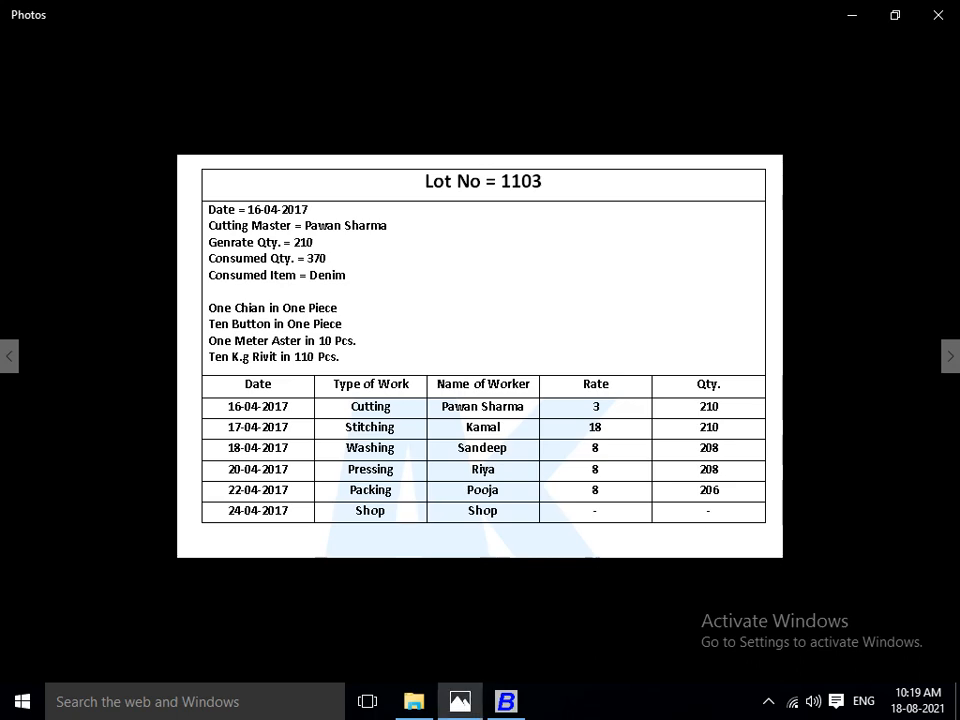
key("alt+Tab")
type("WAS")
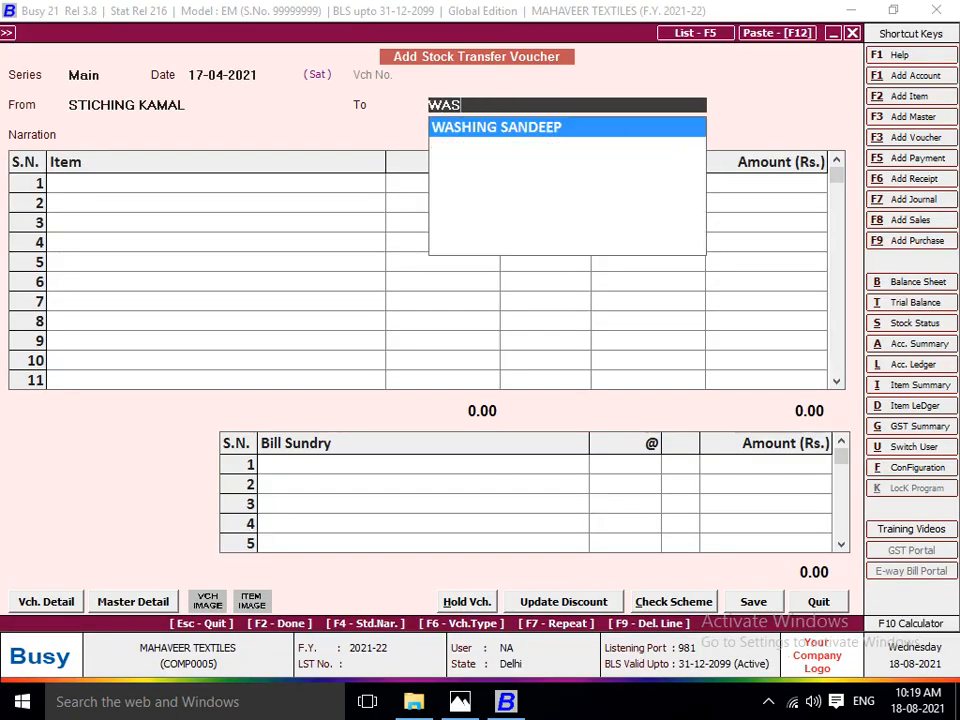
key("Return")
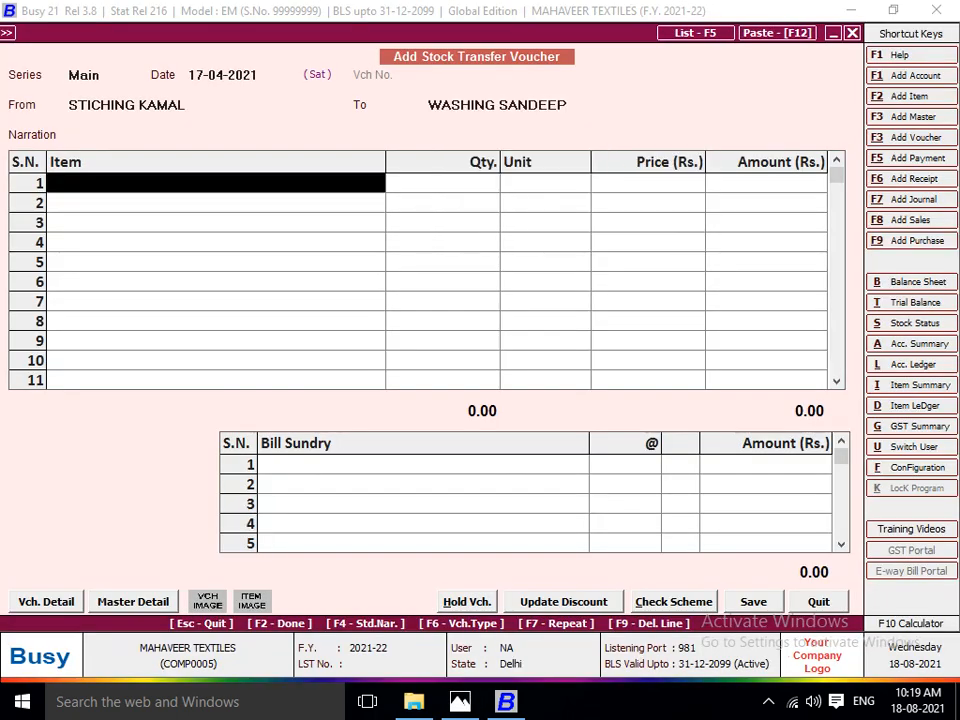
Add 210 pieces of LOT NO 1103 to the stitching-to-washing stock transfer voucher.
type("LOT")
key("Down")
key("Down")
key("Return")
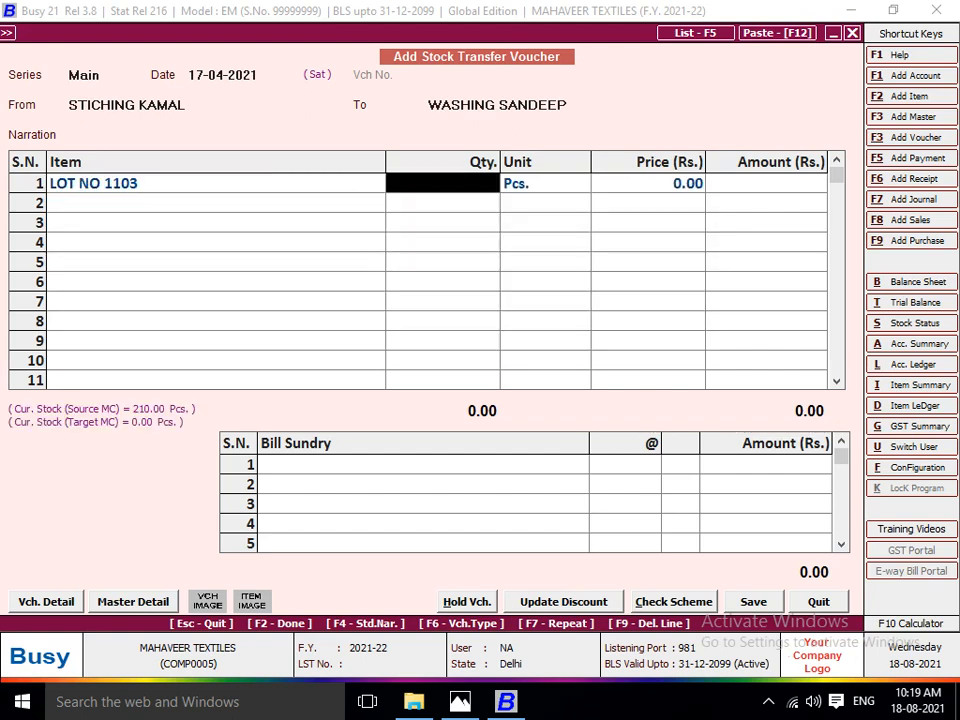
type("210")
key("Return")
key("Return")
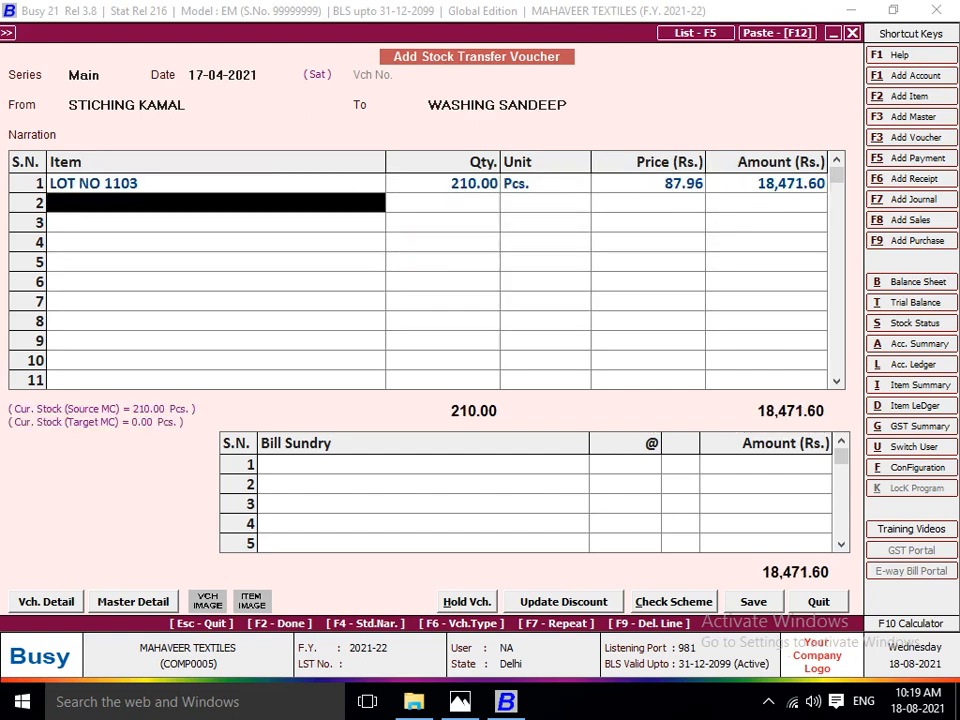
key("Return")
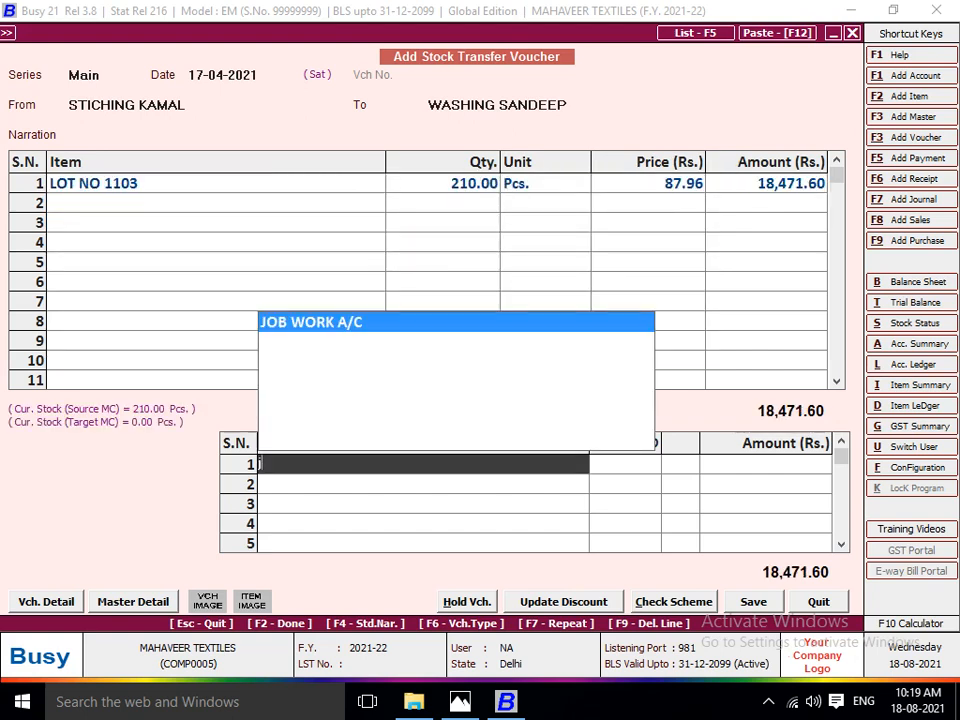
Charge JOB WORK A/C at the stitching rate of 18 per piece and save the stitching-to-washing stock transfer voucher.
key("Return")
key("alt+Tab")
key("alt+Tab")
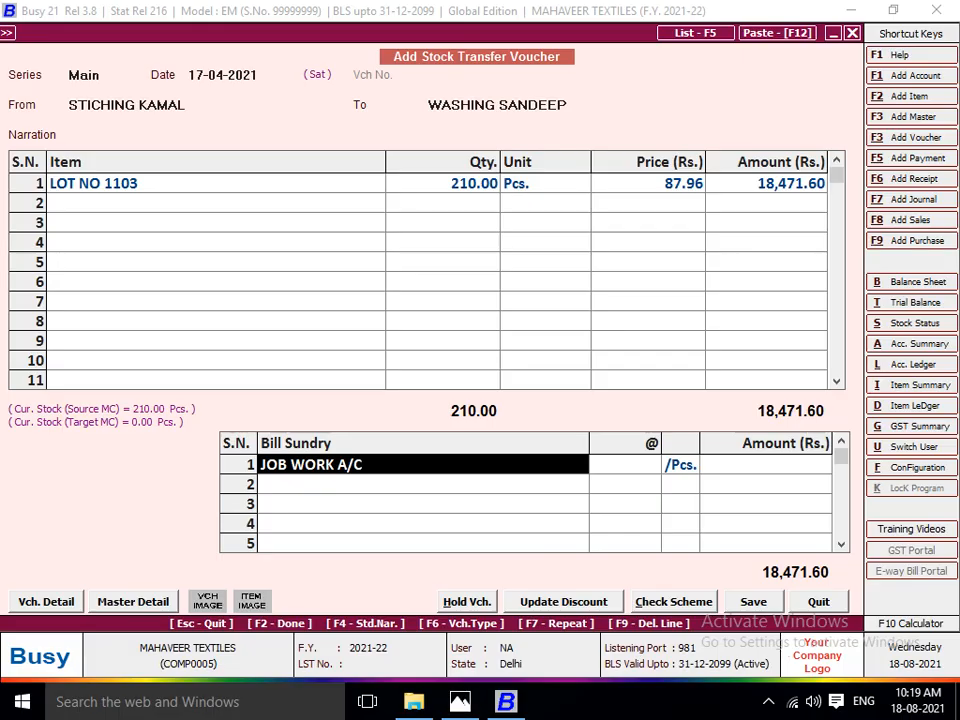
key("Return")
type("18")
key("Return")
key("Return")
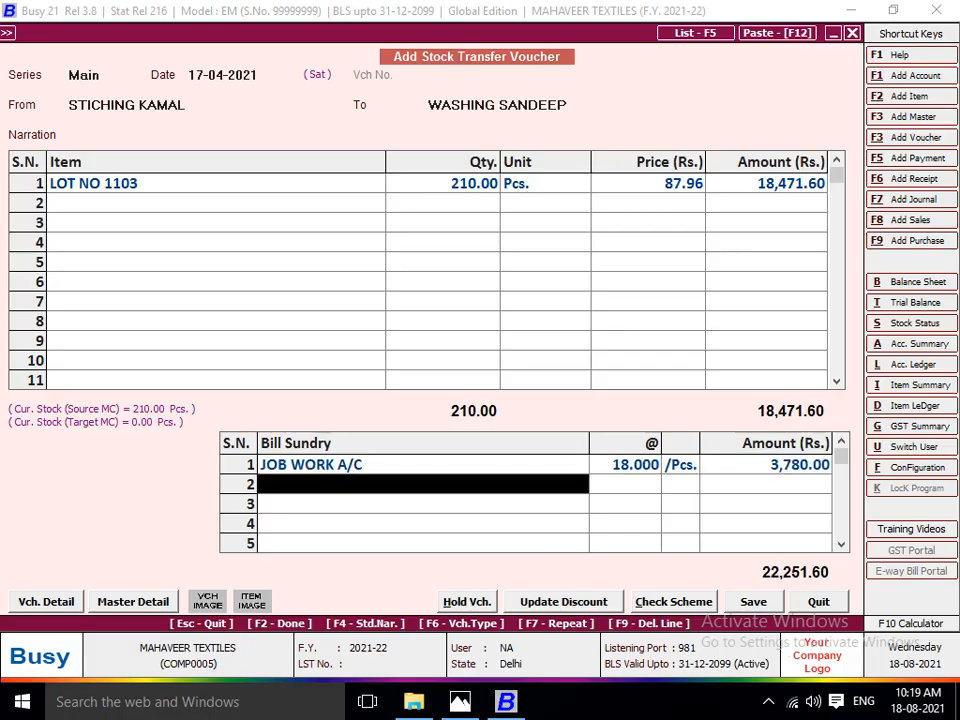
key("Return")
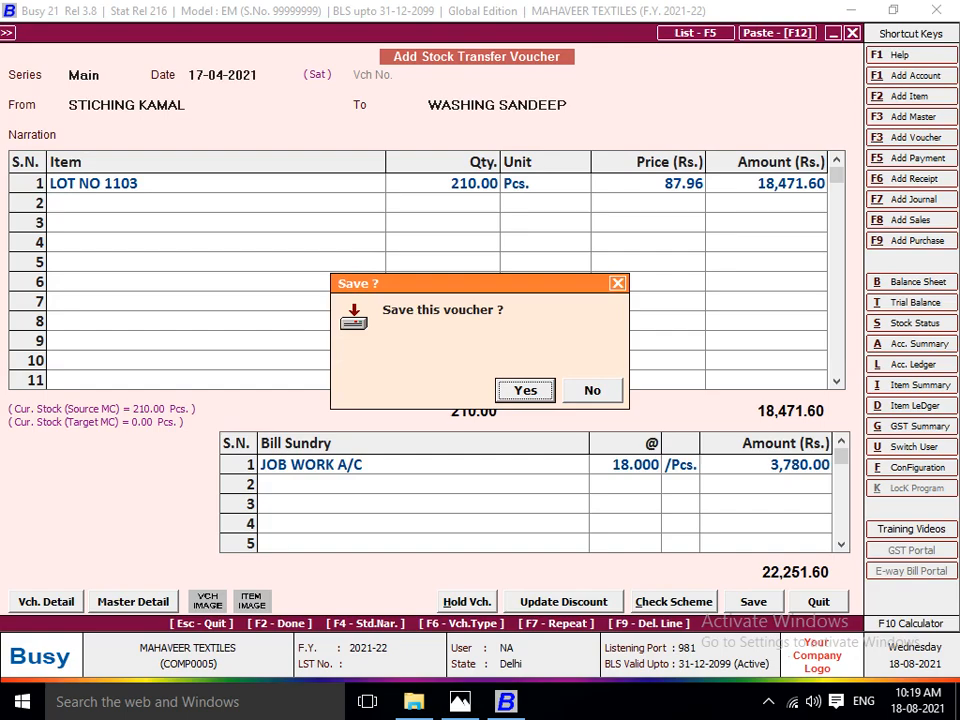
key("Return")
key("Return")
Date the new stock transfer voucher 20-04-2021 and set the Lot No 1103 washing worker's centre as its source.
key("alt+Tab")
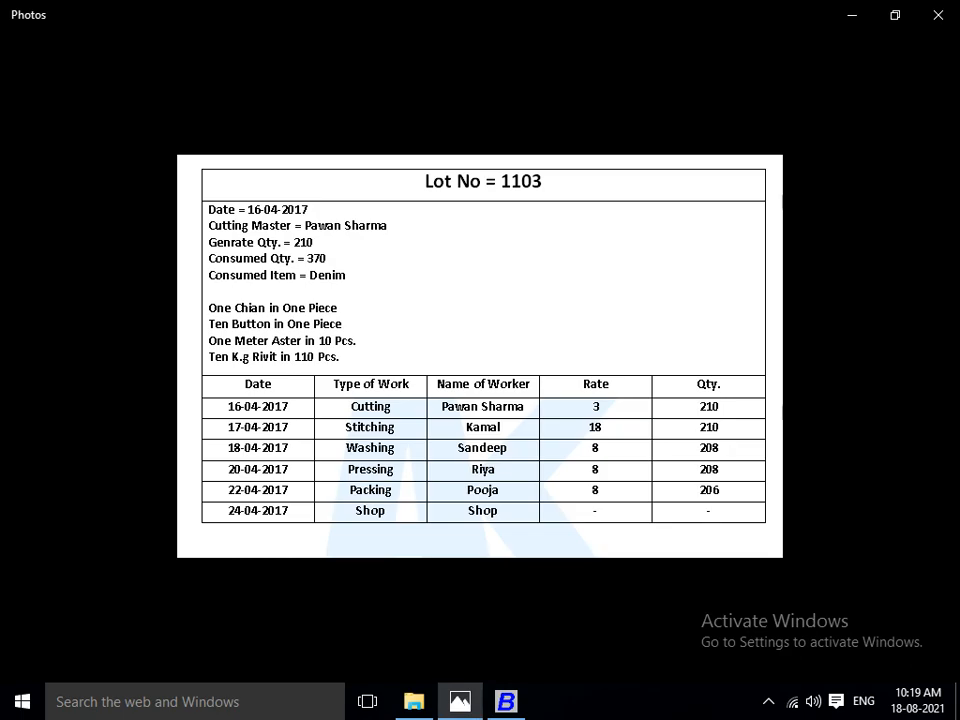
key("alt+Tab")
key("alt+Tab")
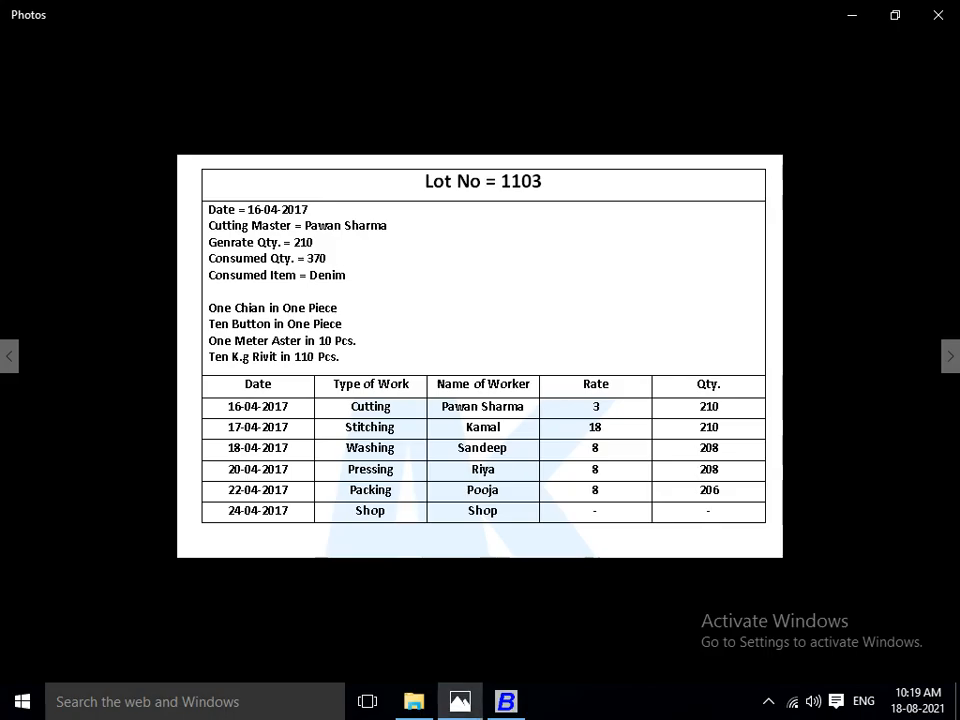
key("alt+Tab")
type("2")
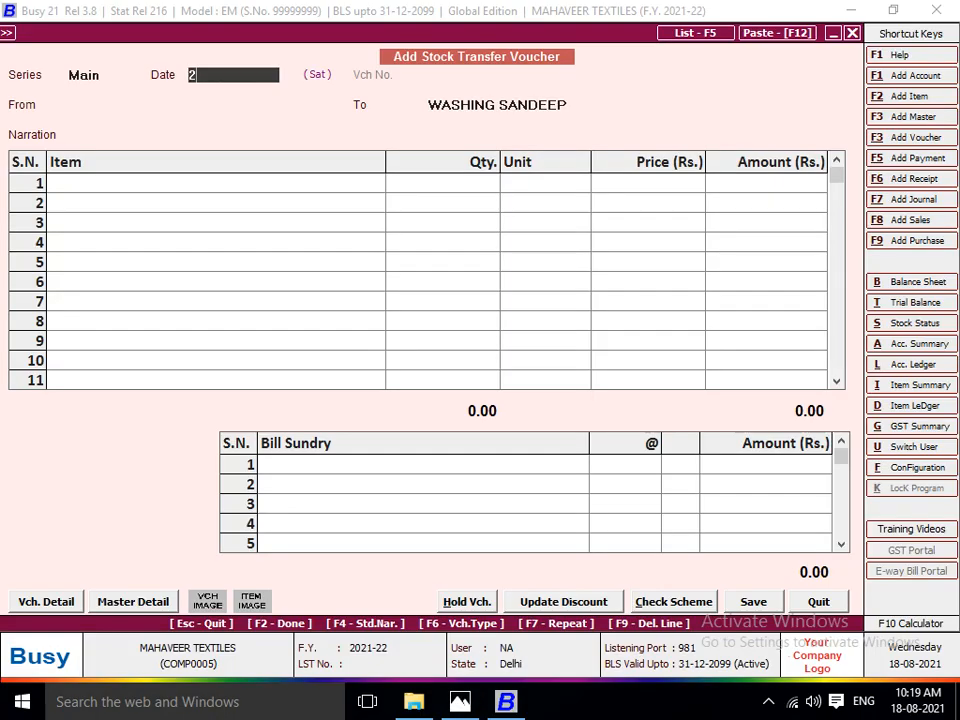
type("0")
key("Return")
type("WAS")
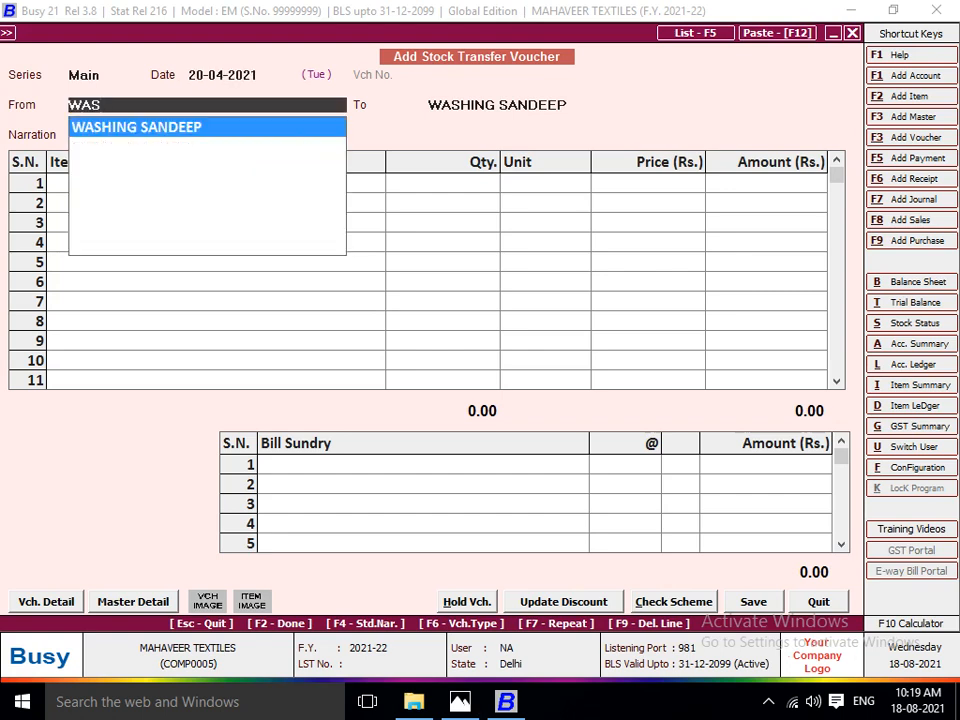
key("Return")
Set the voucher's destination to the pressing centre of the worker listed for Lot No 1103, leaving the narration blank.
key("alt+Tab")
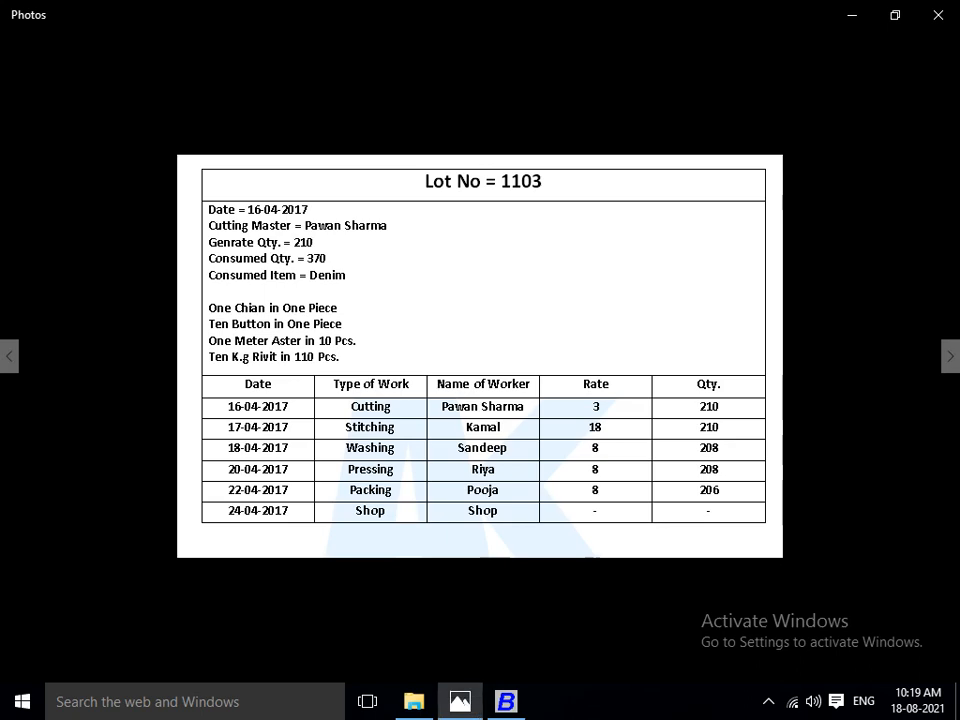
key("alt+Tab")
type("PRES")
key("Down")
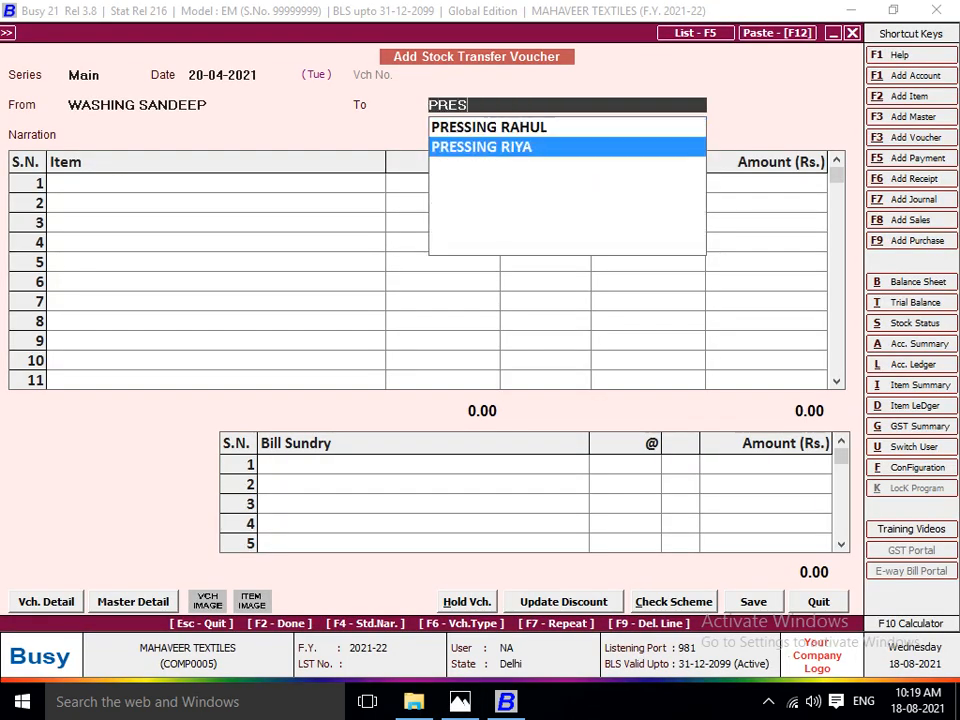
key("Return")
Add 210 pieces of LOT NO 1103 to the washing-to-pressing stock transfer voucher.
key("Return")
type("lot")
key("Down")
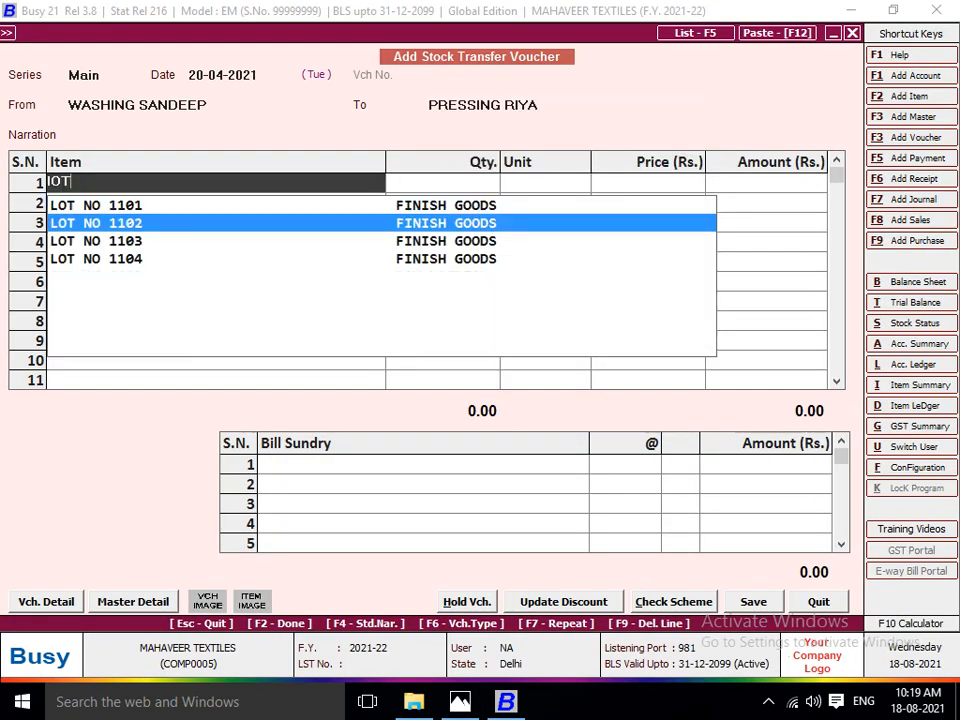
key("Down")
key("Return")
type("210")
key("Return")
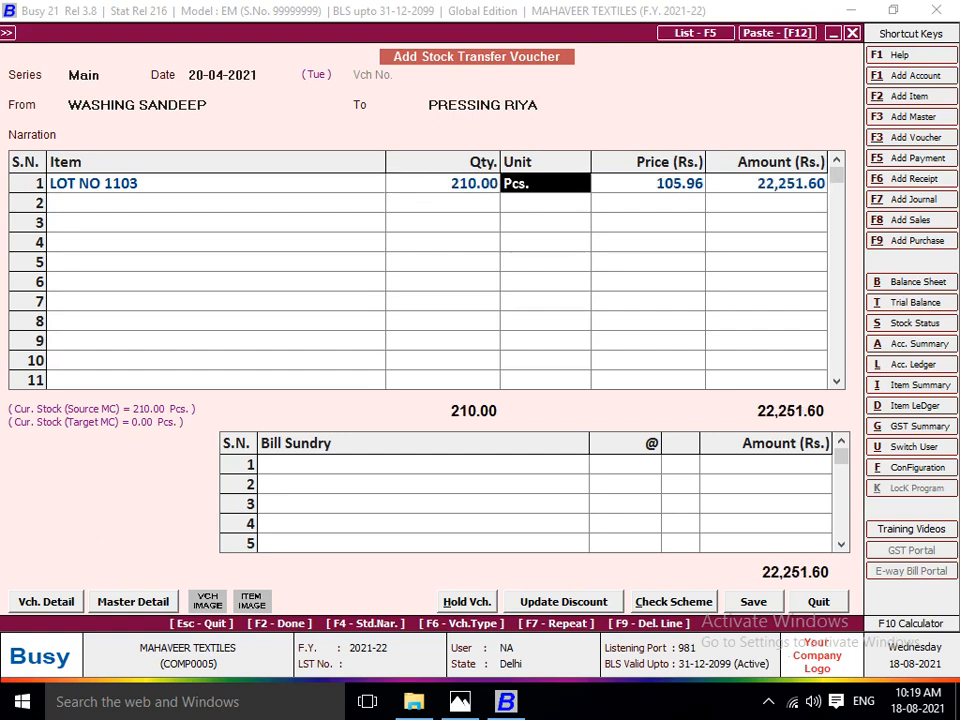
key("Return")
key("Return")
Charge JOB WORK A/C at the washing rate of 8 per piece and save the washing-to-pressing voucher.
key("Return")
key("Return")
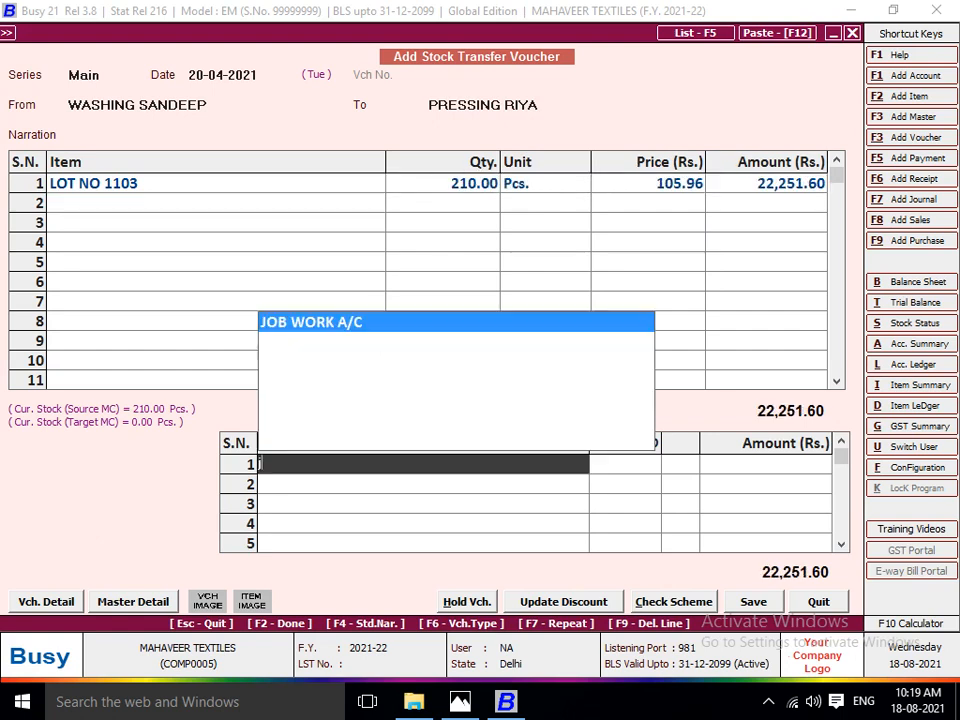
type("j")
key("Return")
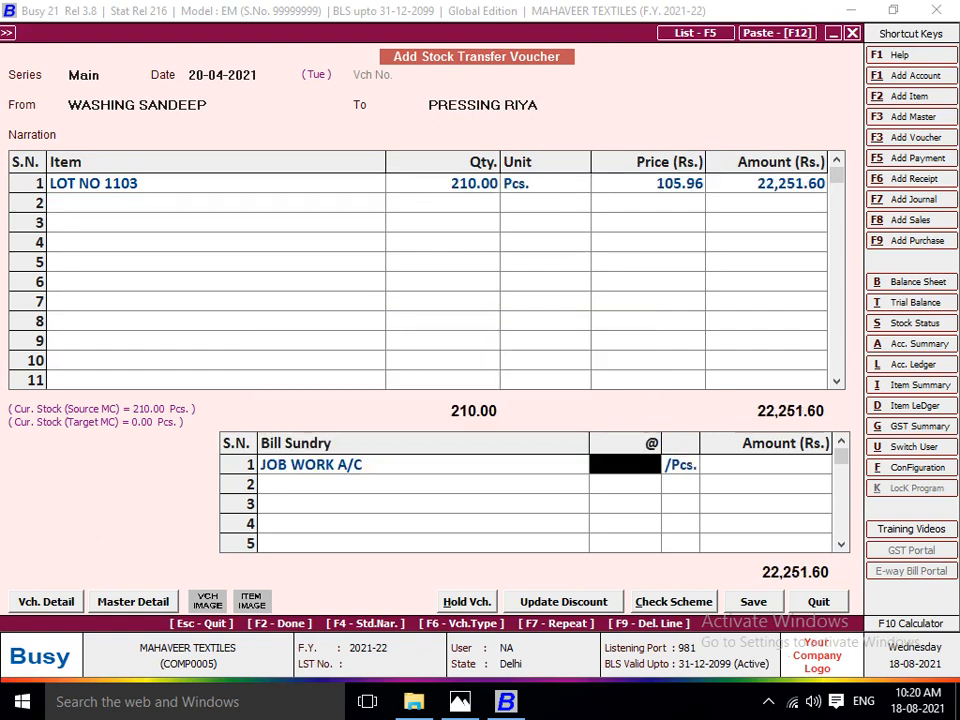
key("alt+Tab")
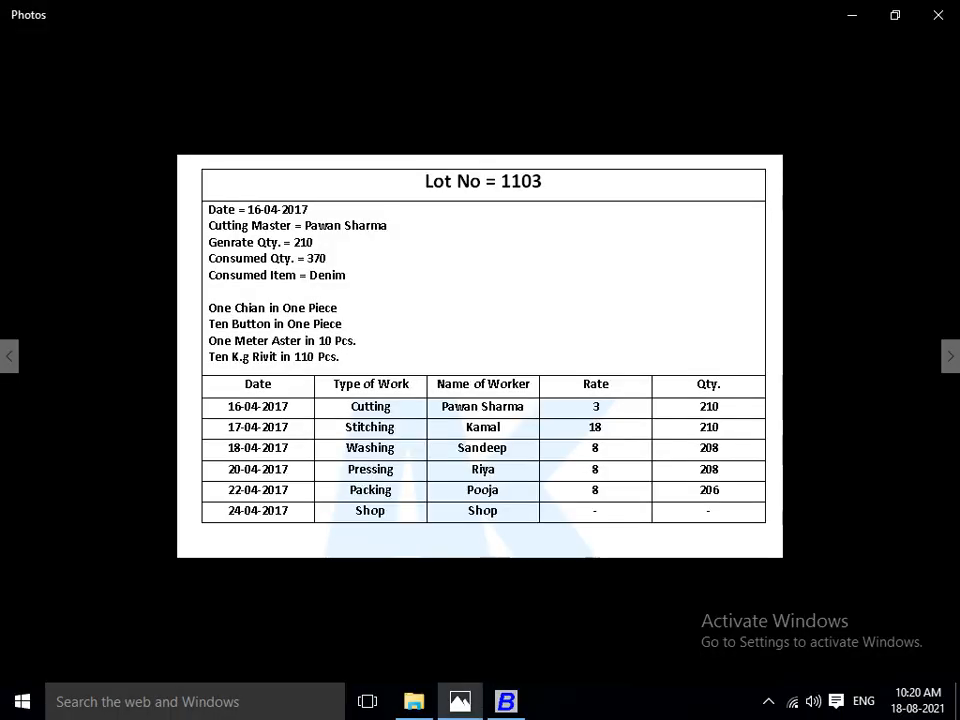
key("alt+Tab")
type("8")
key("Return")
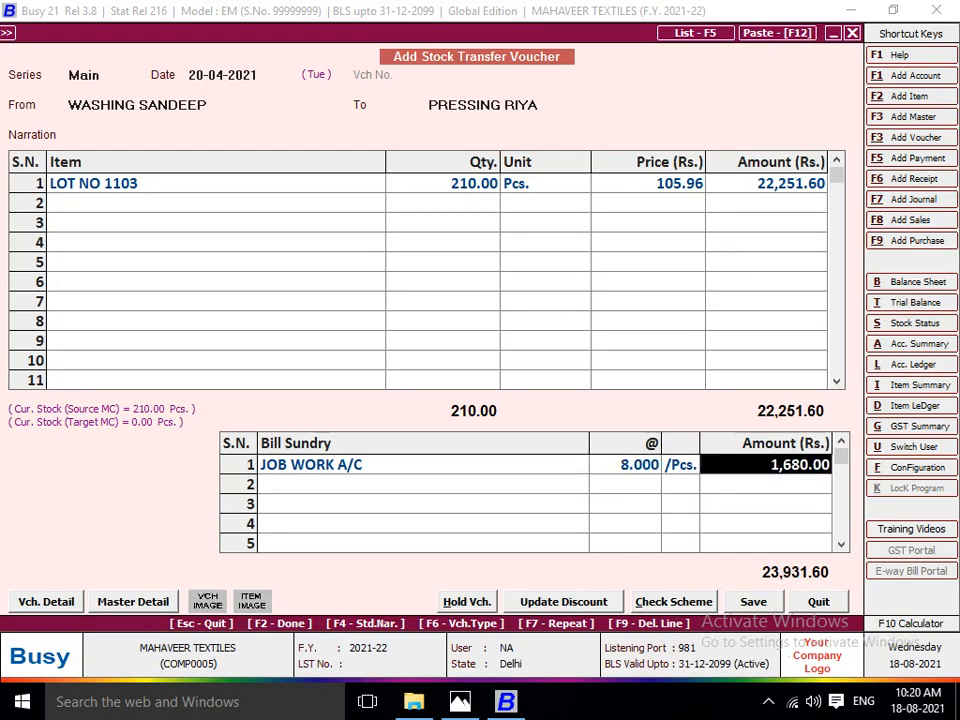
key("Return")
Date the new stock transfer voucher 22-04-2021 and set the Lot No 1103 pressing worker's centre as its source.
key("Return")
key("Return")
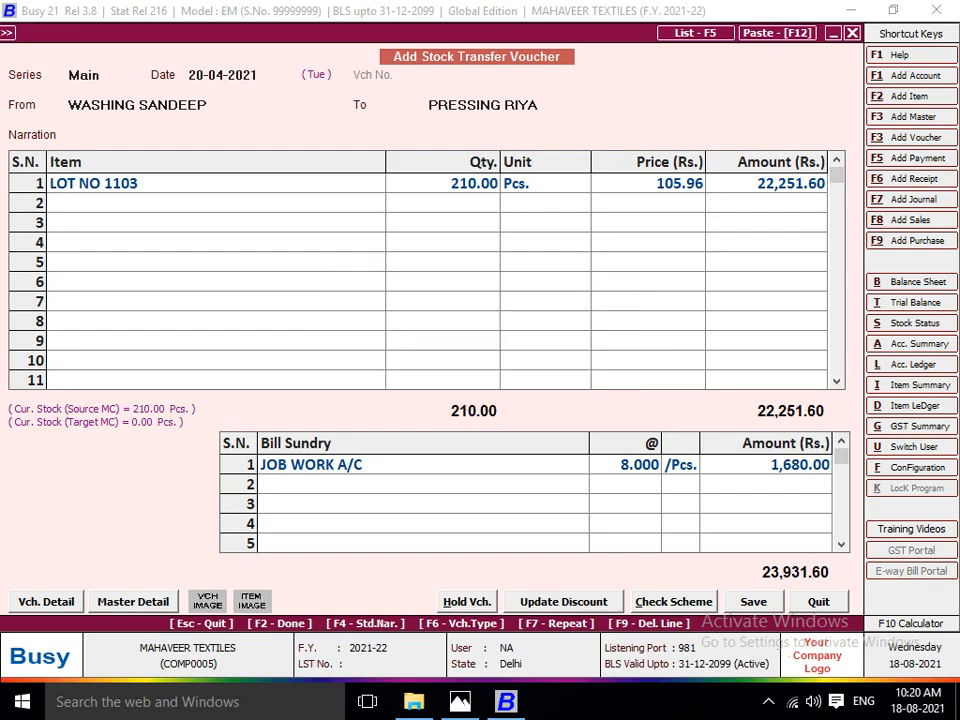
Date the new stock transfer voucher 22-04-2021 and set the Lot No 1103 pressing worker's centre as its source.
key("Return")
key("alt+Tab")
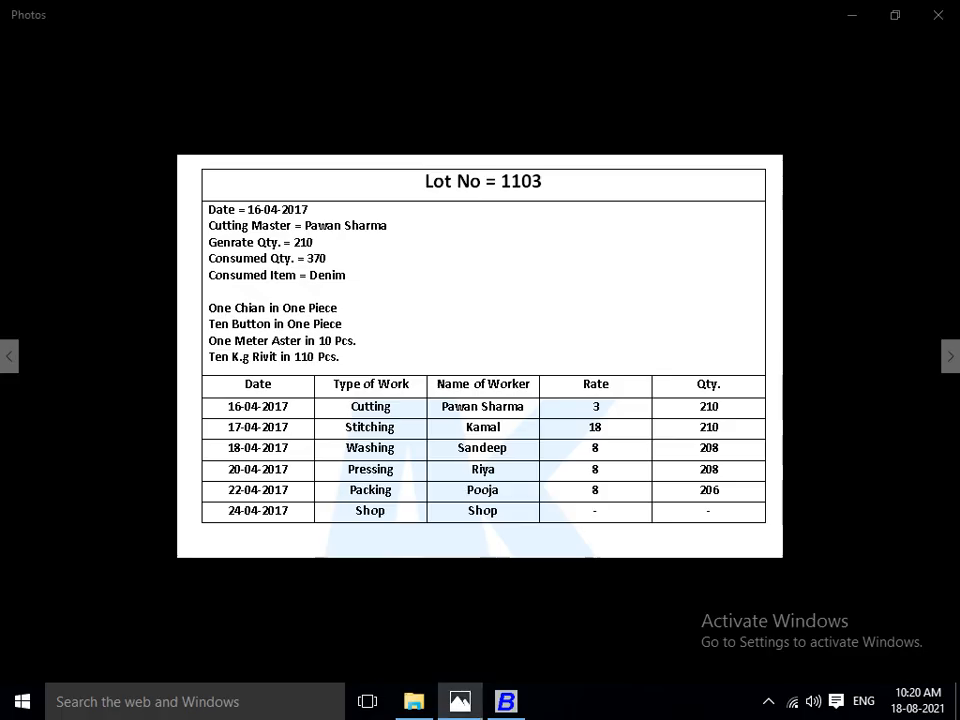
key("alt+Tab")
type("22")
key("Return")
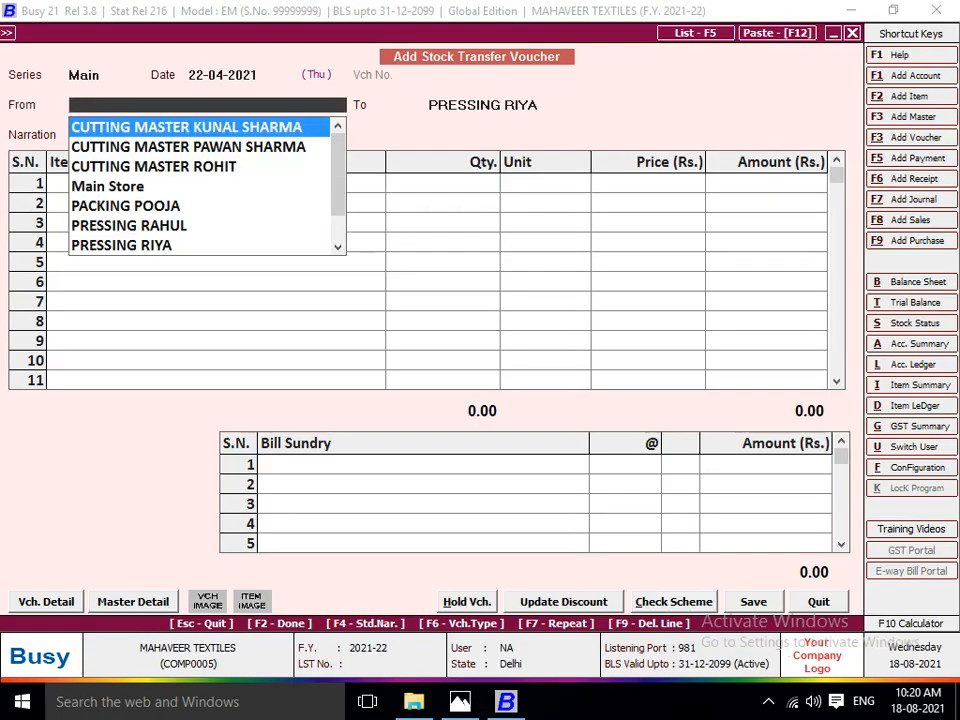
type("PR")
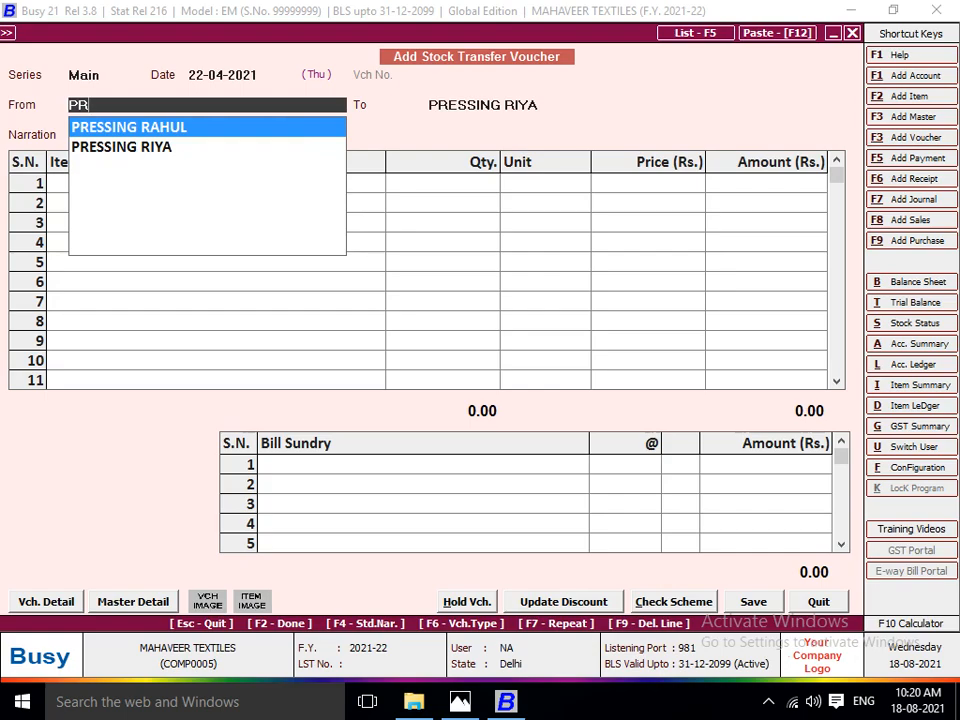
key("Down")
key("Return")
Set the voucher's destination to the packing centre of the worker listed for Lot No 1103, leaving the narration blank.
key("alt+Tab")
key("alt+Tab")
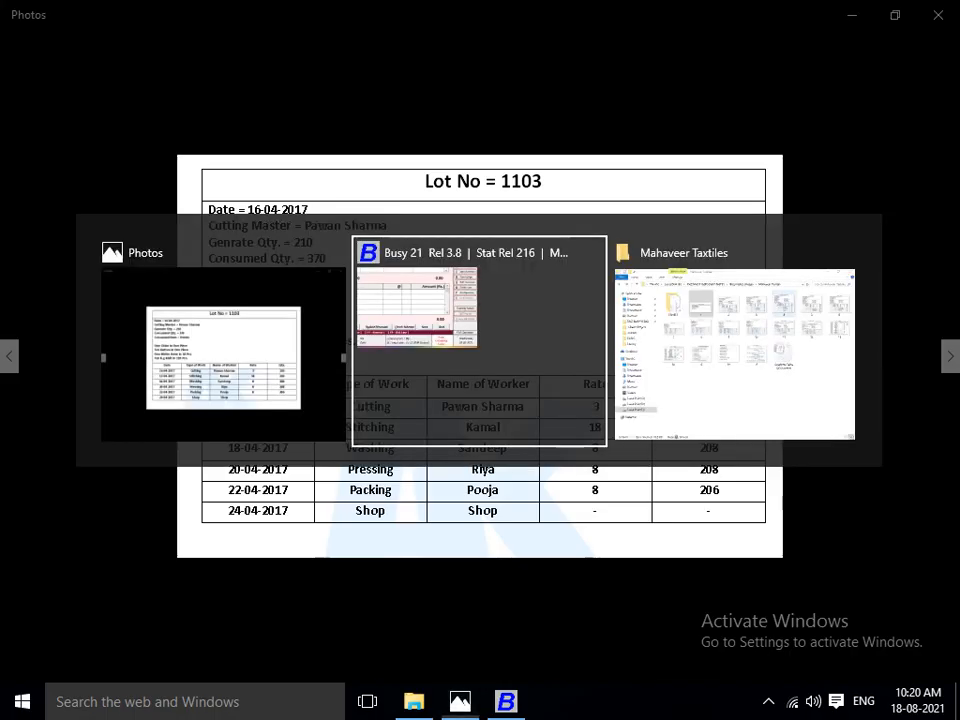
type("PA")
key("Return")
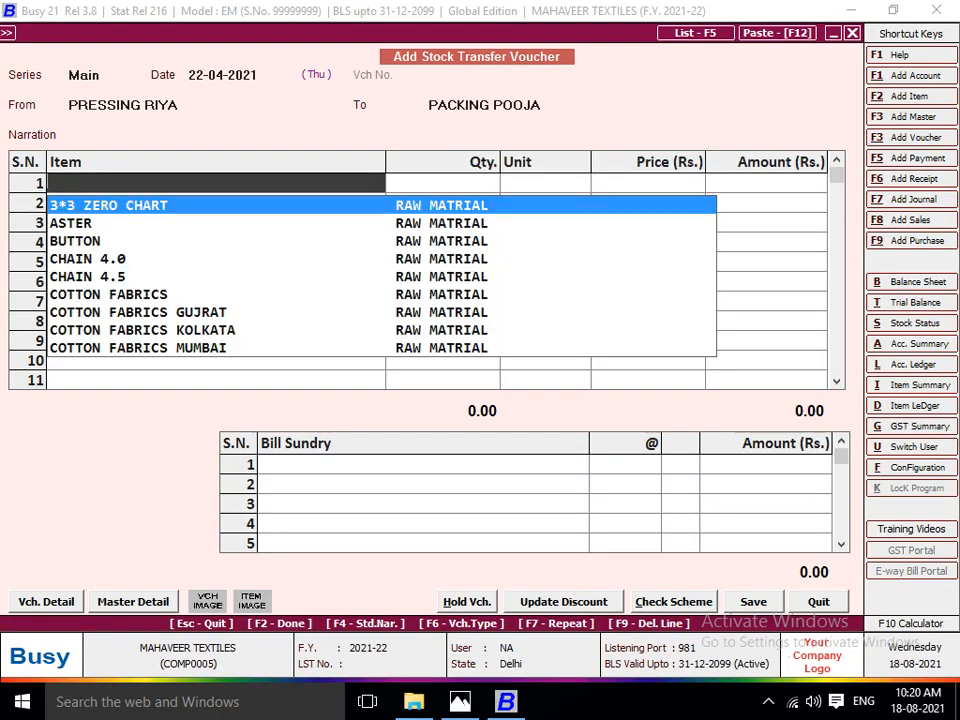
Add 210 pieces of LOT NO 1103 to the pressing-to-packing stock transfer voucher.
type("LOT")
key("Down")
key("Down")
key("Return")
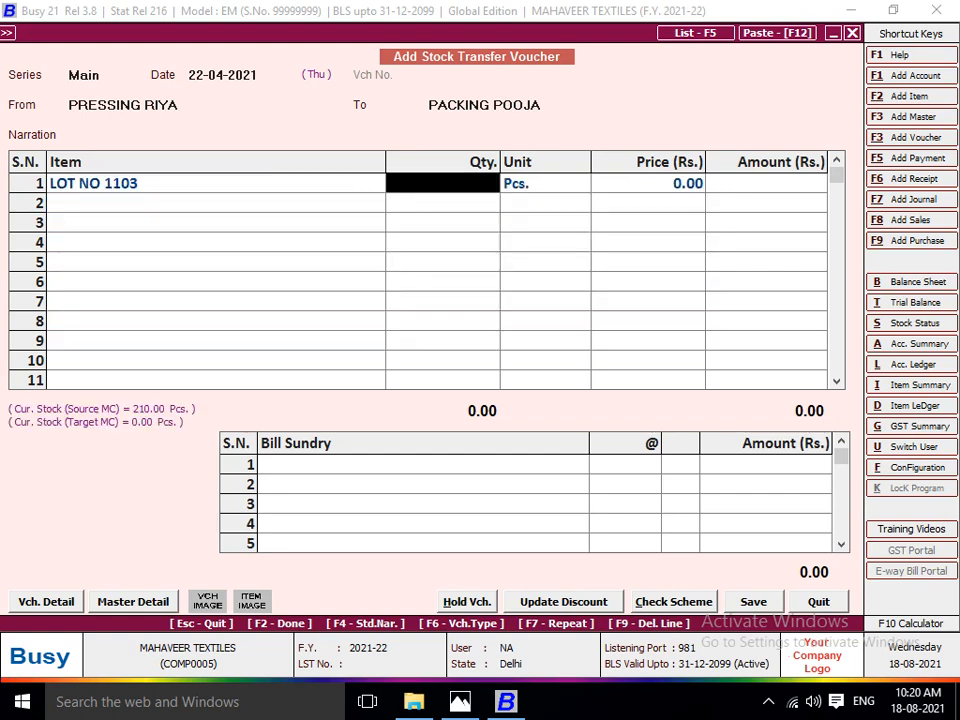
type("210")
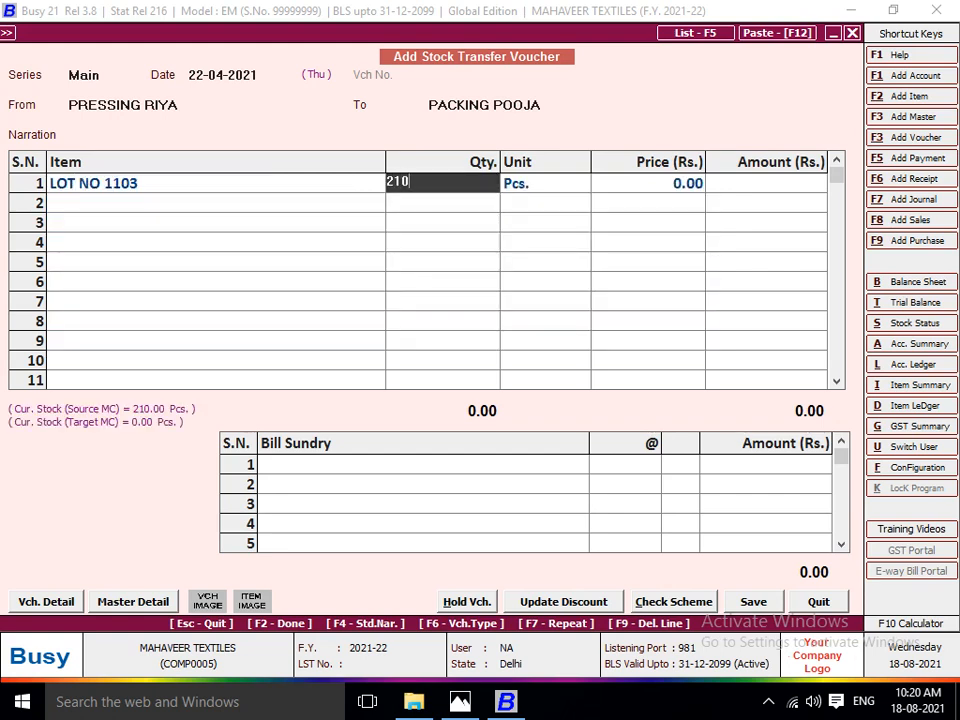
key("Return")
Charge JOB WORK A/C at the pressing rate of 8 per piece and save the pressing-to-packing voucher.
key("Return")
key("Return")
key("Return")
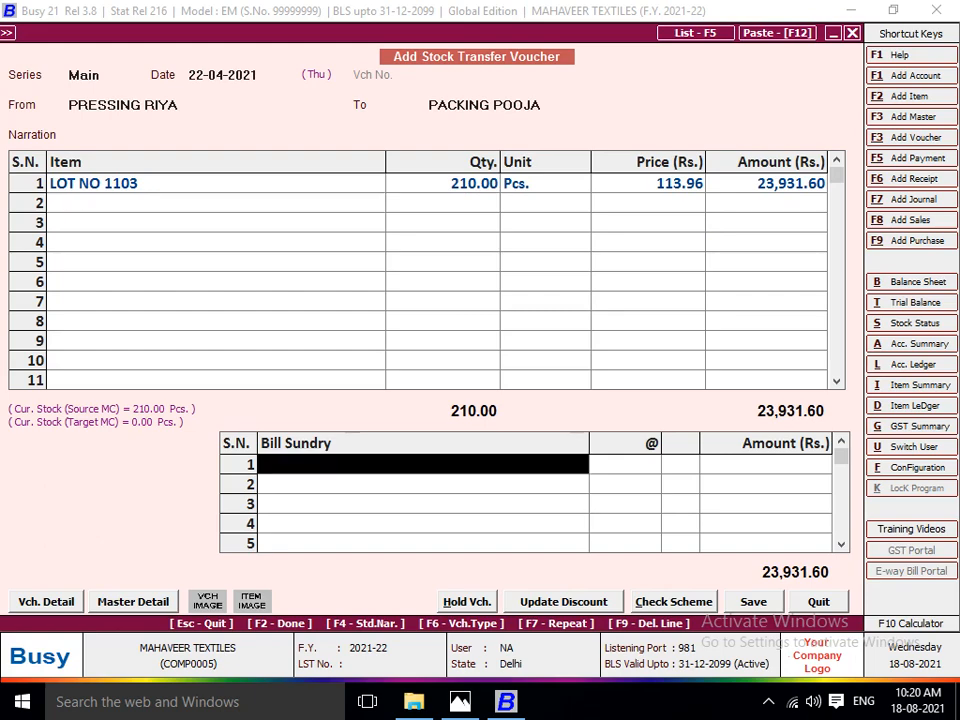
key("Return")
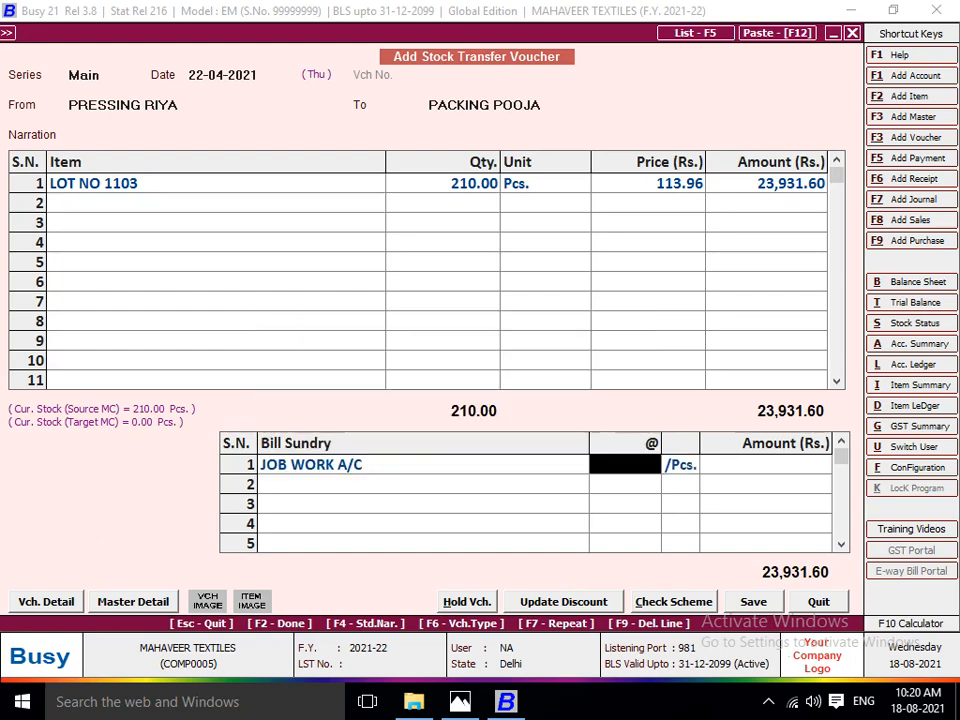
key("alt+Tab")
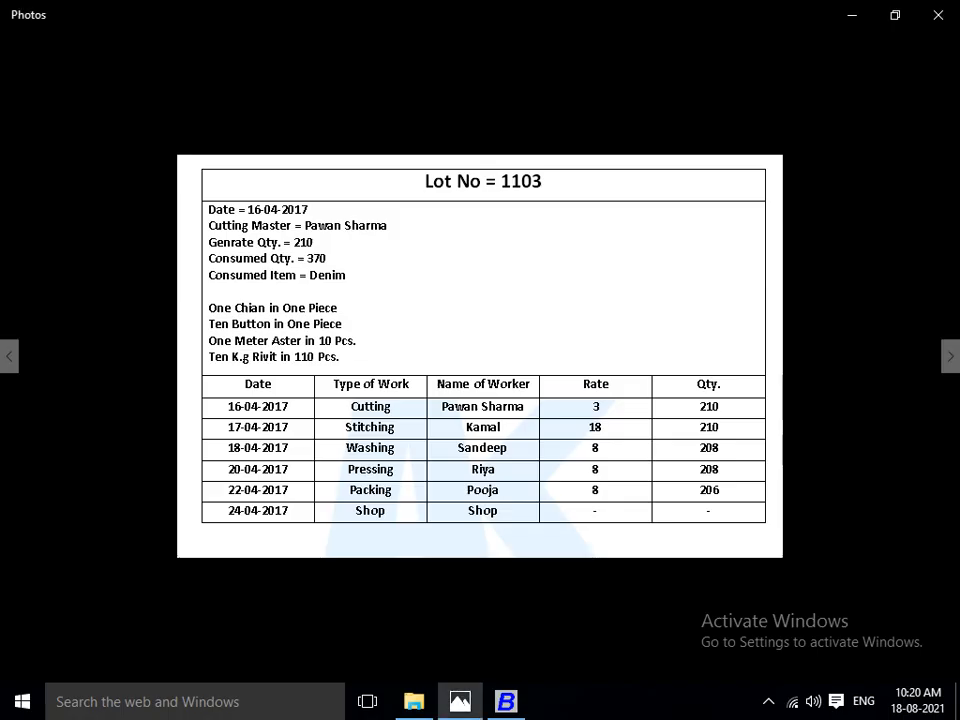
key("alt+Tab")
type("8")
key("Return")
key("Return")
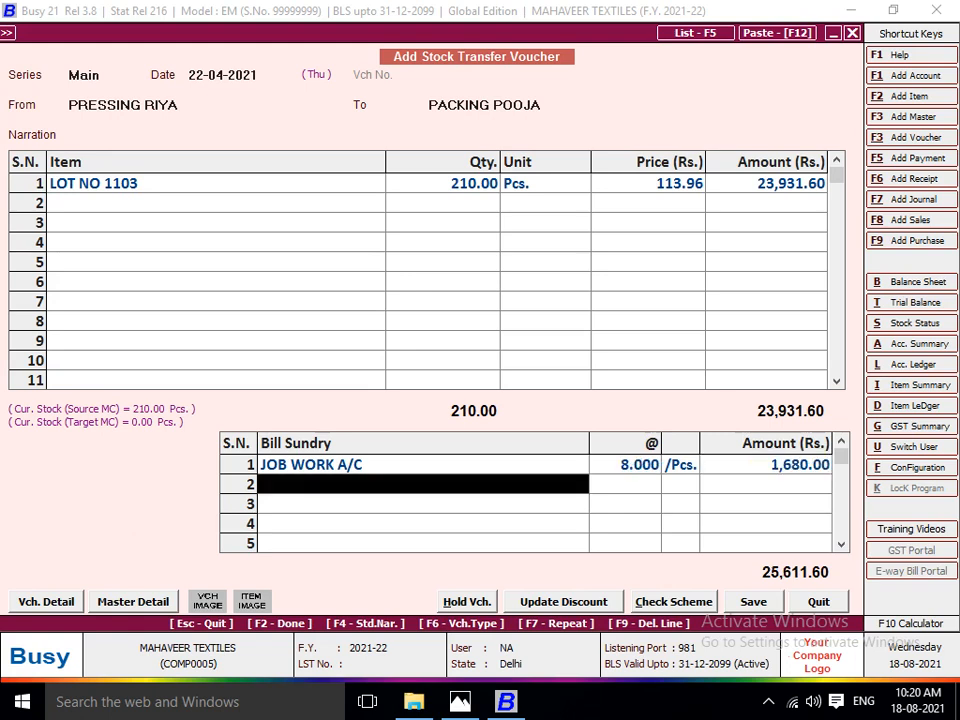
Set up a stock transfer voucher dated 24-04-2021 from the Lot No 1103 packing worker's centre to SHOP.
key("Return")
key("Return")
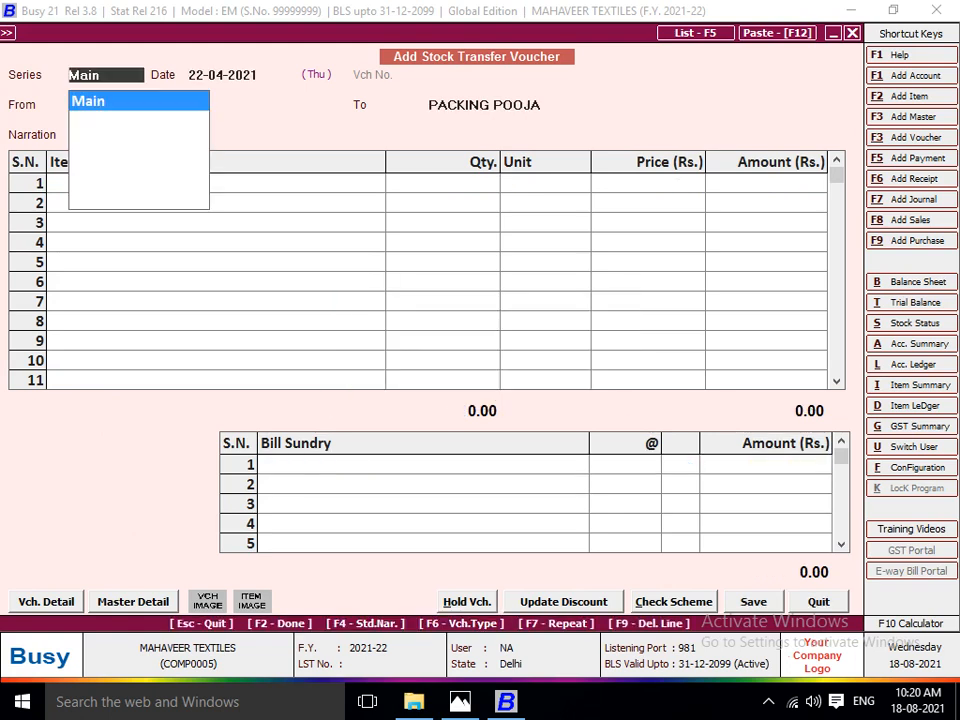
key("Return")
key("alt+Tab")
key("alt+Tab")
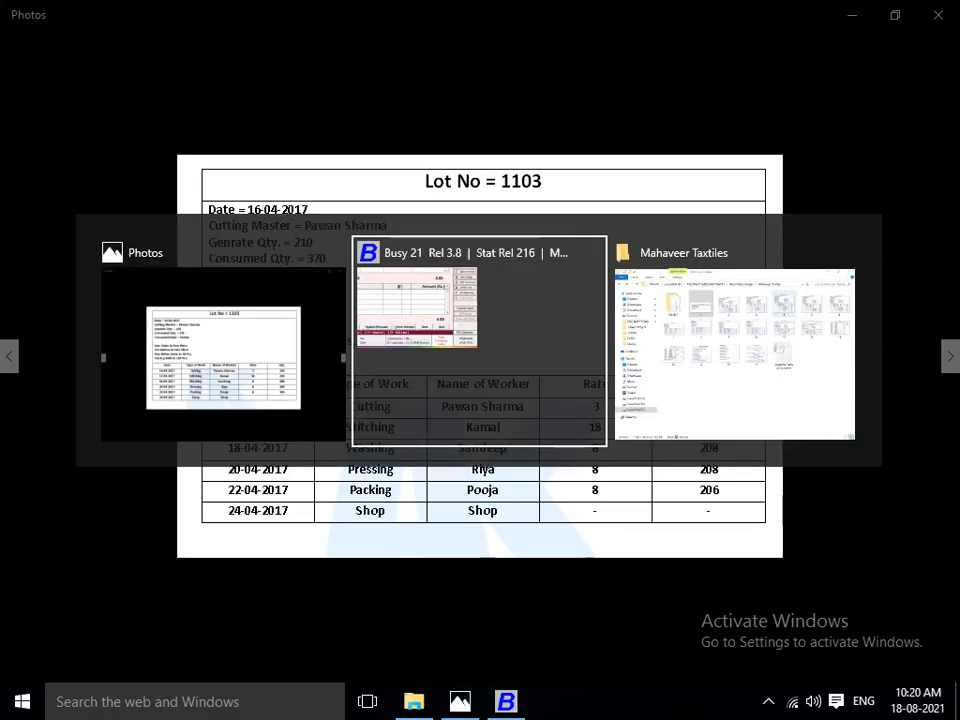
type("24")
key("Return")
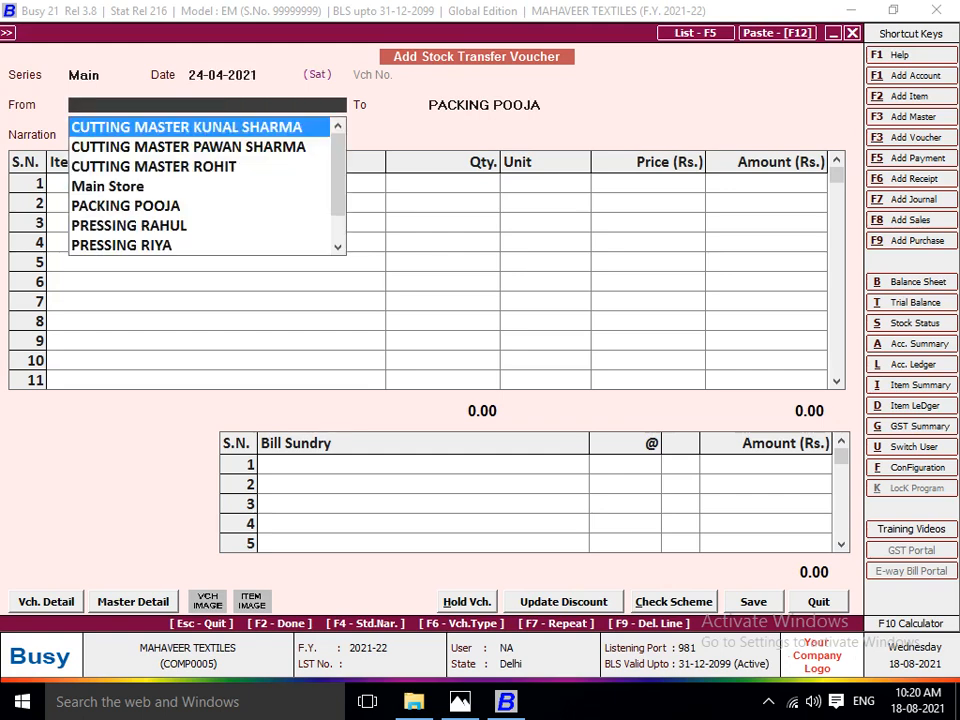
type("PAC")
key("Return")
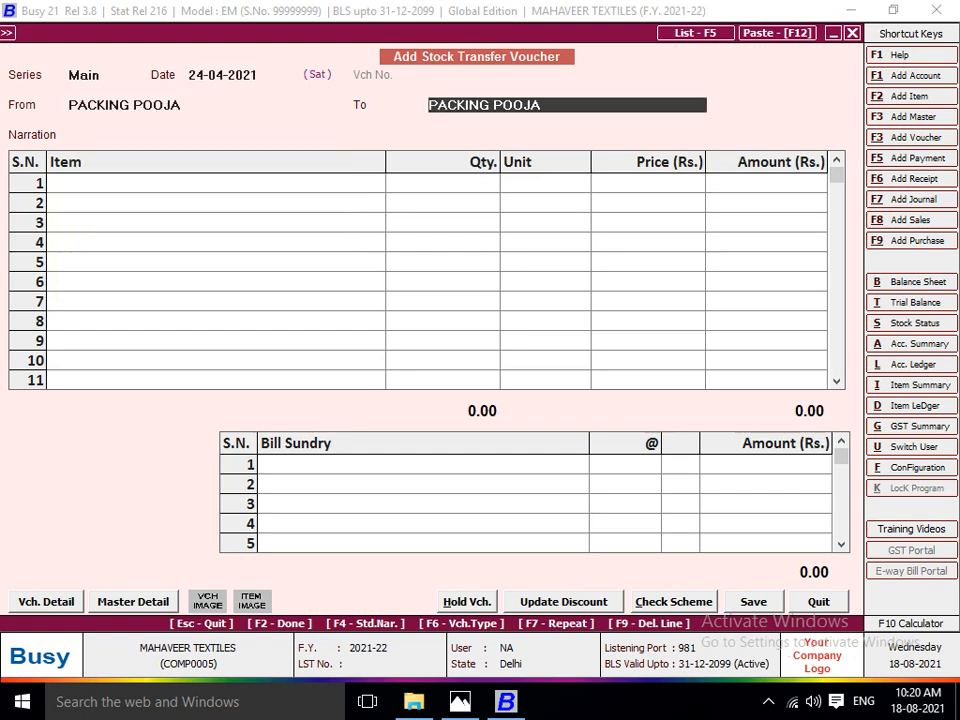
type("SHO")
key("Return")
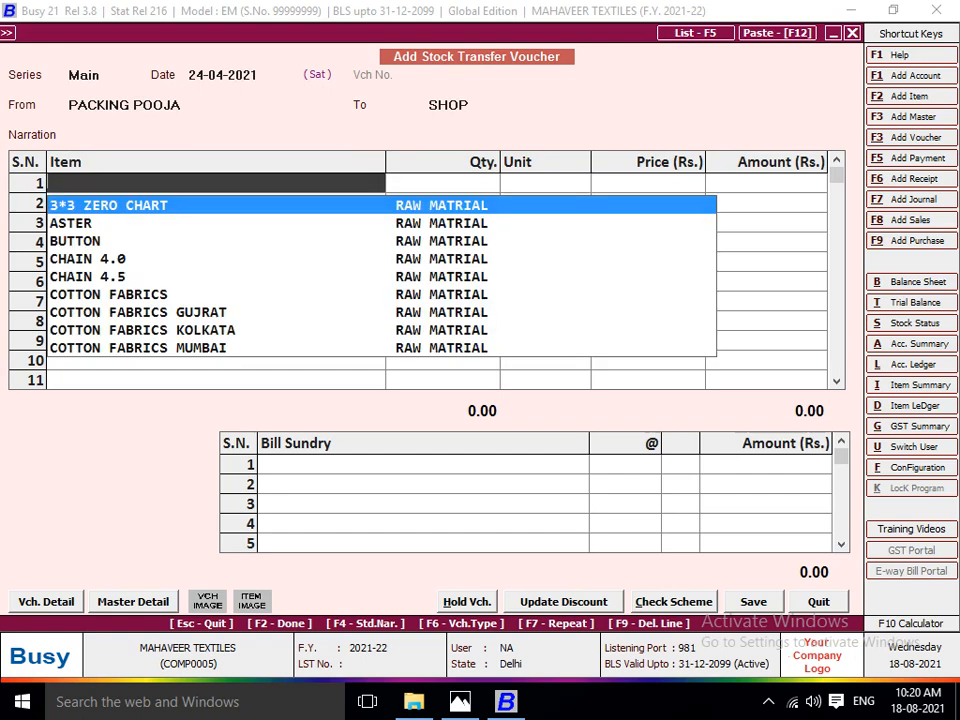
Add 210 pieces of LOT NO 1103 to the packing-to-shop stock transfer voucher.
type("LOT")
key("Down")
key("Down")
key("Return")
type("210")
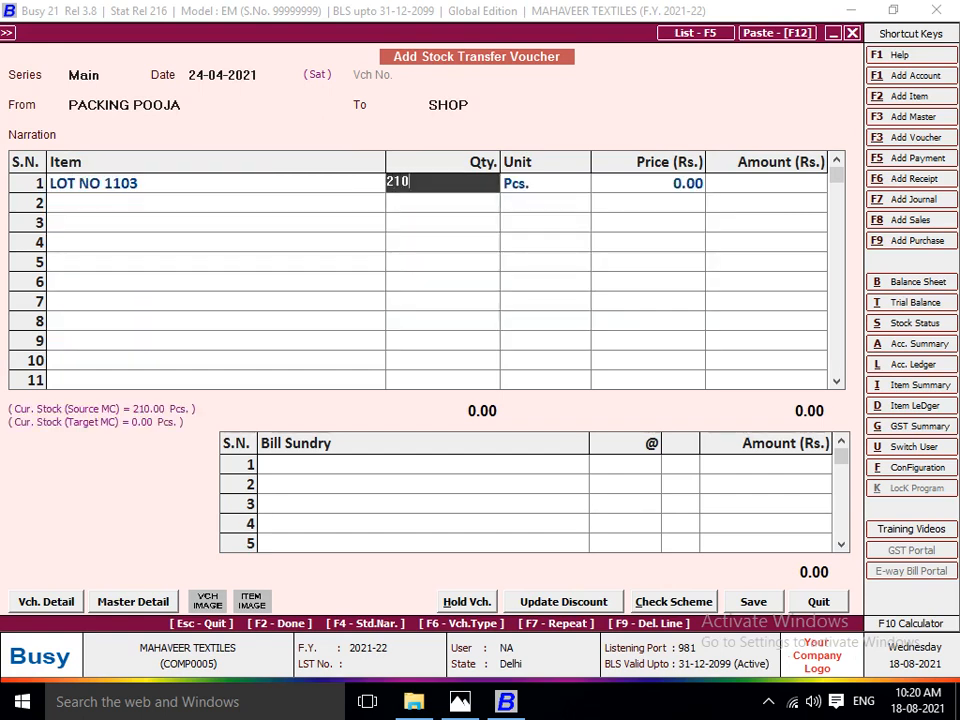
key("Return")
Charge JOB WORK A/C at the packing rate of 8 per piece and save the packing-to-shop voucher.
key("Return")
key("Return")
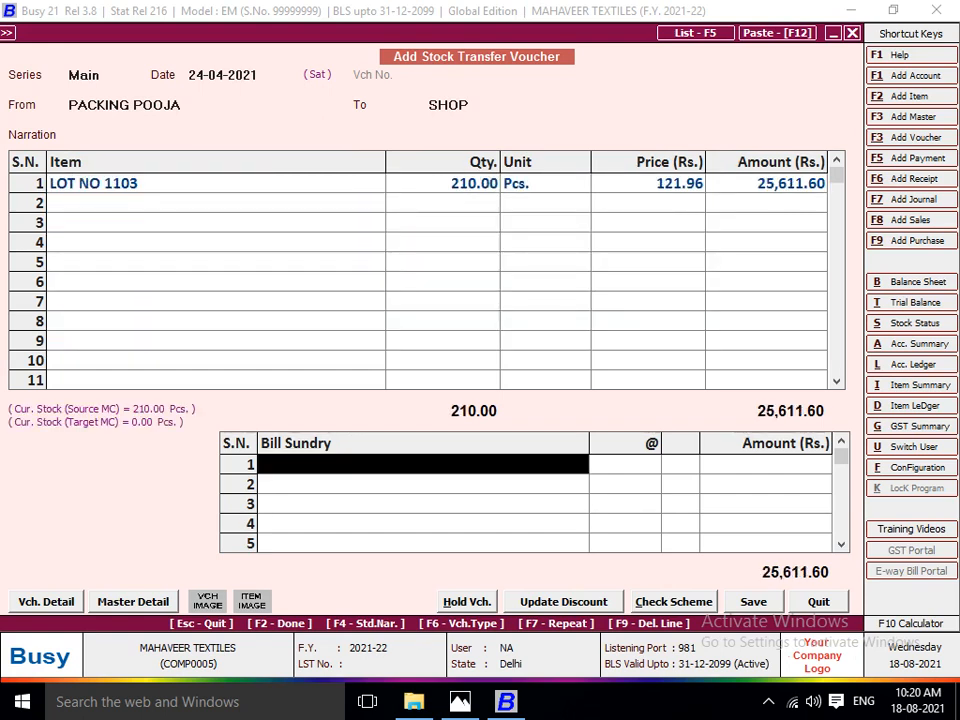
key("space")
key("Return")
key("alt+Tab")
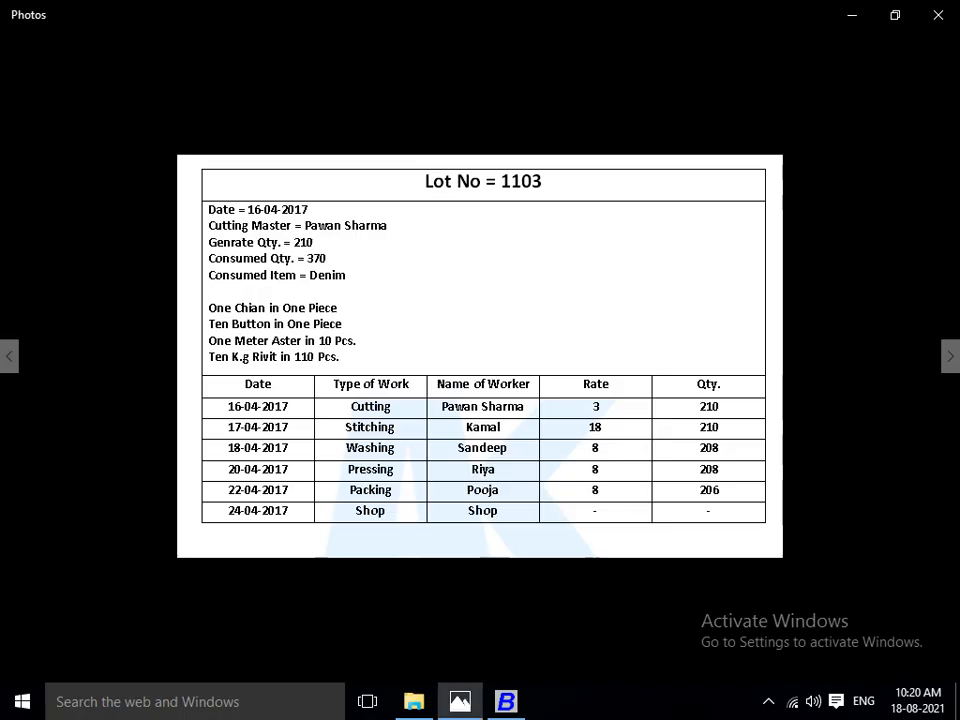
key("alt+Tab")
type("8")
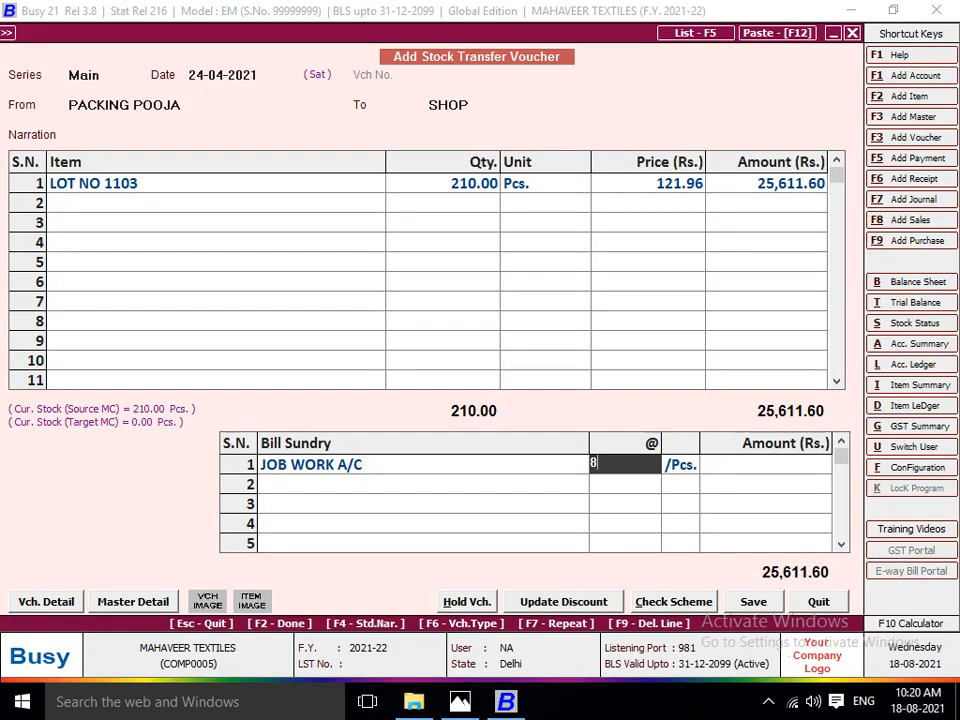
key("Return")
key("Return")
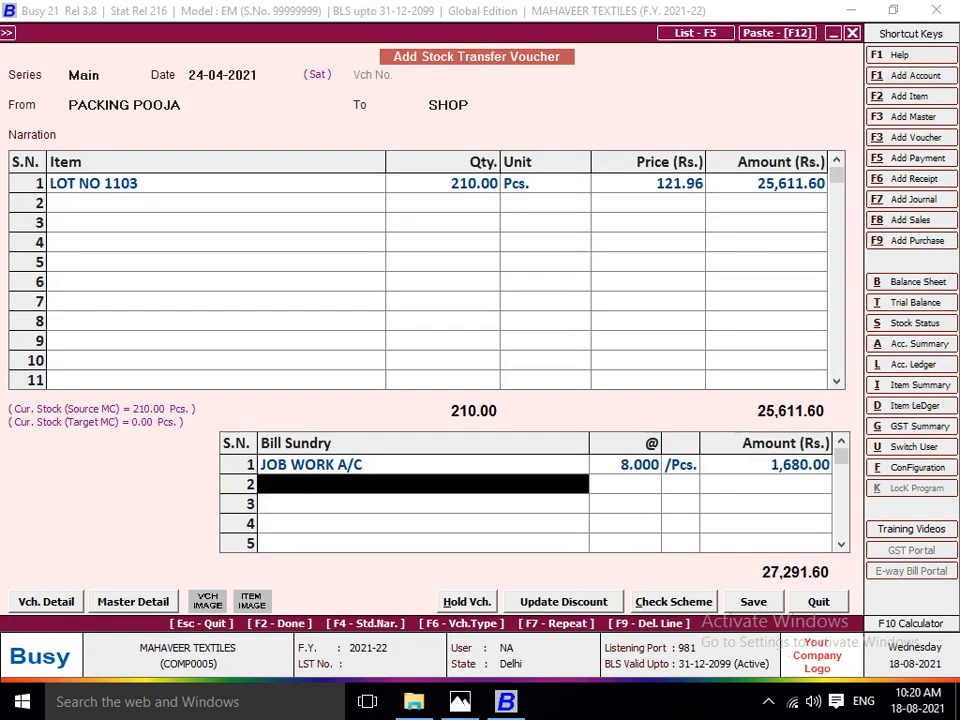
key("Return")
key("Return")
key("Return")
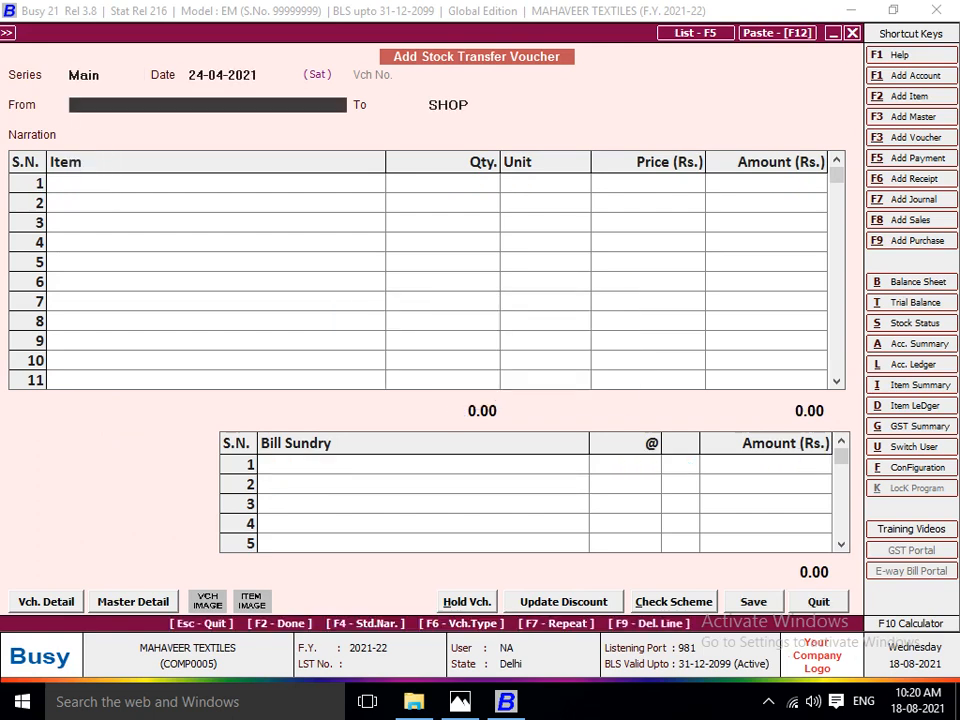
Start another stock transfer voucher dated 24-04-2021 with SHOP as its source and Main Store as its destination.
type("SHI")
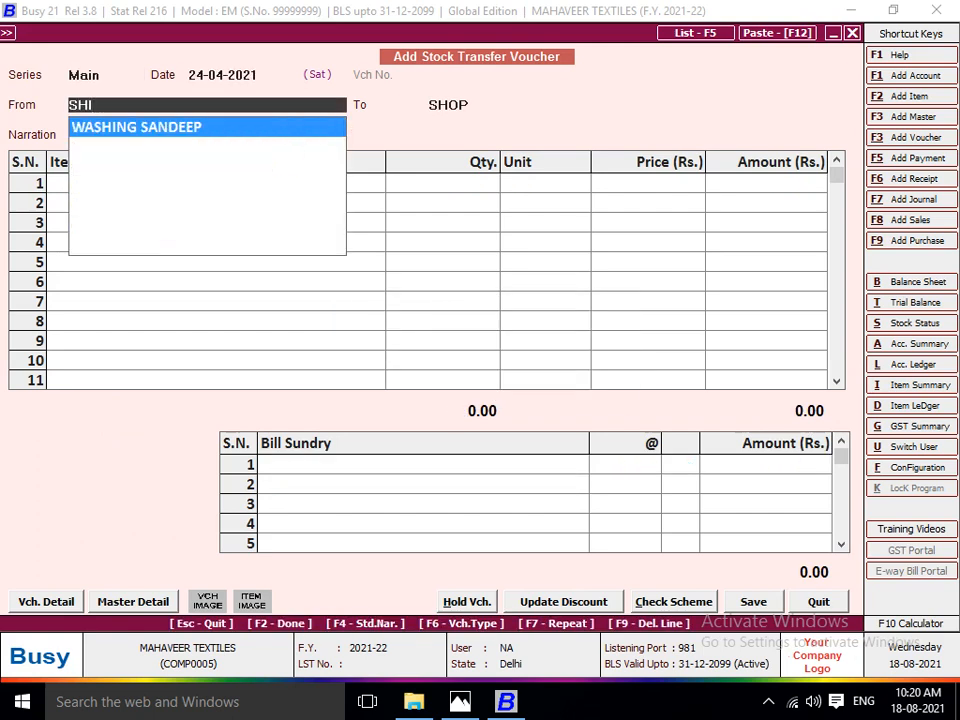
key("BackSpace")
type("OP")
key("Return")
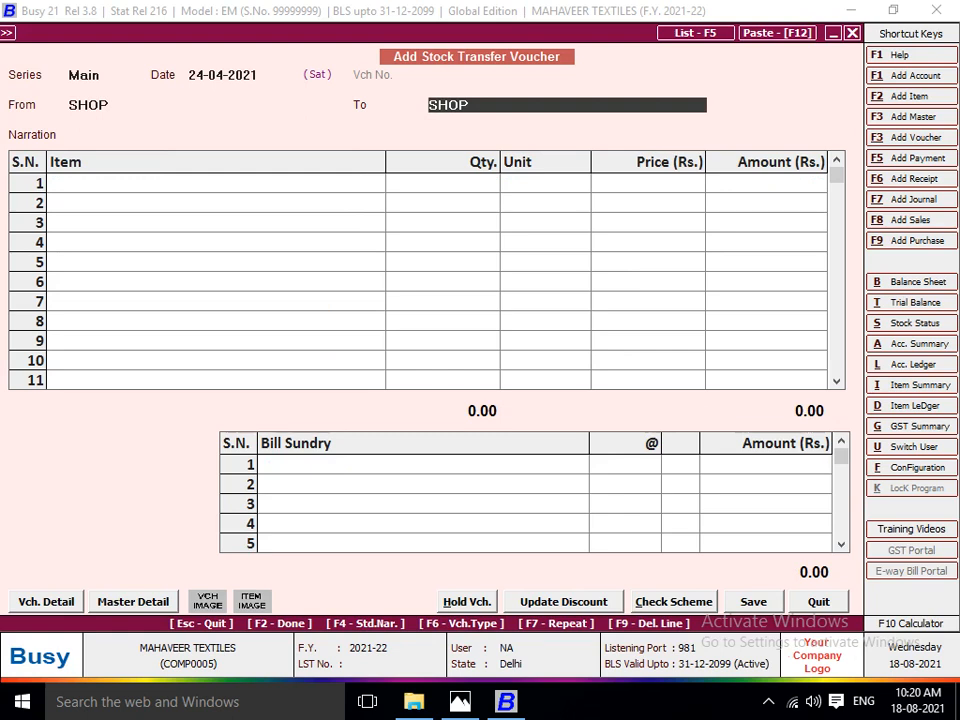
type("MA")
key("Return")
Set LOT NO 1103 as the first item of the shop-to-Main Store voucher, replacing any wrongly picked lot.
type("LOT")
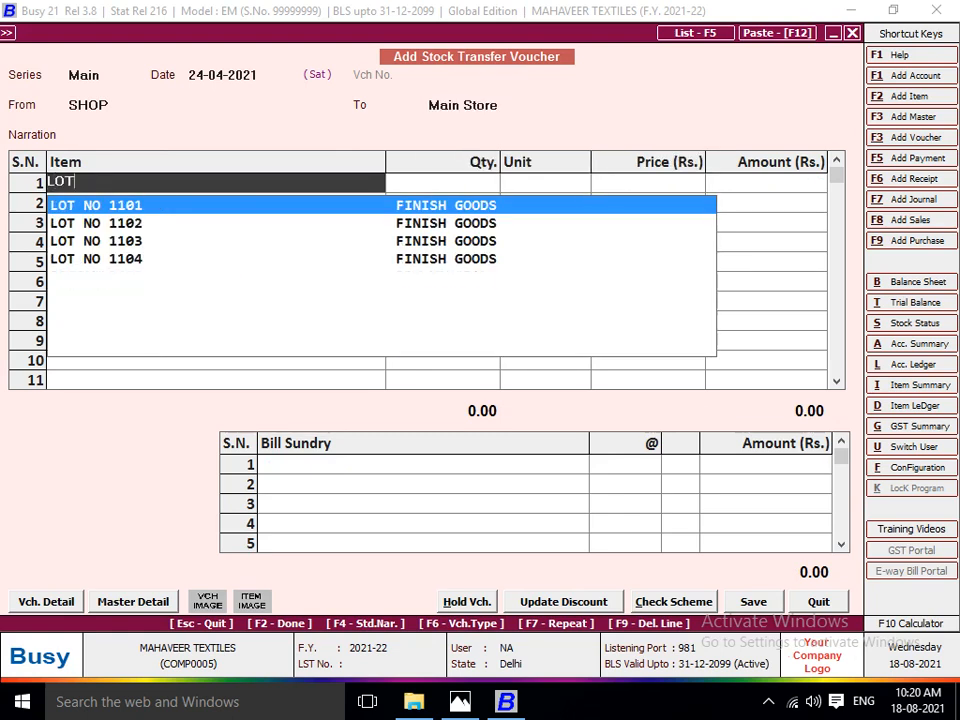
key("Return")
key("Up")
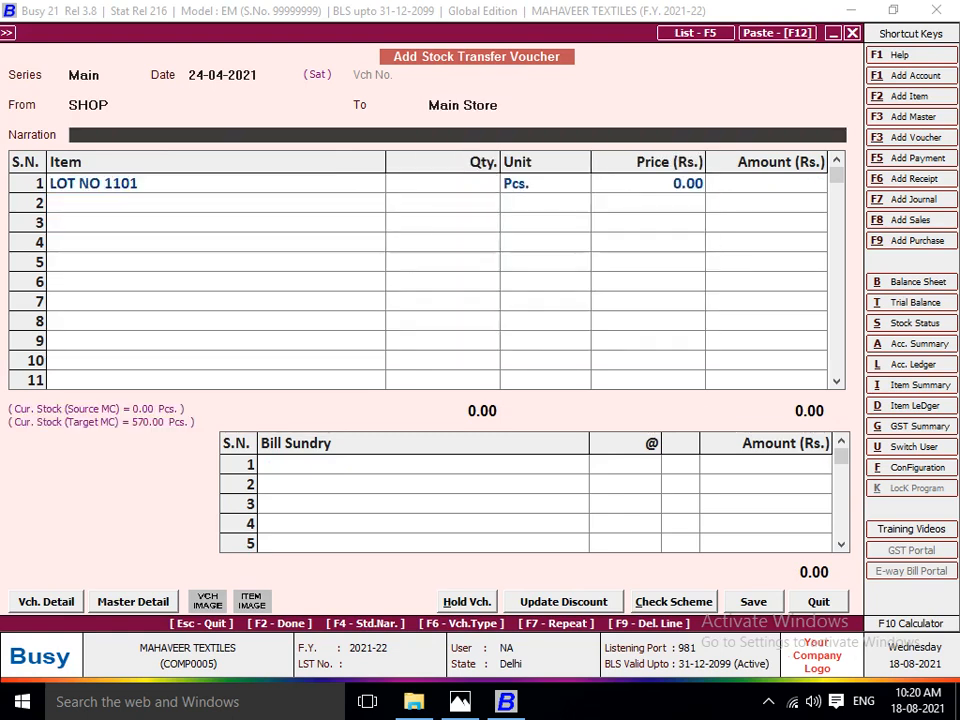
key("Down")
key("Left")
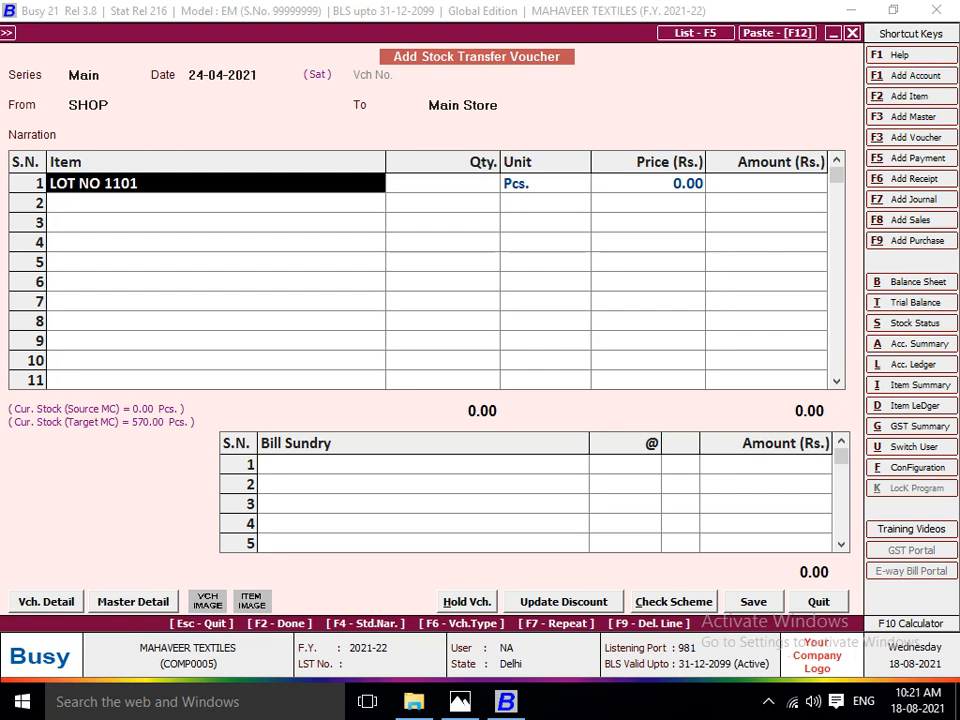
key("Return")
key("Down")
key("Return")
Set the quantity of LOT NO 1103 to 210 pieces and save the shop-to-Main Store voucher without a job work charge.
type("2")
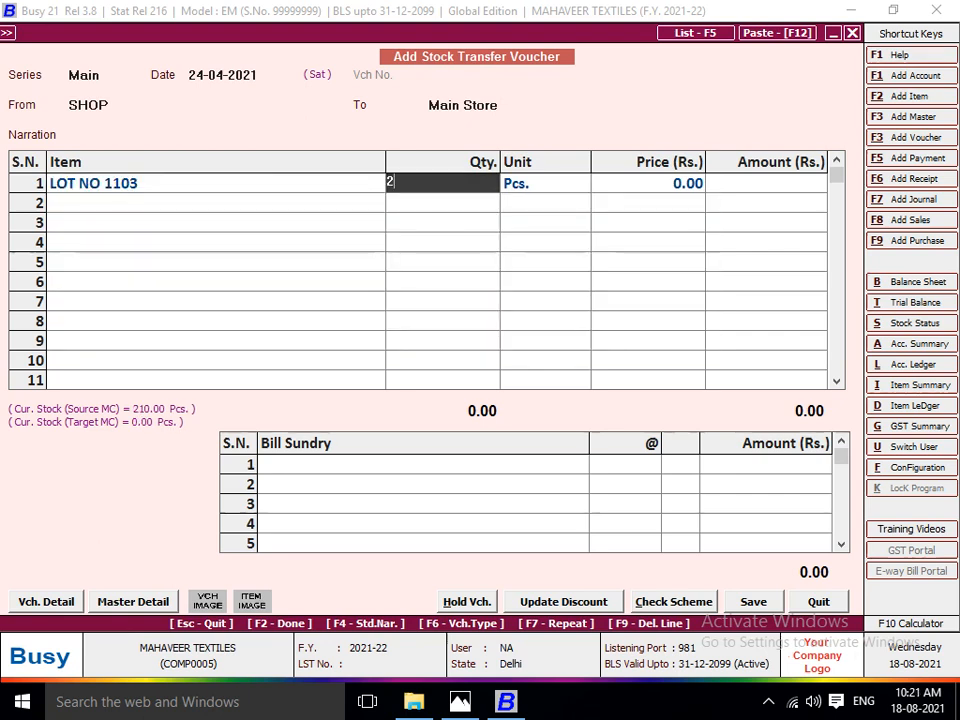
type("10")
key("Return")
key("Return")
key("Return")
key("Return")
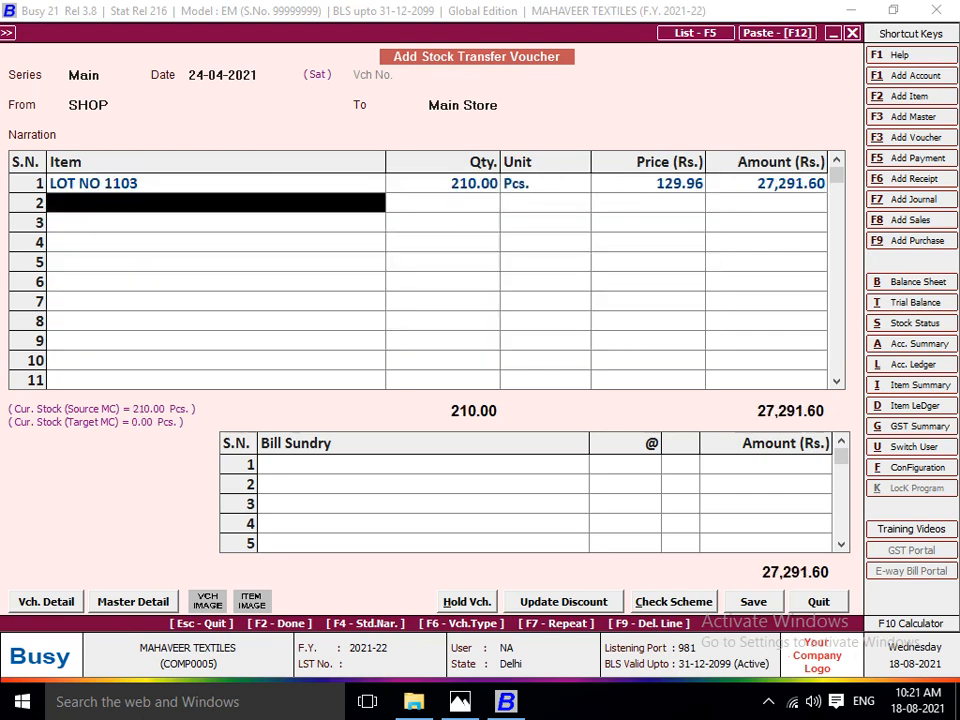
key("Return")
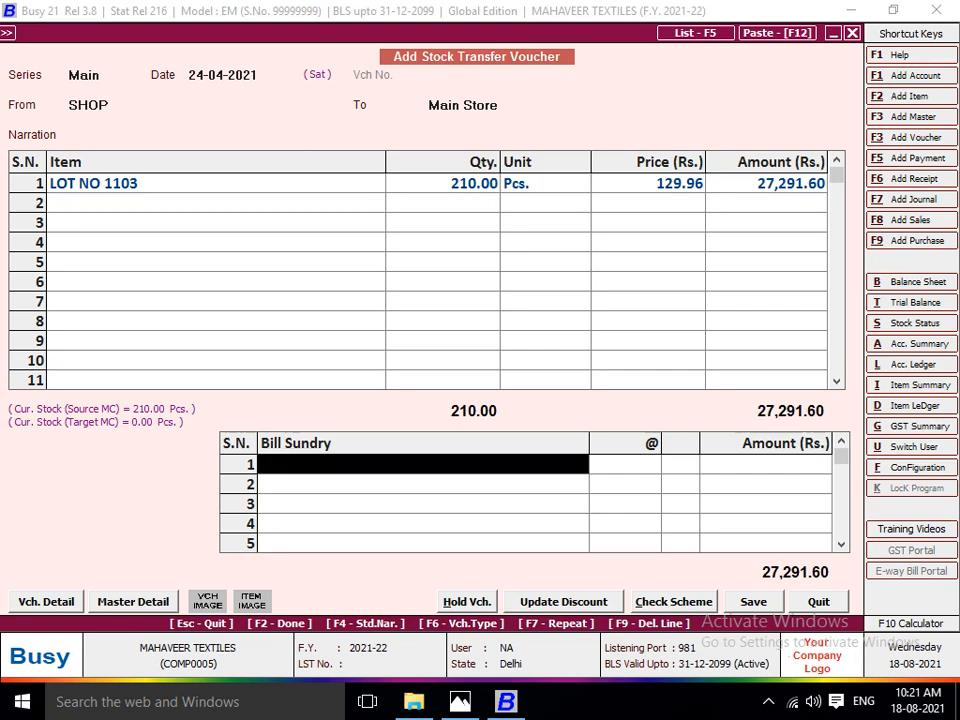
key("Return")
Bring up the Lot No 1104 work sheet in Photos and date the new Busy stock transfer voucher 14-04-2021.
key("Return")
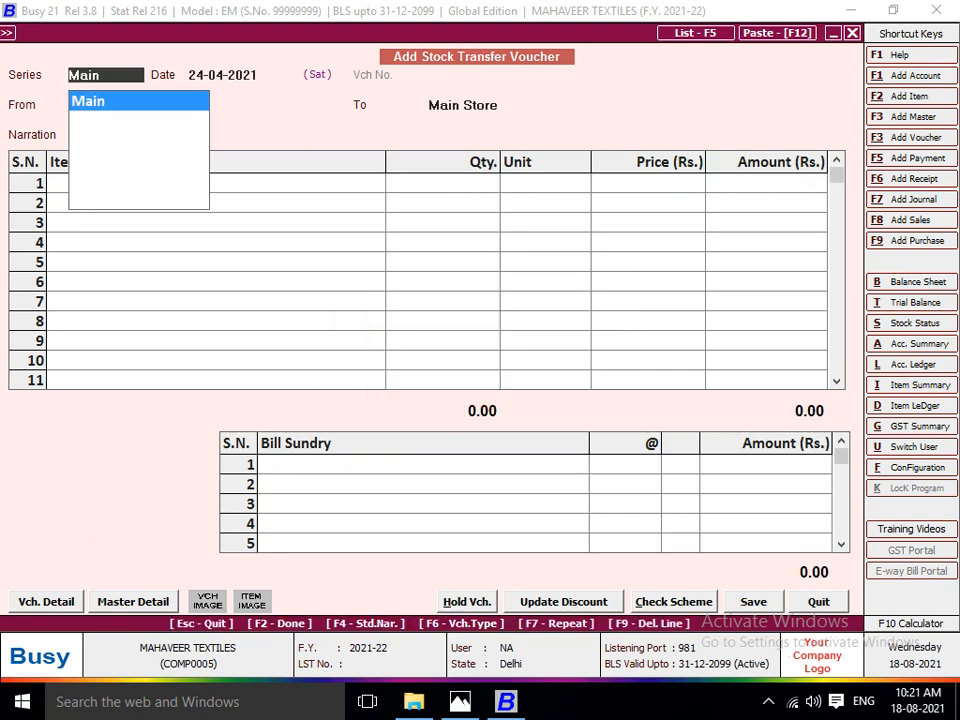
key("Return")
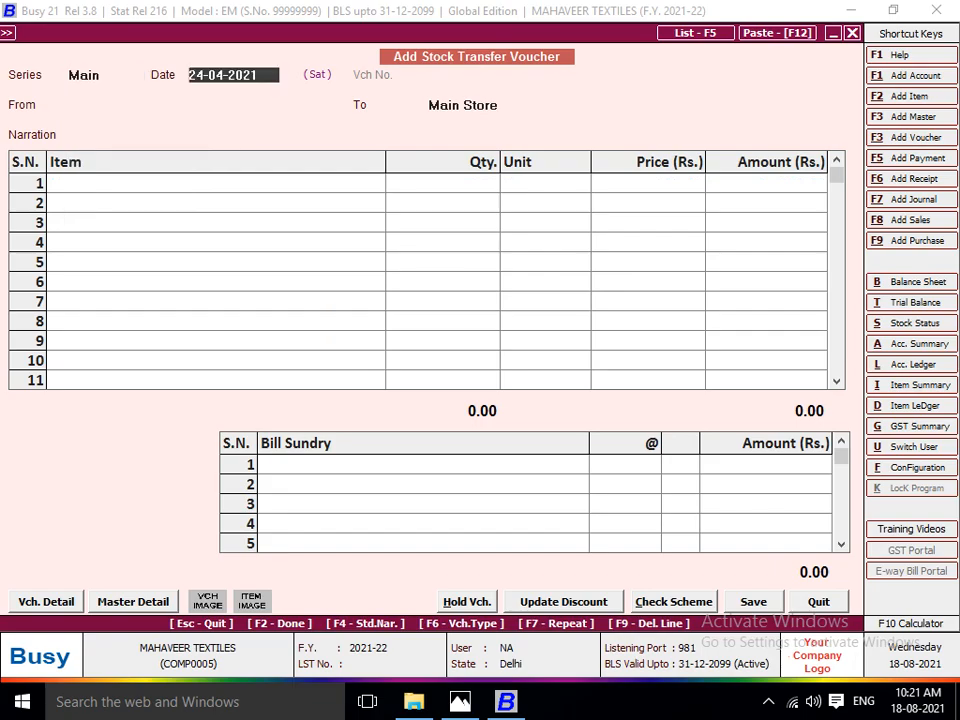
key("alt+Tab")
key("Right")
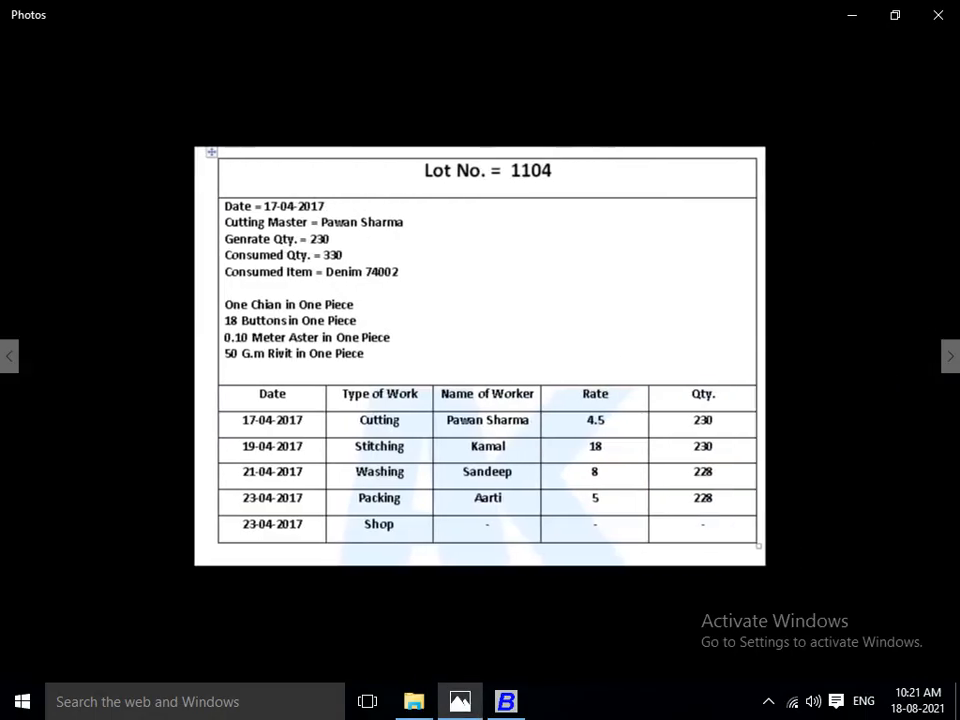
key("alt+Tab")
type("14")
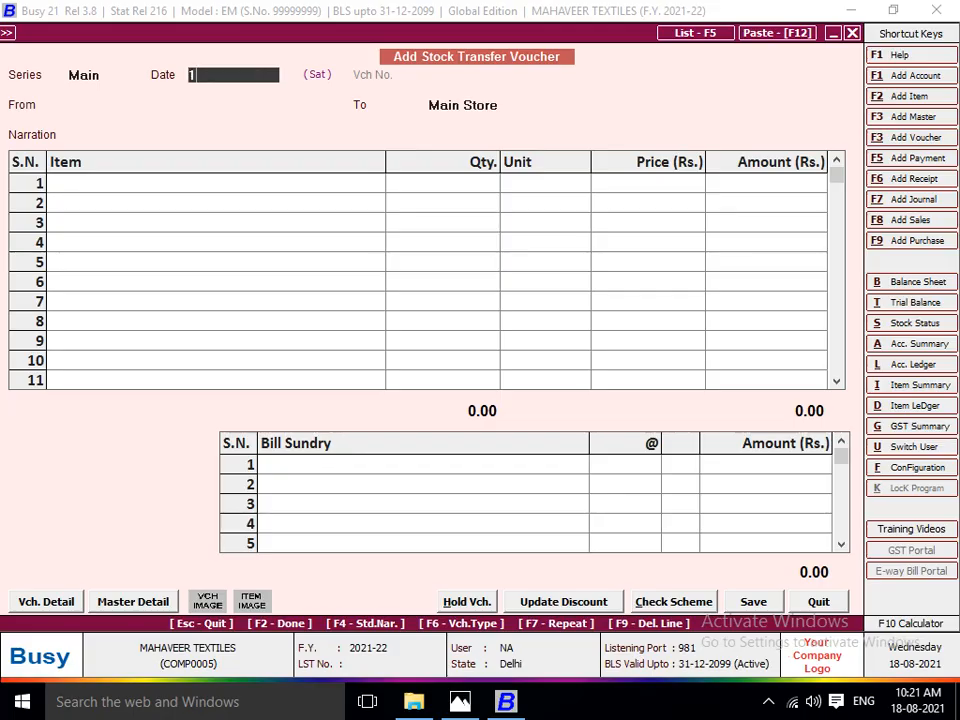
key("Return")
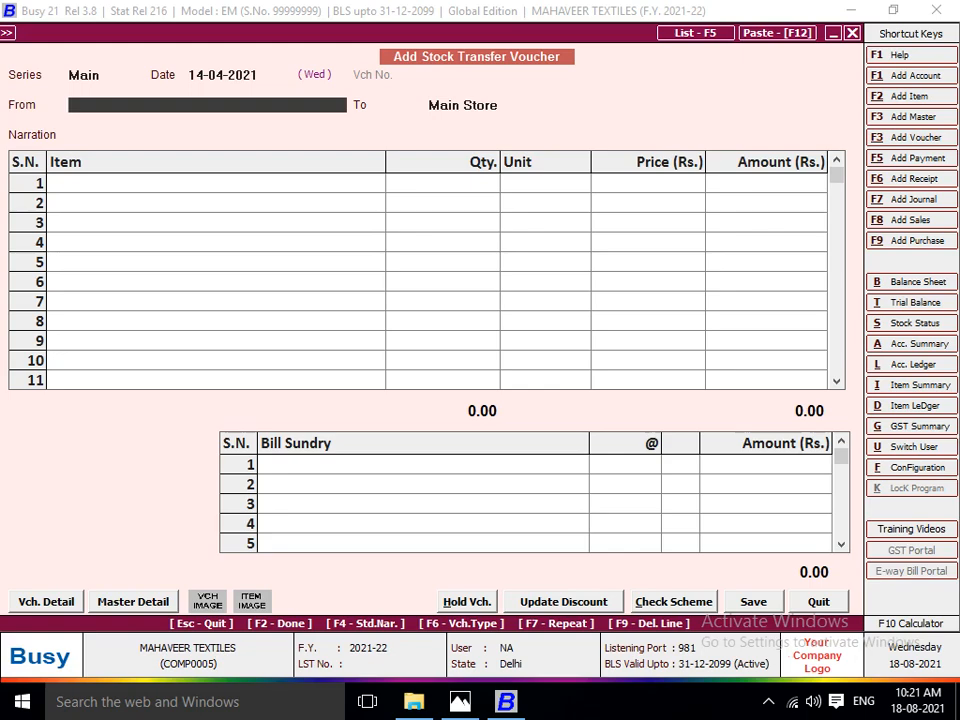
Set the voucher's source to the cutting master's material centre from the Lot 1104 sheet and its destination to the stitching worker's centre.
key("alt+Tab")
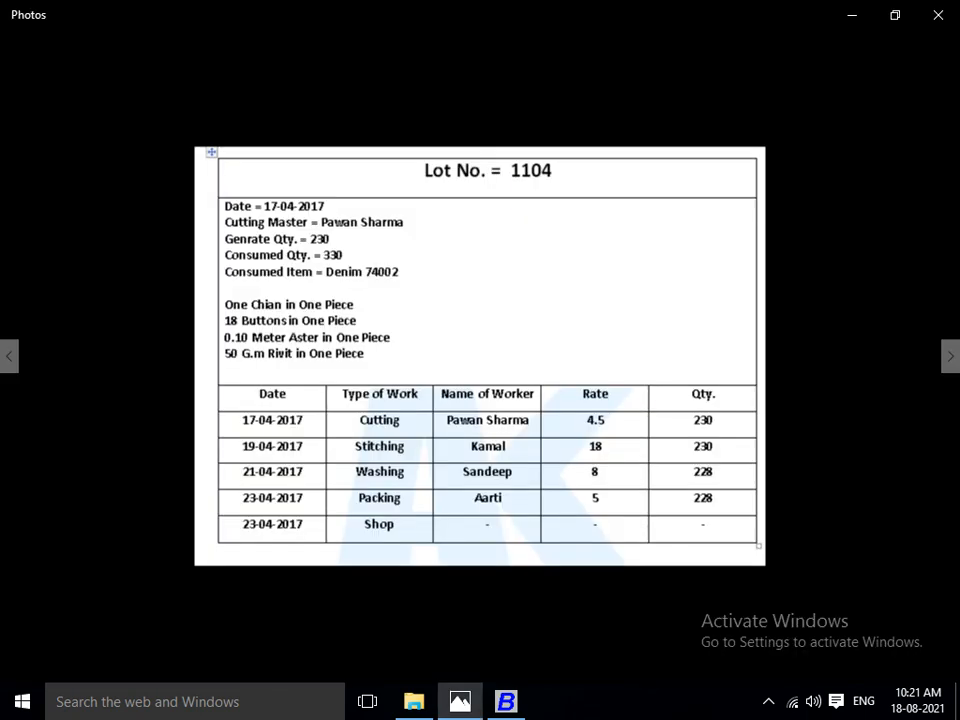
key("alt+Tab")
type("PA")
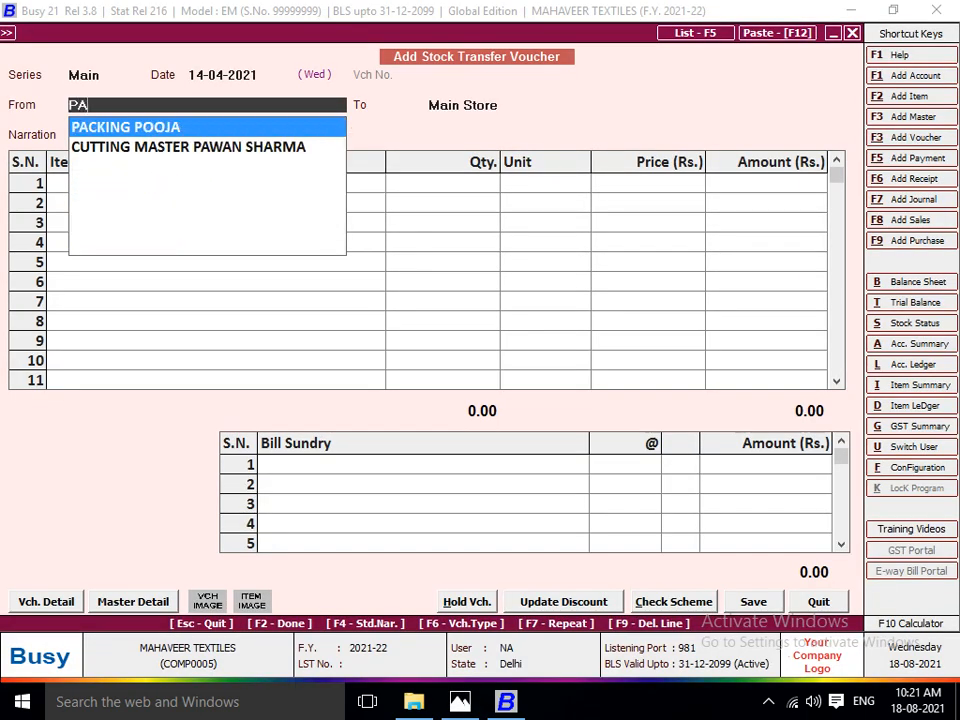
key("Down")
key("Return")
key("alt+Tab")
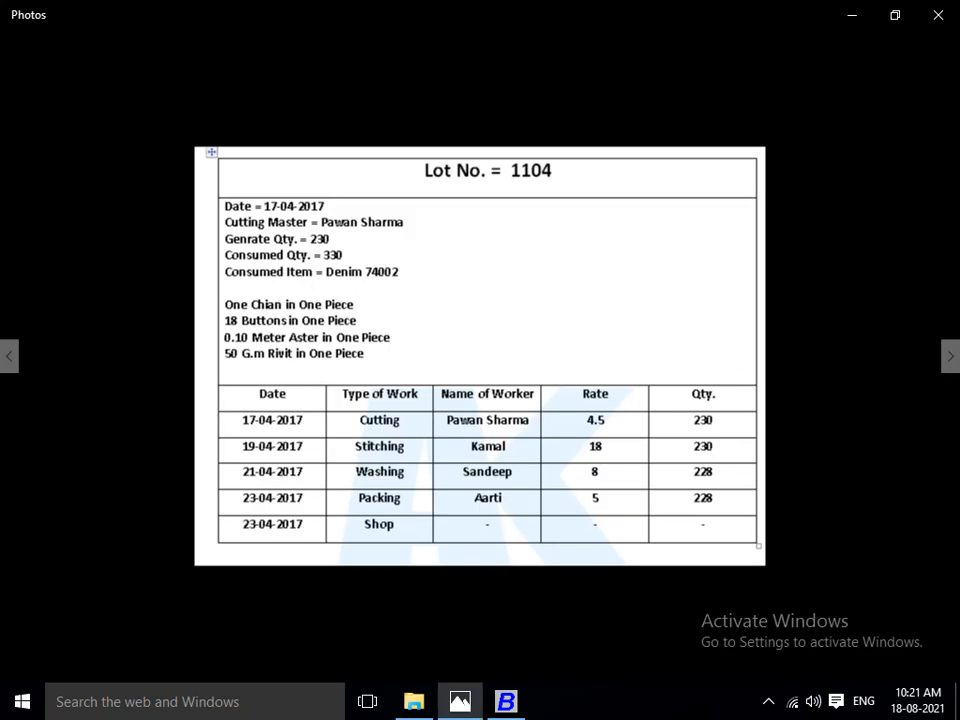
key("alt+Tab")
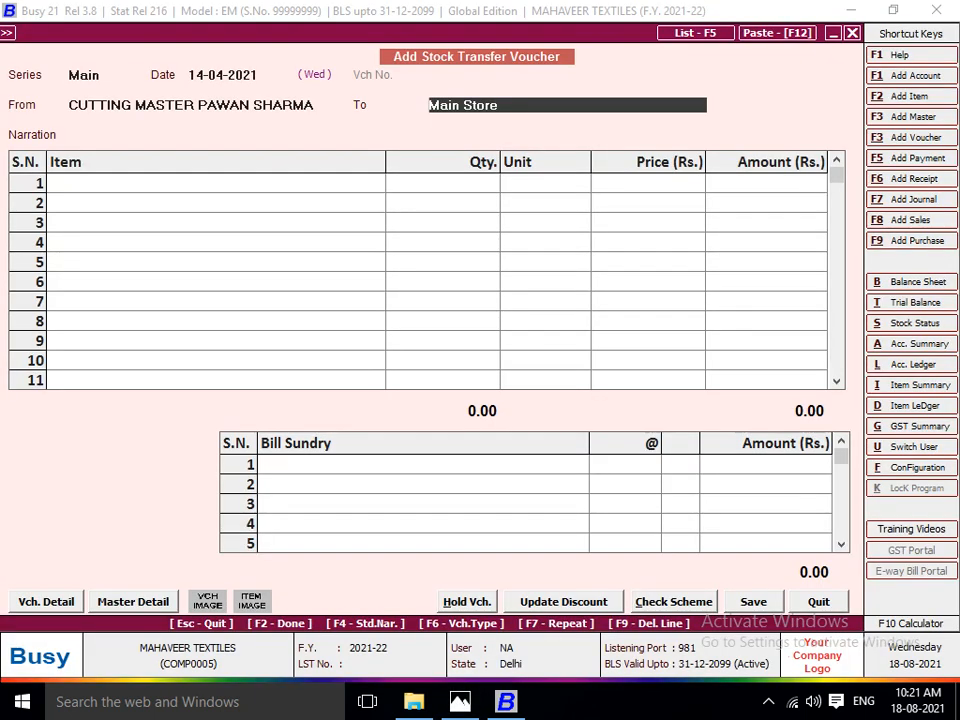
type("KAMA")
key("Return")
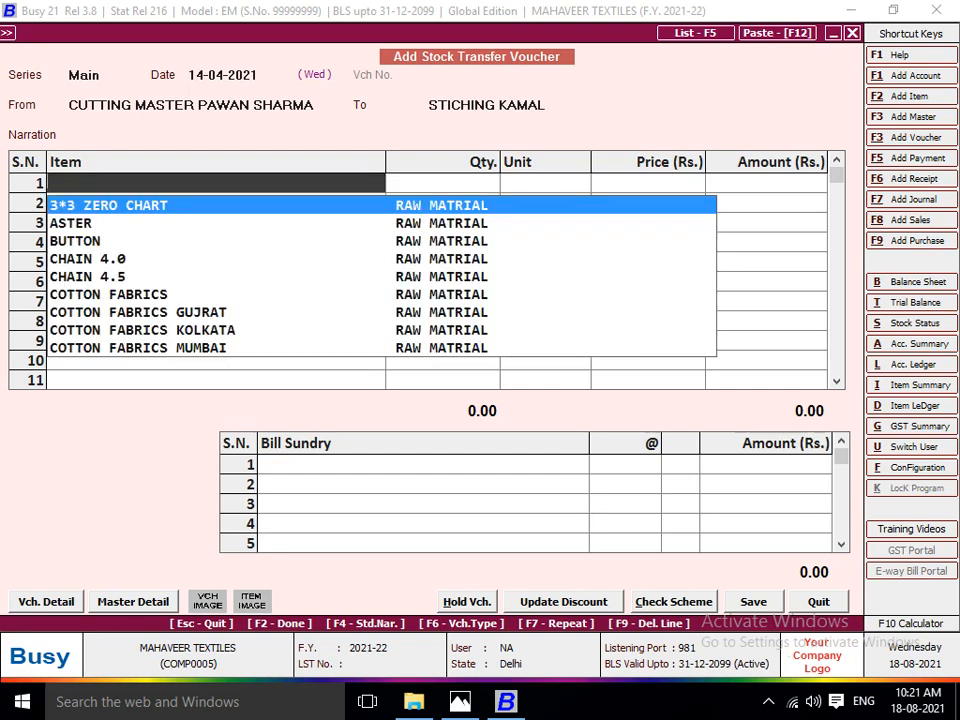
Add LOT NO 1104 as the first item with a quantity of 1 piece.
type("LOT")
key("Down")
key("Down")
key("Down")
key("Return")
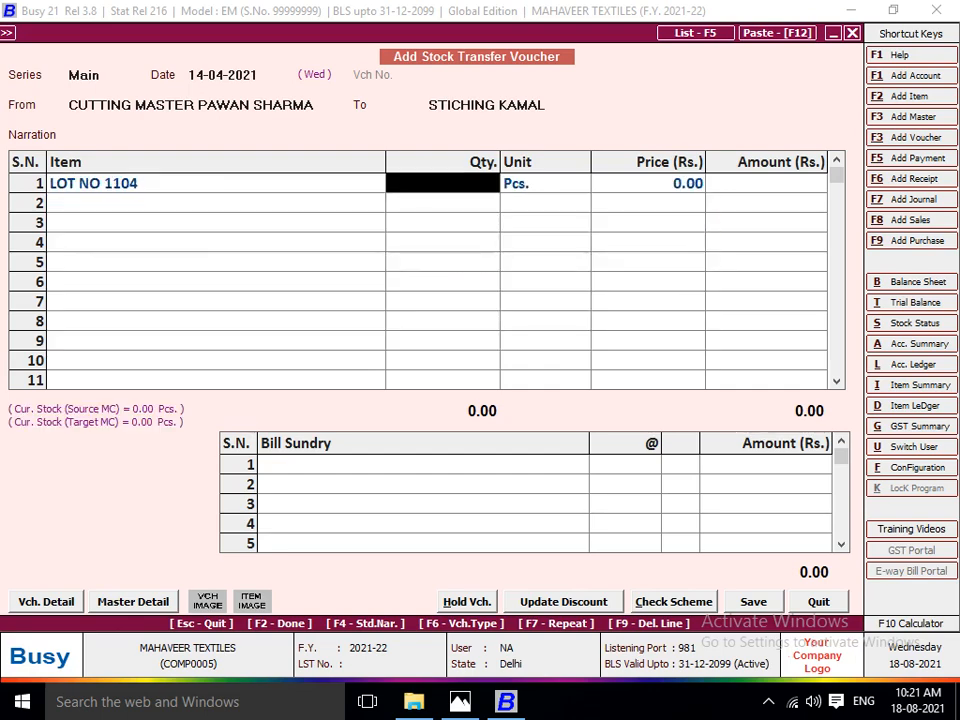
key("alt+Tab")
key("alt+Tab")
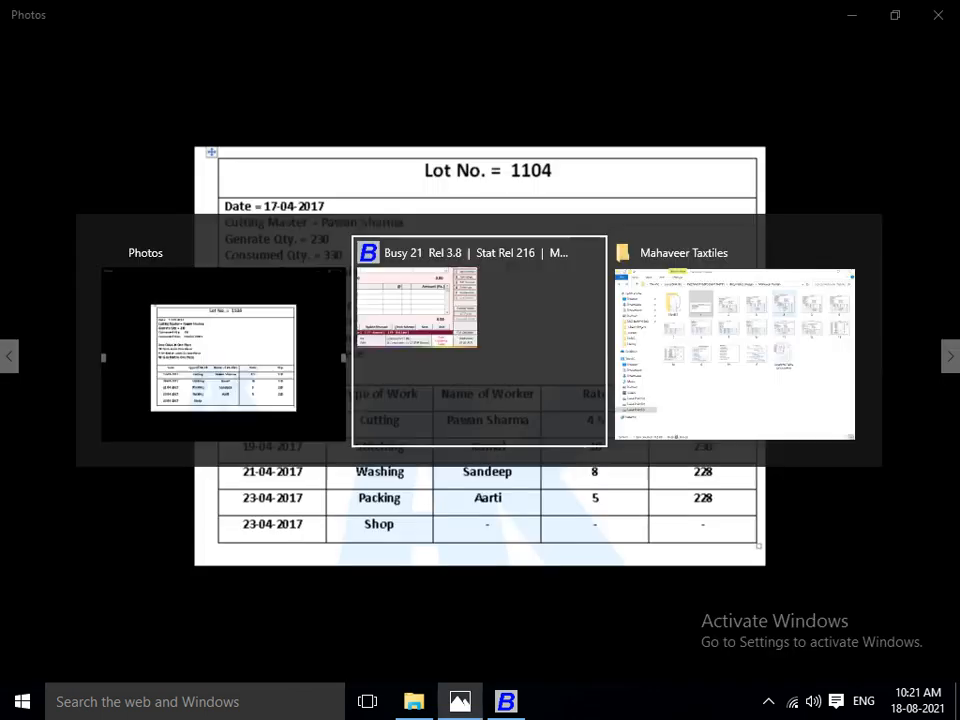
key("Up")
key("Down")
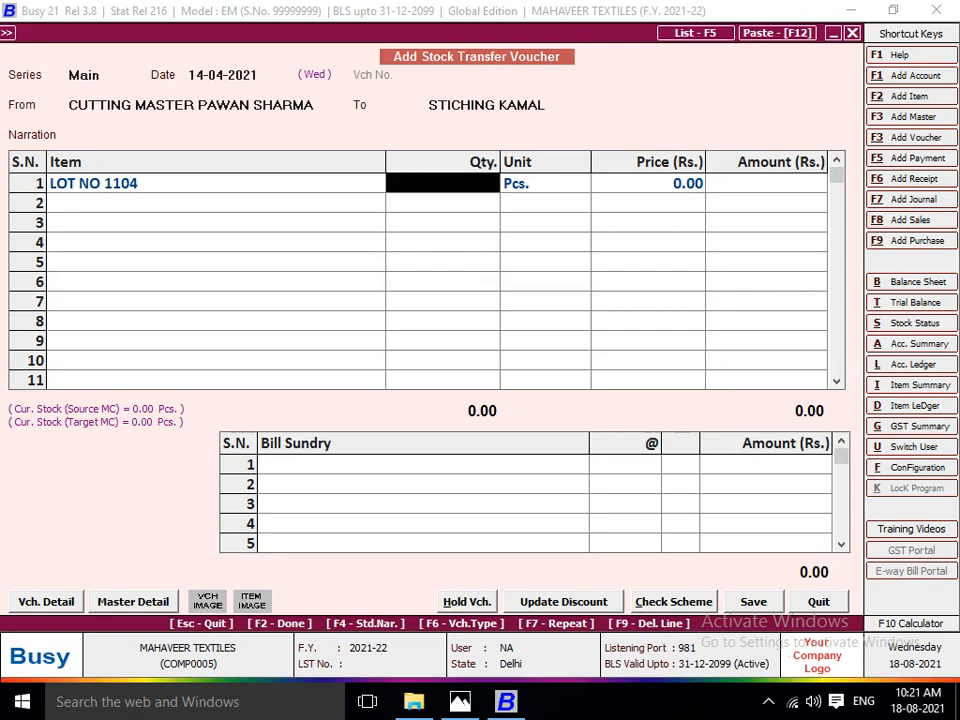
key("Left")
key("Return")
type("1")
key("Return")
key("Return")
Change the cutting-to-stitching voucher's date to 17-04-2021.
key("Up")
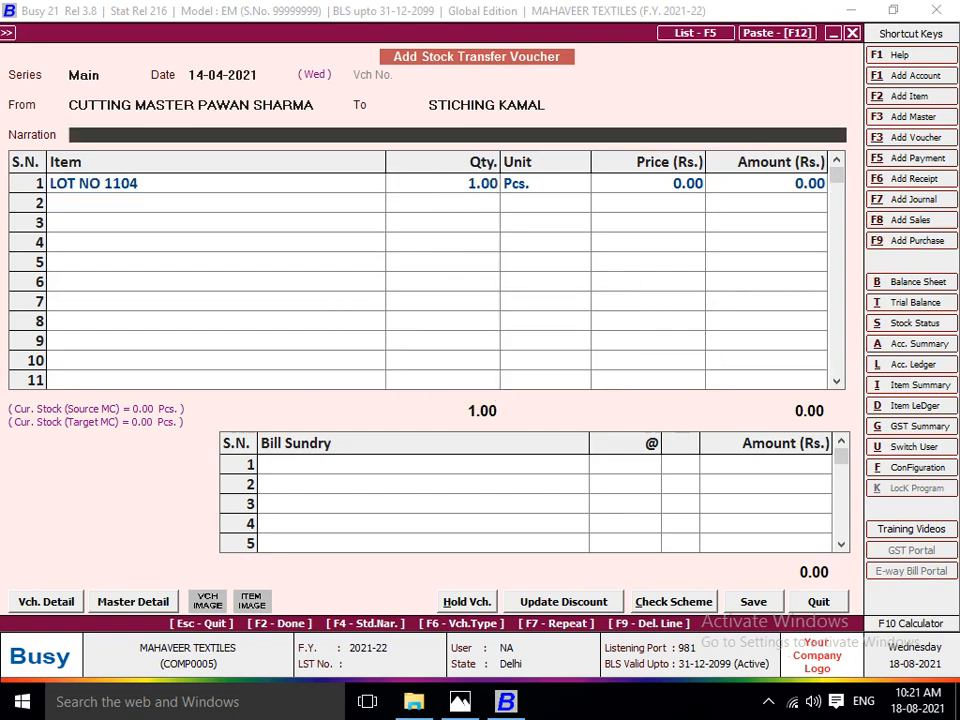
key("Up")
key("Up")
key("BackSpace")
type("17")
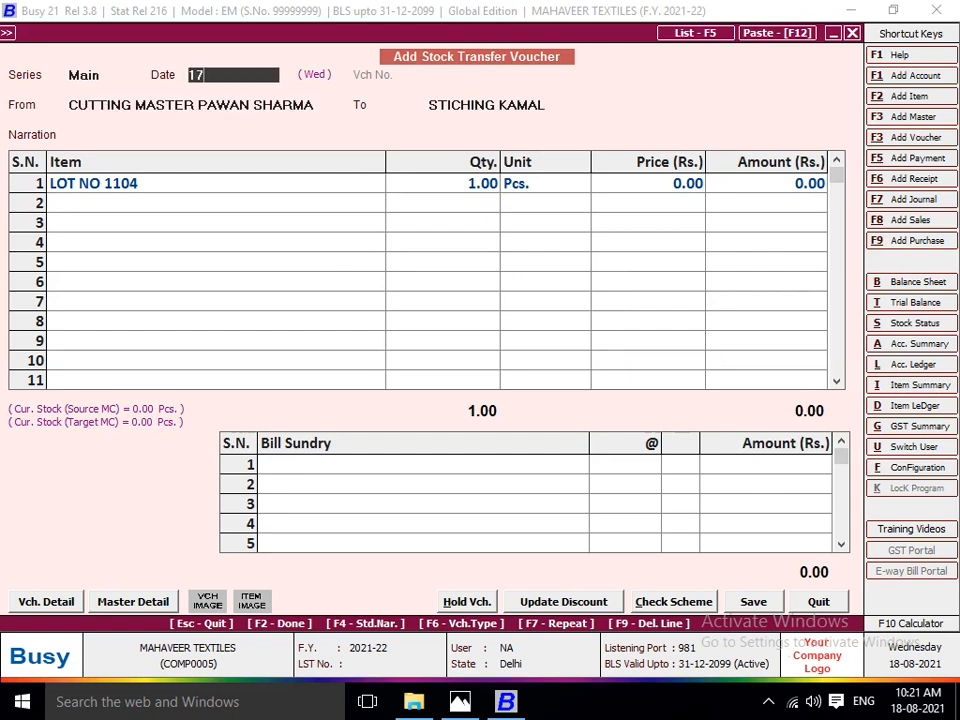
key("Return")
key("Return")
key("Return")
key("Return")
key("Return")
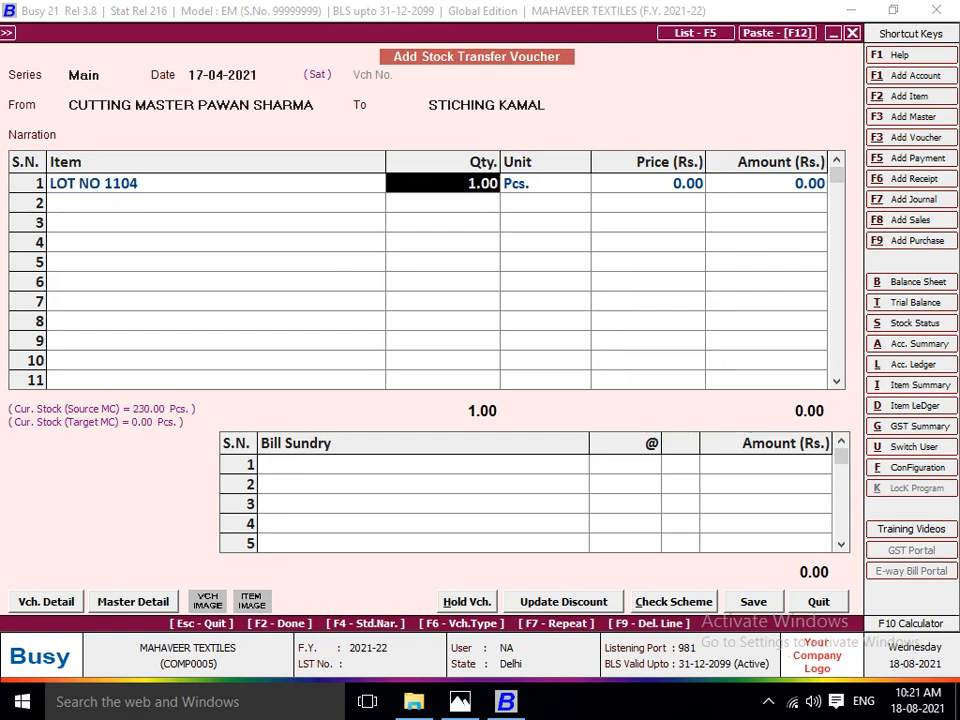
Set the quantity of LOT NO 1104 to 230 pieces, keeping the default unit and price.
type("230")
key("Return")
key("Return")
key("Return")
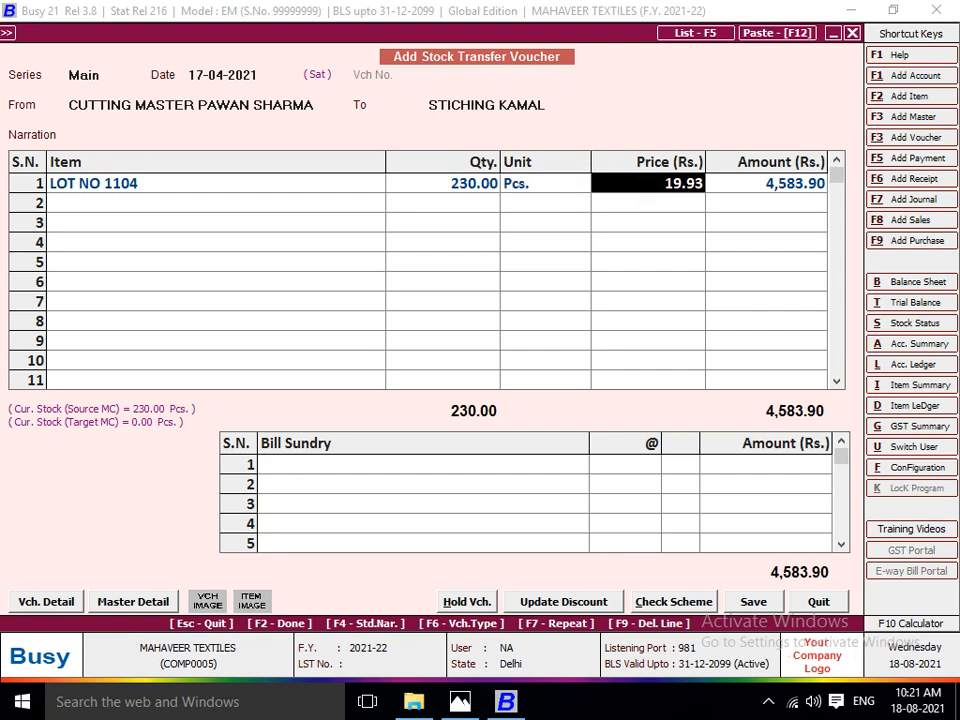
key("Return")
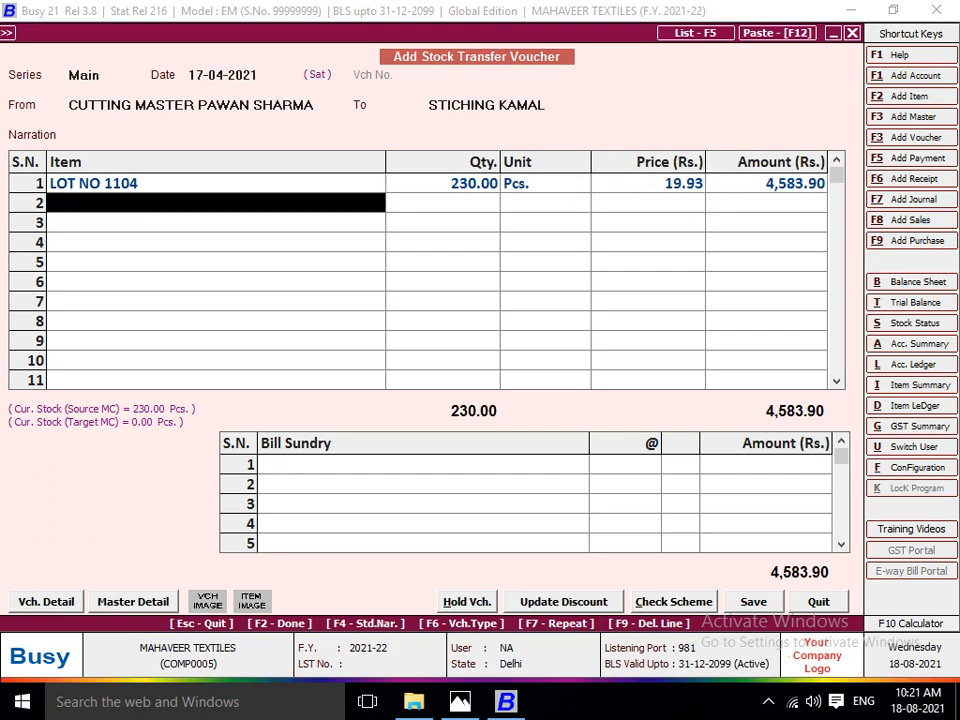
key("Up")
key("Return")
key("Return")
key("Return")
key("Return")
key("Return")
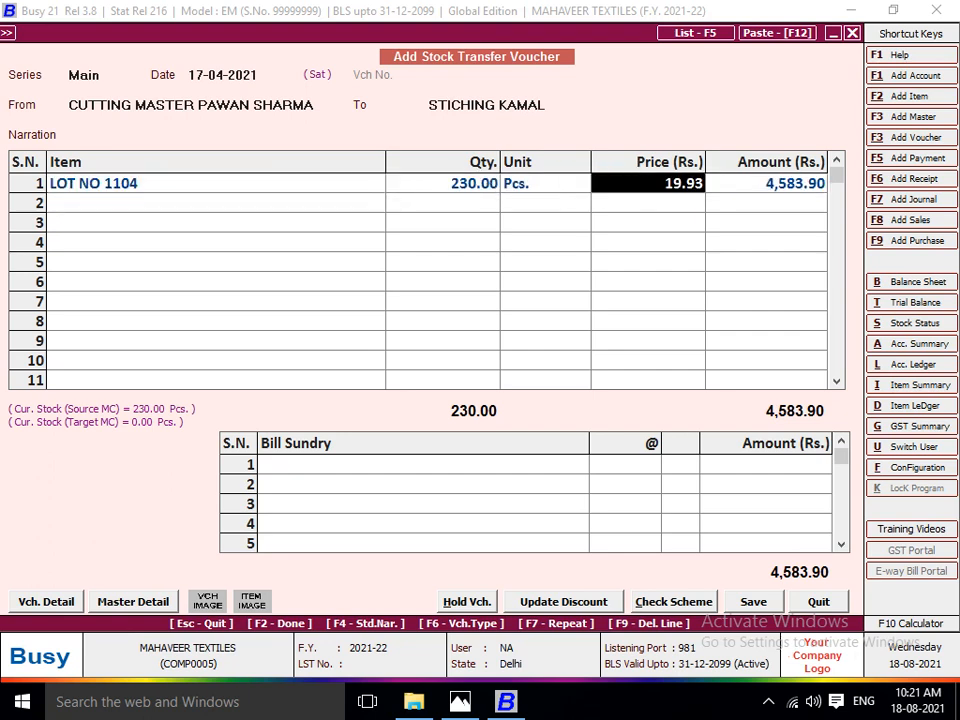
Add the JOB WORK A/C bill sundry at 4.50 per piece, as given for cutting, and save the voucher.
key("Return")
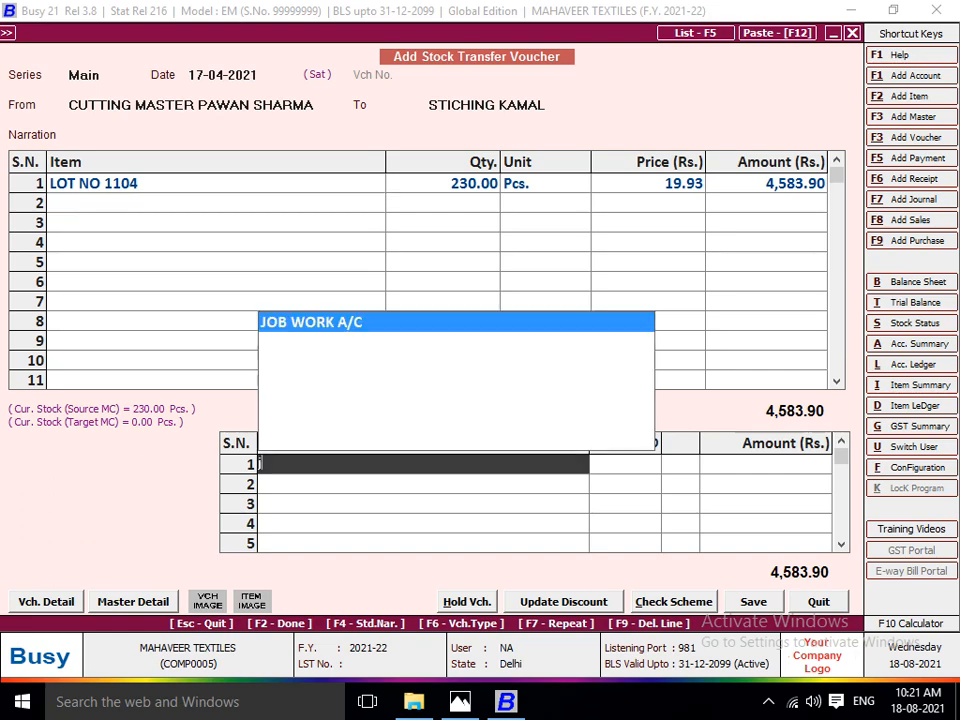
key("Return")
key("alt+Tab")
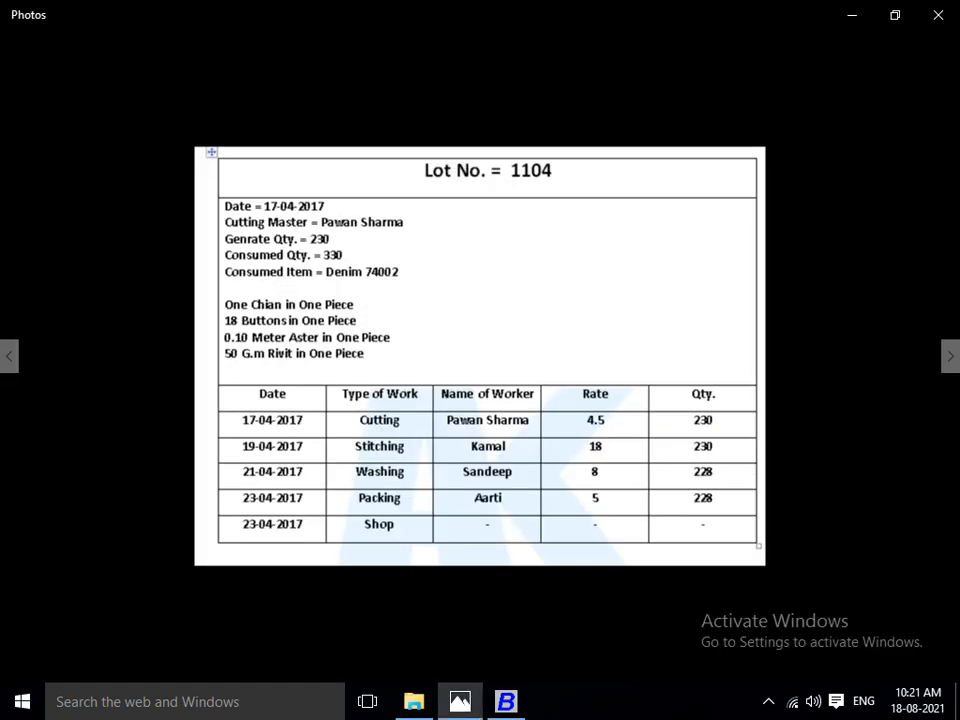
key("alt+Tab")
type("4.50")
key("Return")
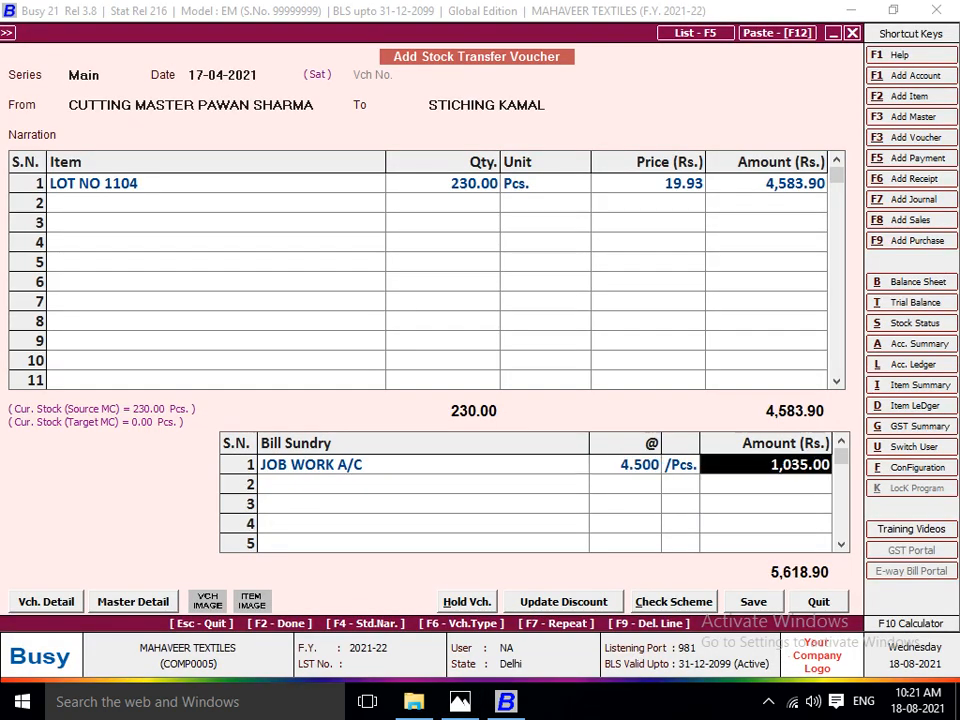
key("Return")
key("Return")
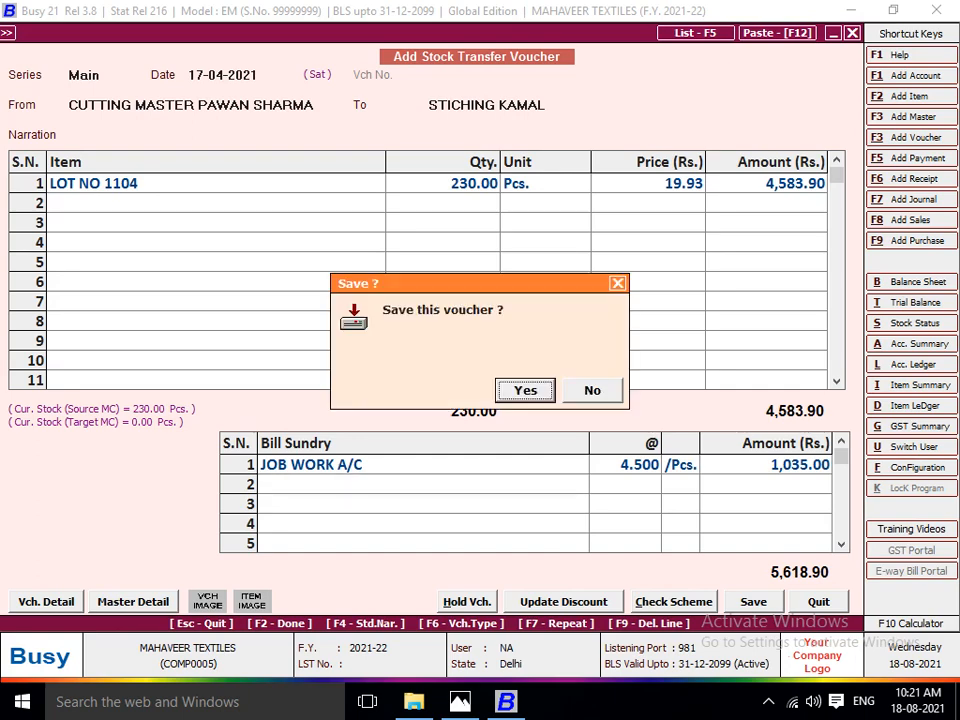
key("Return")
Date the new voucher 19-04-2021, with the stitching worker's centre as source and the washing worker's centre as destination.
key("Return")
key("alt+Tab")
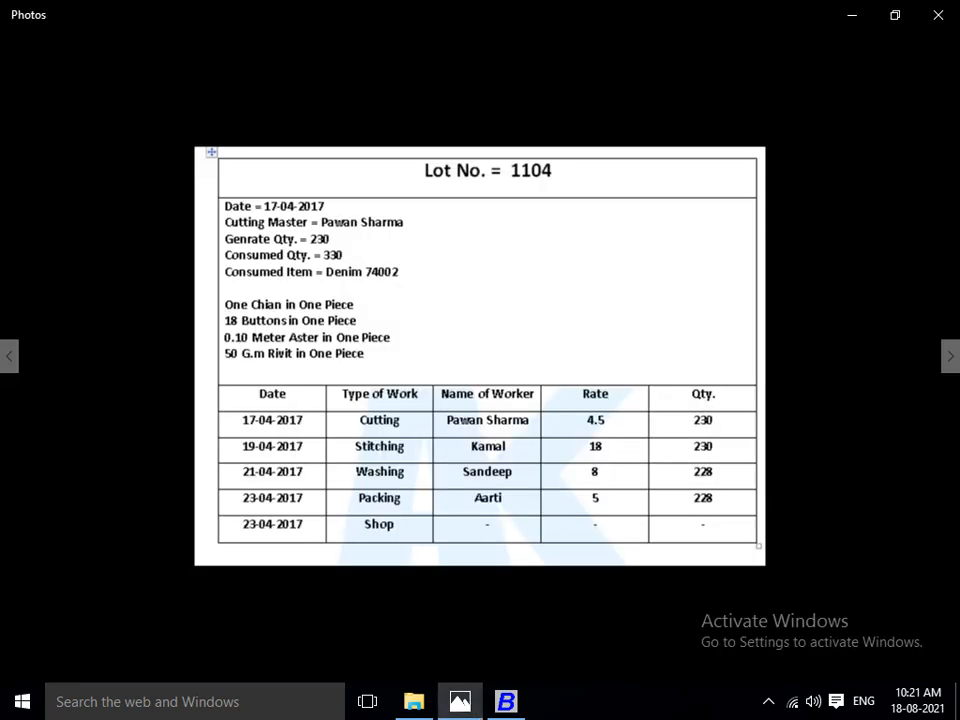
key("alt+Tab")
type("19")
key("Return")
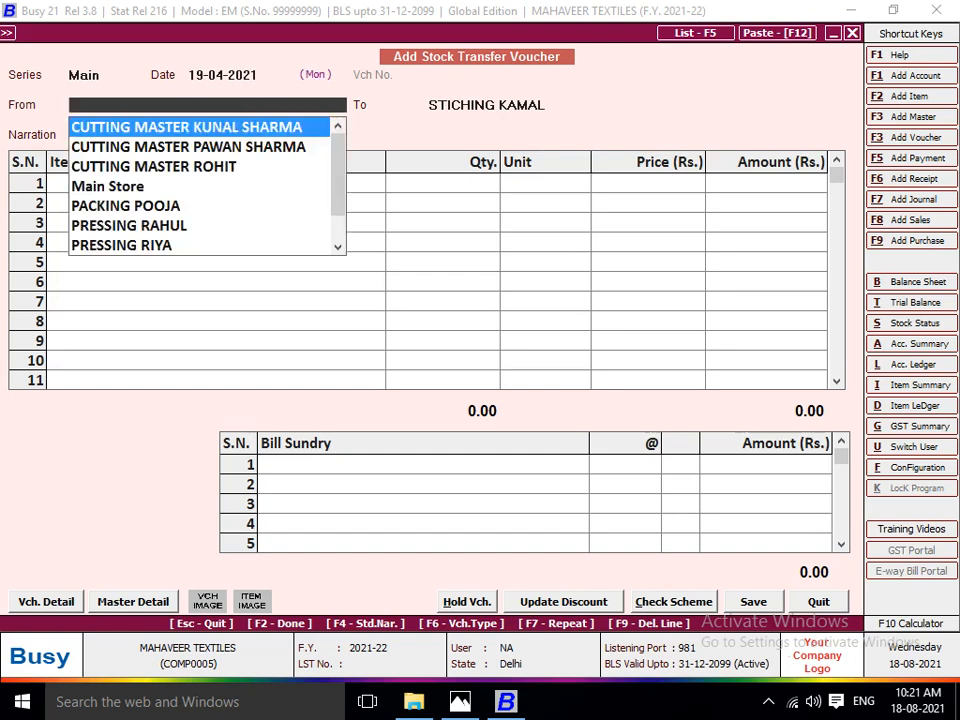
type("STI")
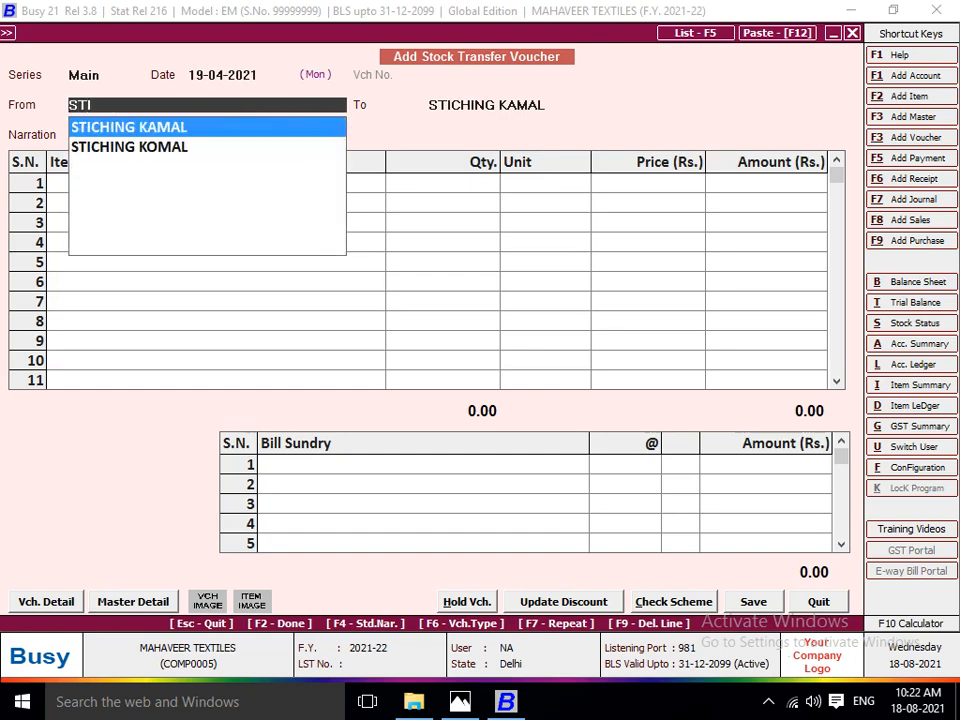
key("Return")
key("alt+Tab")
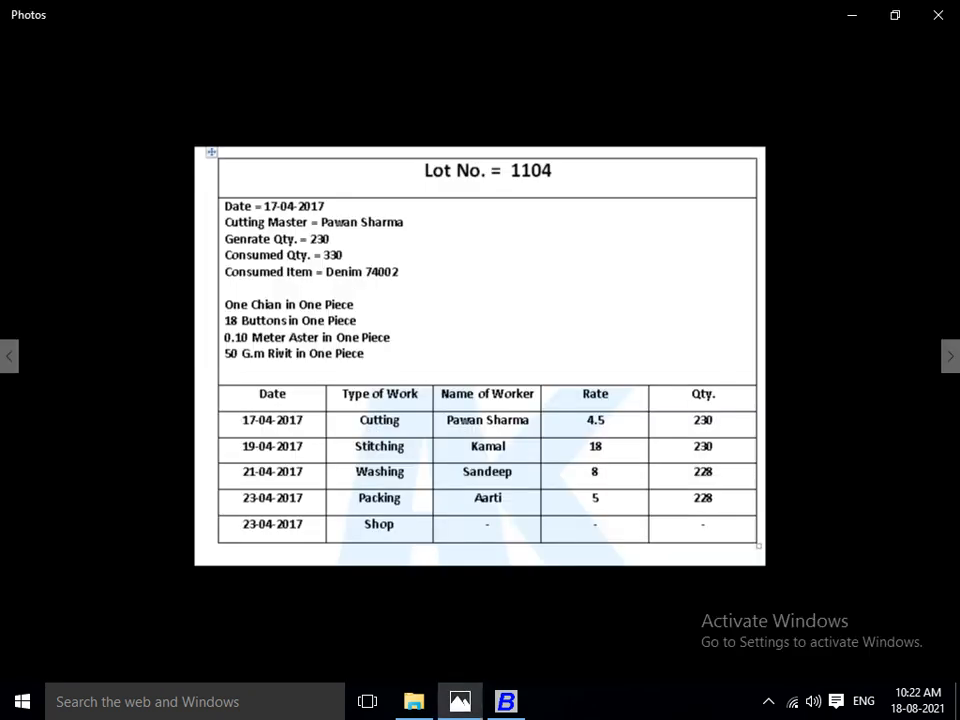
key("alt+Tab")
type("WAS")
key("Return")
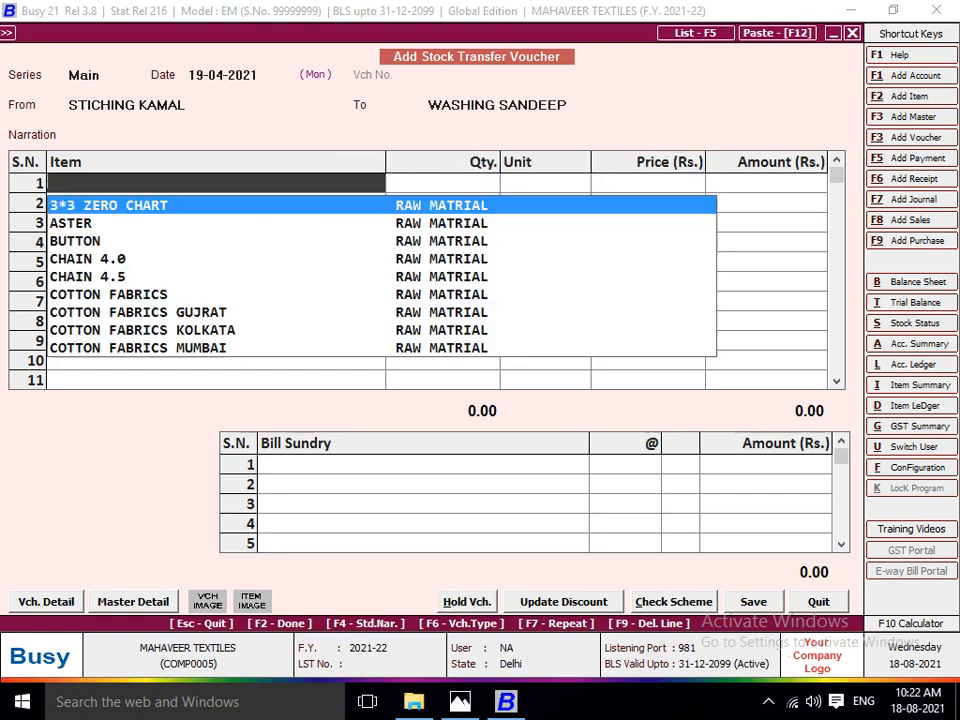
Add LOT NO 1104 with 230 pieces to the stitching-to-washing voucher, keeping the default price.
type("LOT")
key("Down")
key("Down")
key("Down")
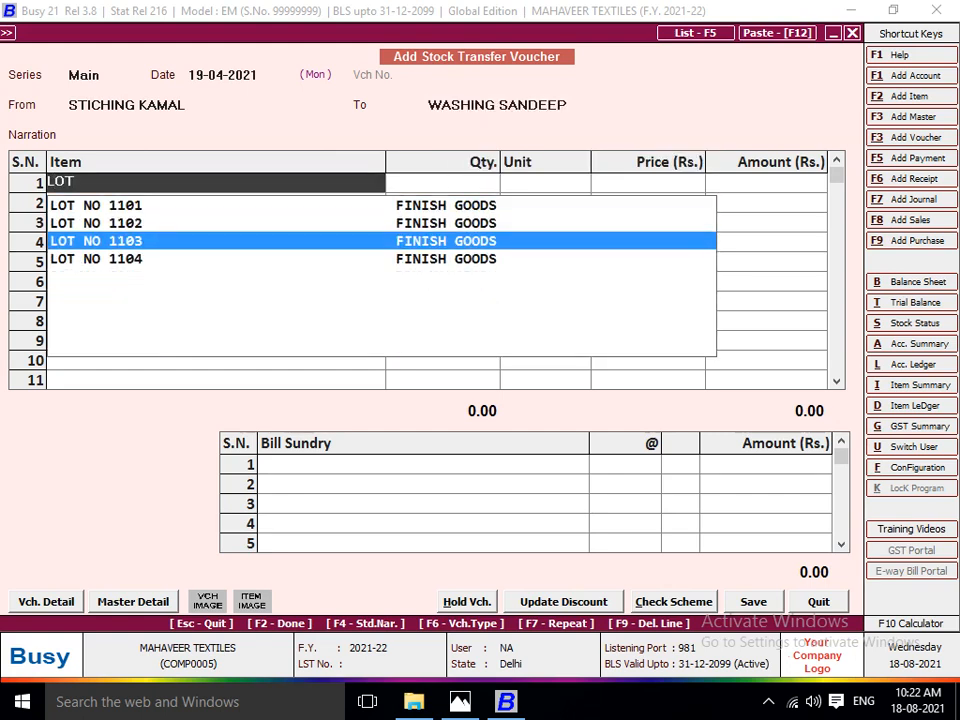
key("Return")
type("230")
key("Return")
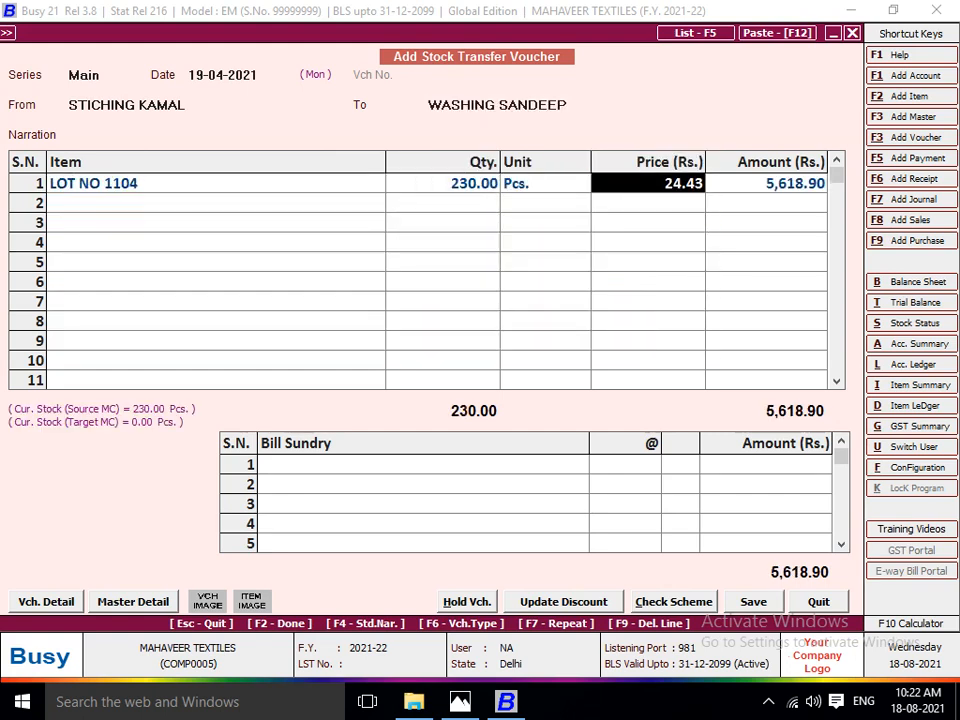
key("Return")
Apply JOB WORK A/C at the stitching rate of 18 per piece and save the stitching-to-washing voucher.
key("Return")
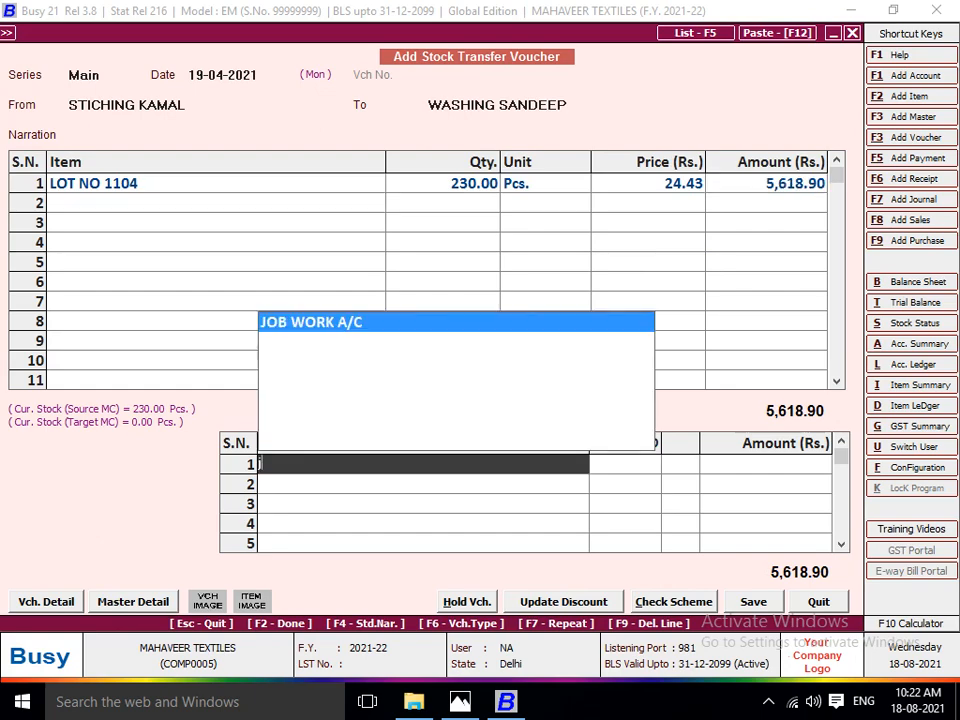
key("Return")
key("alt+Tab")
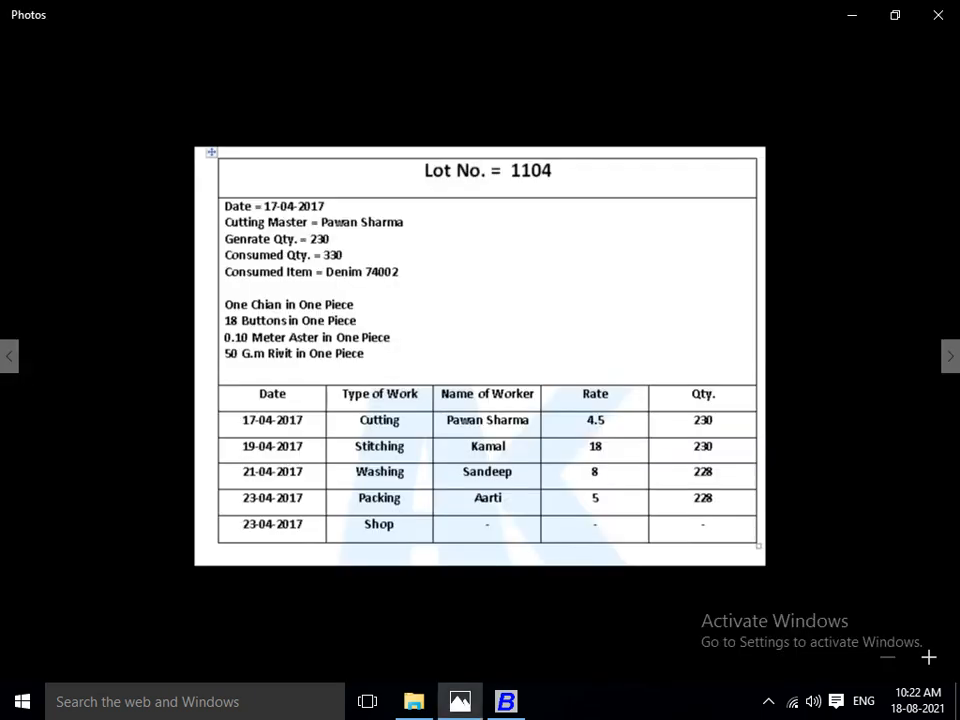
key("alt+Tab")
type("18")
key("Return")
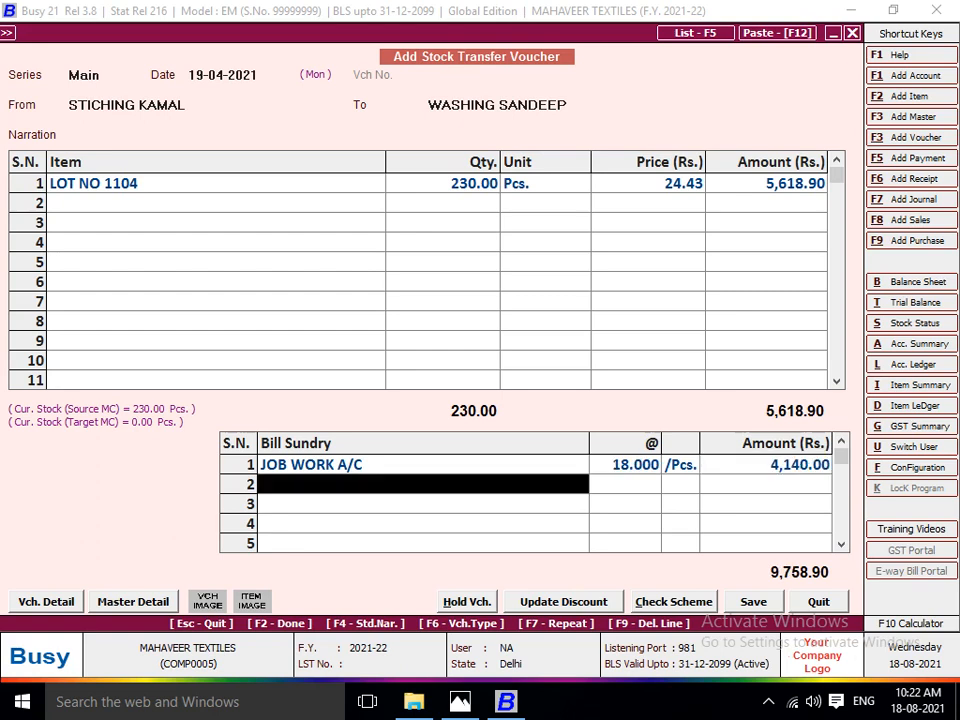
key("Return")
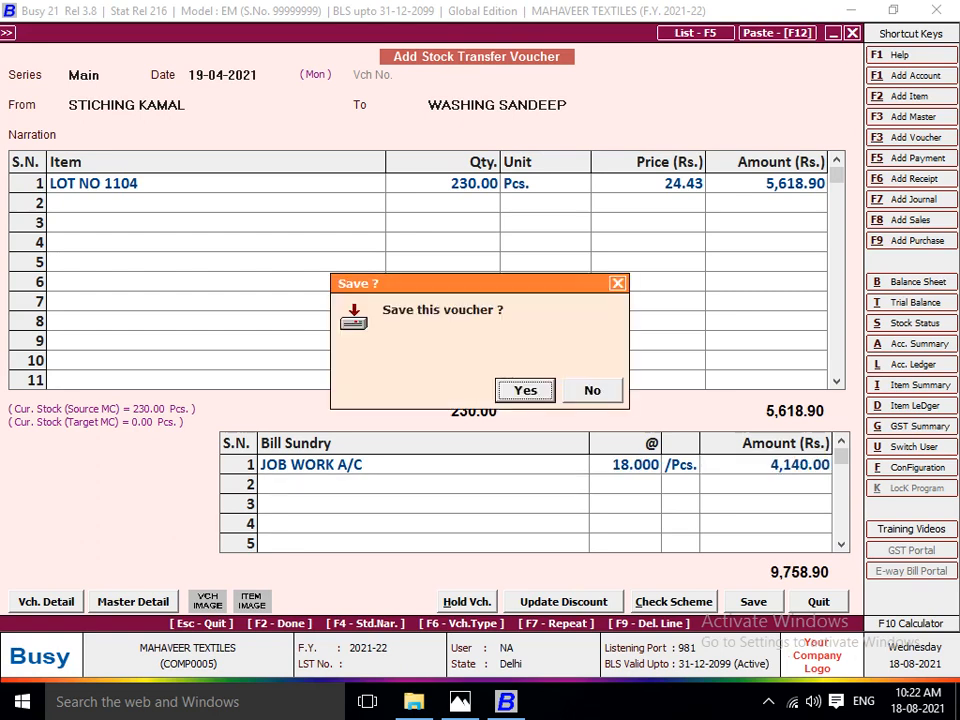
Date the next stock transfer voucher 21-04-2021 and set the washing worker's centre as its source.
key("Return")
key("Return")
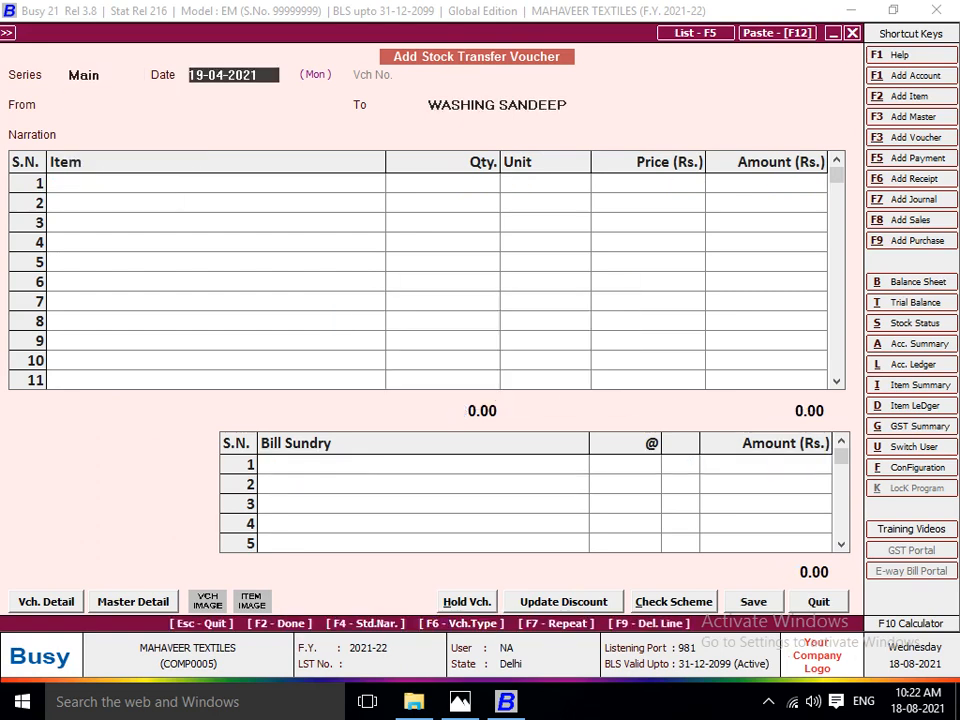
key("alt+Tab")
key("alt+Tab")
type("21")
key("Return")
type("WAS")
key("Return")
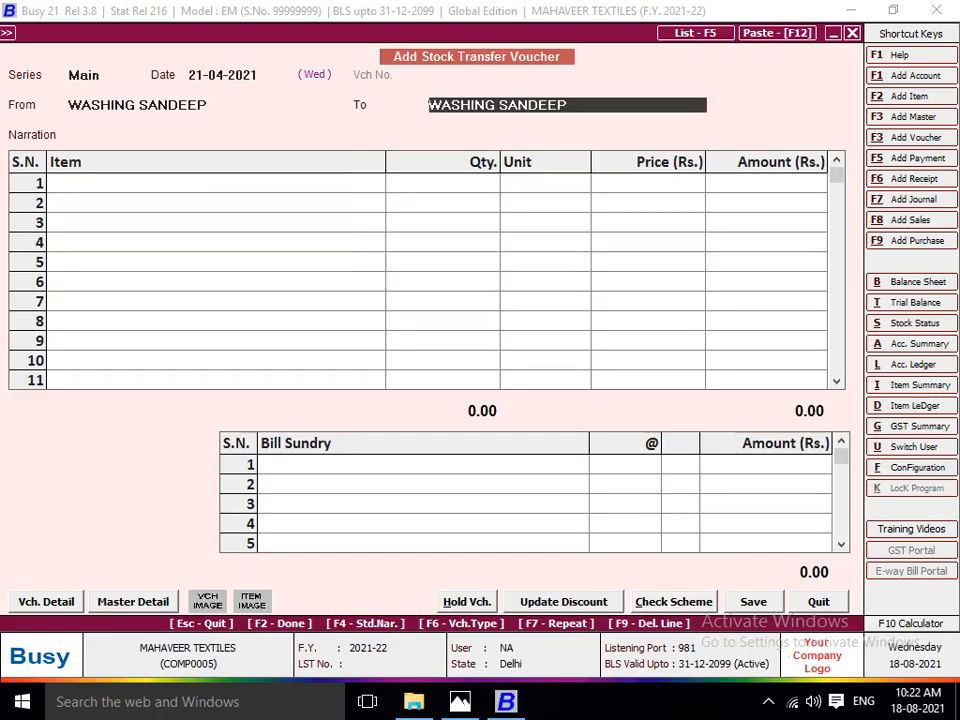
Check the Lot 1104 sheet and add a destination material centre for the packing worker in the Production Floors group.
key("alt+Tab")
key("alt+Tab")
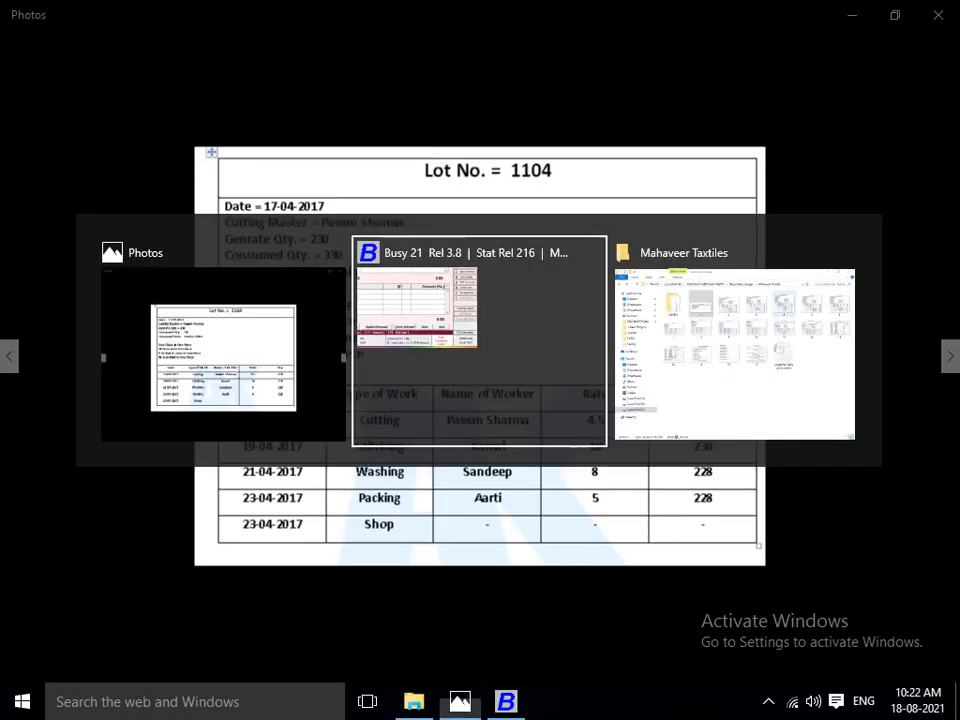
key("alt+Tab")
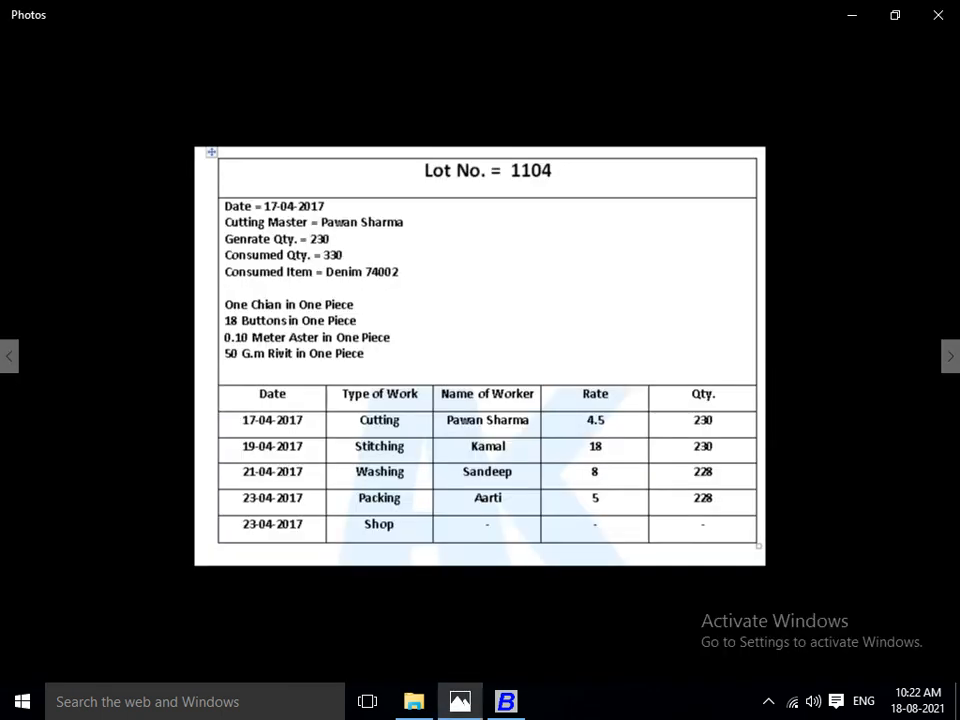
key("alt+Tab")
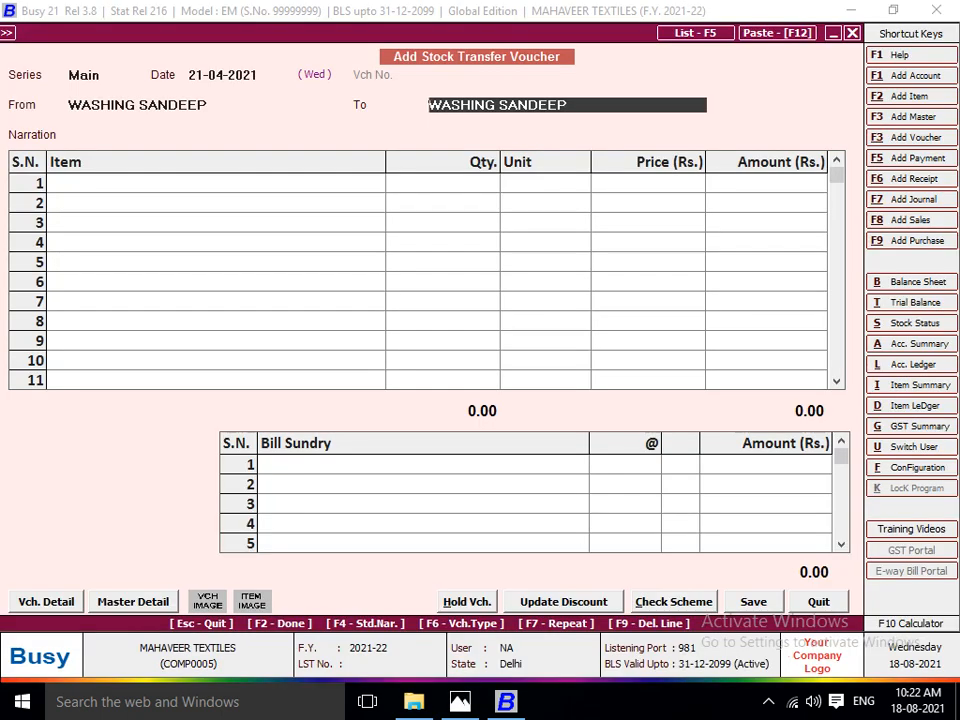
key("F3")
type("PACKIN")
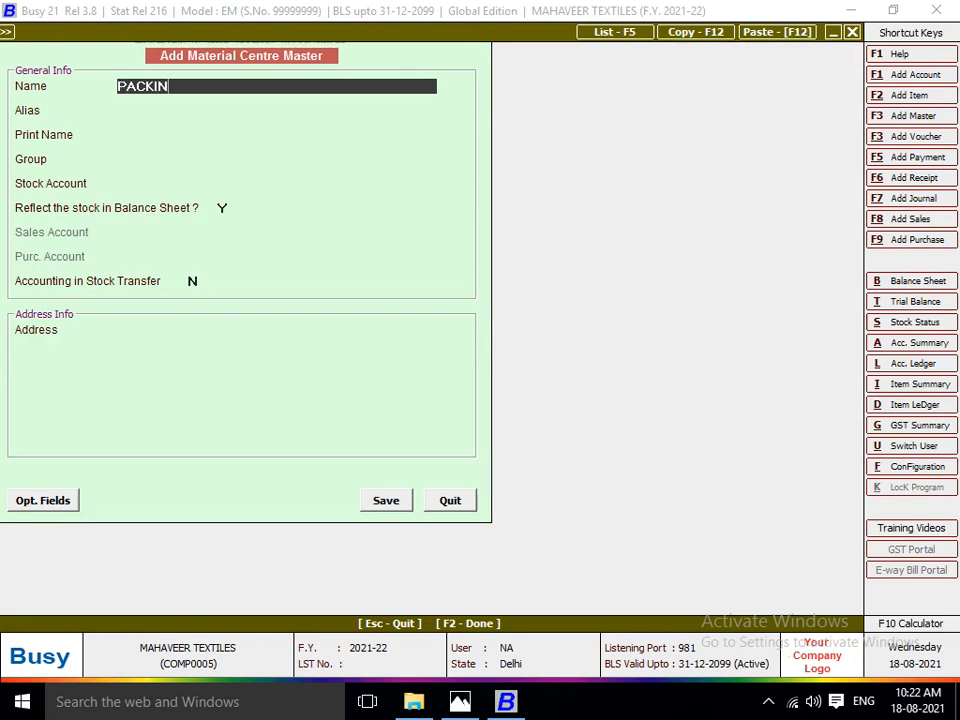
type("G ARTI")
key("Return")
key("Return")
key("Down")
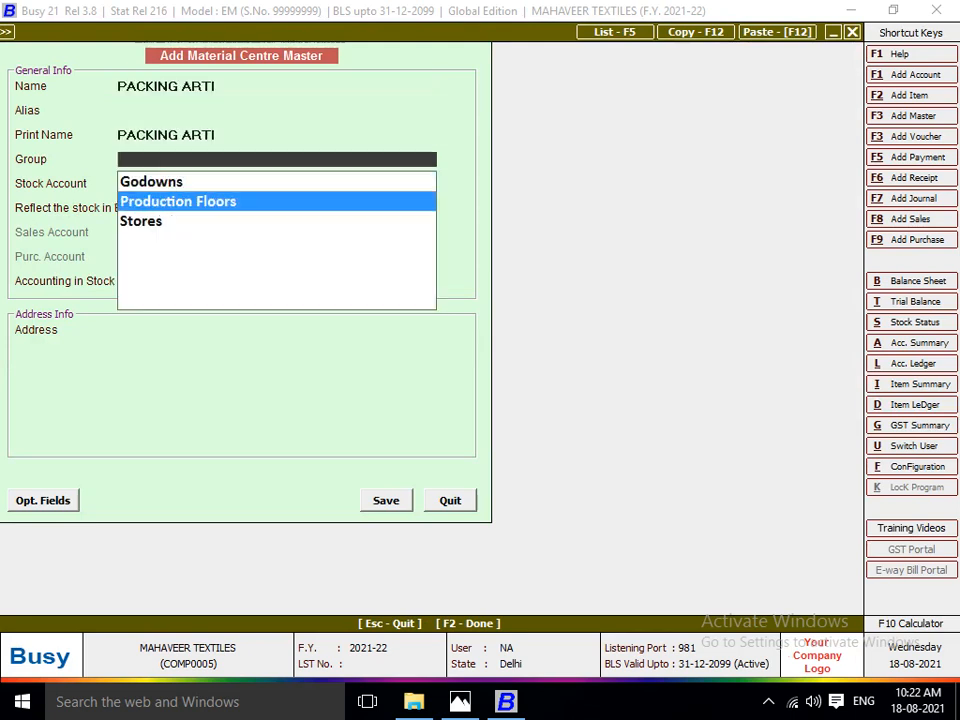
key("Return")
key("Return")
key("Return")
Use Stock as the packing centre's stock account, keep it reflected in the balance sheet and enable accounting in stock transfer.
key("y")
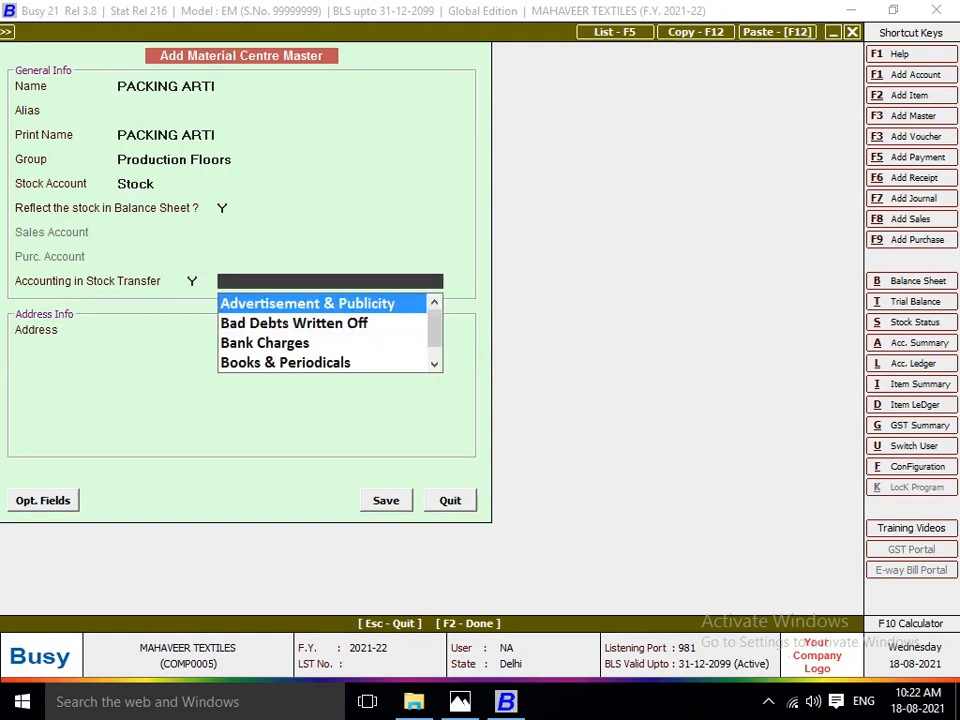
Add a new account for the packing worker in the JOB WORKER group.
key("F3")
type("KING ARTI")
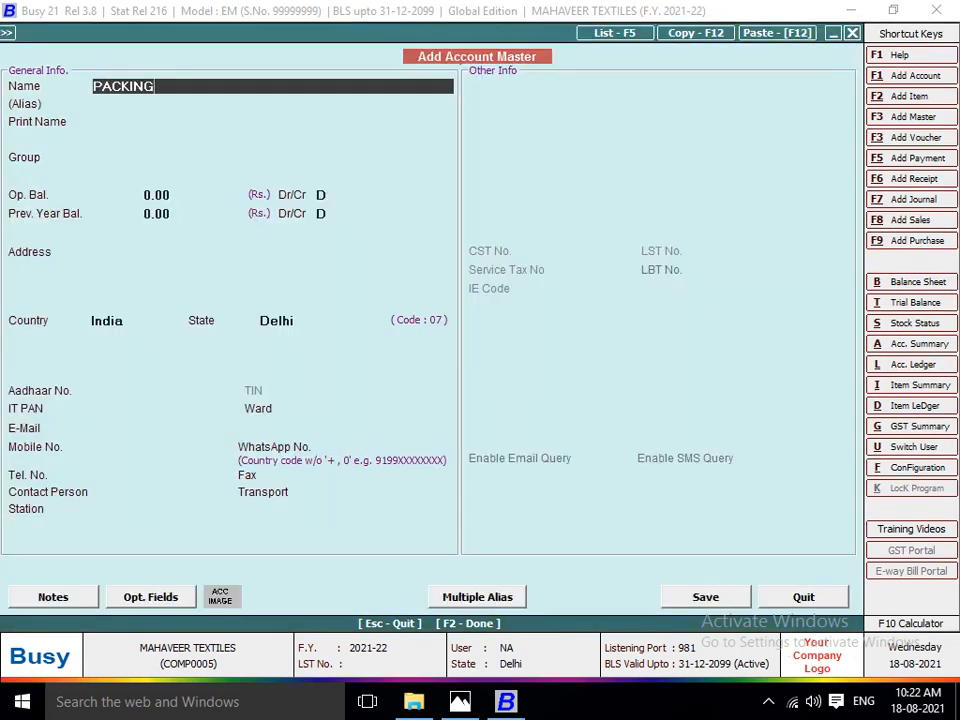
key("Return")
key("Return")
key("Return")
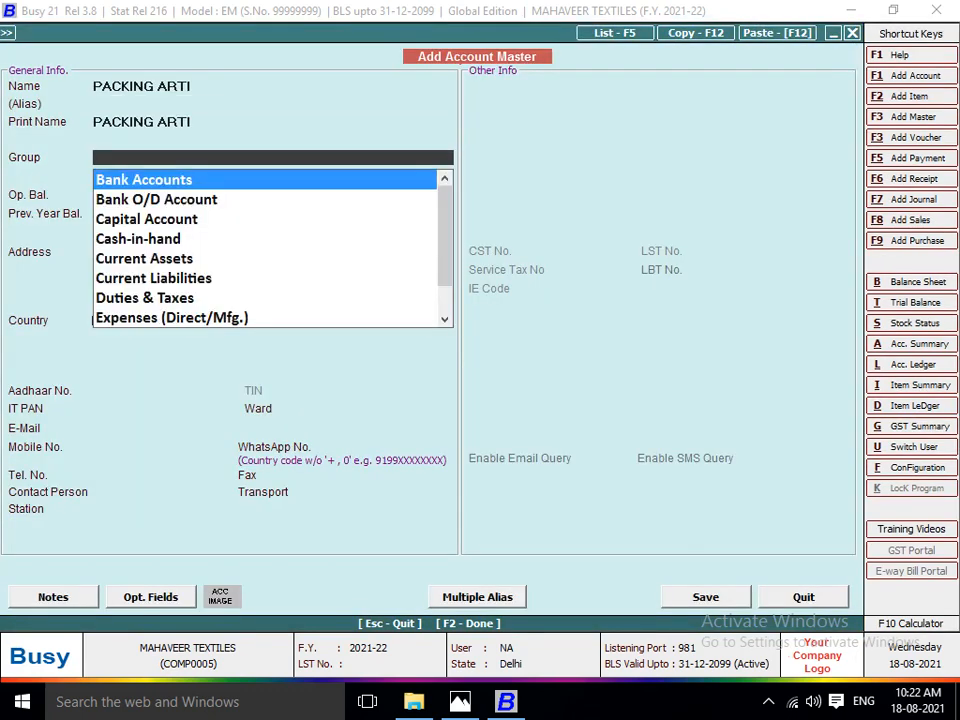
type("S")
key("BackSpace")
type("JOB")
Save the packing worker's account with zero opening balances and link it to the new material centre.
key("Return")
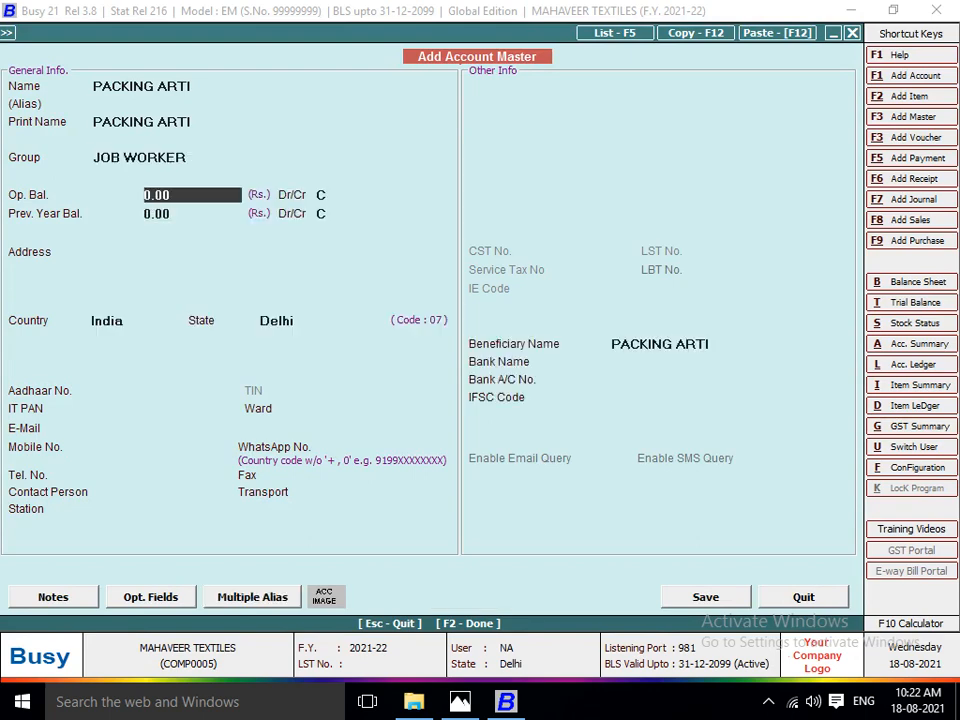
key("Return")
key("Return")
key("Return")
key("F2")
Save the packing worker's material centre and set it as the stock transfer voucher's destination.
key("Return")
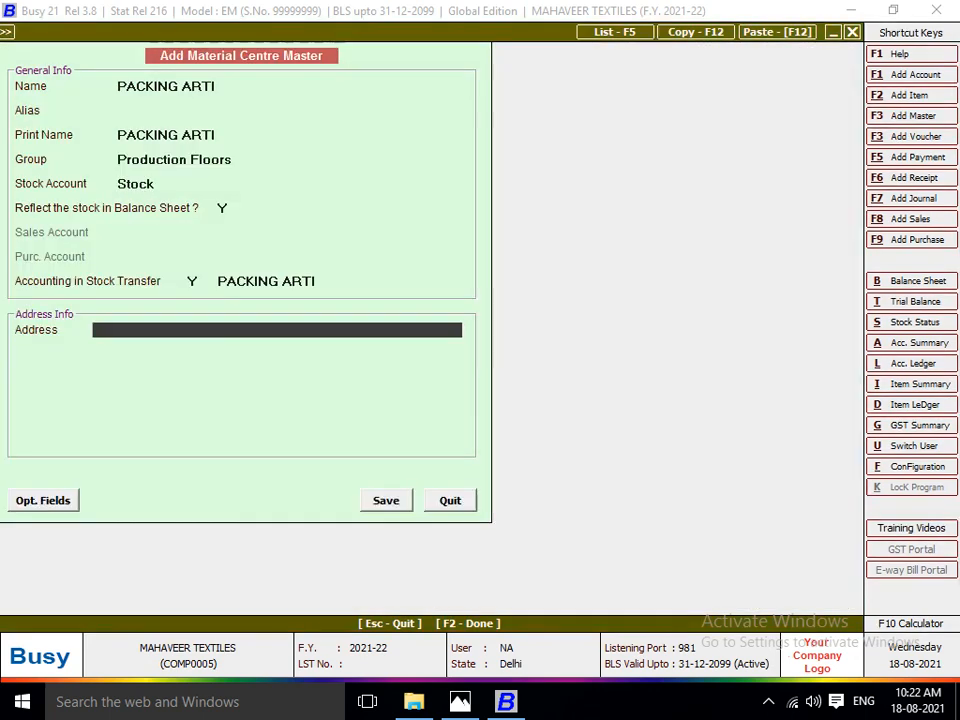
key("Return")
key("Return")
key("Return")
key("Return")
key("Return")
key("Return")
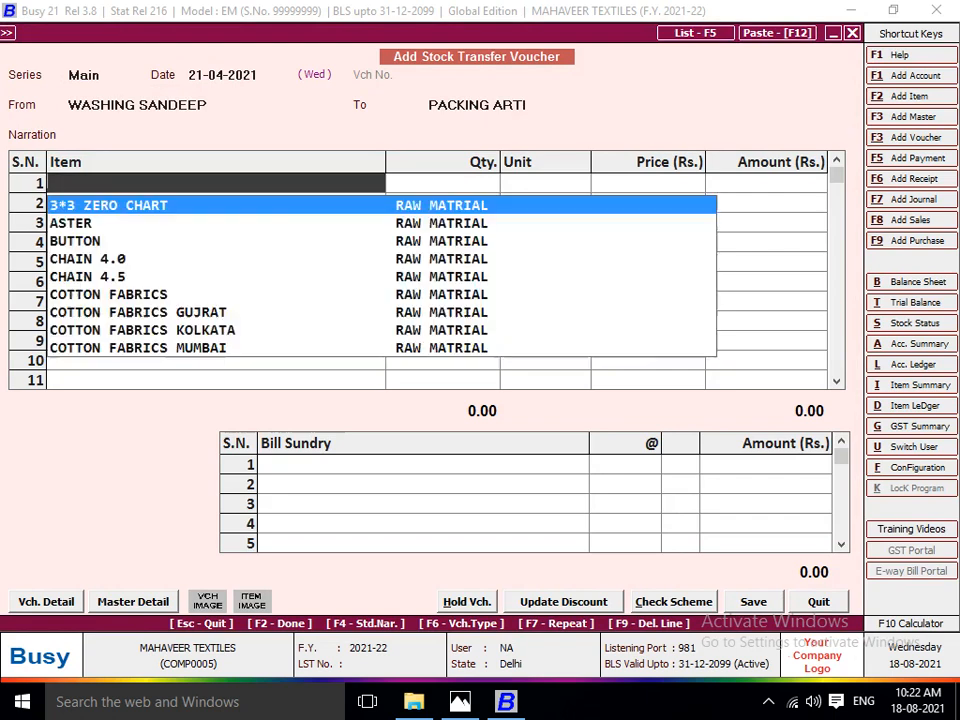
Add LOT NO 1104 with 230 pieces to the washing-to-packing voucher, keeping the default price.
type("LOT")
key("Down")
key("Down")
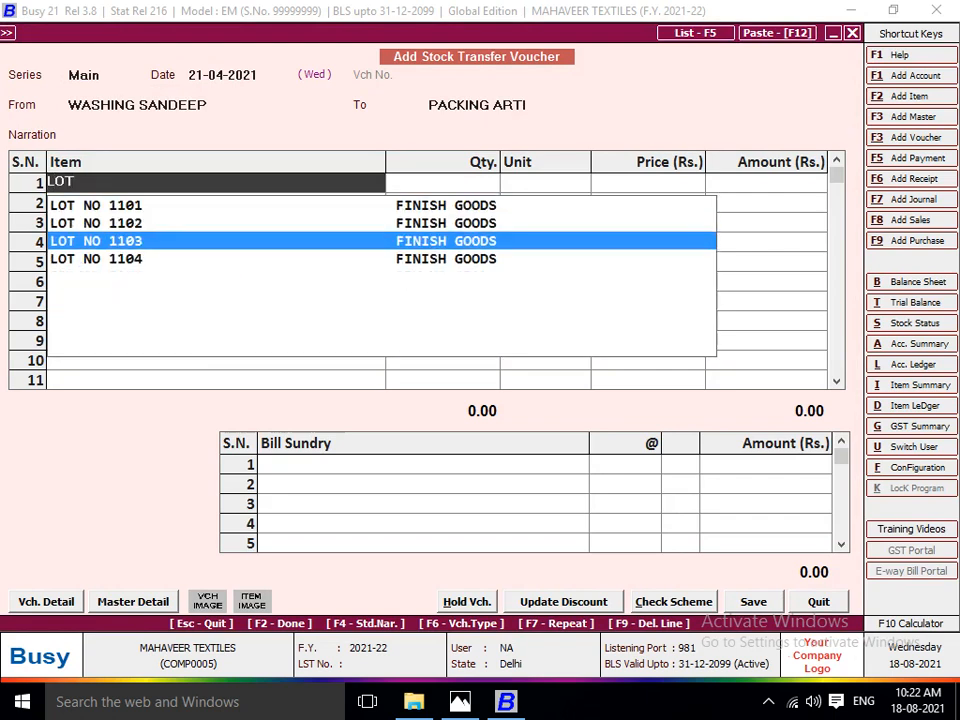
key("Down")
key("Return")
type("230")
key("Return")
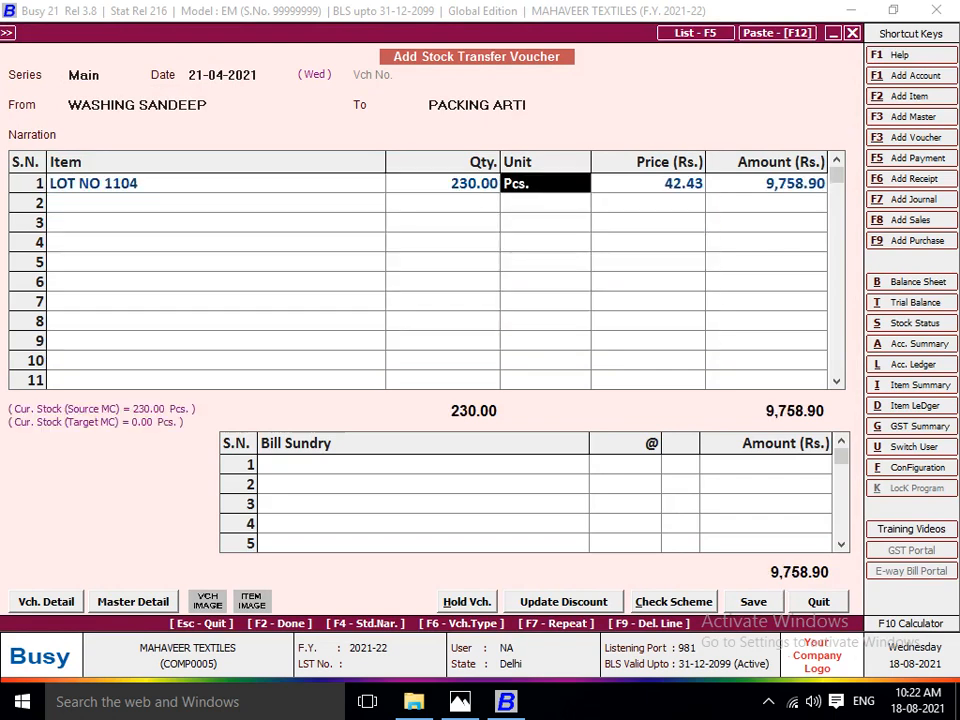
key("Return")
key("Return")
Apply JOB WORK A/C at the washing rate of 8 per piece and save the washing-to-packing voucher.
key("Return")
key("Return")
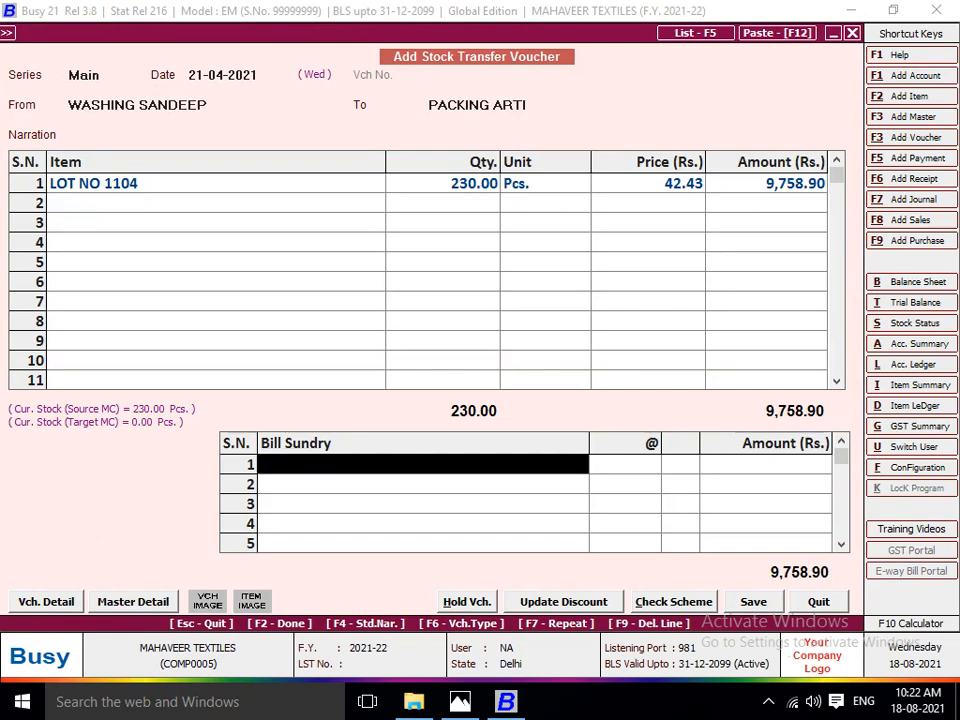
key("Return")
key("alt+Tab")
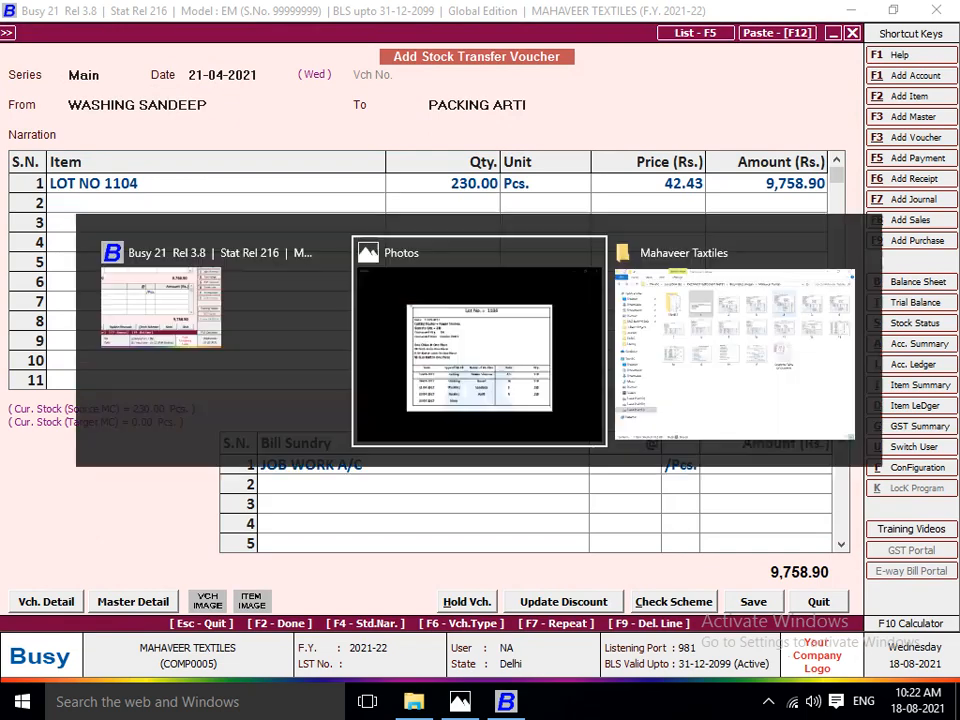
key("alt+Tab")
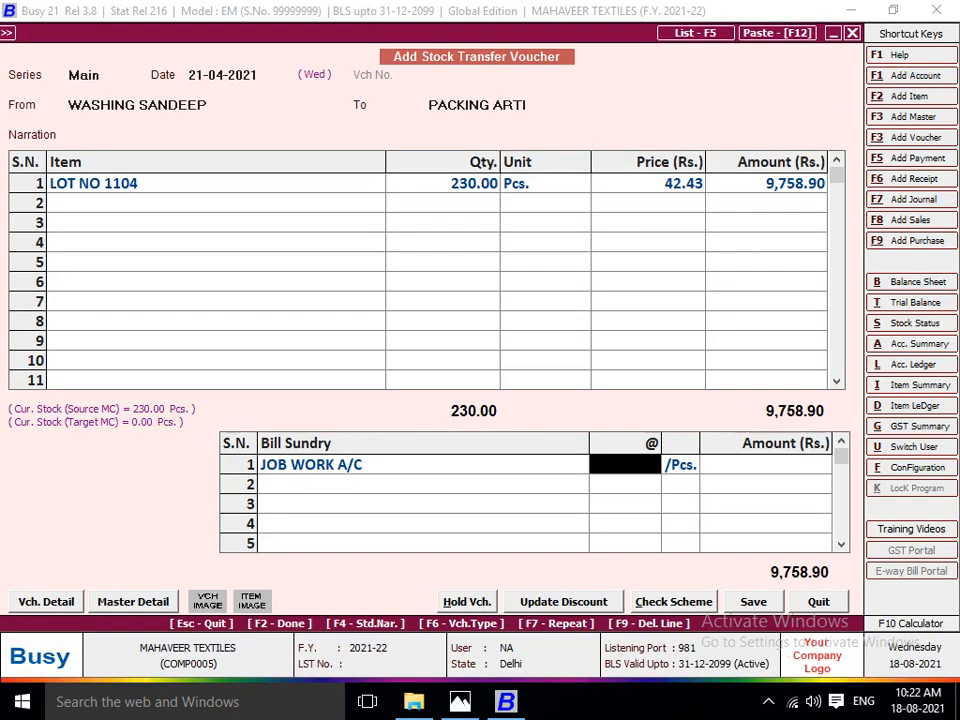
type("8")
key("Return")
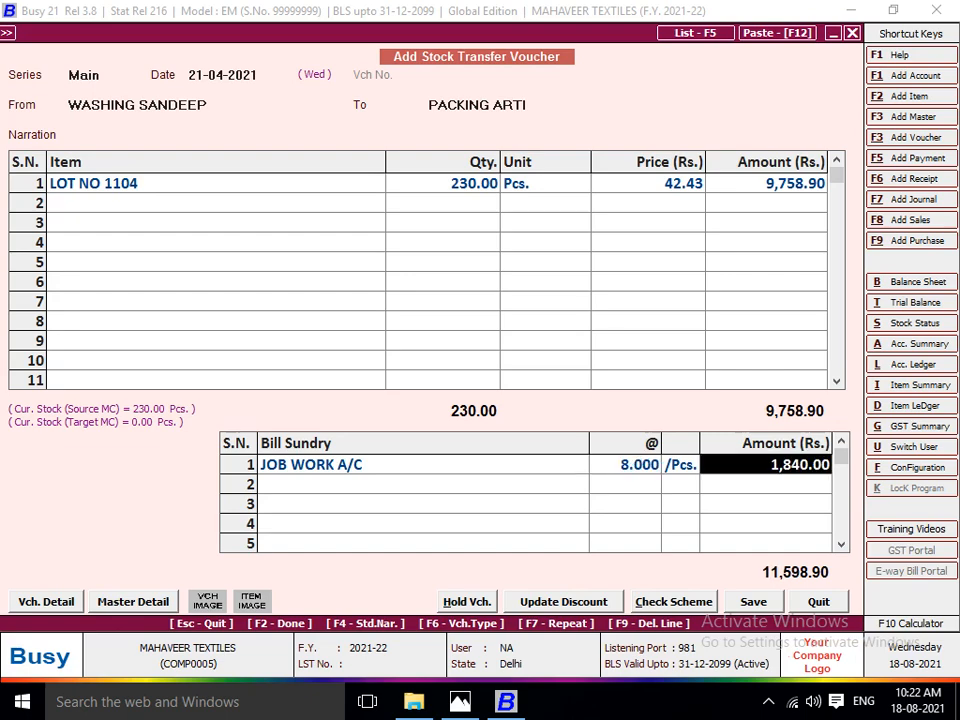
key("F2")
key("Return")
key("Return")
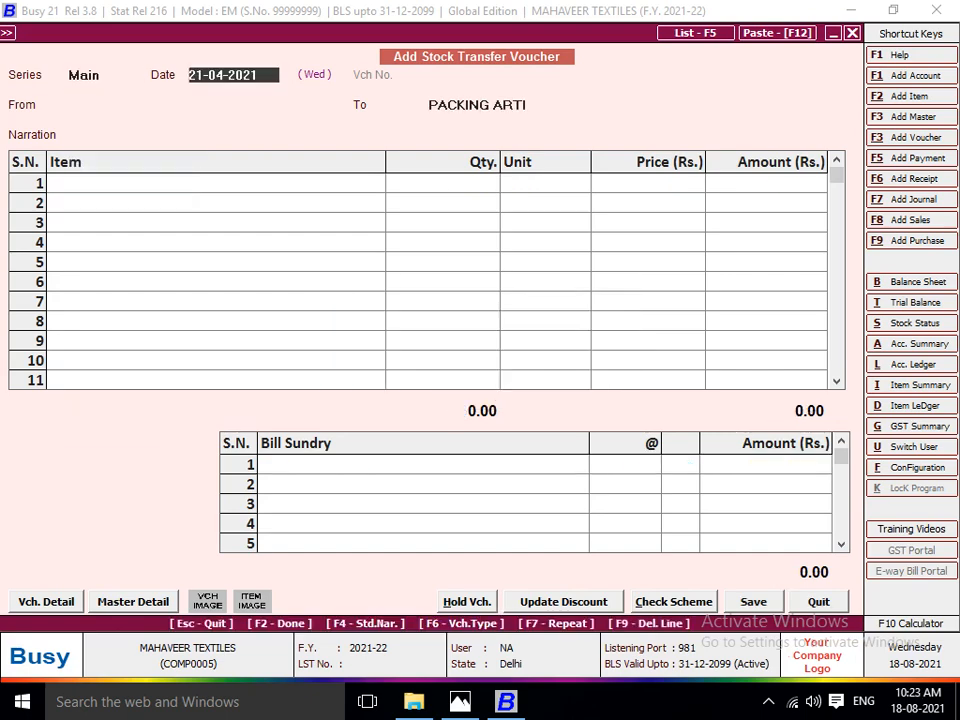
Date the next stock transfer voucher 23-04-2021, with the packing worker's centre as source and SHOP as destination.
key("alt+Tab")
key("alt+Tab")
key("alt+Tab")
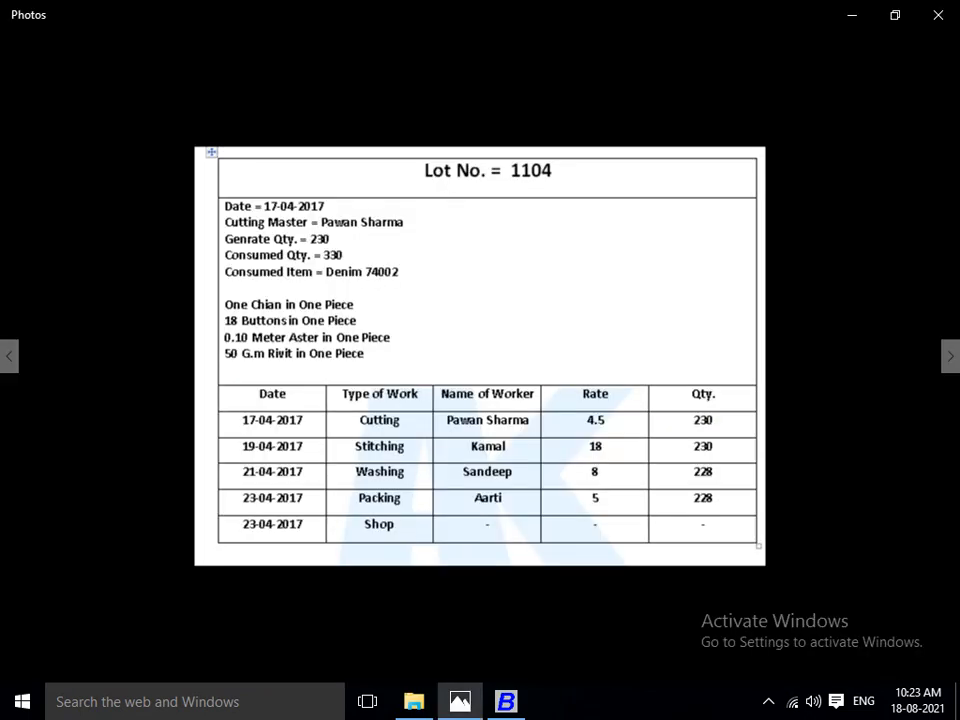
key("alt+Tab")
type("23")
key("Return")
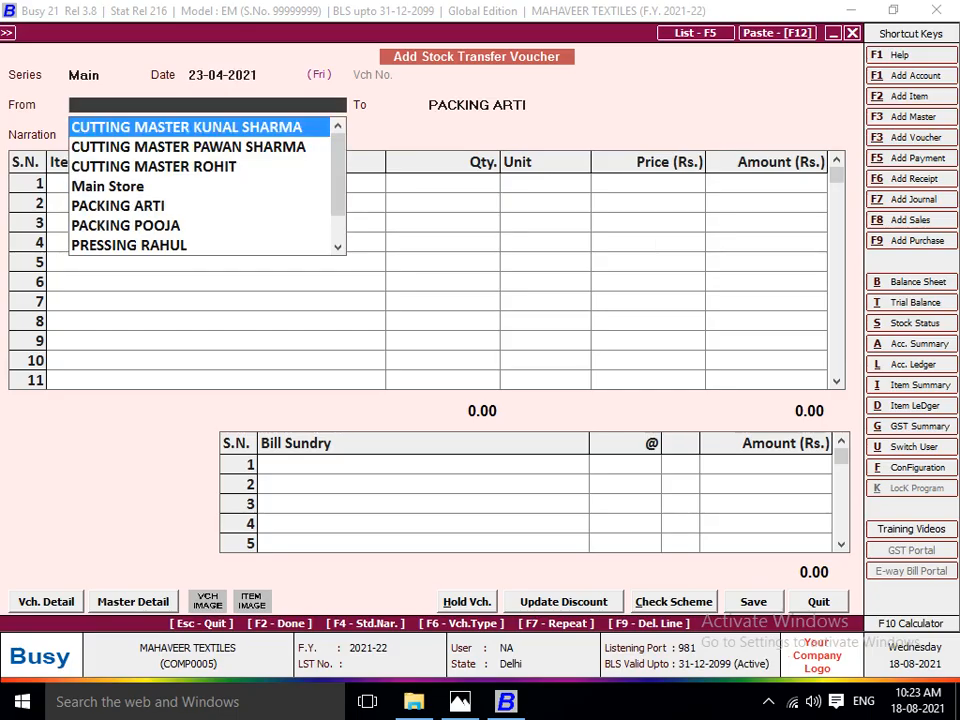
type("PAC")
key("Return")
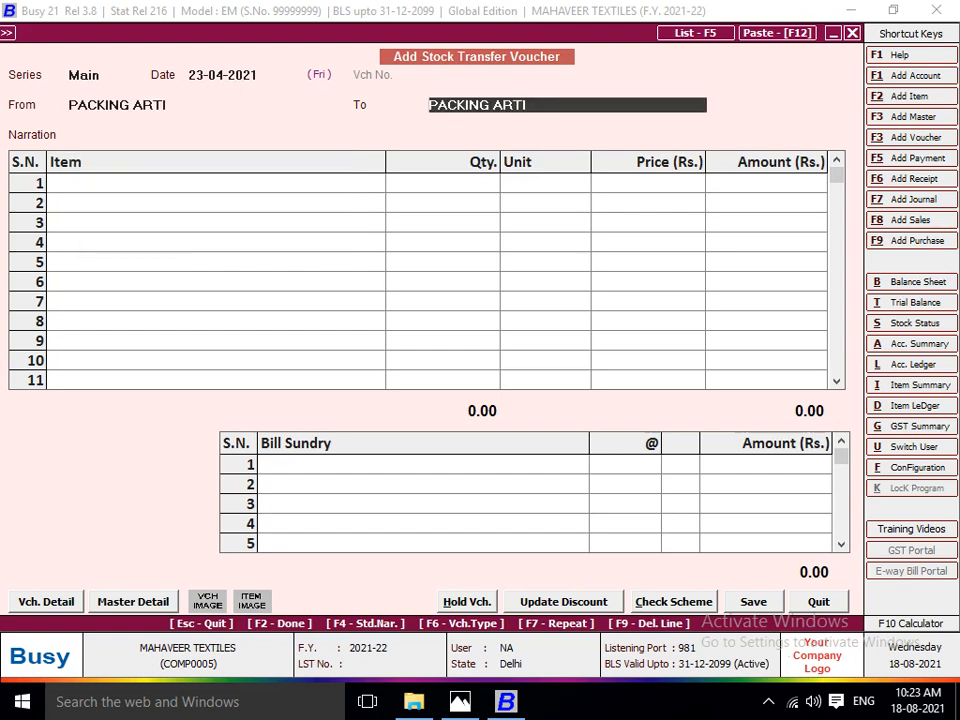
type("SHOP")
key("Return")
key("Return")
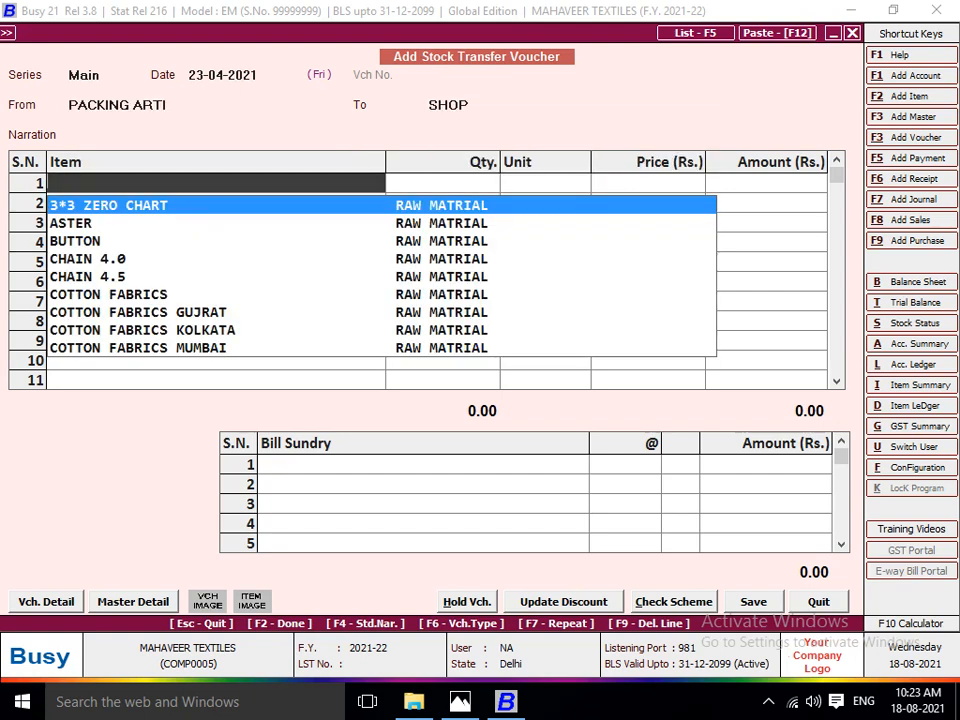
Add LOT NO 1104 with 230 pieces to the packing-to-shop voucher, keeping the default price.
type("LO")
key("Down")
key("Down")
key("Down")
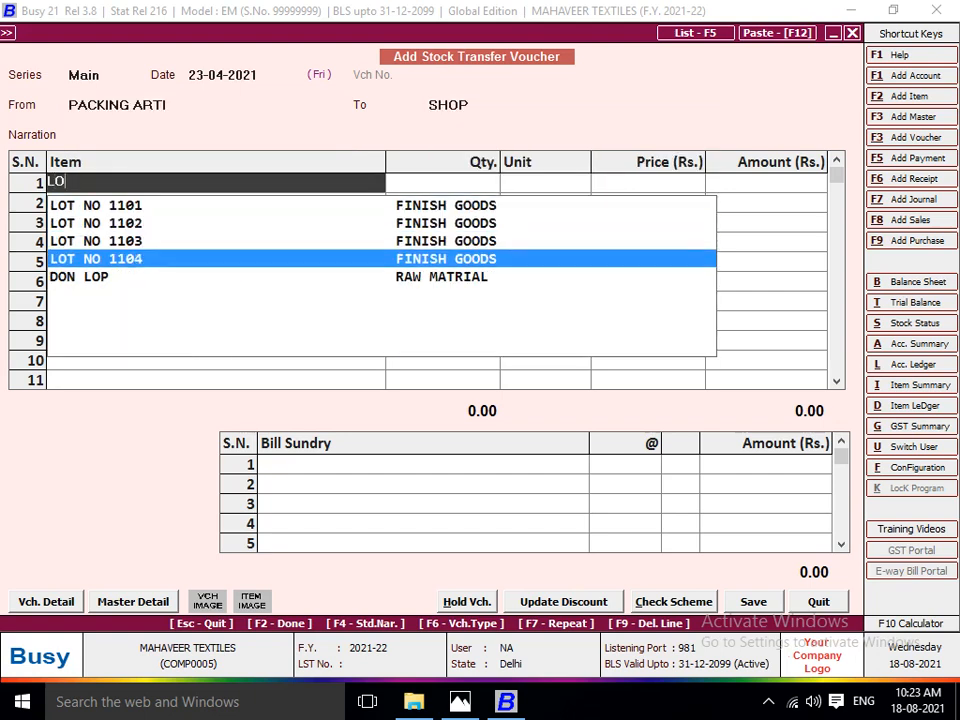
key("Return")
key("alt+Tab")
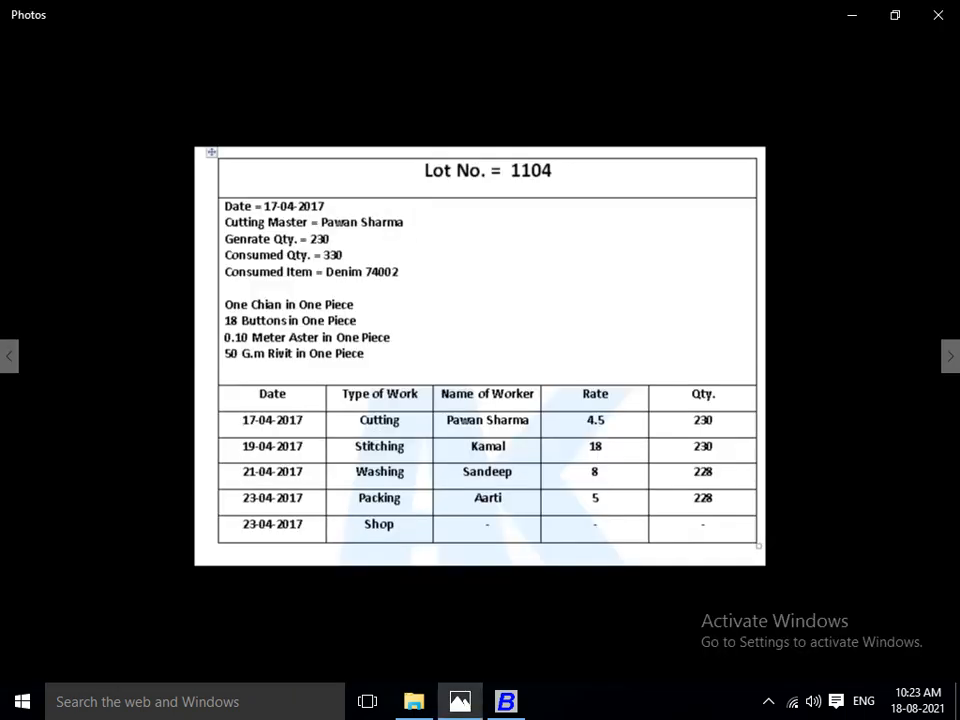
key("alt+Tab")
type("230")
key("Return")
key("Return")
key("Return")
key("Return")
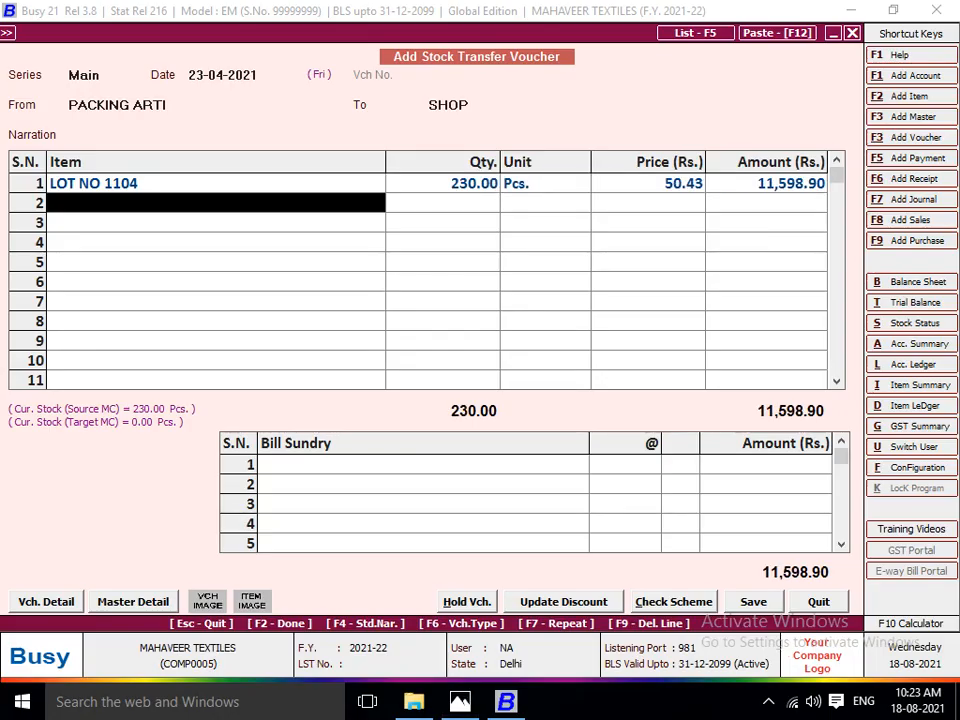
key("Return")
Apply JOB WORK A/C at the packing rate of 5 per piece and save the packing-to-shop voucher.
key("Return")
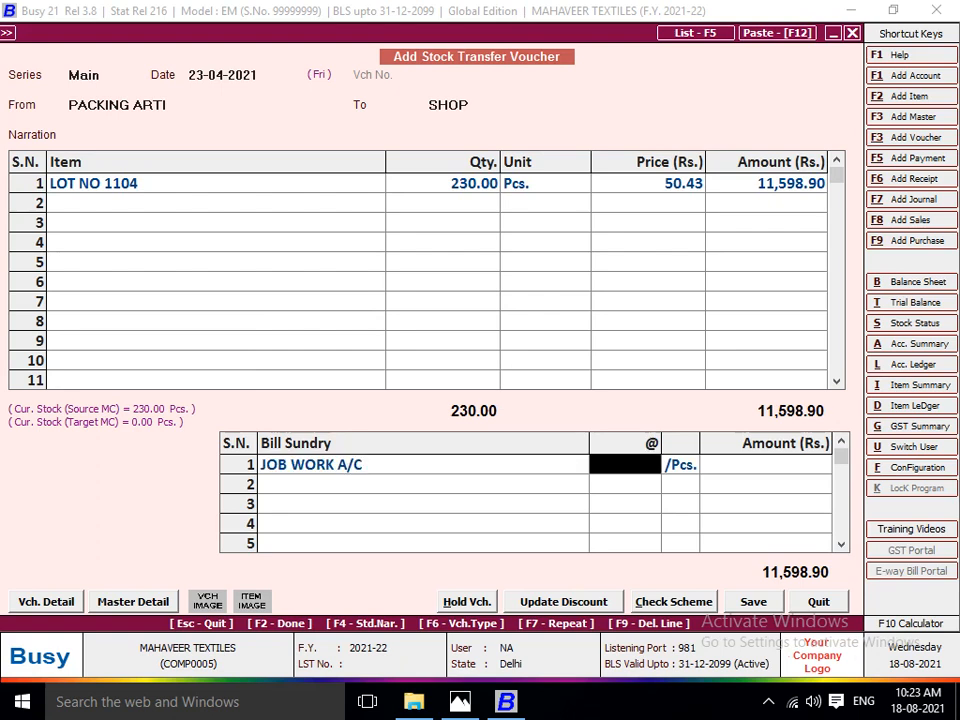
type("5")
key("Return")
key("Return")
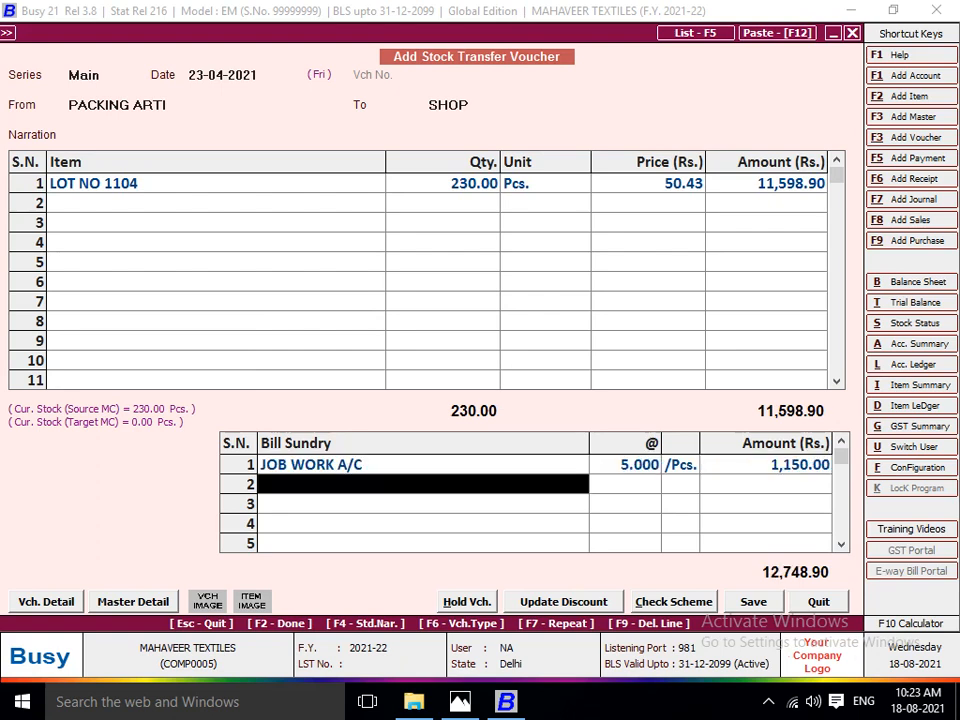
key("Return")
Set SHOP as source and Main Store as destination of the next voucher, keeping the date 23-04-2021.
key("Return")
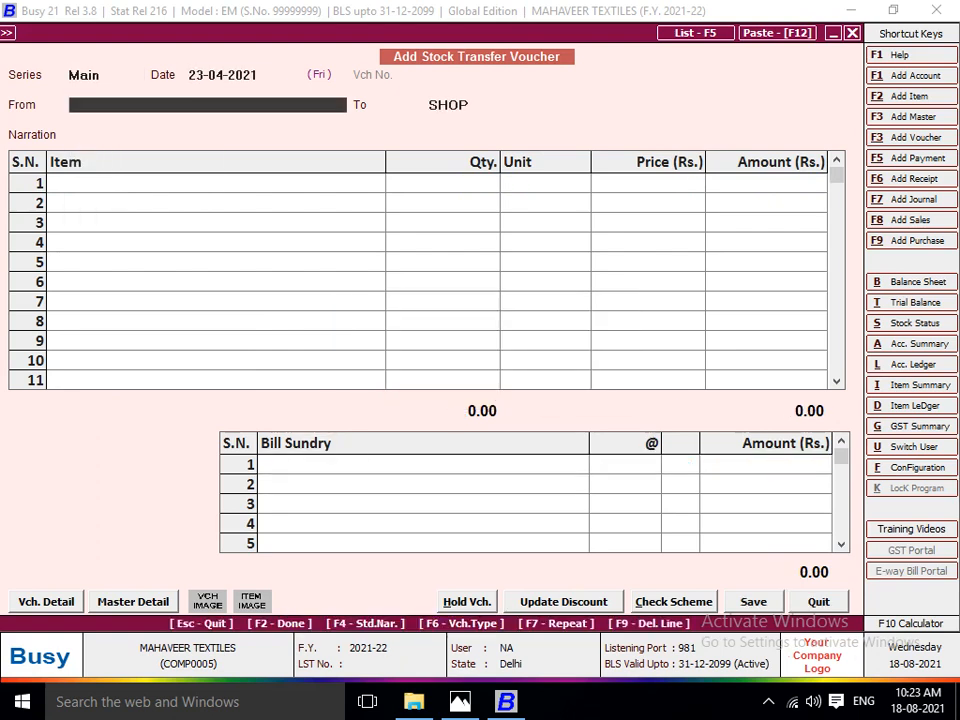
type("SH")
key("Return")
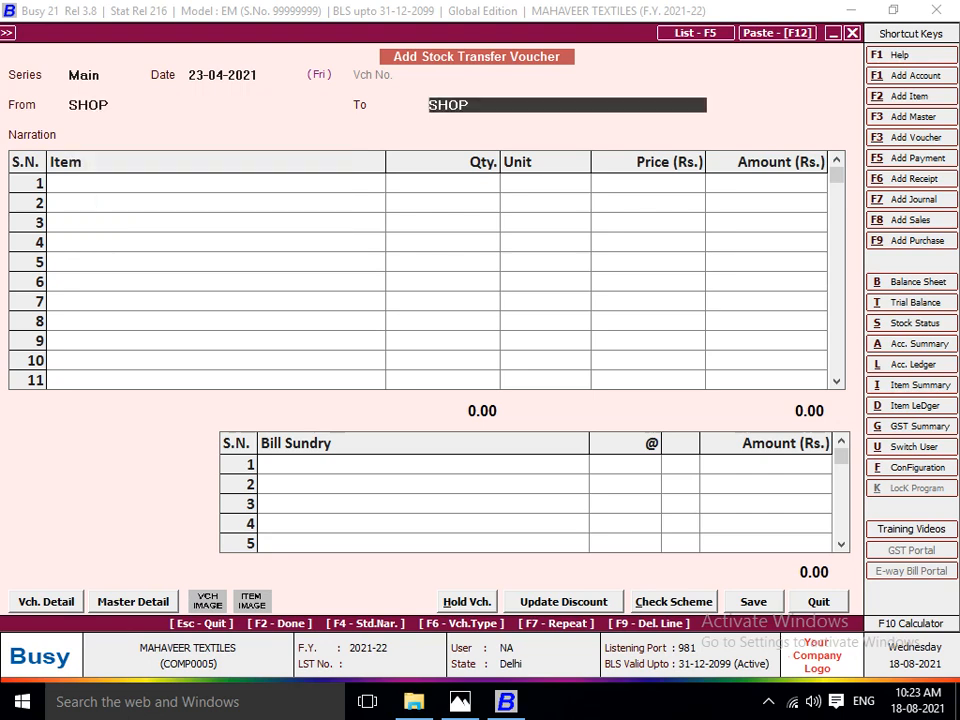
type("MA")
Add LOT NO 1104 with 230 pieces at the default price and save the shop-to-Main Store voucher without job work charges.
key("Return")
key("Return")
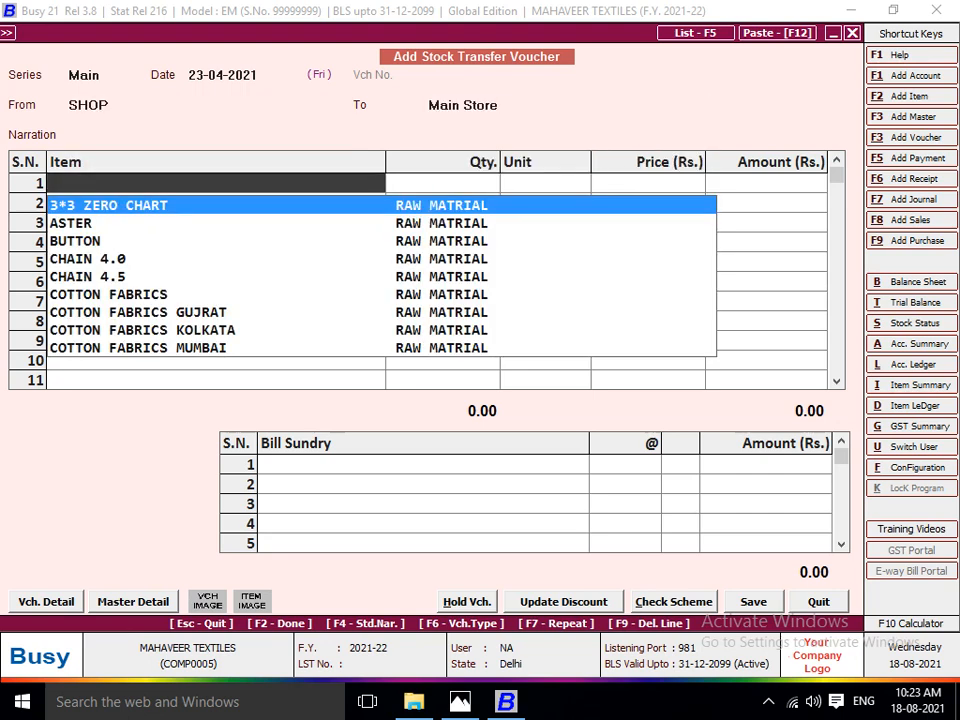
type("LOT")
key("Down")
key("Down")
key("Down")
key("Return")
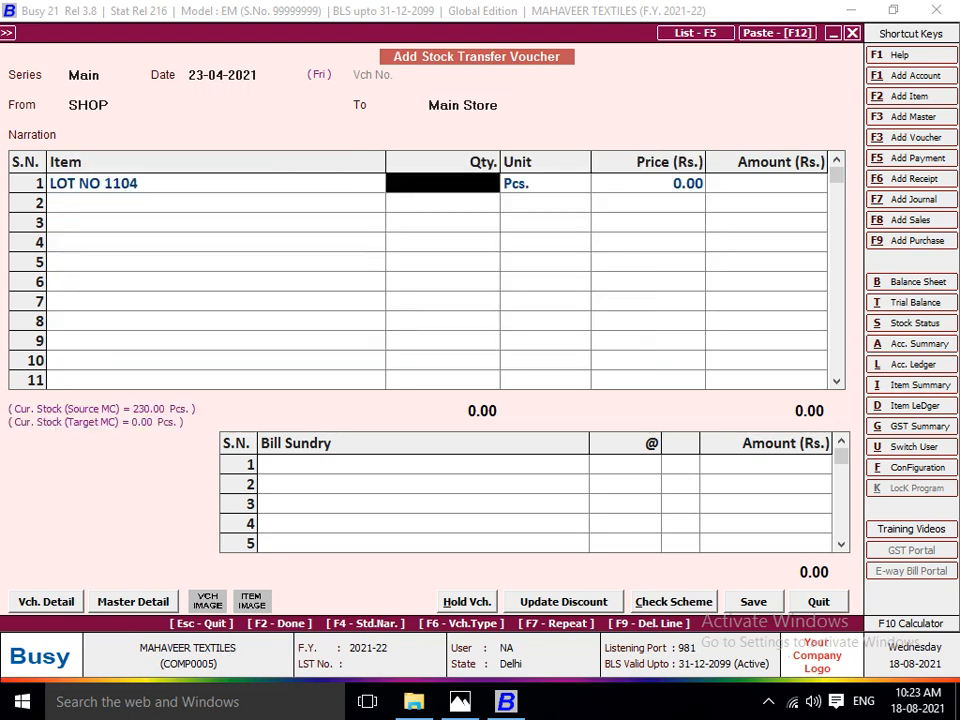
type("230")
key("Return")
key("Return")
key("Return")
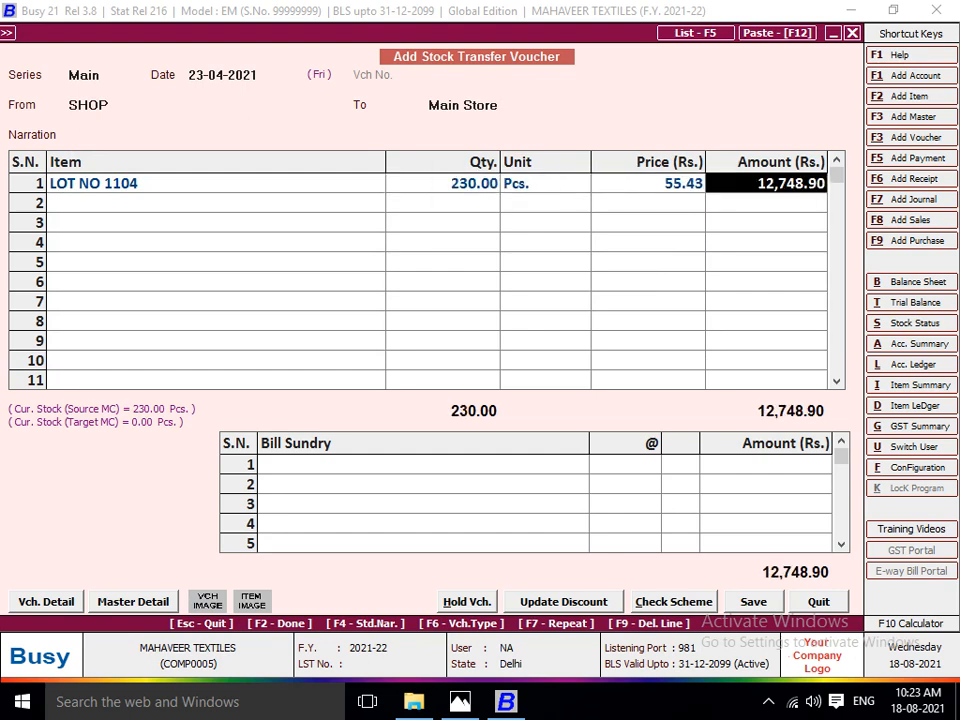
key("Return")
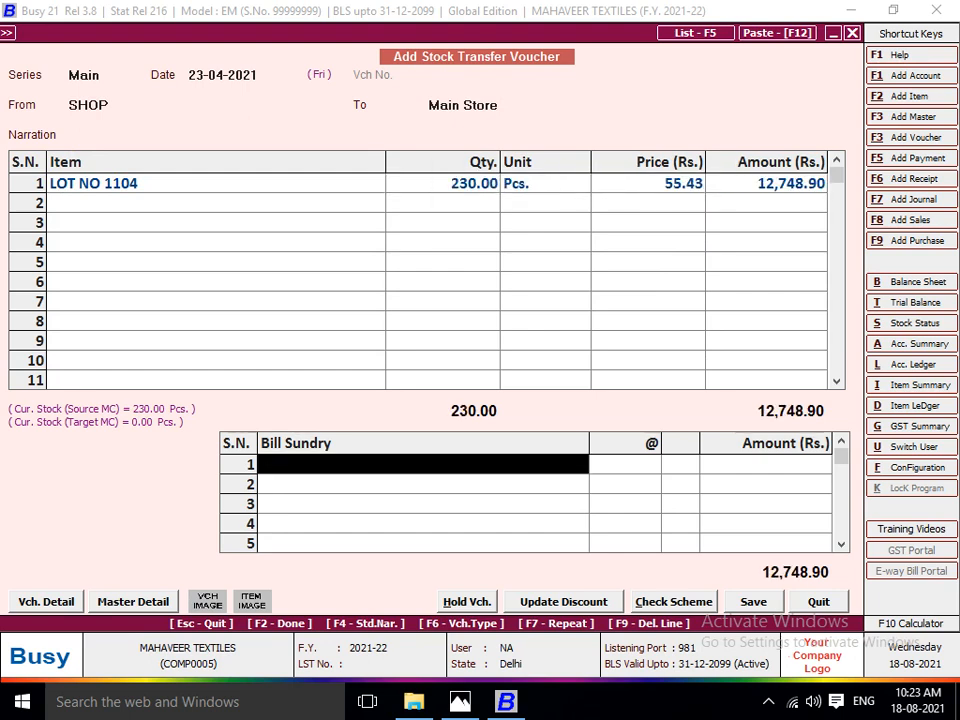
key("Return")
key("Return")
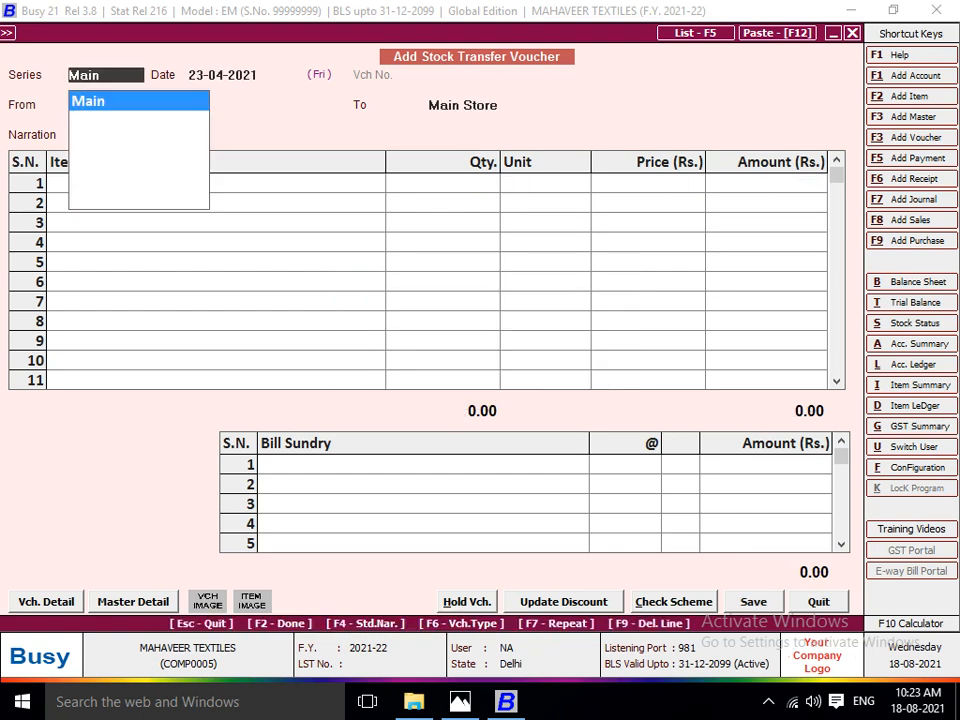
Switch to Photos and view the next source document, the sales invoice for Khurana Wool Store.
key("alt+Tab")
key("Right")
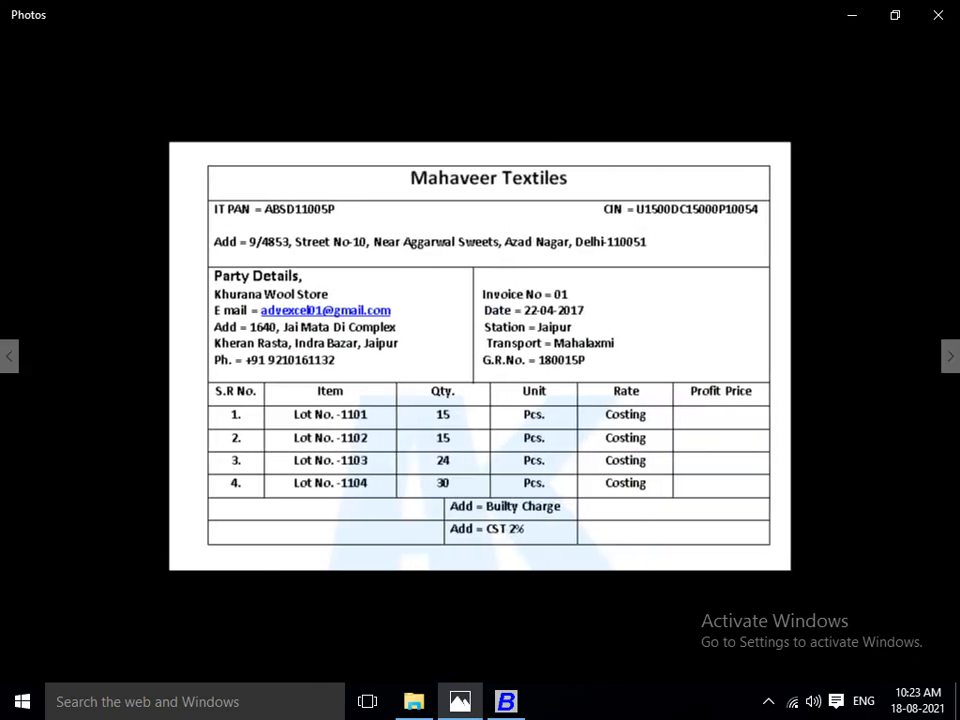
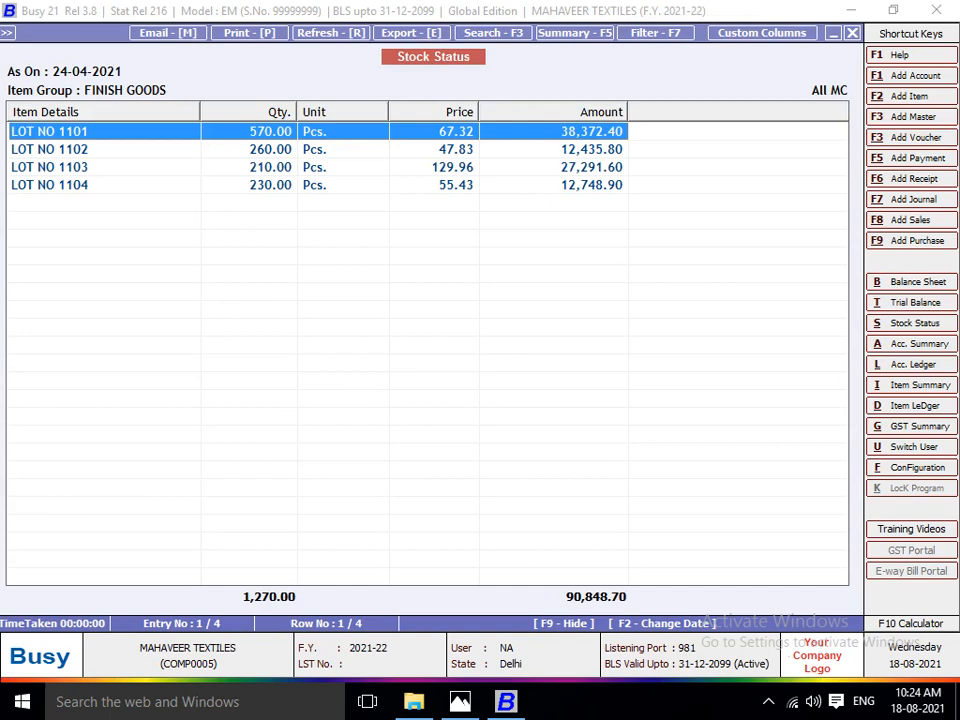
Launch Excel with a blank workbook and set the font size of the whole sheet to 22.
key("super+r")
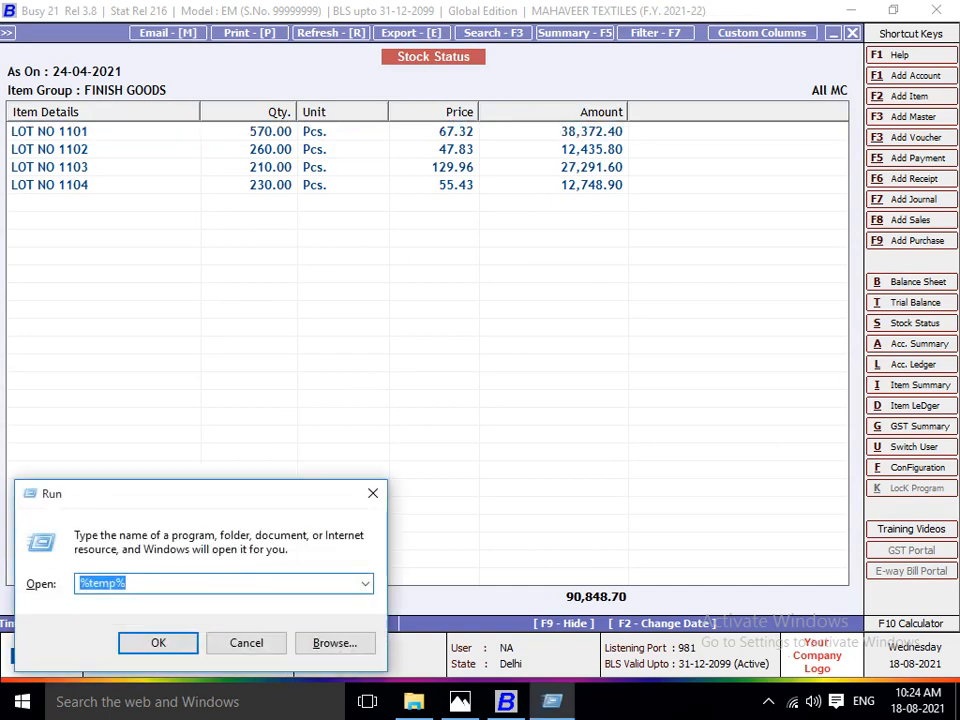
type("excel")
key("Return")
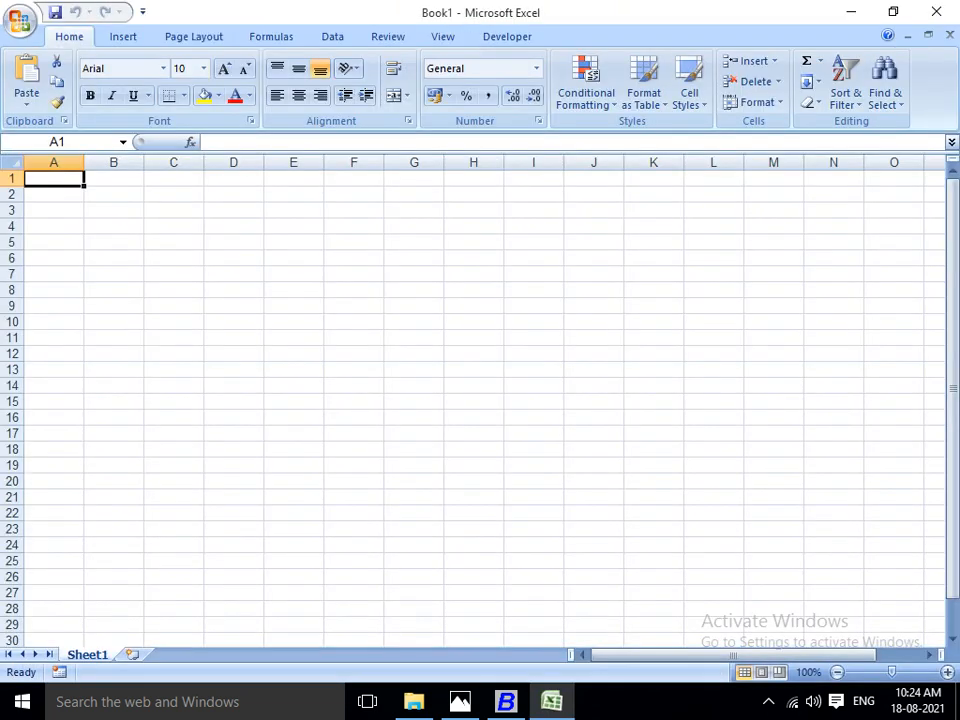
key("ctrl+a")
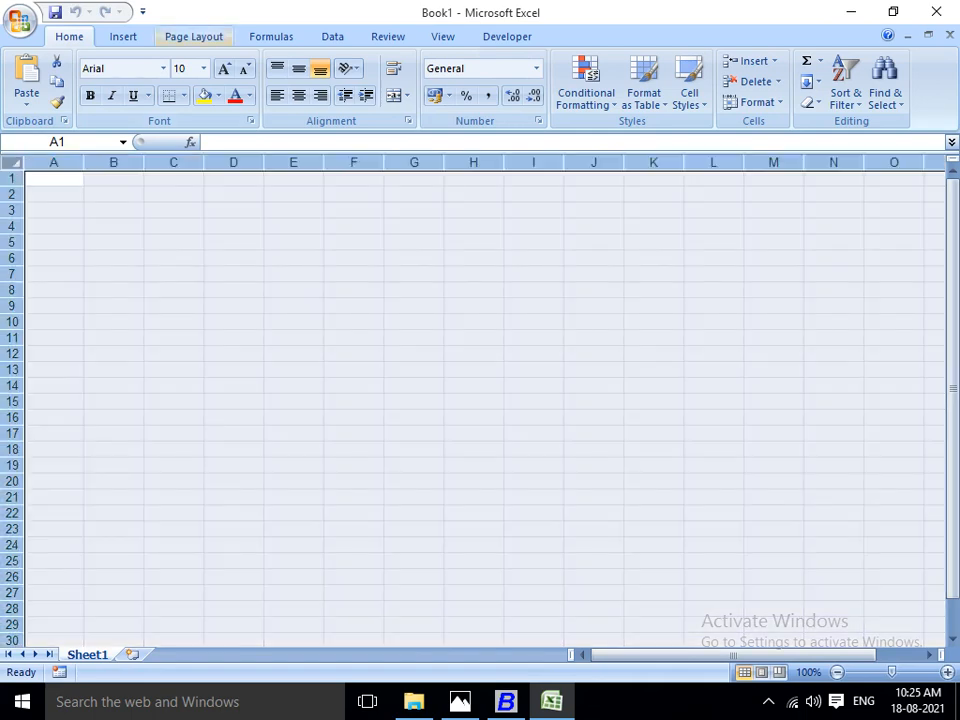
left_click(204, 69)
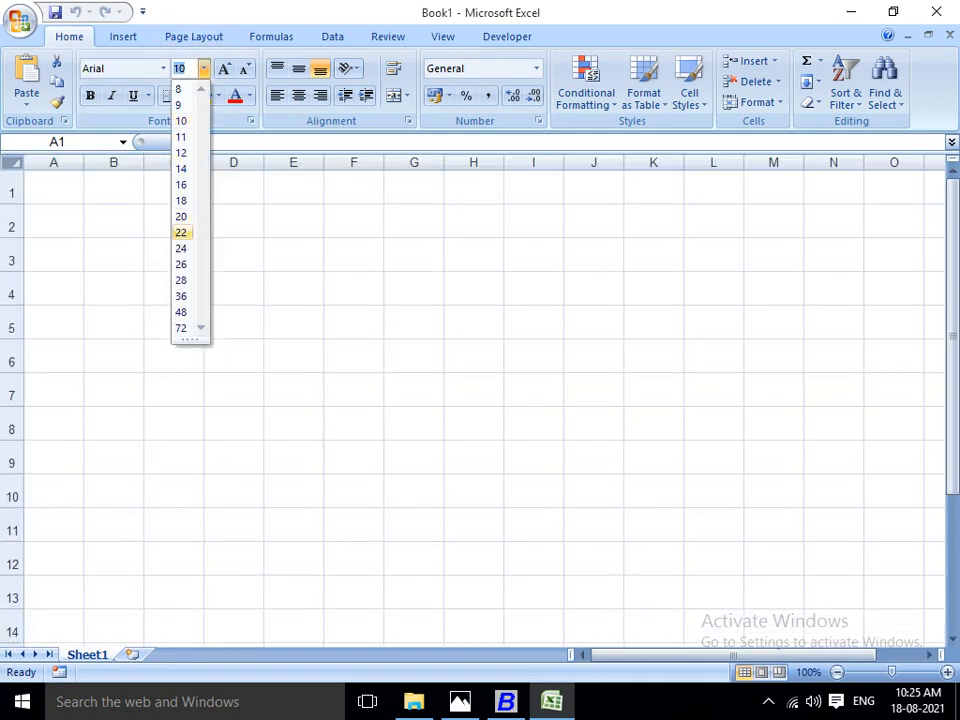
left_click(181, 232)
Number the four lots by entering 1, 2, 3 and 4 in cells A1 to A4.
left_click(54, 188)
type("1")
key("Return")
type("2")
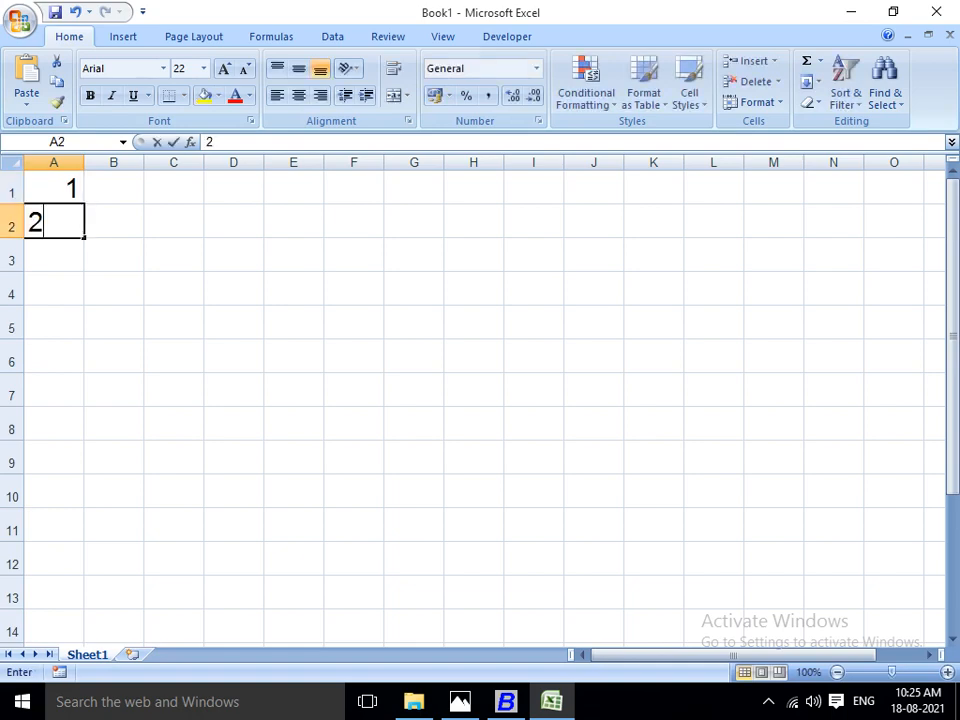
key("Return")
type("3")
key("Return")
type("4")
key("Return")
key("Up")
key("Up")
key("Up")
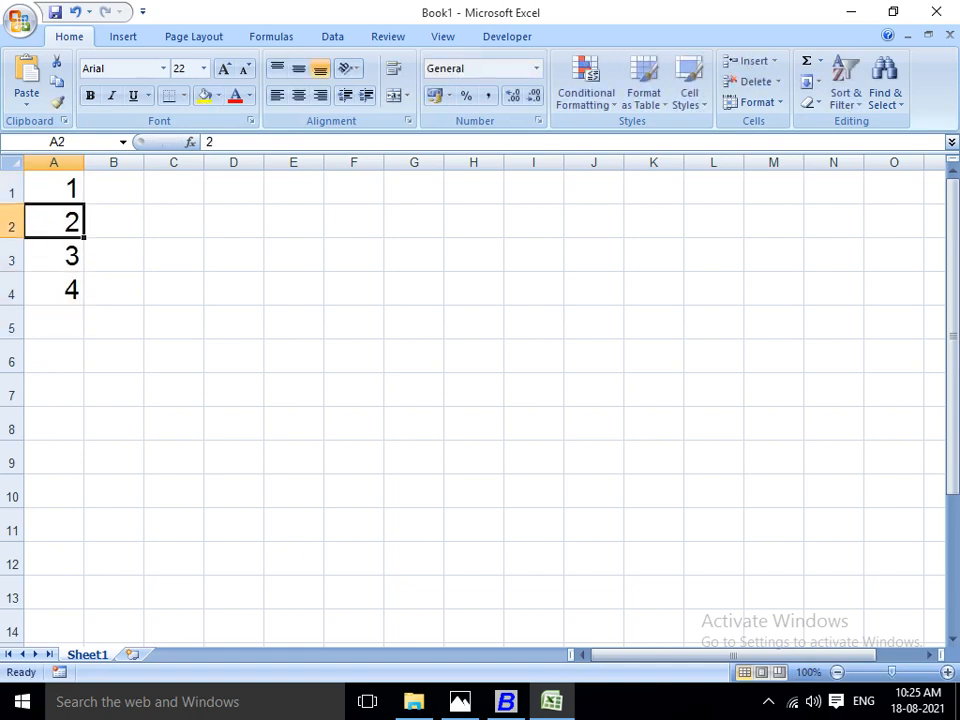
key("Up")
Copy the LOT NO 1101 price from Busy's Stock Status into Excel cell B1 as 67.32 and widen column B.
key("Right")
key("alt+Tab")
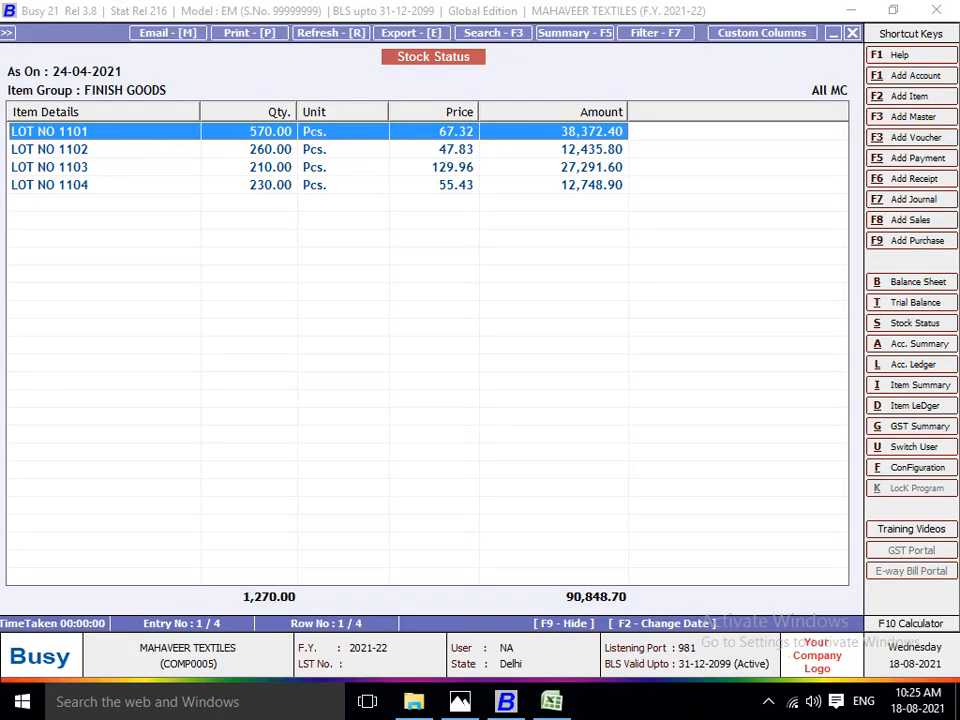
key("alt+Tab")
type("67.32")
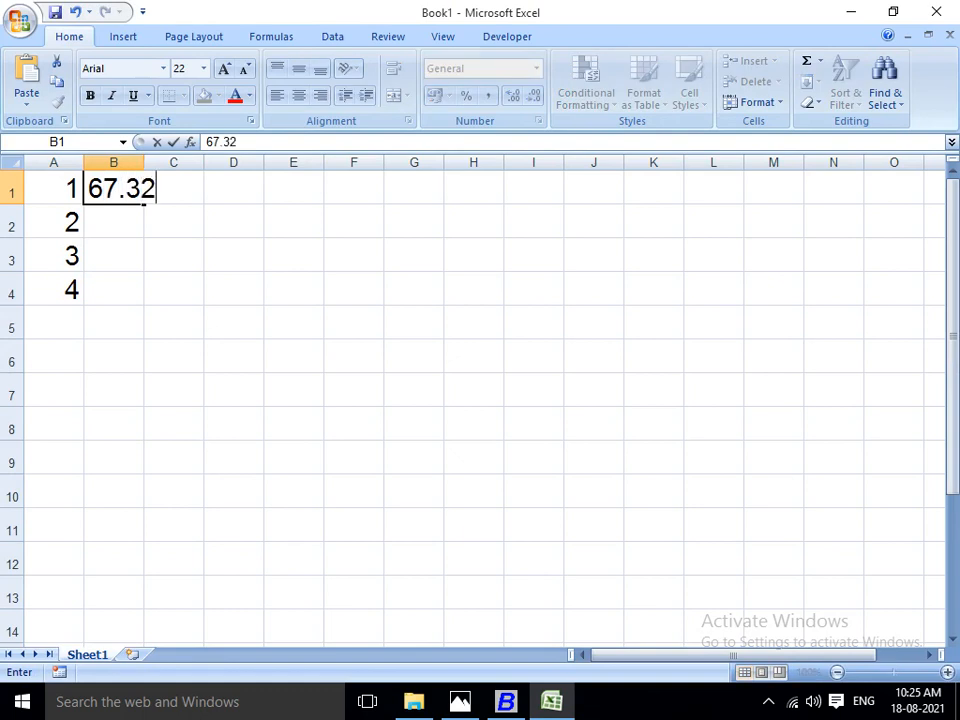
key("Return")
key("alt")
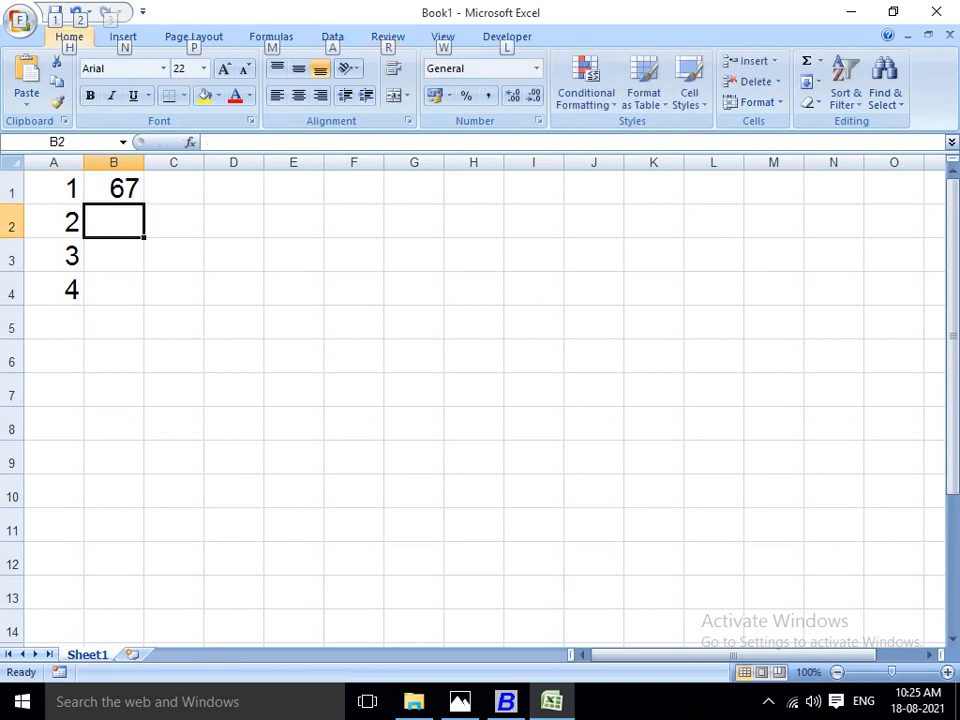
left_click_drag(144, 162, 178, 162)
Copy the LOT NO 1102 and LOT NO 1103 prices from Busy into Excel cells B2 and B3 as 47.83 and 129.96.
key("alt+Tab")
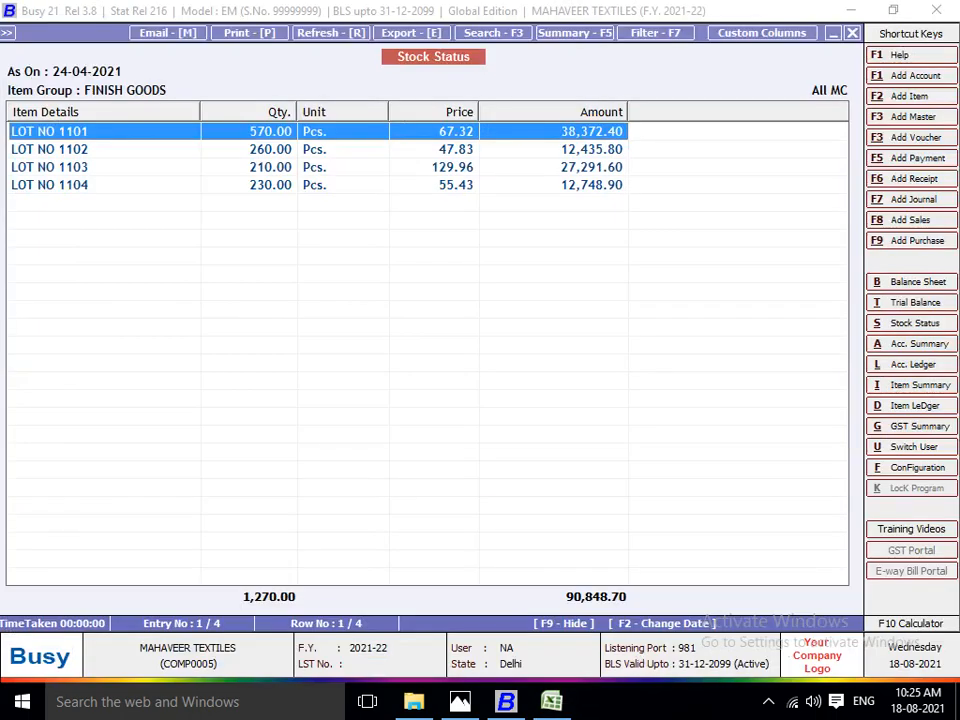
key("alt+Tab")
type("47.83")
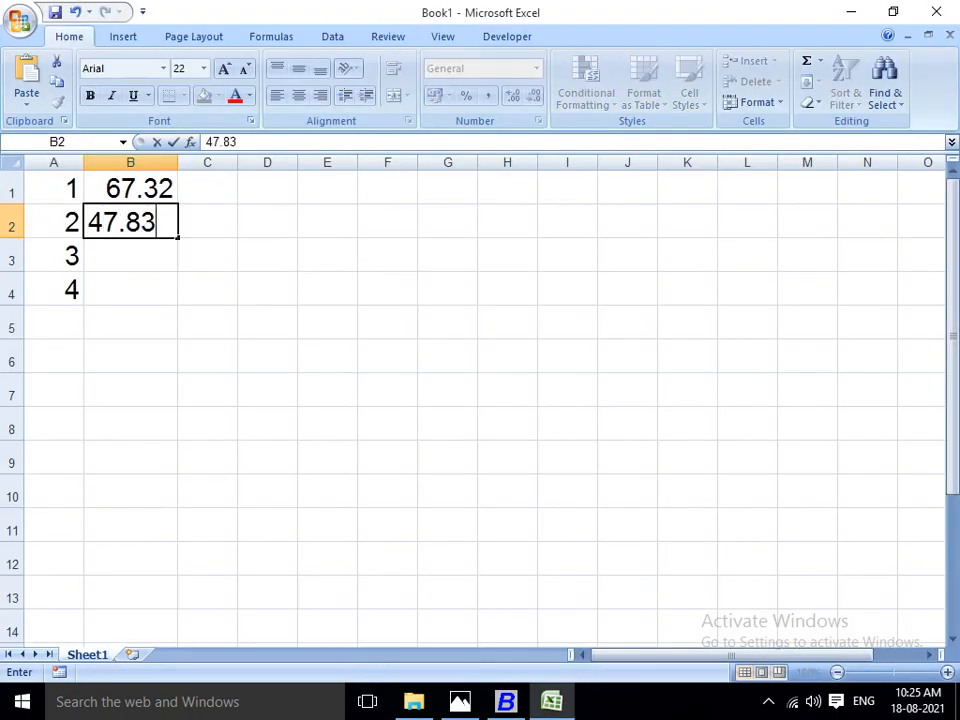
key("Return")
key("alt+Tab")
key("alt+Tab")
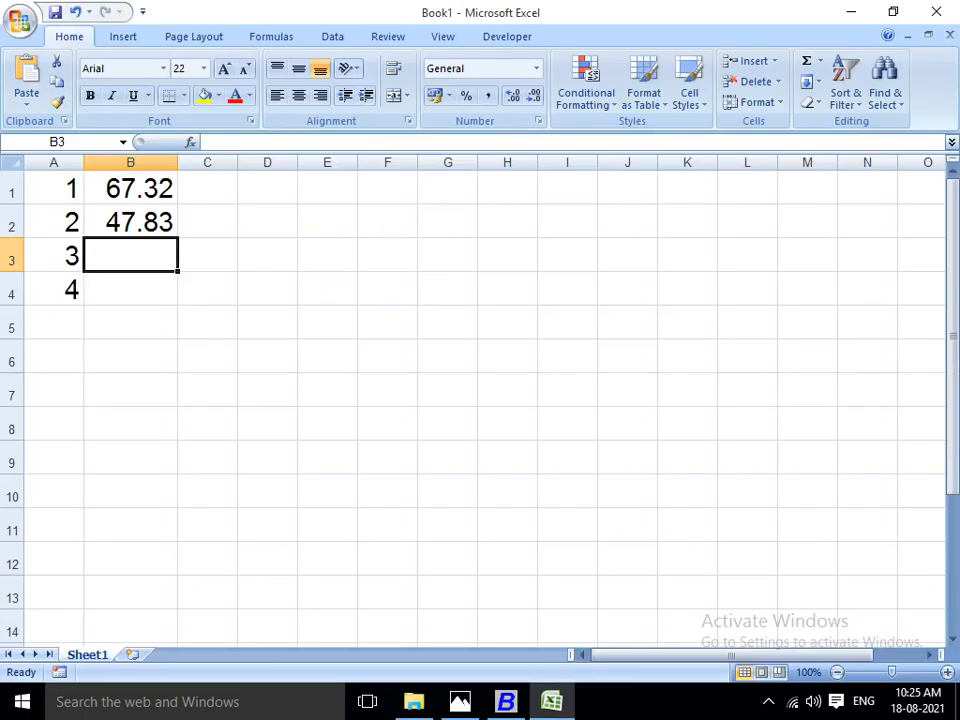
type("129.")
Copy the LOT NO 1104 price from Busy's Stock Status into Excel cell B4 as 55.43.
key("alt+Tab")
key("alt+Tab")
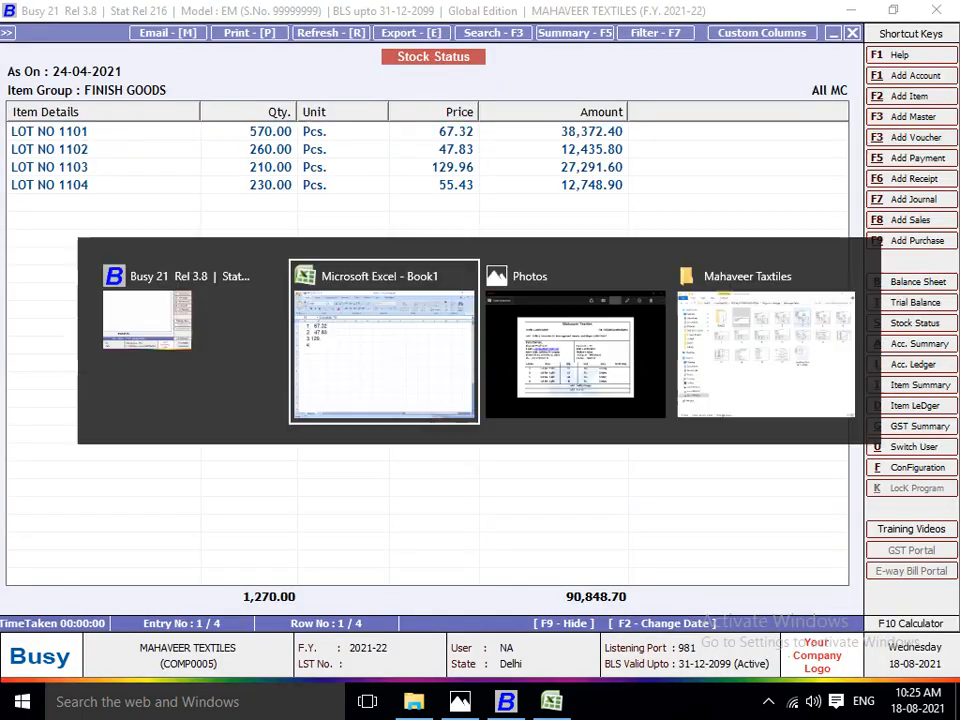
type("96")
key("Return")
key("alt+Tab")
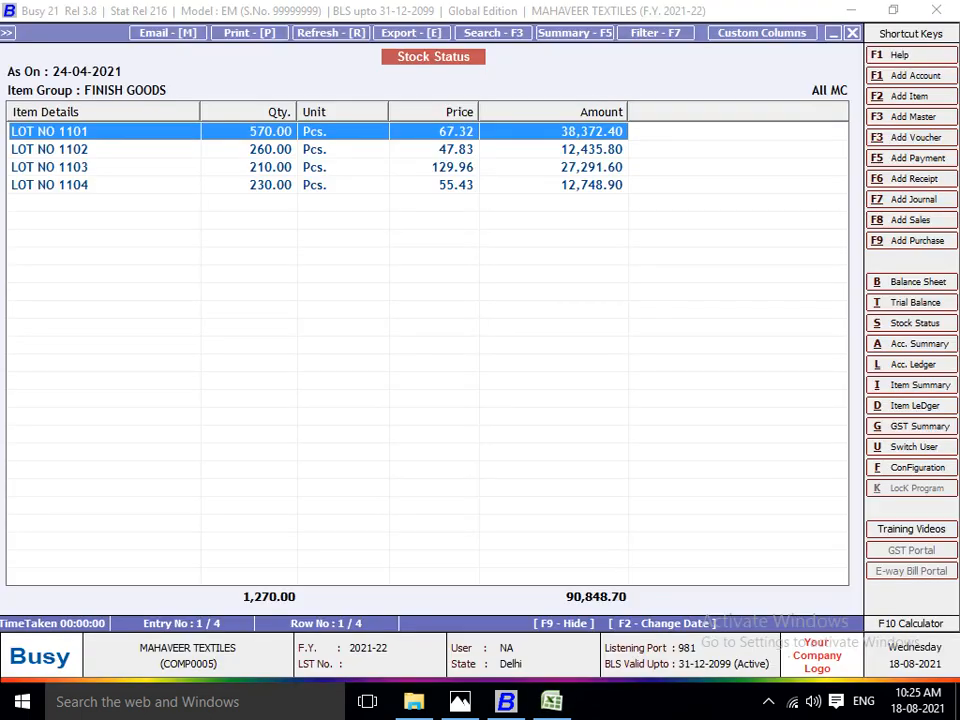
key("alt+Tab")
key("alt+Tab")
key("alt+Tab")
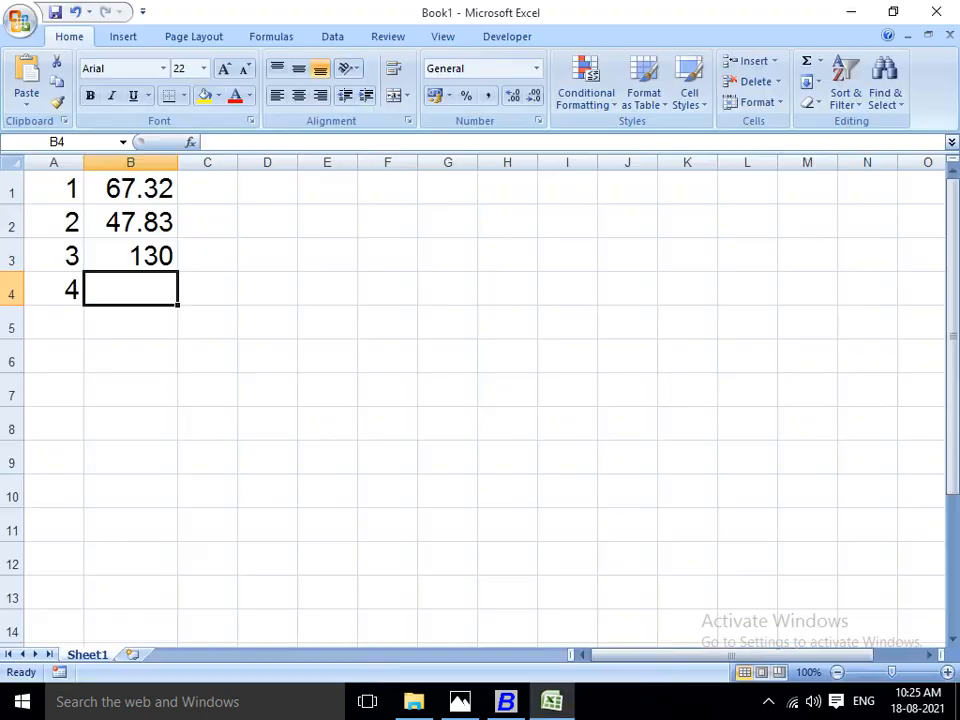
type("55.43")
key("Return")
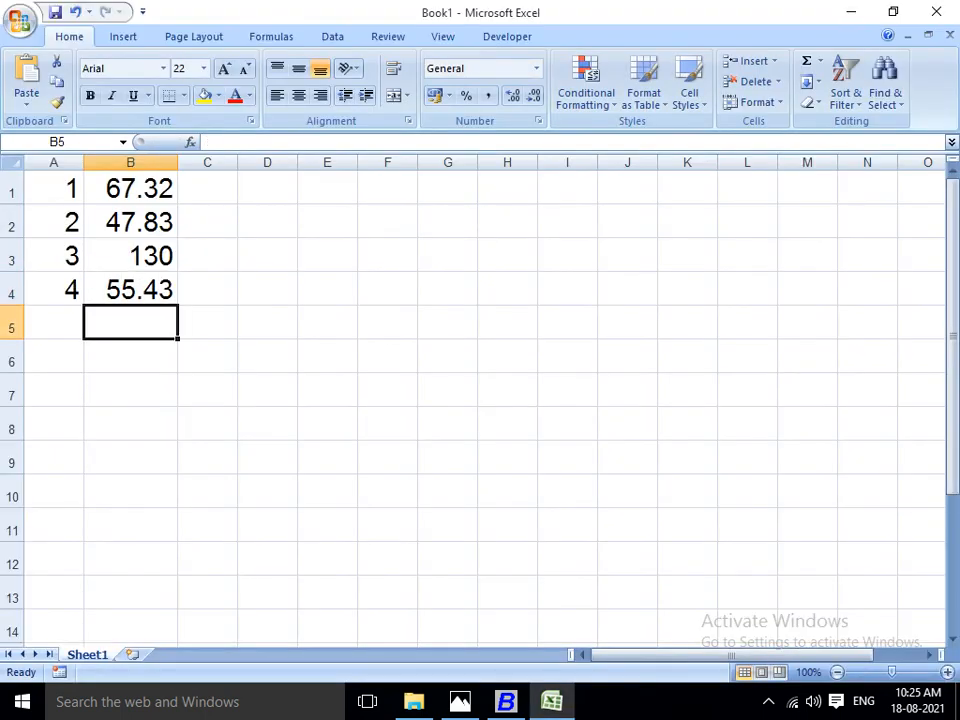
Widen column B enough for the decimals of 129.96 and make column C about twice as wide.
left_click_drag(178, 162, 186, 162)
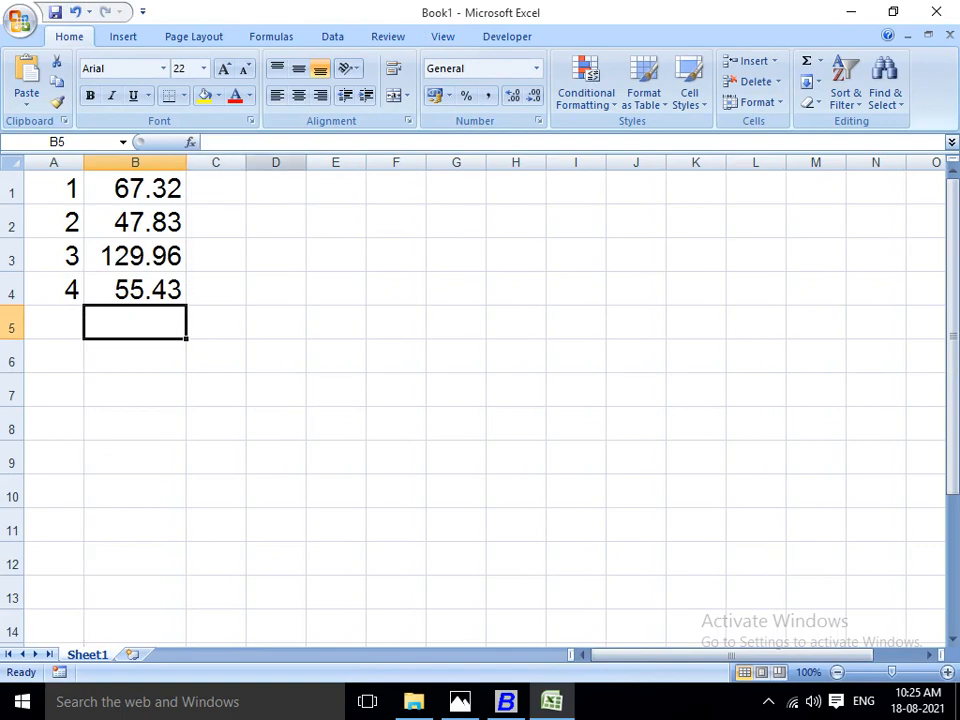
left_click_drag(246, 162, 307, 162)
left_click(246, 188)
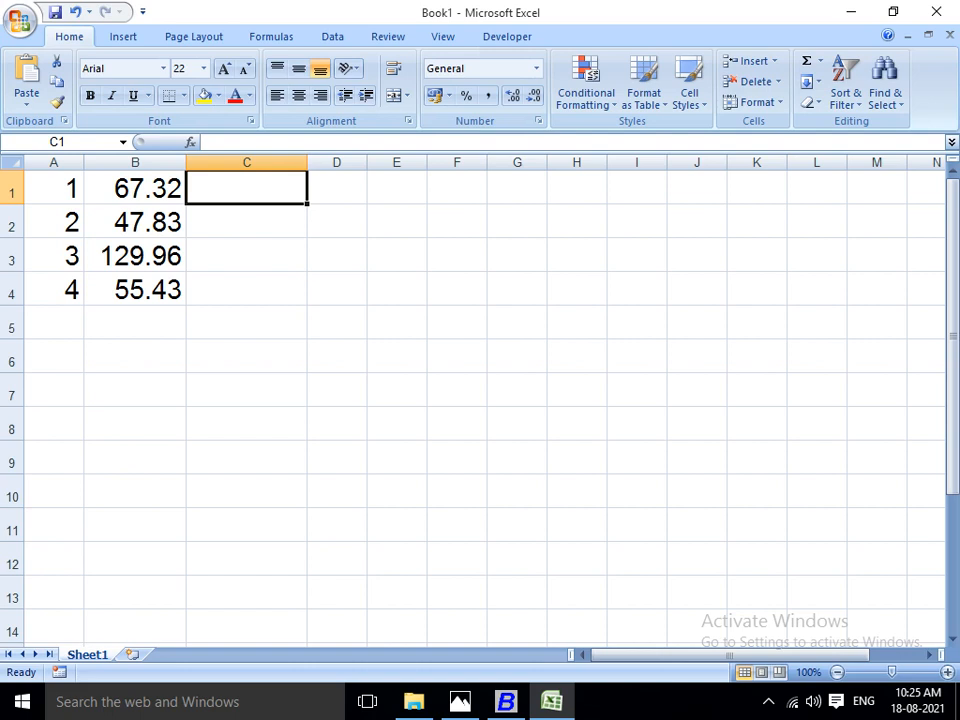
Calculate lot 1's price with a 70% markup in C1 using the formula =67.32*70/100+67.32.
left_click(135, 188)
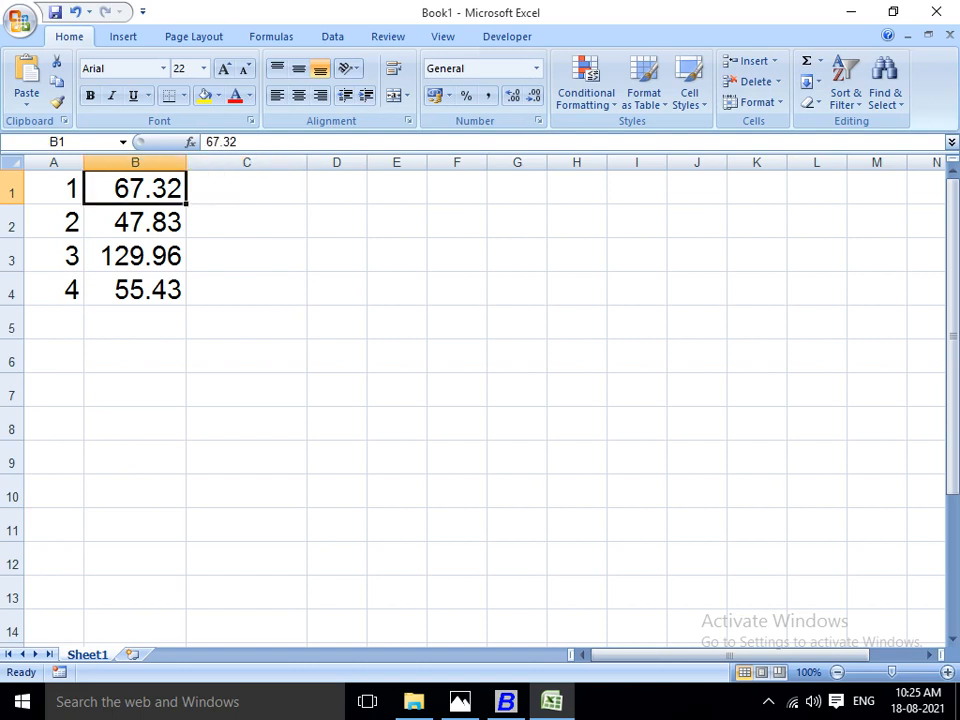
left_click(246, 188)
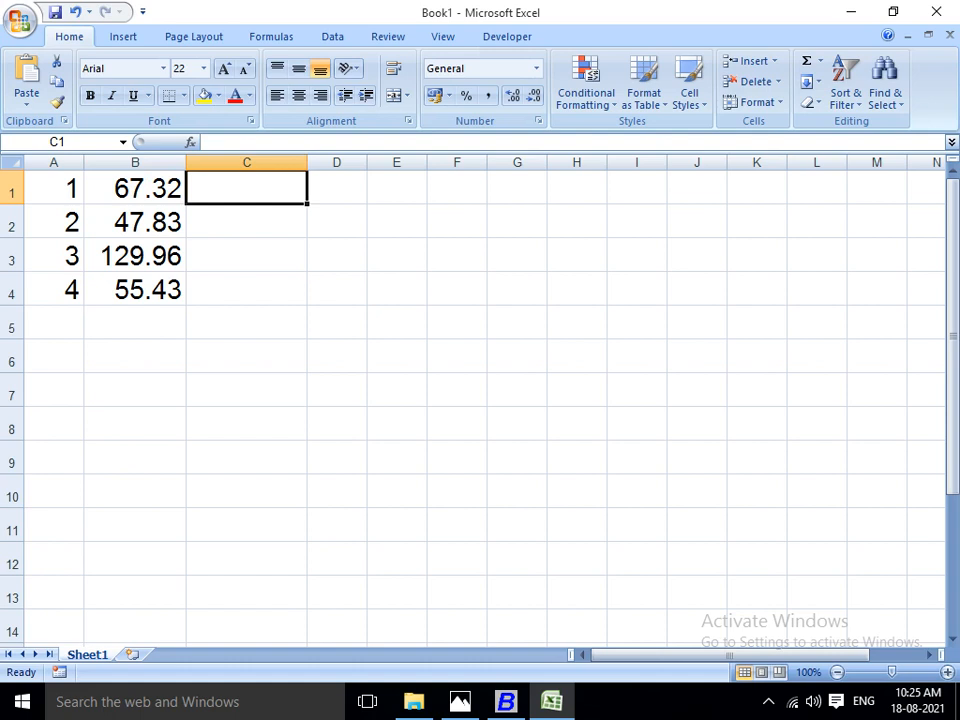
type("=67")
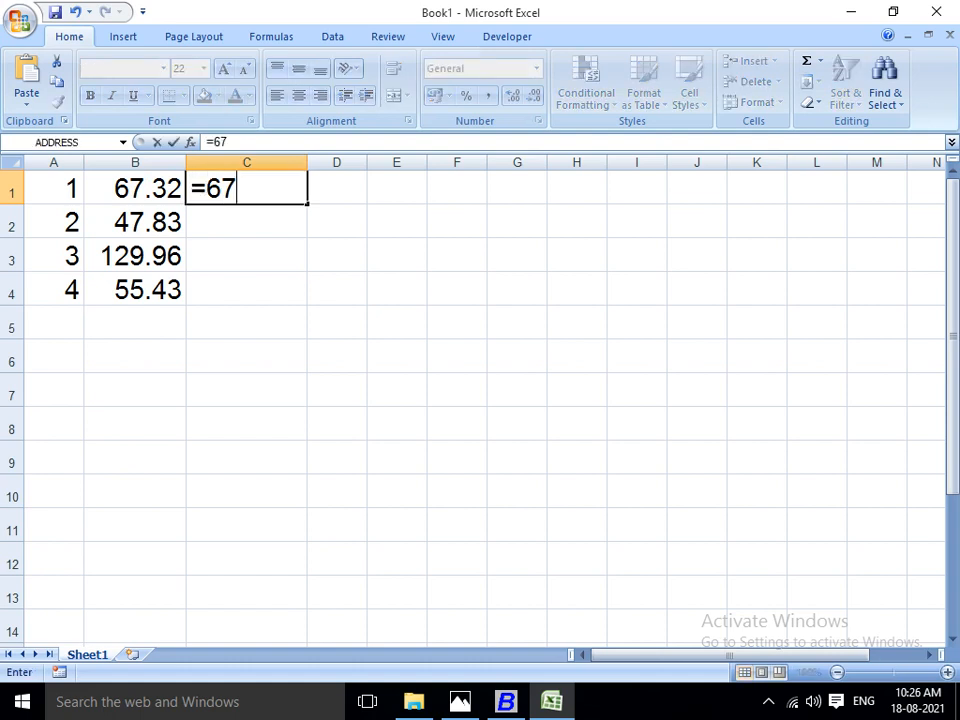
type(".32*")
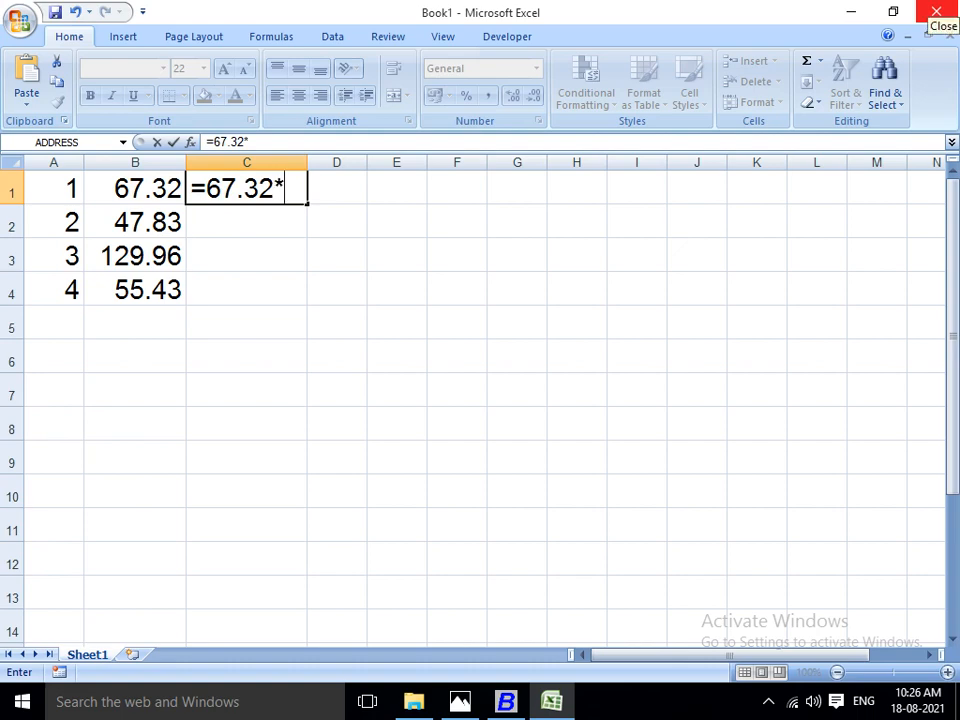
type("70")
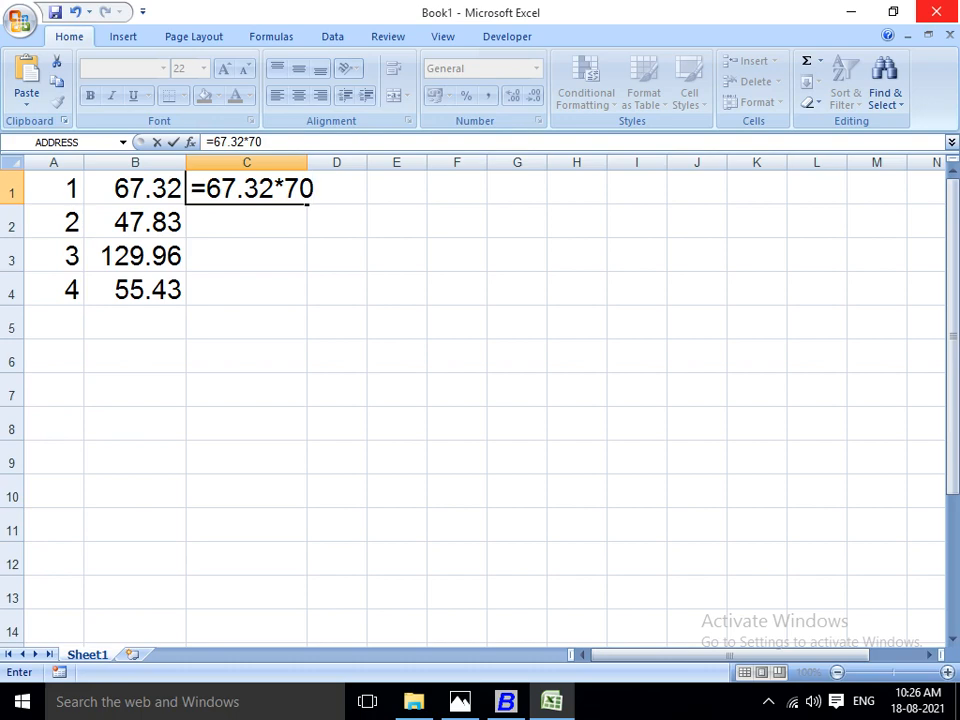
type("/100")
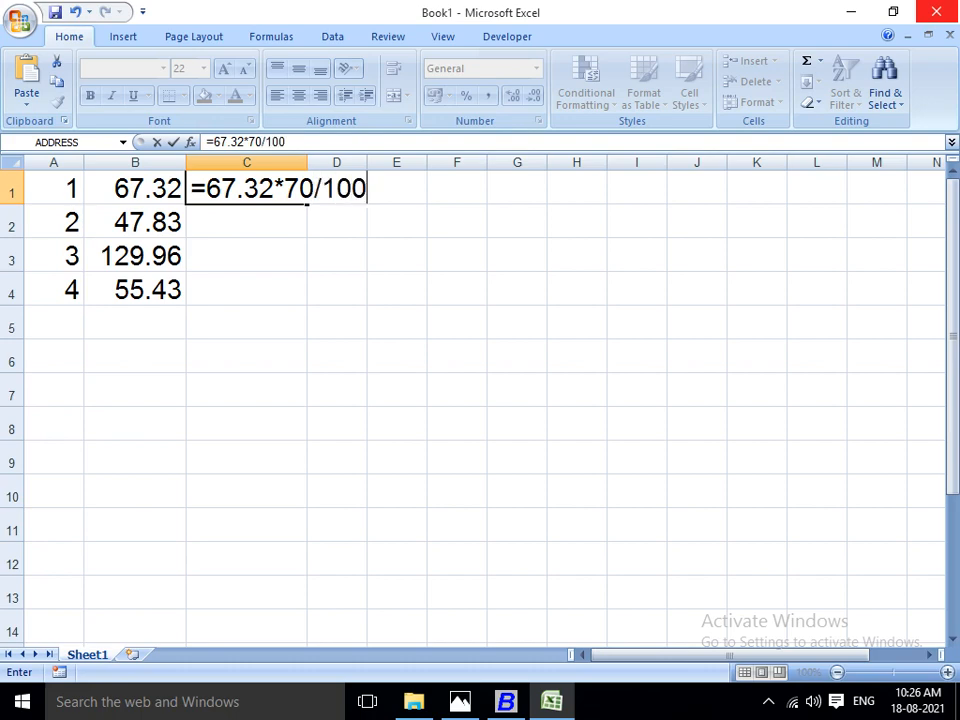
type("+37")
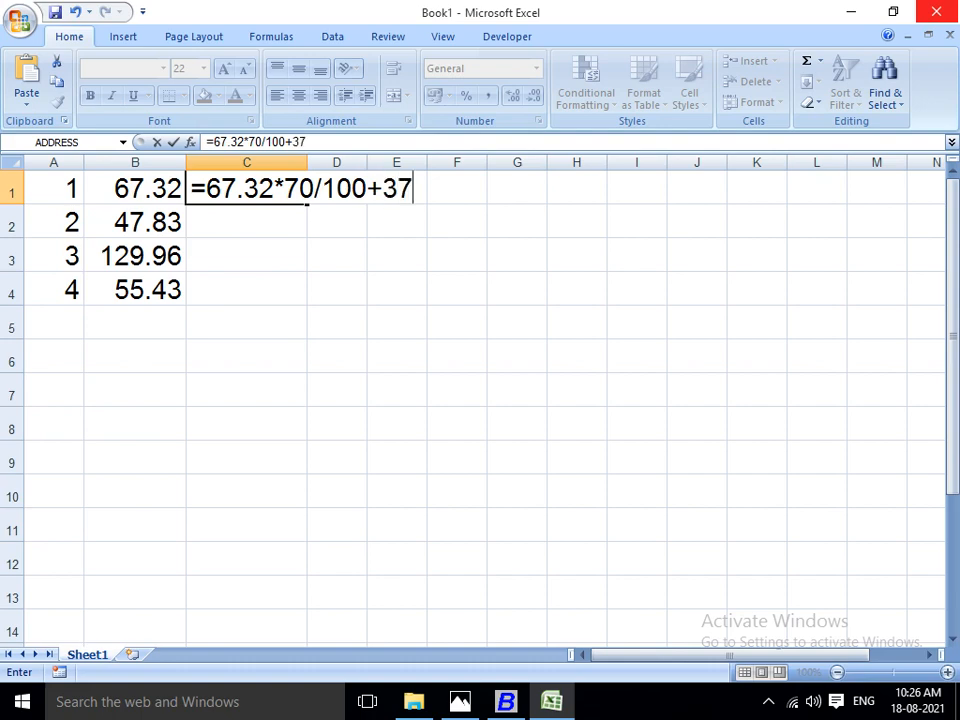
key("BackSpace")
key("BackSpace")
type("67.32")
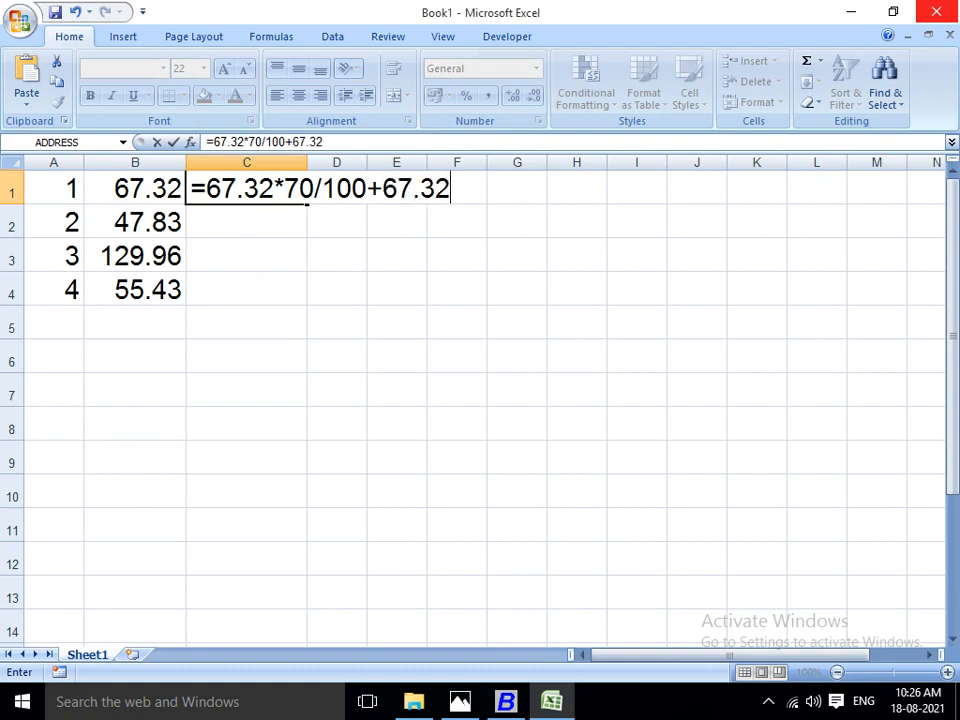
key("Return")
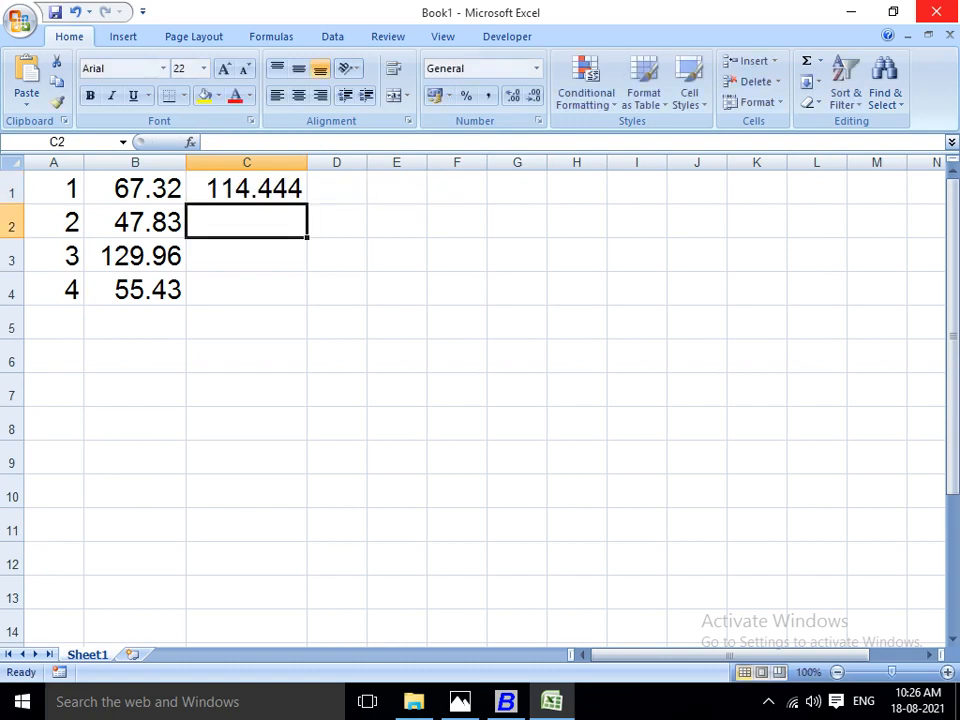
Calculate lot 2's price with a 70% markup in C2 using the formula =47.83*70/100+47.83.
type("=")
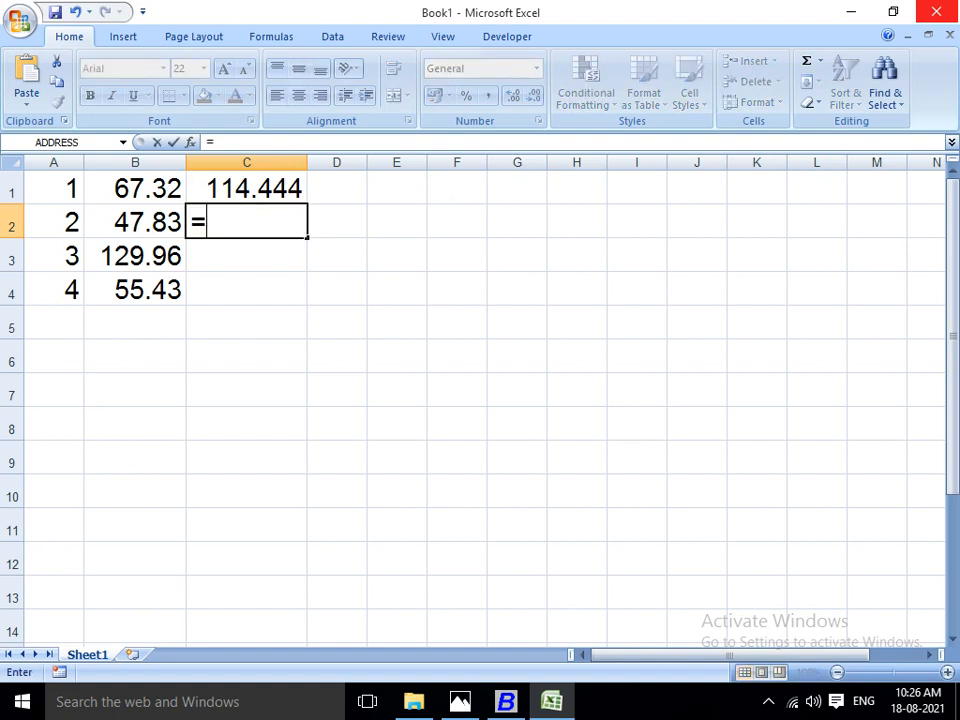
type("47.83*")
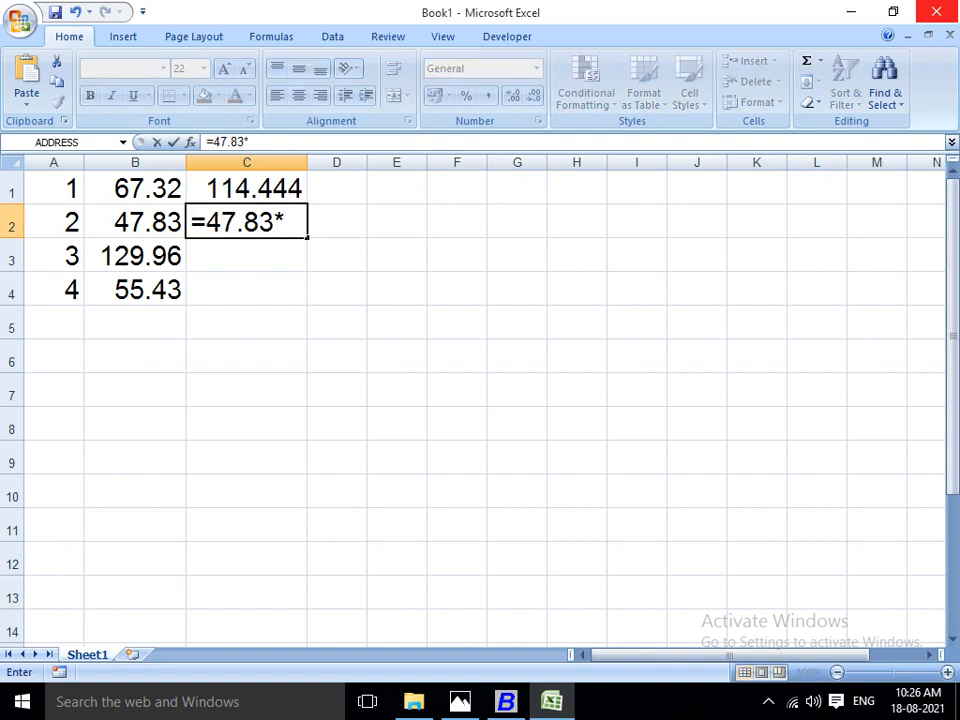
type("70/10")
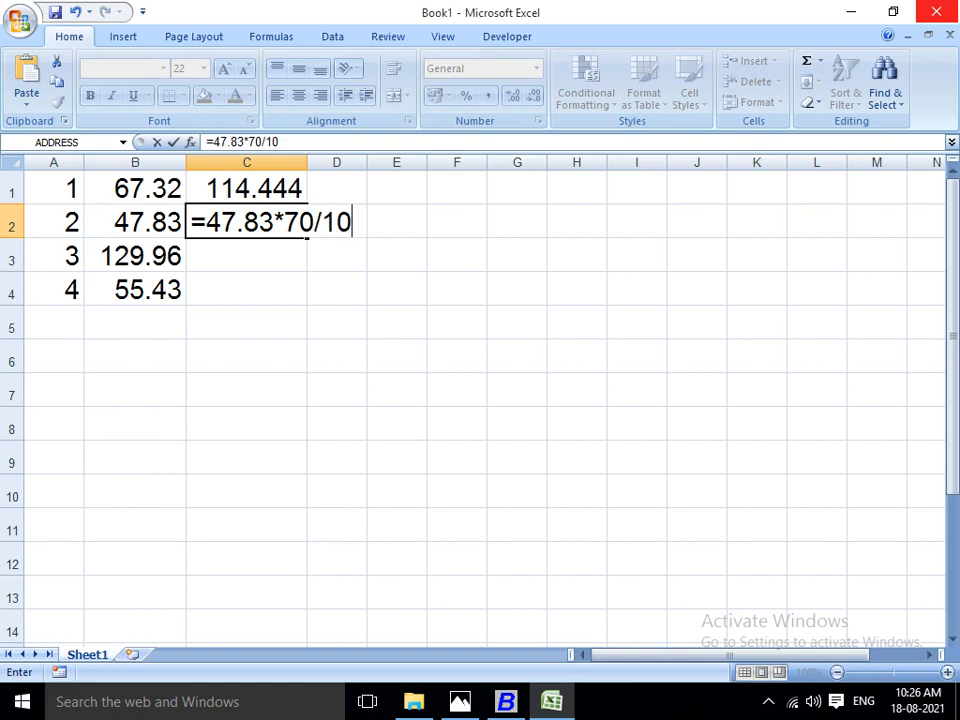
type("0+47.83")
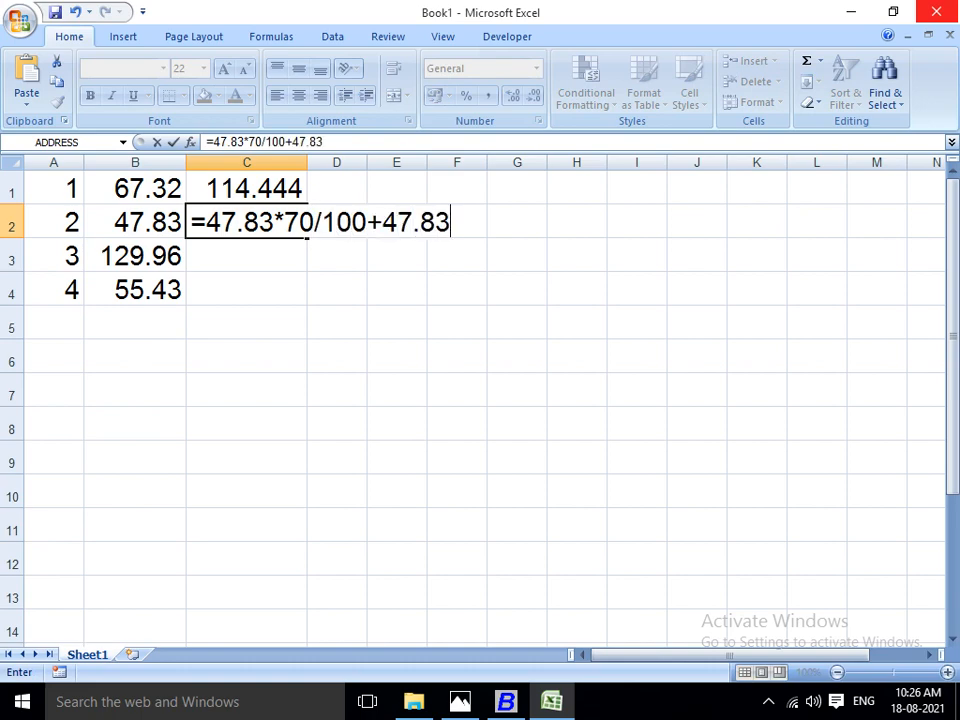
key("Return")
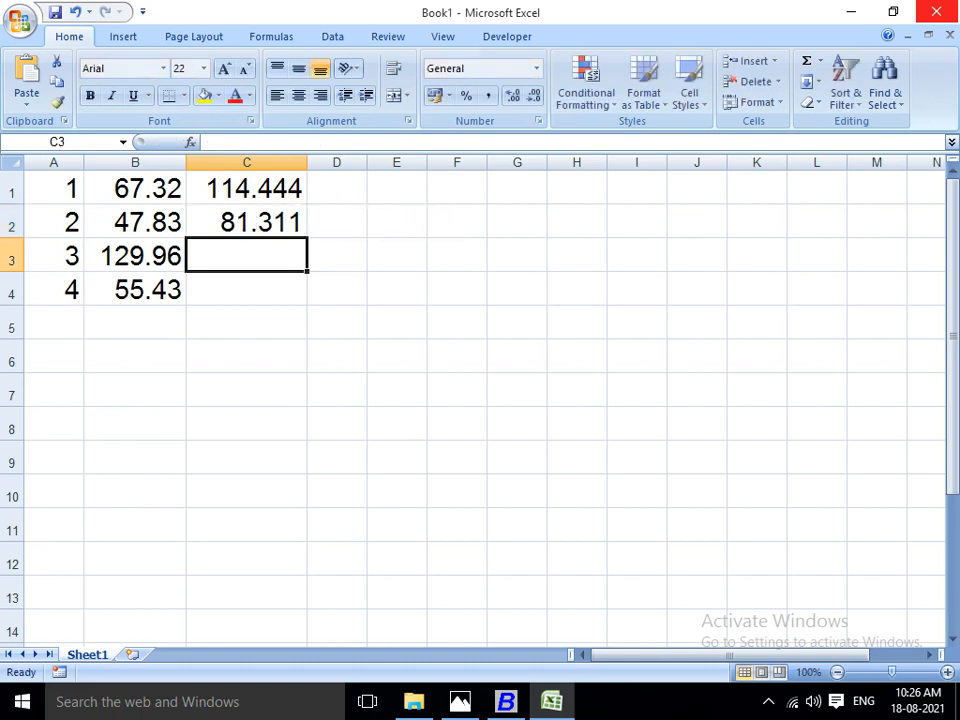
Calculate lot 3's price with a 70% markup in C3 using the formula =129.96*70/100+129.96.
type("=1")
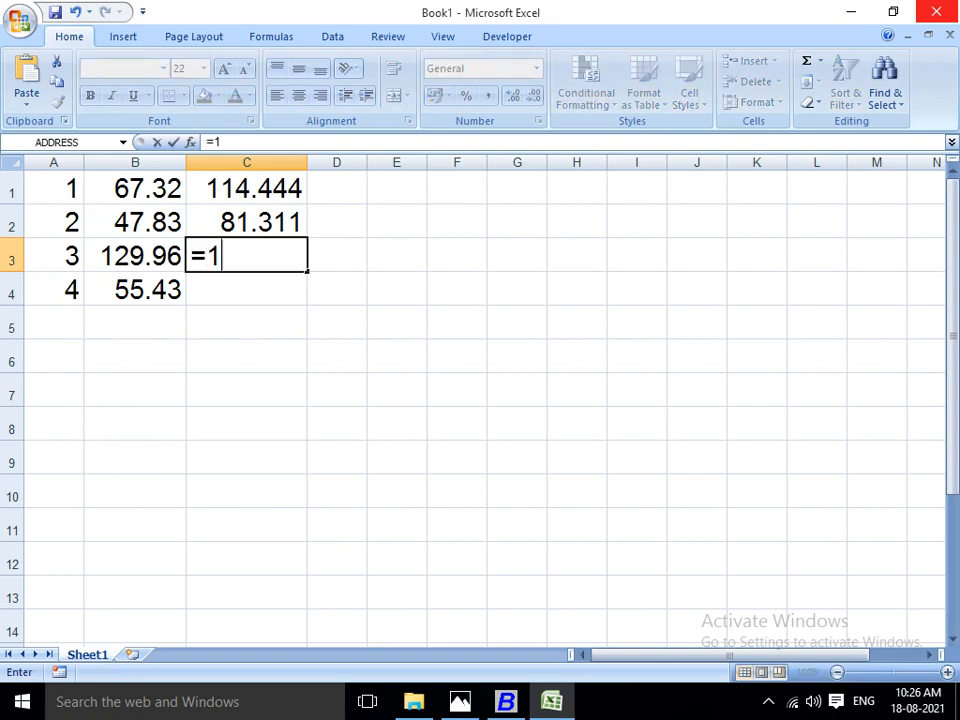
type("29.96")
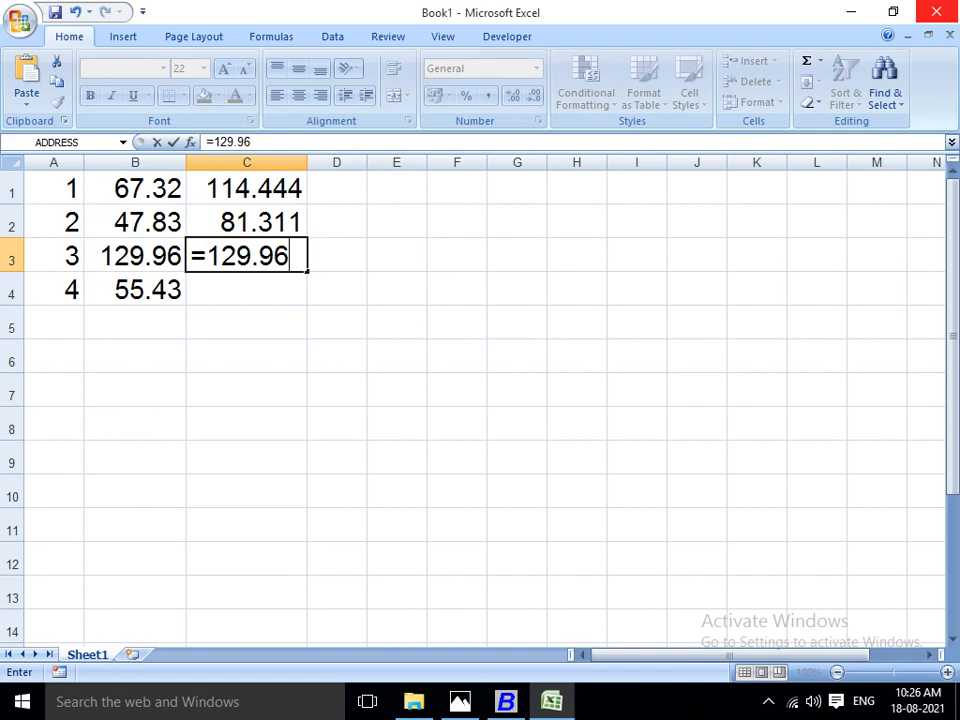
type("*70/")
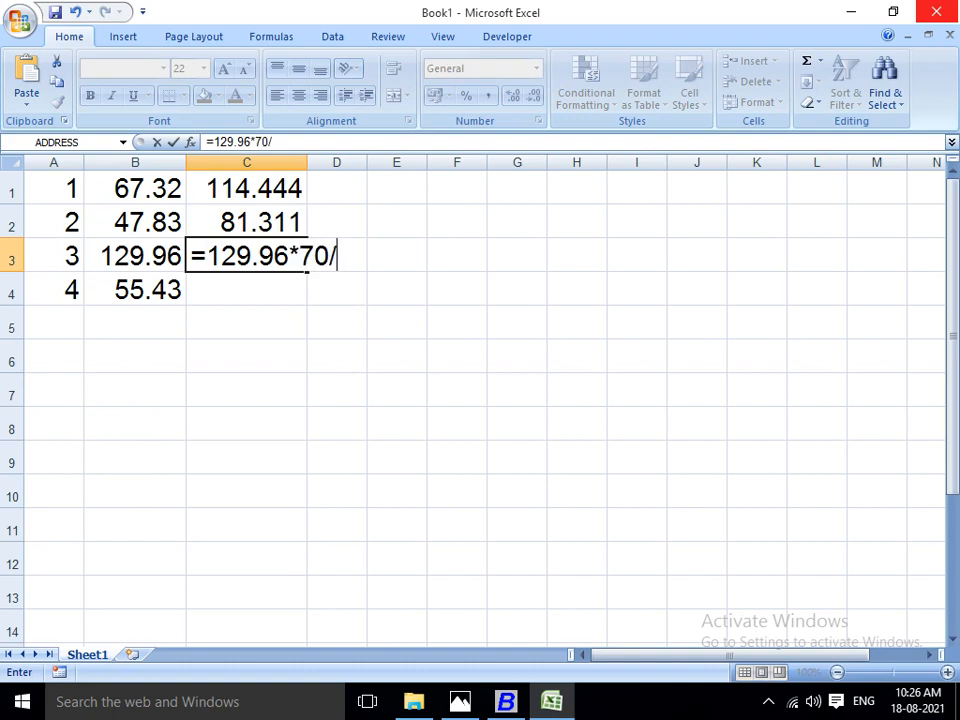
type("100+")
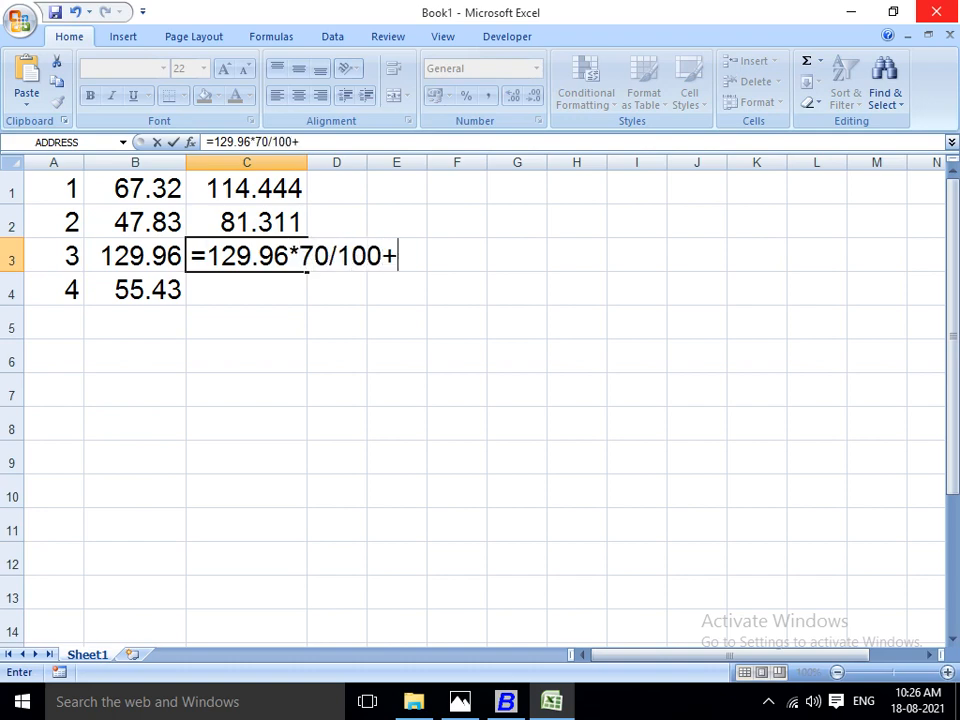
type("129.96")
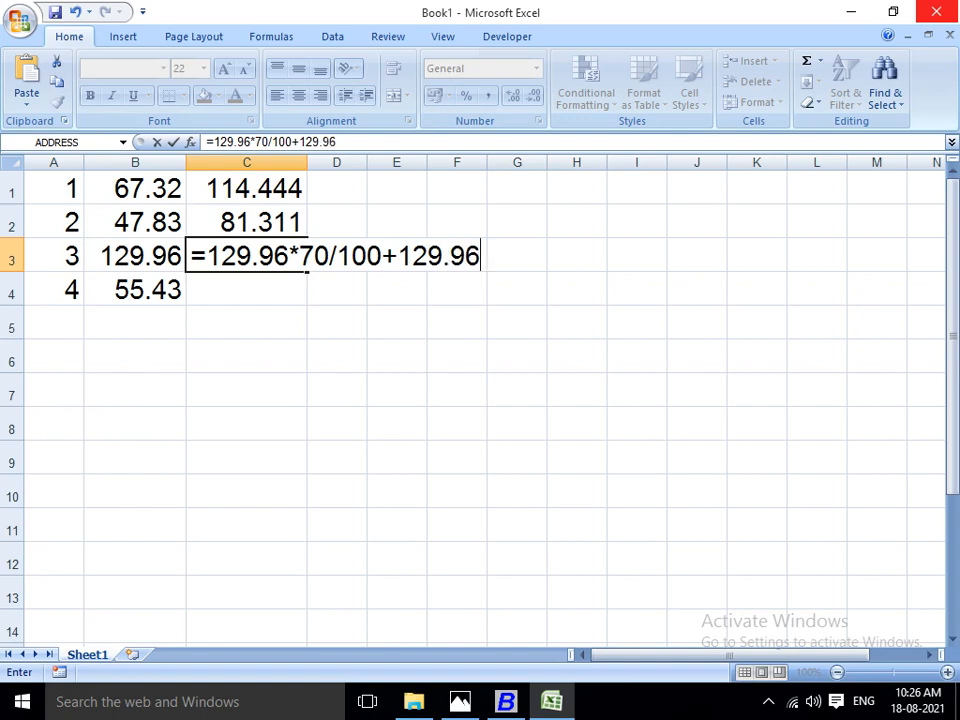
key("Return")
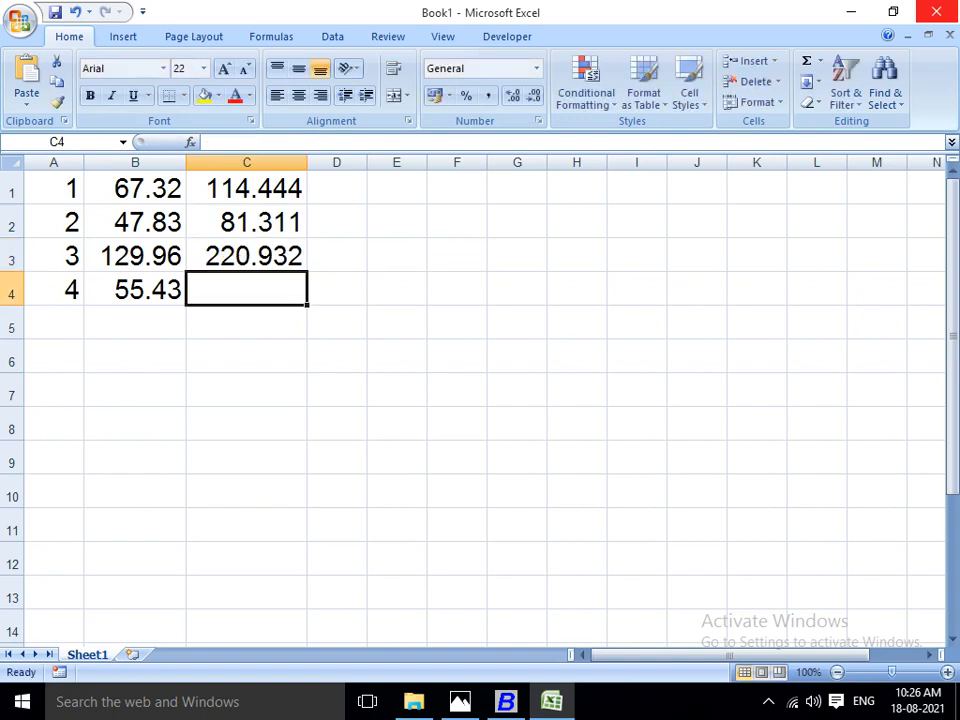
Calculate lot 4's price with a 70% markup in C4 using the formula =55.43*70/100+55.43, then return to C1.
type("=55.4")
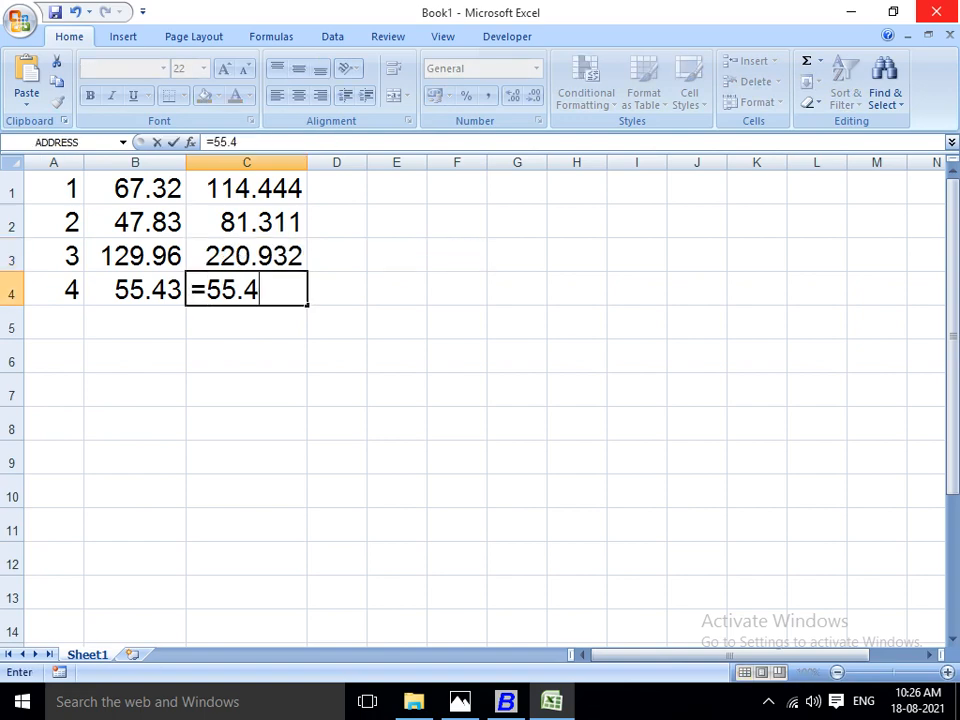
type("3*70")
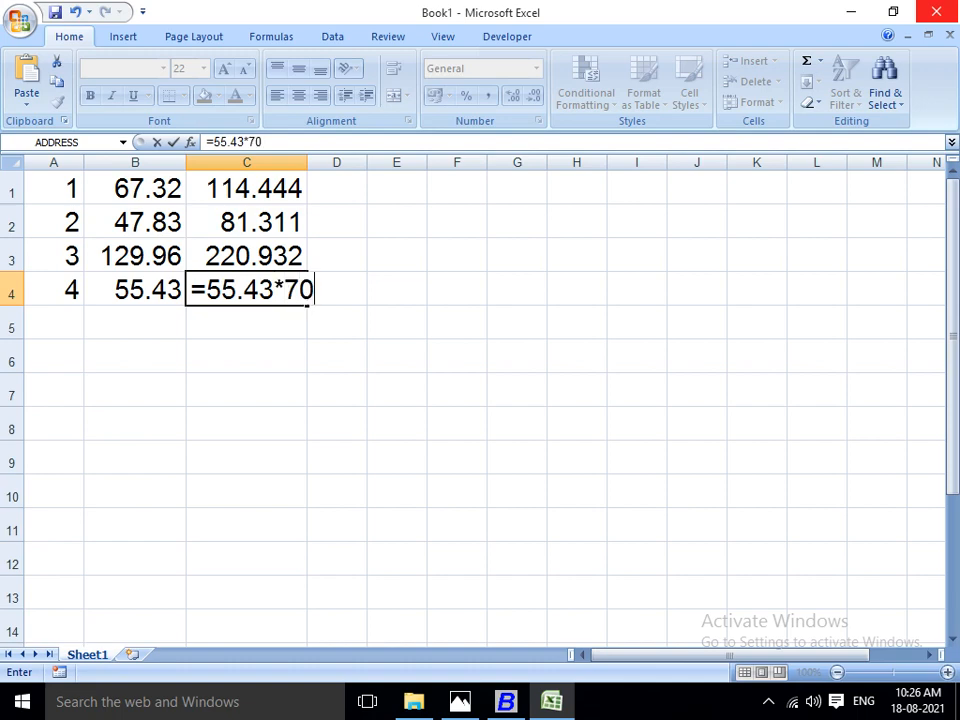
type("/100")
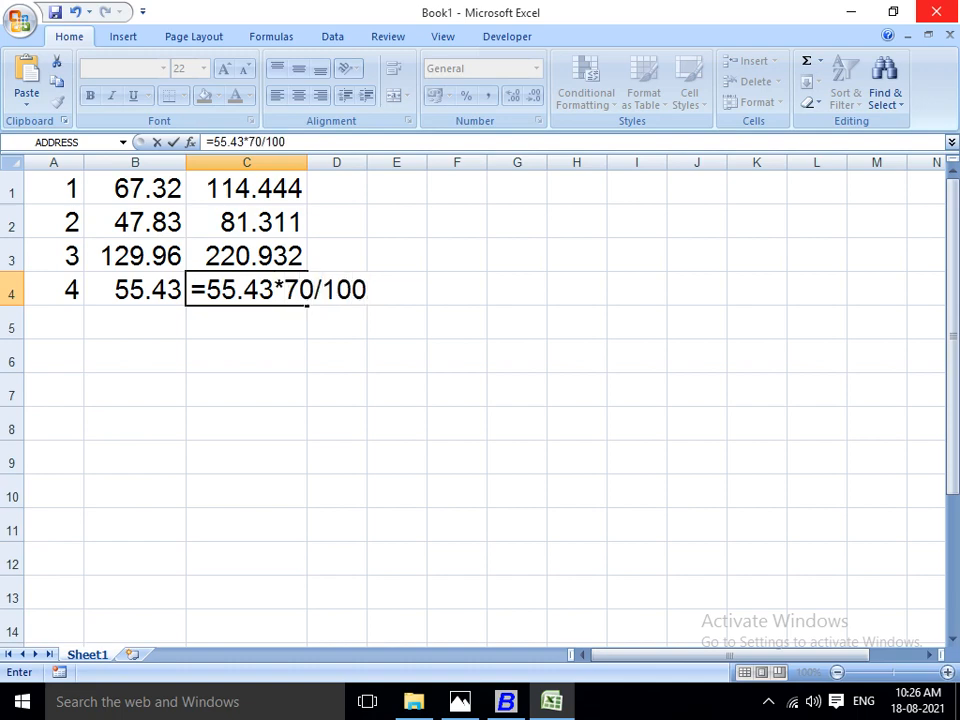
type("+55.43")
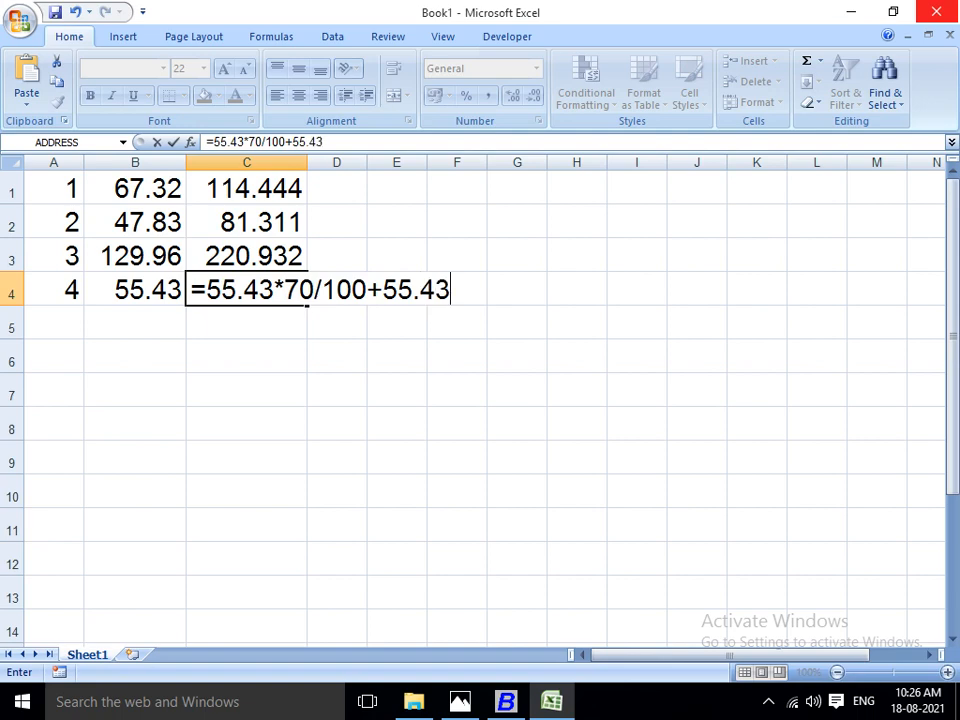
key("Return")
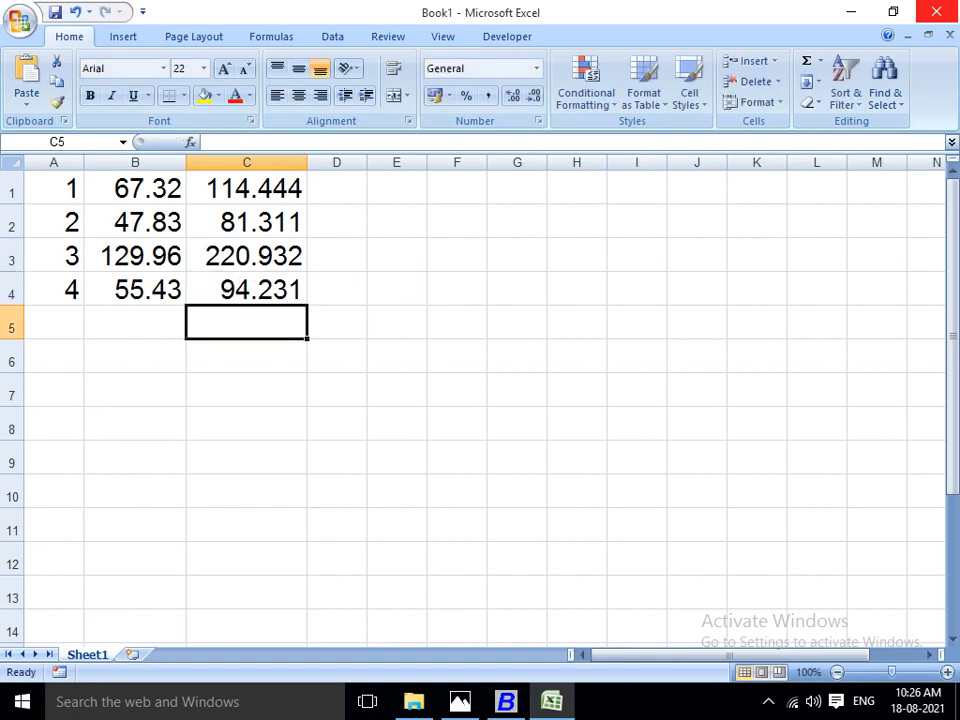
left_click(246, 289)
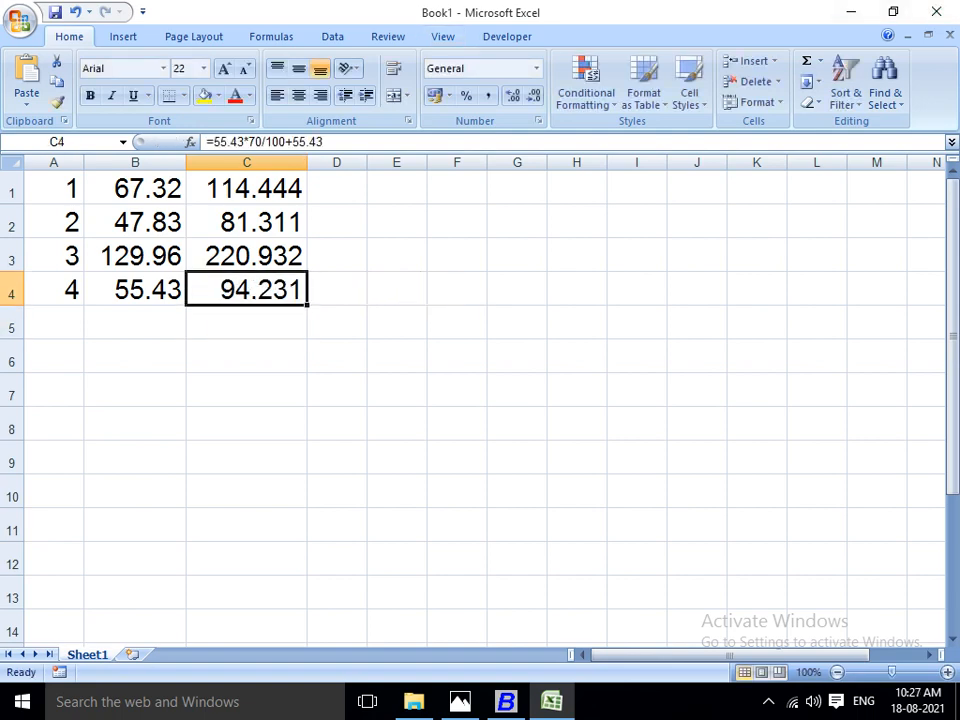
key("Up")
key("Up")
key("Up")
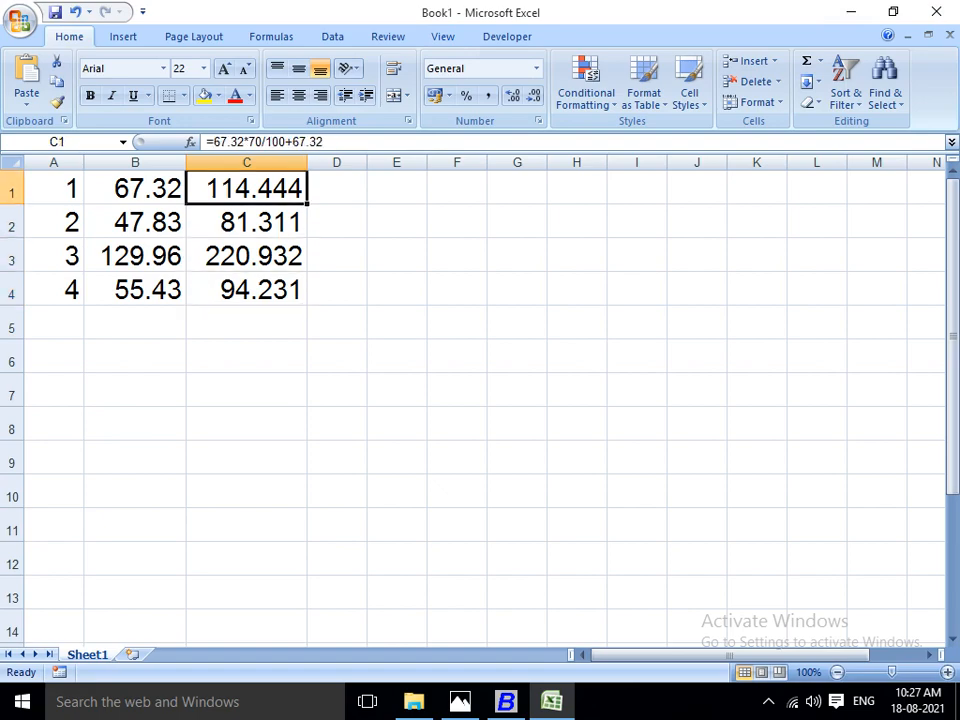
Switch to Busy and close the Stock Status report to get back to the main screen.
key("alt+Tab")
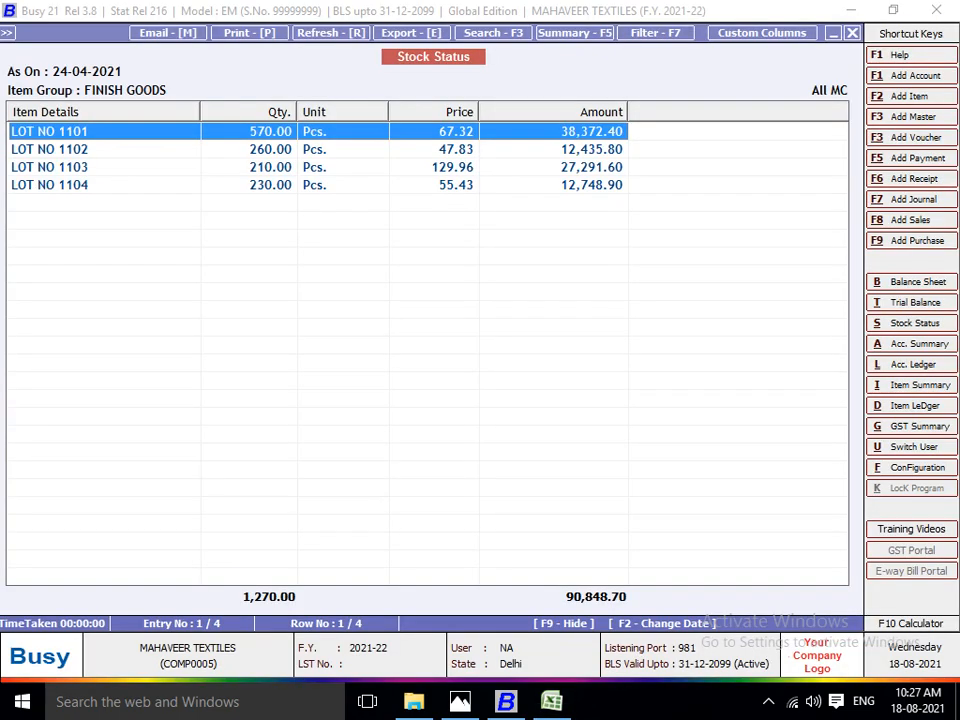
key("Escape")
key("Escape")
Request the list of item masters from Busy's administration functions.
key("Escape")
key("Escape")
key("Left")
key("Left")
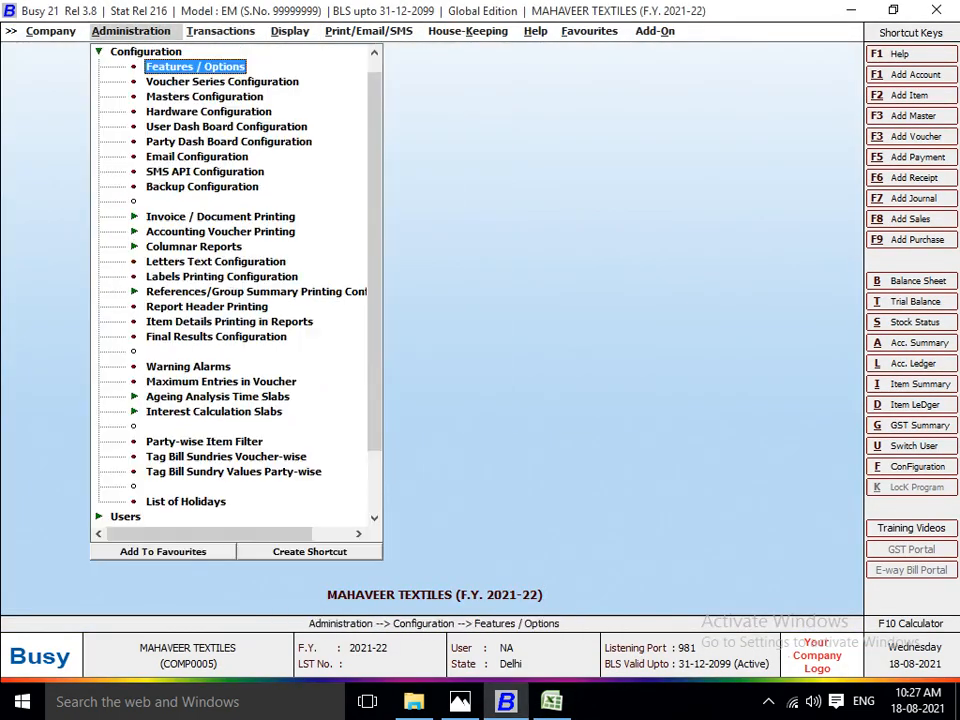
key("Escape")
key("Up")
key("Return")
key("Down")
key("Down")
key("Down")
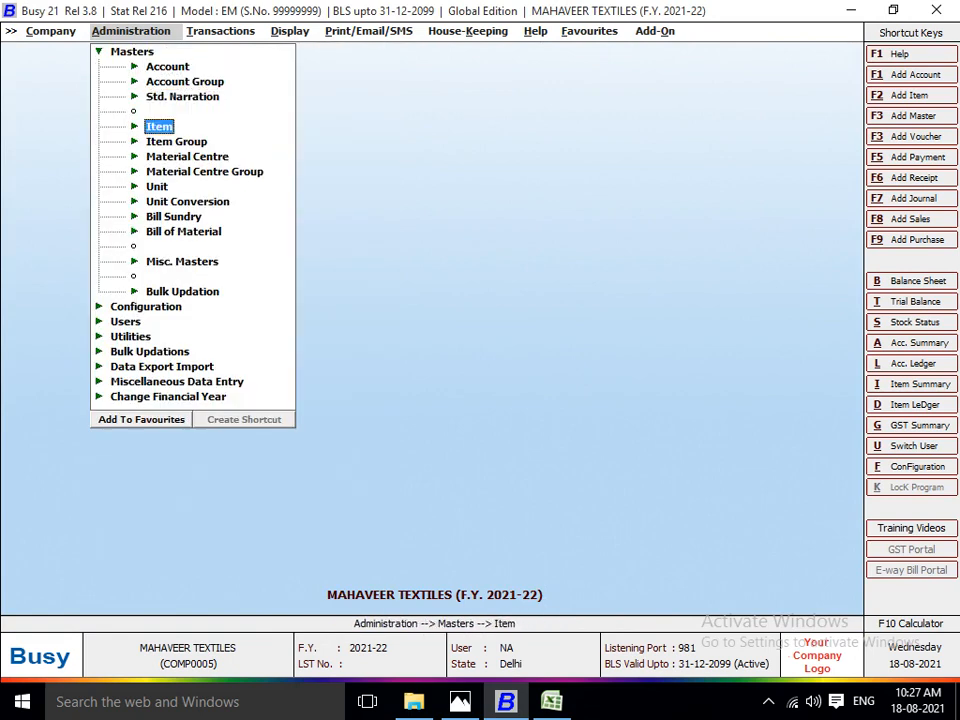
key("Return")
key("Down")
key("Down")
key("Return")
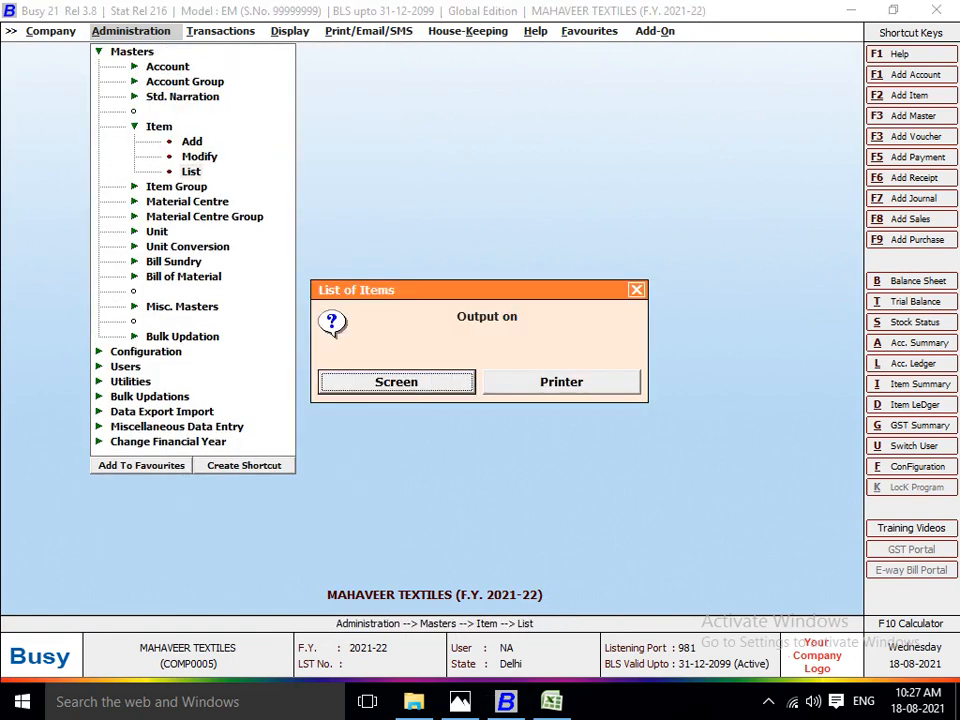
Display the item list on screen for the FINISH GOODS group only.
key("Return")
key("Return")
key("Right")
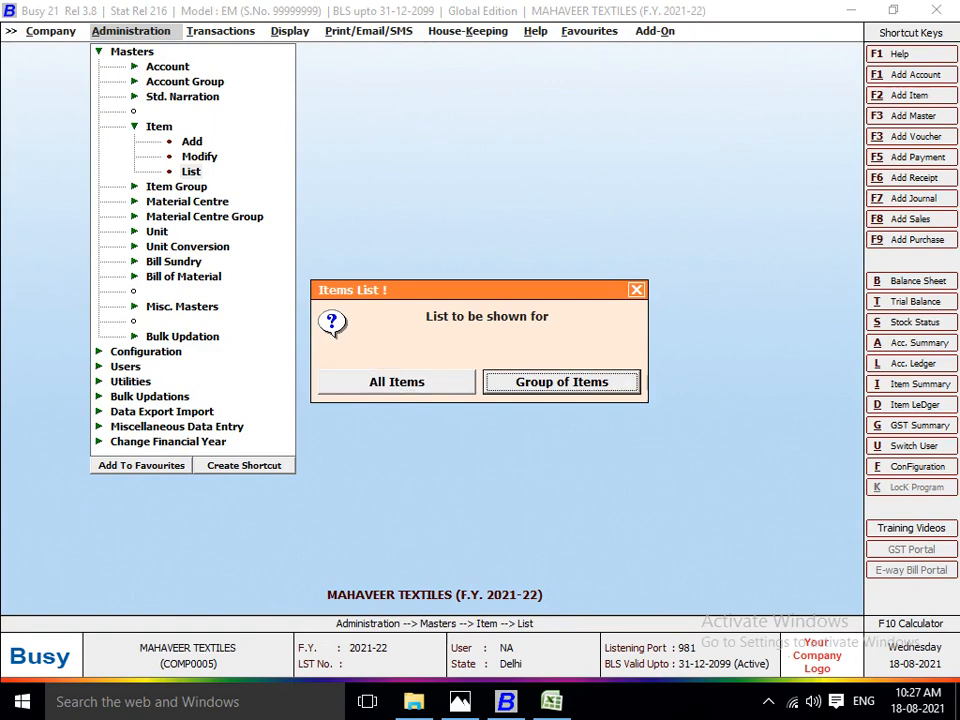
key("Return")
type("F")
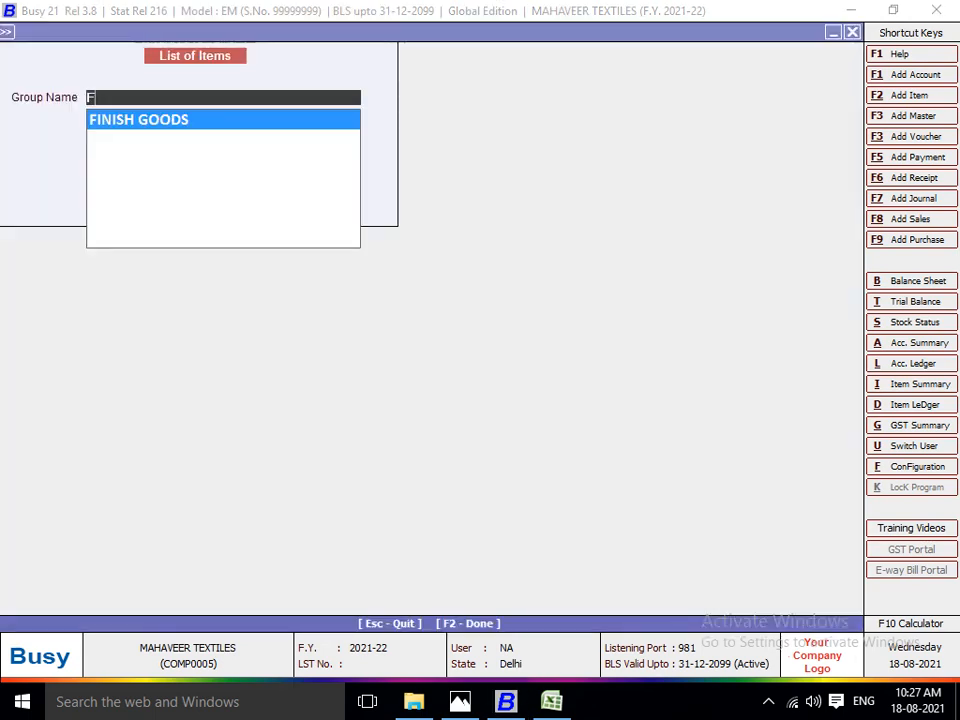
key("Return")
Set LOT NO 1101's sales price per piece to 114.44, based on Excel cell C1, and save the item master.
key("Return")
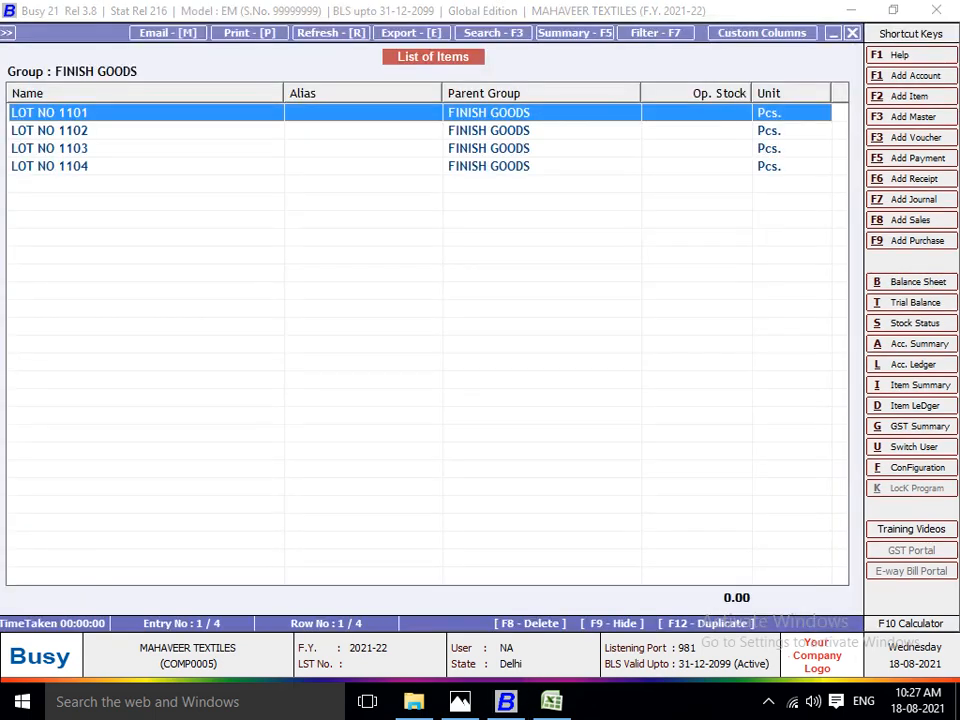
key("Return")
key("Return")
key("Return")
key("Return")
key("Return")
key("Return")
key("Return")
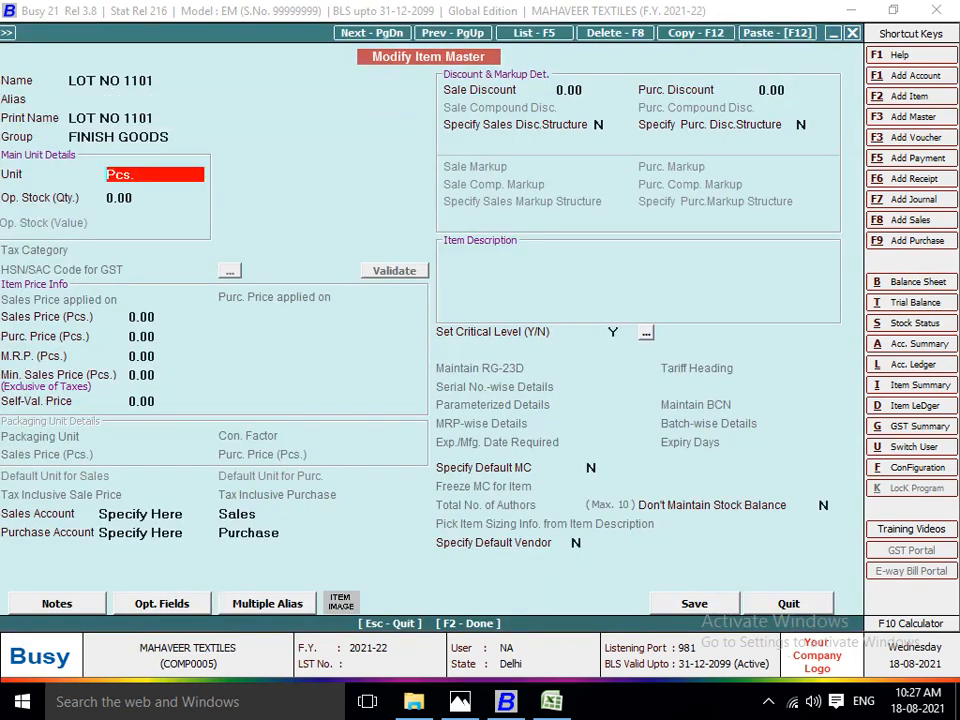
key("alt+Tab")
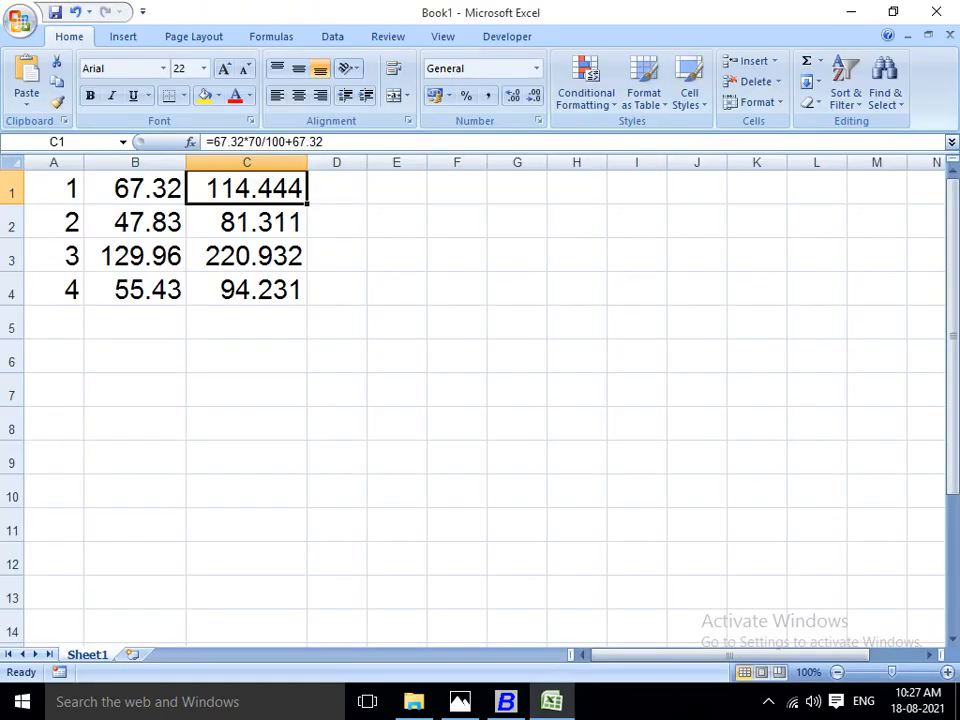
key("alt+Tab")
type("114.44")
key("Return")
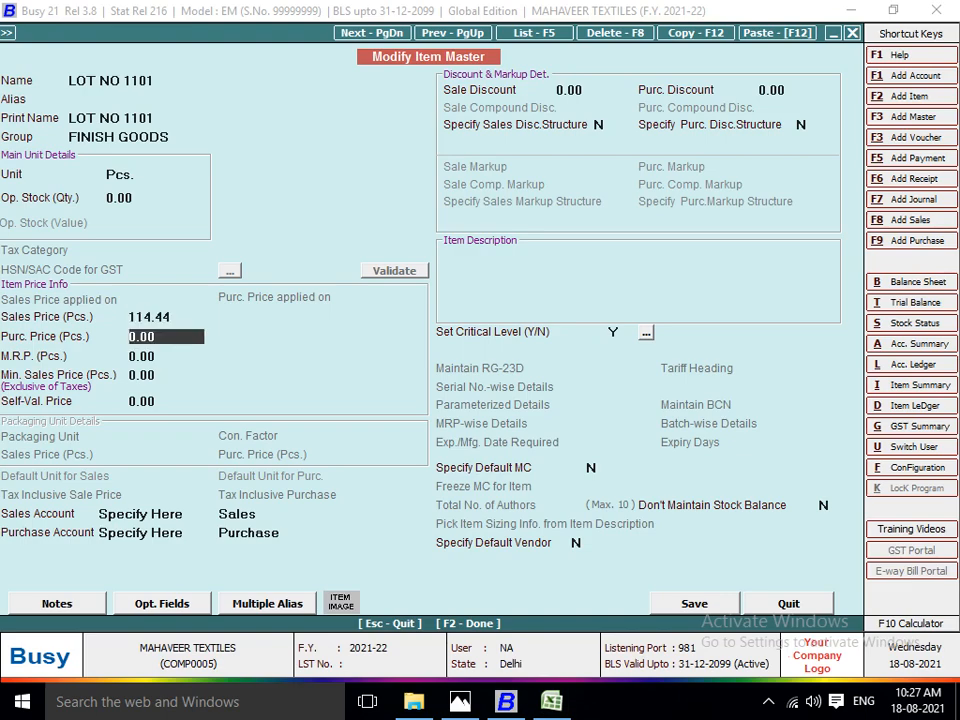
key("Return")
key("Return")
key("F2")
Set LOT NO 1102's sales price per piece to 81.31, based on Excel cell C2, and save the item master.
key("Return")
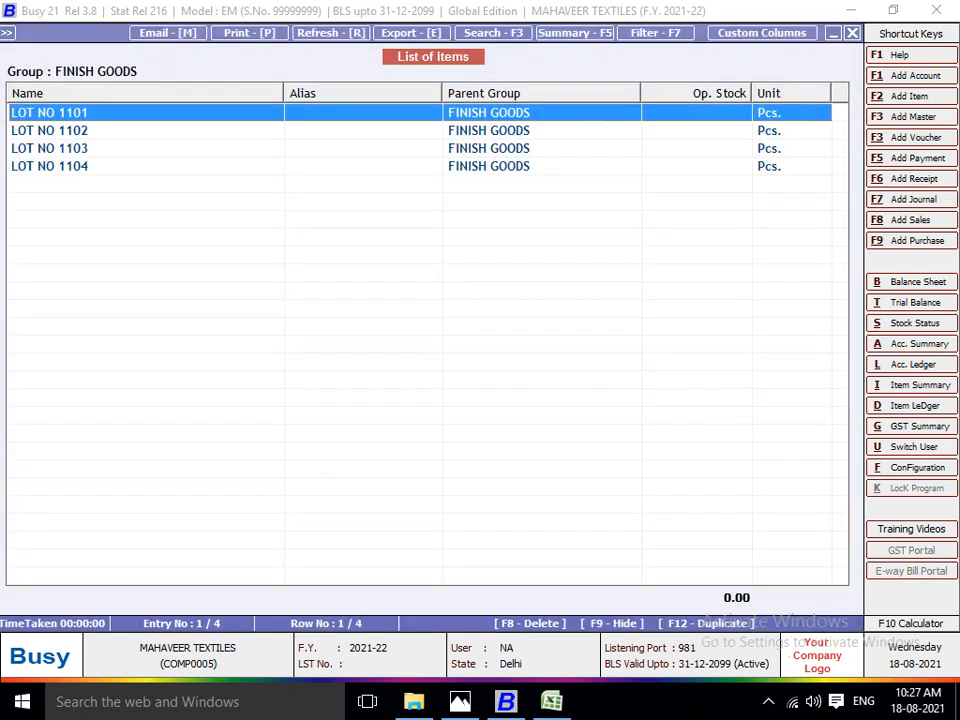
key("Down")
key("Return")
key("Return")
key("Return")
key("Return")
key("Return")
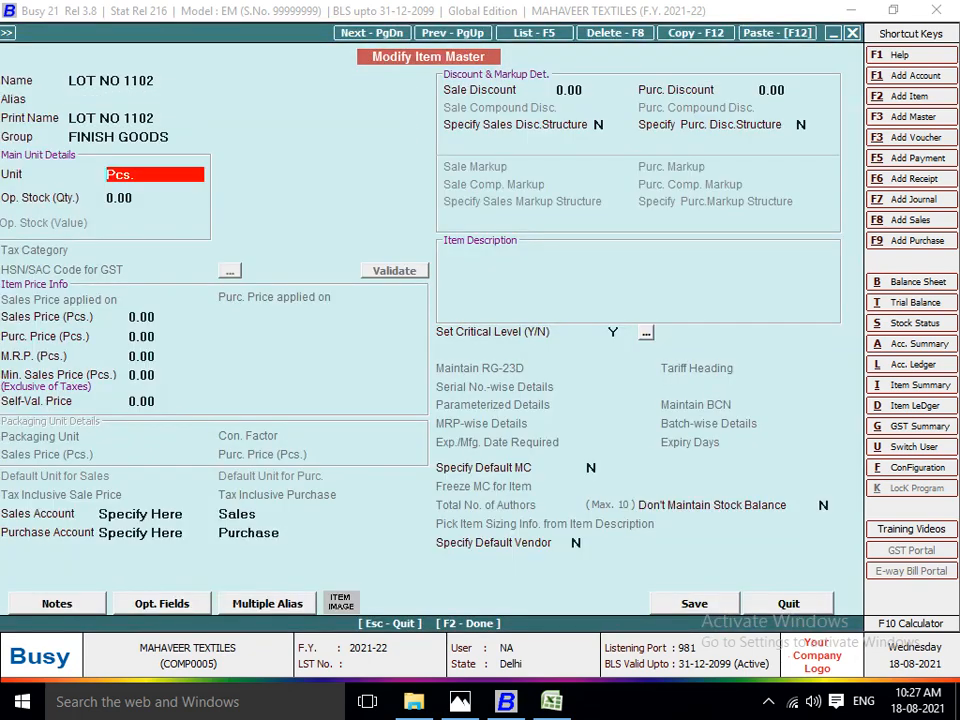
key("Return")
key("Return")
key("Return")
key("alt+Tab")
key("alt+Tab")
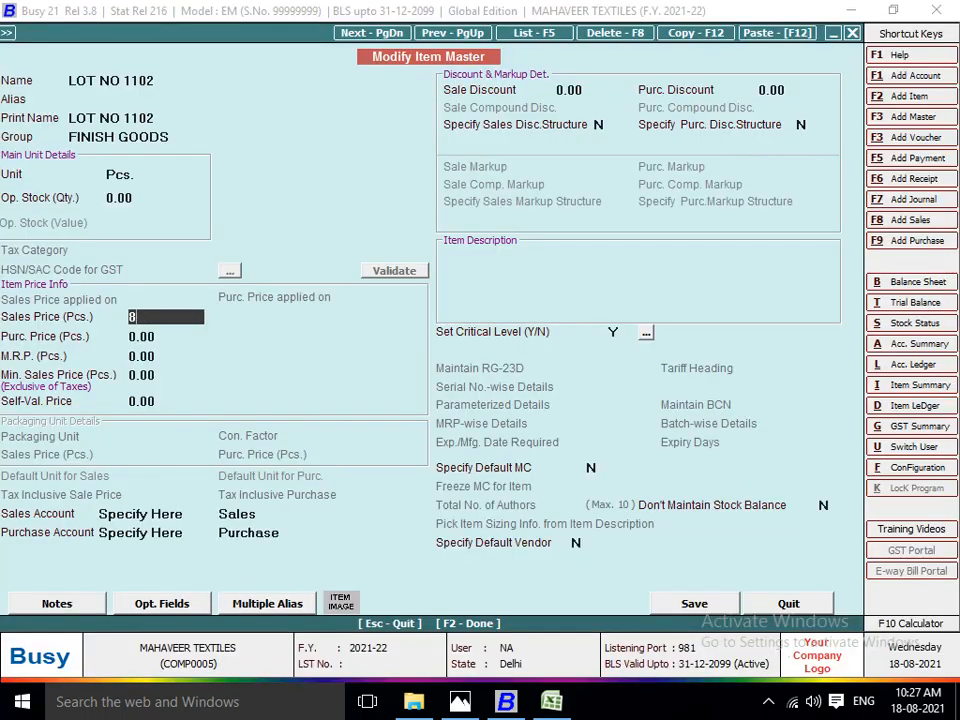
type("81.3")
key("alt+Tab")
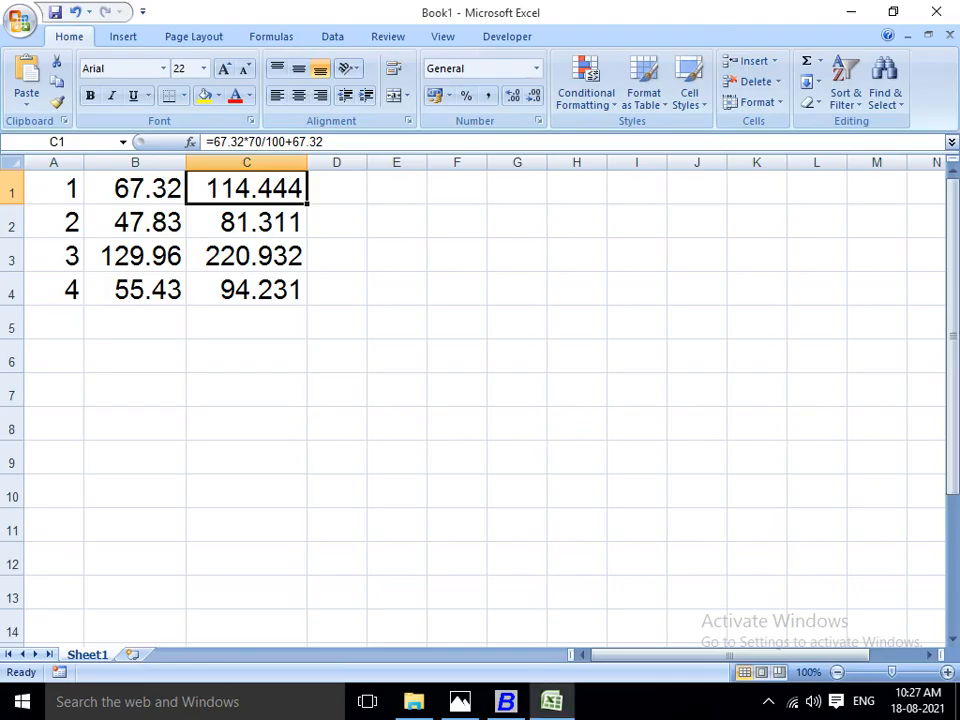
key("alt+Tab")
type("1")
key("Return")
Set LOT NO 1103's sales price per piece to 220.93, based on Excel cell C3, and save the item master.
key("Return")
key("Return")
key("F2")
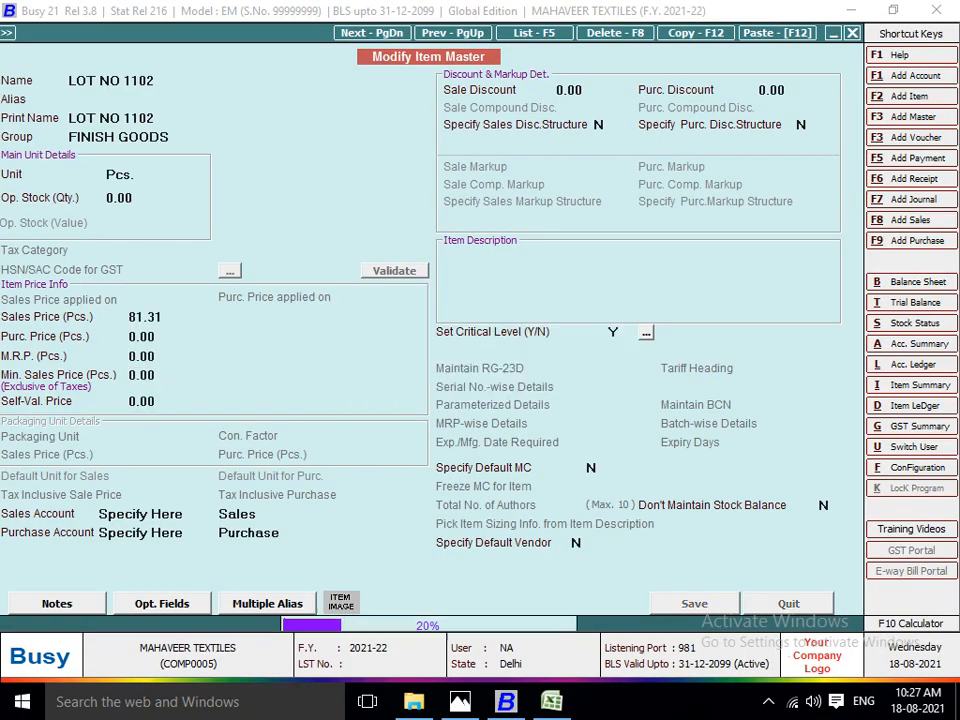
key("Down")
key("Return")
key("Return")
key("Return")
key("Return")
key("Return")
key("Return")
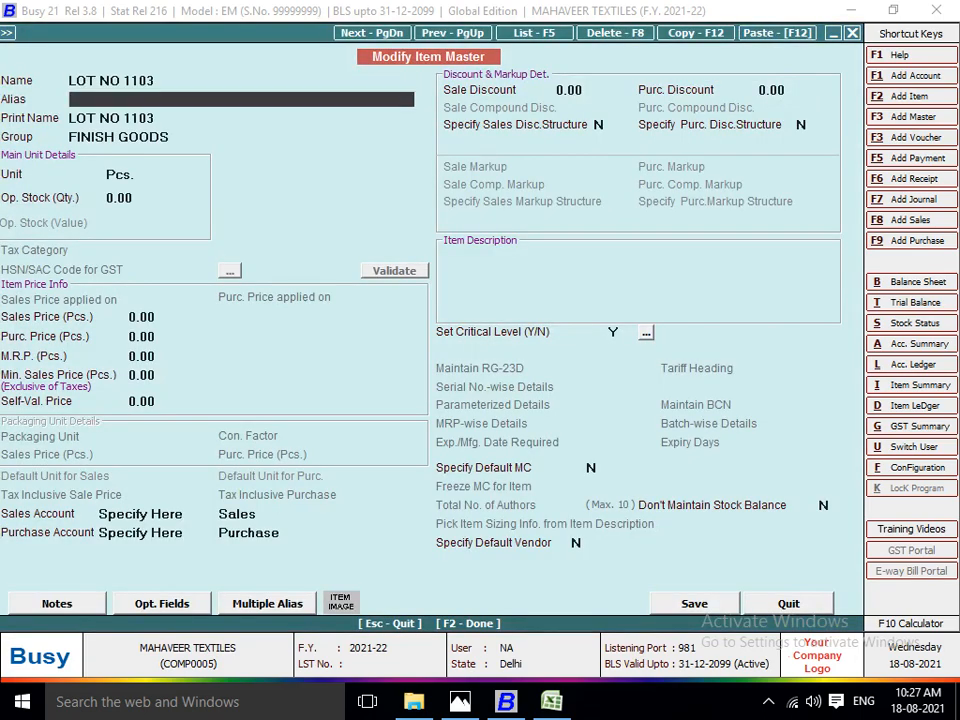
key("alt+Tab")
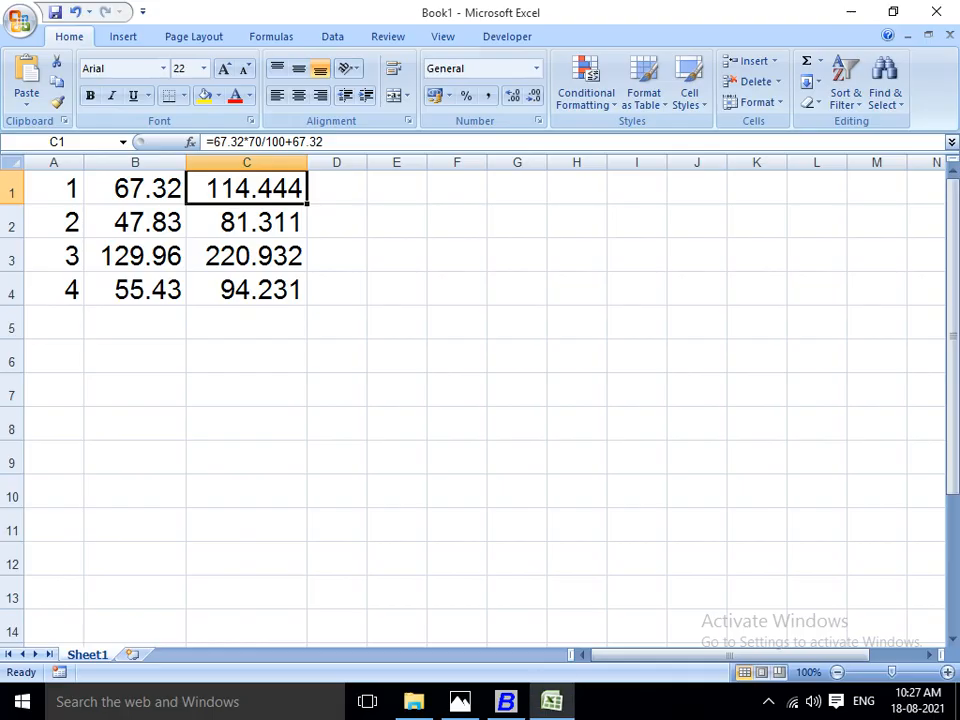
key("alt+Tab")
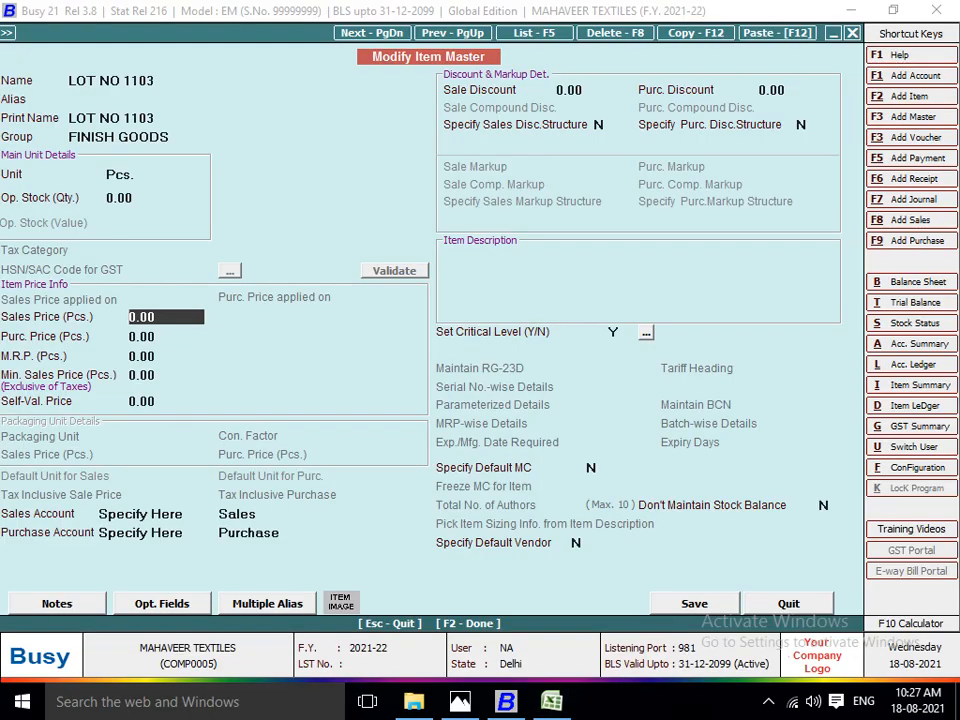
type("220")
key("alt+Tab")
key("alt+Tab")
type(".93")
key("Return")
key("Return")
key("F2")
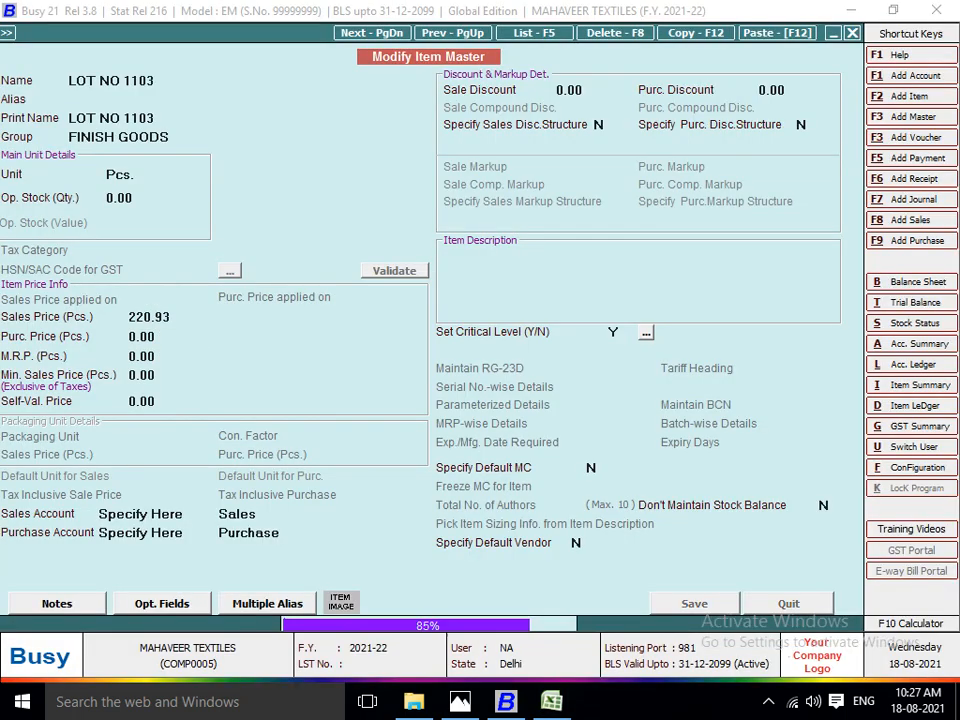
Set LOT NO 1104's sales price per piece to 94.23, based on Excel cell C4, and save the item master.
key("alt+Tab")
key("Down")
key("Down")
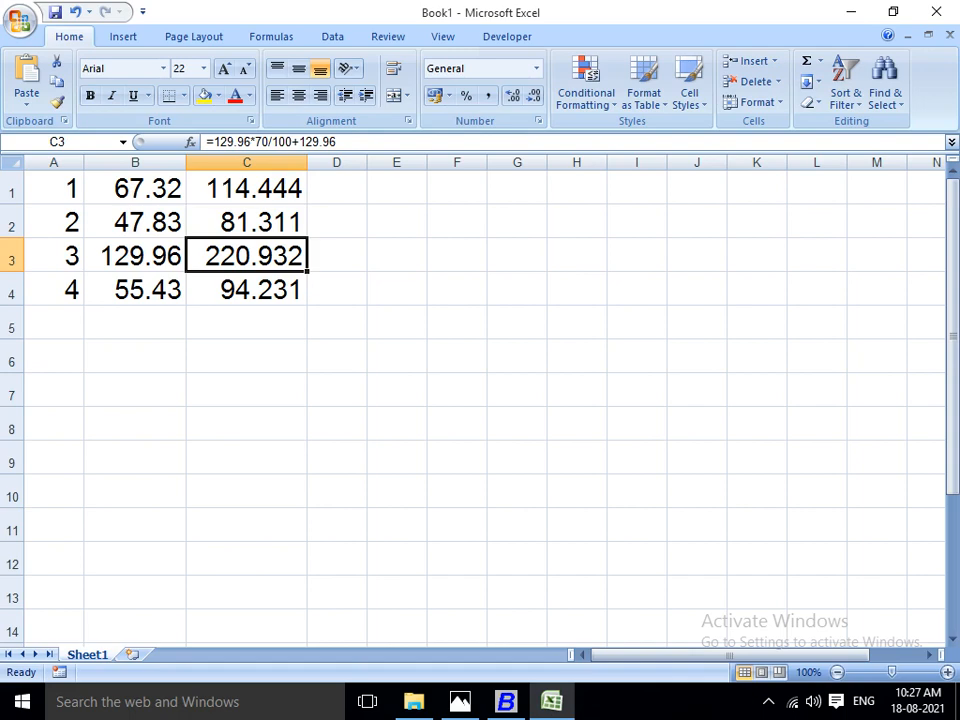
key("alt+Tab")
key("Down")
key("Return")
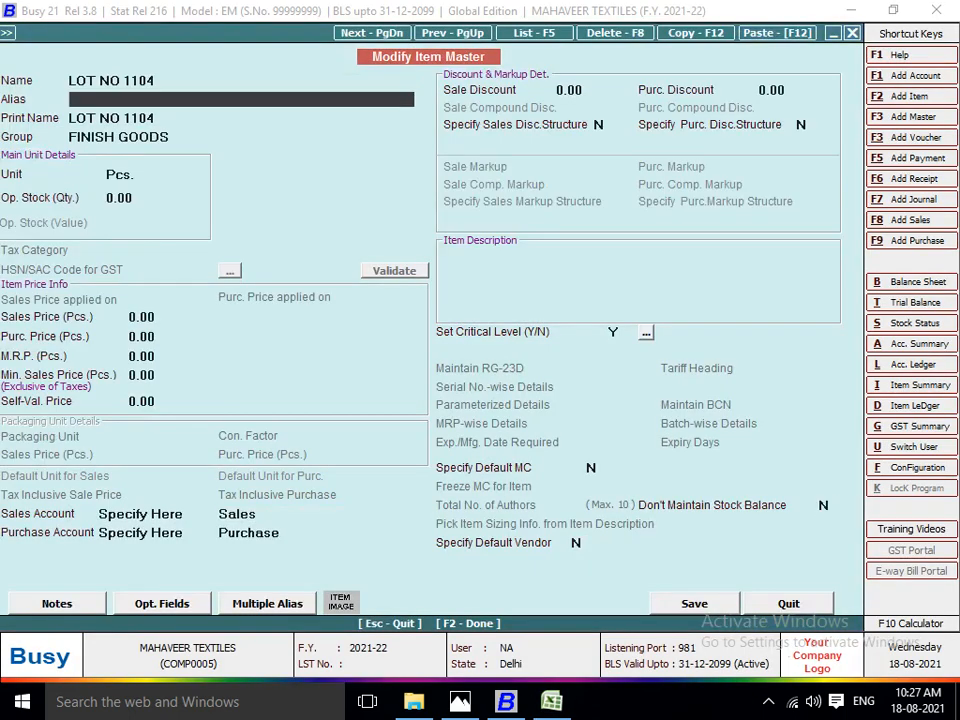
key("Return")
key("Return")
key("Return")
key("Return")
key("Return")
type("94")
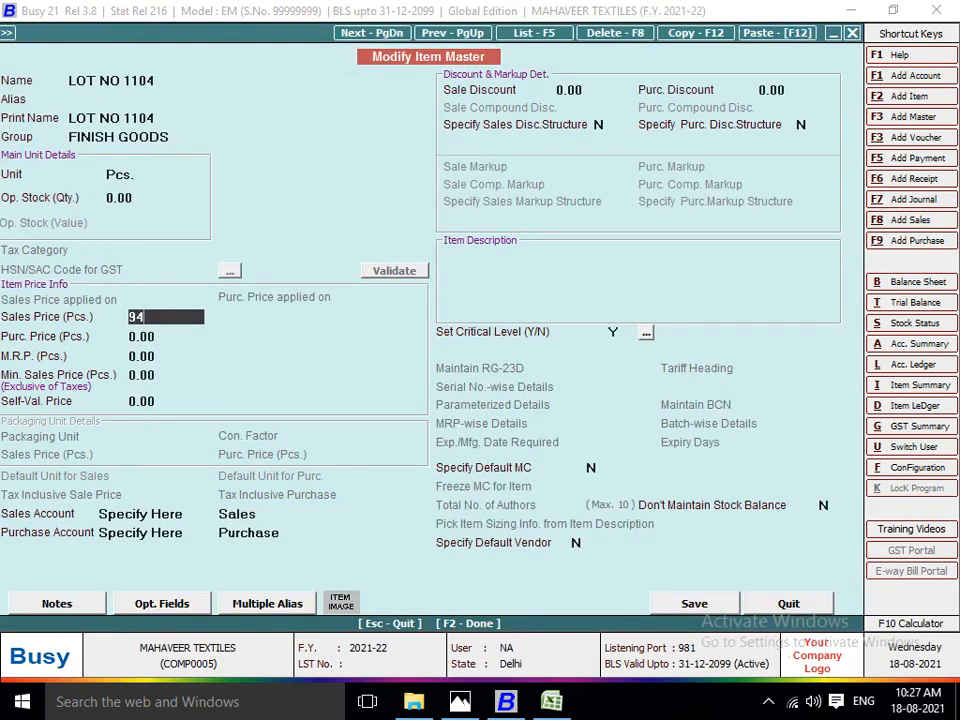
type(".")
key("alt+Tab")
key("alt+Tab")
type("23")
key("Return")
key("Return")
key("Return")
key("F2")
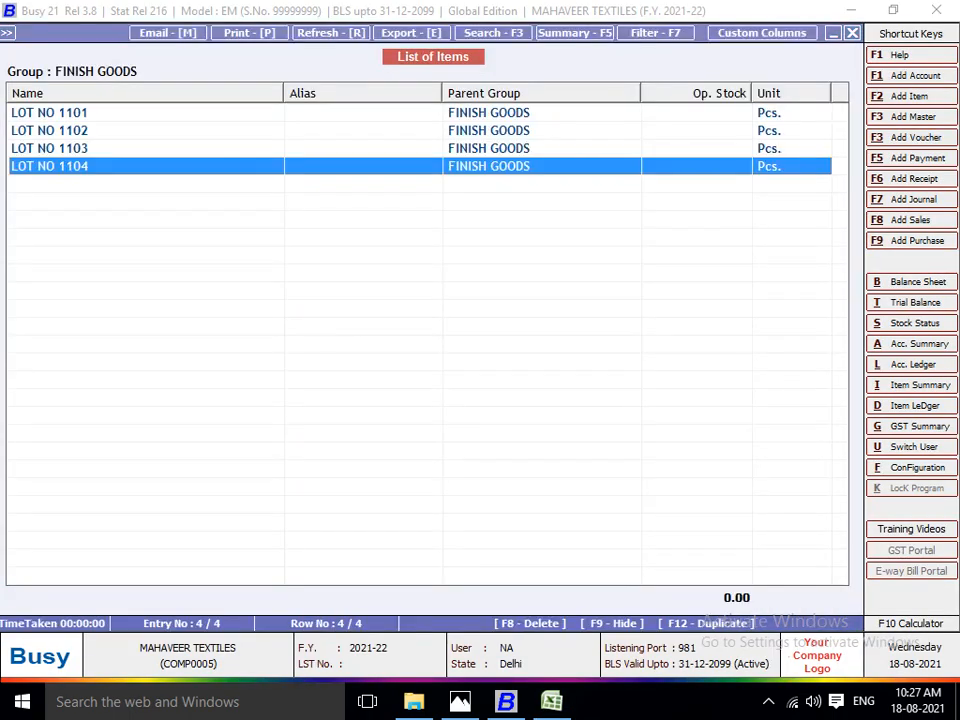
Close the item list and start a new sales voucher in the Main series.
key("Escape")
key("Escape")
key("Escape")
key("Escape")
key("Escape")
key("Escape")
key("Right")
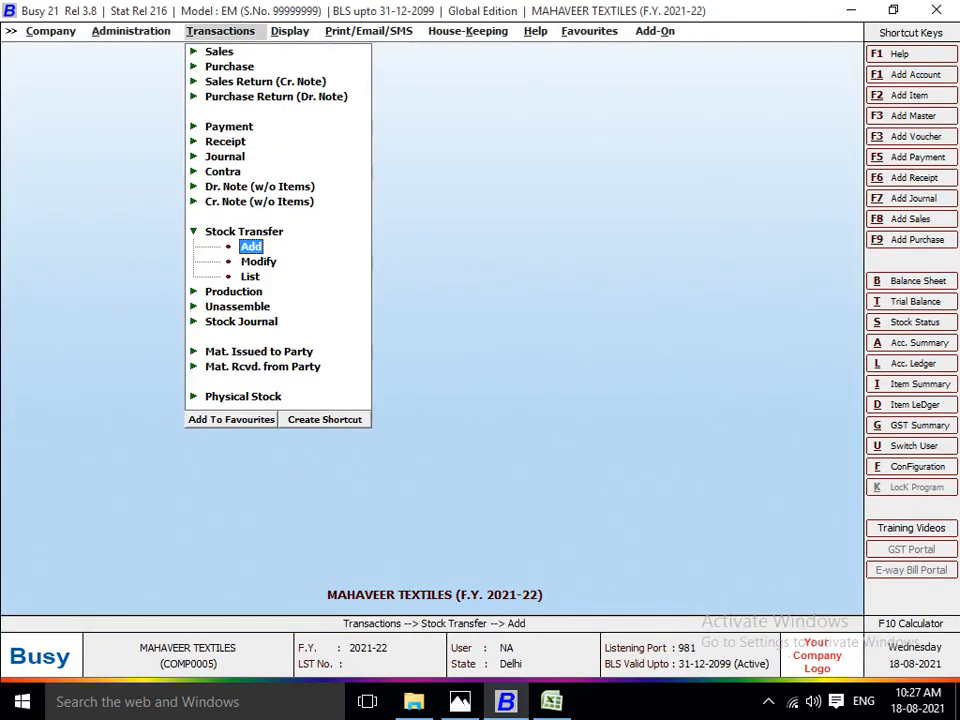
key("Left")
key("Up")
key("Up")
key("Up")
key("Up")
key("Up")
key("Up")
key("Up")
key("Up")
key("Up")
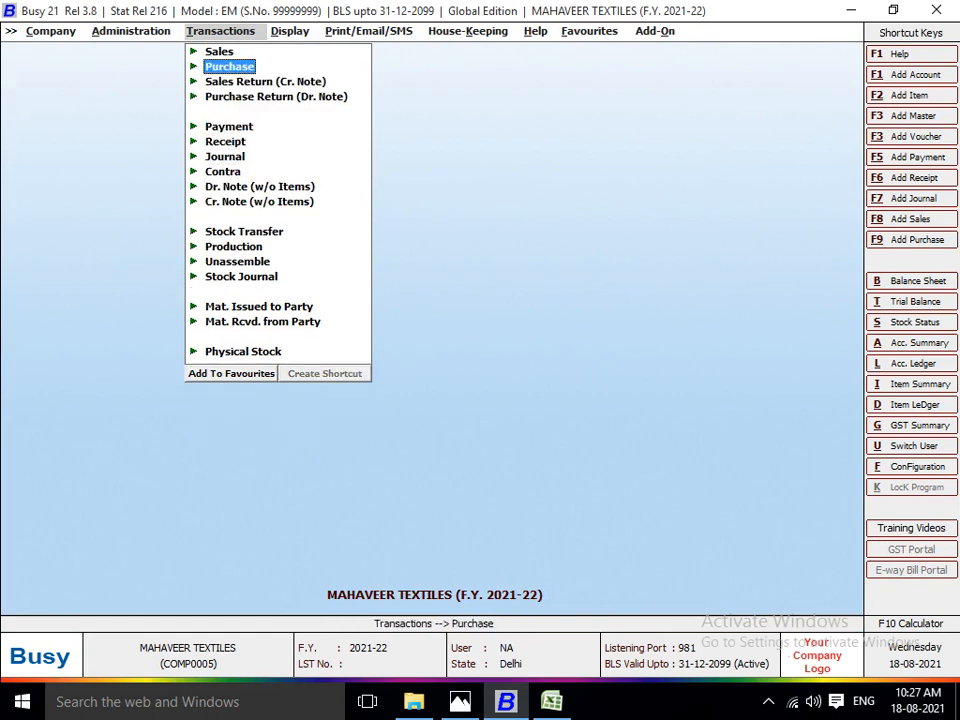
key("Up")
key("Right")
key("Return")
key("Return")
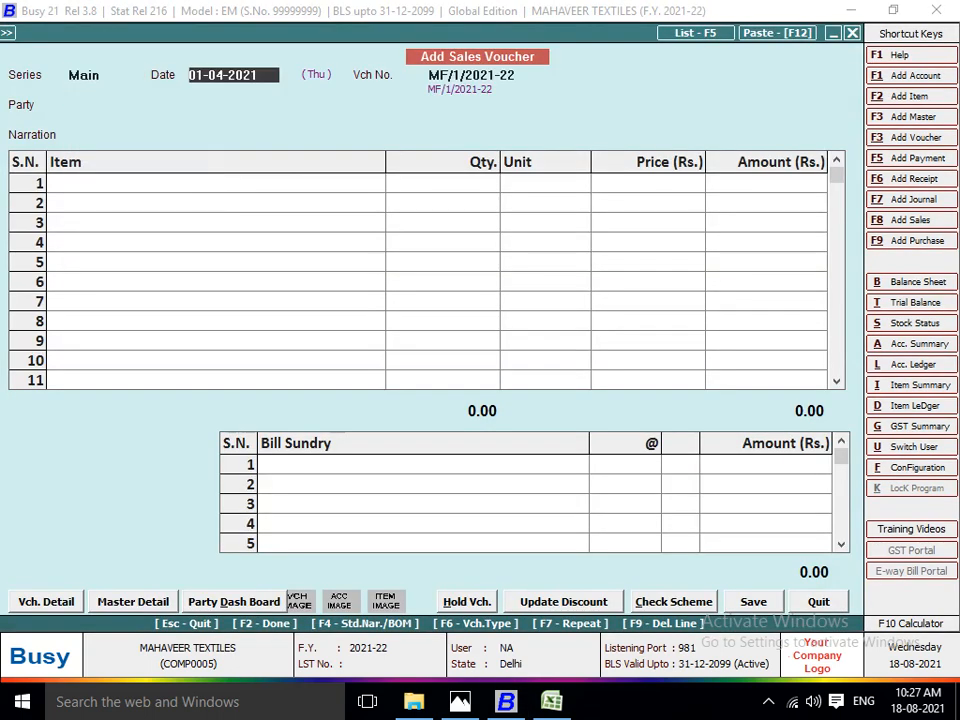
Consult the invoice image in Photos and date the sales voucher 25-04-2021 in Busy.
key("alt+Tab")
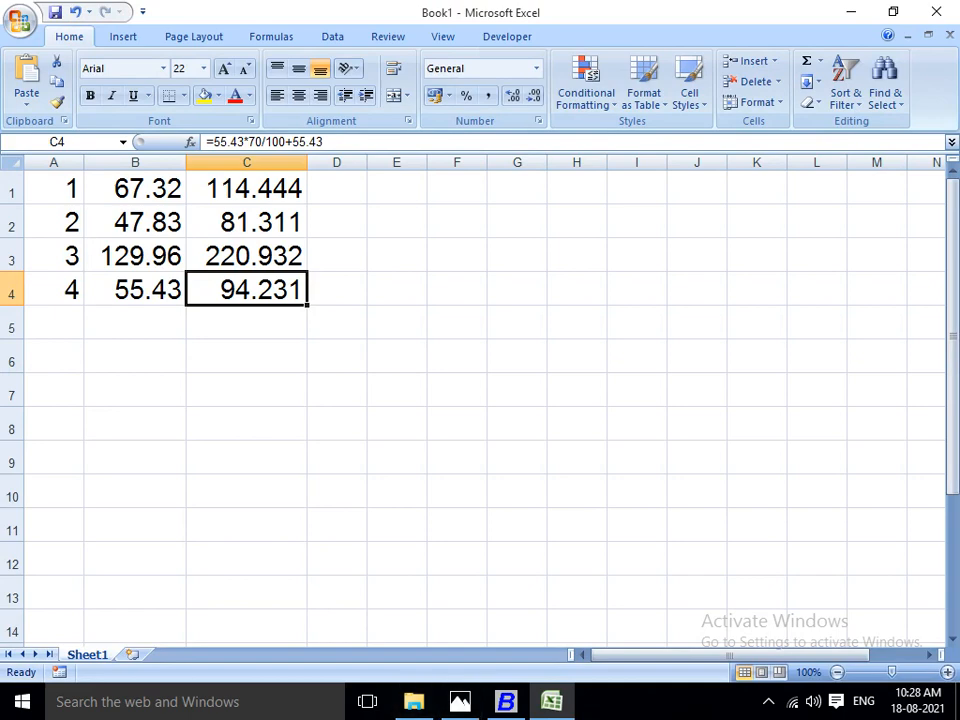
key("alt+Tab")
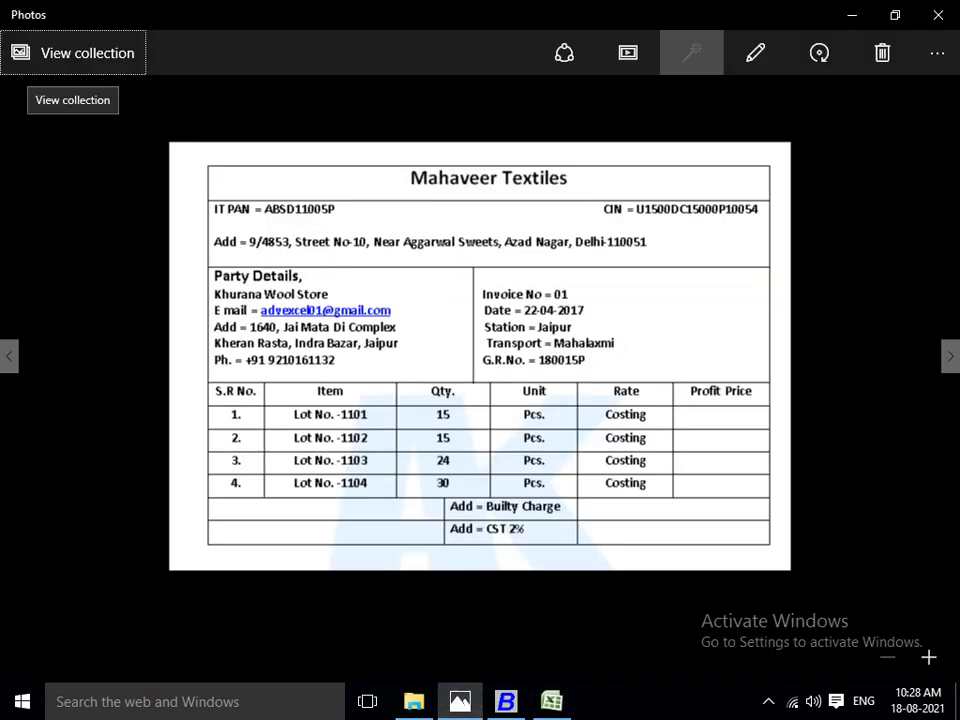
key("alt+Tab")
key("alt+Tab")
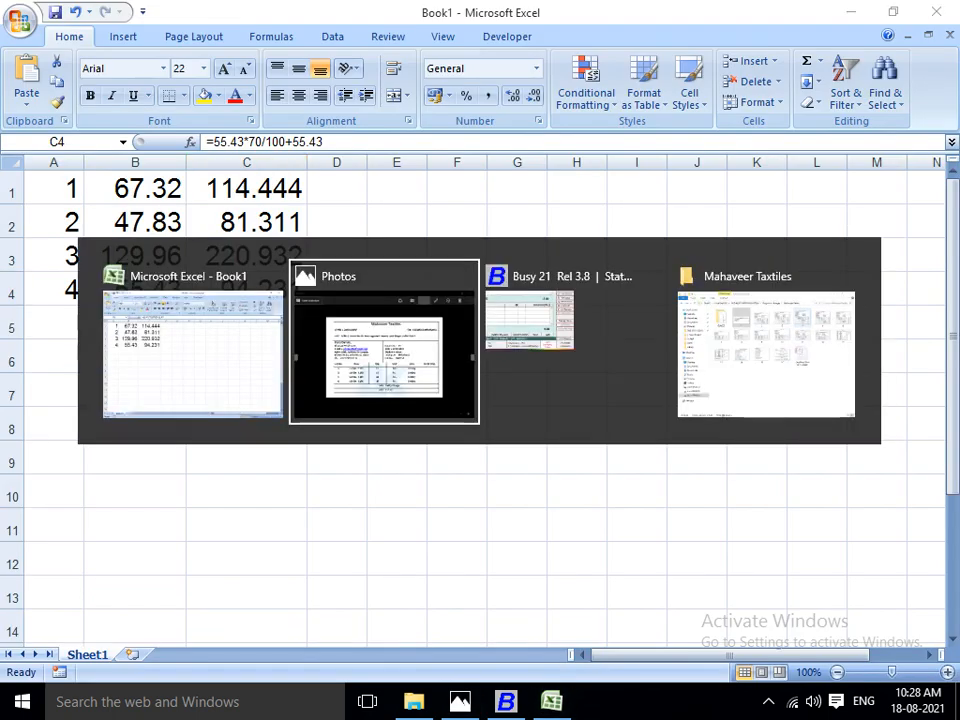
key("alt+Tab")
type("5")
key("Return")
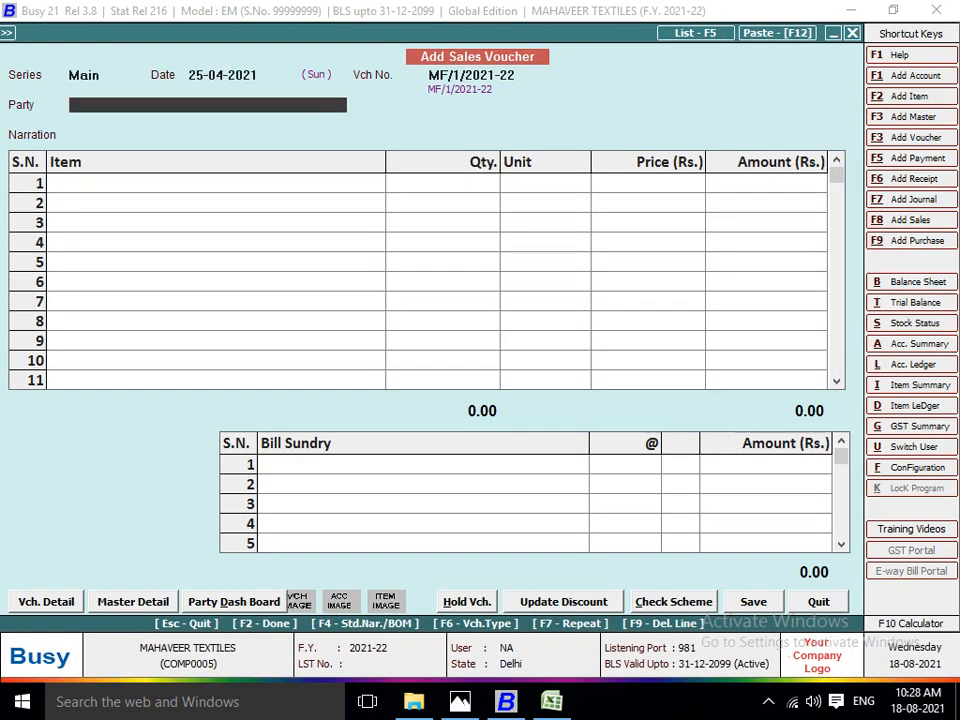
Create a new party account from the voucher and name it KHURANA WOOL STORE, following the invoice image.
key("space")
key("alt+Tab")
key("alt+Tab")
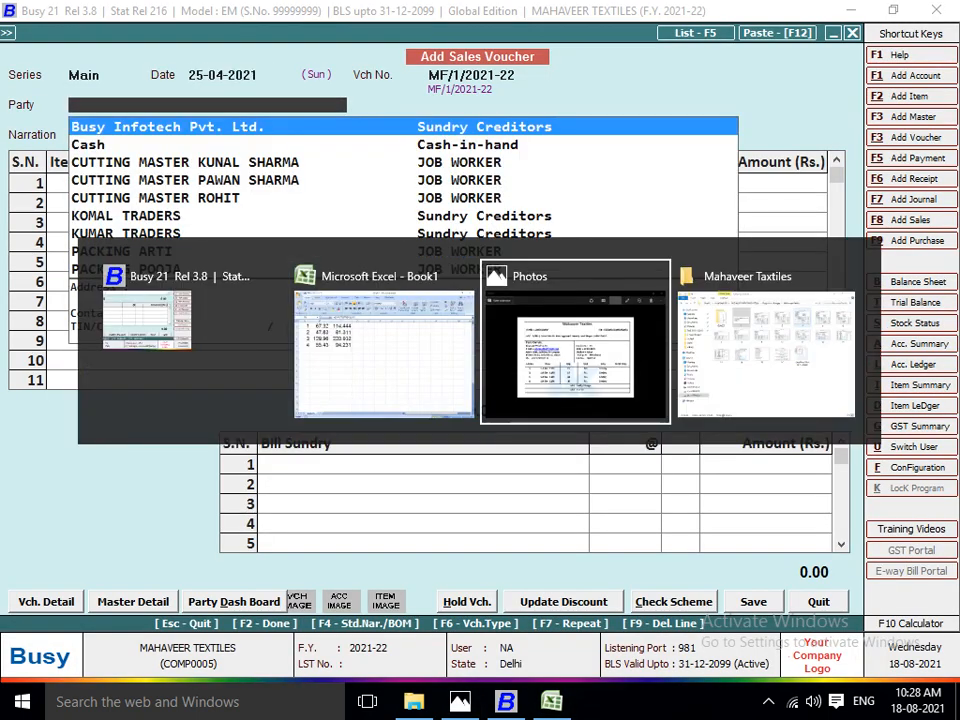
key("alt+Tab")
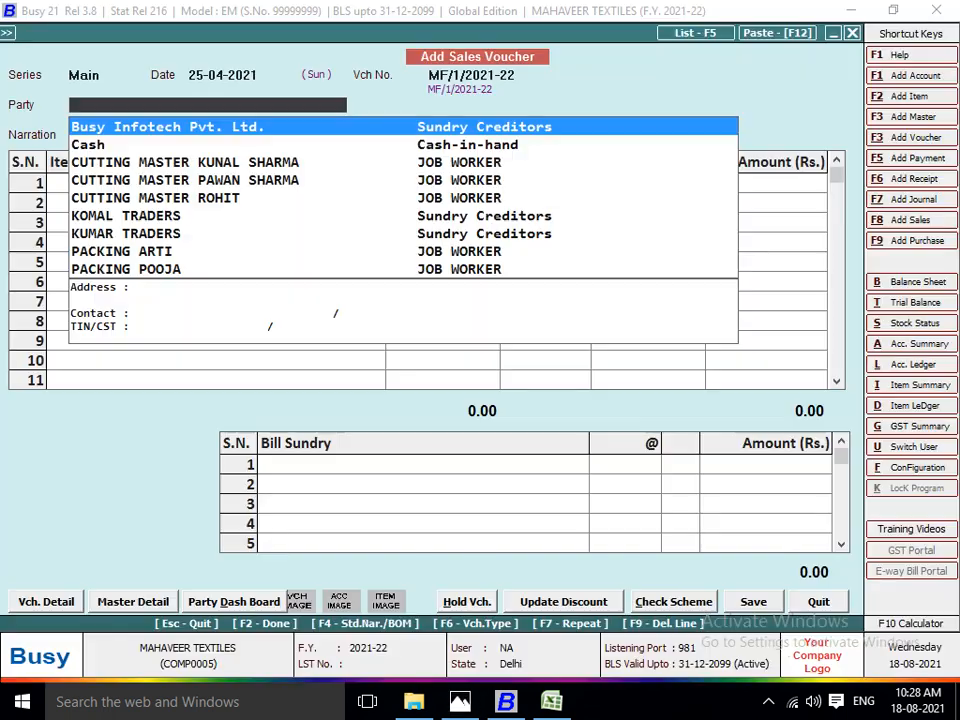
key("F3")
type("KHURA")
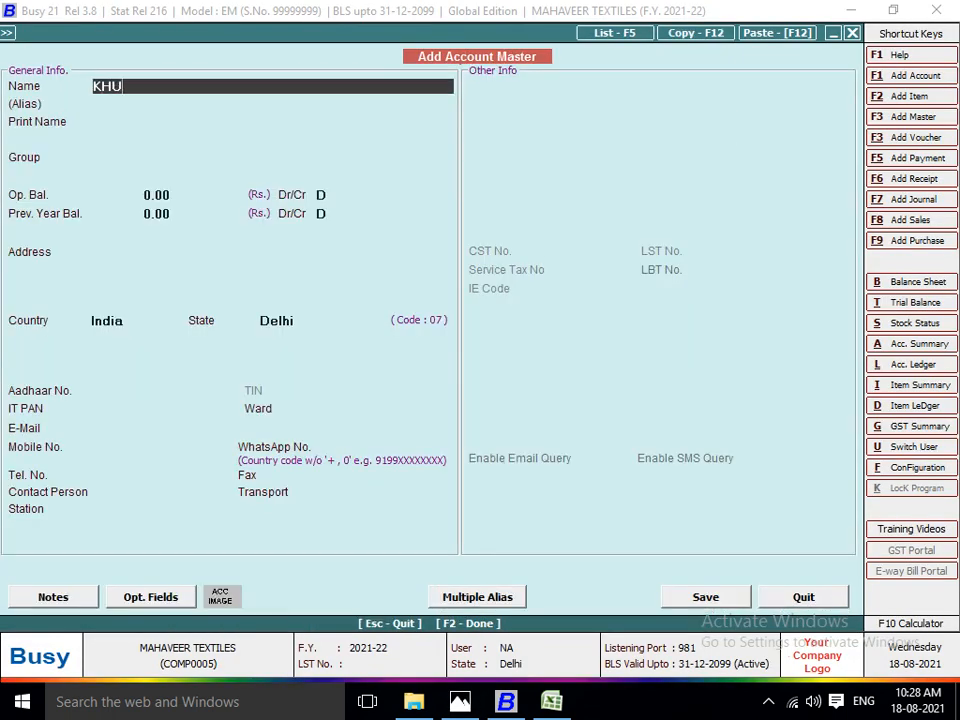
key("BackSpace")
key("BackSpace")
key("alt+Tab")
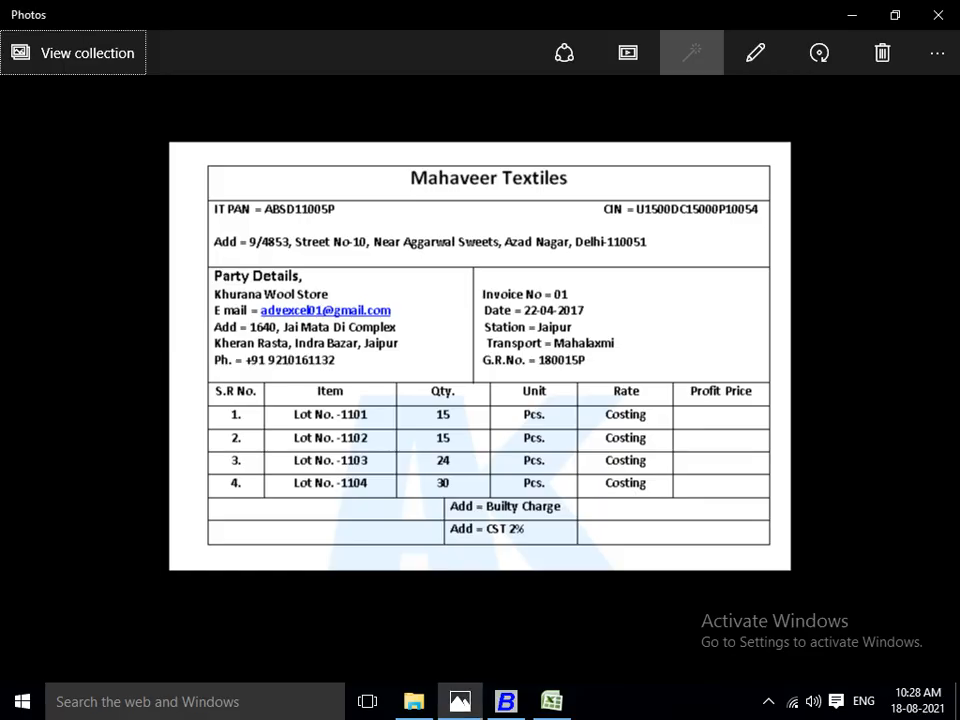
key("alt+Tab")
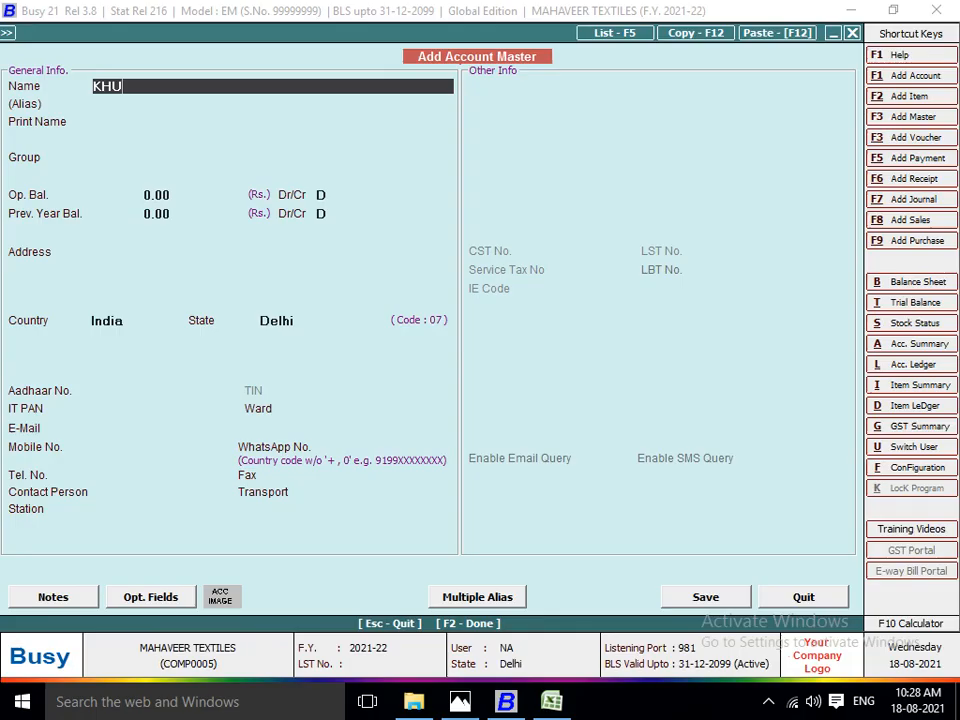
type("RANA WOOL STORE")
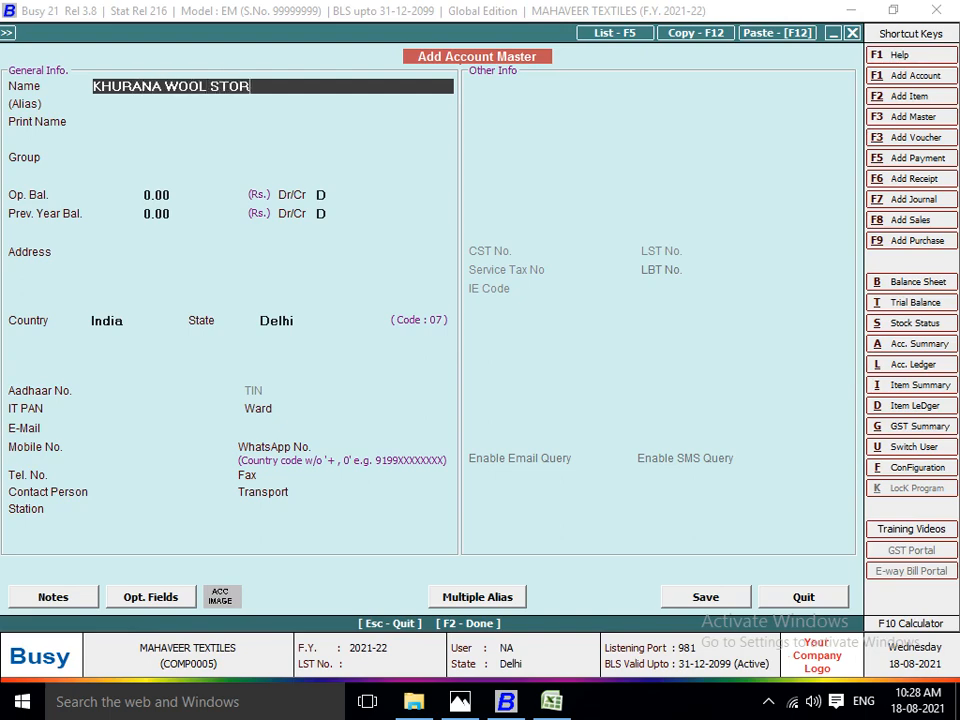
Assign the new account to the Sundry Debtors group, leave its address blank, and save it as the voucher's party.
key("Return")
key("Return")
key("Return")
type("SUN")
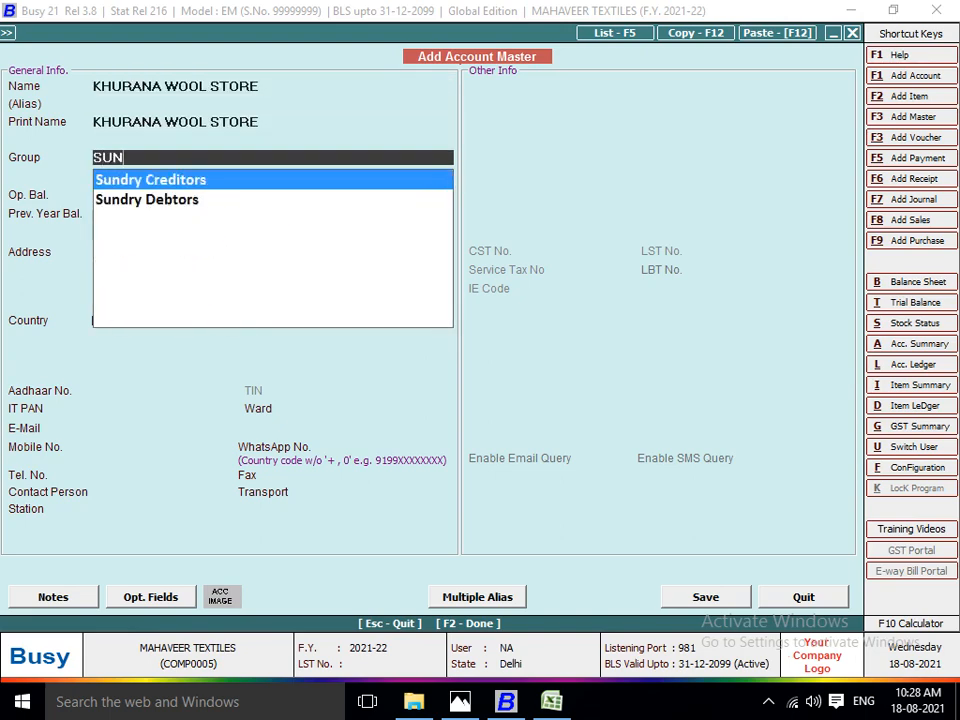
key("Down")
key("Return")
key("Return")
key("Return")
key("Return")
key("Return")
key("Return")
key("Return")
key("Return")
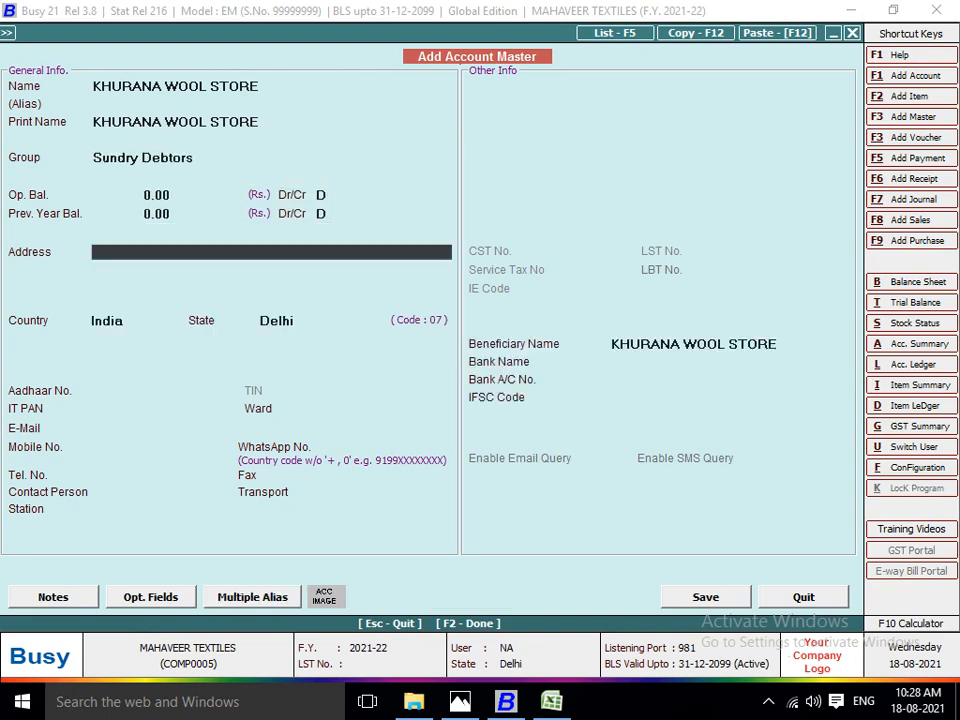
key("Return")
key("Return")
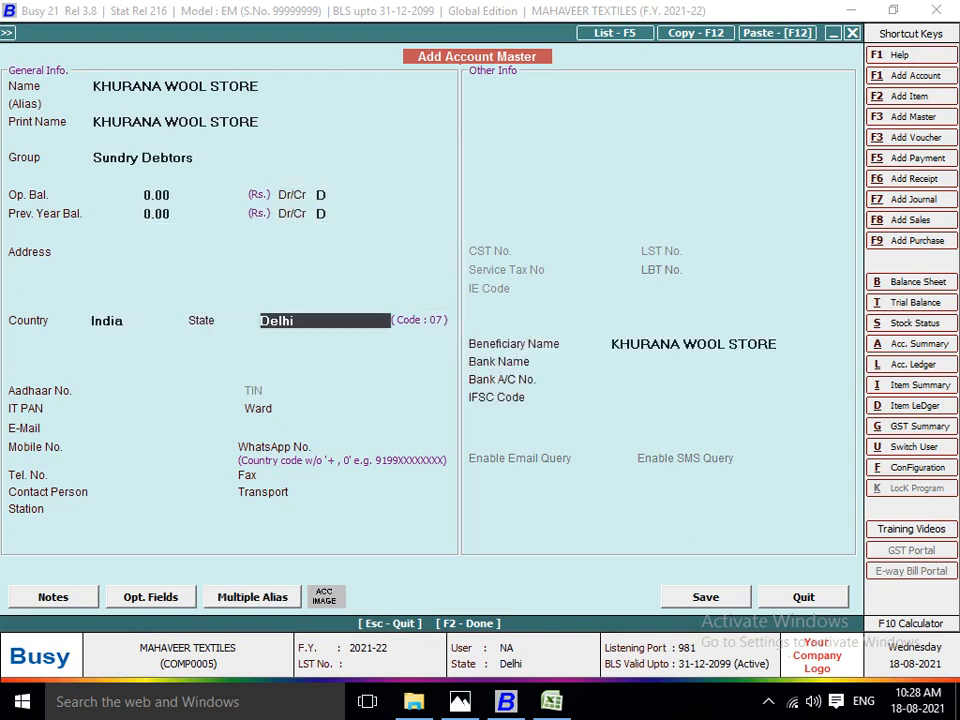
key("F2")
key("Return")
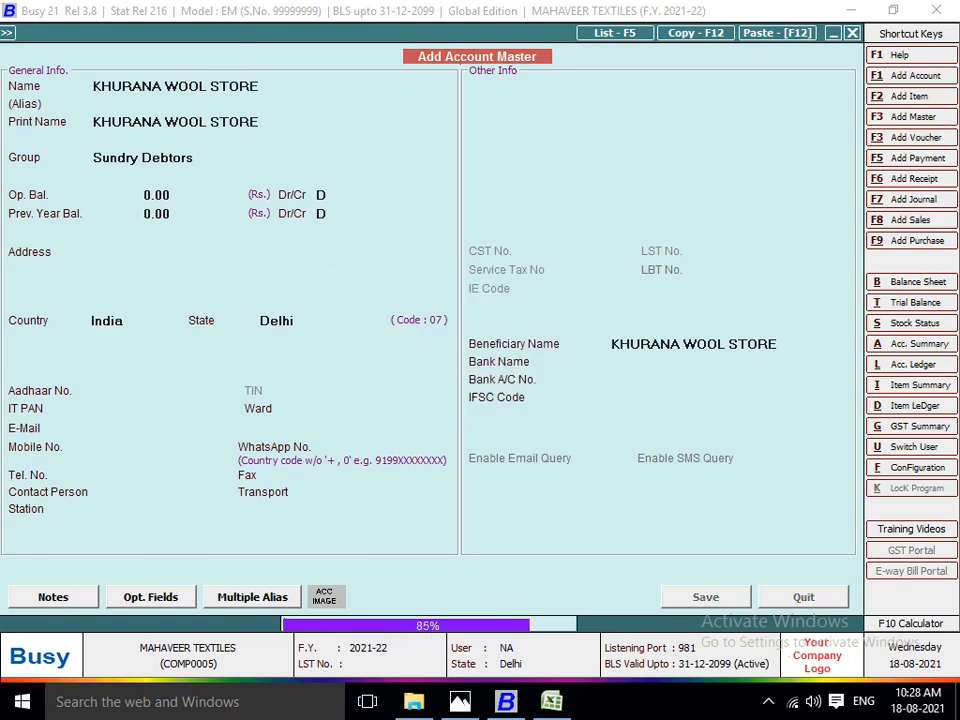
key("Return")
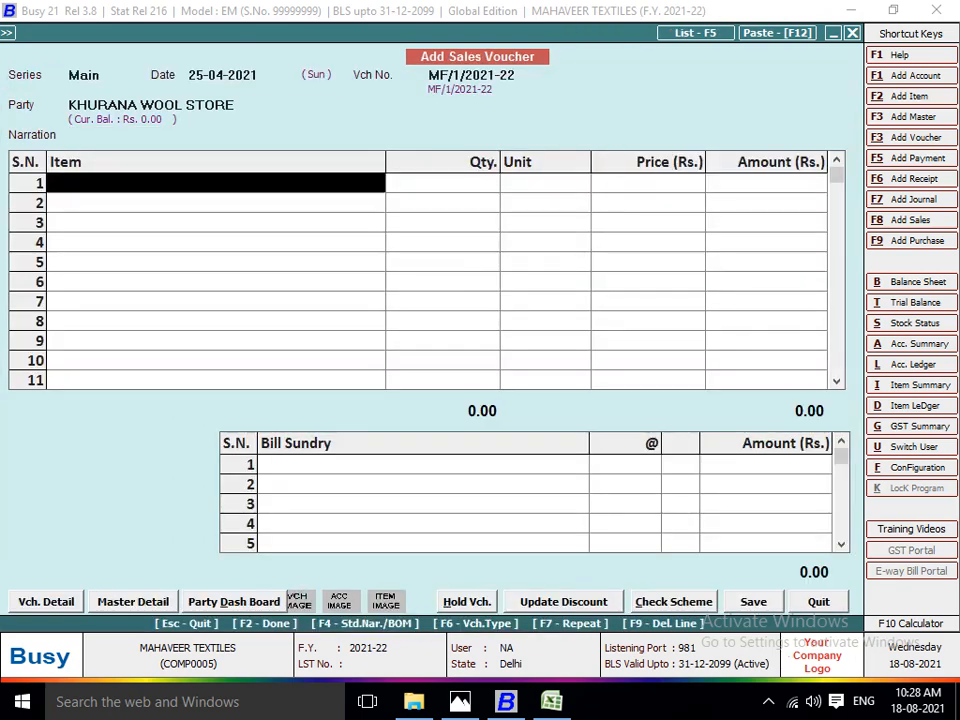
Enter LOT NO 1101 from the Main Store on the voucher's first line with a quantity of 15 pieces.
type("LOT")
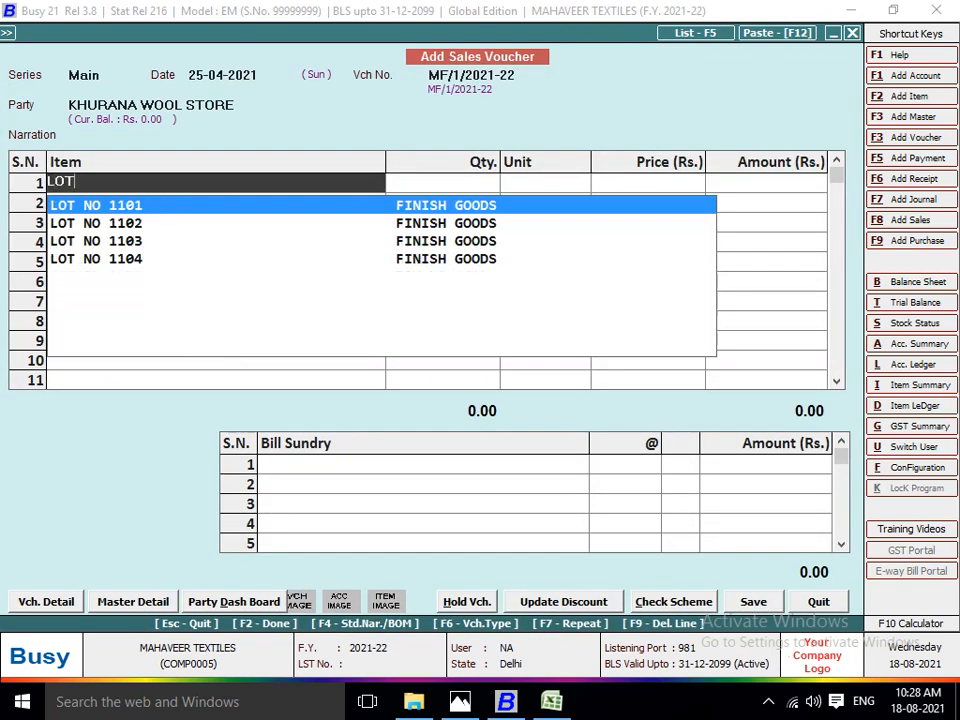
key("Return")
key("Down")
key("Down")
key("Down")
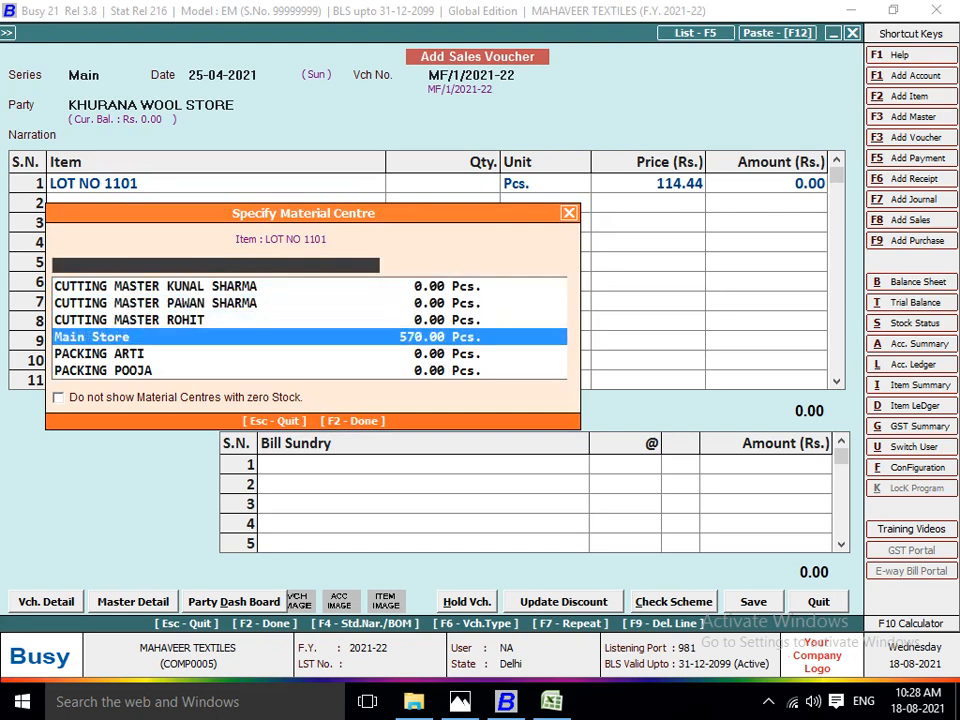
key("Return")
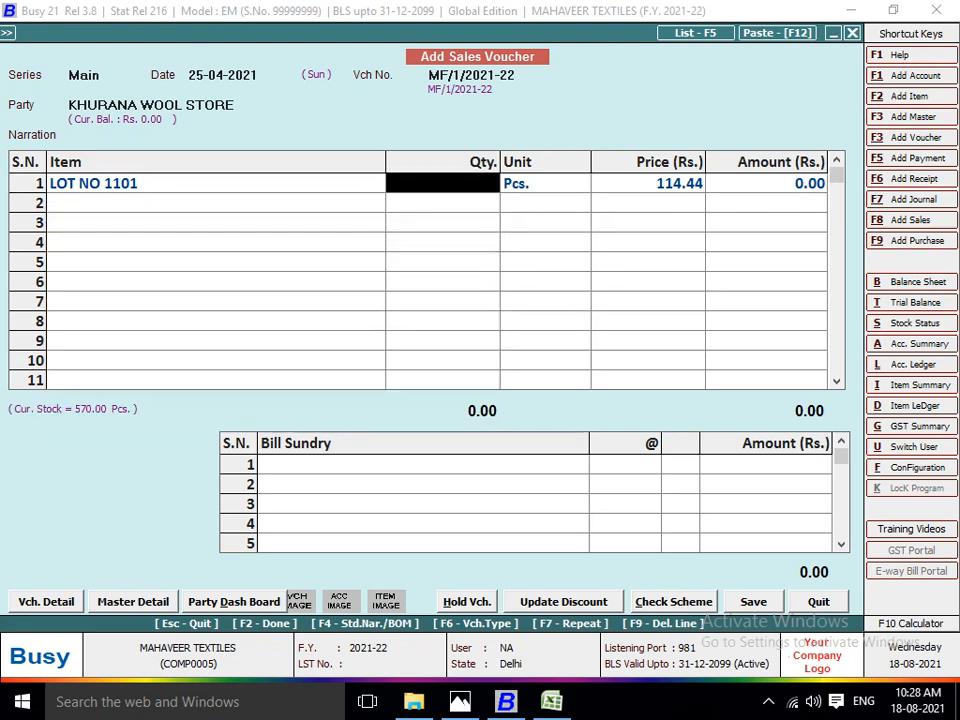
key("alt+Tab")
key("alt+Tab")
type("15")
key("Return")
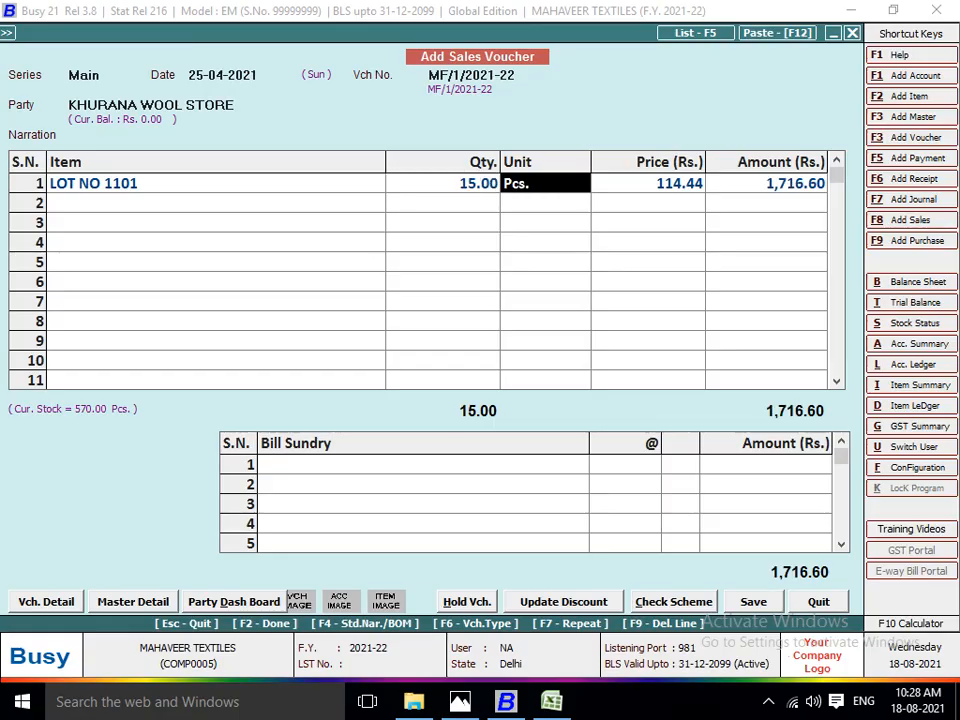
key("Return")
key("Return")
key("Return")
key("alt+Tab")
key("alt+Tab")
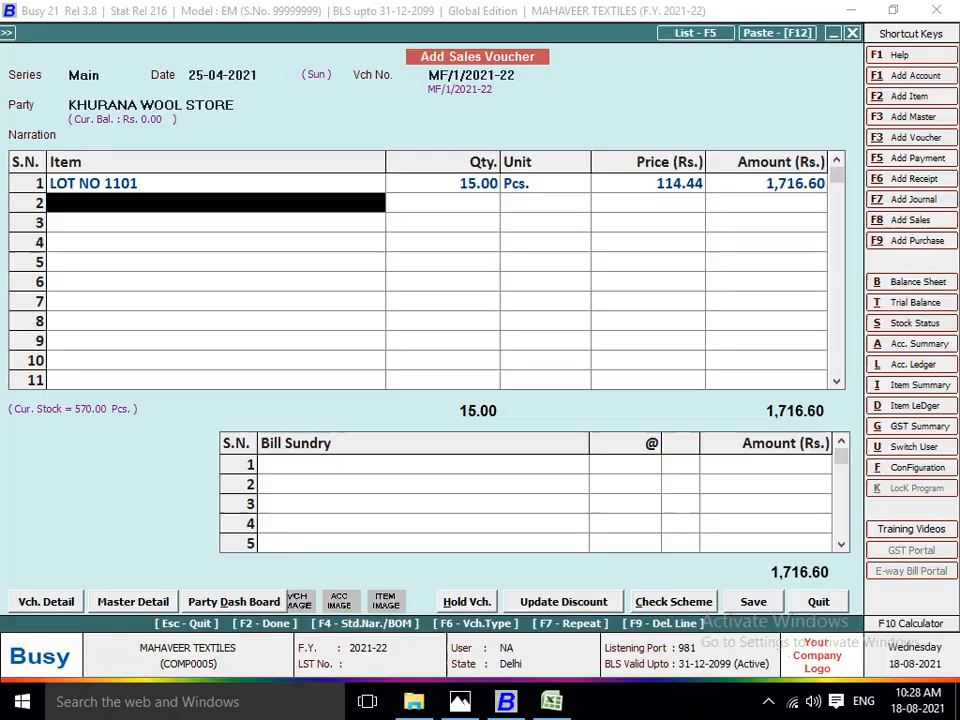
key("Return")
type("lo")
key("Down")
key("Down")
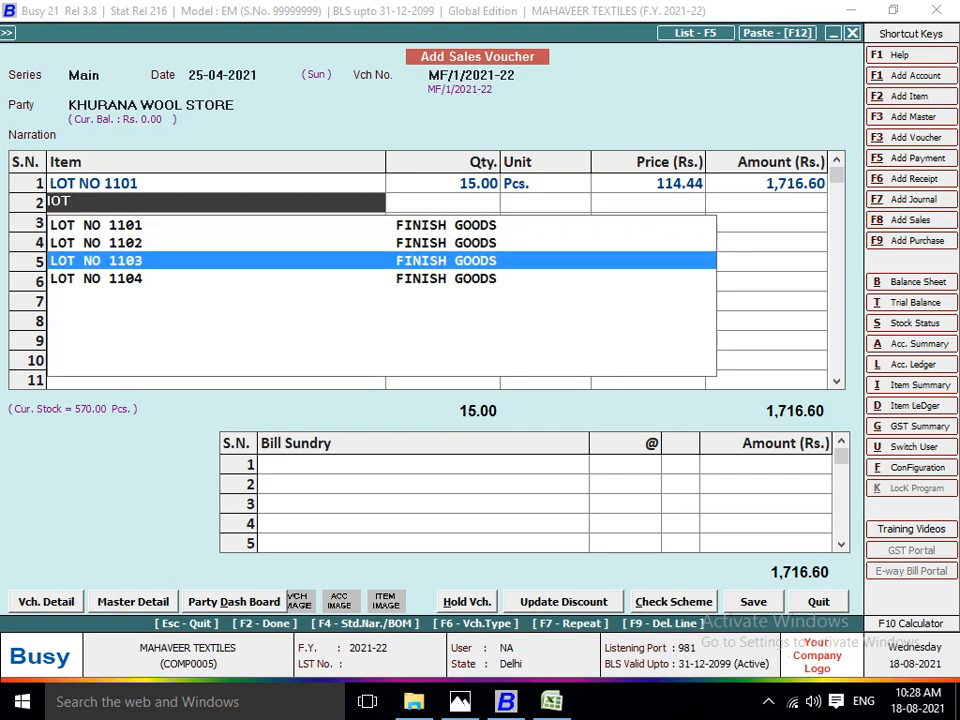
key("Return")
key("Escape")
key("Return")
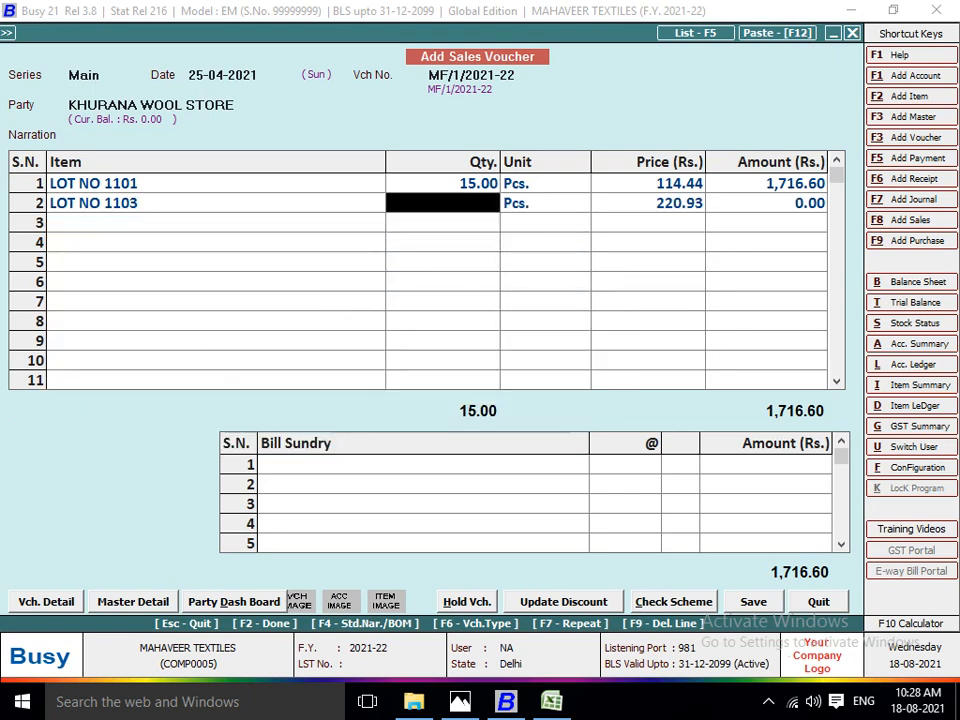
Set the voucher's second line to LOT NO 1102 from the Main Store with a quantity of 15 pieces.
key("Left")
type("lo")
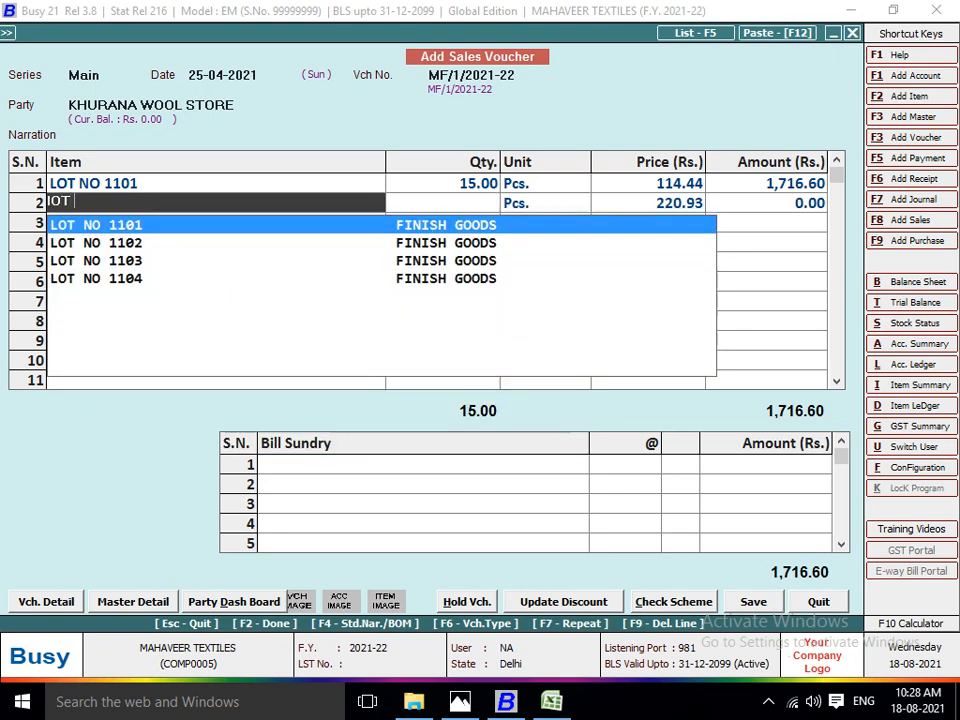
key("Down")
key("Return")
type("ma")
key("Return")
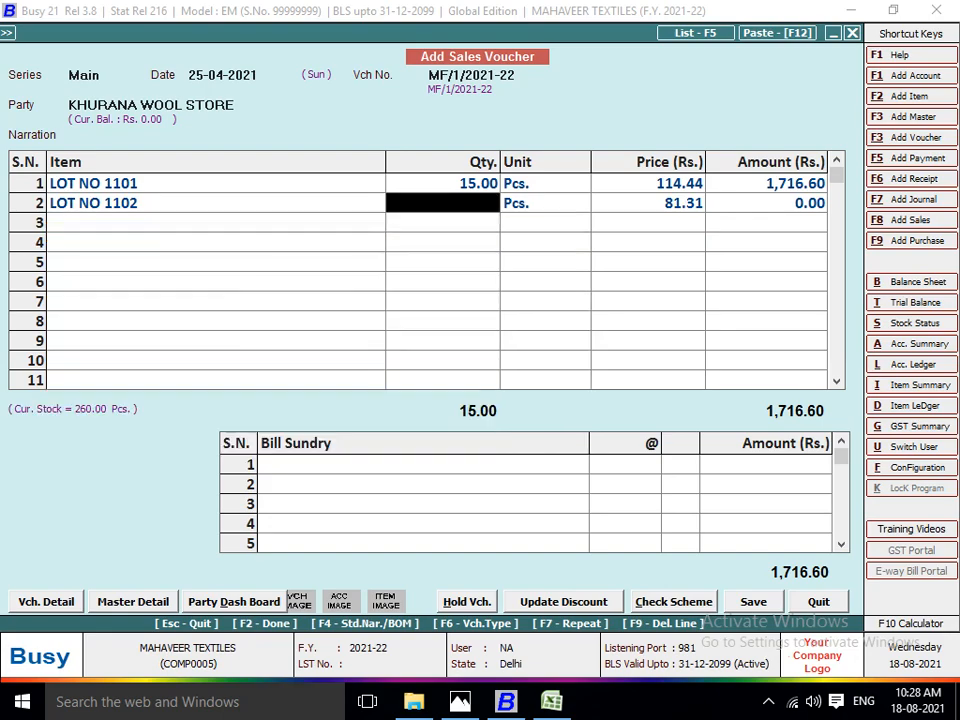
key("alt+Tab")
Enter LOT NO 1103 from the Main Store on the voucher's third line with a quantity of 24 pieces.
key("alt+Tab")
type("15")
key("Return")
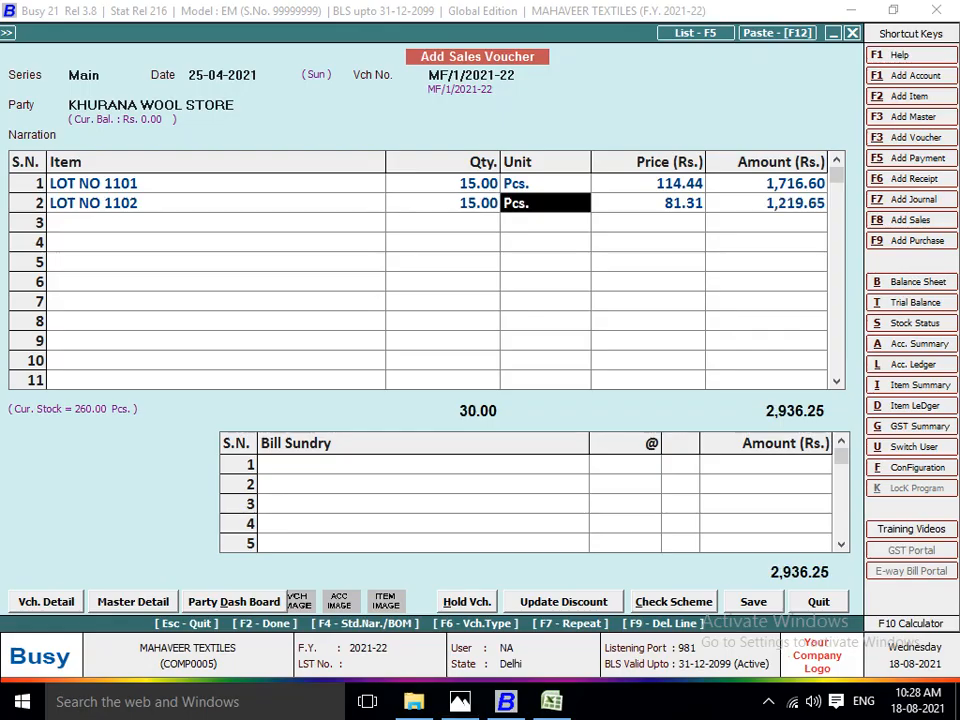
key("Return")
key("Return")
key("Return")
key("alt+Tab")
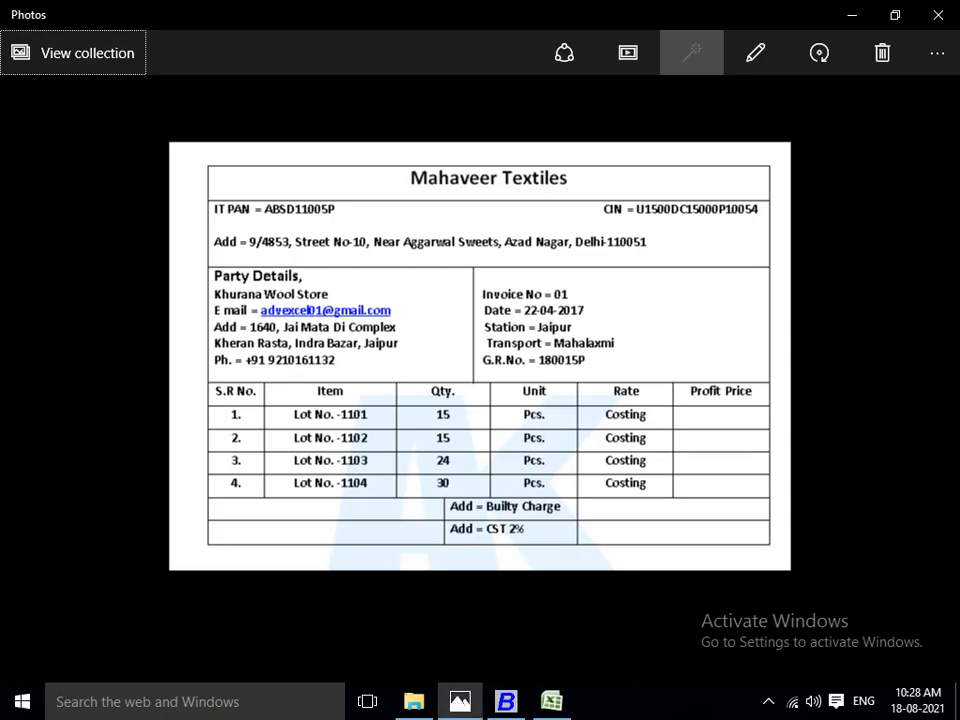
key("alt+Tab")
type("lot")
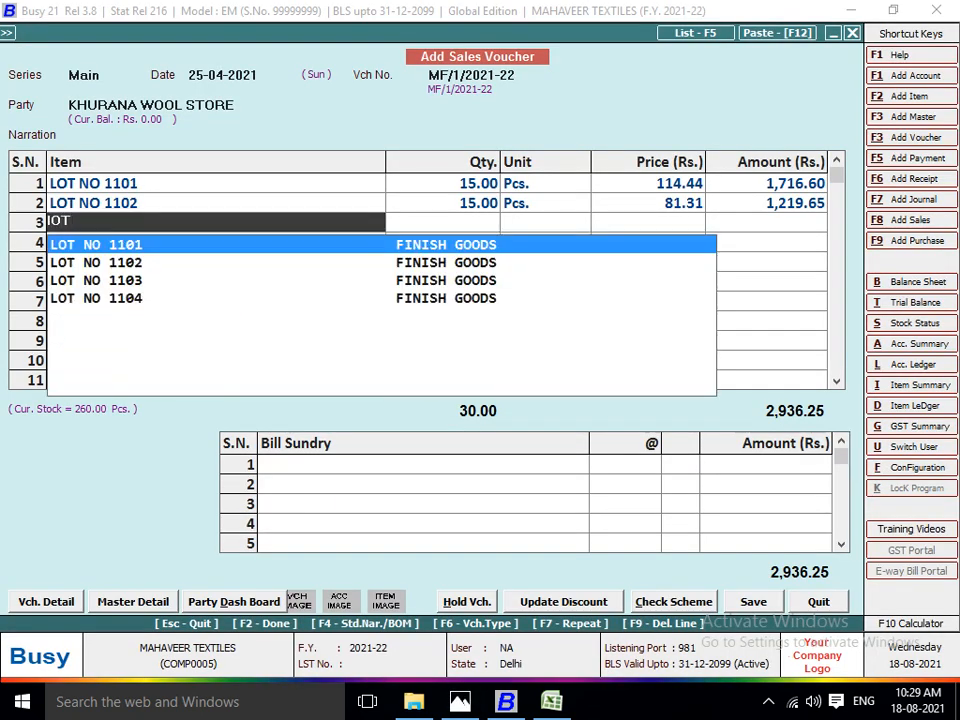
key("Down")
key("Down")
key("Return")
type("ma")
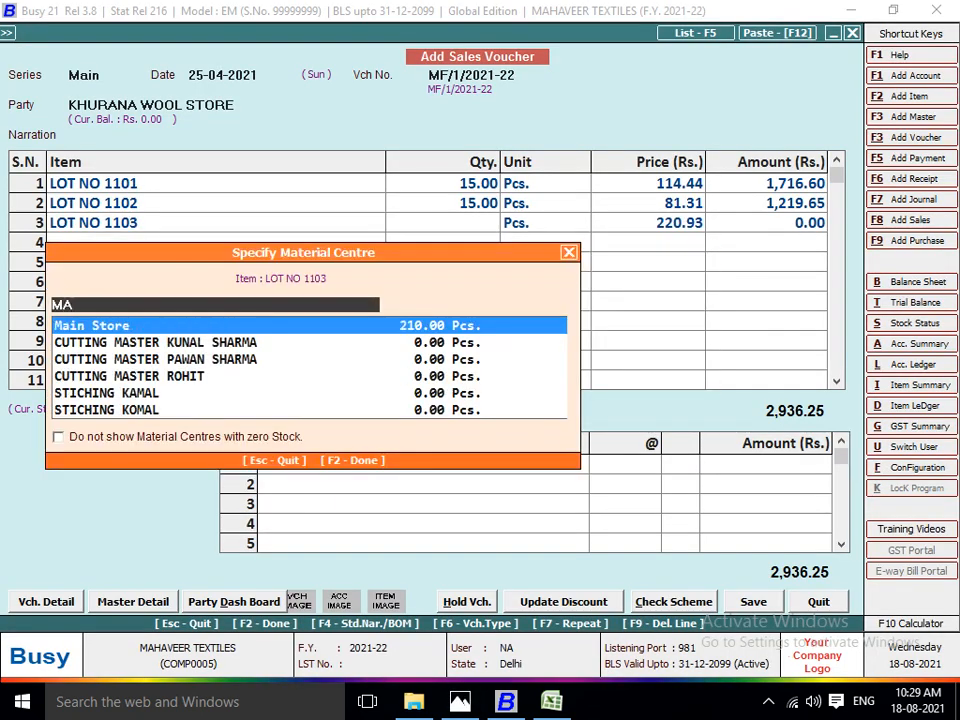
key("Return")
key("alt+Tab")
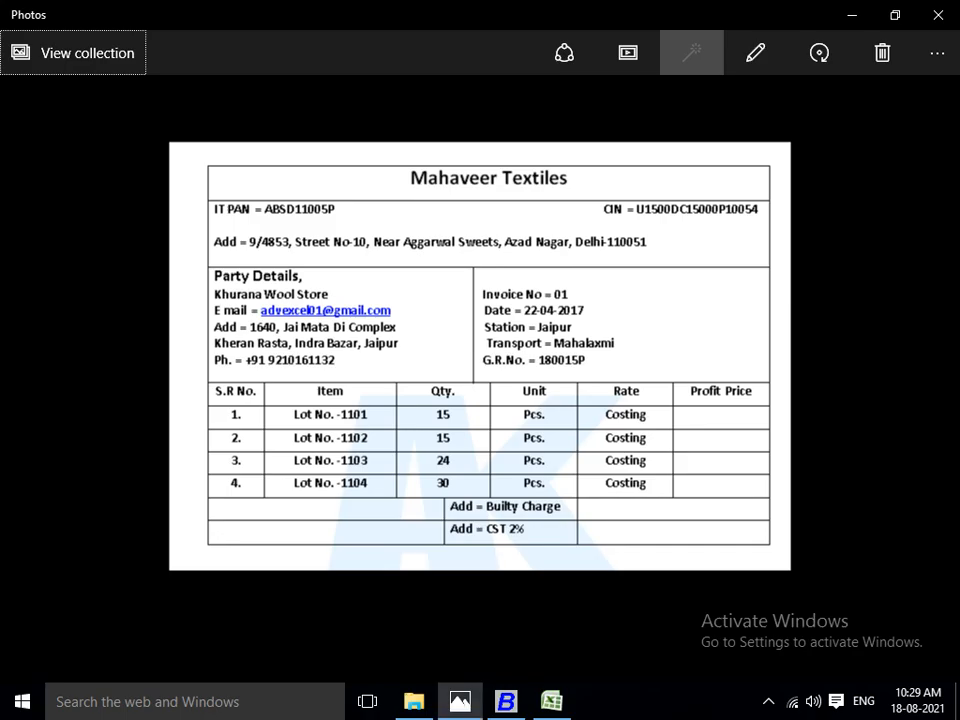
key("alt+Tab")
type("24")
key("Return")
key("Return")
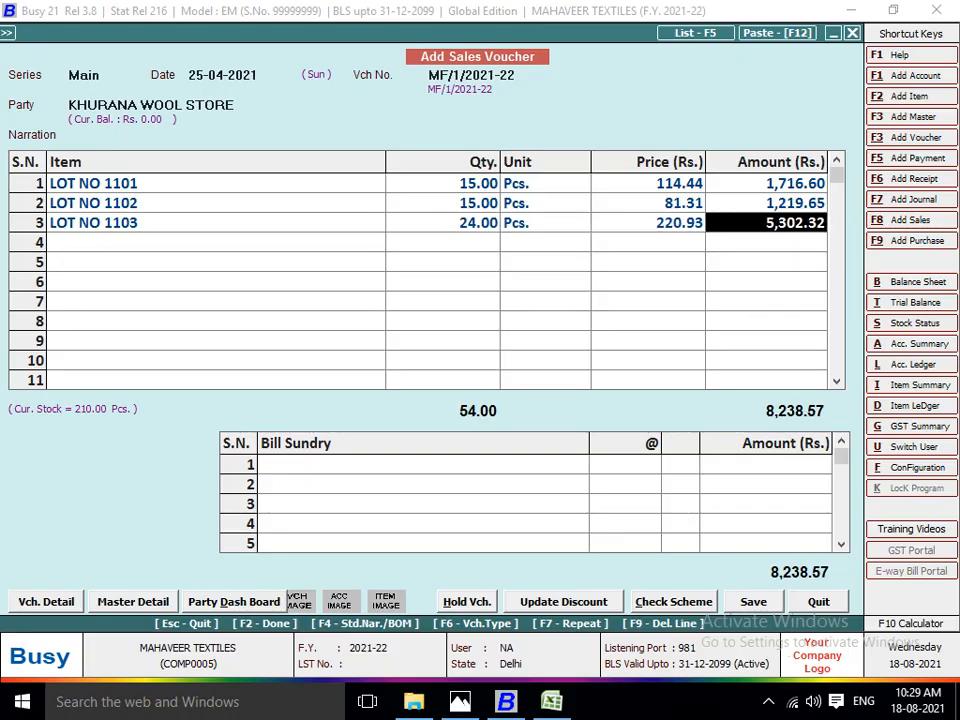
key("Return")
Add LOT NO 1104 from the Main Store as the voucher's fourth line with a quantity of 30 pieces.
key("alt+Tab")
key("alt+Tab")
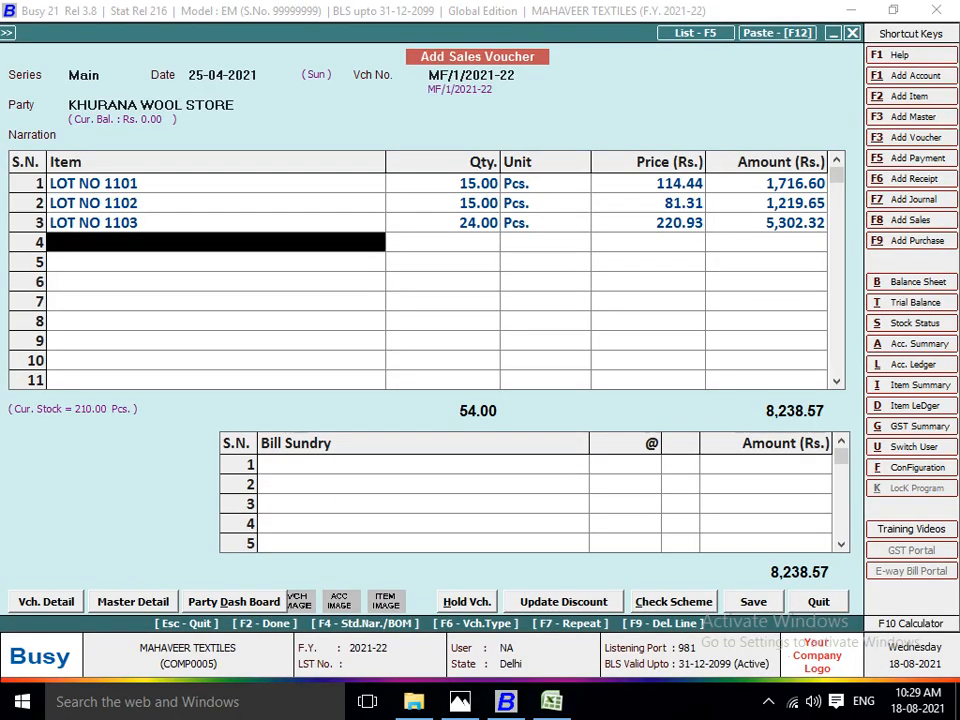
type("LOT")
key("Down")
key("Down")
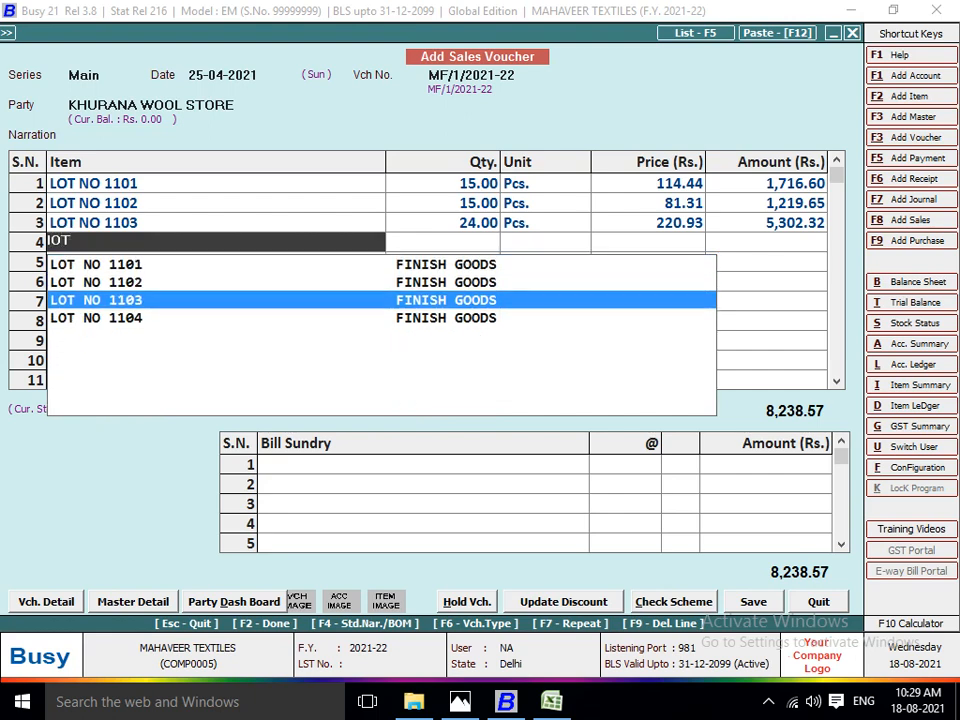
key("Down")
key("Return")
type("MA")
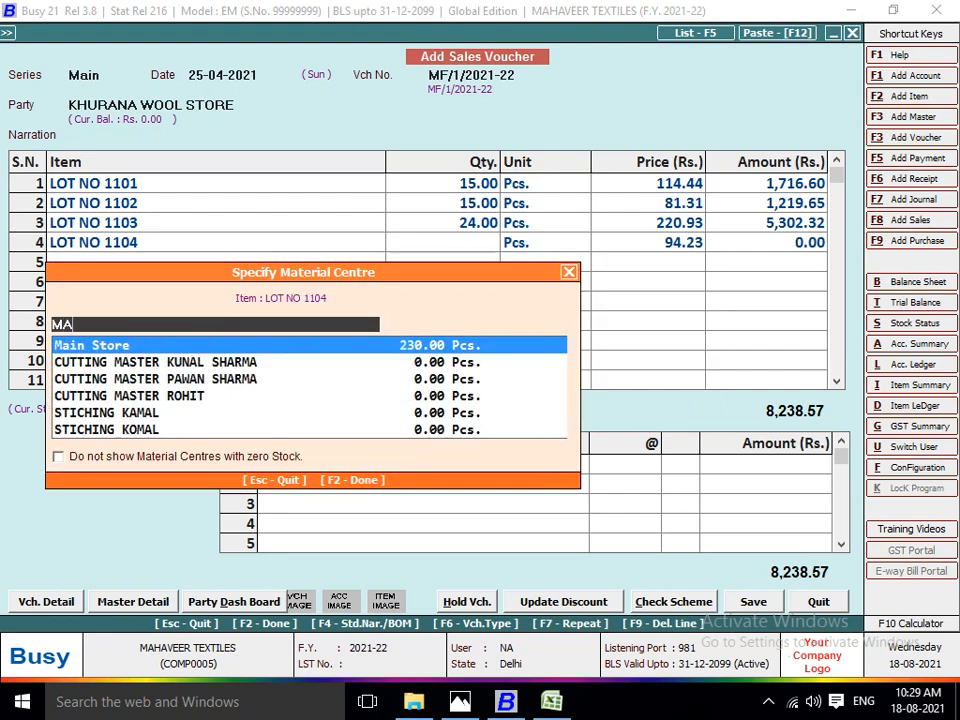
key("Return")
key("alt+Tab")
key("alt+Tab")
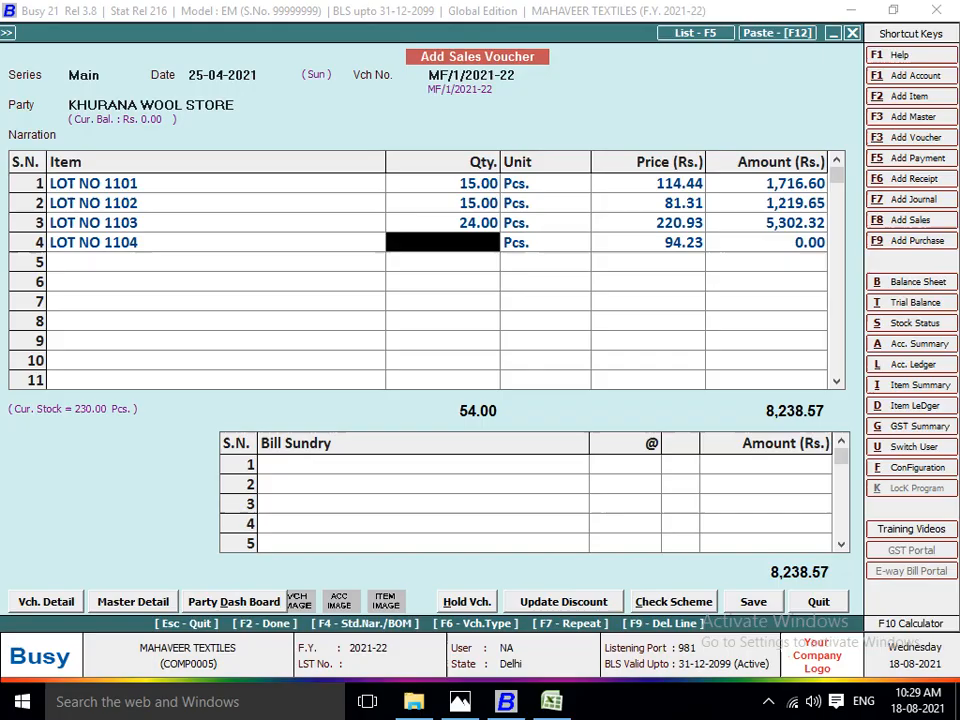
type("30")
key("Return")
key("Return")
key("Return")
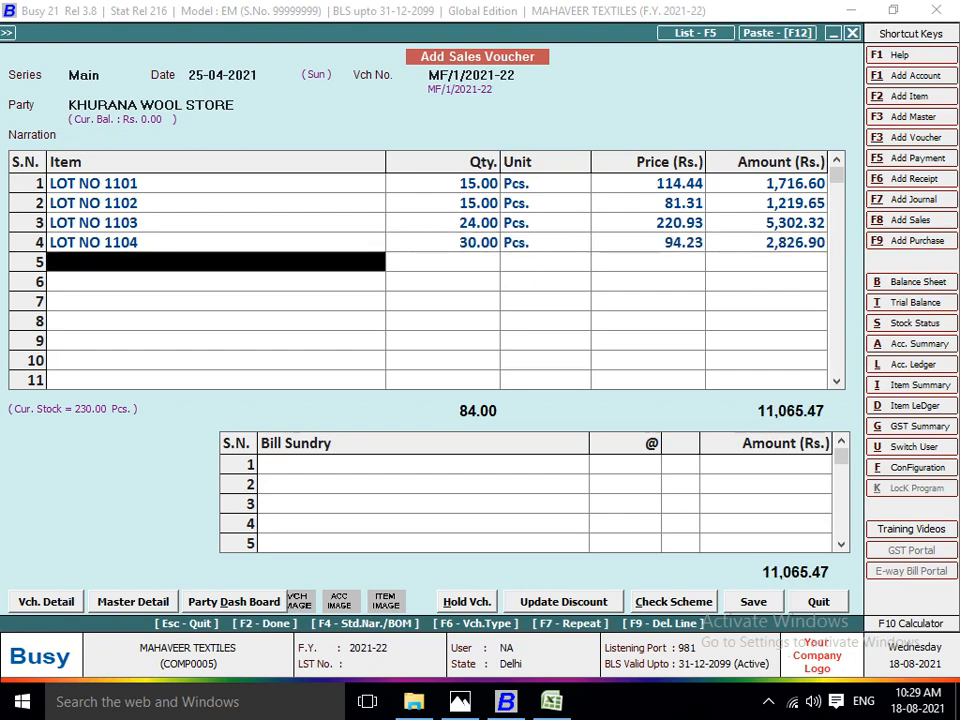
Finish the item list and add a Rounded Off (-) bill sundry of 0.47.
key("Return")
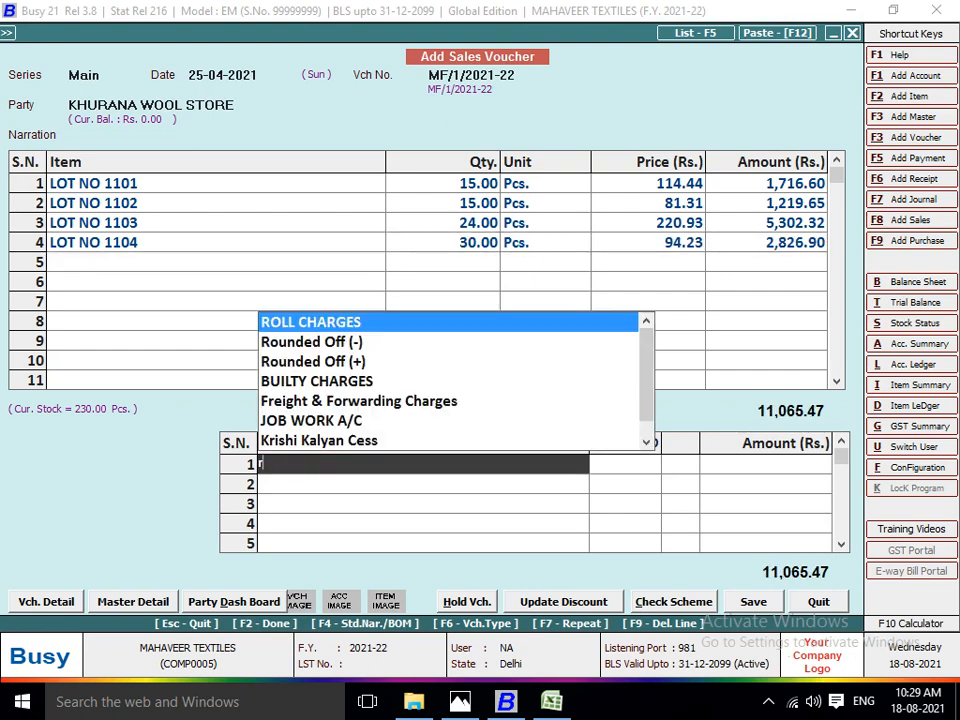
key("Down")
key("Return")
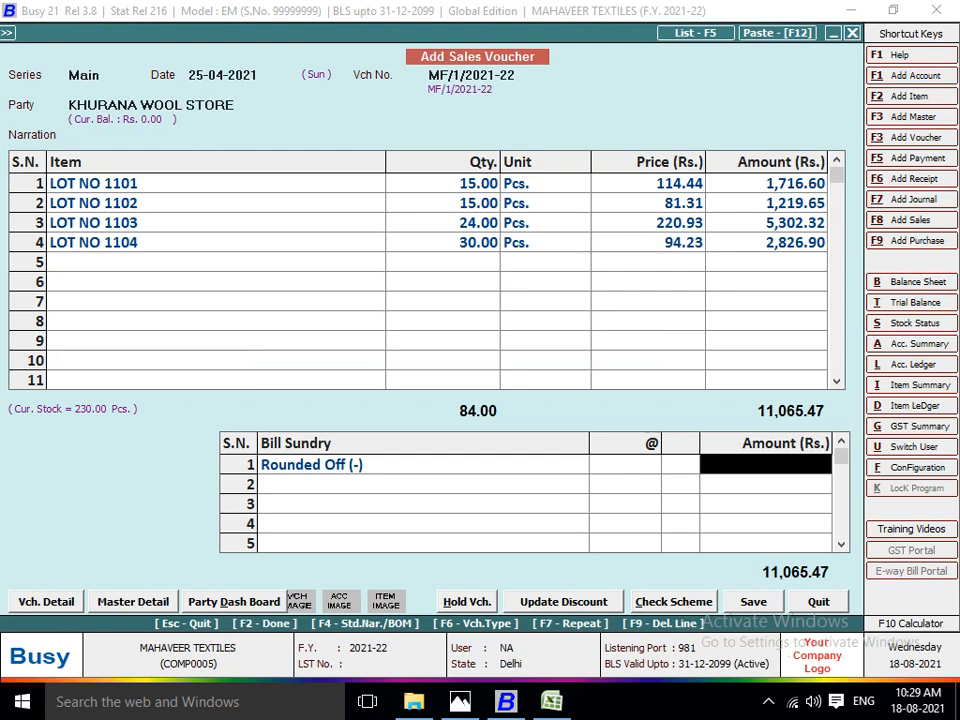
type("0.47")
key("Return")
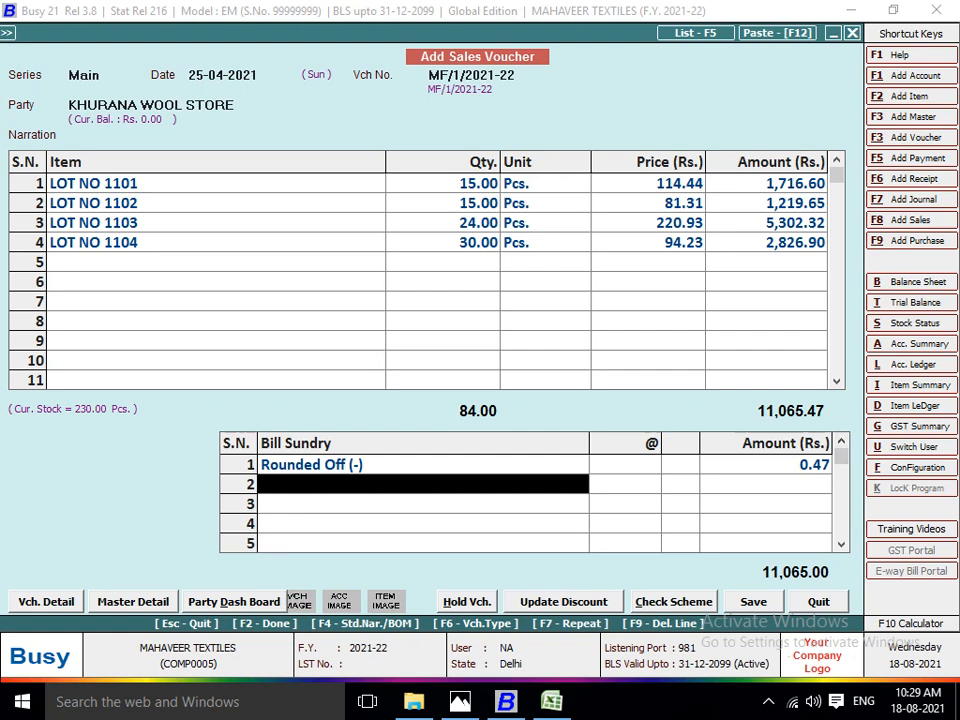
Leave the transport details blank, save the sales voucher, and decline printing the invoice.
key("Return")
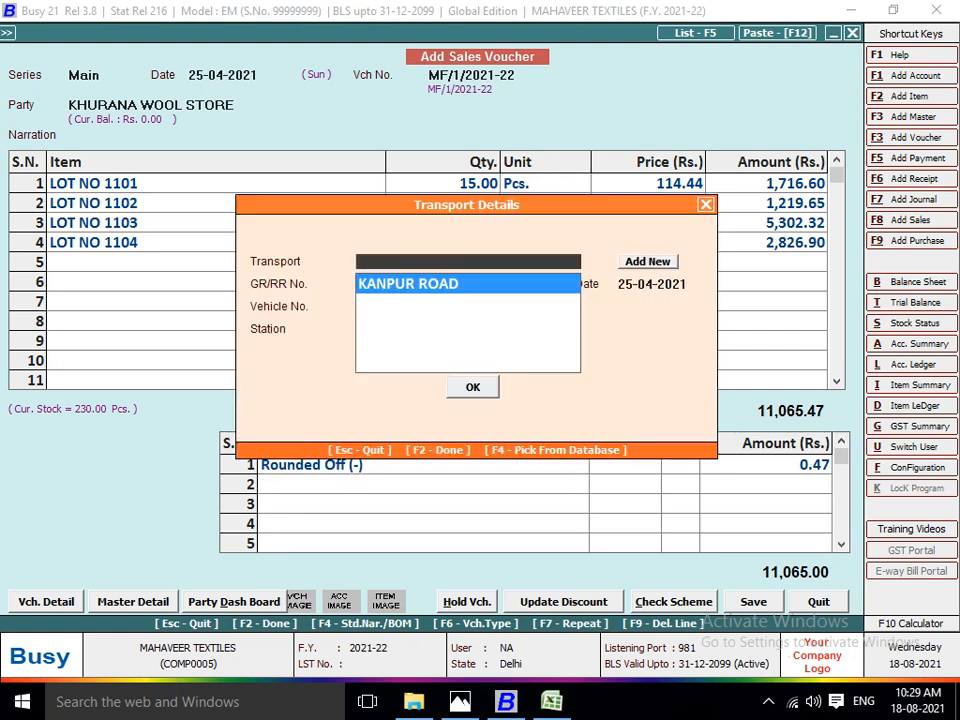
key("alt+Tab")
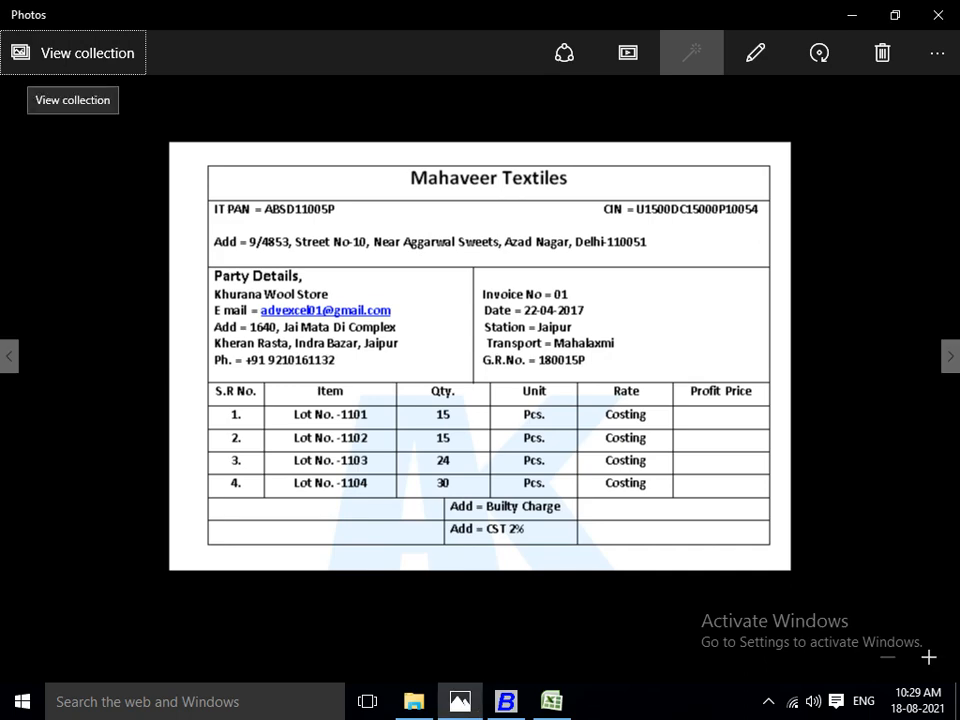
key("alt+Tab")
key("F2")
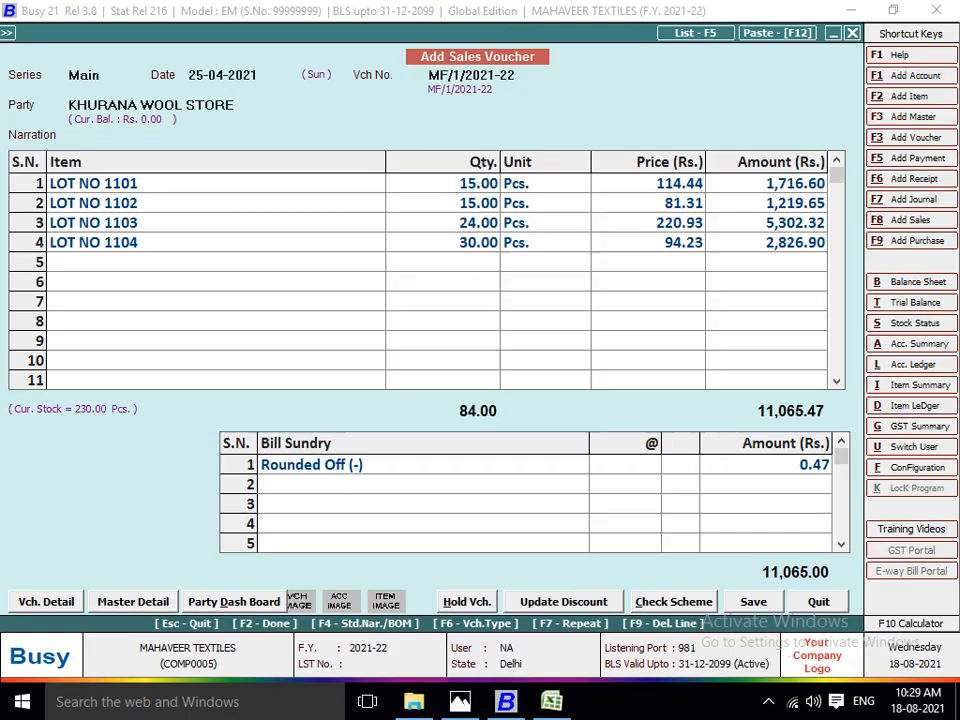
key("Return")
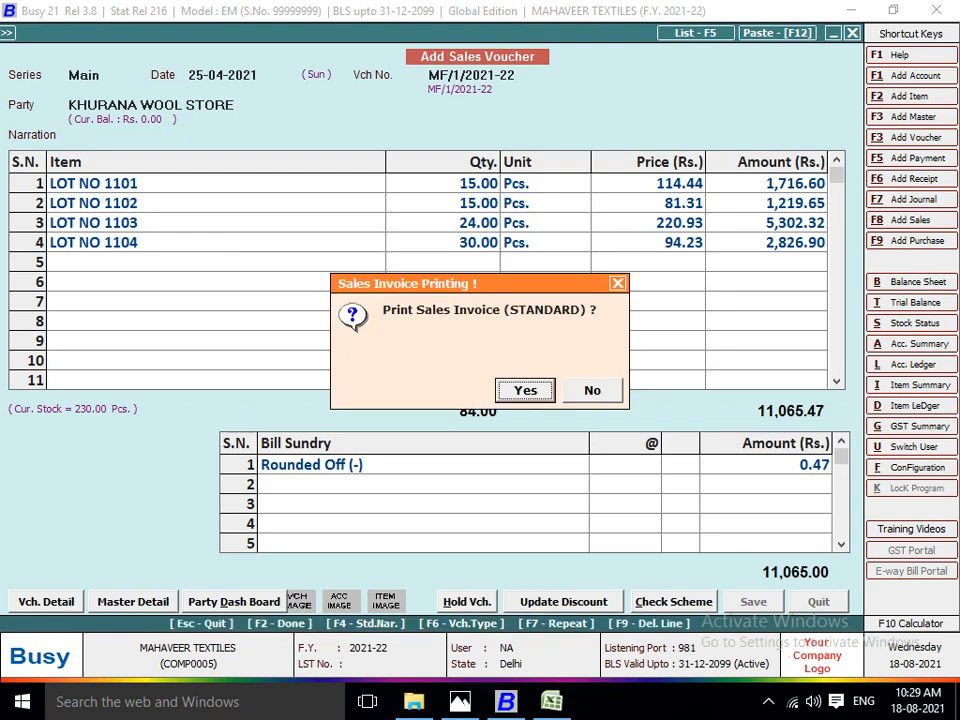
key("Right")
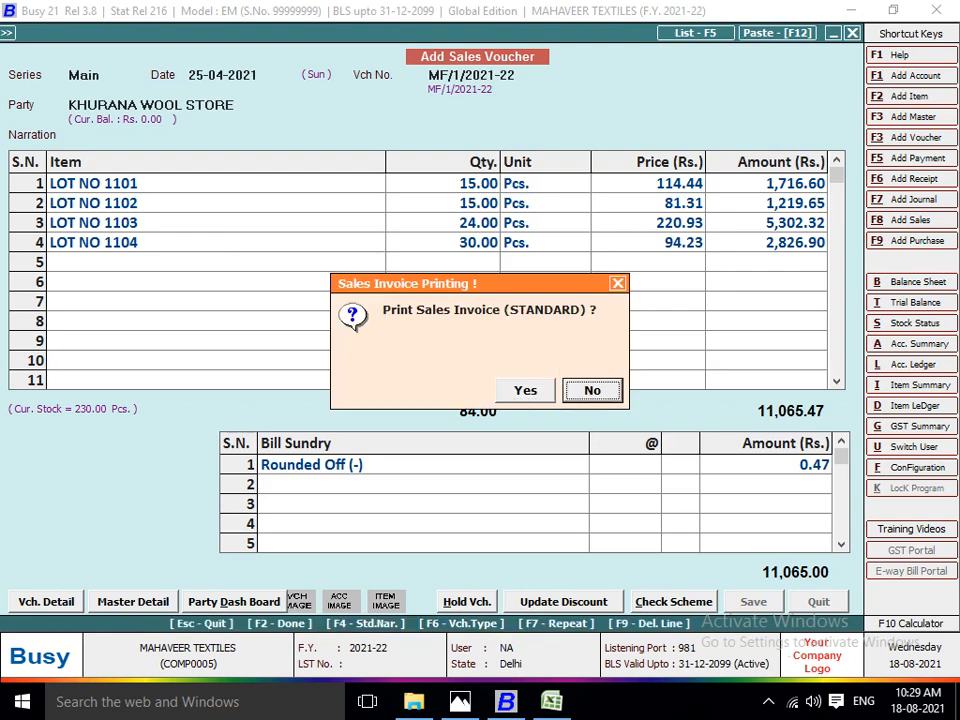
key("Return")
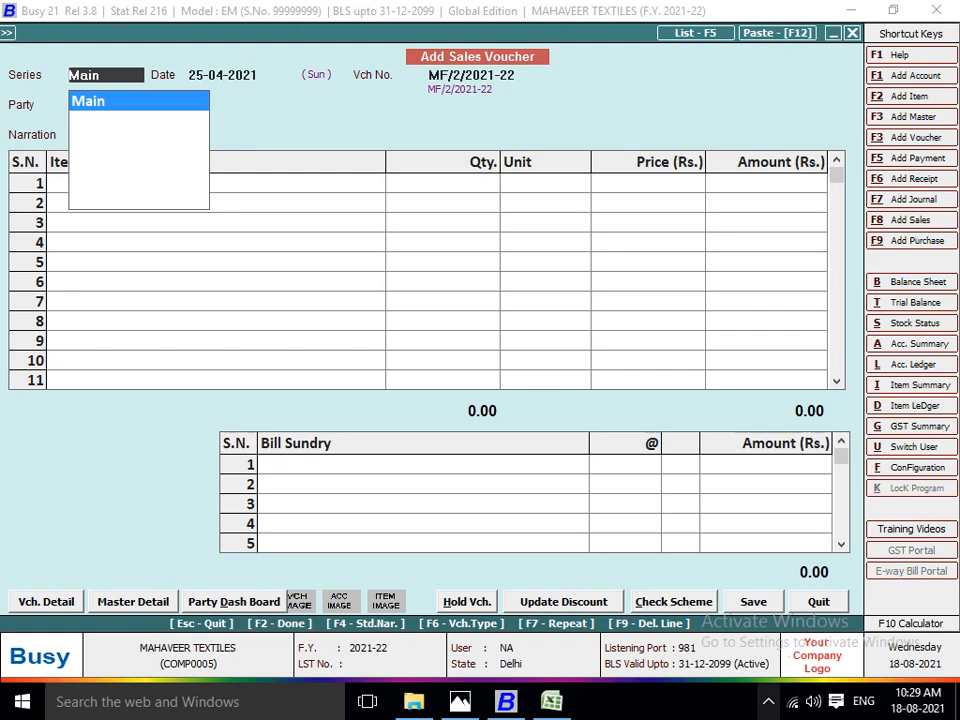
left_click(768, 702)
left_click(786, 663)
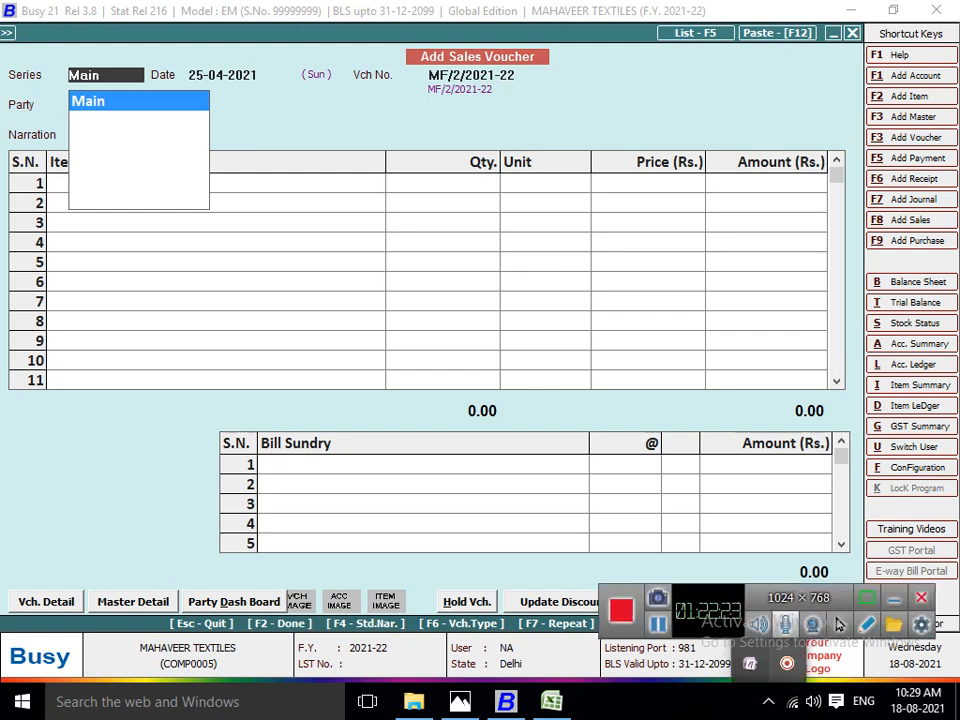